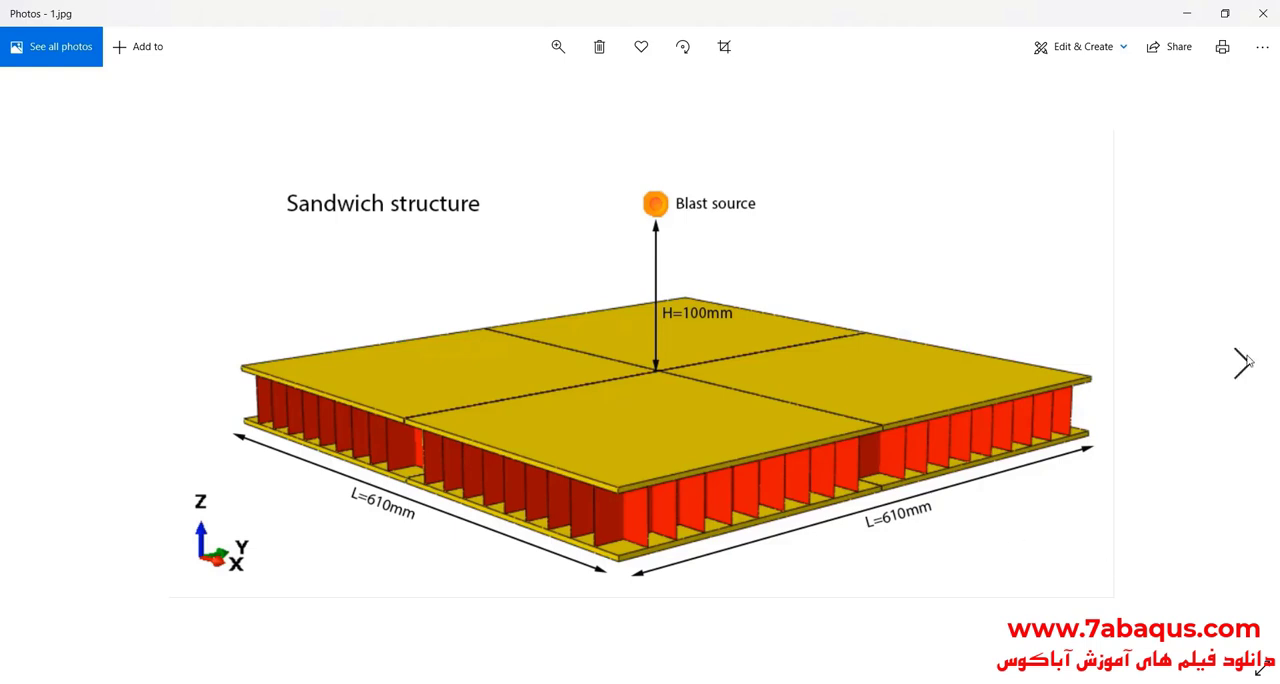
Step: View the reference image of the one-quarter sandwich structure, and switch to Abaqus/CAE
left_click(1243, 363)
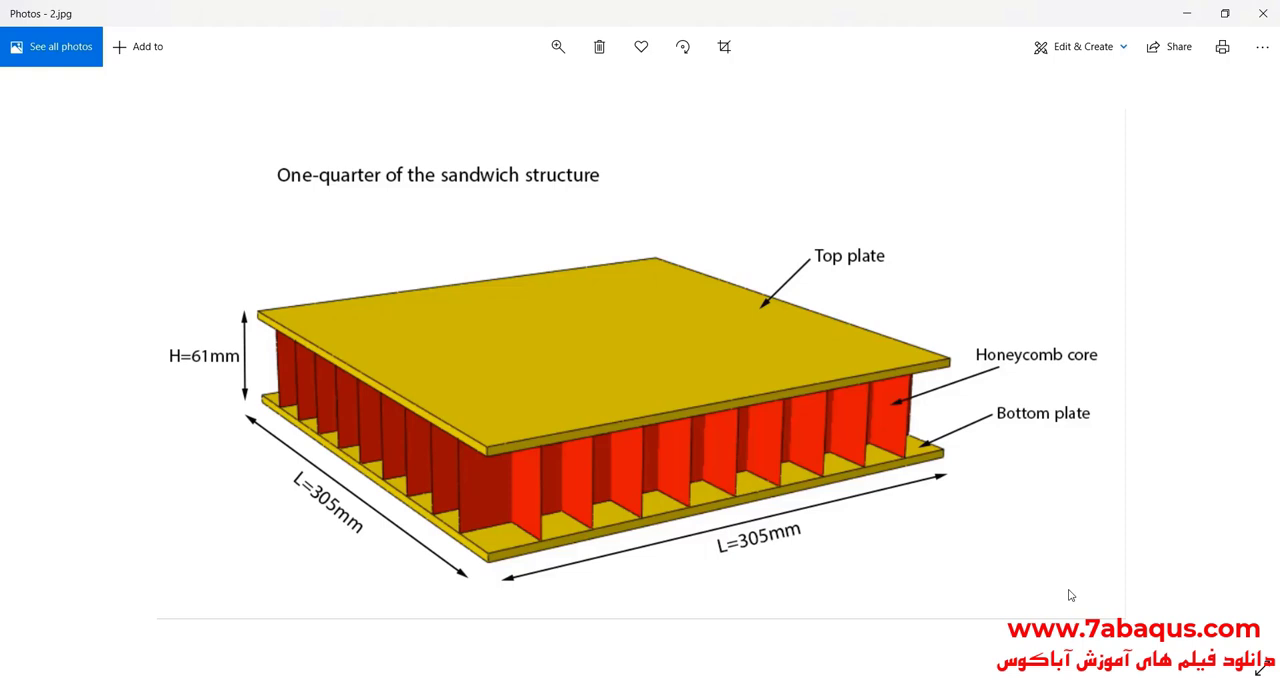
left_click(1187, 13)
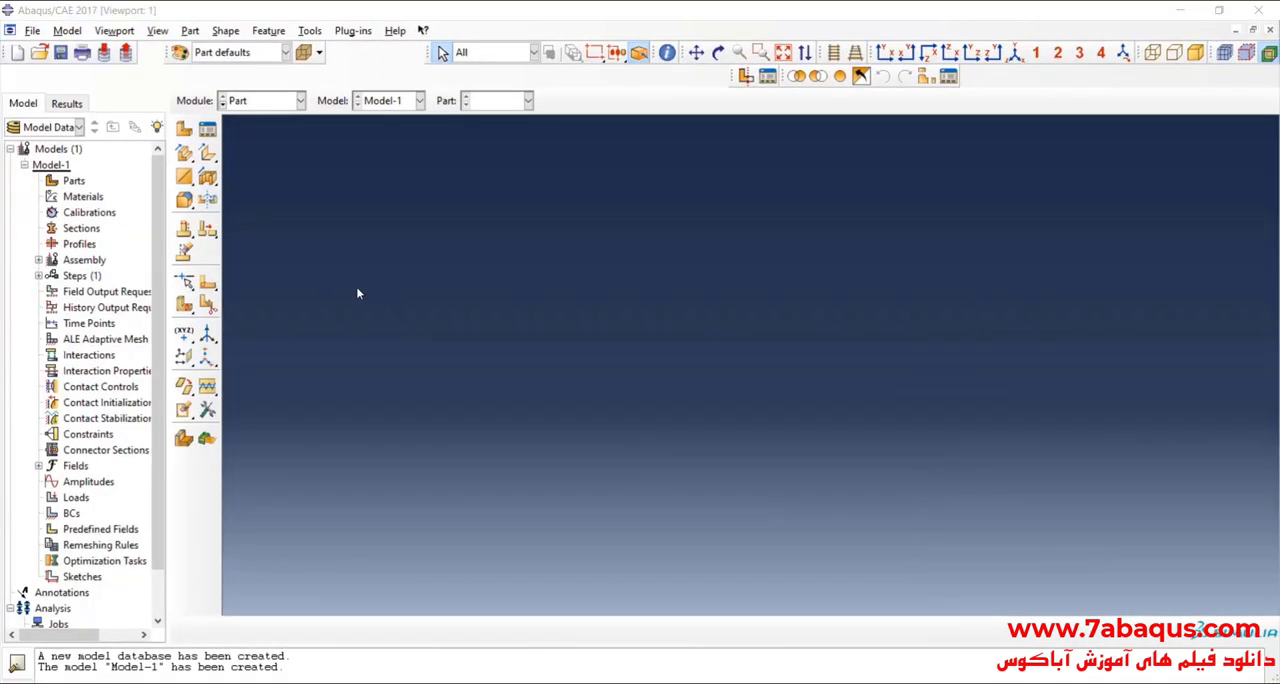
Step: Create a 3D deformable solid extrusion part named plate with an approximate size of 1
left_click(184, 129)
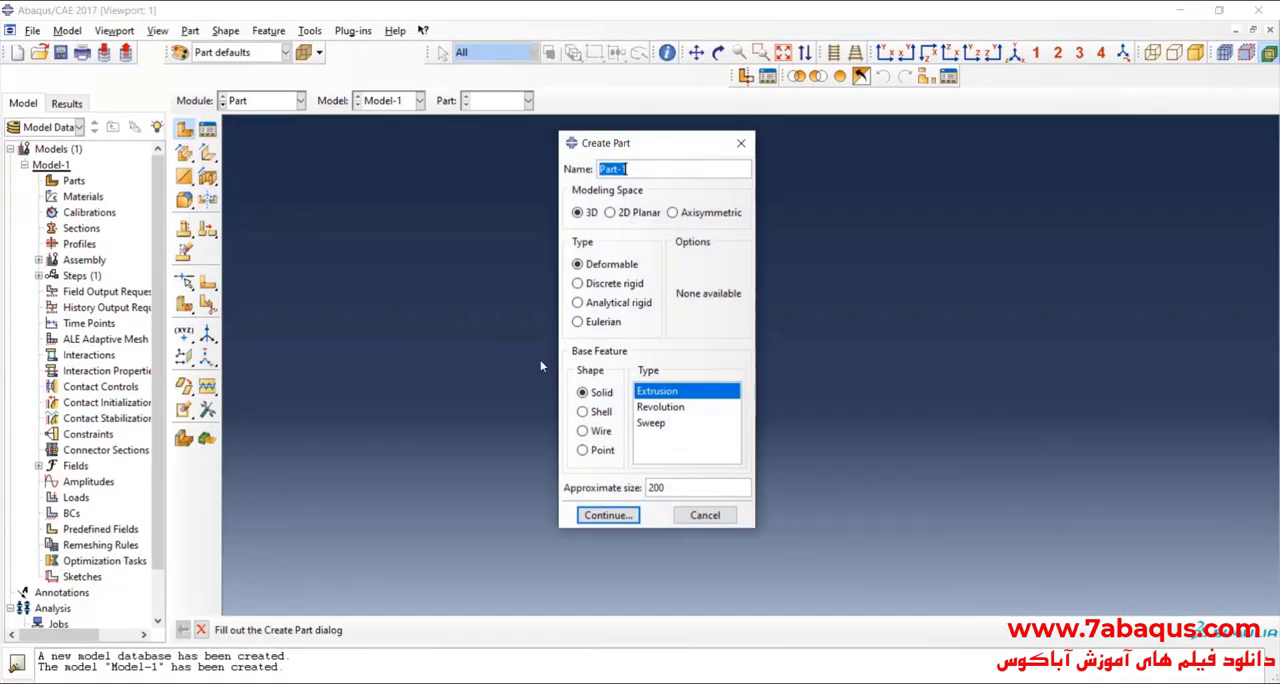
type("plate")
left_click(680, 486)
double_click(676, 485)
type("1")
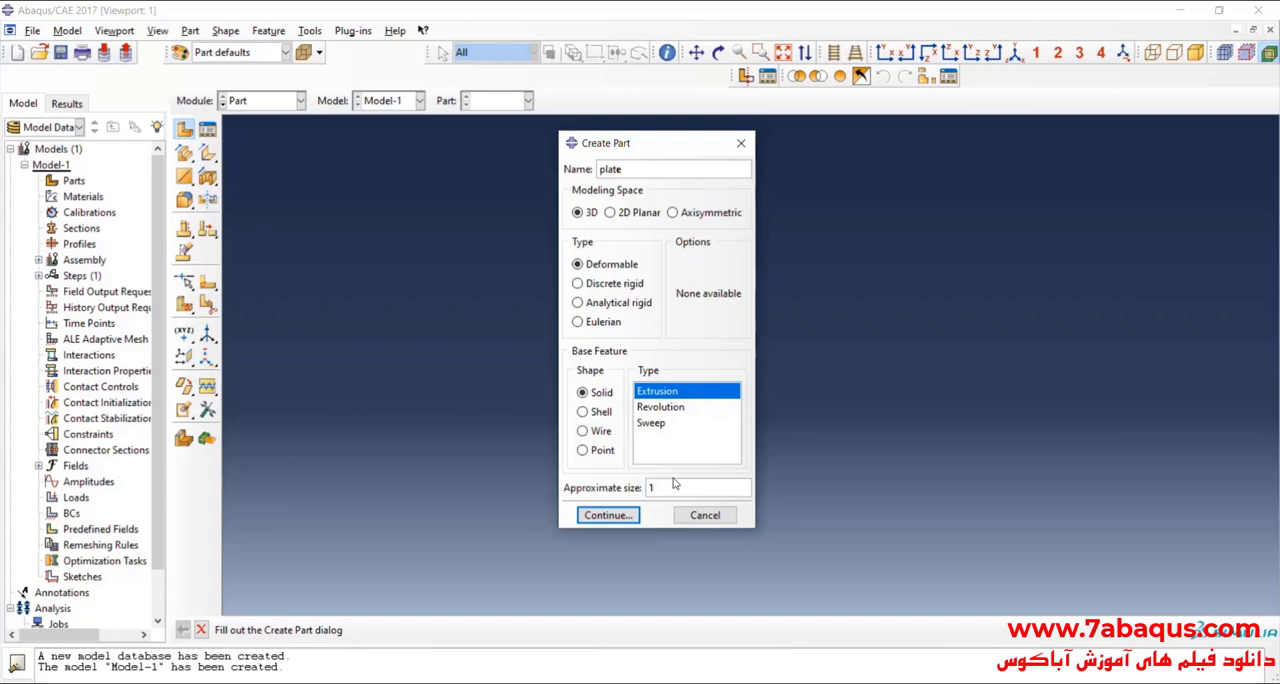
left_click(609, 515)
Step: Sketch a rectangle about 0.2 wide and 0.14 high around the sketch origin
left_click(207, 130)
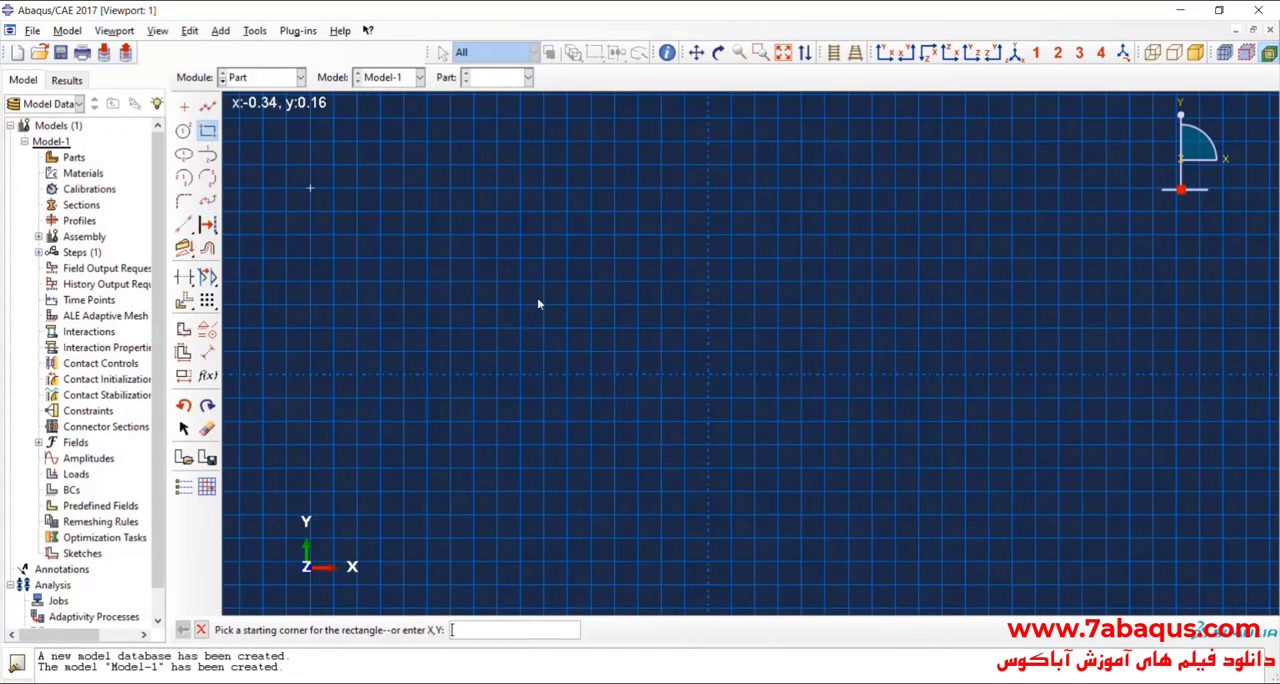
left_click(567, 258)
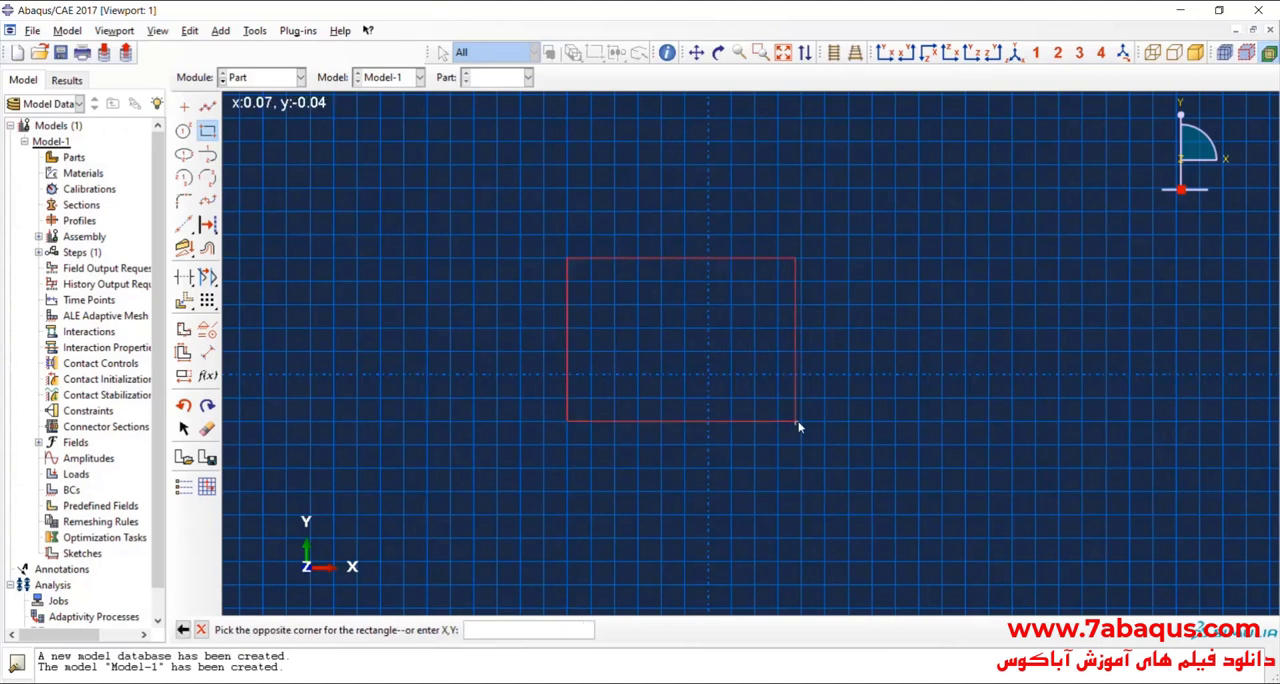
left_click(800, 421)
Step: Dimension the rectangle's top edge and set its length to 305e-3
left_click(207, 352)
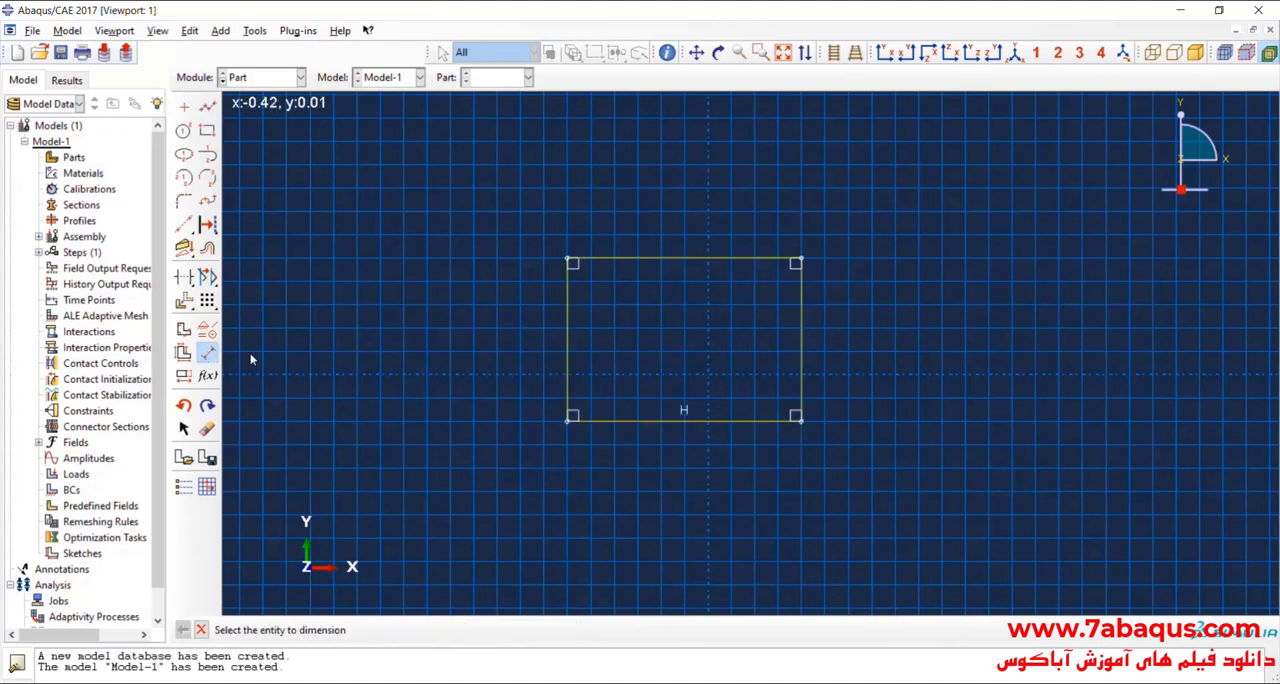
left_click(681, 259)
left_click(704, 209)
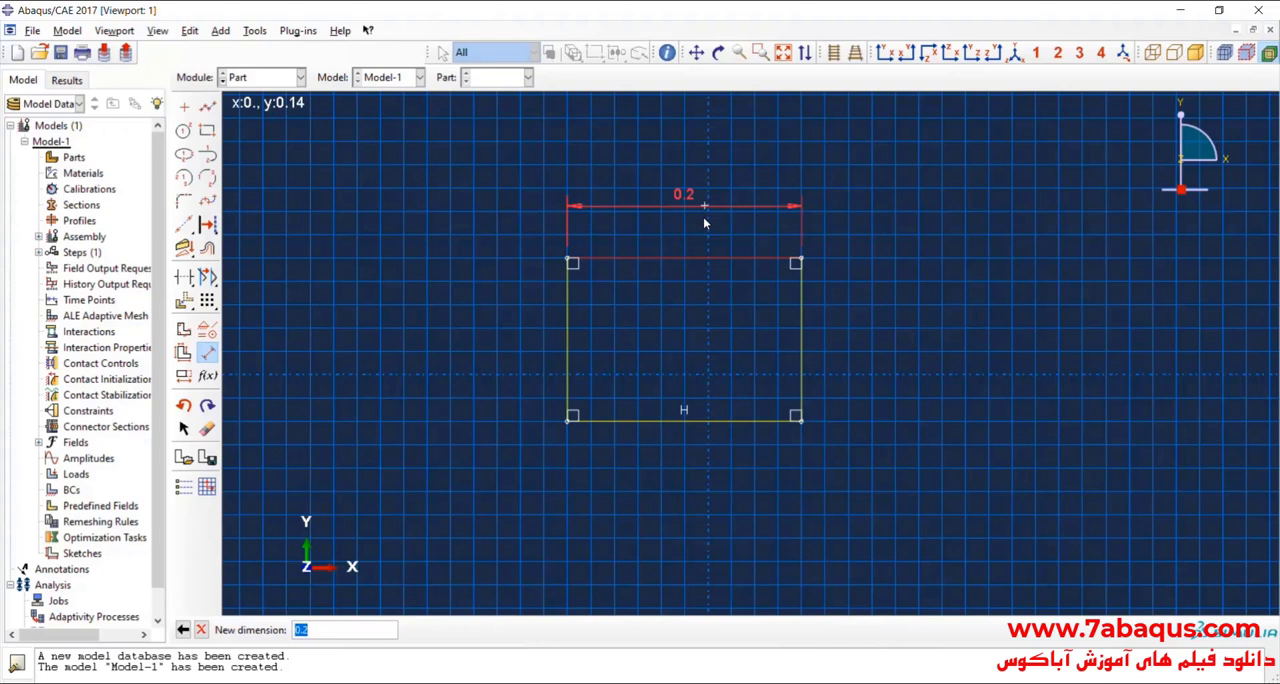
type("305e-3")
key("Return")
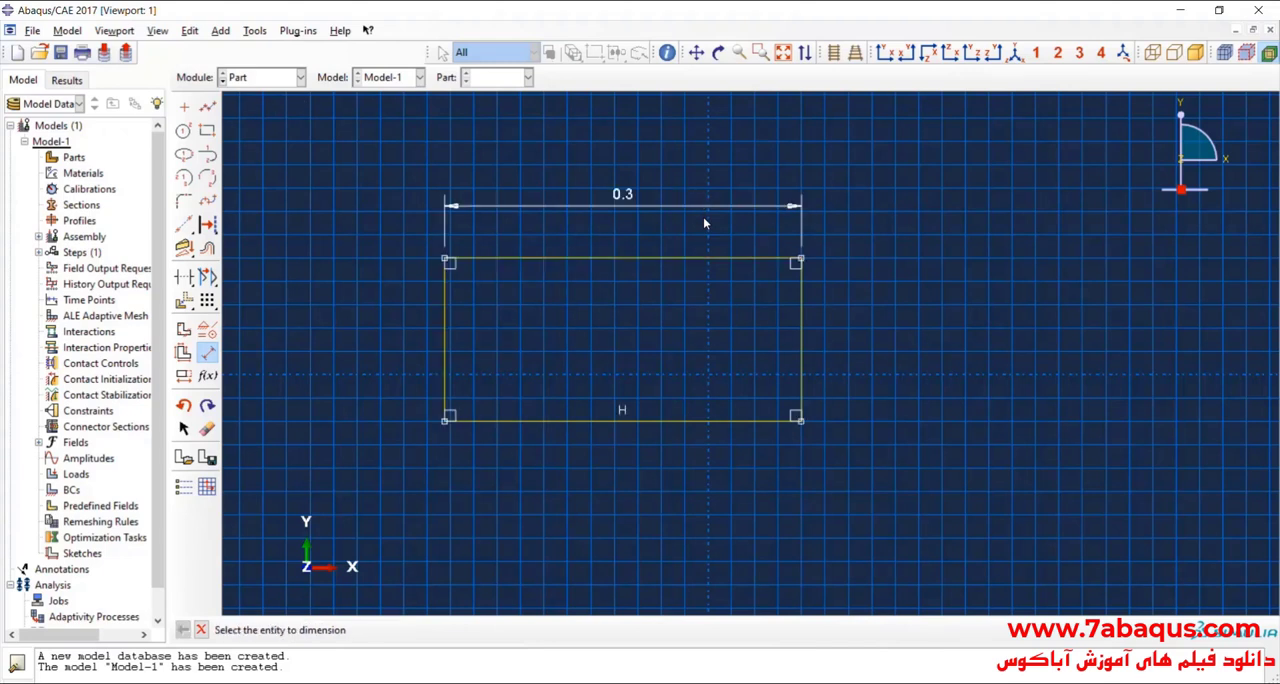
Step: Dimension the rectangle's vertical edge, set its length to 305e-3, and leave the dimension tool
left_click(802, 338)
left_click(870, 355)
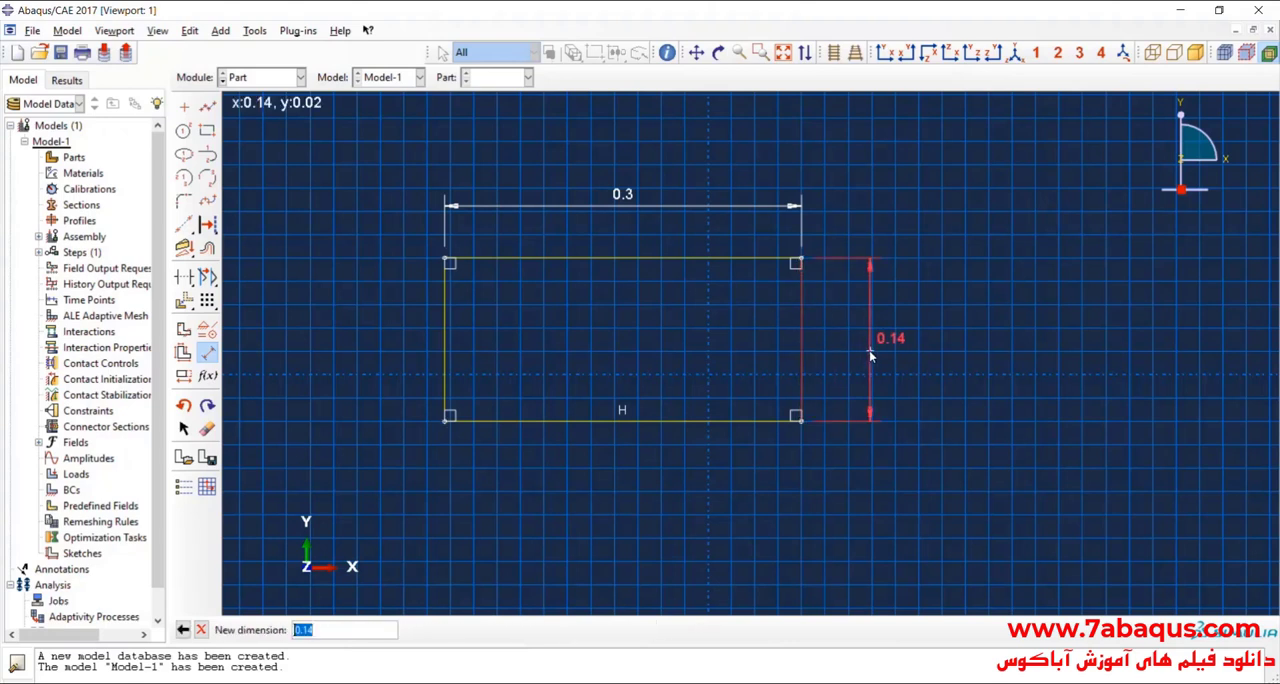
type("305e-3")
key("Return")
scroll(821, 486, "down", 3)
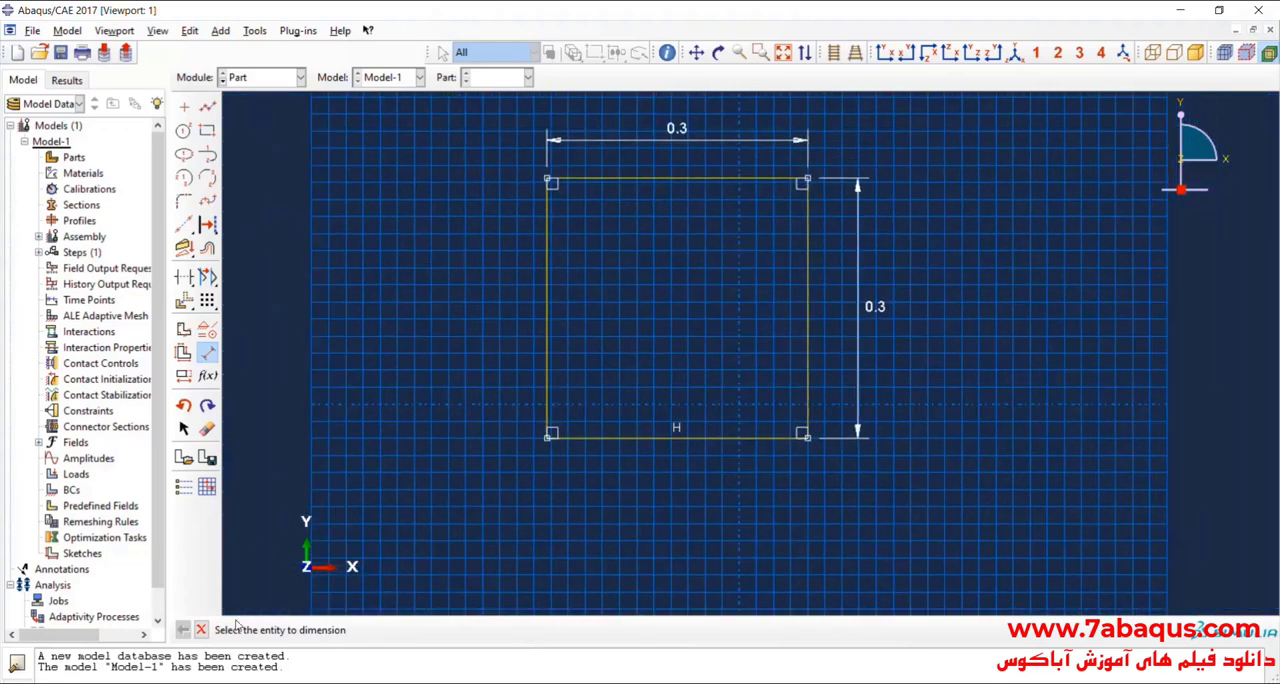
left_click(201, 630)
Step: Finish the square sketch and extrude it to a depth of 5e-3 to form the plate
left_click(416, 630)
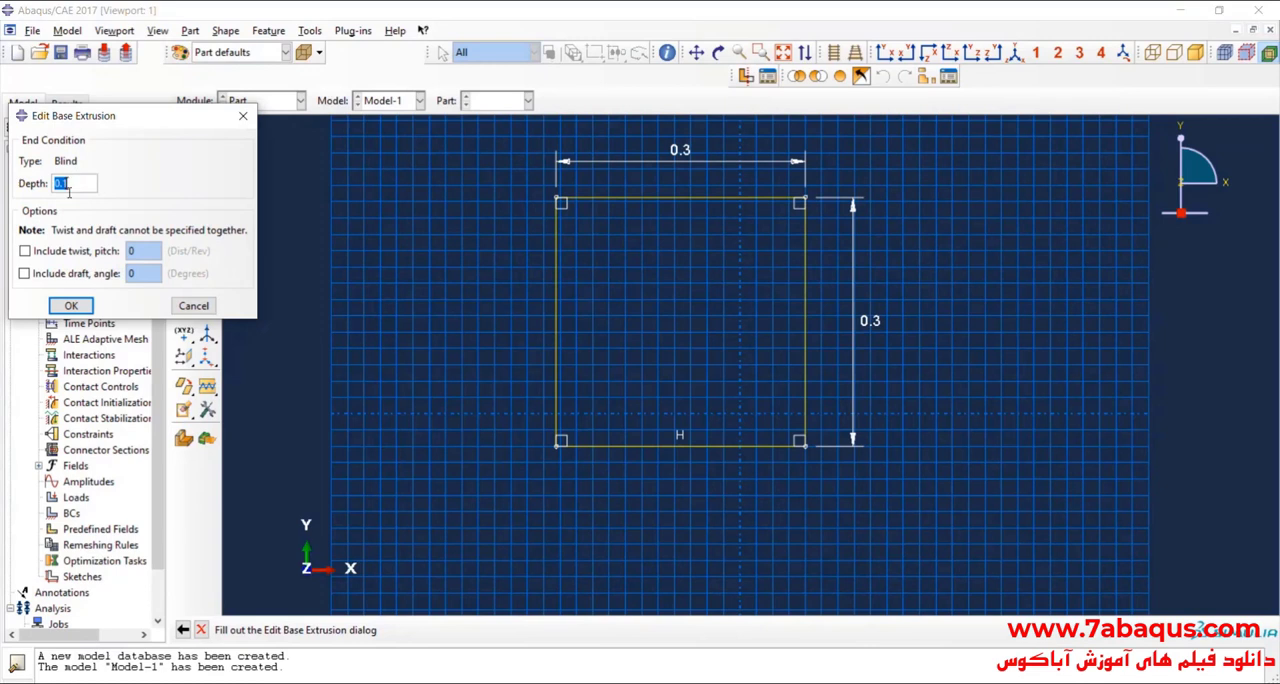
type("5e-3")
key("Return")
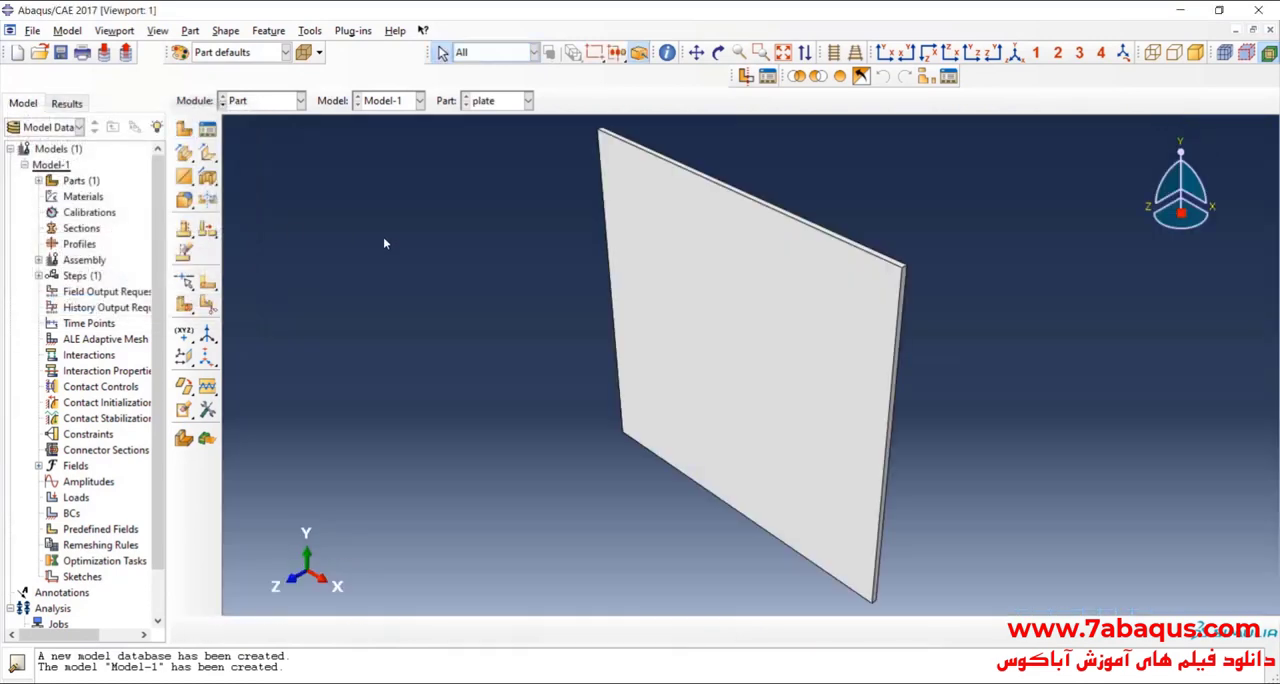
scroll(629, 331, "up", 3)
scroll(633, 327, "down", 1)
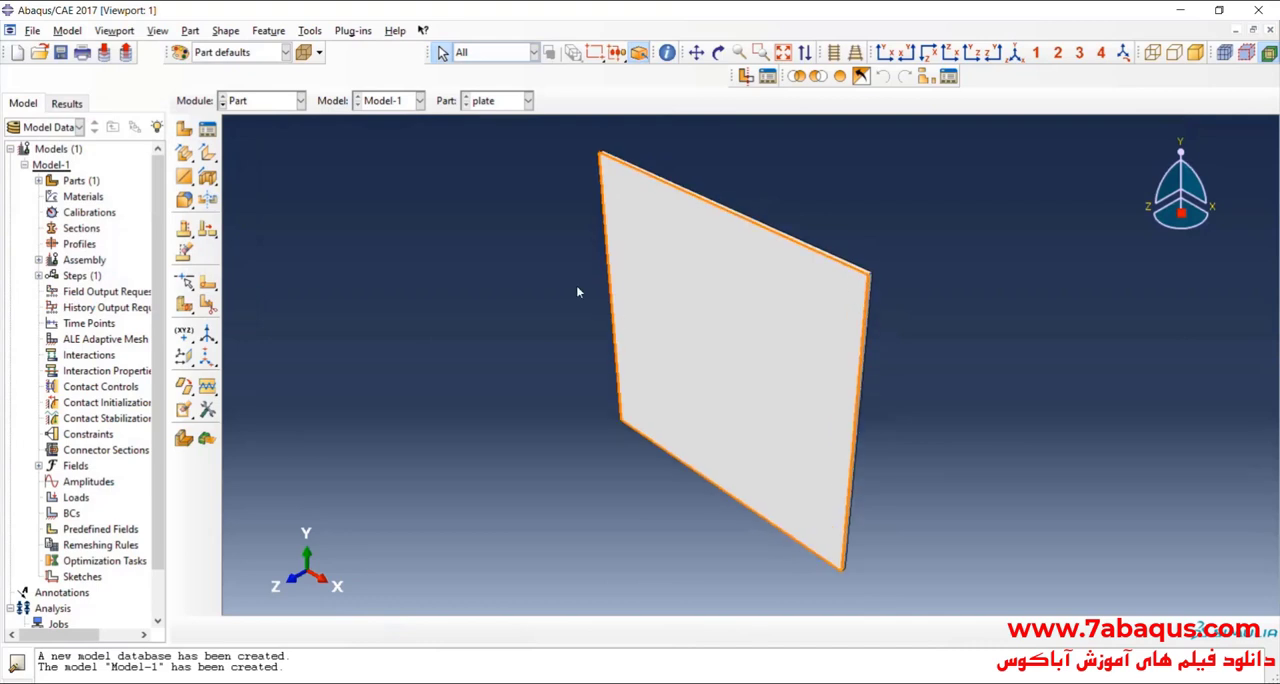
Step: Create a 3D deformable part named honeycomb core with a shell extrusion base feature and approximate size 1
left_click(185, 130)
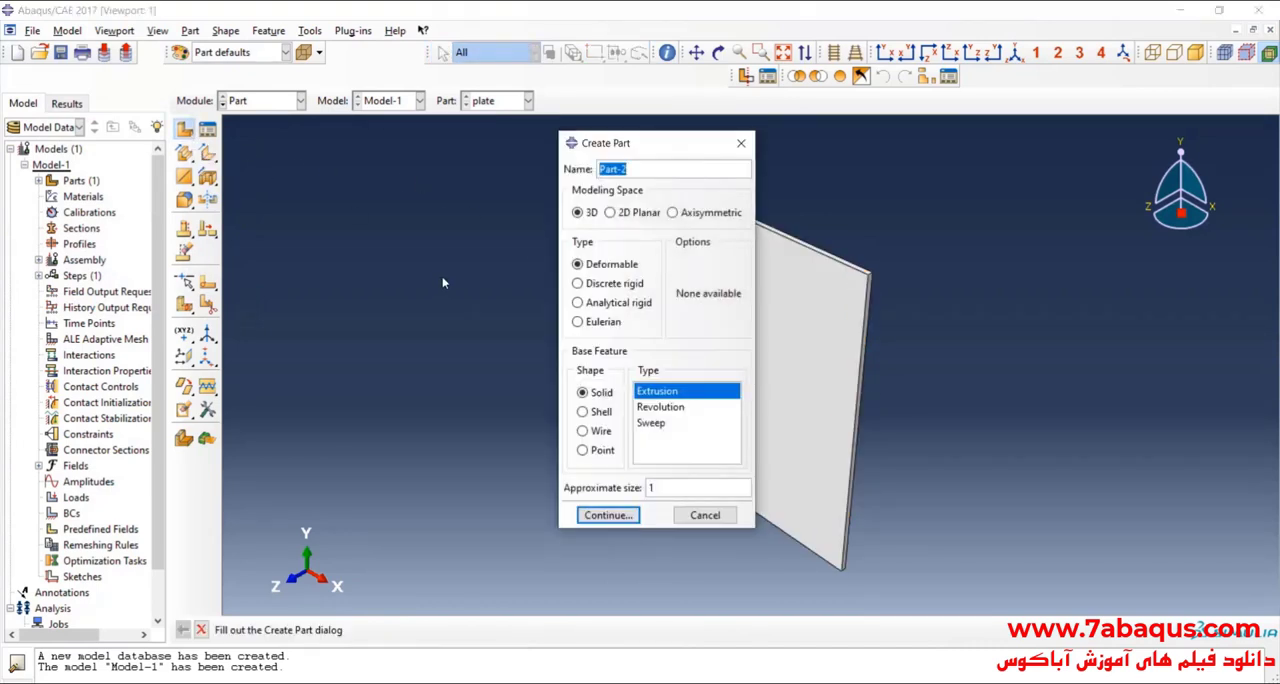
type("honeycomb core")
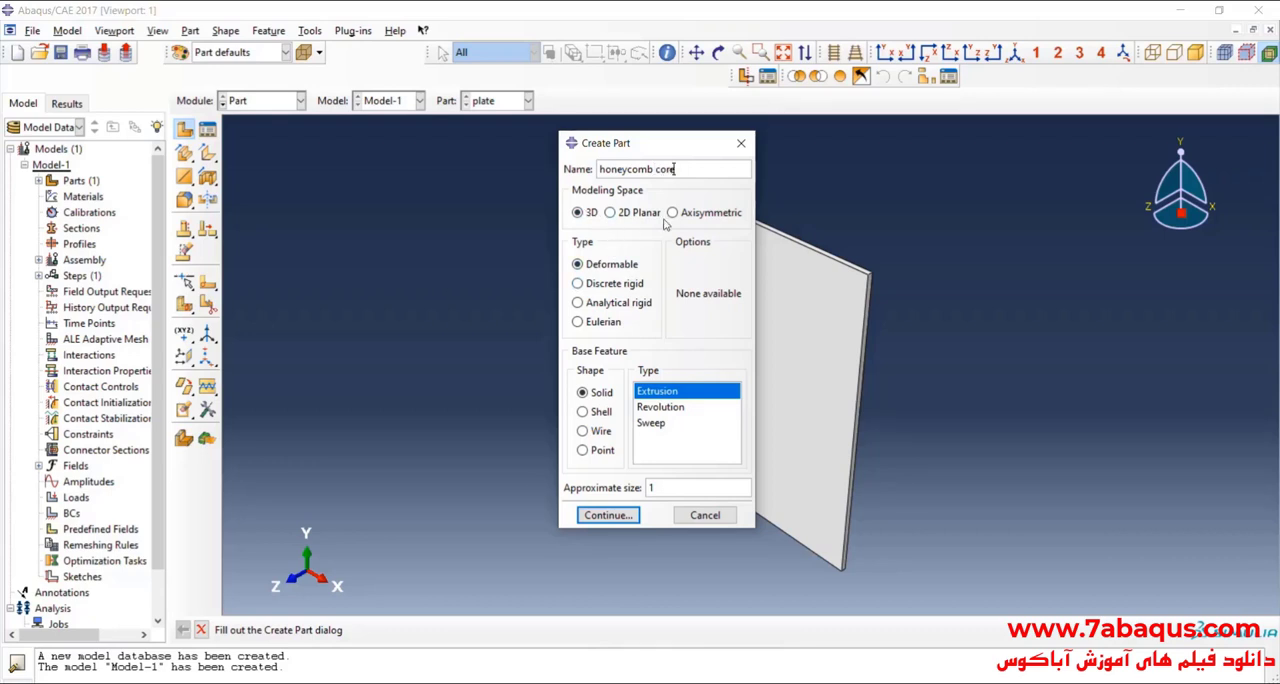
left_click(598, 413)
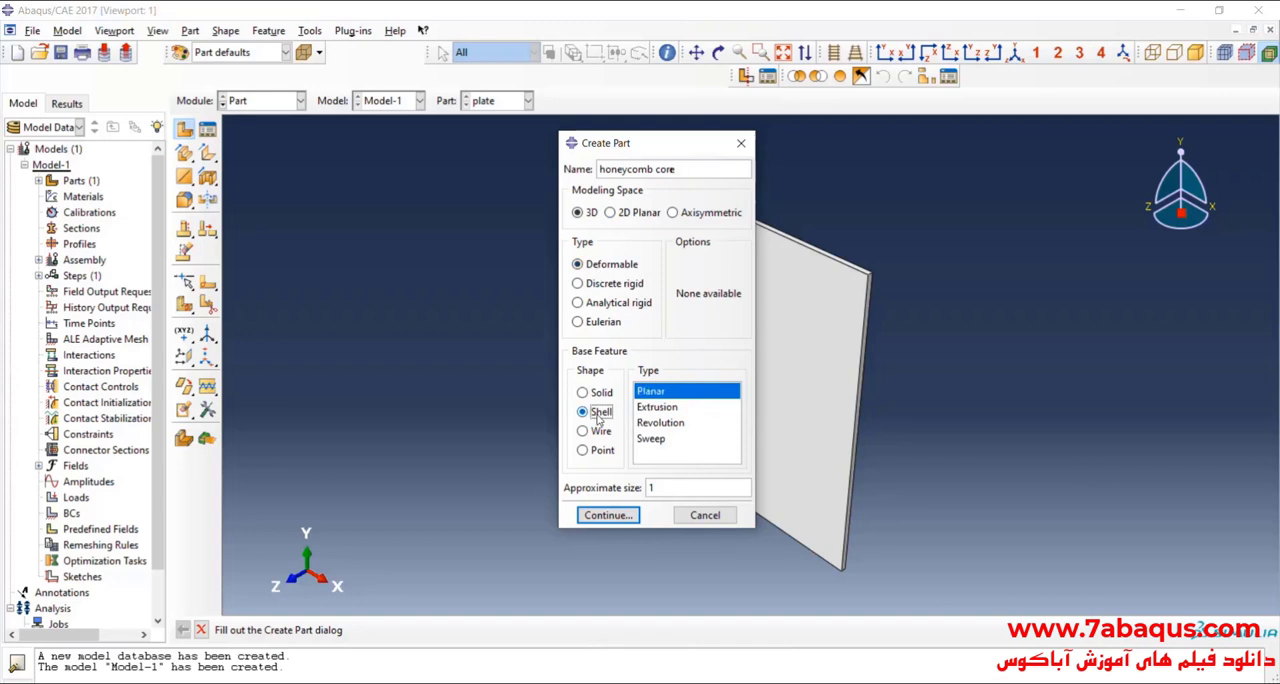
left_click(667, 410)
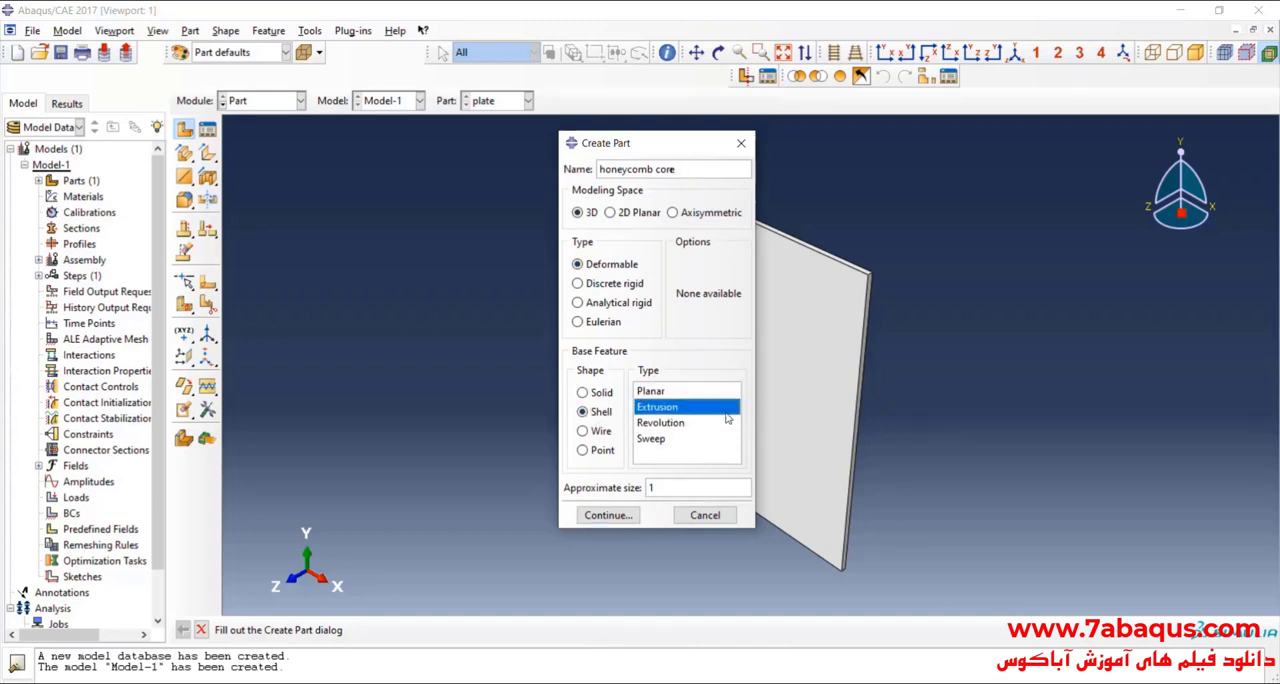
left_click(622, 516)
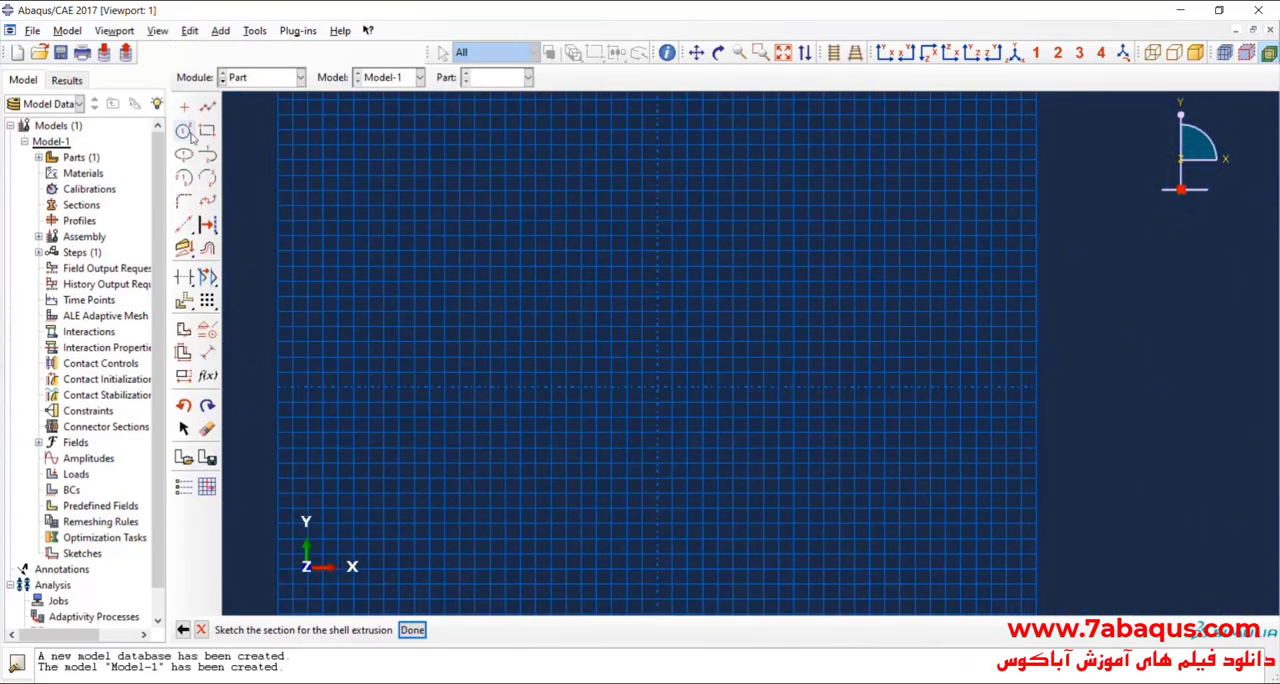
Step: Sketch a horizontal line about 0.32 long above the sketch origin
left_click(207, 106)
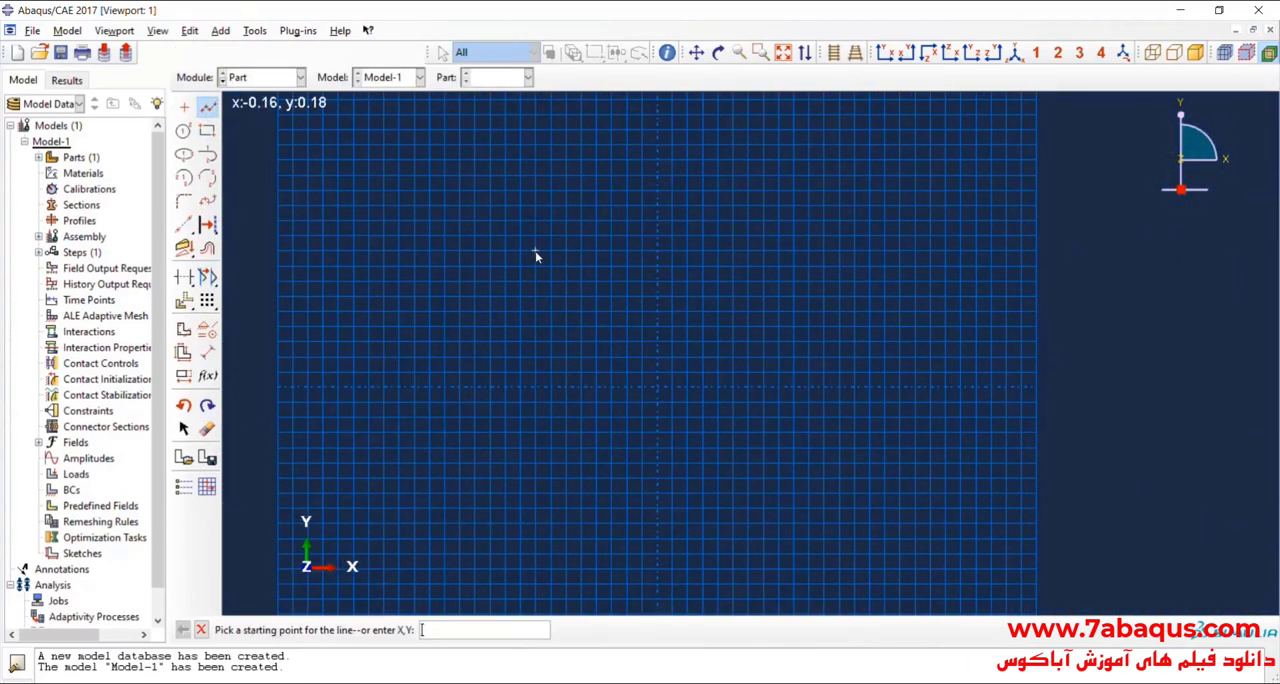
left_click(535, 250)
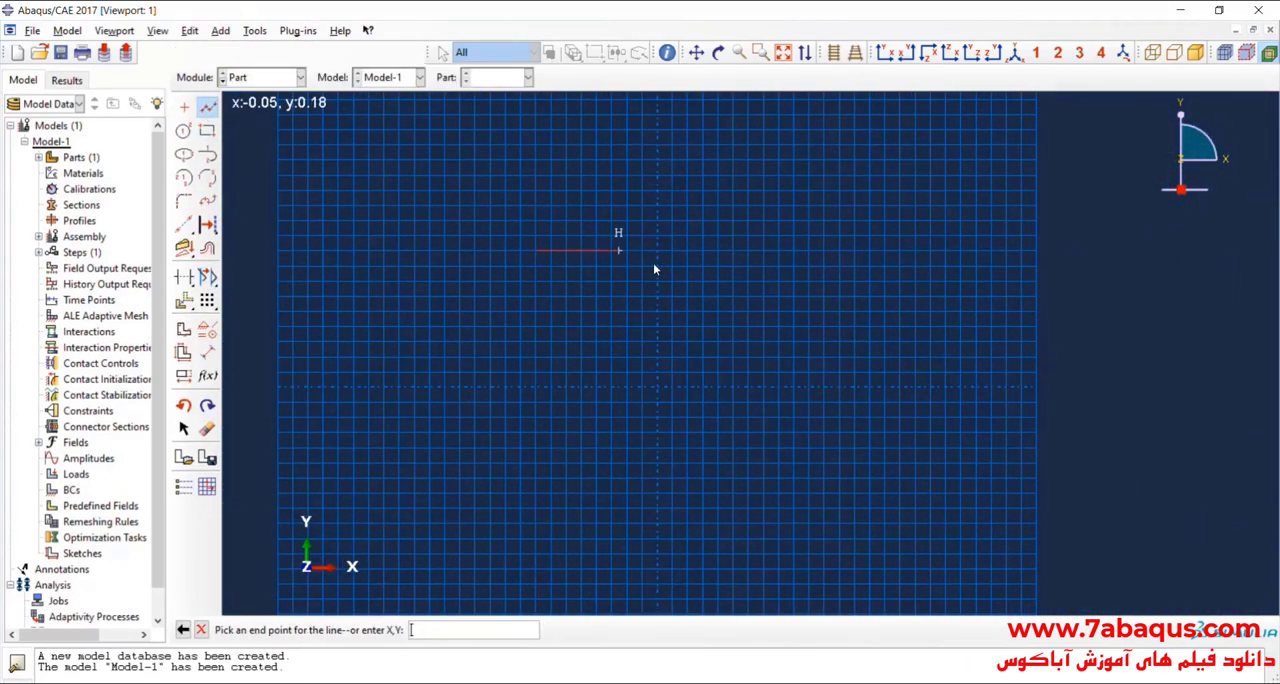
left_click(779, 258)
Step: Dimension the horizontal line and set its length to 305e-3
left_click(207, 352)
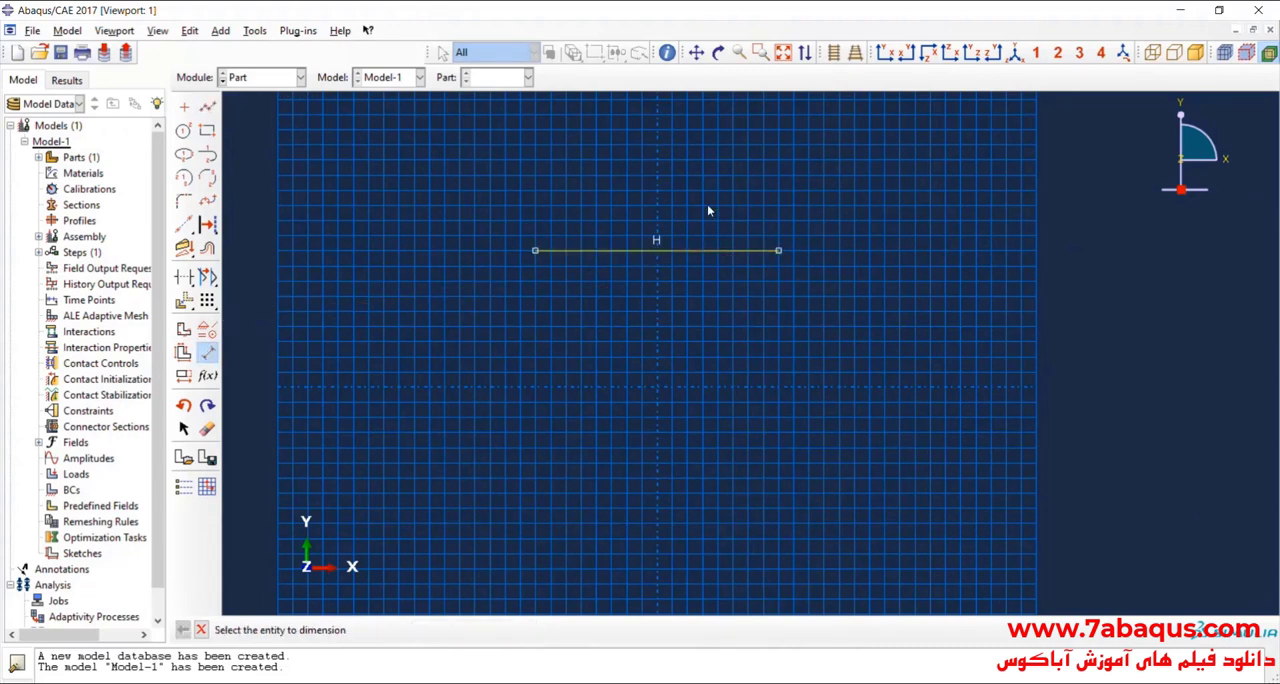
left_click(686, 251)
left_click(687, 210)
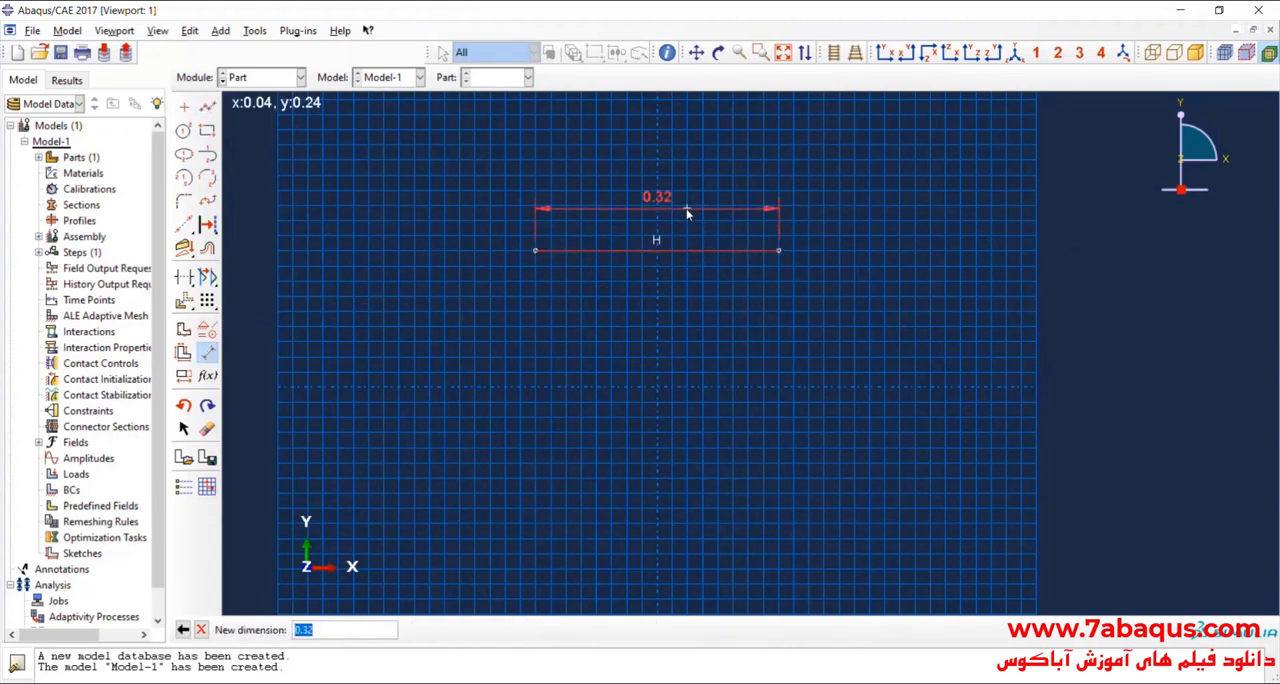
type("305e-3")
key("Return")
Step: Sketch a vertical line about 0.21 long that crosses the horizontal line near its left end
scroll(630, 230, "up", 2)
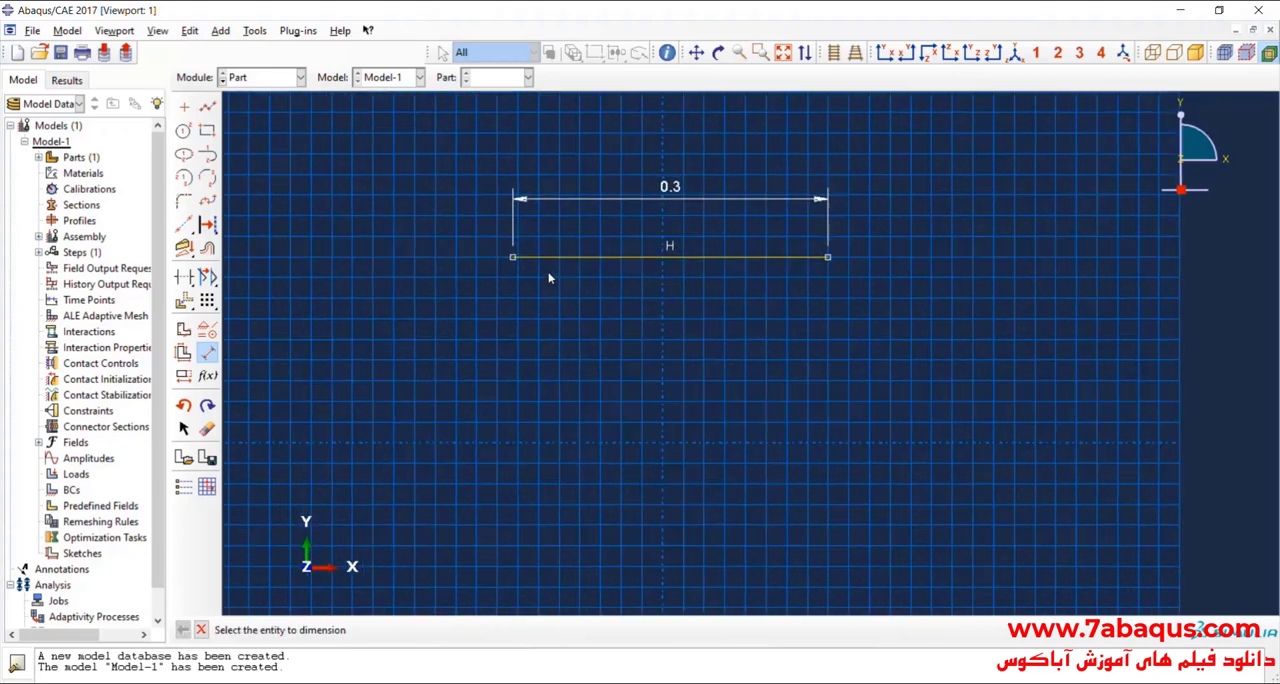
scroll(548, 278, "up", 1)
left_click(207, 106)
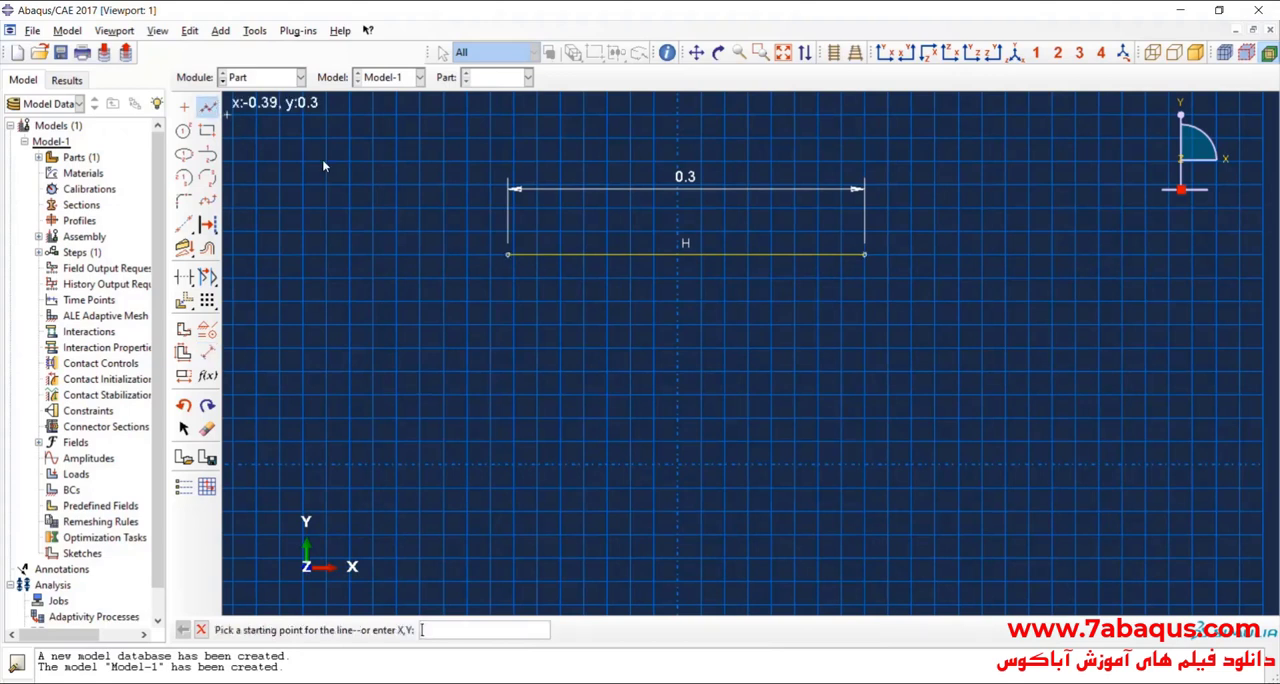
left_click(560, 220)
left_click(560, 464)
Step: Dimension the vertical line and set its length to 305e-3
left_click(207, 352)
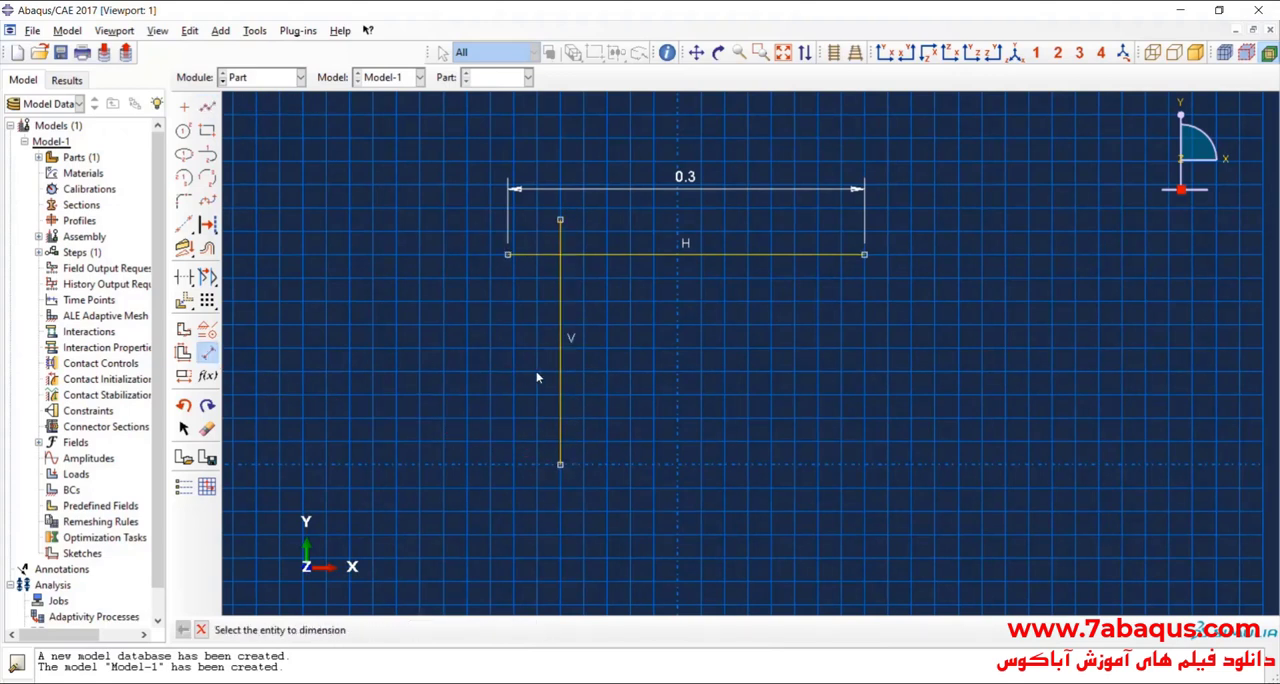
left_click(560, 370)
left_click(443, 365)
type("30")
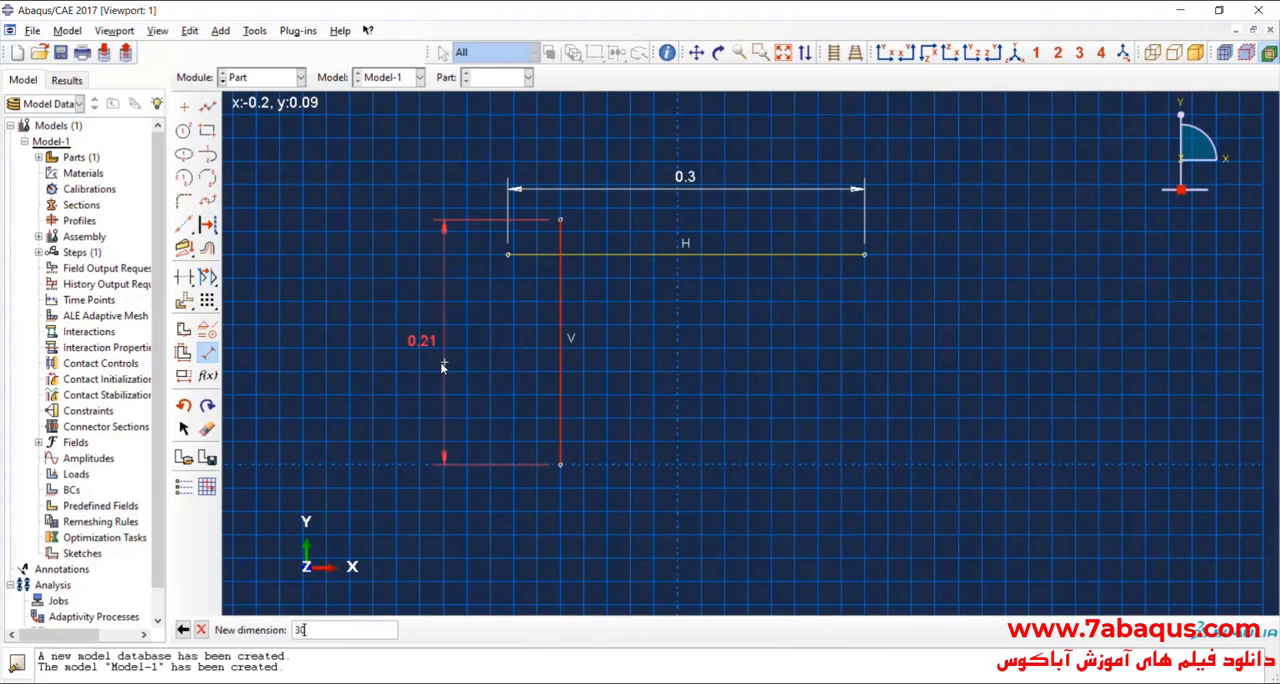
type("5e-3")
key("Return")
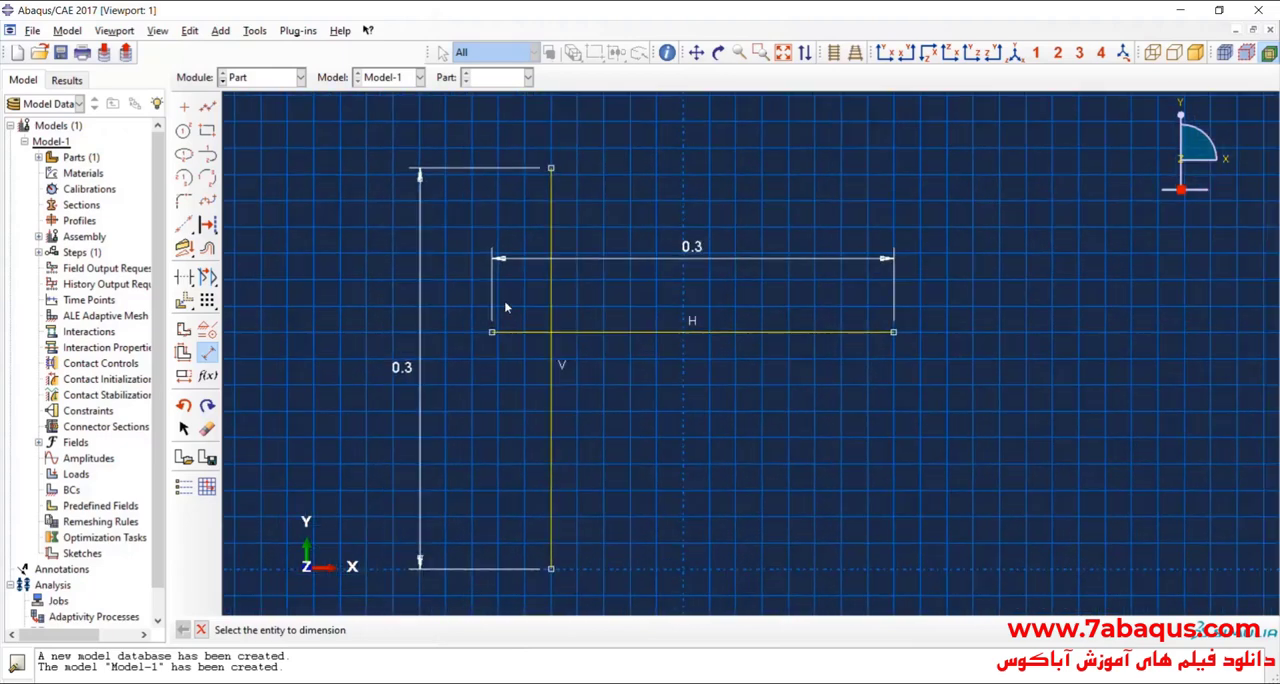
Step: Set the horizontal distance between the horizontal line's left endpoint and the vertical line's top endpoint to 30.5e-3
left_click(207, 354)
left_click(207, 354)
left_click(491, 333)
left_click(551, 168)
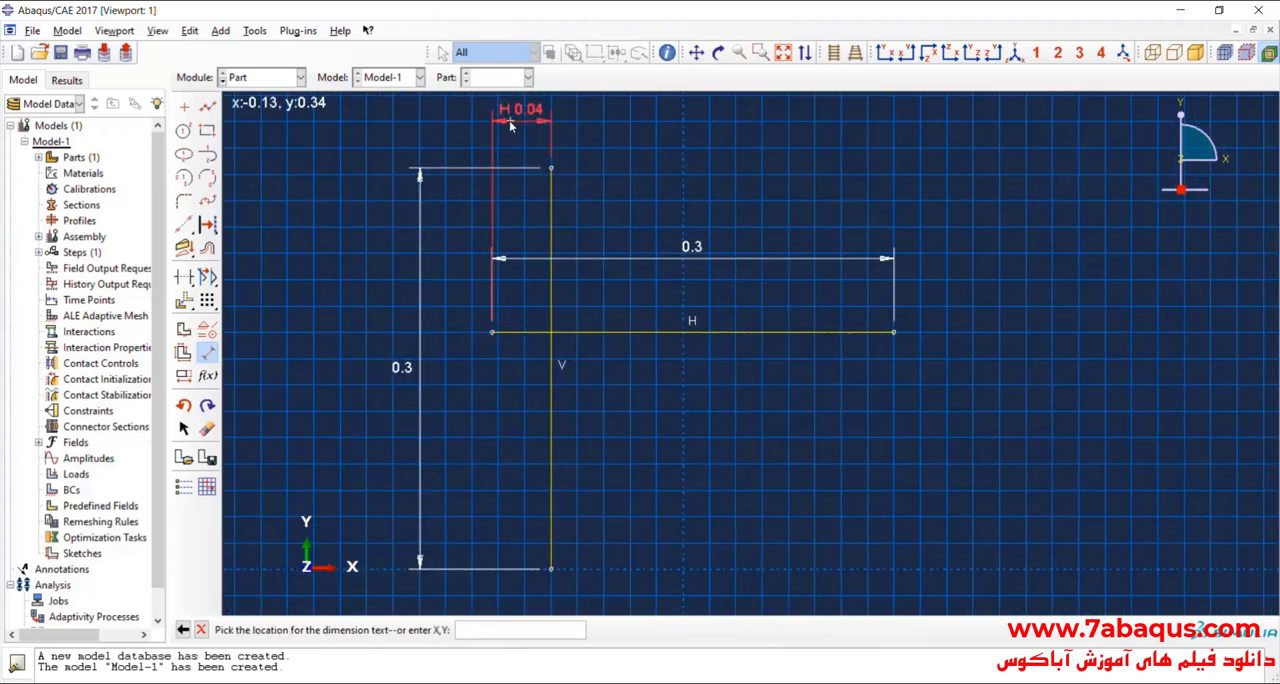
left_click(510, 124)
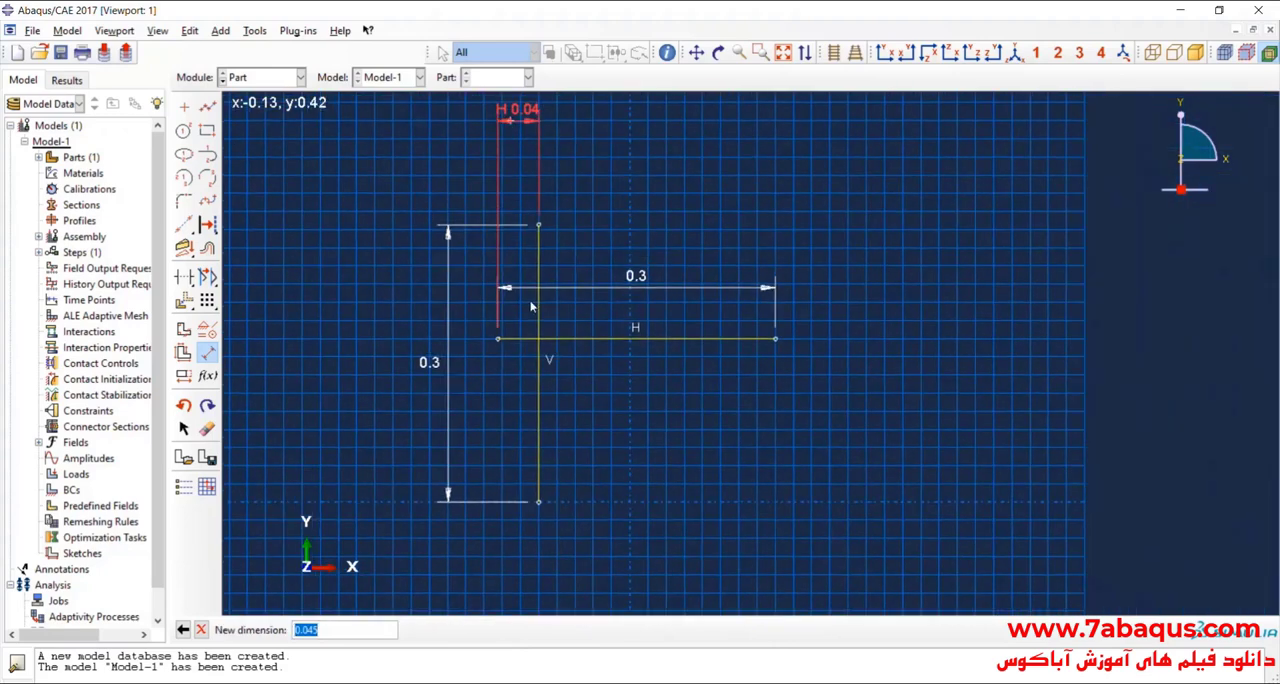
type("3")
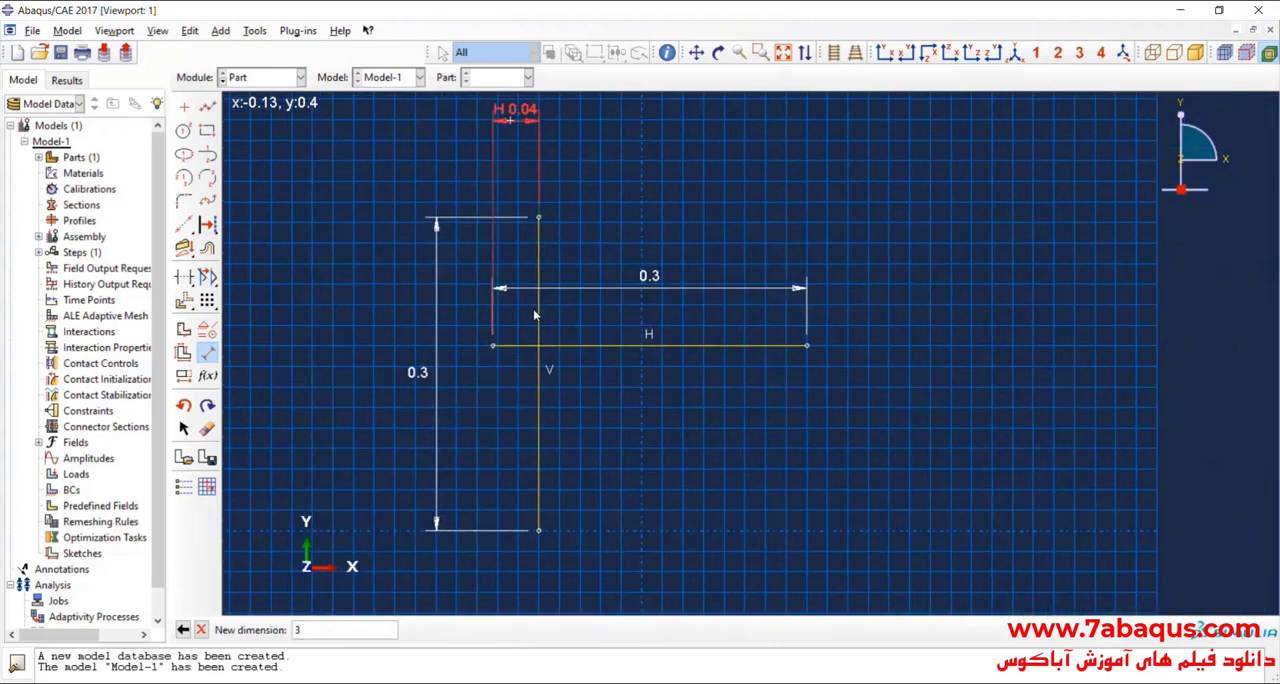
type("0.5e-3")
key("Return")
Step: Set the vertical distance between the vertical line's top endpoint and the horizontal line's left endpoint to 30.5e-3
scroll(558, 250, "up", 2)
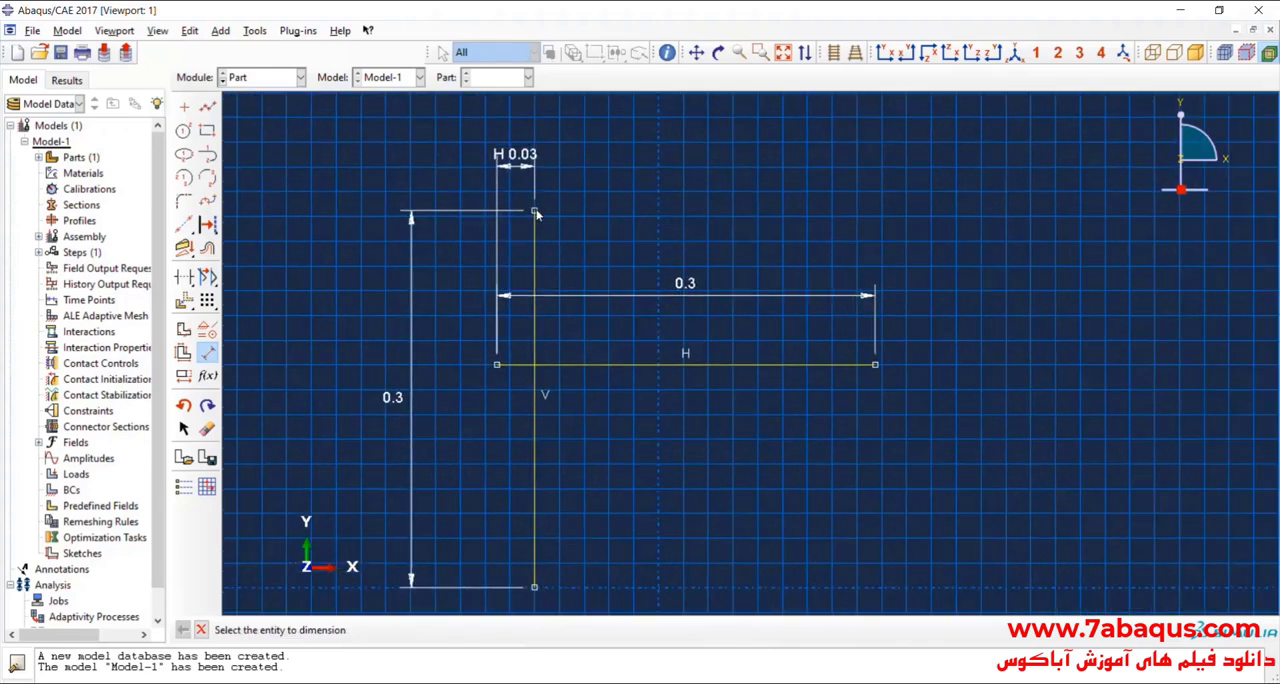
left_click(534, 211)
left_click(502, 367)
left_click(364, 310)
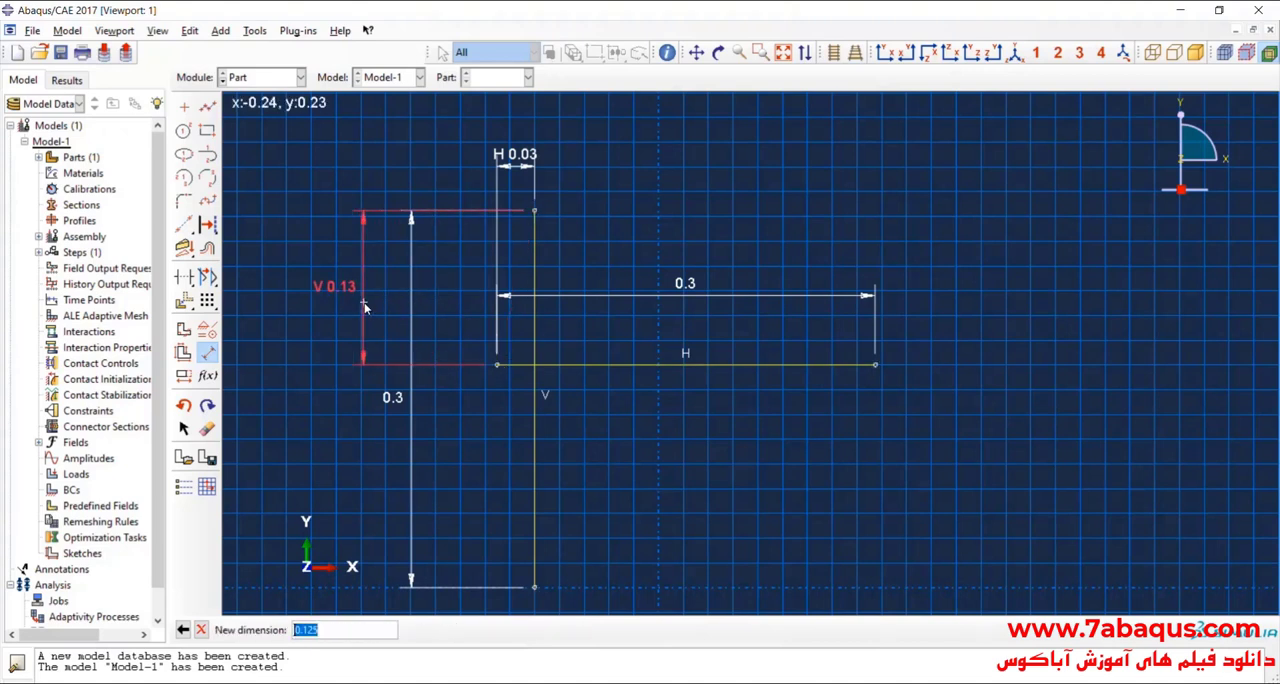
type("30.5e-3")
key("Return")
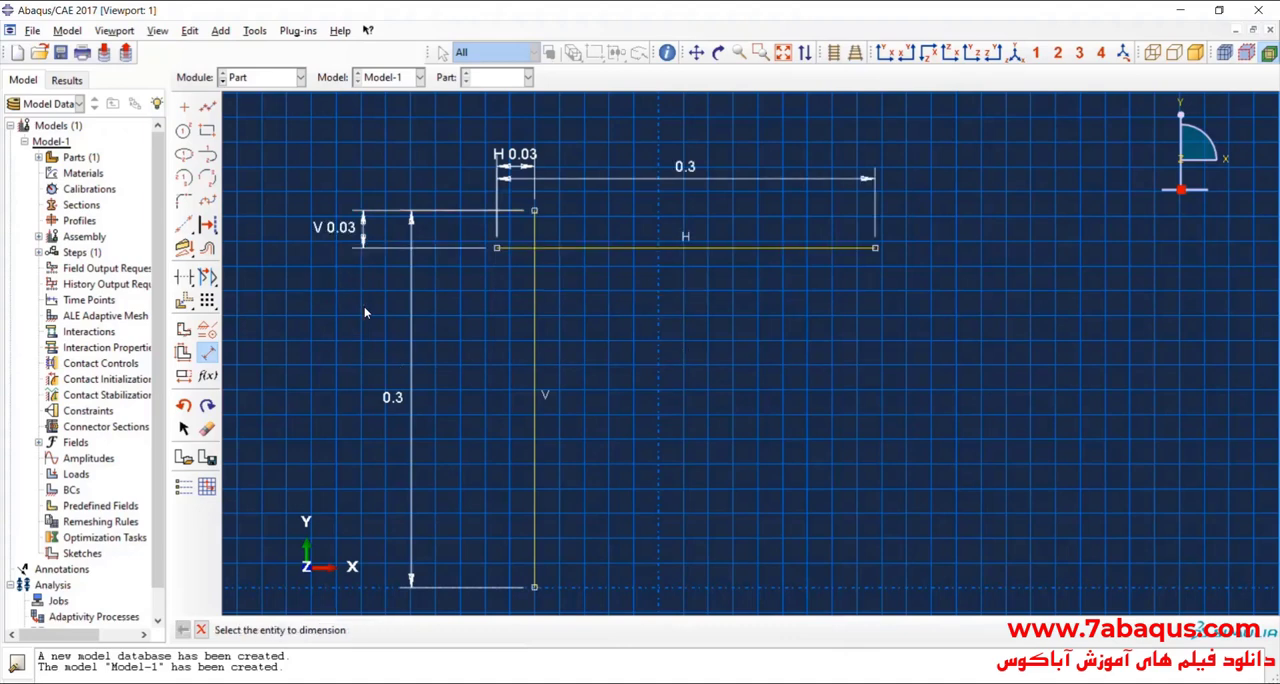
scroll(551, 285, "down", 2)
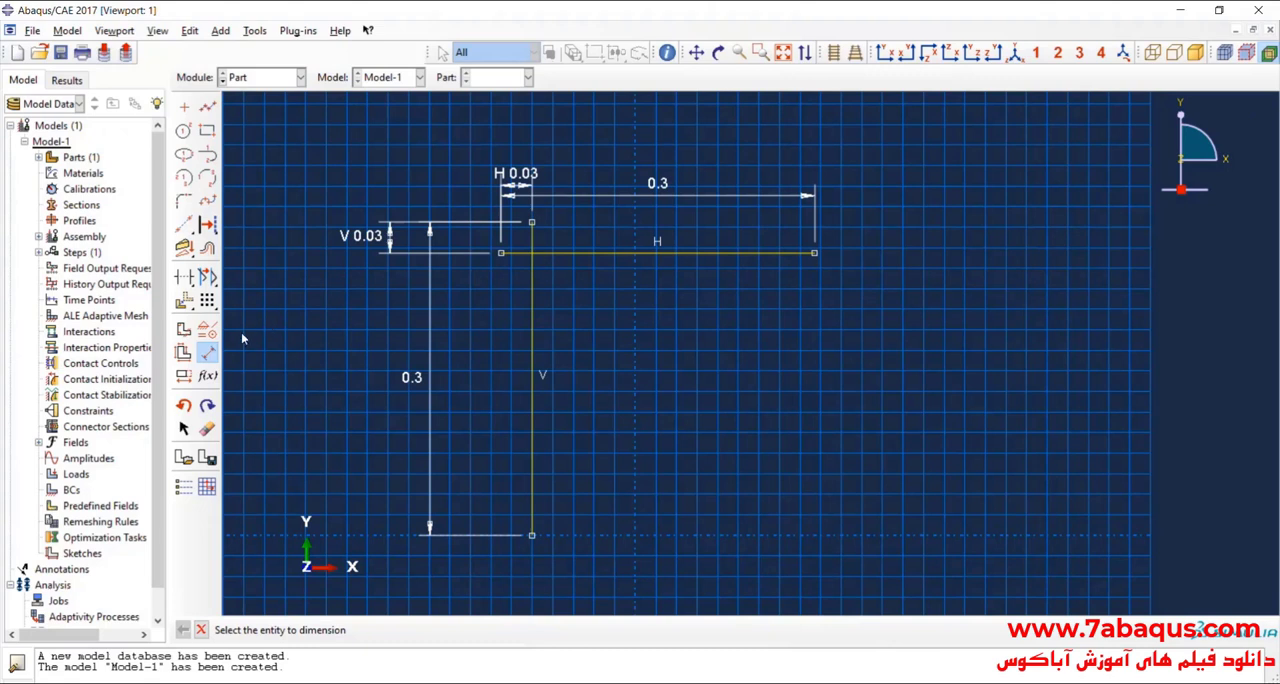
Step: Begin a linear pattern of the vertical line, with 1 instance in direction 2
left_click(207, 352)
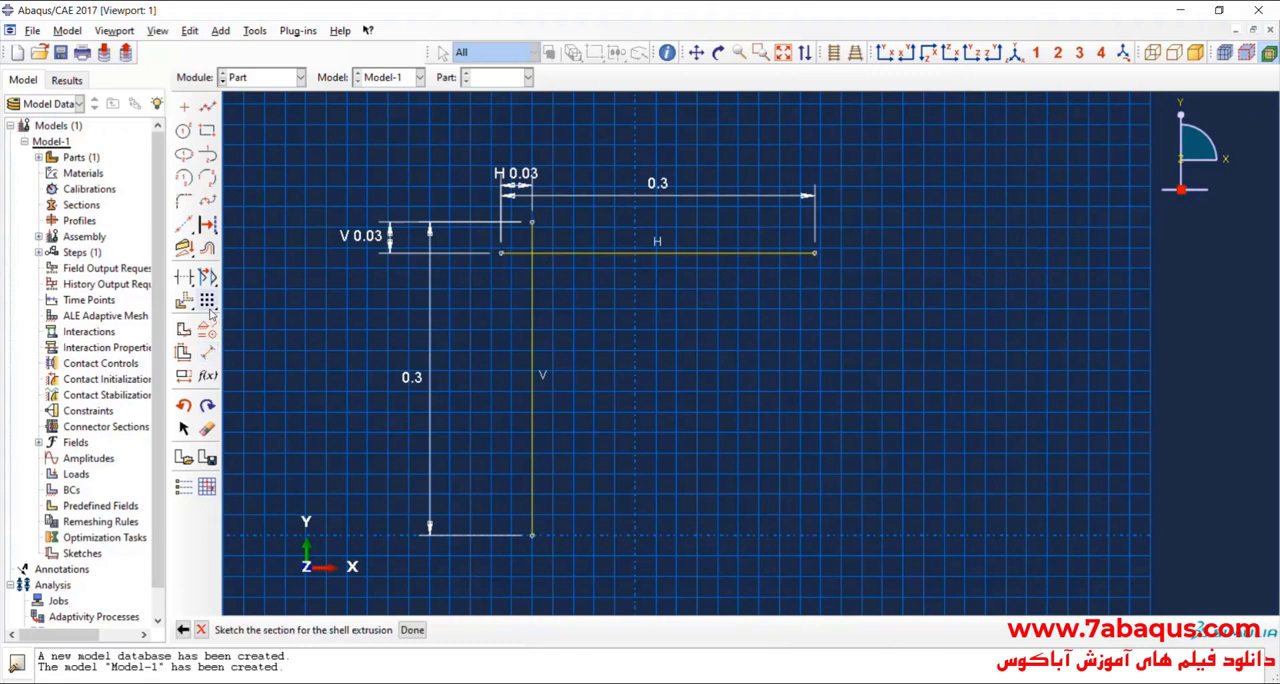
left_click(210, 306)
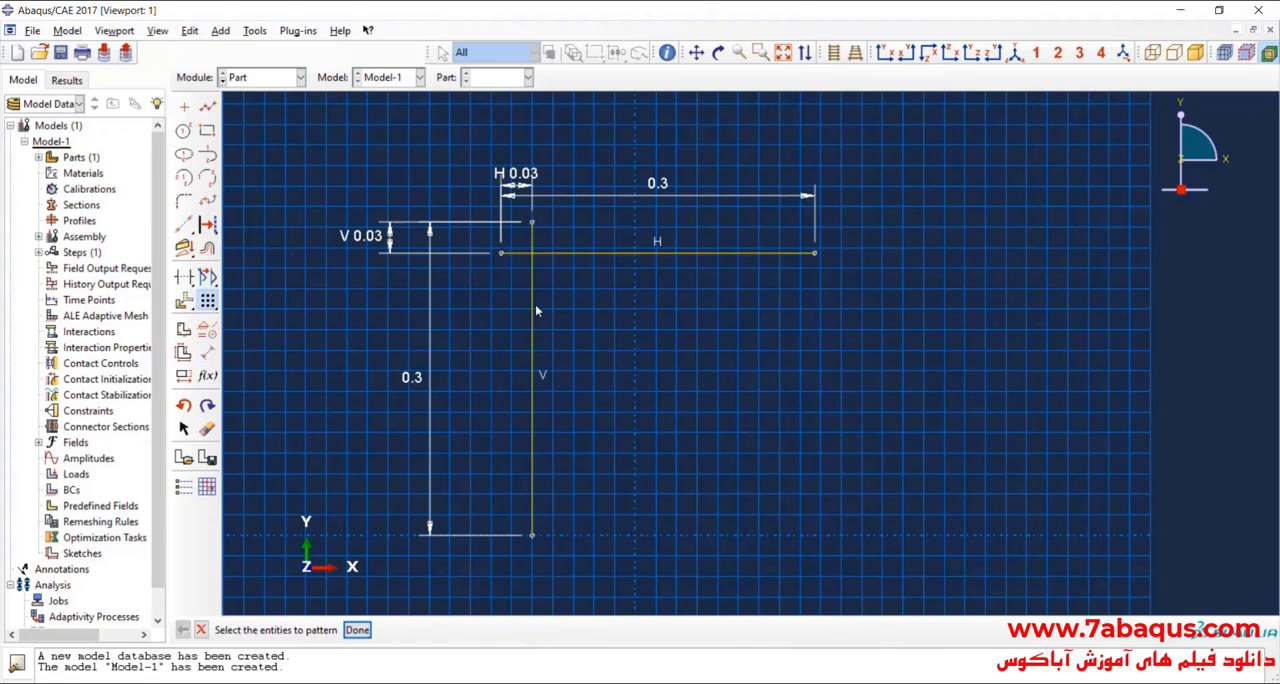
left_click(357, 629)
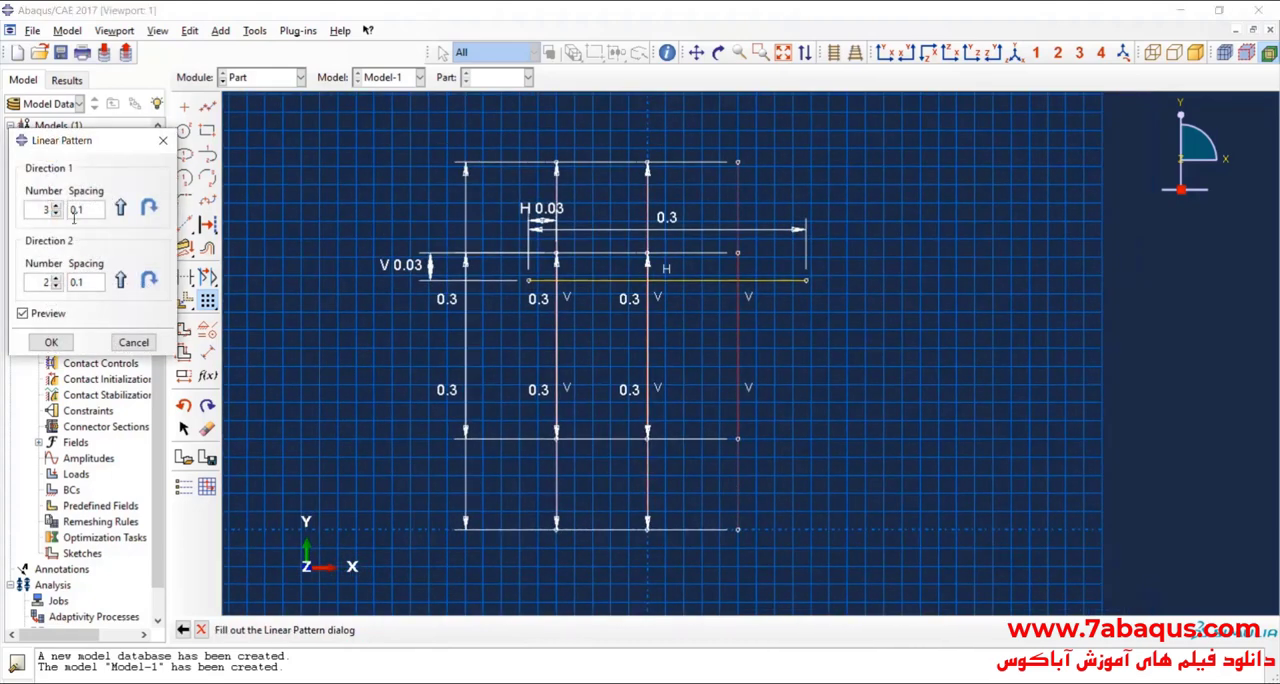
left_click(56, 286)
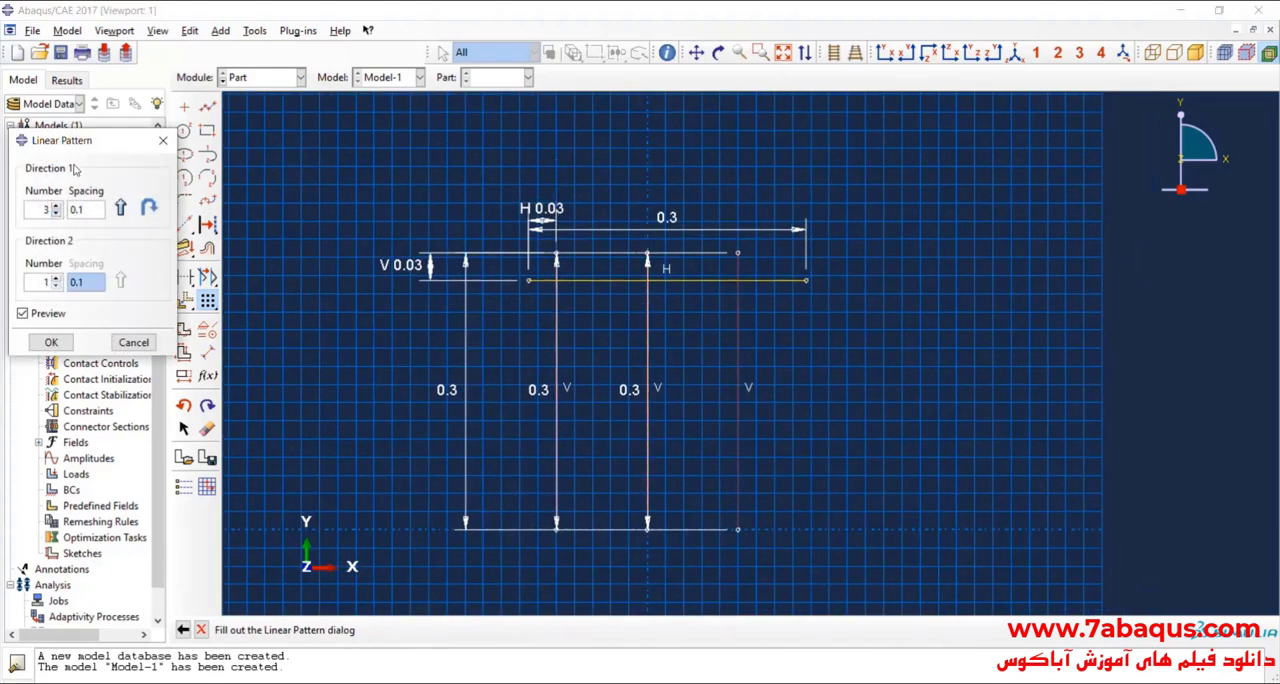
left_click_drag(85, 142, 191, 166)
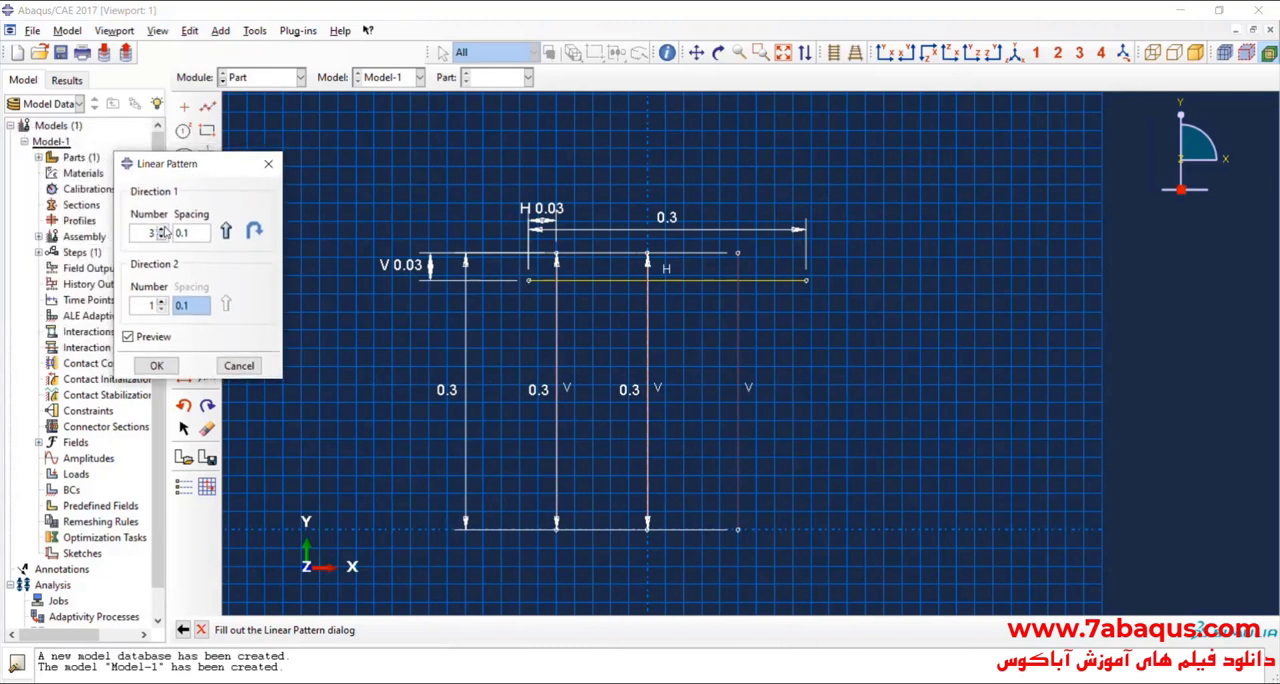
Step: Set direction 1 of the vertical line's pattern to 9 instances with a spacing of 30.5e-3 and create it
left_click(163, 228)
left_click(163, 228)
left_click(163, 228)
left_click(163, 228)
left_click(163, 228)
left_click(163, 229)
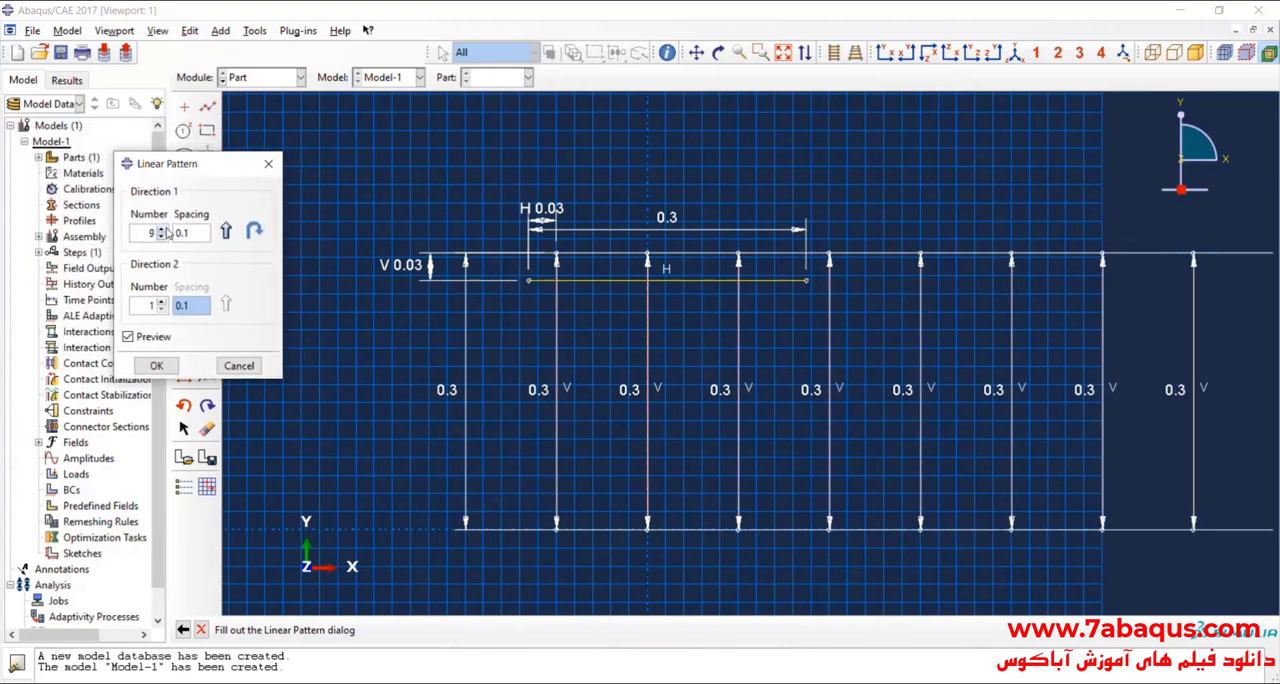
double_click(190, 233)
type("30")
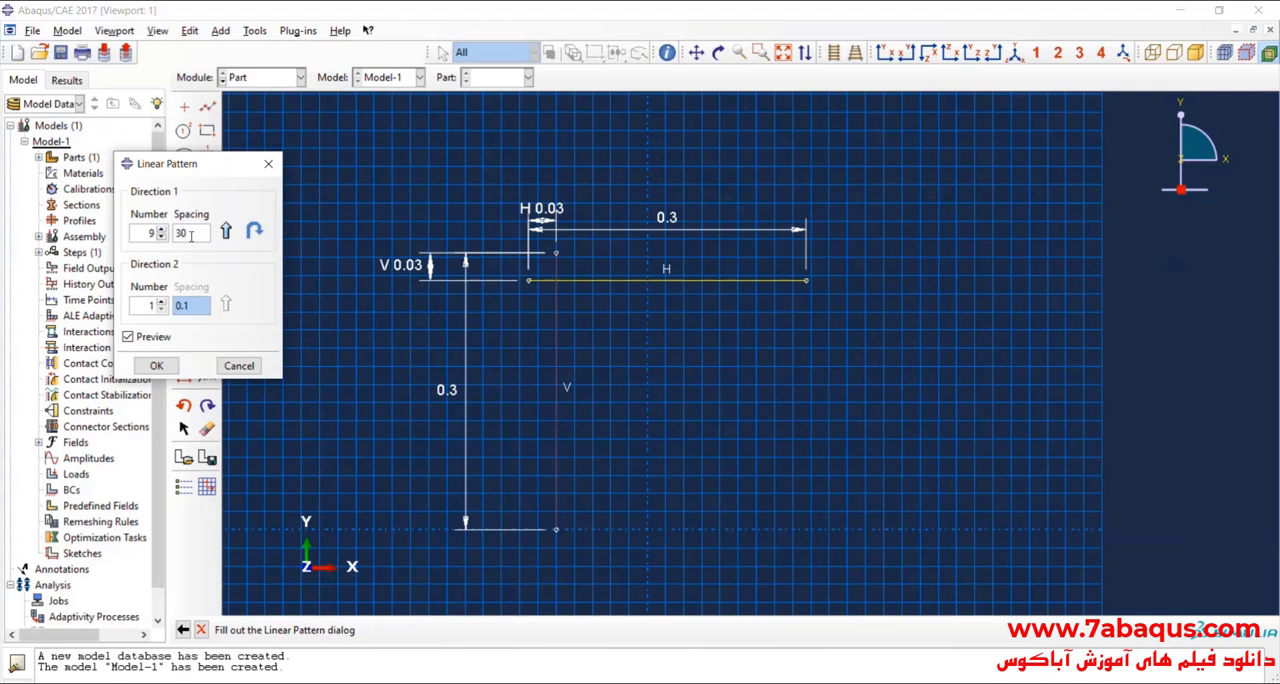
type(".5e-3")
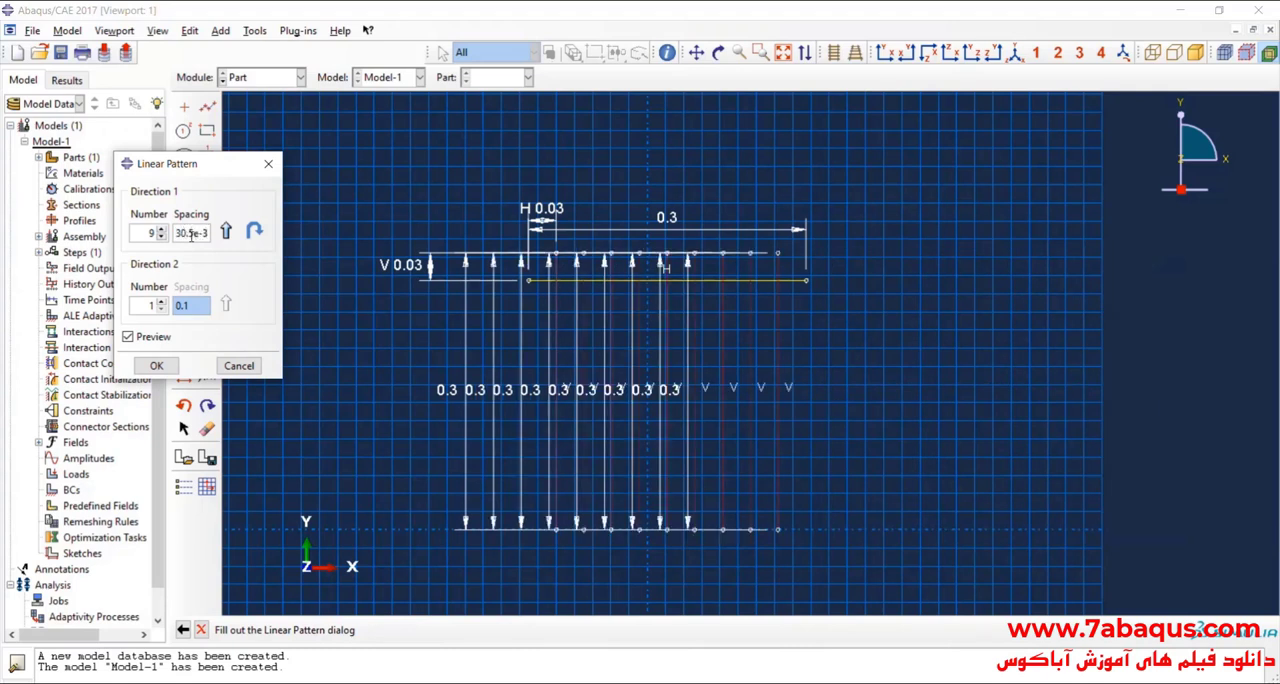
left_click(157, 366)
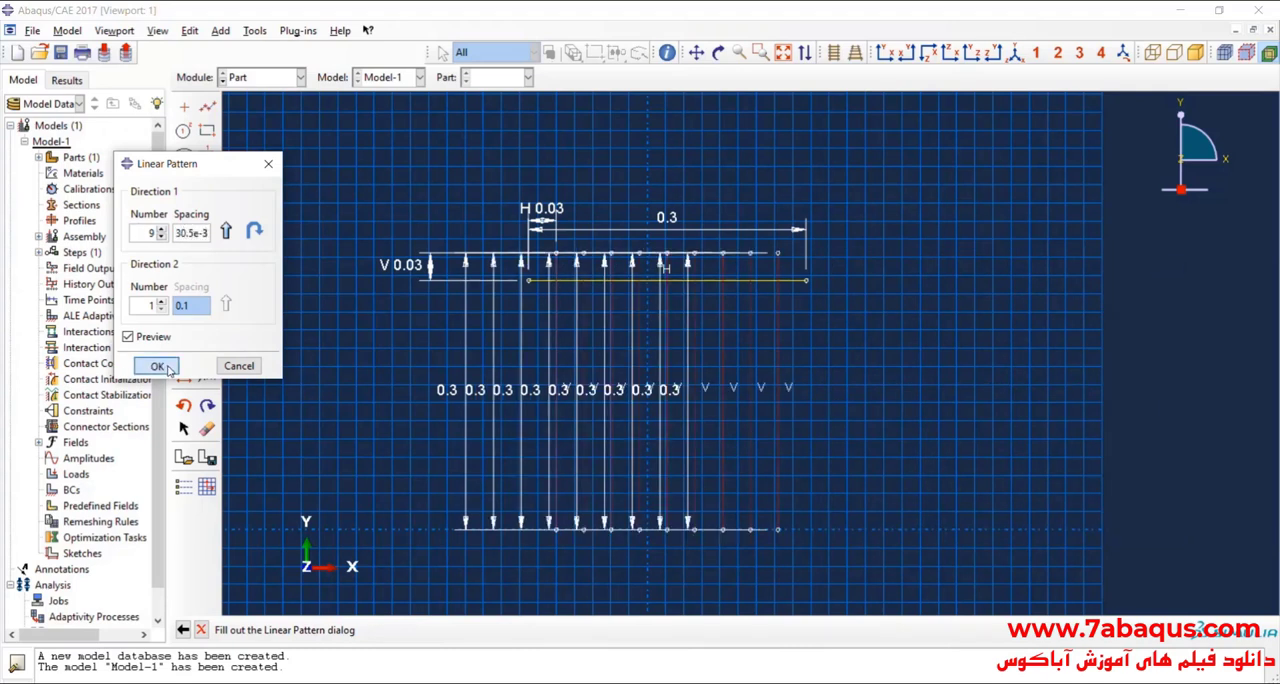
Step: Begin a linear pattern of the horizontal line, with 1 instance in direction 1 and multiple instances in direction 2
scroll(535, 285, "up", 1)
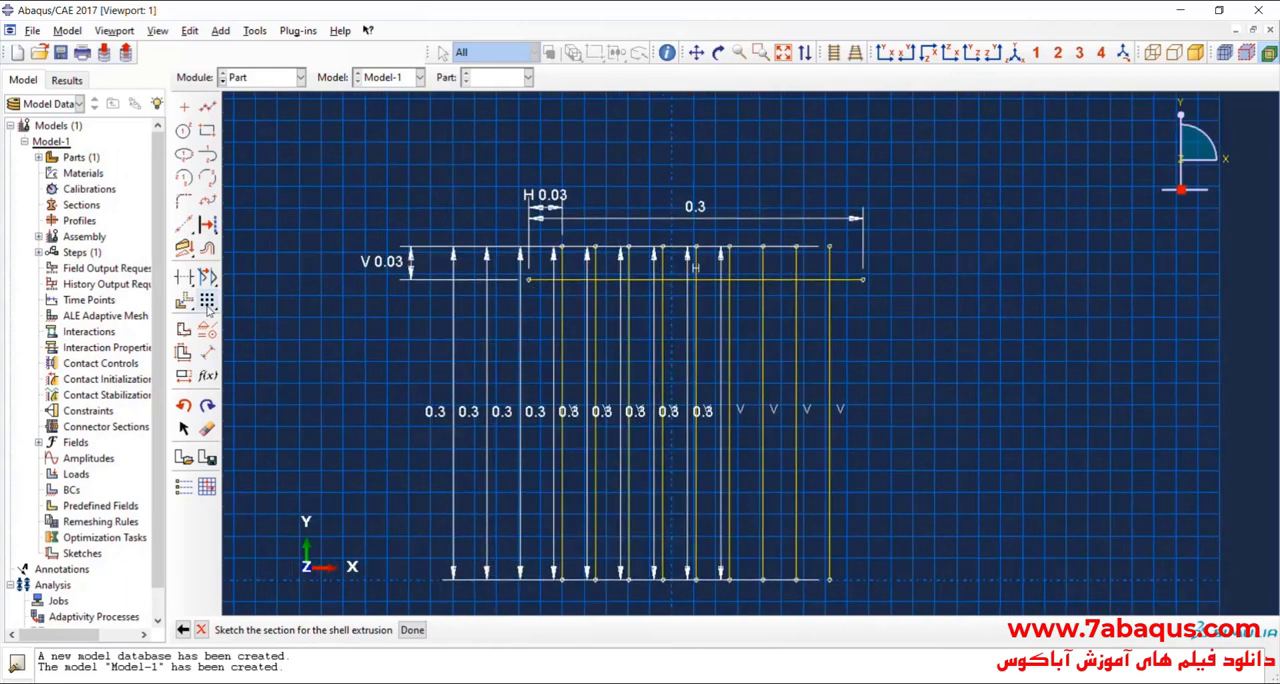
left_click(843, 281)
middle_click(409, 535)
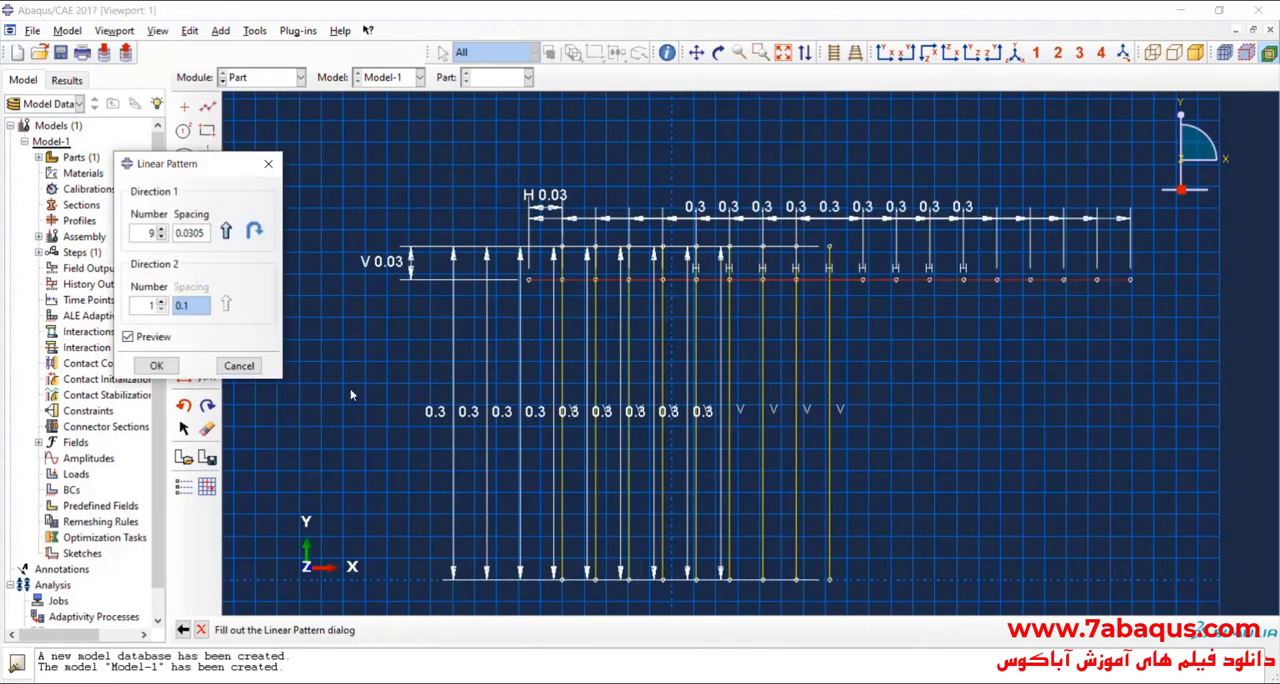
left_click_drag(206, 234, 167, 241)
left_click(162, 237)
left_click(162, 237)
left_click(162, 237)
left_click(162, 237)
left_click(162, 237)
left_click(162, 305)
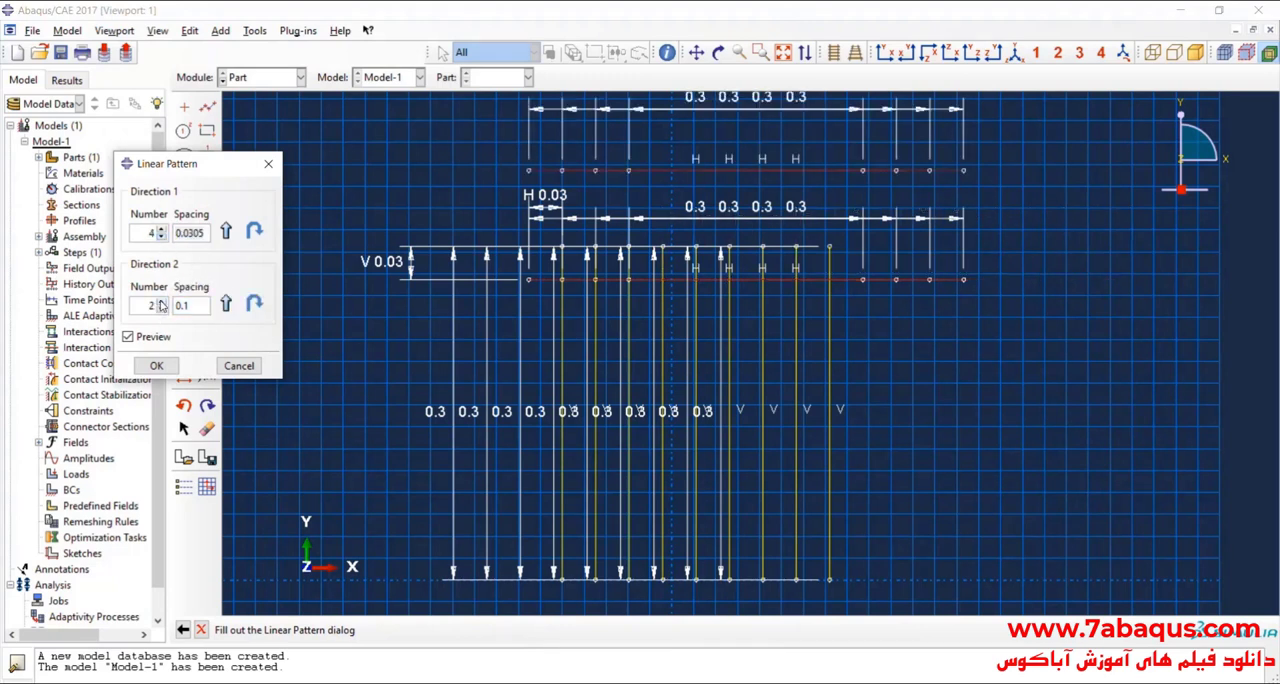
left_click(161, 302)
left_click(161, 302)
left_click(161, 236)
left_click(161, 236)
left_click(161, 236)
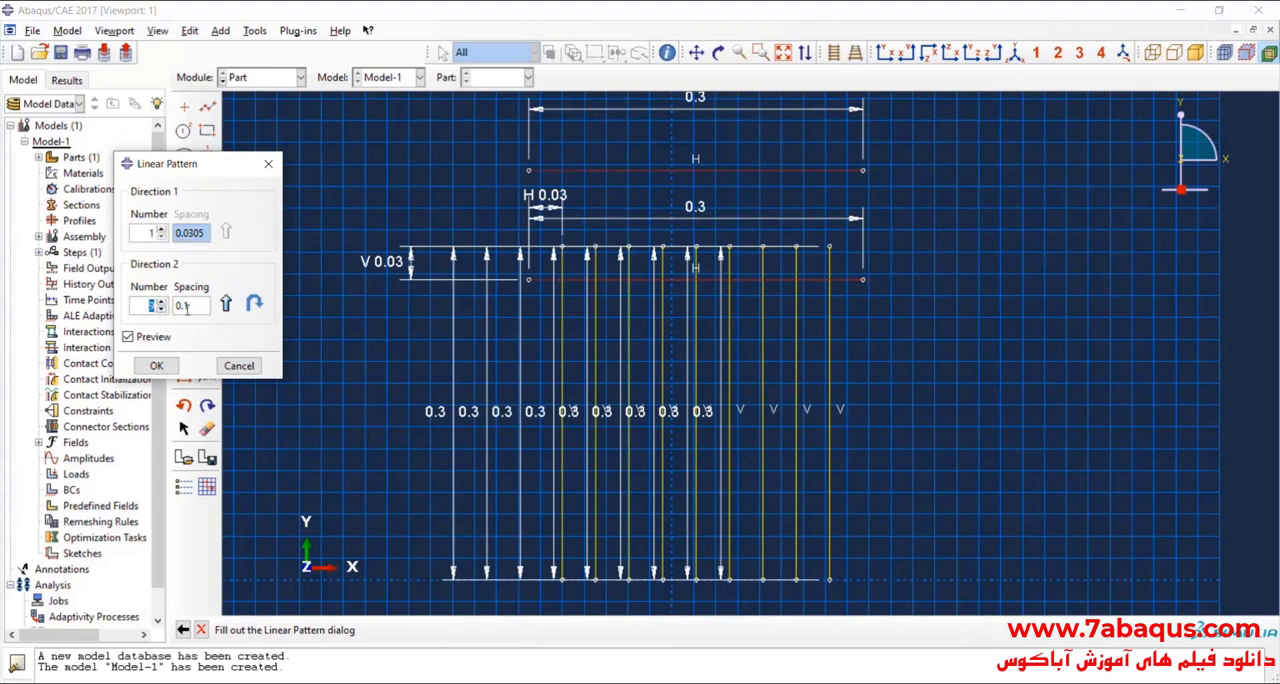
Step: Set direction 2 of the horizontal line's pattern to 9 instances spaced 30.5e-3, flip it downward and create the pattern
key("Tab")
type("0")
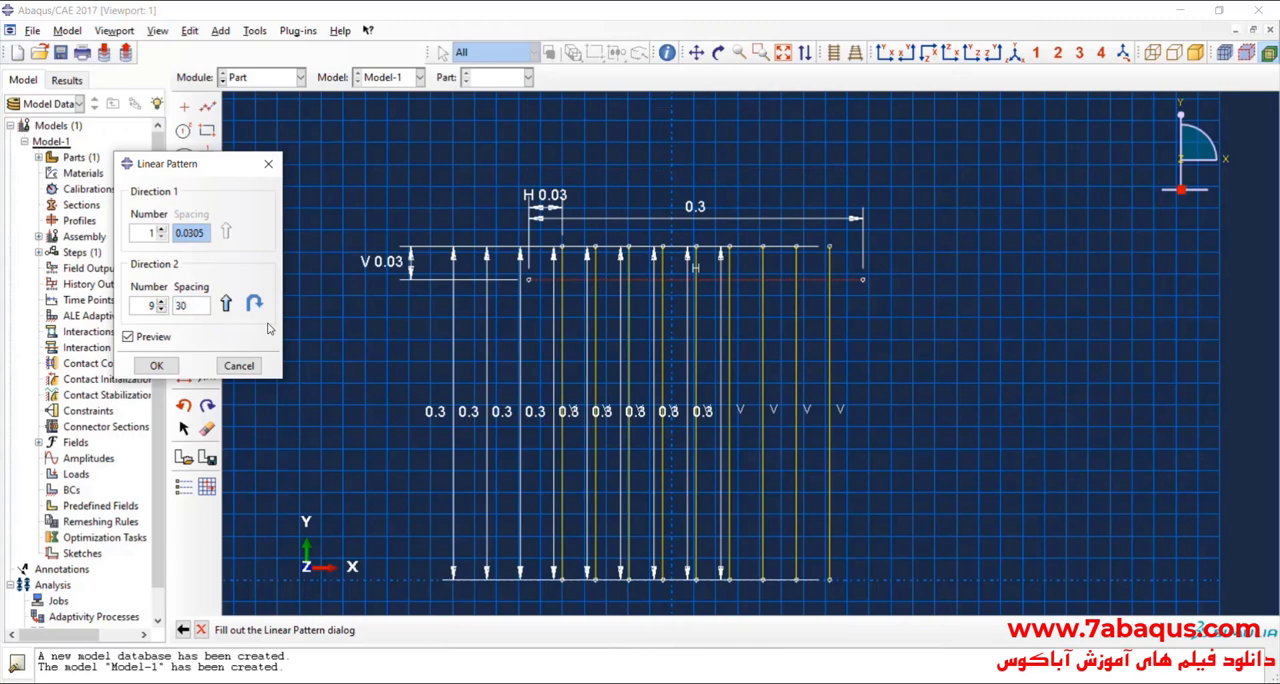
type("0.5e-3")
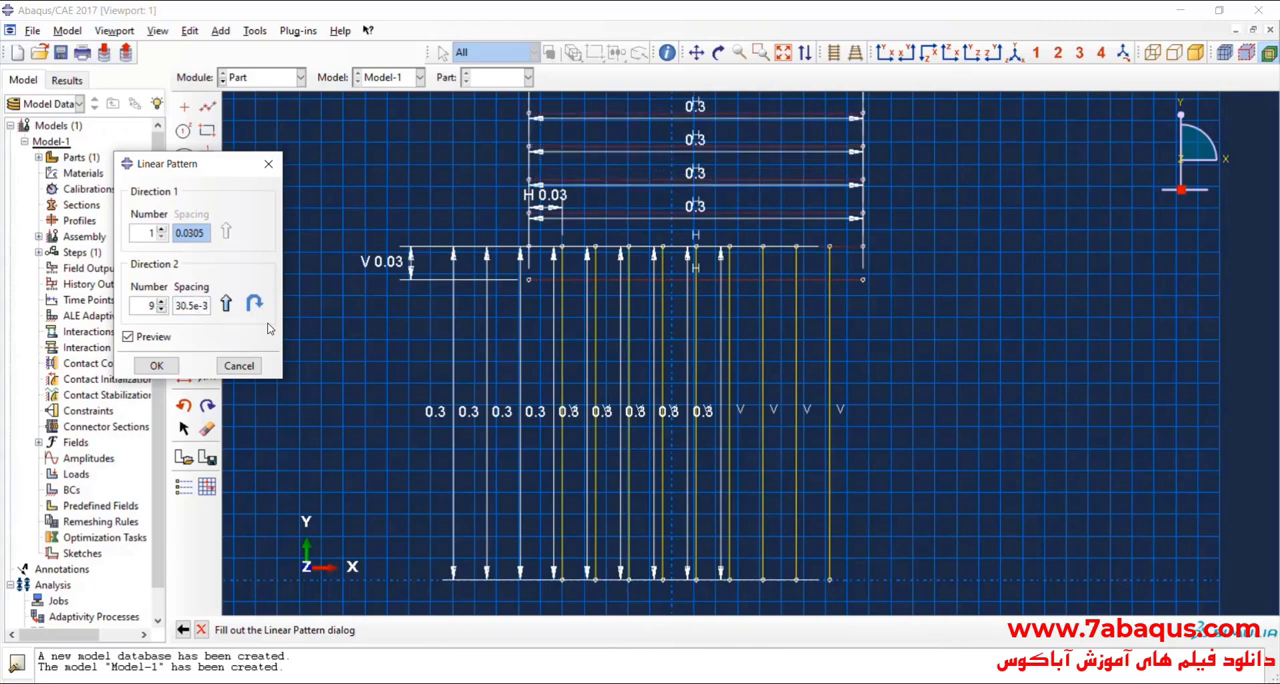
scroll(568, 431, "down", 5)
scroll(330, 400, "up", 2)
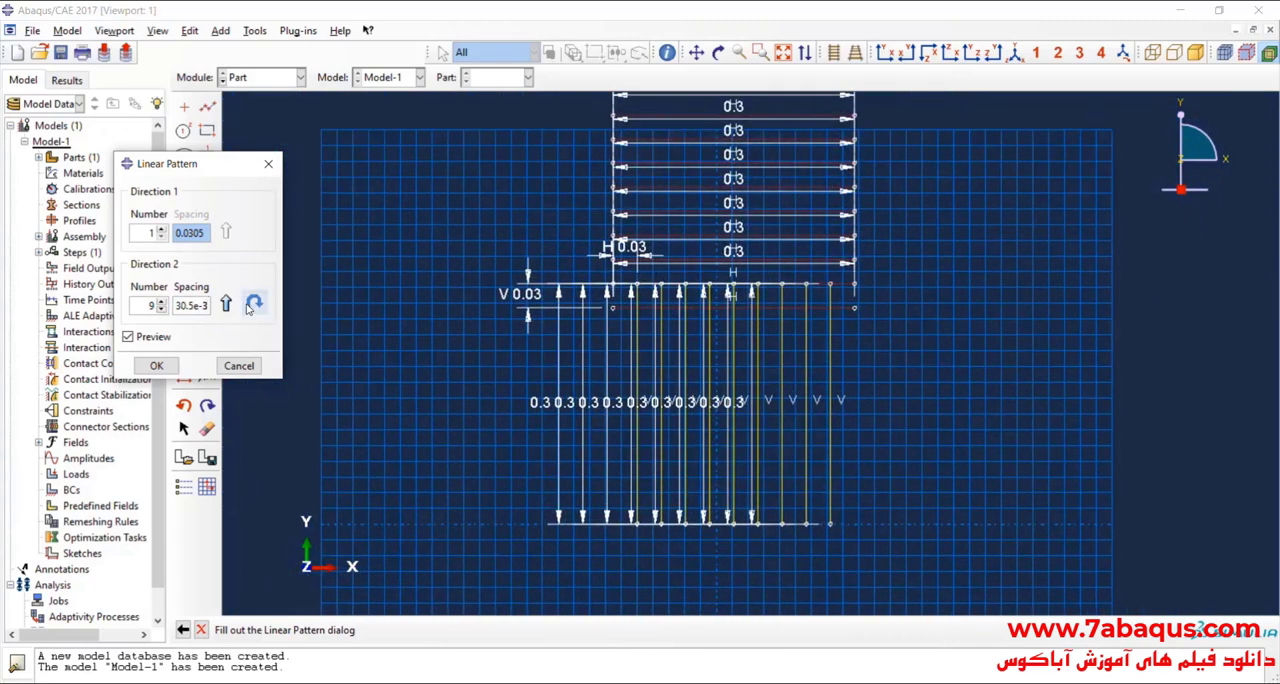
left_click(254, 304)
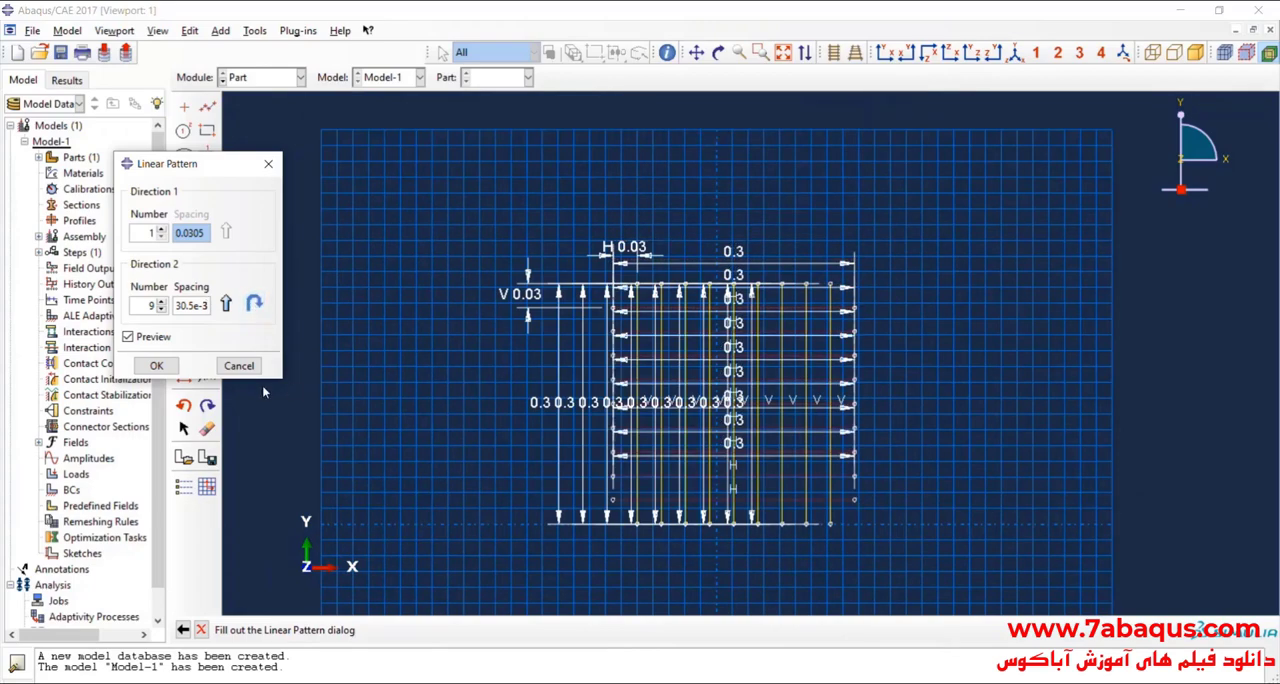
left_click(156, 366)
Step: Finish the grid sketch and extrude it to the core's depth to create the honeycomb core shell part
scroll(687, 471, "up", 3)
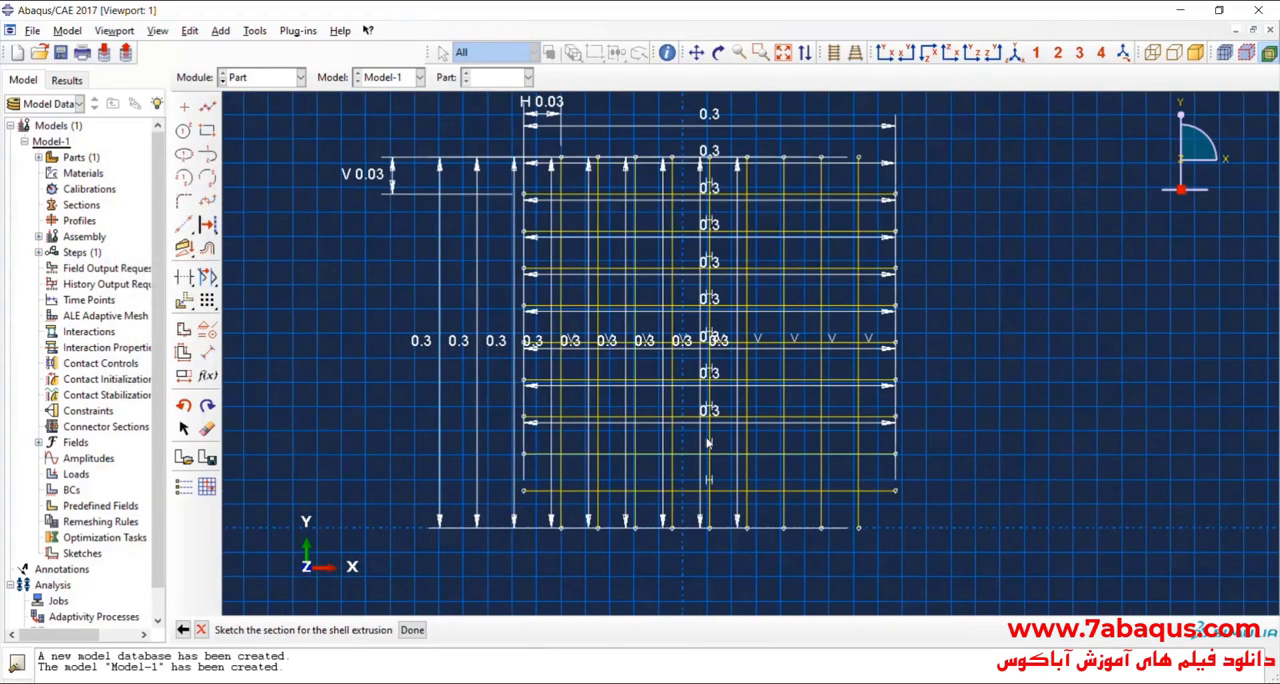
scroll(690, 474, "down", 3)
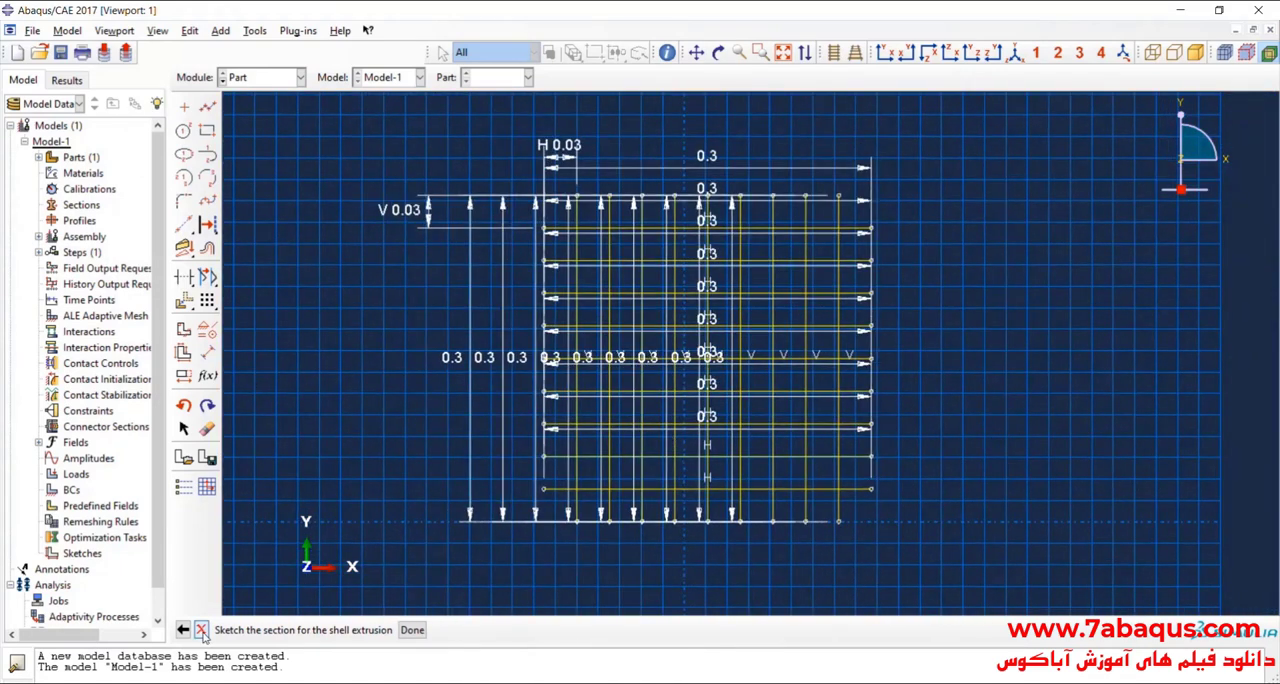
left_click(413, 631)
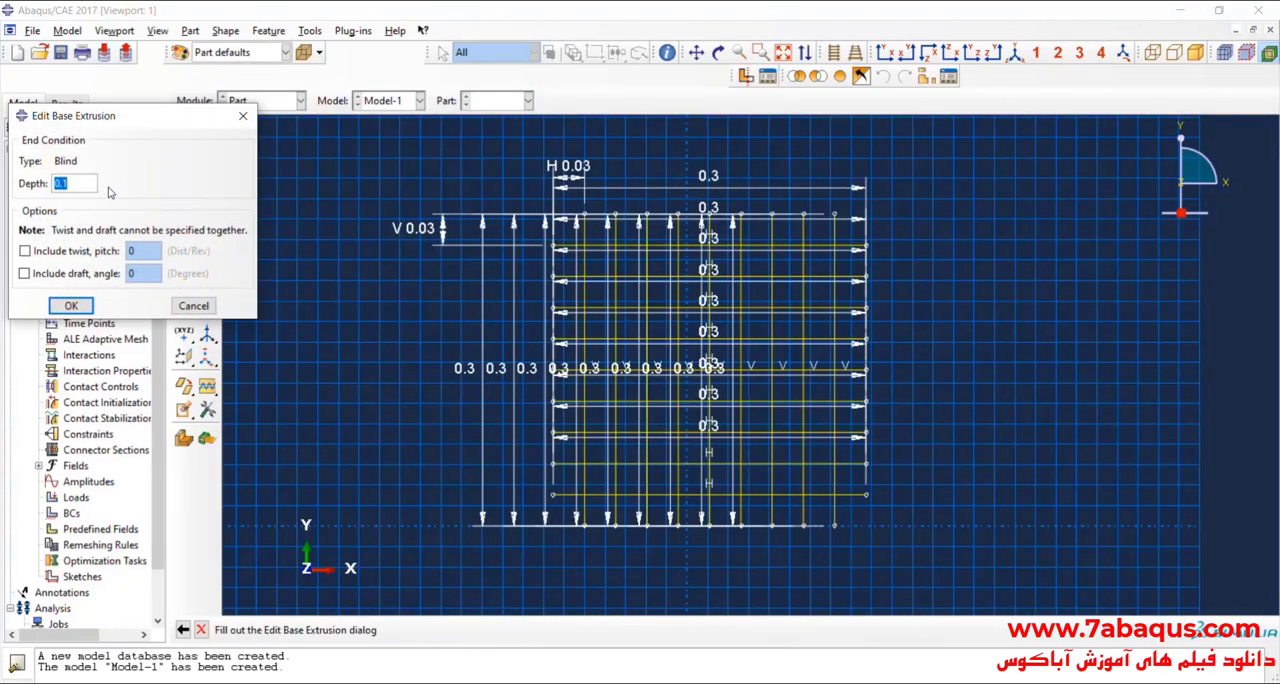
type("51e-3")
left_click(71, 305)
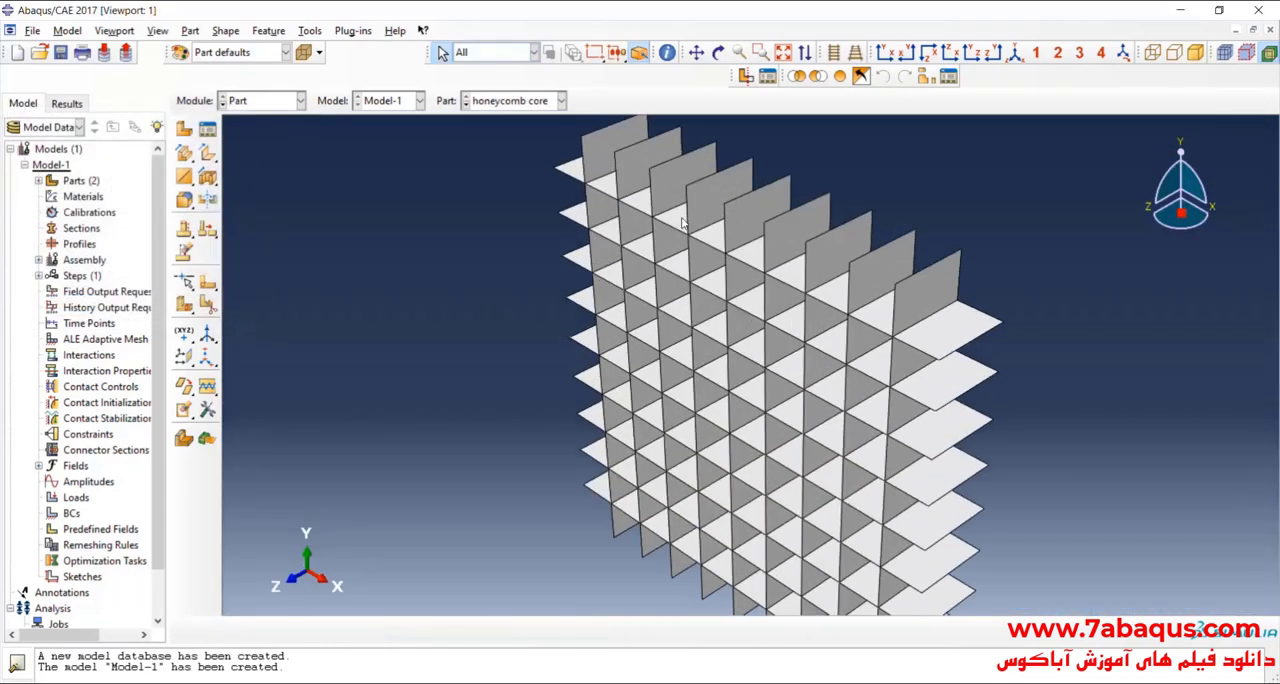
Step: Switch to the Property module and start a new material definition
left_click(718, 52)
mouse_move(712, 412)
left_mouse_down()
mouse_move(813, 344)
mouse_move(690, 395)
mouse_move(750, 345)
mouse_move(787, 337)
mouse_move(801, 252)
mouse_move(742, 351)
mouse_move(778, 363)
mouse_move(750, 307)
mouse_move(769, 359)
mouse_move(760, 330)
mouse_move(677, 429)
mouse_move(690, 432)
left_mouse_up()
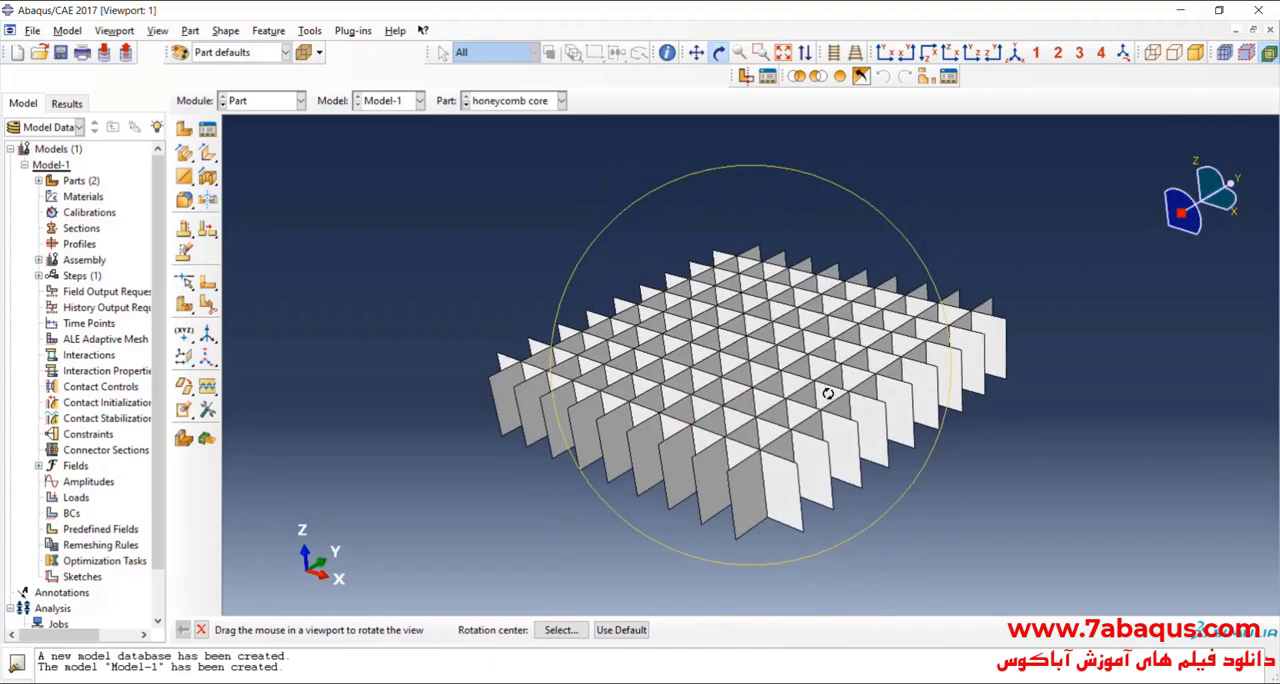
left_click_drag(828, 394, 750, 444)
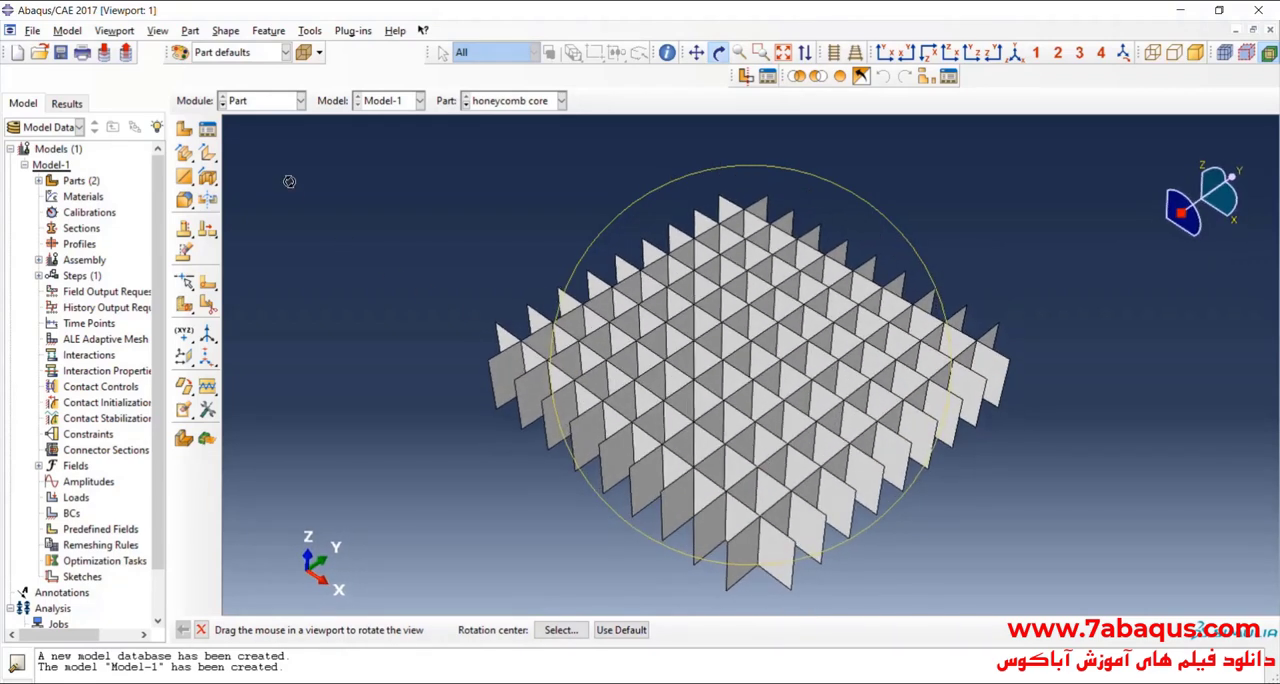
left_click(281, 100)
left_click(255, 130)
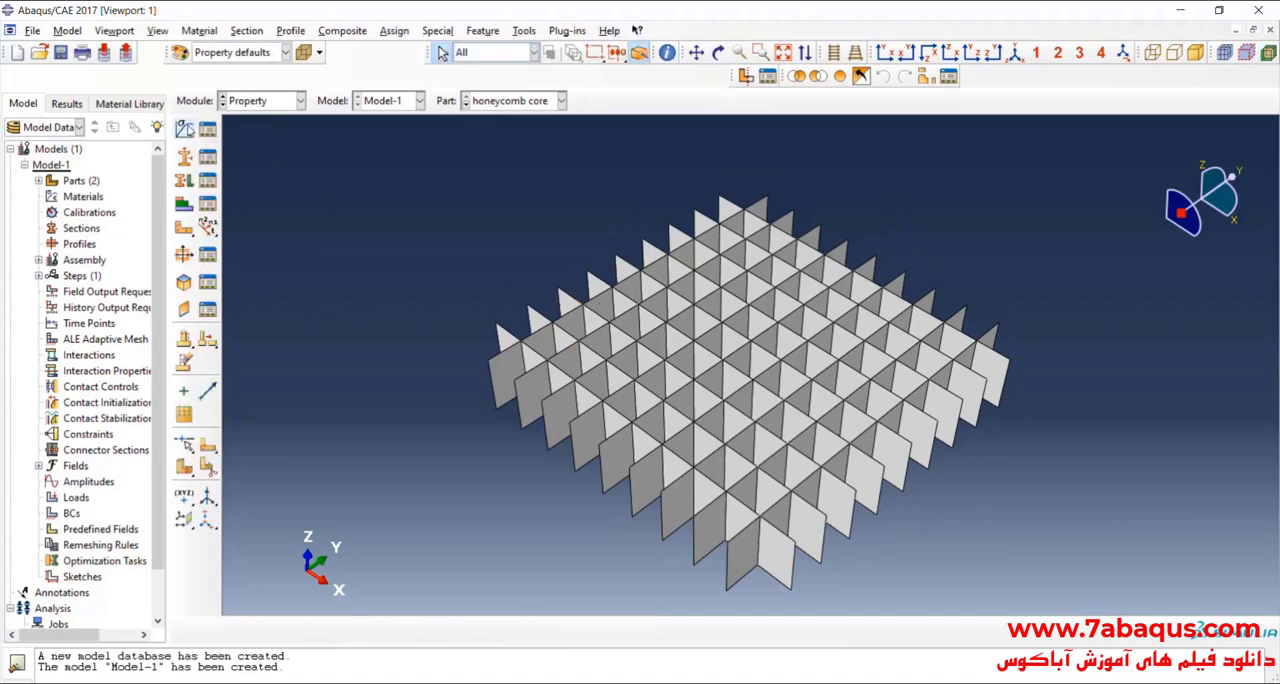
left_click(187, 129)
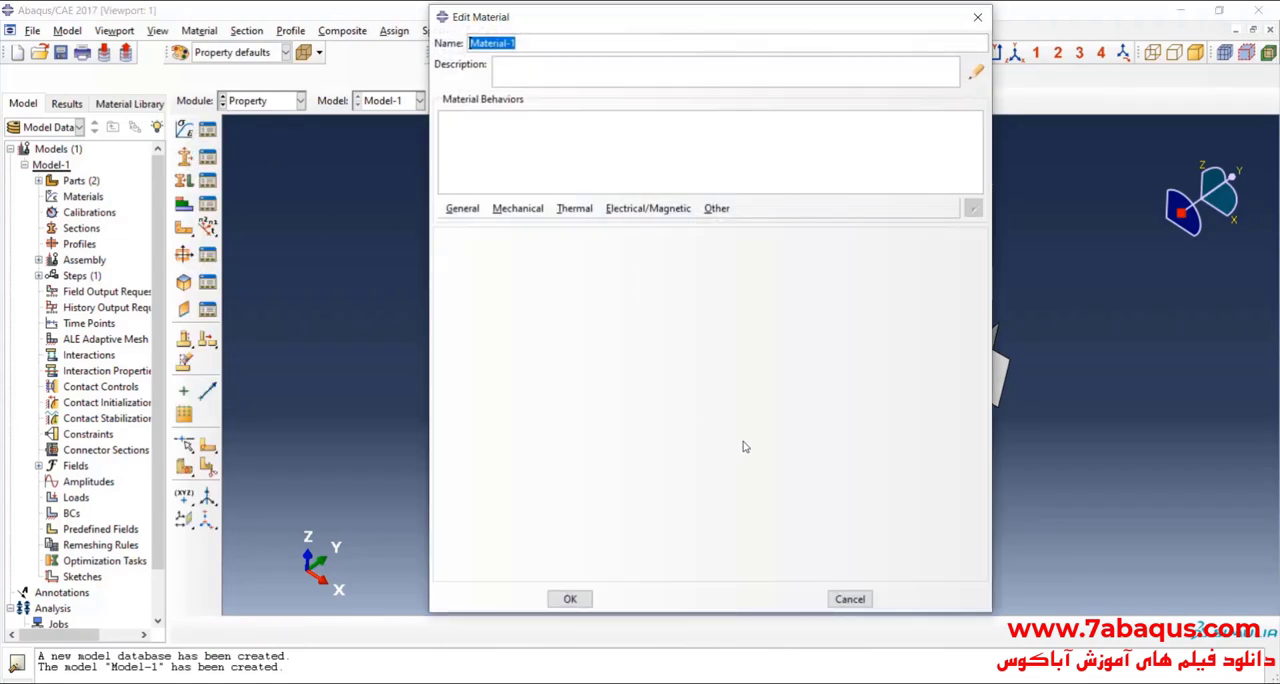
Step: Switch to the Abaqus Example Problems Guide in Acrobat Reader and read which alloy the Materials section specifies for the plates and core
key("alt+Tab")
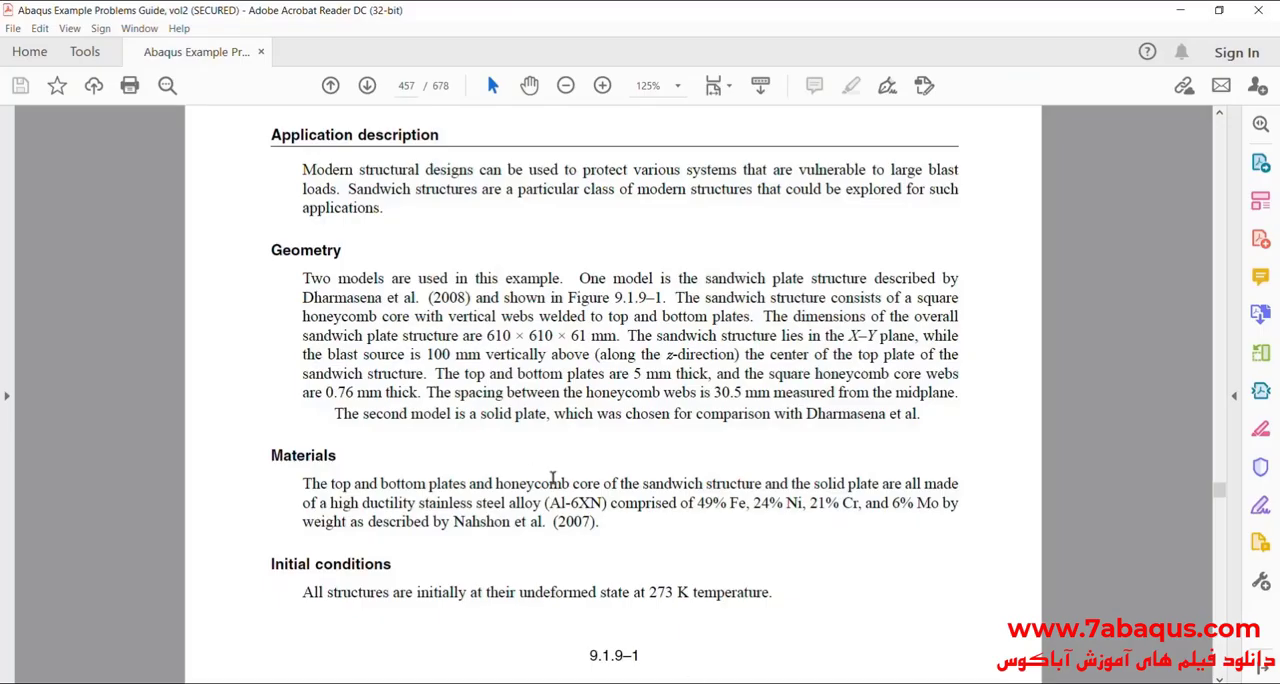
scroll(405, 432, "down", 2)
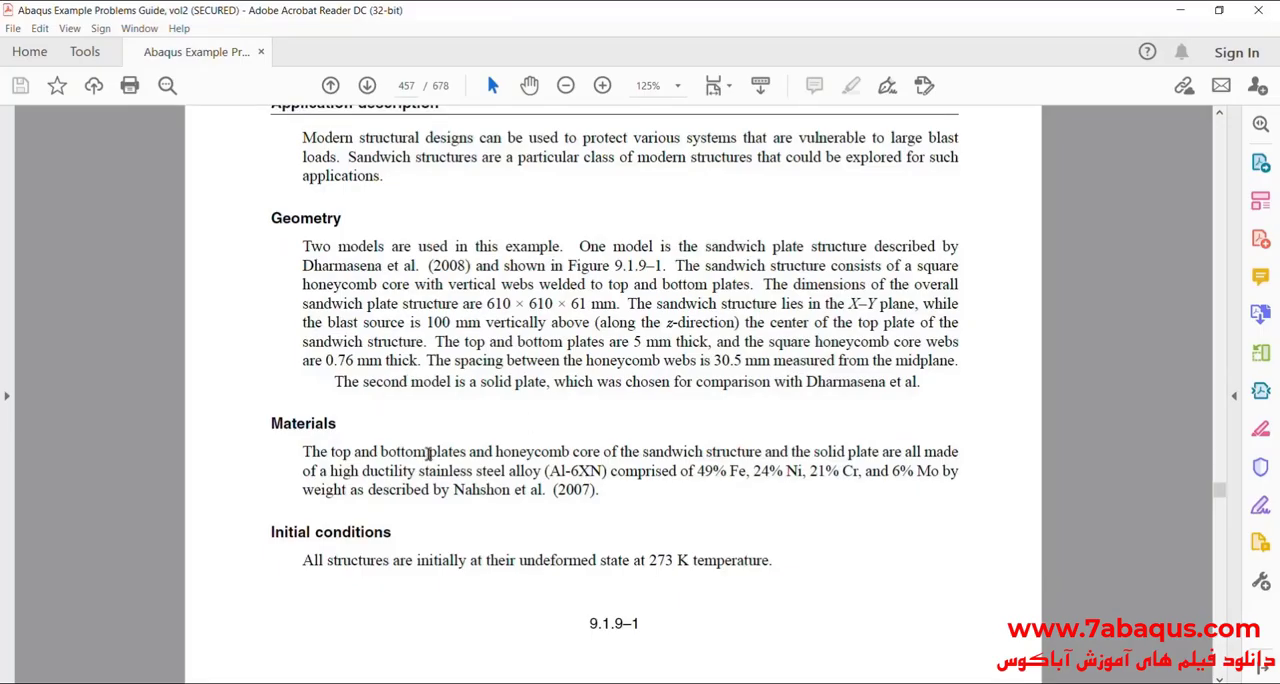
scroll(420, 462, "up", 1)
left_click_drag(568, 455, 760, 456)
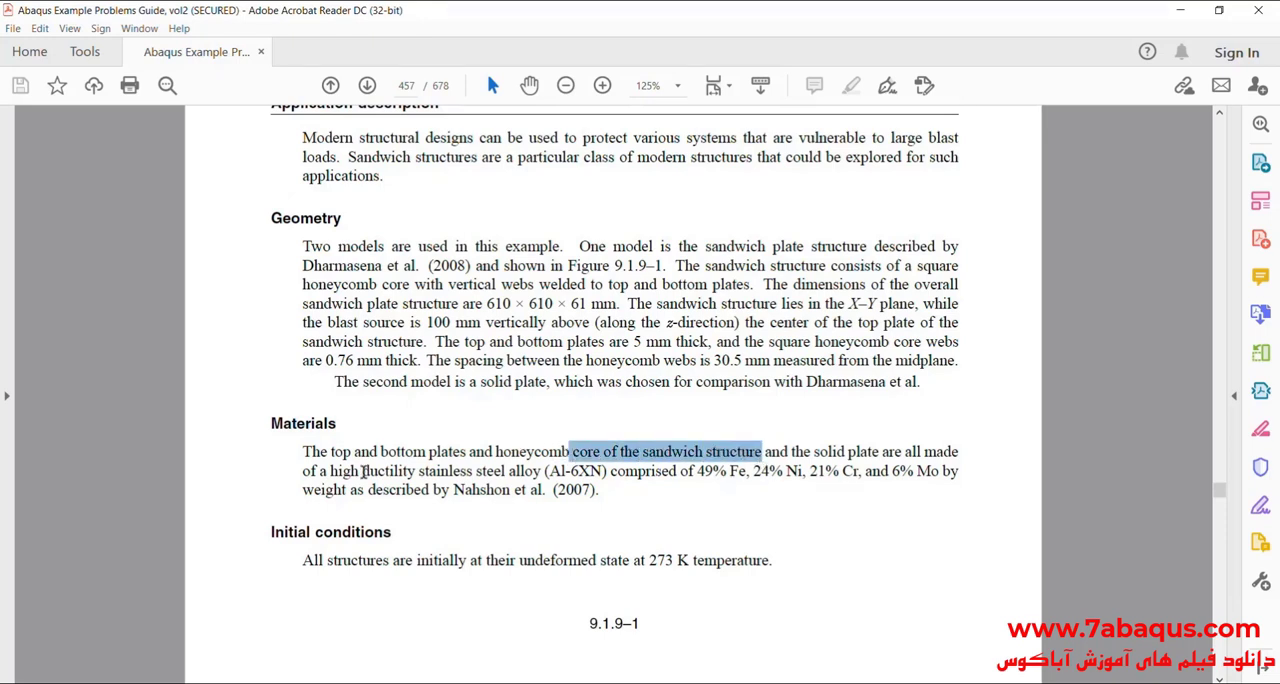
left_click(363, 471)
left_click_drag(419, 471, 515, 471)
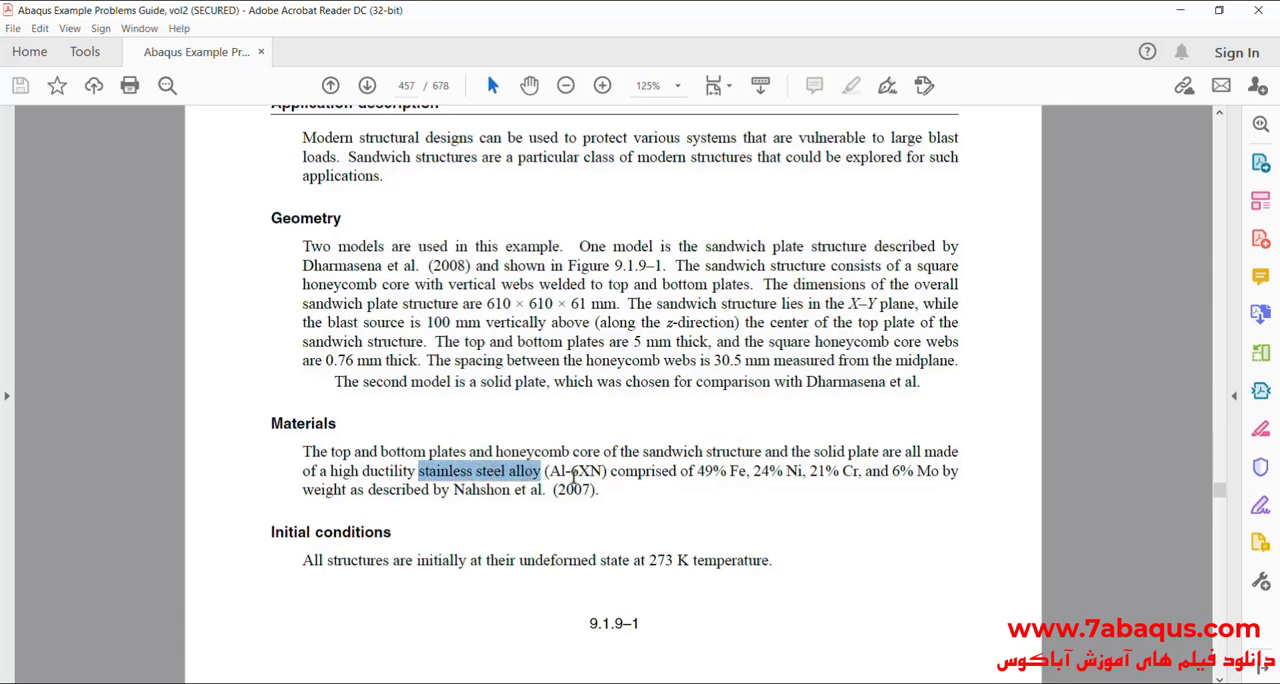
left_click(566, 472)
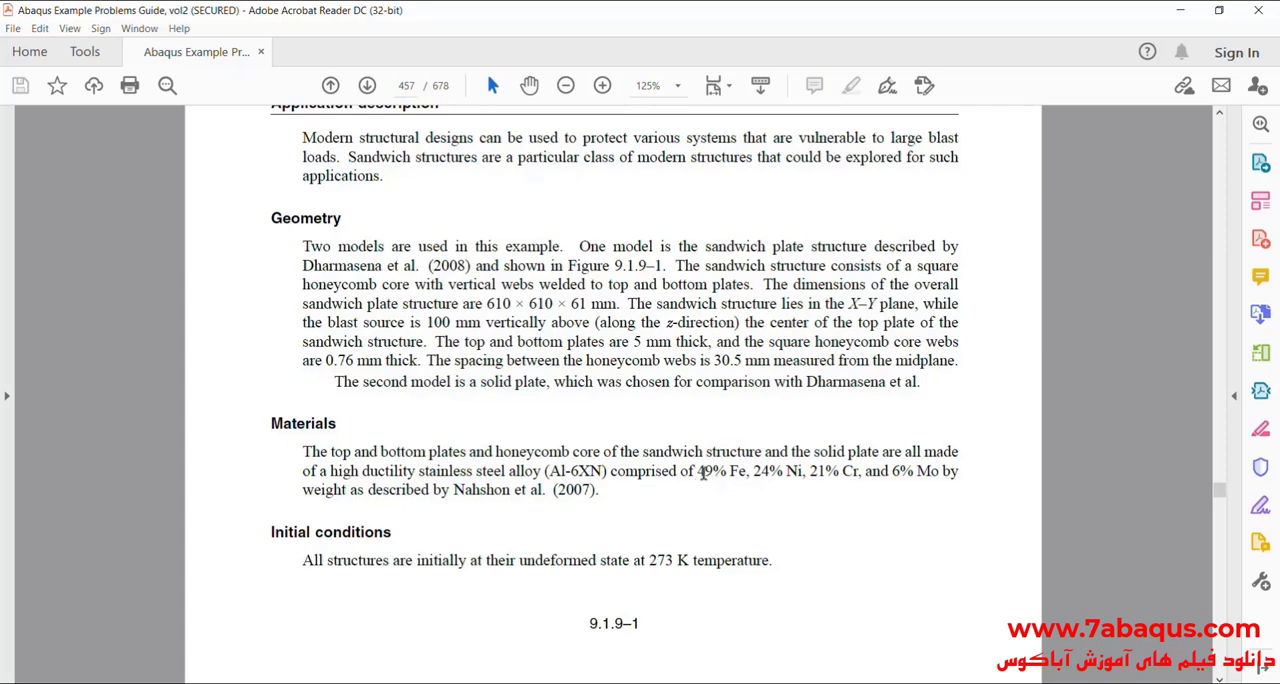
left_click_drag(700, 472, 855, 472)
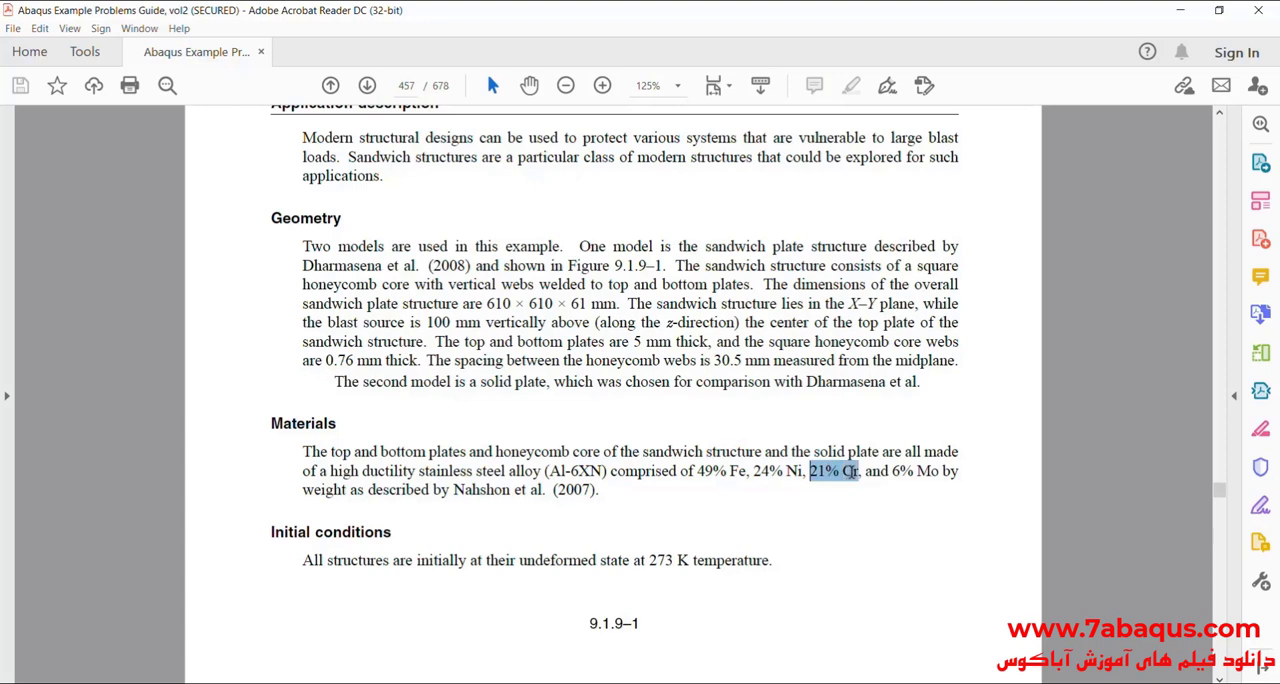
left_click(581, 452)
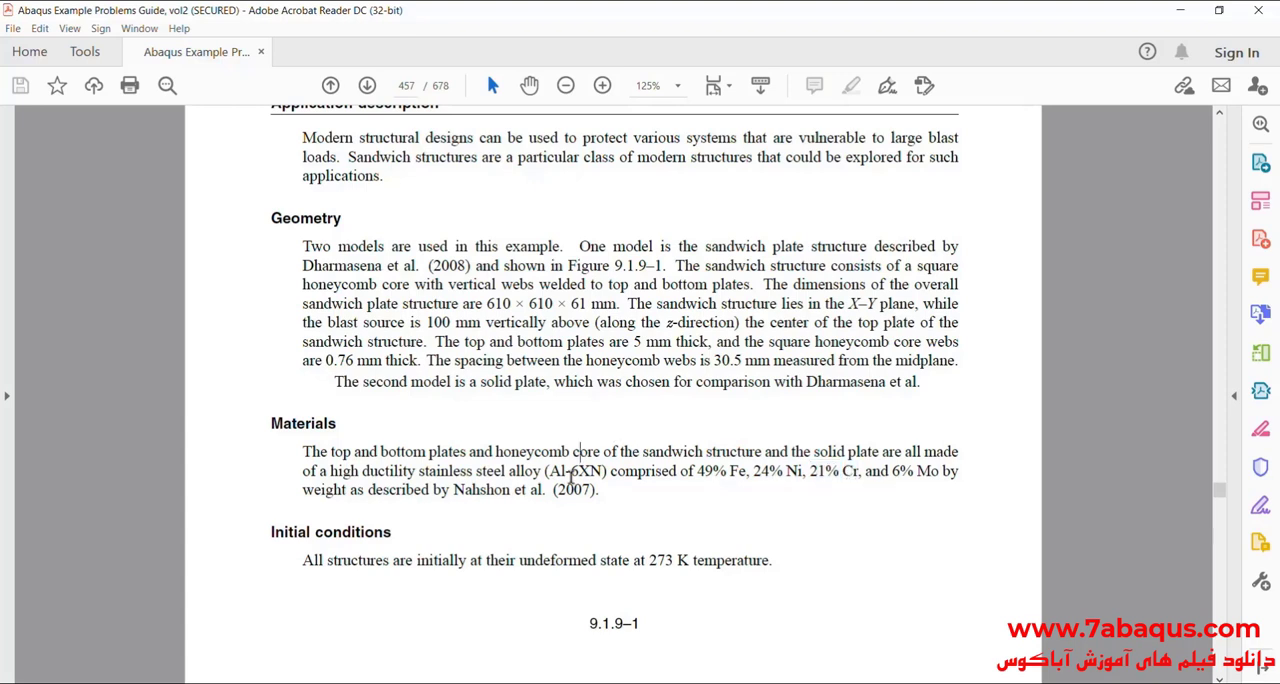
Step: Return to Abaqus/CAE and name the new material "stainless steel alloy- AL-6XN"
left_click(684, 683)
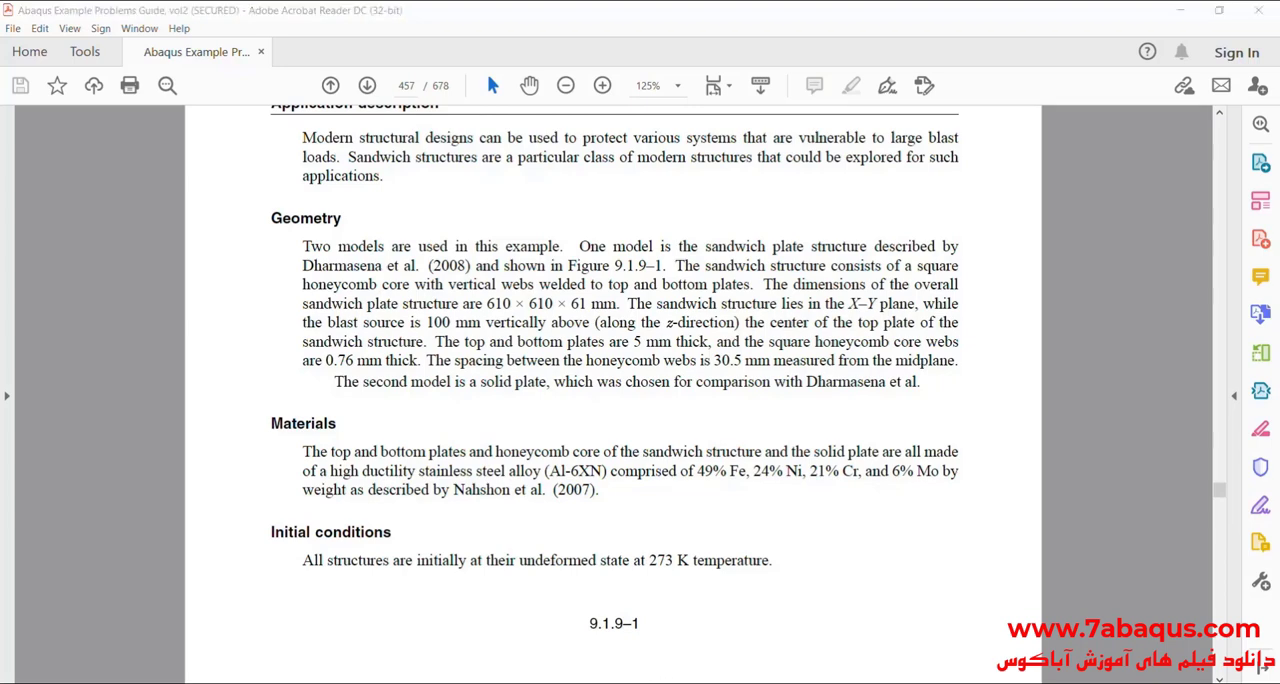
type("stainless steel alloy- AL-6XN")
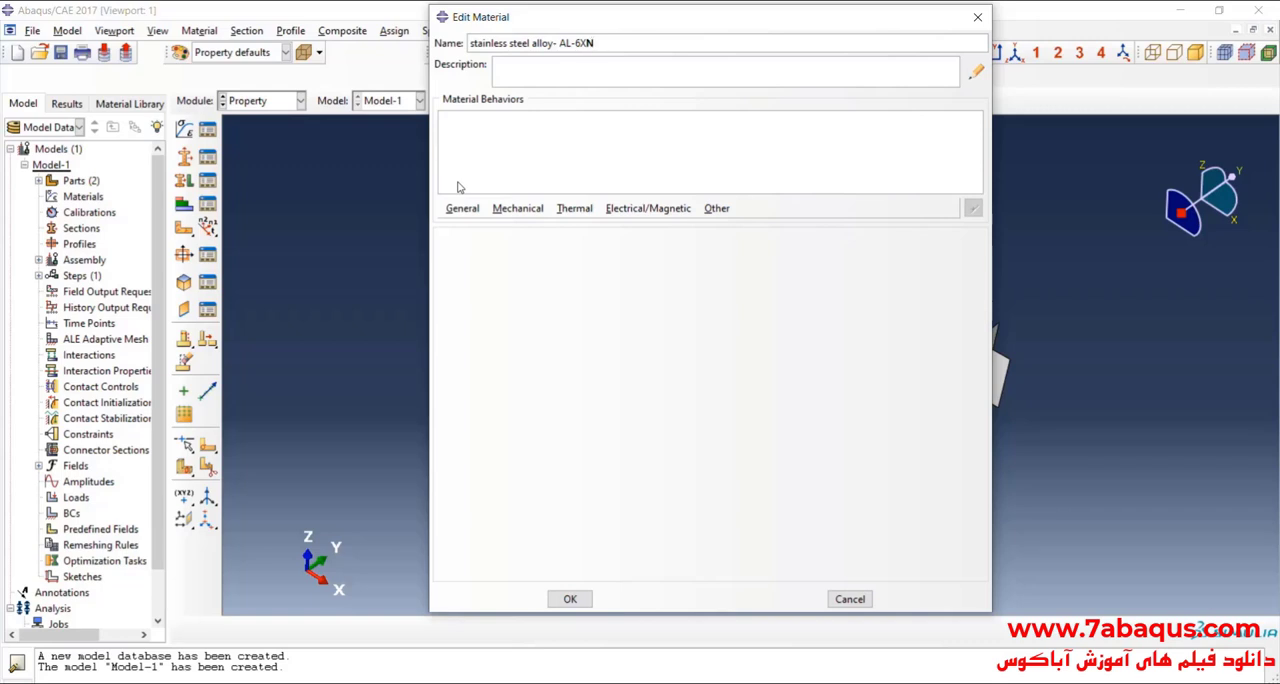
Step: Add a Density behavior to the material and look up the alloy's density in the Material model section of the guide in Acrobat Reader
left_click(464, 212)
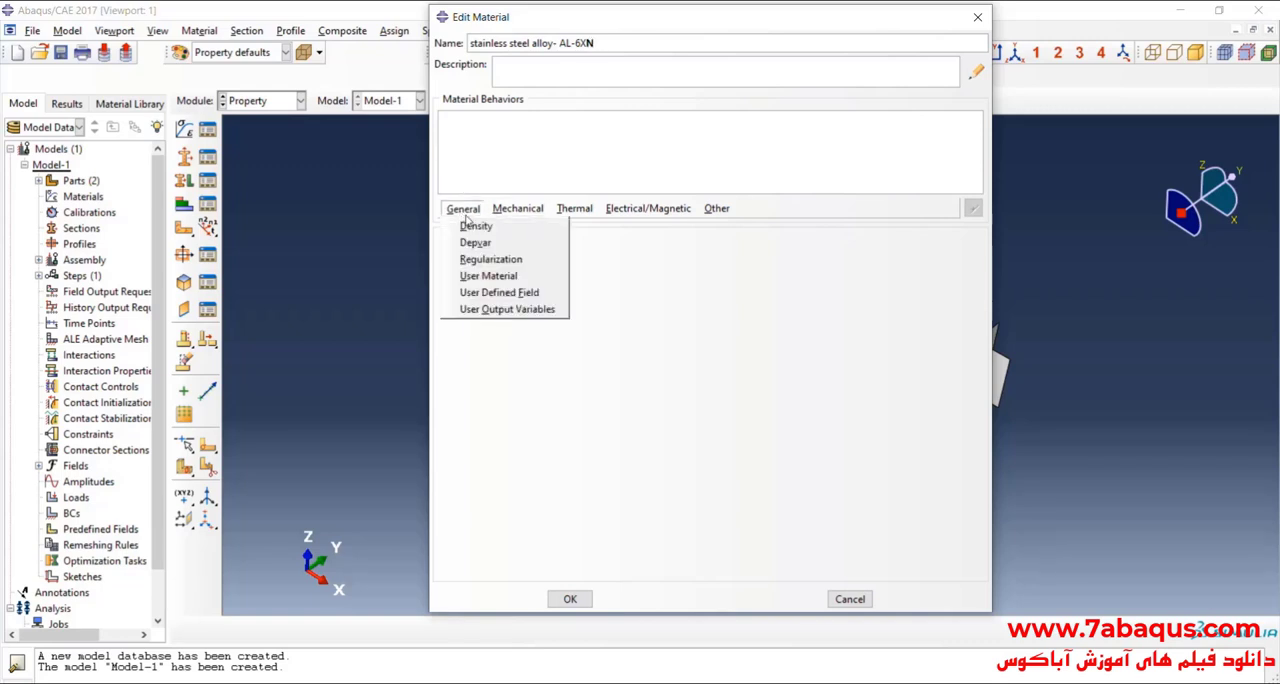
left_click(477, 227)
key("alt+Tab")
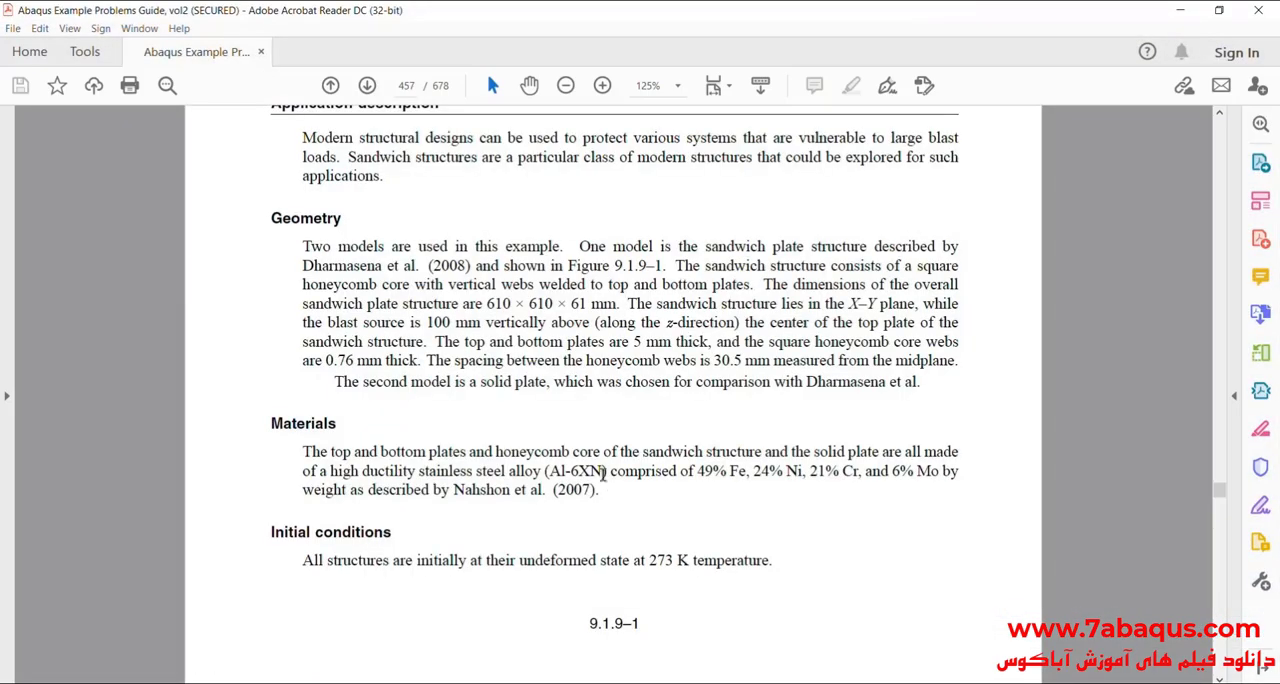
scroll(452, 449, "down", 10)
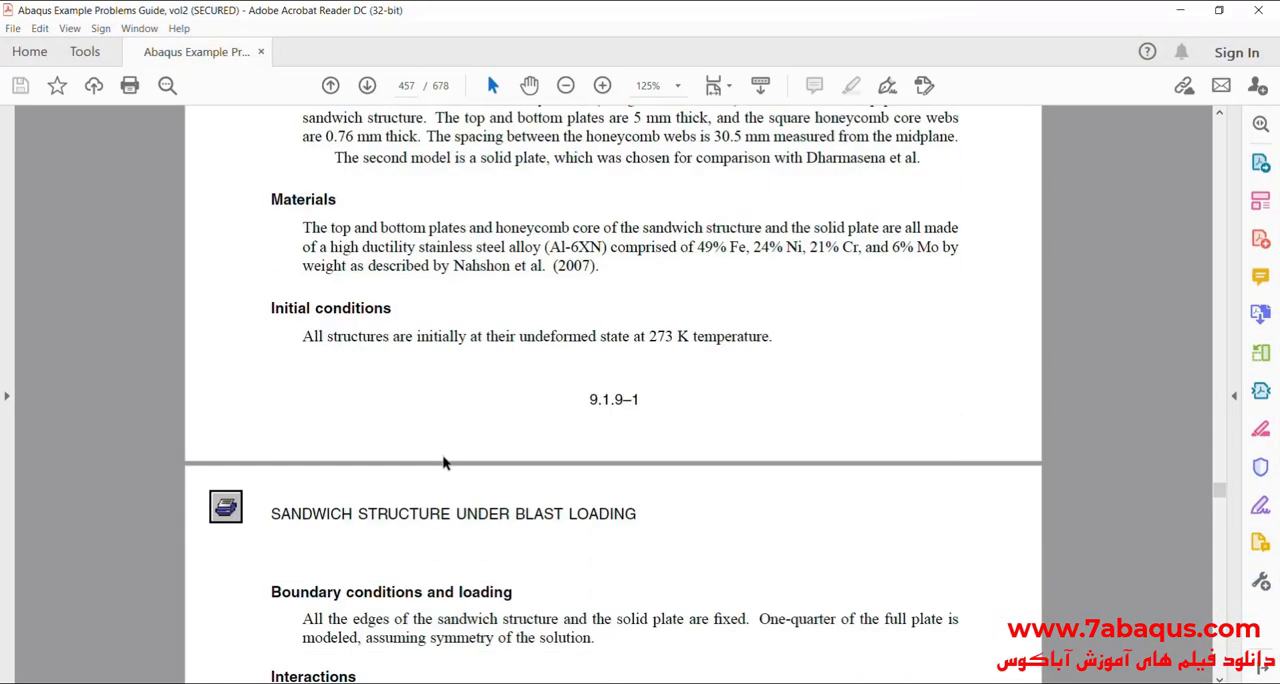
scroll(441, 453, "down", 12)
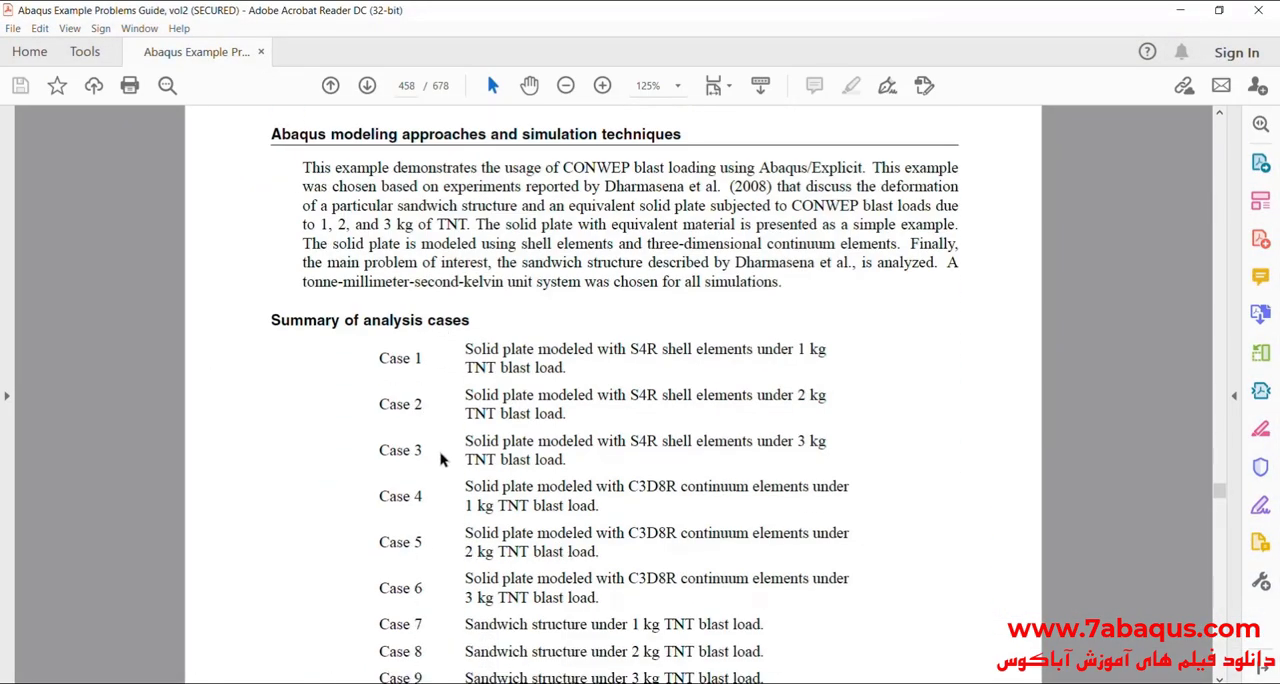
scroll(437, 456, "down", 1)
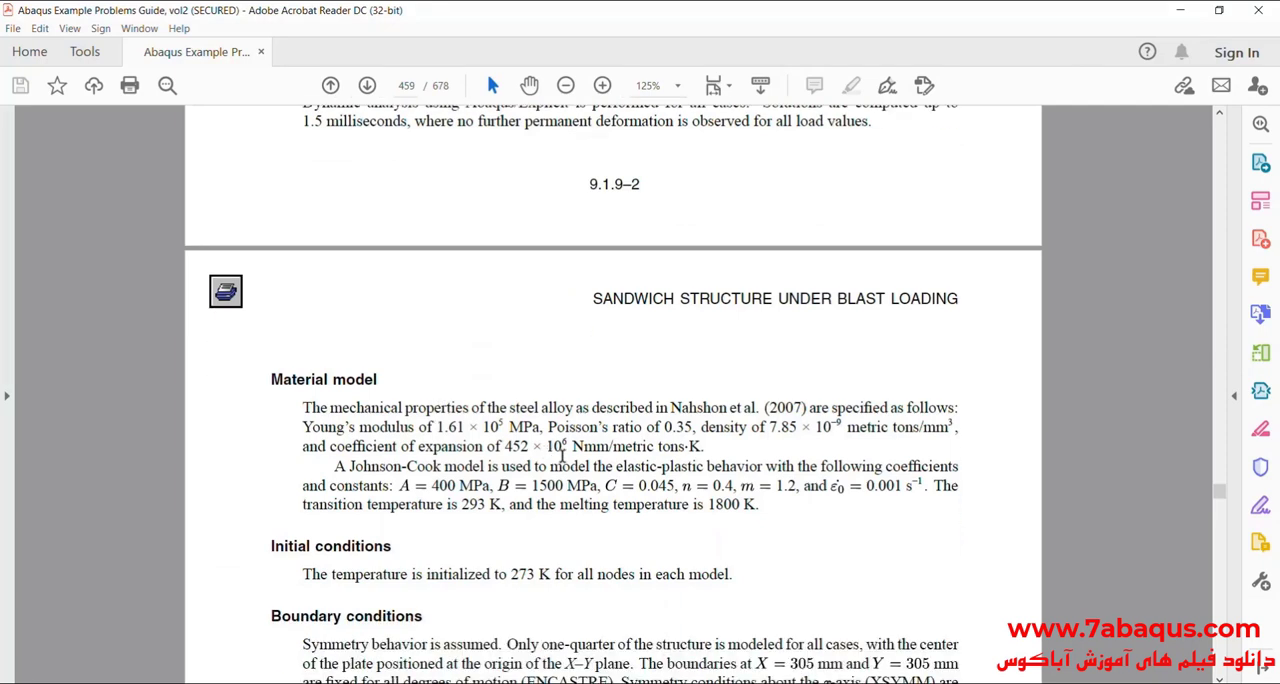
left_click_drag(701, 427, 843, 428)
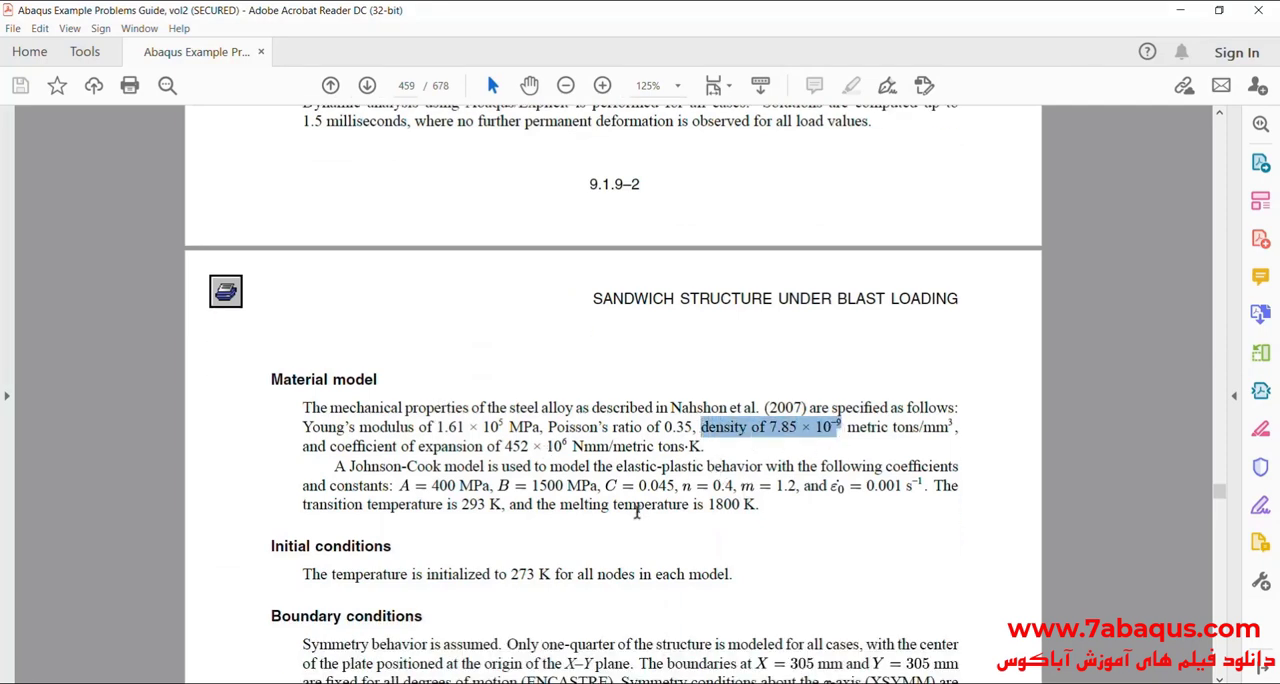
Step: Return to Abaqus/CAE and set the material's mass density to 7850
key("alt+Tab")
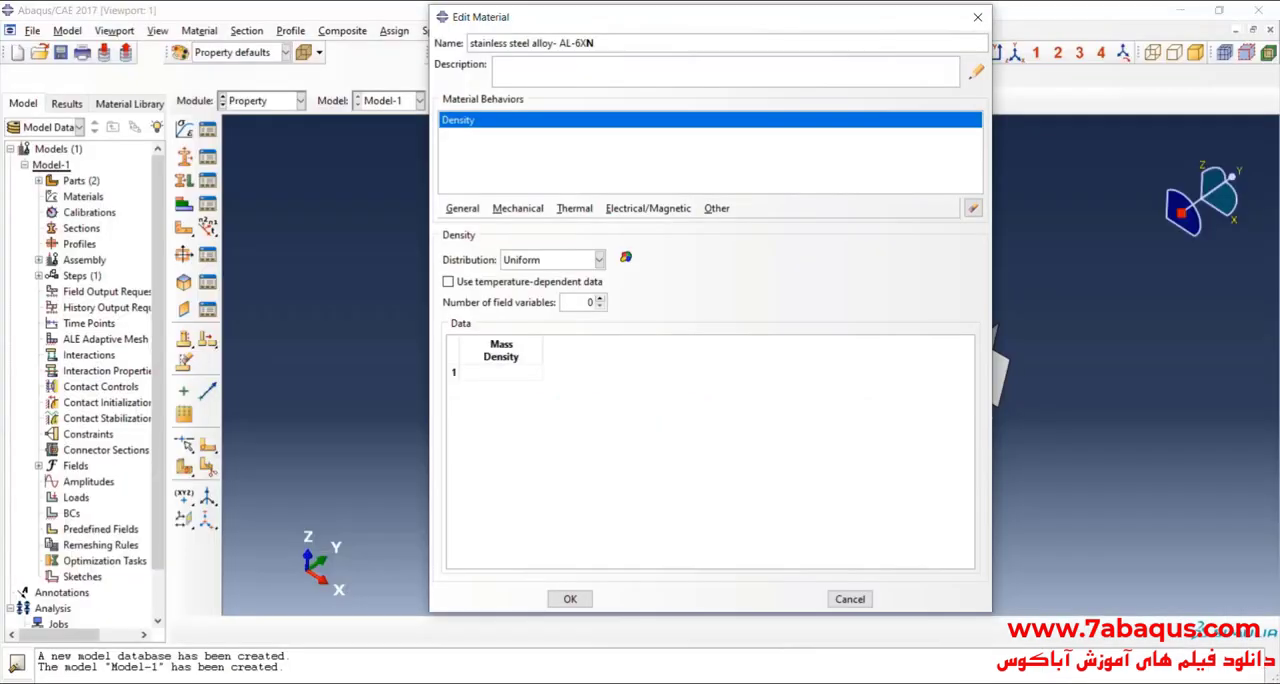
left_click(503, 375)
type("7850")
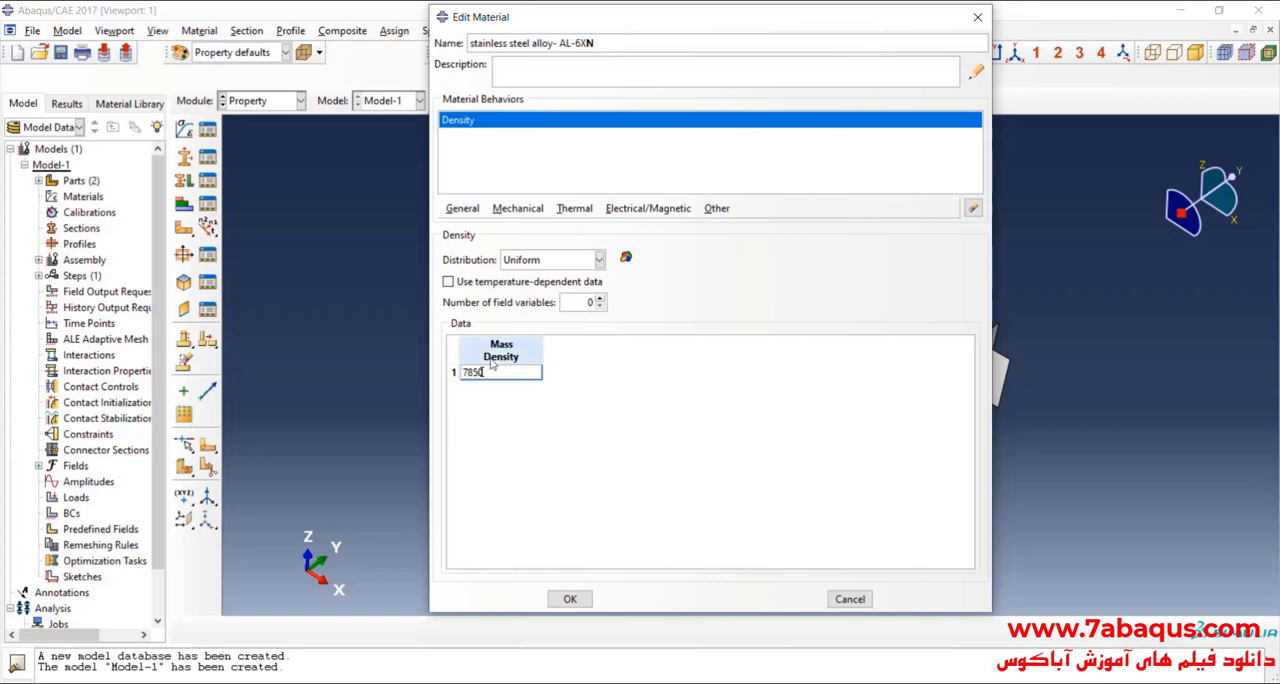
Step: Add an isotropic Elastic behavior and look up Young's modulus and Poisson's ratio in the guide in Acrobat Reader
left_click(518, 208)
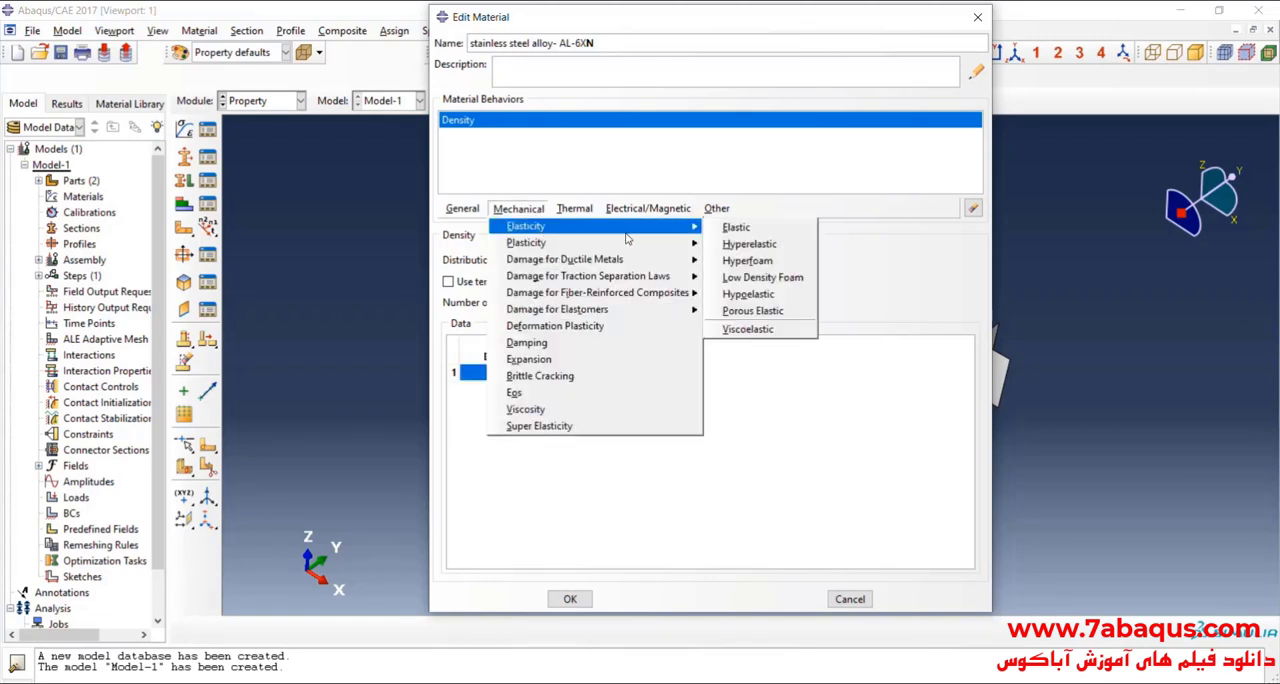
mouse_move(689, 230)
left_click(745, 233)
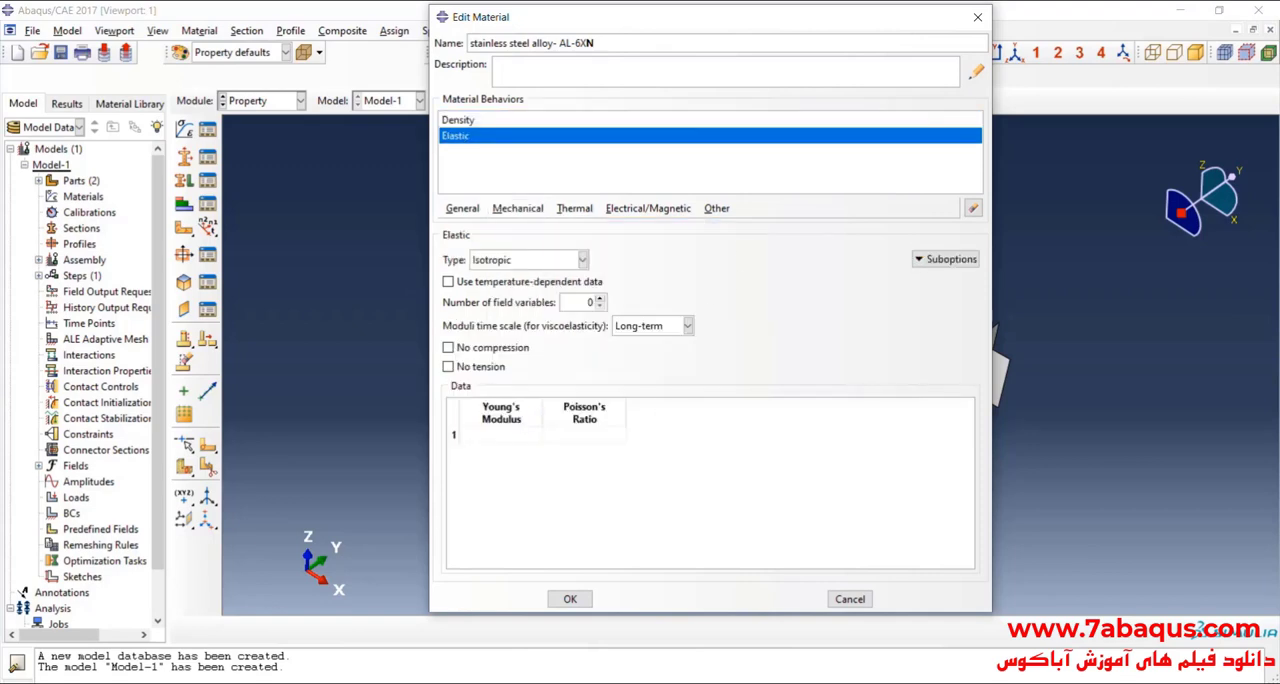
key("alt+Tab")
left_click(535, 460)
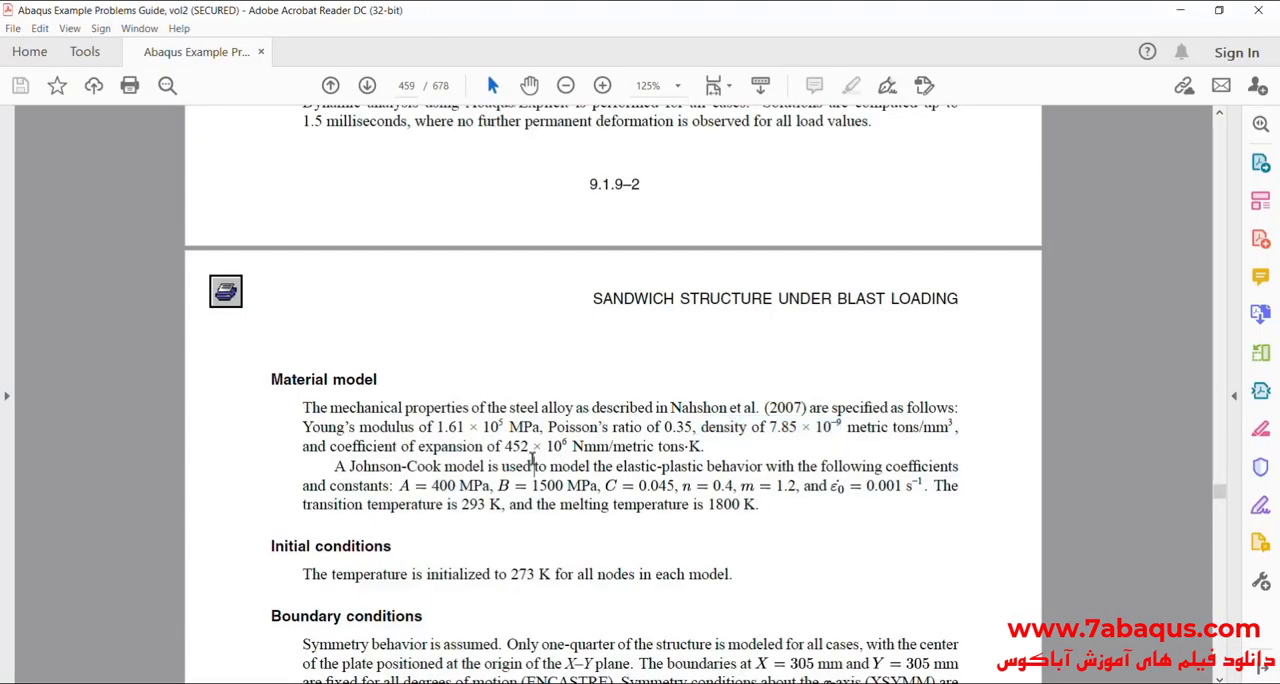
left_click_drag(437, 427, 693, 437)
left_click(577, 430)
Step: Back in Abaqus/CAE, enter the guide's Young's modulus of 1.61 × 10^5 MPa converted to Pa and set Poisson's ratio to 0.35
key("alt+Tab")
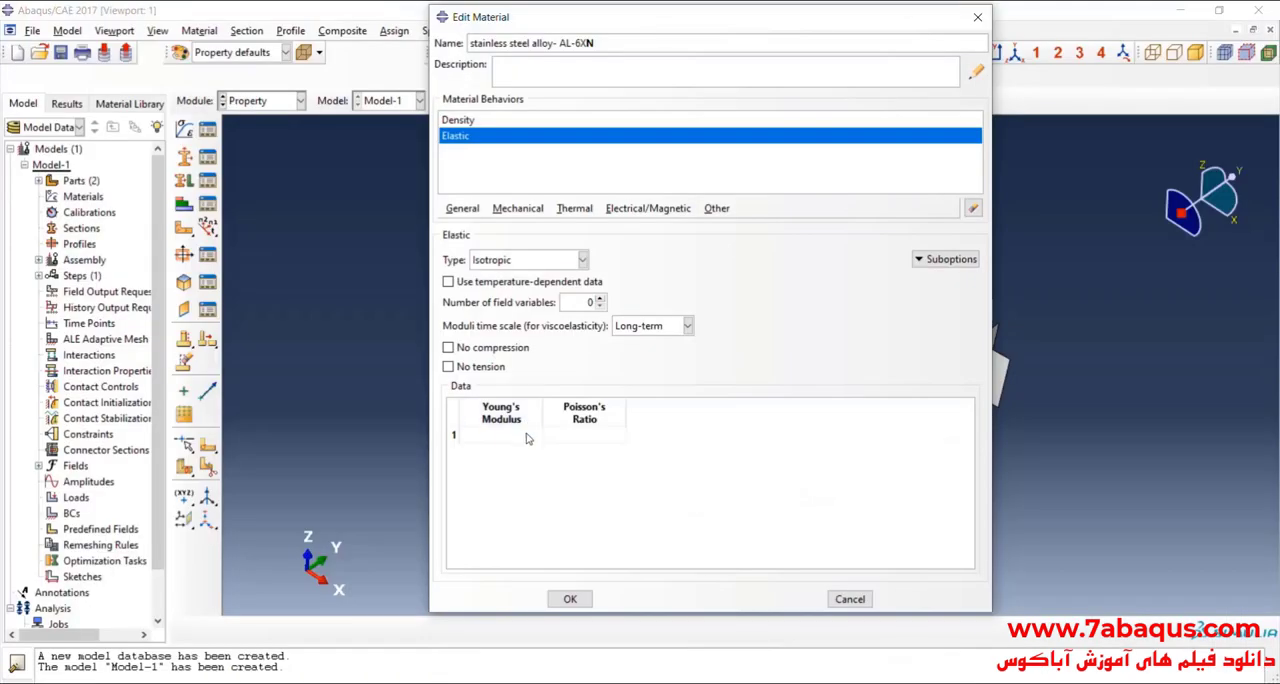
left_click(527, 437)
left_click(591, 434)
type(".35")
key("Return")
Step: Add a Plastic behavior to the material with Johnson-Cook hardening
left_click(515, 209)
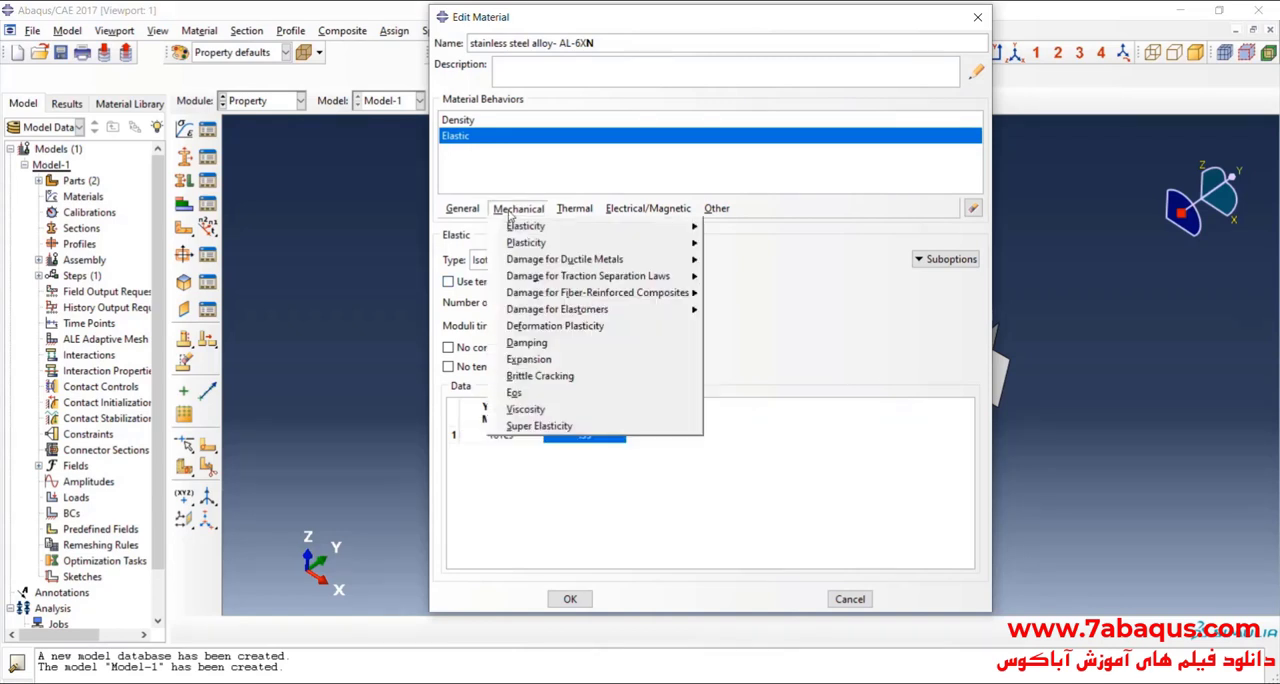
mouse_move(540, 243)
left_click(735, 242)
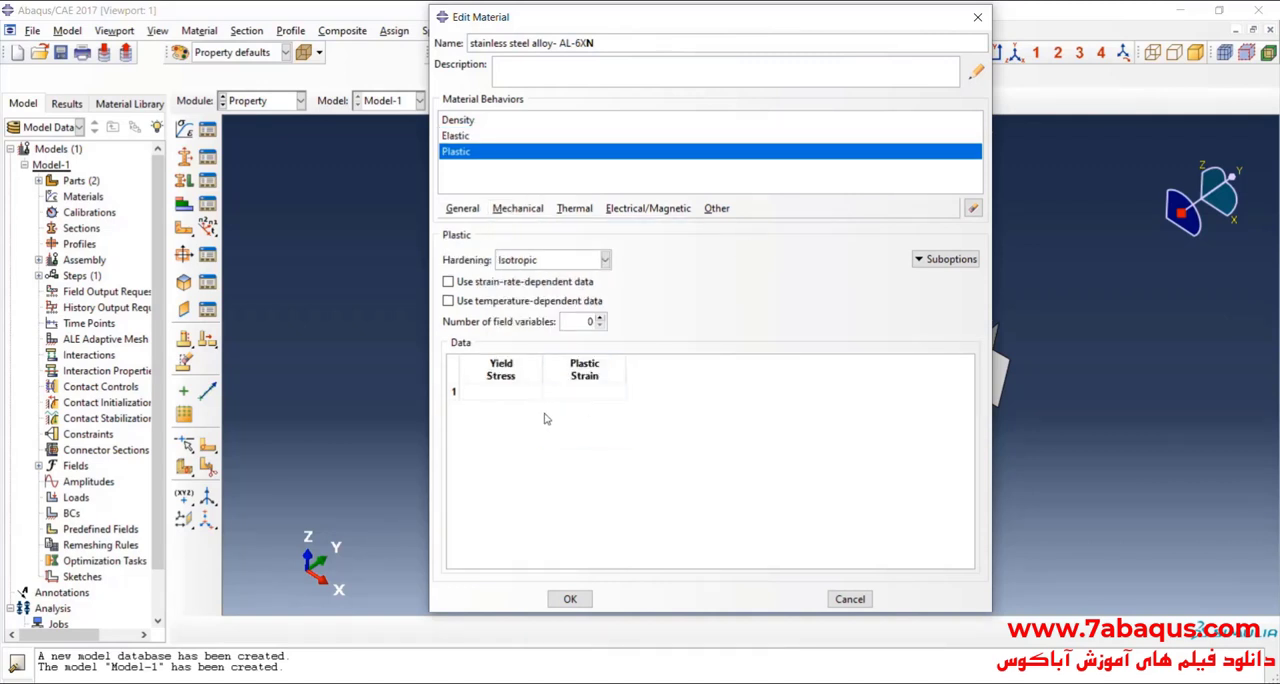
left_click(556, 261)
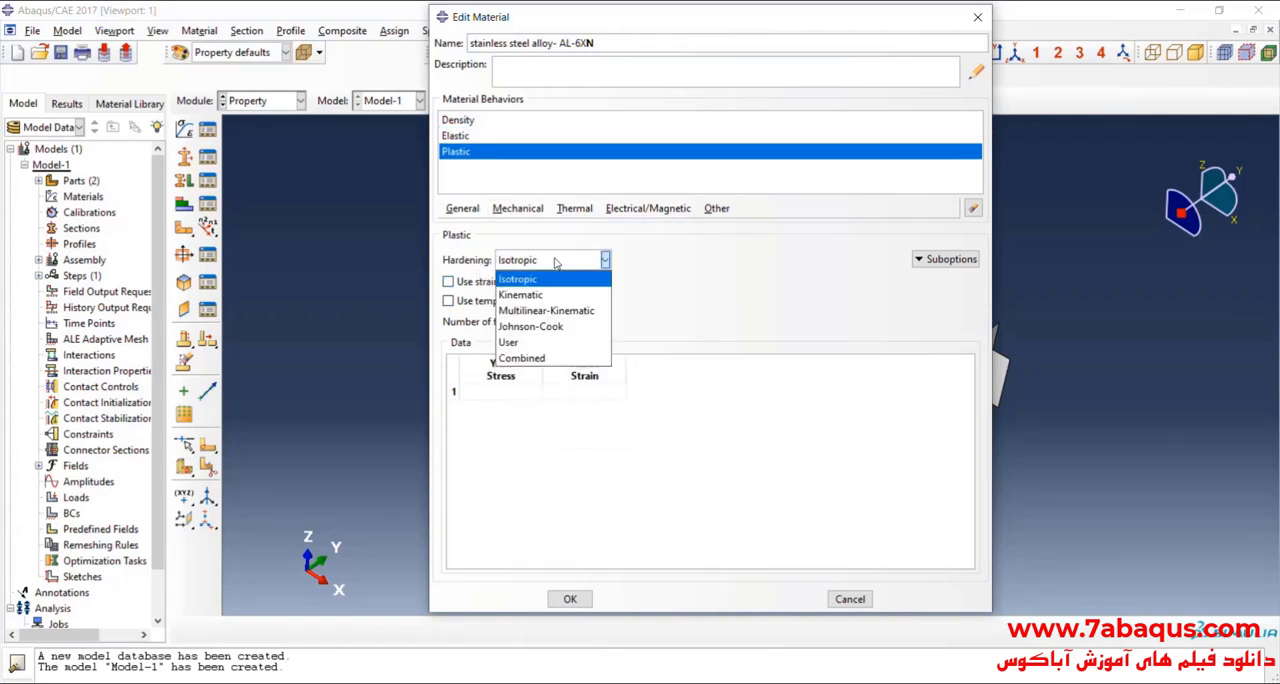
left_click(572, 328)
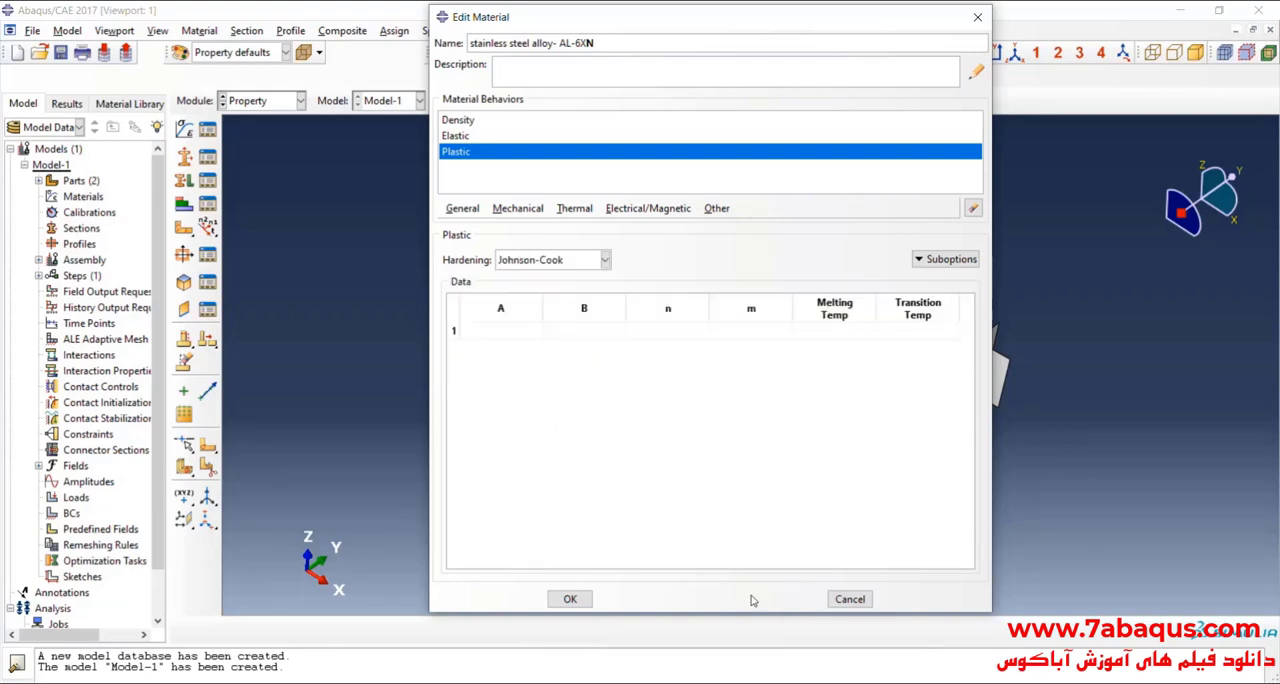
Step: Switch to the guide in Acrobat Reader and read the Johnson-Cook constants and the transition and melting temperatures in the Material model section
key("alt+Tab")
scroll(545, 490, "down", 2)
scroll(549, 500, "up", 1)
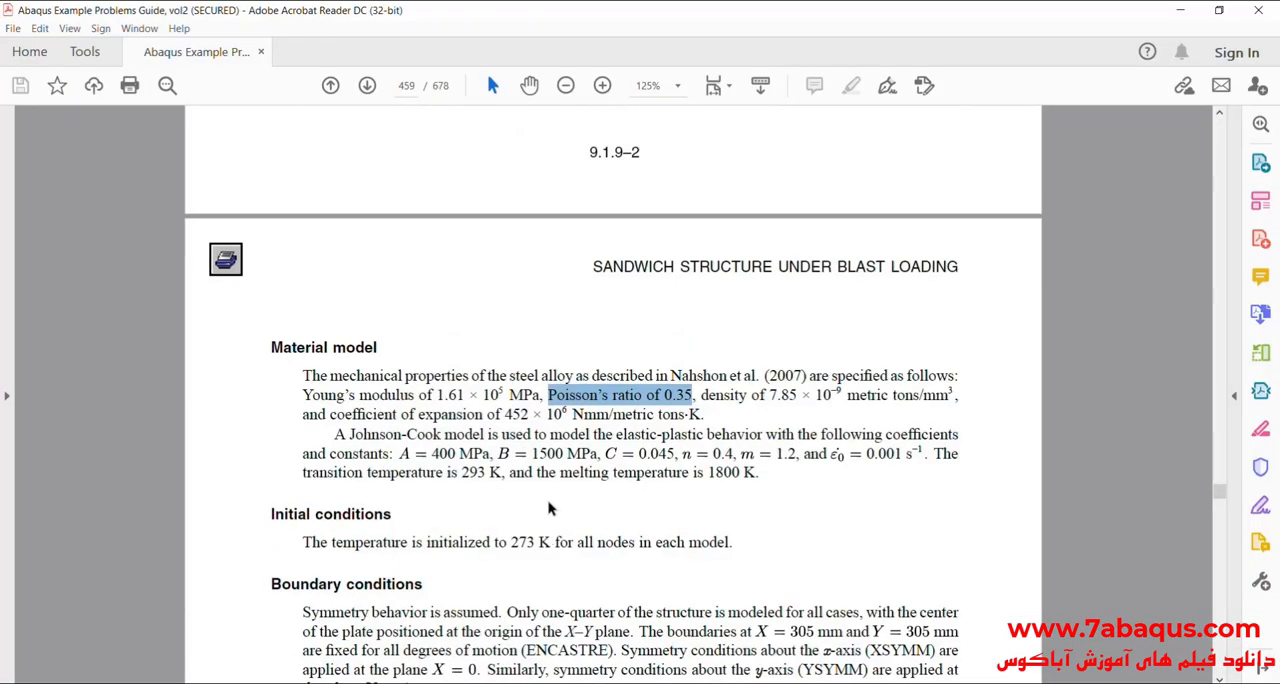
scroll(525, 512, "up", 1)
scroll(530, 525, "down", 1)
left_click_drag(402, 435, 581, 455)
left_click(445, 455)
left_click(548, 455)
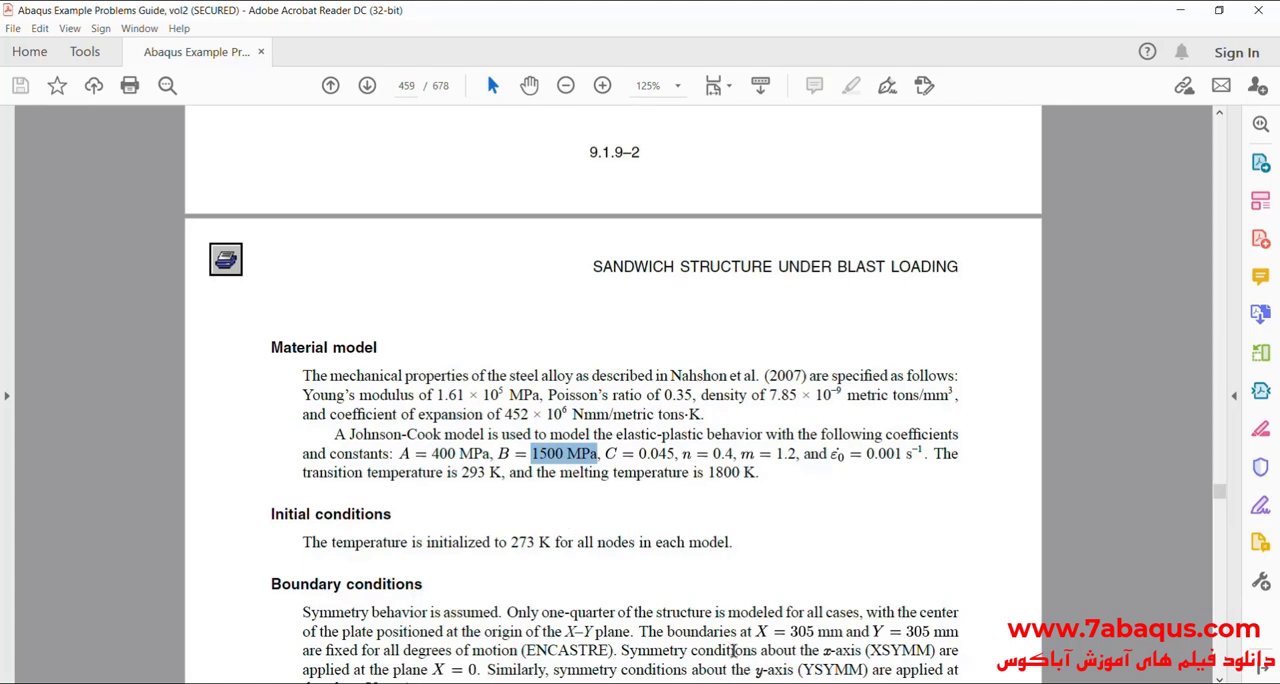
left_click_drag(689, 472, 788, 453)
left_click(757, 454)
left_click(818, 525)
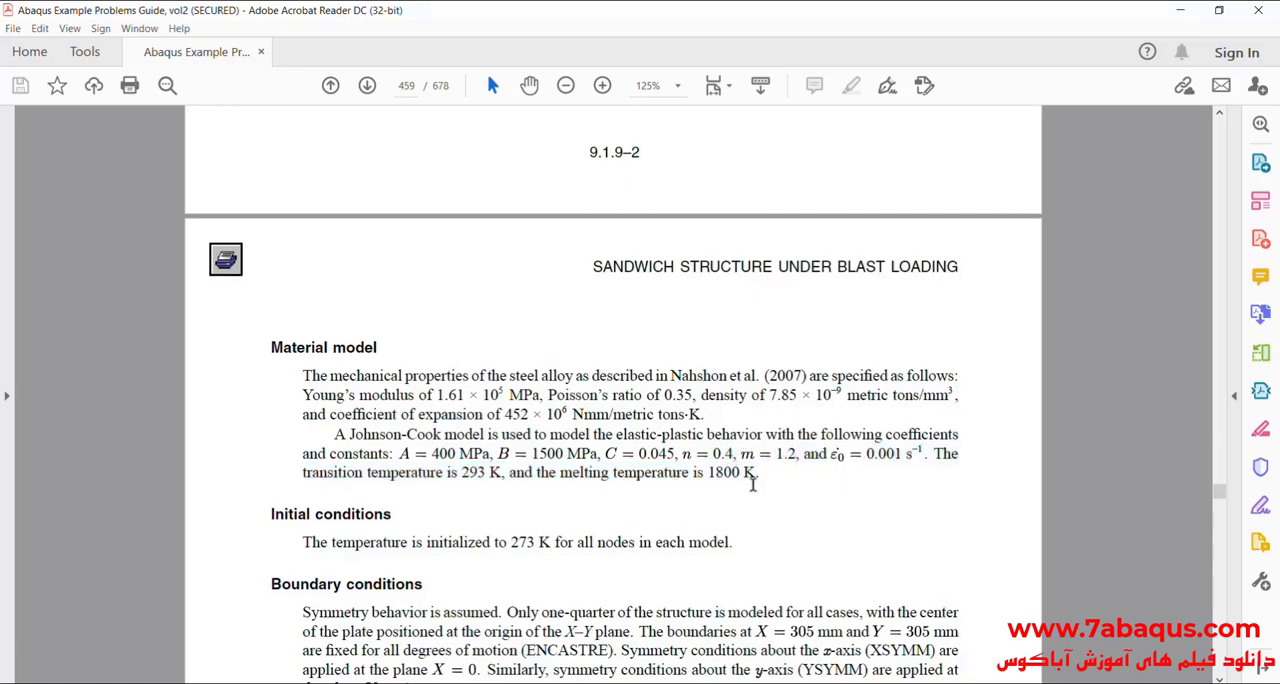
Step: Return to Abaqus/CAE and set Johnson-Cook A to 400e6, B to 1500e6, n to 0.4 and m to 1.2, rechecking the guide
key("alt+Tab")
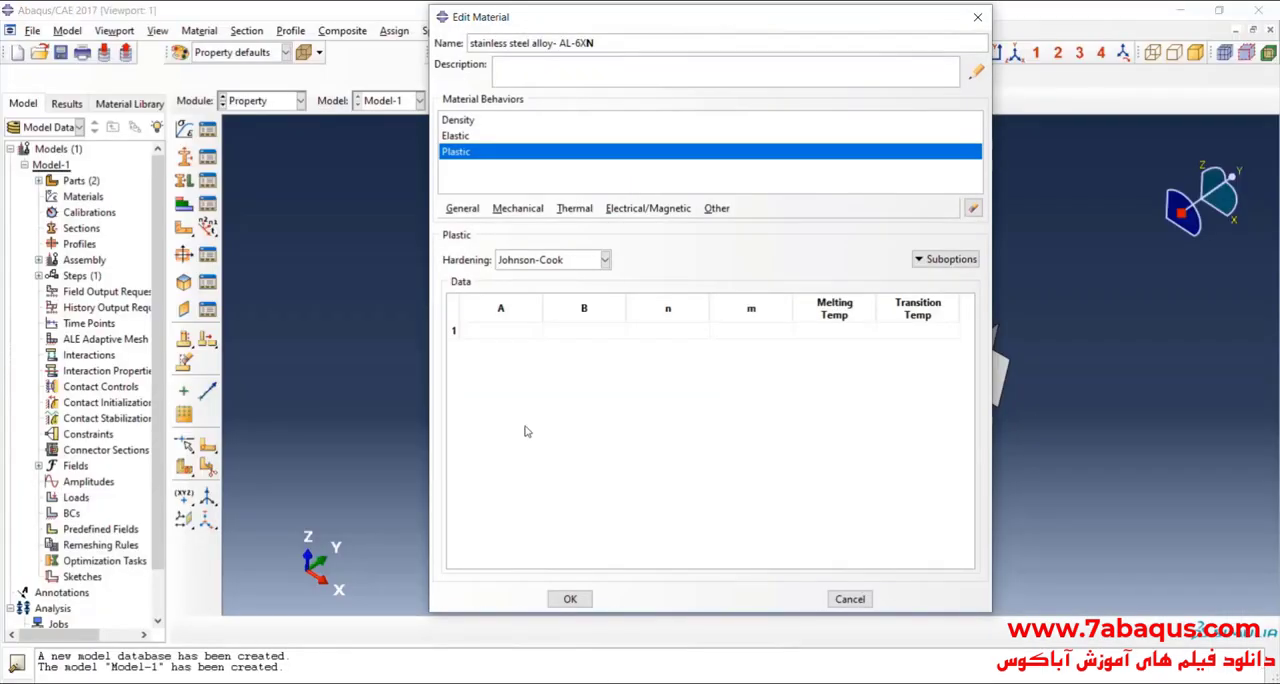
left_click(503, 331)
left_click(586, 334)
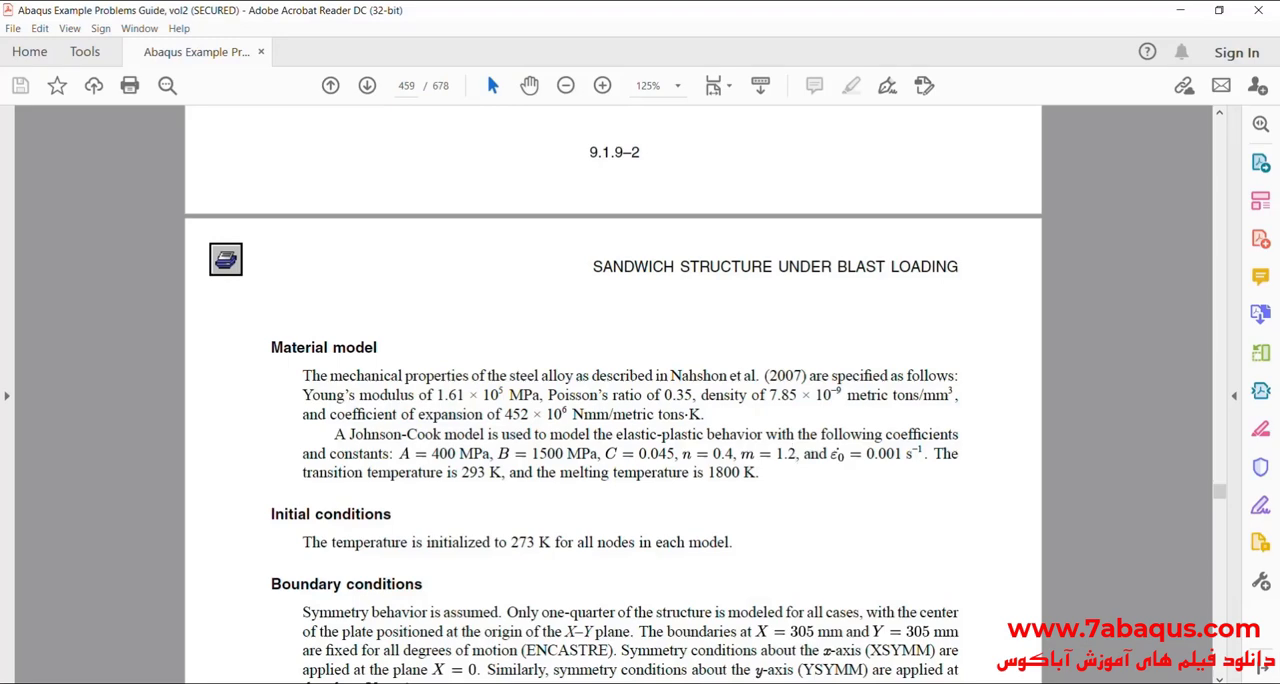
key("alt+Tab")
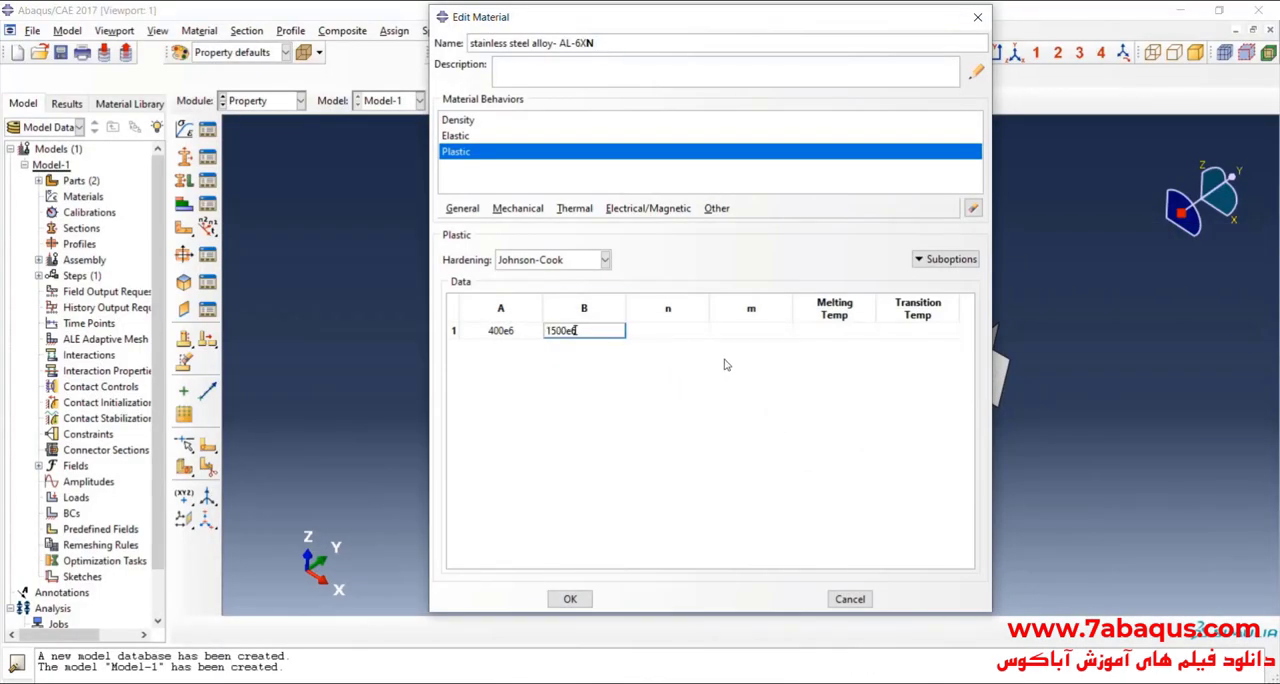
left_click(687, 340)
key("alt+Tab")
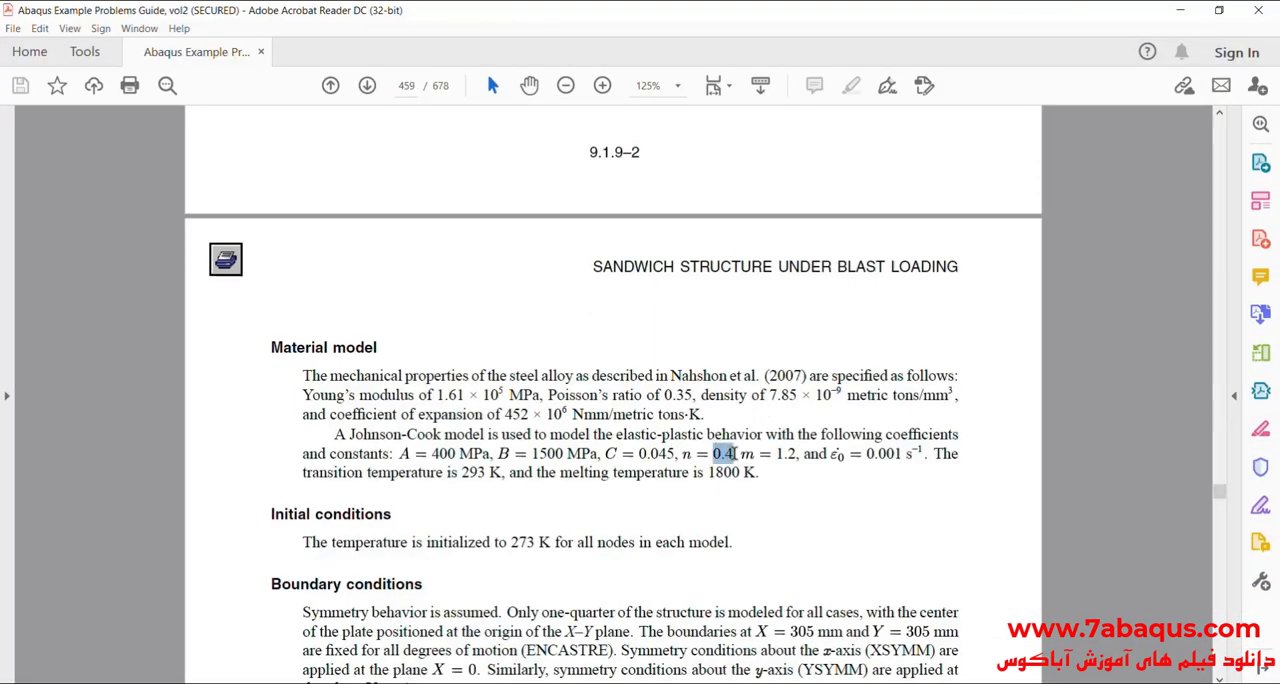
key("alt+Tab")
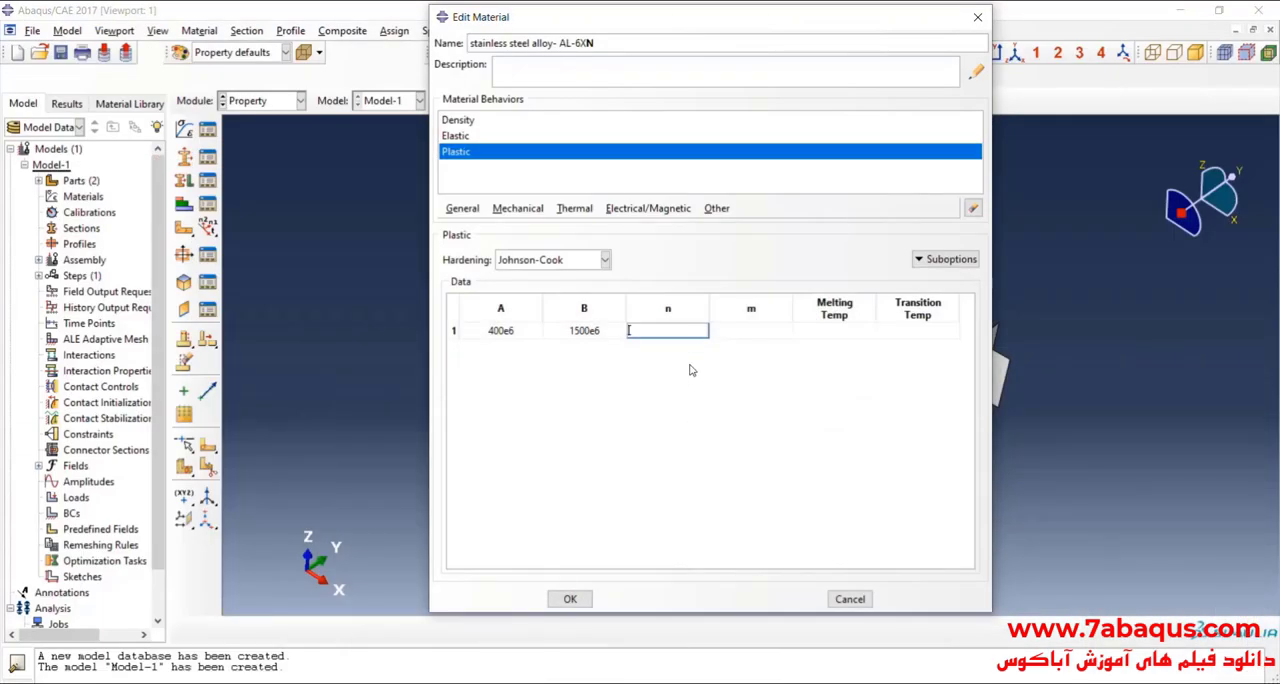
left_click(775, 330)
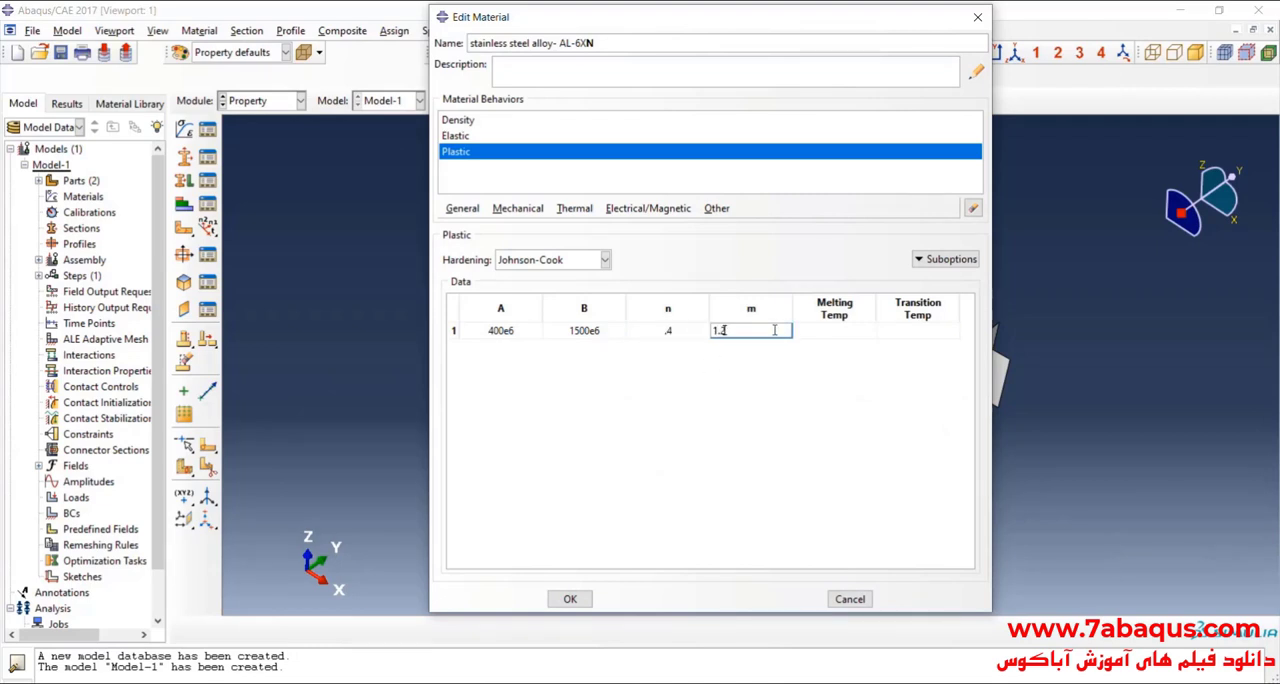
Step: Look up the Johnson-Cook melting temperature in the guide in Acrobat Reader and return to its empty data cell in Abaqus/CAE
left_click(866, 331)
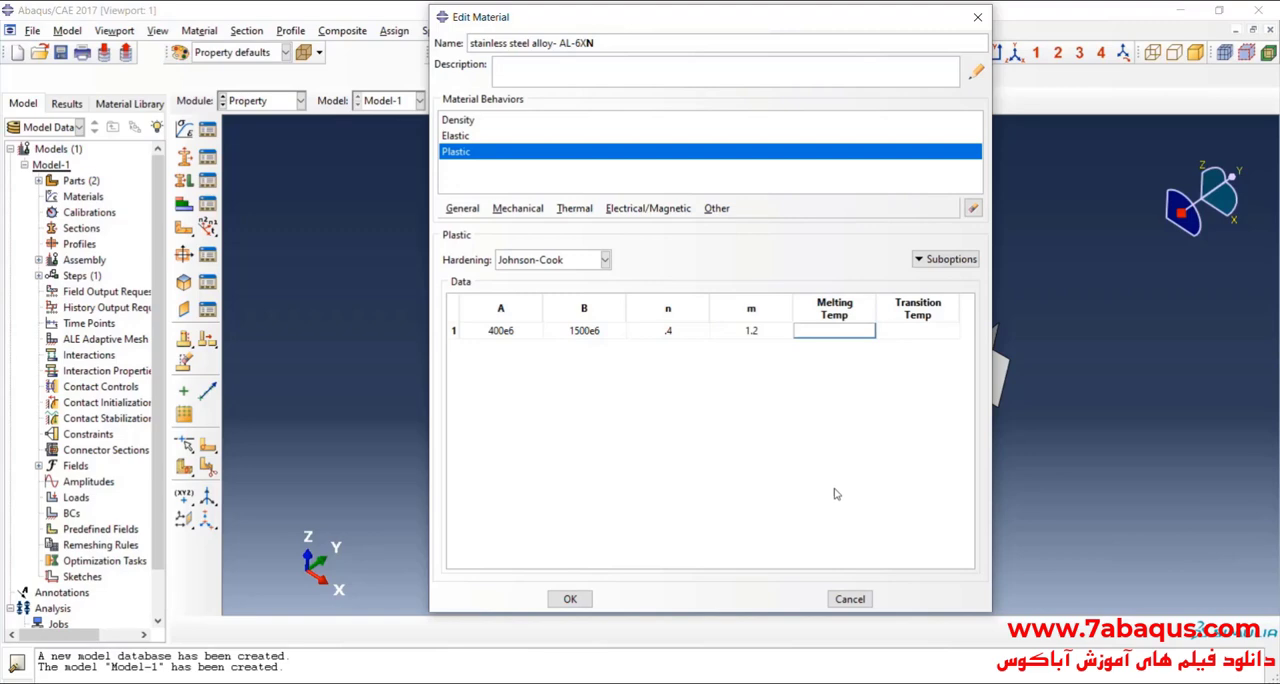
key("alt+Tab")
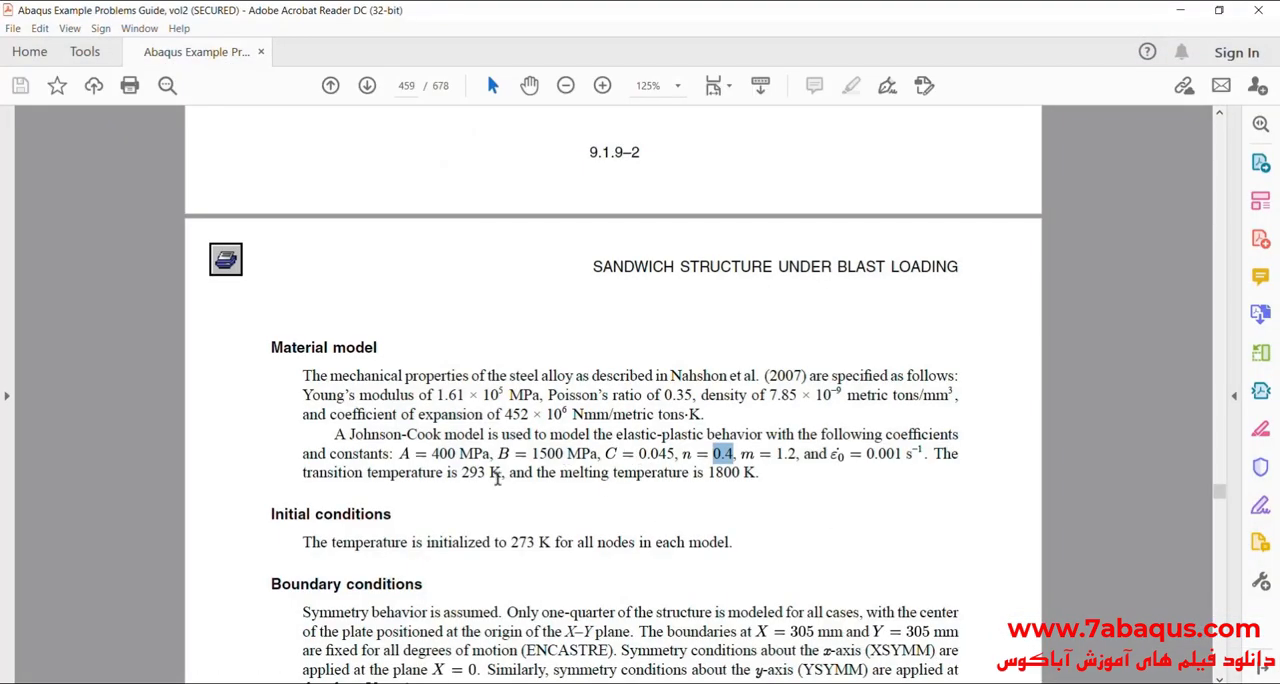
left_click(750, 488)
left_click_drag(560, 473, 748, 476)
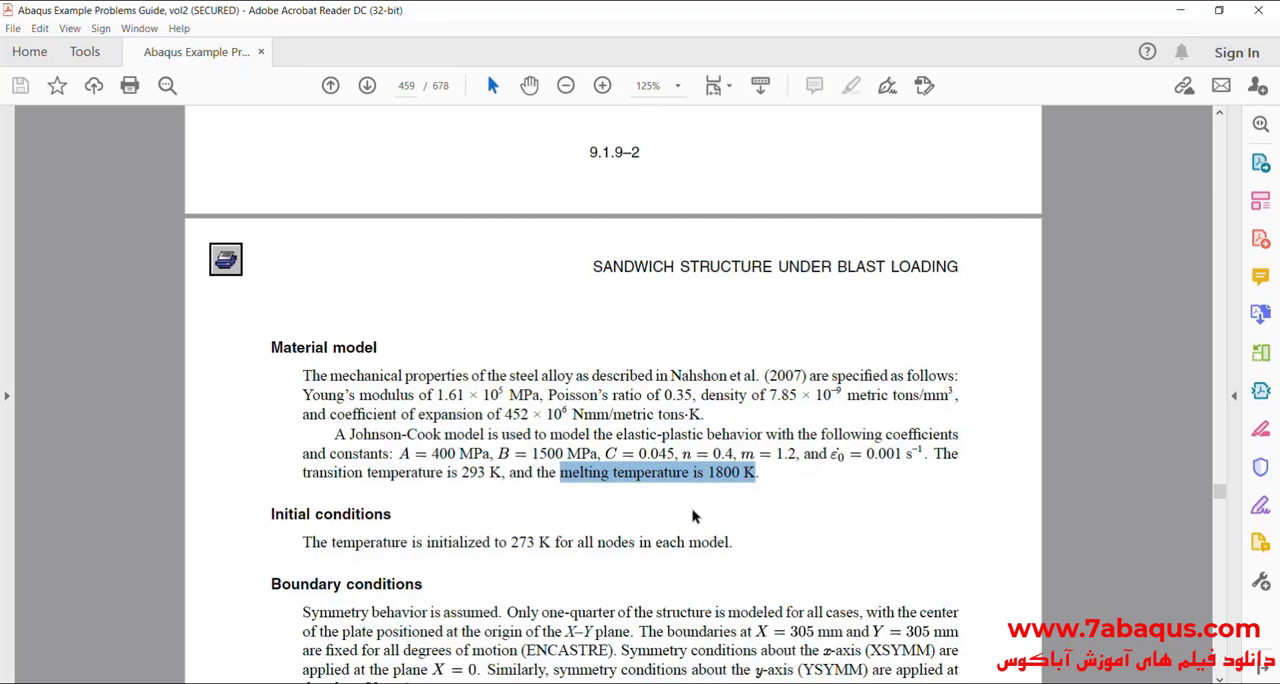
key("alt+Tab")
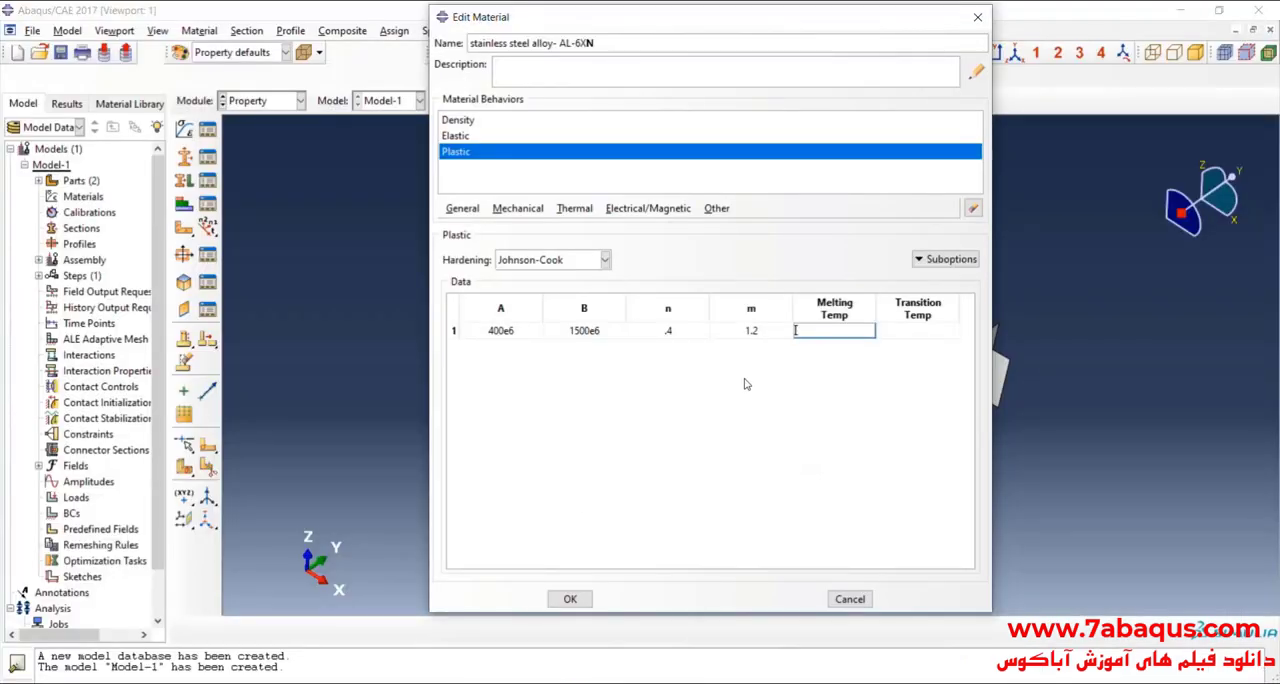
Step: Convert the melting temperature to Celsius in Calculator as 1800 − 273, close Calculator and set the Johnson-Cook melting temperature to 1527
key("super")
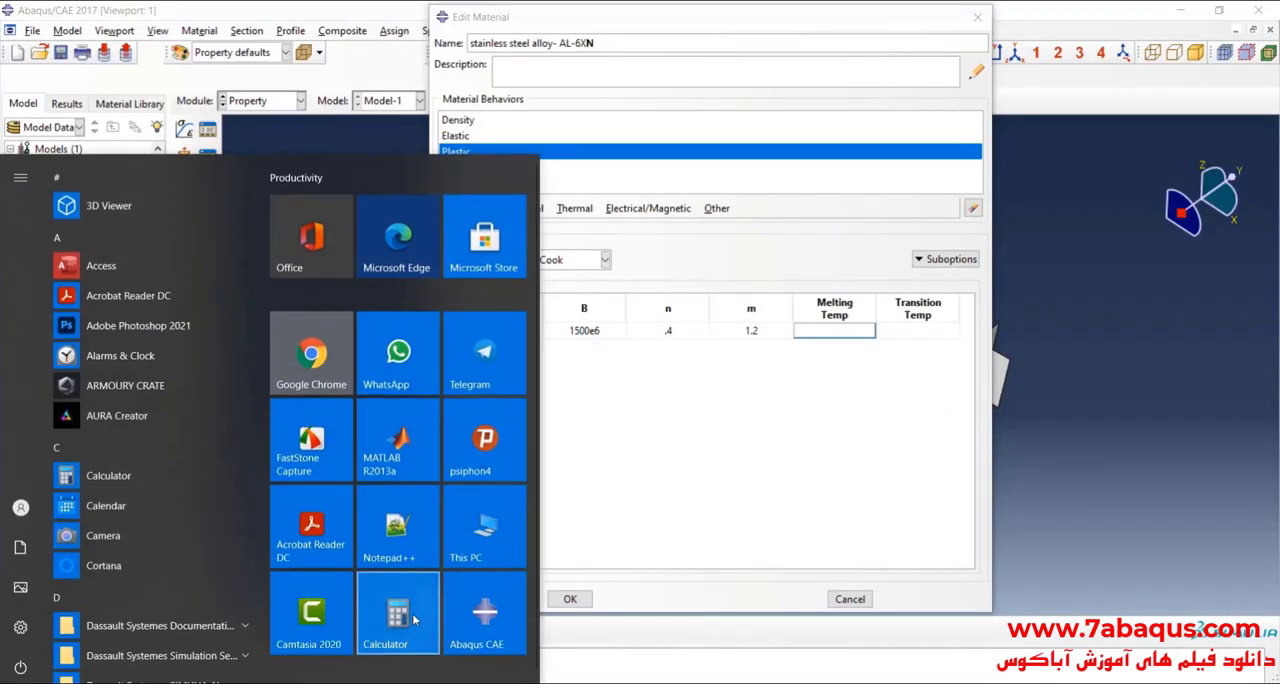
left_click(410, 612)
left_click(1004, 524)
left_click(1056, 459)
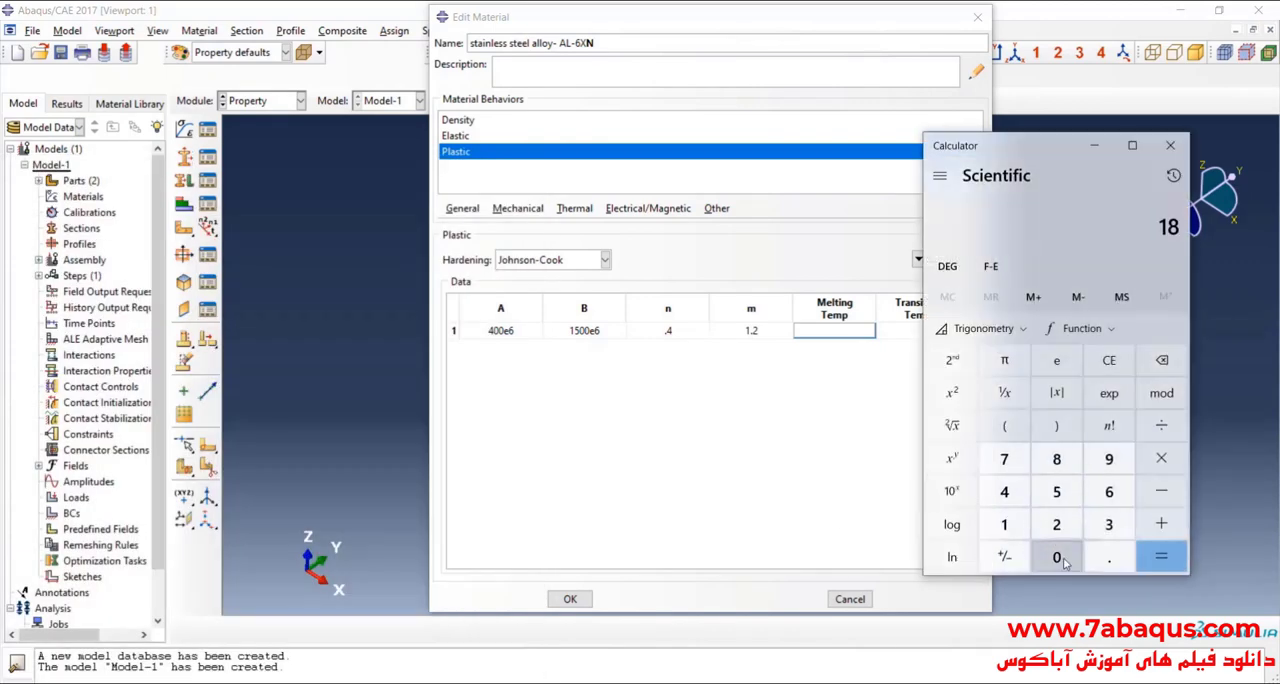
left_click(1056, 557)
left_click(1056, 557)
left_click(1159, 492)
left_click(1056, 524)
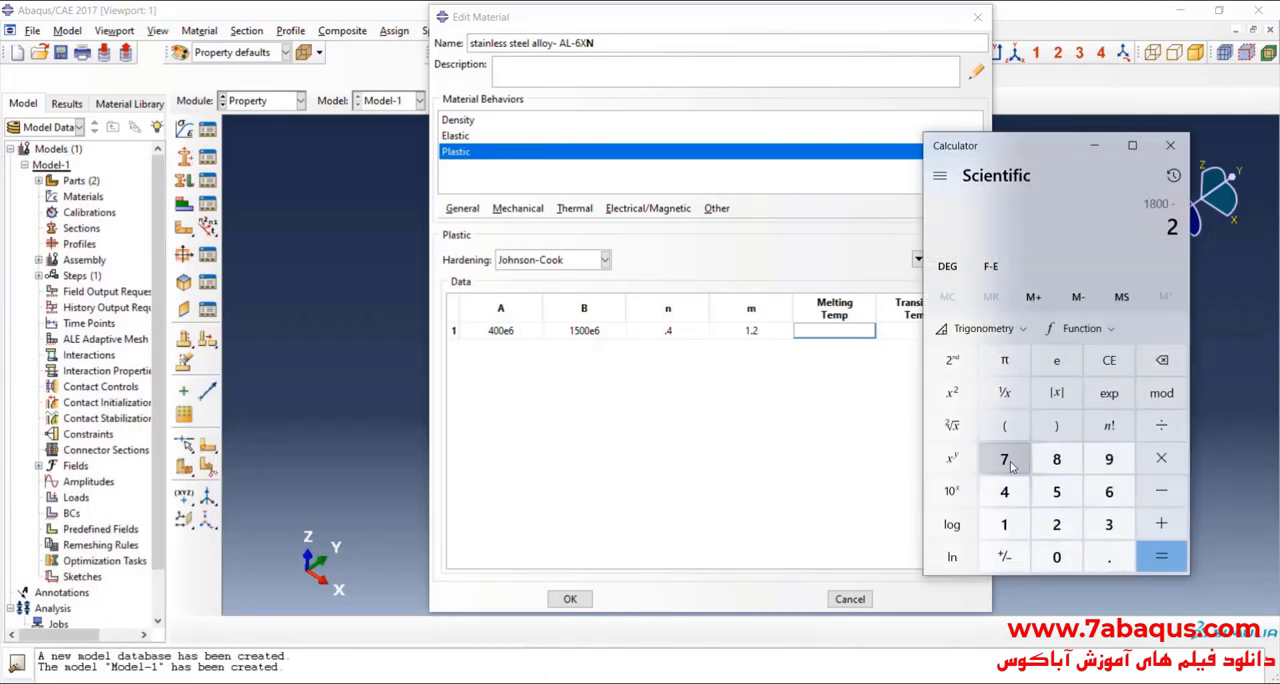
left_click(1004, 459)
left_click(1107, 527)
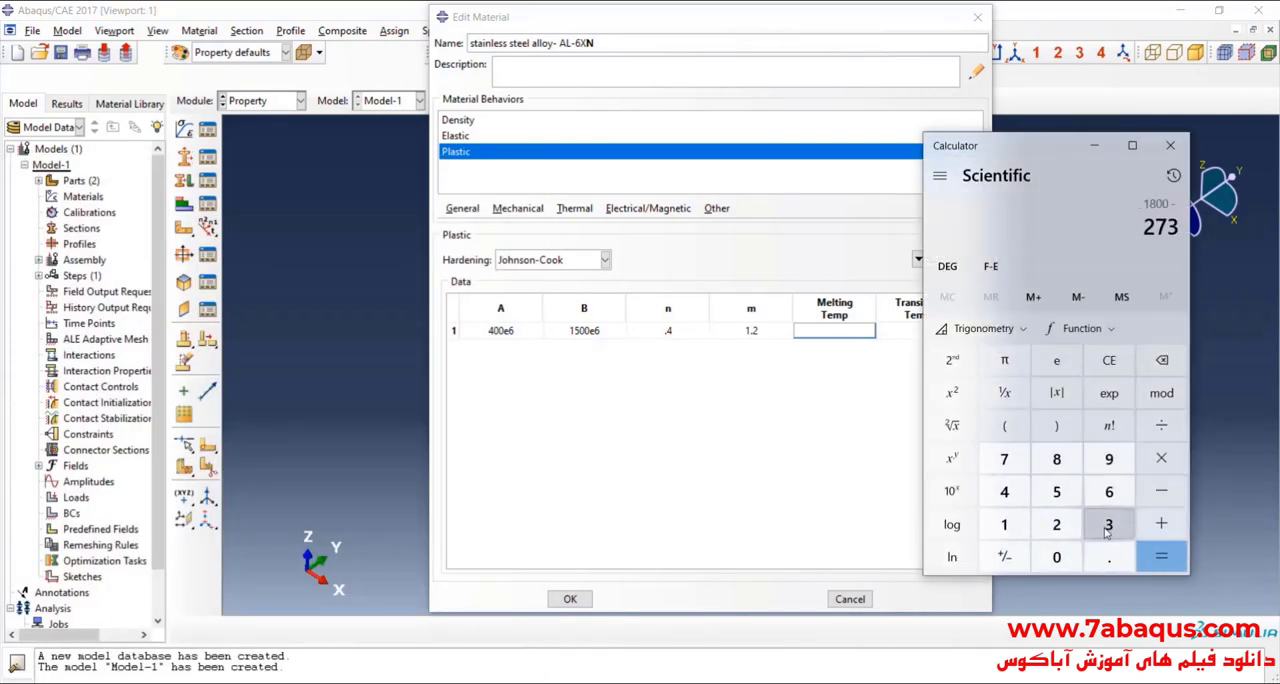
left_click(1161, 557)
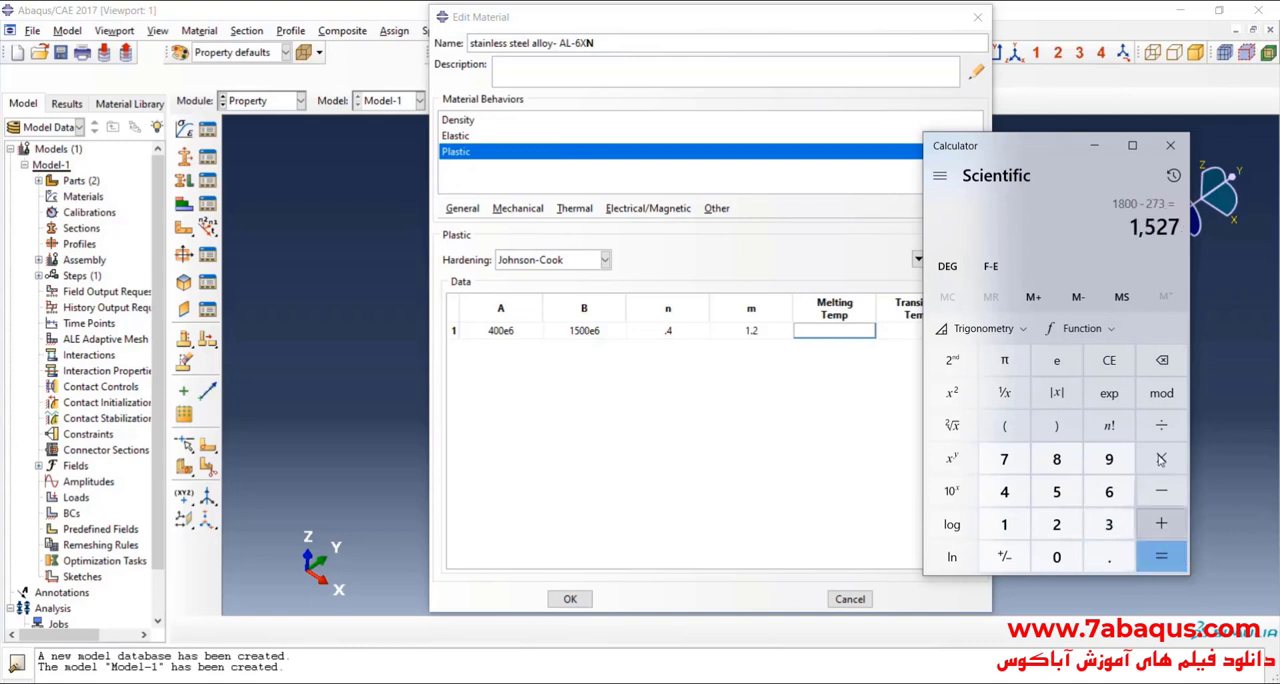
left_click(1173, 147)
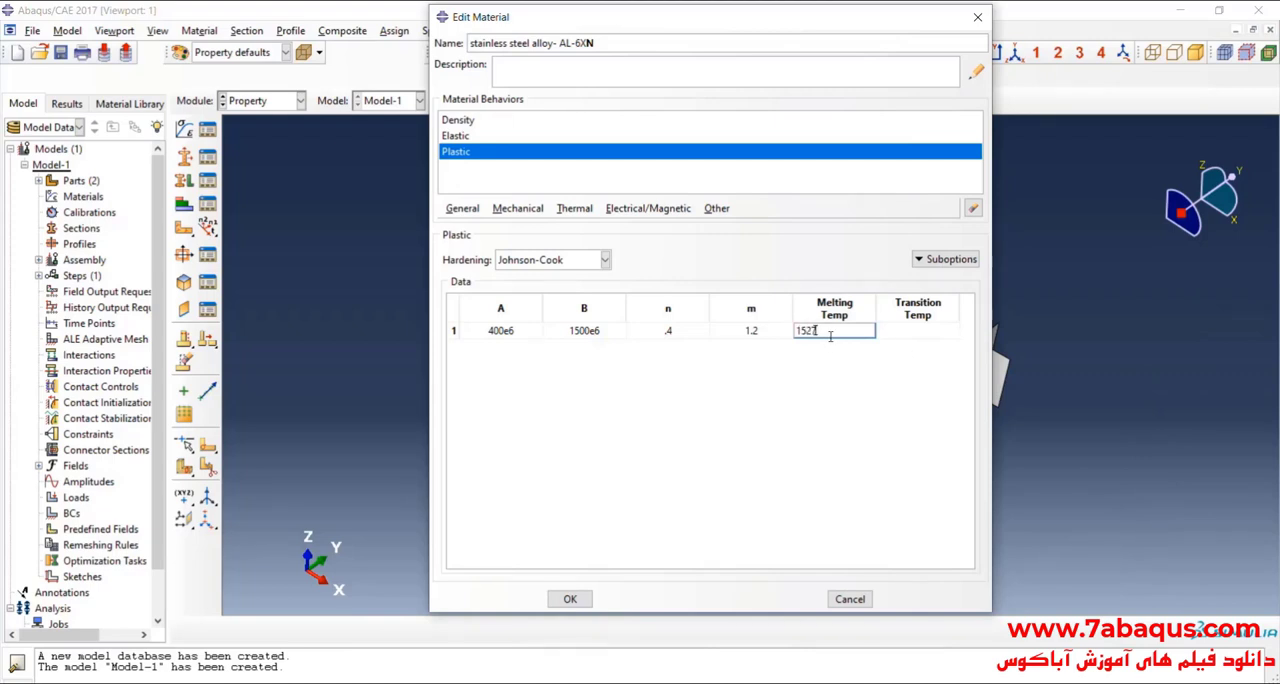
Step: Look up the Johnson-Cook transition temperature in the guide's Material model section in Acrobat Reader
left_click(911, 336)
key("alt+Tab")
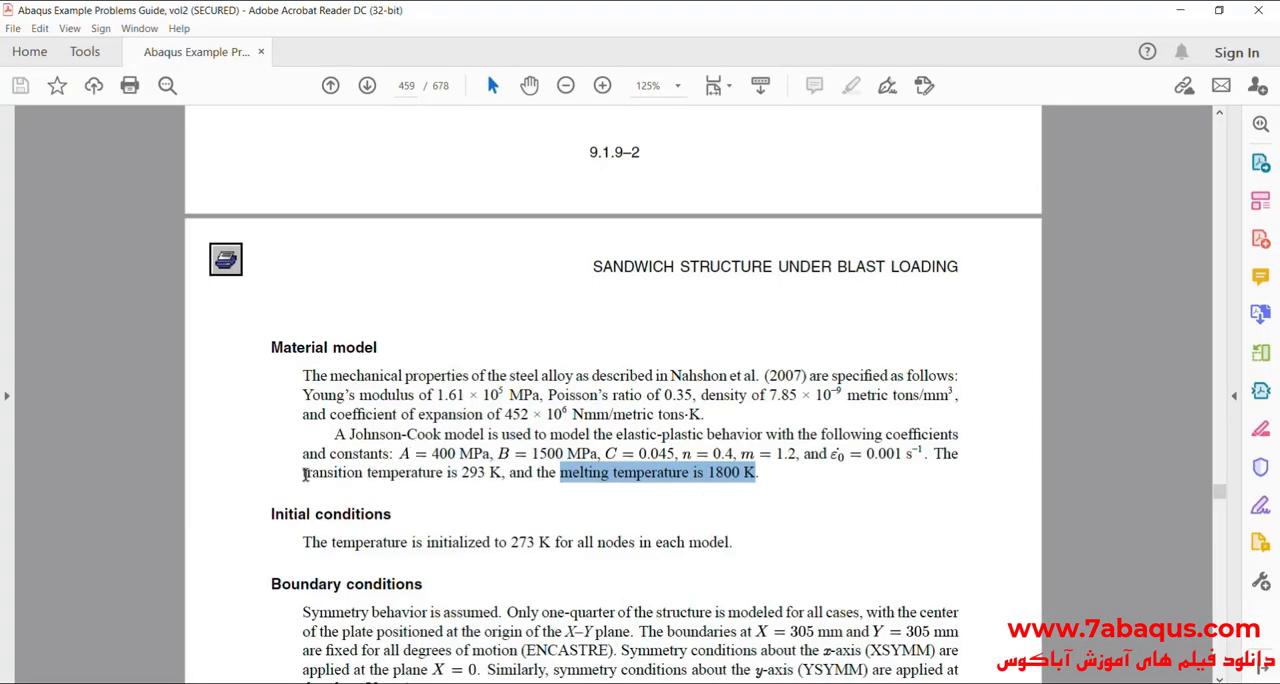
left_click_drag(305, 474, 494, 474)
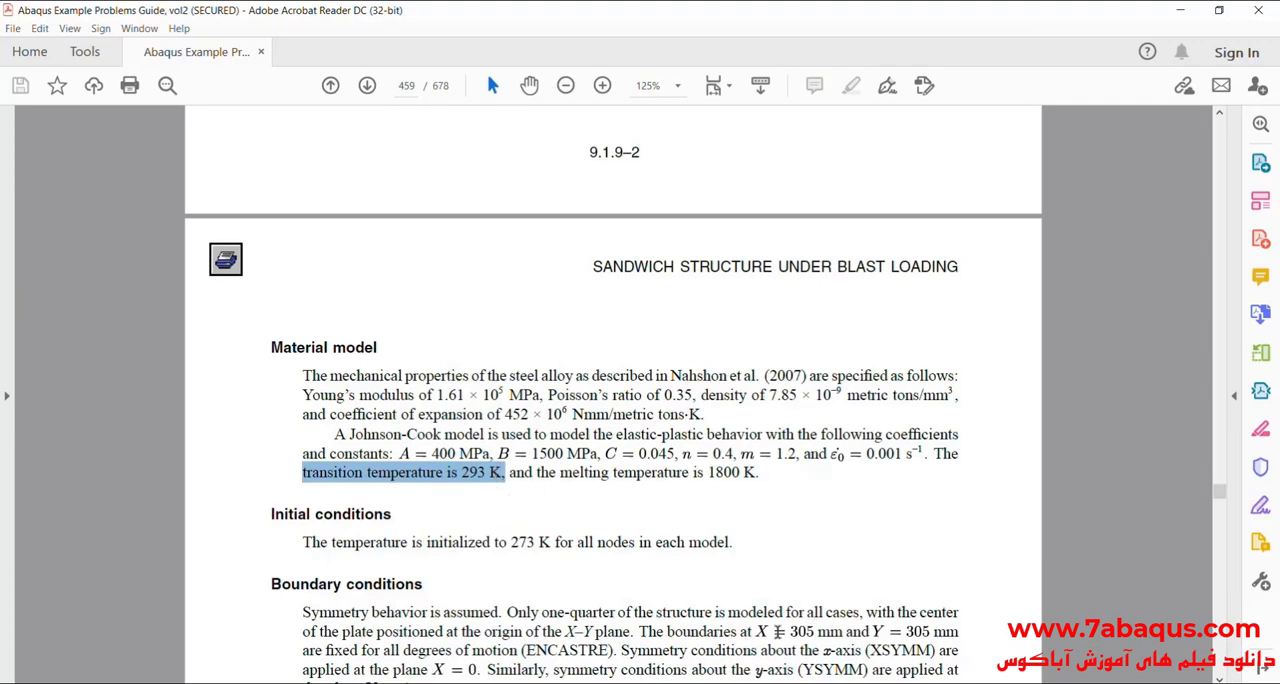
Step: Convert the transition temperature to Celsius in Calculator as 293 − 273, return to Abaqus/CAE and set the Johnson-Cook transition temperature to 20
key("alt+Tab")
left_click(1099, 369)
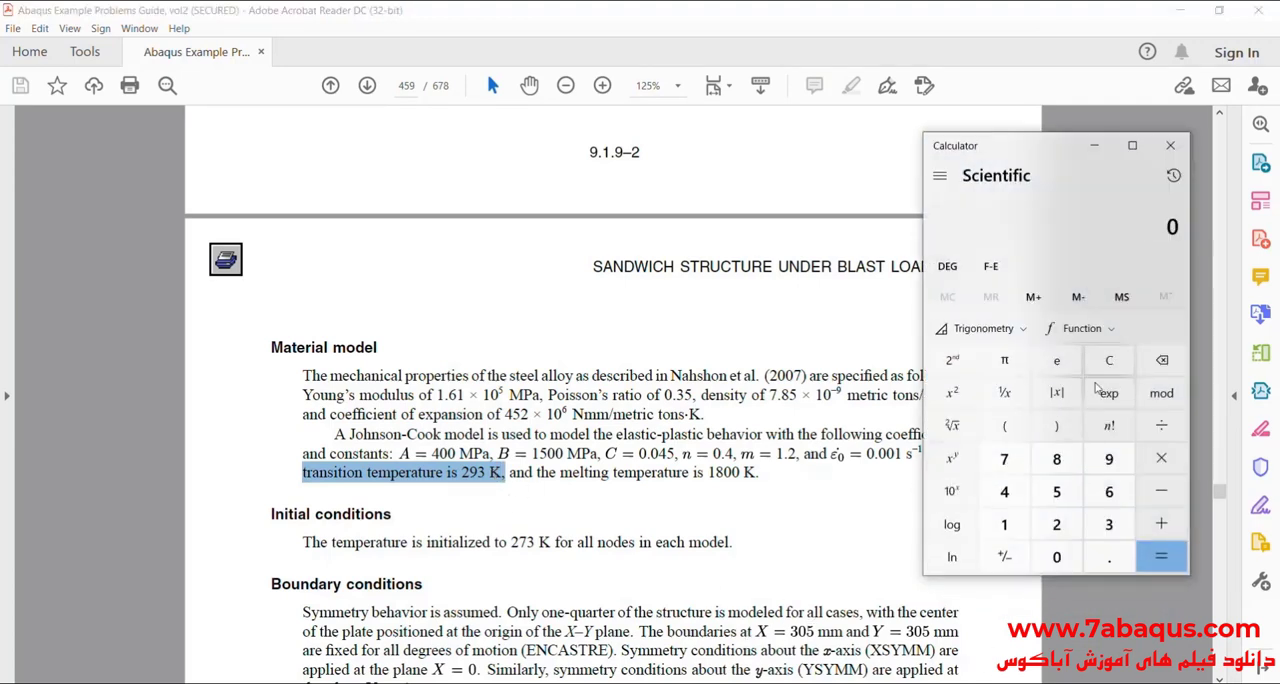
left_click(1056, 524)
left_click(1108, 458)
left_click(1108, 524)
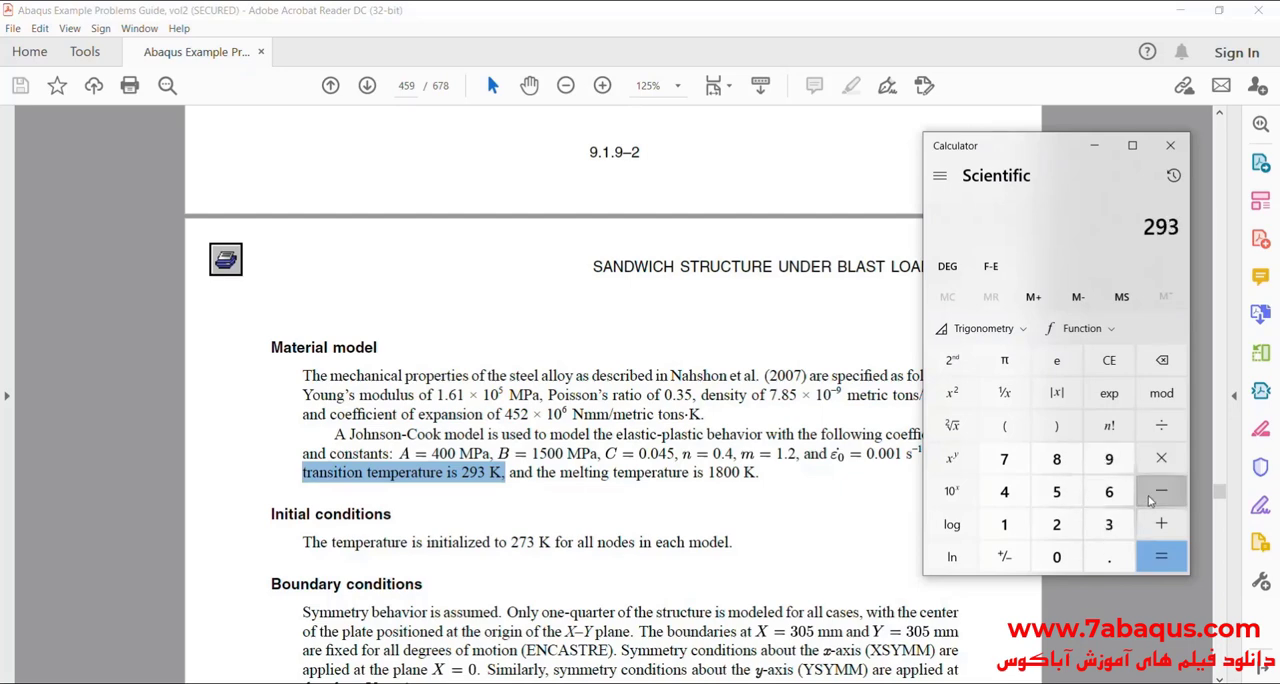
left_click(1158, 493)
left_click(1056, 524)
left_click(1004, 458)
left_click(1108, 524)
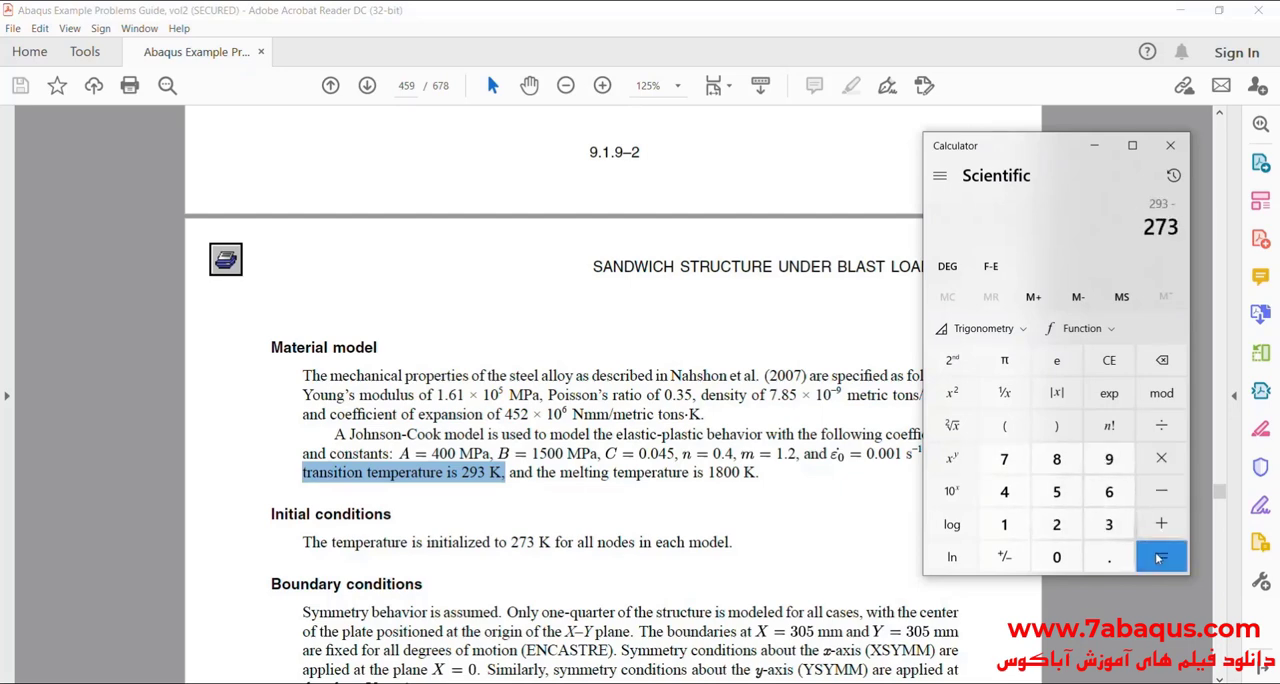
left_click(1158, 558)
key("alt+Tab")
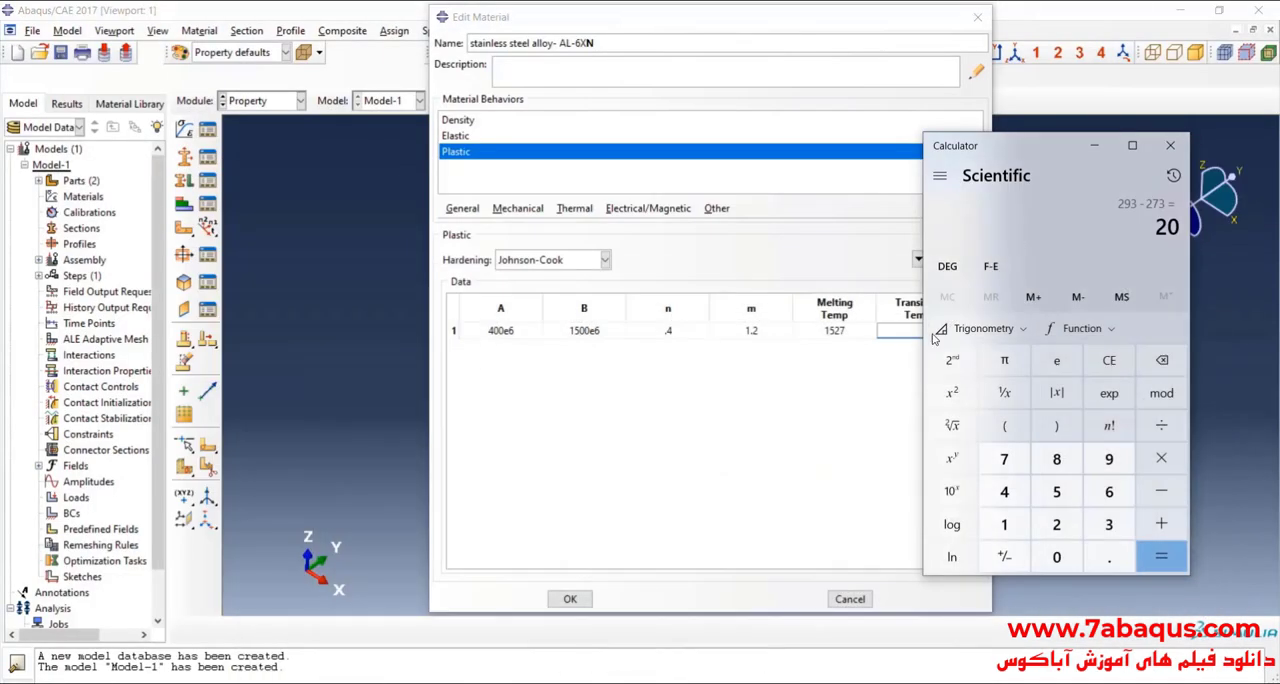
left_click(936, 343)
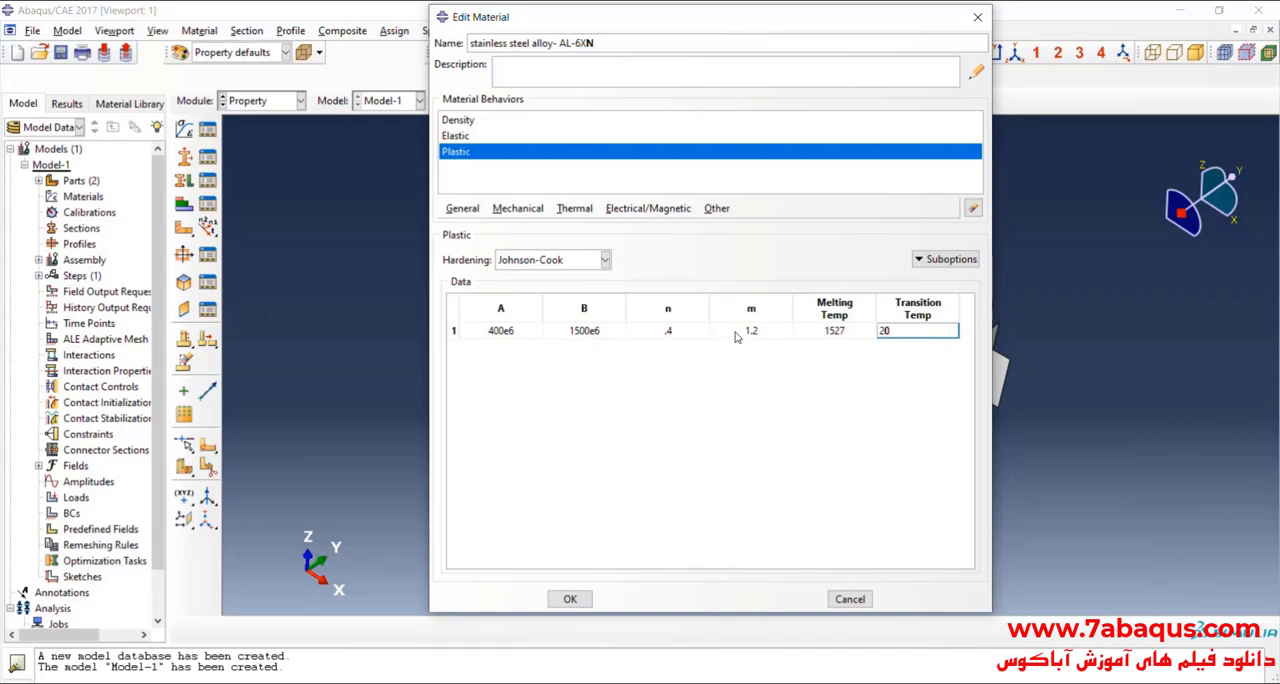
Step: Add a Rate Dependent suboption to the plastic behavior with Johnson-Cook hardening
left_click(942, 261)
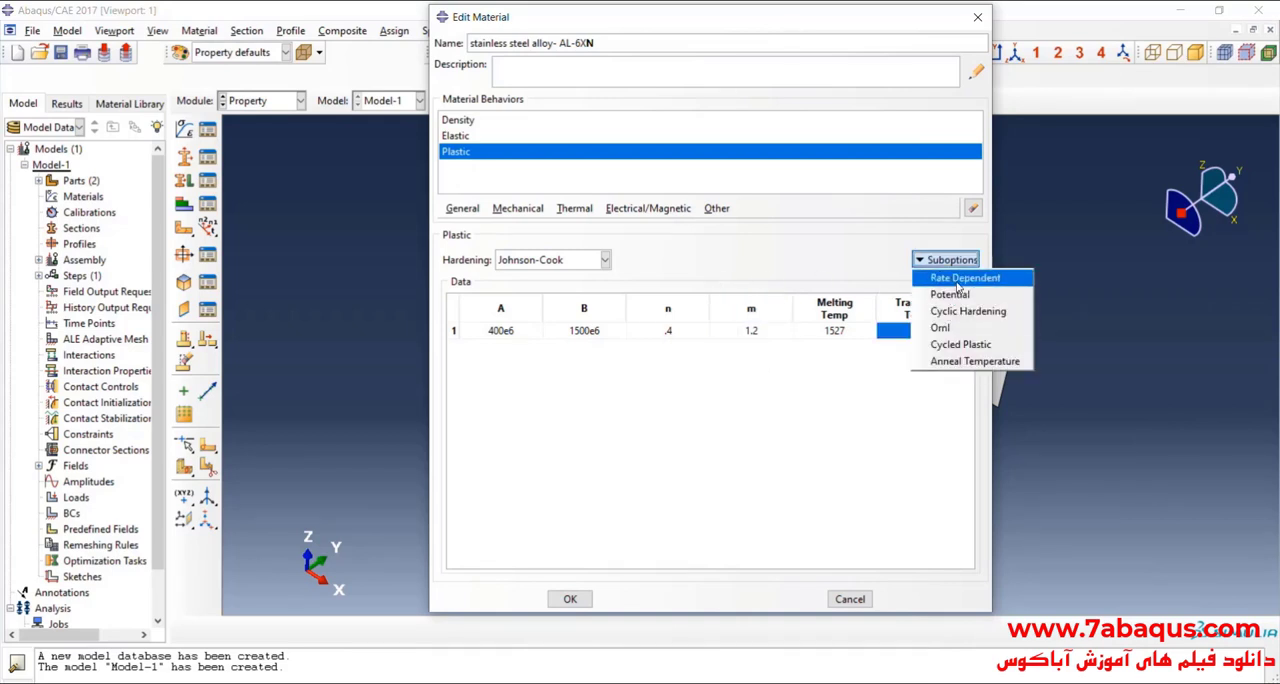
left_click(957, 278)
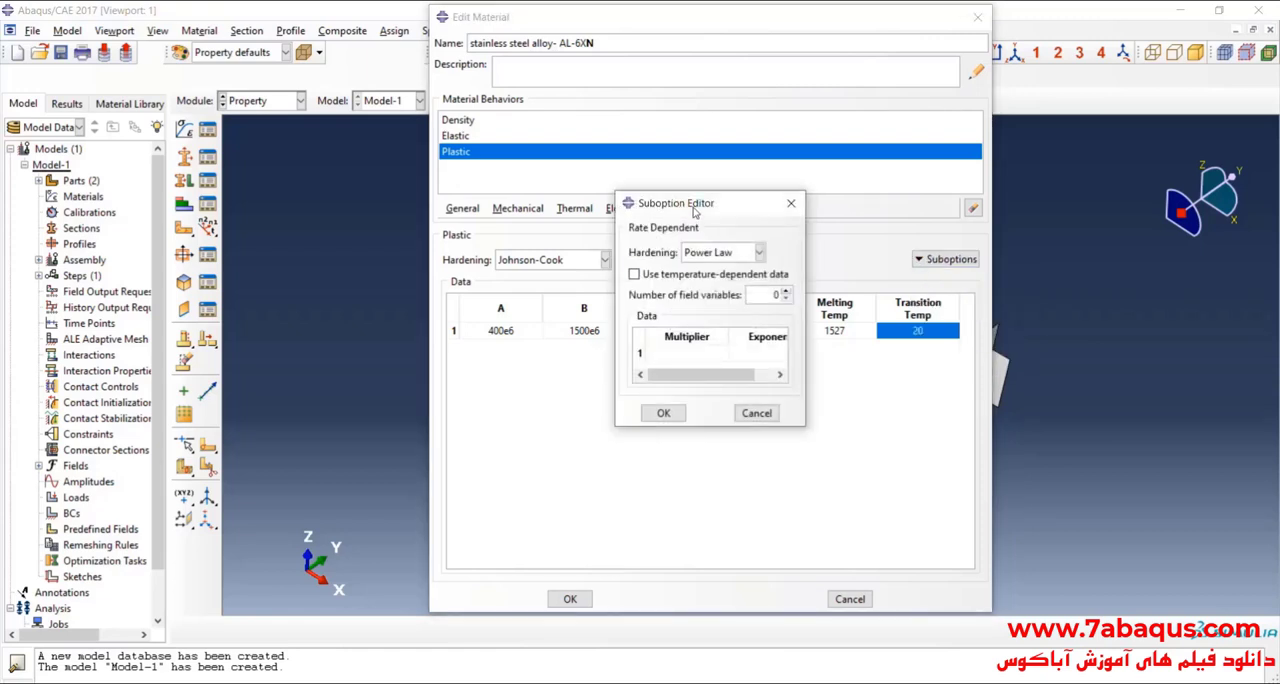
left_click_drag(716, 354, 778, 358)
left_click(613, 251)
left_click(630, 301)
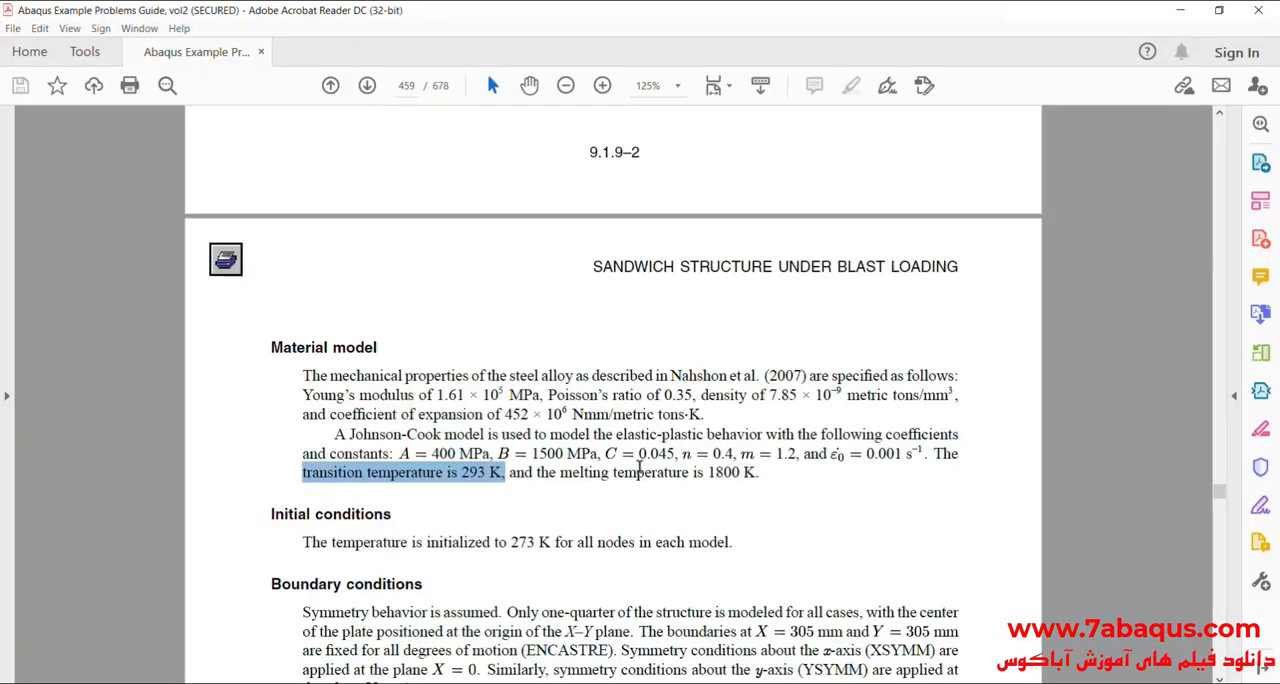
Step: Look up C in the guide in Acrobat Reader and set the rate-dependent C to .045 in Abaqus/CAE
left_click(611, 465)
left_click_drag(637, 453, 675, 453)
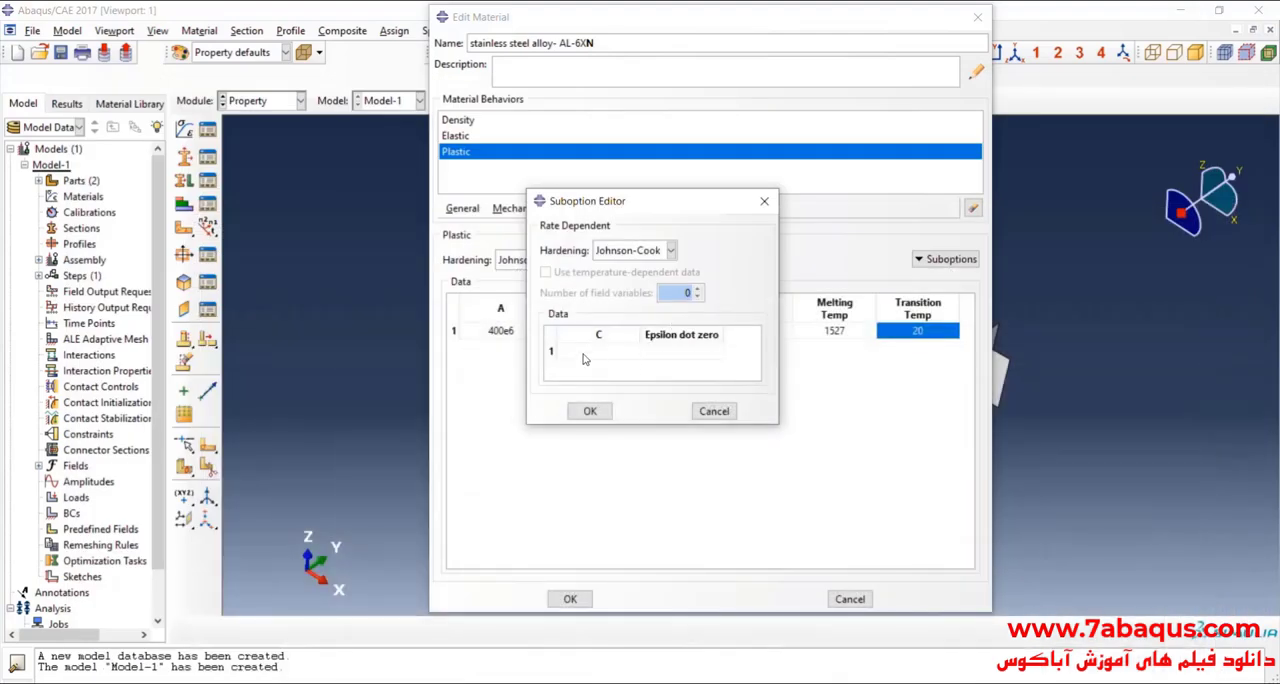
double_click(583, 352)
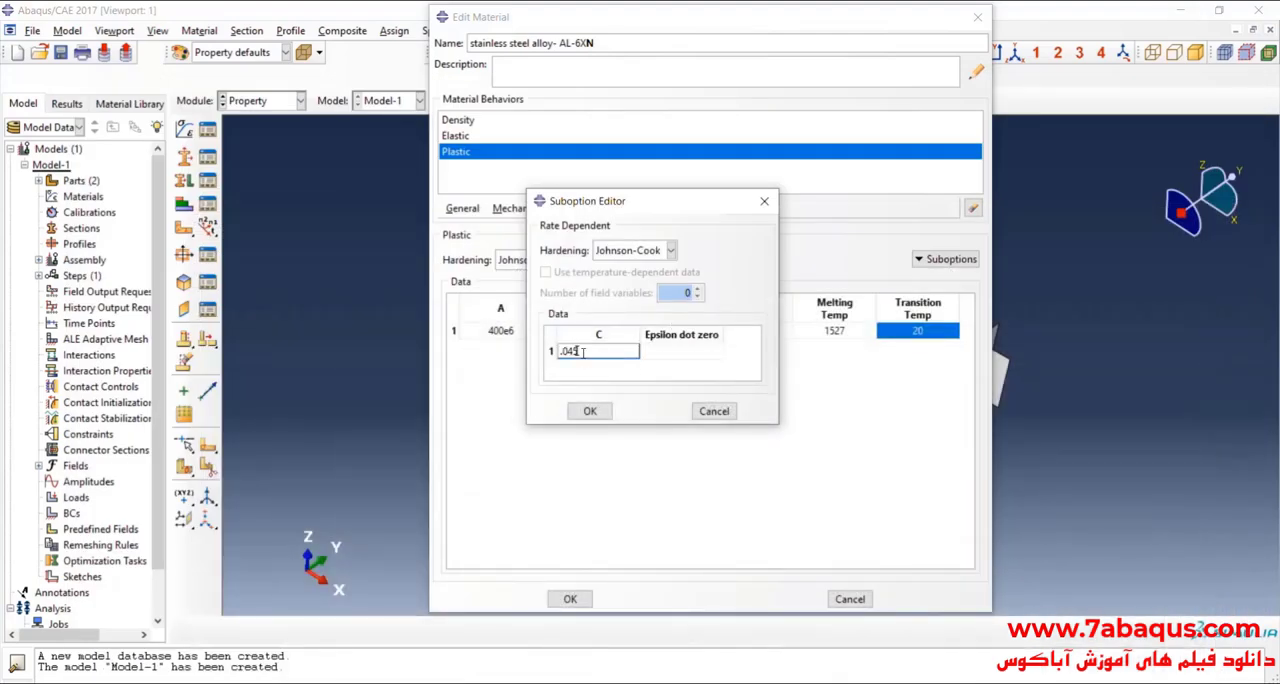
type(".045")
Step: Look up the reference strain rate in the guide, set Epsilon dot zero to .001, and accept the suboption and the AL-6XN material
double_click(681, 358)
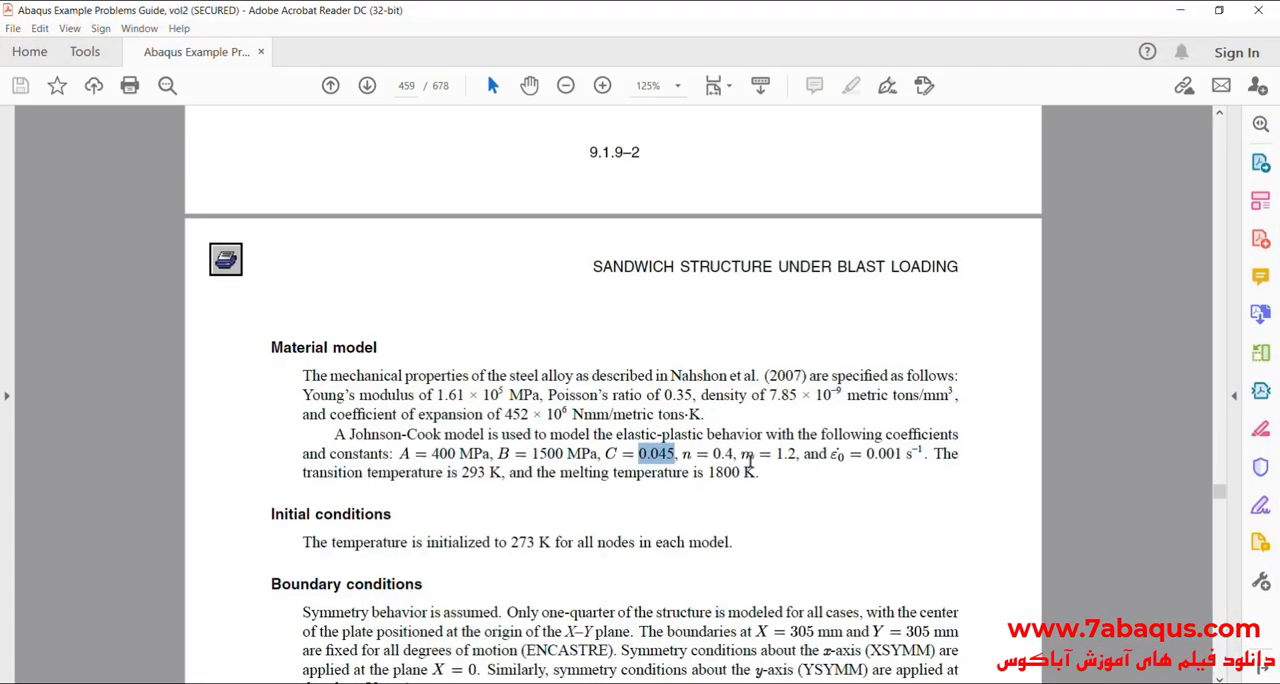
left_click_drag(866, 453, 898, 453)
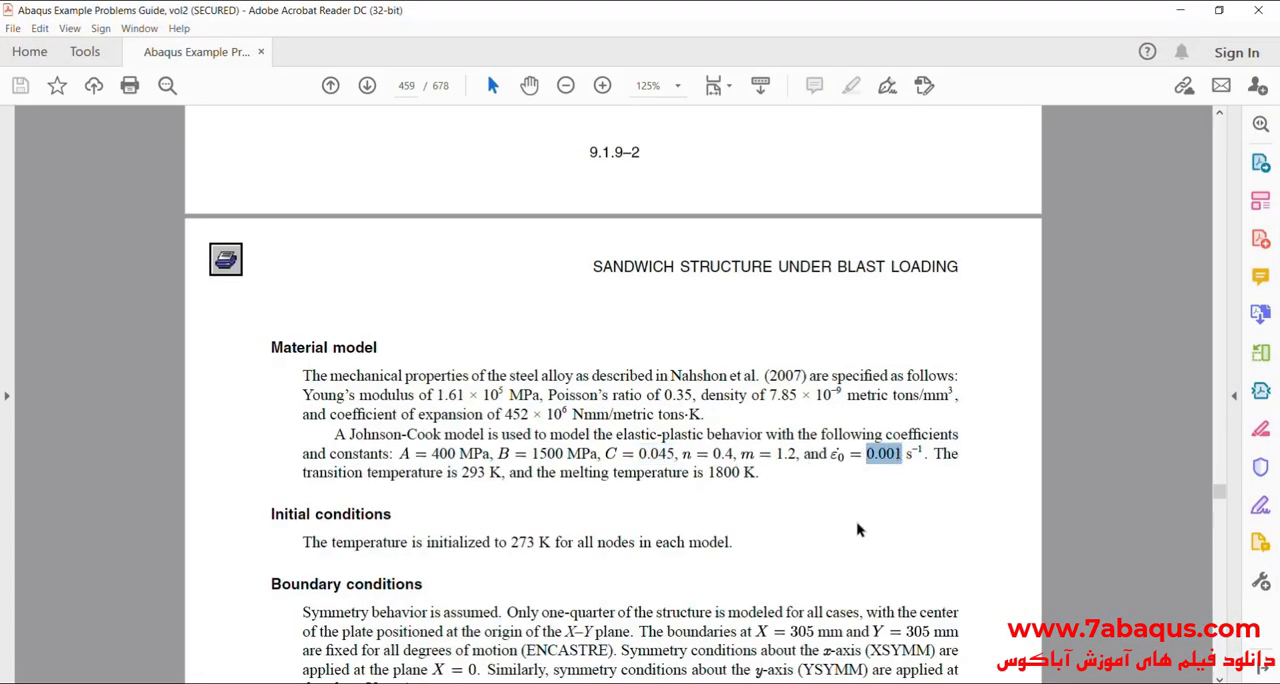
left_click(648, 683)
left_click(880, 465)
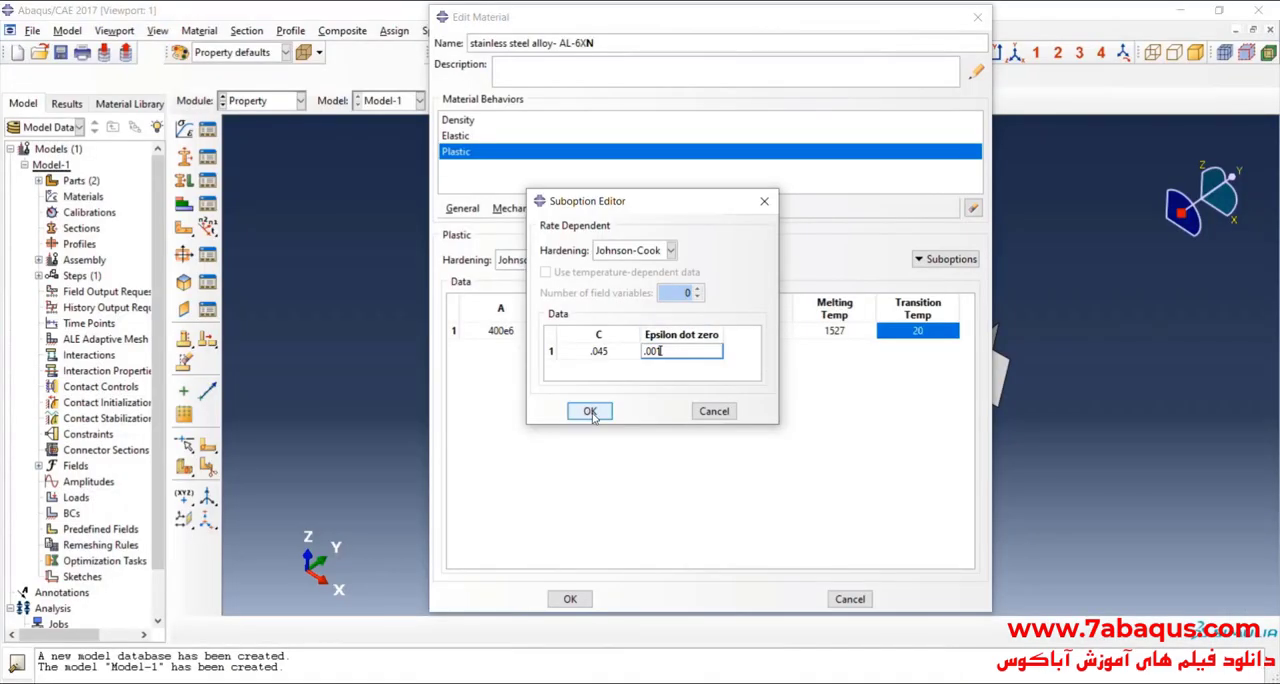
left_click(591, 412)
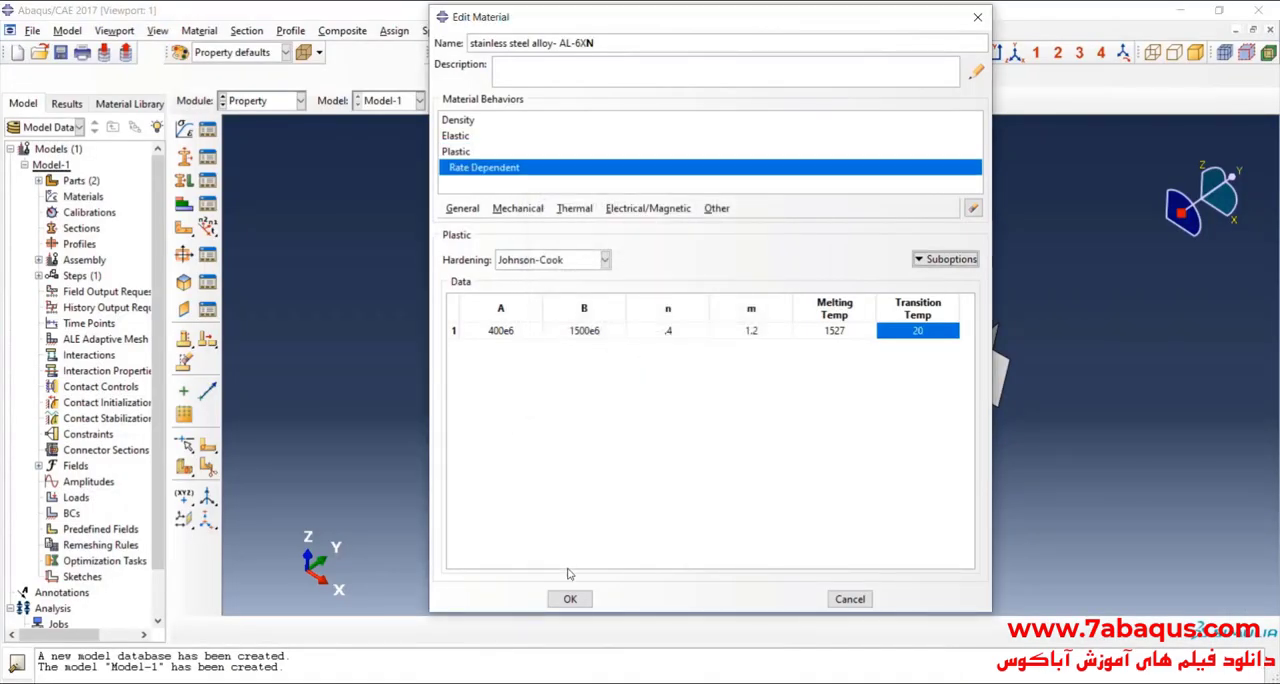
left_click(570, 599)
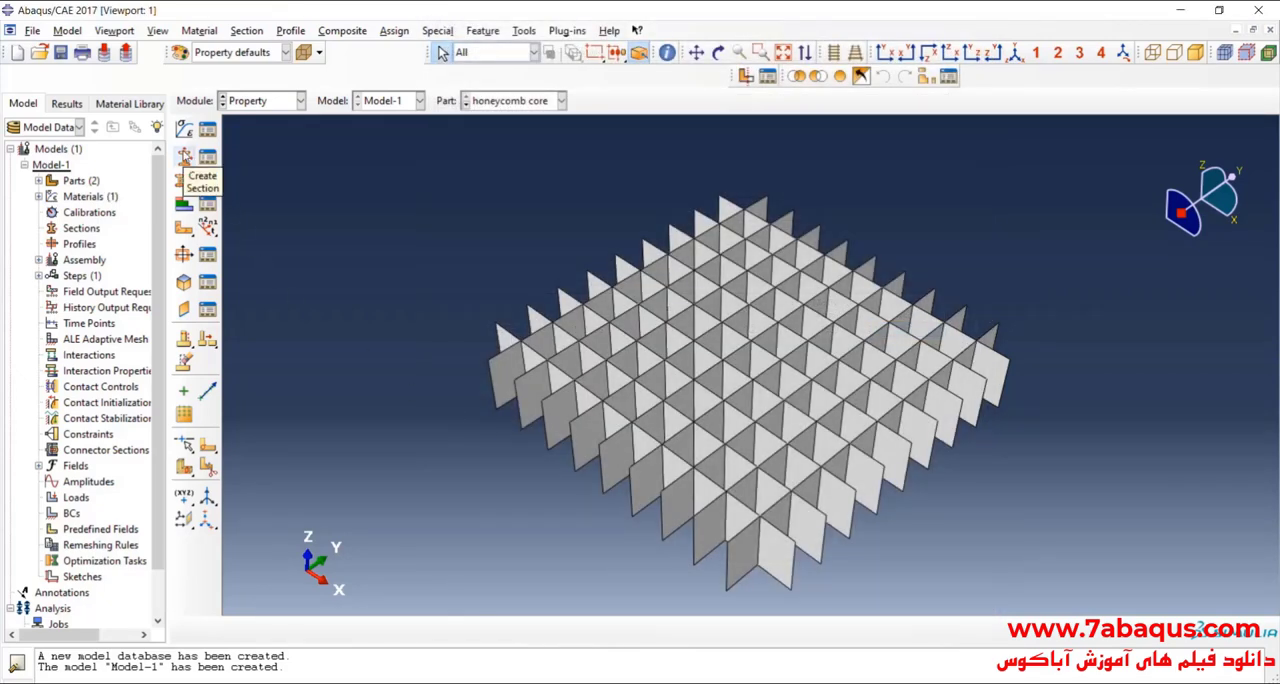
Step: Create a solid homogeneous section named plate using the stainless steel alloy- AL-6XN material
left_click(184, 157)
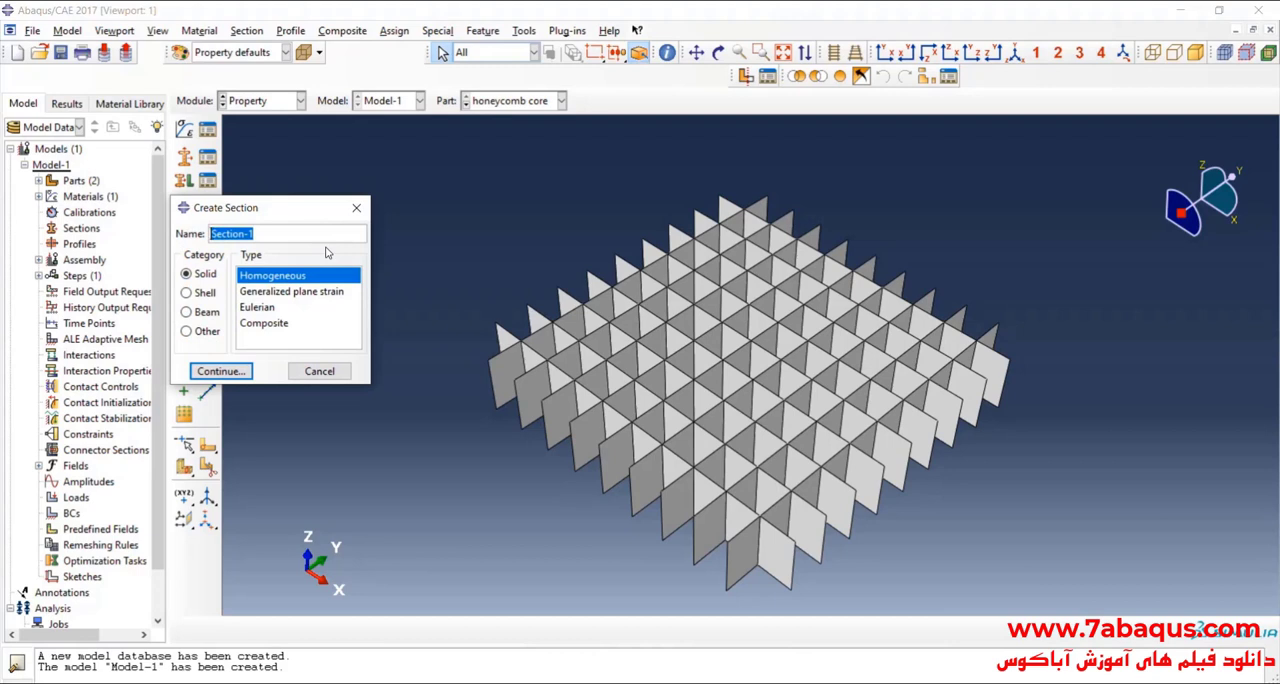
type("plate")
left_click(220, 371)
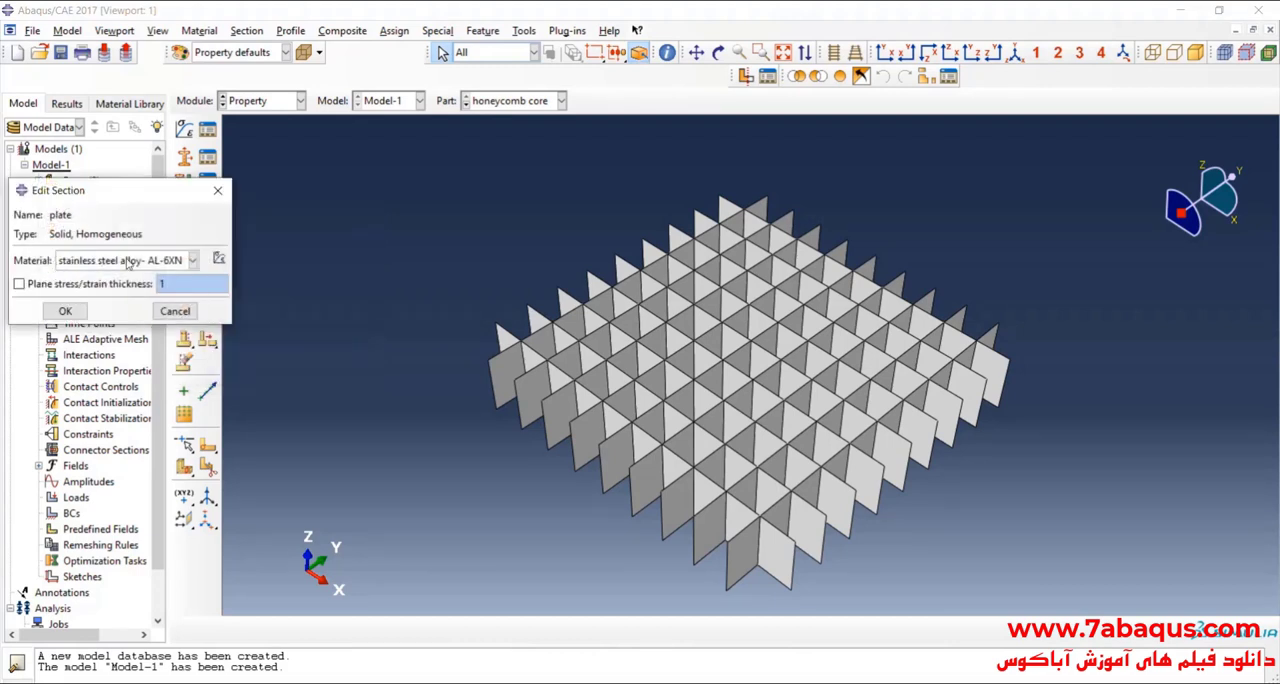
left_click_drag(163, 194, 271, 217)
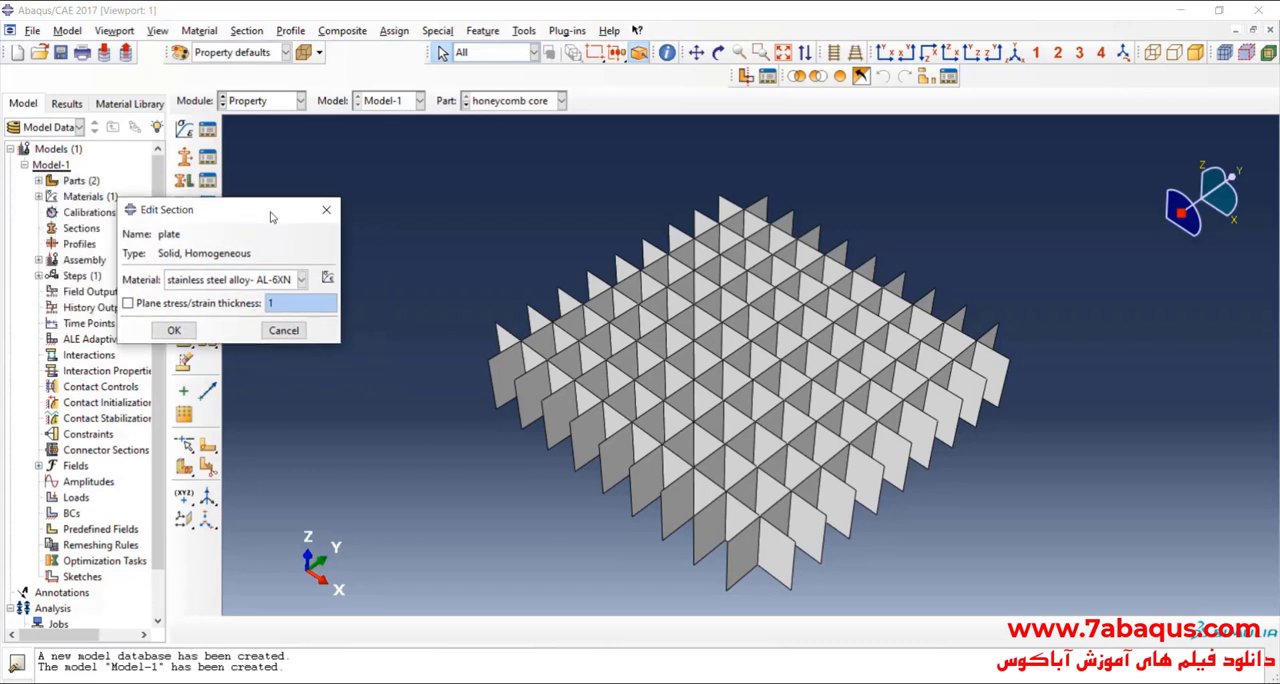
left_click(176, 330)
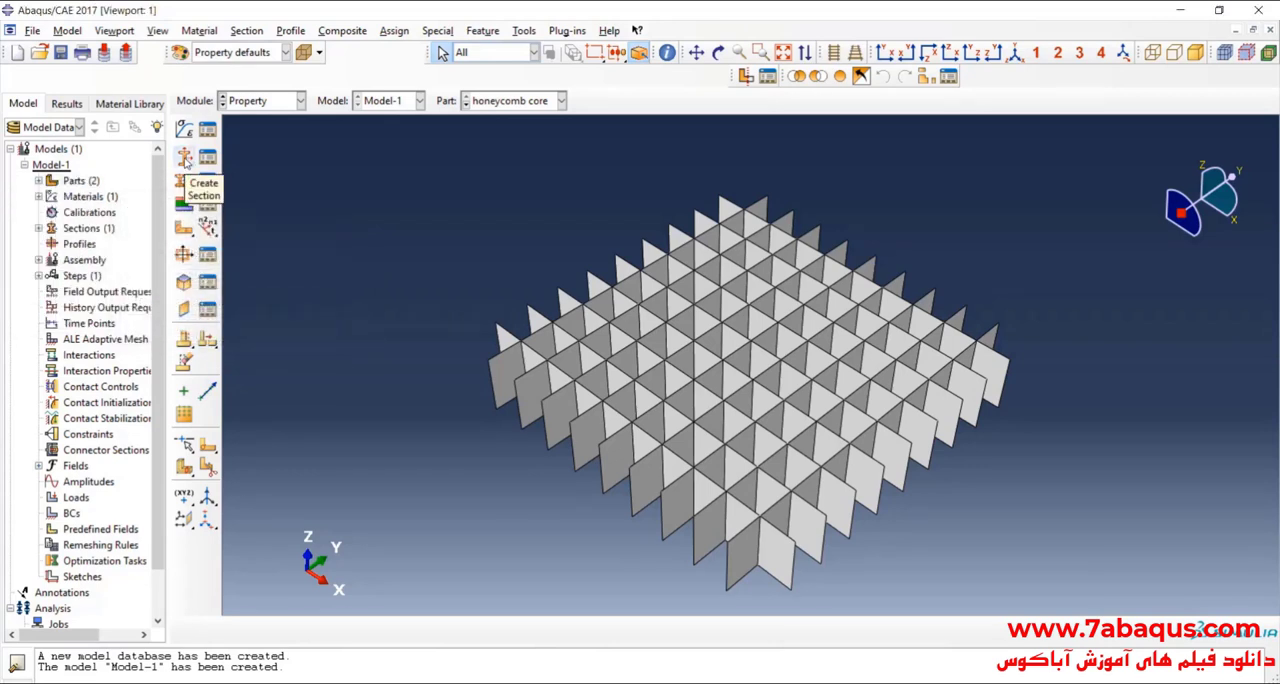
Step: Create a homogeneous shell section named honeycomb with thickness .76e-3 and the stainless steel alloy- AL-6XN material
left_click(184, 158)
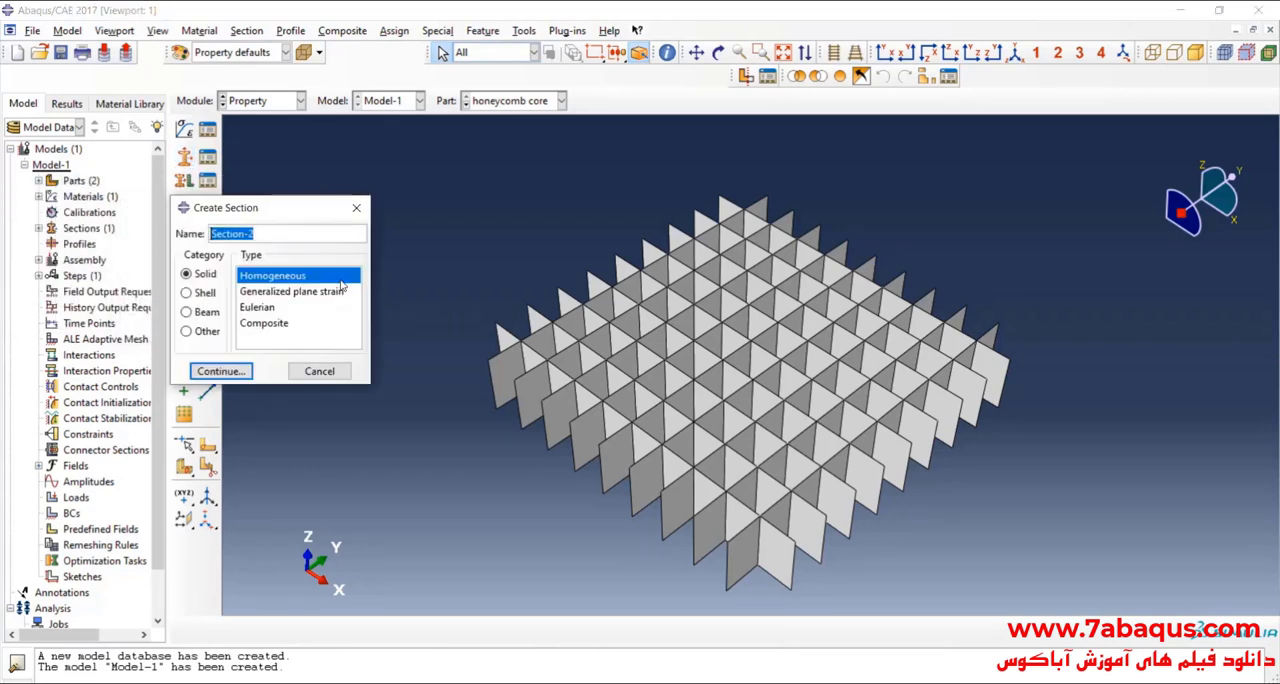
type("honeycomb")
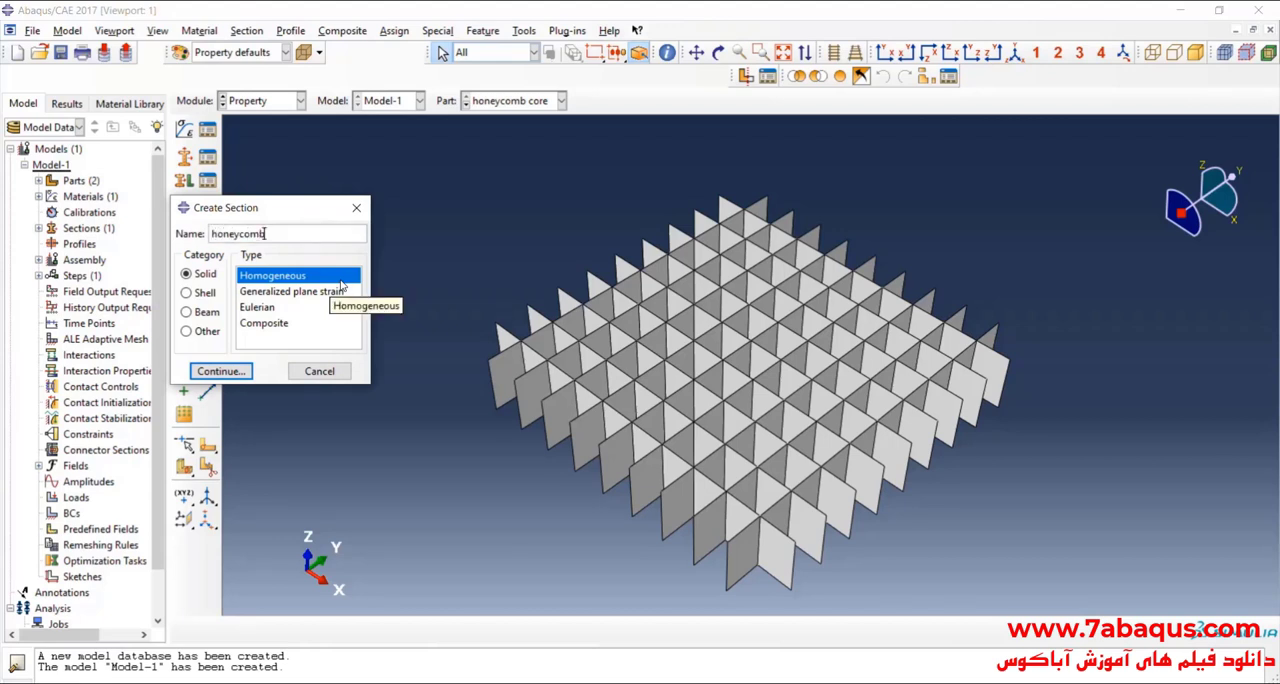
left_click(204, 293)
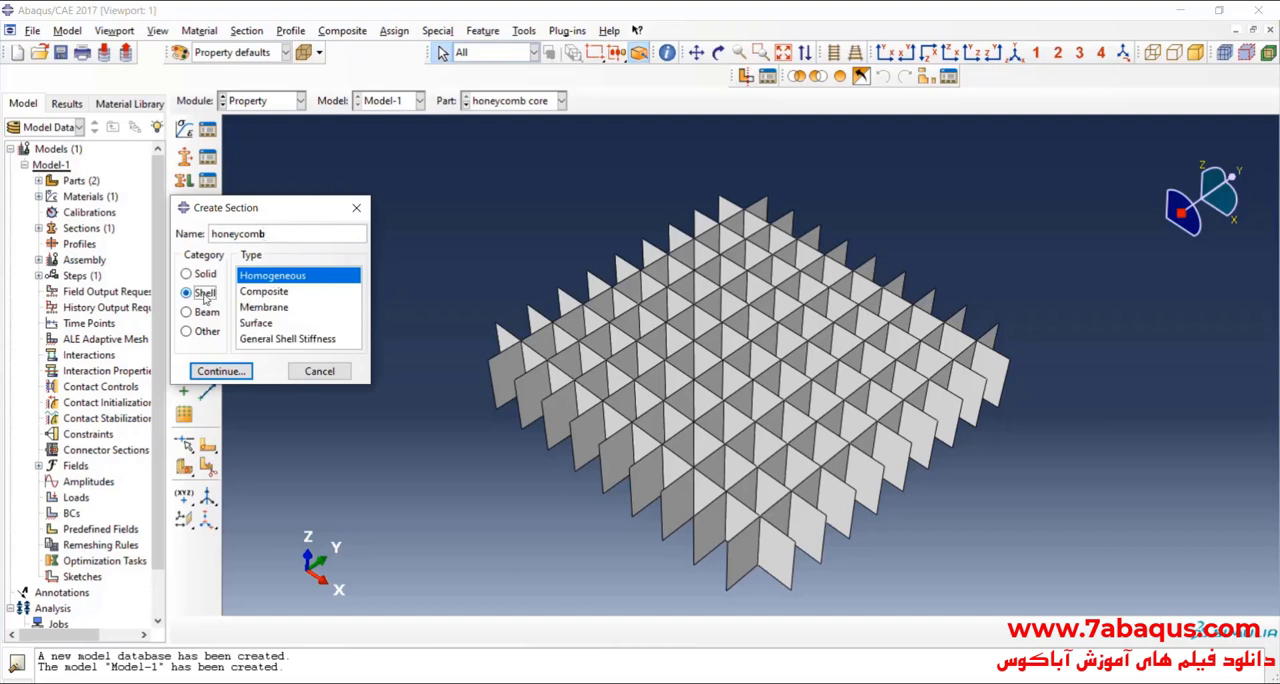
left_click(241, 372)
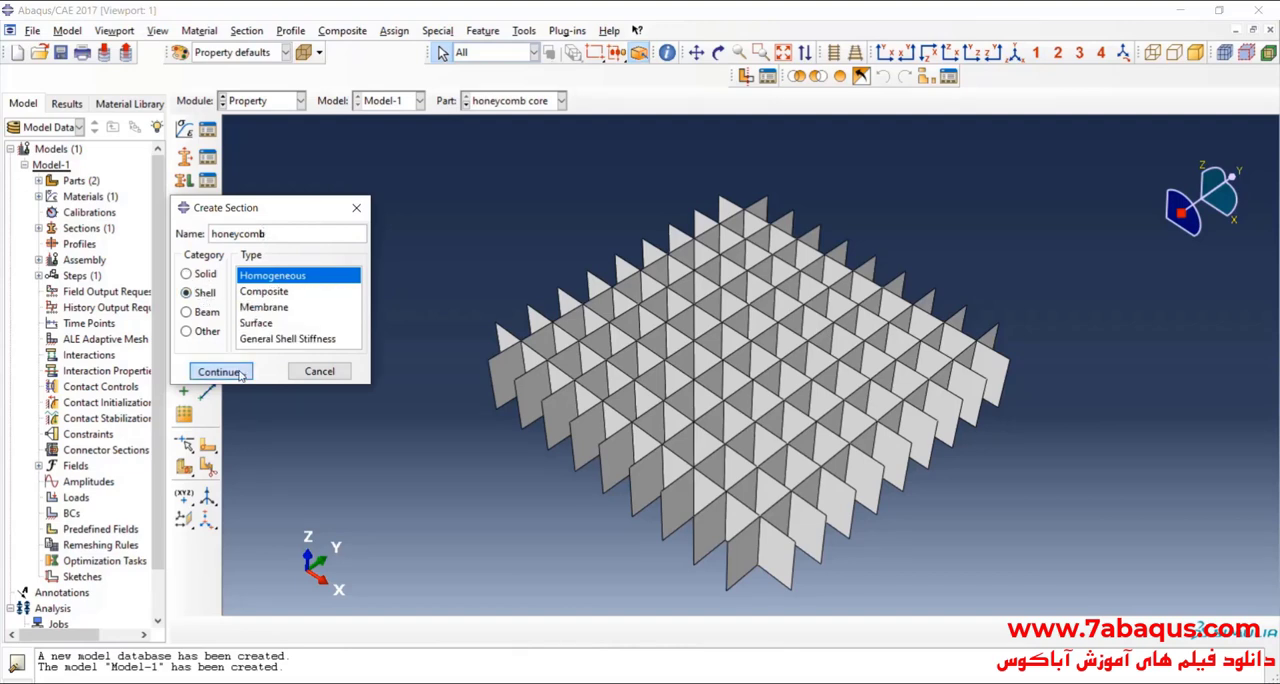
left_click_drag(711, 163, 633, 173)
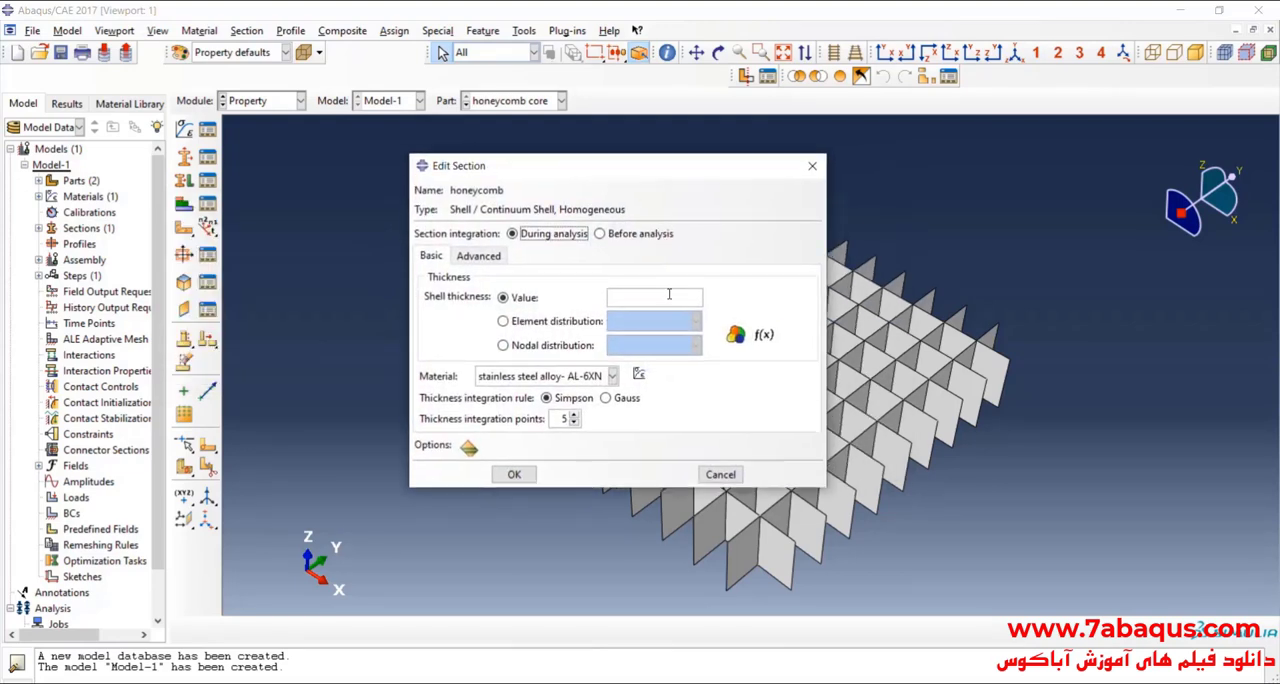
left_click(637, 295)
left_click(514, 474)
Step: Assign the honeycomb shell section to the entire honeycomb core part as region Set-1, with the middle surface as shell offset
scroll(488, 299, "up", 1)
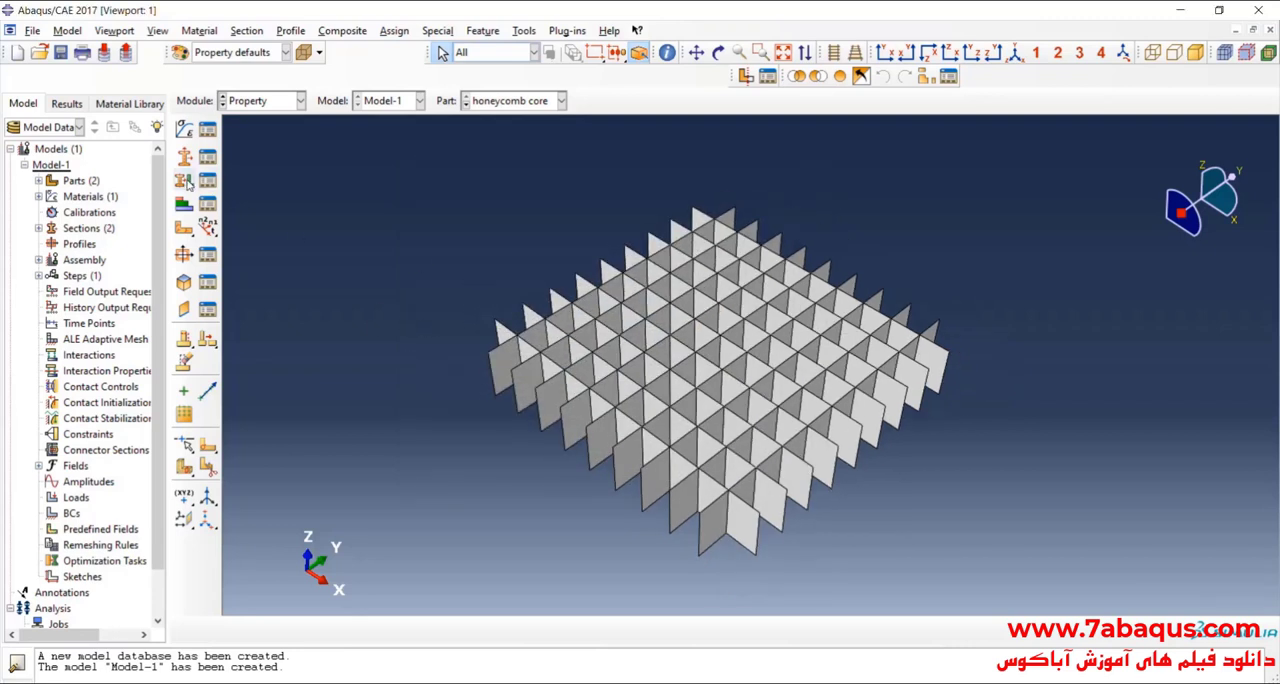
left_click(185, 181)
scroll(494, 289, "up", 1)
left_click_drag(444, 200, 962, 569)
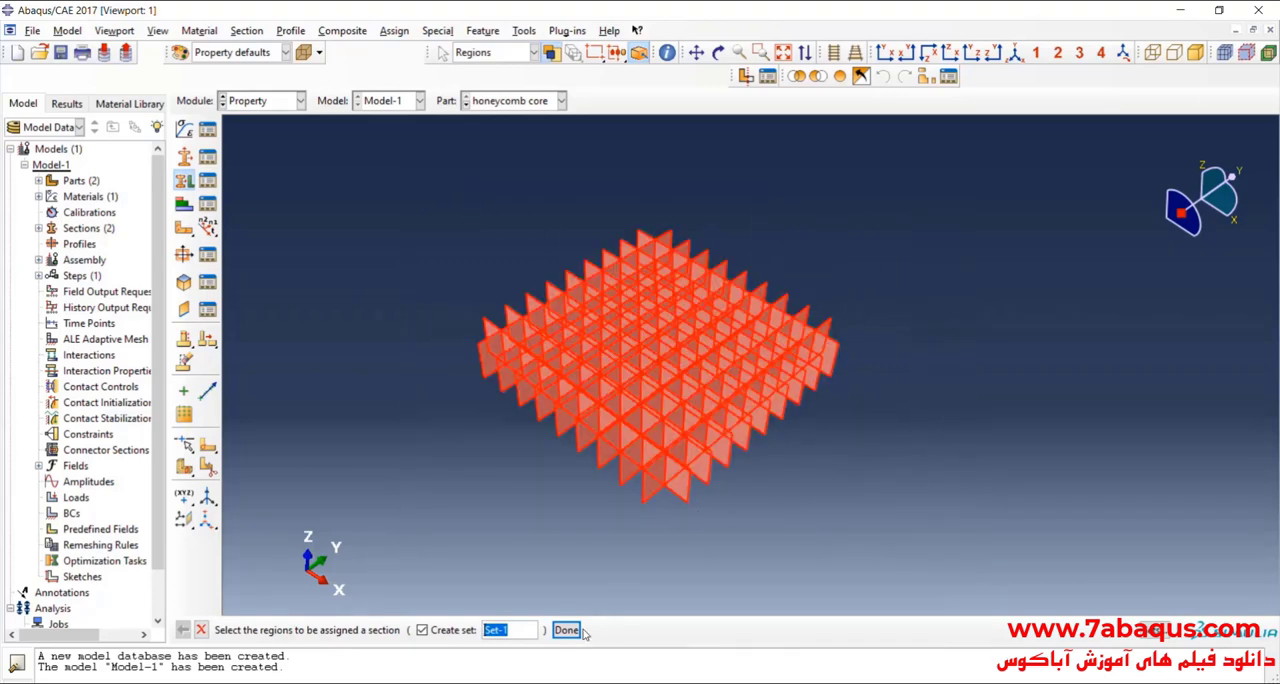
left_click(718, 52)
left_click_drag(680, 320, 711, 302)
left_click(719, 53)
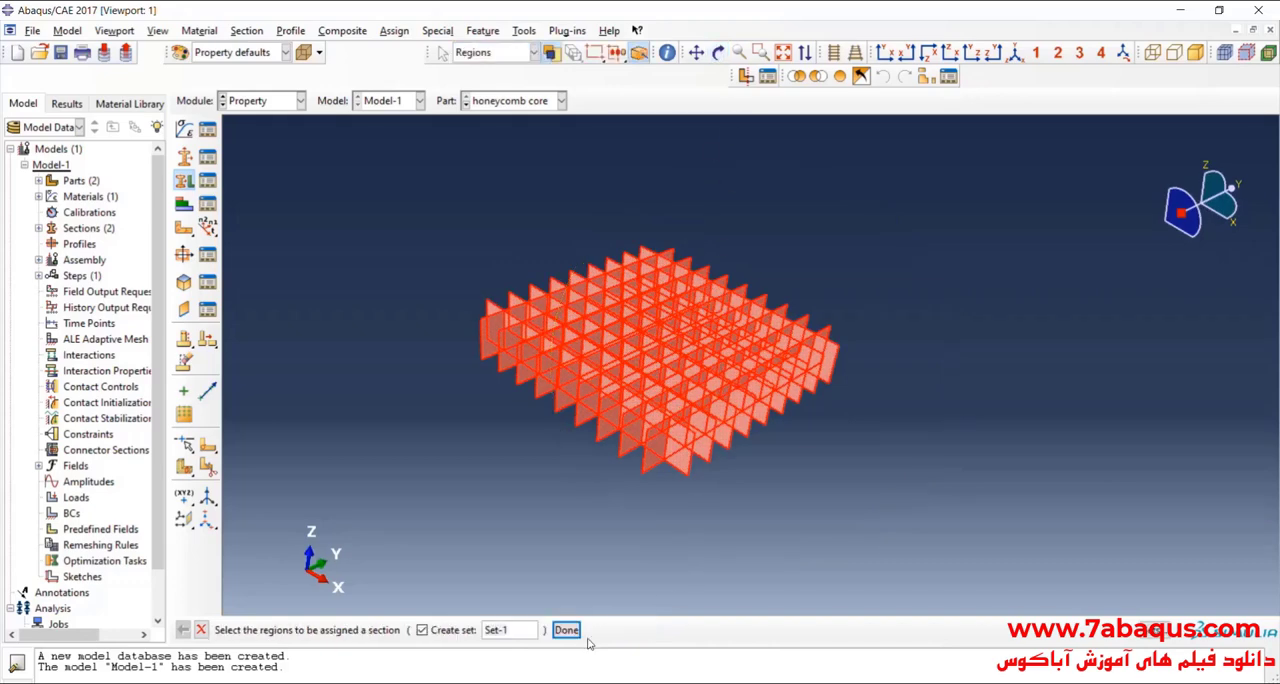
left_click(574, 631)
left_click(280, 488)
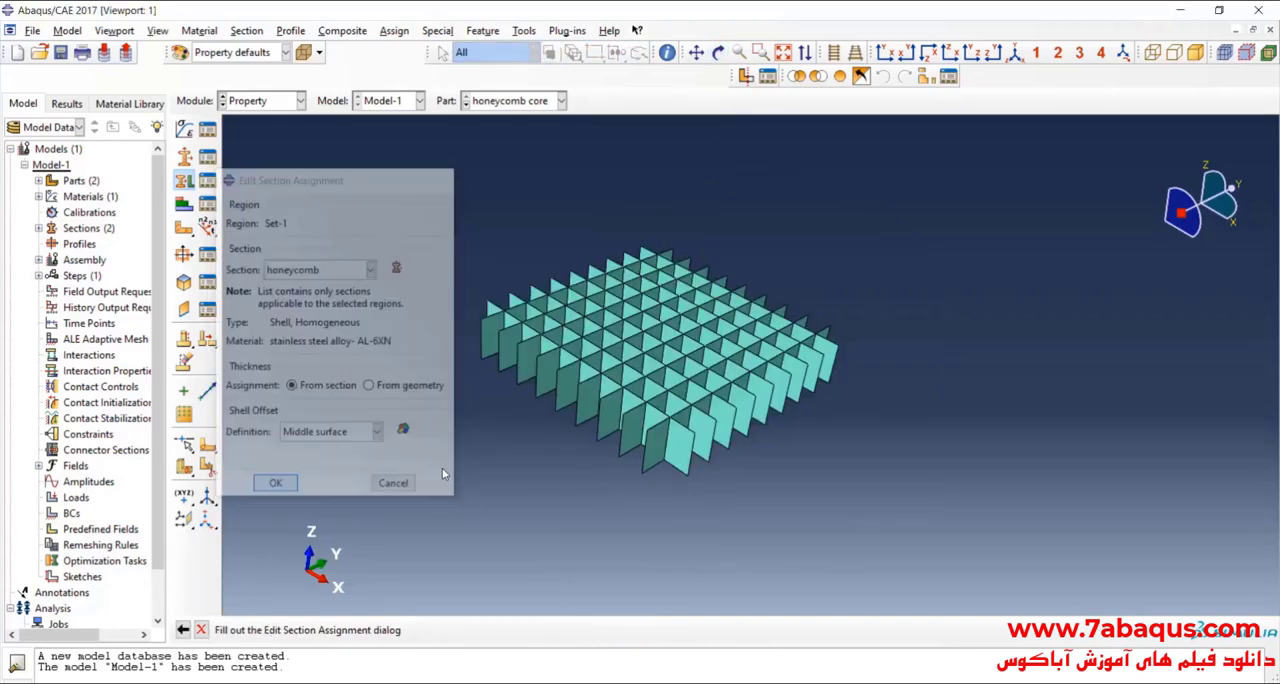
Step: Assign the plate section to the entire plate part as region Set-1
left_click(718, 52)
left_click_drag(713, 129, 603, 230)
left_click(537, 104)
left_click(535, 135)
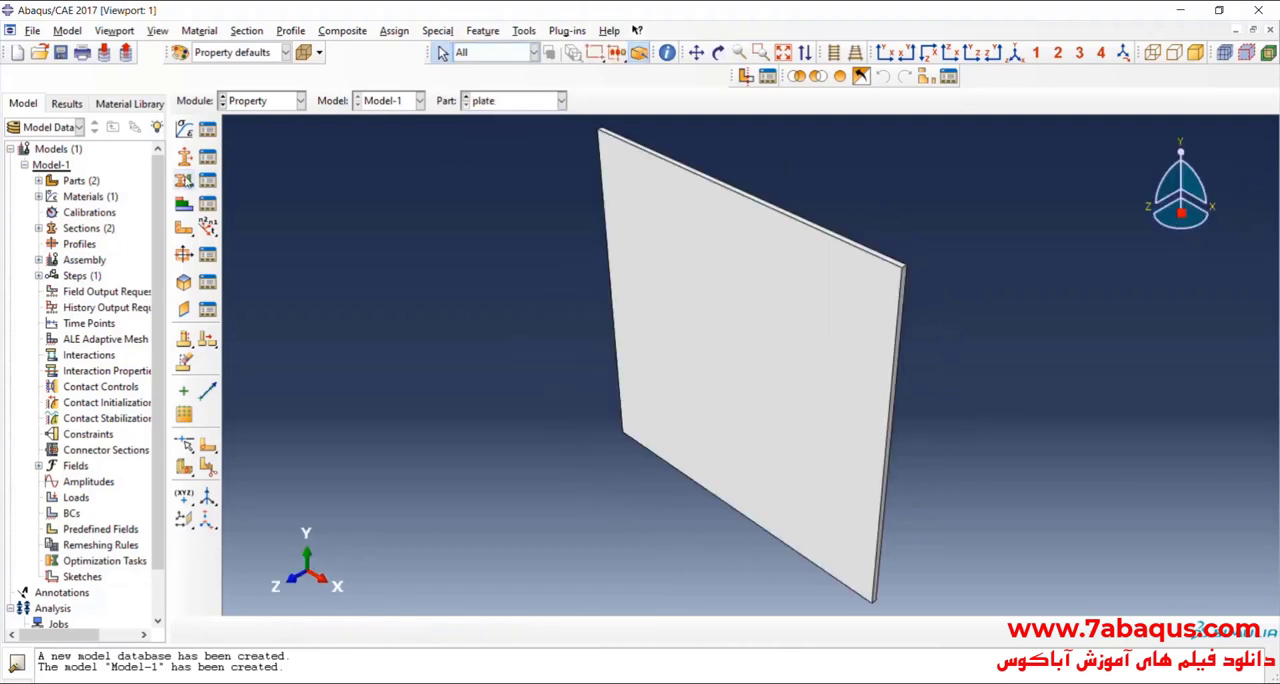
left_click(184, 181)
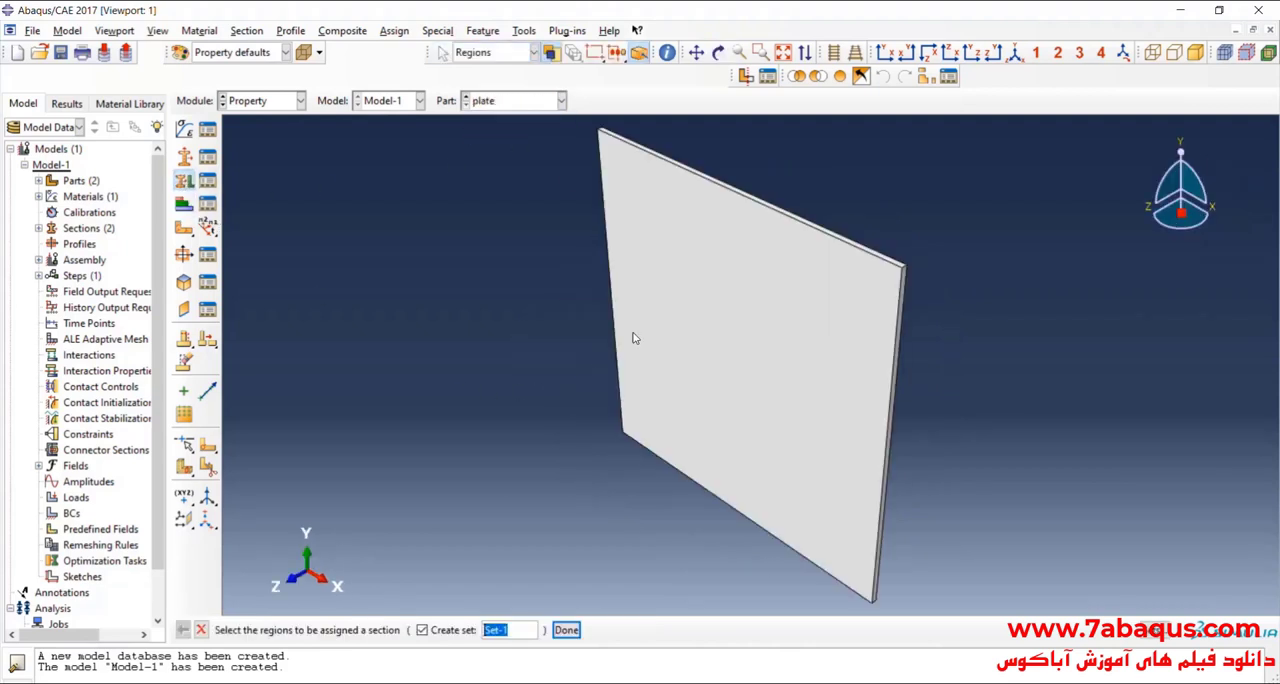
left_click(713, 276)
left_click(566, 630)
left_click(300, 269)
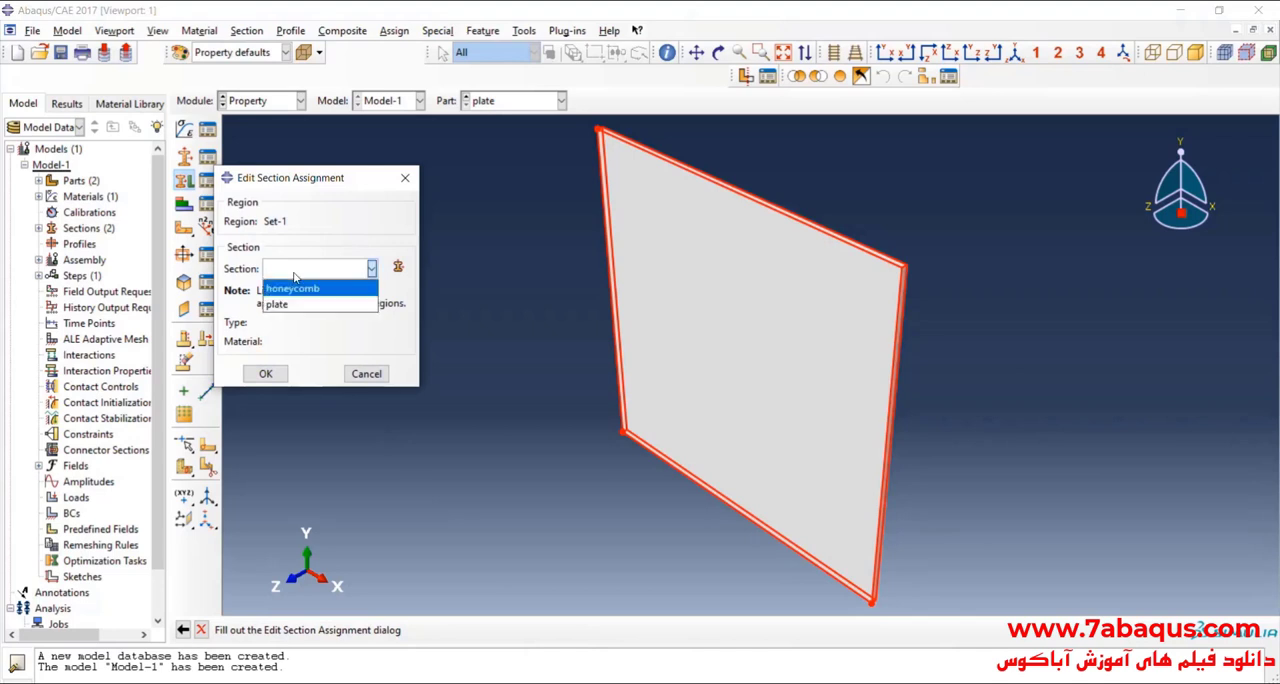
left_click(305, 313)
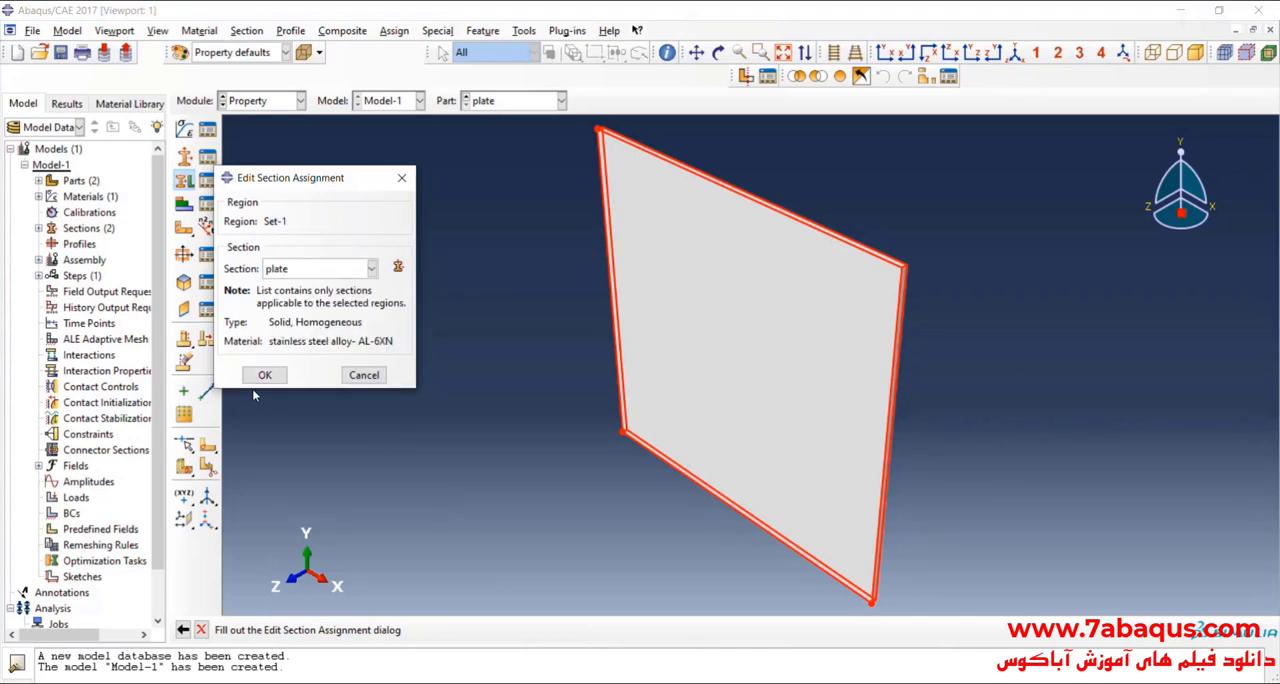
left_click(264, 375)
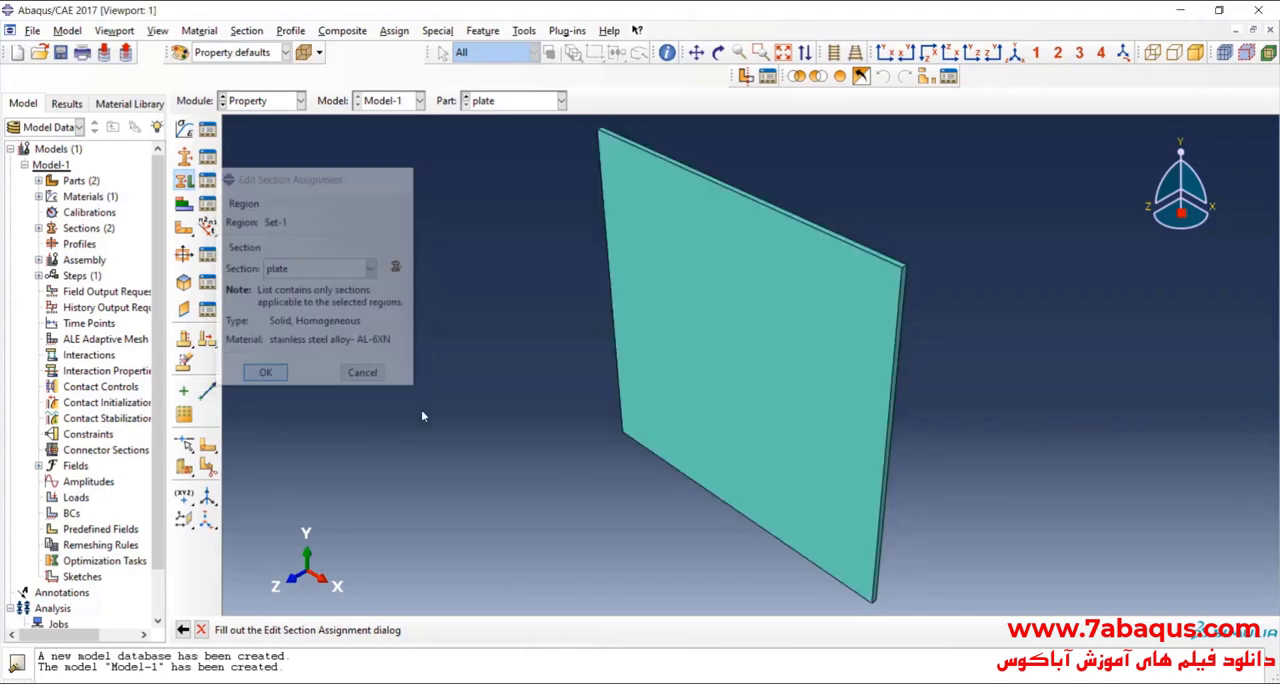
Step: Render the shell thickness of the honeycomb core part at scale factor 1 and examine its walls up close
left_click(500, 101)
left_click(521, 118)
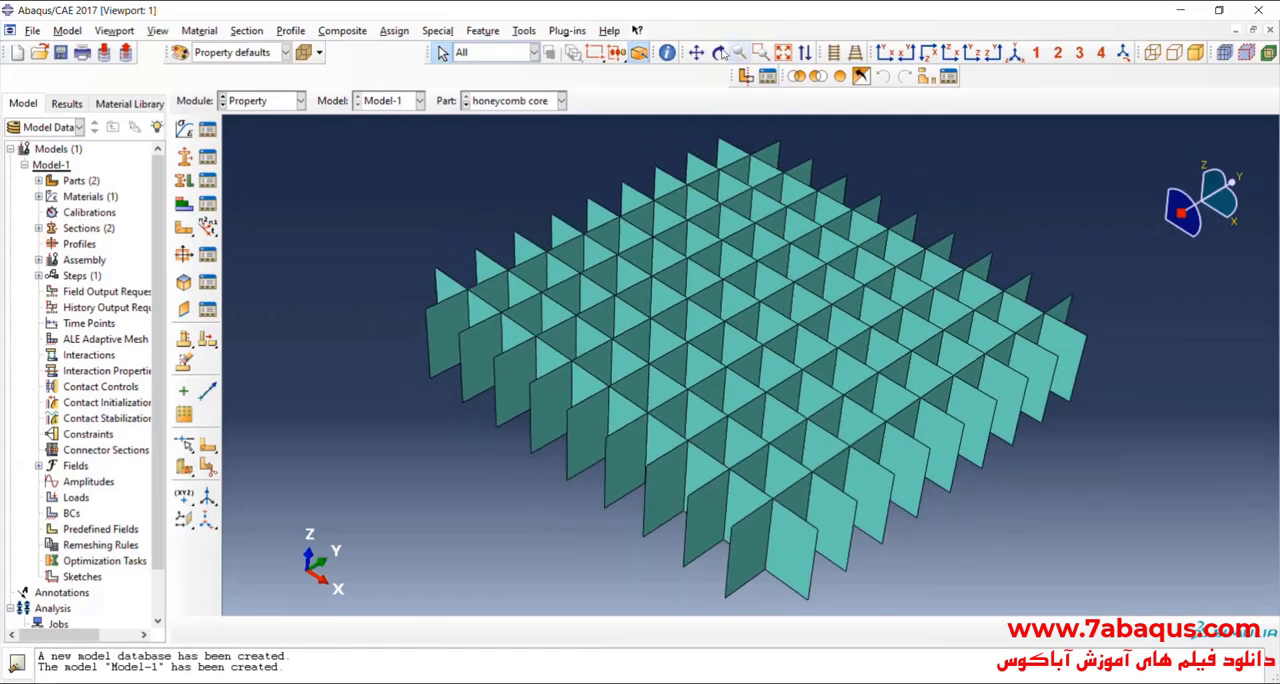
left_click(722, 52)
left_click_drag(746, 201, 683, 313)
scroll(482, 418, "down", 1)
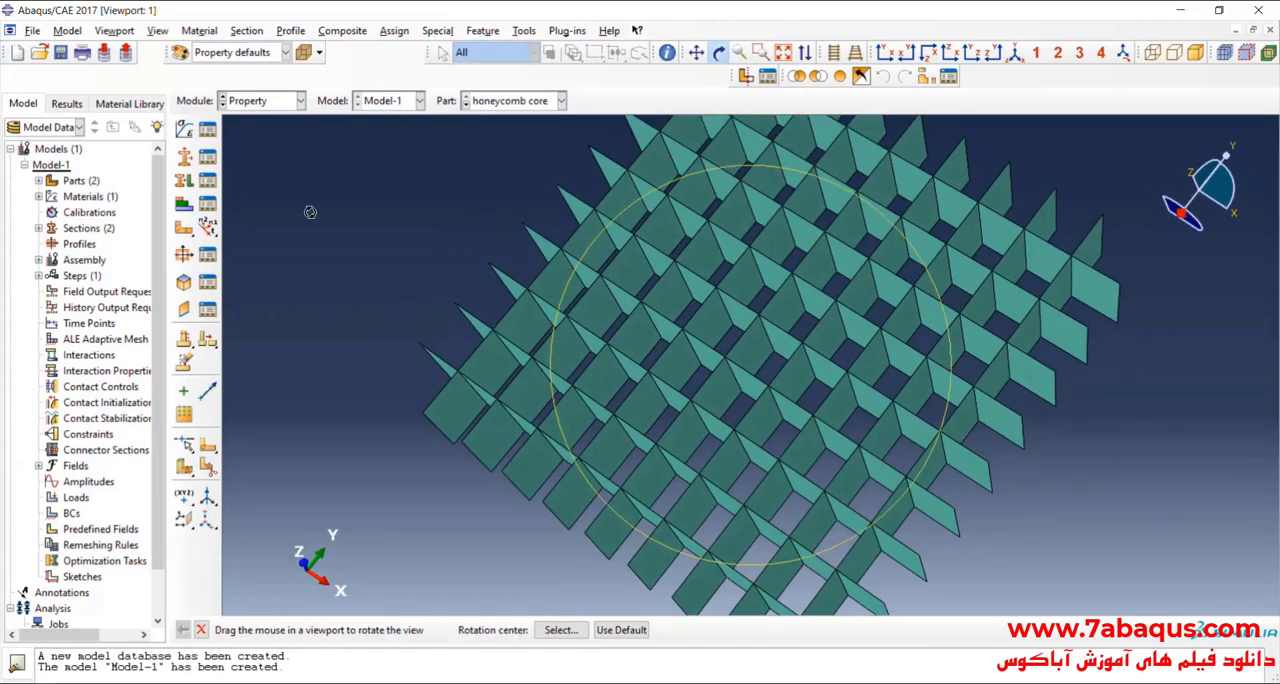
left_click(157, 30)
left_click(218, 341)
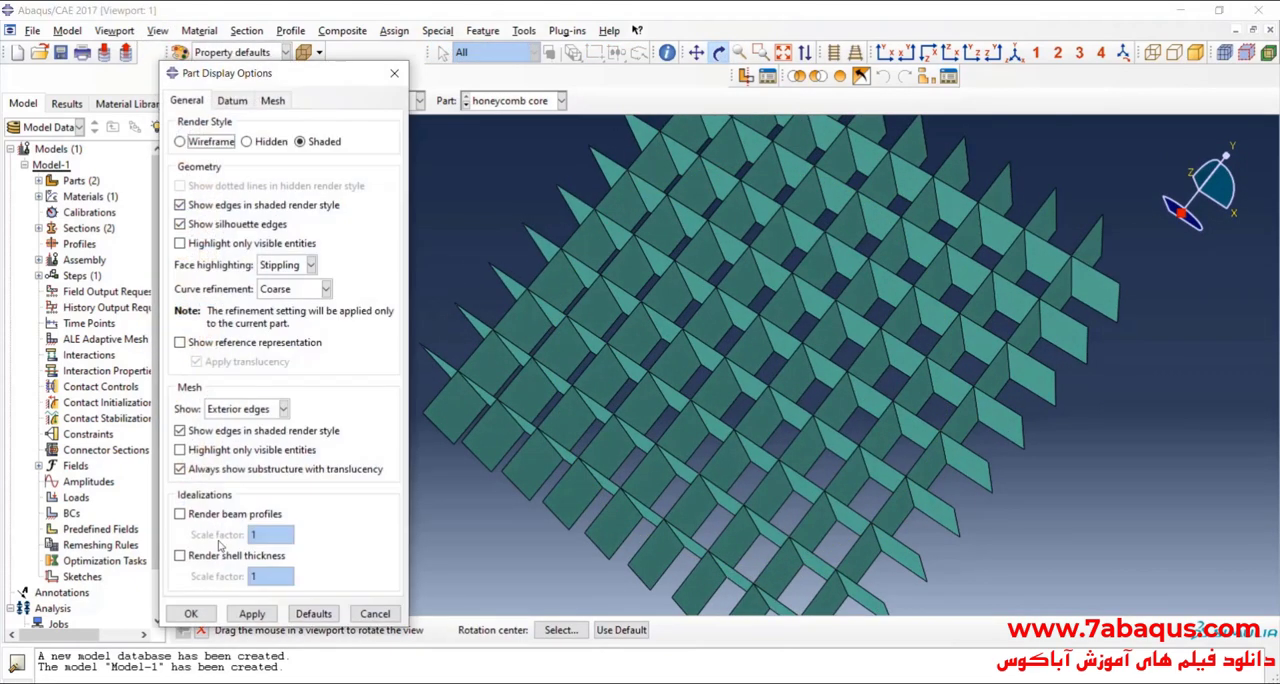
left_click(179, 555)
left_click(252, 613)
left_click_drag(440, 400, 493, 359)
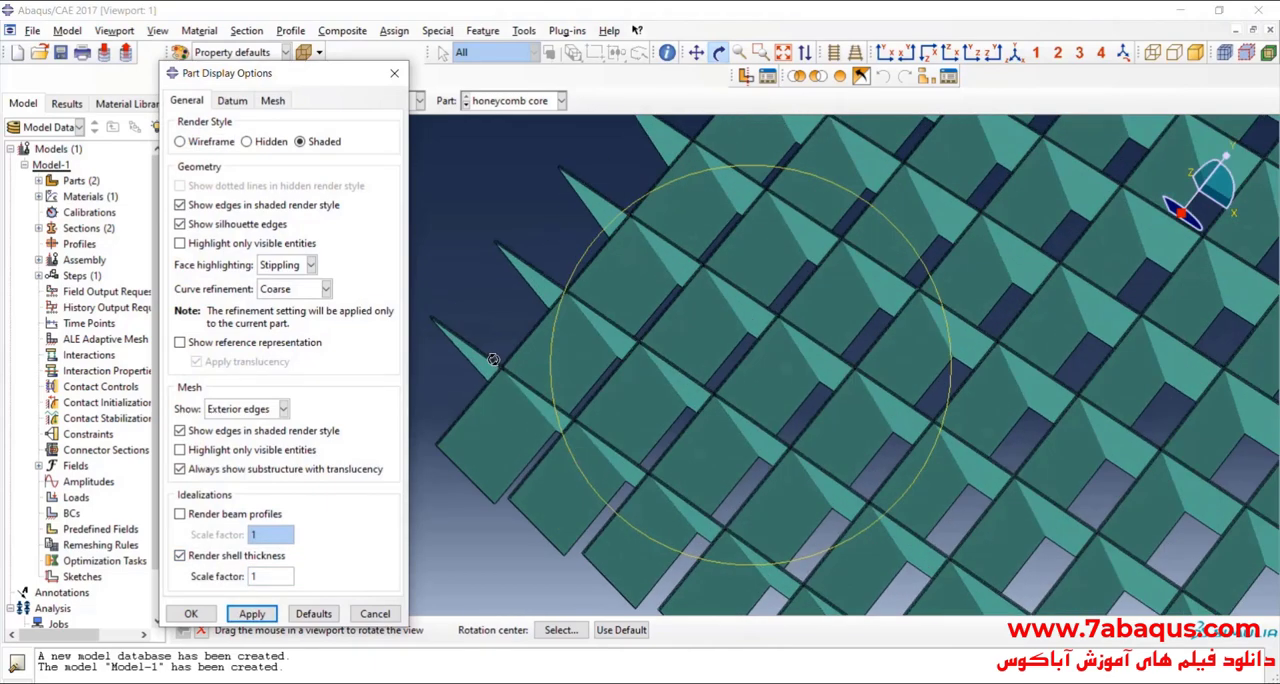
scroll(493, 359, "down", 8)
scroll(480, 374, "up", 3)
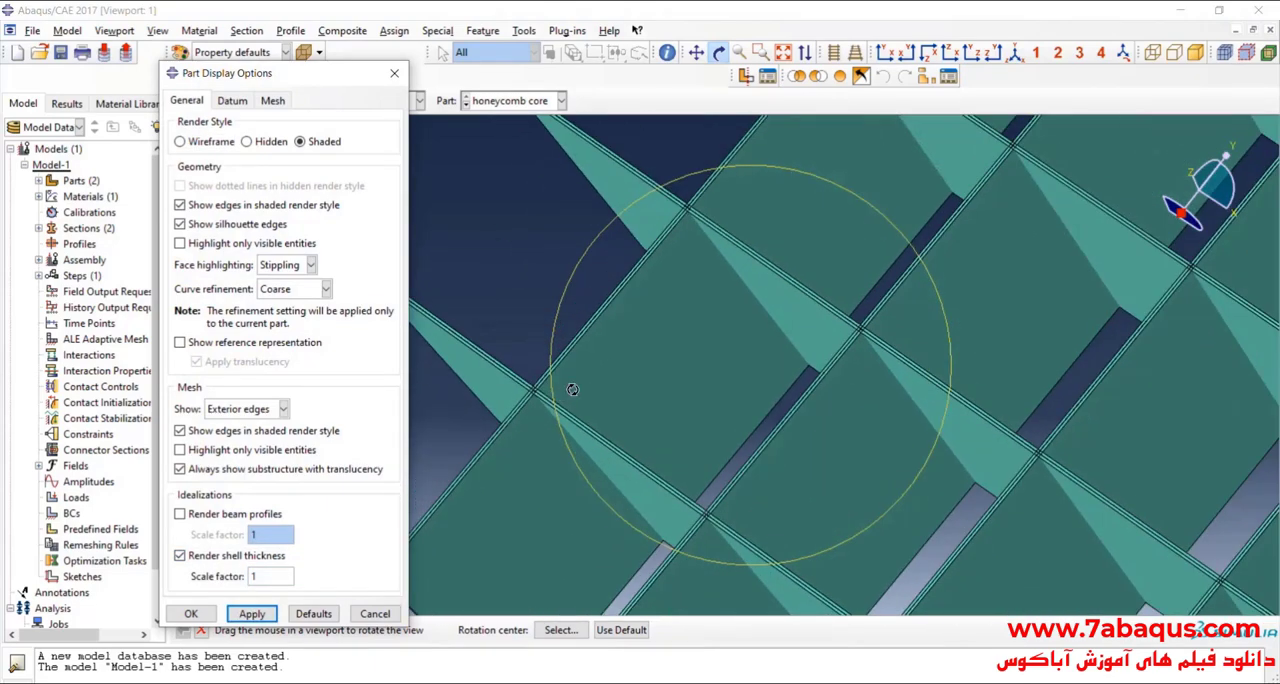
left_click_drag(573, 389, 600, 248)
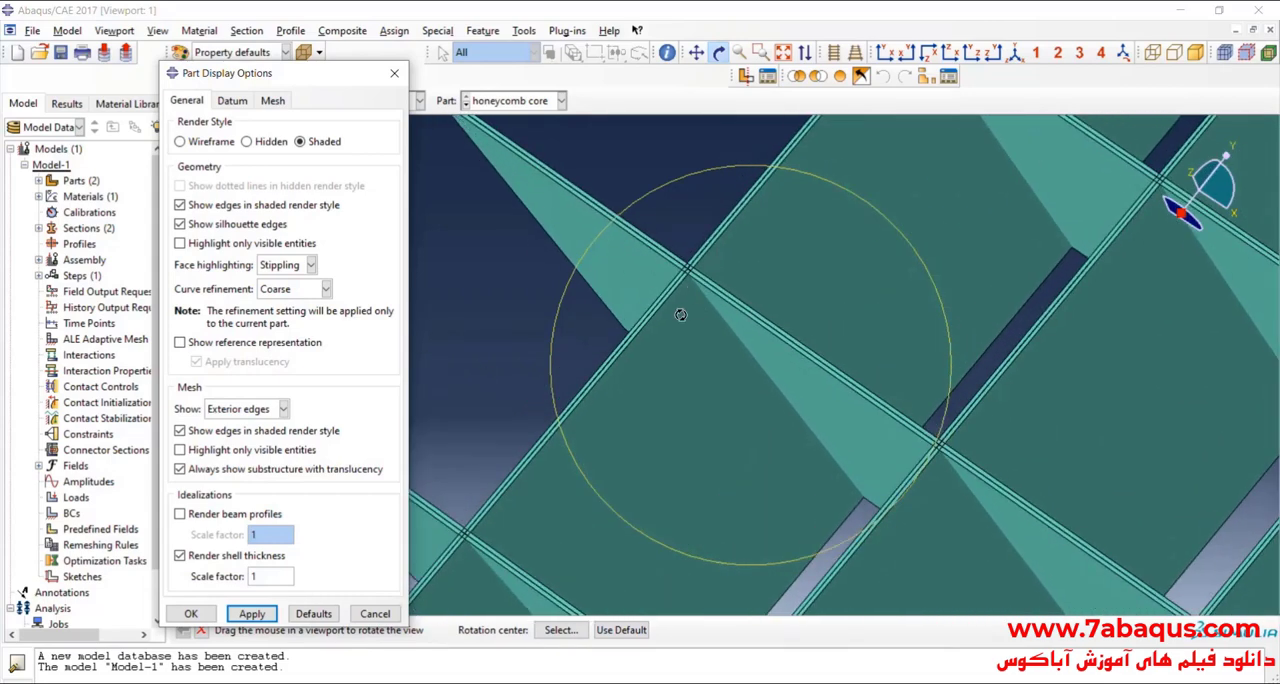
left_click_drag(680, 314, 560, 420)
Step: Turn off shell thickness rendering in the part display options and accept them
left_click(180, 555)
left_click(252, 613)
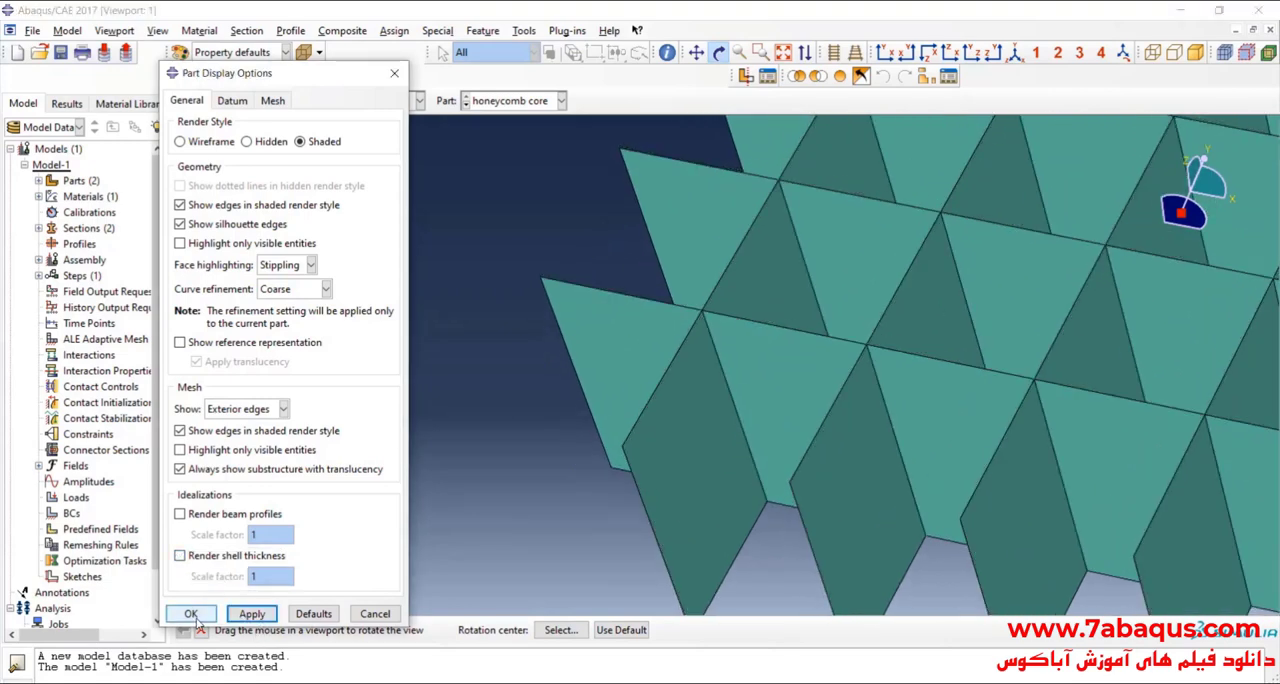
left_click(192, 613)
scroll(363, 449, "down", 6)
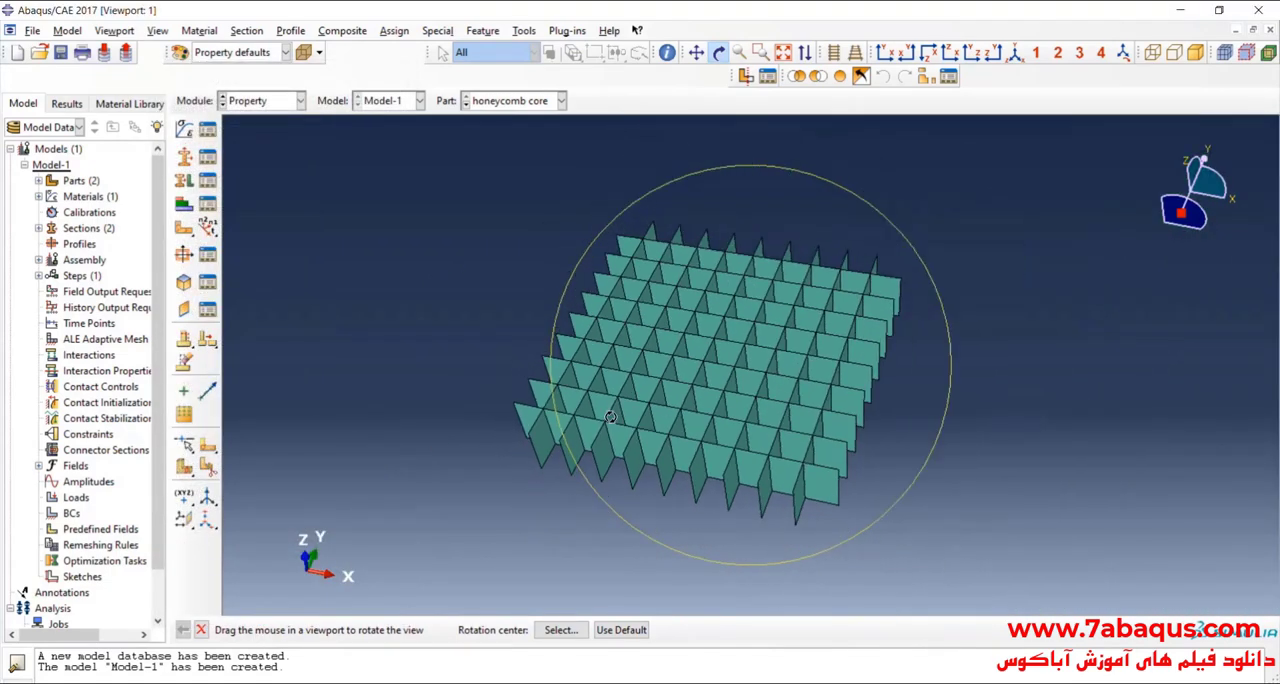
left_click_drag(610, 416, 415, 271)
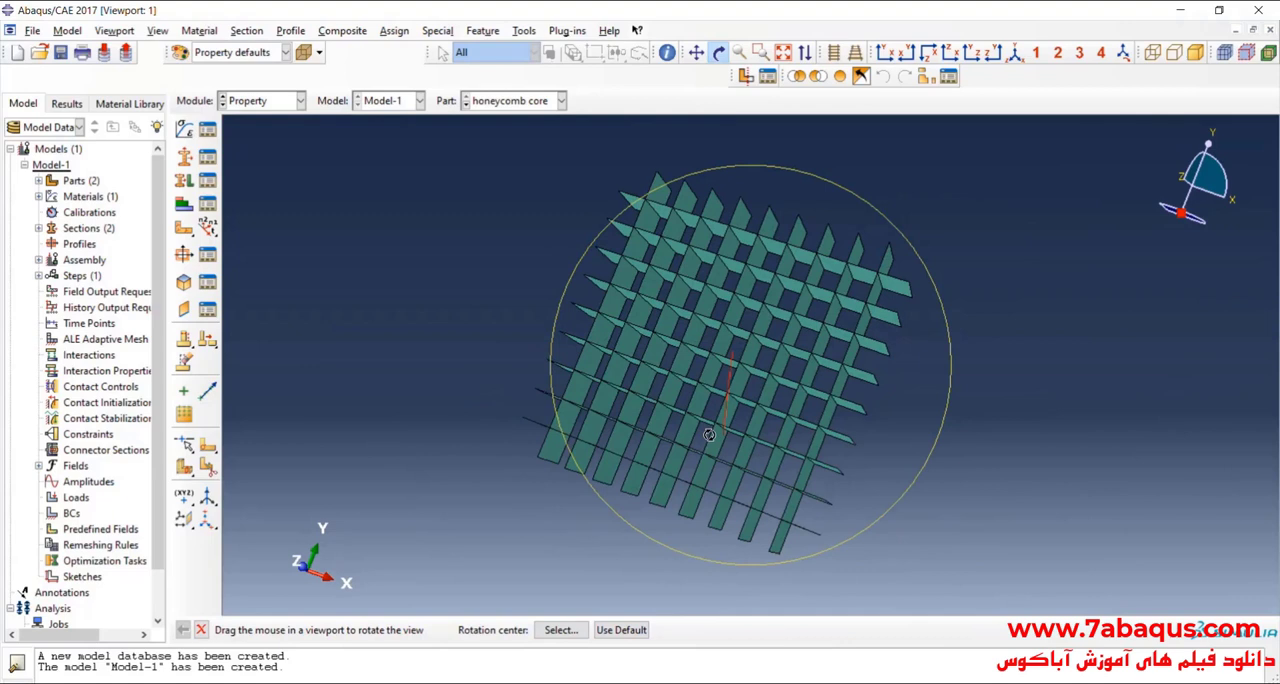
Step: In the Assembly module, create dependent instances of the honeycomb core and plate, auto-offset from other instances
left_click(277, 104)
left_click(278, 150)
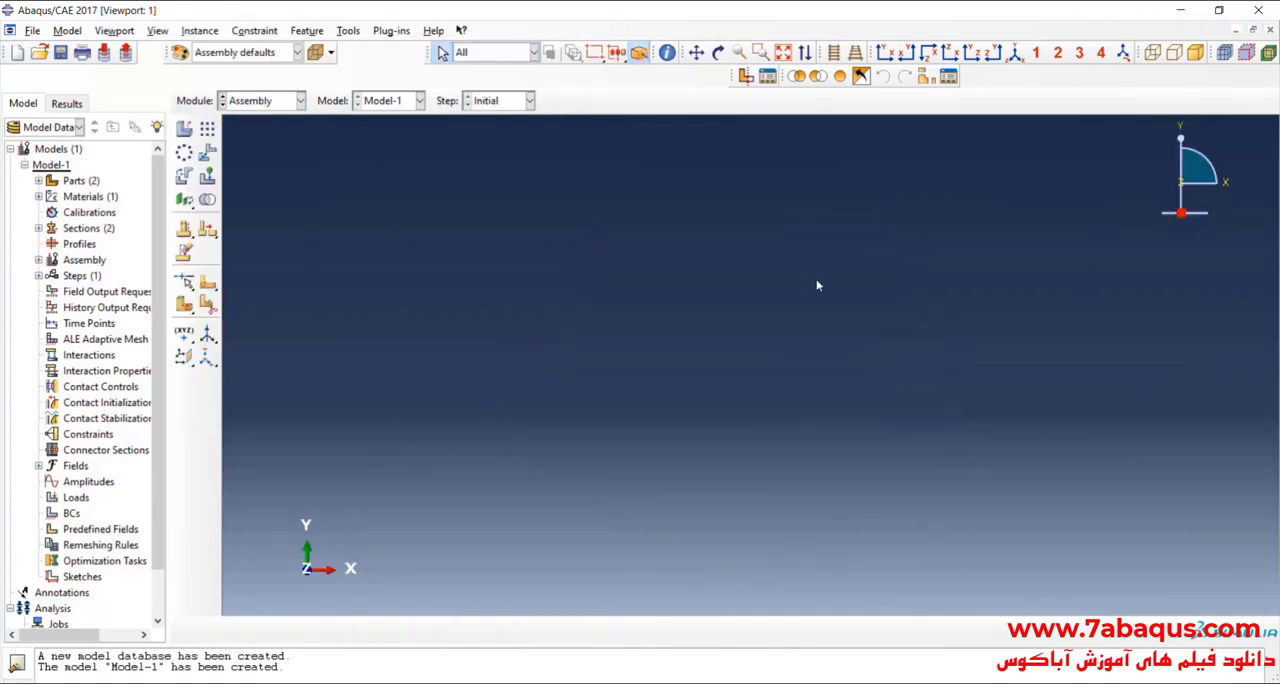
left_click(185, 131)
left_click_drag(143, 236, 131, 255)
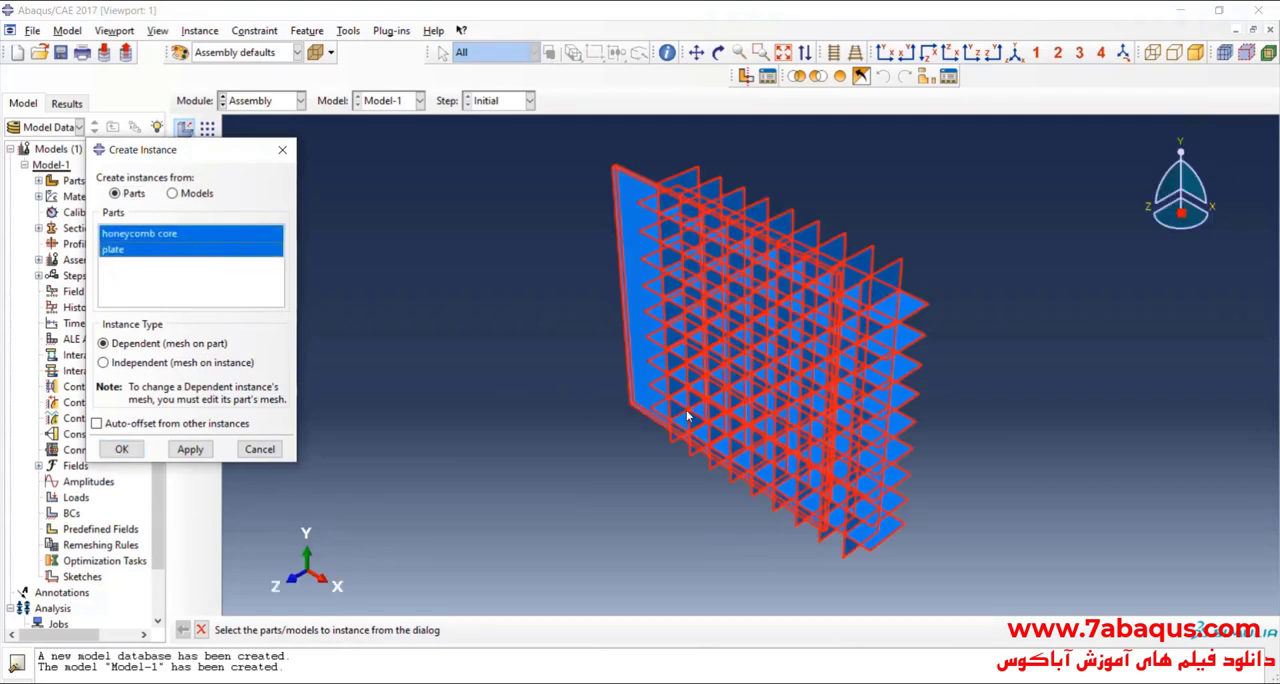
left_click(153, 423)
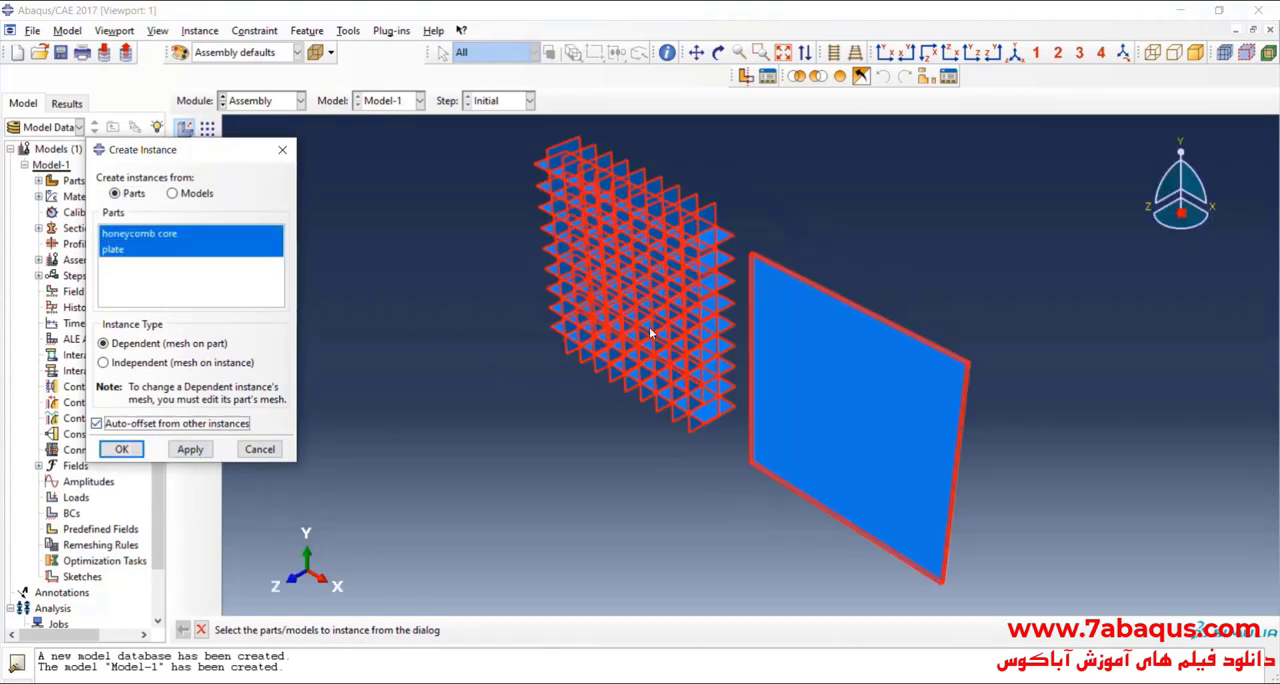
left_click(122, 450)
Step: Translate the honeycomb core instance from the lower end vertex of its front corner wall to the plate's upper front corner
left_click(718, 52)
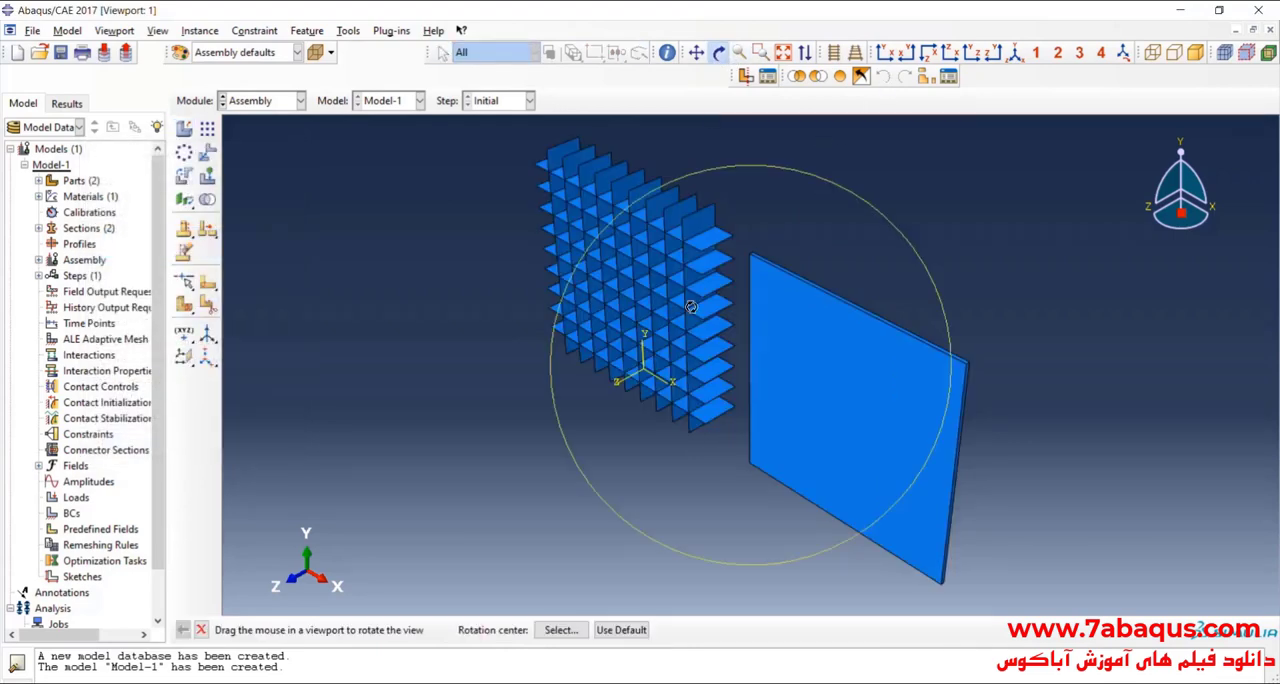
left_click_drag(690, 450, 655, 309)
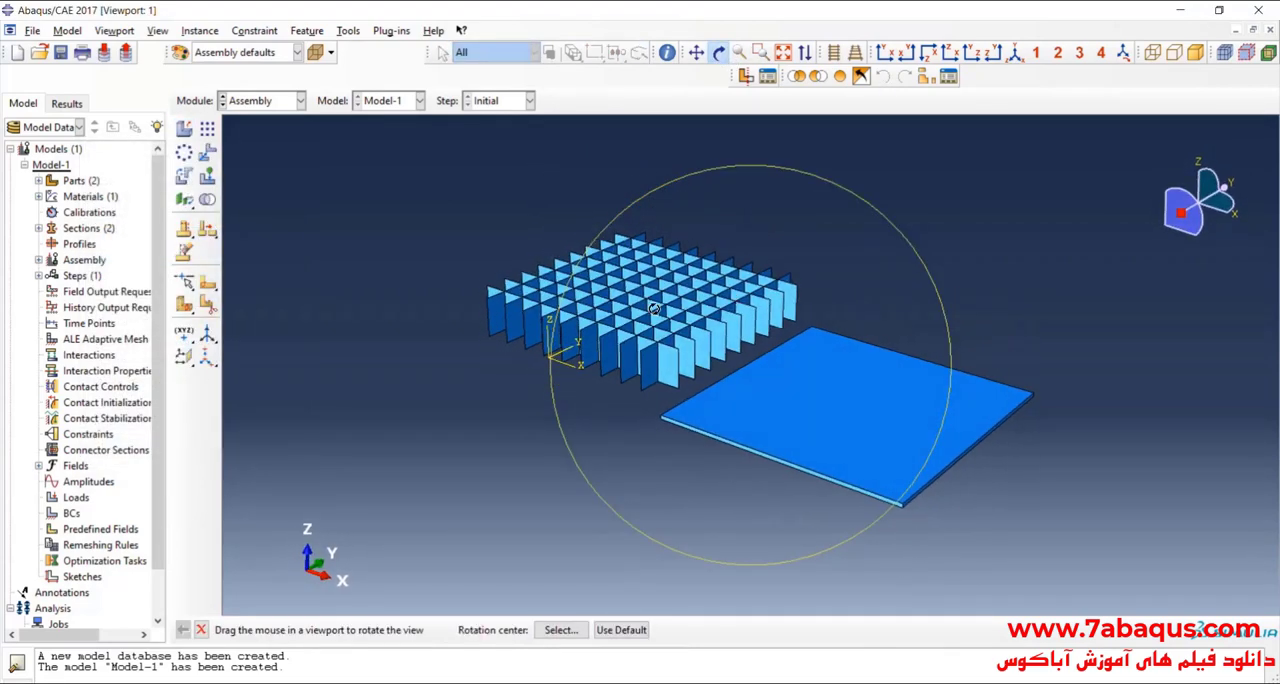
left_click(207, 152)
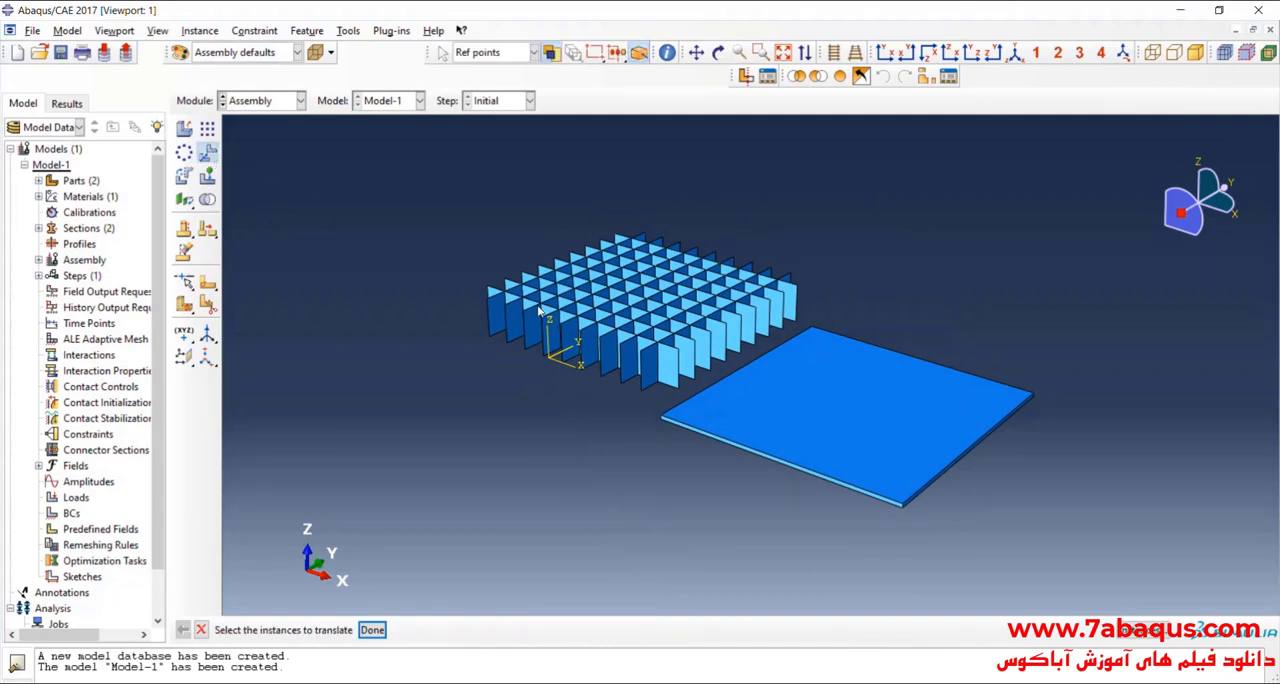
left_click(598, 318)
left_click(372, 629)
scroll(697, 418, "up", 4)
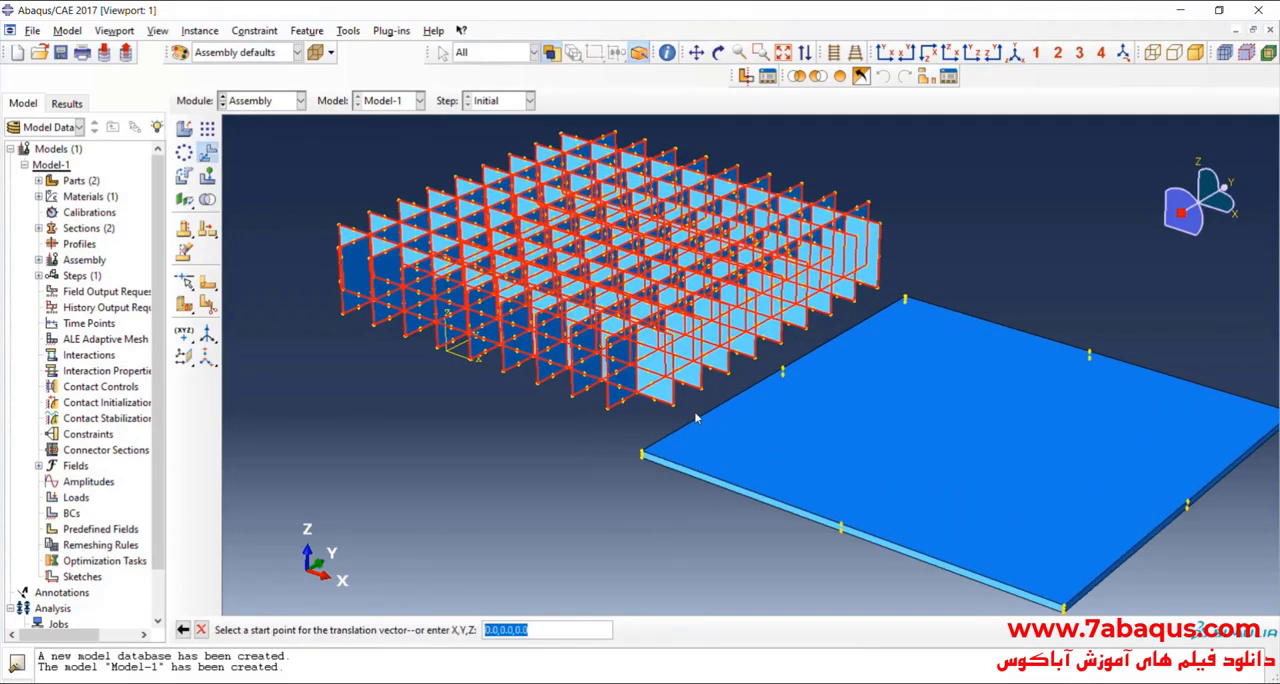
scroll(690, 415, "up", 2)
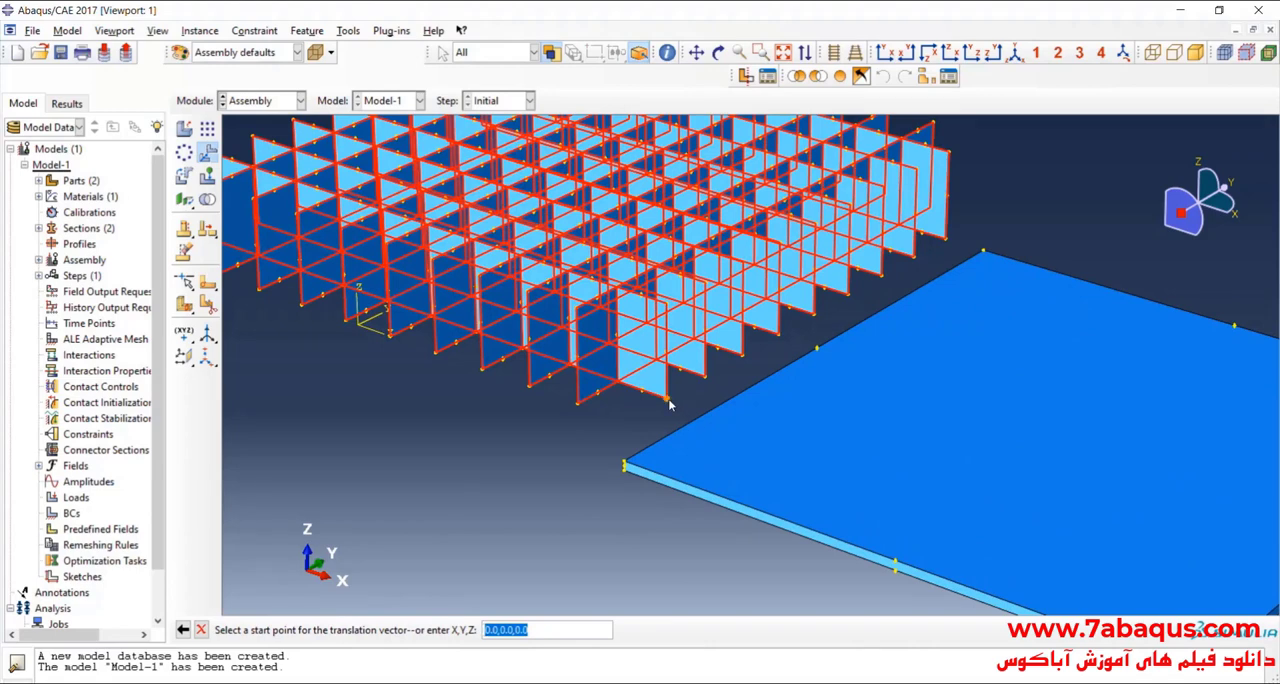
left_click(571, 405)
scroll(571, 405, "down", 3)
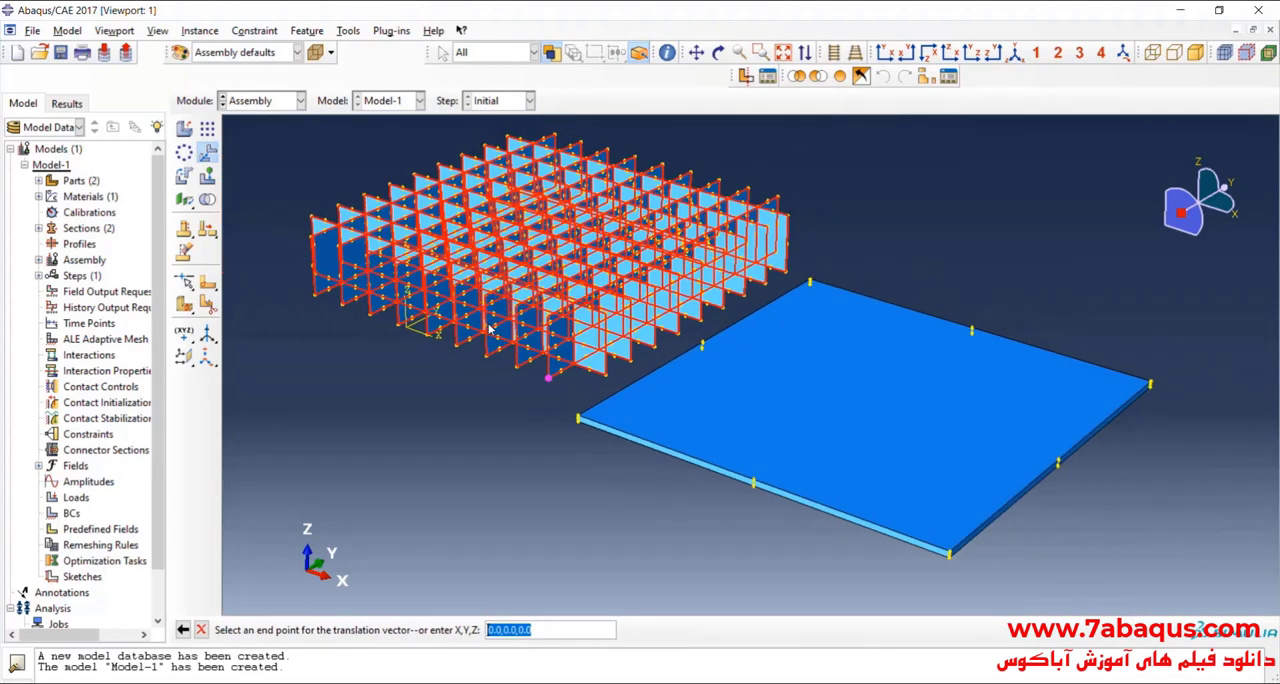
scroll(757, 478, "up", 6)
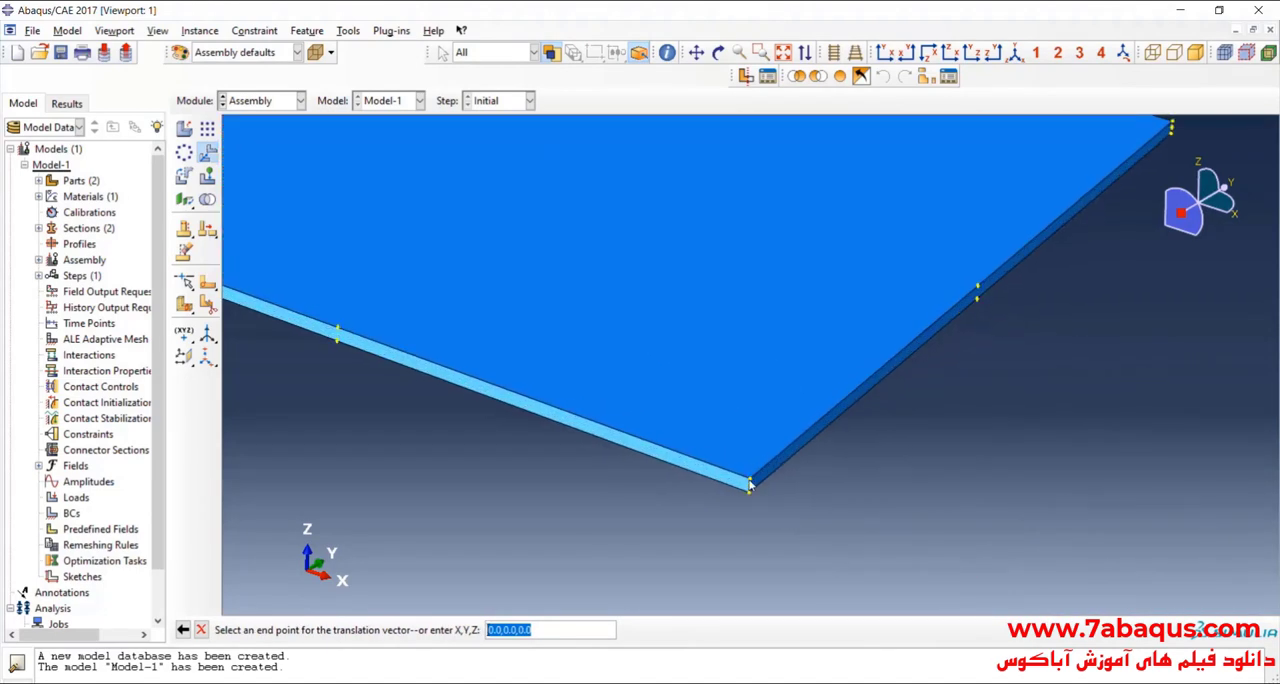
left_click(745, 487)
left_click(321, 630)
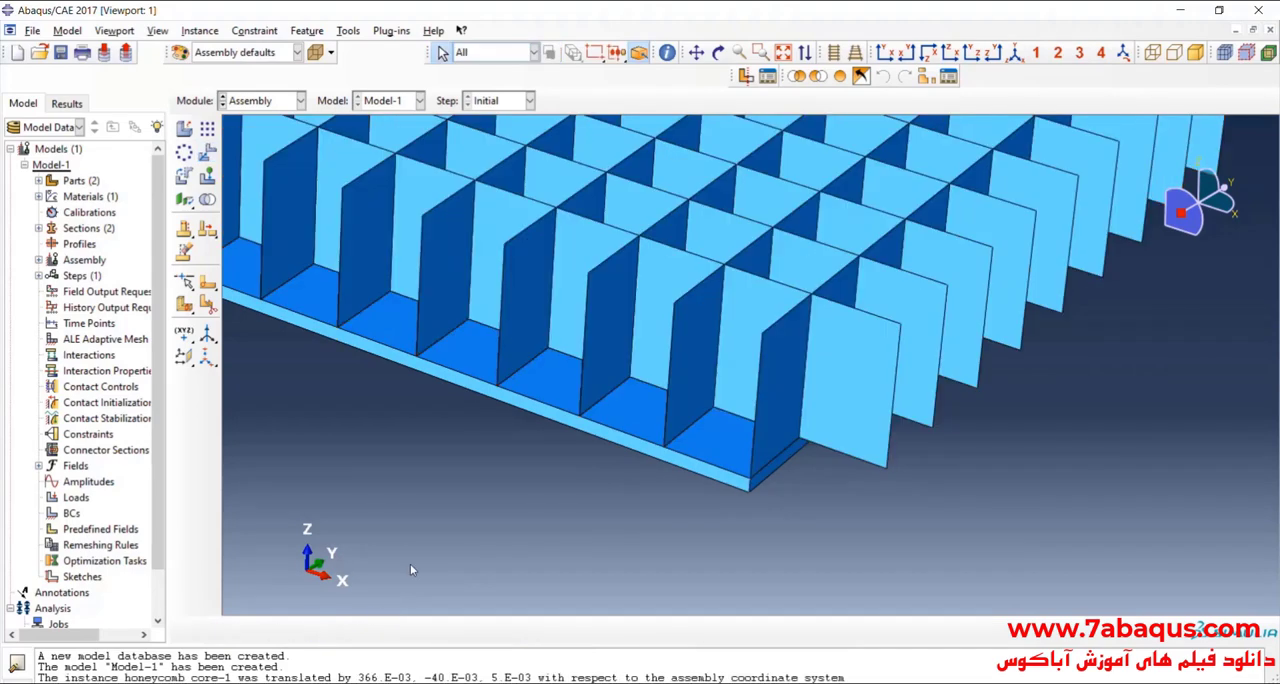
Step: Translate the honeycomb core instance one cell, 30.5e-3, in the negative X direction along the plate's front edge
scroll(654, 426, "down", 3)
scroll(654, 426, "down", 1)
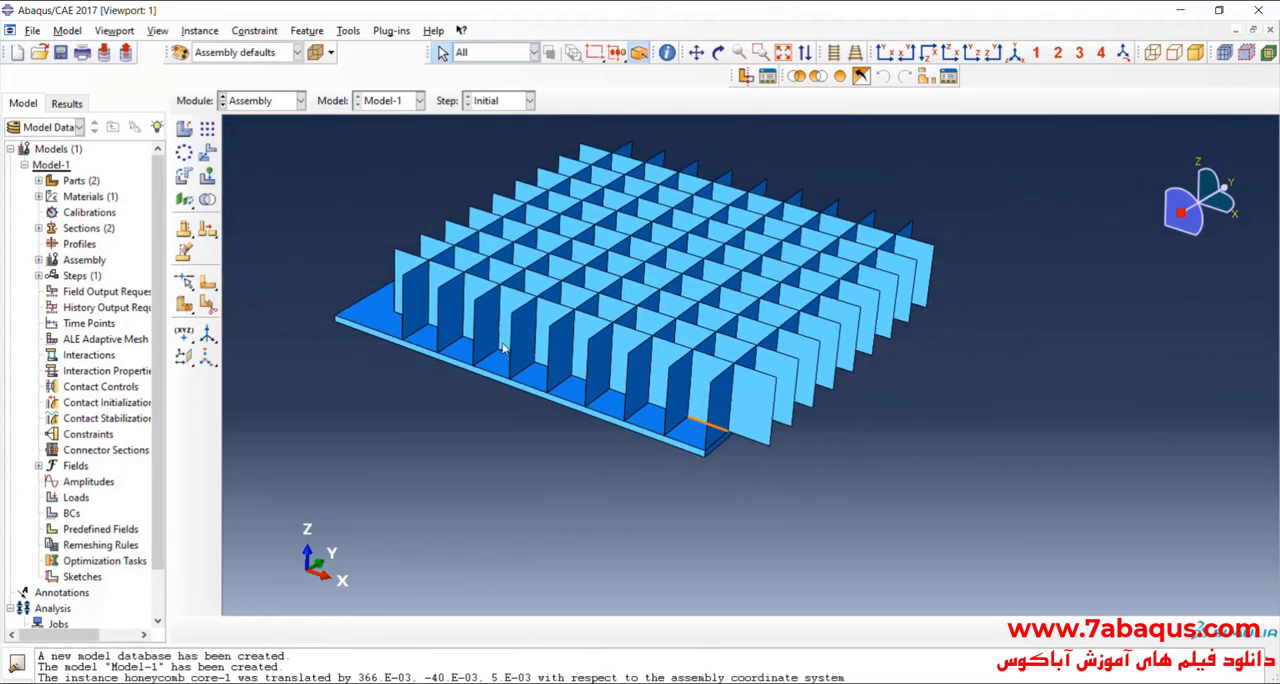
left_click(207, 152)
scroll(743, 403, "up", 2)
scroll(622, 437, "up", 2)
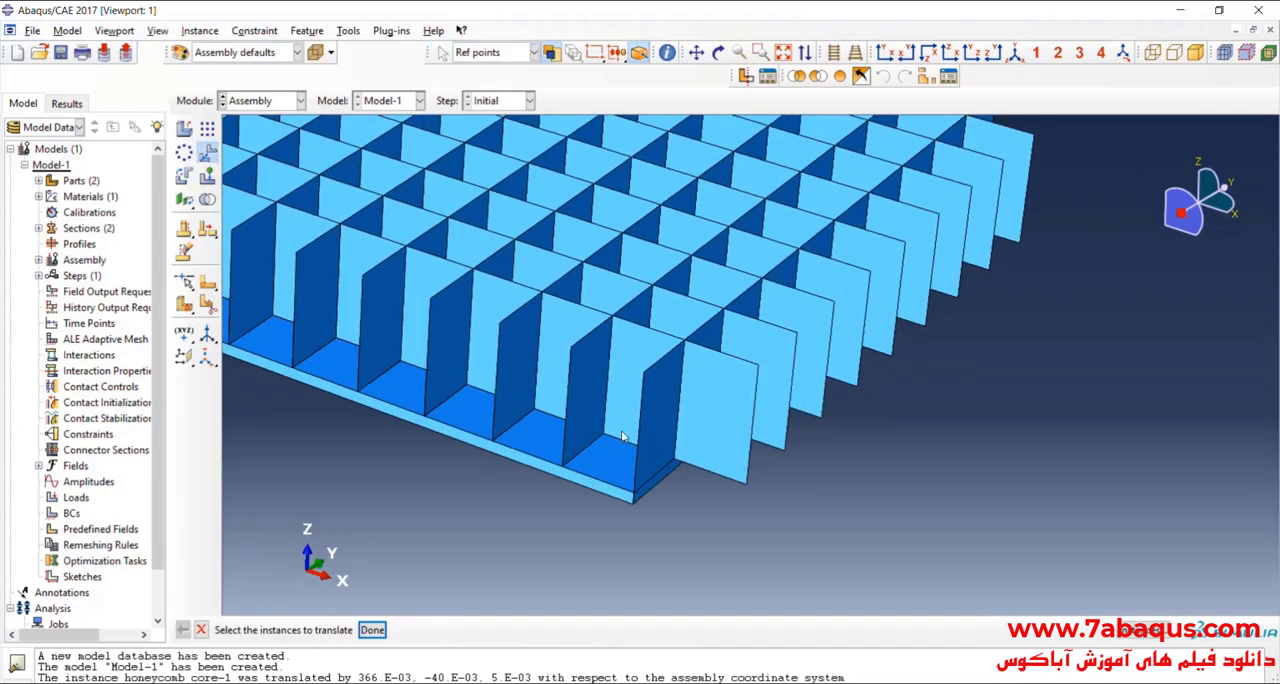
left_click(684, 382)
left_click(372, 630)
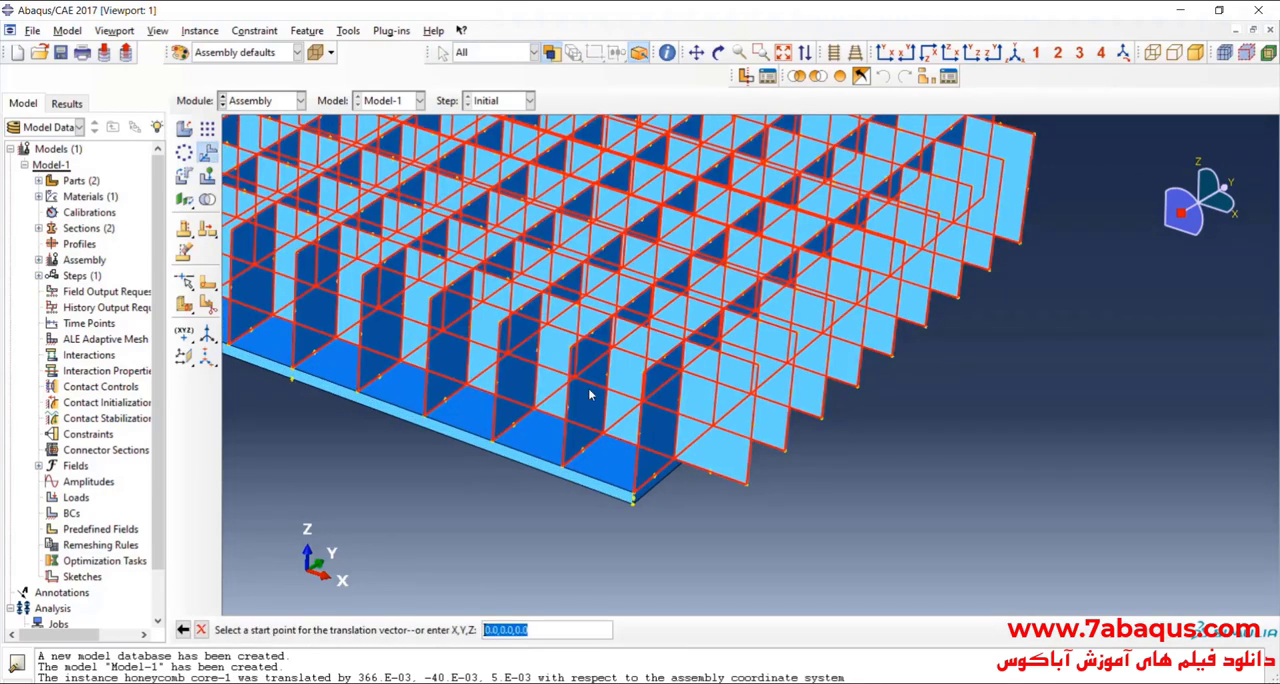
scroll(585, 430, "up", 3)
left_click(520, 484)
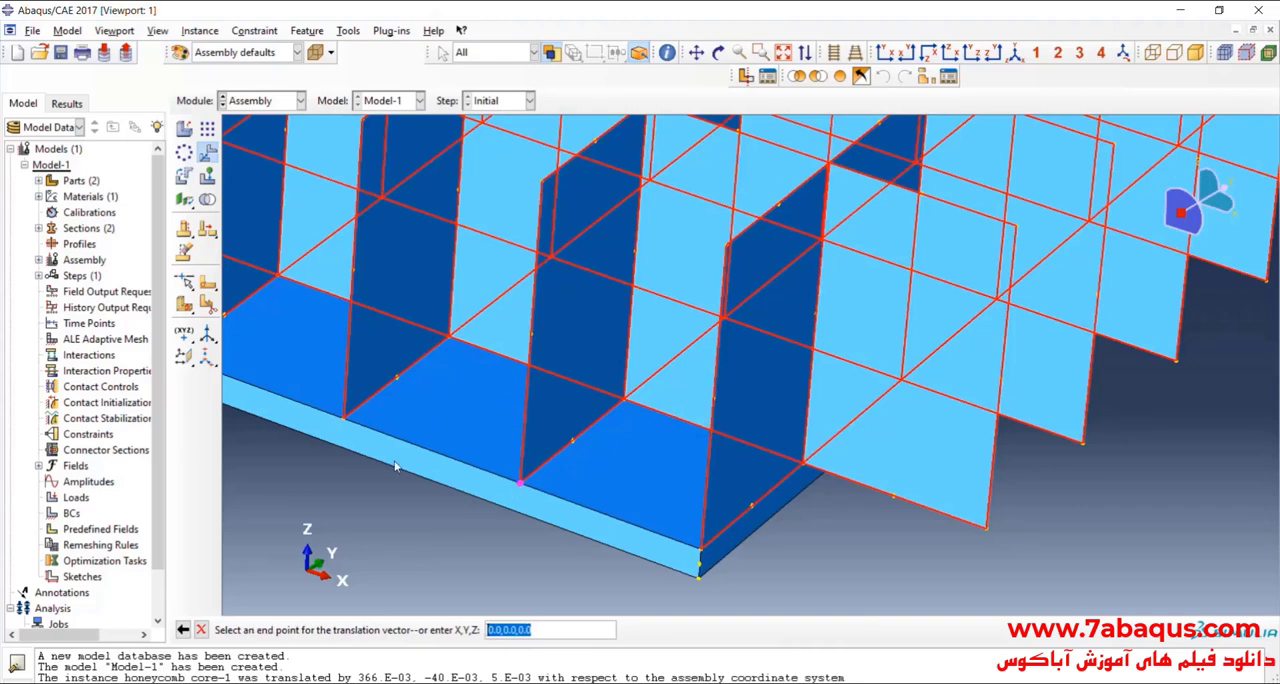
left_click(345, 420)
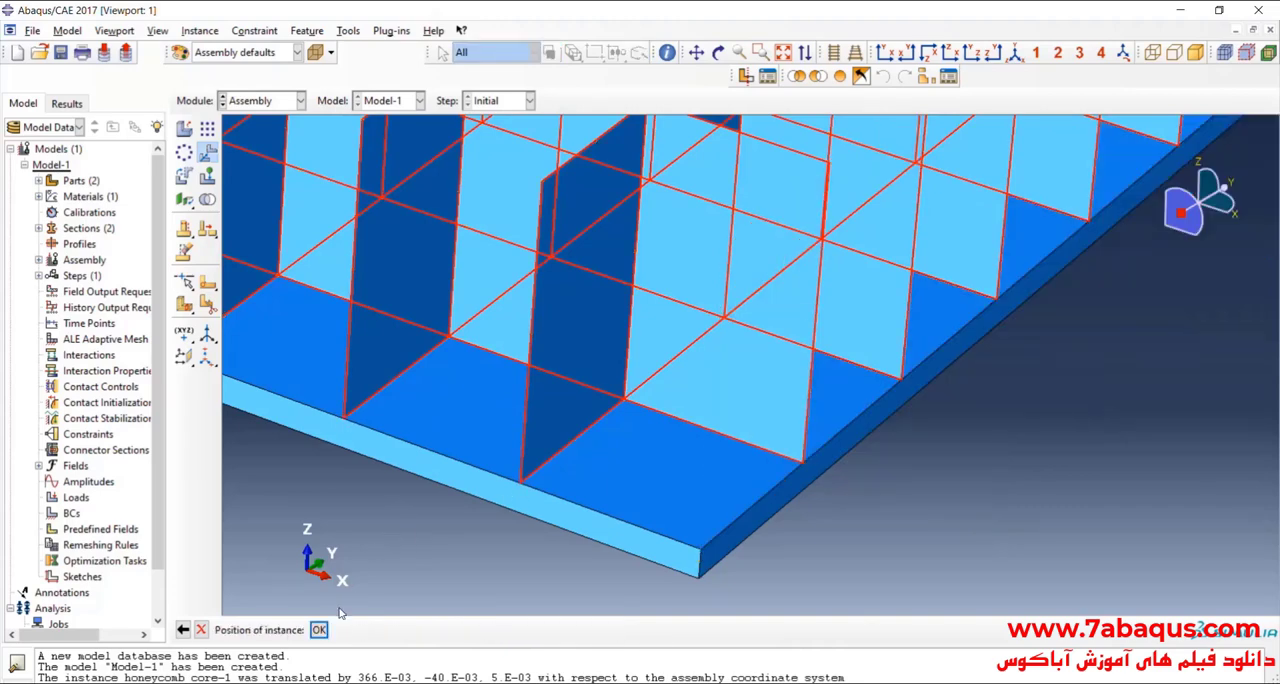
left_click(318, 629)
scroll(676, 509, "down", 6)
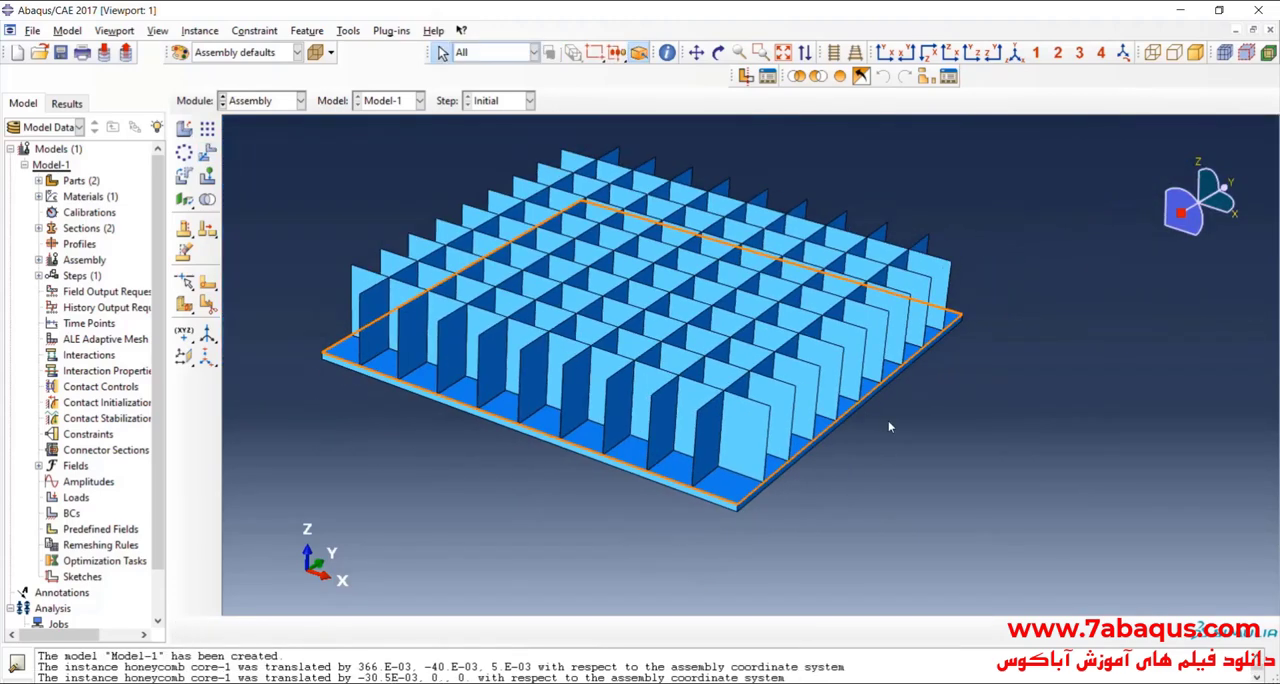
Step: Start a linear pattern of the plate instance and reduce the number in direction 2 to 1
left_click(718, 52)
left_click_drag(835, 320, 765, 338)
left_click_drag(850, 375, 947, 451)
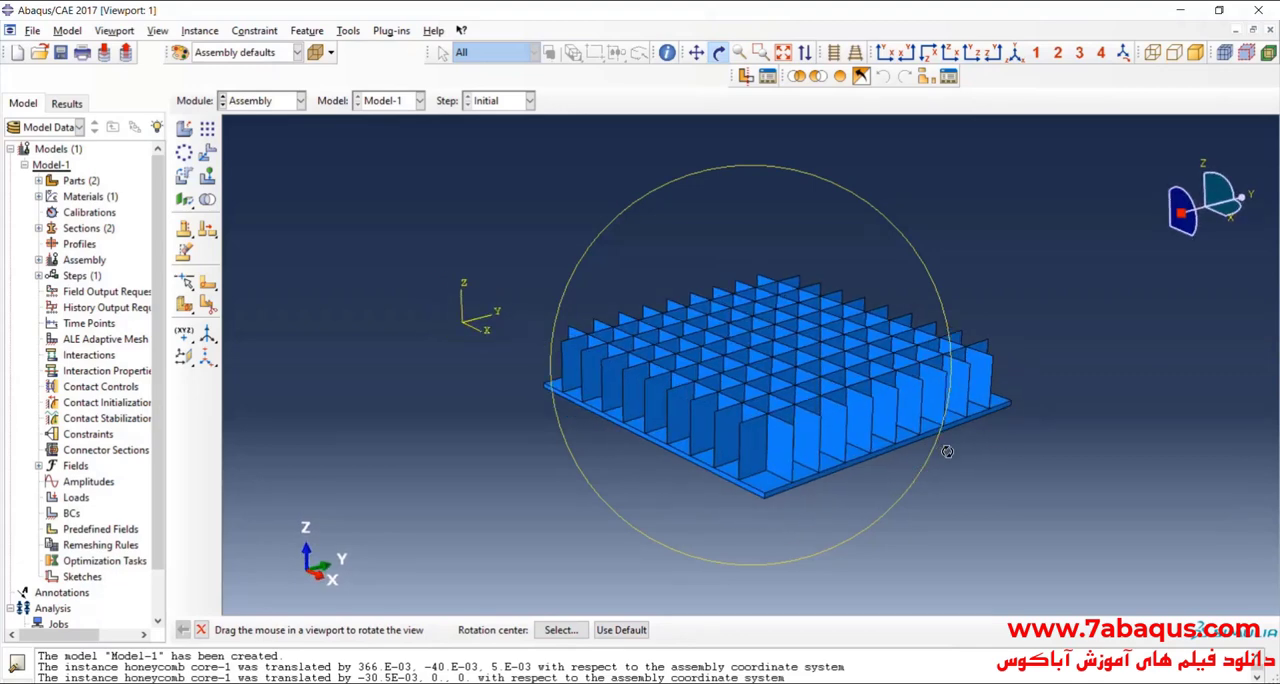
scroll(947, 451, "down", 2)
middle_click(947, 451)
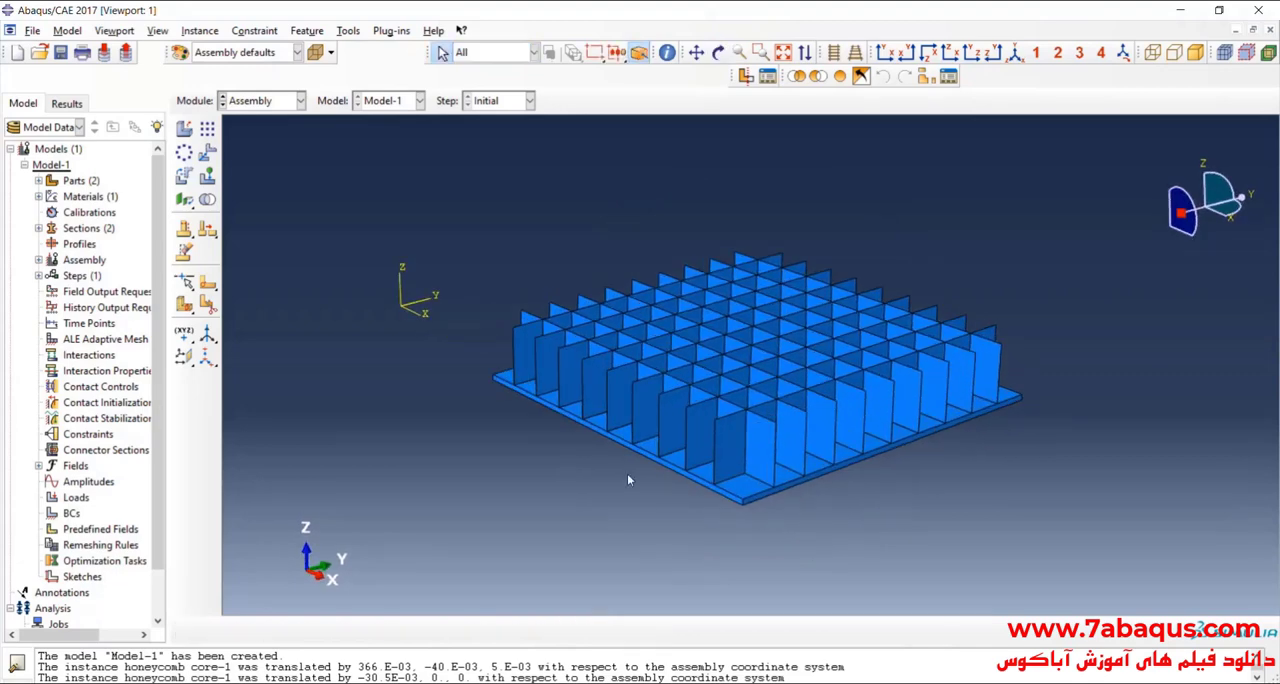
left_click(207, 129)
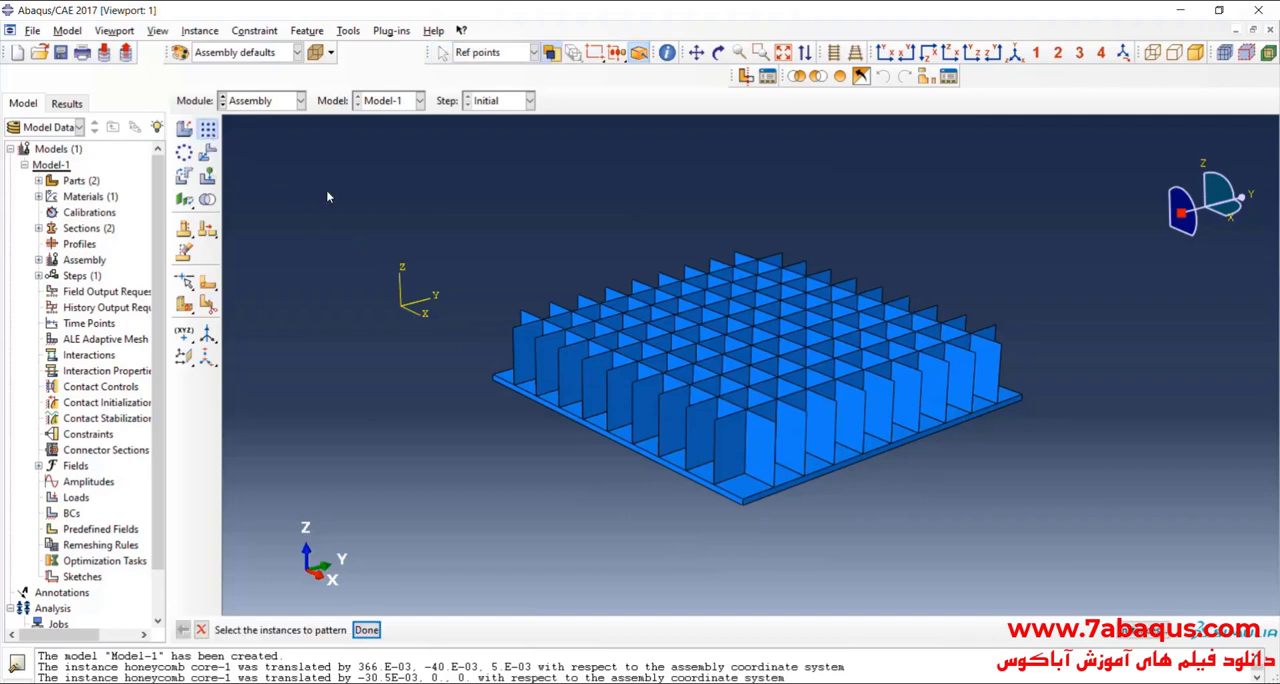
left_click(742, 497)
left_click(367, 631)
scroll(482, 370, "down", 2)
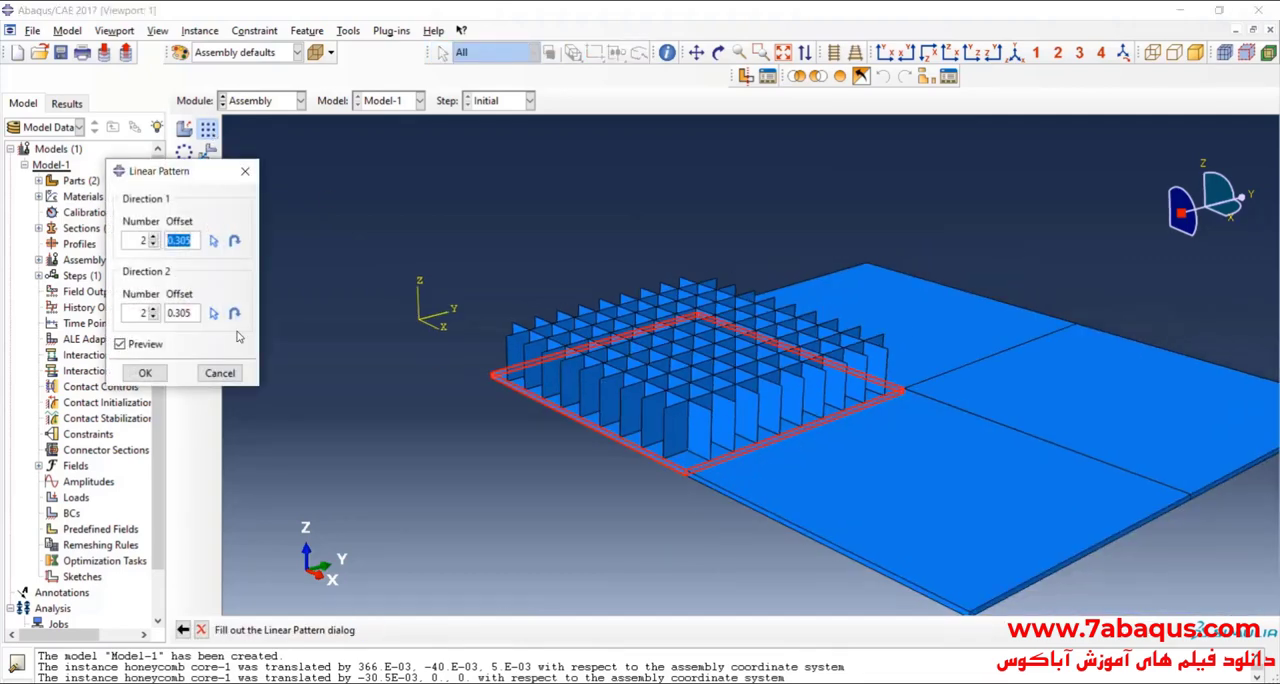
left_click(153, 316)
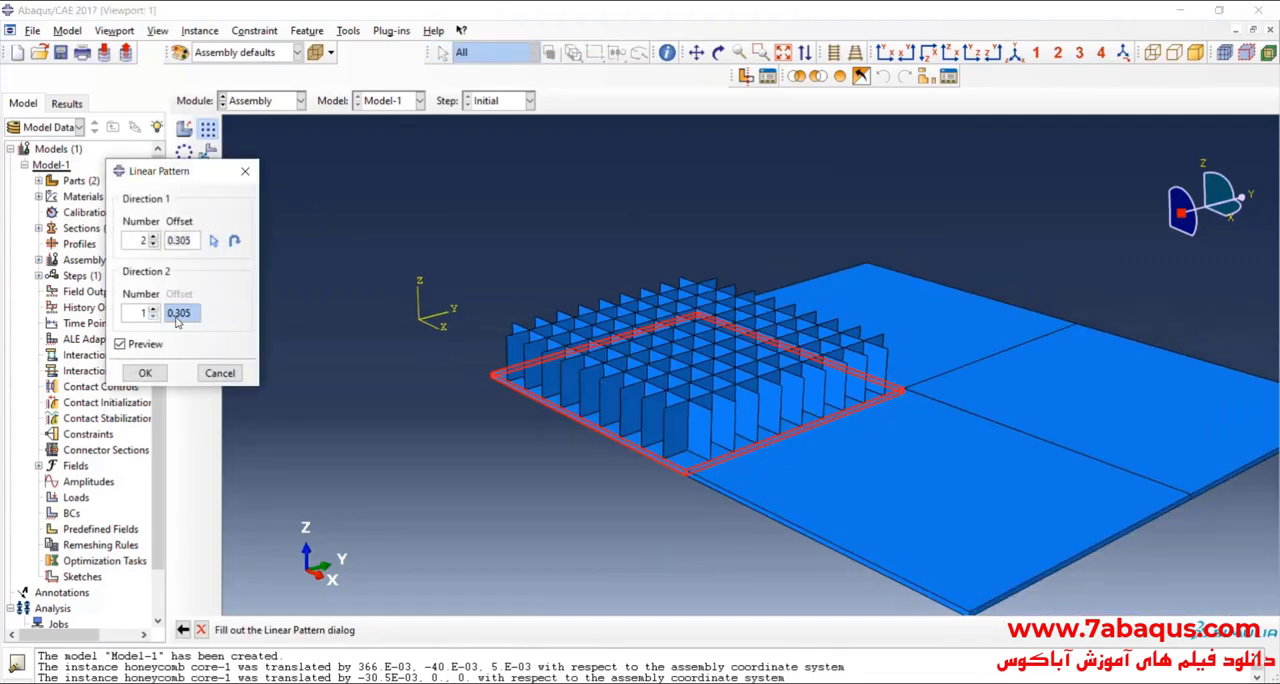
Step: Align pattern direction 1 with a vertical core edge and create two plates at an offset of 56e-3
left_click(212, 243)
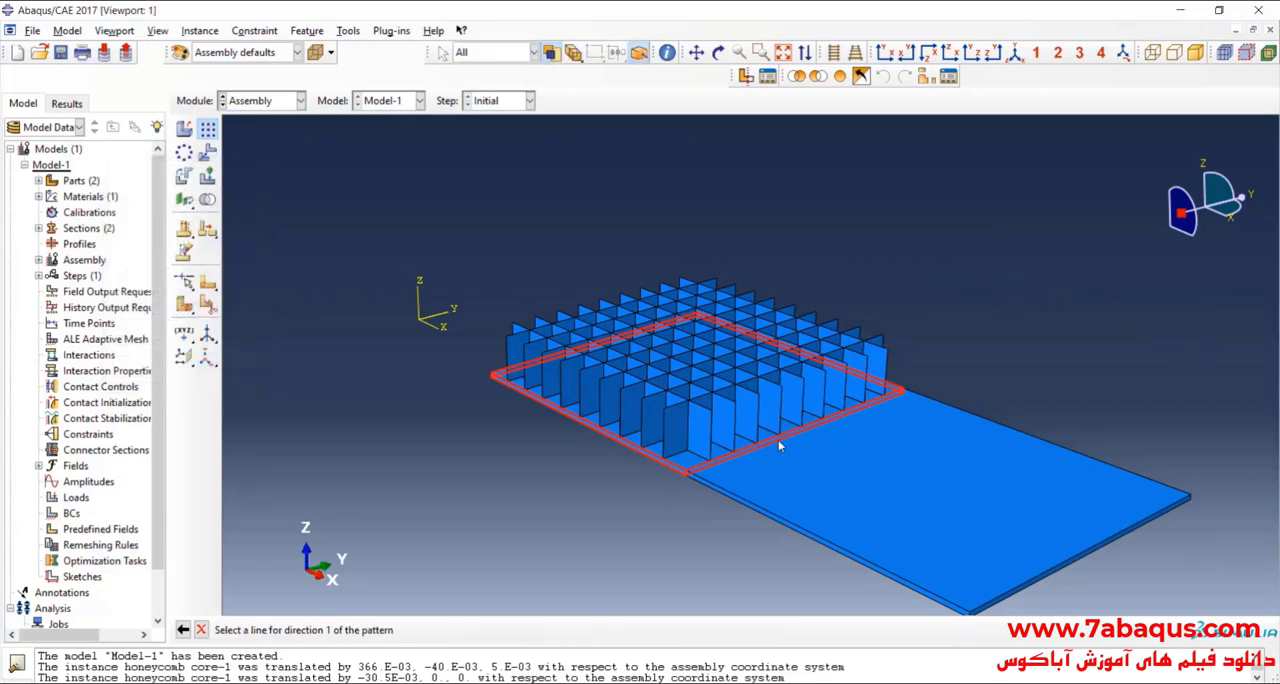
scroll(640, 414, "up", 3)
left_click(694, 432)
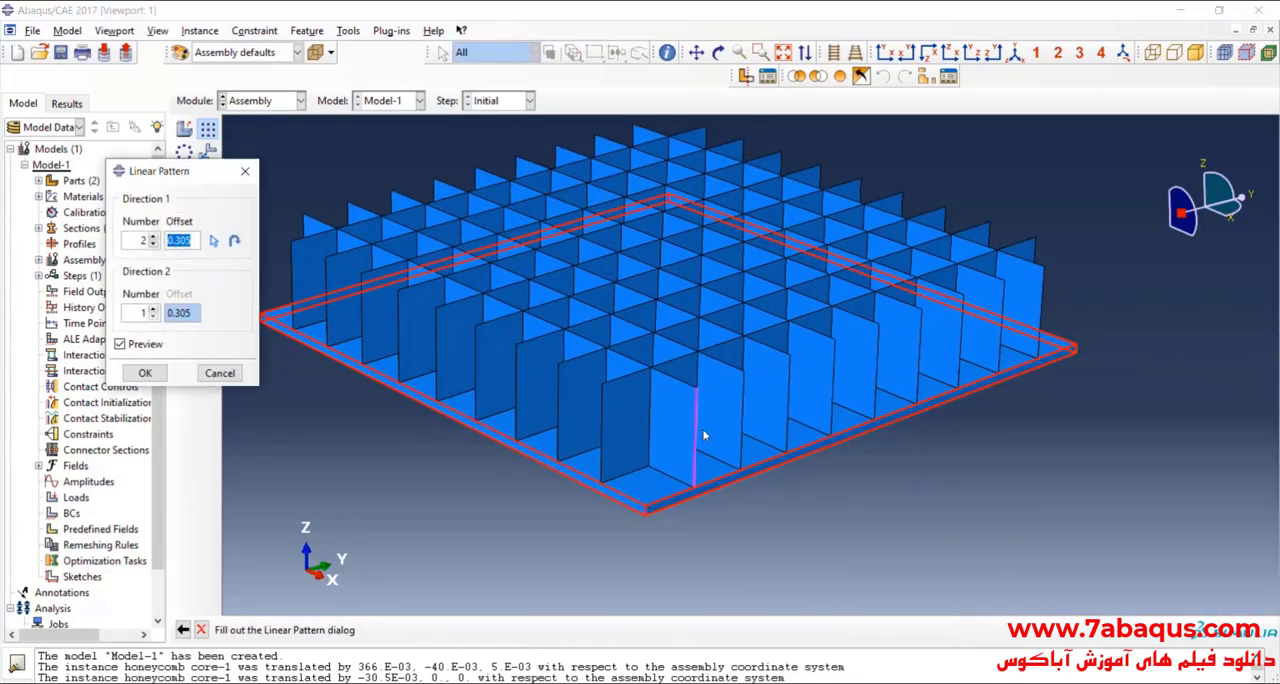
scroll(705, 437, "down", 3)
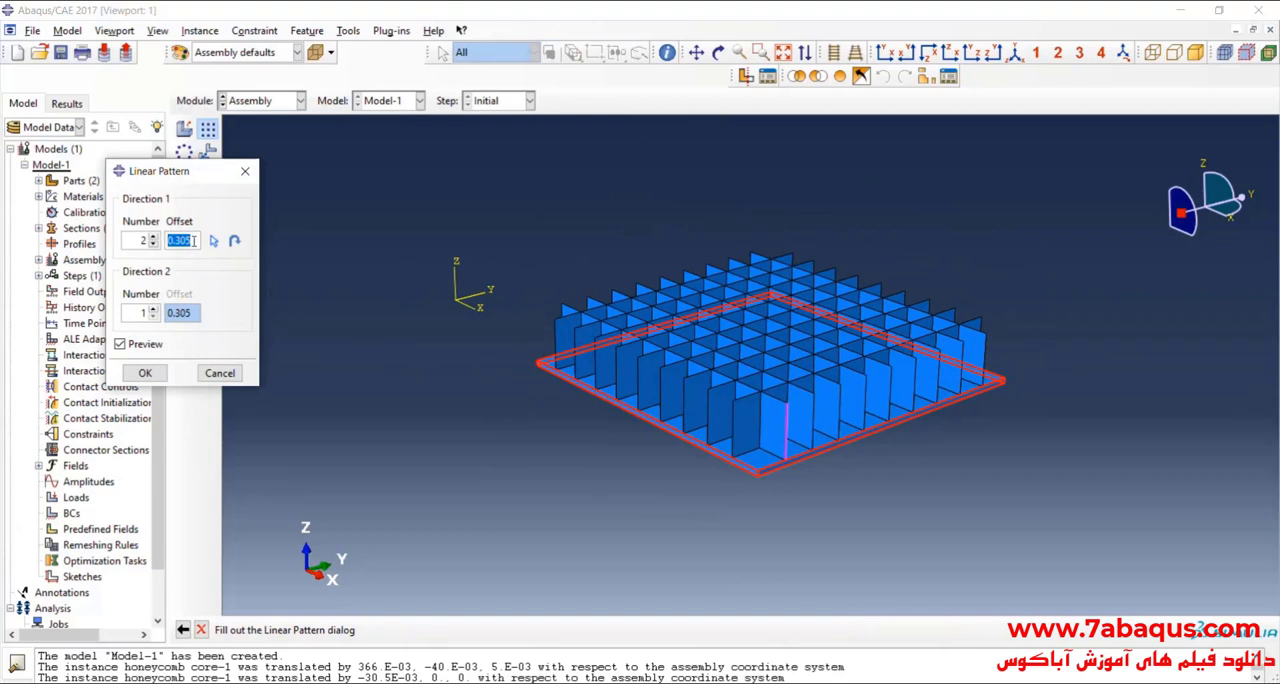
type("5")
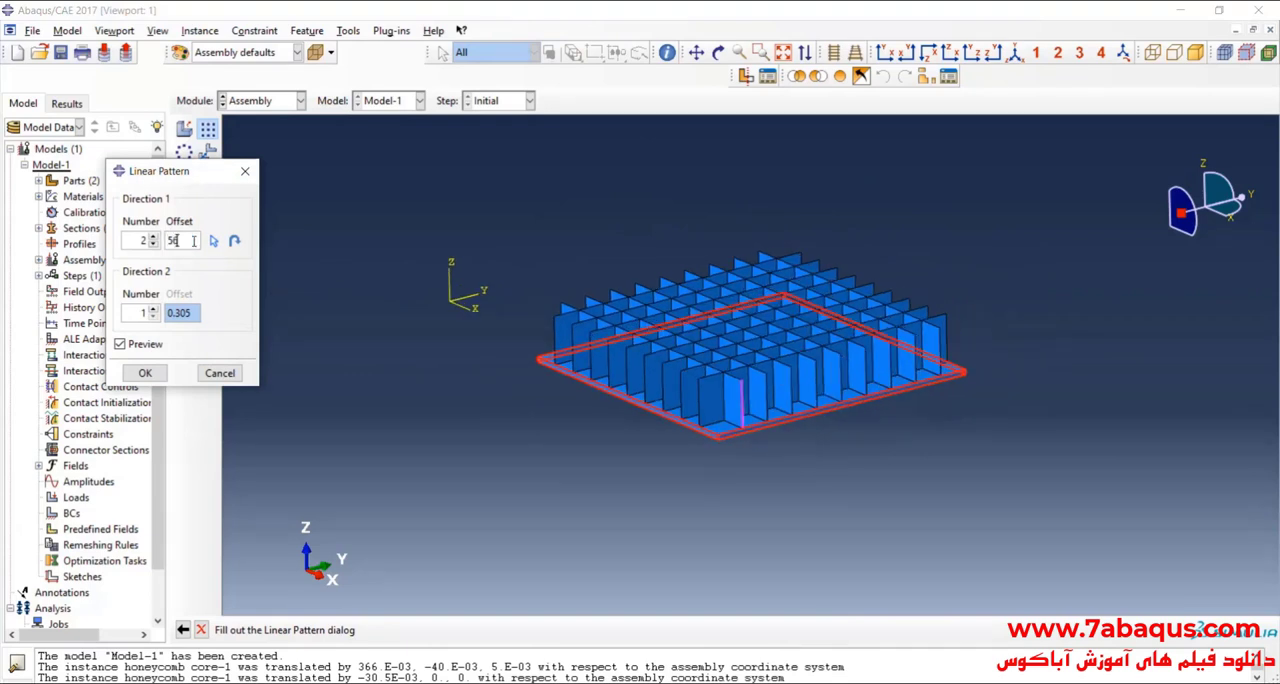
type("6e-3")
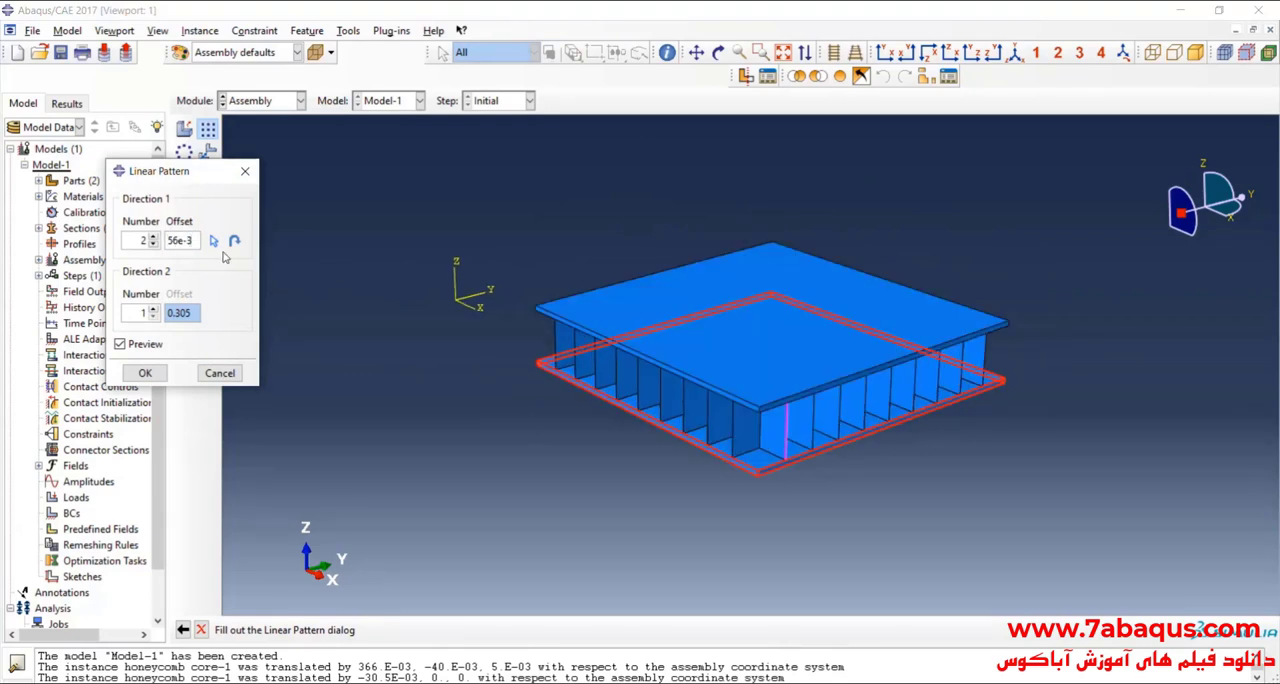
left_click(144, 374)
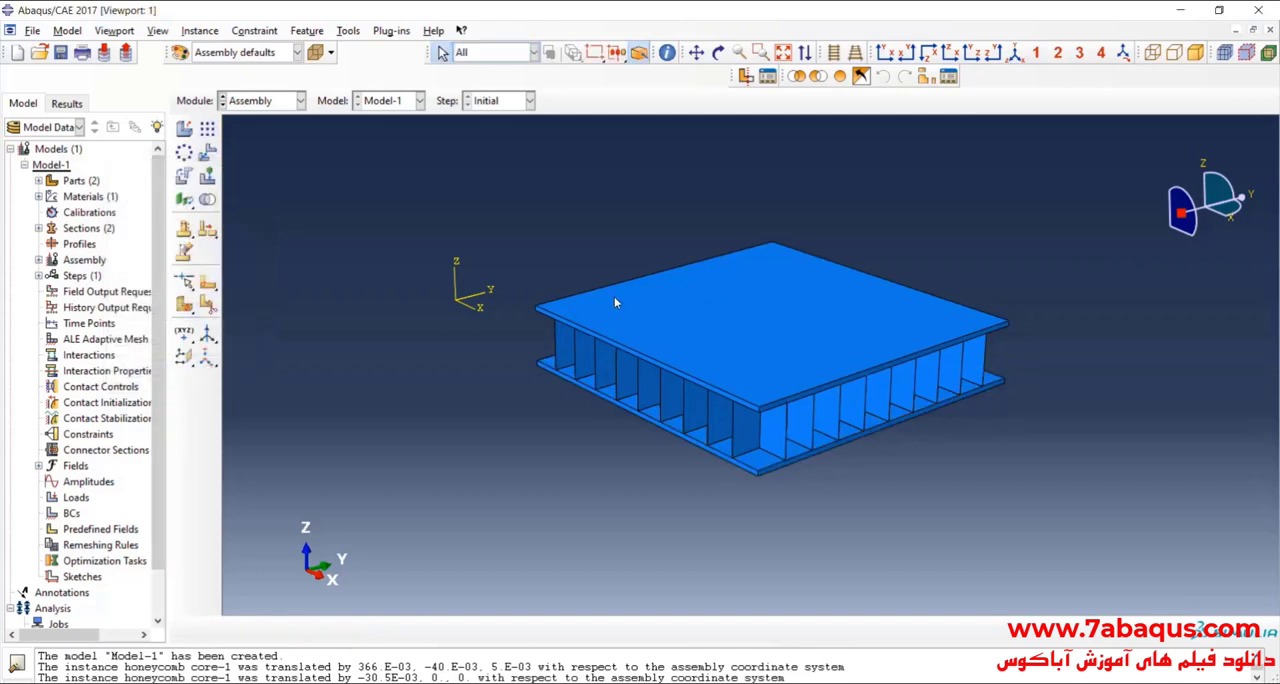
Step: Examine the sandwich assembly from below and around its front corner, checking the core's contact with both plates
left_click(718, 60)
left_click_drag(767, 282, 778, 218)
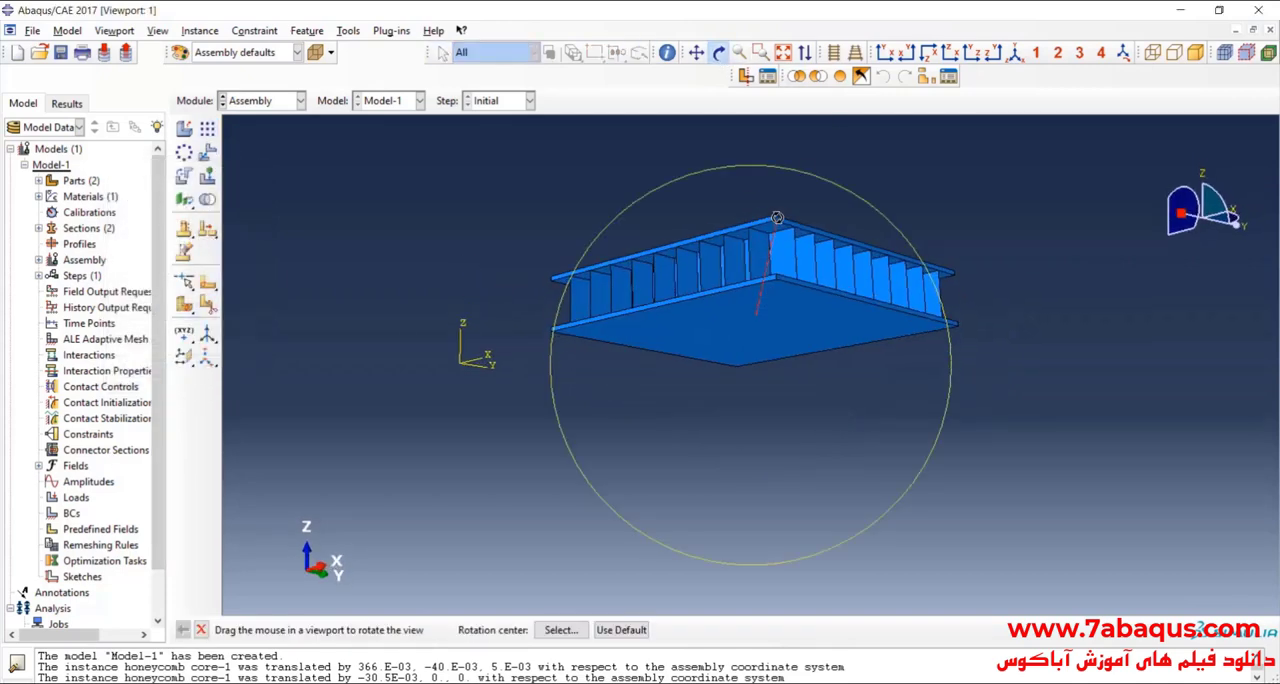
scroll(586, 266, "down", 5)
scroll(602, 247, "down", 8)
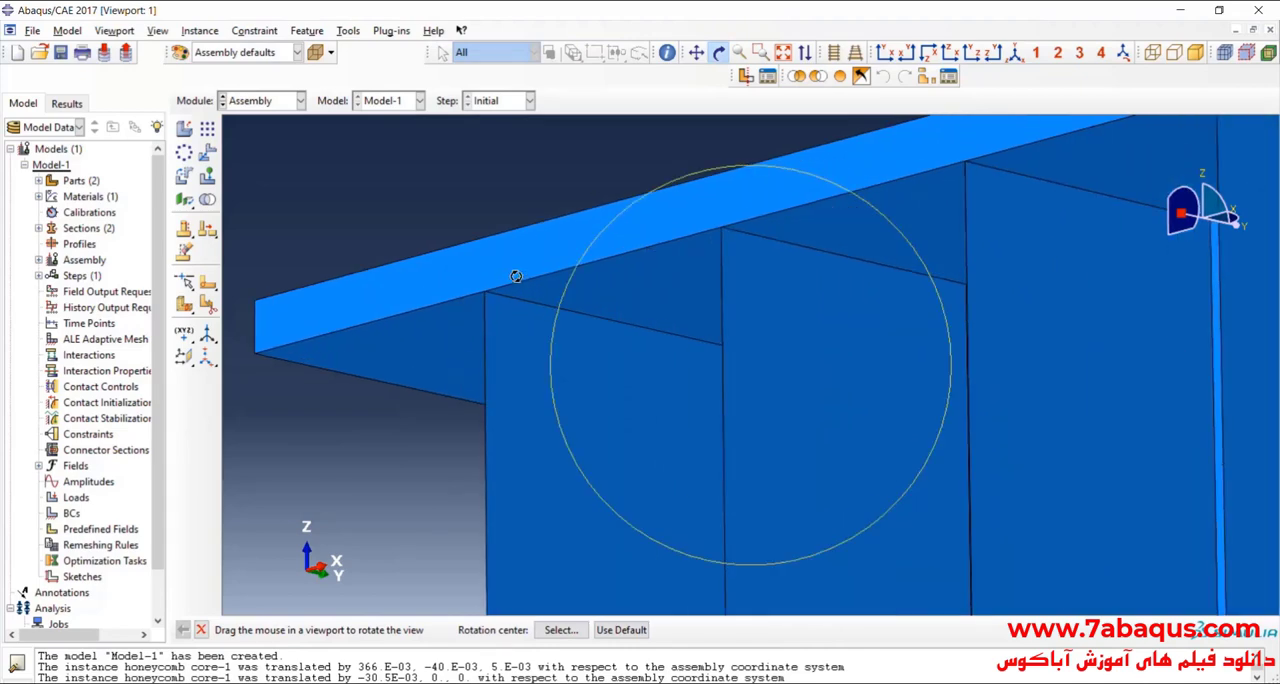
scroll(498, 277, "up", 10)
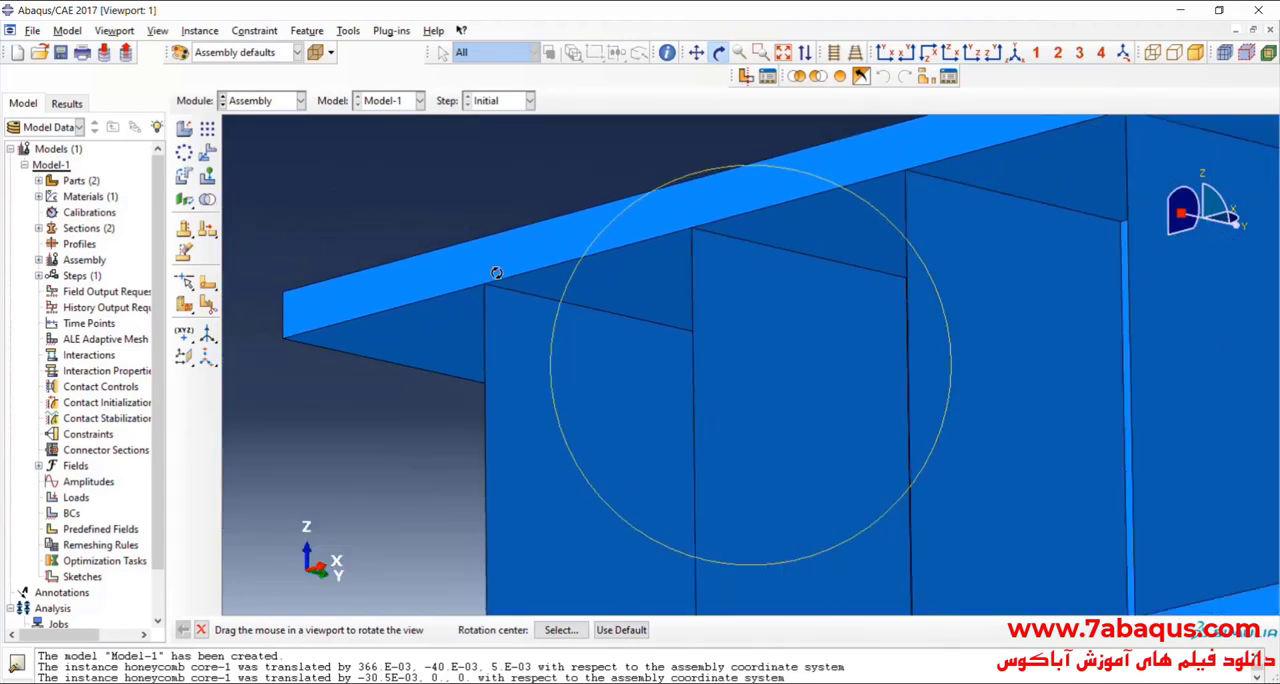
left_click_drag(498, 277, 757, 375)
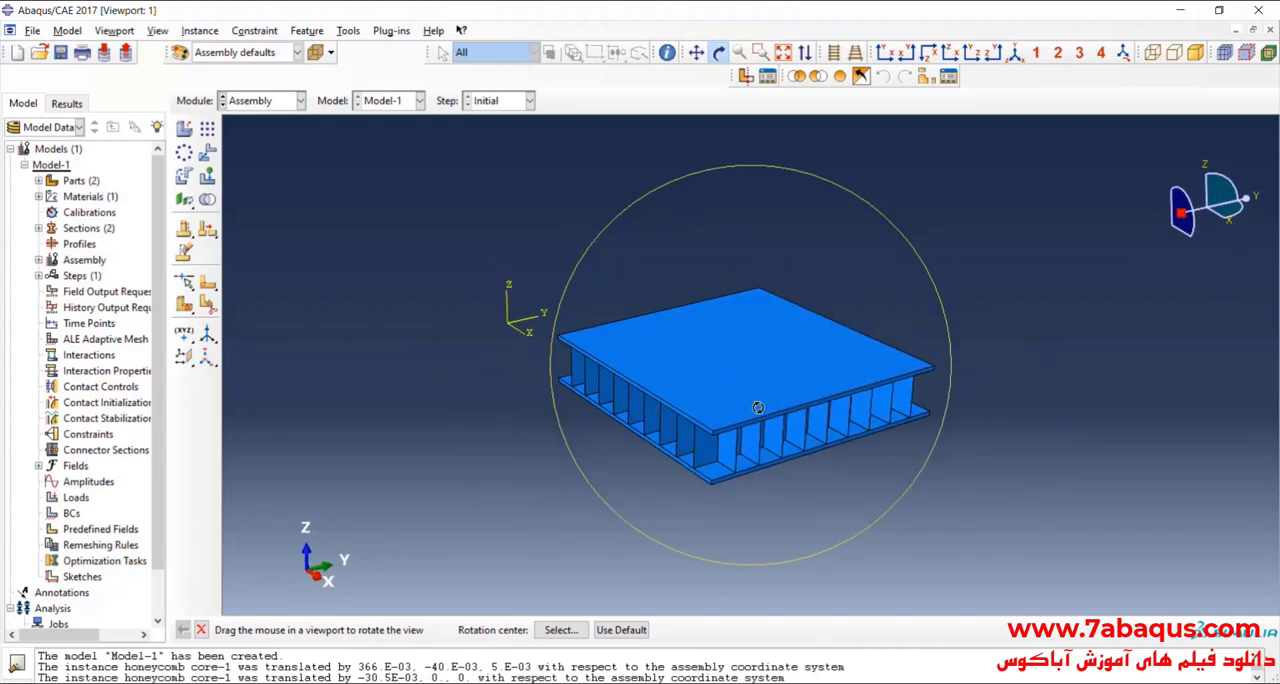
scroll(728, 400, "down", 3)
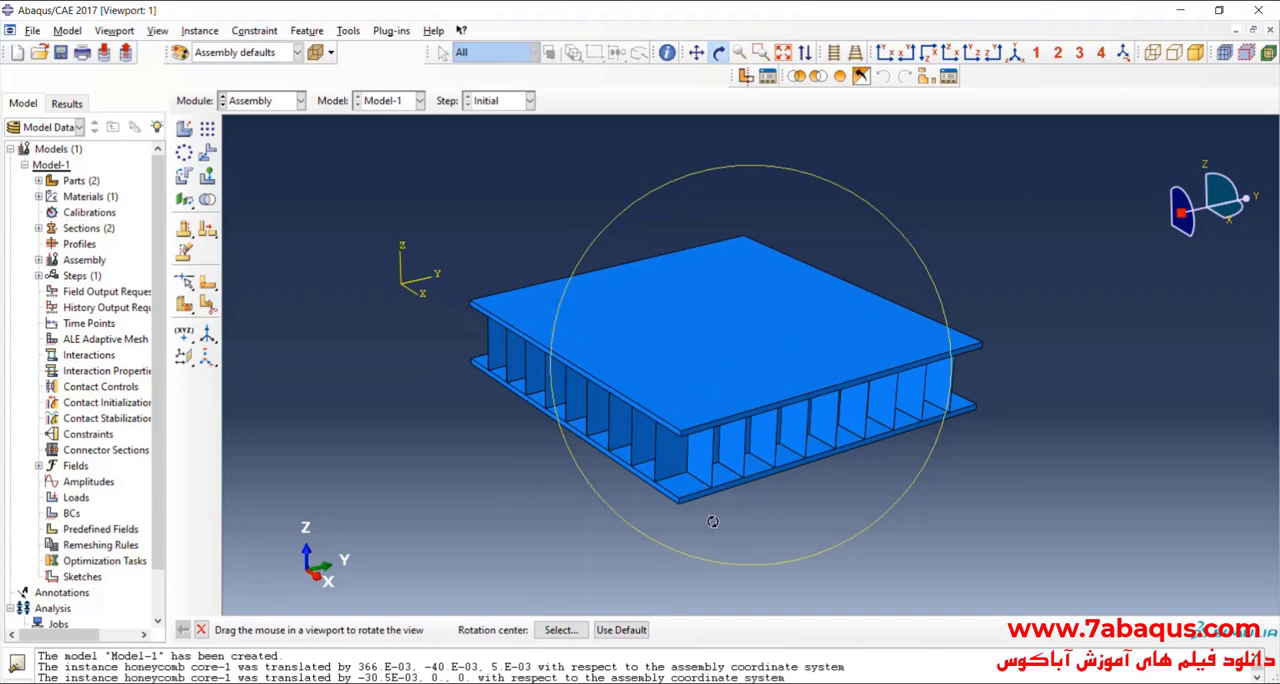
scroll(680, 440, "down", 2)
scroll(764, 462, "down", 1)
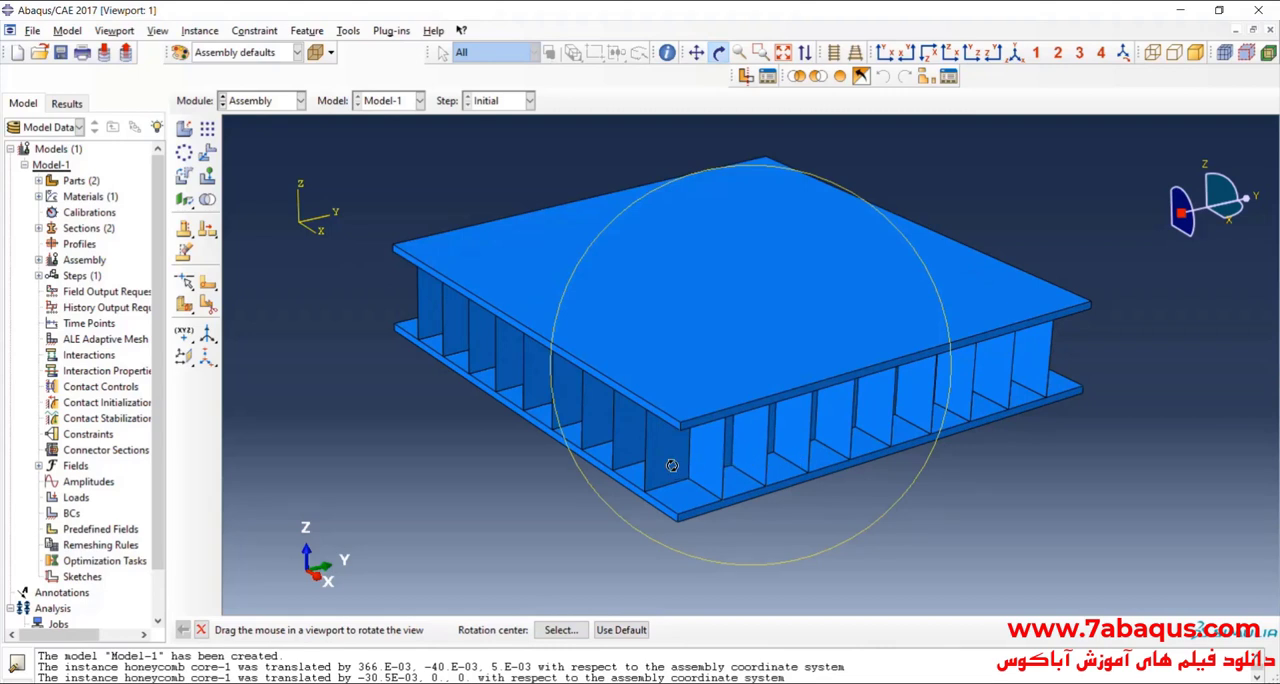
scroll(670, 465, "up", 1)
left_click_drag(718, 389, 810, 343)
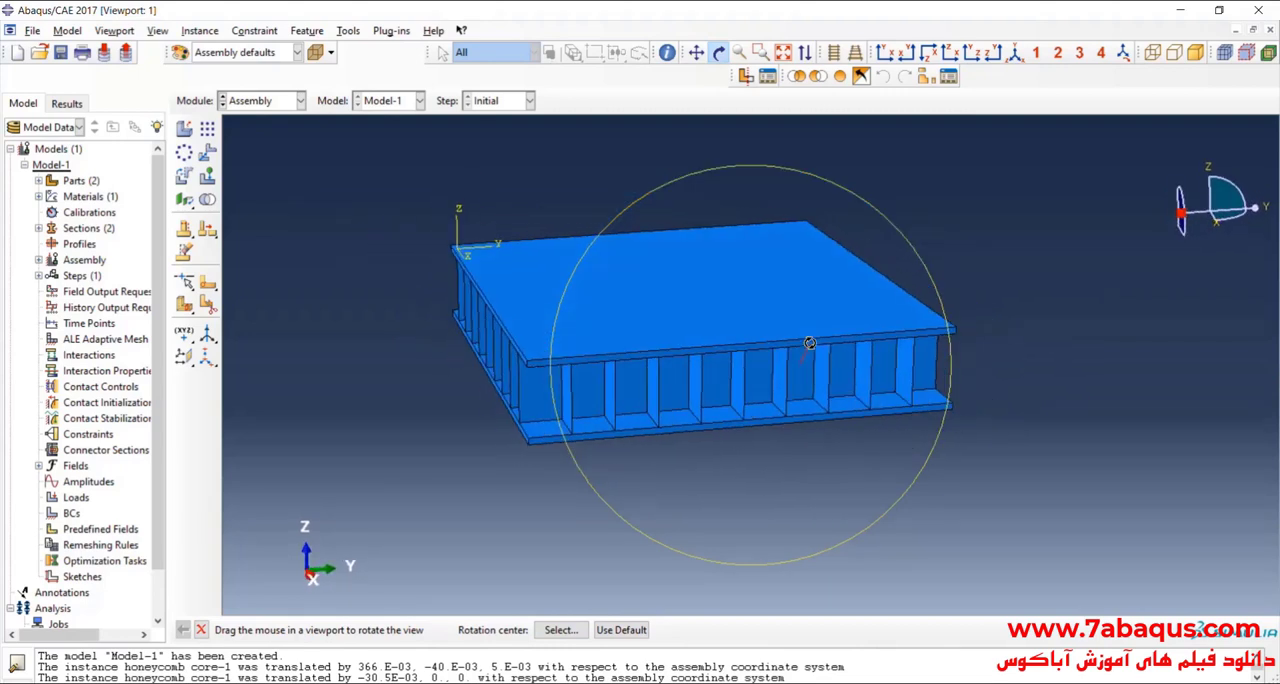
Step: In the Step module, create a Dynamic, Explicit step after Initial with a time period of 1.5e-3
left_click(273, 101)
left_click(241, 166)
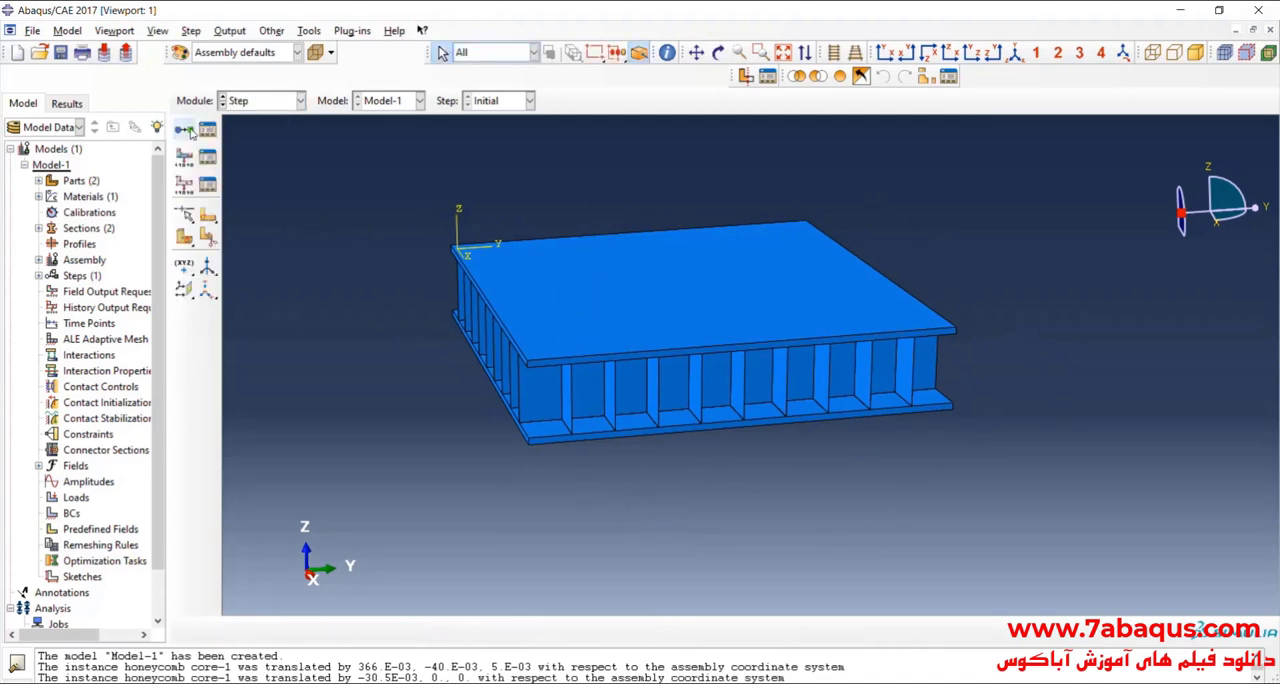
left_click(184, 130)
scroll(634, 427, "up", 3)
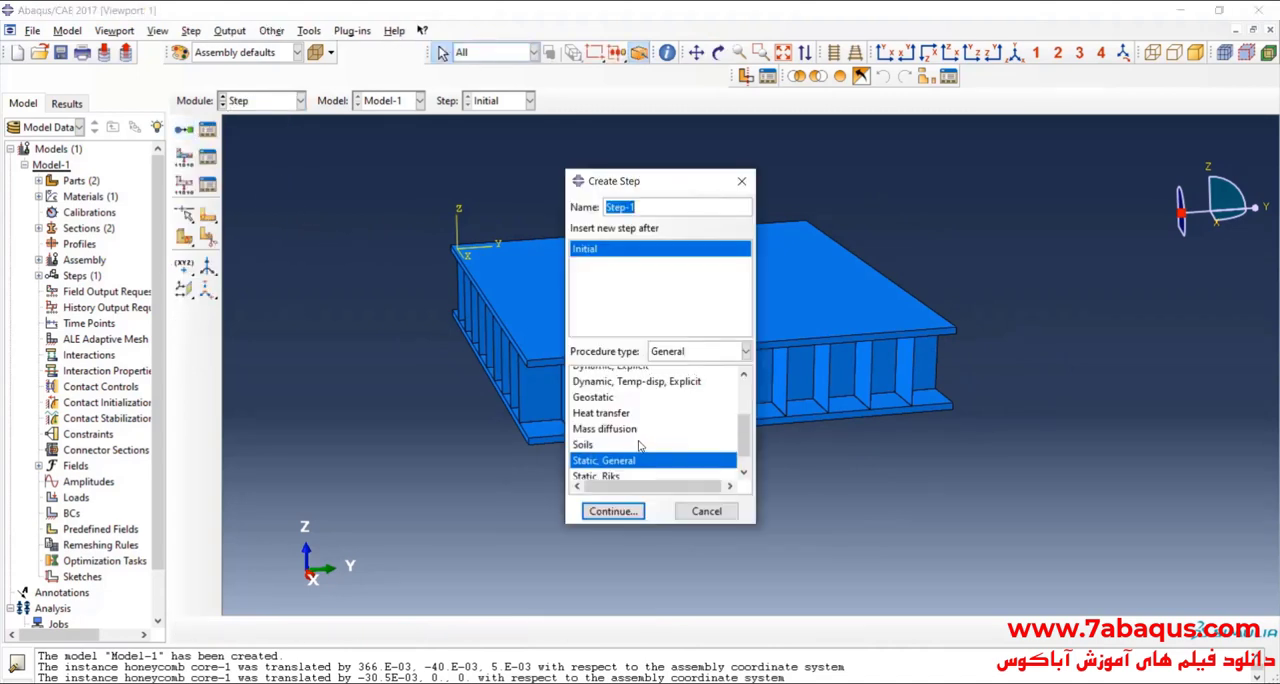
left_click(610, 408)
left_click(616, 511)
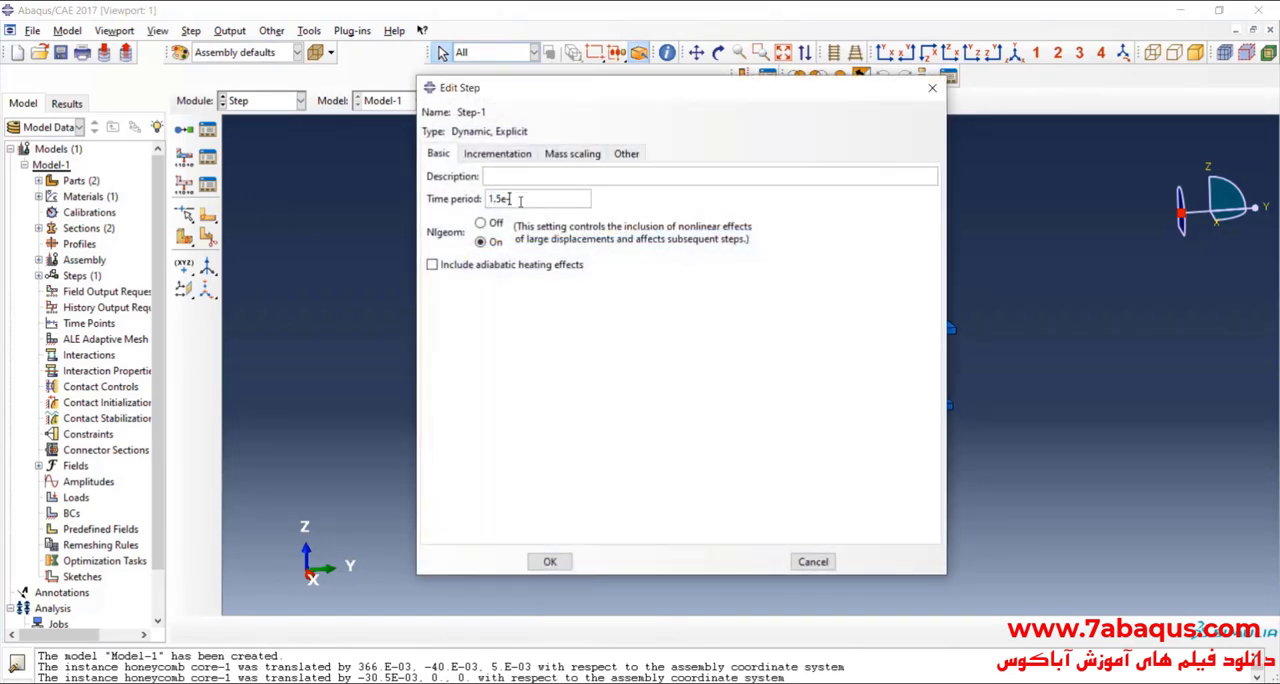
left_click(550, 561)
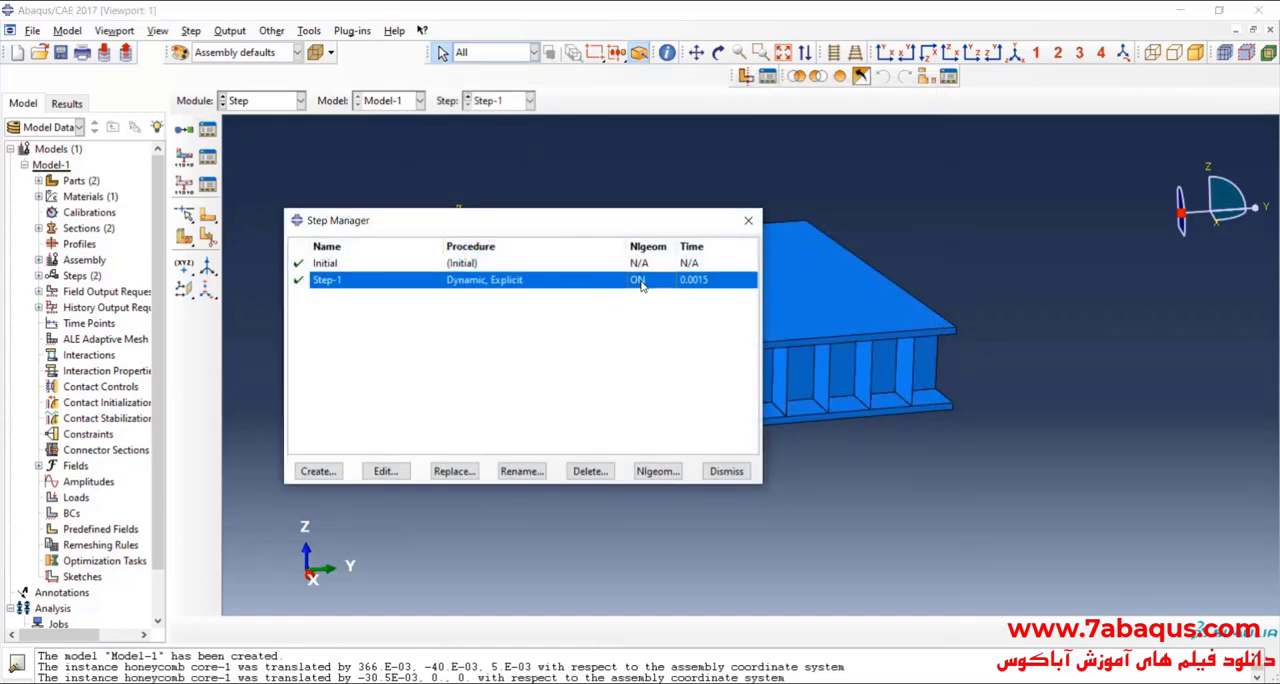
Step: Review the settings of Step-1 from the Step Manager, and close the manager
double_click(642, 285)
left_click(932, 87)
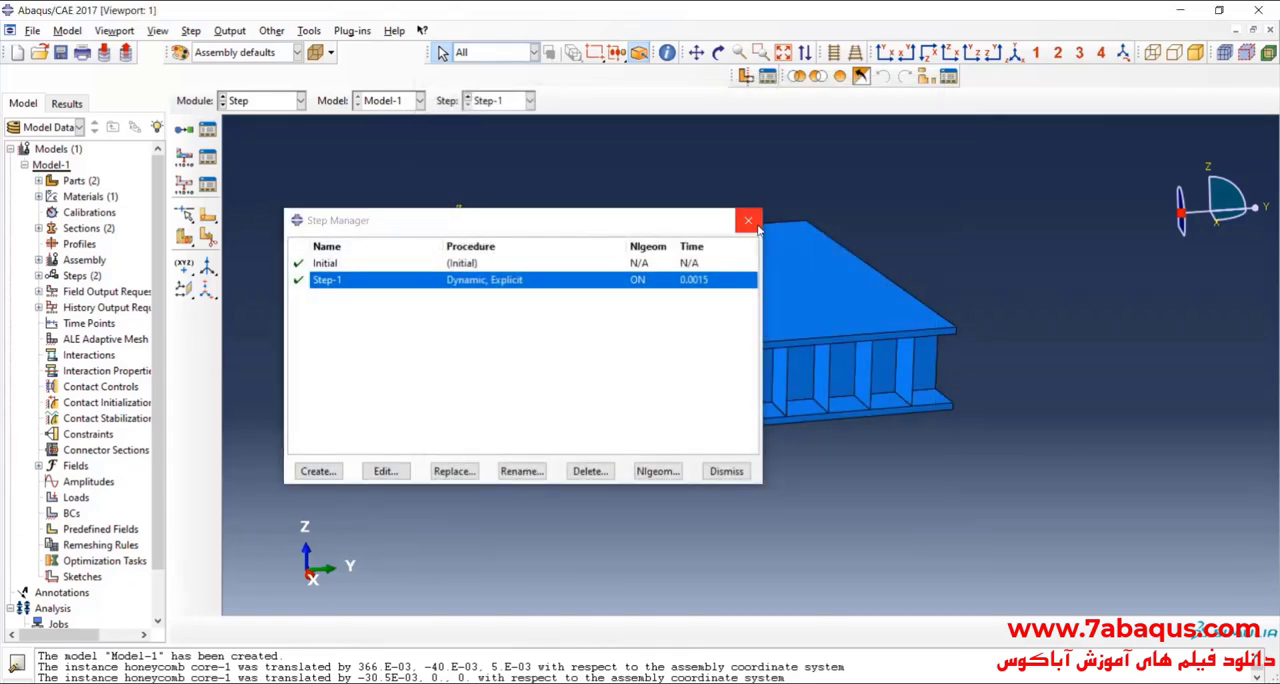
left_click(751, 219)
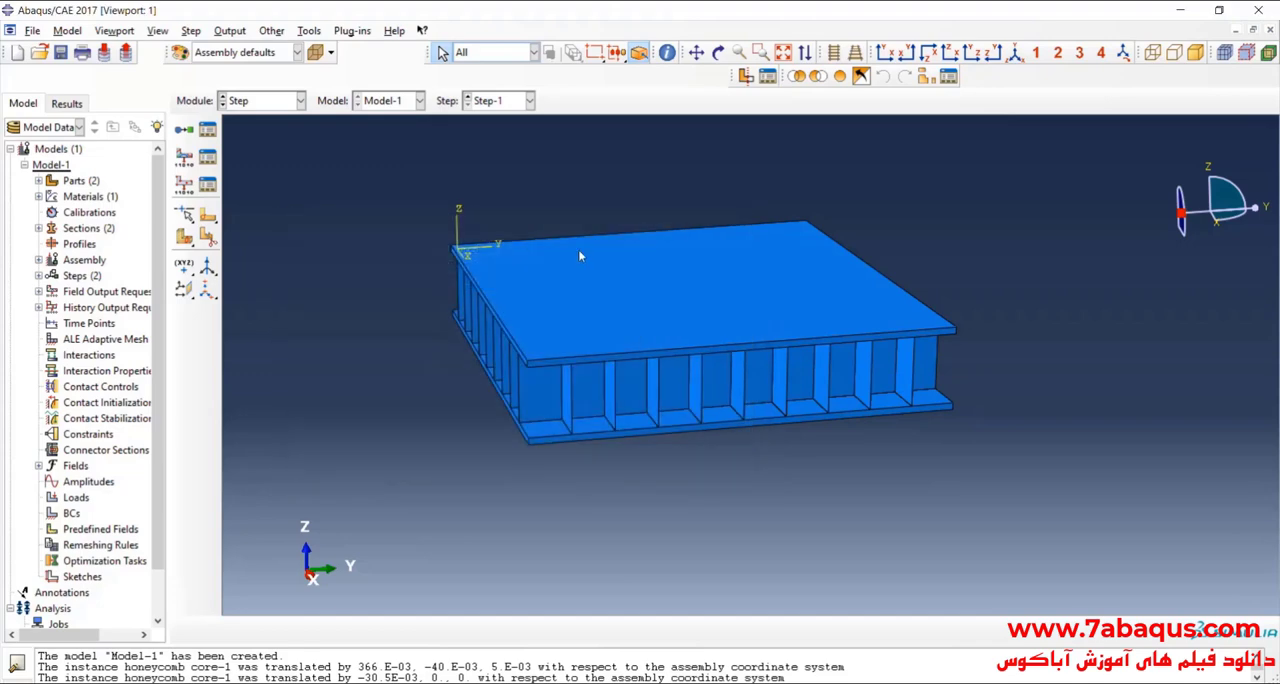
Step: Switch to the Interaction module with the assembly shown from its front corner
left_click(718, 52)
left_click_drag(800, 300, 736, 348)
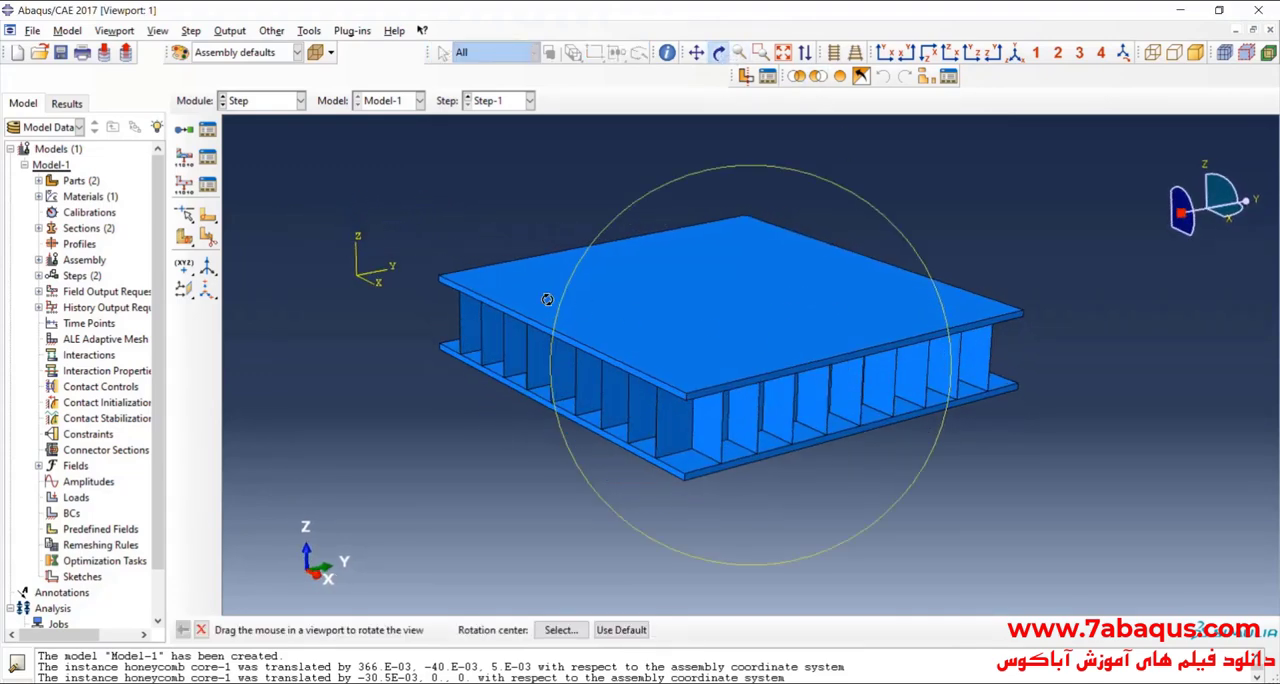
left_click(255, 101)
left_click(254, 182)
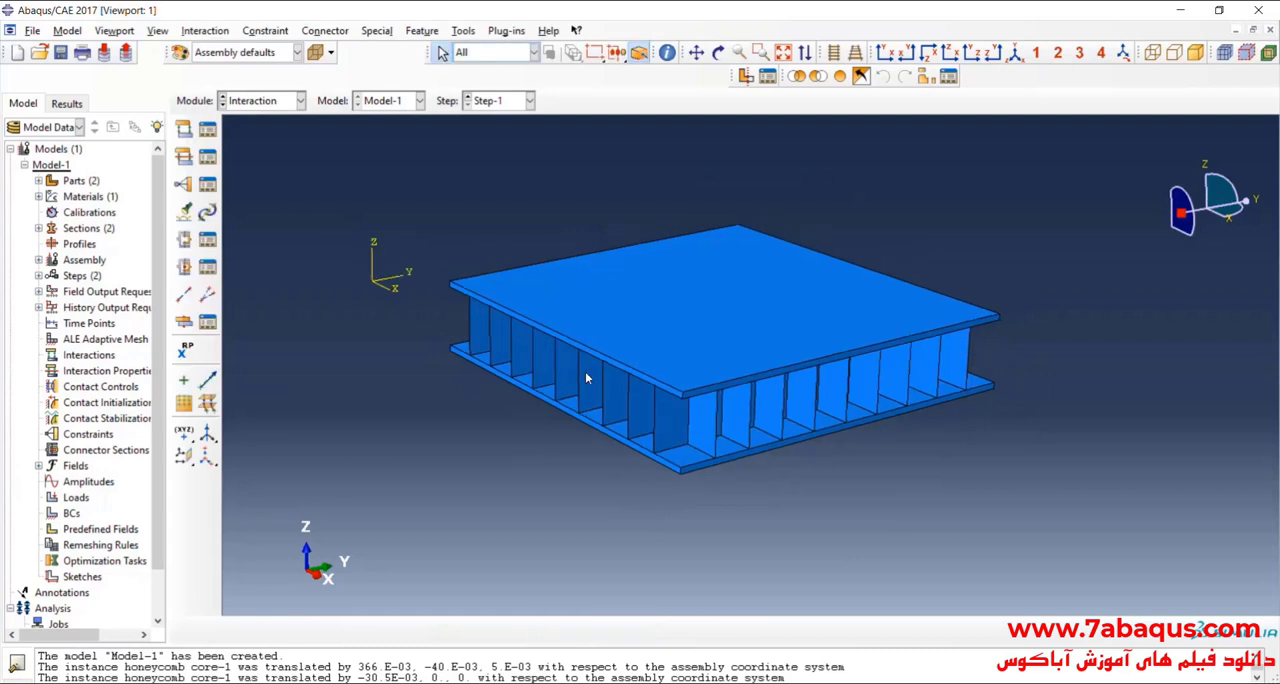
scroll(815, 432, "up", 1)
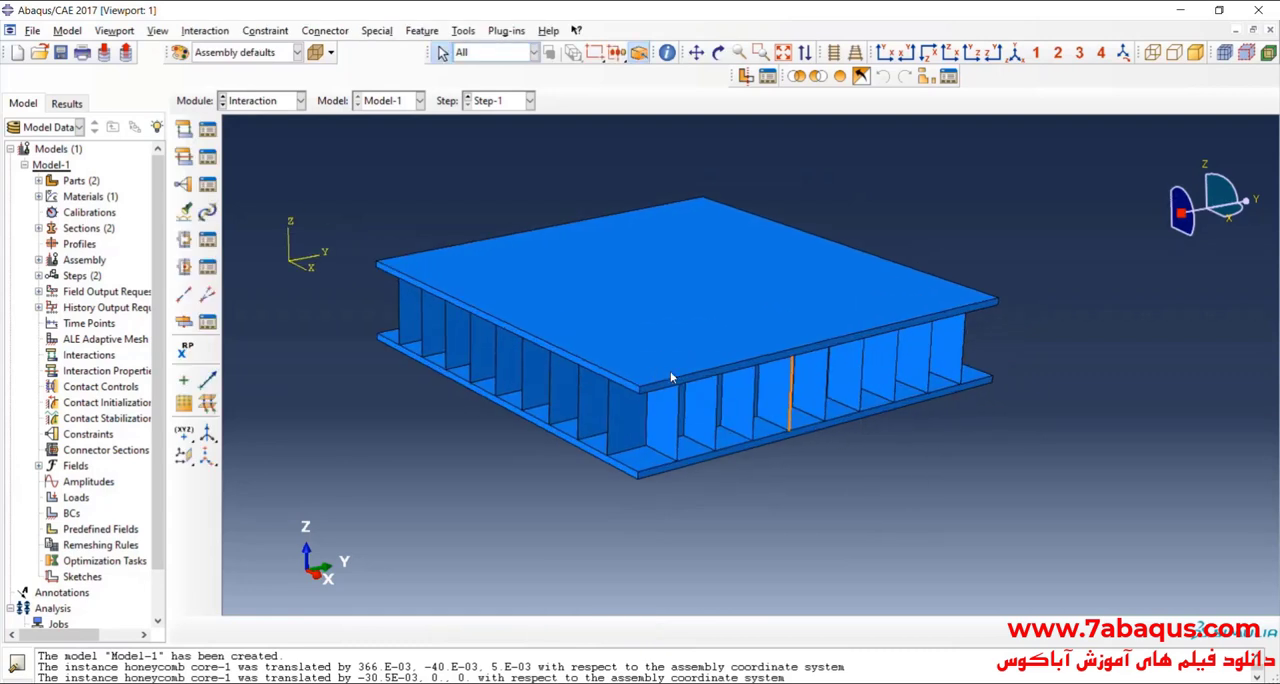
scroll(672, 378, "down", 1)
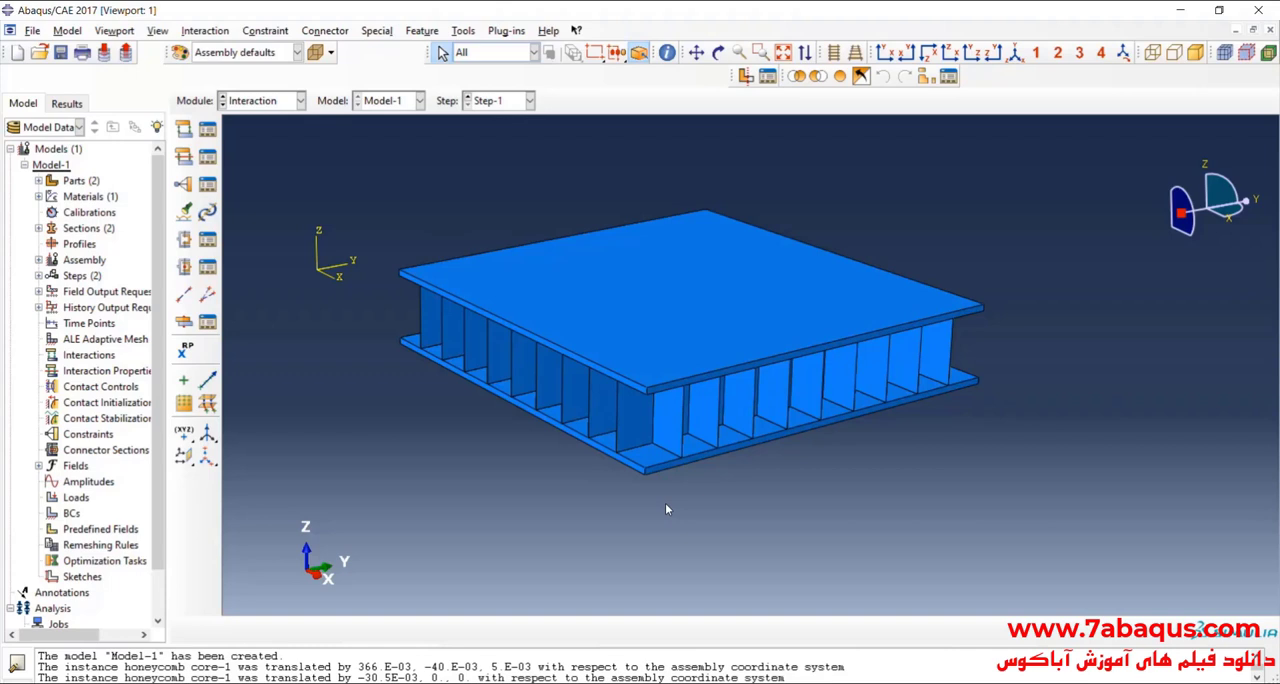
middle_click_drag(666, 504, 674, 506, "ctrl+alt")
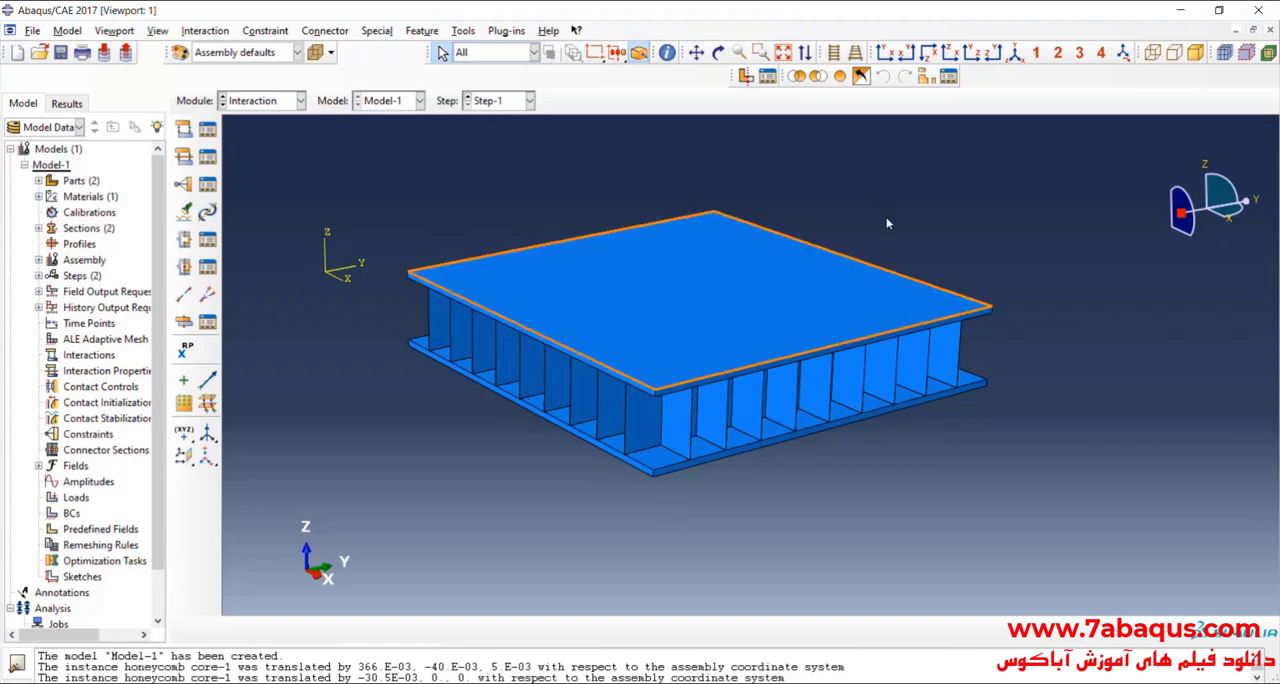
Step: Create a Tie constraint of surface type and define the upper plate's underside as its master surface m_Surf-1
left_click(184, 187)
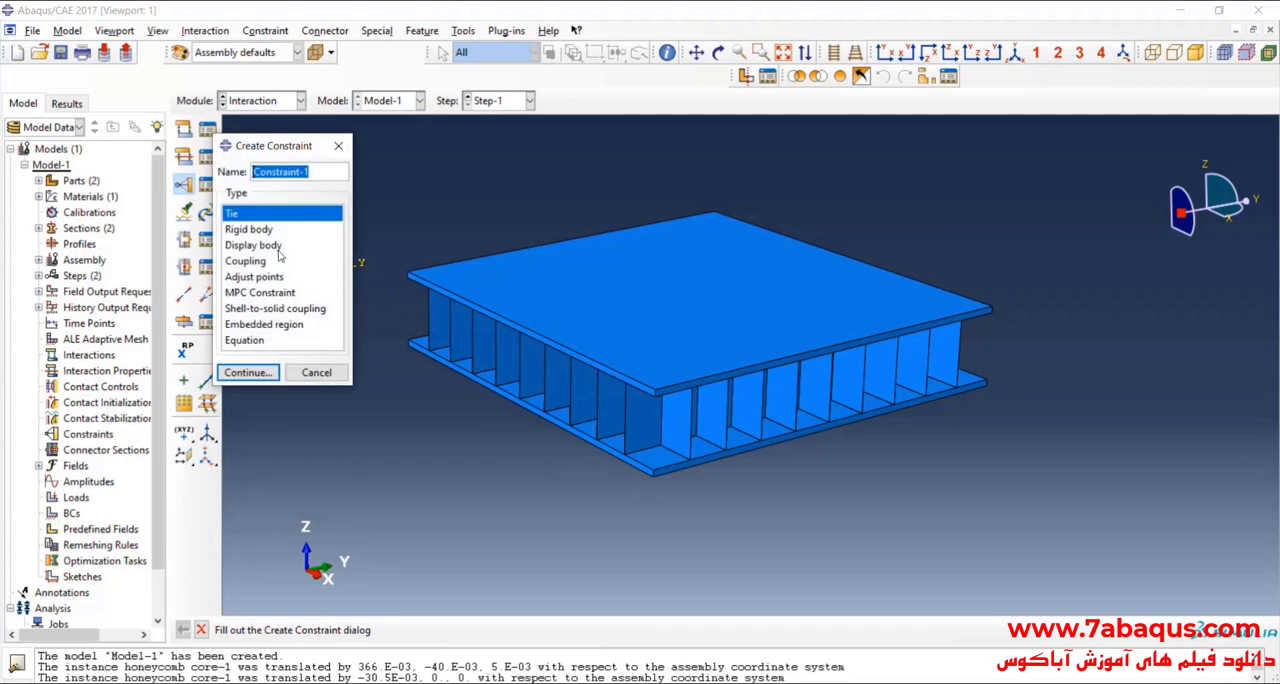
left_click(248, 372)
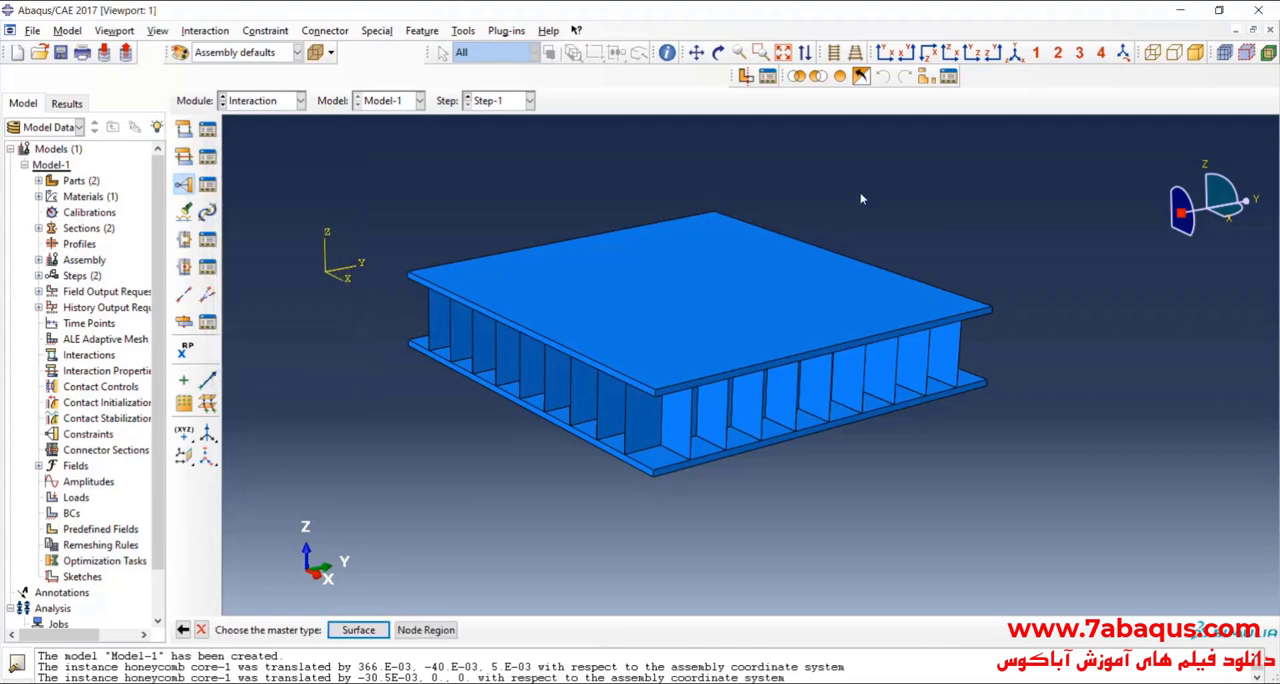
left_click(372, 631)
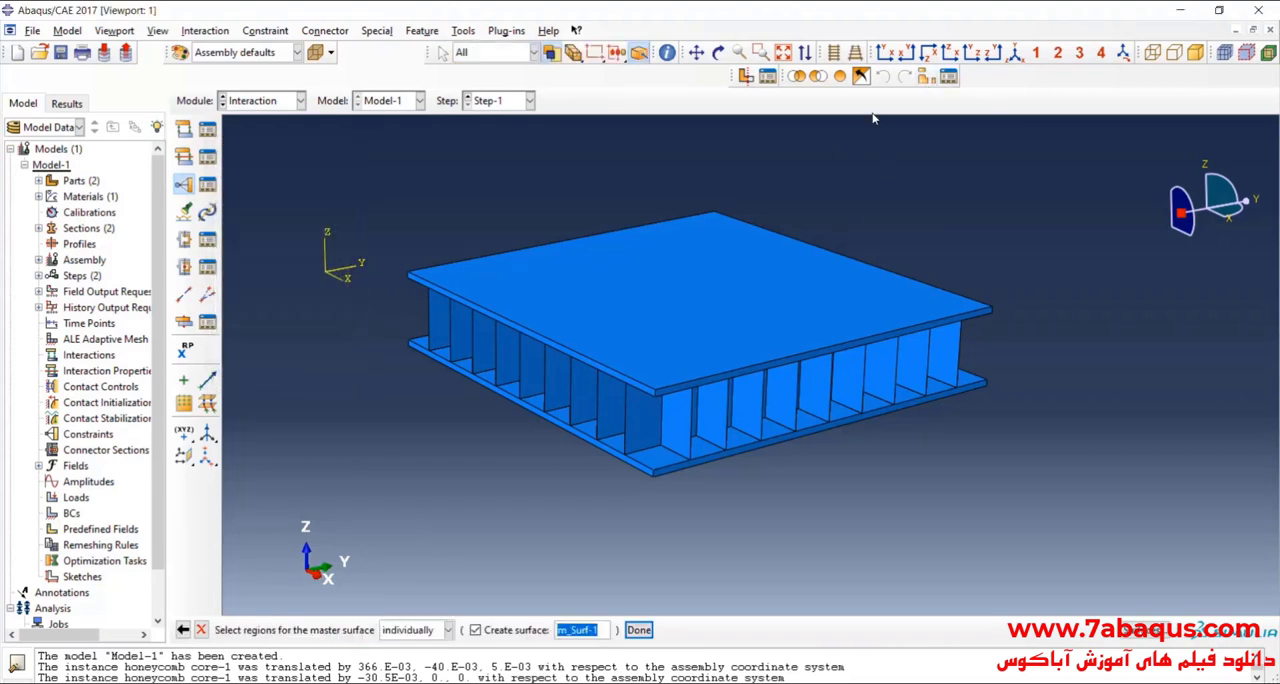
scroll(852, 152, "down", 1)
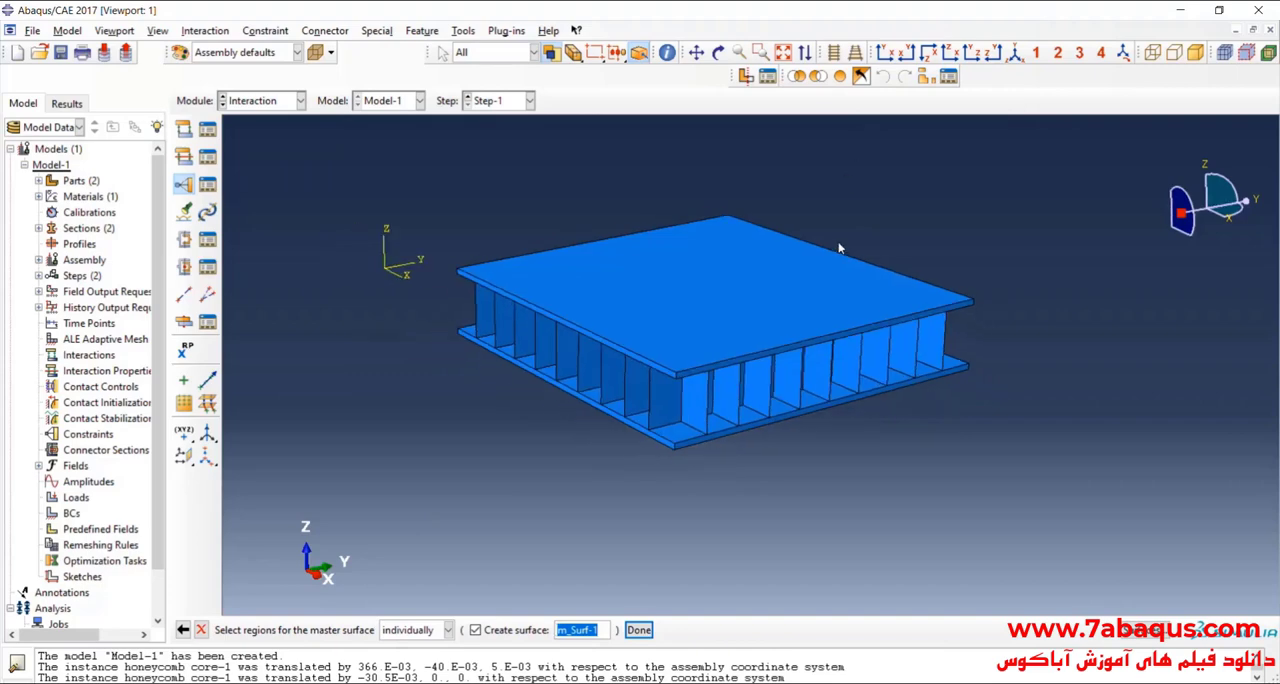
left_click(718, 52)
left_click_drag(738, 192, 799, 119)
key("Escape")
scroll(660, 245, "up", 3)
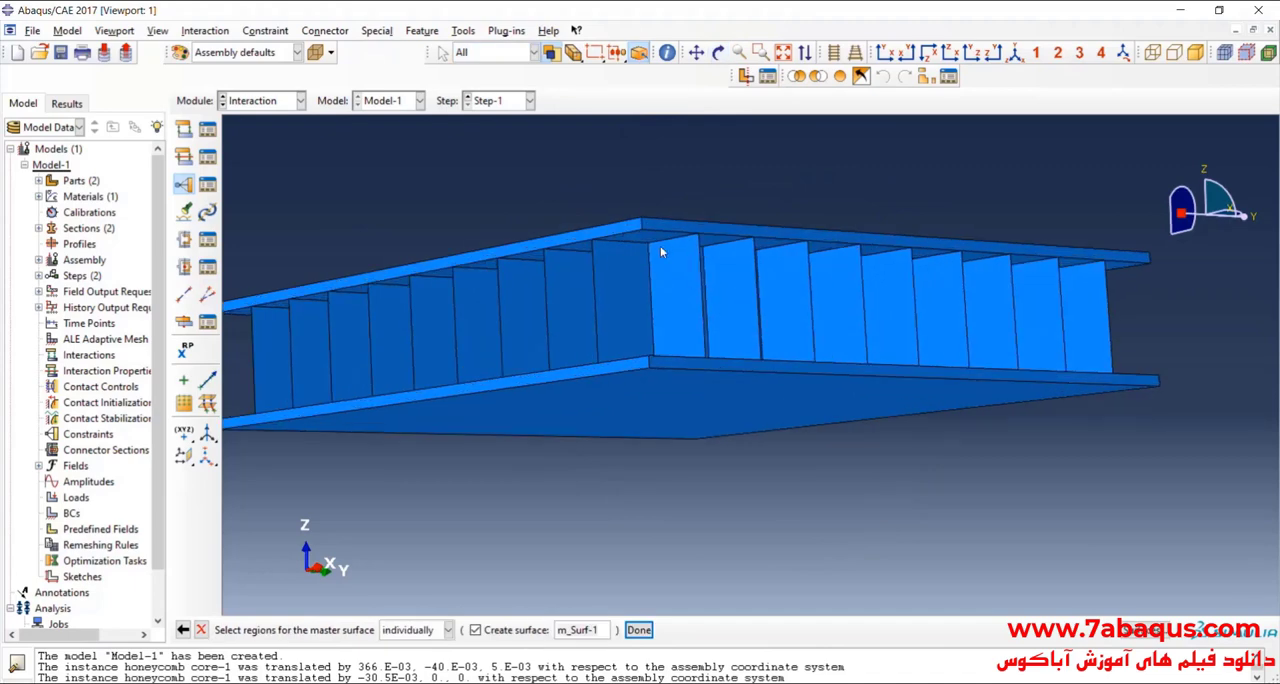
left_click(704, 305)
scroll(720, 220, "down", 3)
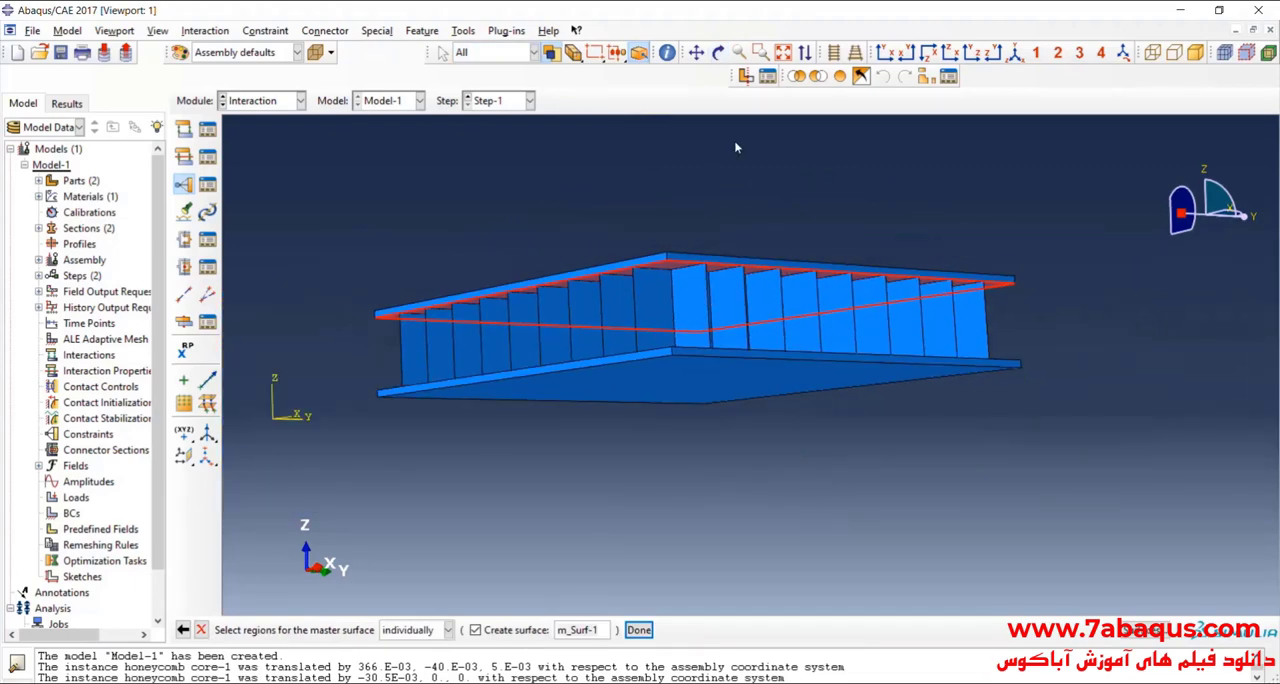
left_click(718, 55)
left_click_drag(737, 234, 735, 296)
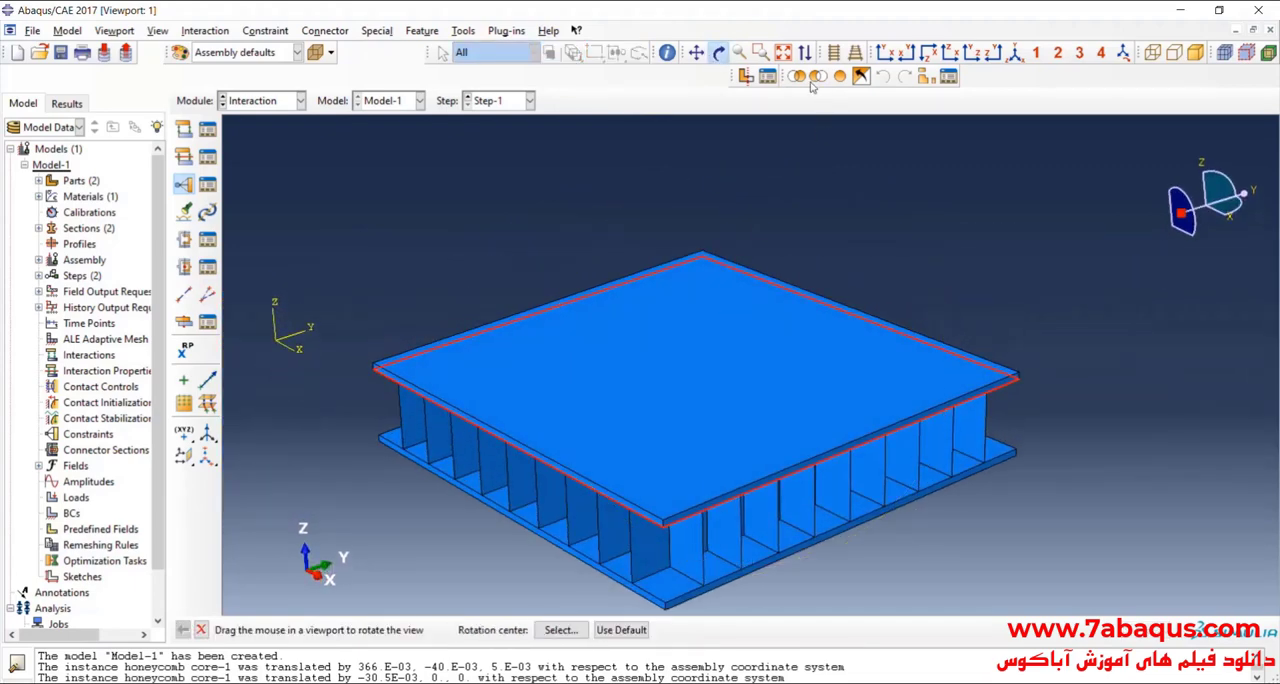
left_click(724, 55)
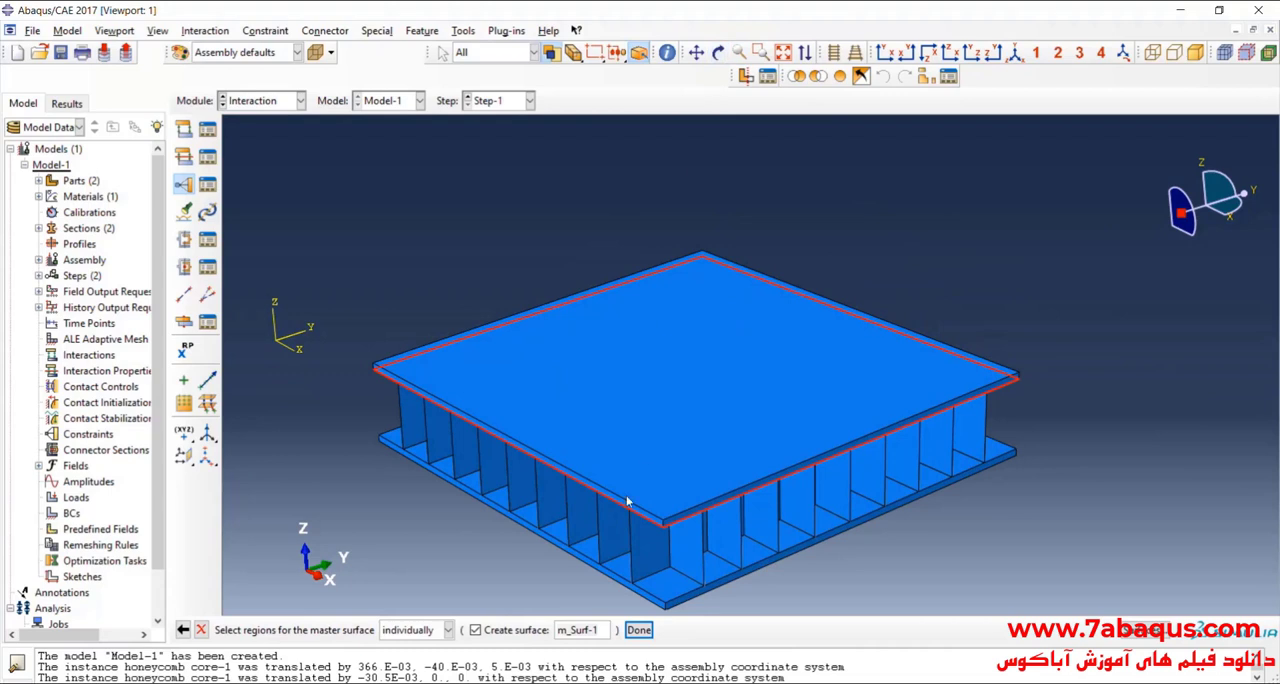
left_click(638, 629)
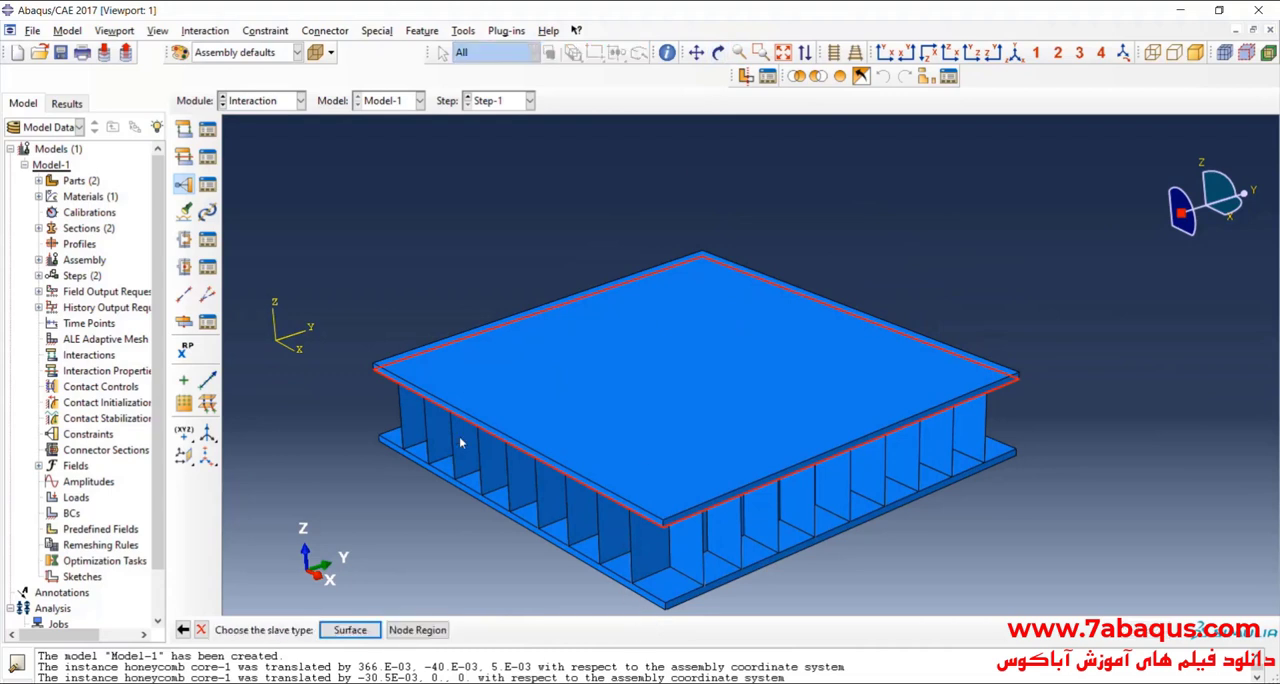
Step: Choose a surface as the slave type and isolate the instance honeycomb core-1 in the display
left_click(359, 632)
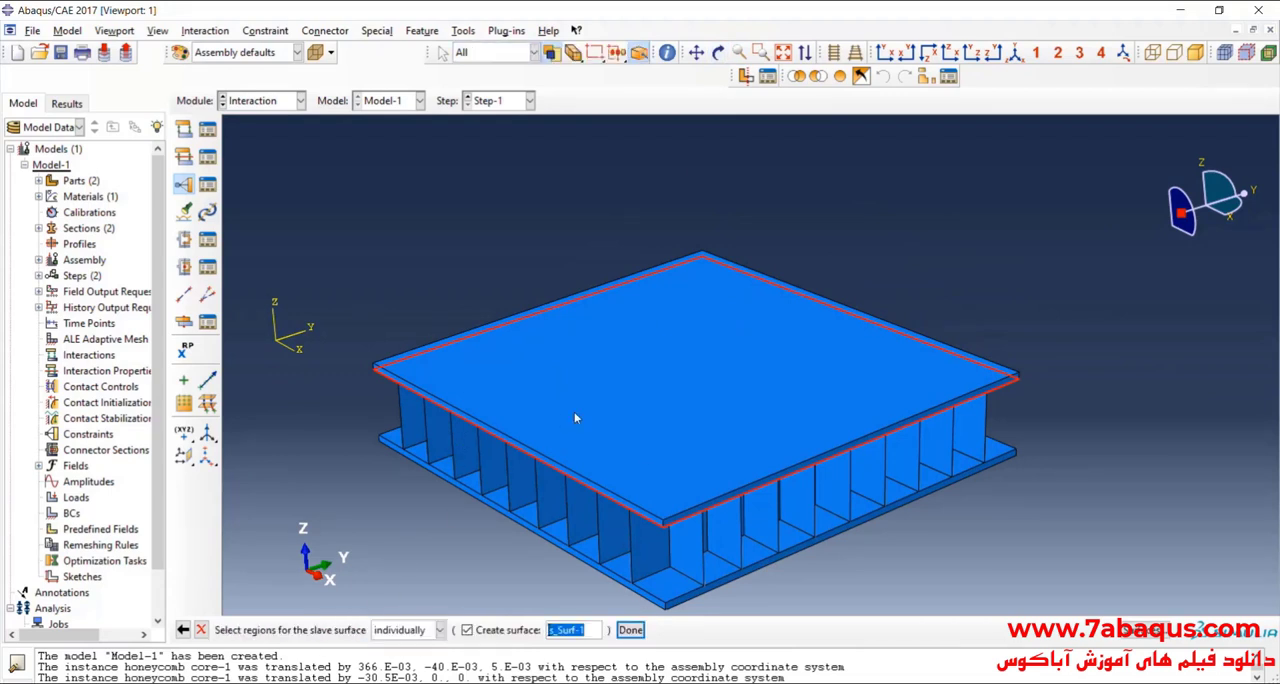
left_click(923, 76)
left_click(810, 279)
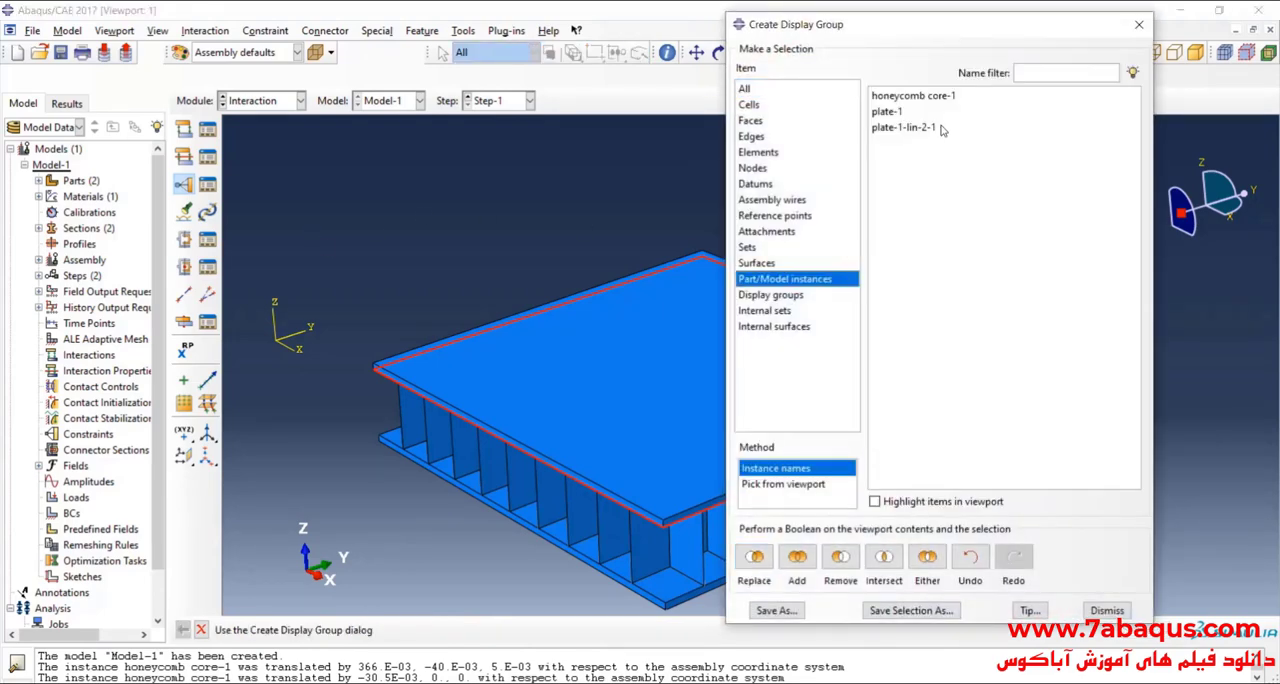
left_click(918, 96)
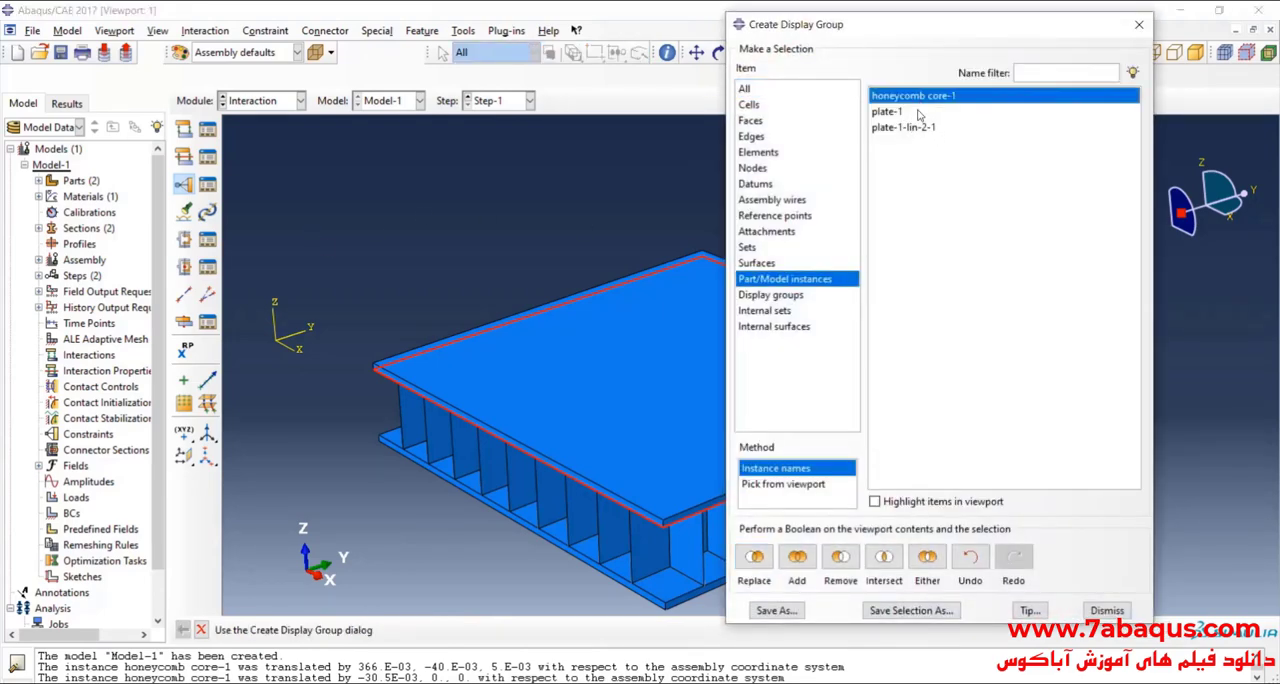
left_click(755, 560)
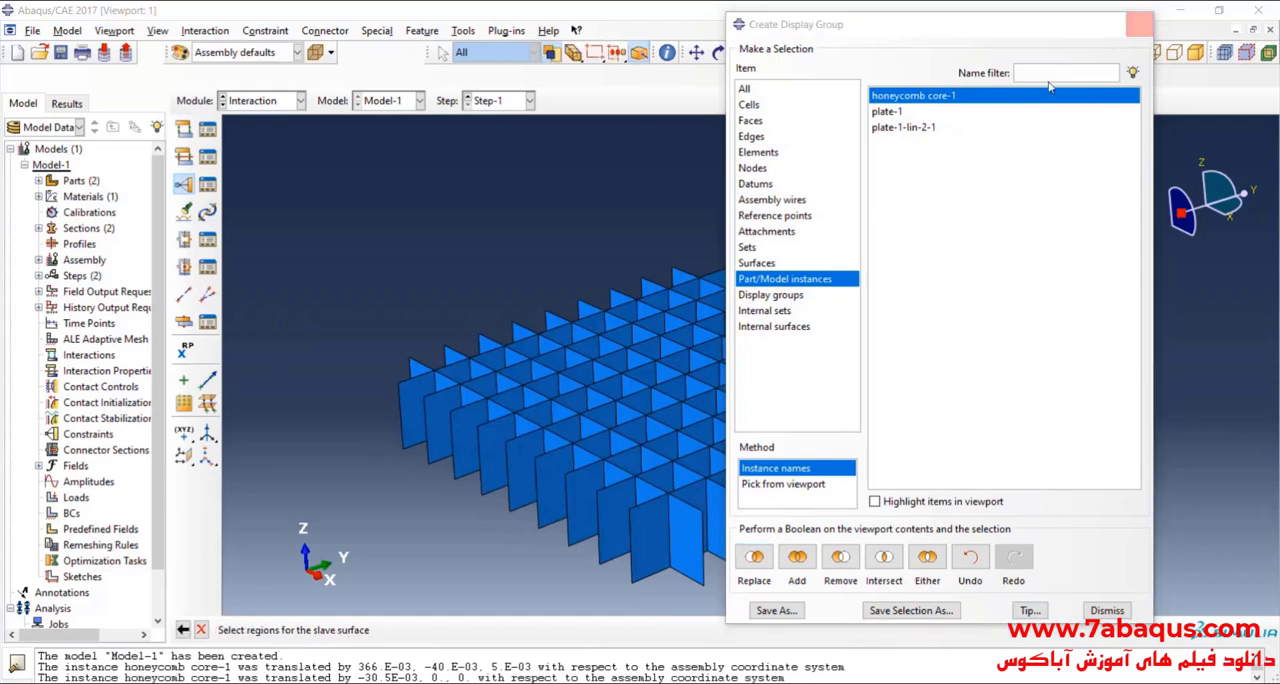
left_click(1138, 24)
scroll(608, 538, "up", 3)
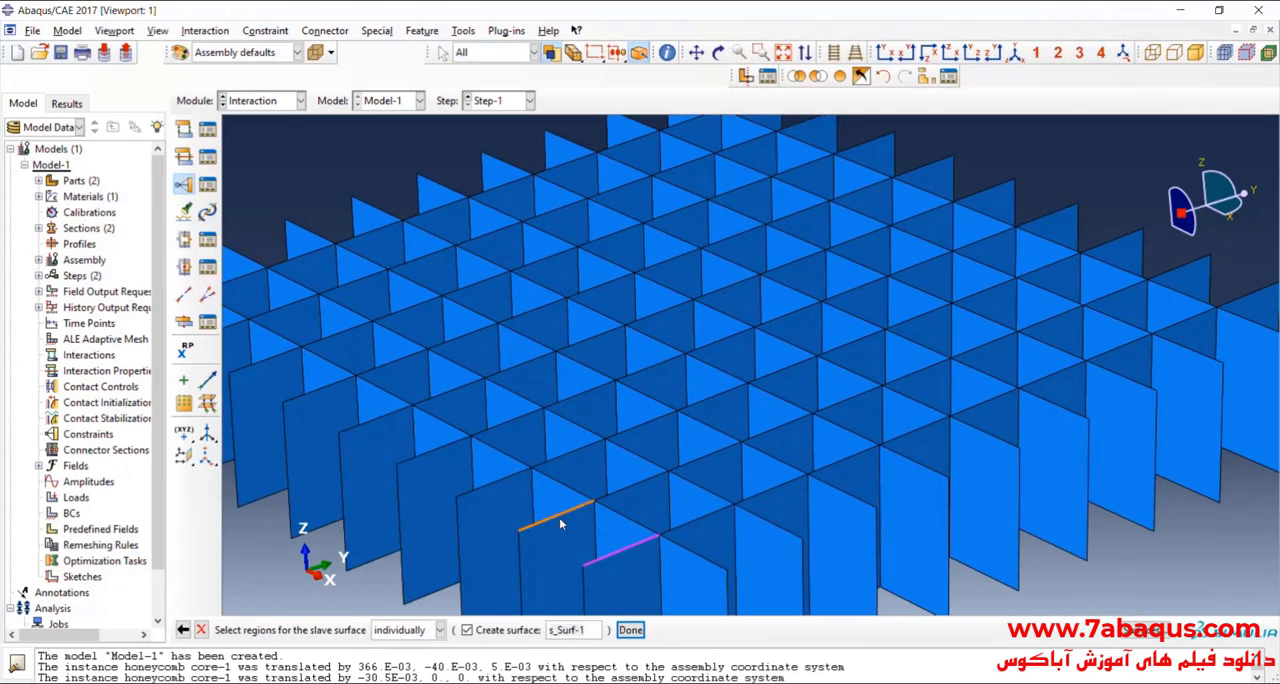
left_click(560, 516, "shift")
left_click(495, 480, "shift")
scroll(455, 450, "down", 3)
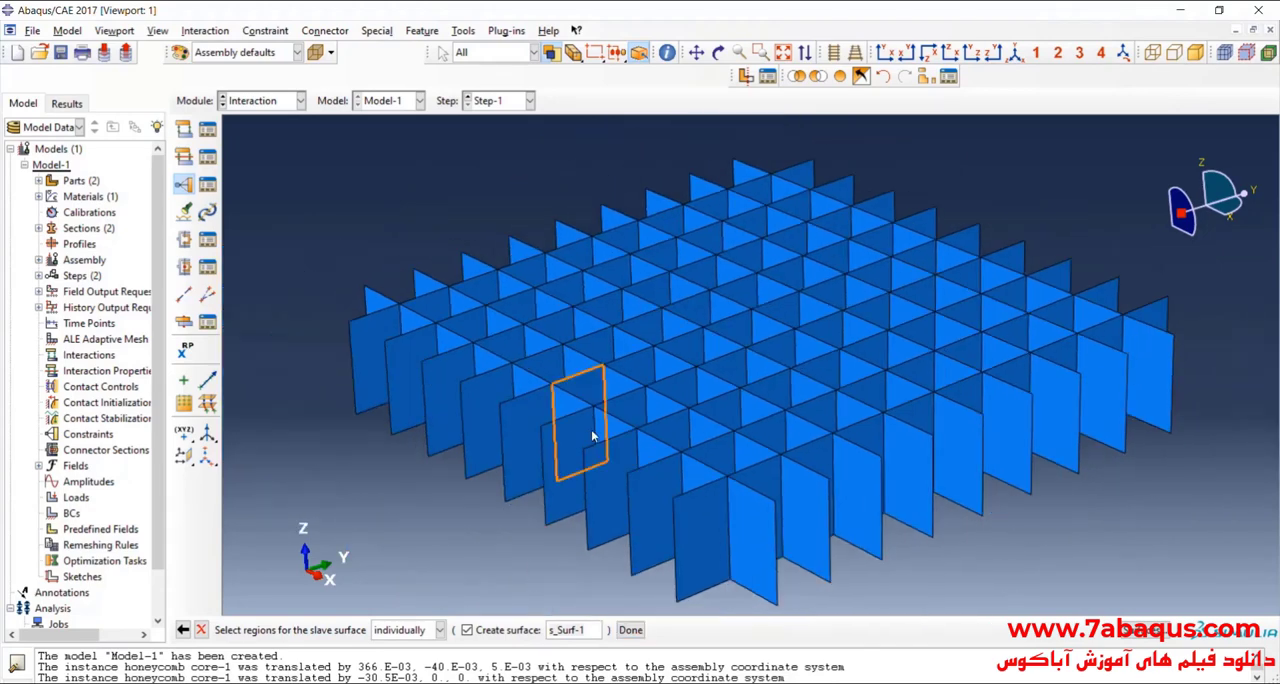
scroll(595, 430, "up", 3)
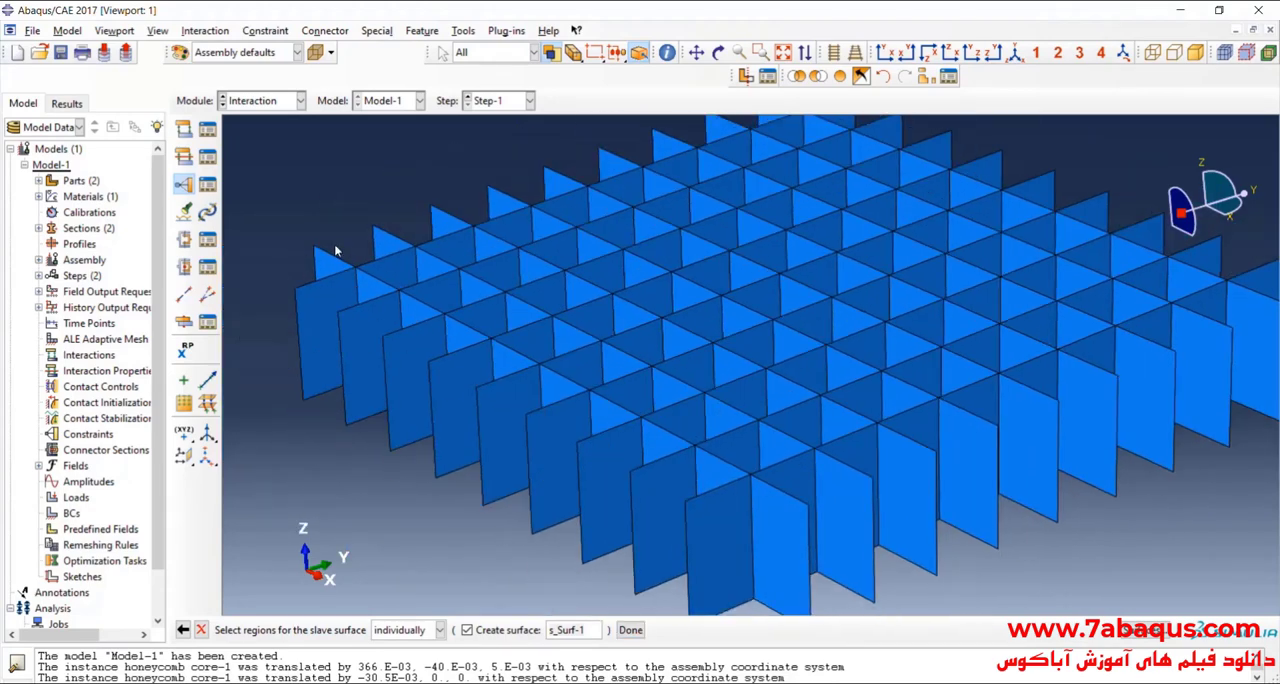
scroll(310, 288, "down", 1)
Step: Select the core's top edges along its outermost X-direction line on the negative-Y side, including the short outward cross edges, as slave regions
left_click(313, 284, "shift")
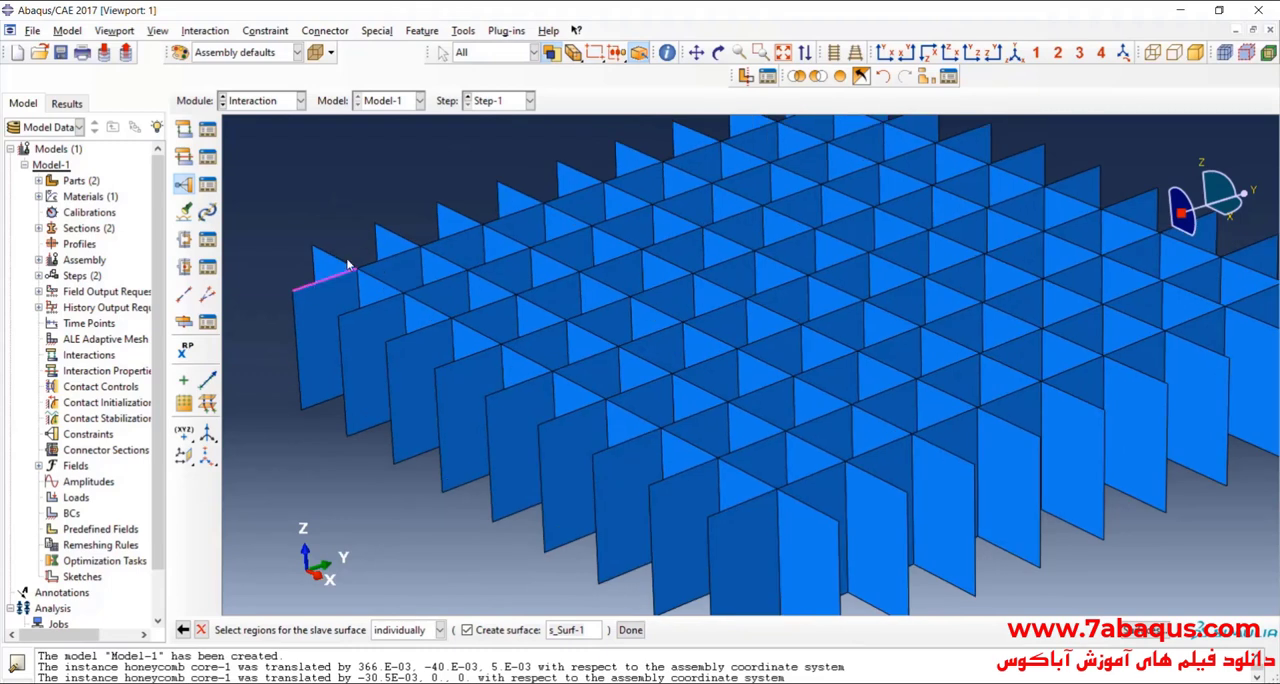
left_click(348, 266, "shift")
left_click(357, 308, "shift")
left_click(390, 287, "shift")
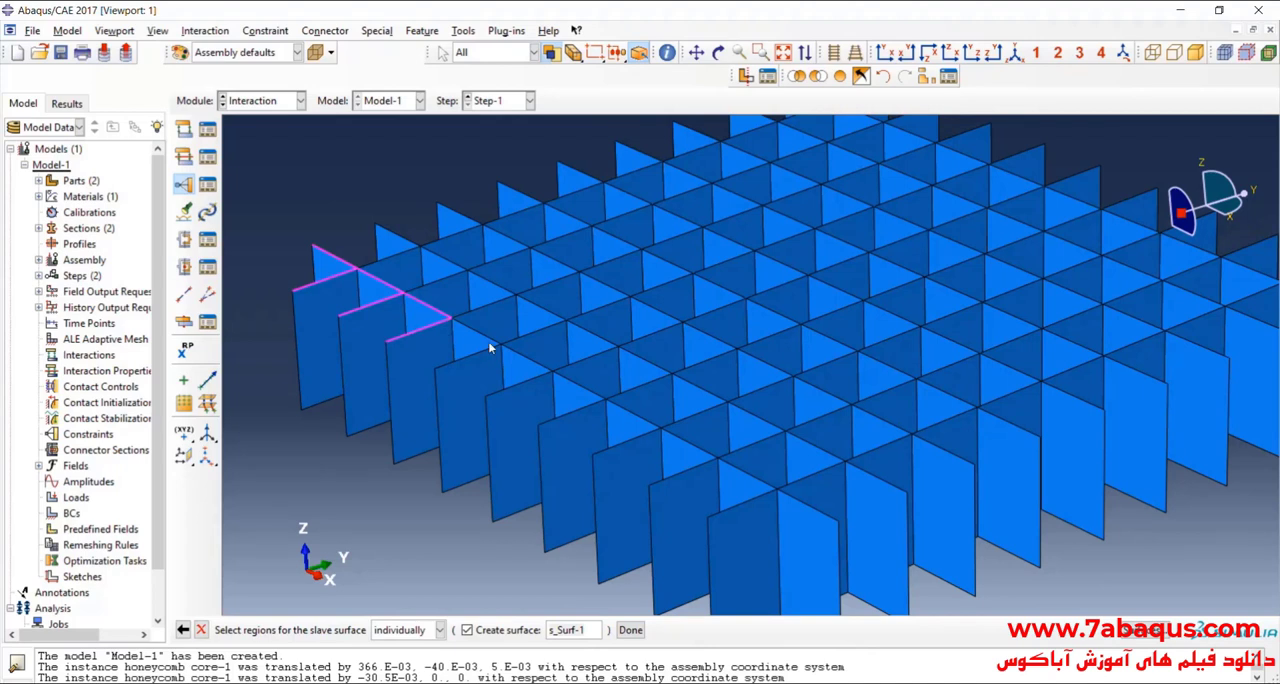
left_click(544, 371, "shift")
left_click(520, 383, "shift")
left_click(591, 394, "shift")
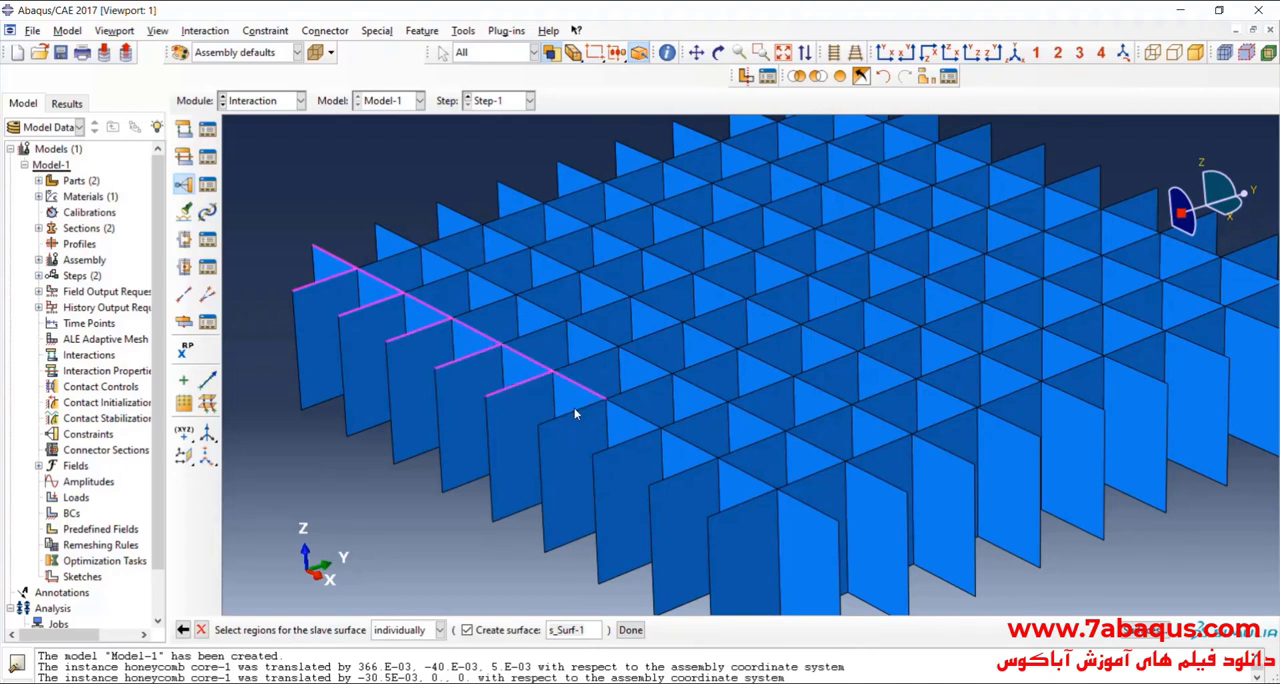
left_click(632, 443, "shift")
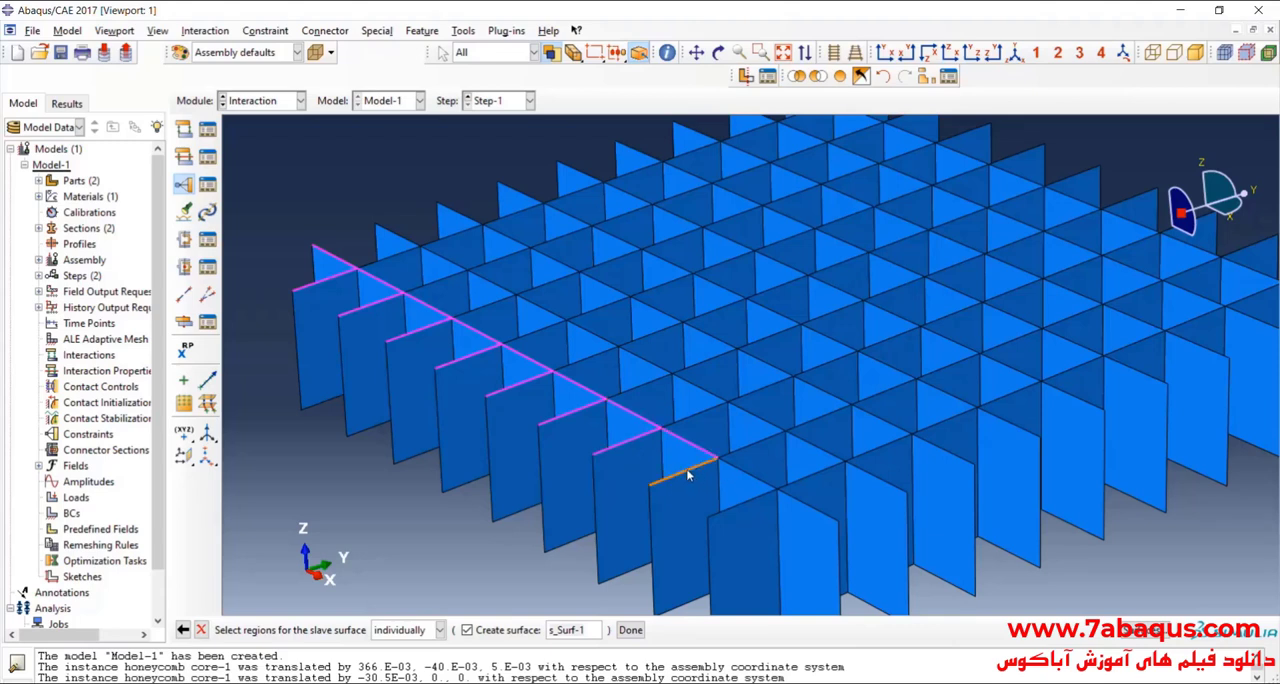
left_click(682, 472, "shift")
left_click(798, 503, "shift")
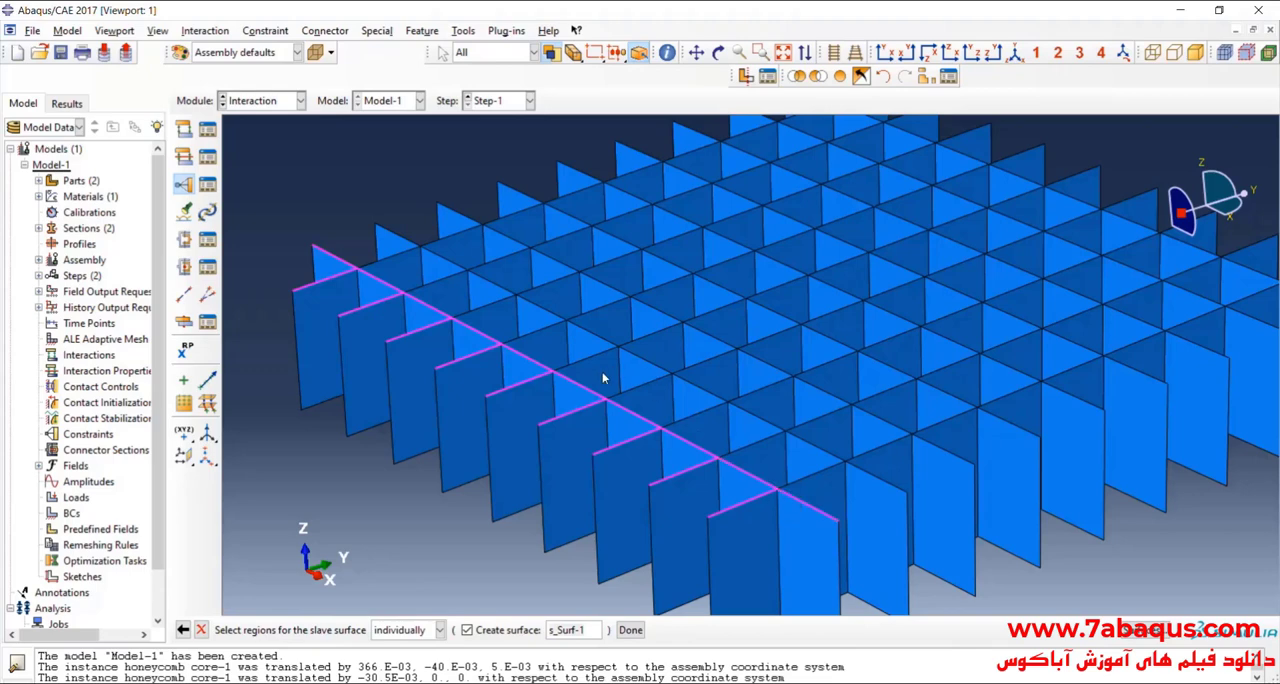
scroll(603, 378, "down", 1)
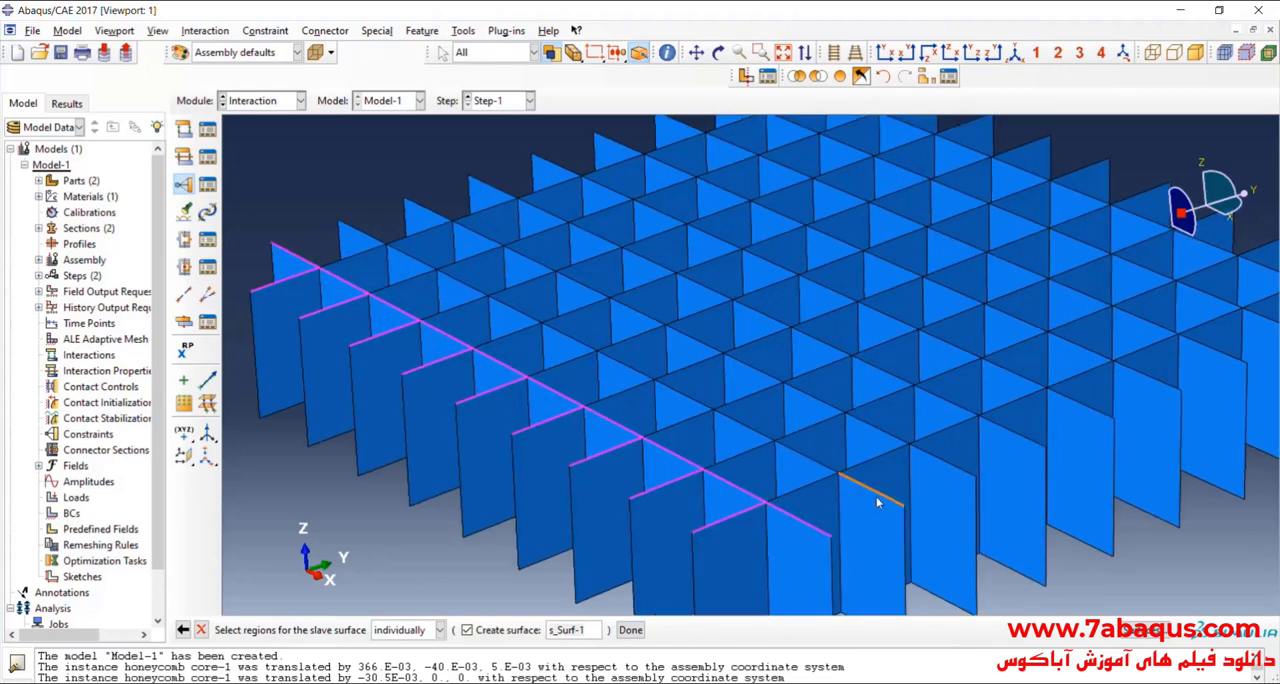
Step: Add the top edges of the core's second X-direction line to the slave surface selection, plus the near end of the third
left_click(878, 432)
left_click(812, 460)
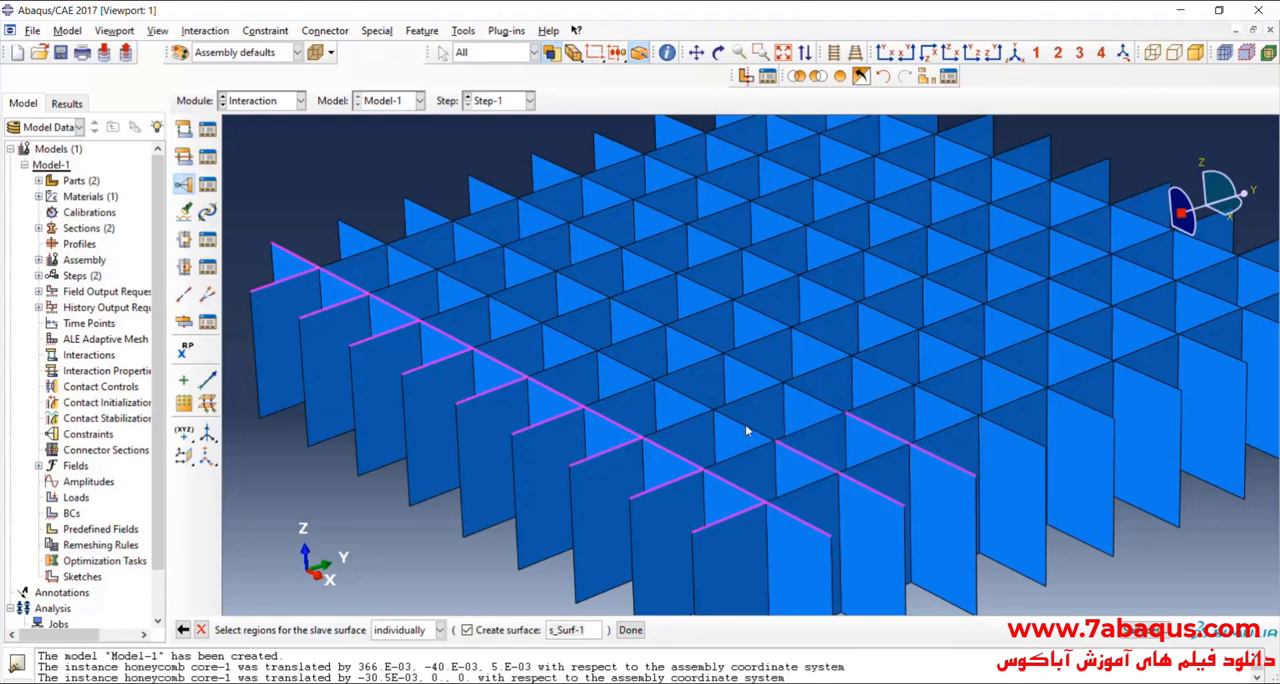
left_click(745, 424)
left_click(685, 396)
left_click(635, 378)
left_click(568, 340)
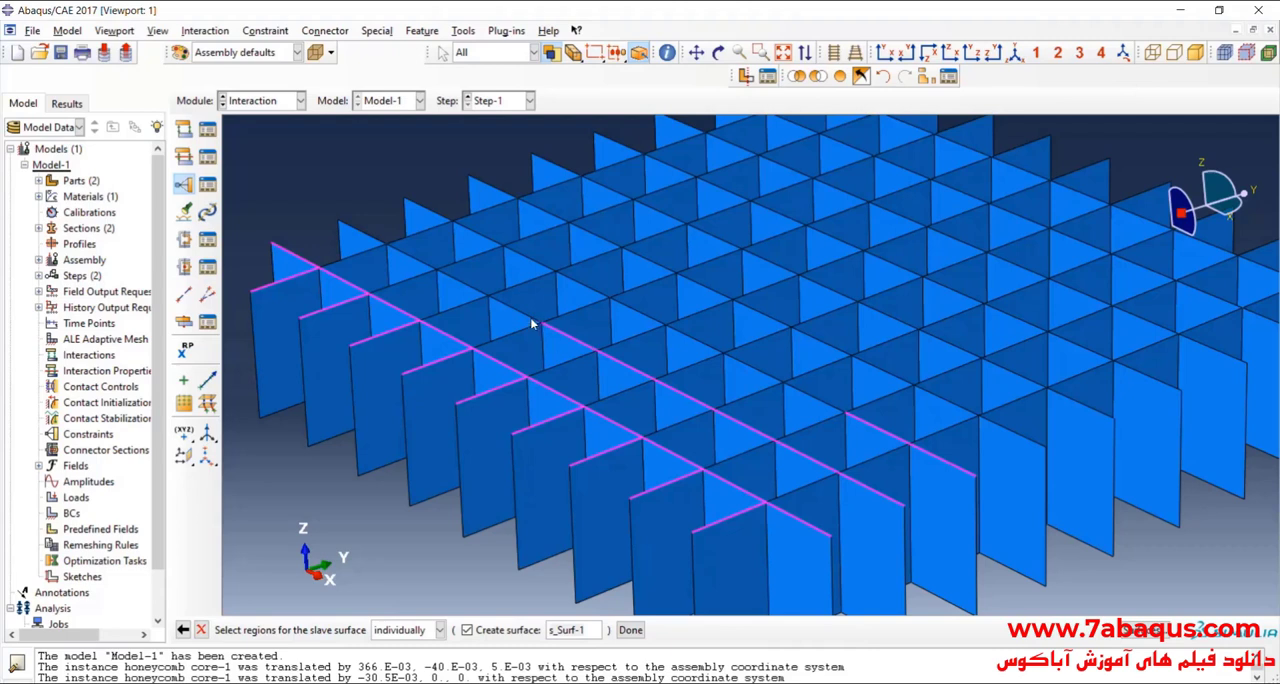
left_click(530, 320)
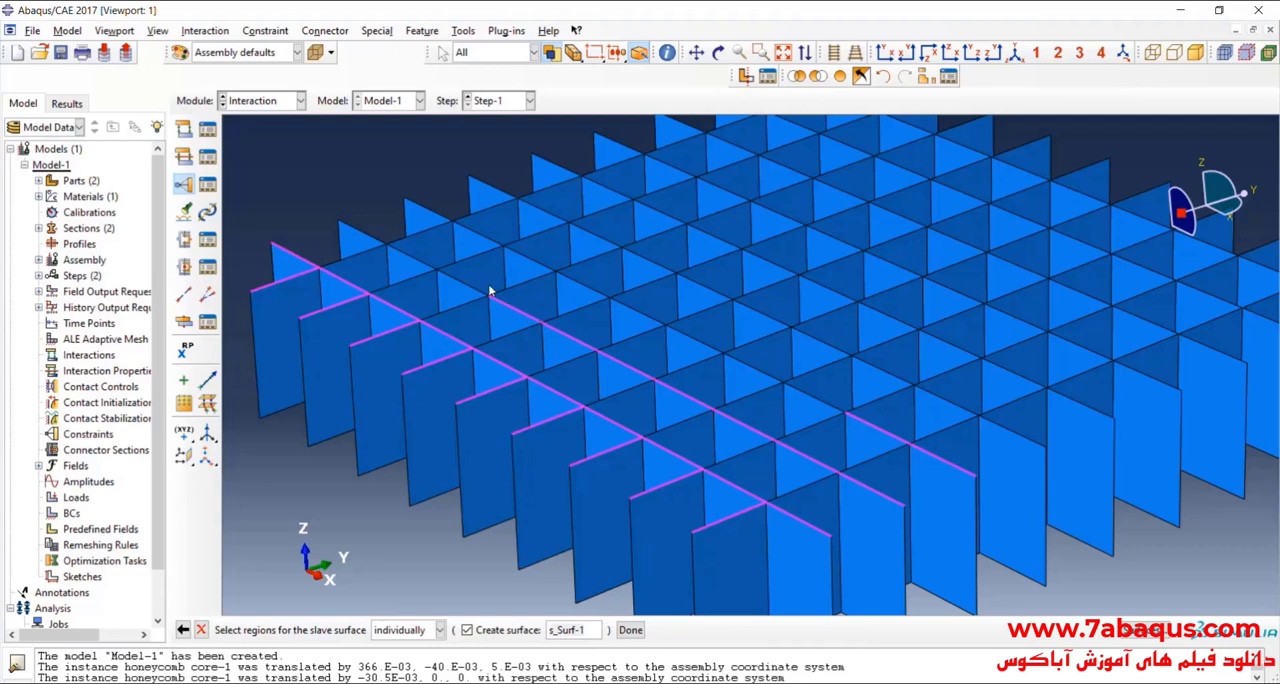
left_click(422, 268)
left_click(369, 234)
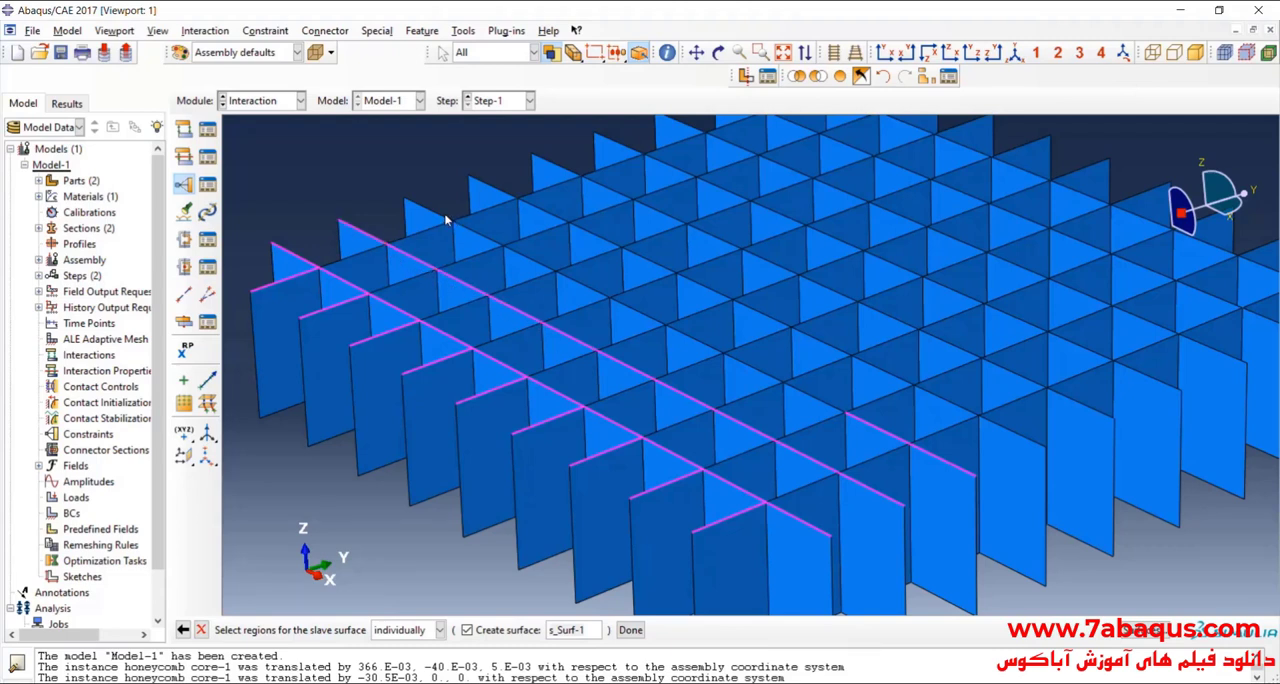
Step: Add the top edges of the core's third and fourth X-direction lines to the slave surface selection
left_click(449, 214)
left_click(501, 193)
left_click(478, 238)
left_click(550, 208)
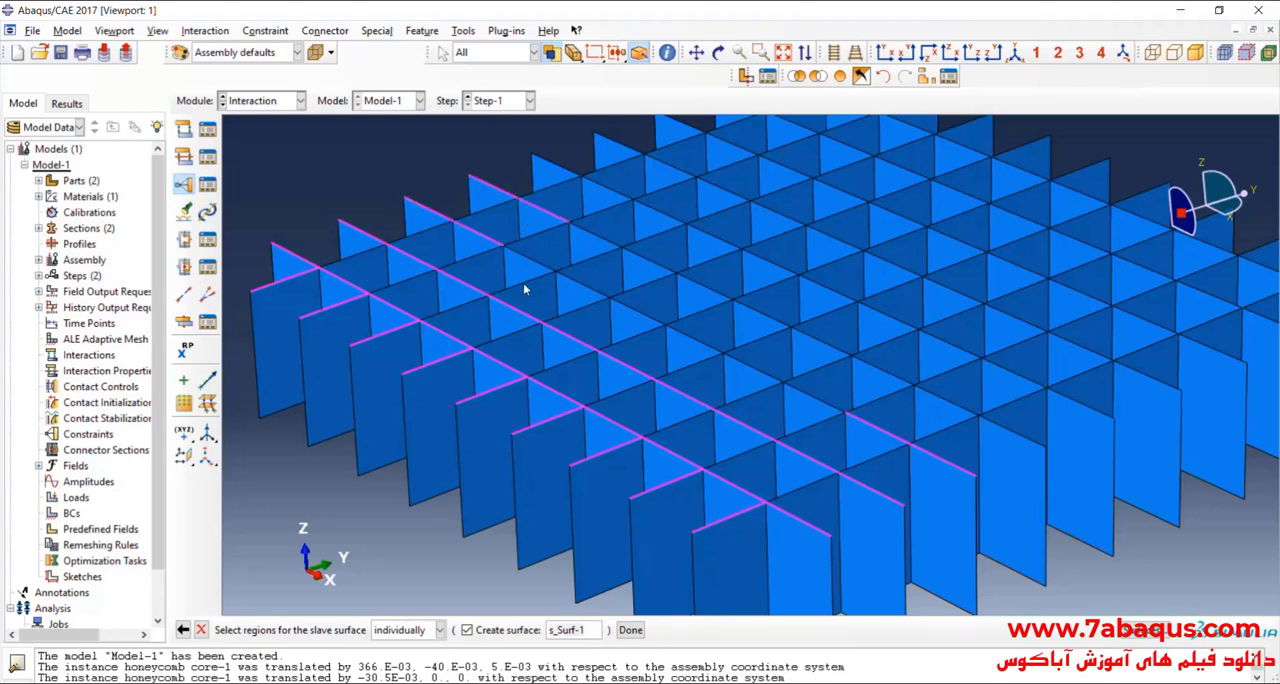
left_click(590, 233)
left_click(648, 268)
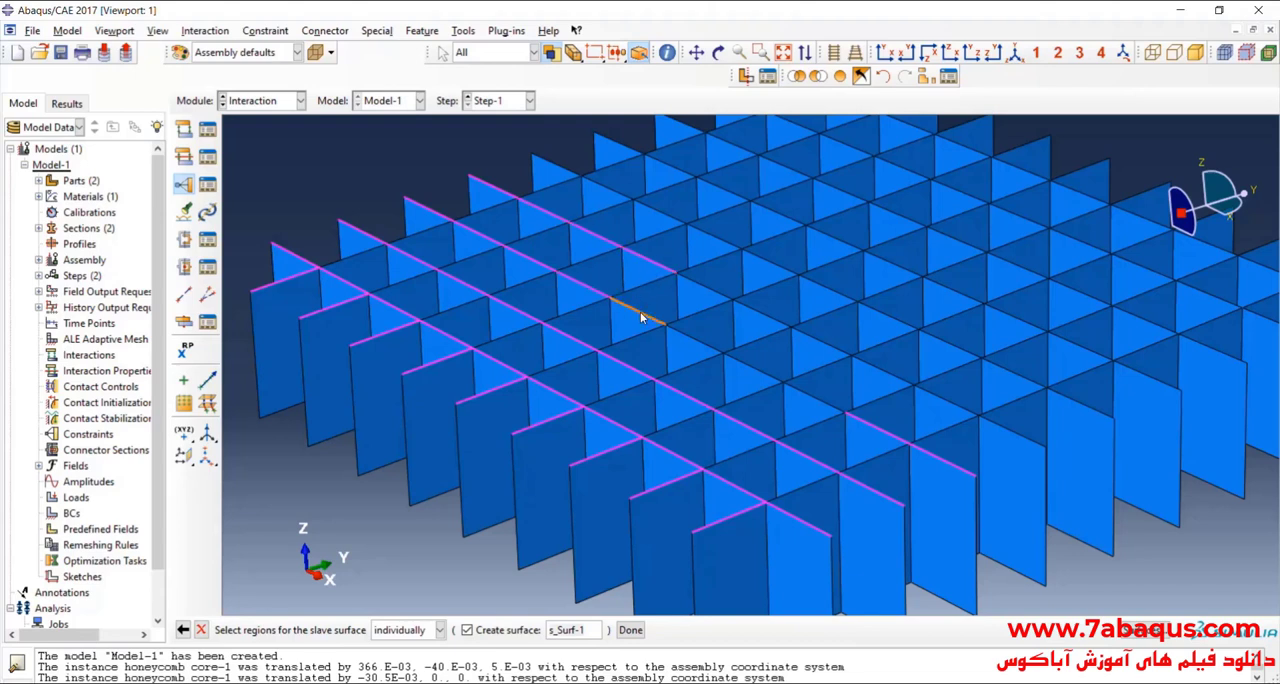
left_click(704, 290)
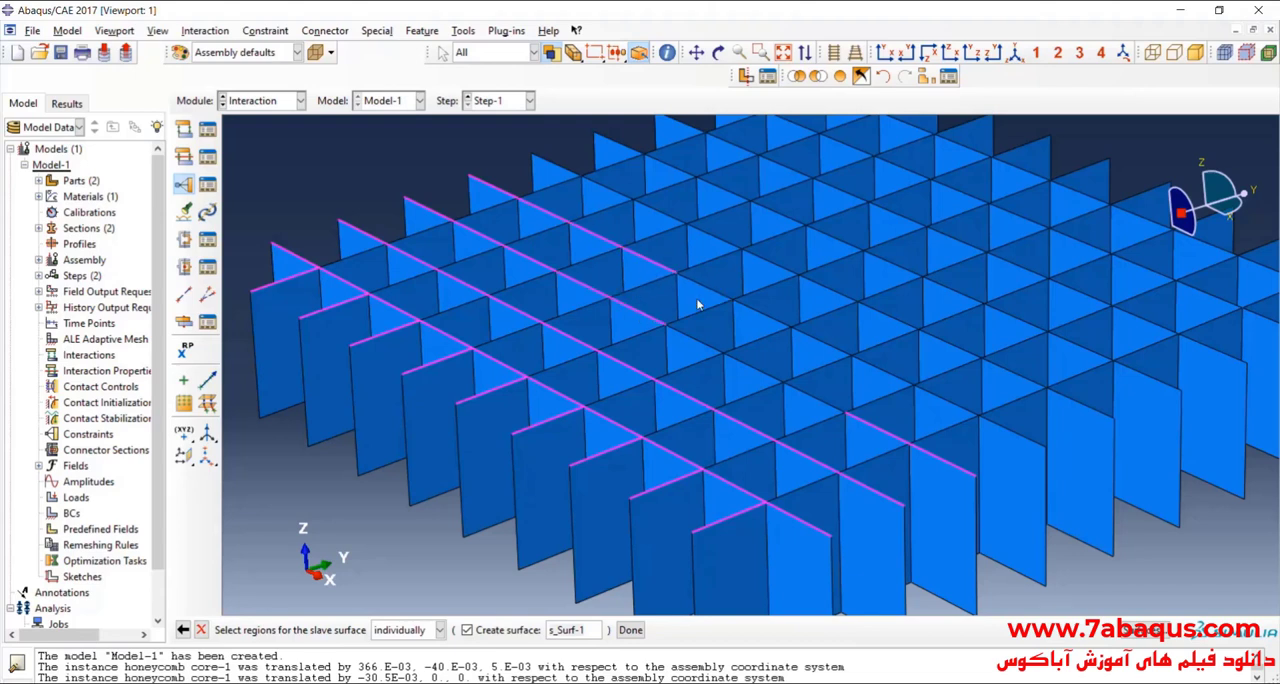
left_click(768, 316)
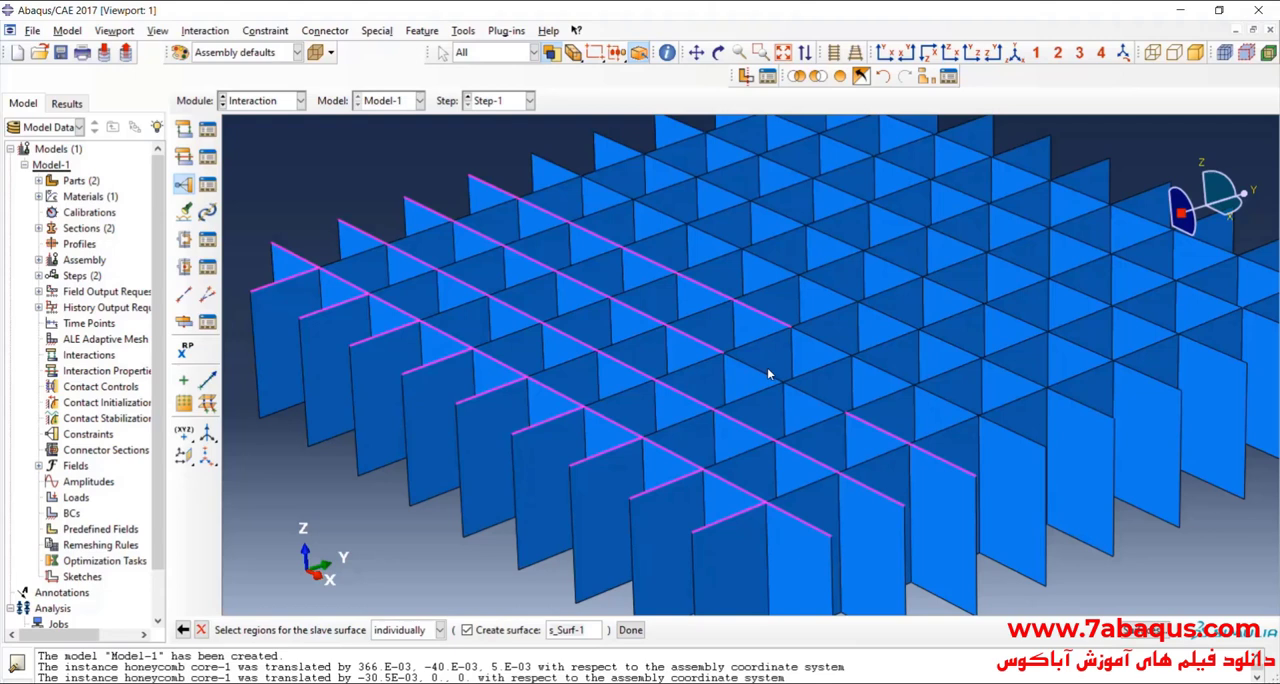
left_click(826, 342)
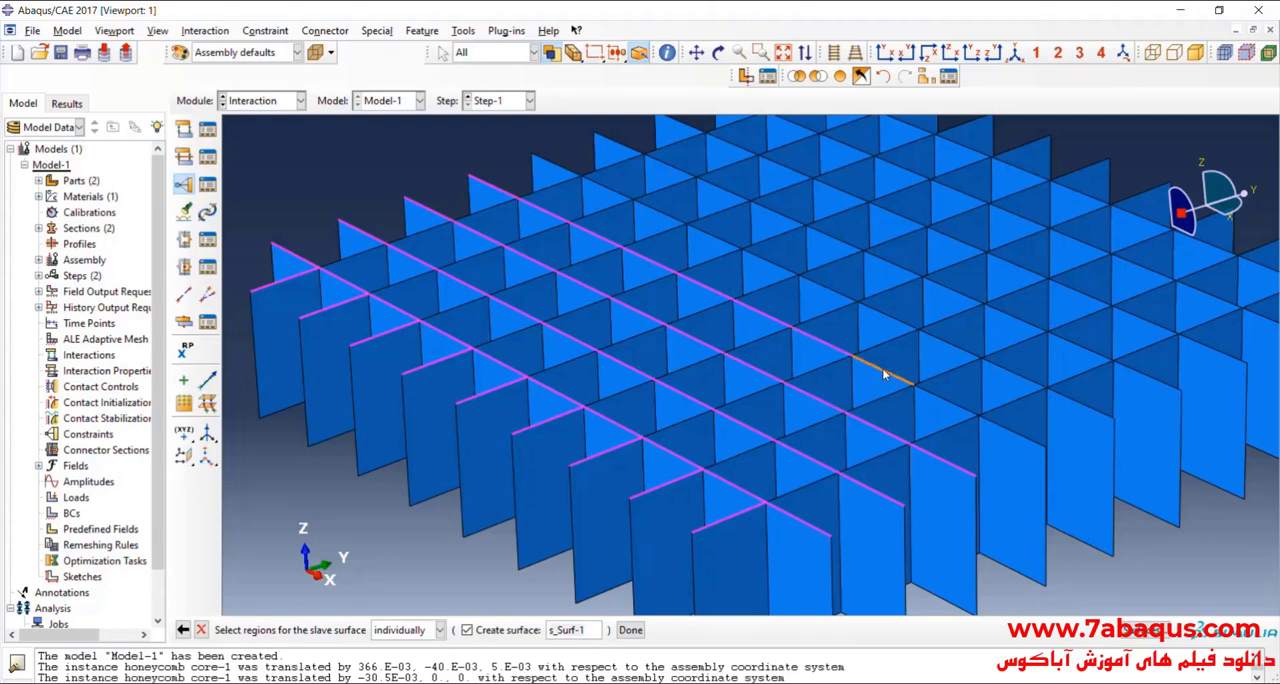
left_click(935, 396)
left_click(1007, 429)
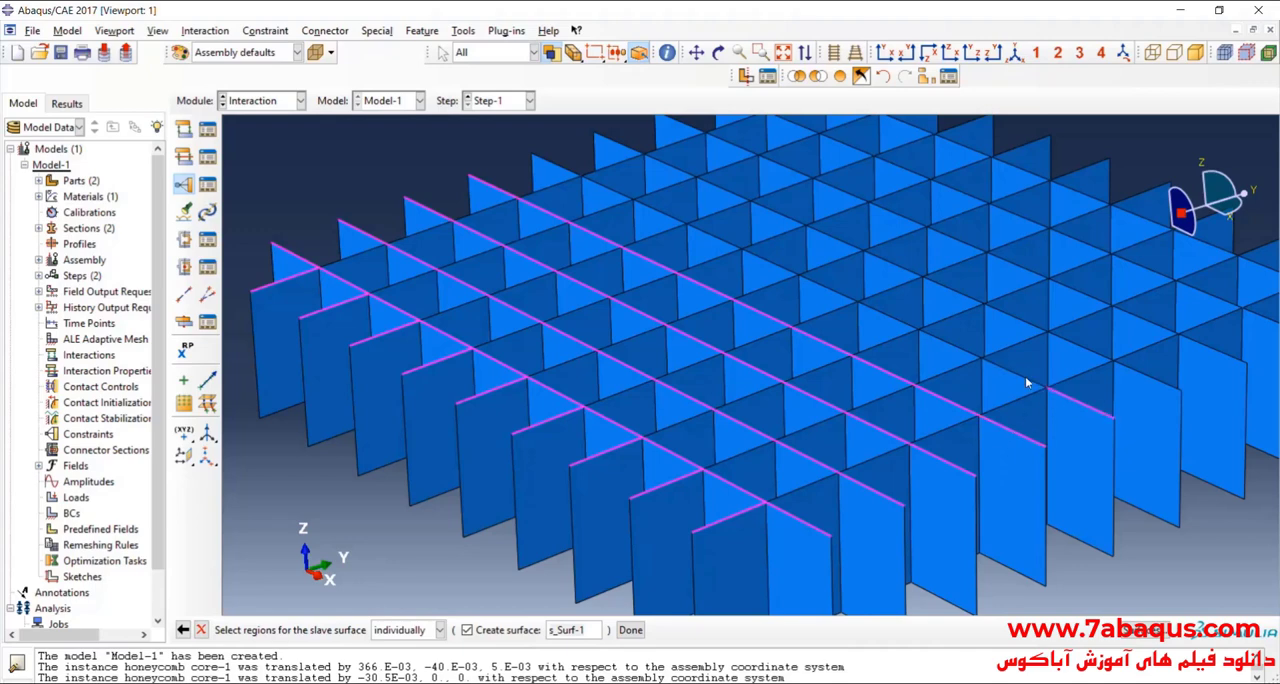
Step: Add the top edges of the core's fifth X-direction line to the slave surface selection
left_click_drag(874, 405, 785, 420, "ctrl+alt")
scroll(857, 369, "up", 5)
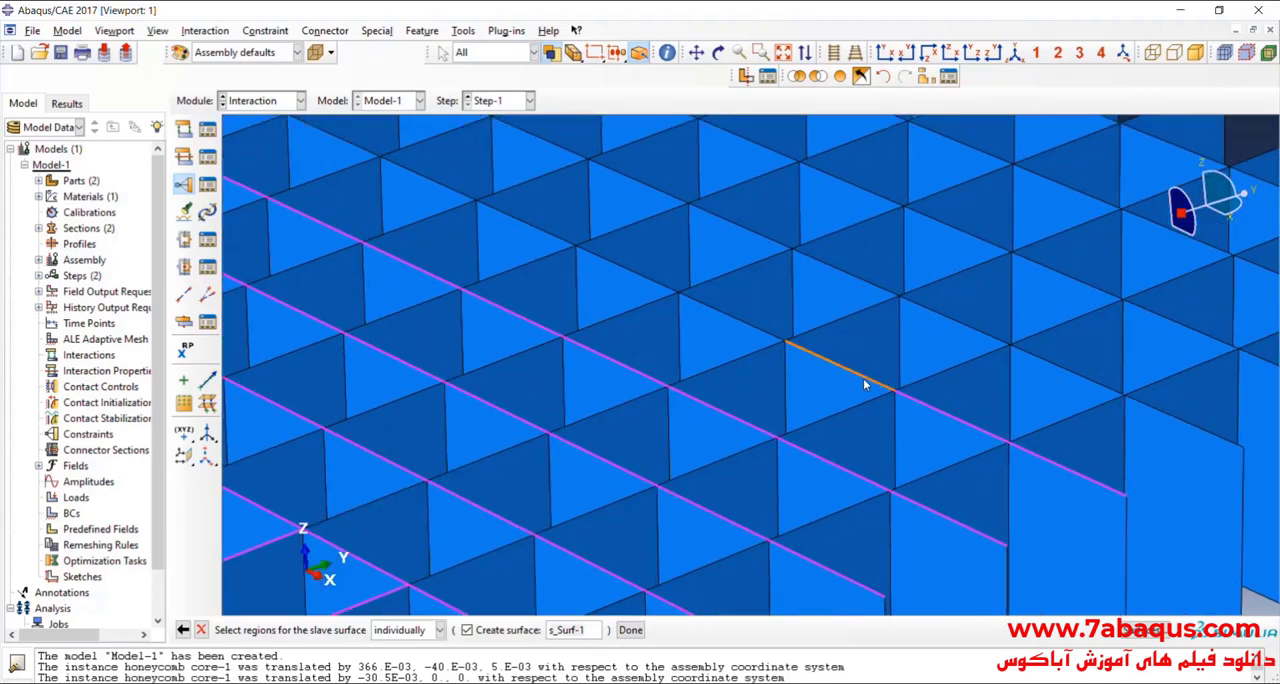
left_click(750, 327)
scroll(761, 378, "down", 2)
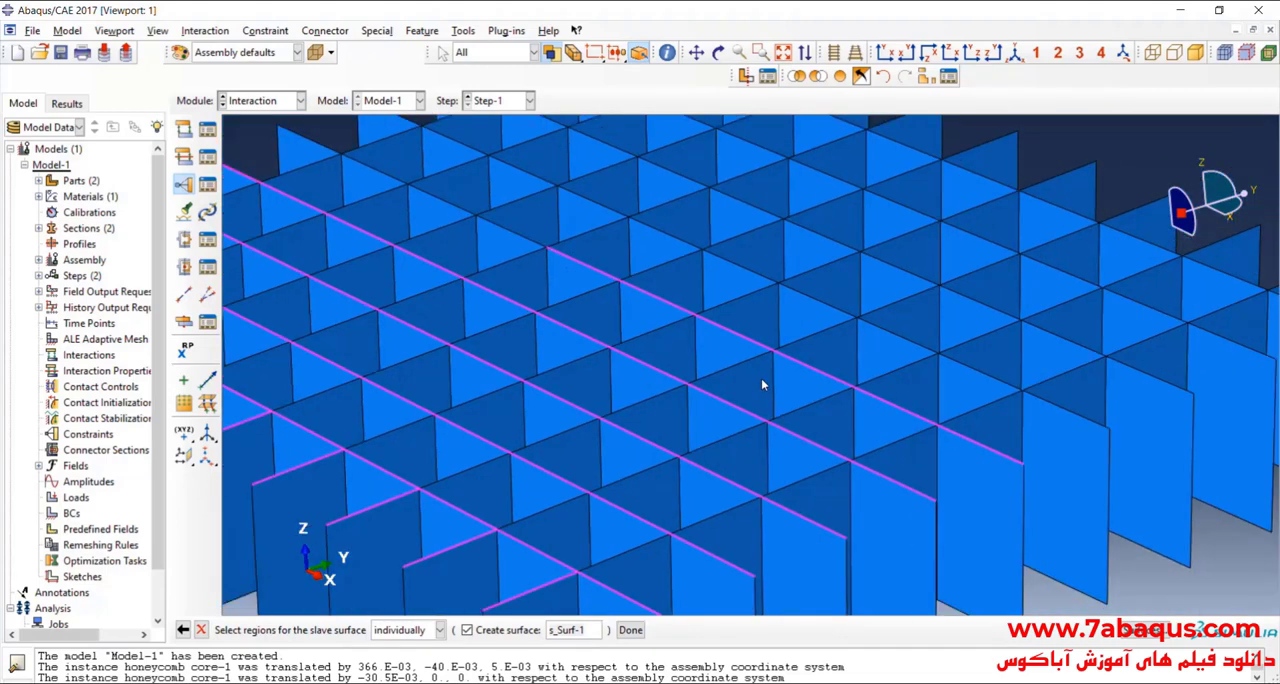
scroll(761, 378, "down", 2)
scroll(567, 243, "up", 2)
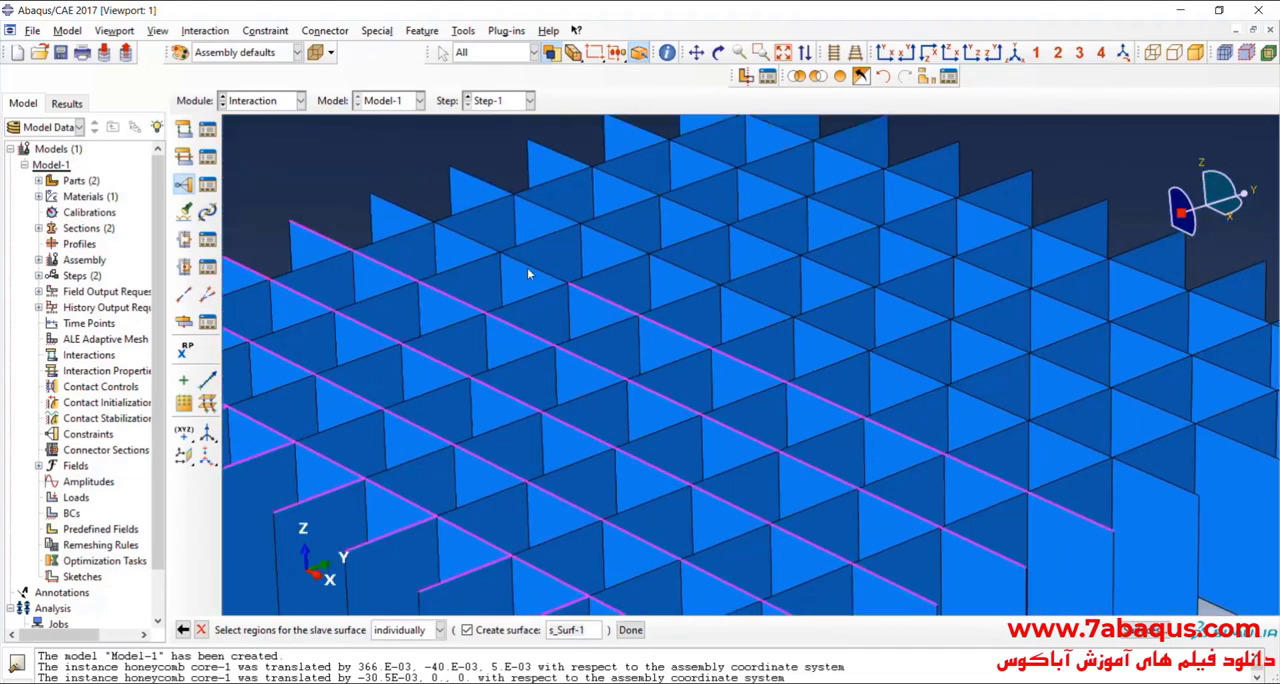
left_click(423, 218, "shift")
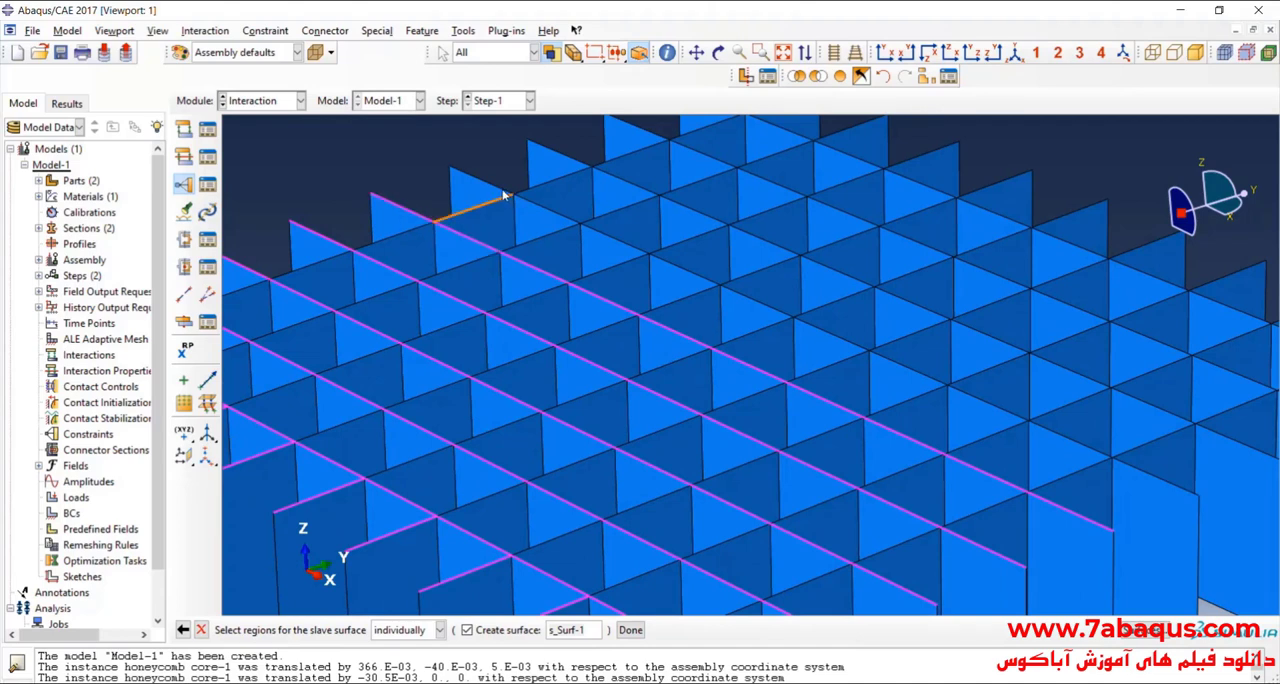
Step: Add the top edges of the core's sixth X-direction line, from its far end to its near end, to the slave surface selection
left_click(506, 192, "shift")
left_click(550, 213, "shift")
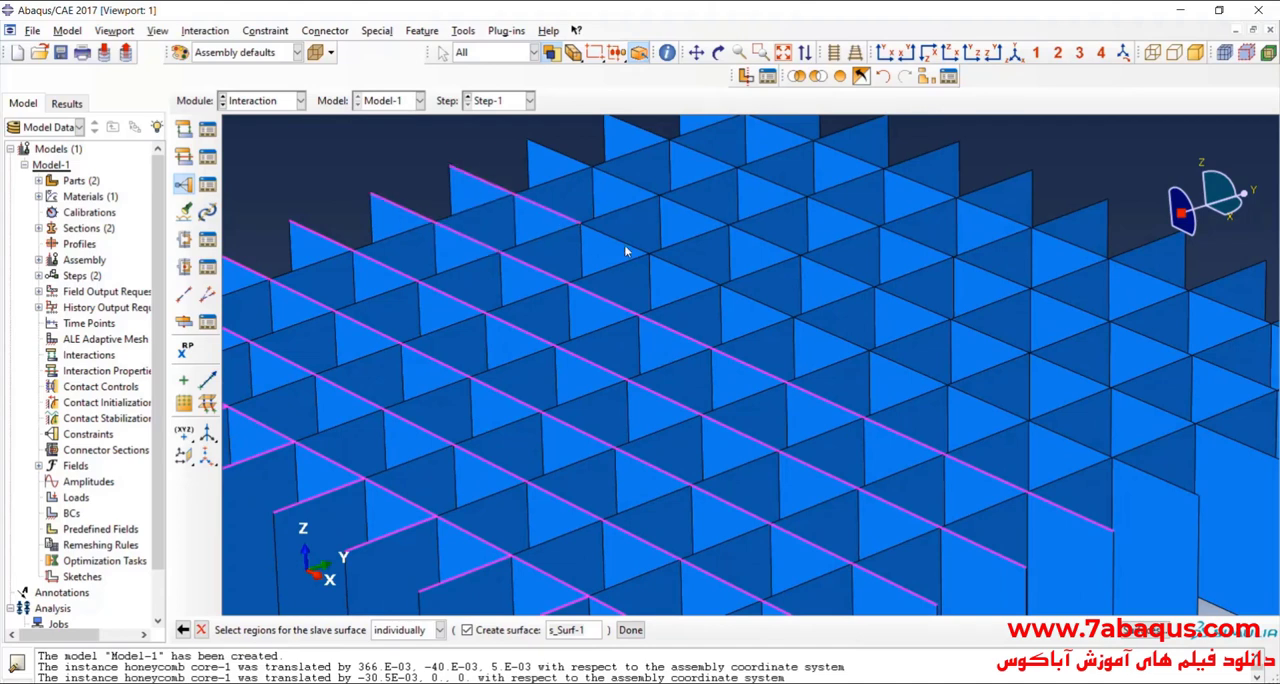
left_click(627, 251, "shift")
left_click(690, 274, "shift")
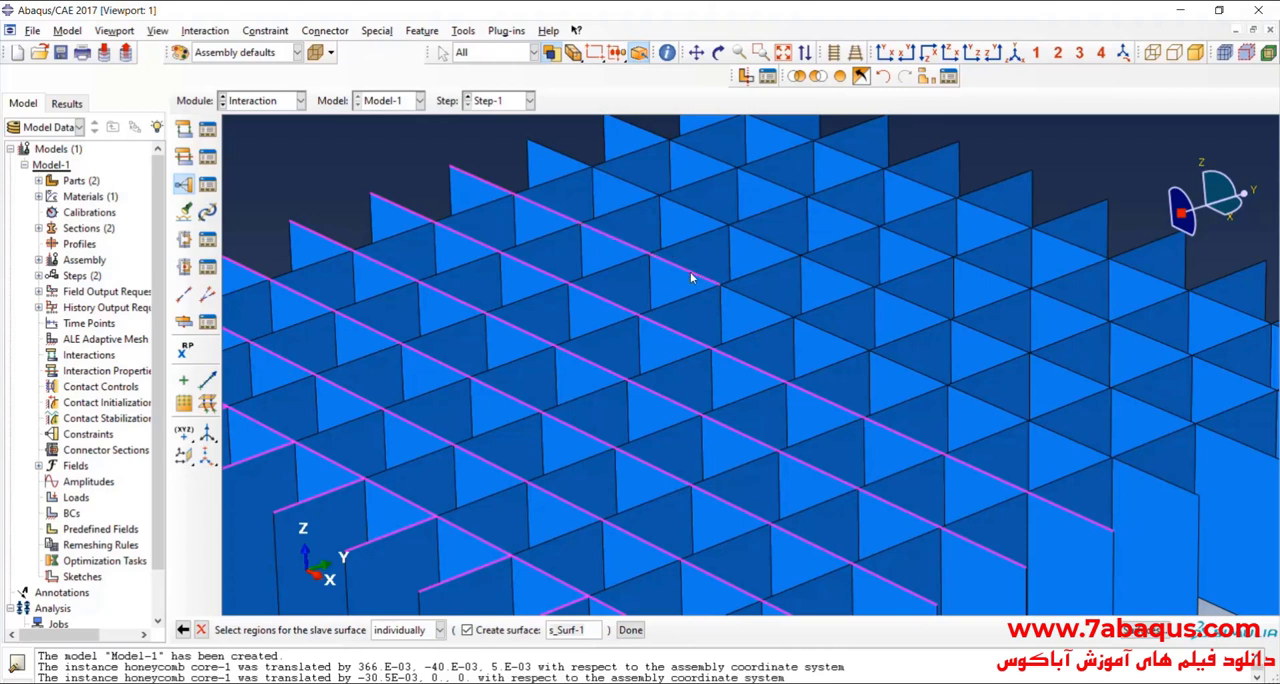
left_click(752, 302, "shift")
left_click(826, 337, "shift")
left_click(916, 372, "shift")
left_click(988, 404, "shift")
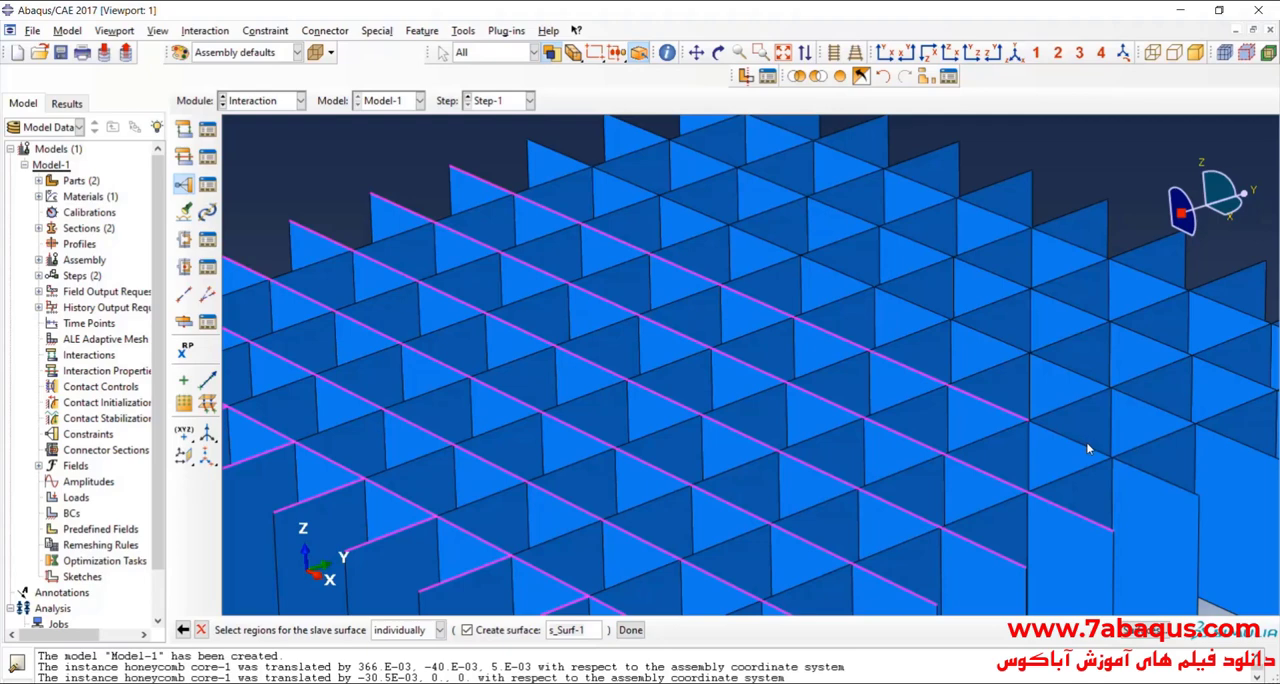
left_click(1088, 446, "shift")
left_click(1163, 480, "shift")
Step: Add the remaining top edges of the core's seventh X-direction line, up to its far end, to the slave surface selection
scroll(677, 343, "down", 3)
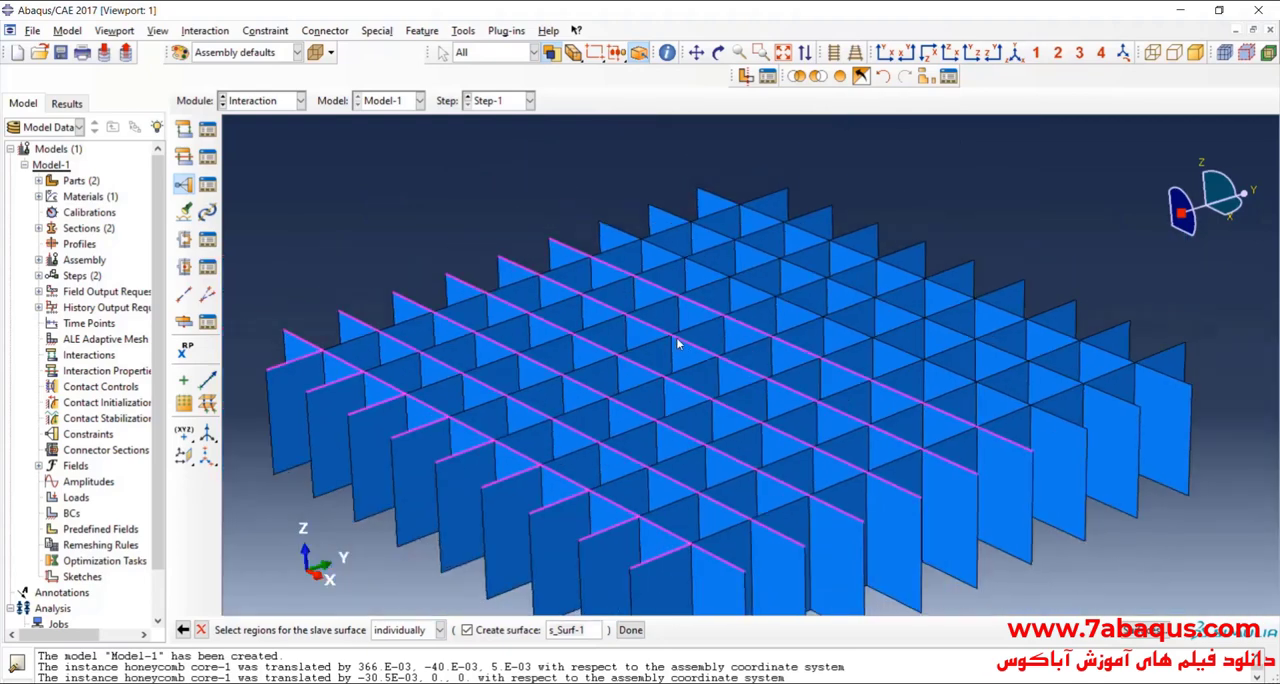
scroll(1040, 425, "up", 3)
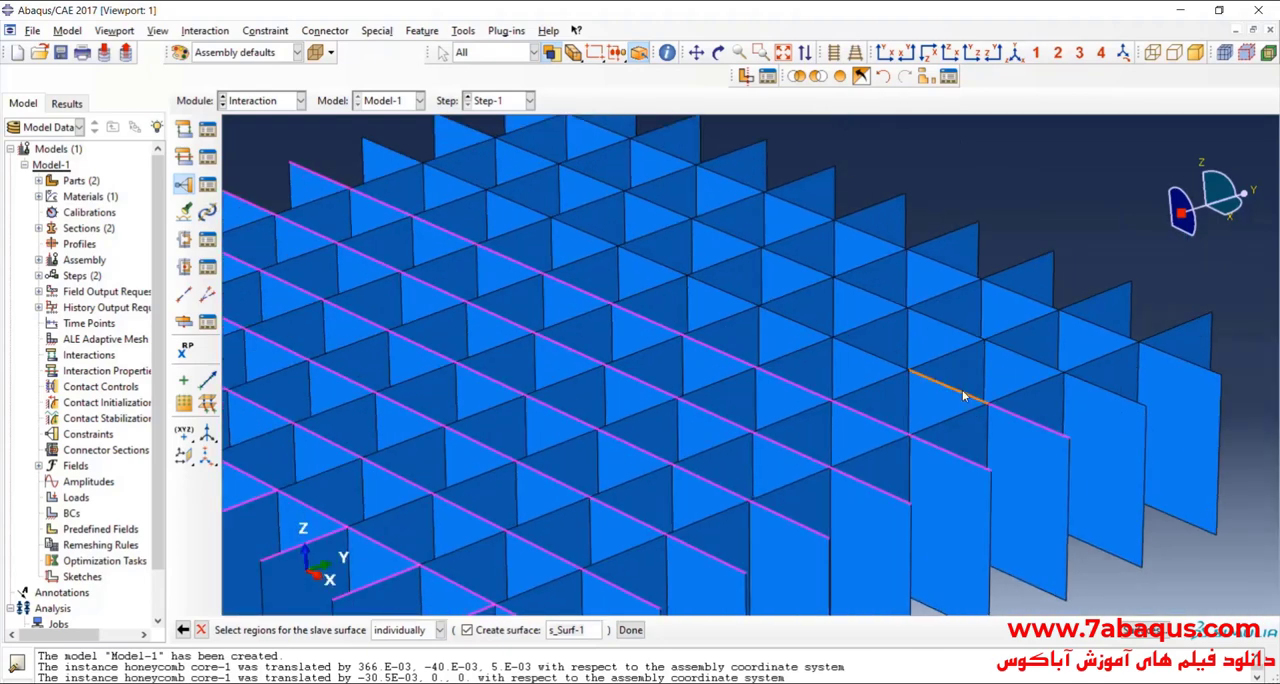
left_click(808, 331, "shift")
left_click(724, 294, "shift")
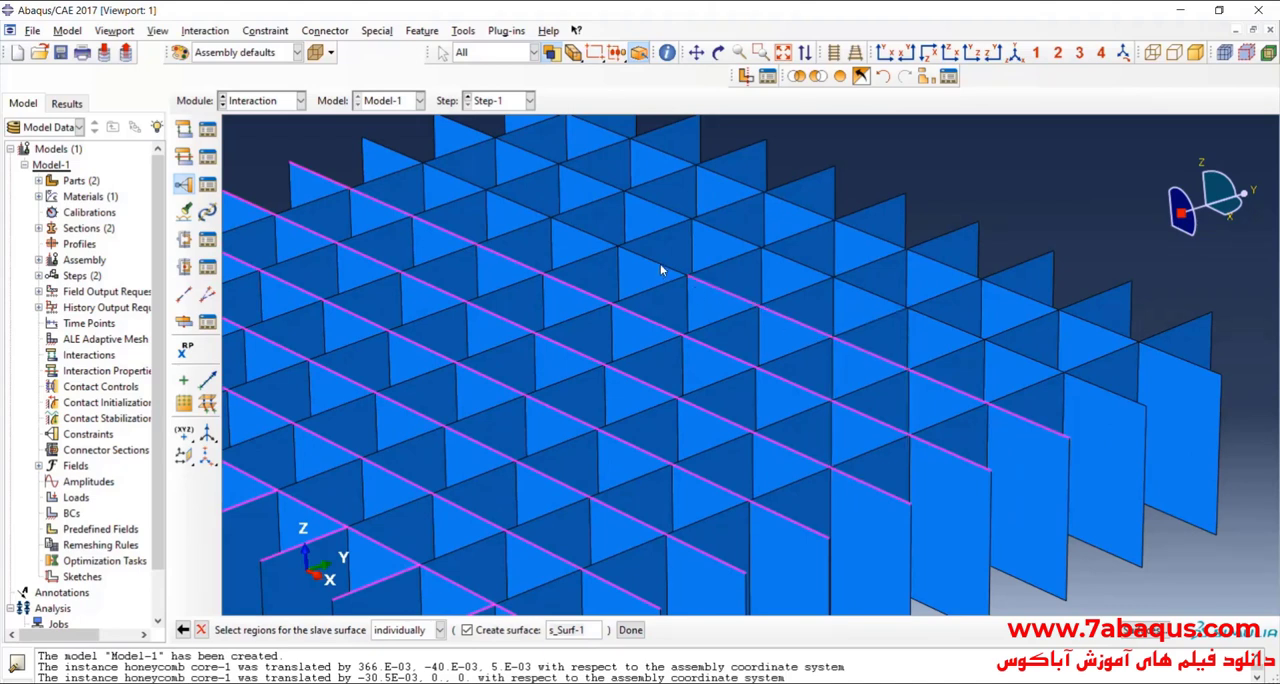
left_click(575, 228, "shift")
left_click(531, 212, "shift")
left_click(456, 179, "shift")
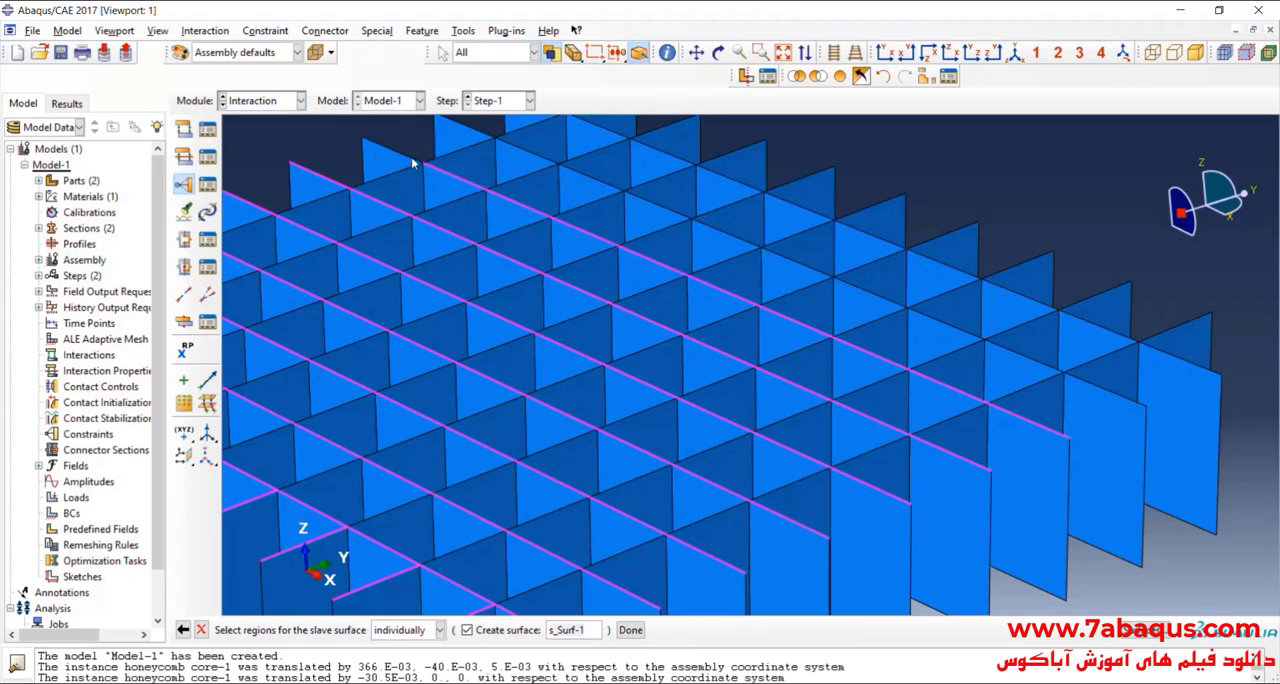
left_click(412, 160, "shift")
Step: Add the top edges of the core's eighth X-direction line, from its far end to its near end, to the slave surface selection
scroll(488, 350, "down", 3)
scroll(500, 192, "up", 2)
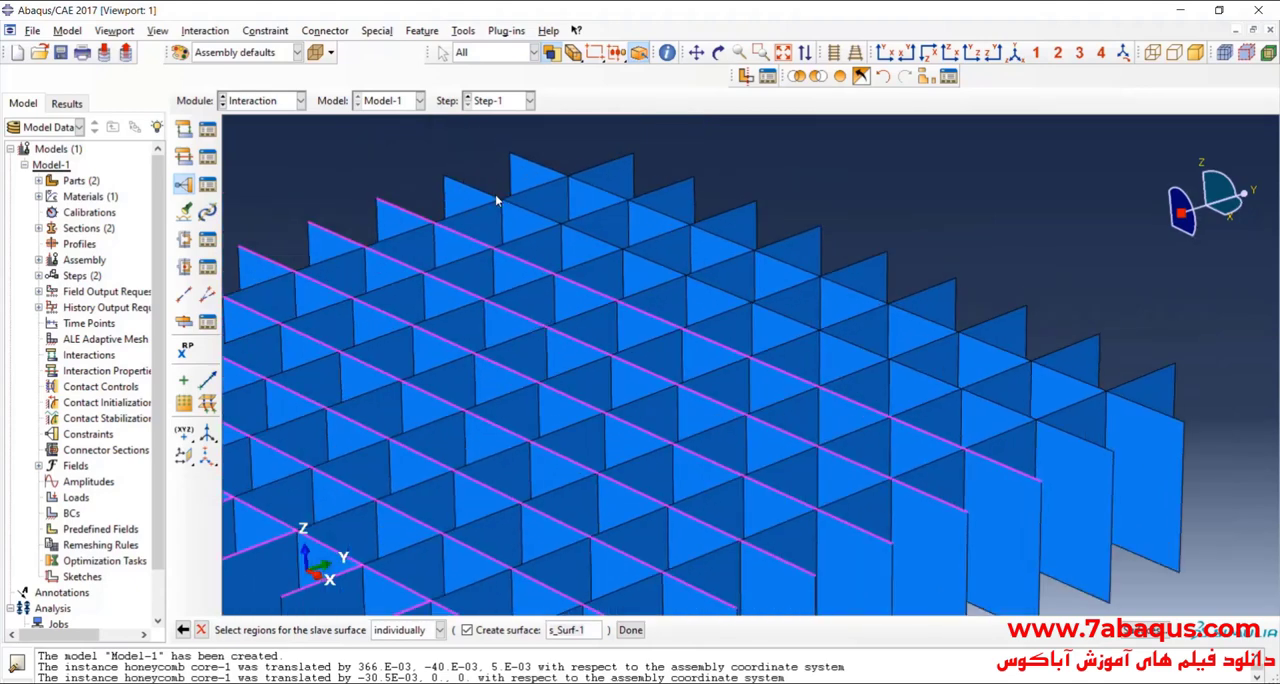
left_click(496, 200, "shift")
left_click(540, 220, "shift")
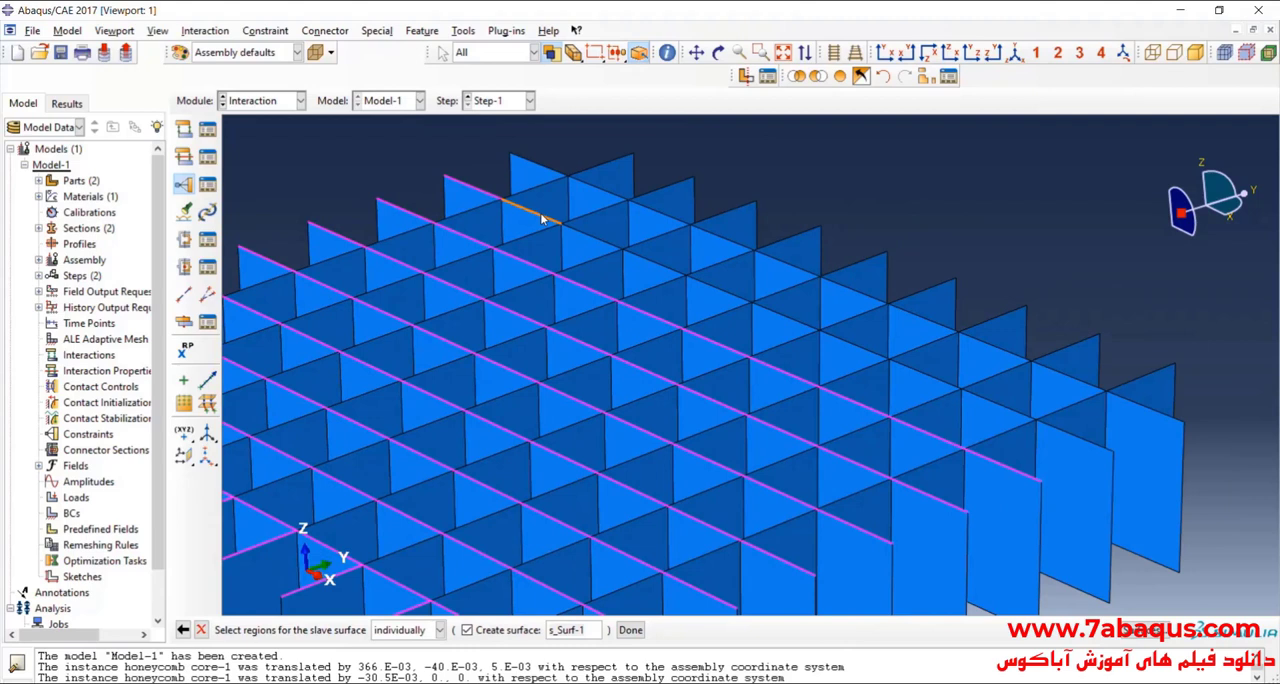
left_click(594, 240, "shift")
left_click(662, 268, "shift")
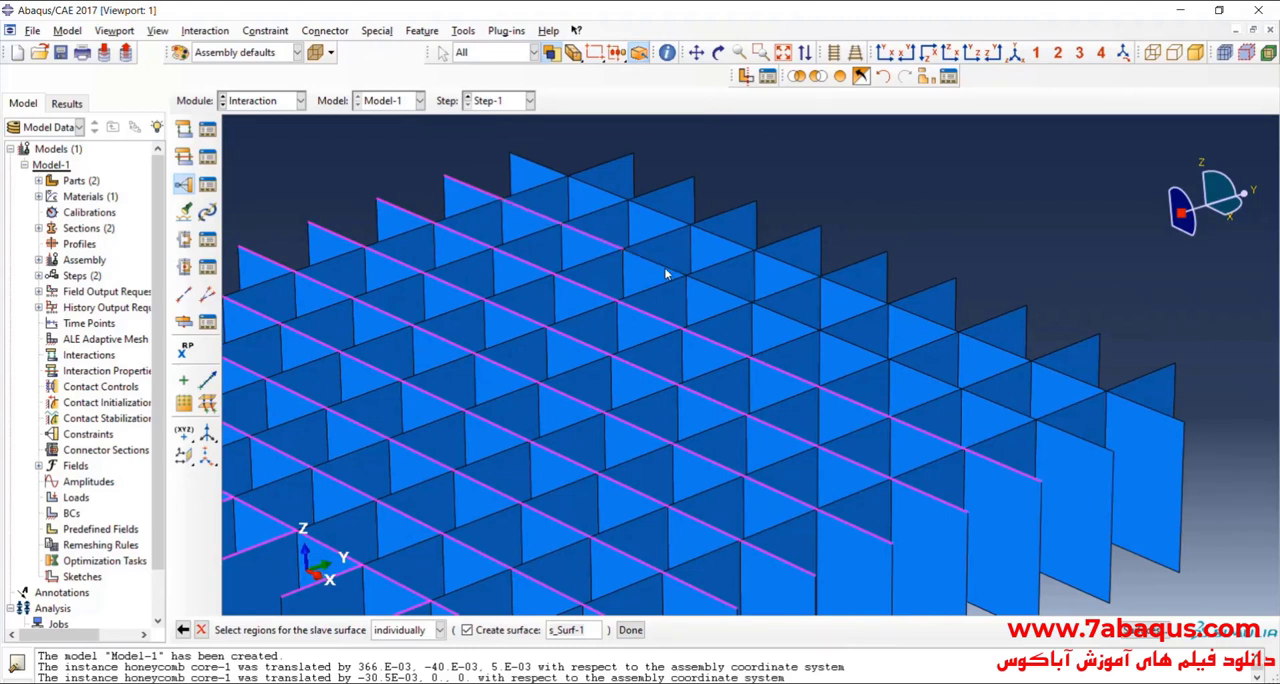
left_click(727, 293, "shift")
left_click(792, 318, "shift")
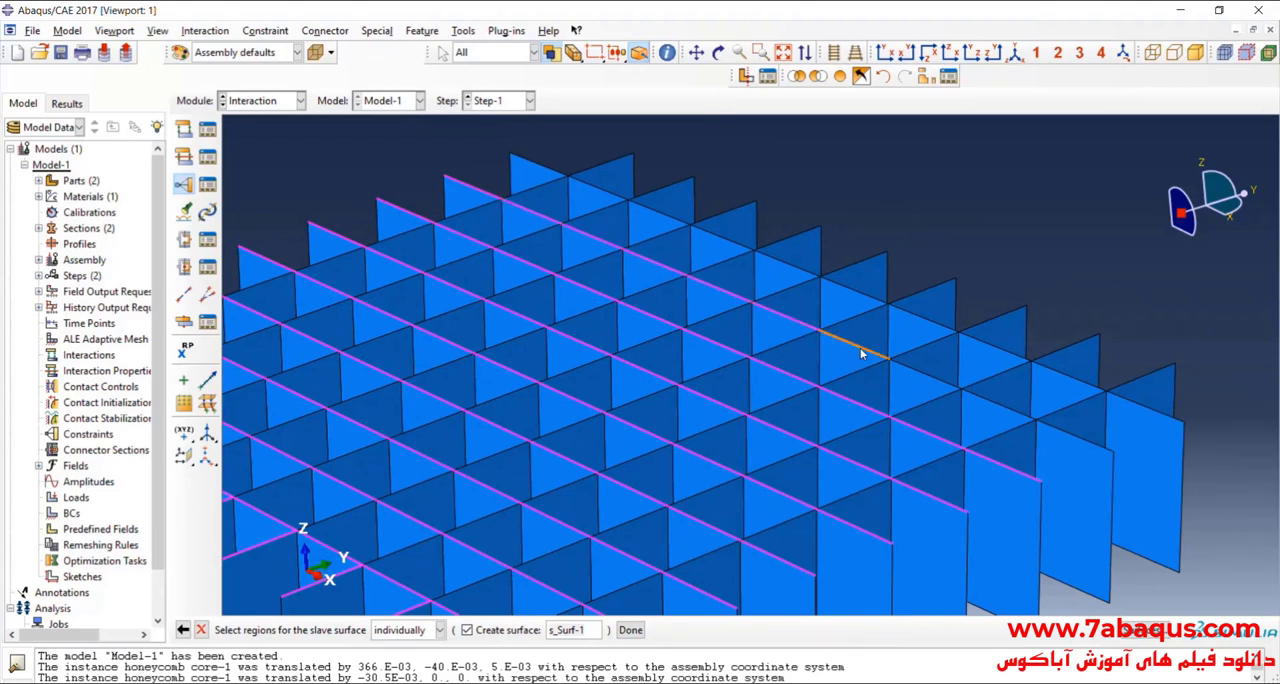
left_click(858, 347, "shift")
left_click(922, 372, "shift")
left_click(1019, 413, "shift")
left_click(1065, 431, "shift")
Step: Add the top edges of the core's ninth and last X-direction line, from its near end to its far end, to the slave surface selection
left_click(1150, 408, "shift")
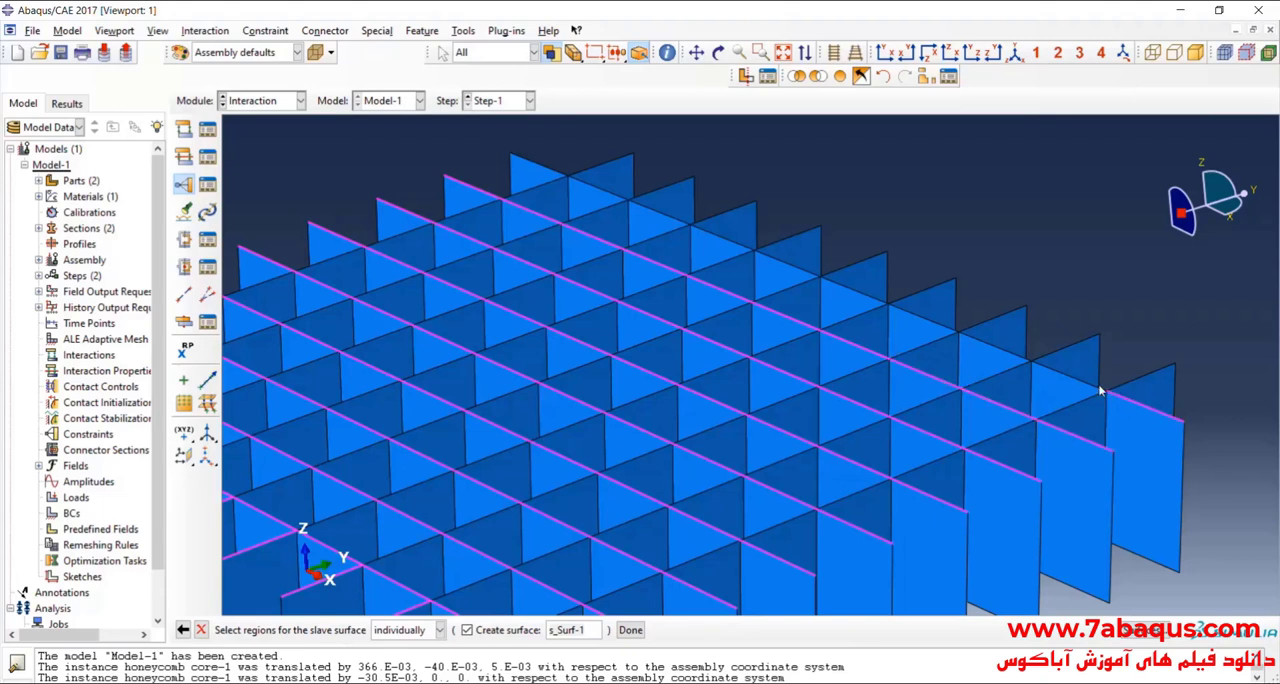
left_click(1092, 388, "shift")
left_click(1008, 354, "shift")
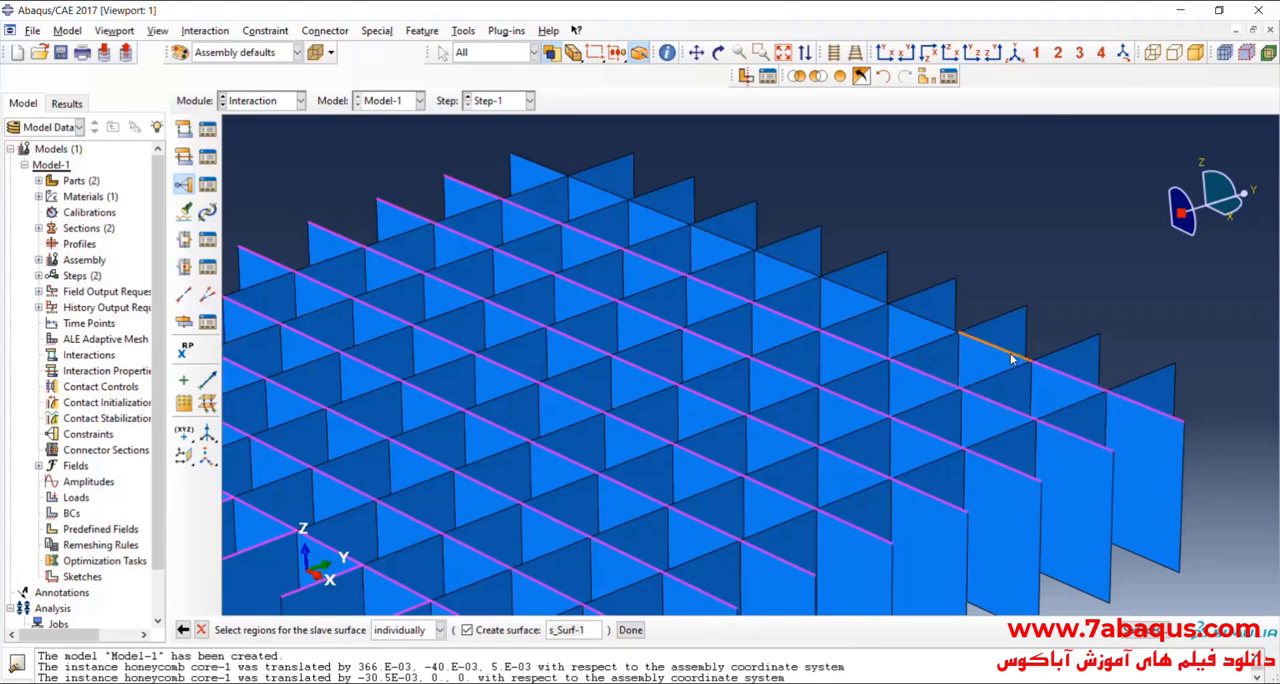
left_click(938, 330, "shift")
left_click(852, 291, "shift")
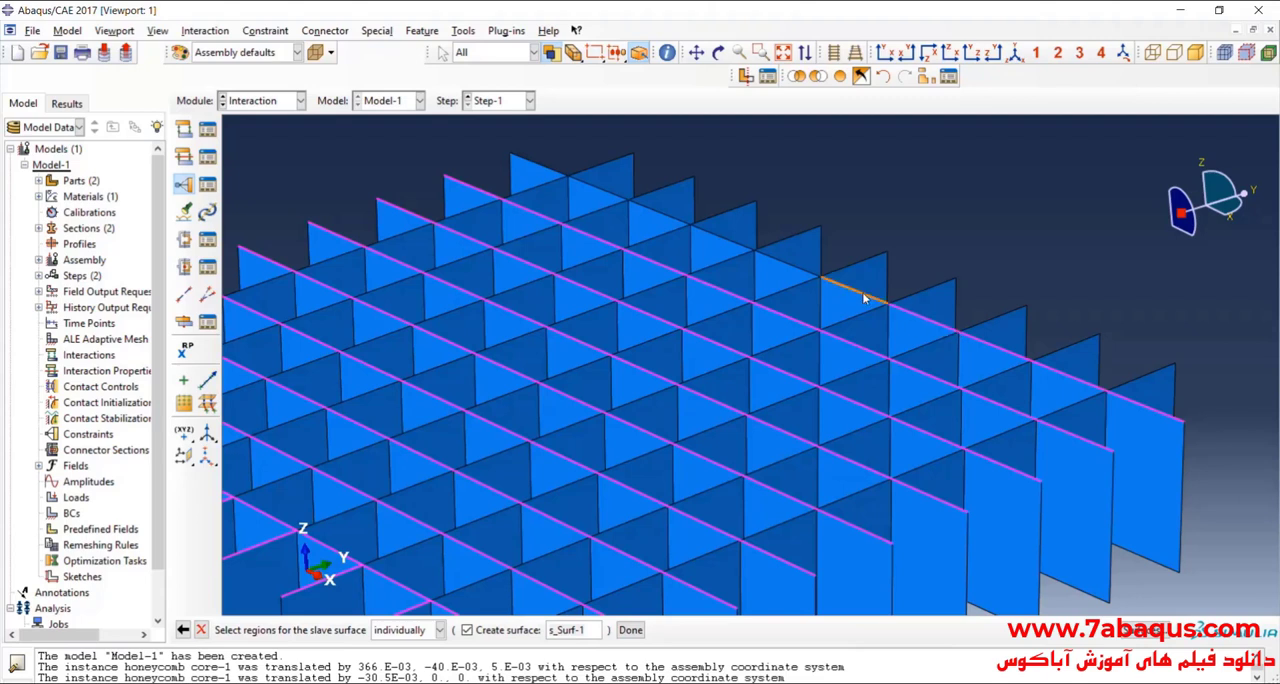
left_click(798, 271, "shift")
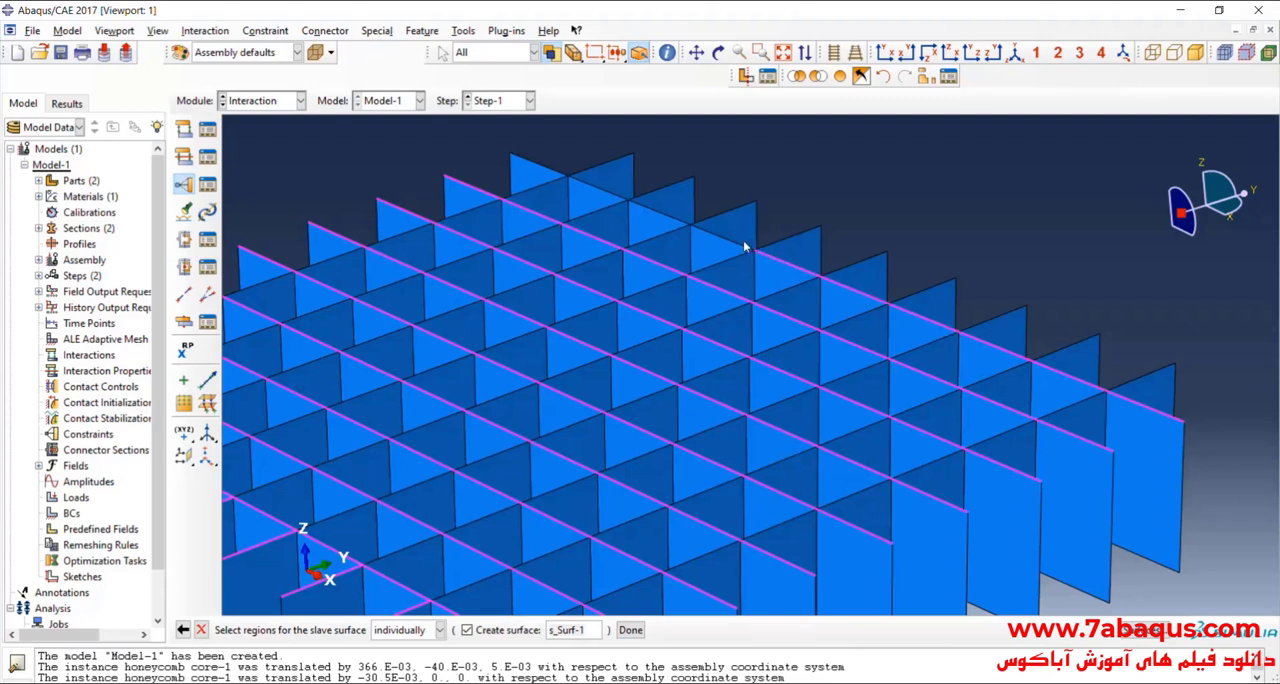
left_click(673, 218, "shift")
left_click(575, 185, "shift")
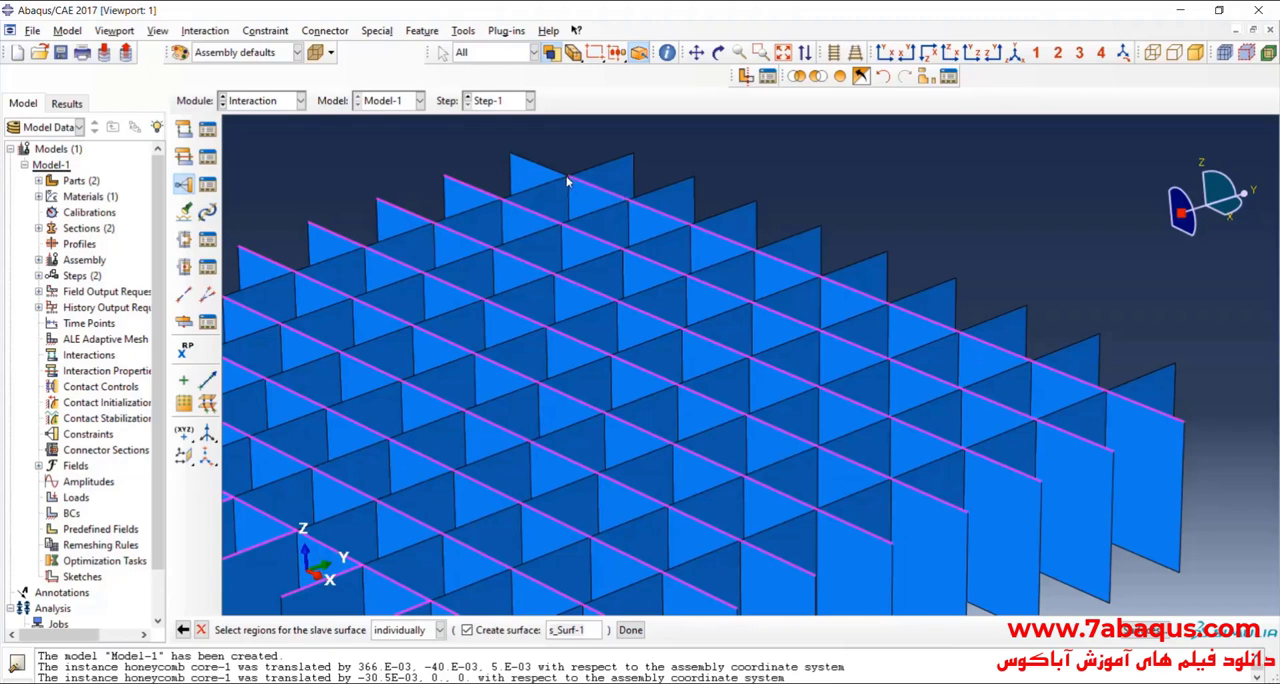
Step: Add the remaining top edges of the core's front-most Y-direction line to the slave surface selection
scroll(652, 215, "down", 4)
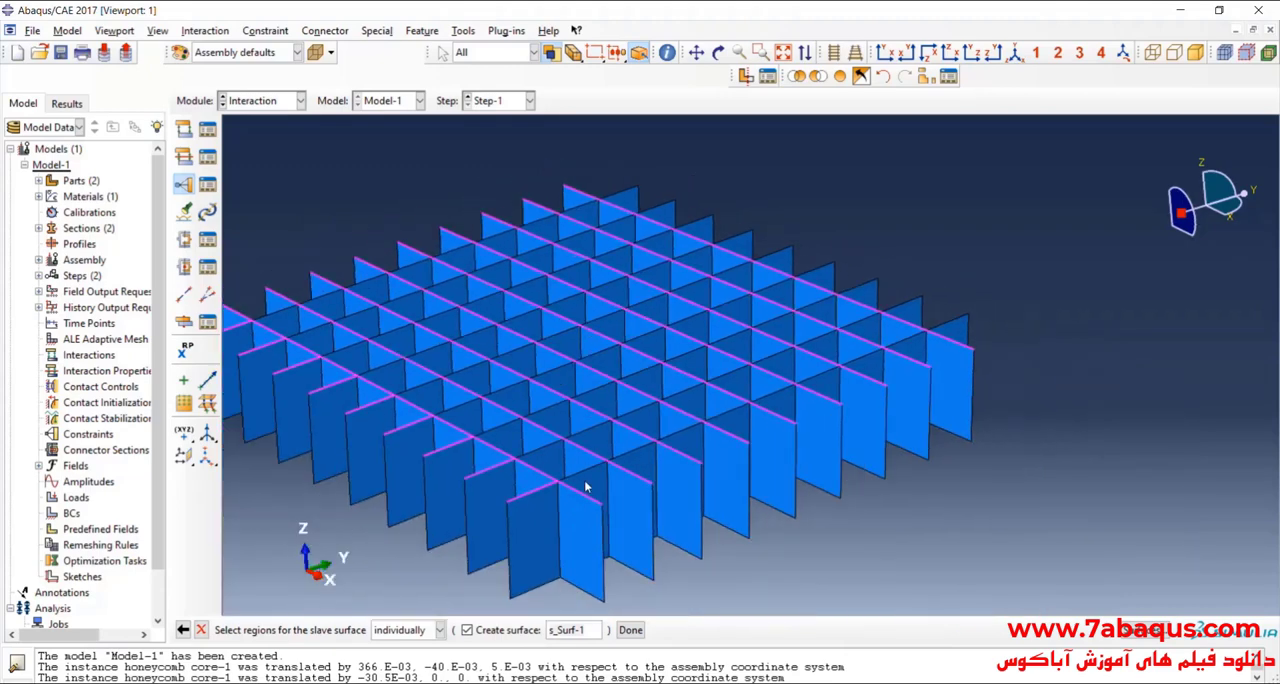
scroll(584, 481, "up", 3)
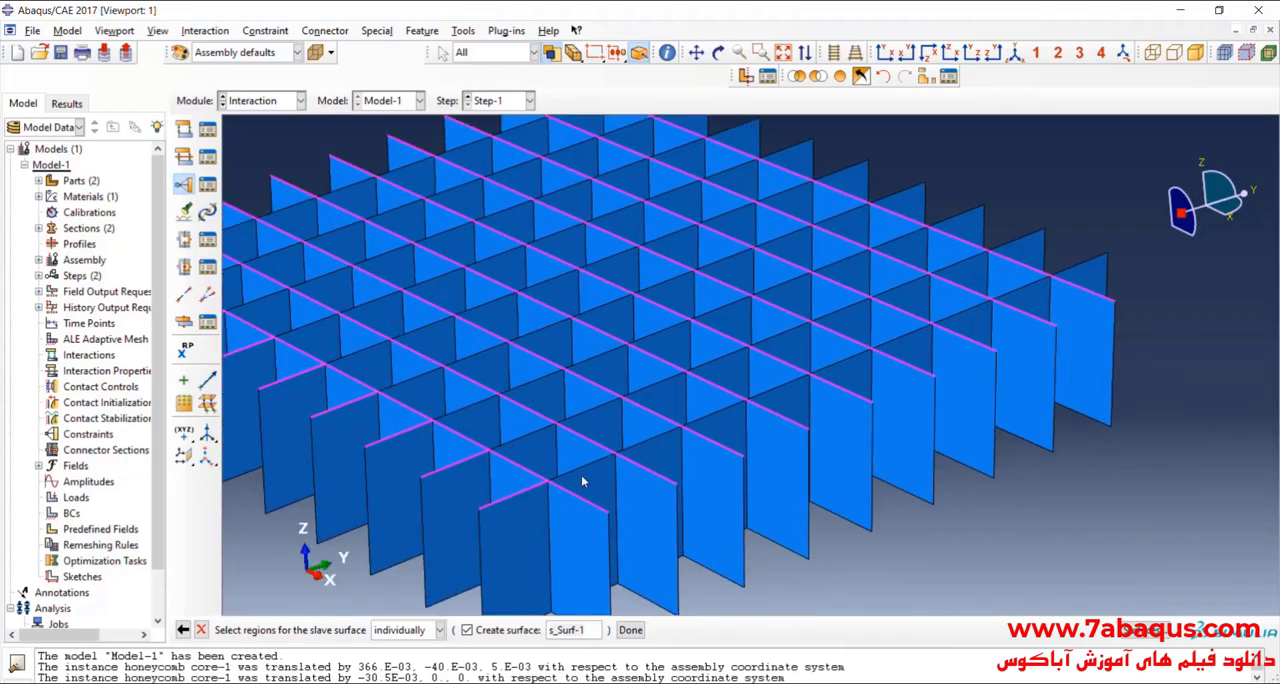
left_click(643, 442, "shift")
left_click(715, 413, "shift")
left_click(777, 390, "shift")
left_click(844, 362, "shift")
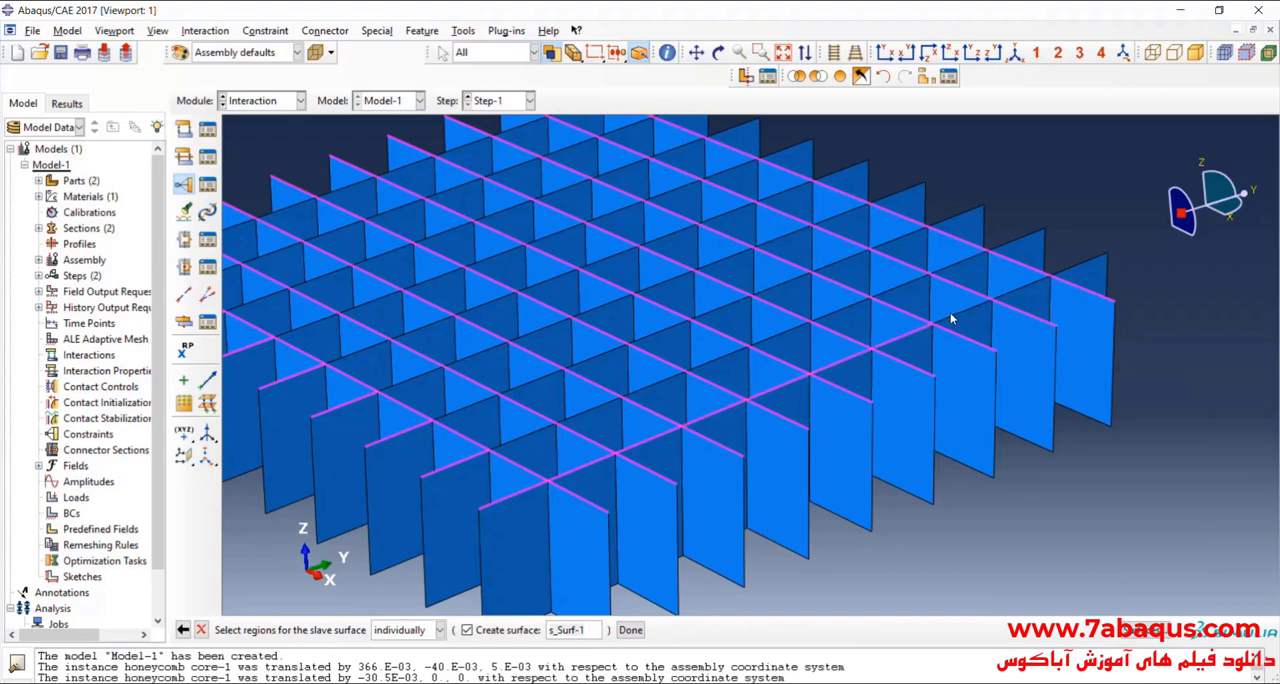
left_click(957, 318, "shift")
left_click(1029, 284, "shift")
left_click(1080, 265, "shift")
Step: Add the top edges of the core's second Y-direction line from the front, starting at its far end, to the slave surface selection
left_click(1022, 242, "shift")
left_click(958, 262, "shift")
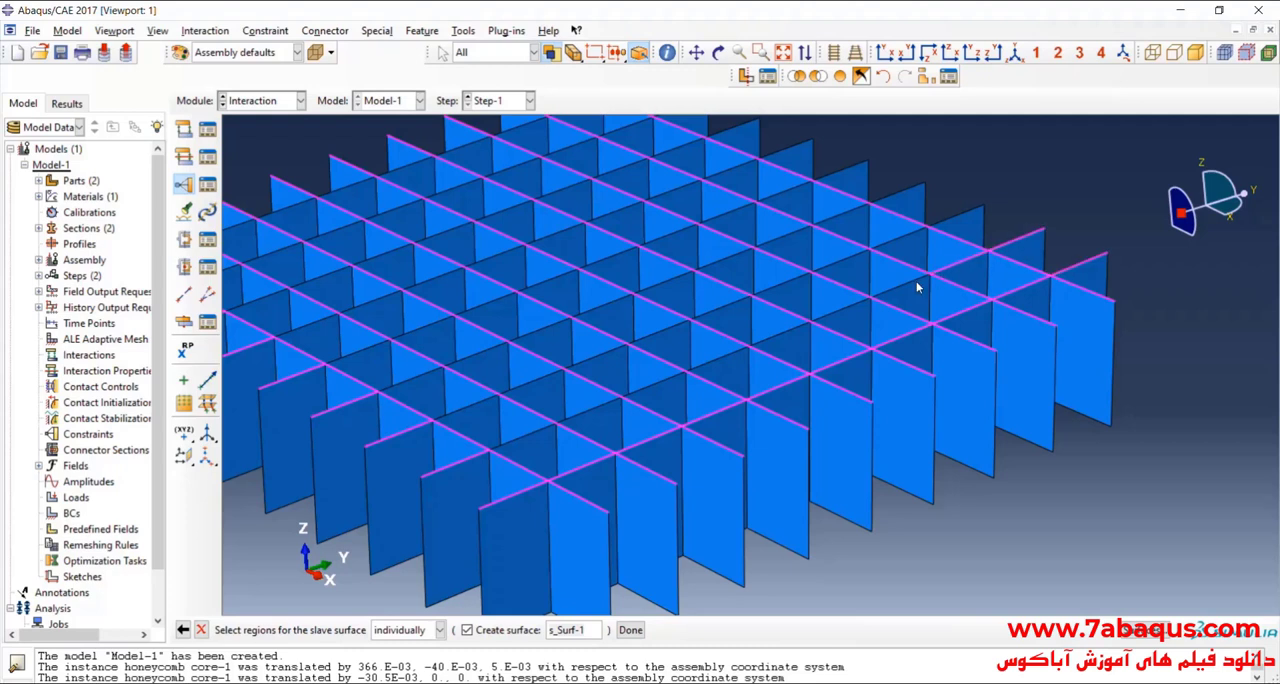
left_click(846, 309, "shift")
left_click(705, 363, "shift")
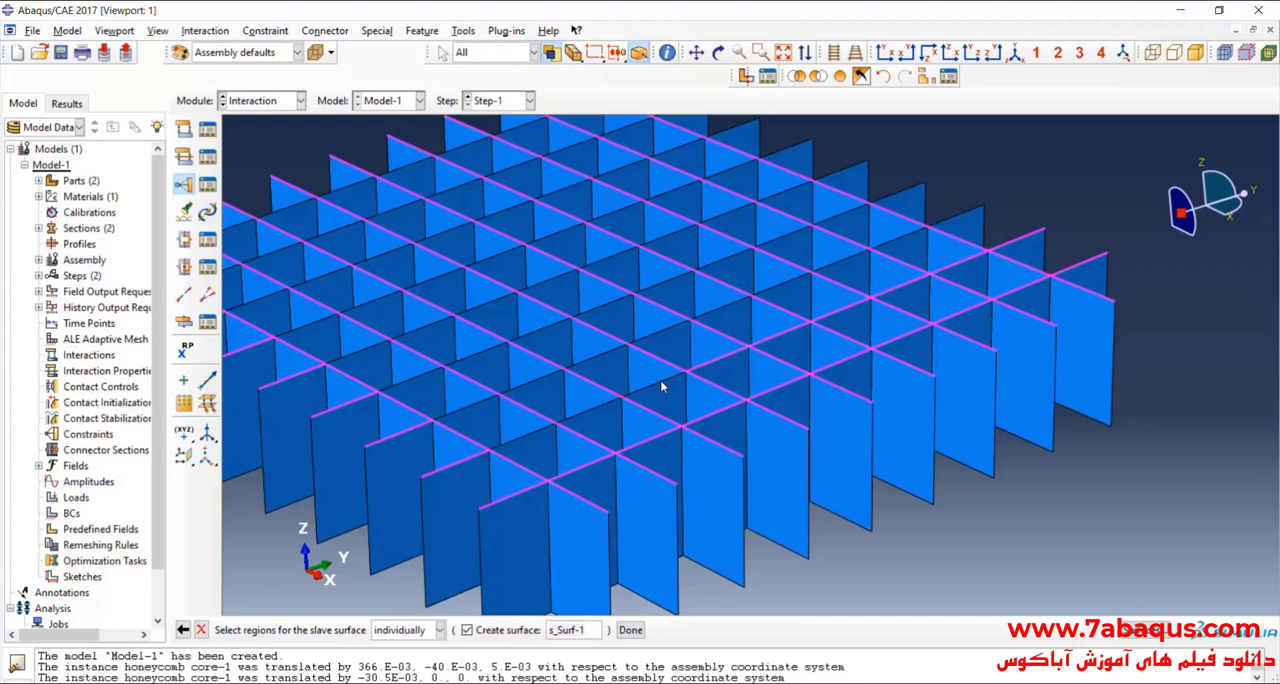
left_click(588, 411, "shift")
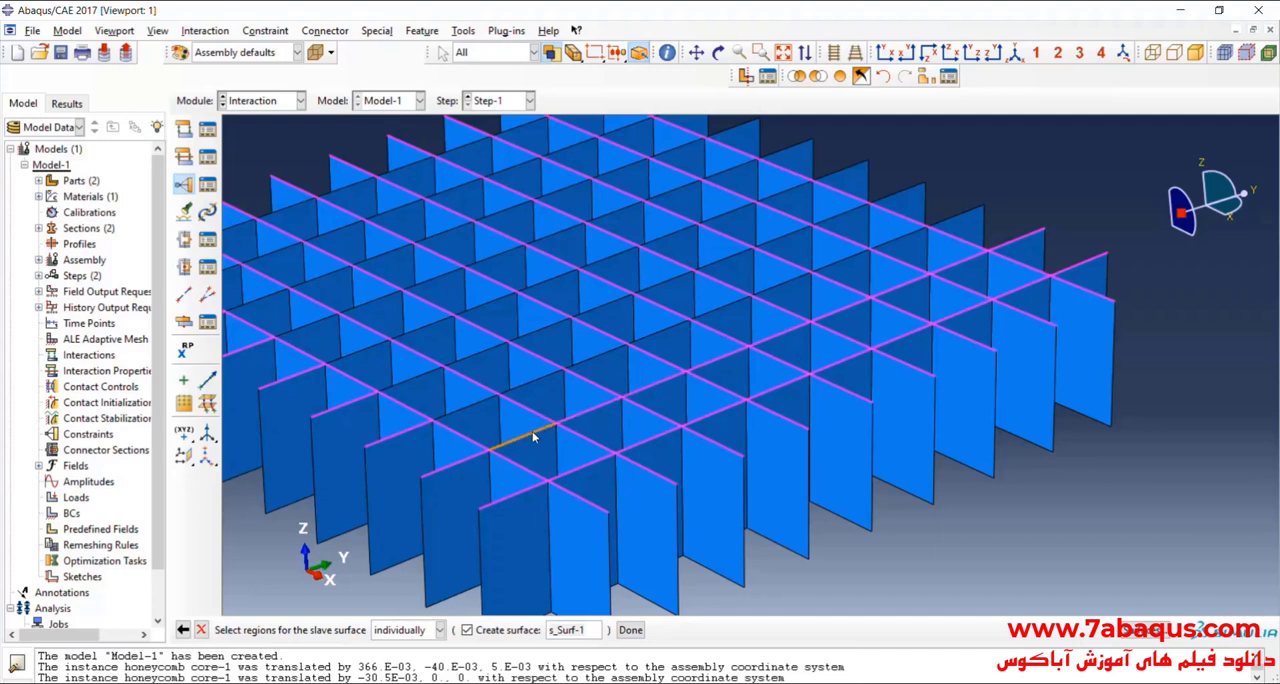
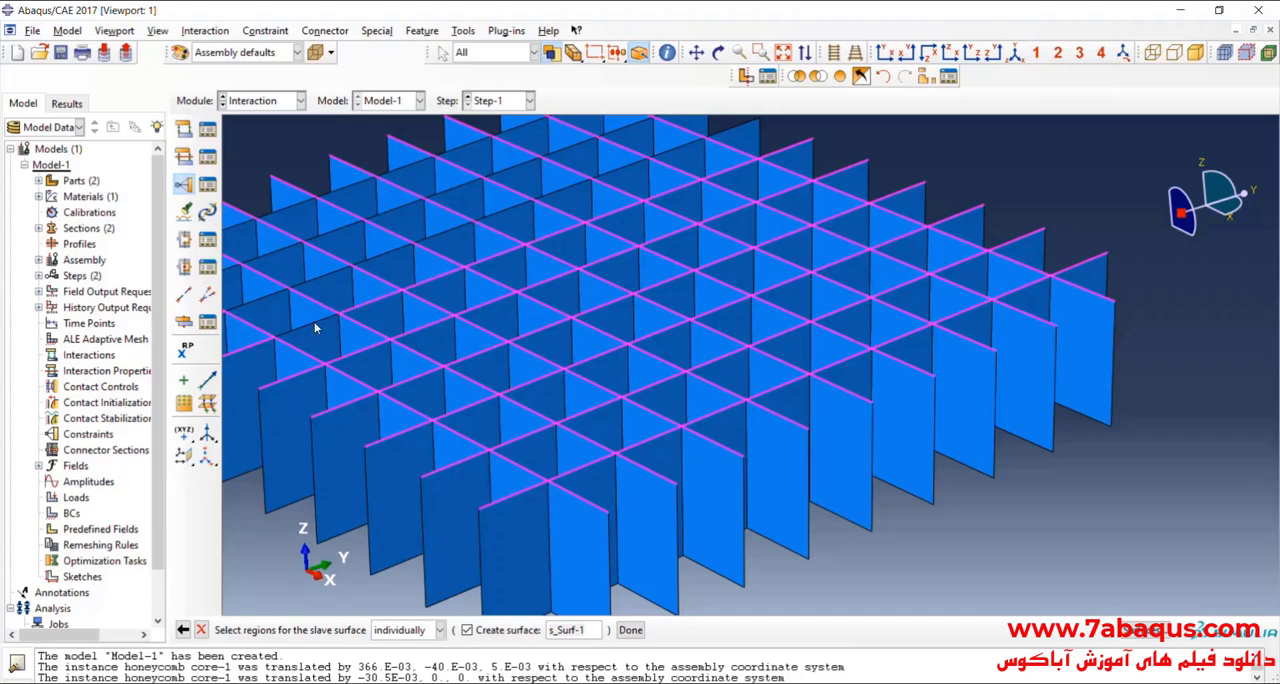
Step: Add the remaining unselected top edges of the core's Y-direction lines to the slave surface selection
scroll(658, 347, "down", 2)
scroll(377, 335, "up", 3)
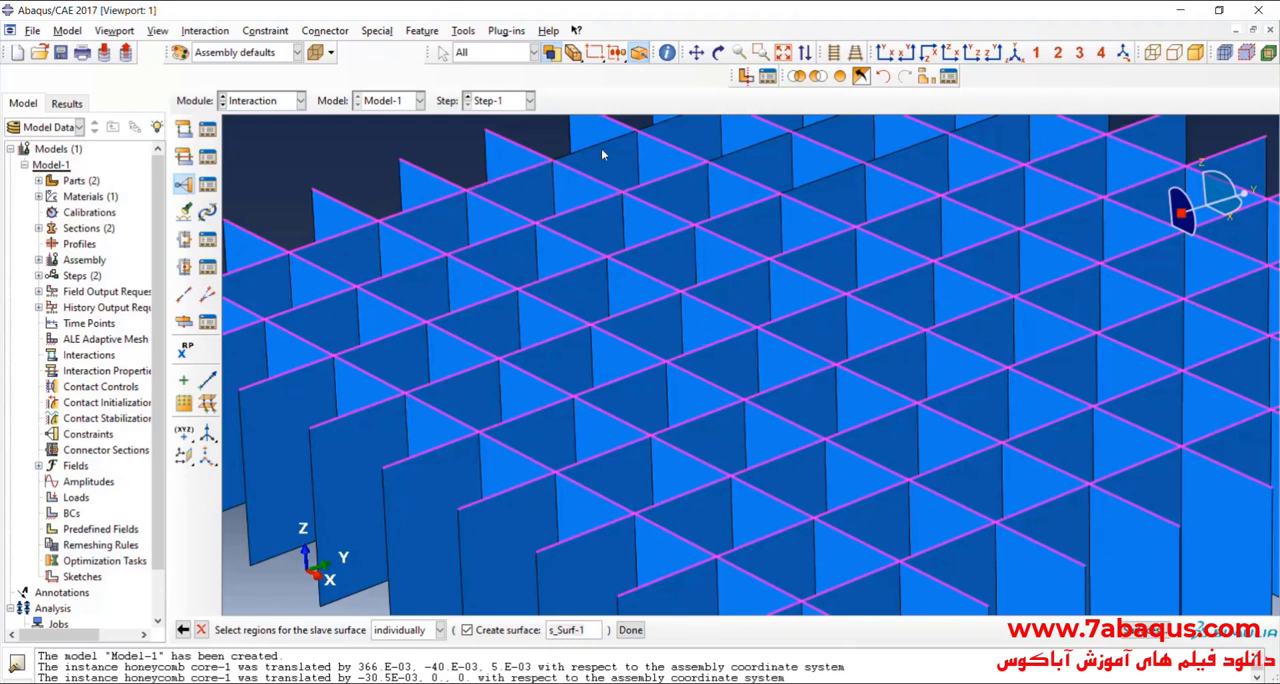
scroll(546, 319, "down", 5)
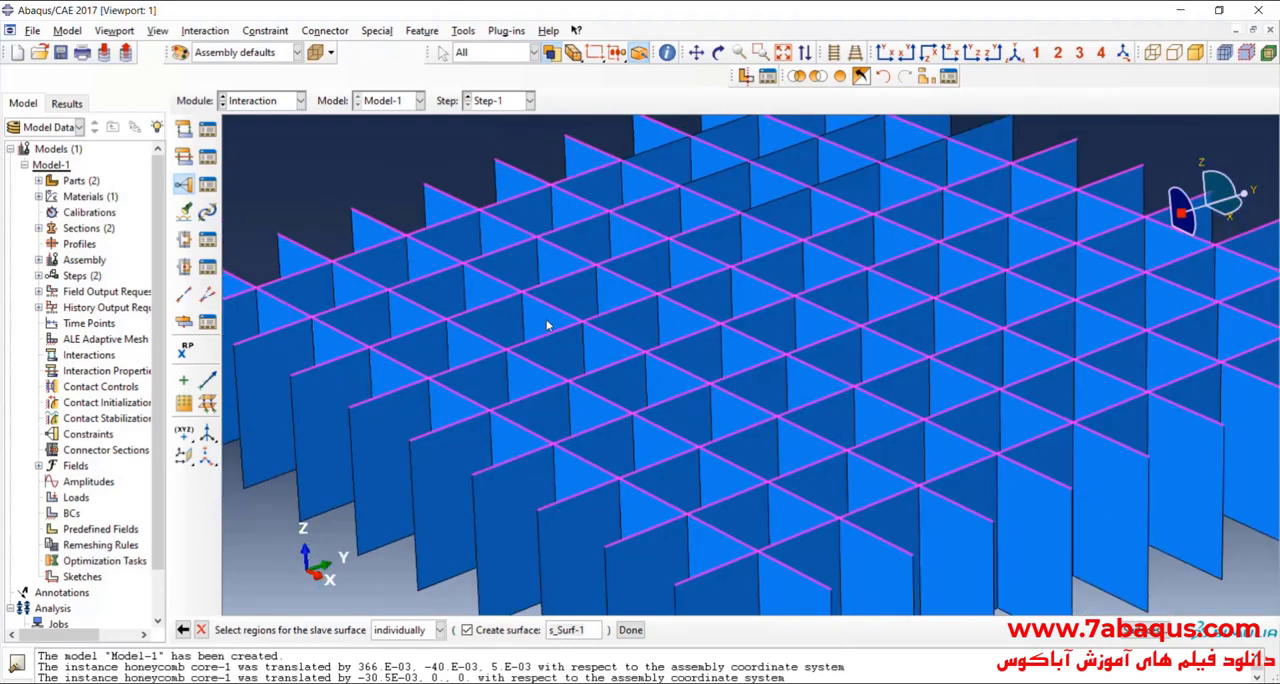
scroll(626, 199, "up", 5)
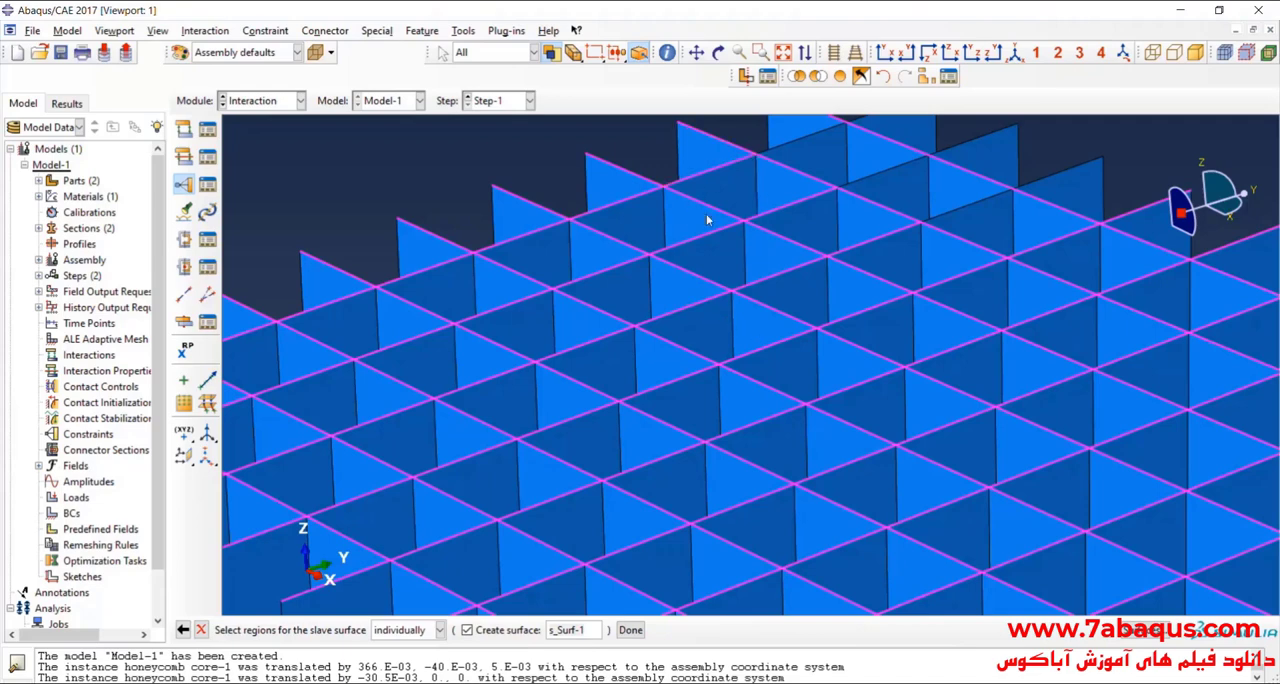
scroll(706, 219, "down", 5)
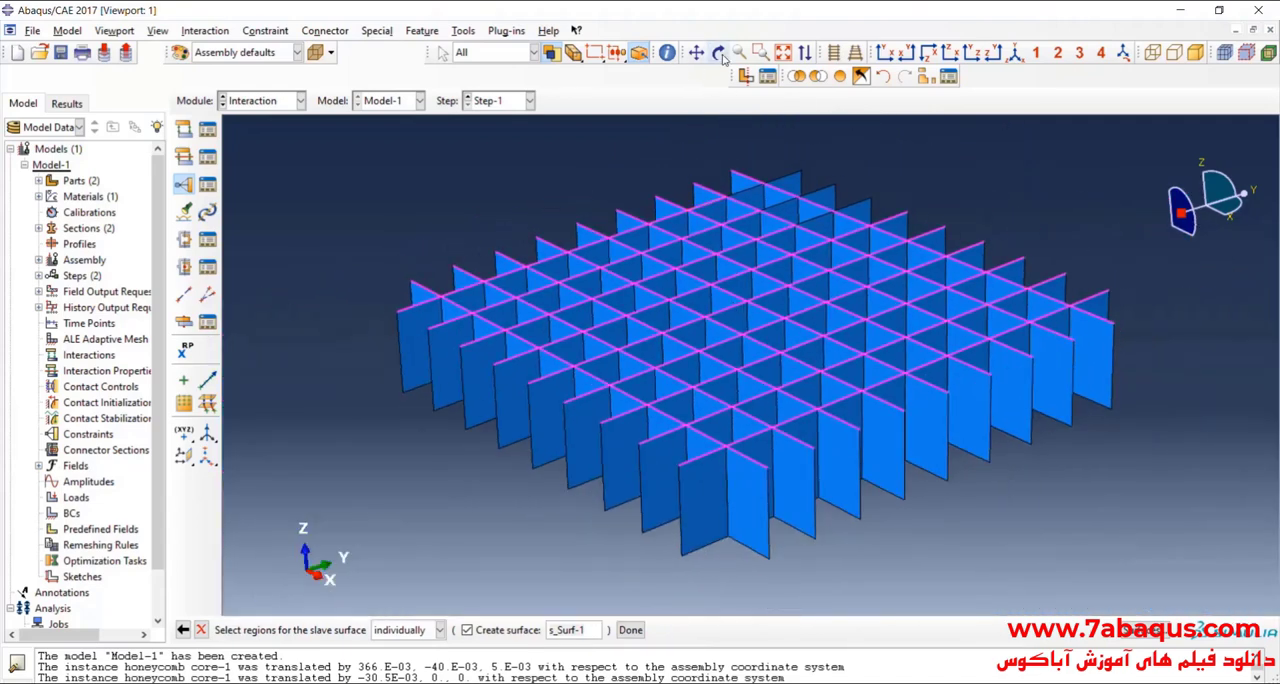
left_click(719, 53)
left_click_drag(860, 430, 772, 281)
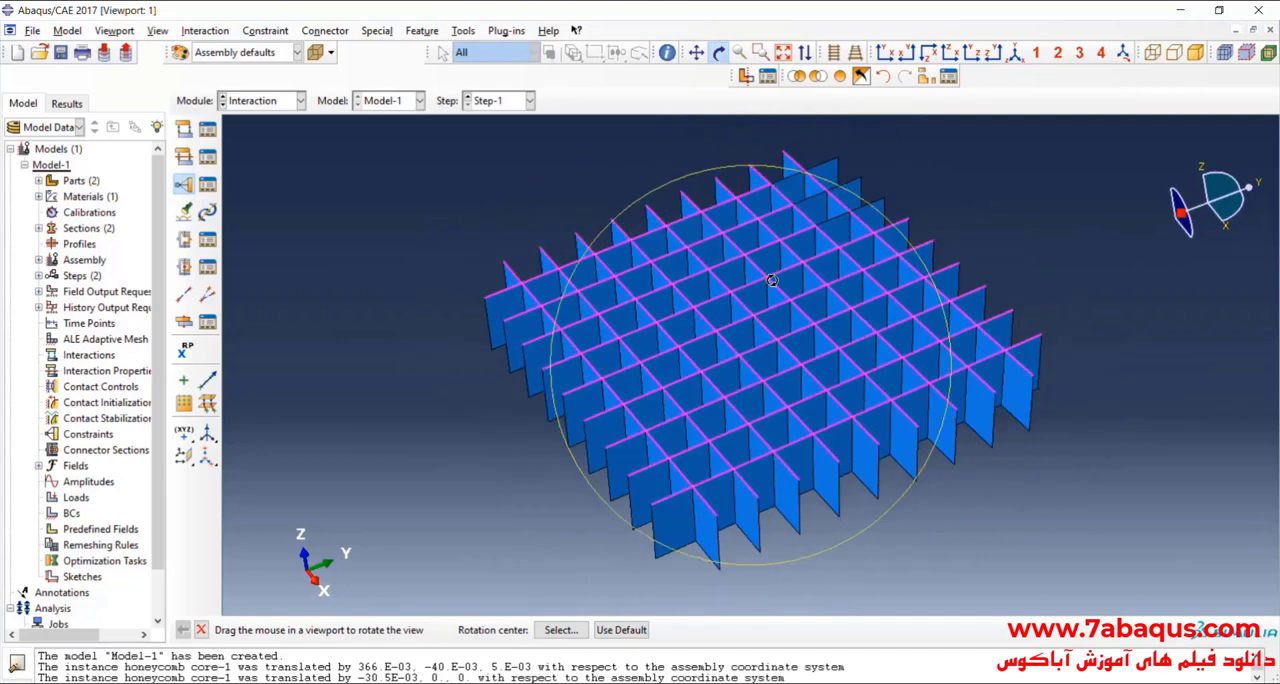
scroll(750, 315, "down", 2)
scroll(758, 190, "up", 6)
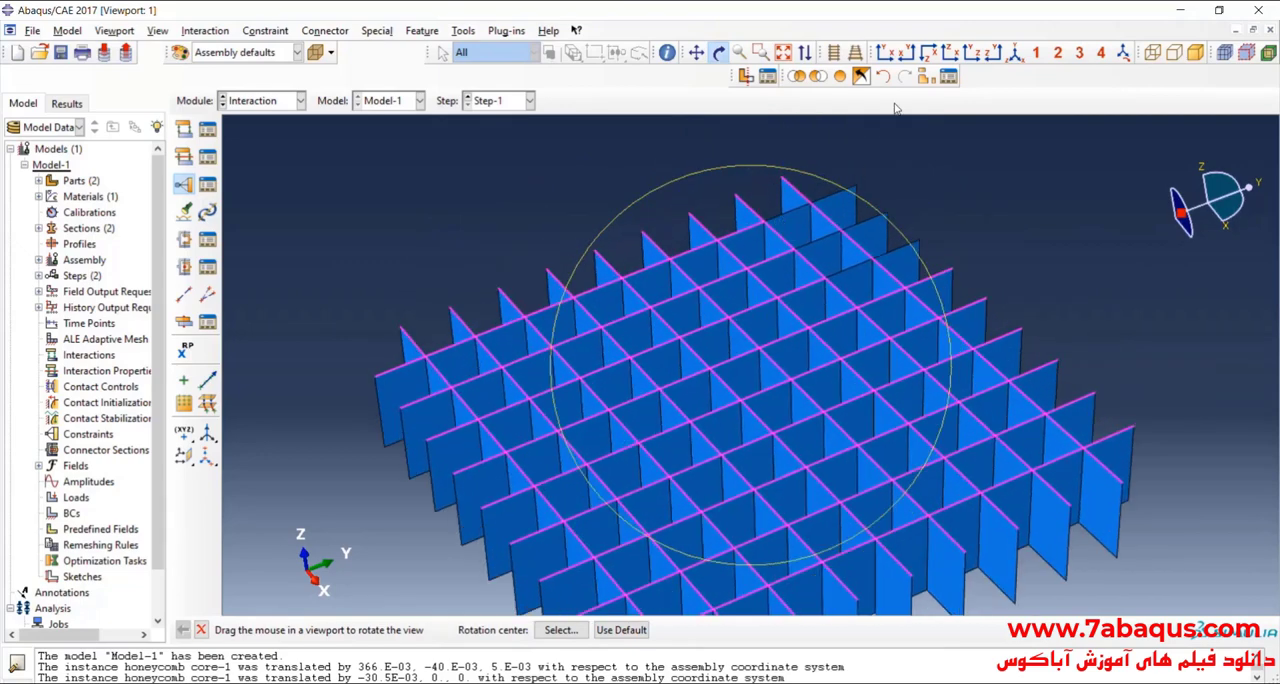
key("Escape")
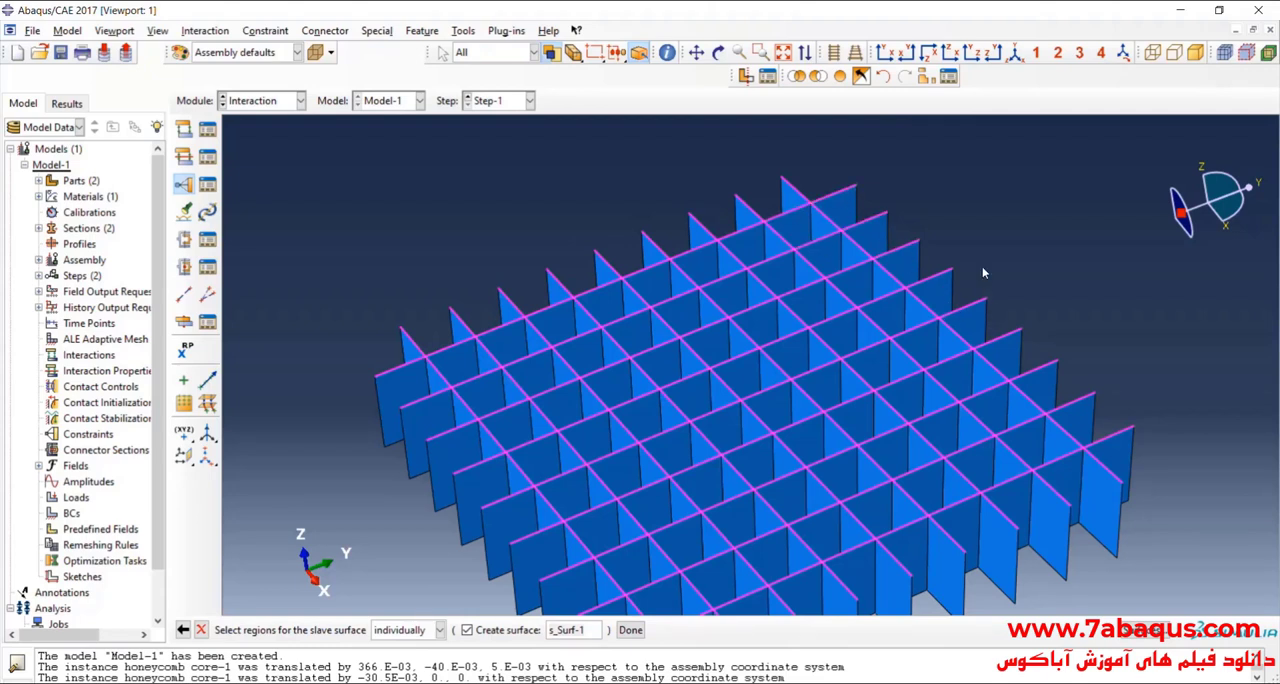
Step: Finish the slave surface selection and create the tie constraint with its default settings
scroll(975, 276, "down", 1)
scroll(856, 270, "down", 2)
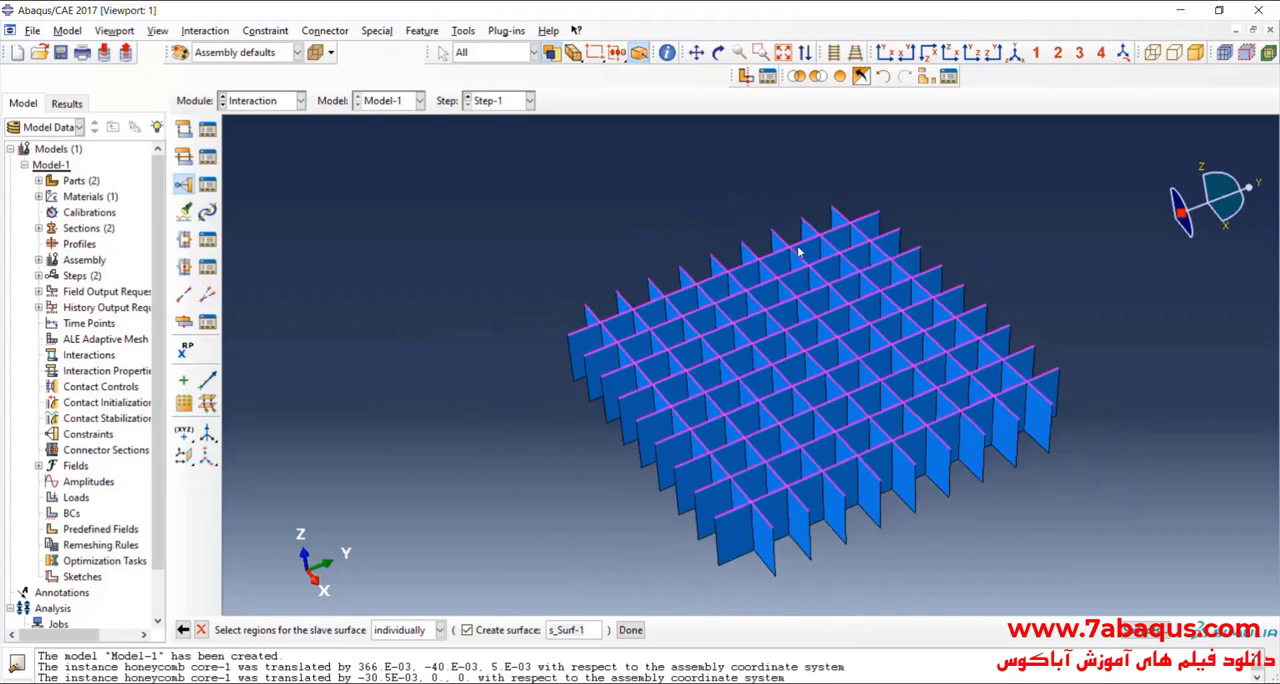
left_click(718, 52)
left_click_drag(800, 390, 791, 161)
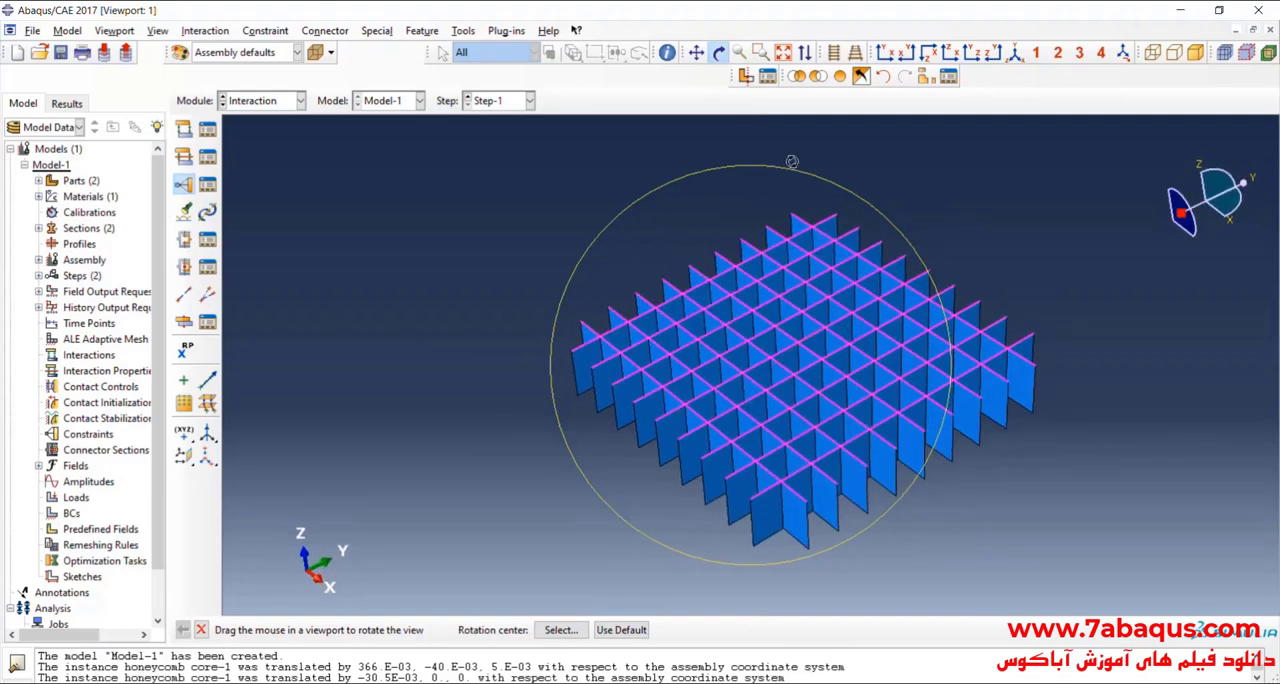
left_click(719, 53)
left_click(626, 629)
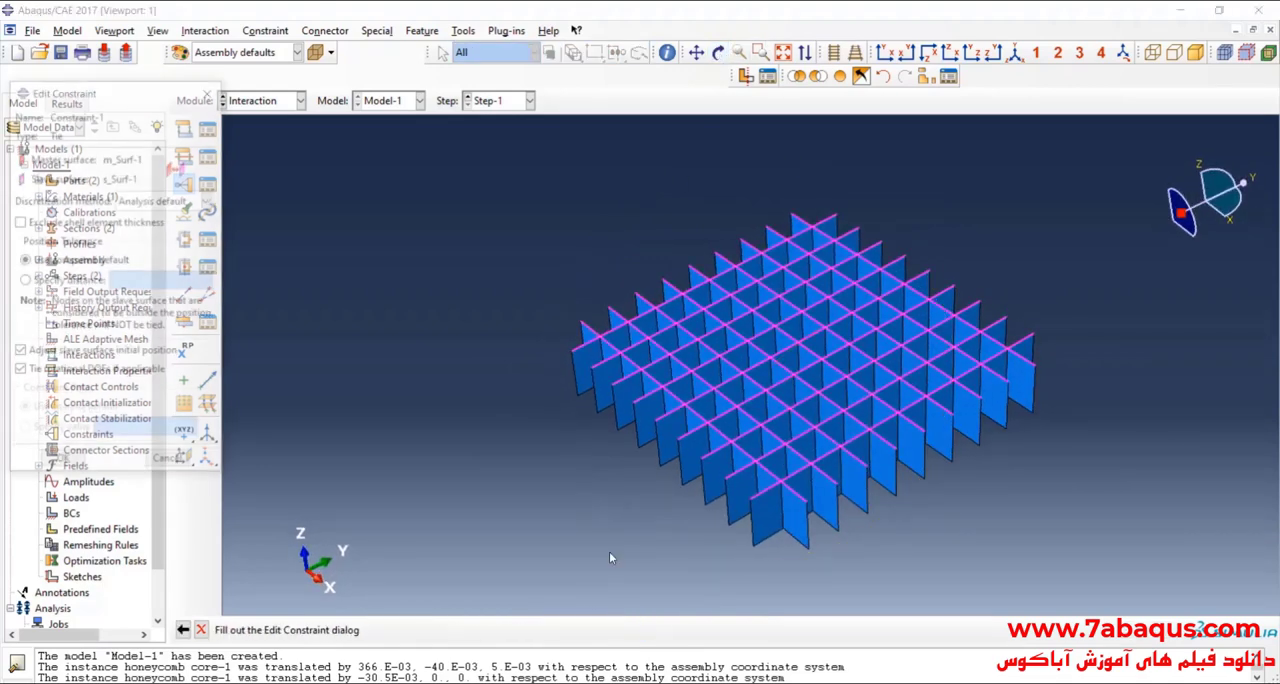
left_click(60, 463)
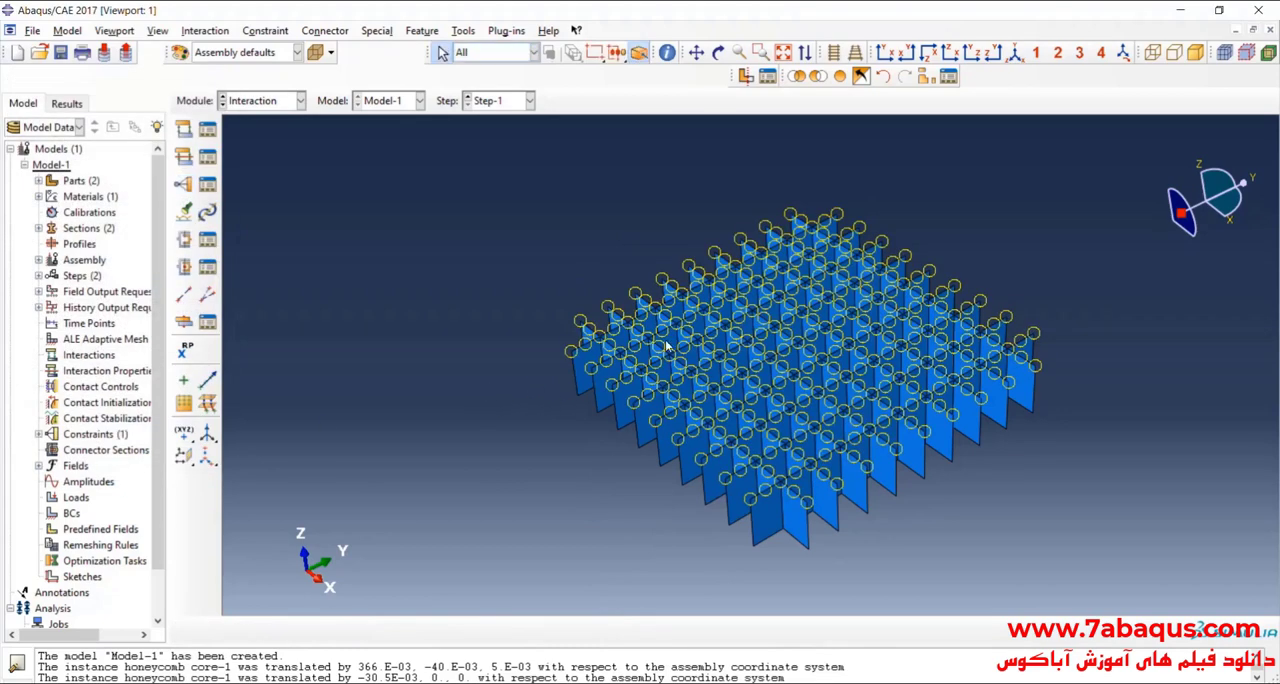
Step: Start a second Tie constraint with the whole assembly displayed and define the lower plate's inner face as its master surface
scroll(666, 346, "up", 2)
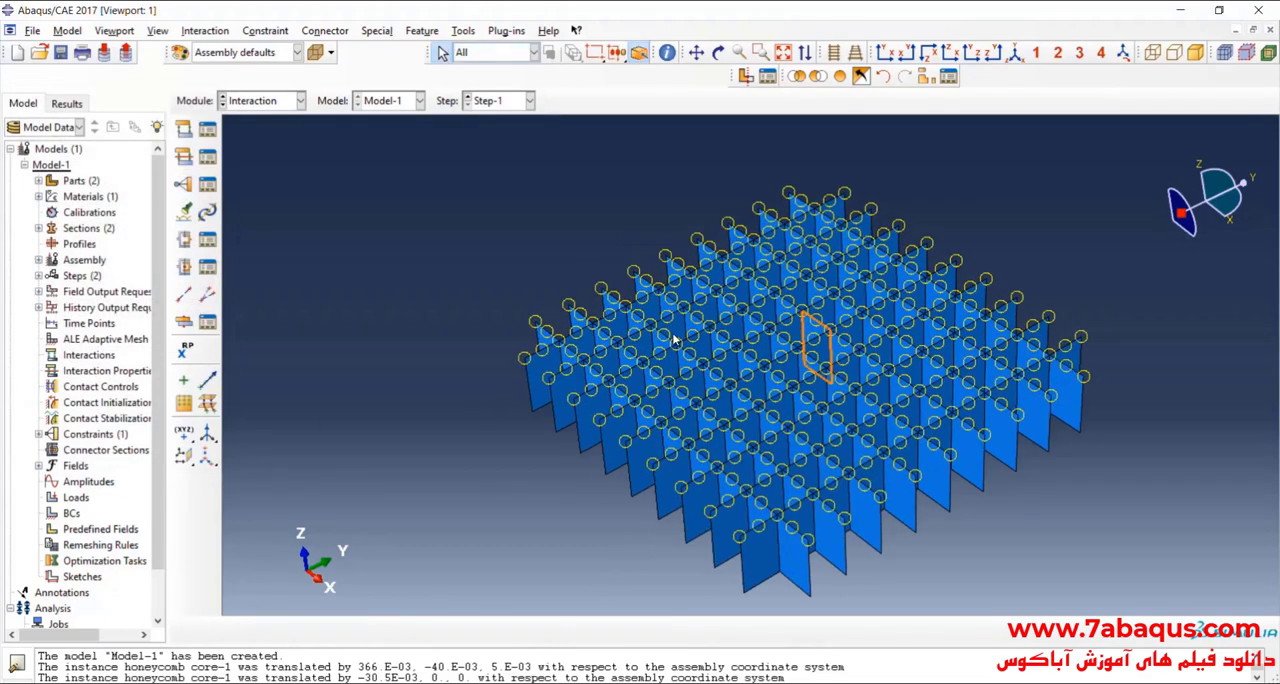
left_click(718, 53)
left_click_drag(740, 296, 771, 308)
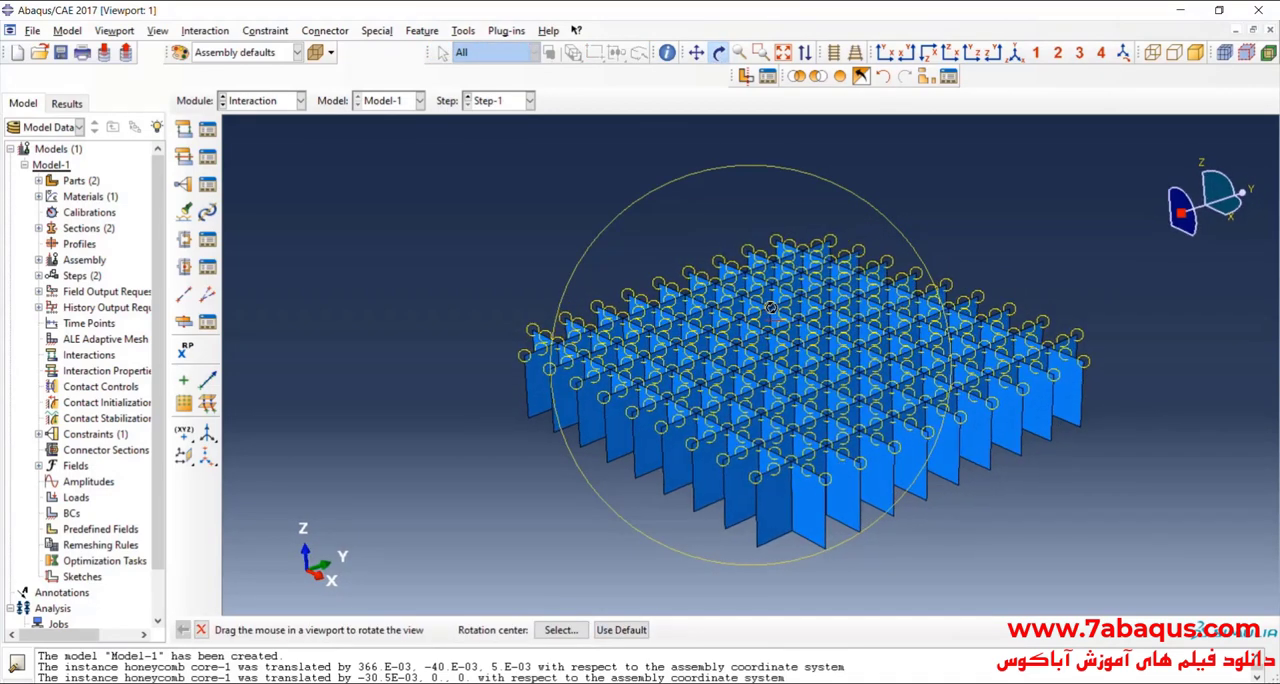
left_click_drag(820, 351, 800, 442)
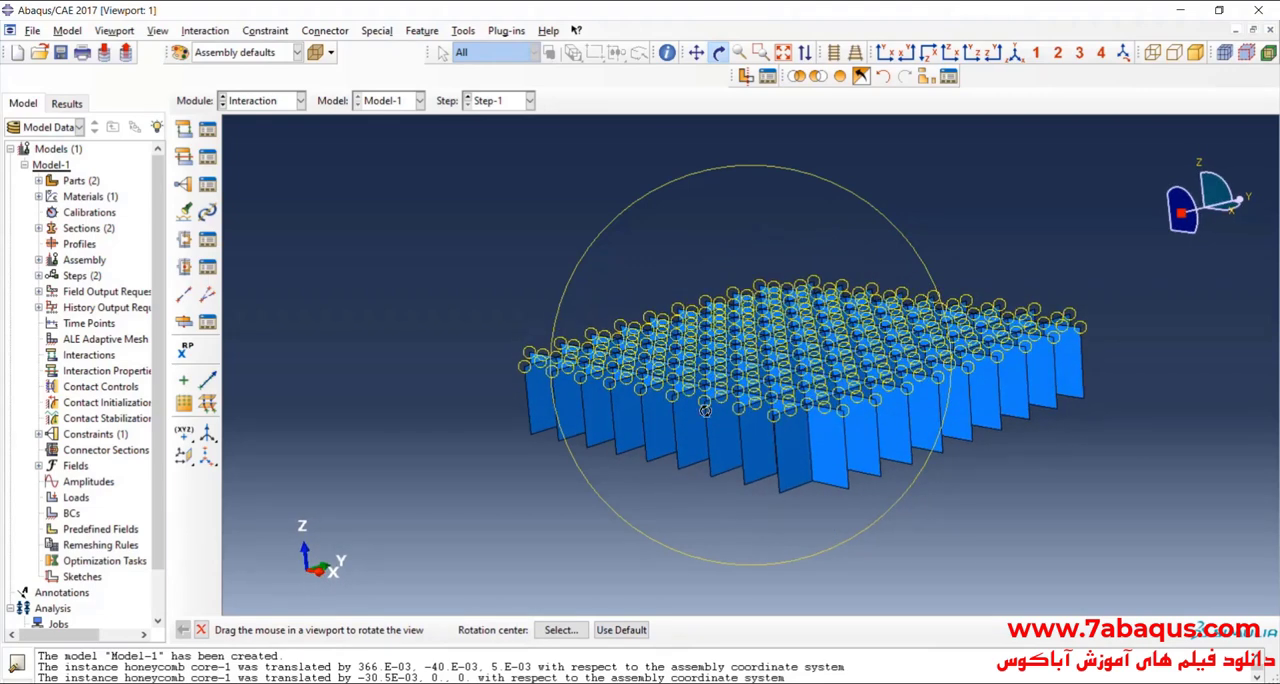
left_click_drag(817, 384, 816, 394)
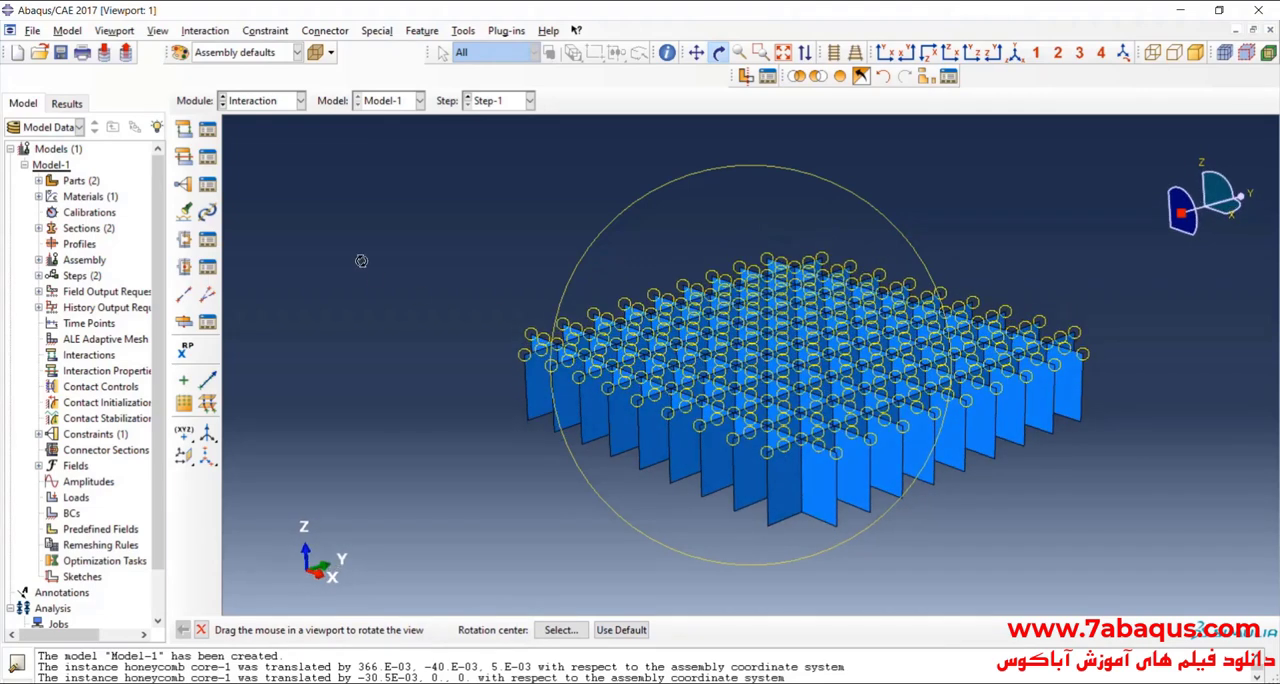
left_click(183, 187)
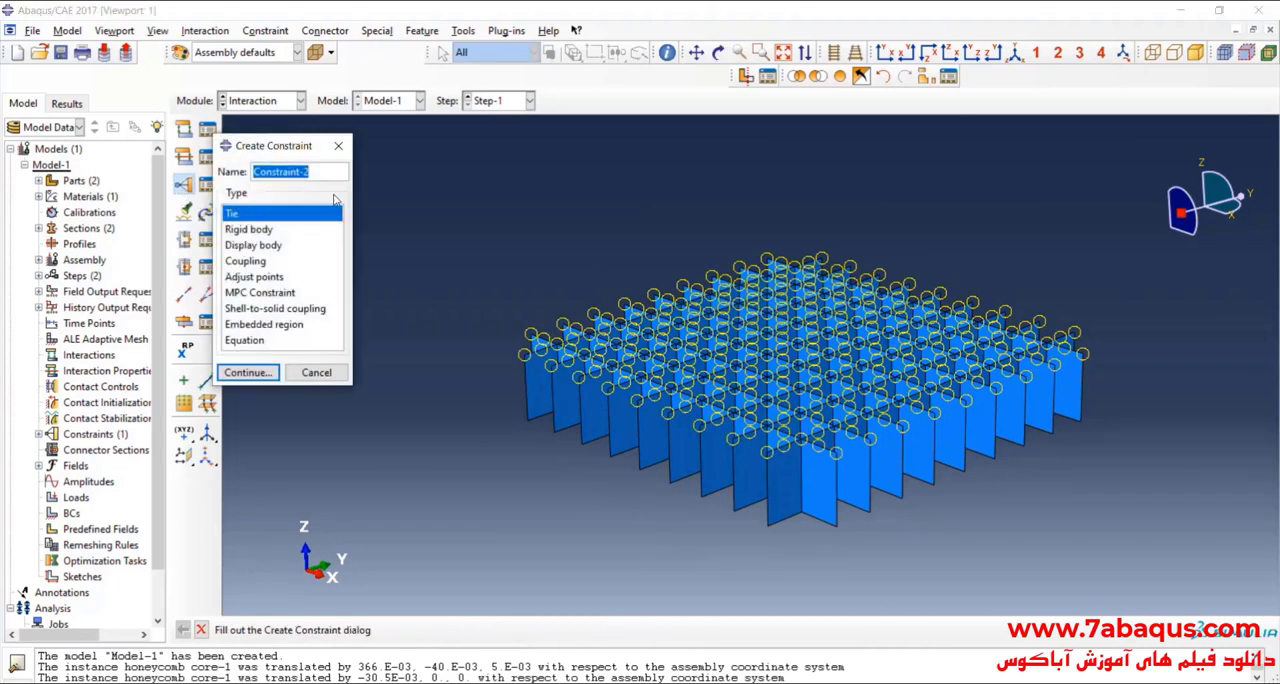
left_click(249, 372)
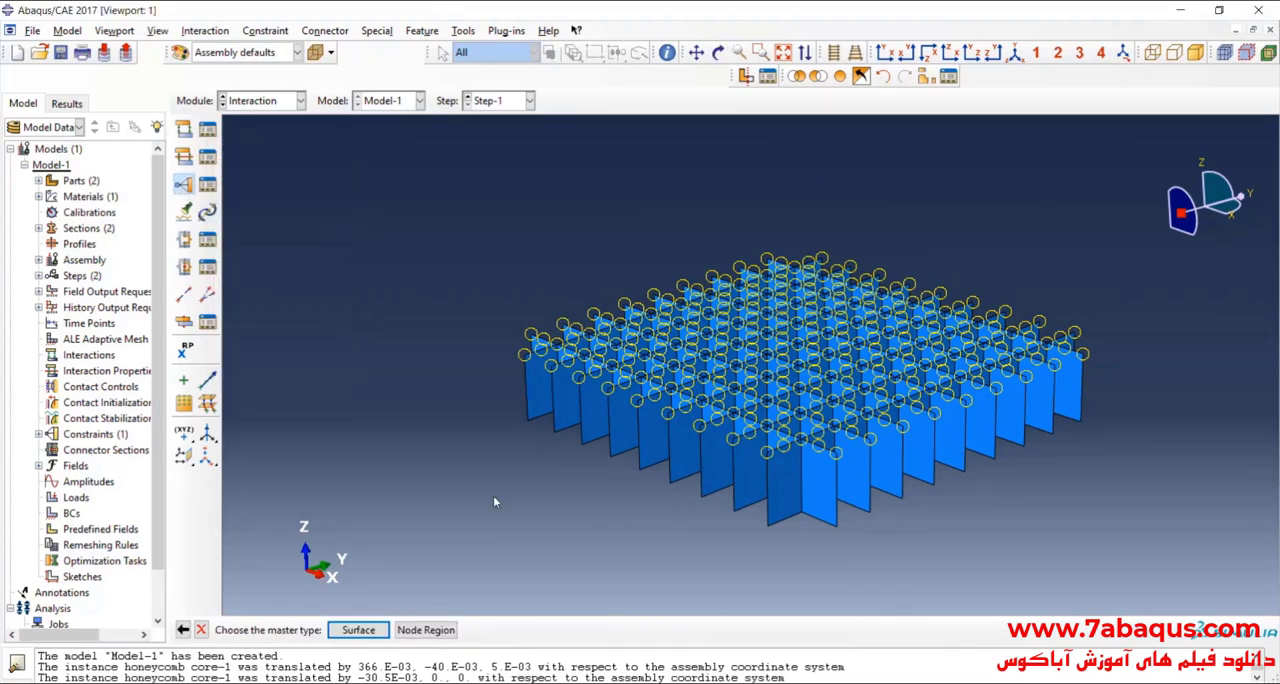
left_click(378, 628)
left_click(841, 77)
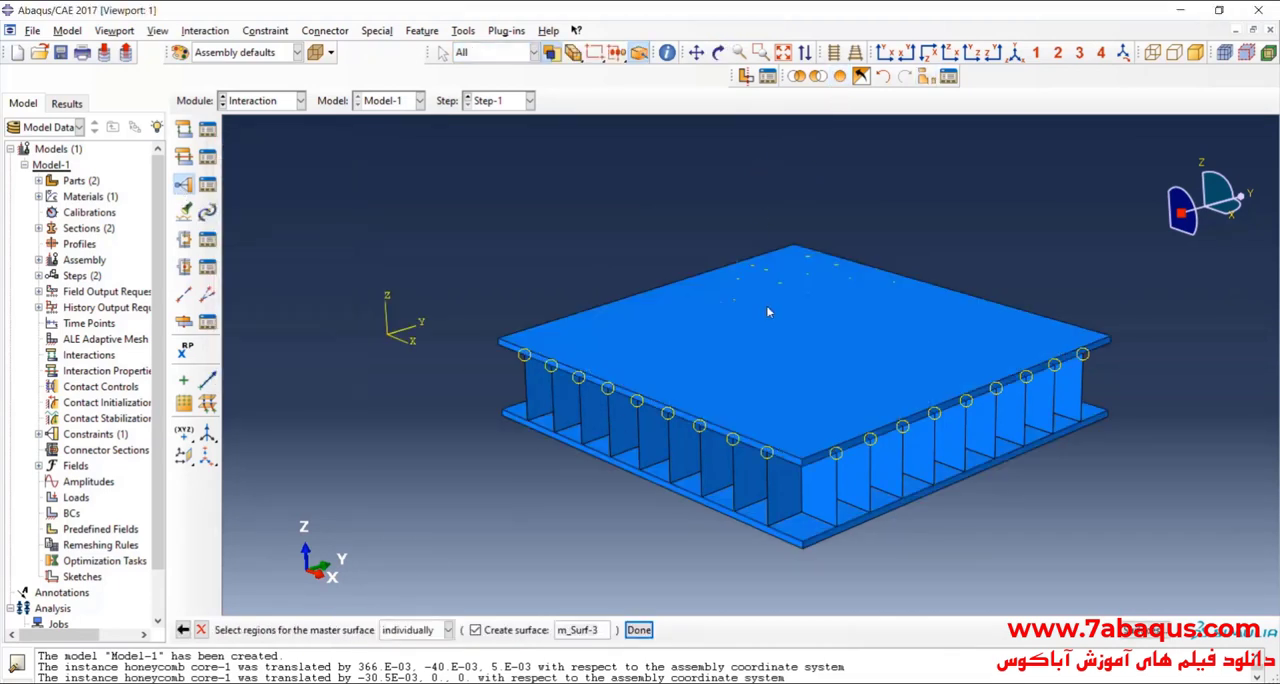
left_click(799, 527)
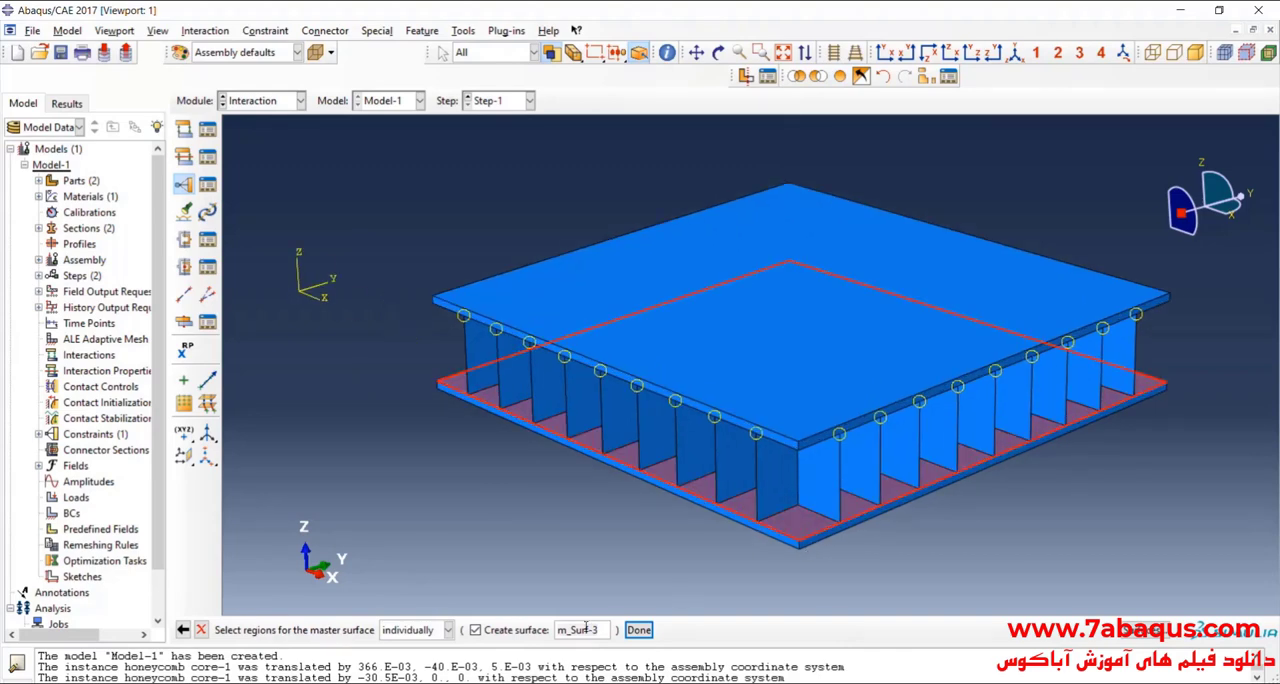
left_click(638, 629)
Step: Choose Surface as the slave type and display only the honeycomb core-1 instance
left_click(350, 630)
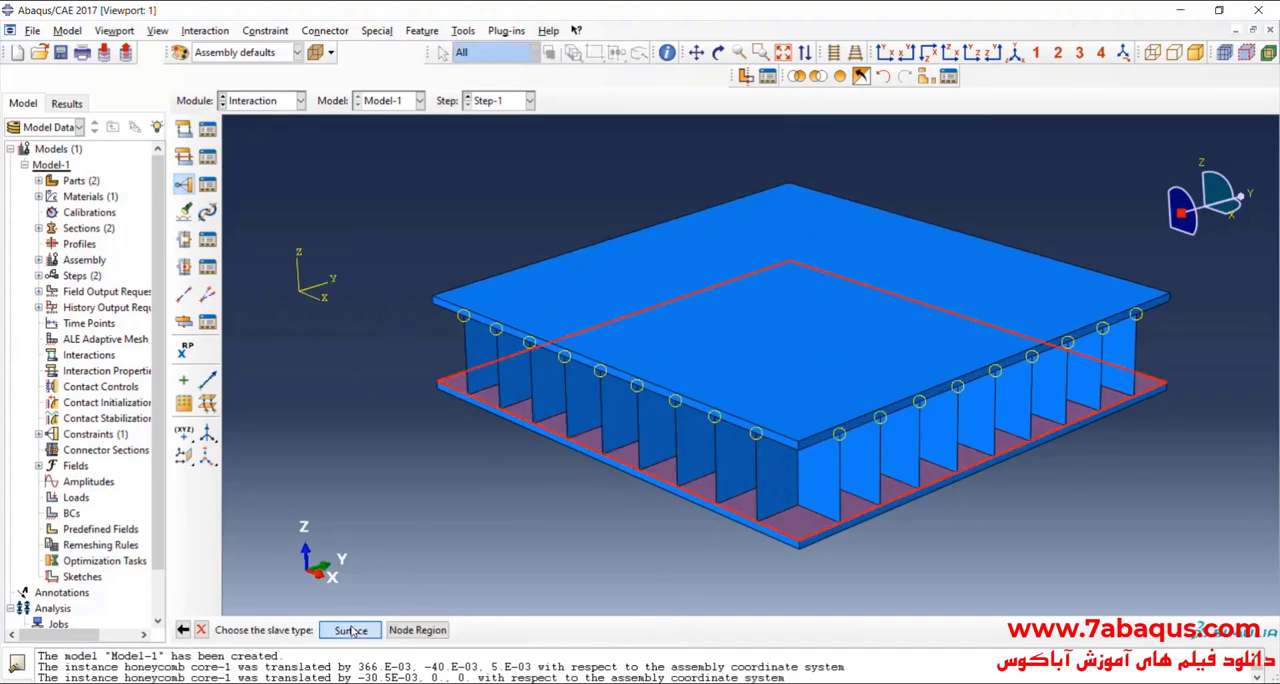
left_click(928, 76)
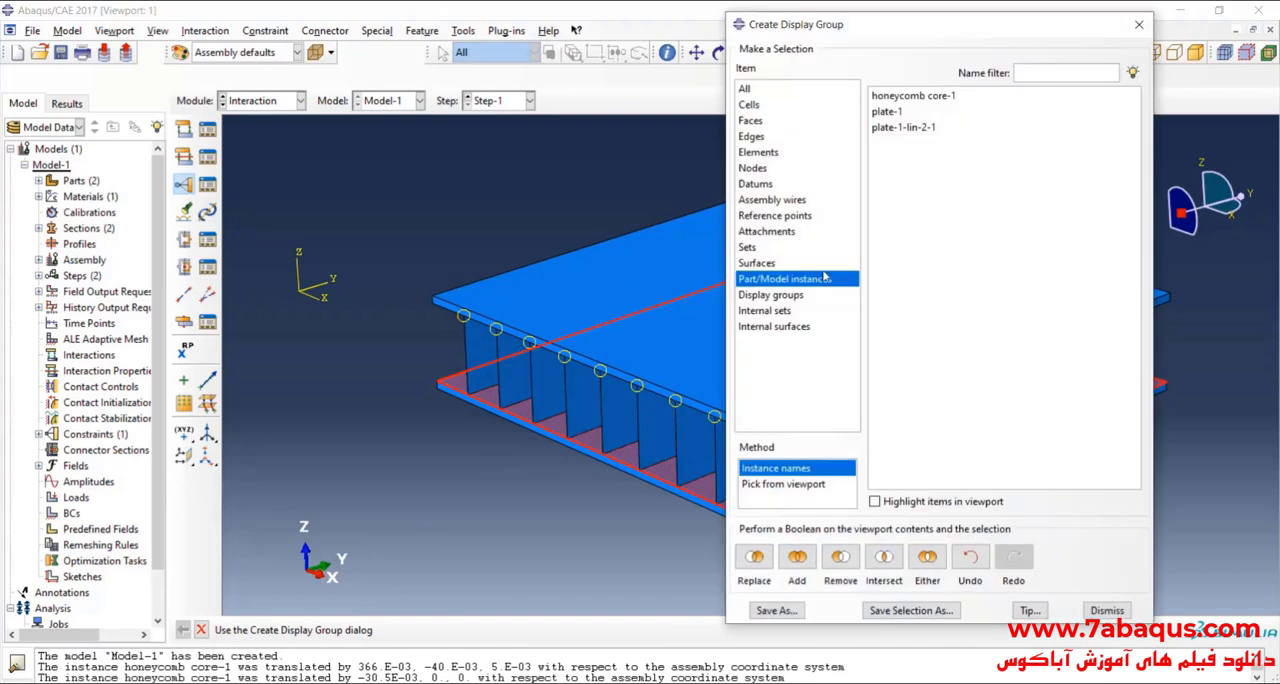
left_click(915, 96)
left_click(754, 560)
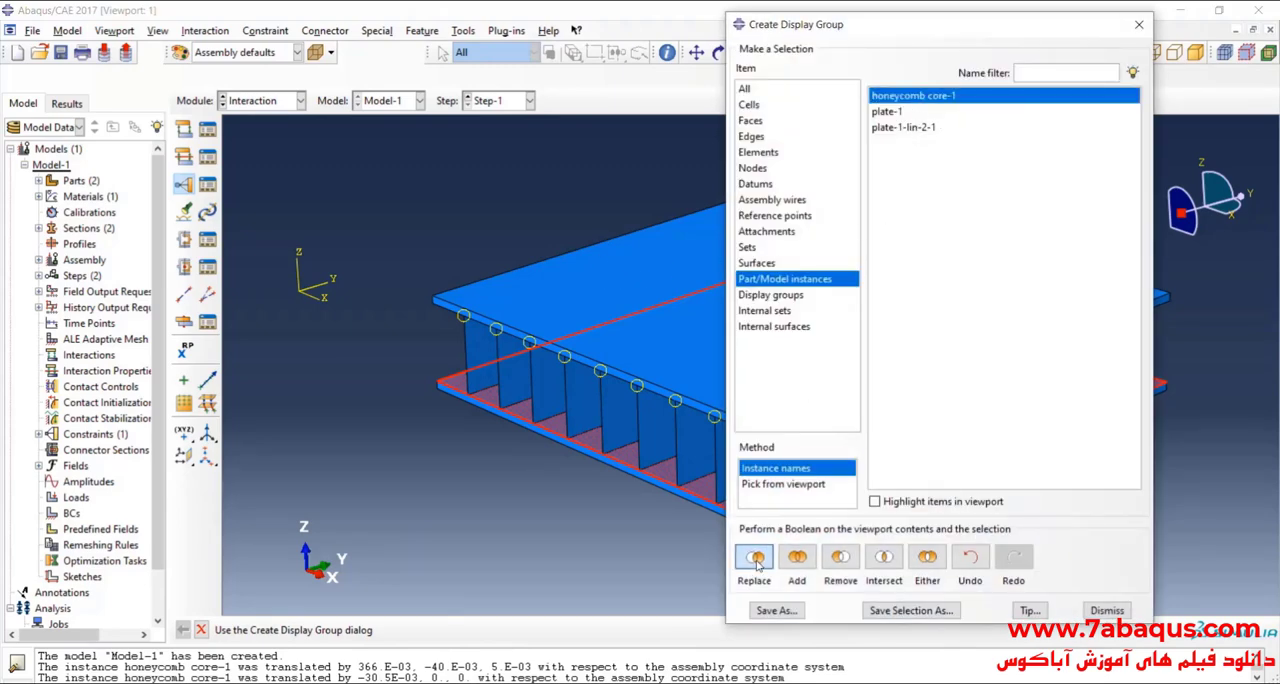
left_click(1137, 24)
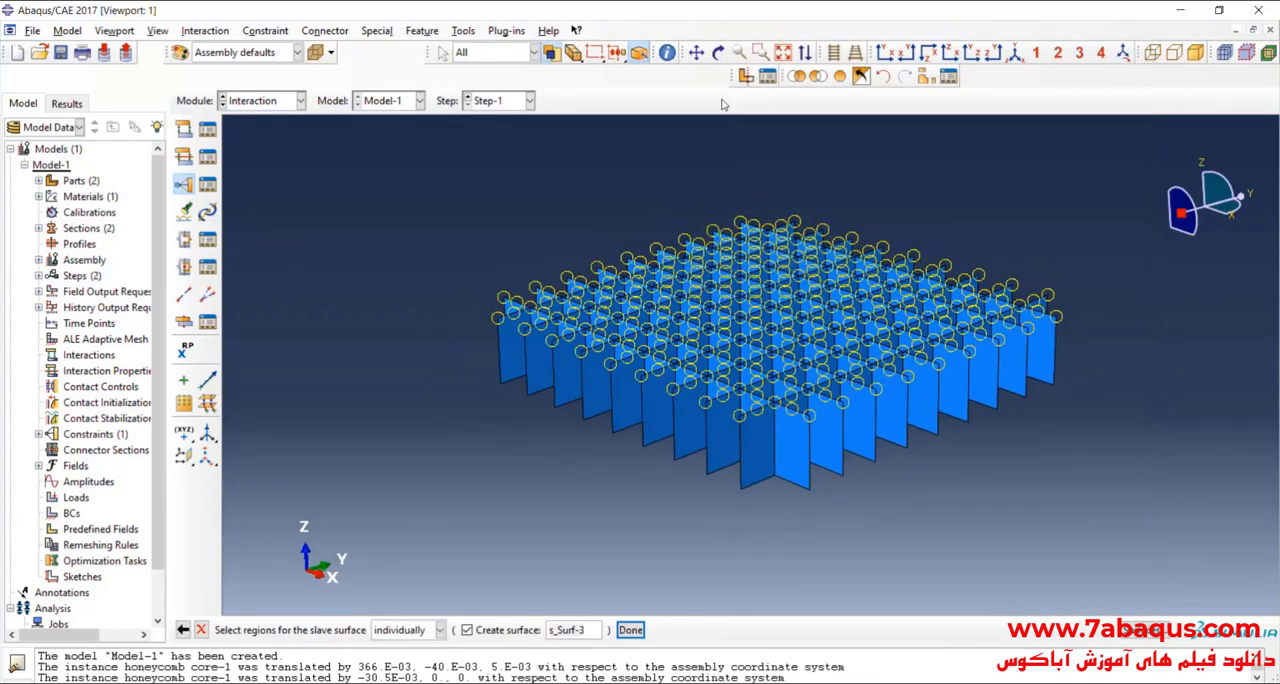
Step: Turn the core upside down and add the first bottom edges at its near +X corner to the slave surface selection
left_click(718, 53)
left_click_drag(855, 353, 748, 308)
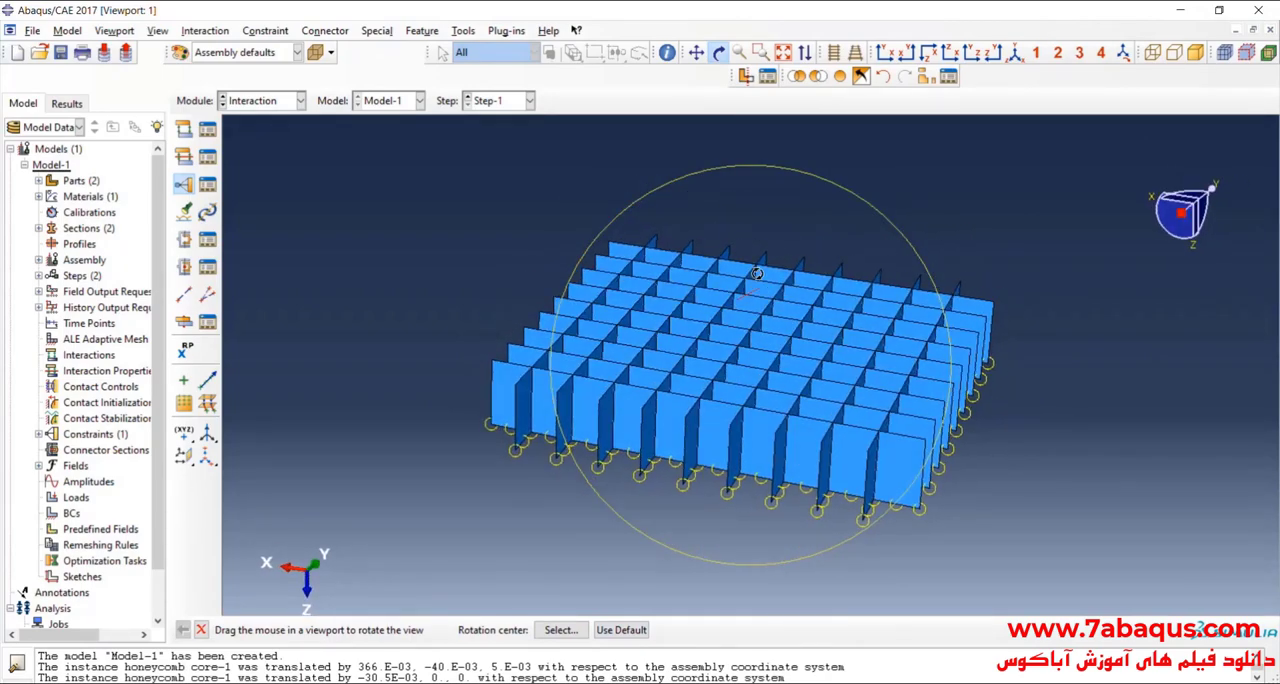
left_click(718, 54)
scroll(543, 358, "down", 3)
scroll(543, 360, "down", 2)
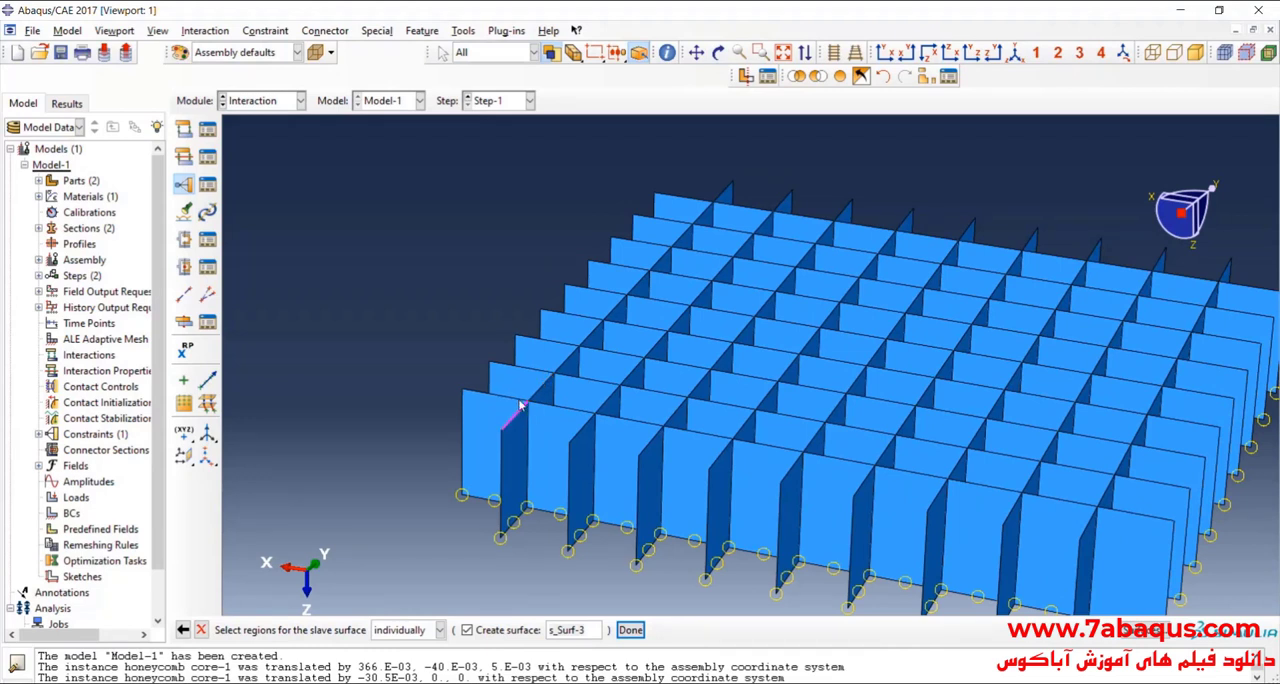
scroll(620, 348, "down", 2)
left_click(545, 432, "shift")
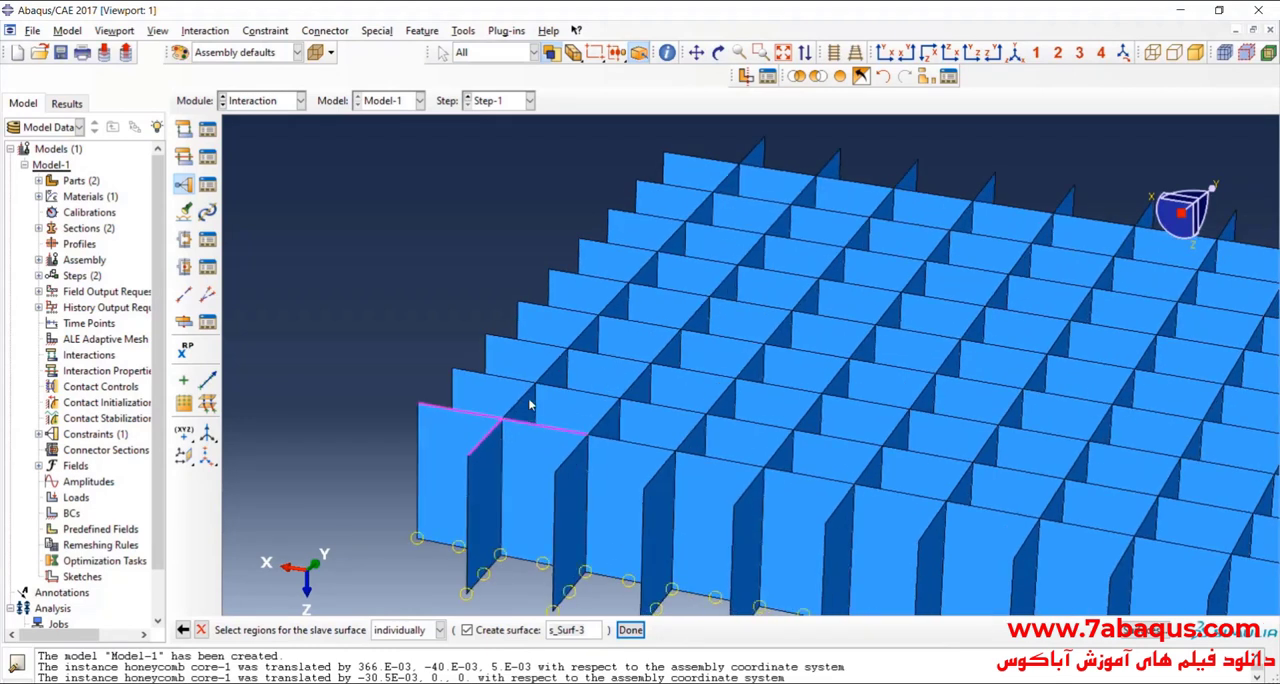
Step: Add the outermost +X bottom edges of the core's remaining X-direction lines to the slave surface selection, working towards the far line
left_click(535, 345, "shift")
left_click(564, 306, "shift")
left_click(589, 276, "shift")
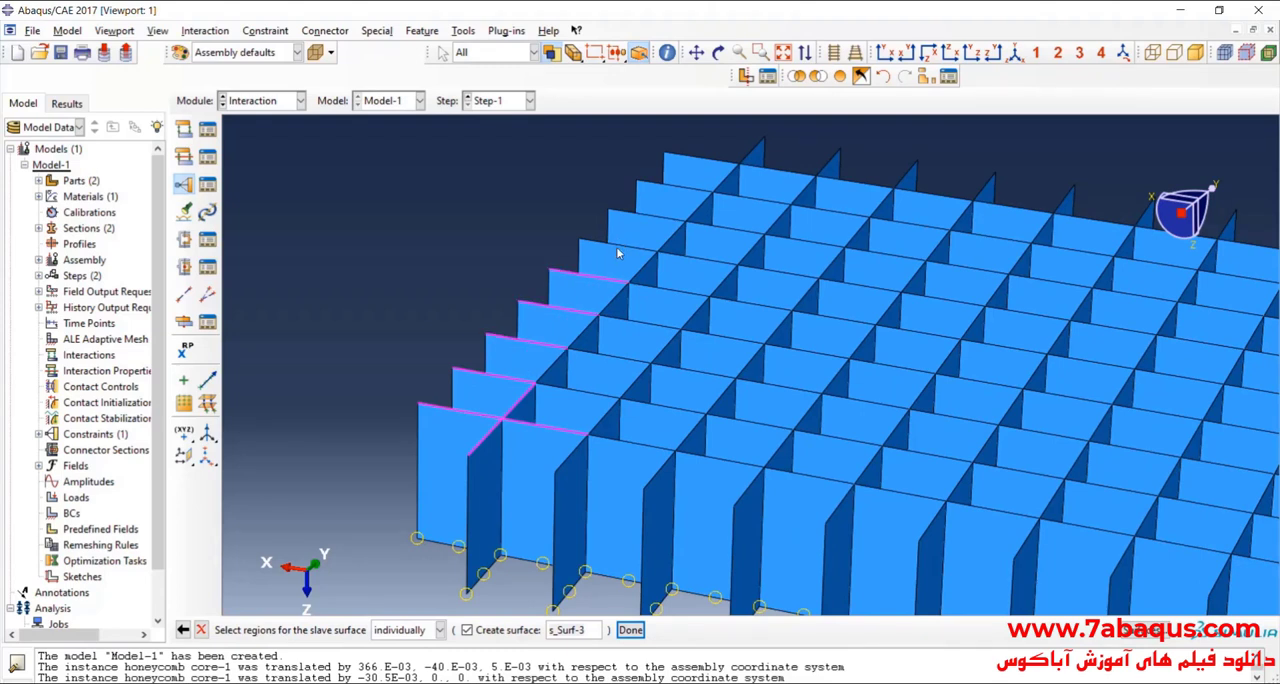
left_click(625, 246, "shift")
left_click(688, 187, "shift")
left_click(782, 172, "shift")
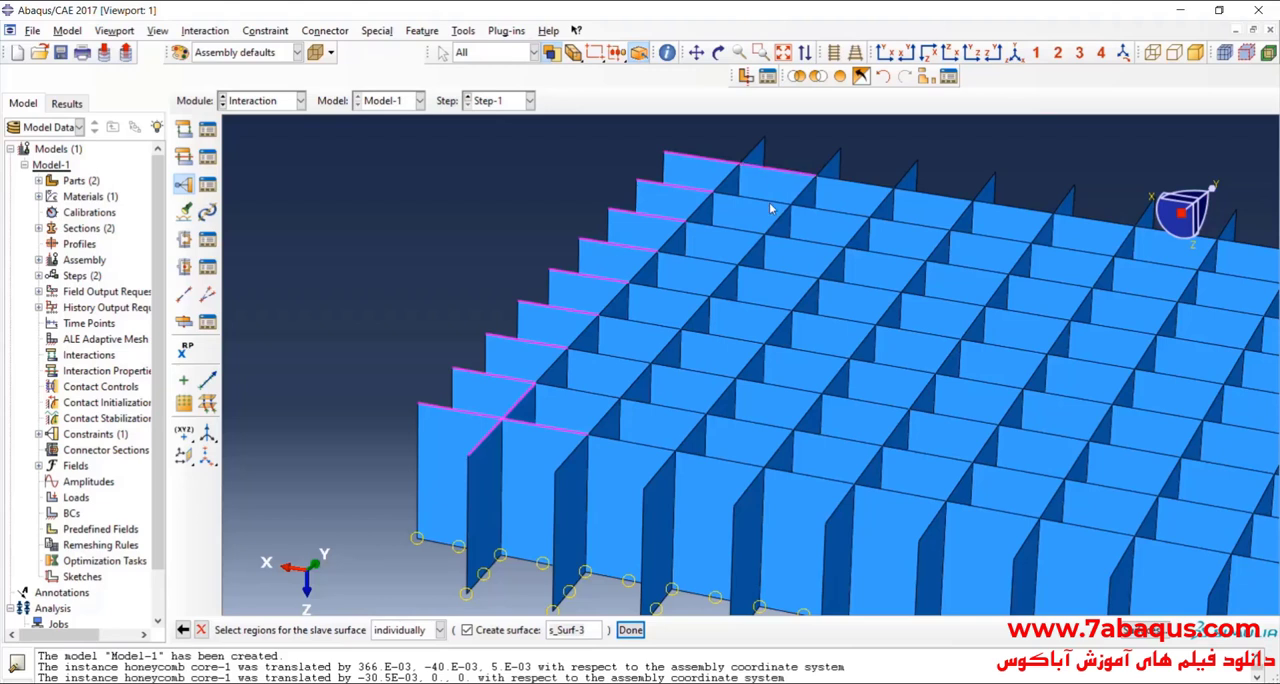
Step: Add the second and third bottom edge segments from the +X end of the core's X-direction lines to the slave surface selection
left_click(748, 199, "shift")
left_click(614, 356, "shift")
left_click(576, 392, "shift")
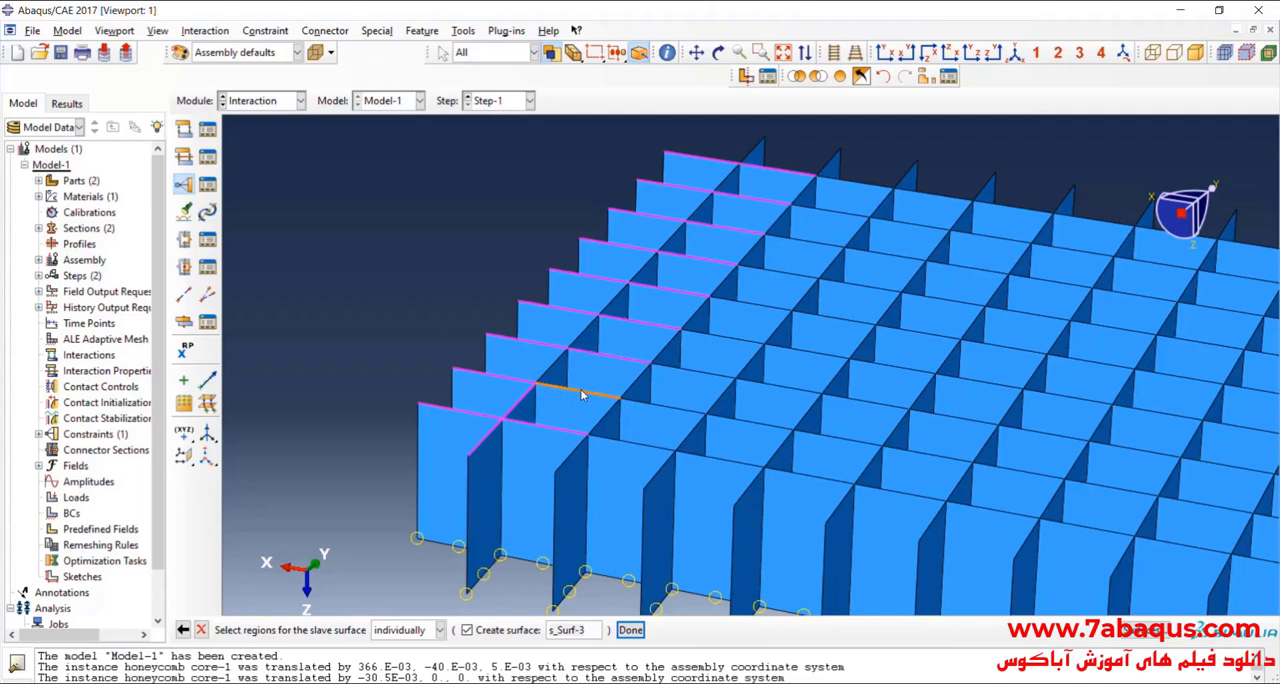
left_click(659, 412, "shift")
left_click(646, 440, "shift")
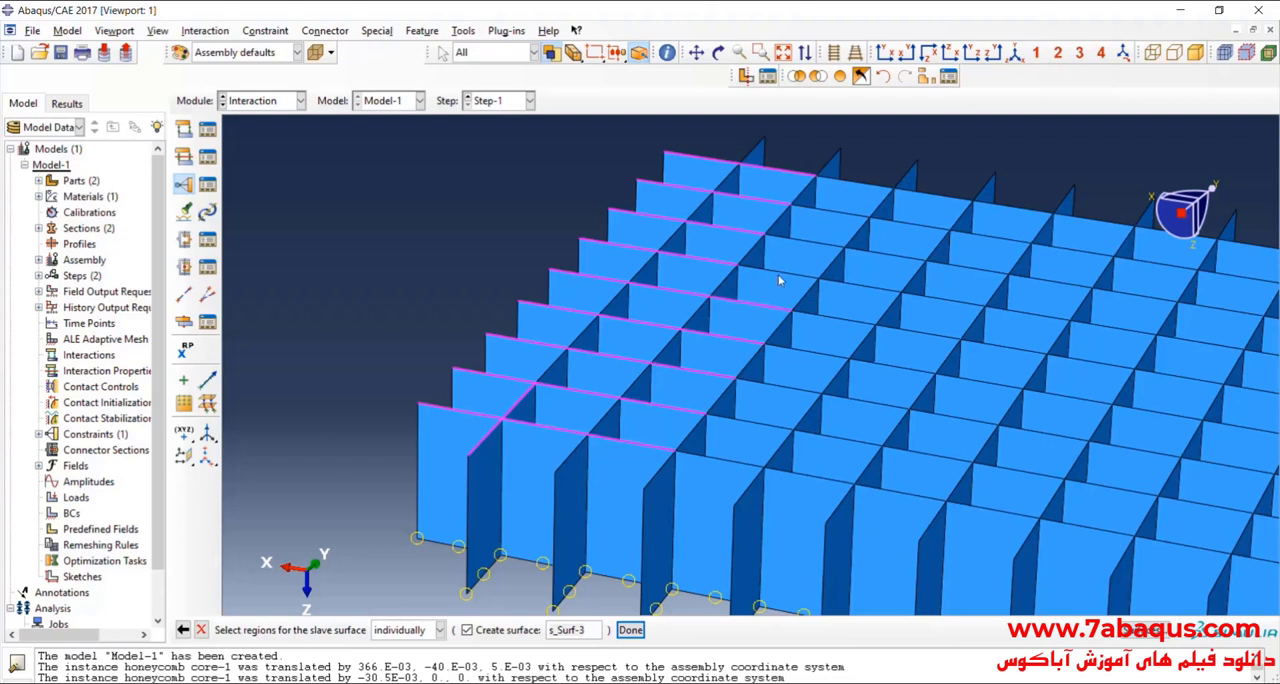
left_click(822, 247, "shift")
left_click(880, 191, "shift")
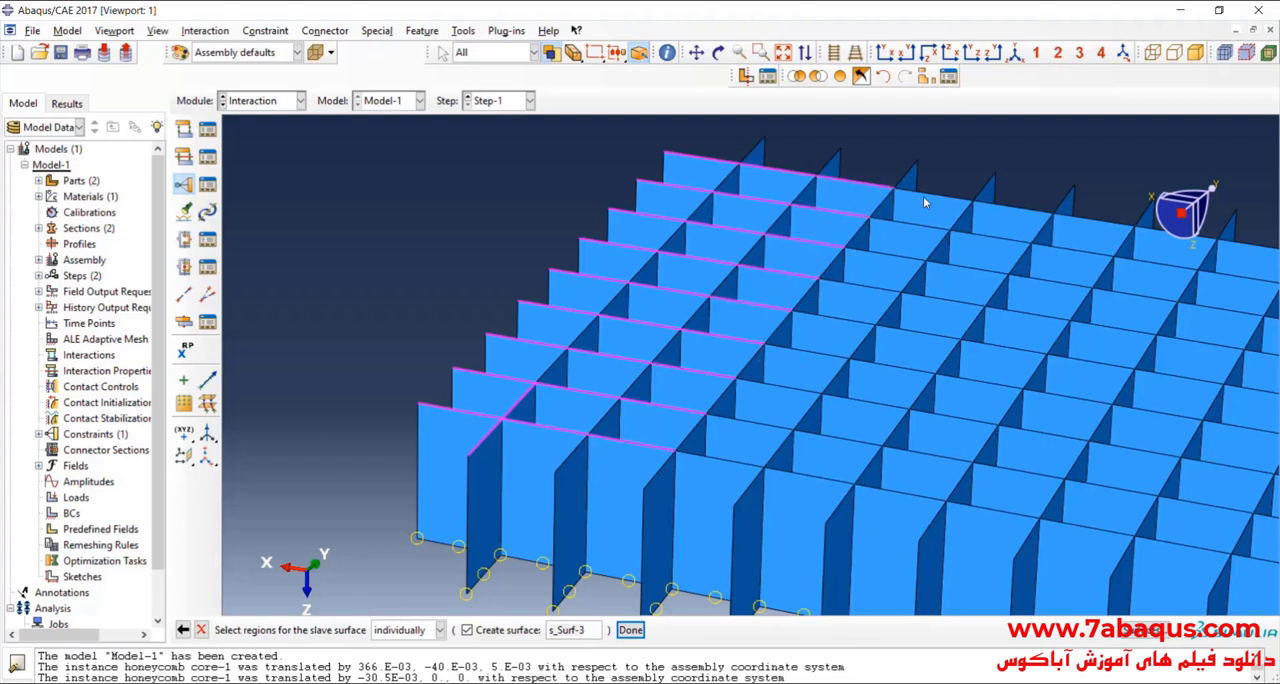
Step: Add the fourth bottom edge segments from the +X end of the X-direction lines to the slave surface selection, from far to near
left_click(925, 195, "shift")
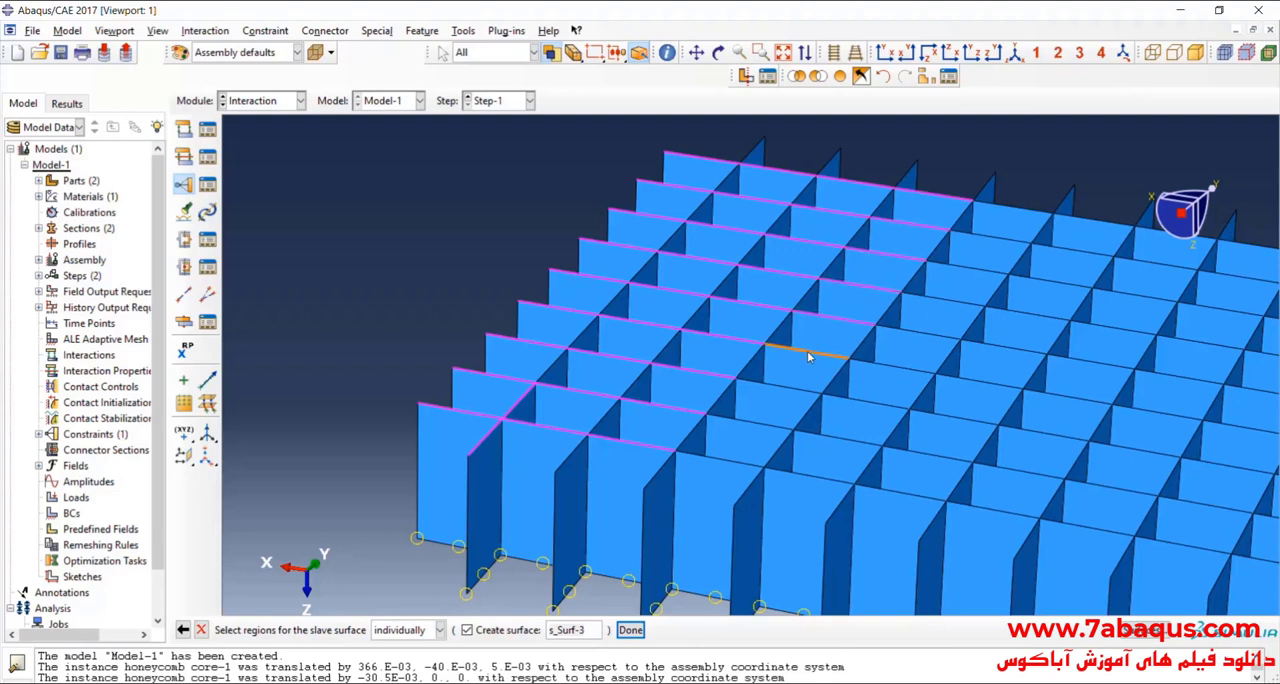
left_click(786, 387, "shift")
left_click(752, 422, "shift")
left_click(811, 431, "shift")
left_click(748, 462, "shift")
Step: Add the fifth bottom edge segments of the X-direction lines and the far end edge of the fourth Y-direction line to the slave surface selection
left_click(794, 471, "shift")
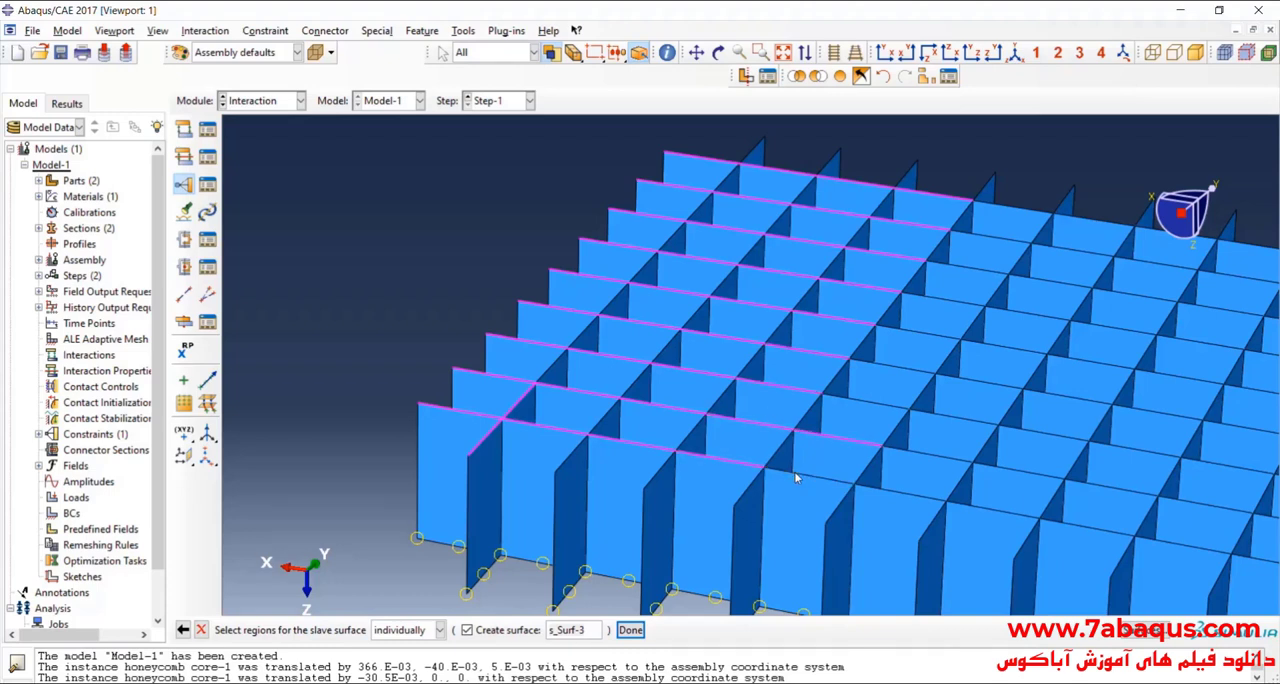
left_click(858, 395, "shift")
left_click(936, 298, "shift")
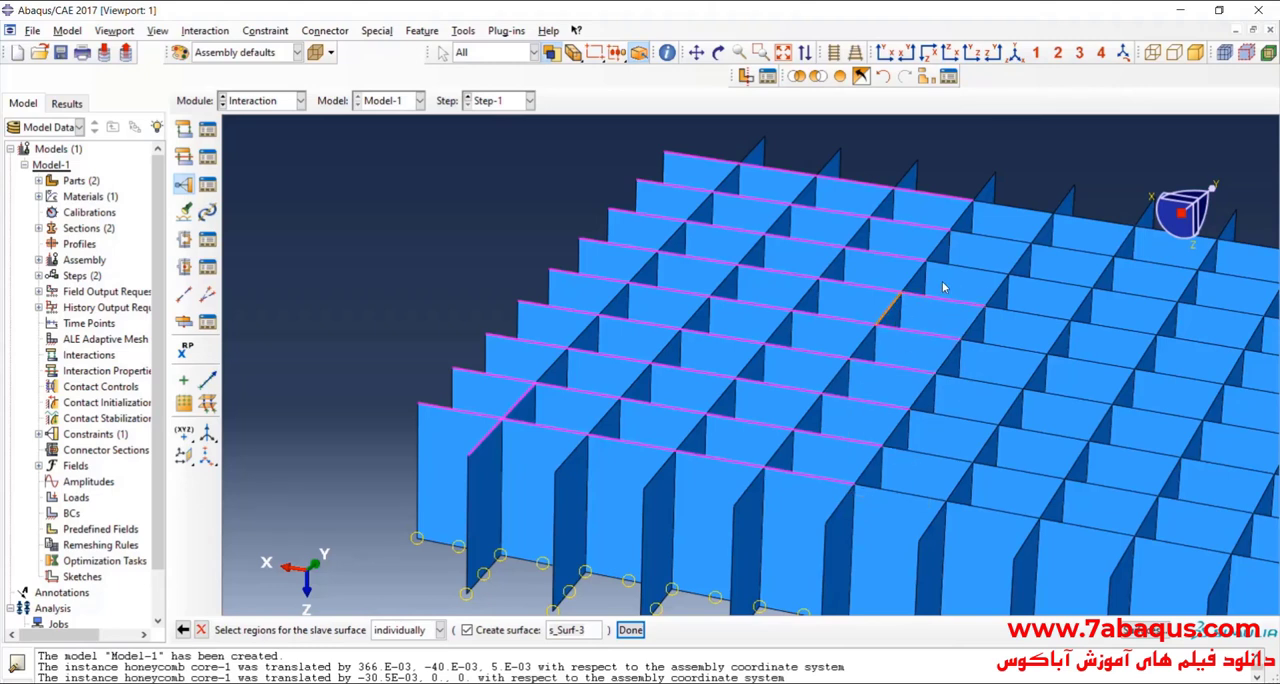
left_click(996, 236, "shift")
left_click(1010, 212, "shift")
left_click(989, 188, "shift")
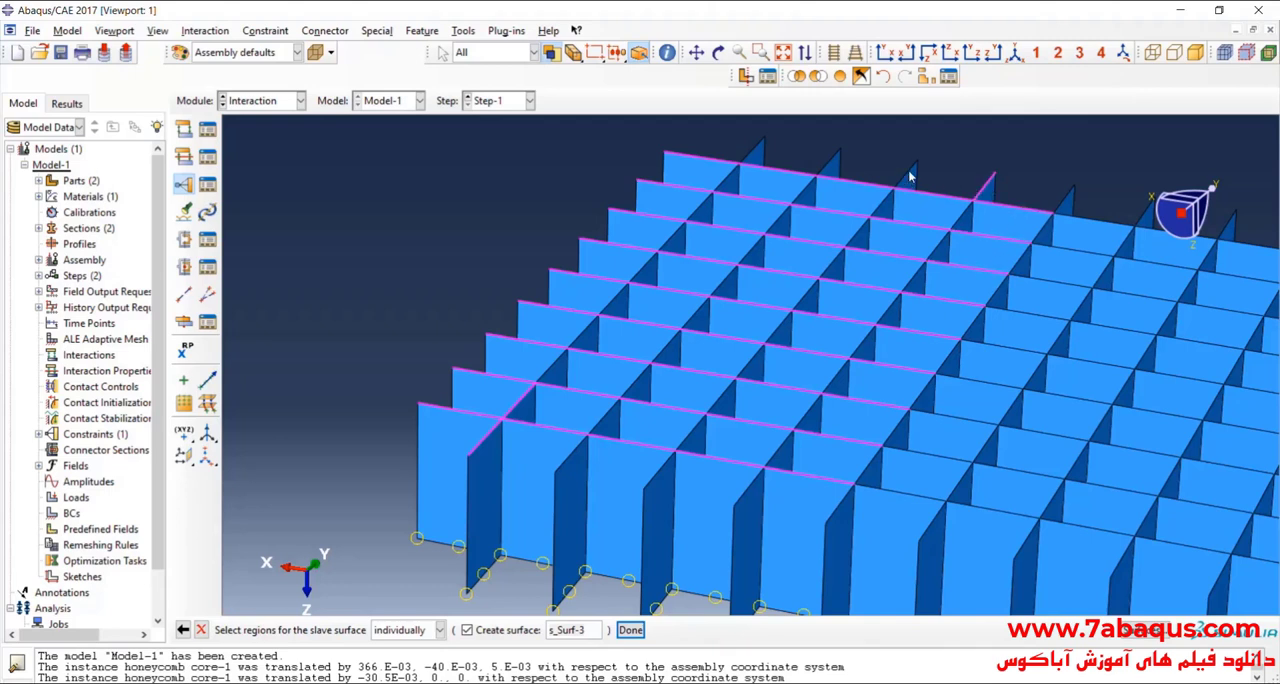
Step: Add the far end edges of the first three Y-direction lines and the near end edges of the second to sixth lines to the slave selection
left_click(908, 173, "shift")
left_click(832, 162, "shift")
left_click(752, 150, "shift")
left_click(572, 456, "shift")
left_click(840, 503, "shift")
left_click(932, 522, "shift")
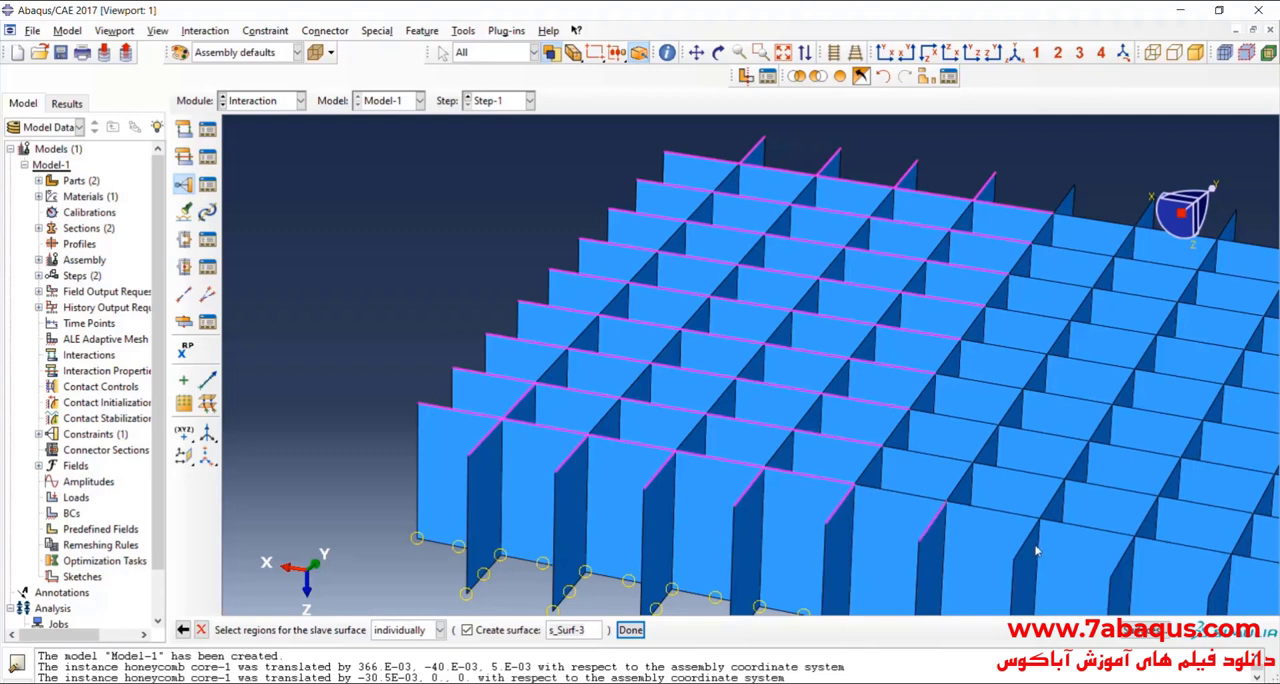
Step: Add the inner and far end bottom edges of the fifth and sixth Y-direction lines to the slave surface selection
left_click(958, 484, "shift")
left_click(1014, 415, "shift")
left_click(1040, 368, "shift")
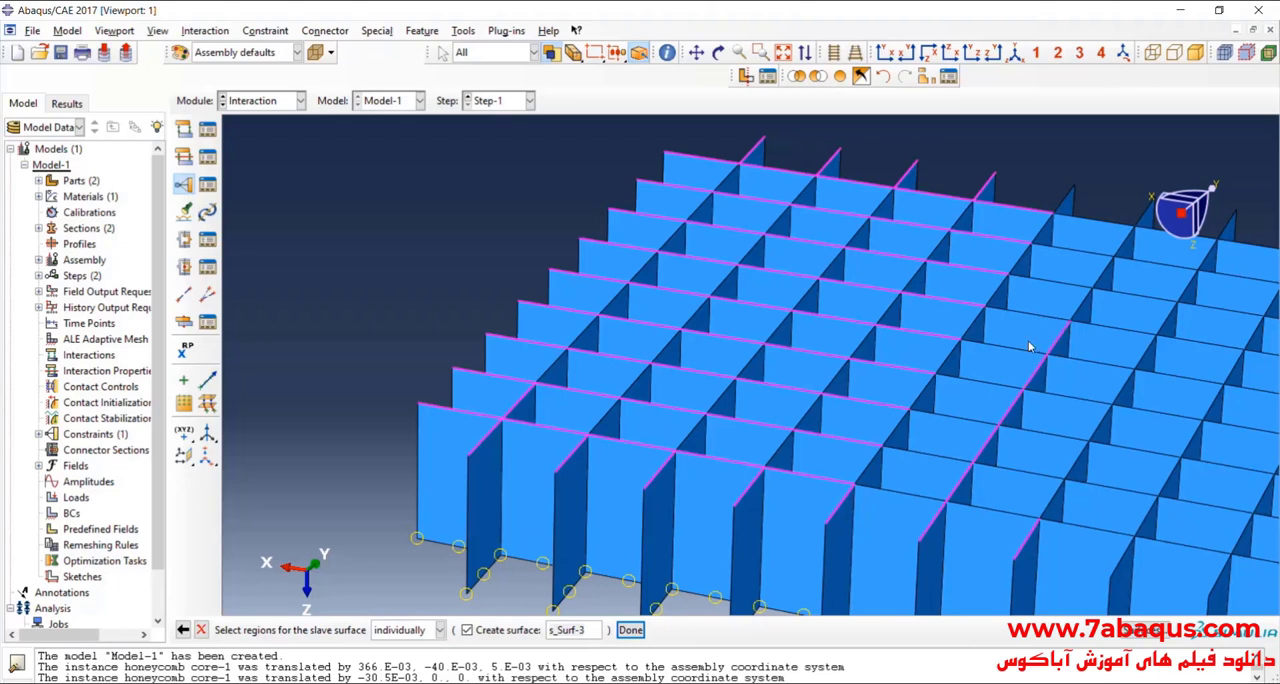
left_click(1087, 298, "shift")
left_click(1147, 218, "shift")
left_click(1063, 205, "shift")
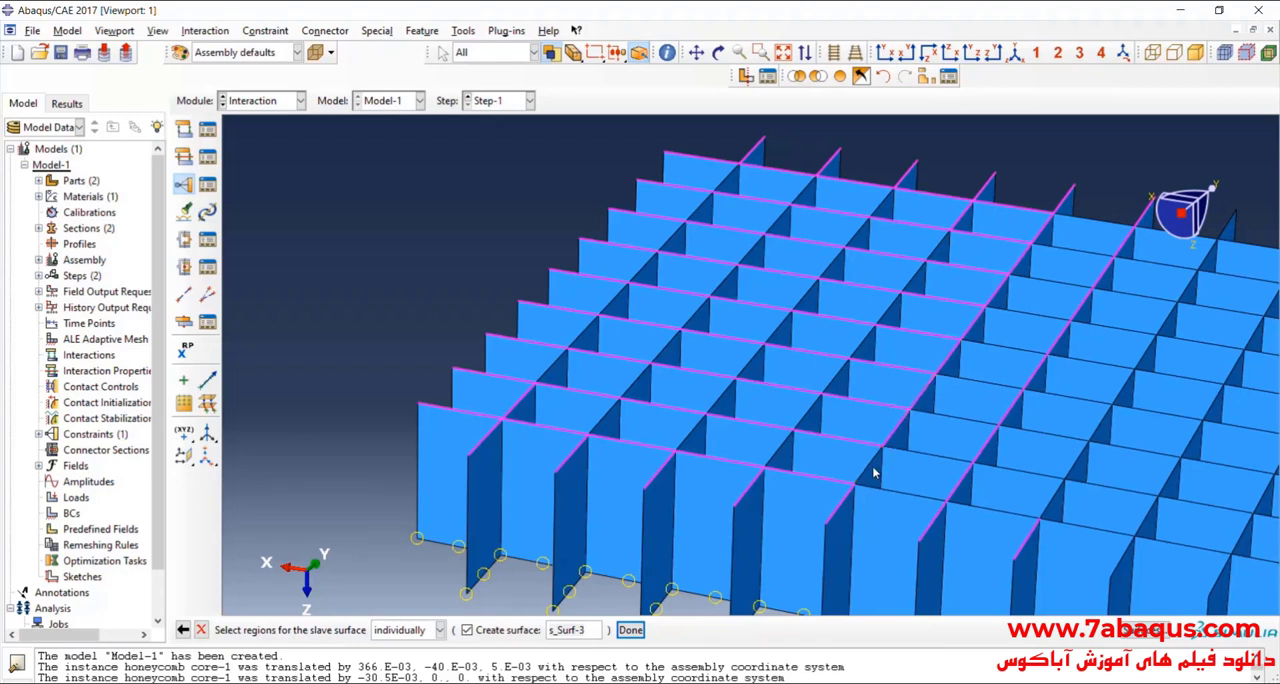
Step: Add the remaining inner bottom edges of the first to fourth Y-direction lines to the slave surface selection
scroll(731, 505, "up", 3)
scroll(873, 420, "down", 2)
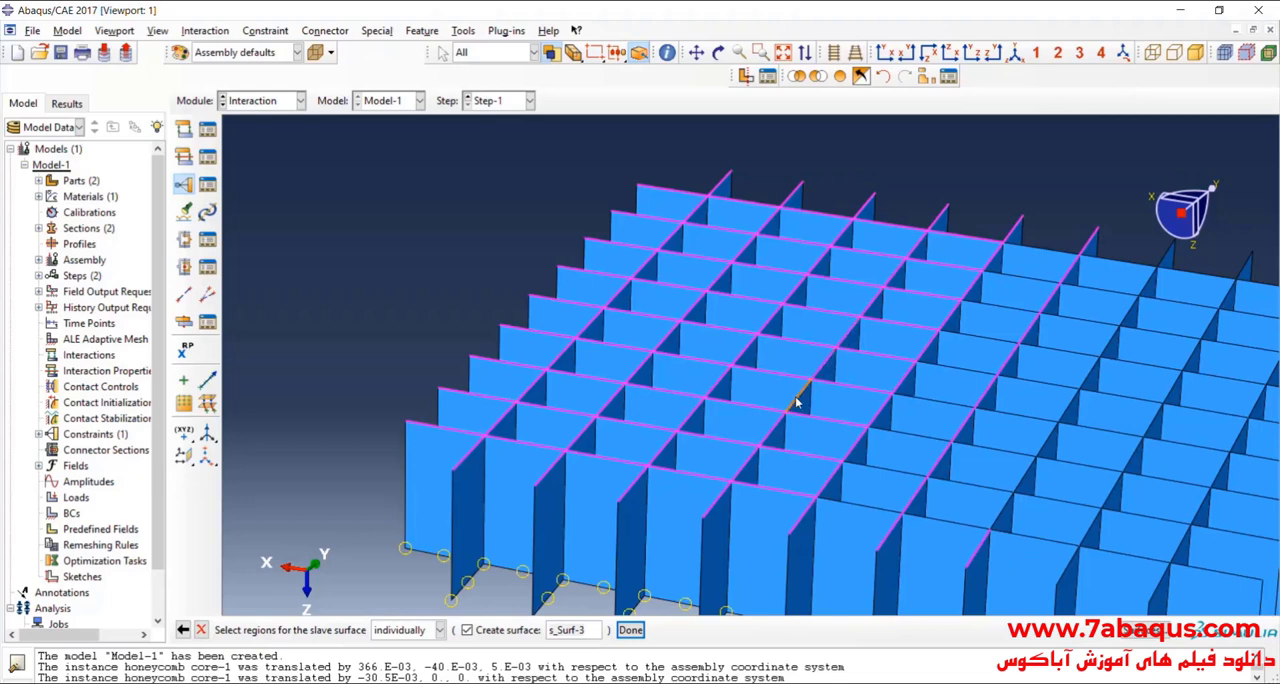
scroll(660, 403, "up", 2)
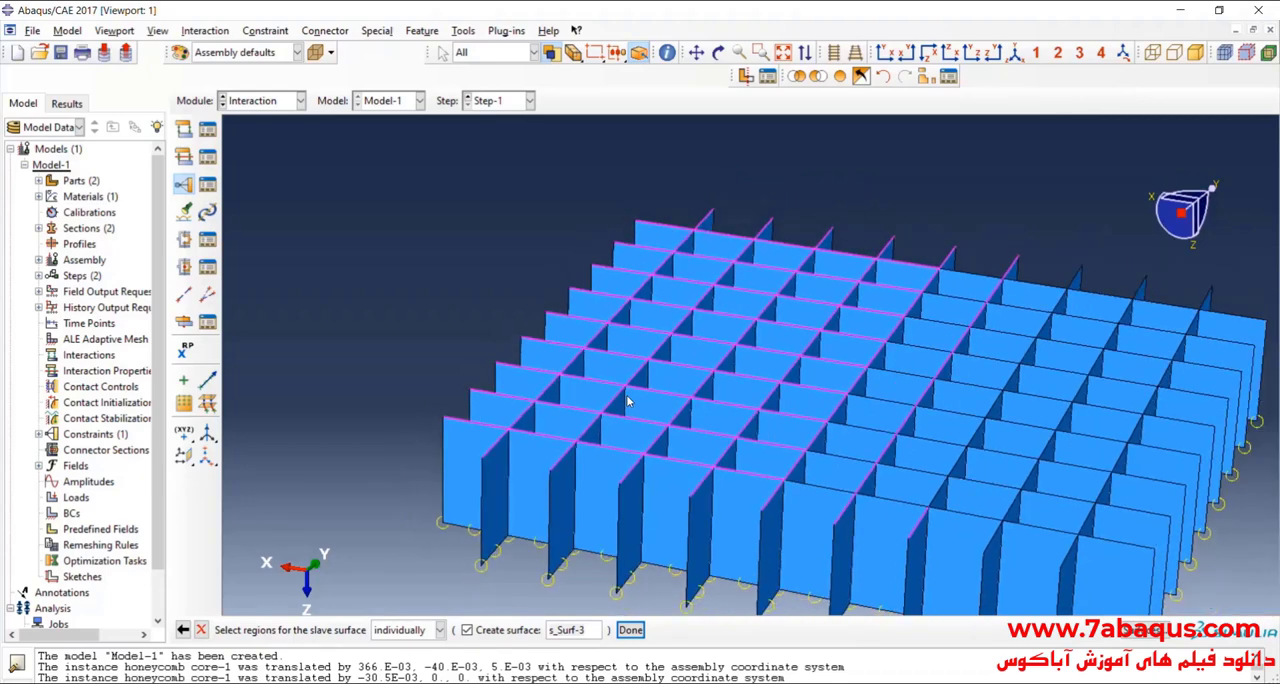
scroll(1107, 298, "down", 1)
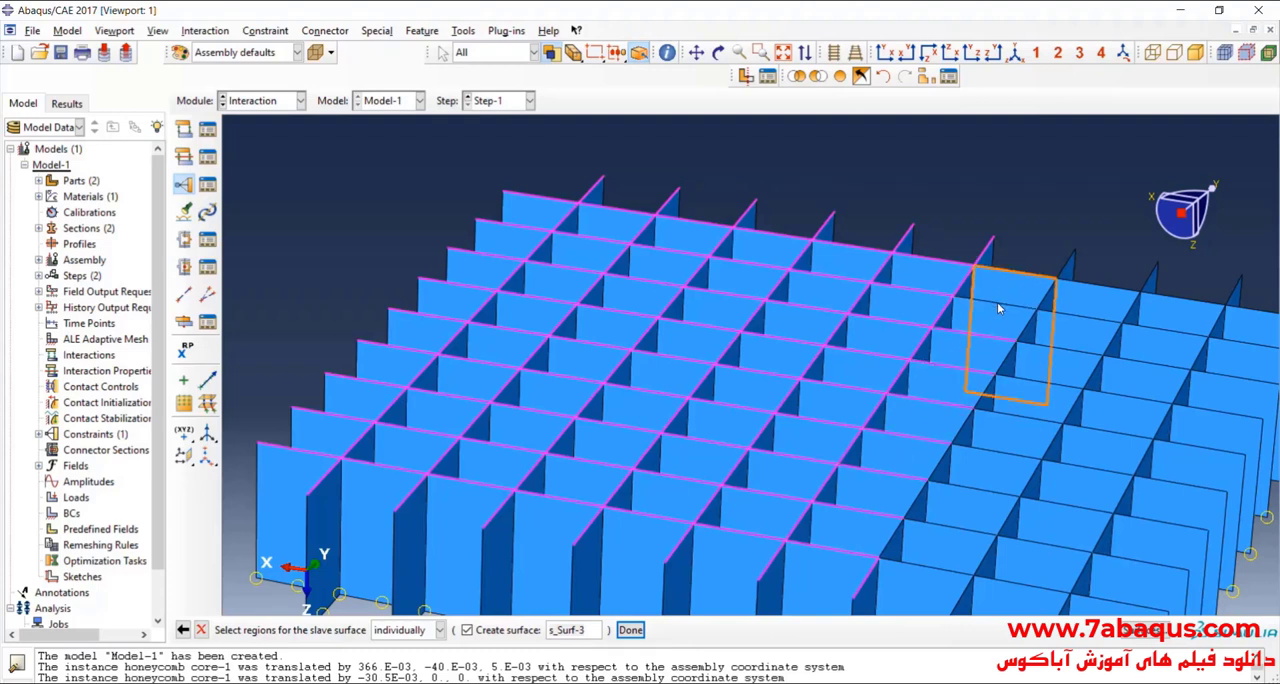
Step: Add the seventh, eighth and ninth bottom edge segments from the +X end of the X-direction lines to the slave surface selection
left_click(1018, 271, "shift")
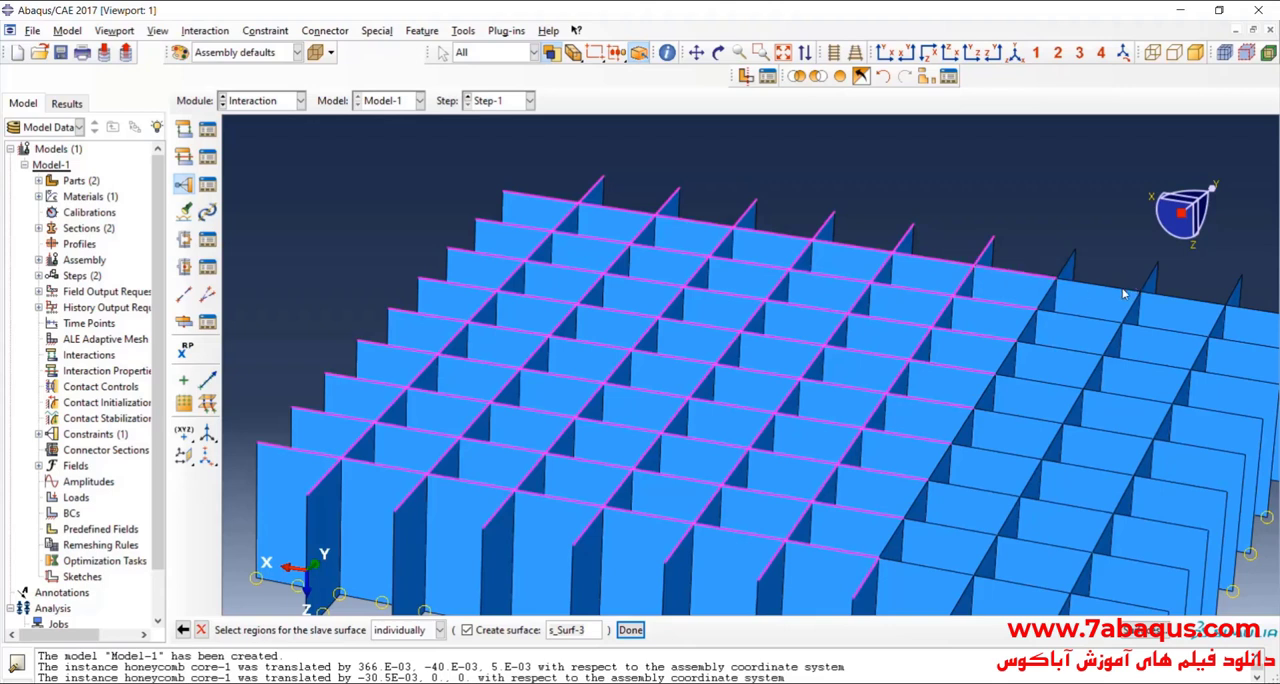
left_click(1122, 289, "shift")
left_click(1090, 338, "shift")
left_click(1029, 422, "shift")
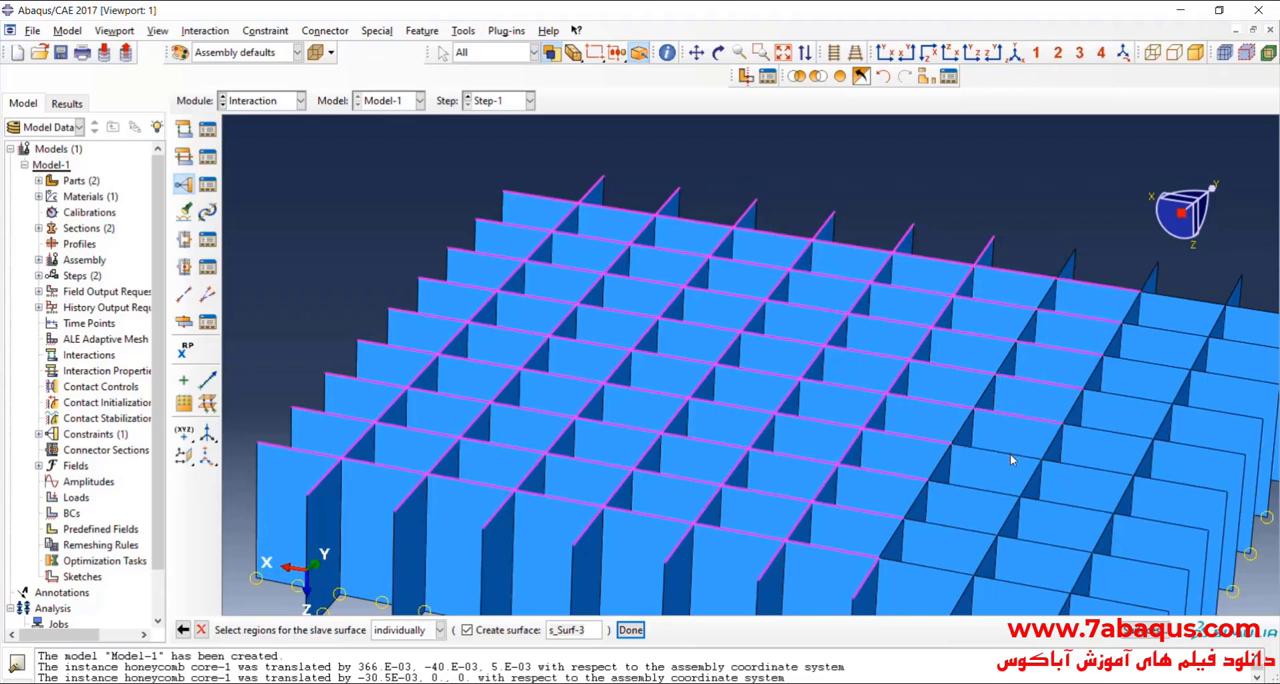
left_click(940, 567, "shift")
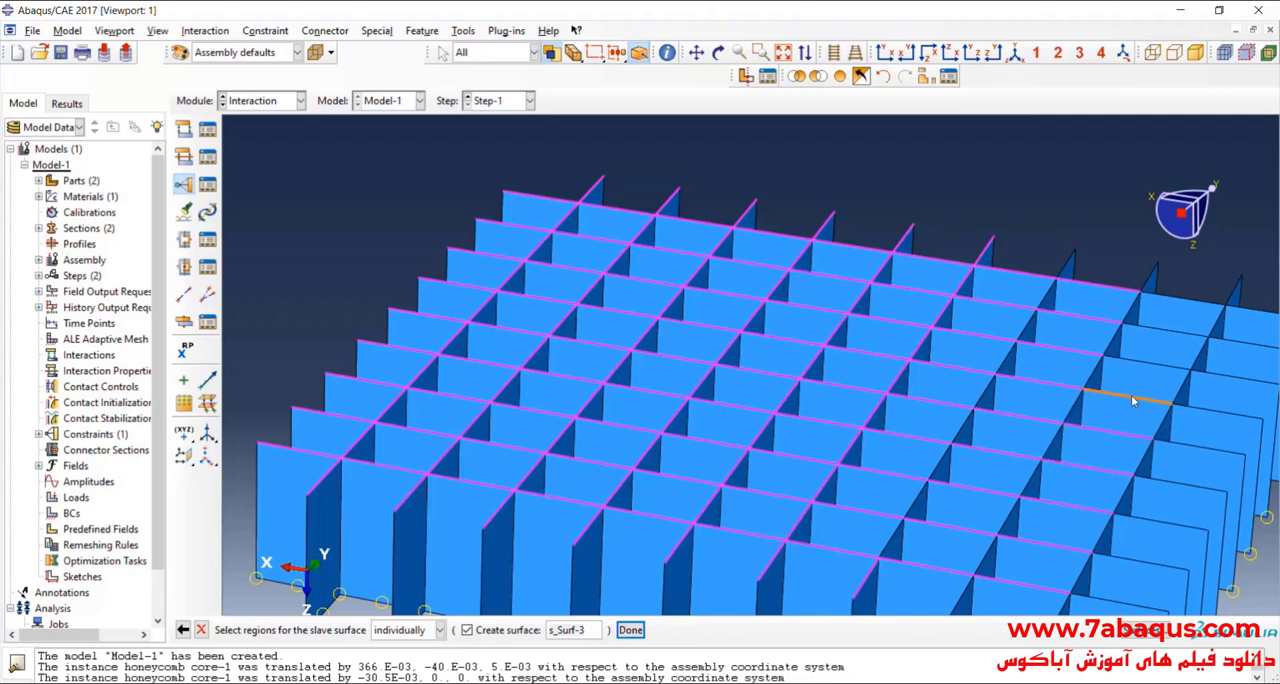
left_click(1174, 300)
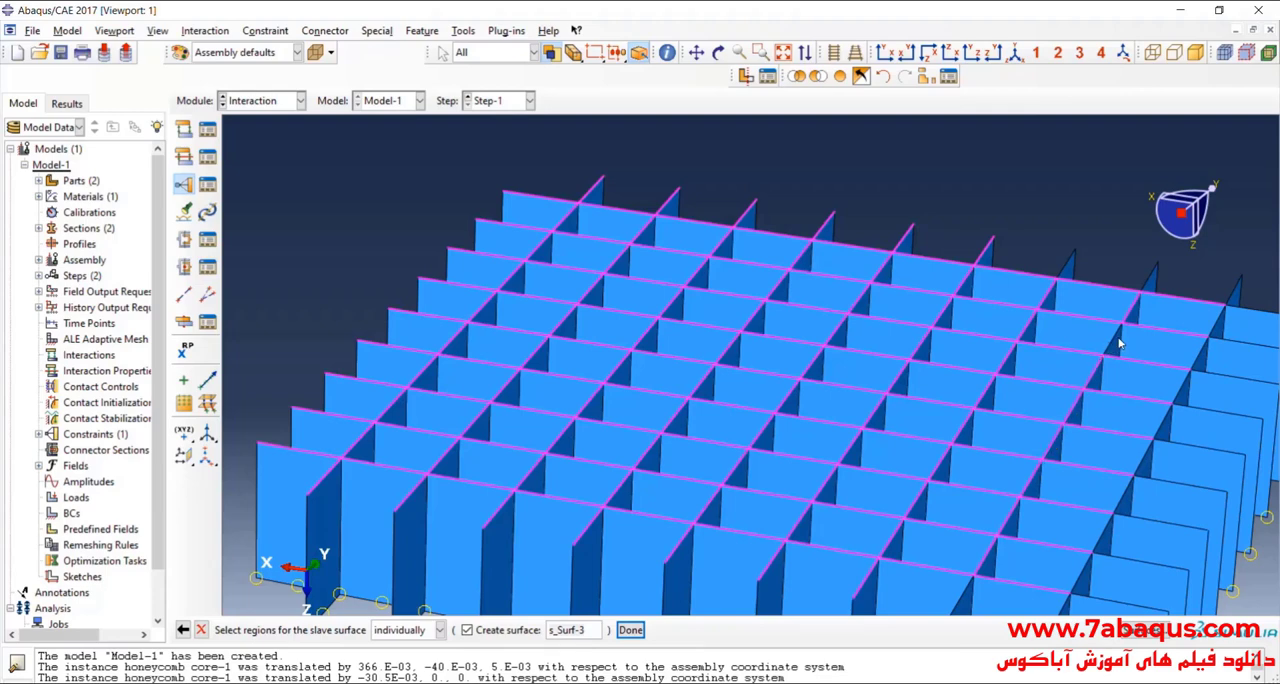
Step: Add the remaining bottom edges of the seventh to ninth Y-direction lines and the outermost -X segments to the slave surface selection
scroll(989, 300, "down", 1)
scroll(989, 301, "down", 1)
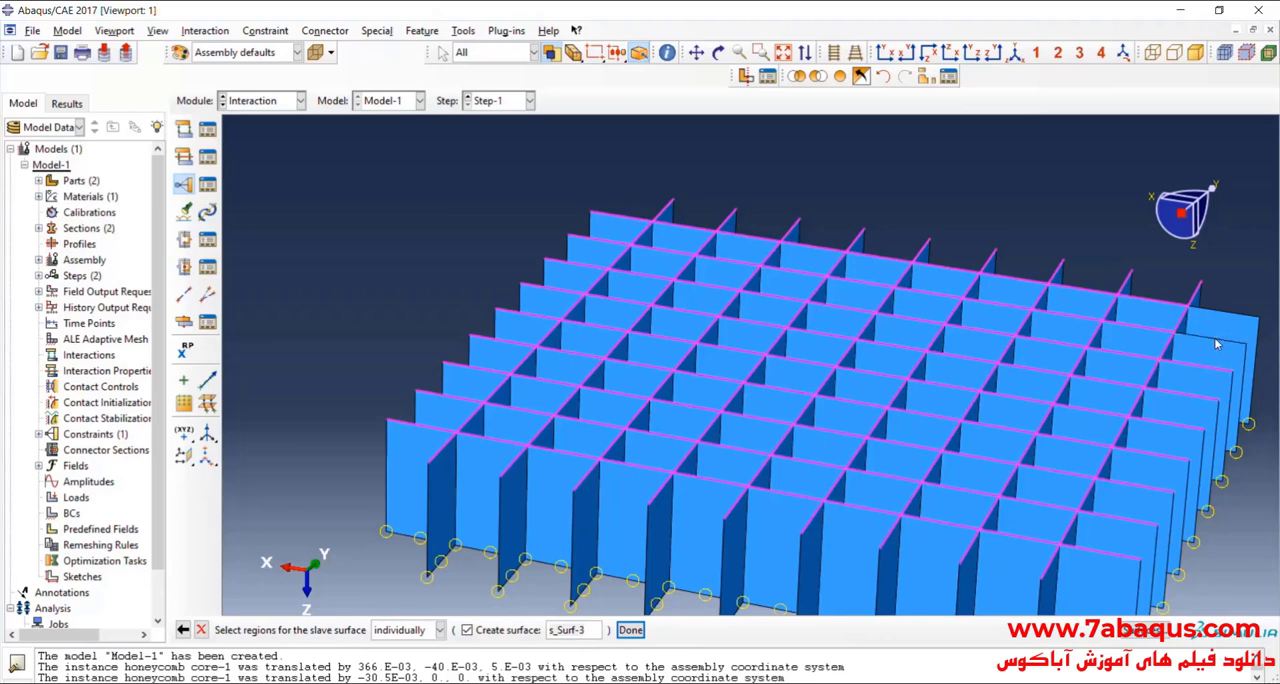
scroll(890, 362, "down", 2)
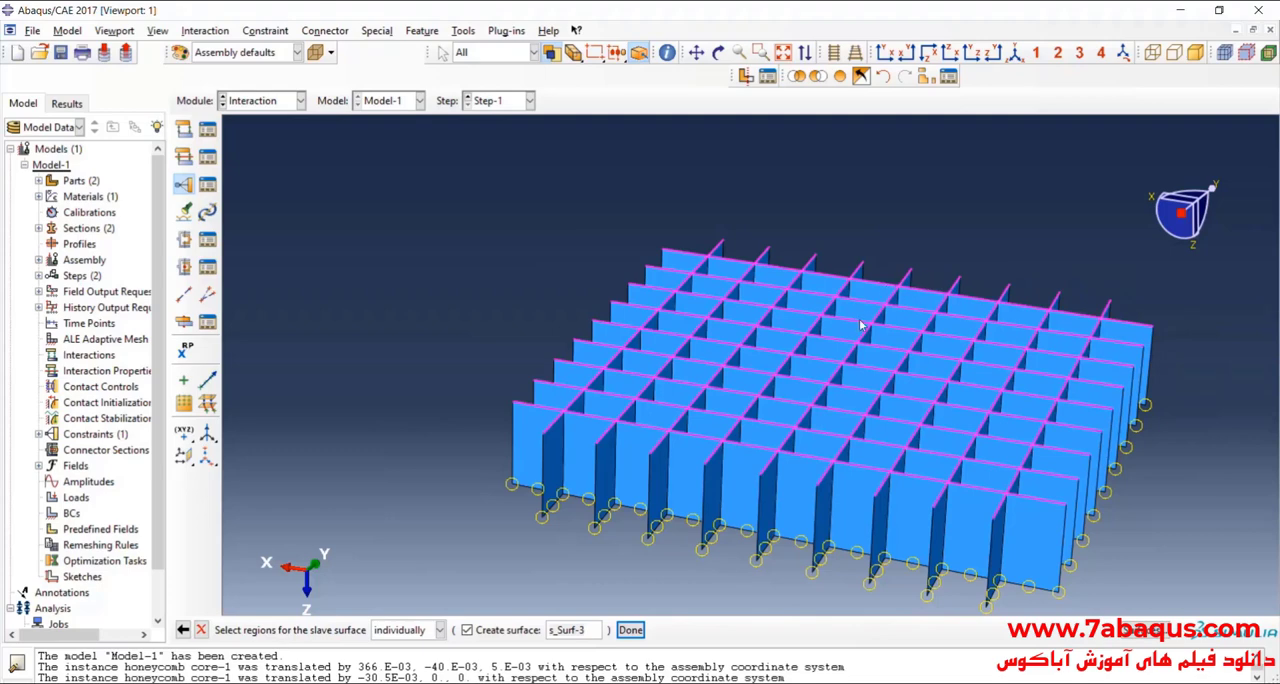
Step: Accept the core's bottom edges as slave surface s_Surf-3 and complete the tie constraint with the lower plate
left_click(718, 52)
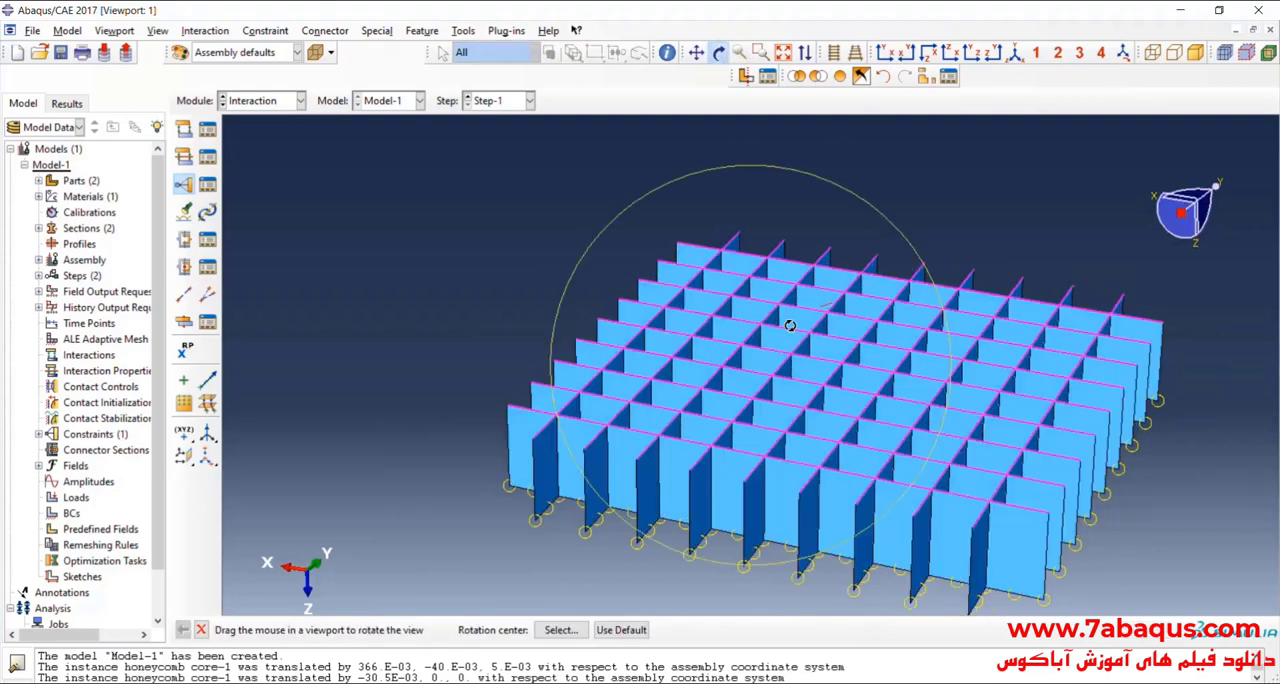
left_click_drag(760, 340, 670, 349)
left_click_drag(758, 370, 720, 410)
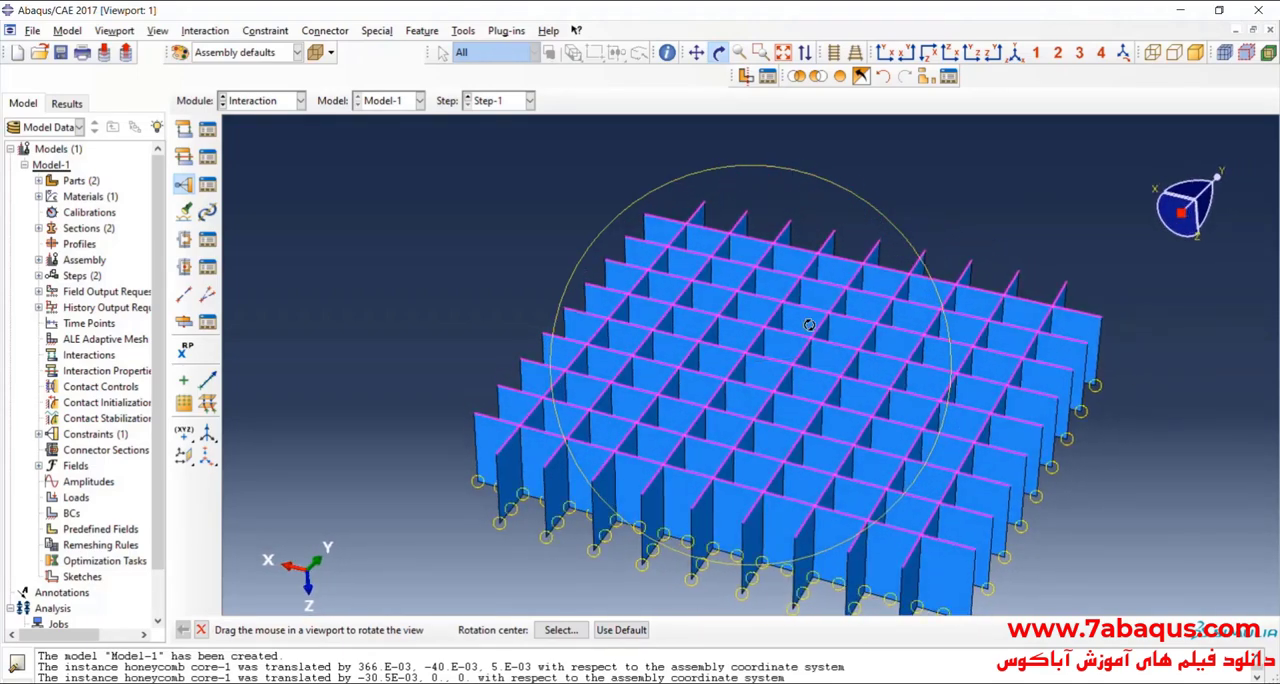
left_click(717, 53)
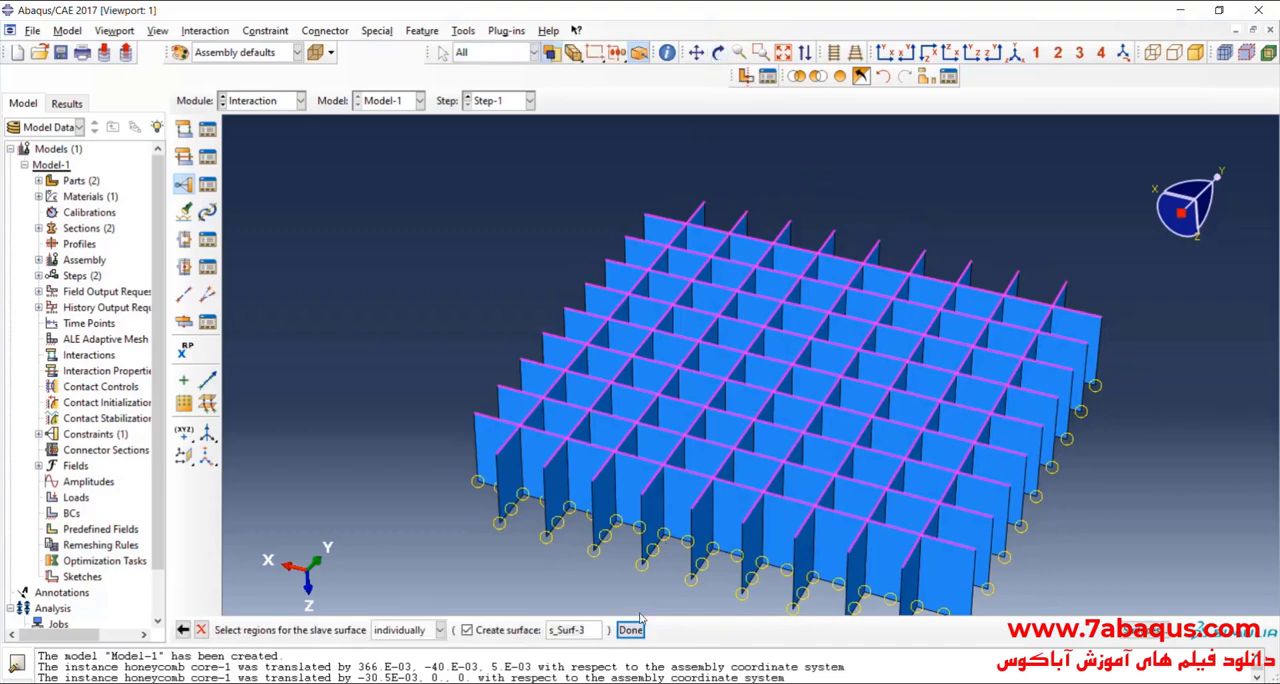
left_click(630, 629)
left_click(63, 621)
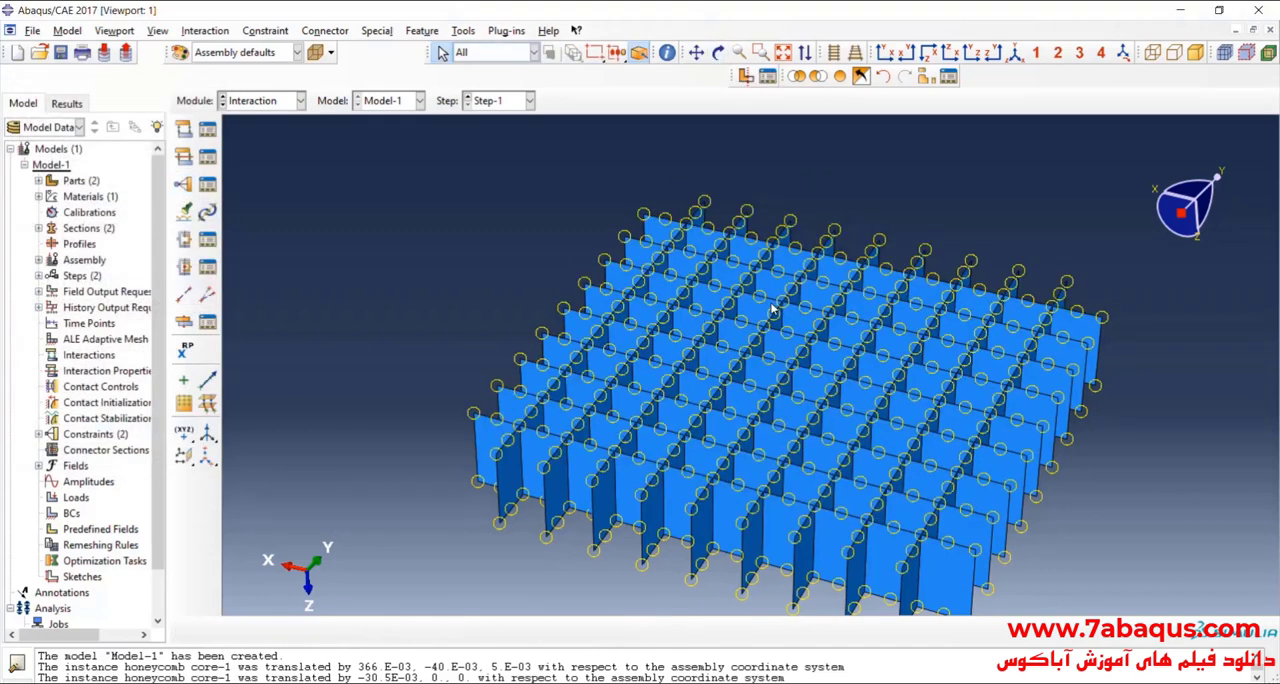
Step: Restore the display of the whole sandwich assembly and inspect the core between the two plates from the side
left_click(840, 76)
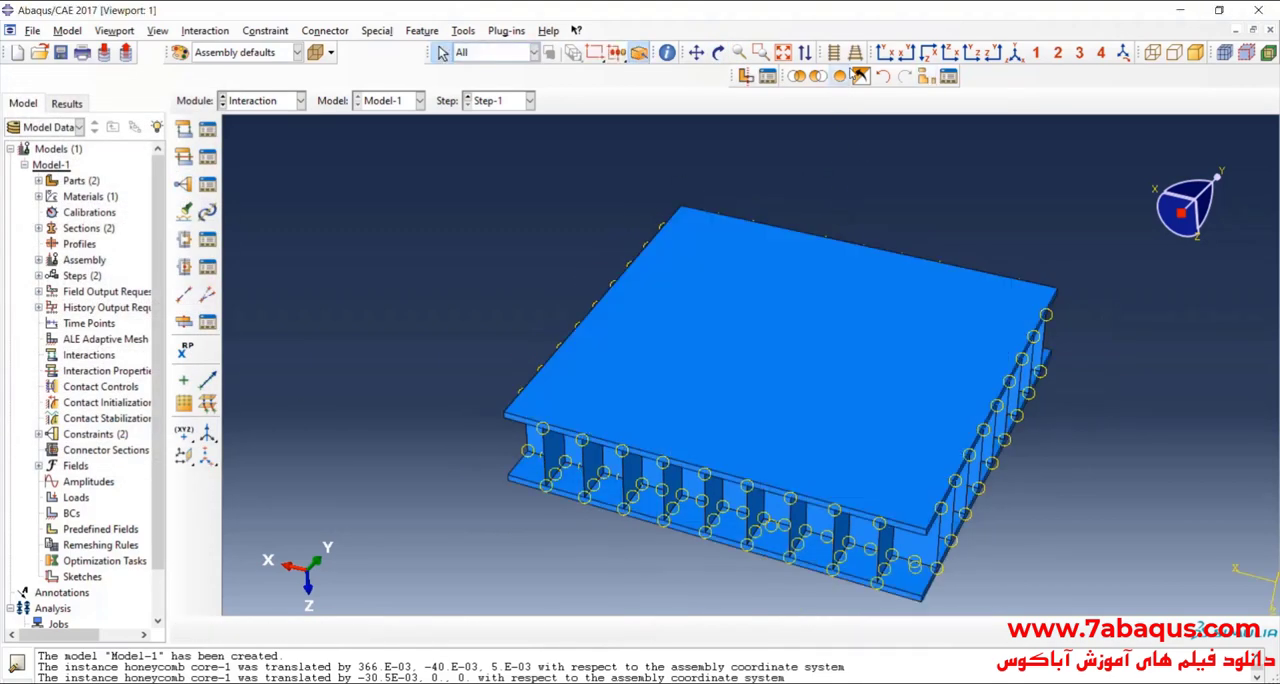
left_click(718, 53)
left_click_drag(749, 291, 868, 276)
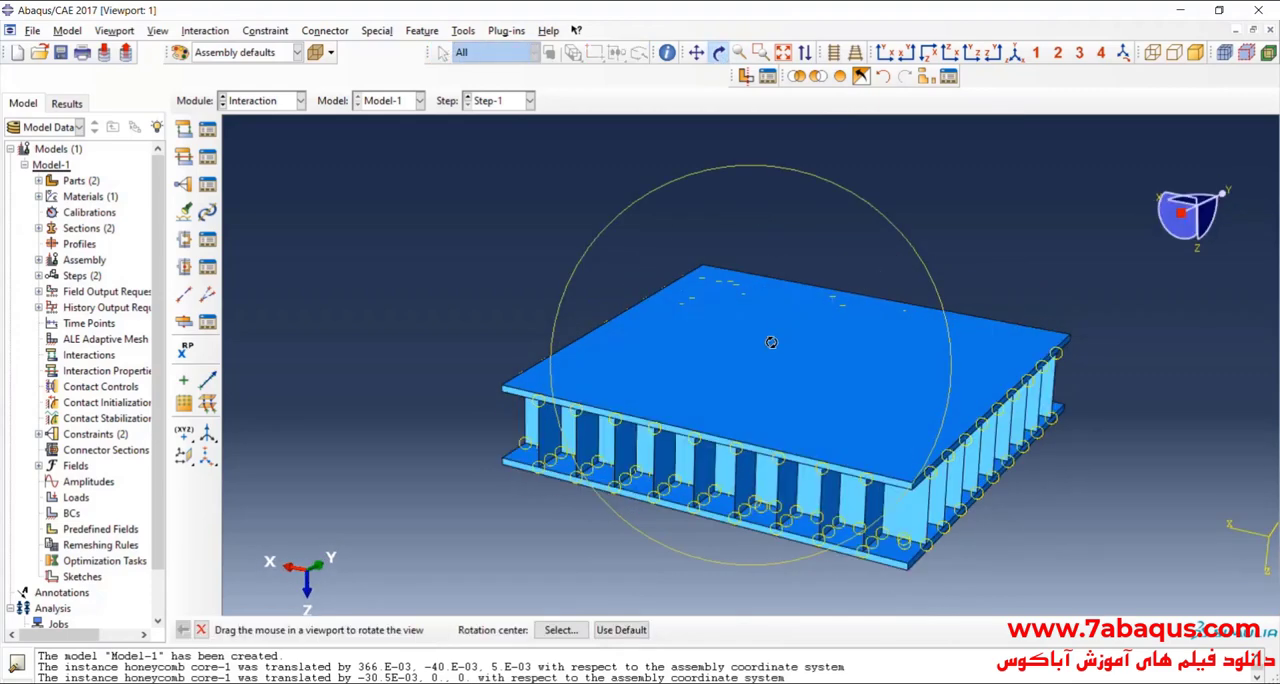
left_click_drag(822, 369, 810, 347)
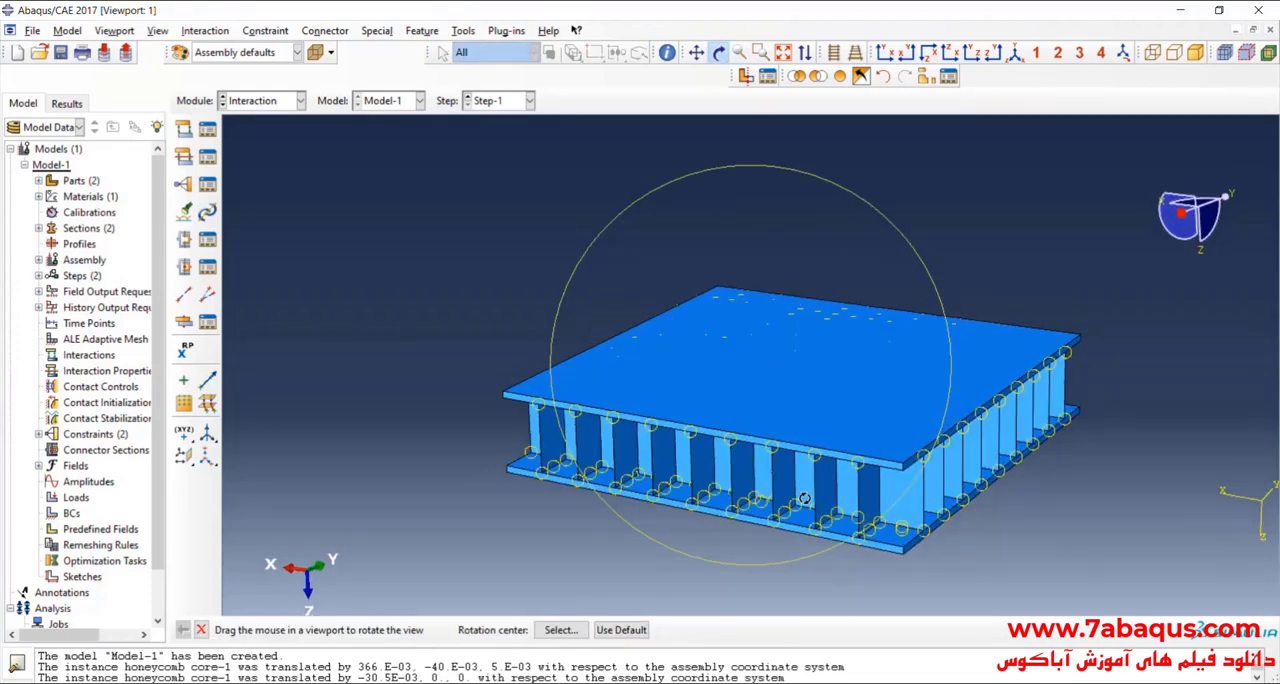
left_click_drag(797, 480, 792, 368)
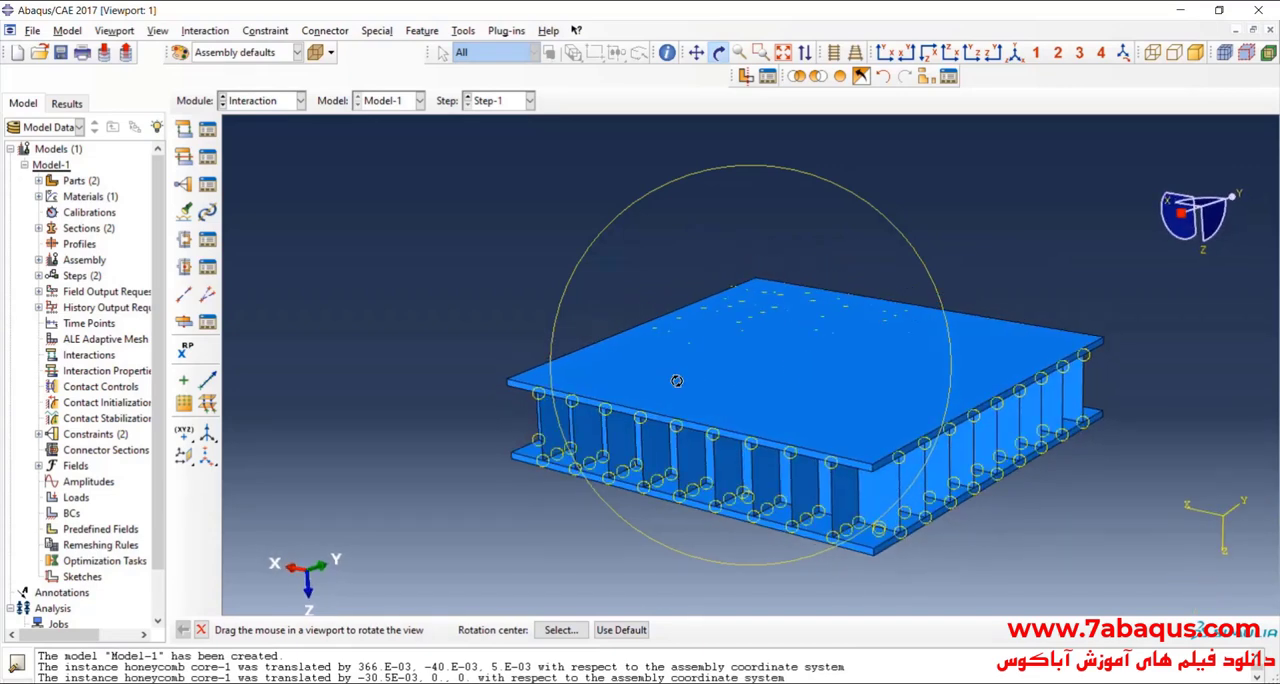
left_click_drag(490, 383, 782, 349)
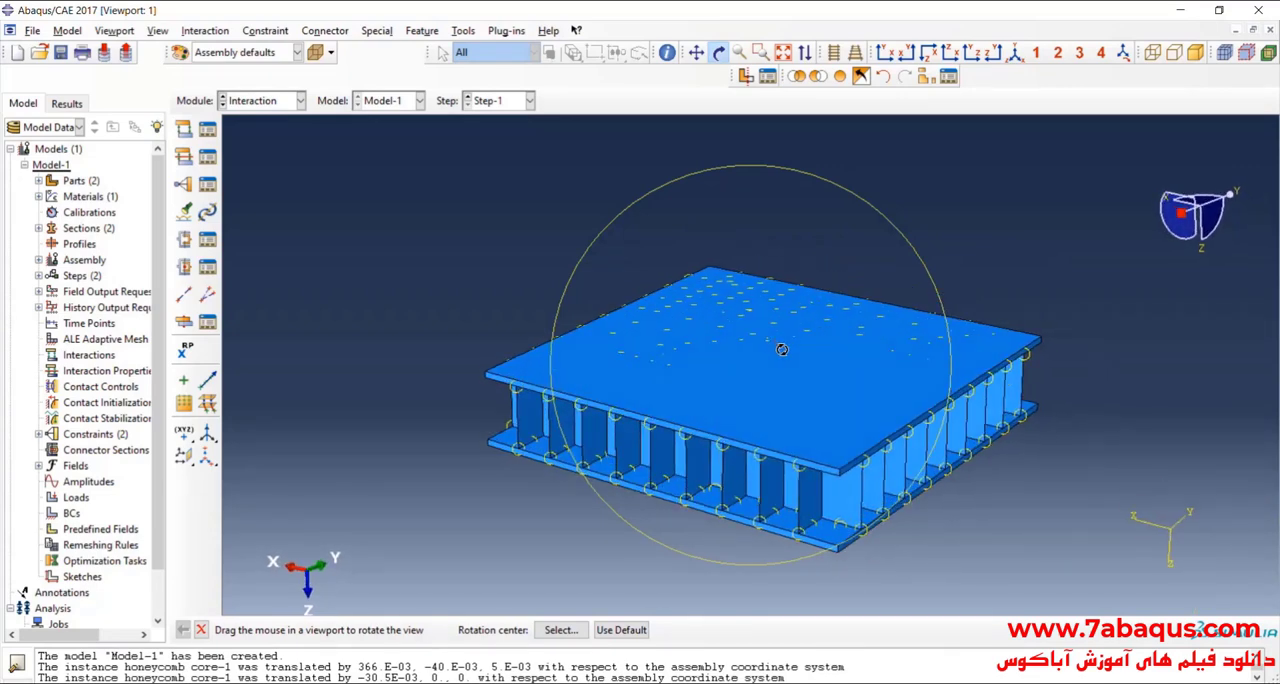
Step: Create a contact interaction property with the default contact options
left_click(185, 158)
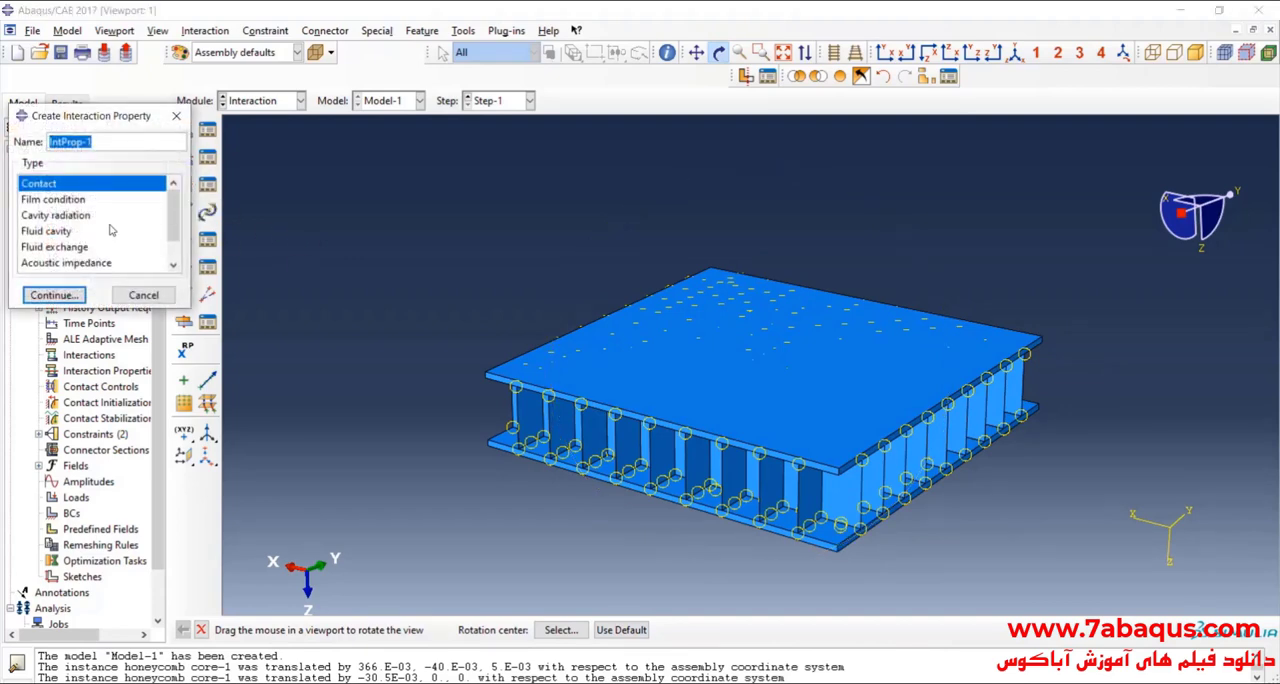
left_click(54, 295)
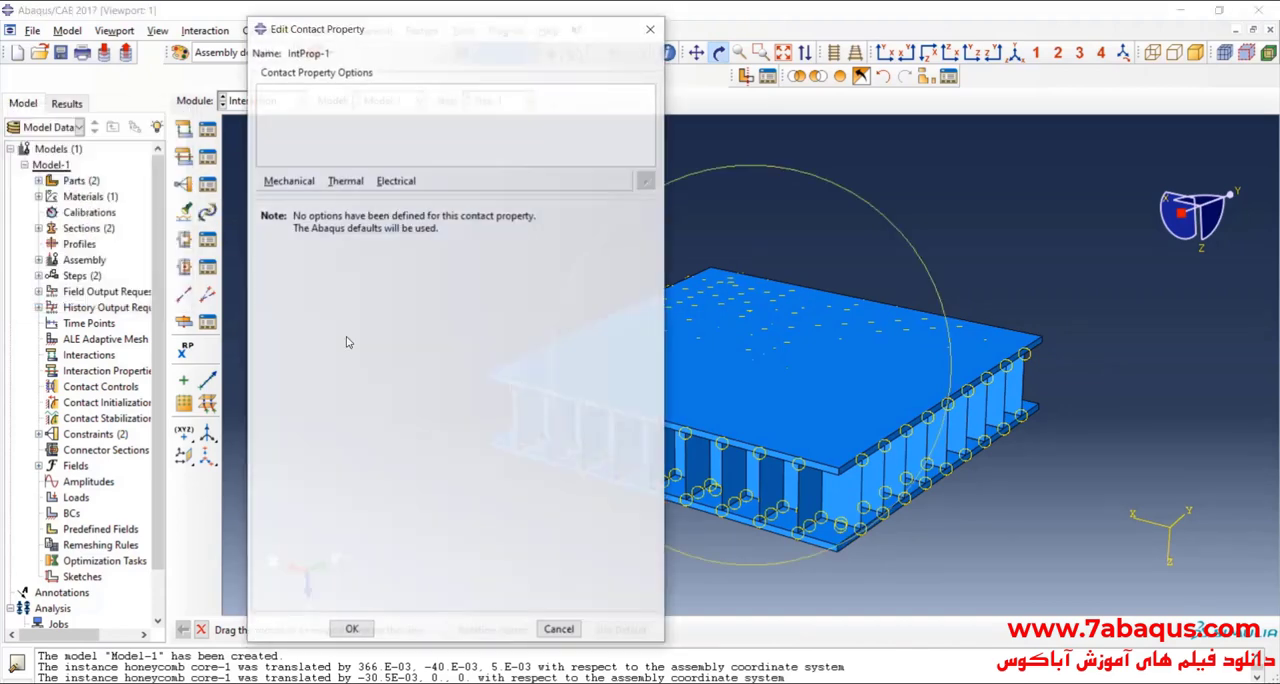
left_click(352, 629)
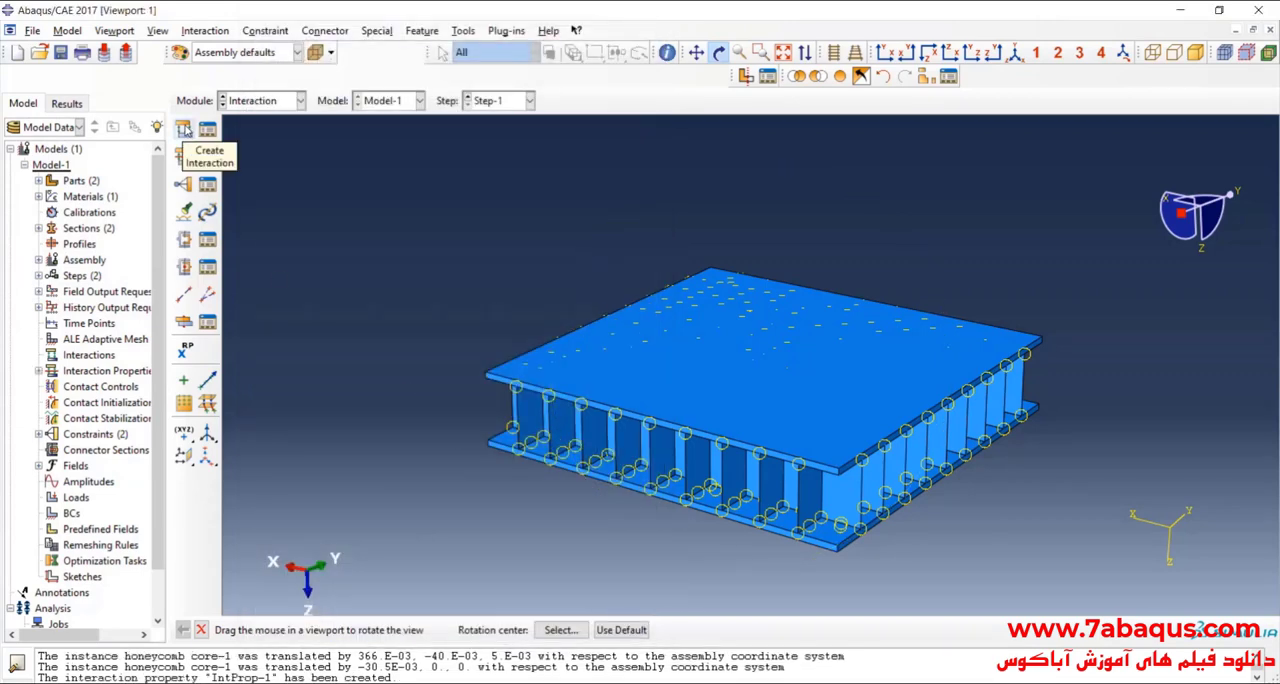
Step: Create a General contact (Explicit) interaction in Step-1 for all surfaces with self, using IntProp-1 as the global property assignment
left_click(185, 130)
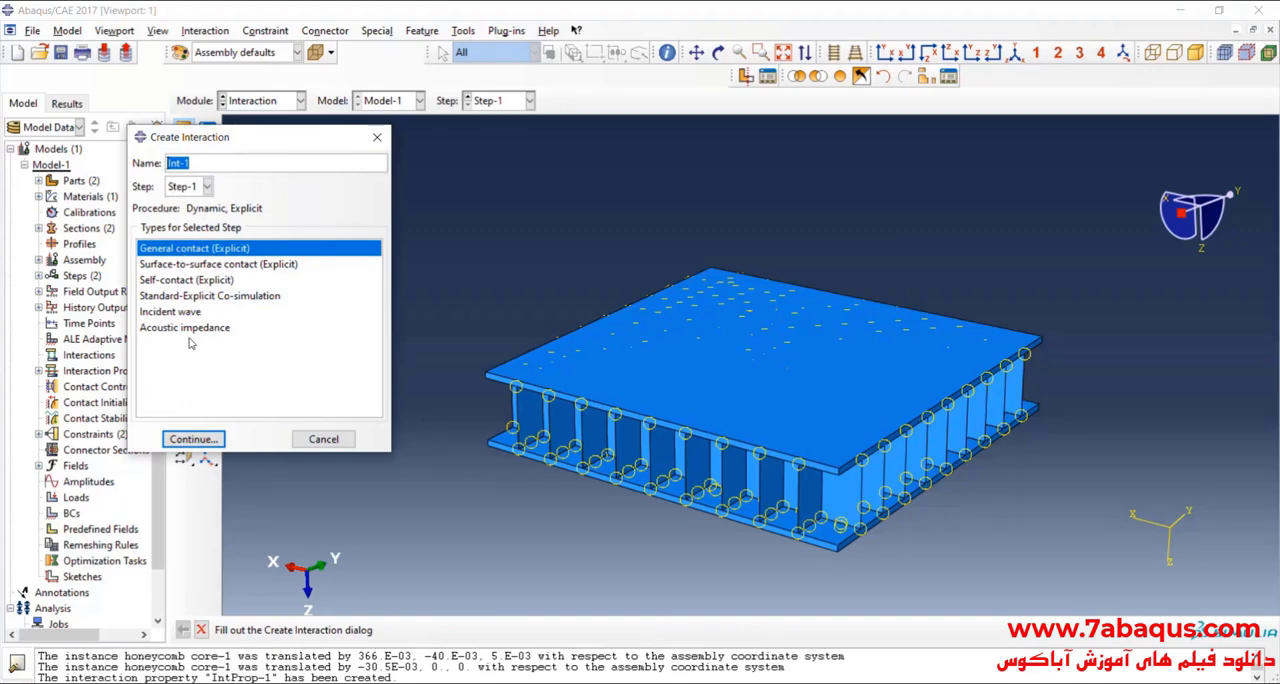
left_click(193, 439)
left_click(464, 450)
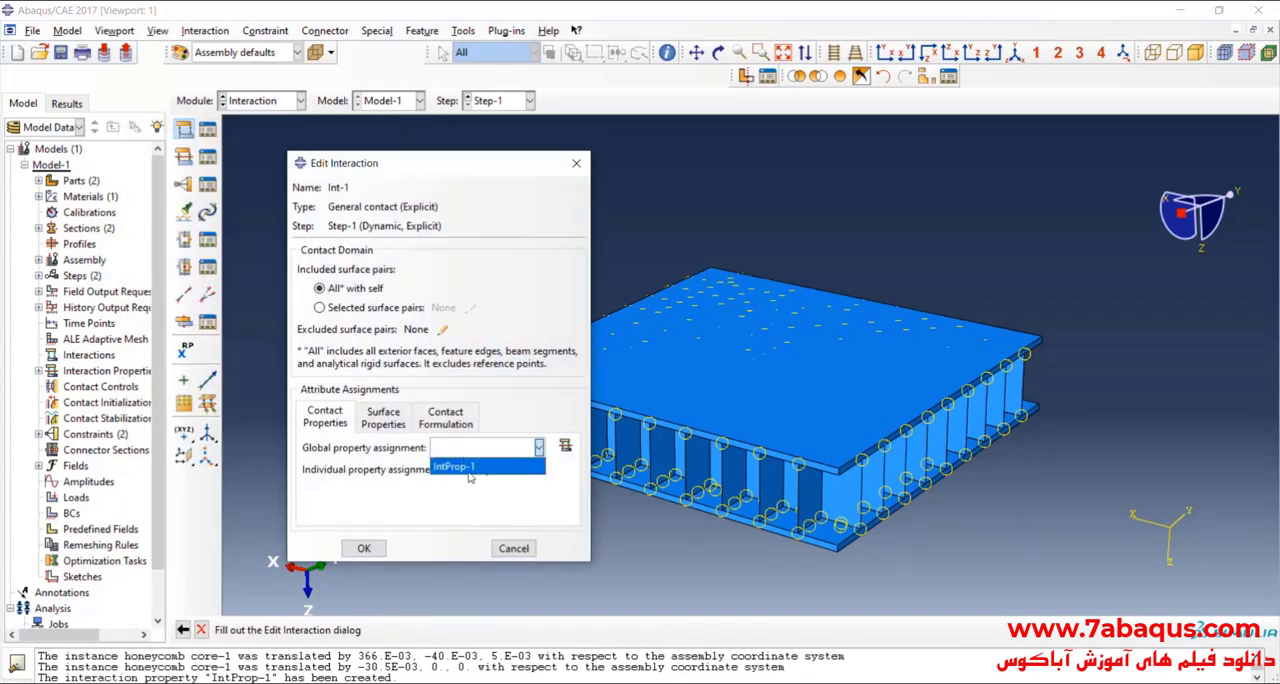
left_click(470, 472)
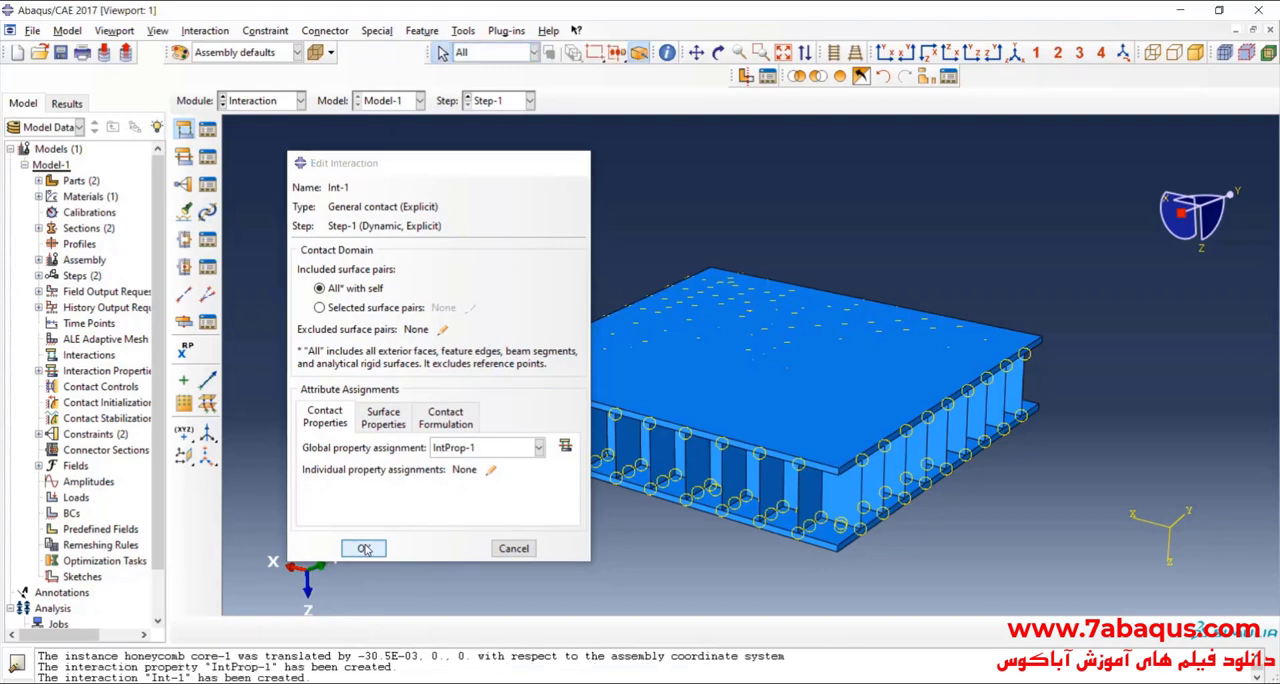
left_click(364, 549)
Step: Save the model database as air-blast in the temp directory
left_click(61, 53)
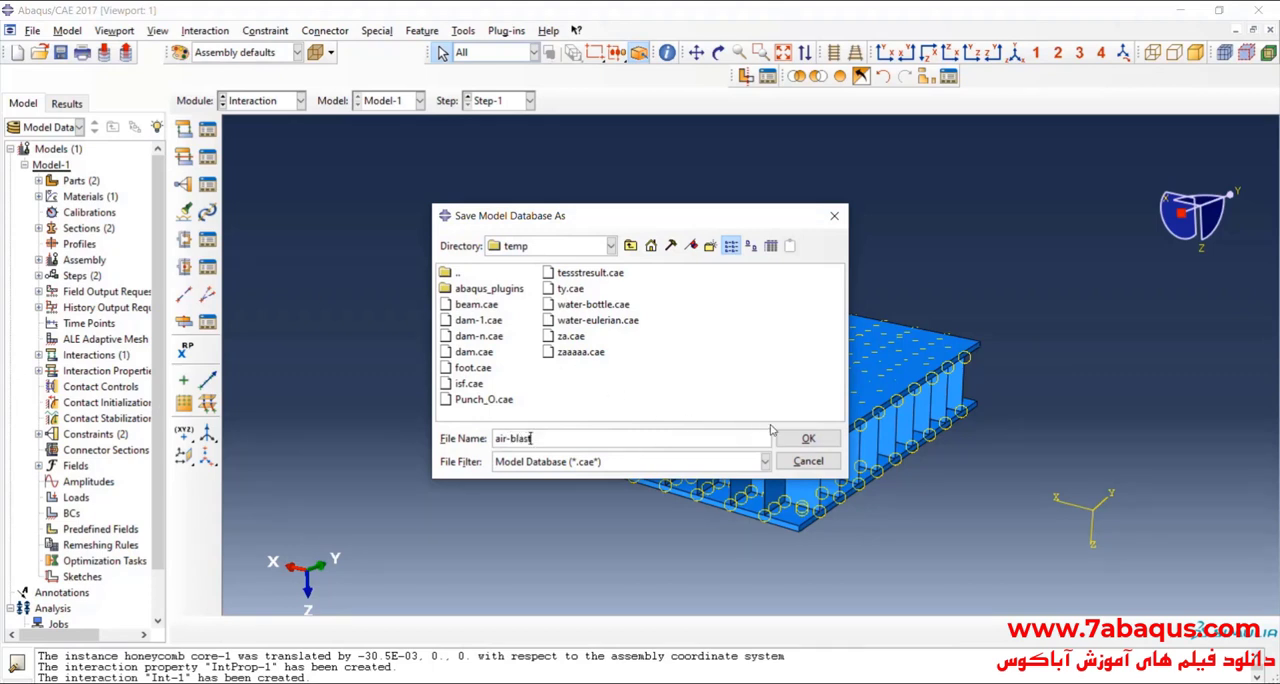
left_click(806, 439)
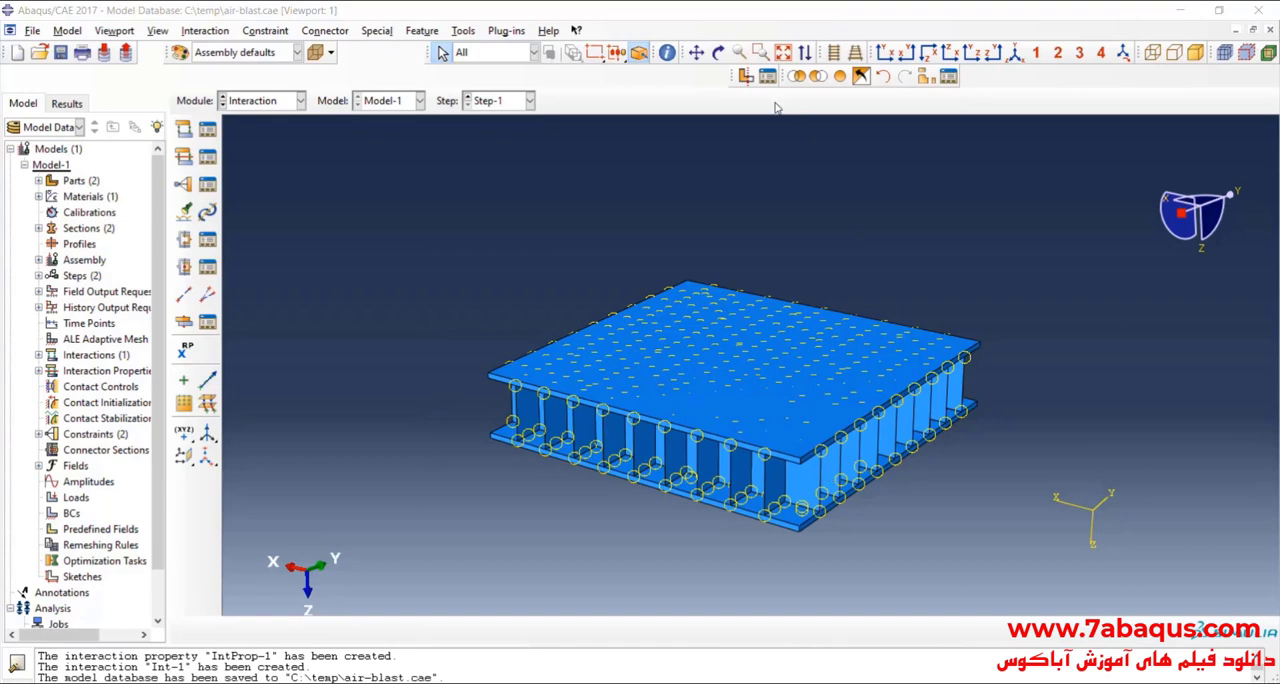
Step: Switch to the Assembly module and select both plates and the core as the instances to translate
left_click(718, 52)
left_click_drag(760, 250, 557, 299)
left_click(278, 102)
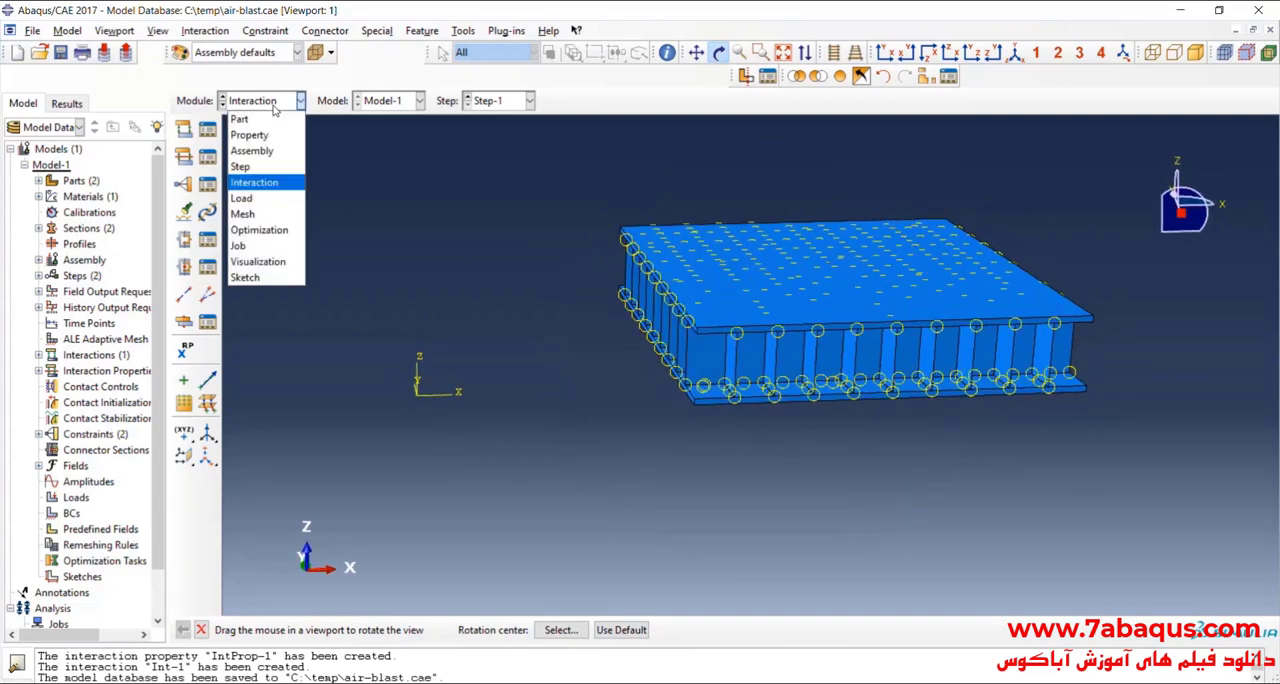
left_click(274, 156)
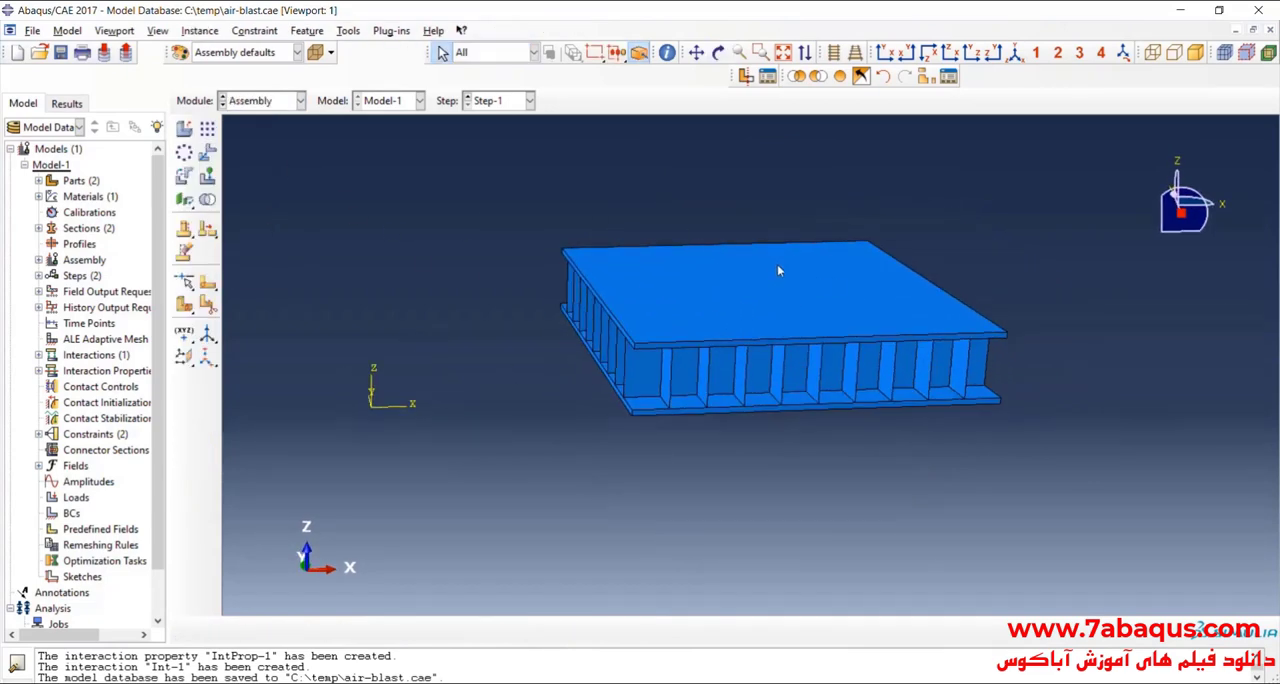
left_click(208, 152)
left_click_drag(517, 173, 1091, 521)
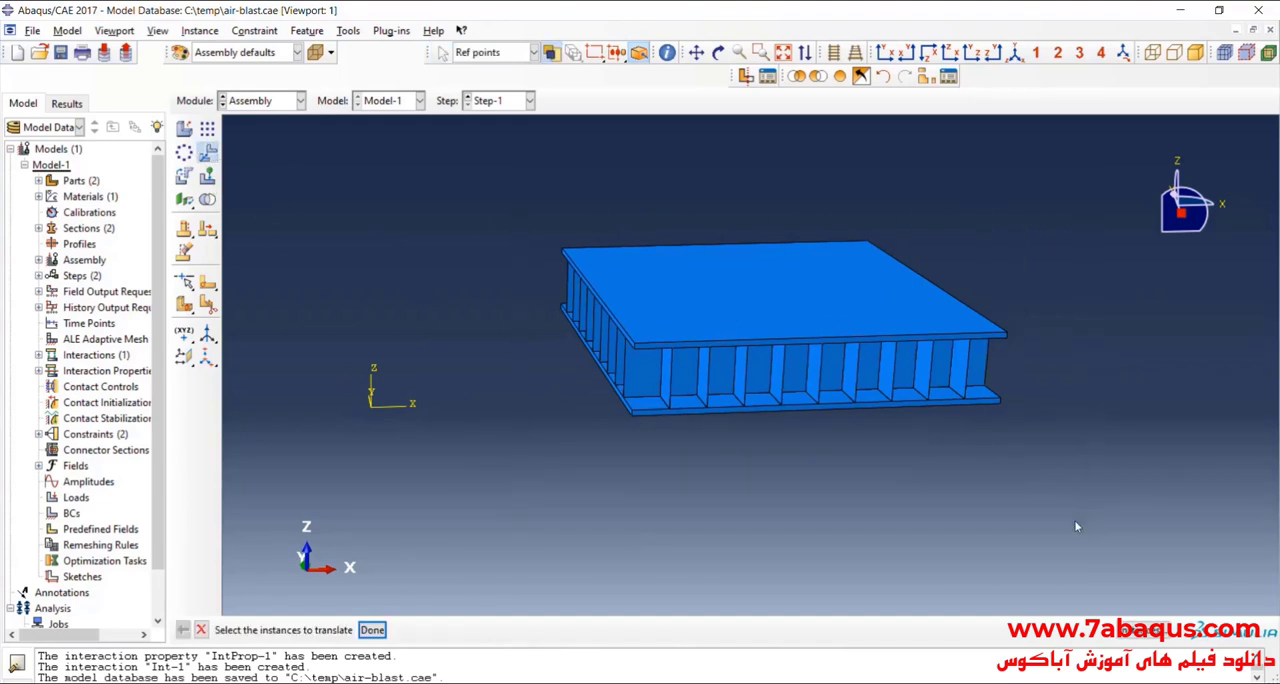
left_click(372, 629)
Step: Translate the selected instances from the lower plate's bottom front corner to the origin of the assembly coordinate system
scroll(412, 381, "down", 3)
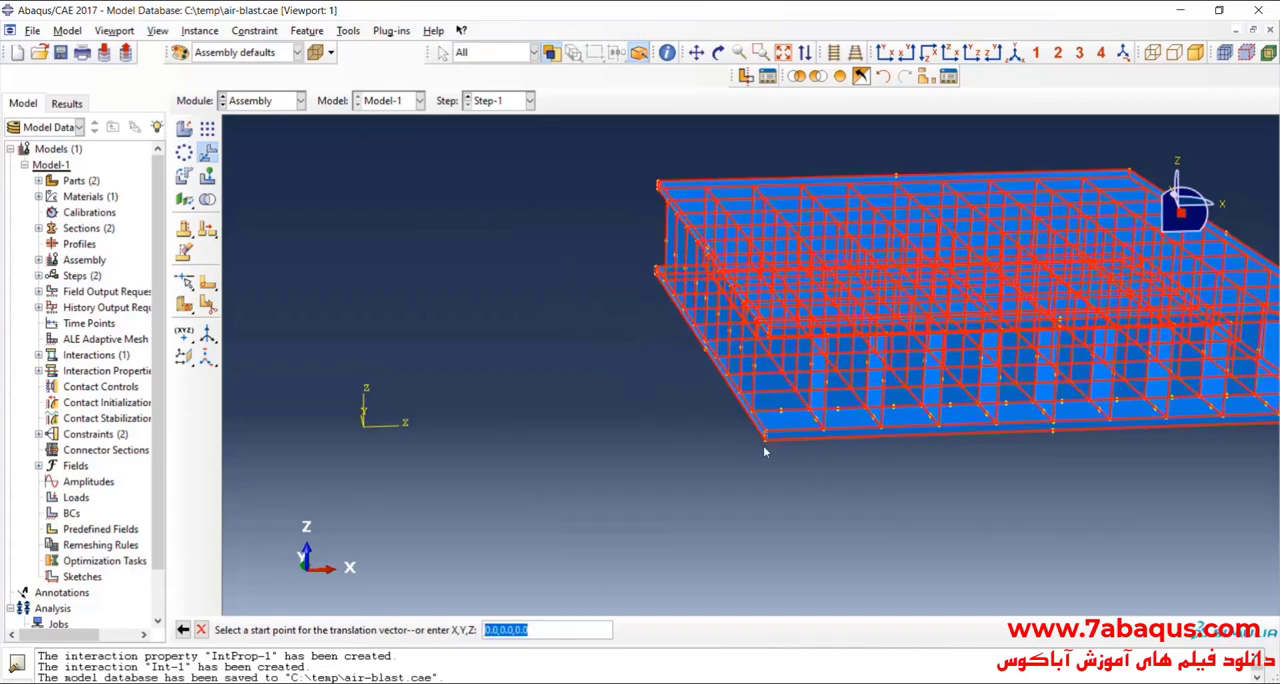
scroll(768, 448, "down", 4)
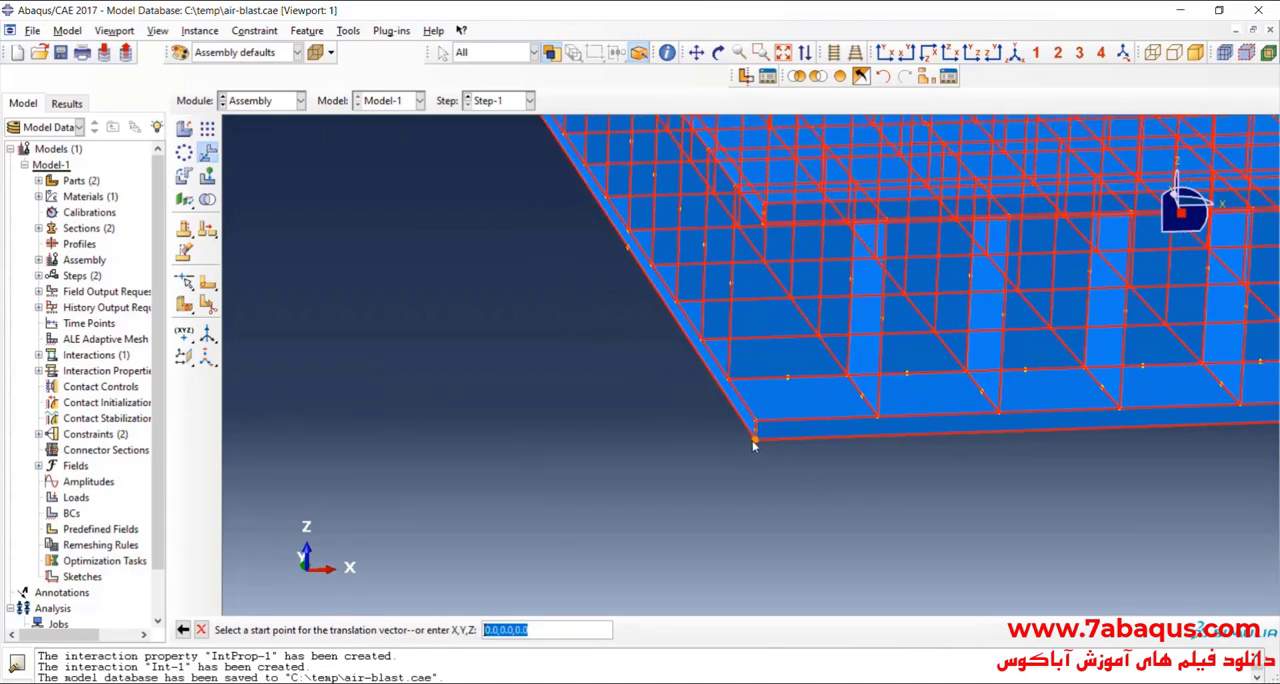
left_click(753, 441)
scroll(560, 450, "up", 3)
scroll(406, 451, "down", 3)
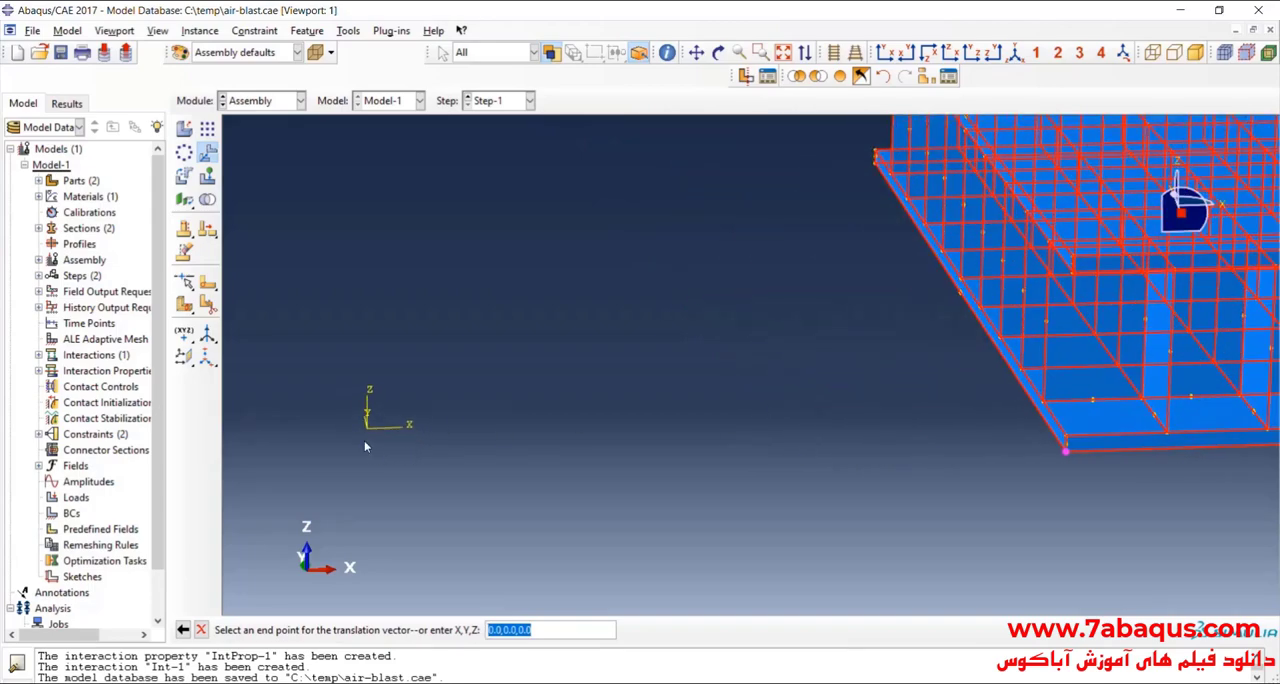
left_click(367, 428)
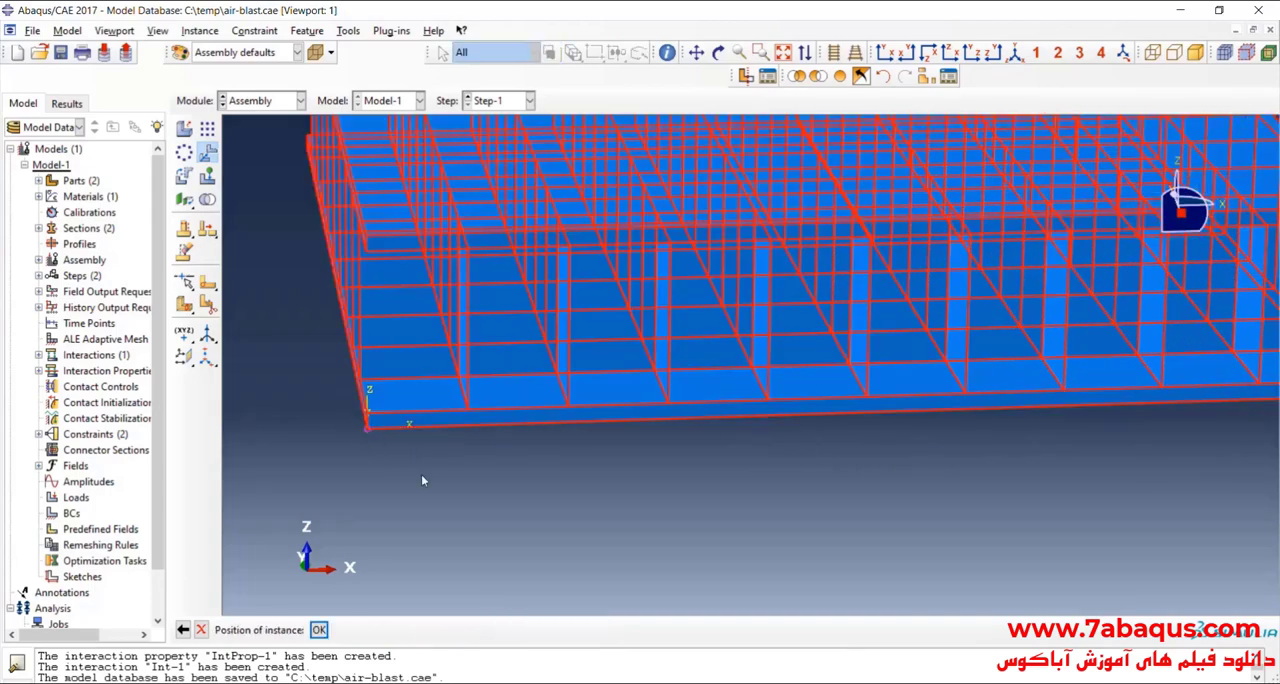
left_click(320, 630)
scroll(830, 485, "up", 2)
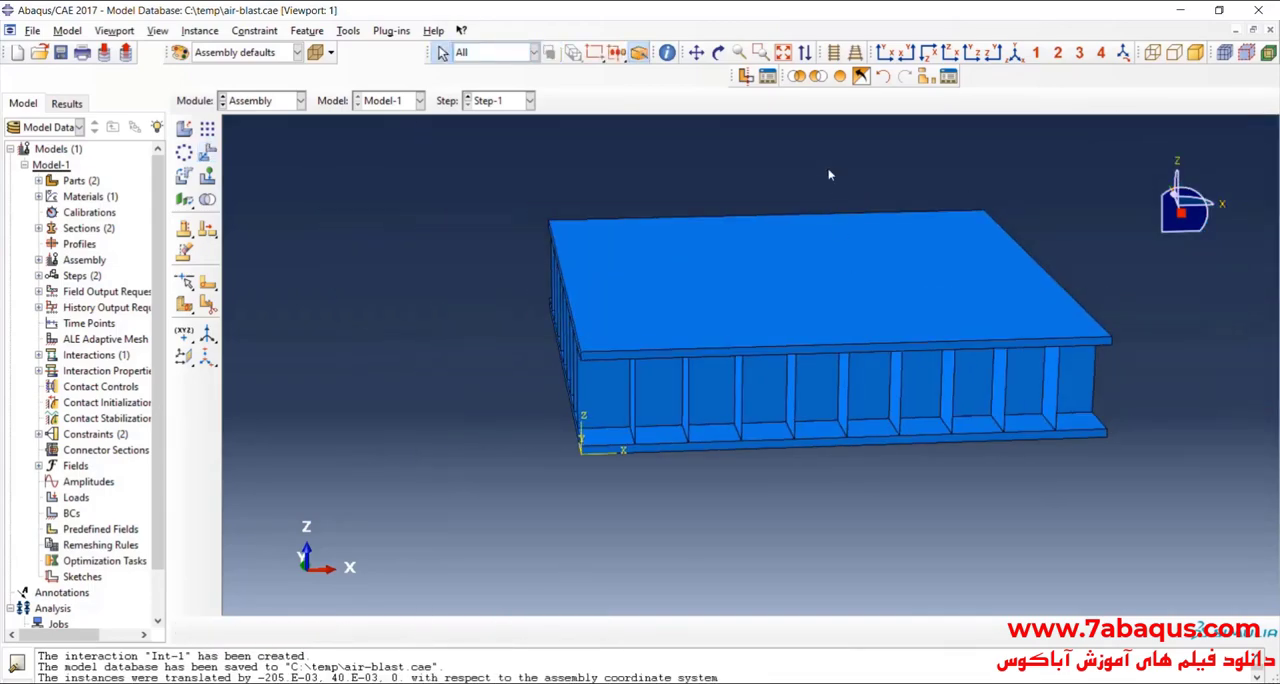
Step: Examine the repositioned assembly from several angles and check the blast source location in the reference picture 1.jpg in Photos
left_click(718, 52)
left_click_drag(692, 328, 846, 325)
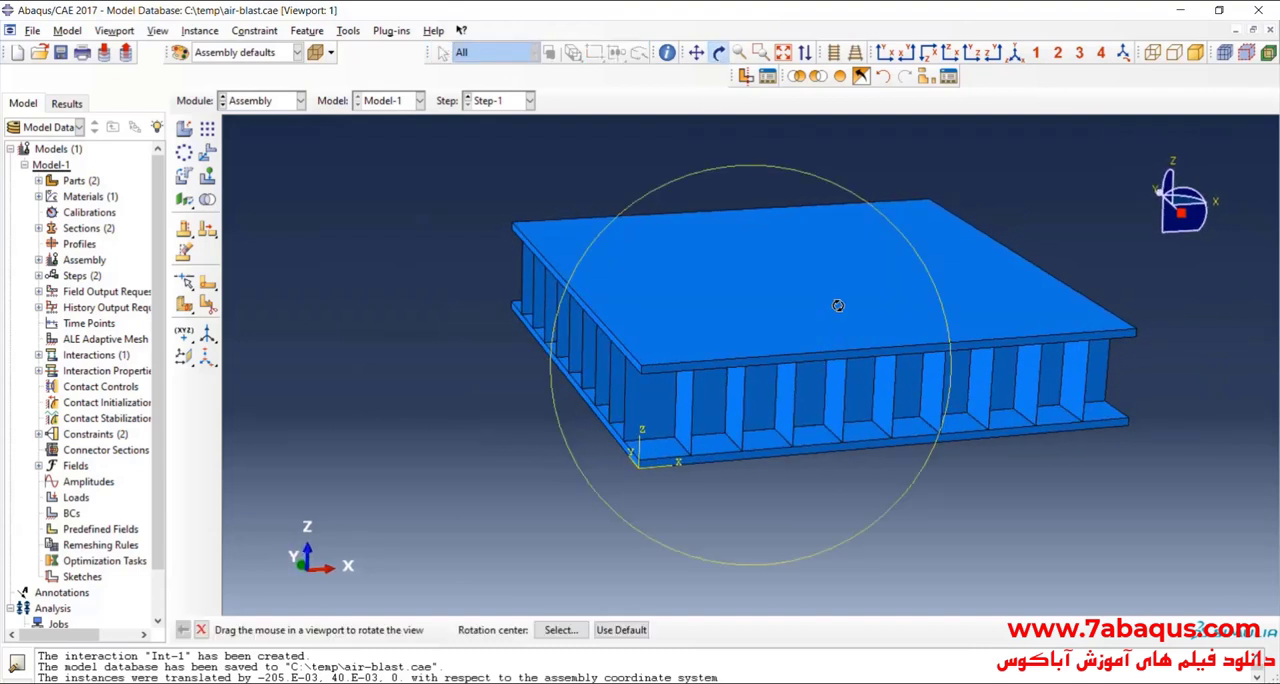
left_click_drag(783, 277, 771, 263)
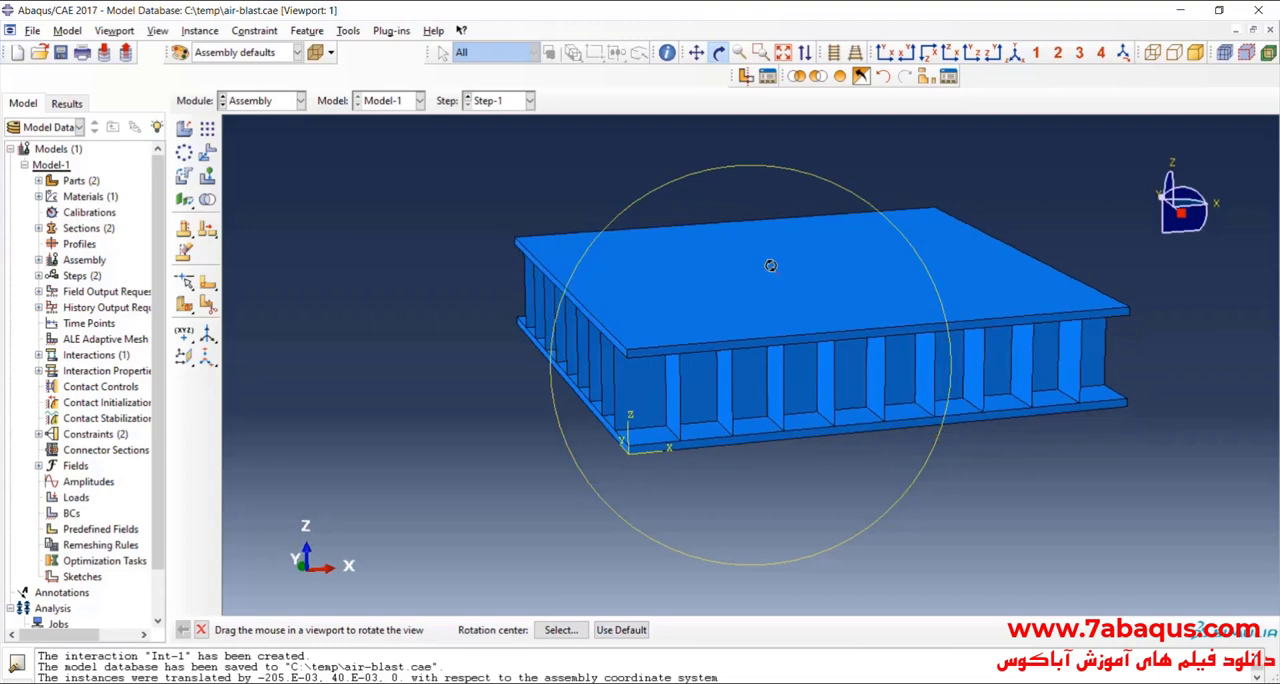
left_click_drag(730, 315, 737, 356)
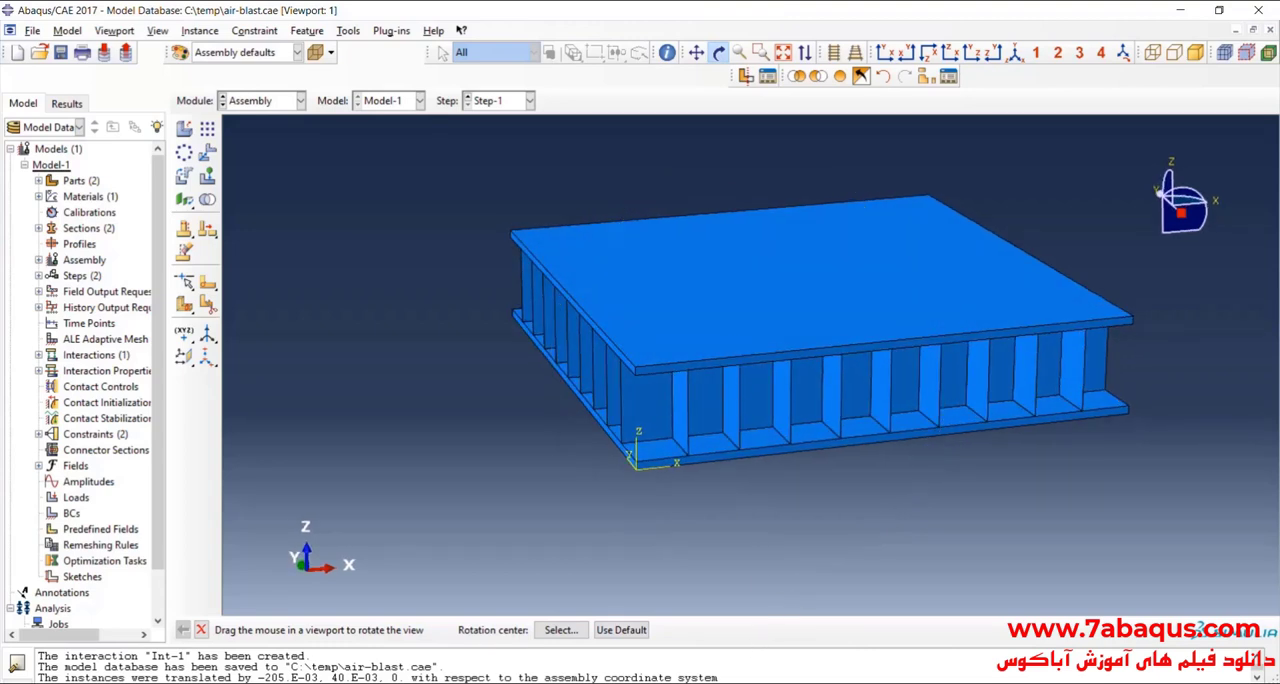
left_click(640, 625)
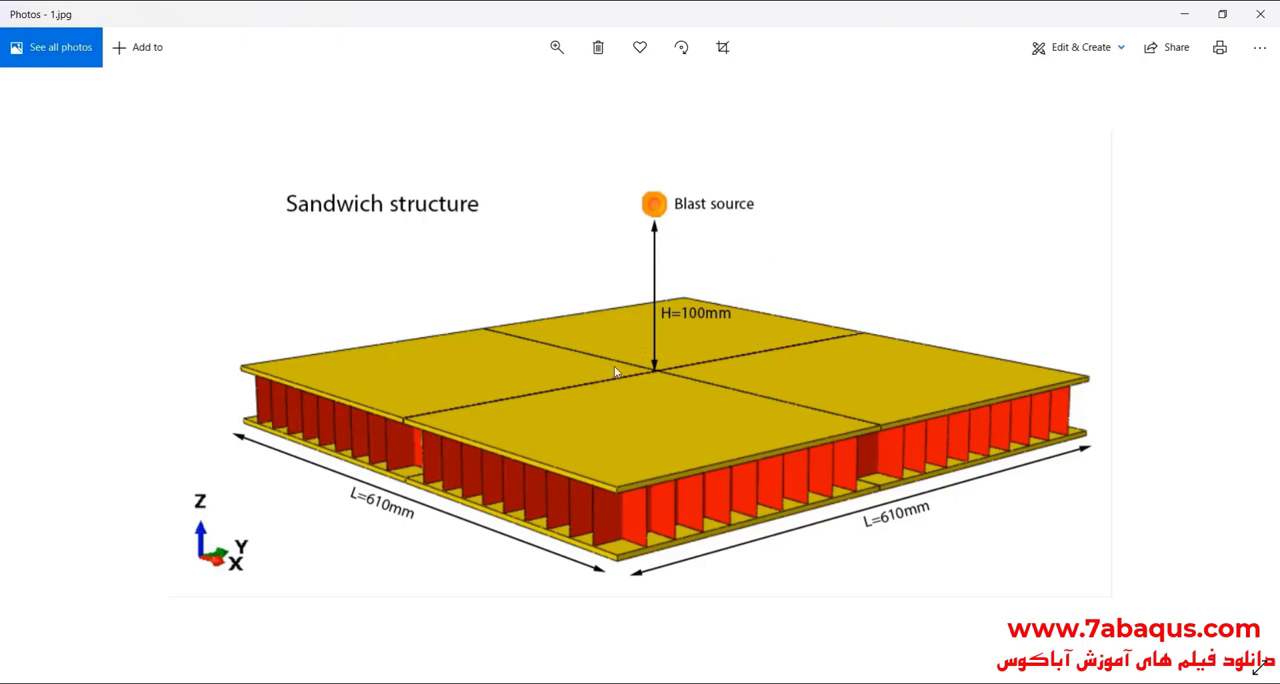
left_click(1183, 14)
left_click_drag(709, 380, 696, 313)
key("Escape")
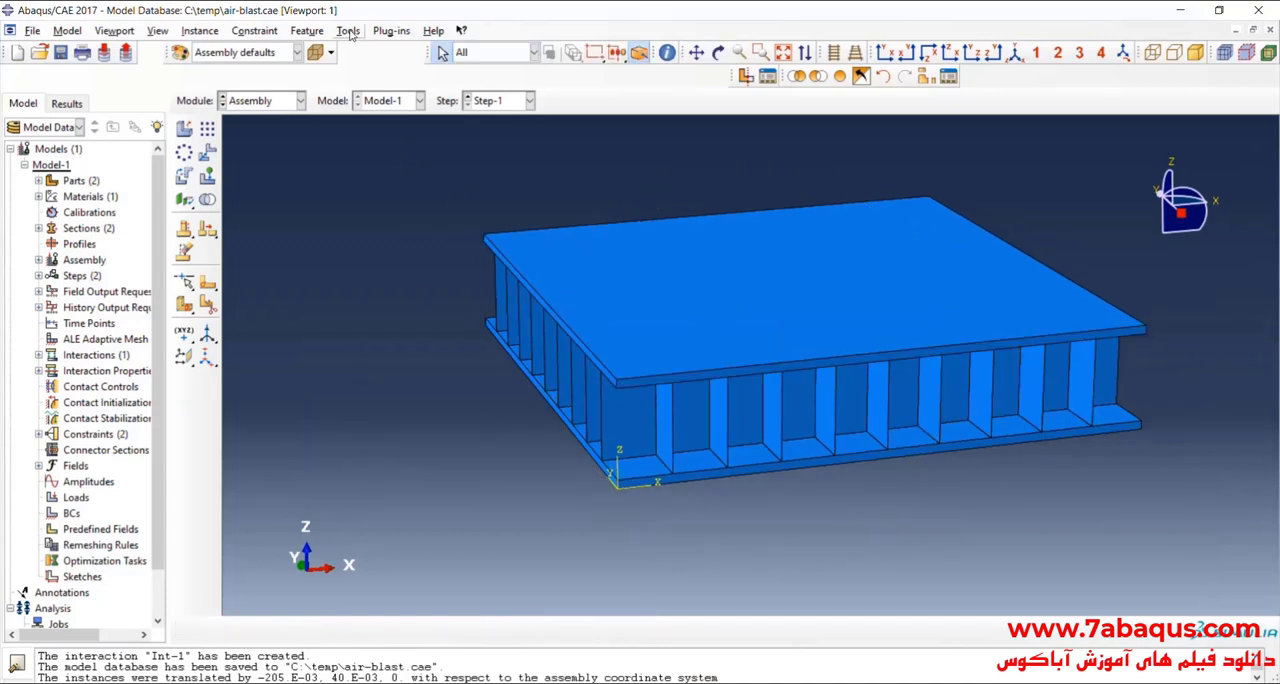
Step: Create a datum point offset 0,0,100e-3 from the upper plate's top corner above the origin
left_click(349, 31)
left_click(368, 148)
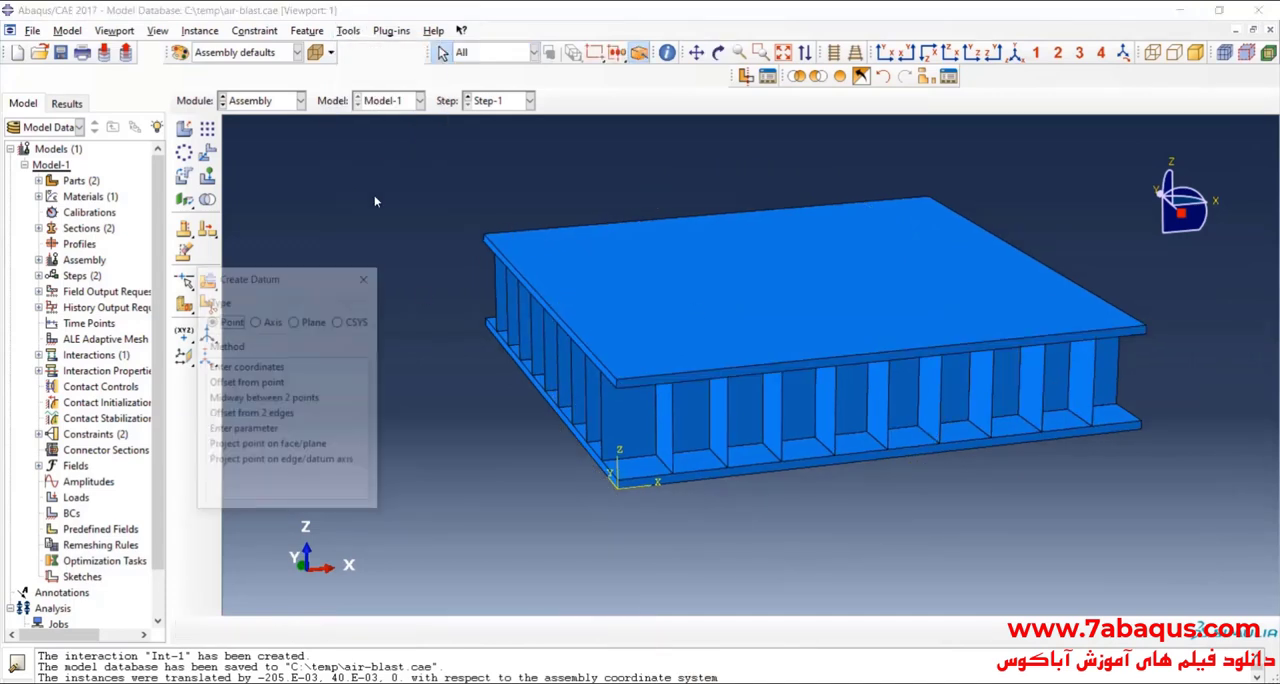
left_click(256, 385)
scroll(607, 376, "down", 5)
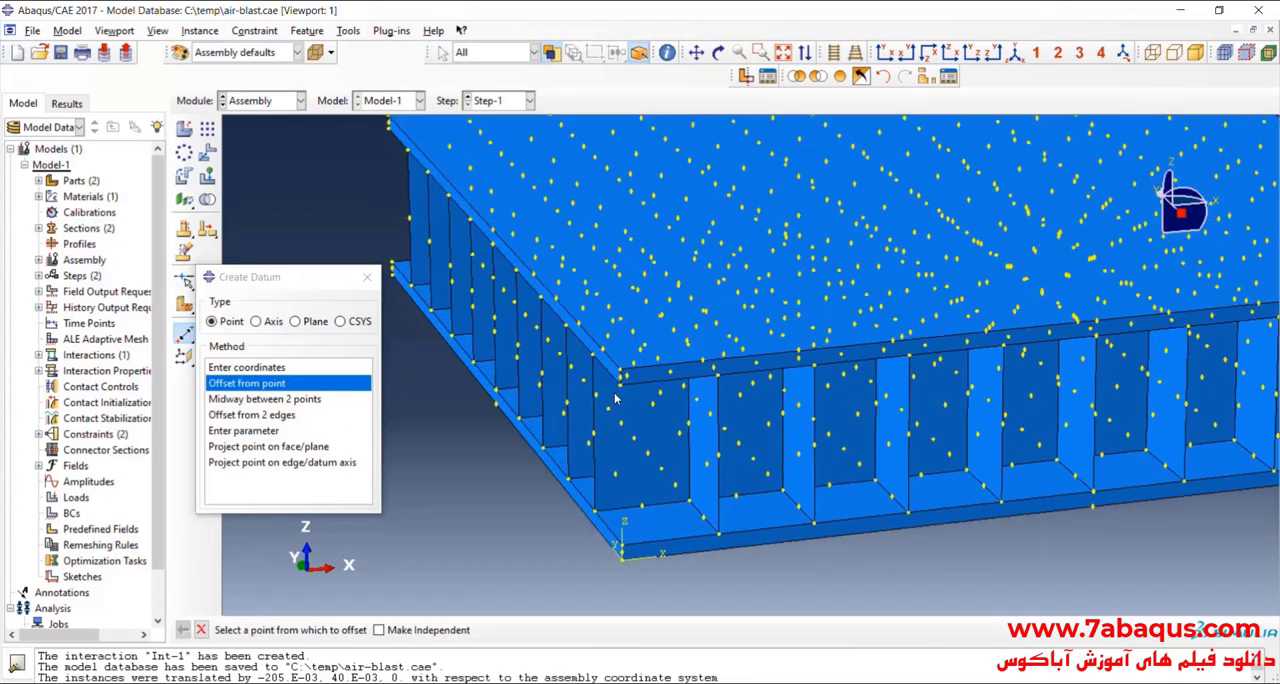
left_click(624, 369)
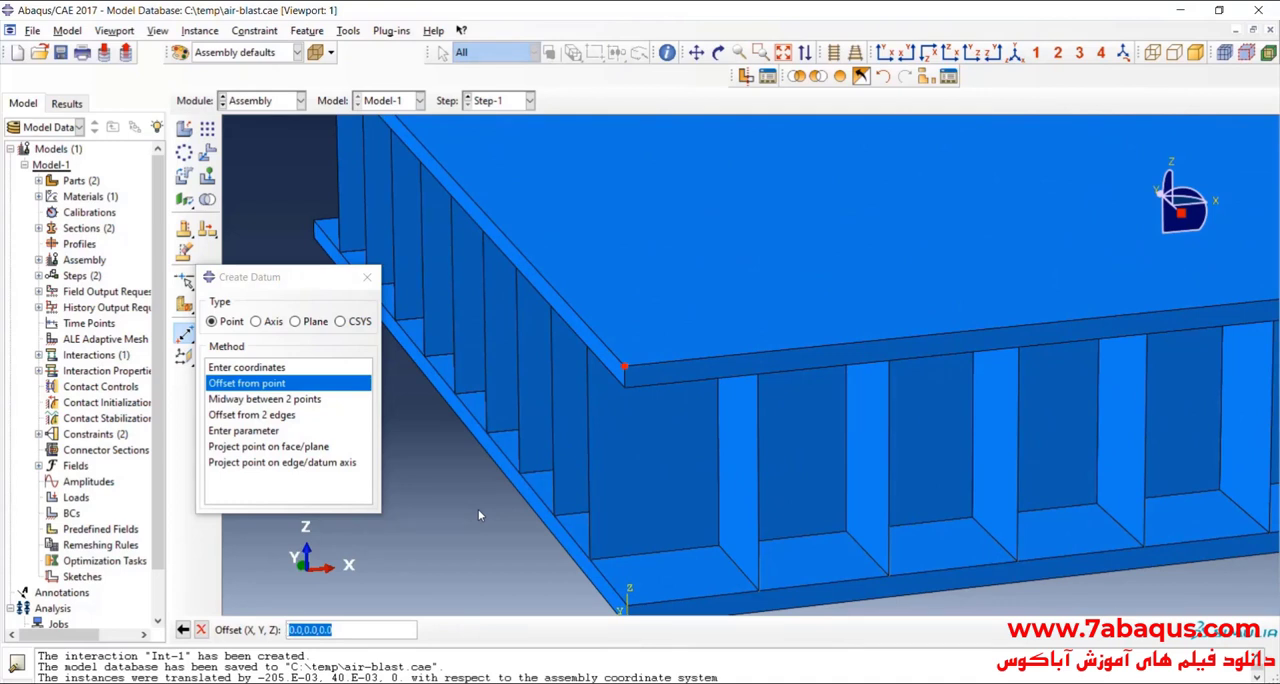
type("0,0,100e-3")
key("Return")
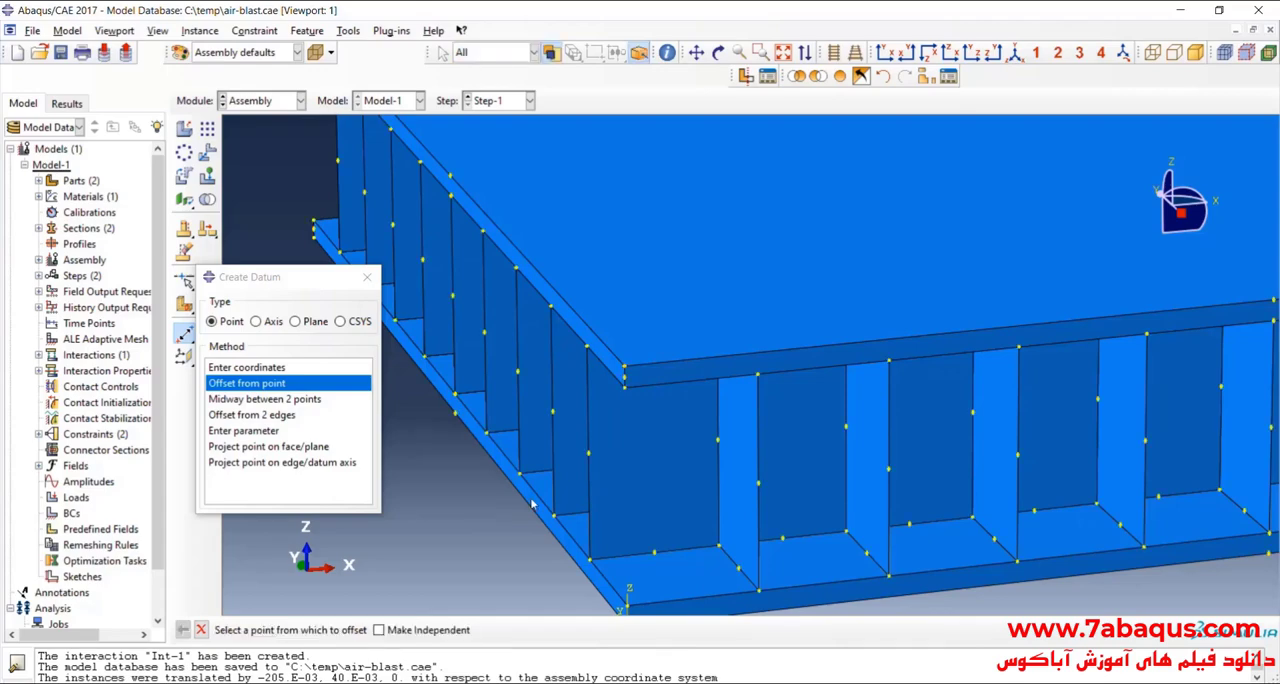
Step: Create a reference point on the datum point above the plate corner and close the datum creation dialog
scroll(633, 527, "down", 3)
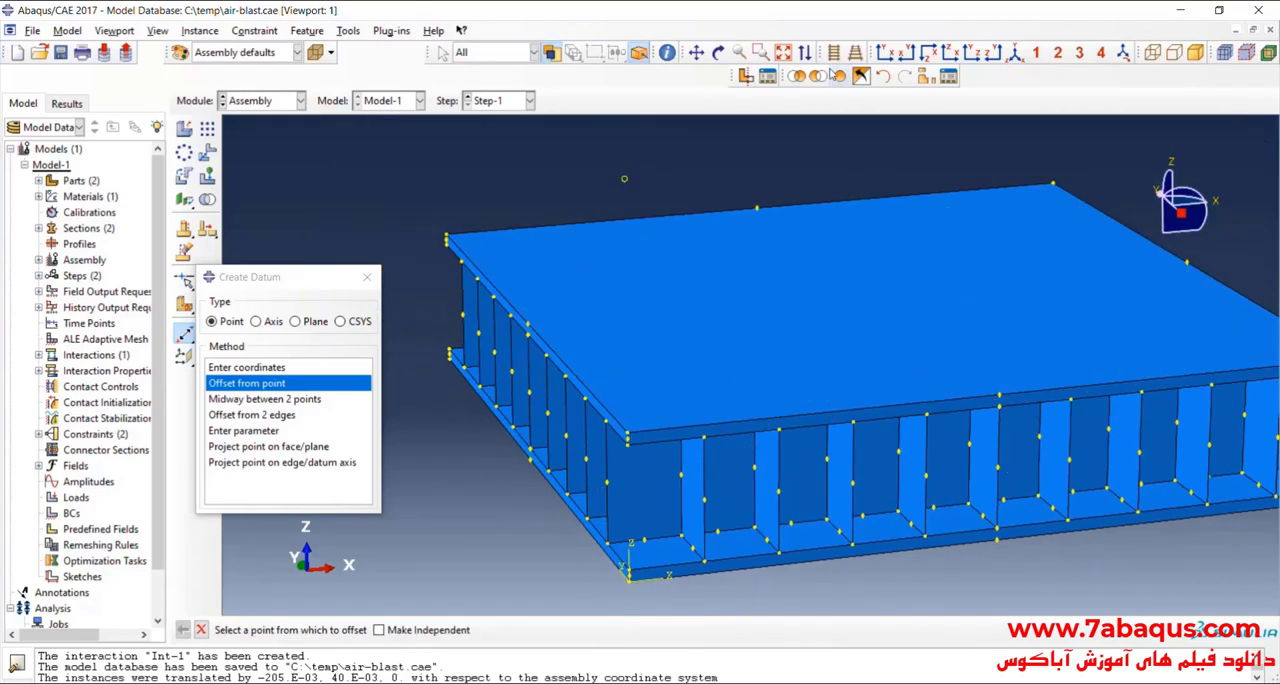
left_click(718, 52)
left_click_drag(820, 360, 832, 287)
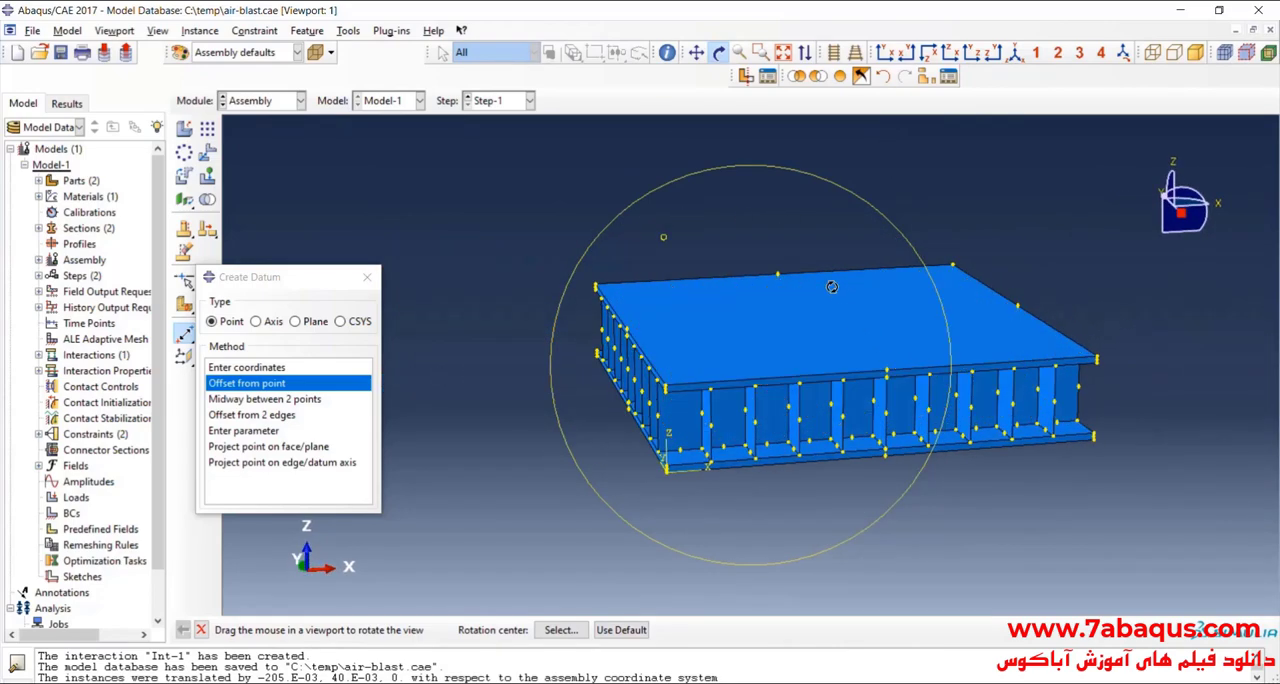
left_click(718, 52)
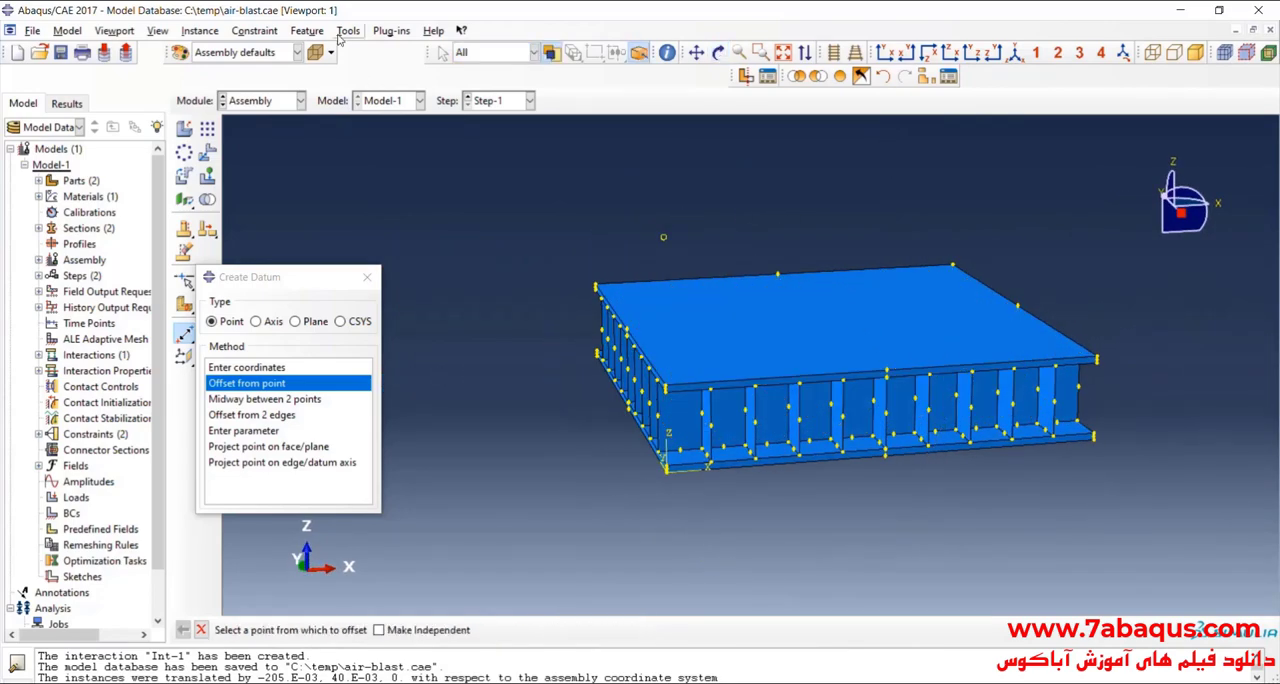
left_click(340, 35)
left_click(388, 64)
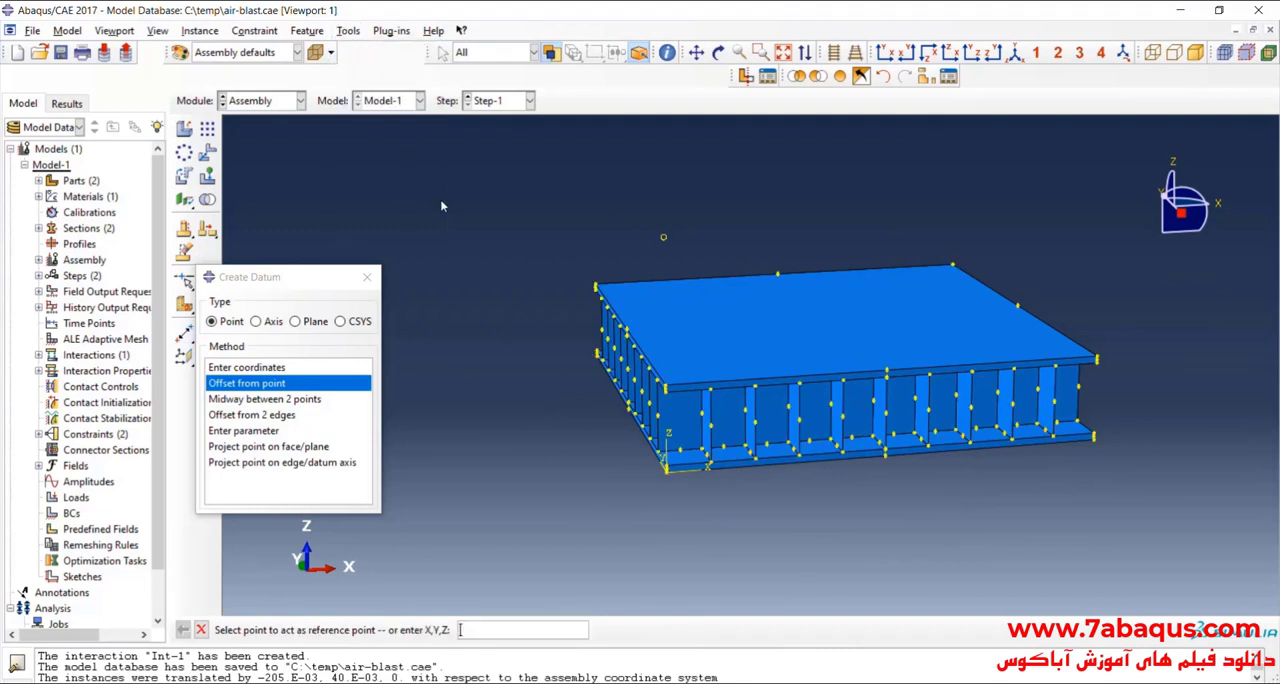
left_click(665, 241)
left_click(366, 278)
Step: Rename the reference point in the assembly features as blast source
left_click(38, 260)
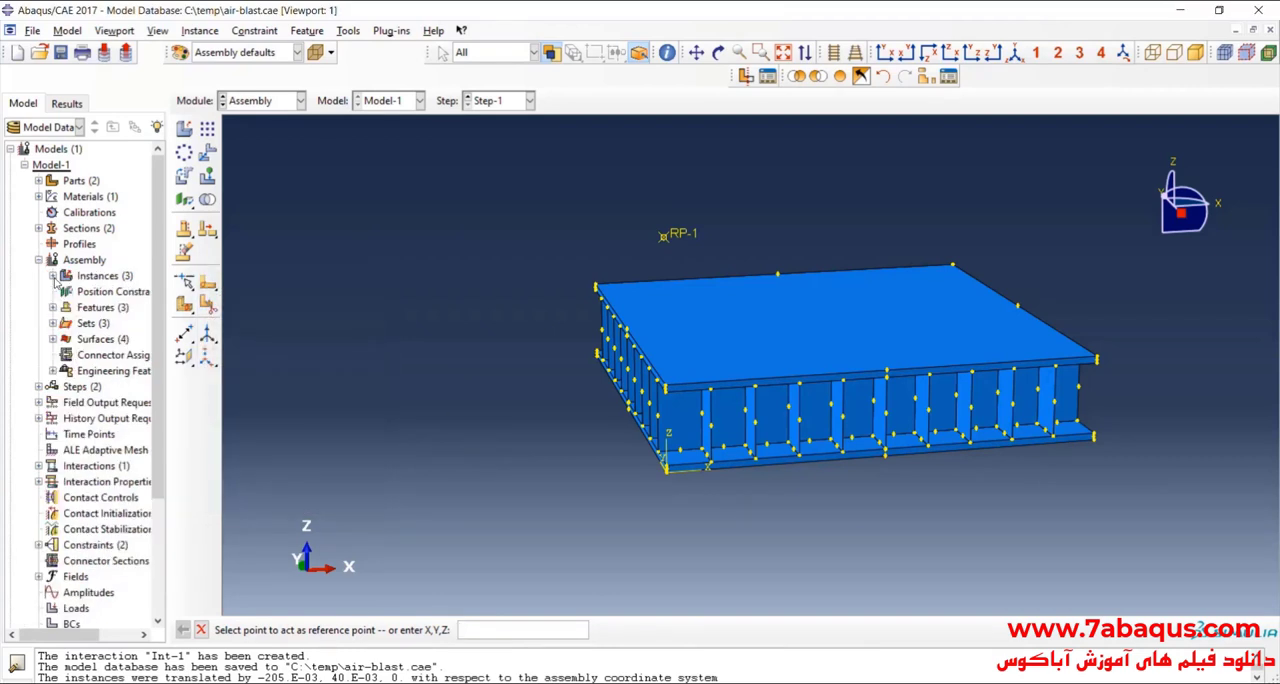
left_click(53, 277)
left_click(53, 355)
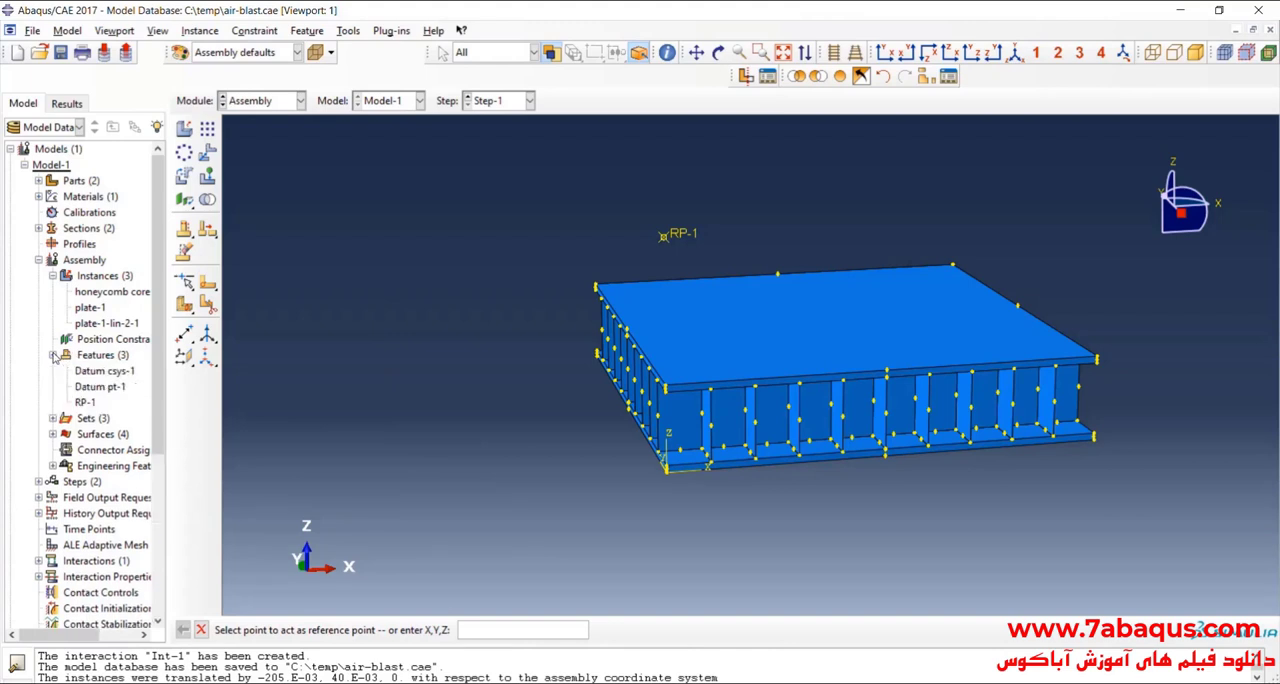
left_click(86, 402)
right_click(86, 402)
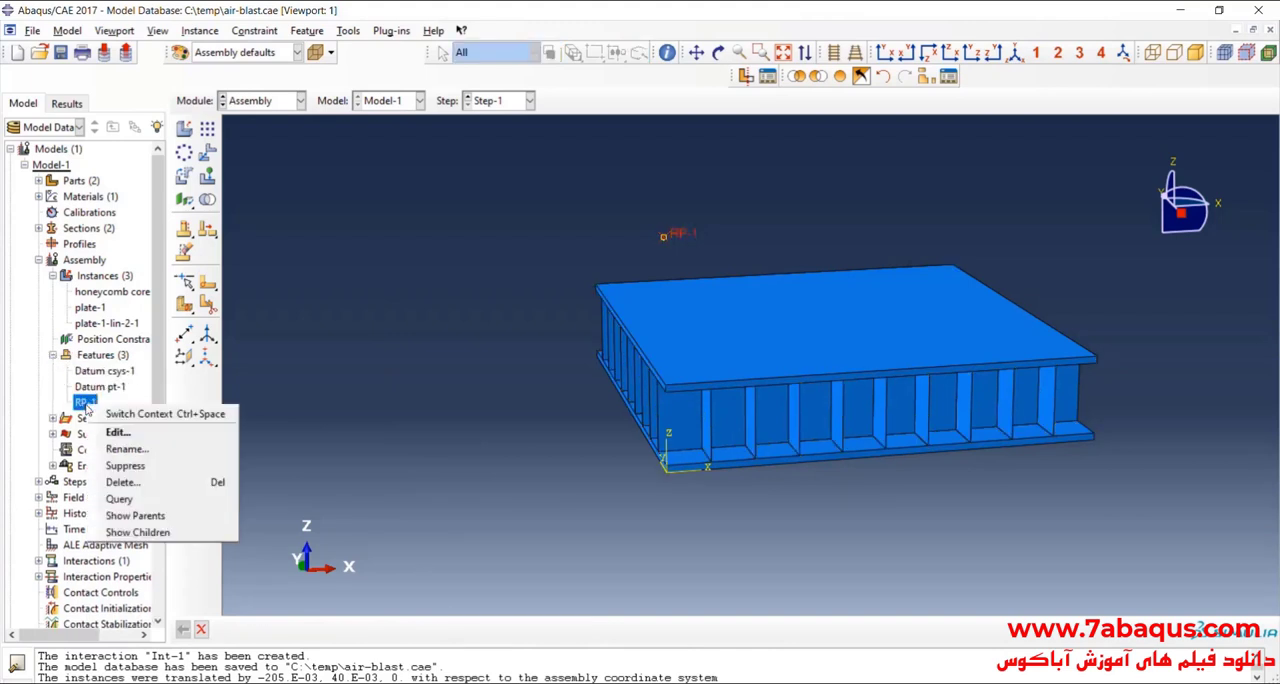
left_click(142, 458)
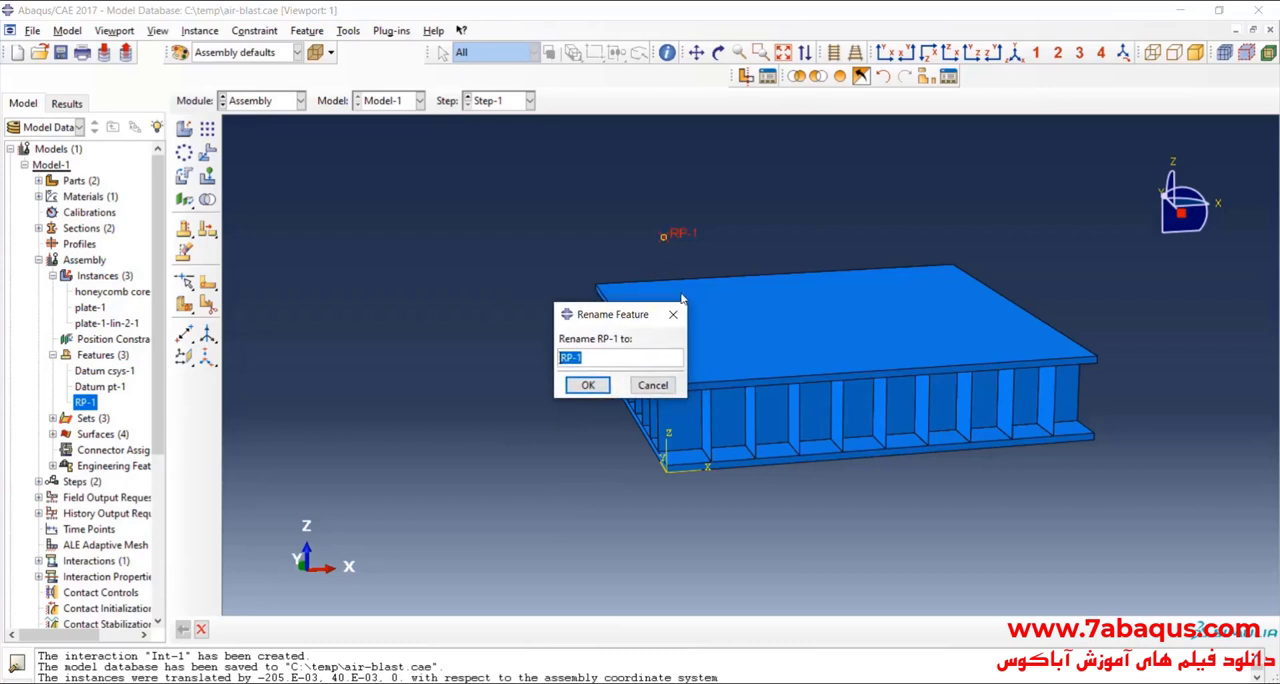
type("blast source")
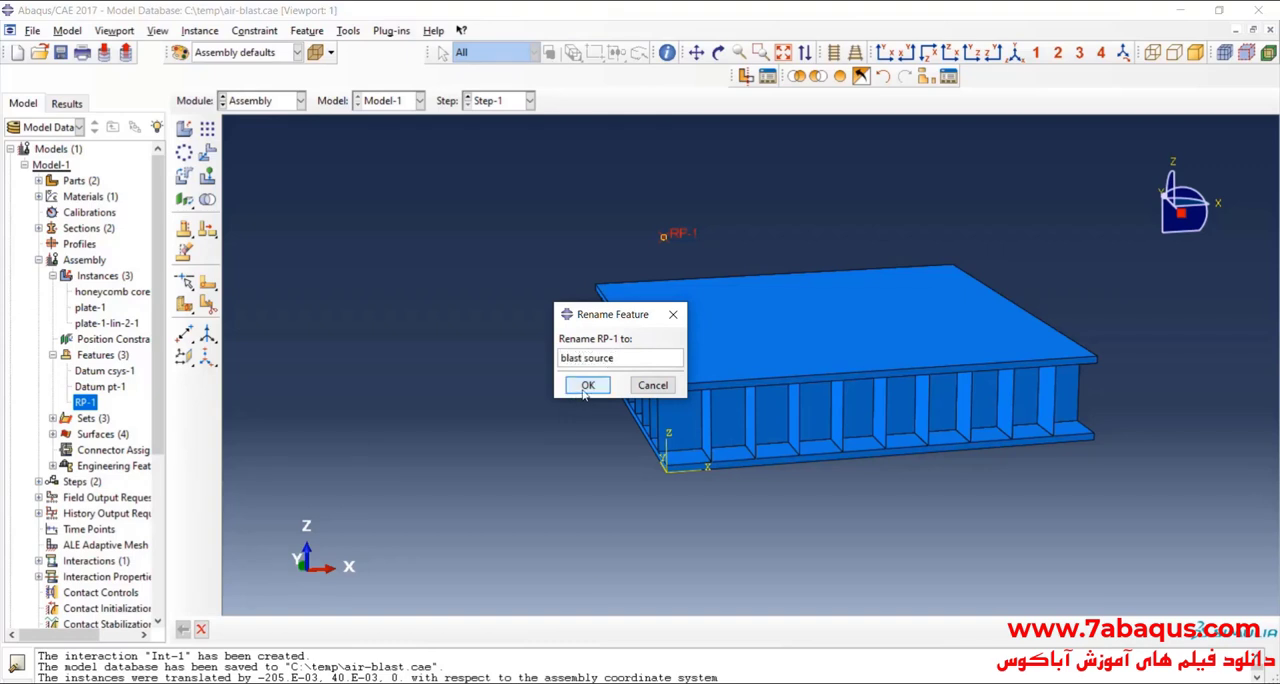
left_click(588, 385)
Step: Measure the distance between the blast source point and the upper plate's top corner directly below it
left_click(718, 53)
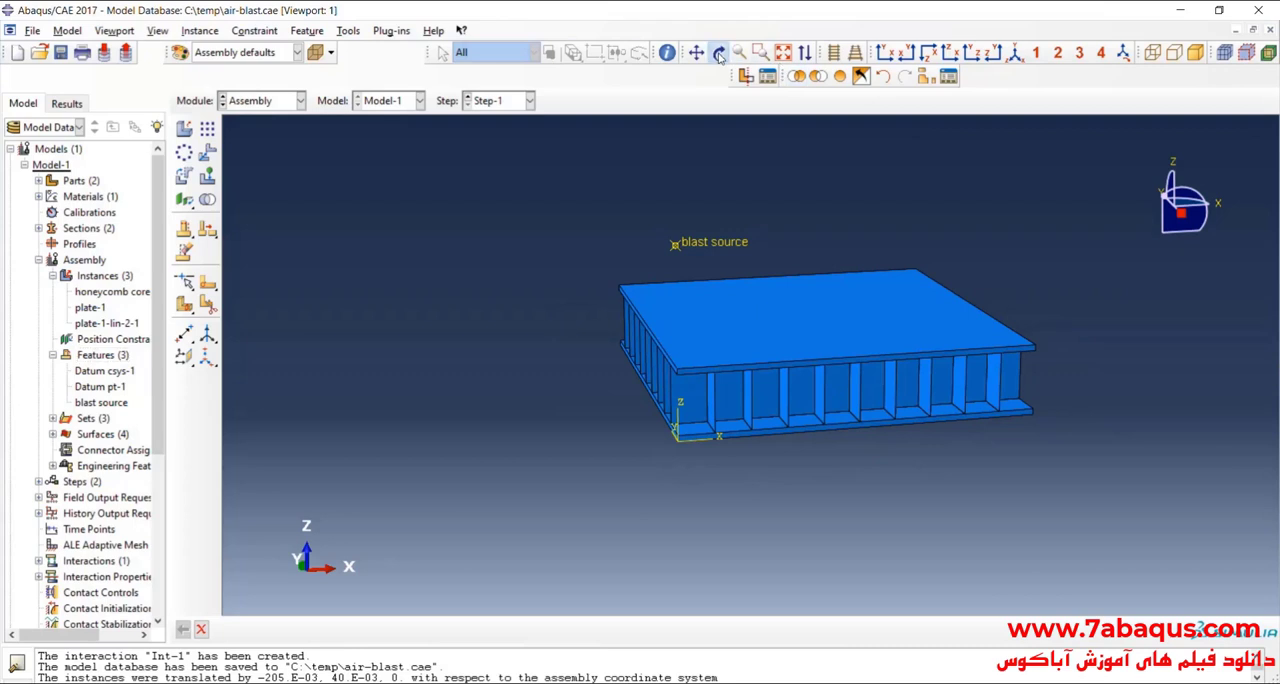
left_click_drag(790, 298, 709, 284)
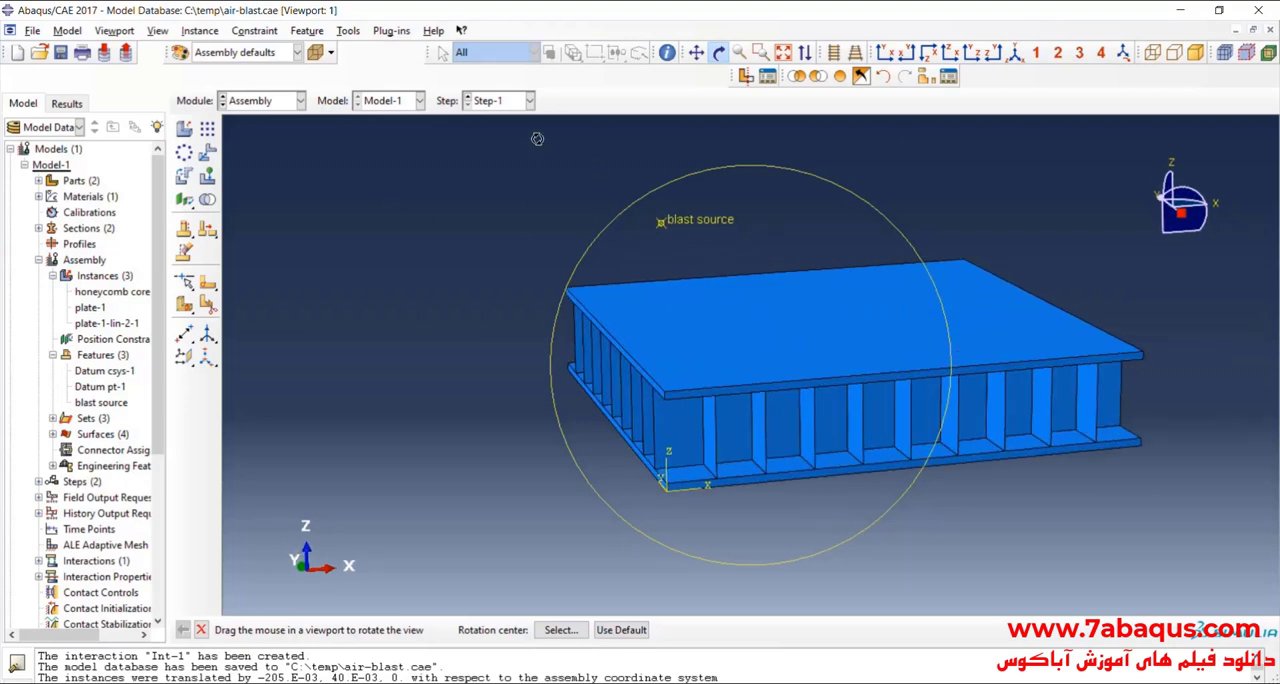
left_click(667, 52)
left_click(1128, 272)
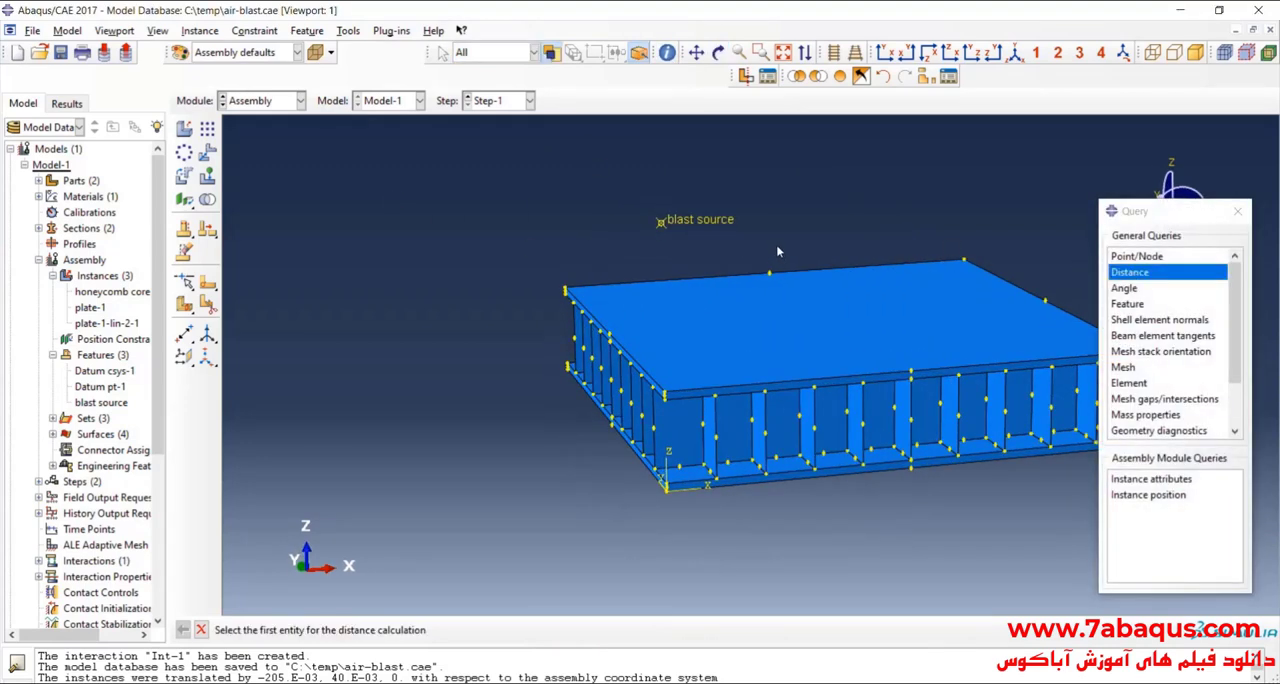
left_click(641, 221)
scroll(655, 440, "up", 3)
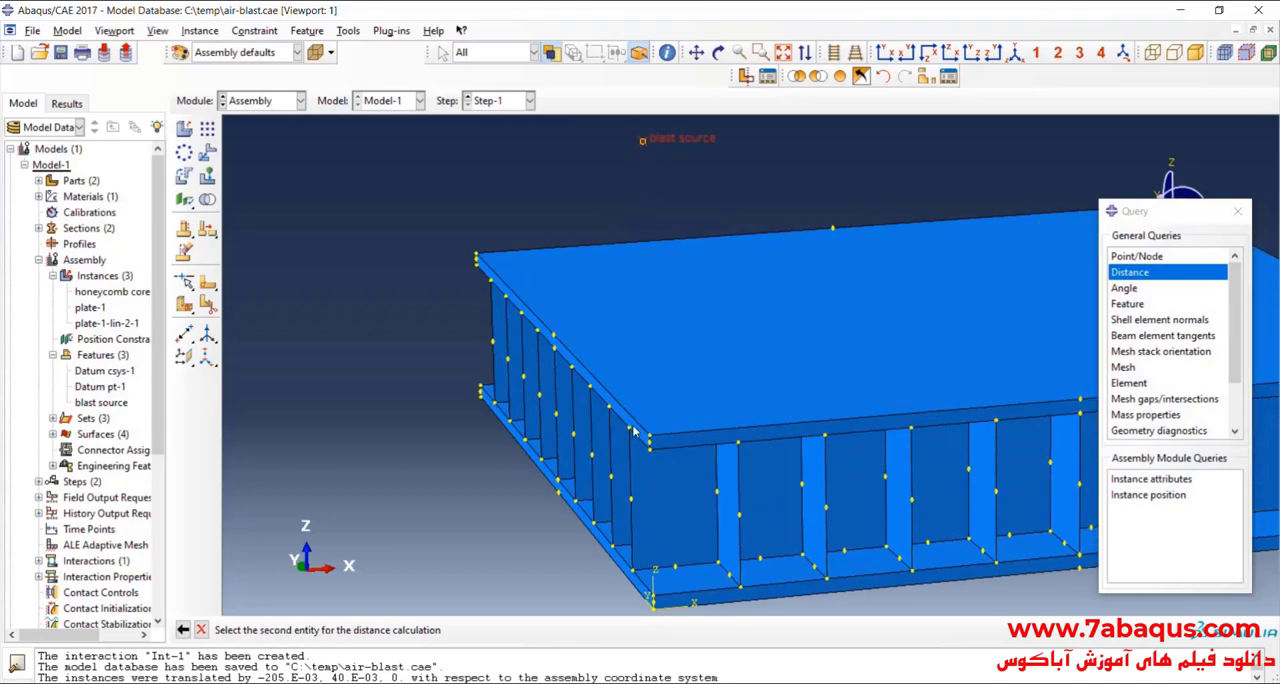
left_click(657, 443)
scroll(655, 440, "down", 3)
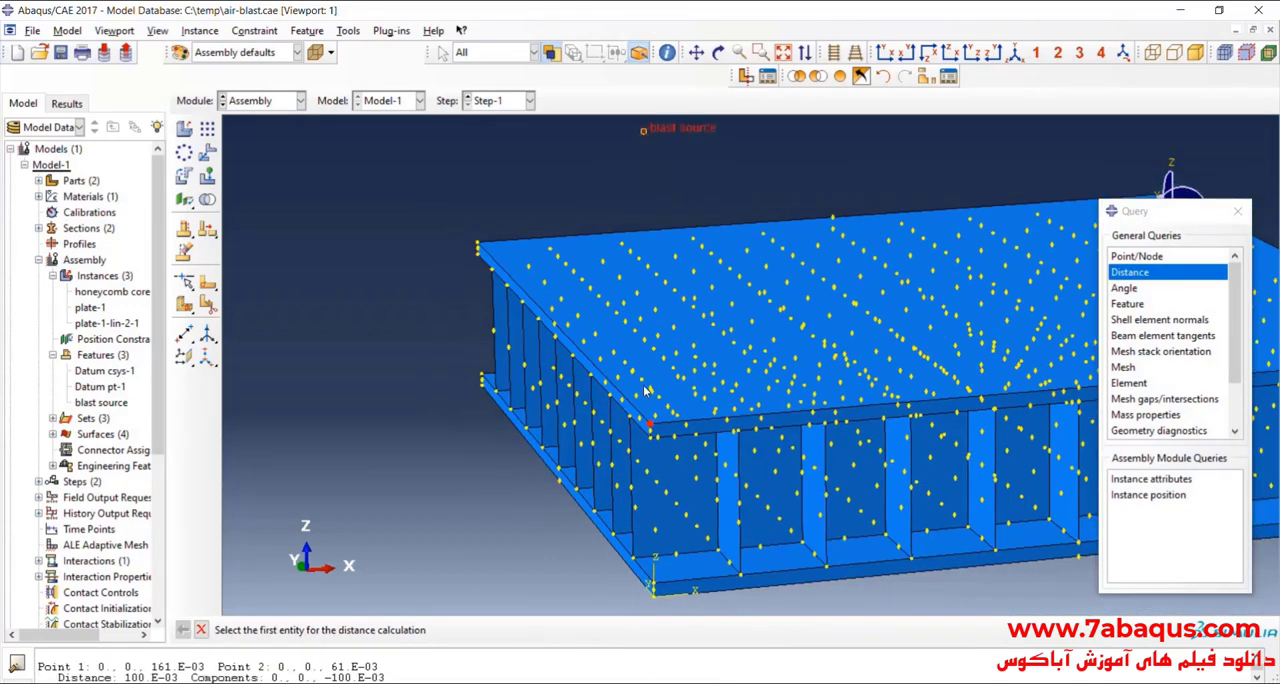
left_click_drag(119, 677, 175, 678)
left_click(1238, 211)
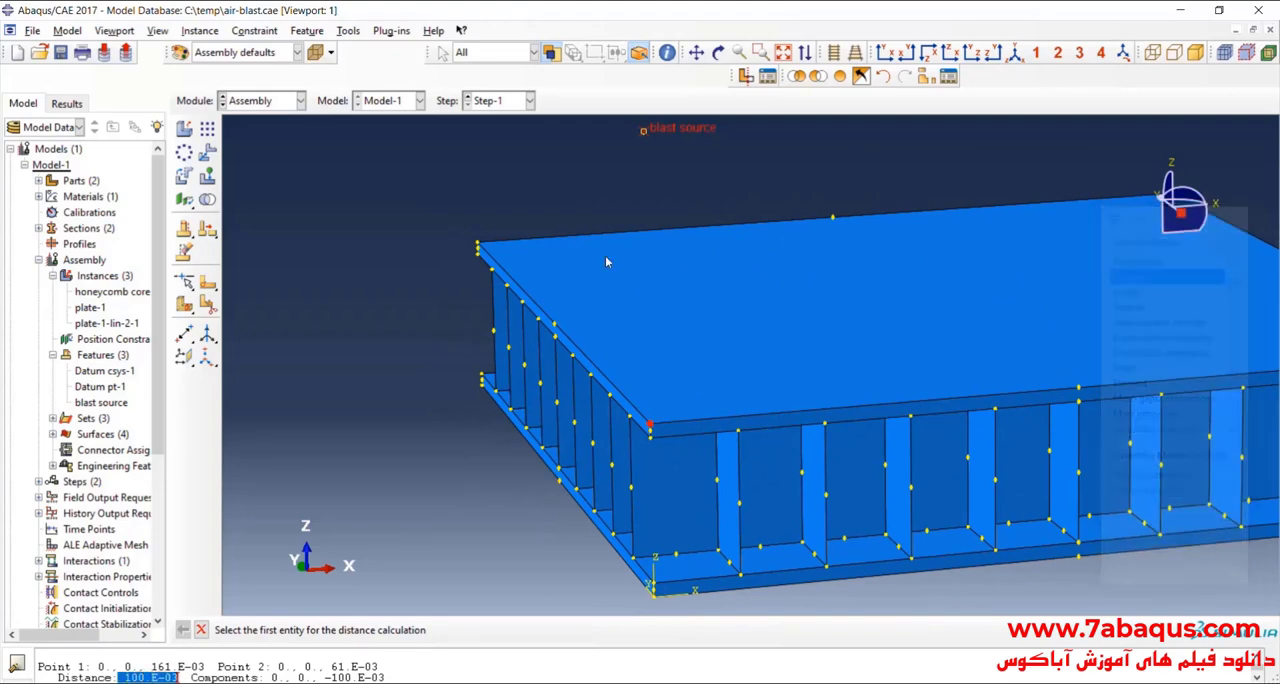
scroll(611, 311, "down", 2)
left_click(201, 629)
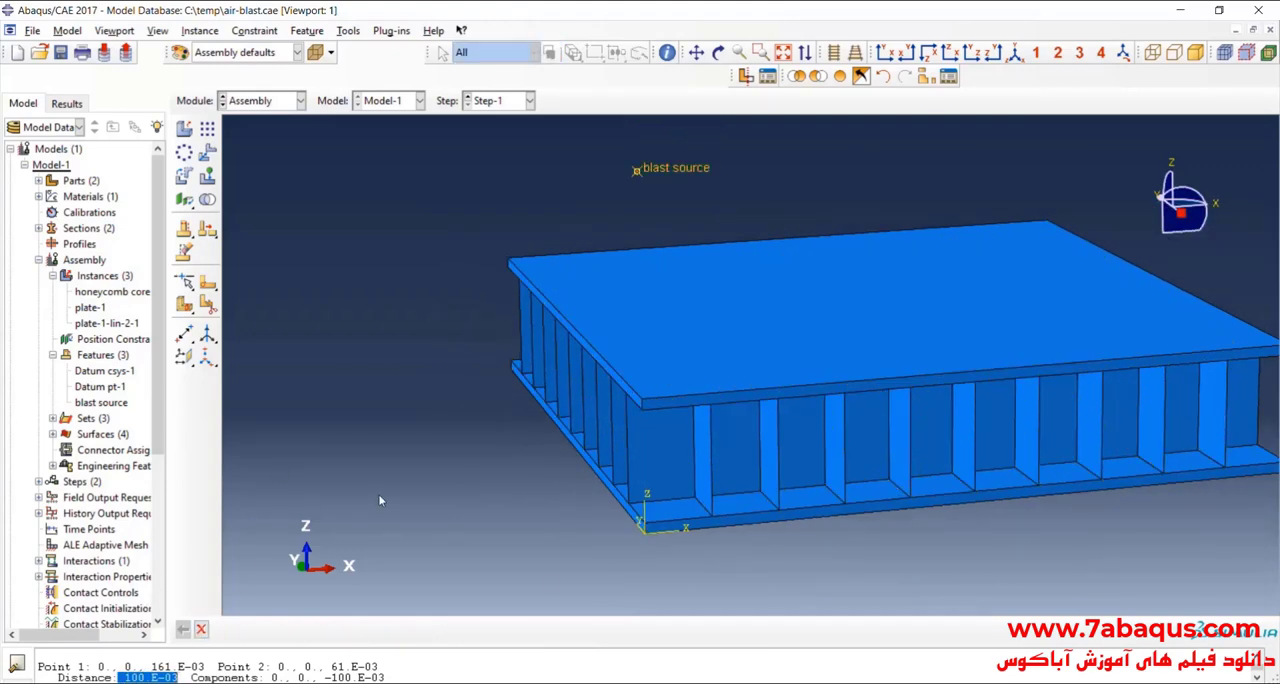
left_click(205, 664)
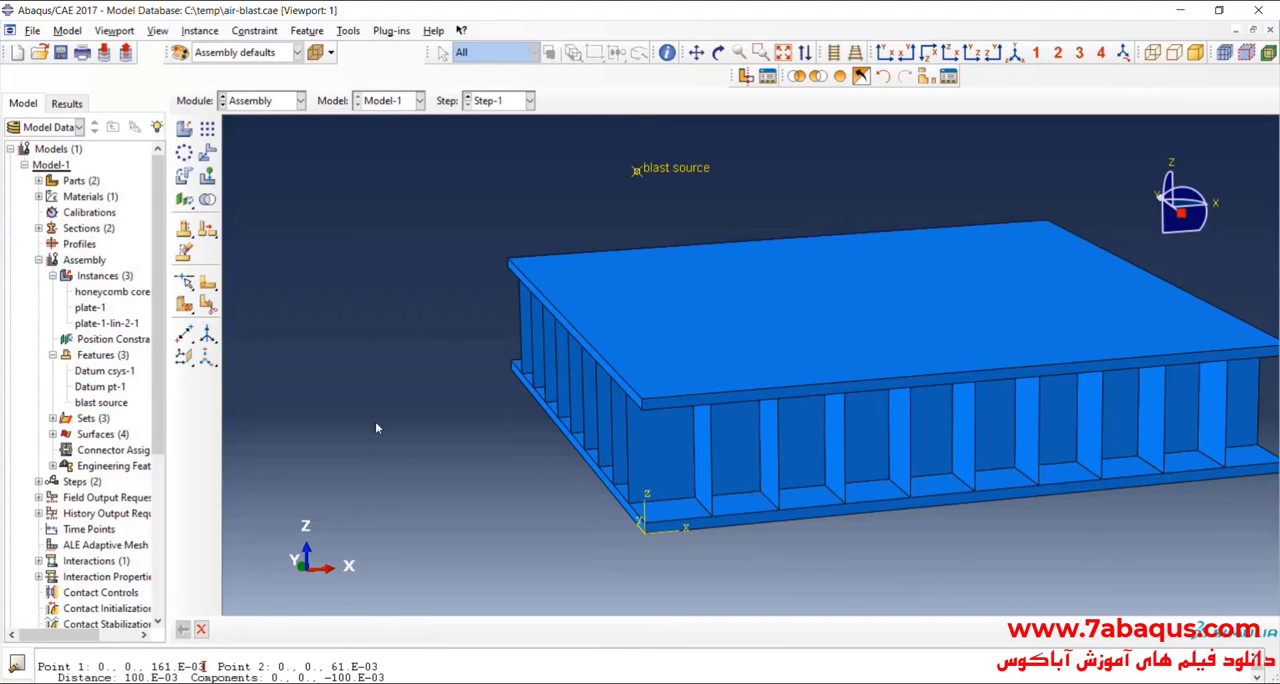
left_click(201, 631)
Step: In the Interaction module, create an incident wave interaction property named air blast
left_click(274, 100)
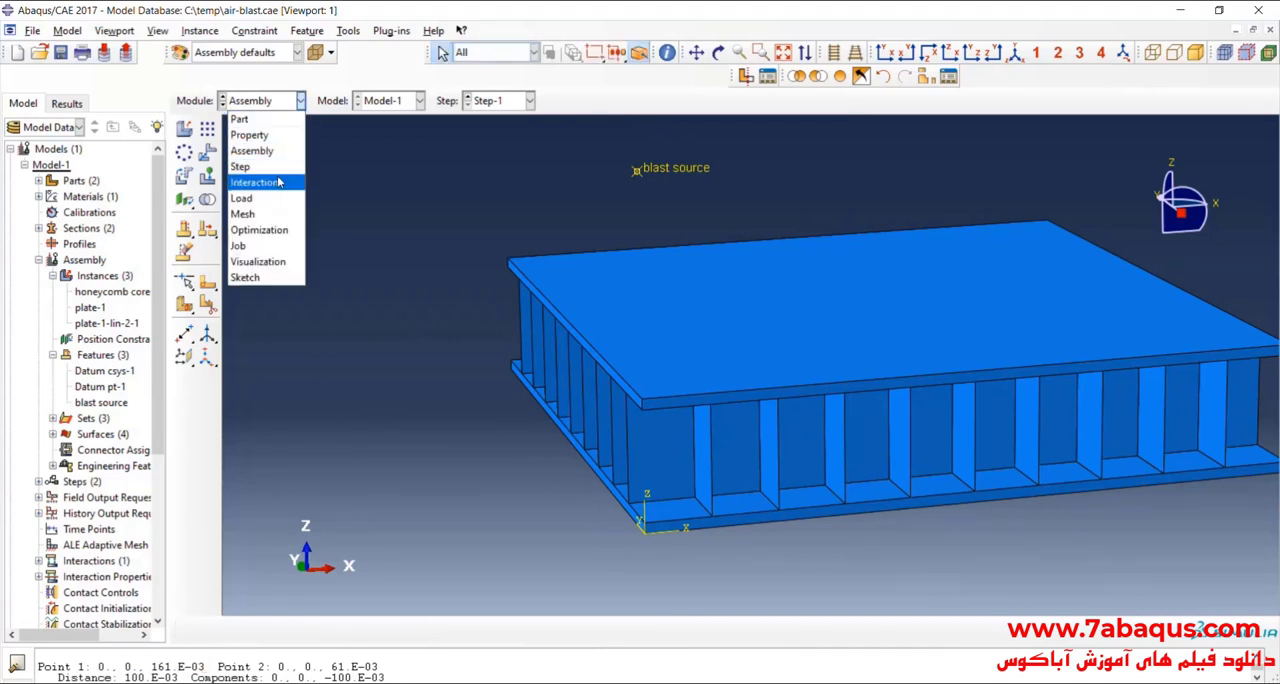
left_click(262, 174)
scroll(722, 339, "down", 1)
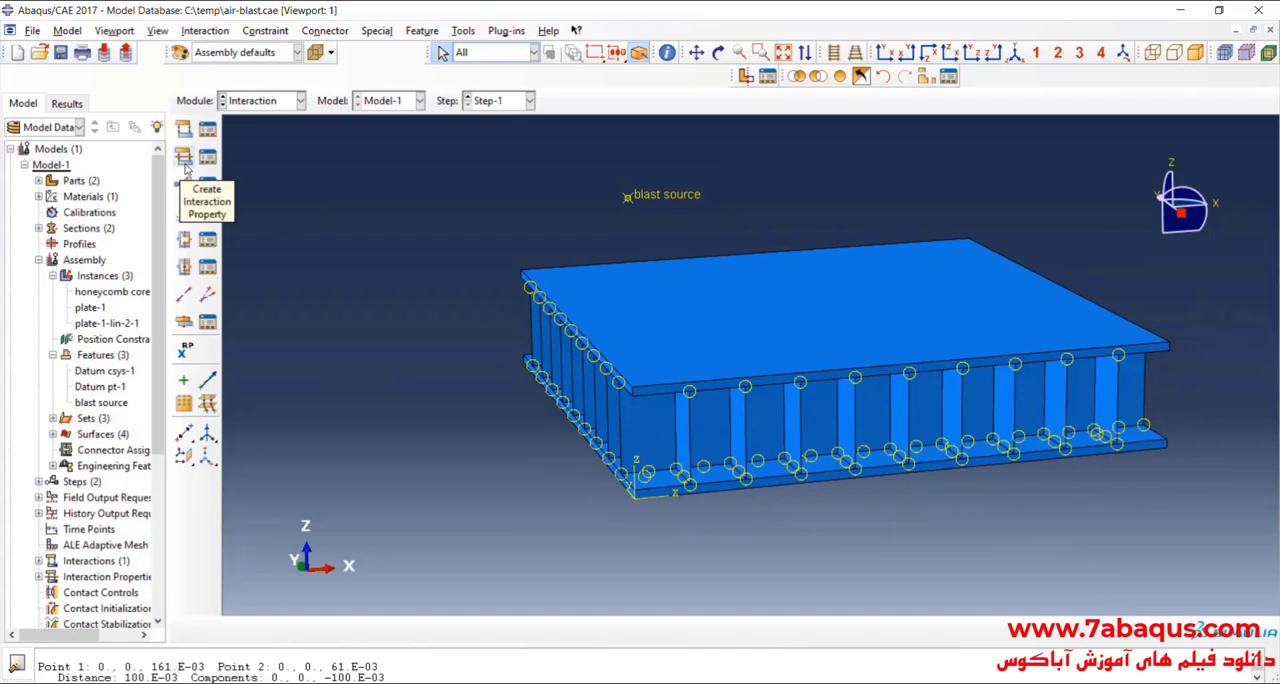
left_click(185, 168)
left_click_drag(125, 125, 382, 193)
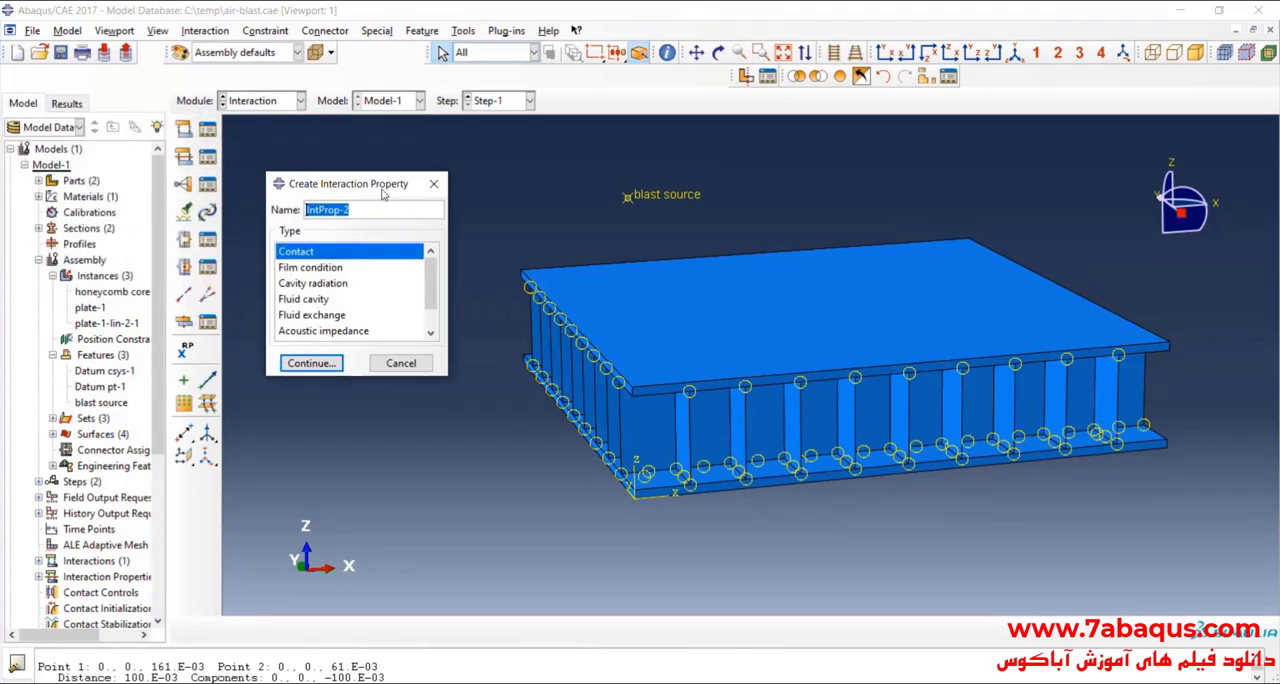
type("air blast")
left_click_drag(431, 286, 431, 306)
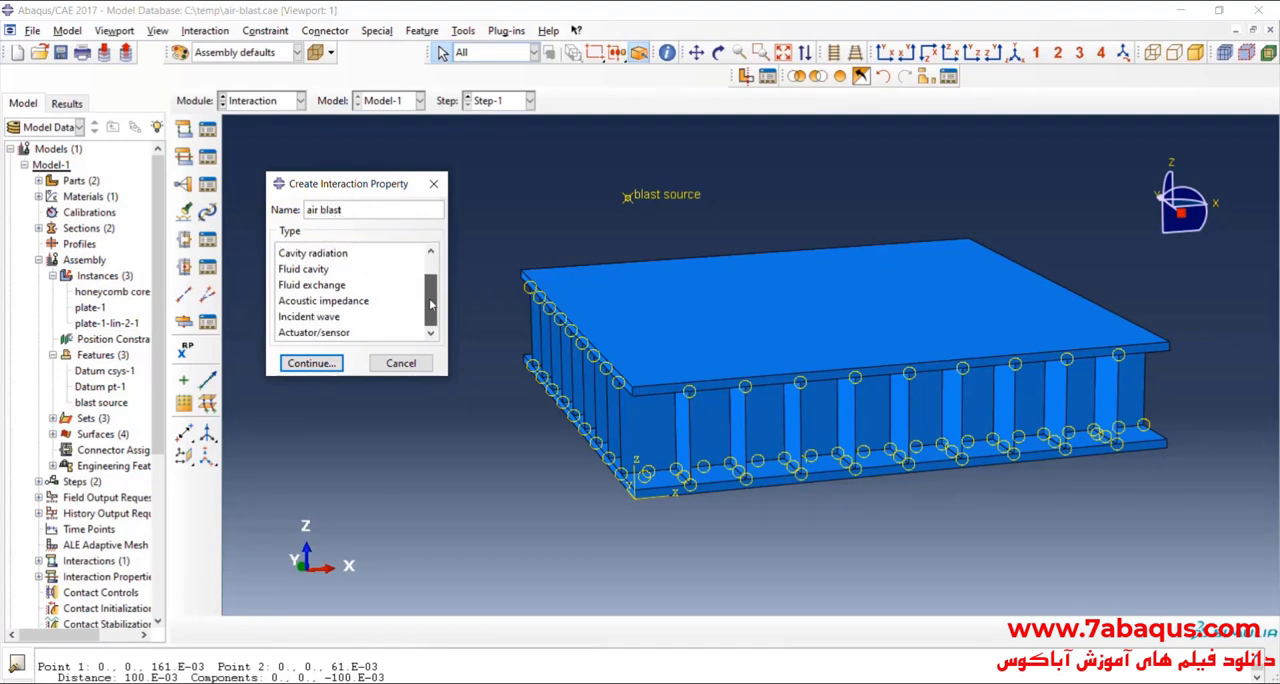
left_click(316, 318)
left_click(312, 363)
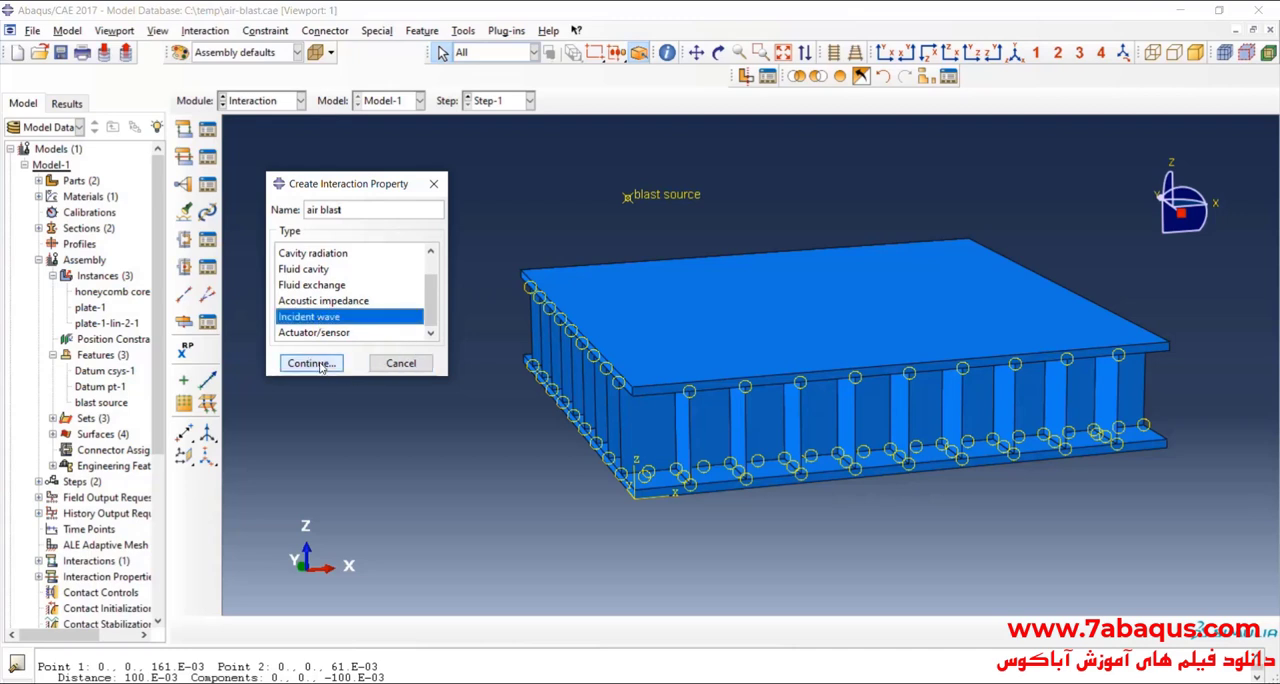
Step: Set the wave property's definition to Air blast and its equivalent mass of TNT to 3
left_click_drag(447, 101, 371, 119)
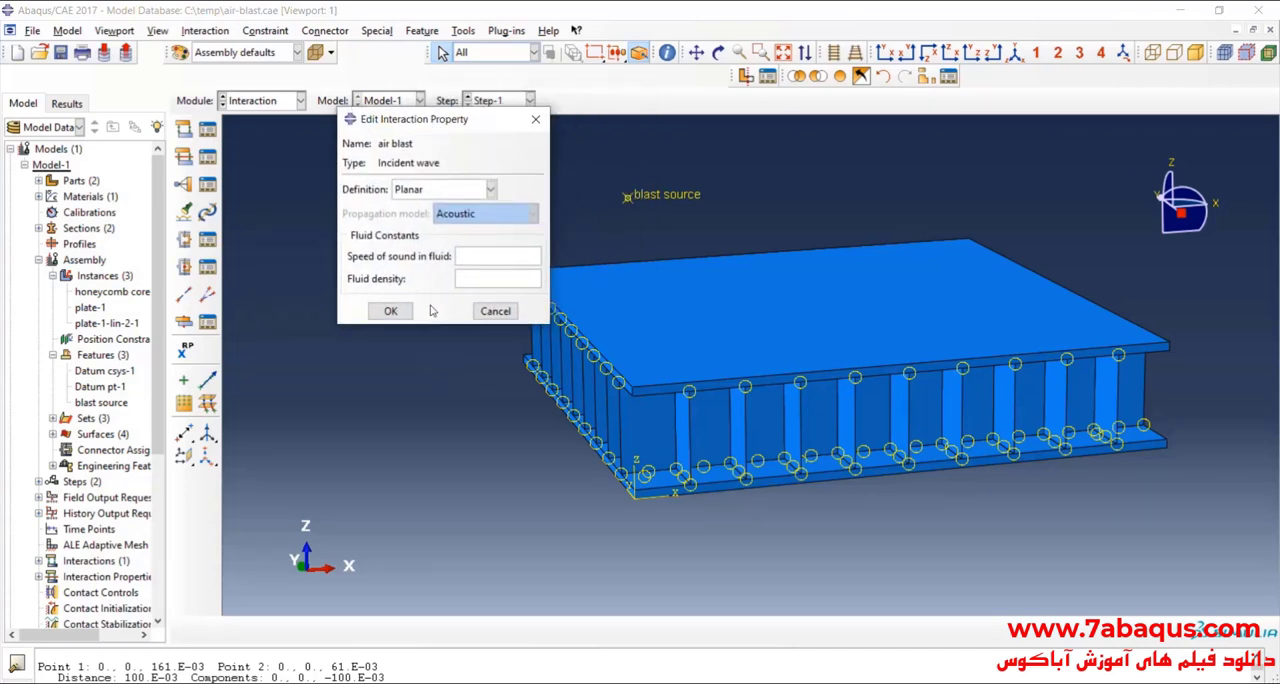
left_click(428, 190)
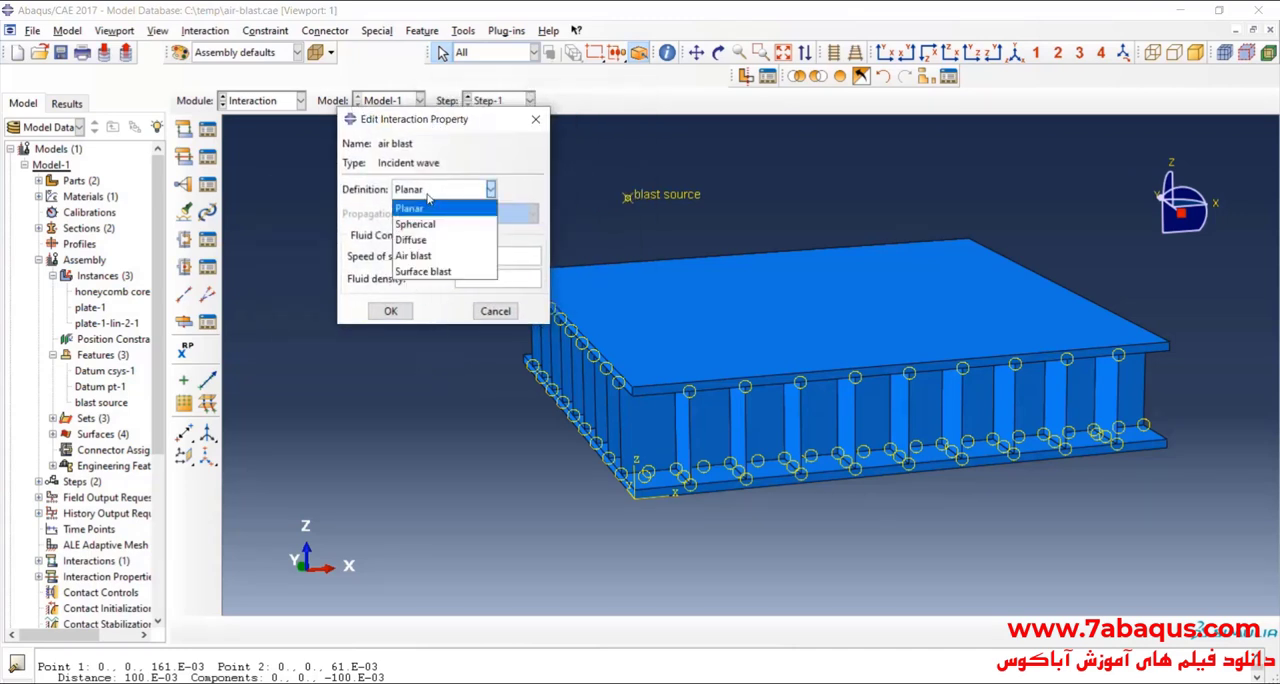
left_click(428, 256)
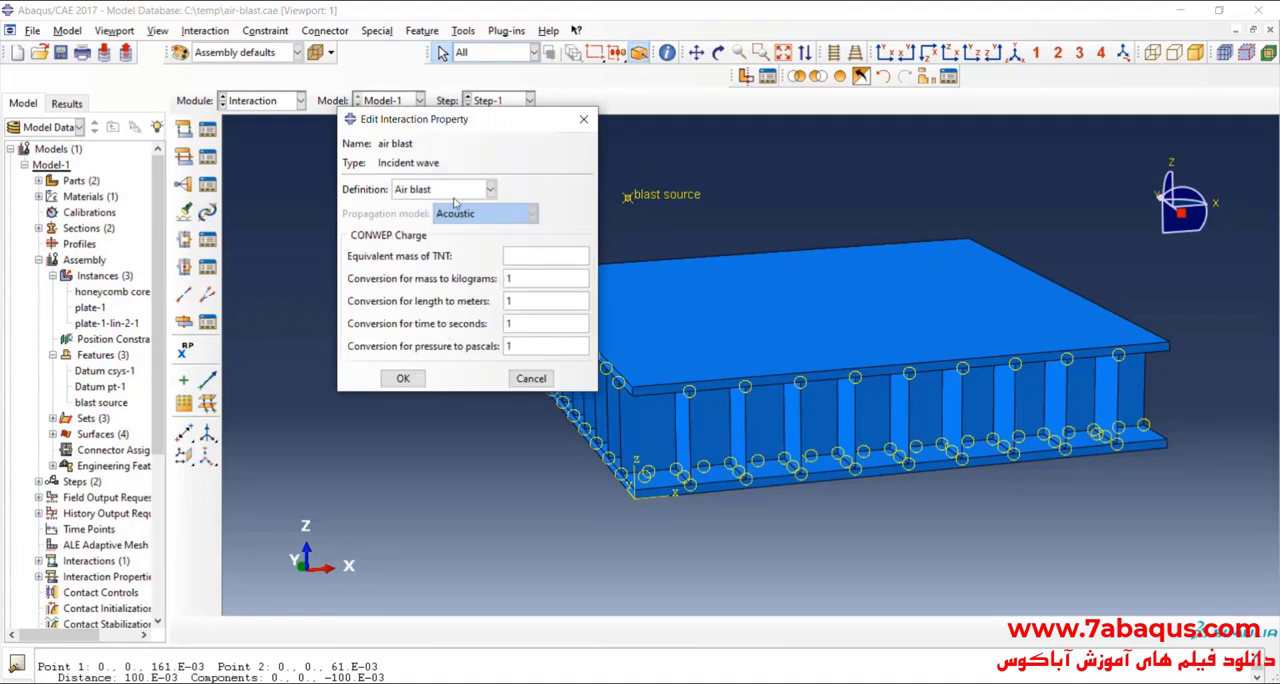
left_click_drag(470, 137, 495, 134)
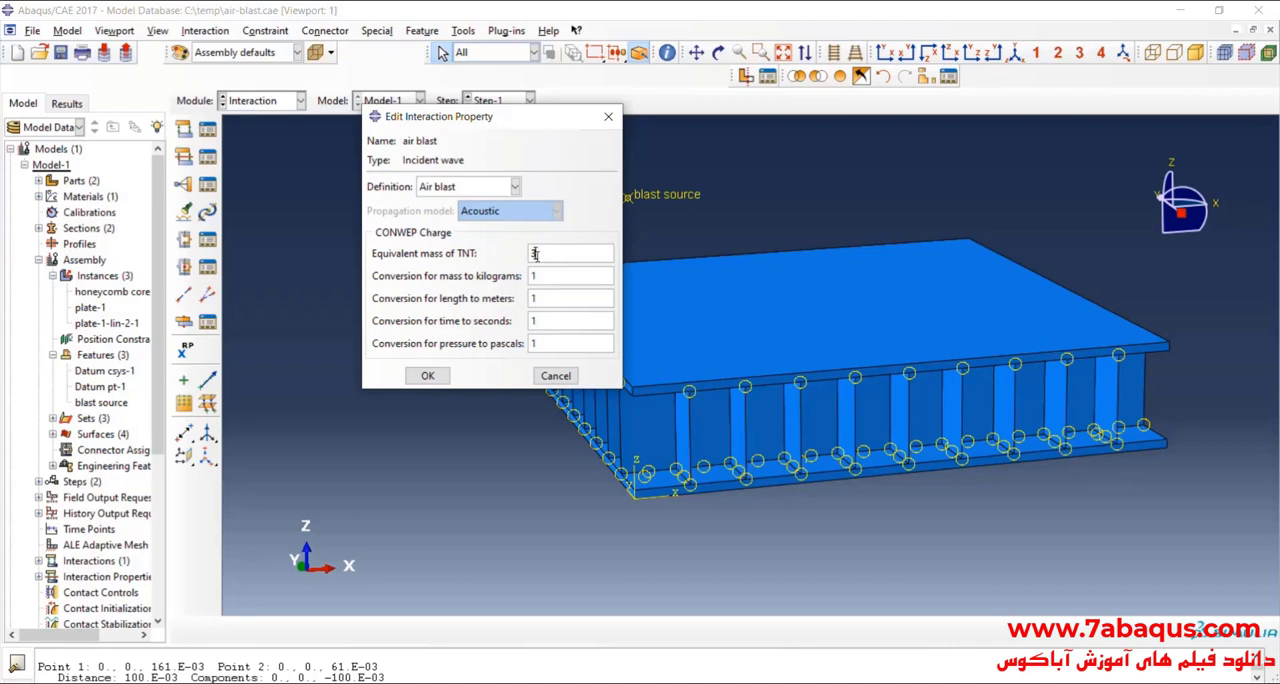
type("3")
Step: Check the CONWEP conversion factors against the reference dialog picture in Photos, and confirm the air blast property
left_click(553, 324)
left_click(553, 344)
left_click_drag(540, 324, 532, 322)
left_click(538, 343)
double_click(534, 277)
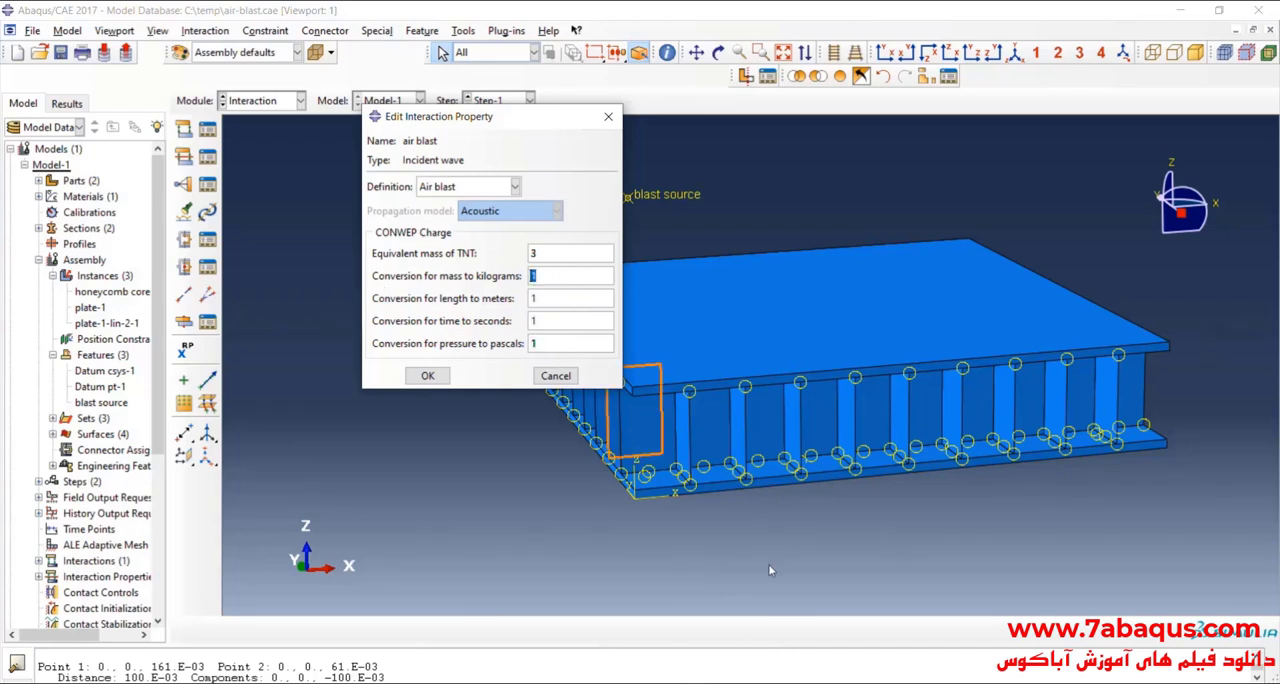
left_click(708, 683)
left_click(768, 648)
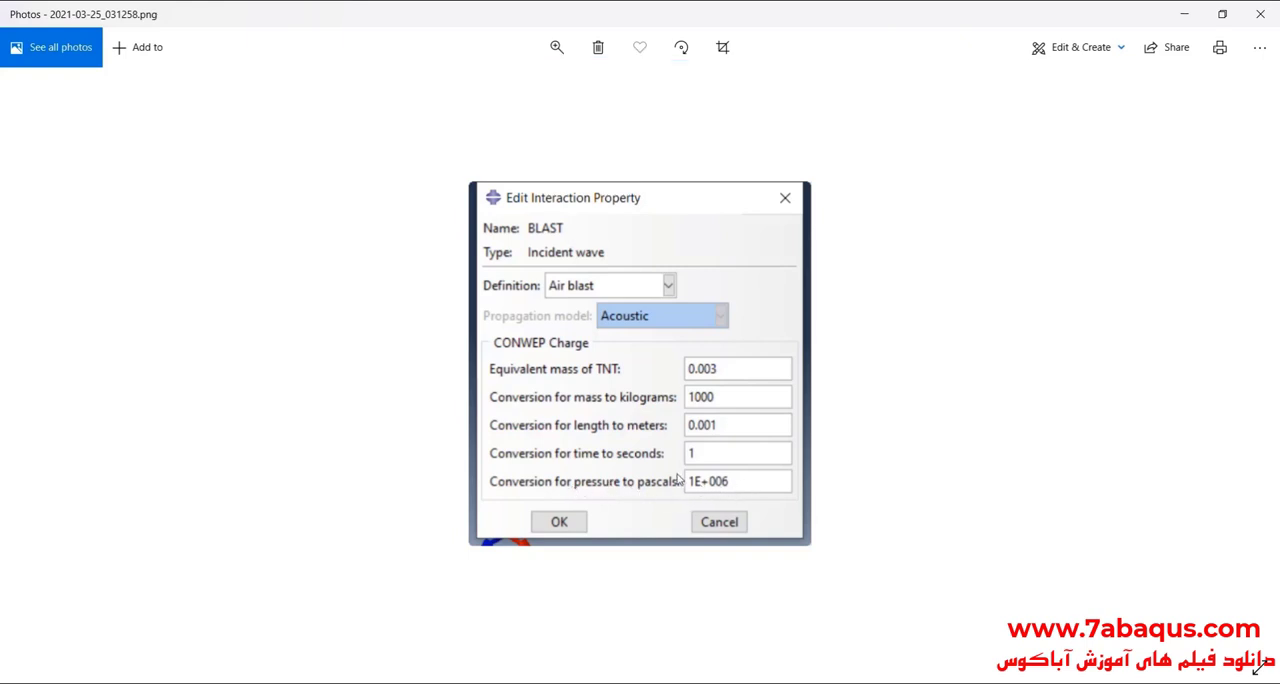
left_click(1188, 14)
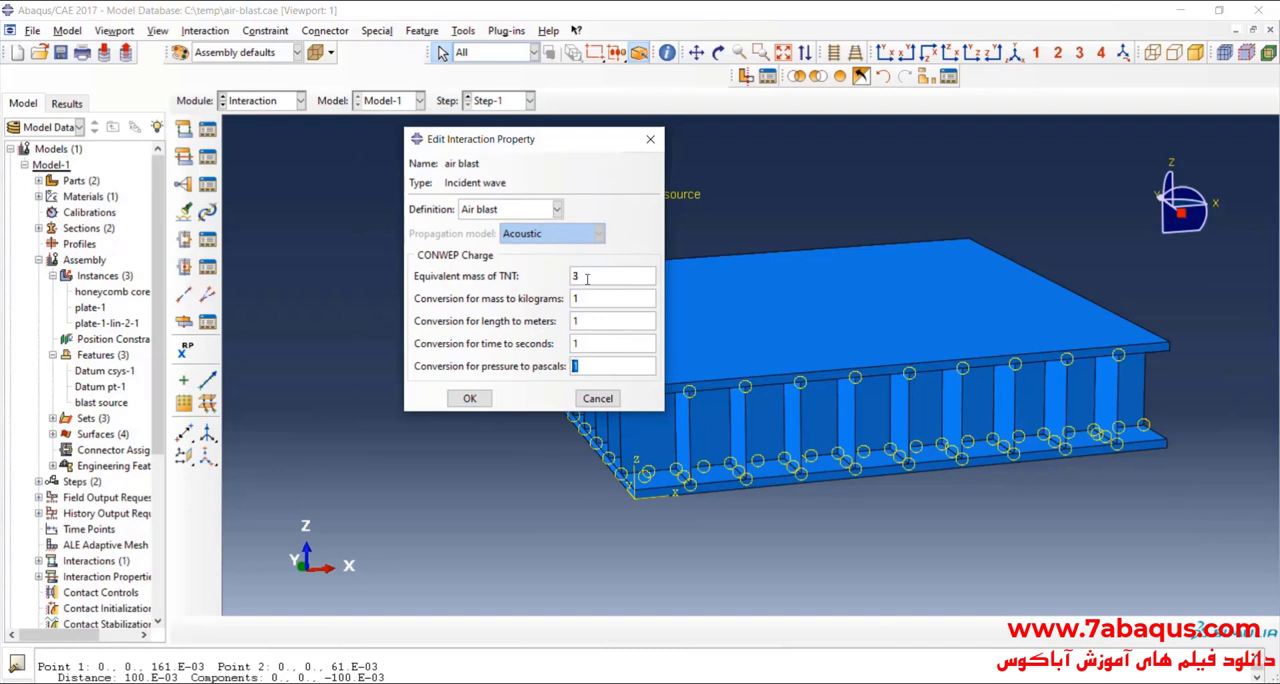
double_click(575, 277)
left_click(469, 398)
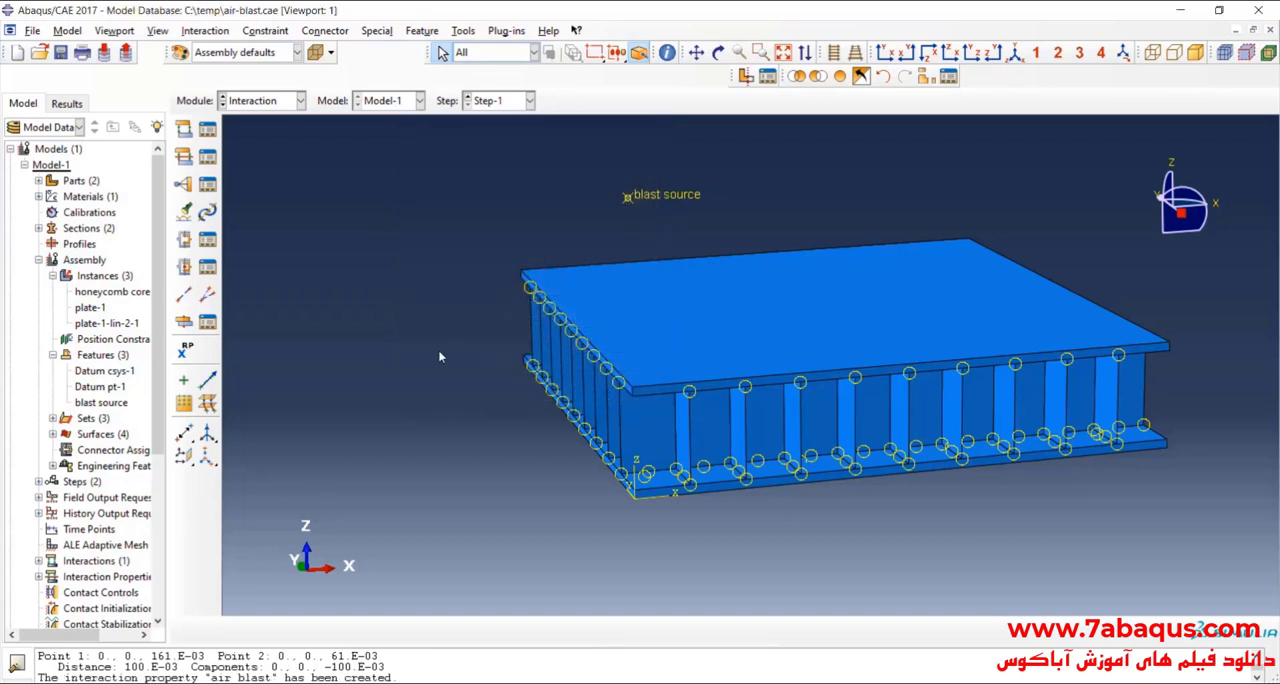
Step: Create an incident wave interaction in Step-1 with the blast source reference point as source and the CONWEP (Air/Surface blast) definition
left_click(184, 127)
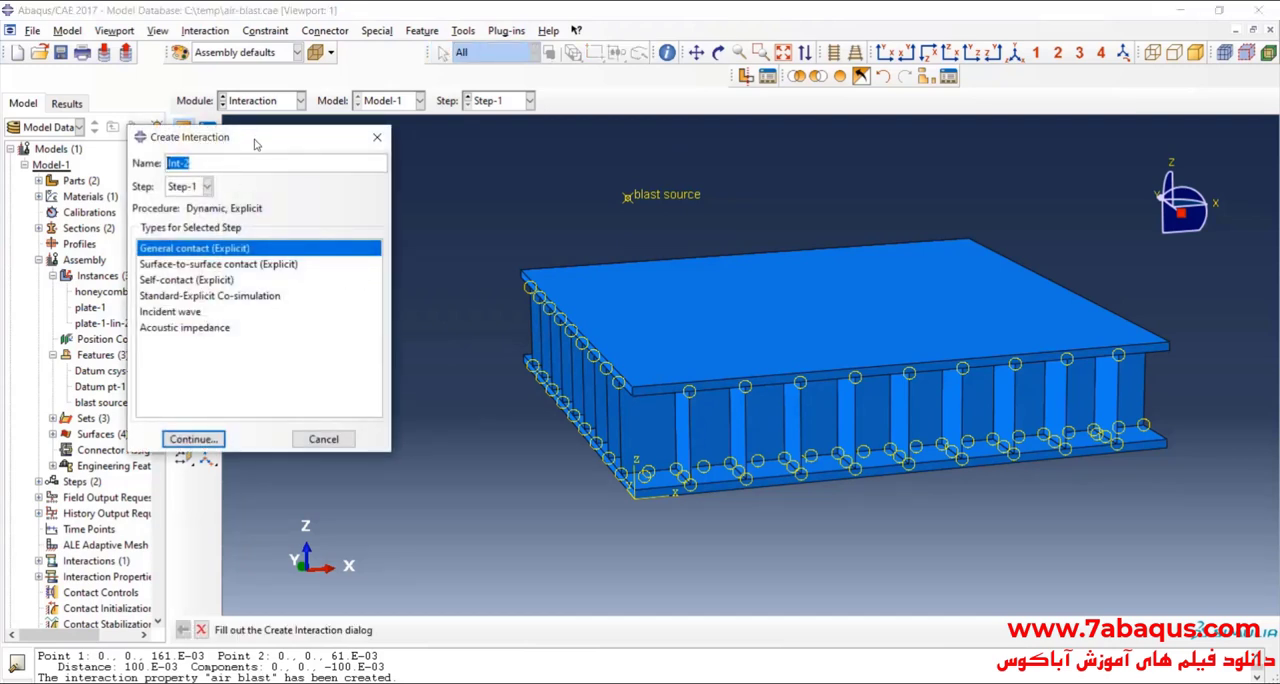
left_click(245, 187)
left_click(246, 195)
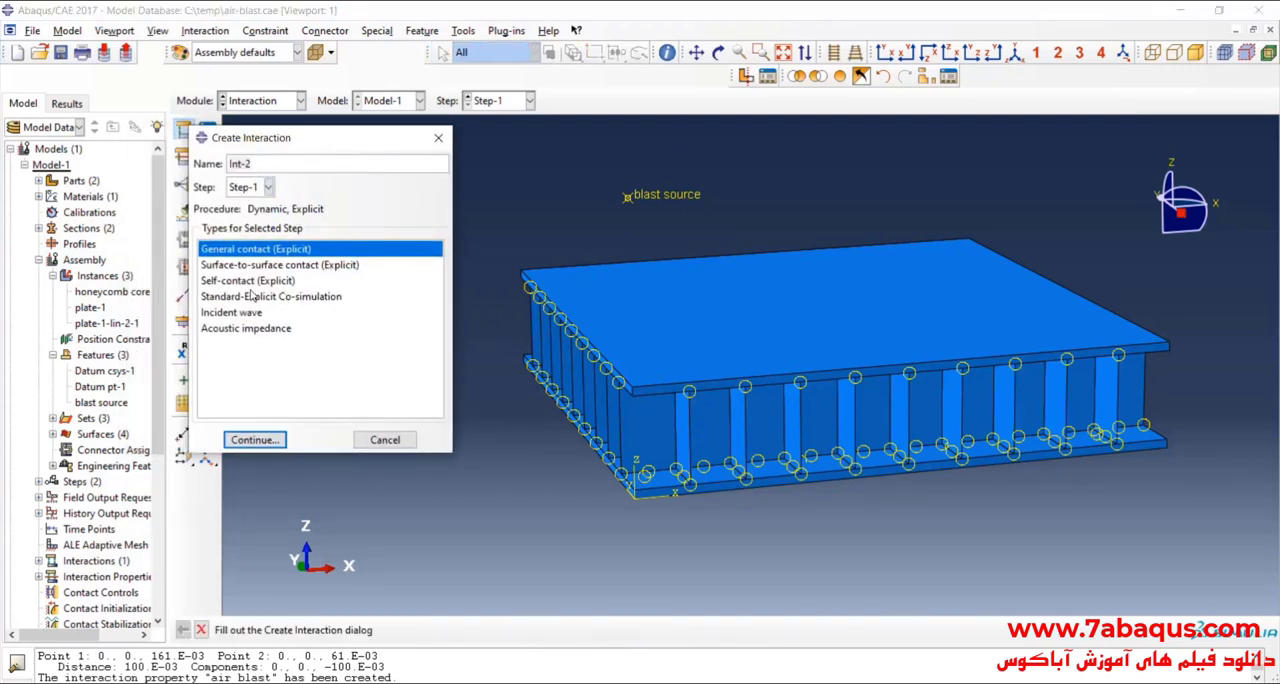
left_click(244, 313)
left_click(254, 439)
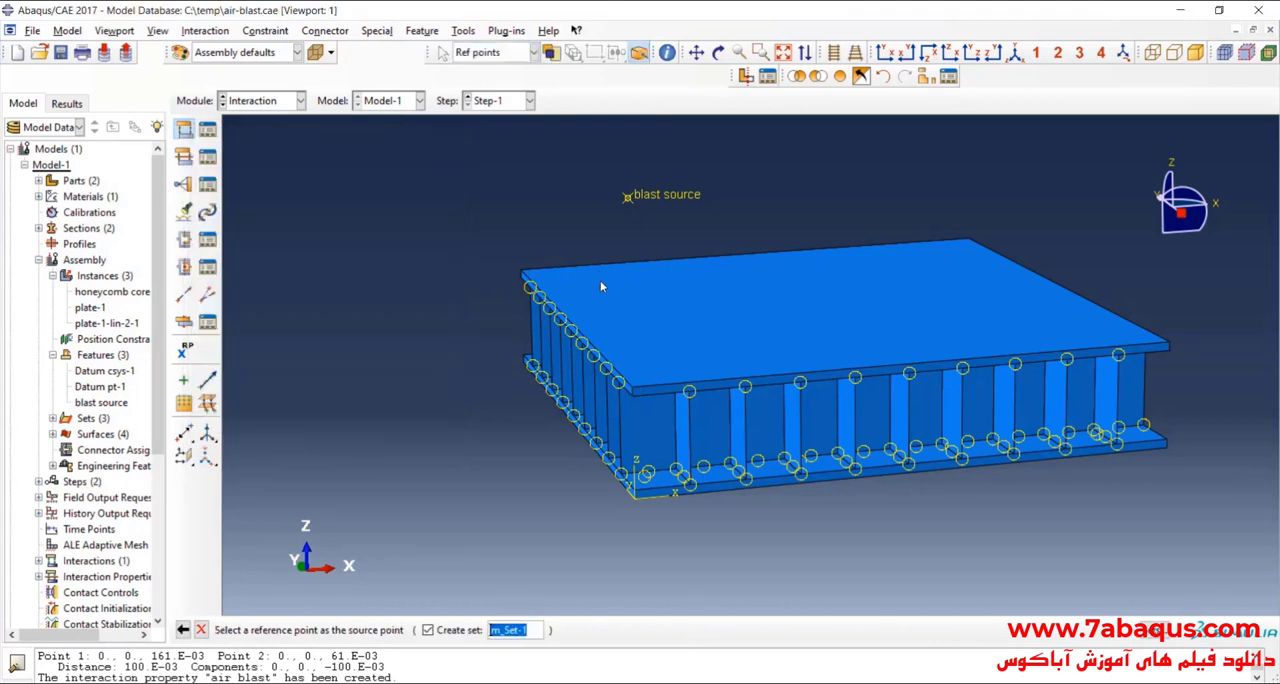
middle_click_drag(506, 336, 502, 338, "ctrl+alt")
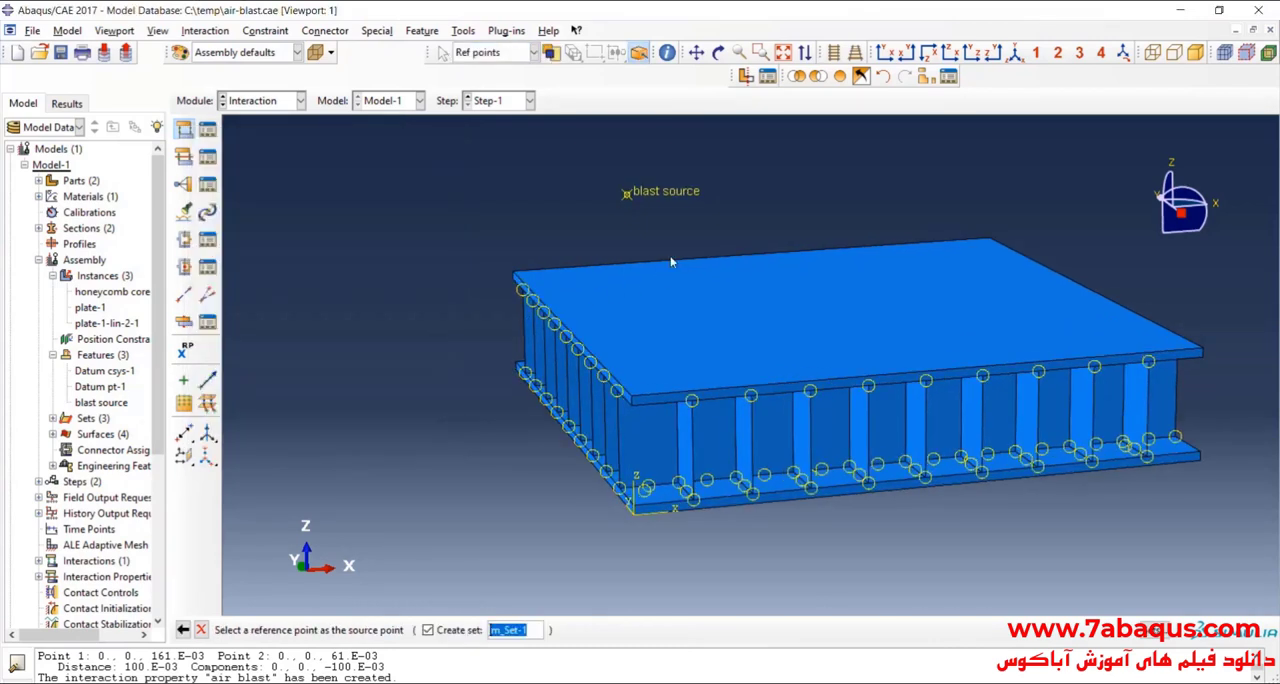
left_click(657, 192)
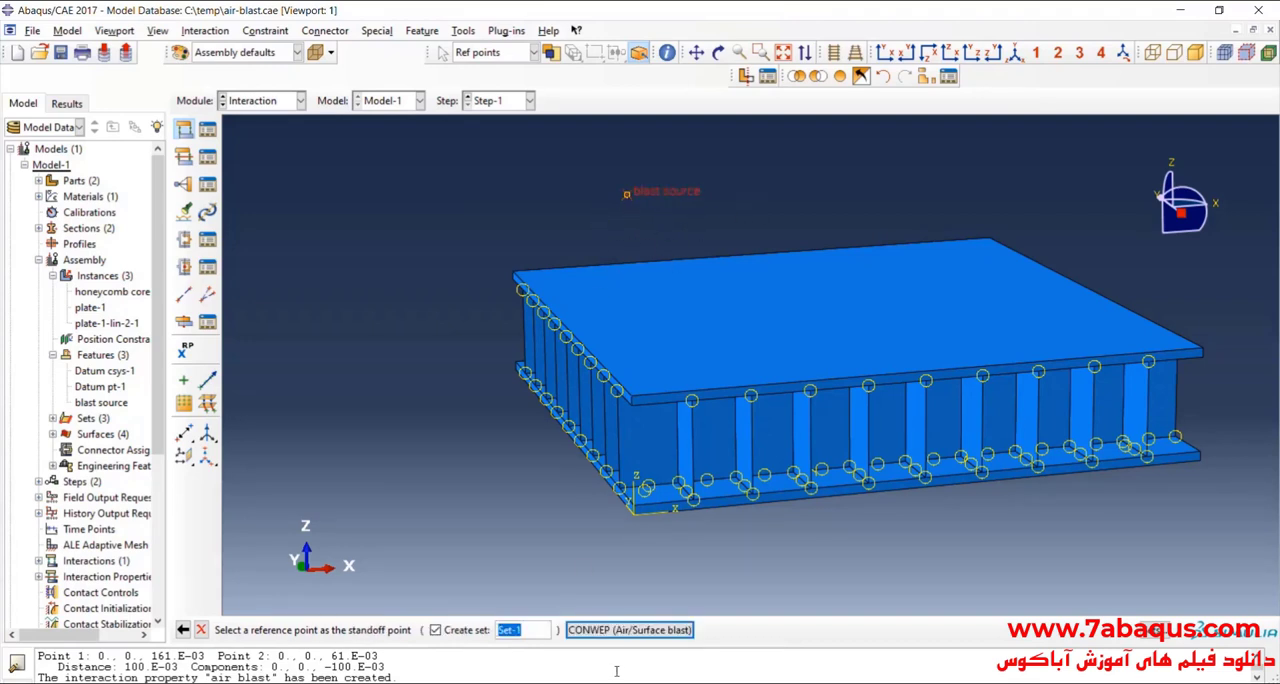
left_click(679, 632)
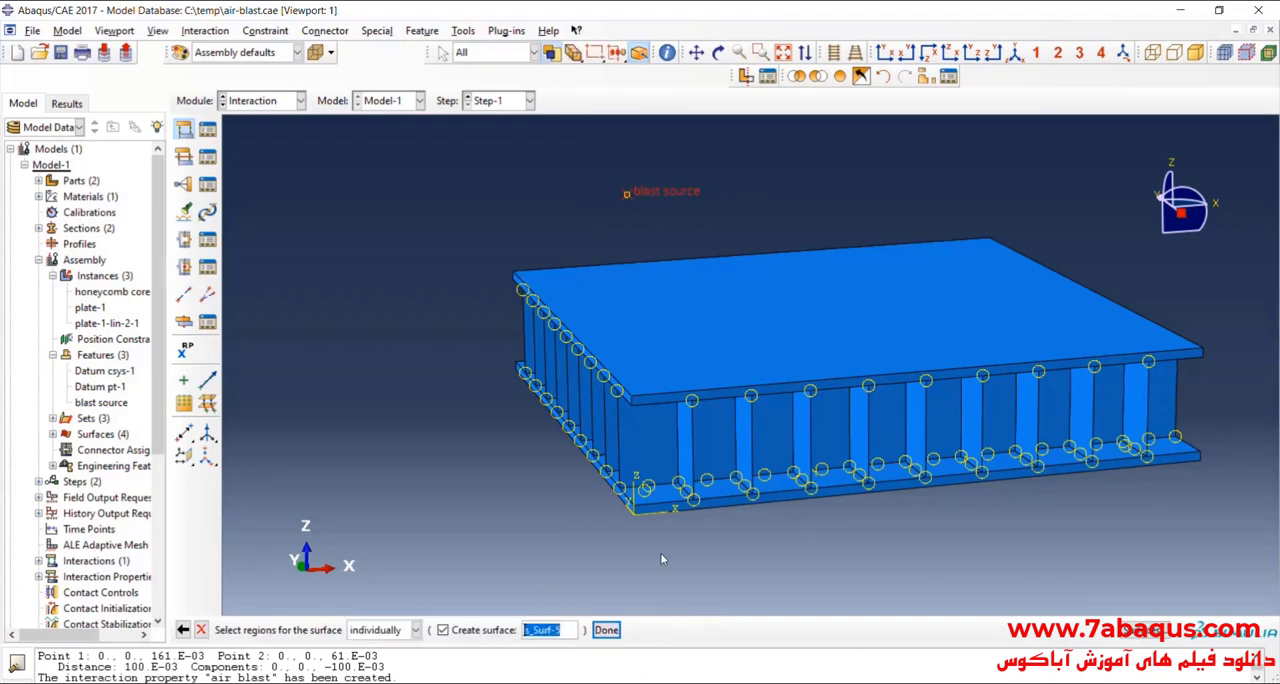
Step: Assign the upper plate's top face as the surface of the incident wave interaction
left_click(718, 345)
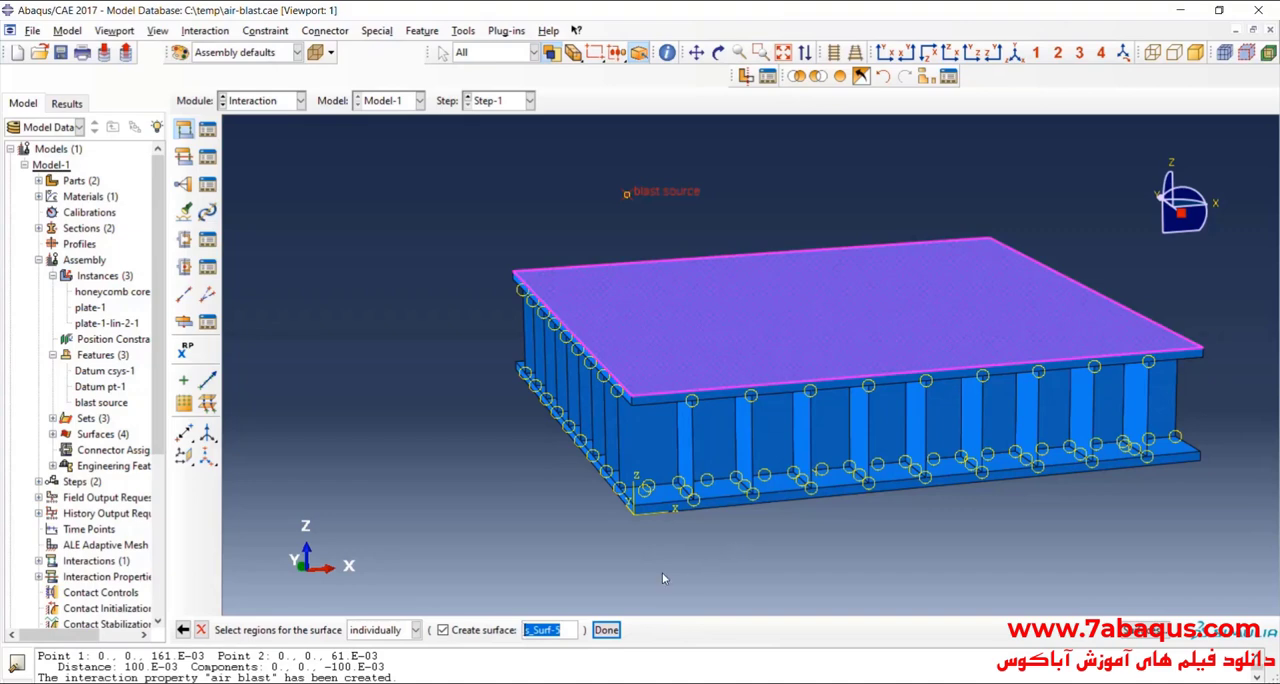
left_click(718, 52)
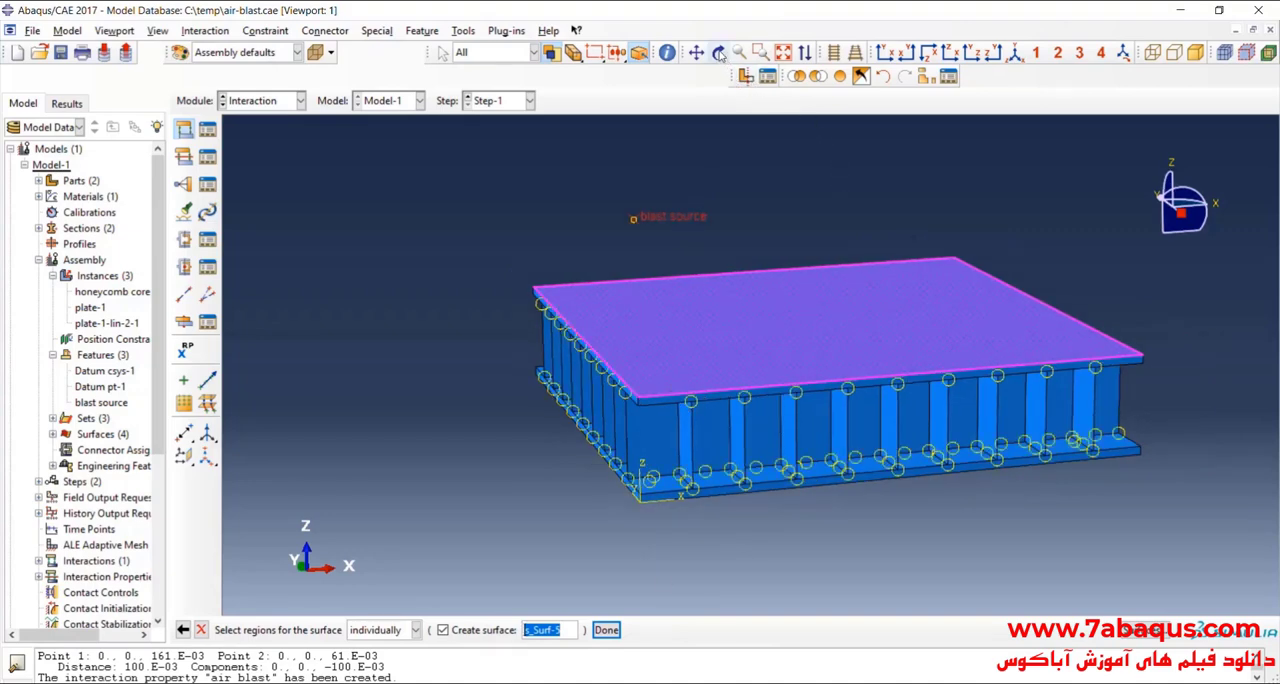
left_click_drag(778, 303, 797, 287)
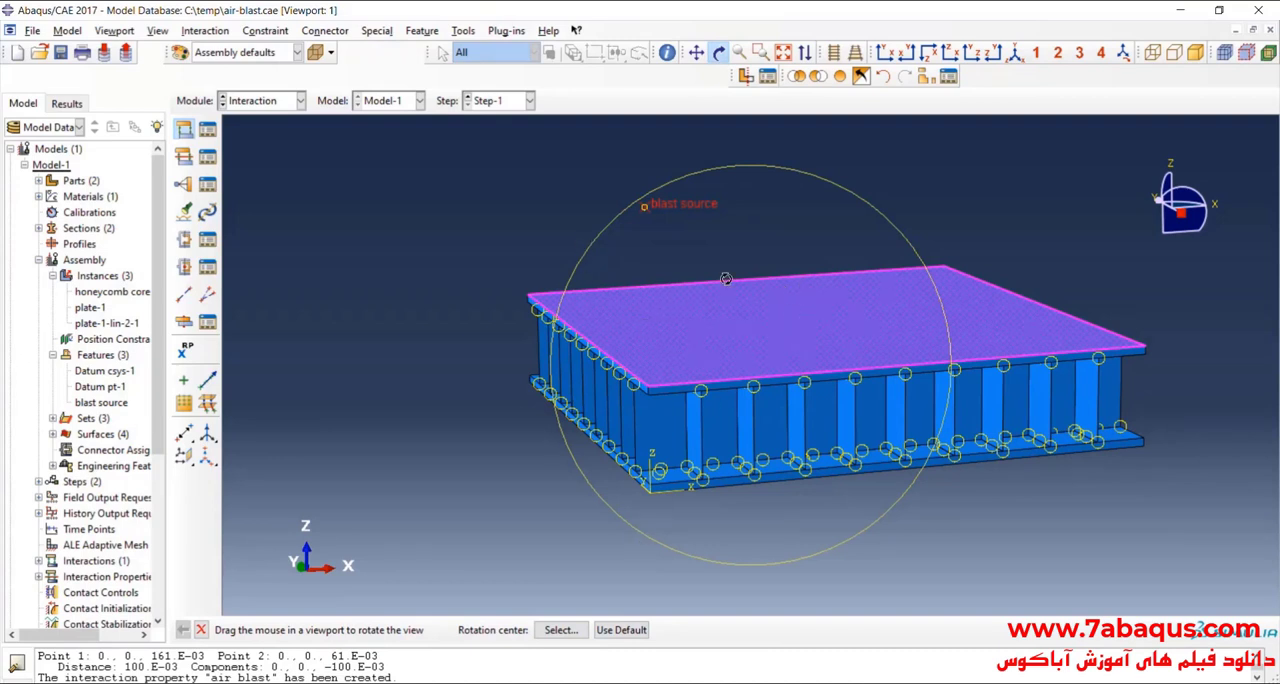
left_click(719, 53)
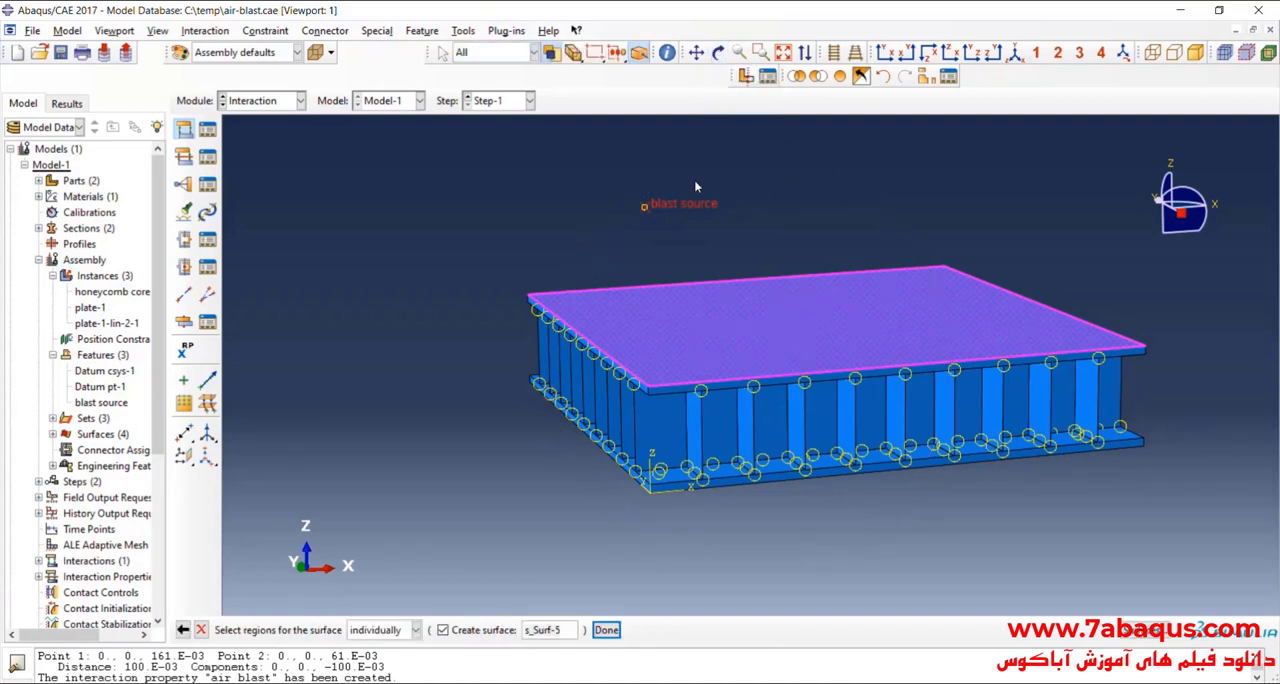
left_click(606, 630)
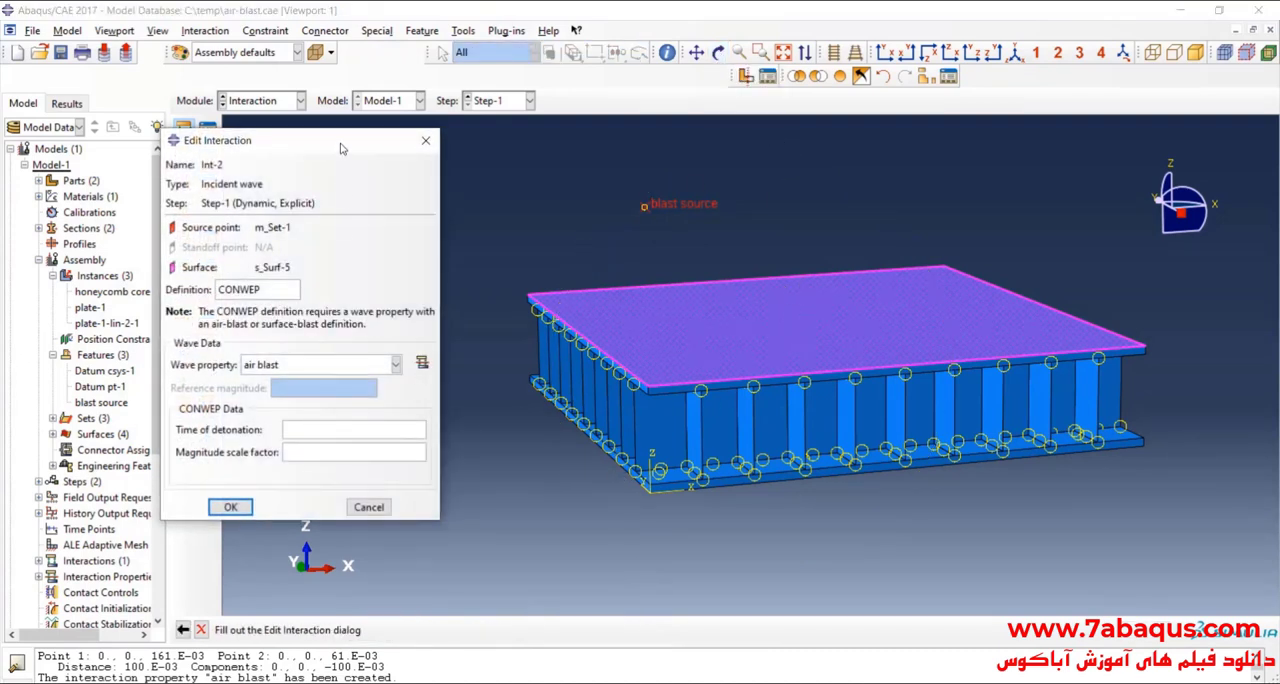
Step: Set the interaction's wave property to air blast and time of detonation to 0, and confirm the interaction
left_click_drag(337, 160, 569, 142)
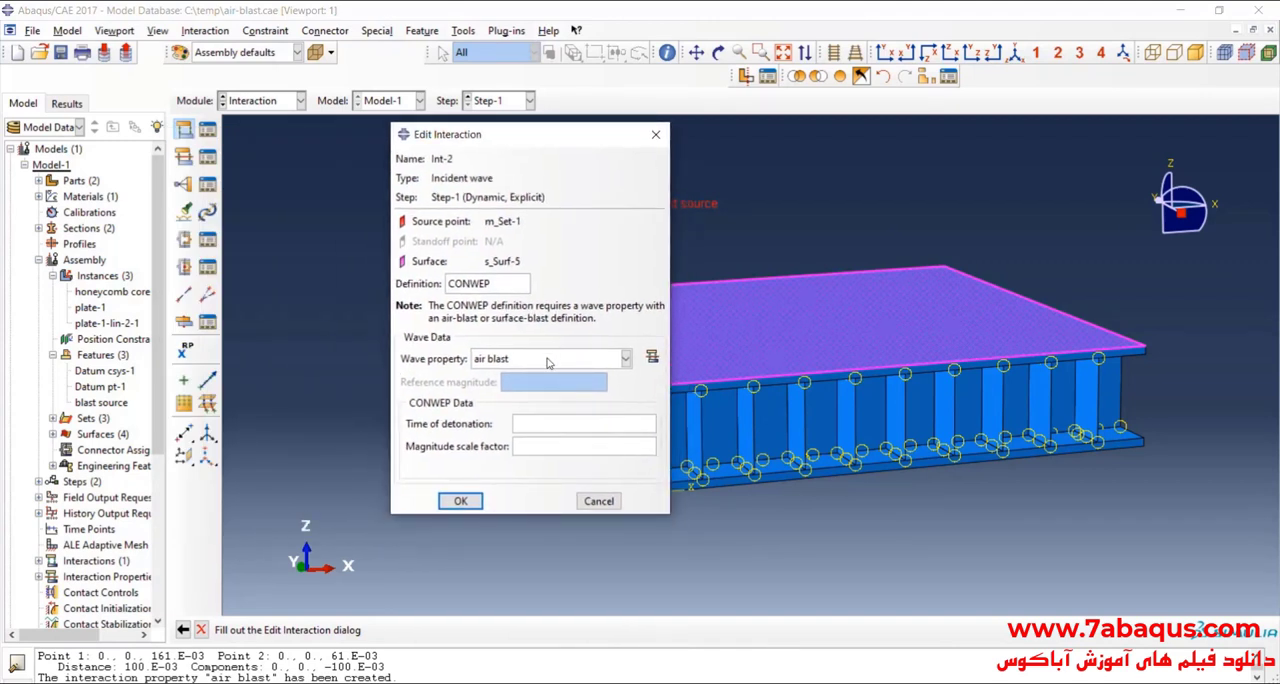
left_click(503, 282)
left_click(510, 360)
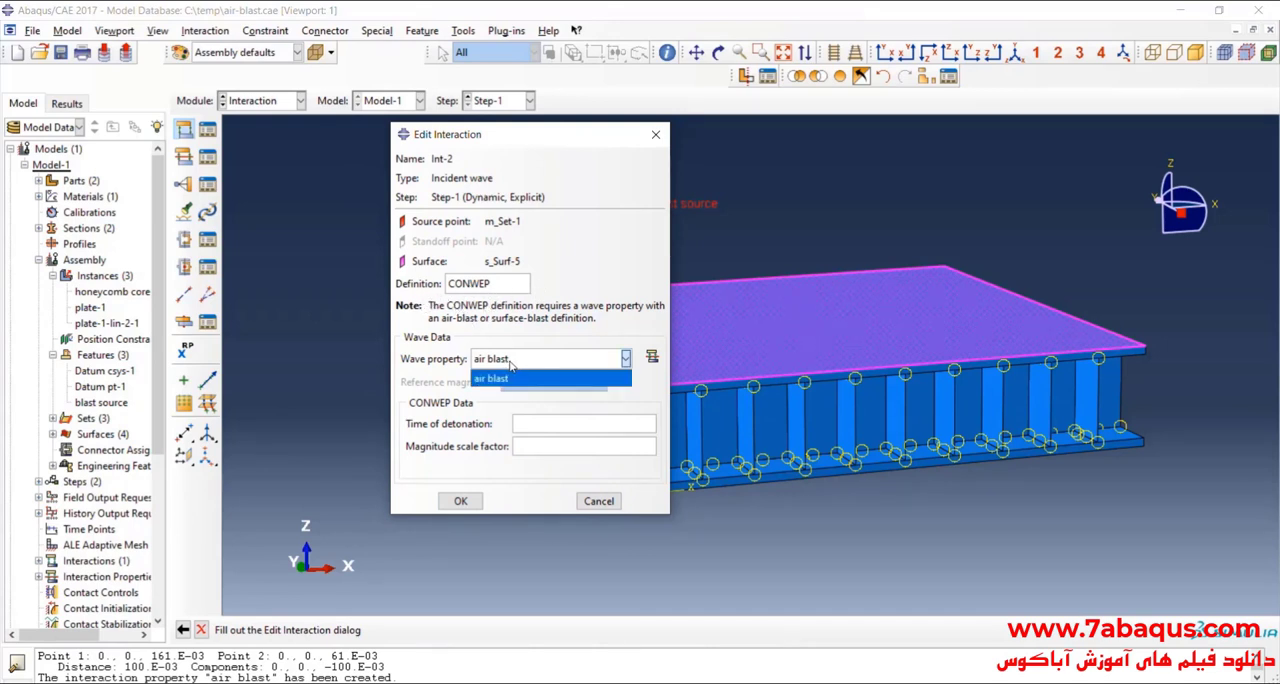
left_click(515, 373)
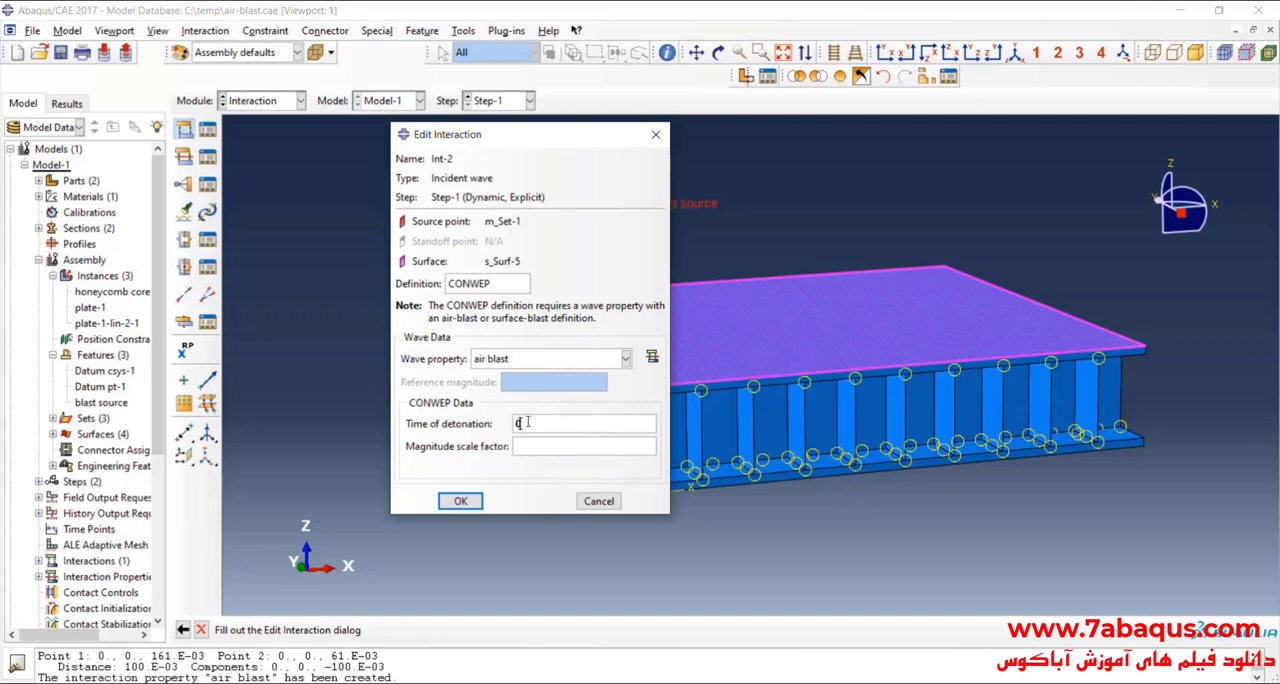
double_click(527, 422)
left_click(472, 503)
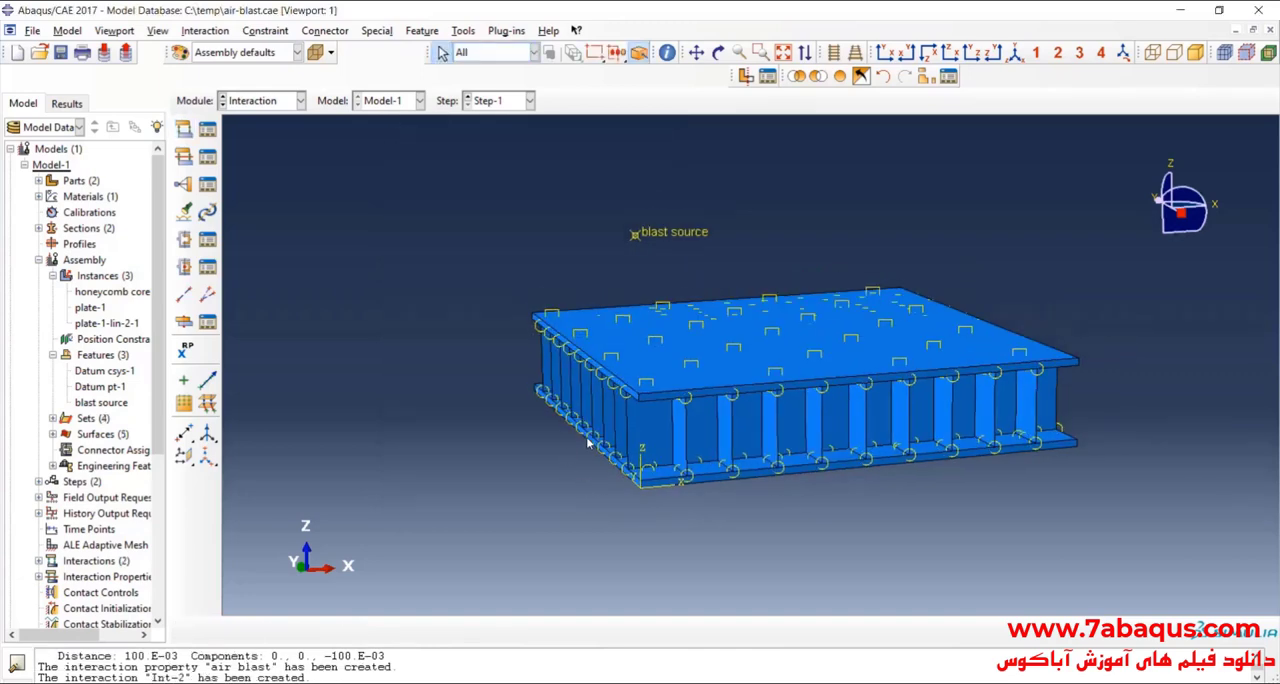
Step: Save the model database and review the defined interactions in the Interaction Manager
left_click(718, 53)
left_click_drag(410, 257, 513, 256)
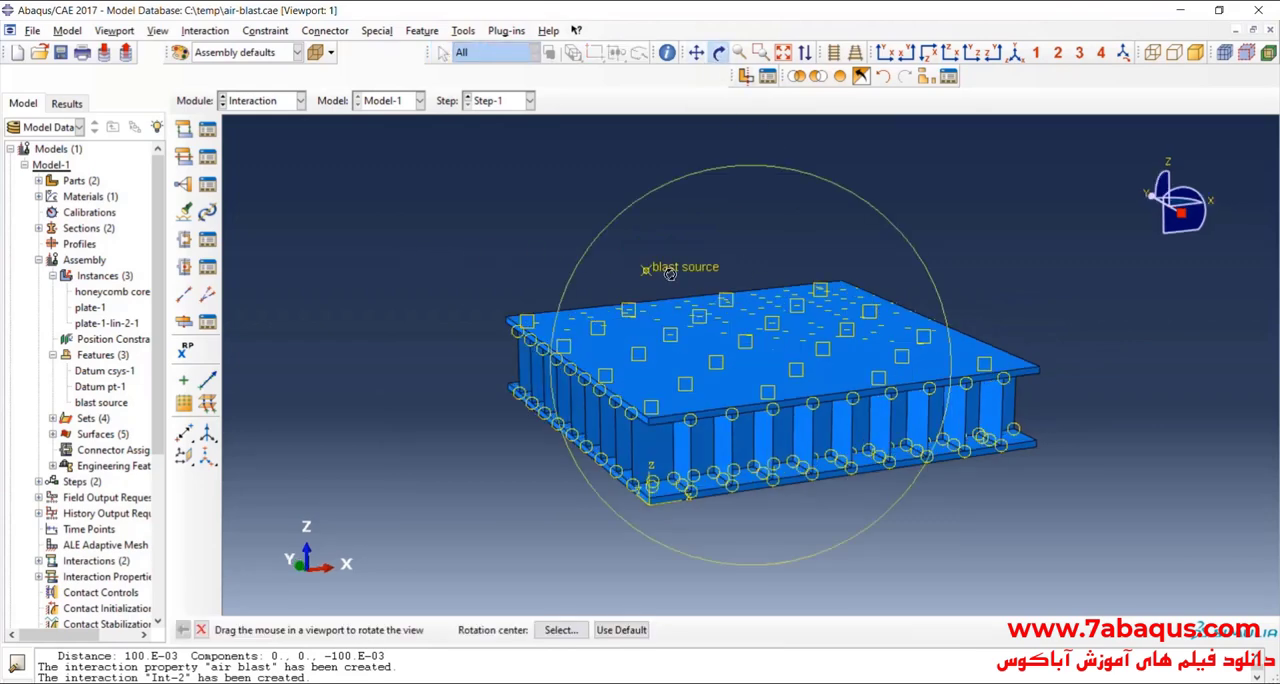
left_click_drag(669, 274, 730, 325)
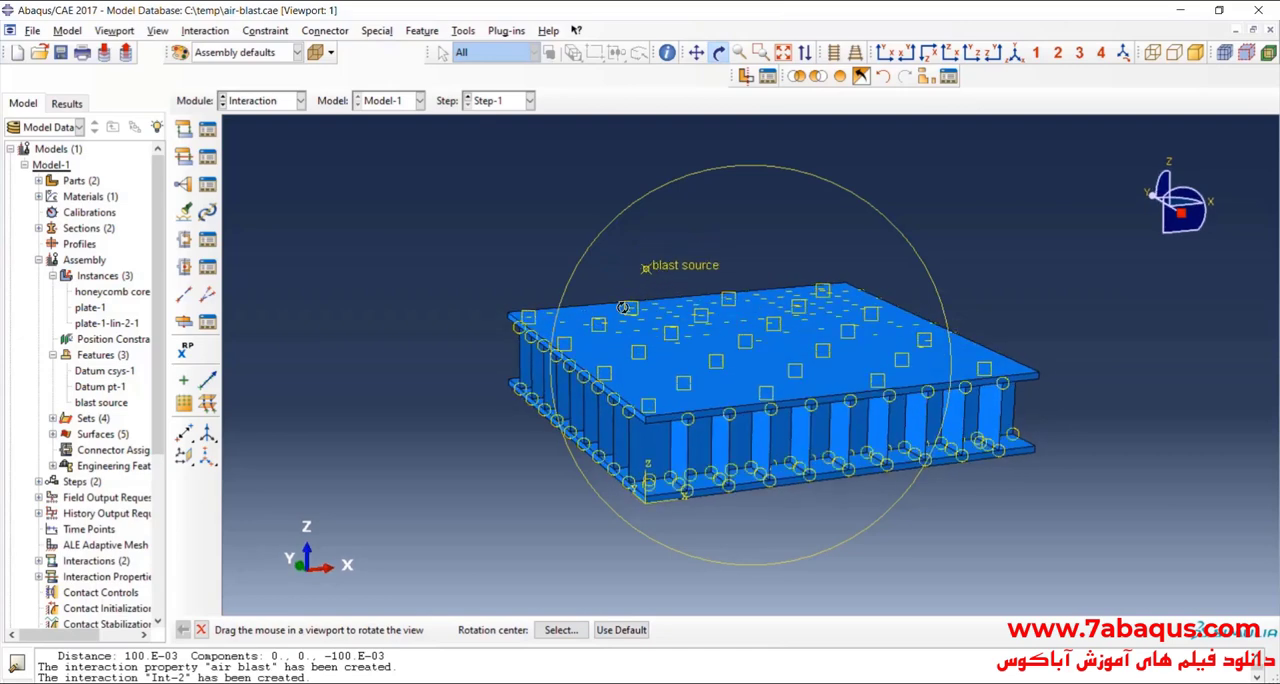
left_click(60, 52)
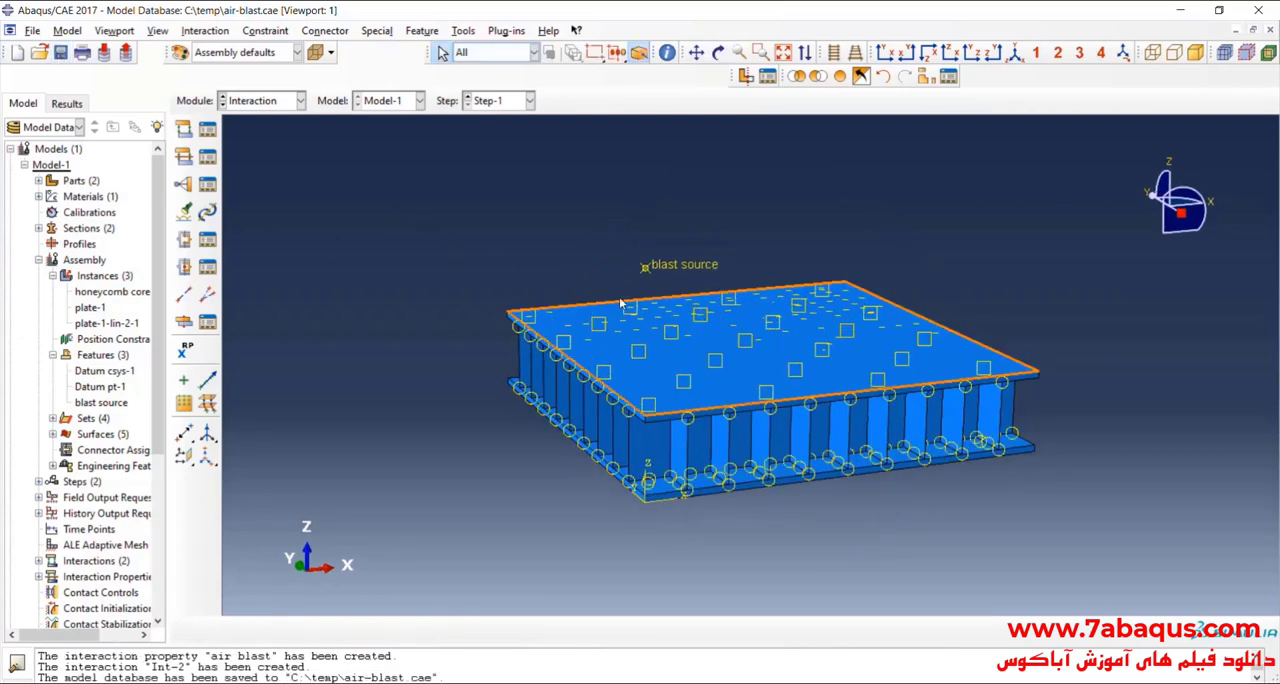
left_click(207, 129)
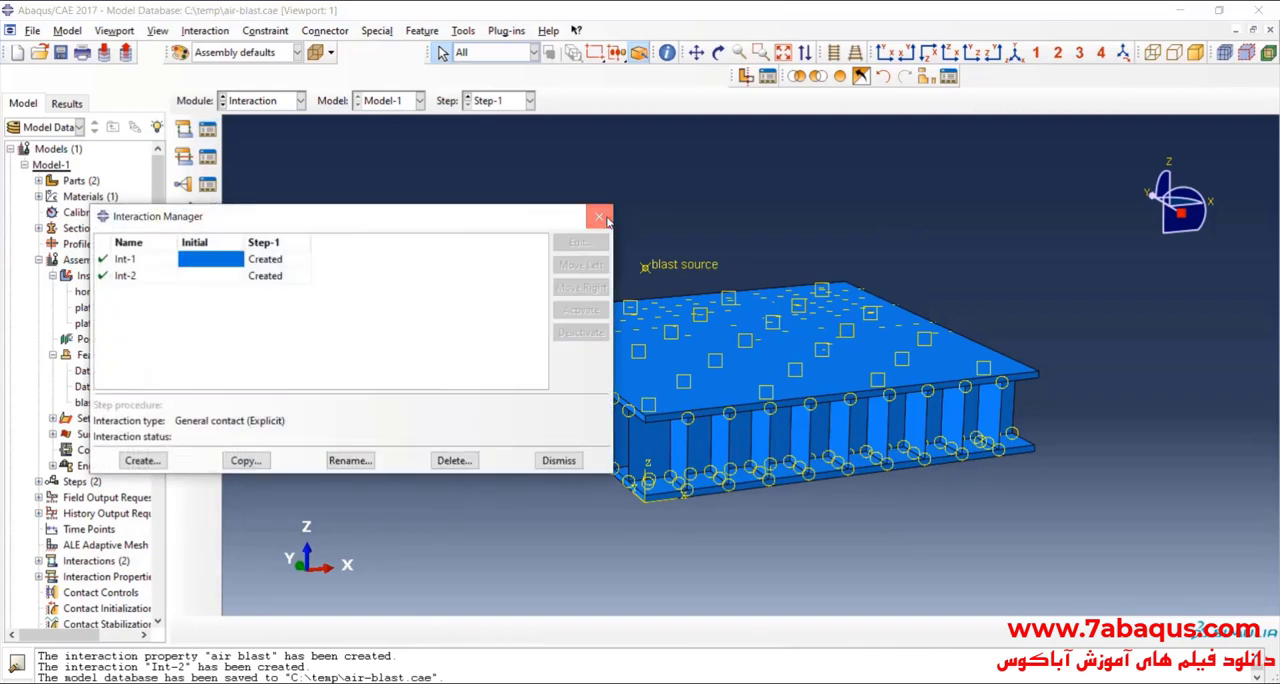
left_click(599, 217)
Step: In the Load module, create a mechanical Symmetry/Antisymmetry/Encastre boundary condition BC-1 in the Initial step
left_click(275, 101)
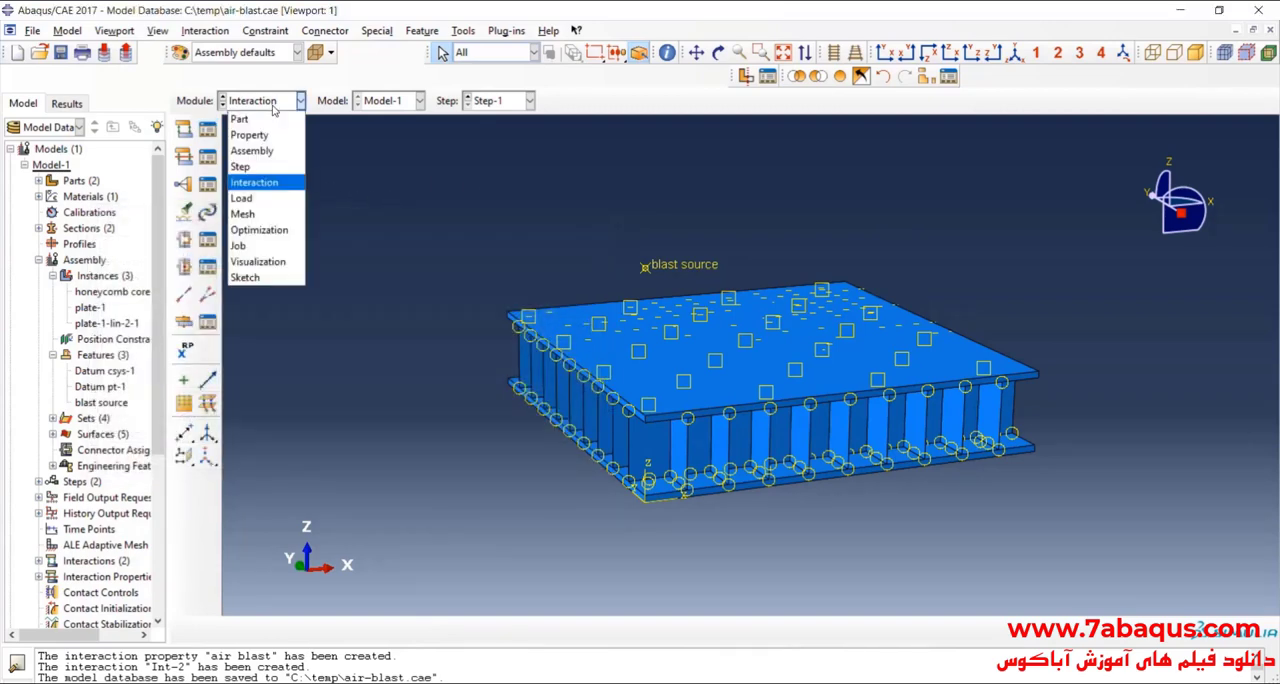
left_click(280, 196)
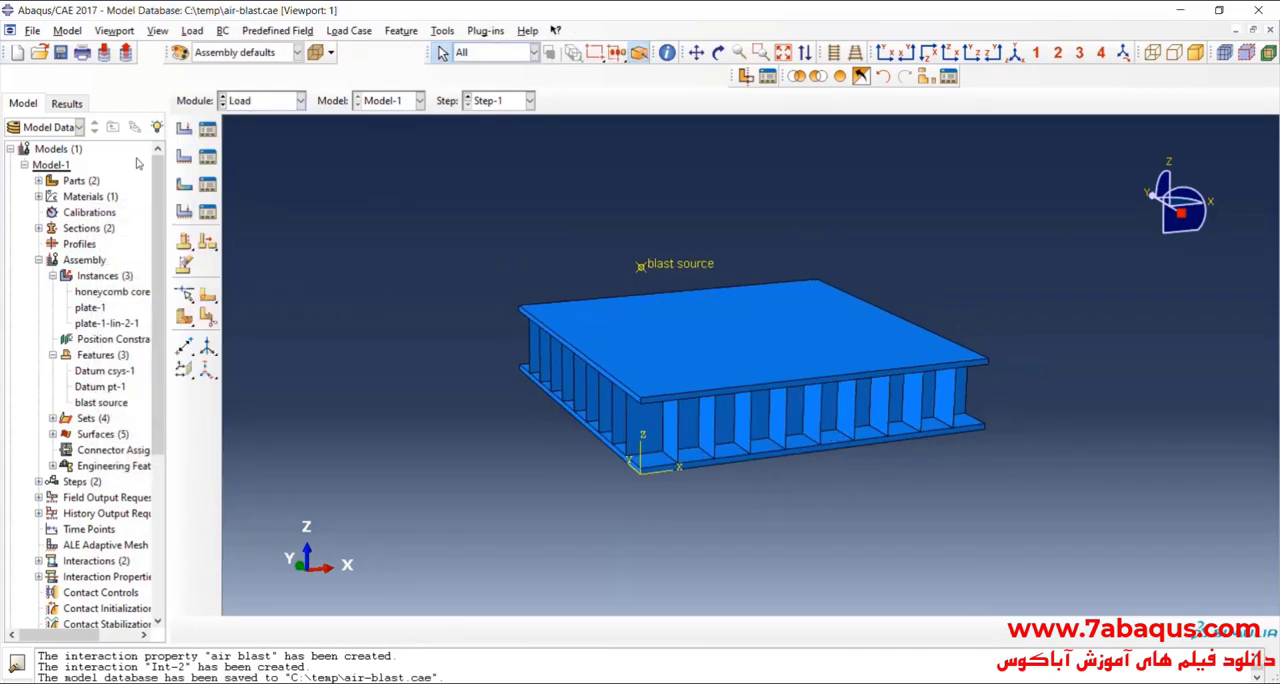
left_click(185, 157)
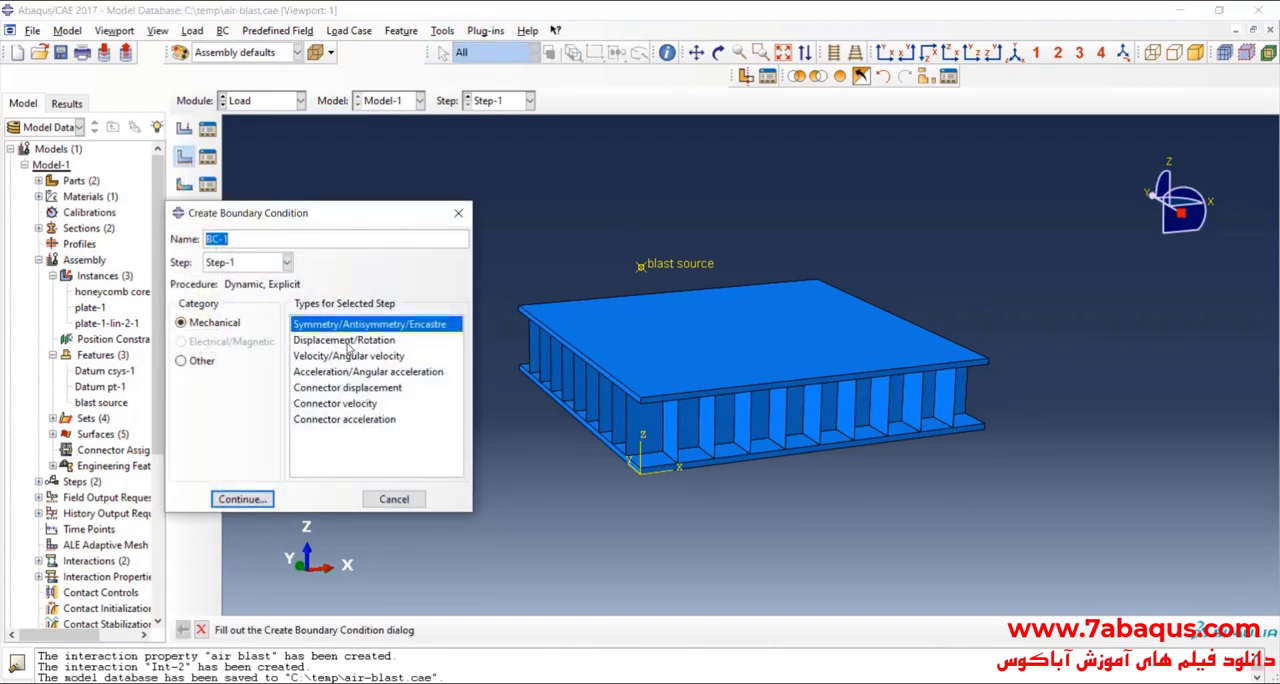
left_click(245, 265)
left_click(230, 278)
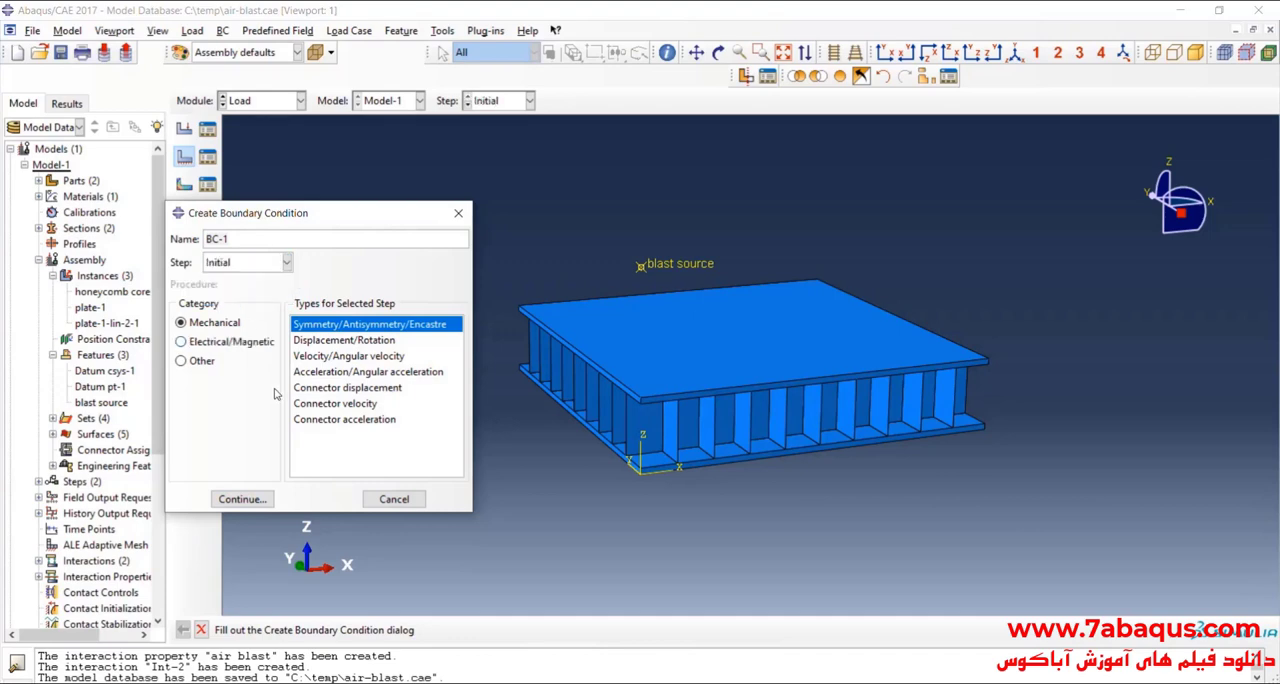
left_click(260, 500)
Step: Pick the side faces of the upper and lower plates along the X axis as the boundary condition region
scroll(677, 465, "up", 5)
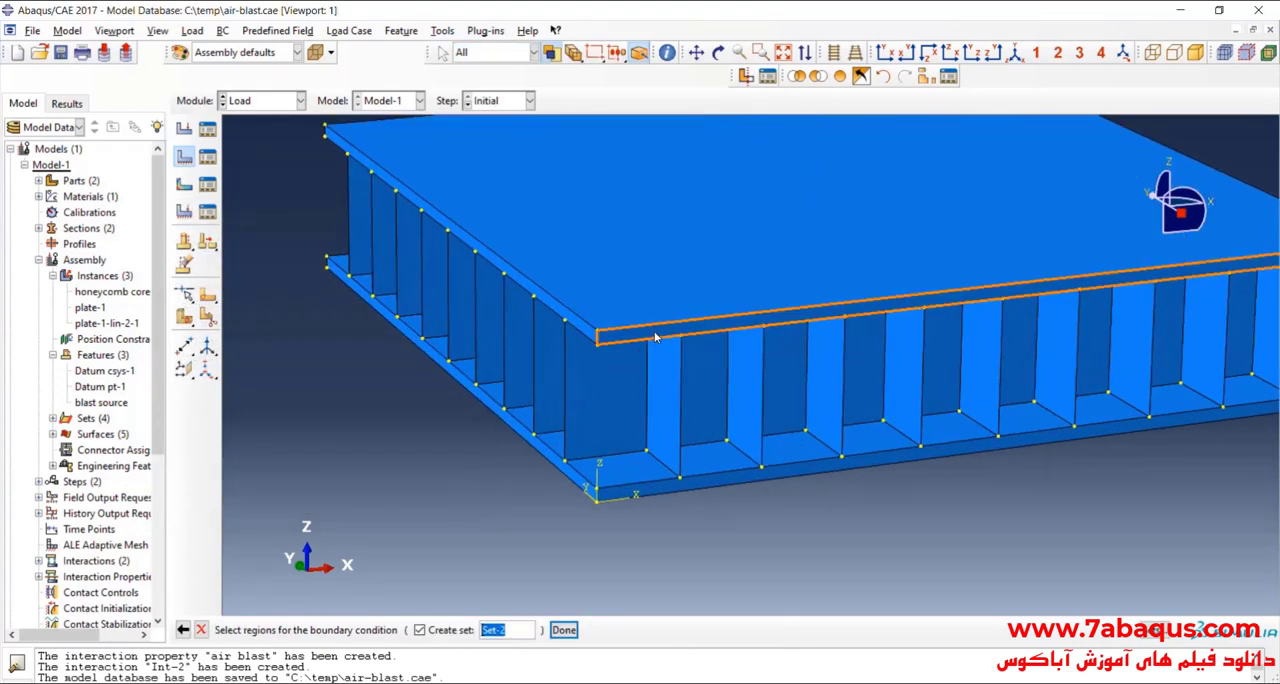
left_click(653, 333)
scroll(667, 488, "up", 3)
left_click(667, 488, "shift")
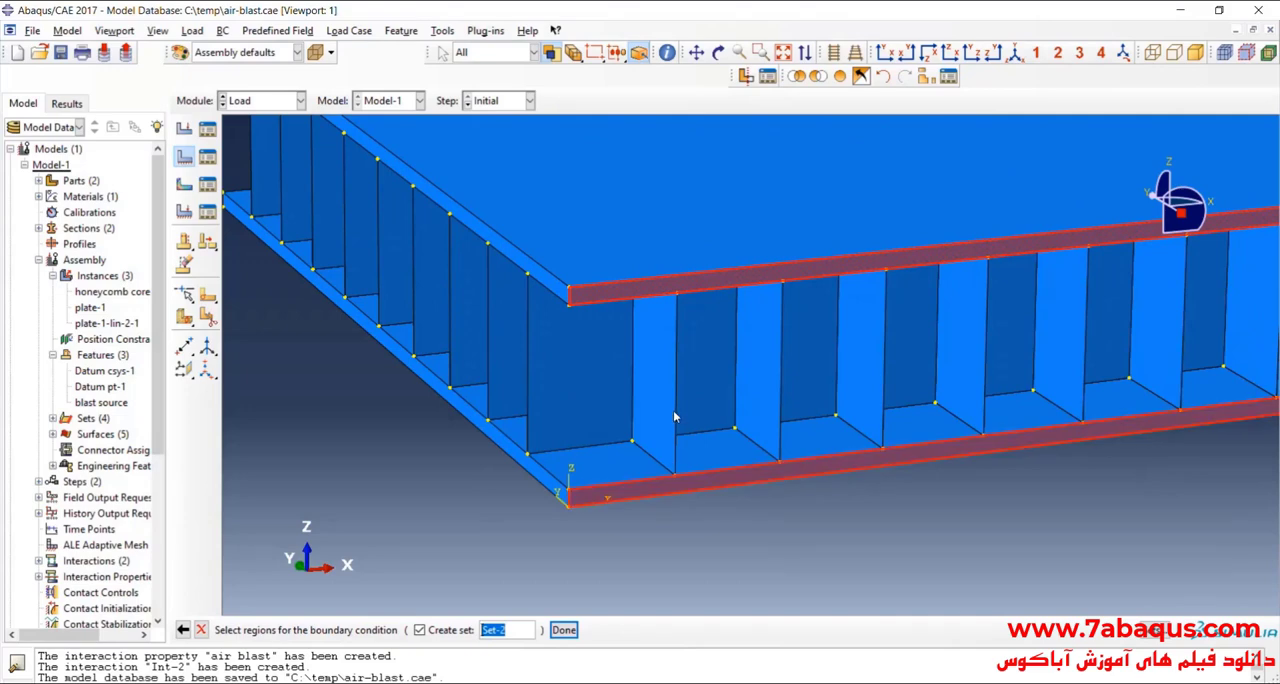
Step: Add all of the honeycomb core's vertical edges on the X-axis side to the boundary condition region
left_click(781, 388, "shift")
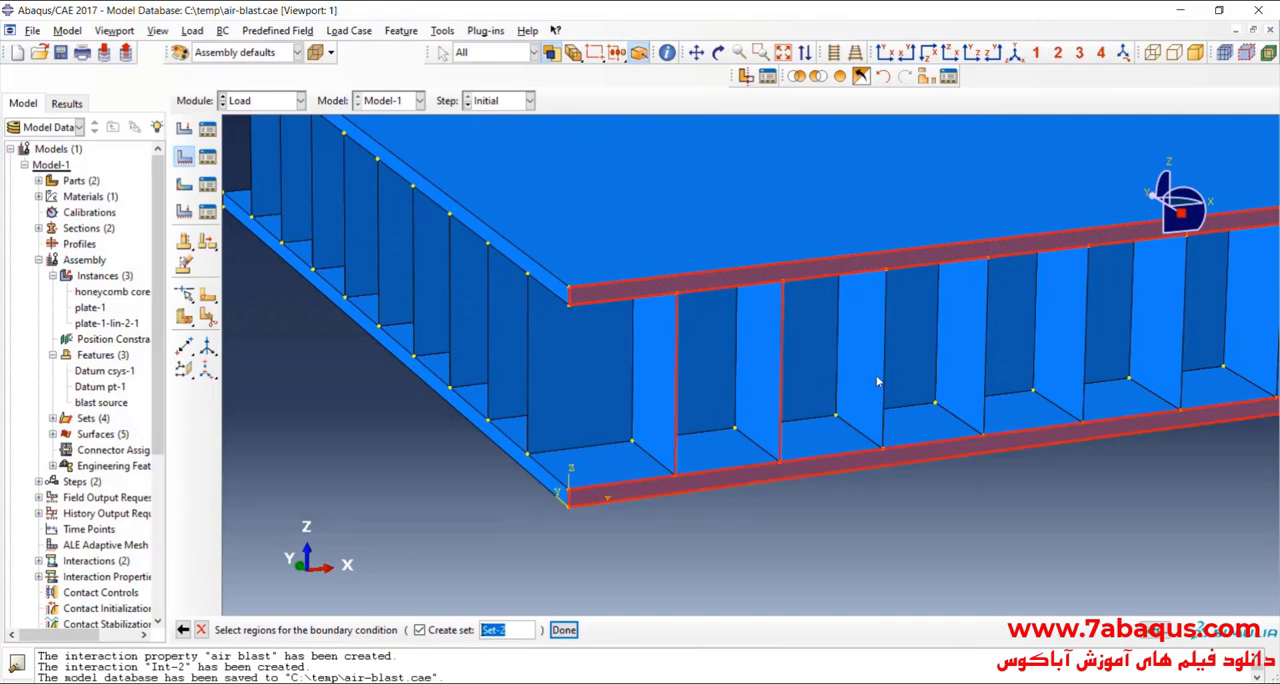
left_click(884, 384, "shift")
scroll(591, 447, "down", 3)
scroll(591, 447, "up", 2)
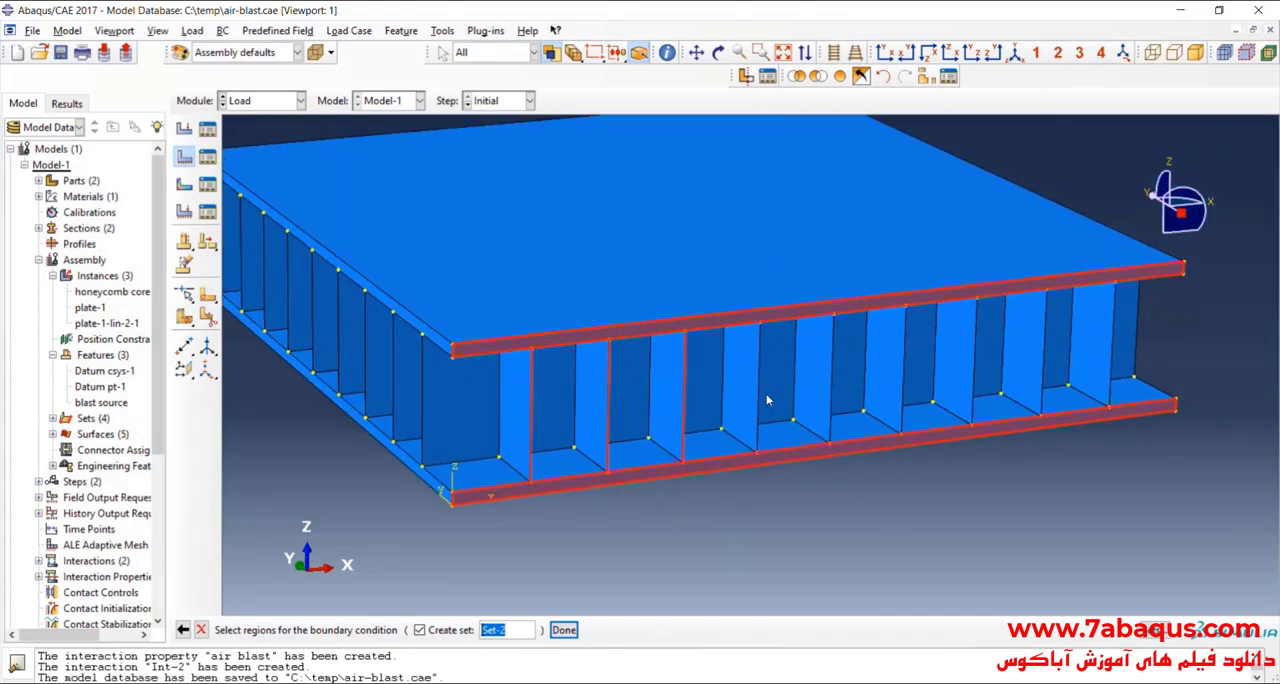
left_click(762, 398, "shift")
left_click(834, 389, "shift")
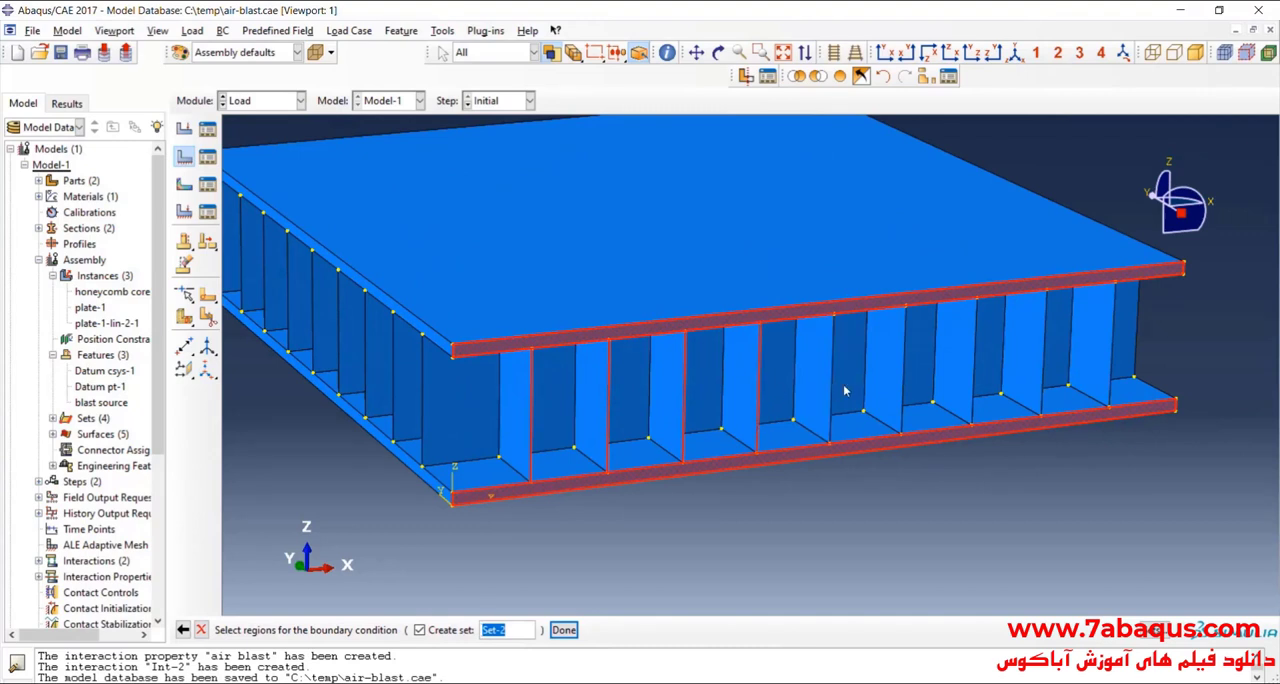
left_click(905, 383, "shift")
left_click(975, 380, "shift")
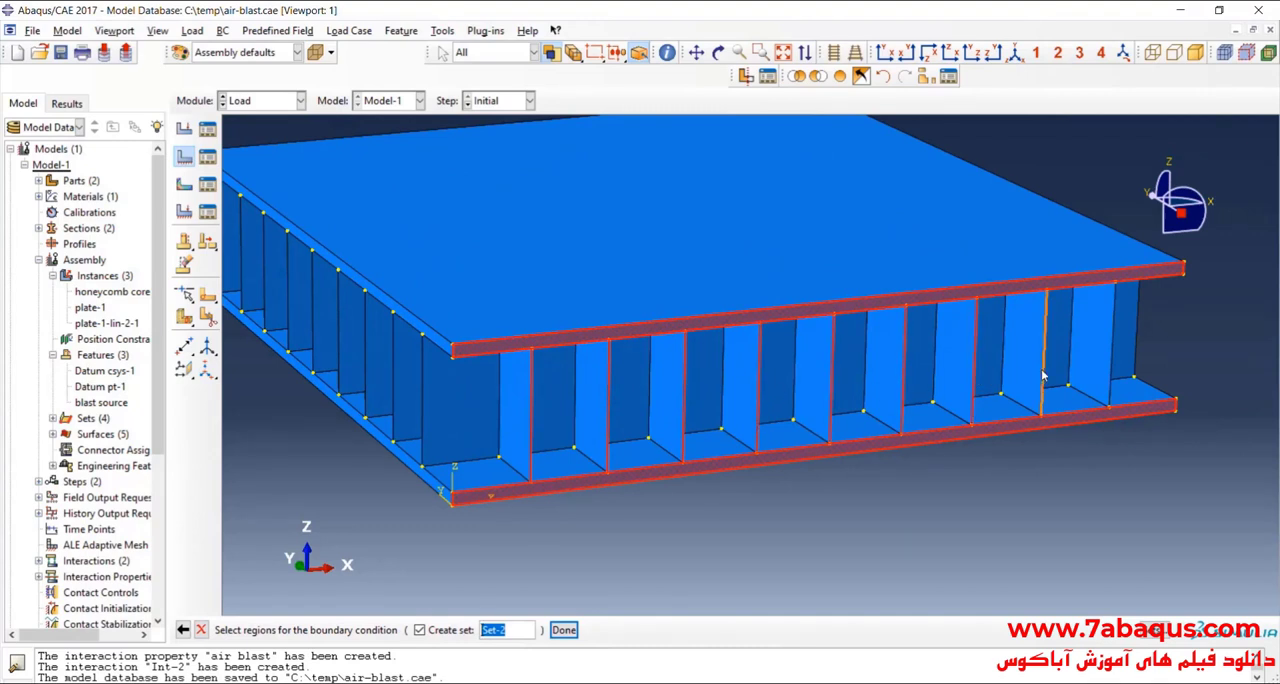
left_click(1045, 376, "shift")
left_click(1115, 369, "shift")
scroll(1190, 347, "down", 1)
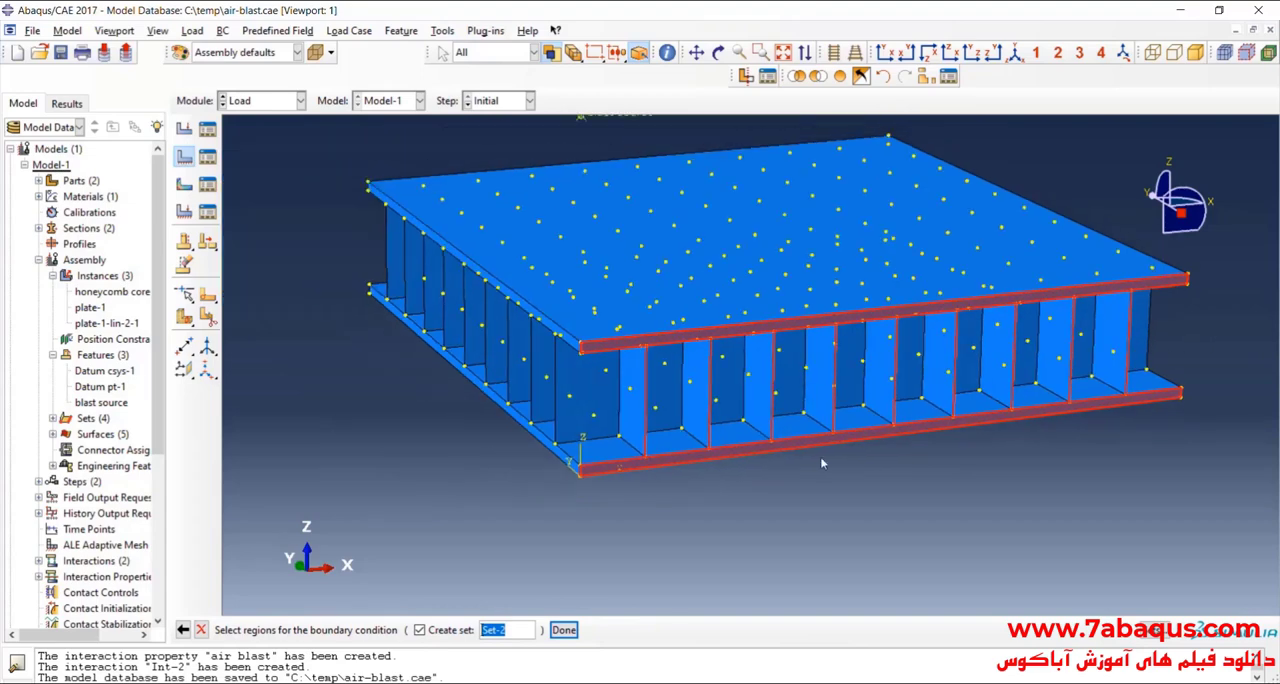
Step: Confirm the region as Set-2 and apply YSYMM (U2 = UR1 = UR3 = 0) to it
left_click(565, 630)
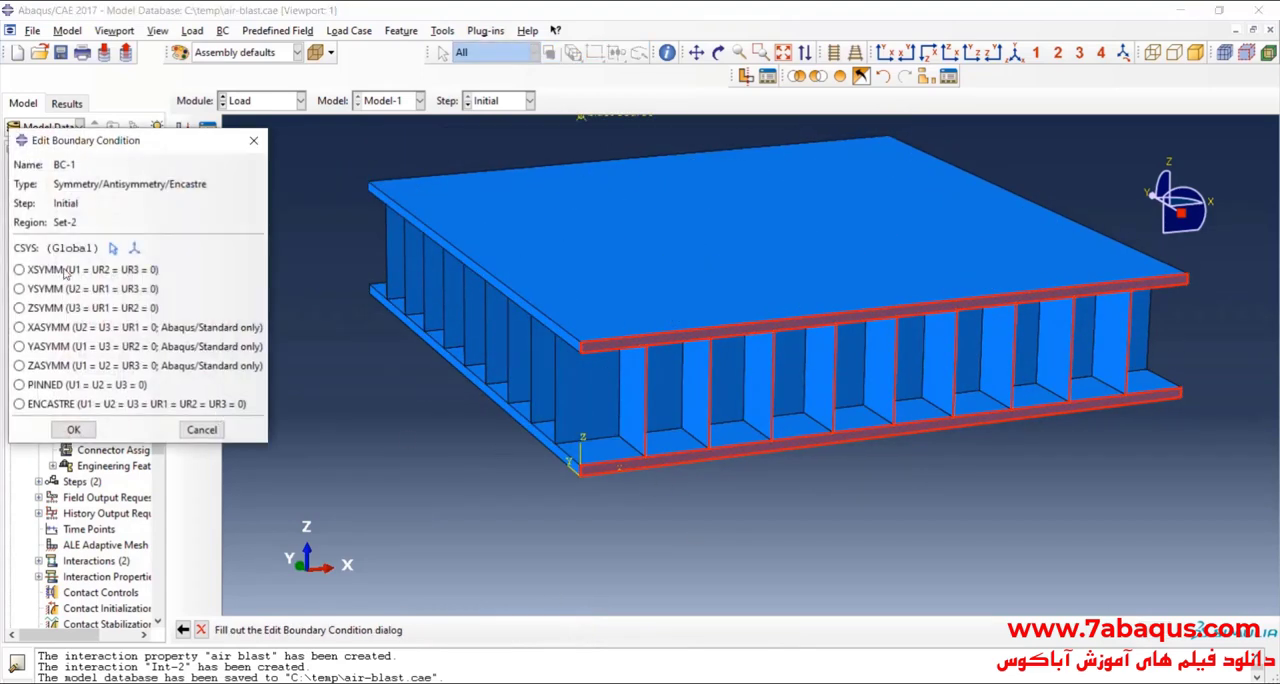
left_click(32, 291)
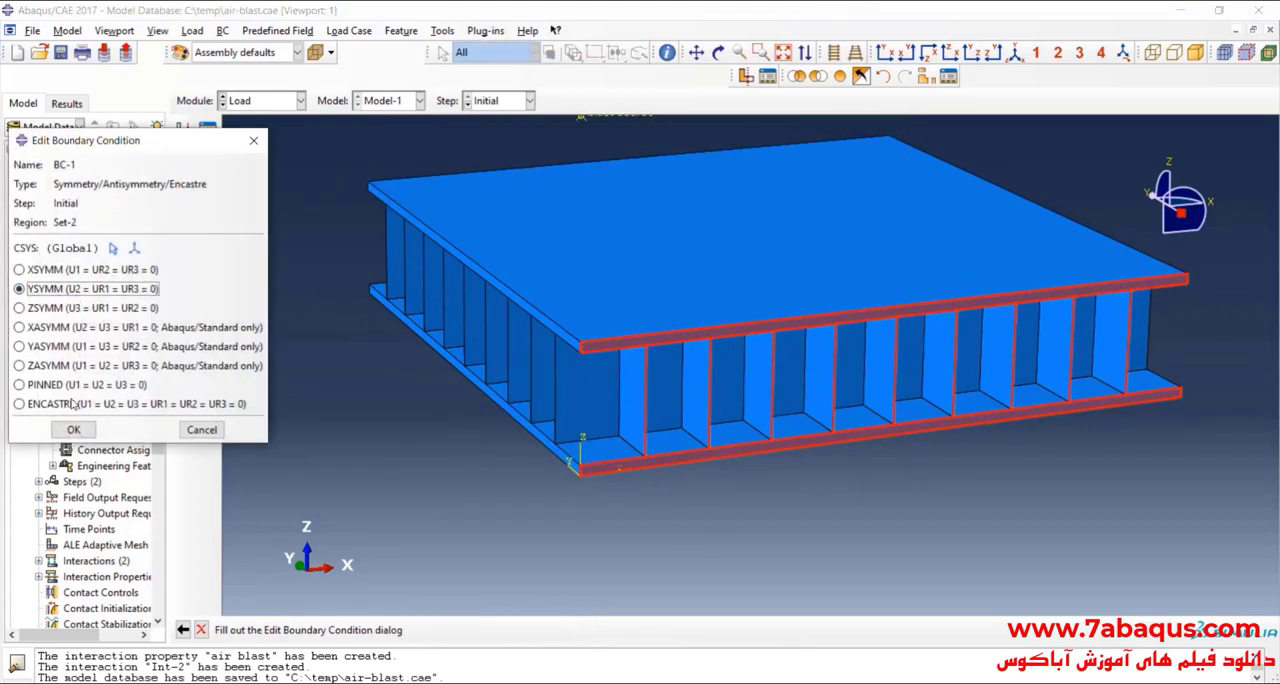
left_click(74, 430)
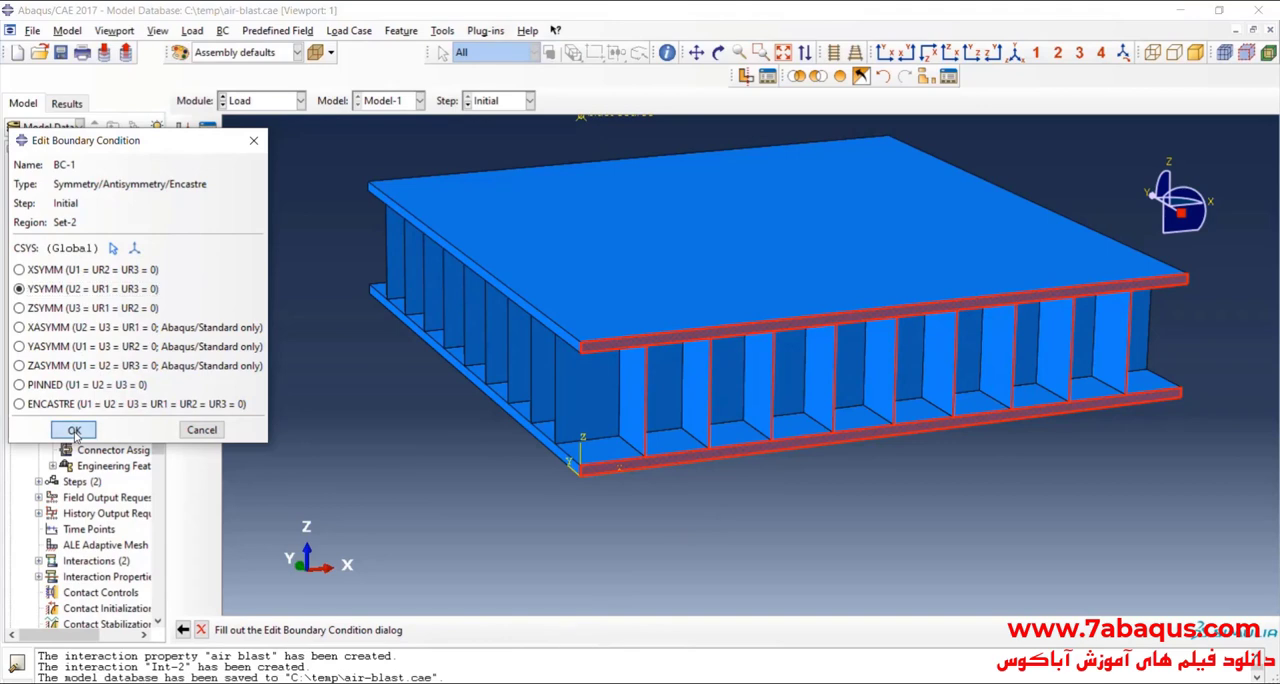
left_click(74, 430)
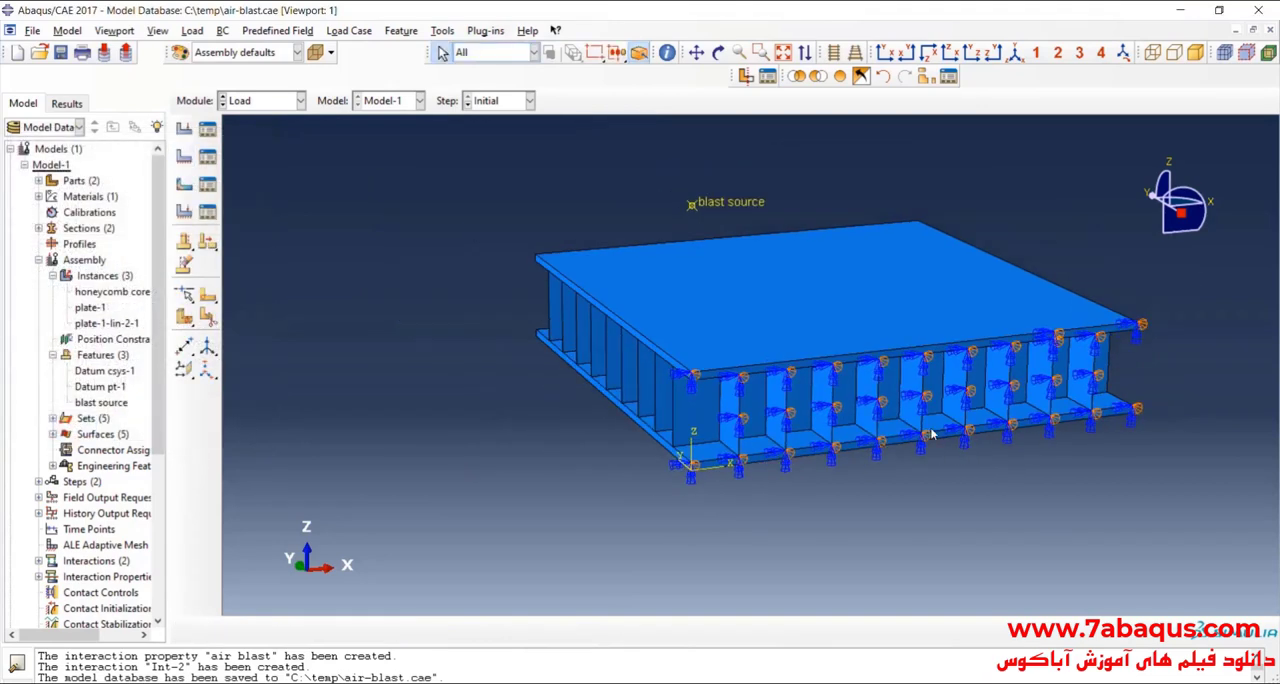
Step: Create symmetry boundary condition BC-2 in the Initial step and pick both plates' side faces along the Y axis
left_click(184, 158)
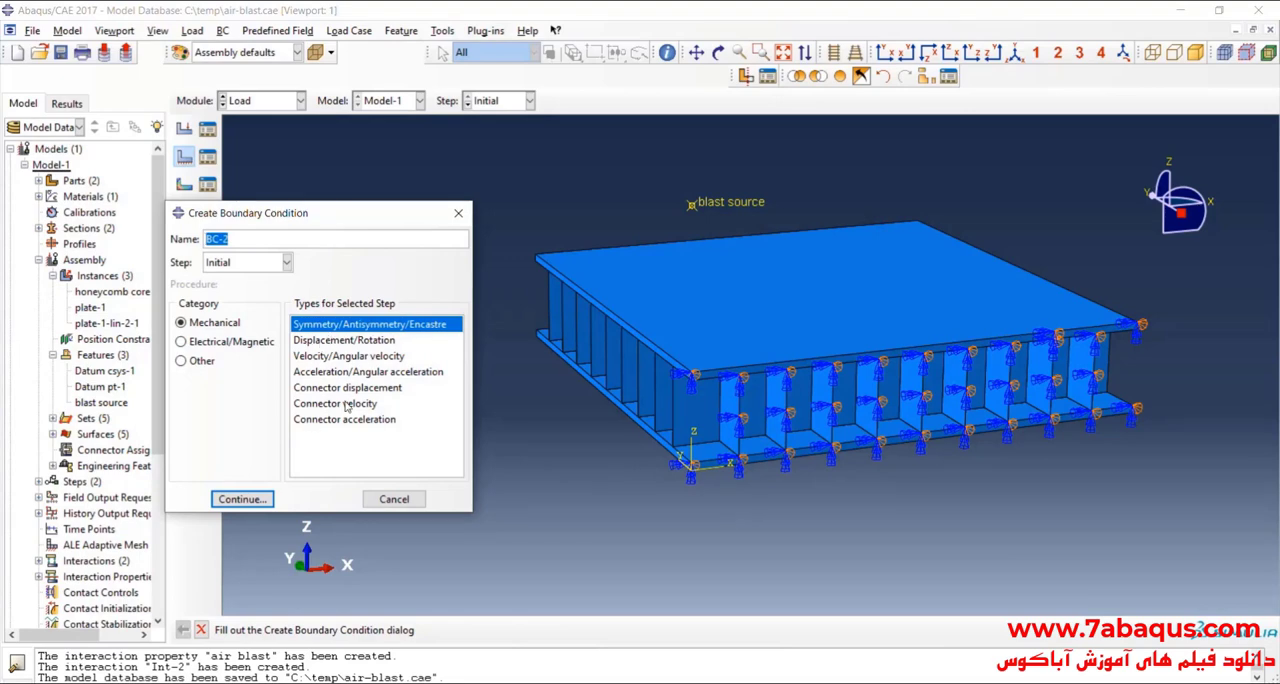
left_click(242, 499)
scroll(640, 380, "up", 3)
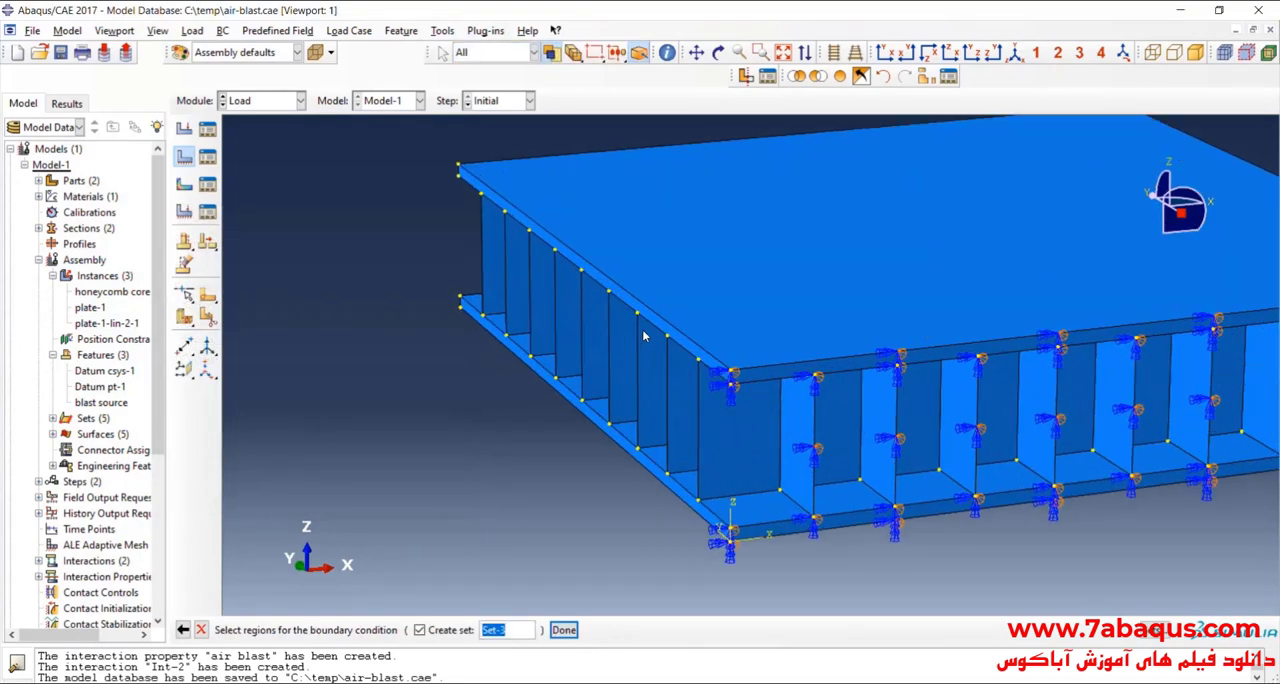
left_click(656, 325)
scroll(617, 396, "up", 2)
left_click(608, 428, "shift")
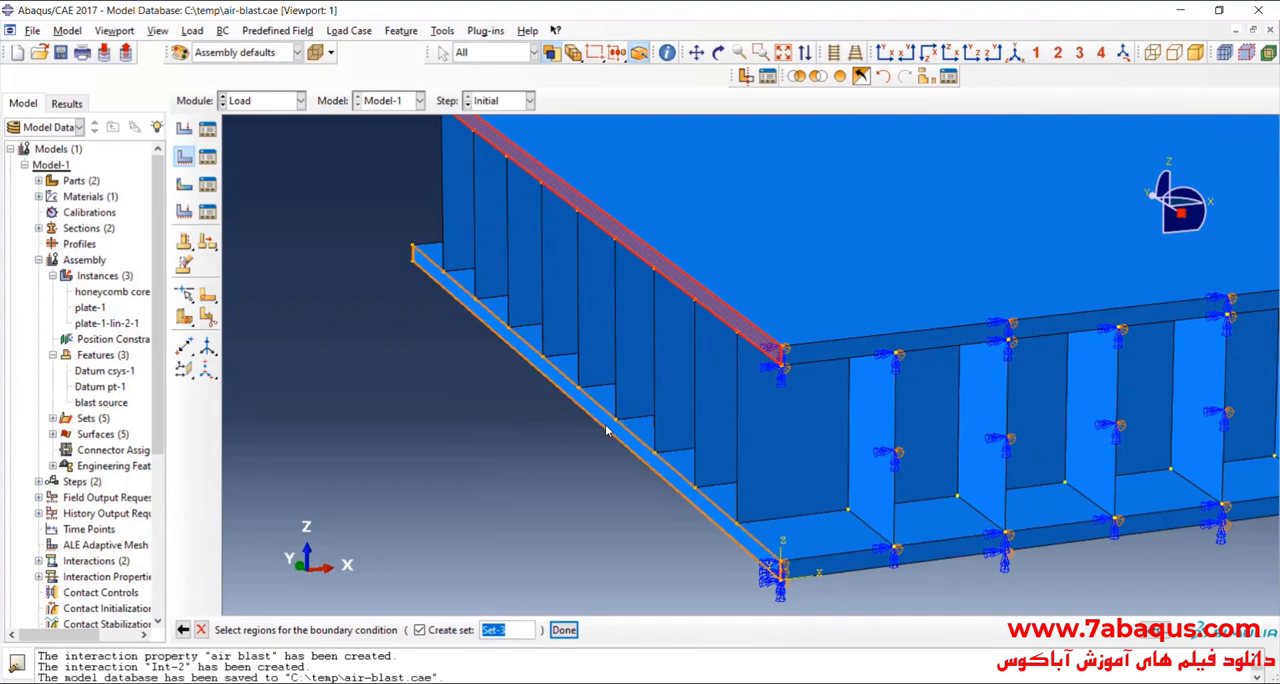
Step: Add all of the honeycomb core's vertical edges on the Y-axis side to the BC-2 region
left_click(697, 393, "shift")
left_click(655, 360, "shift")
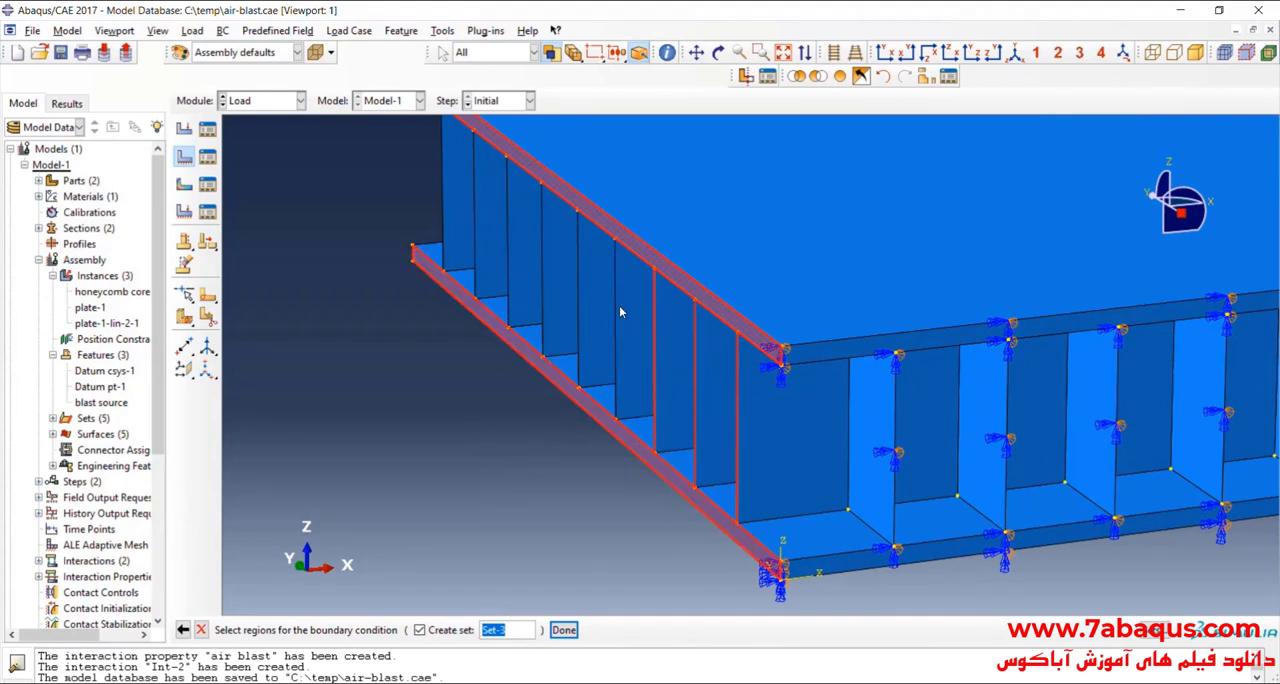
left_click(620, 312, "shift")
left_click(638, 316, "ctrl")
left_click(616, 330, "shift")
left_click(580, 292, "shift")
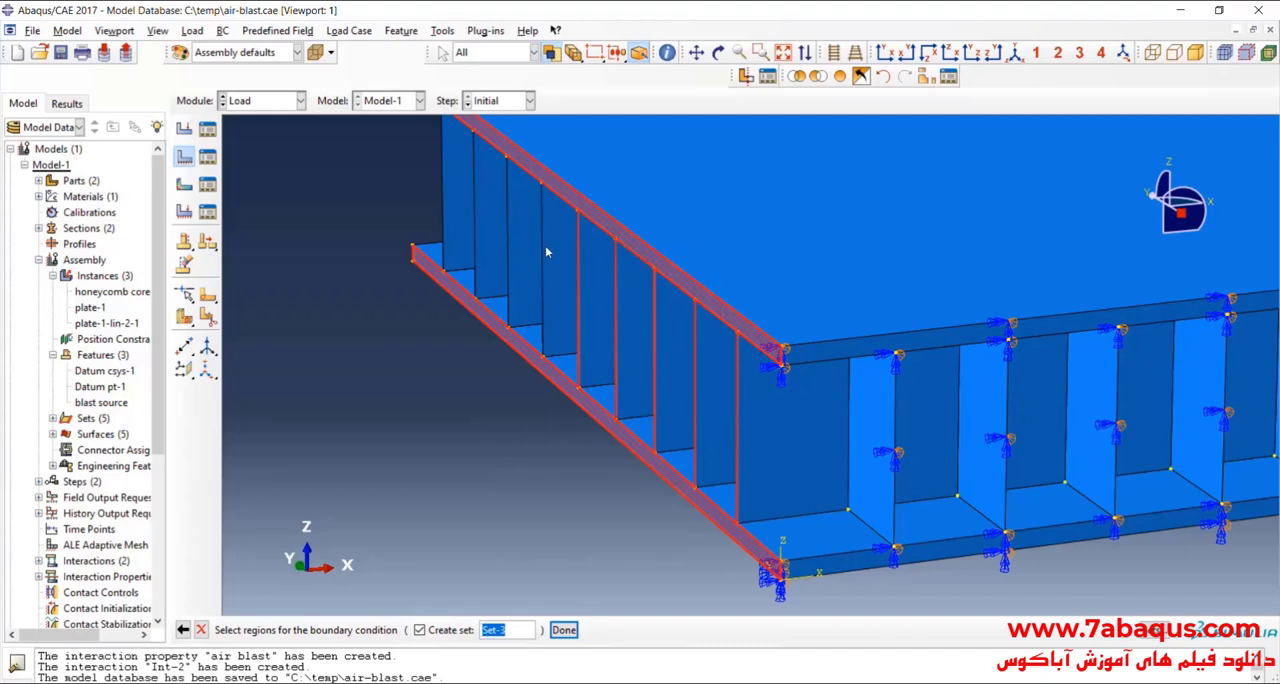
left_click(544, 252, "shift")
left_click(509, 224, "shift")
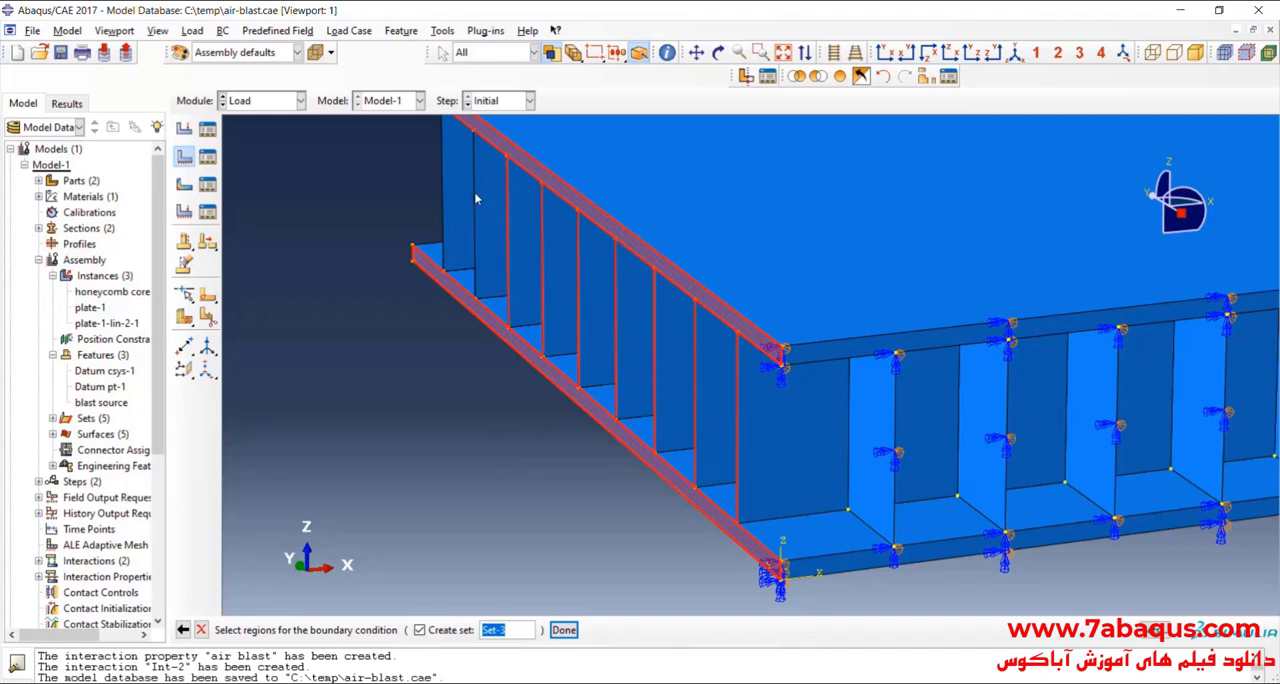
left_click(471, 196, "shift")
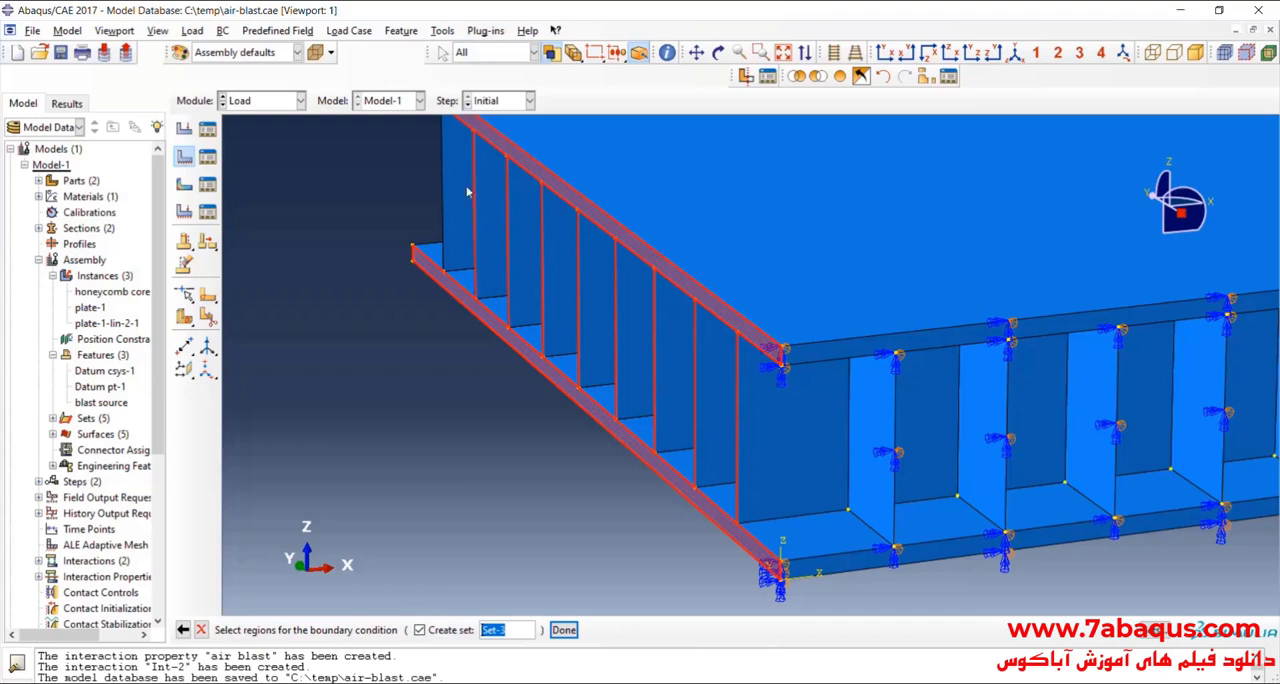
Step: Confirm the region as Set-3 and apply XSYMM (U1 = UR2 = UR3 = 0) to it
left_click(563, 630)
scroll(667, 386, "down", 1)
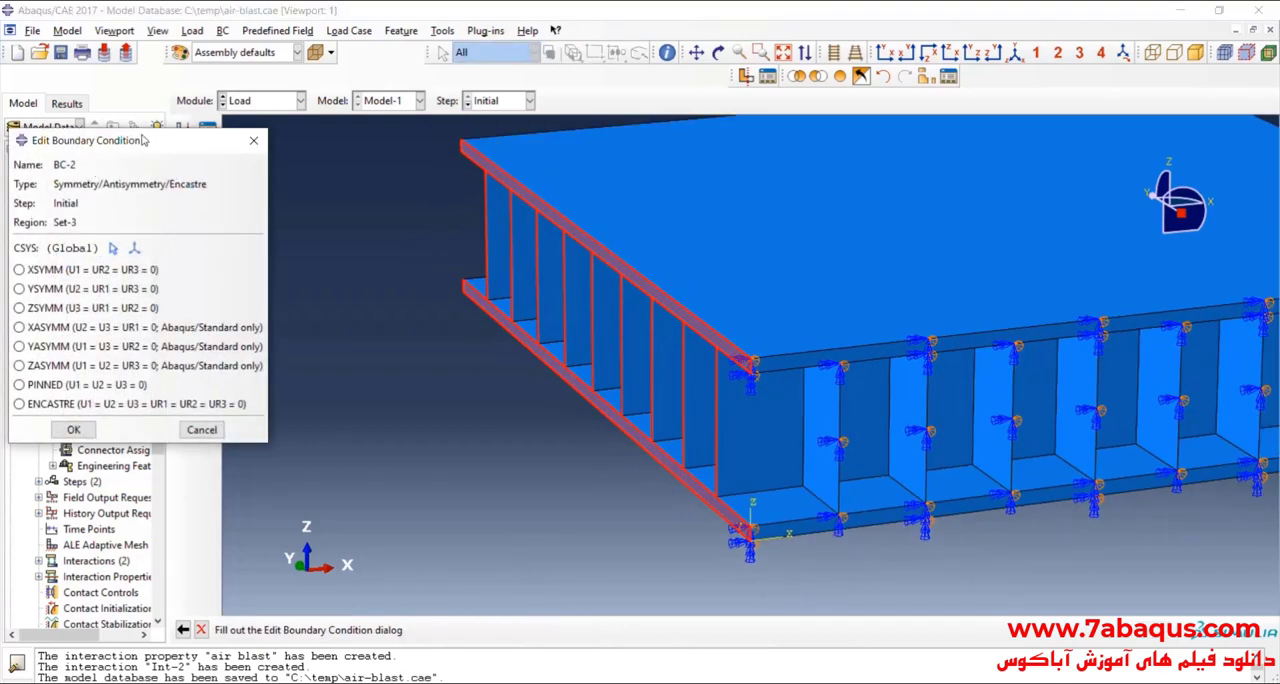
left_click_drag(143, 140, 261, 183)
scroll(497, 224, "down", 1)
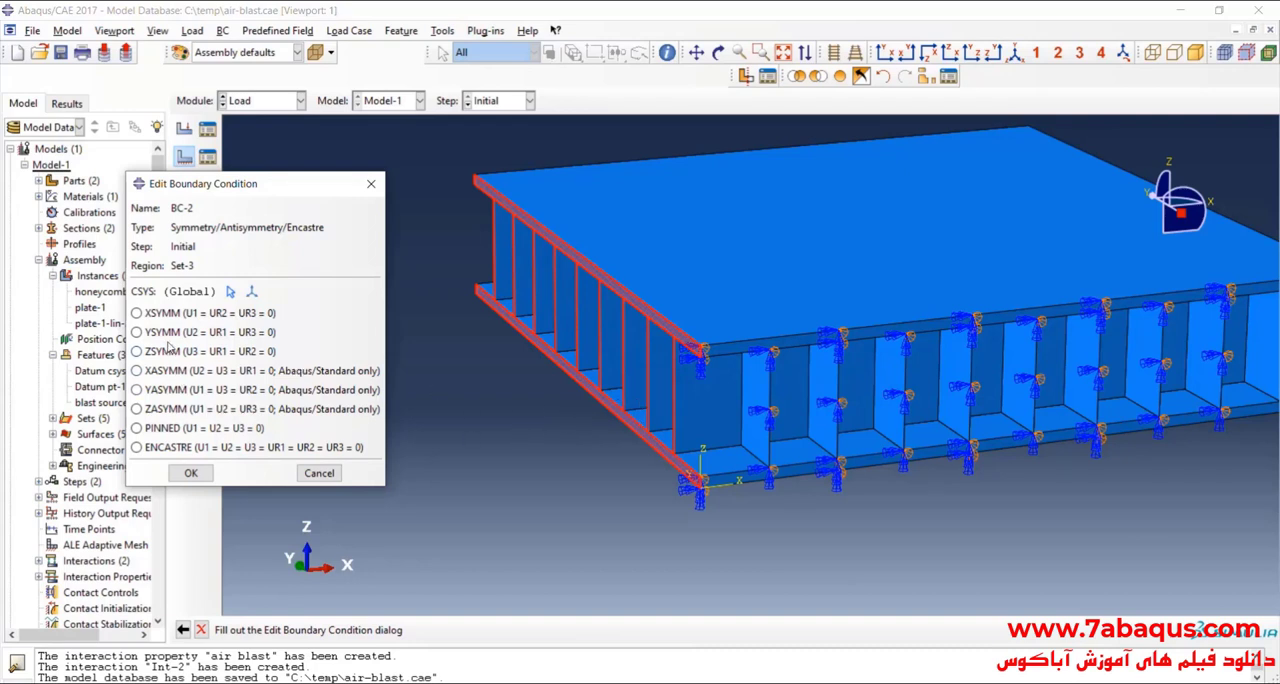
left_click(162, 316)
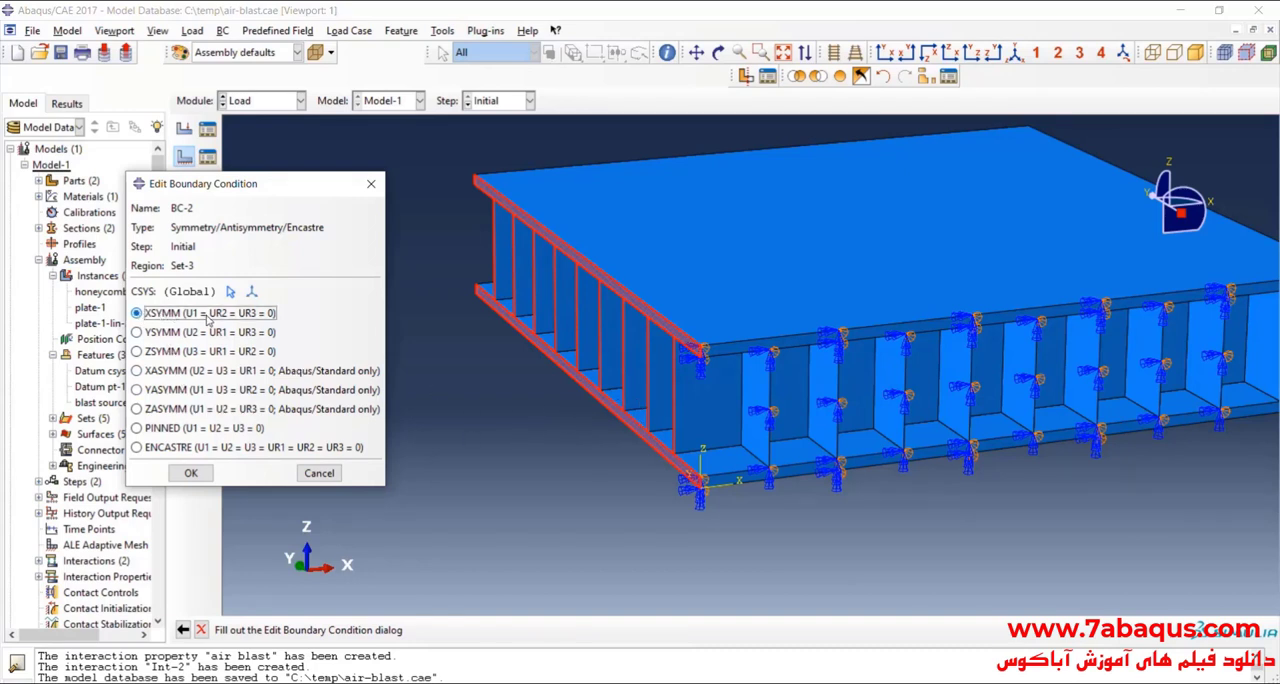
left_click(190, 473)
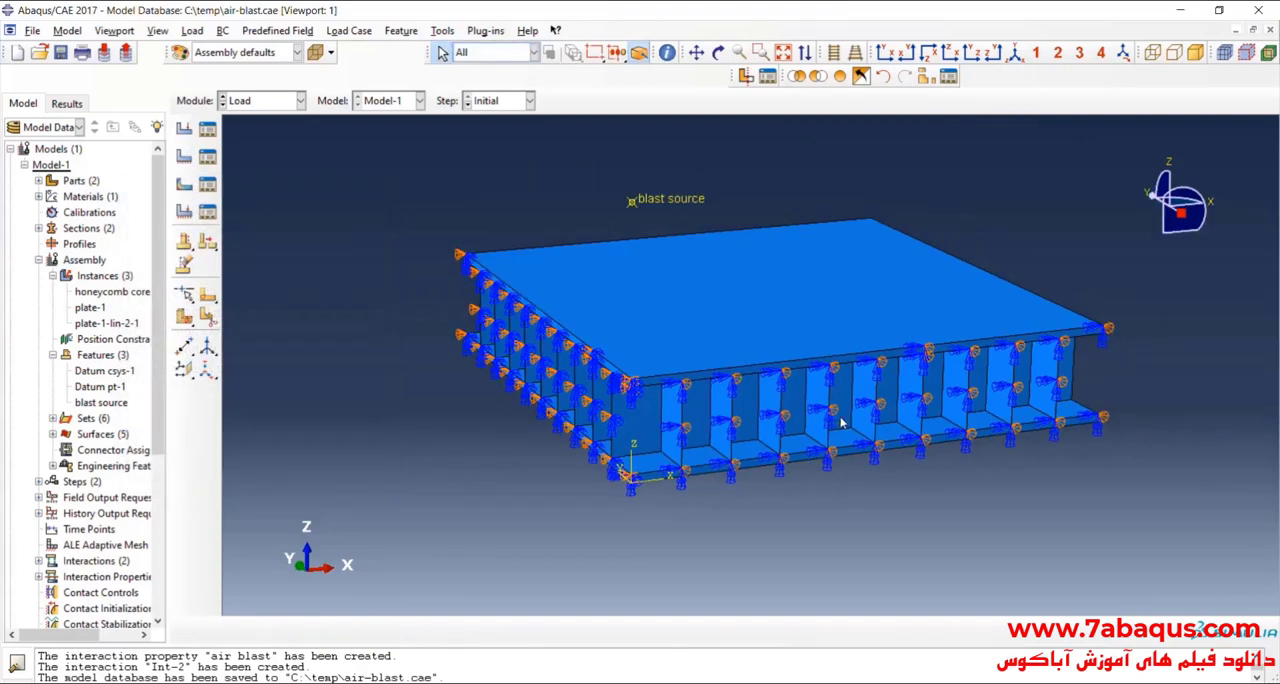
Step: Create Symmetry/Antisymmetry/Encastre boundary condition BC-3 in the Initial step and pick both plates' side faces on the two outer sides opposite the symmetry planes
scroll(841, 424, "up", 2)
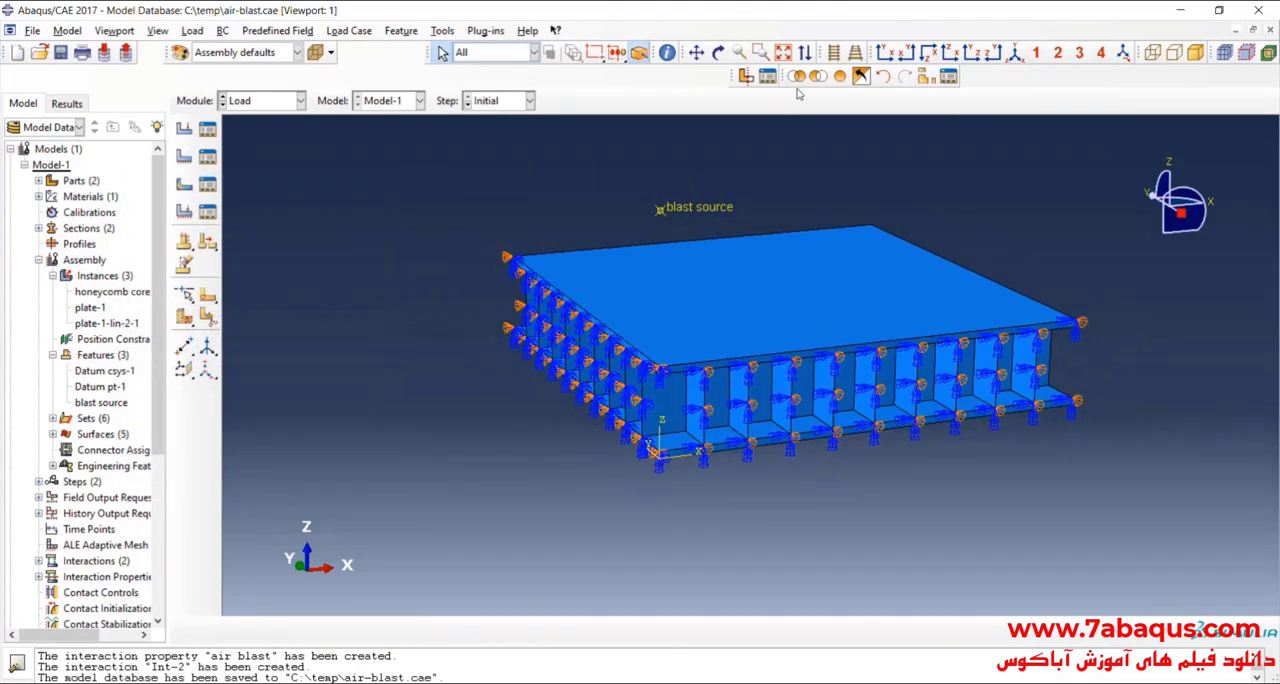
left_click(718, 52)
left_click_drag(740, 380, 640, 405)
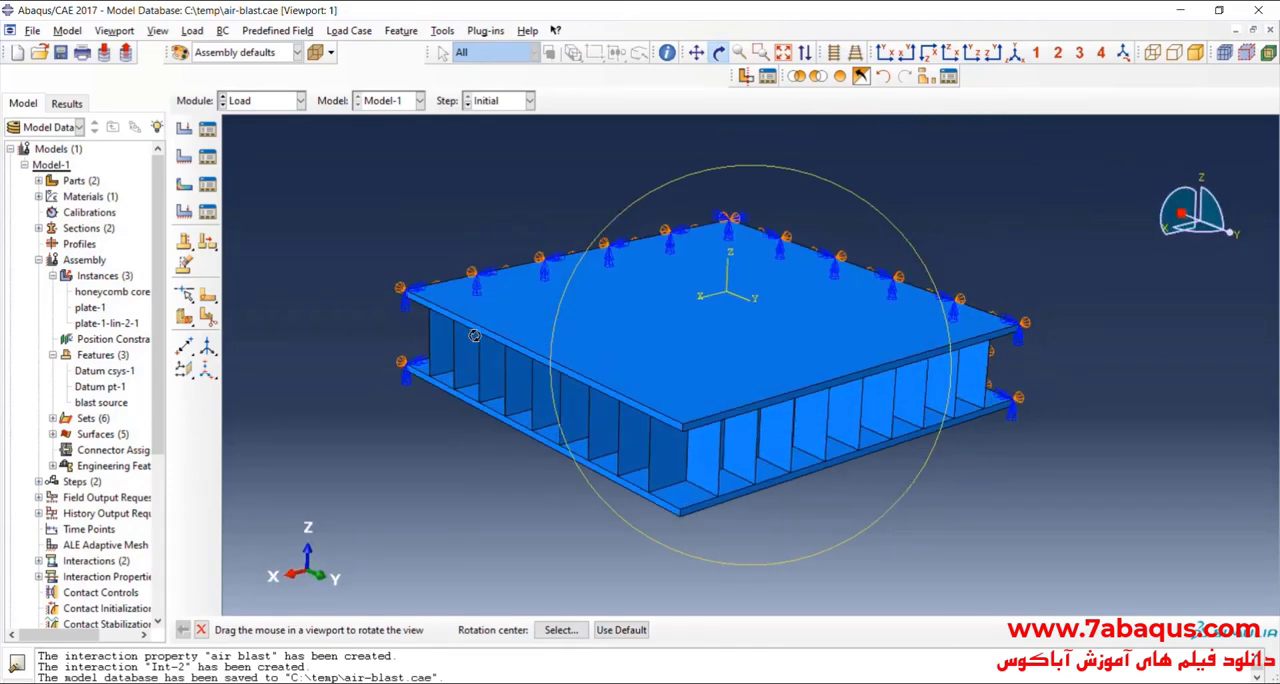
left_click(184, 156)
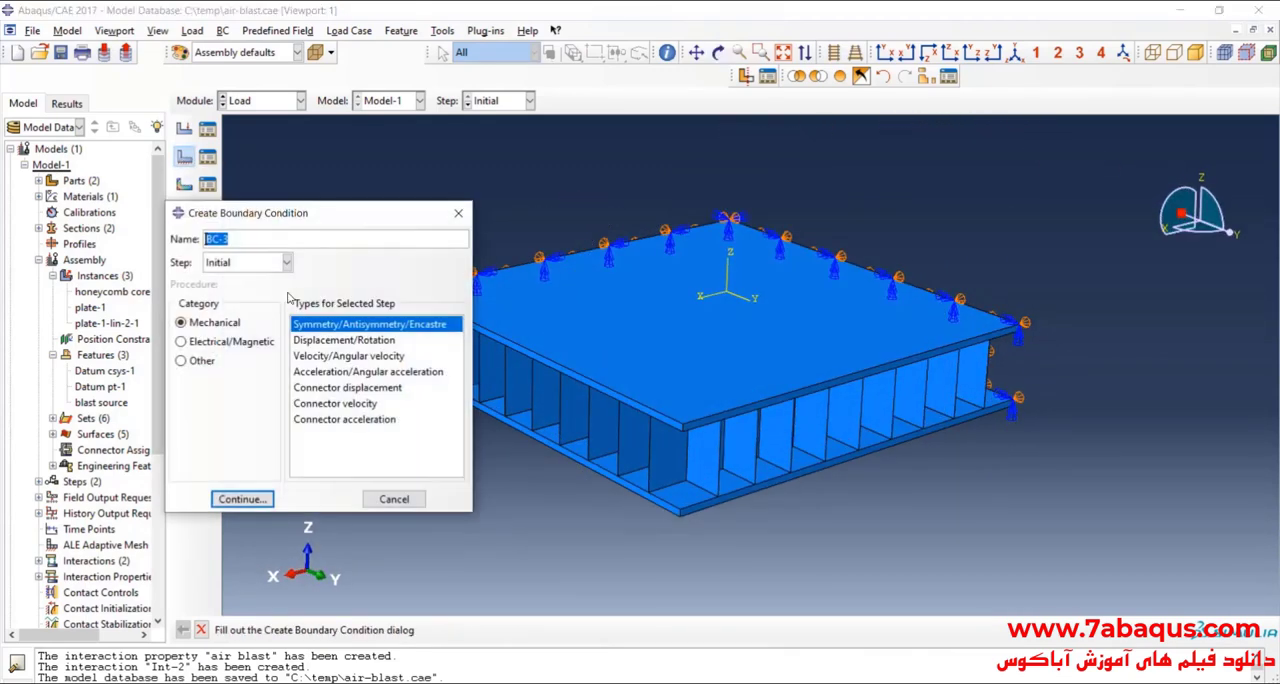
left_click(240, 499)
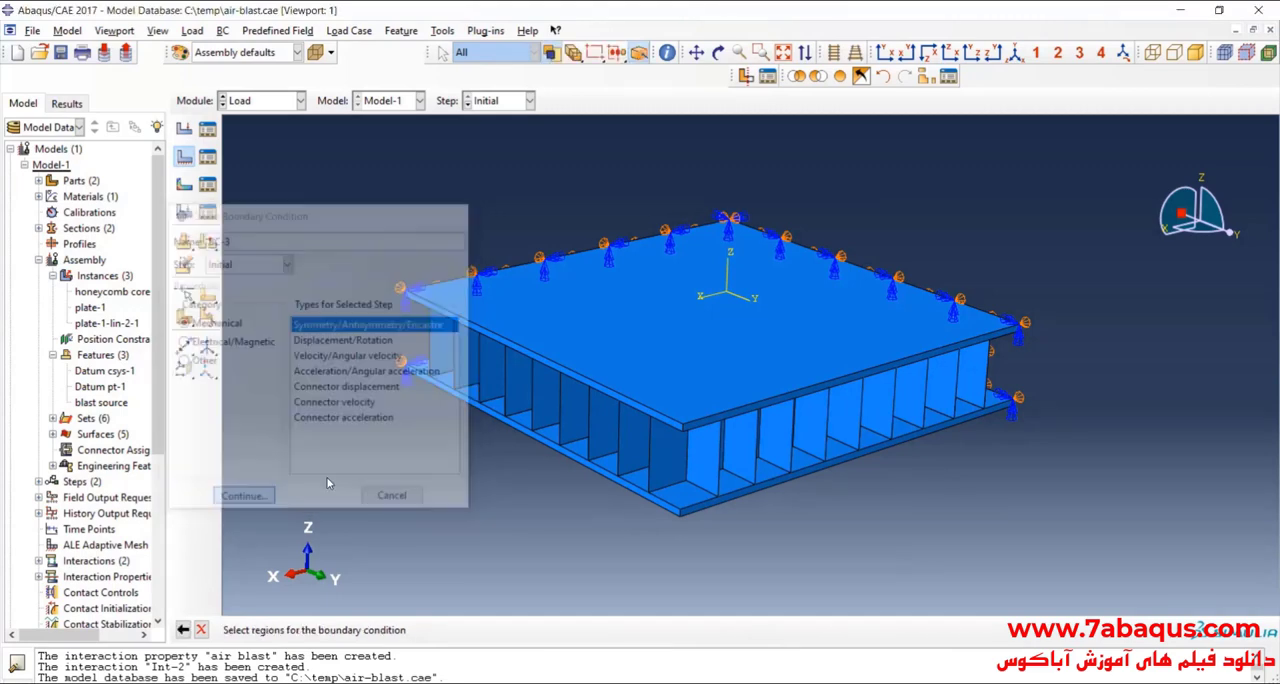
left_click(624, 361)
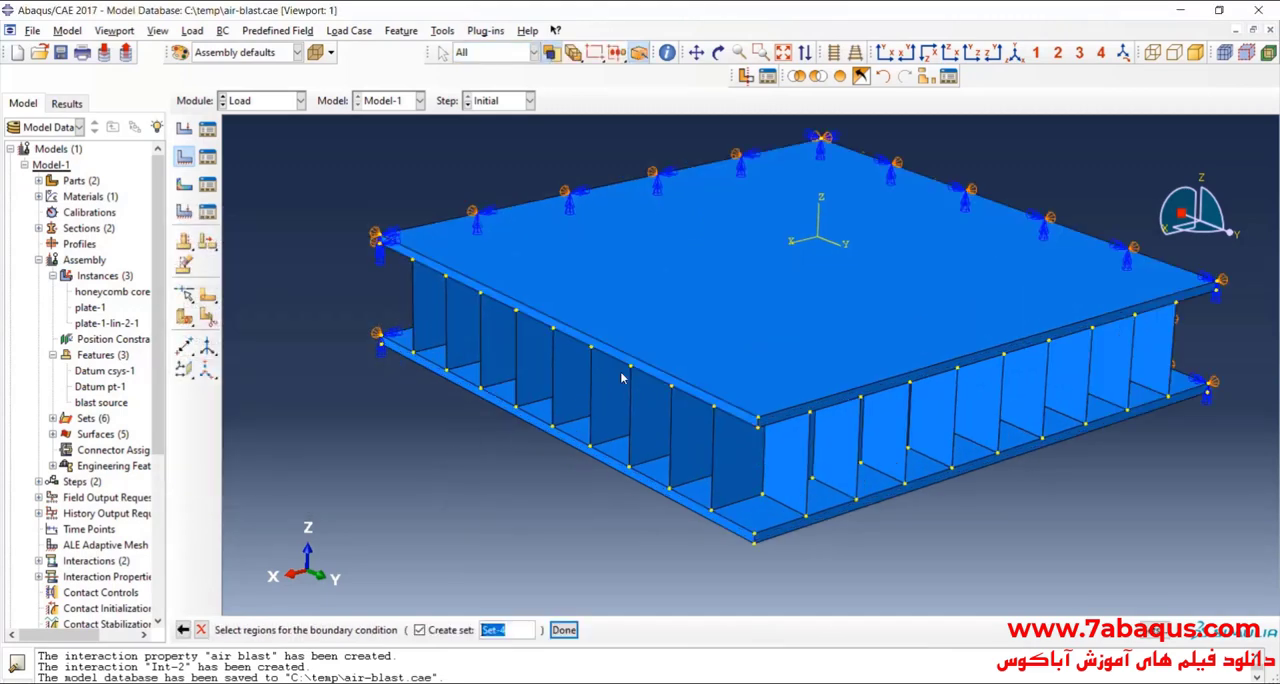
scroll(629, 480, "down", 2)
left_click(643, 483, "shift")
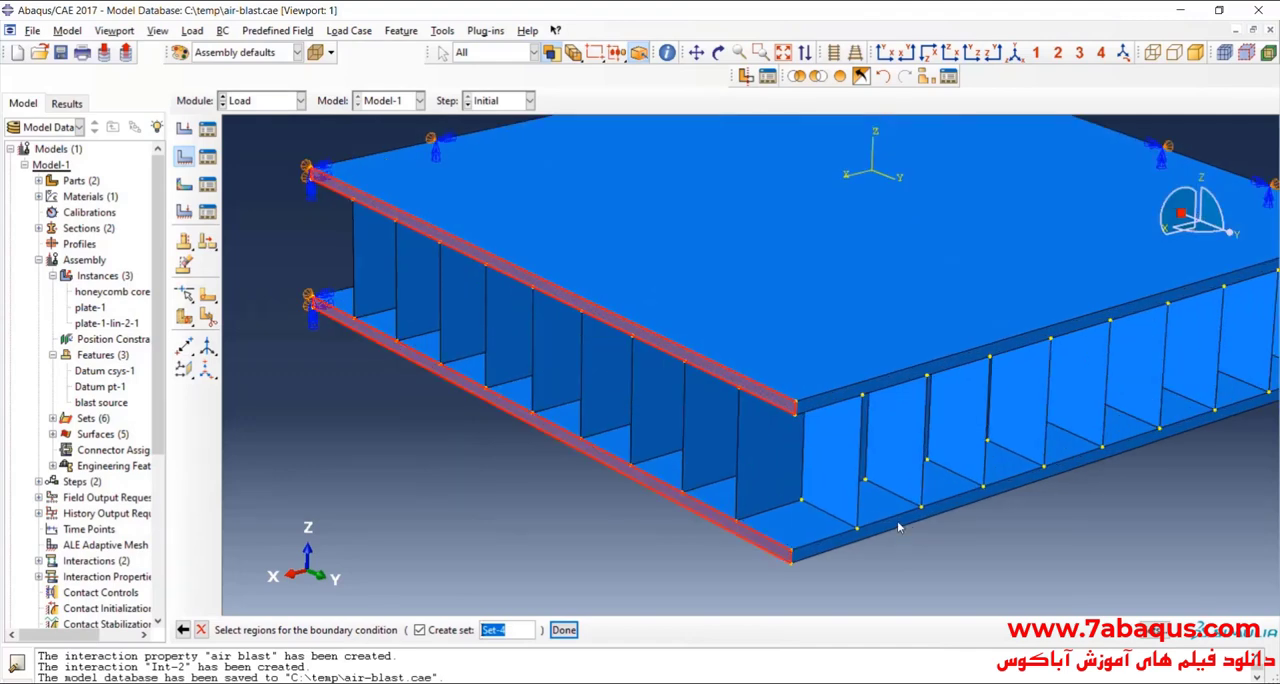
left_click(898, 527, "shift")
left_click(826, 404, "shift")
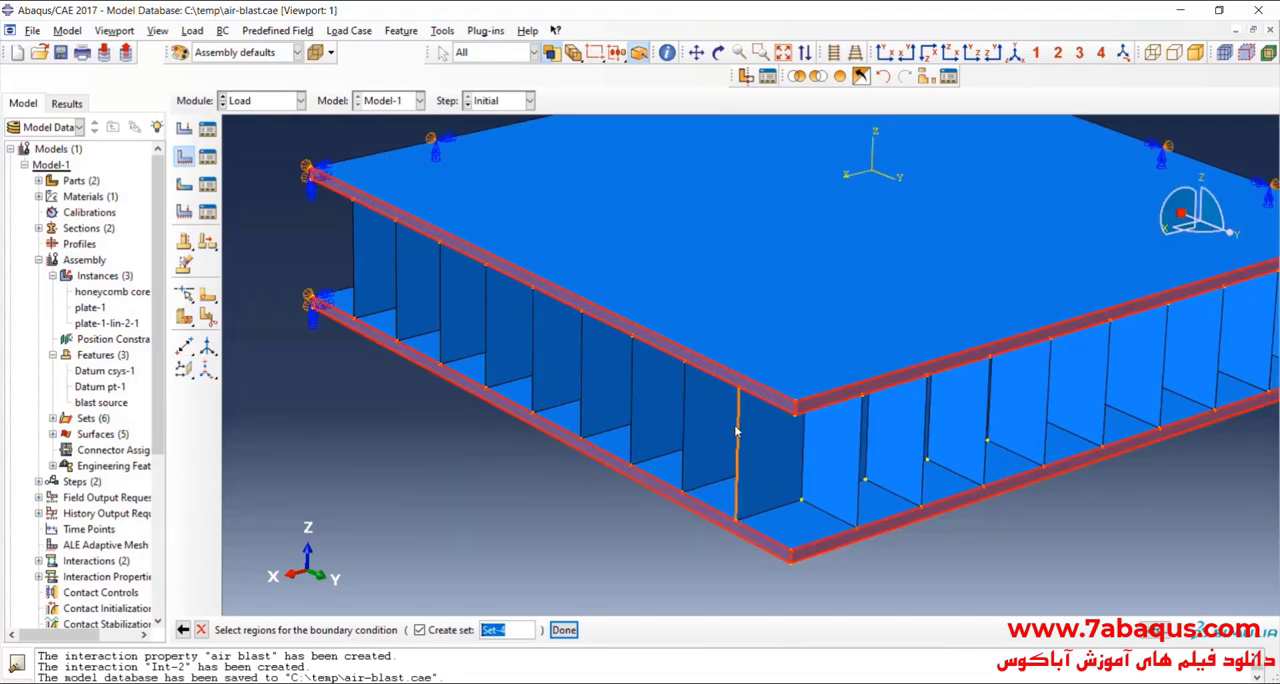
Step: Add the honeycomb core's remaining vertical edges on the outer side parallel to the Y axis to the BC-3 region
left_click(631, 392, "shift")
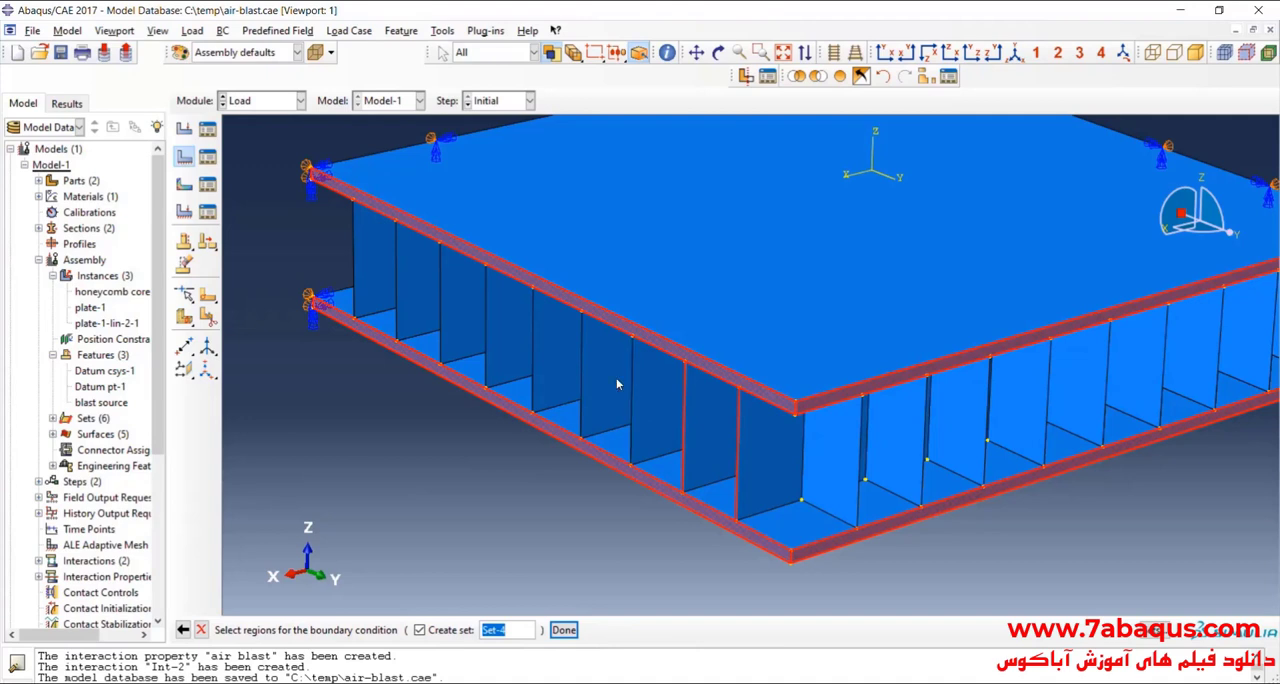
left_click(582, 362, "shift")
left_click(533, 335, "shift")
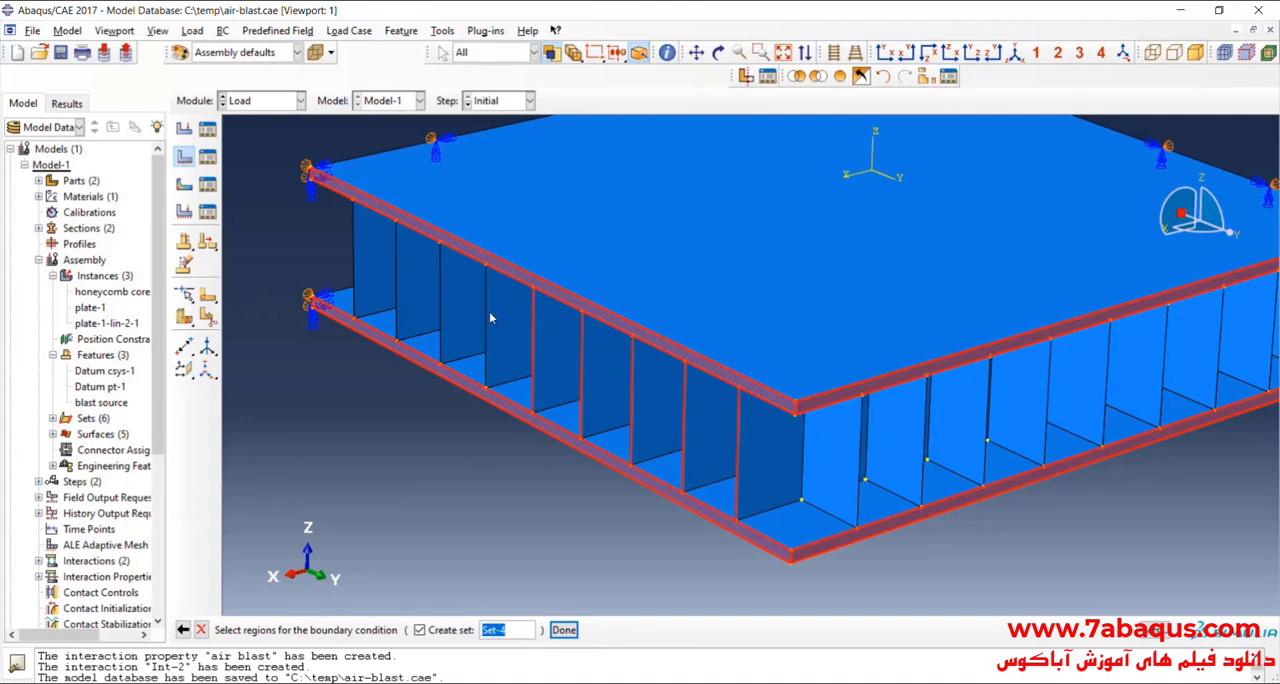
left_click(486, 318, "shift")
left_click(441, 290, "shift")
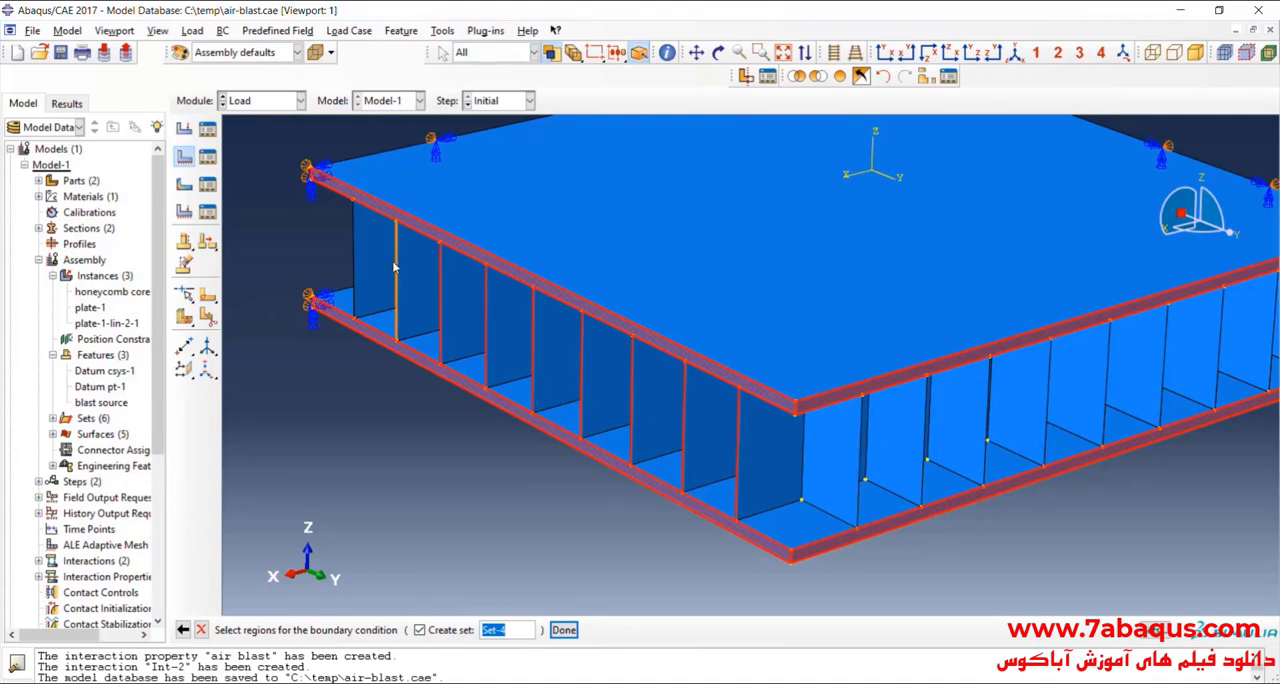
left_click(397, 268, "shift")
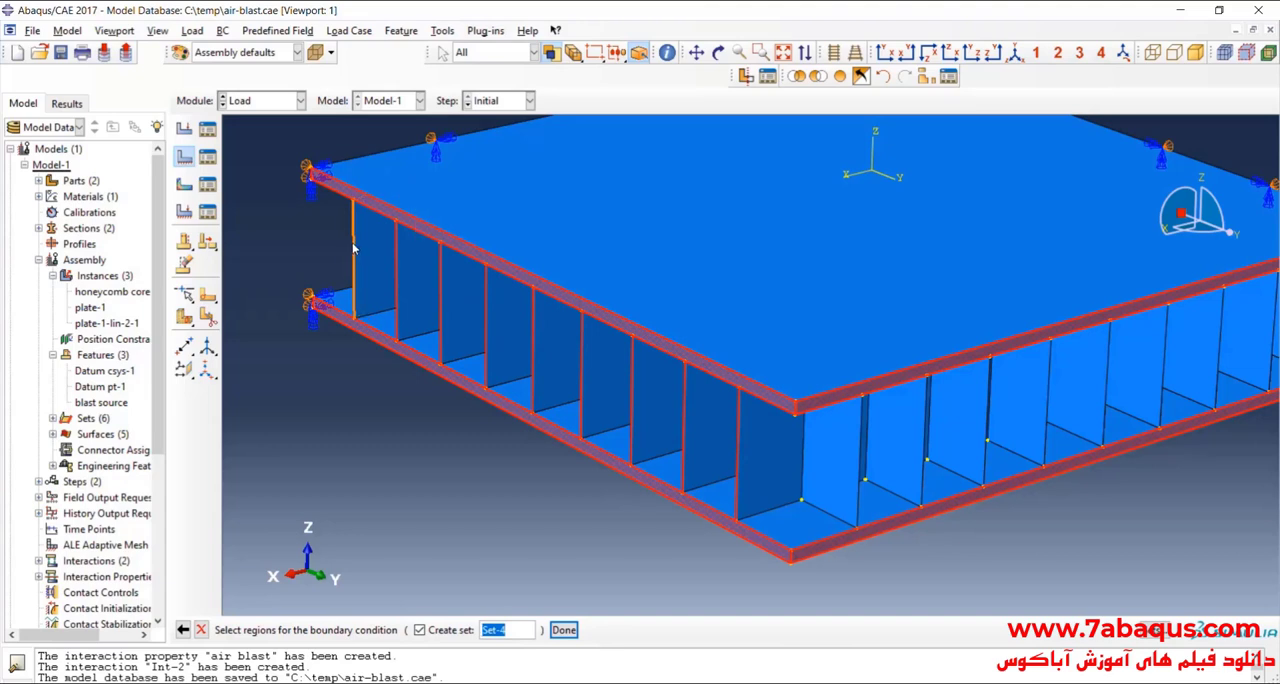
left_click(353, 252, "shift")
Step: Add all of the honeycomb core's vertical edges on the outer side parallel to the X axis to the BC-3 region
left_click(862, 465, "shift")
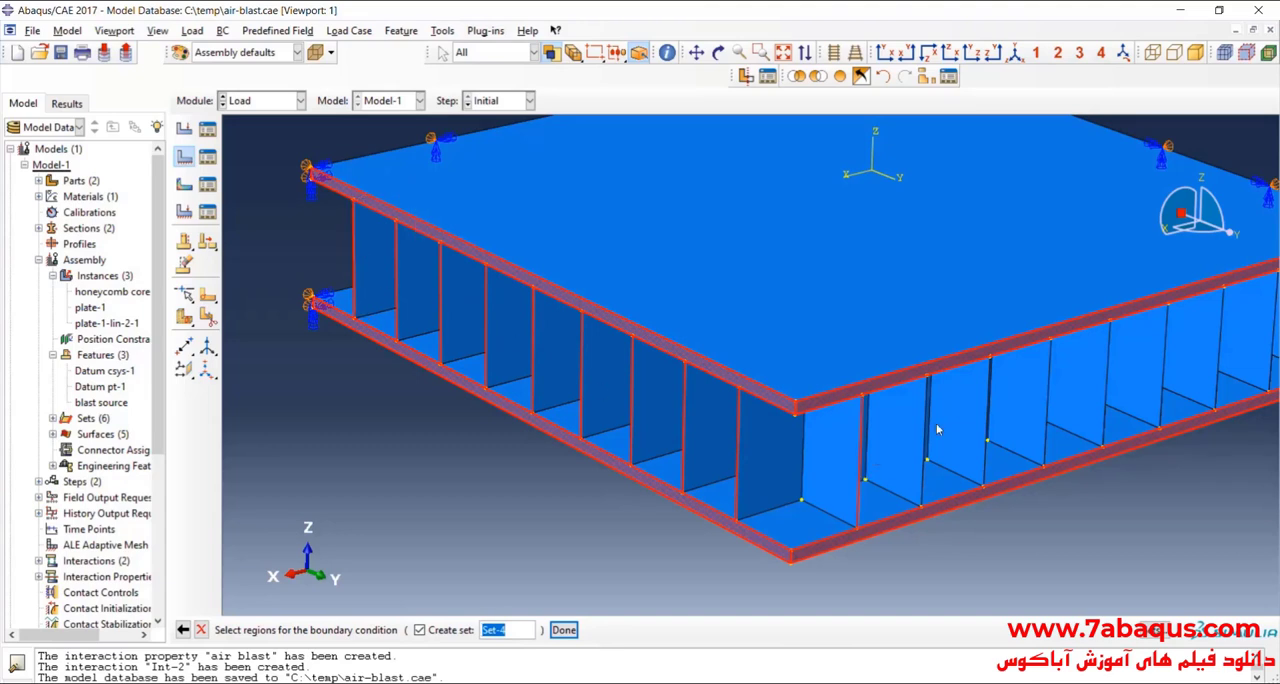
left_click(926, 430, "shift")
left_click(989, 410, "shift")
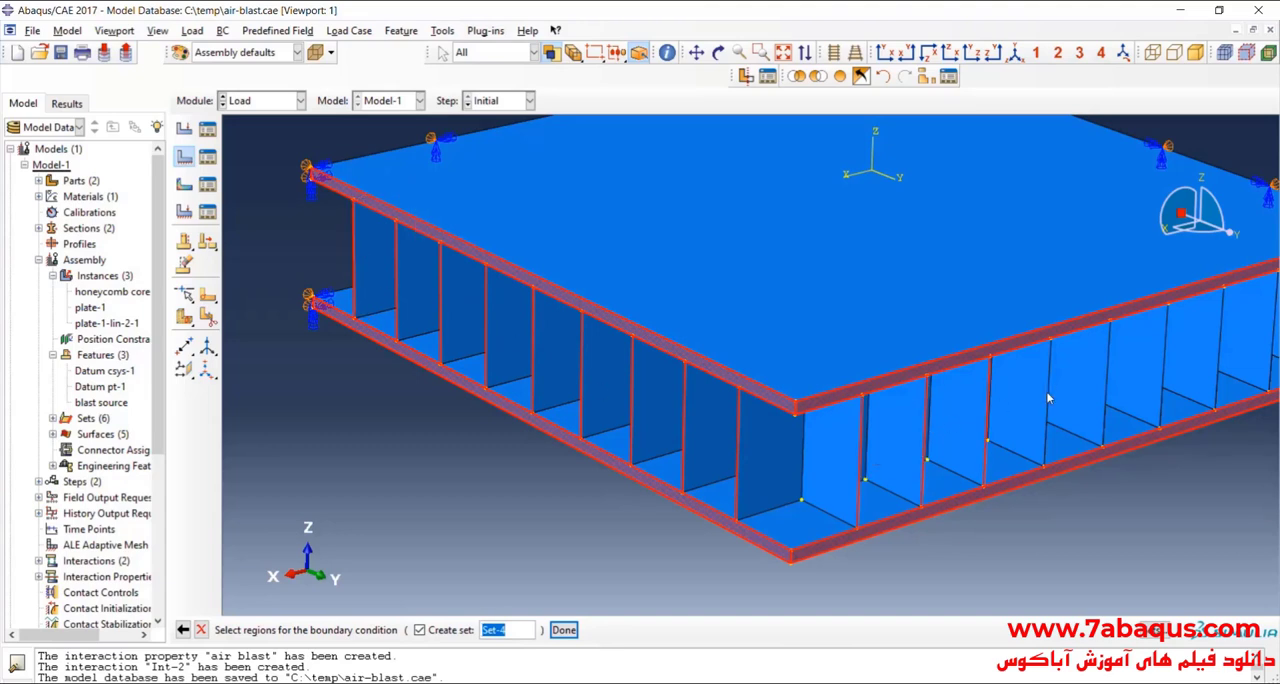
left_click(1050, 400, "shift")
left_click(1110, 386, "shift")
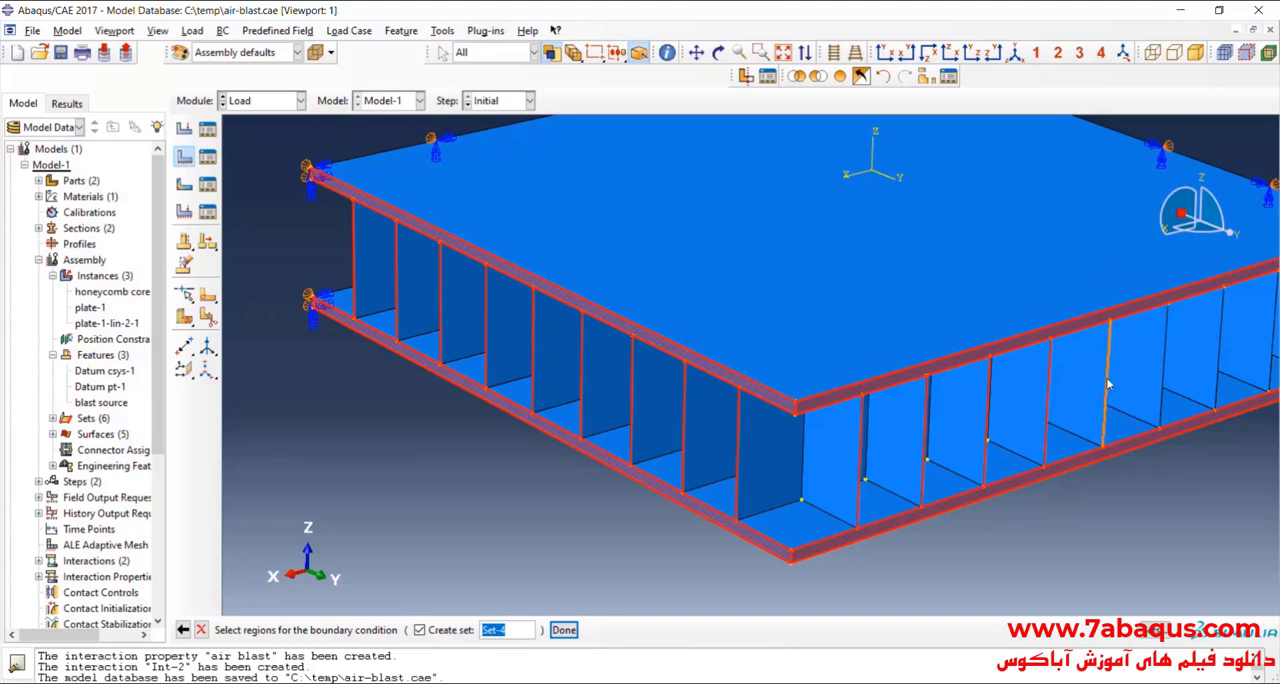
left_click(1165, 376, "shift")
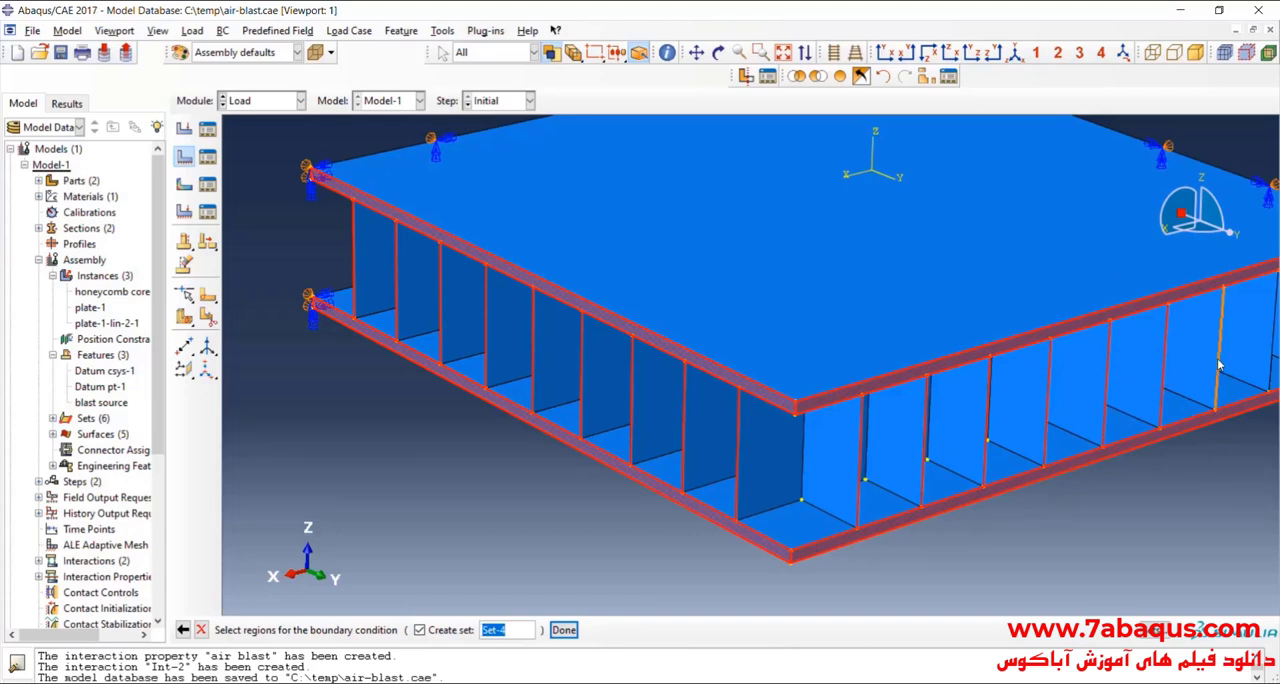
left_click(1219, 363, "shift")
scroll(723, 397, "up", 2)
scroll(1162, 374, "down", 2)
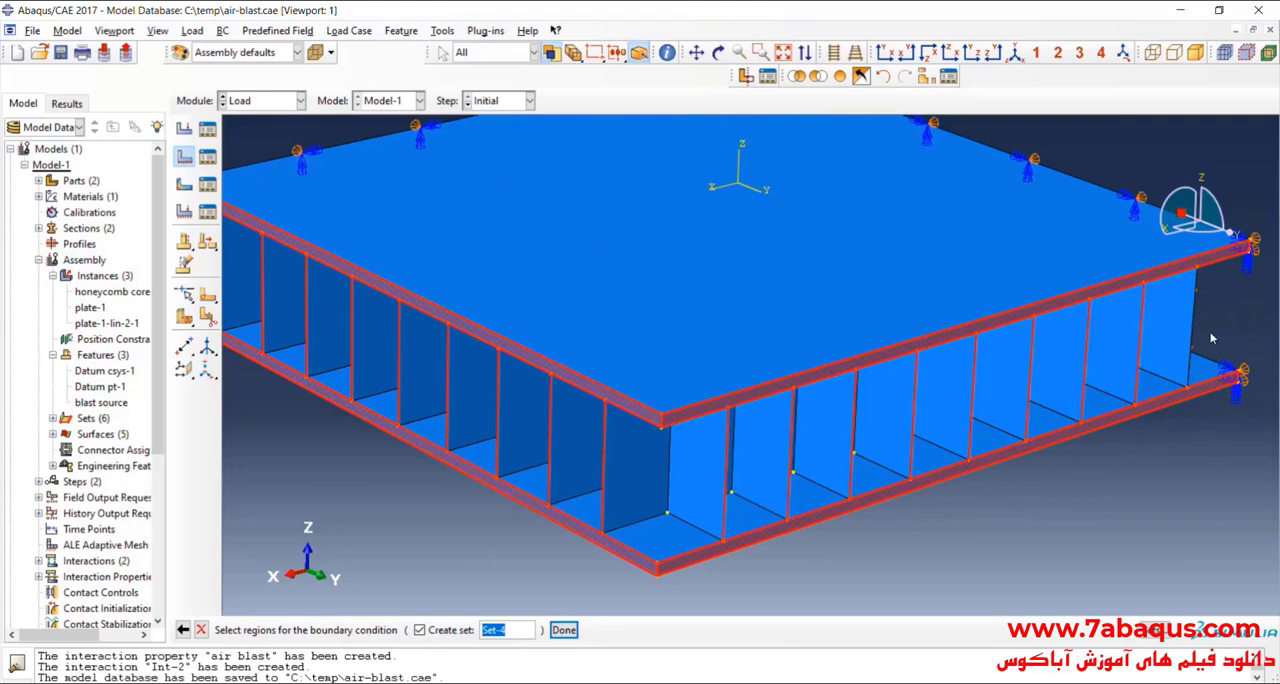
Step: Confirm the region as Set-4, apply ENCASTRE (U1 = U2 = U3 = UR1 = UR2 = UR3 = 0) to it and inspect the constrained model
left_click(563, 629)
left_click(188, 450)
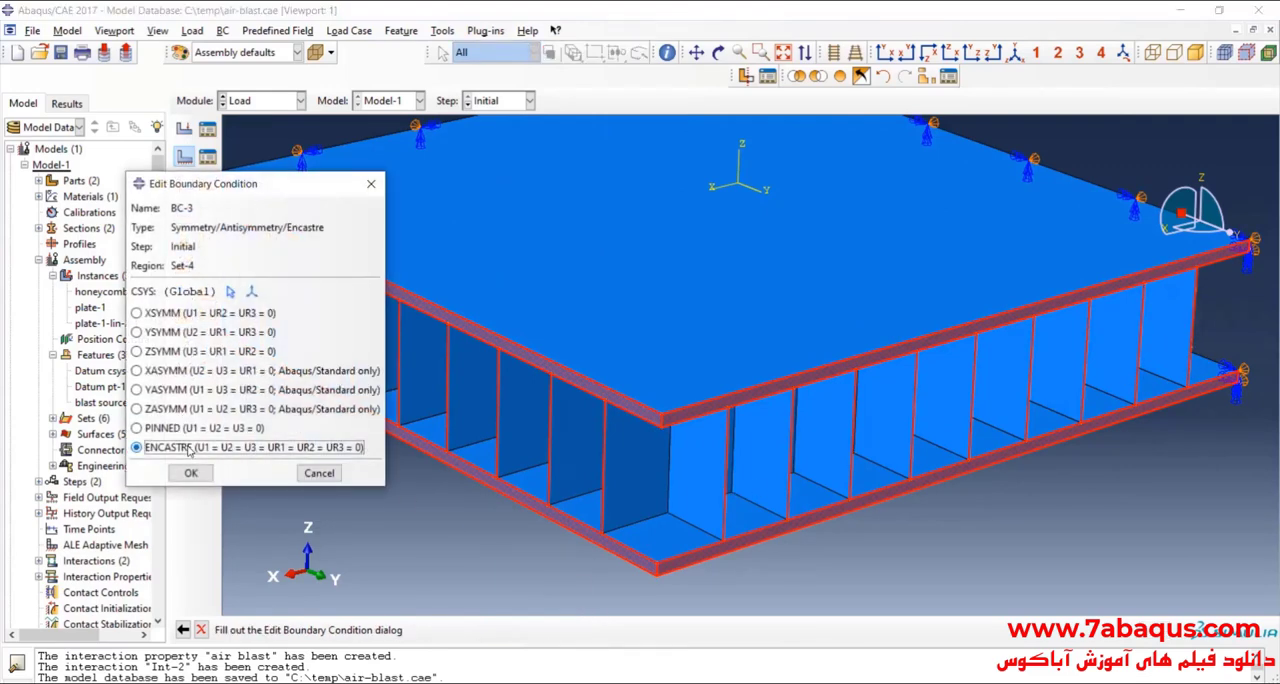
left_click(192, 473)
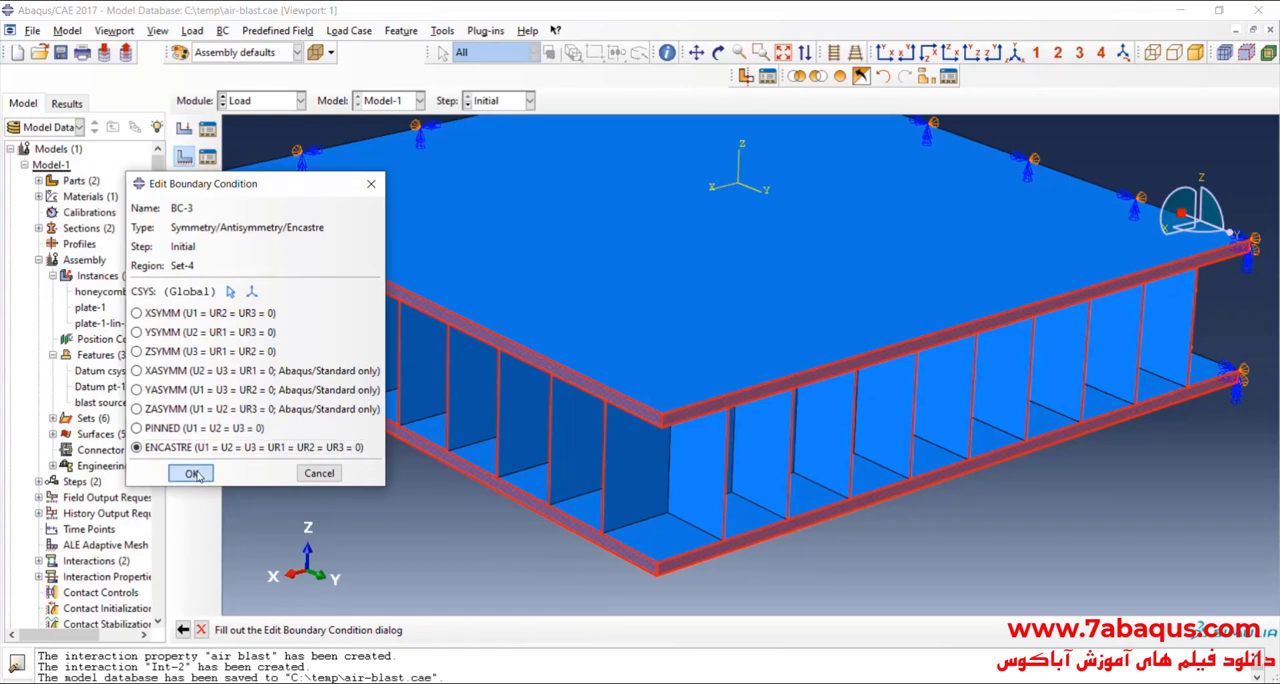
scroll(825, 182, "down", 3)
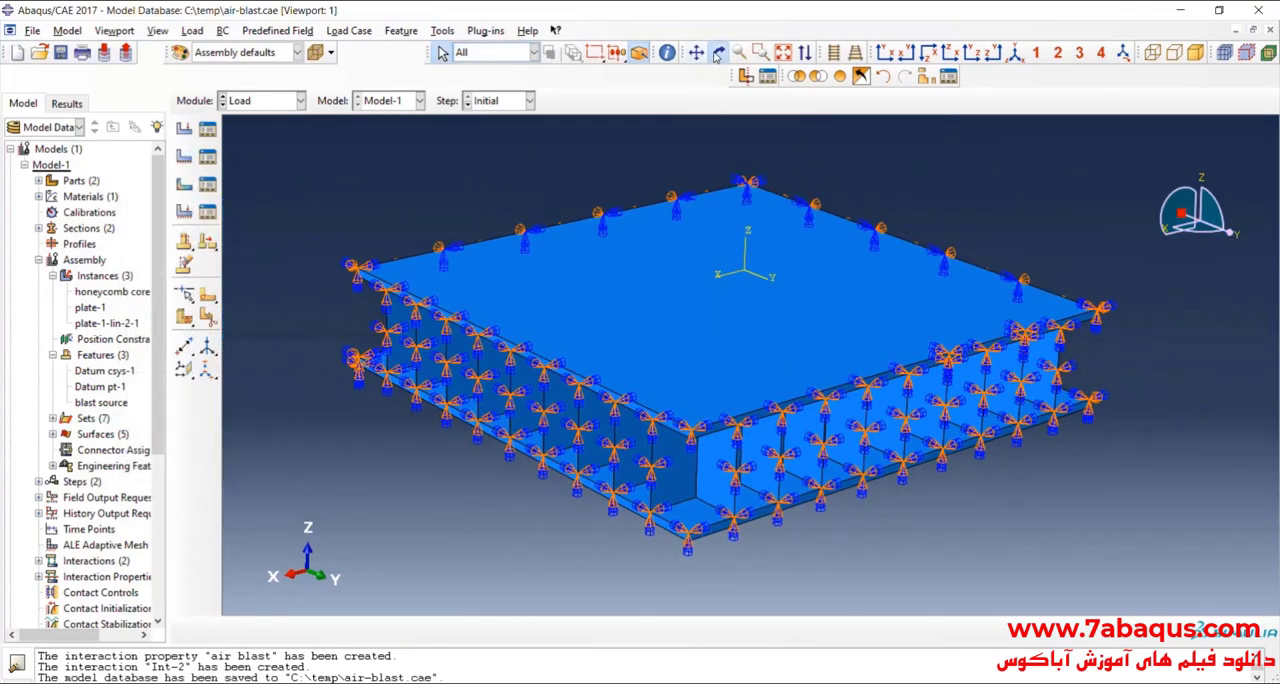
left_click(718, 52)
left_click_drag(700, 330, 824, 360)
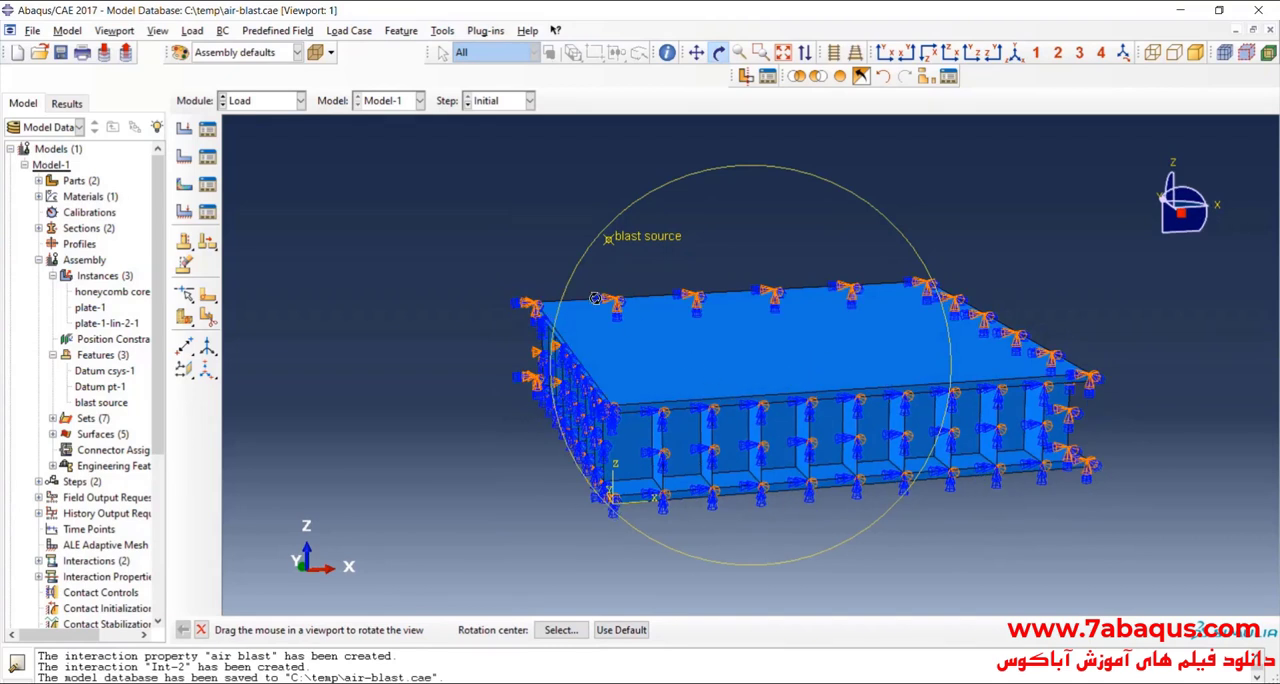
Step: Switch to the Mesh module and display the plate part as the object for meshing
left_click(261, 108)
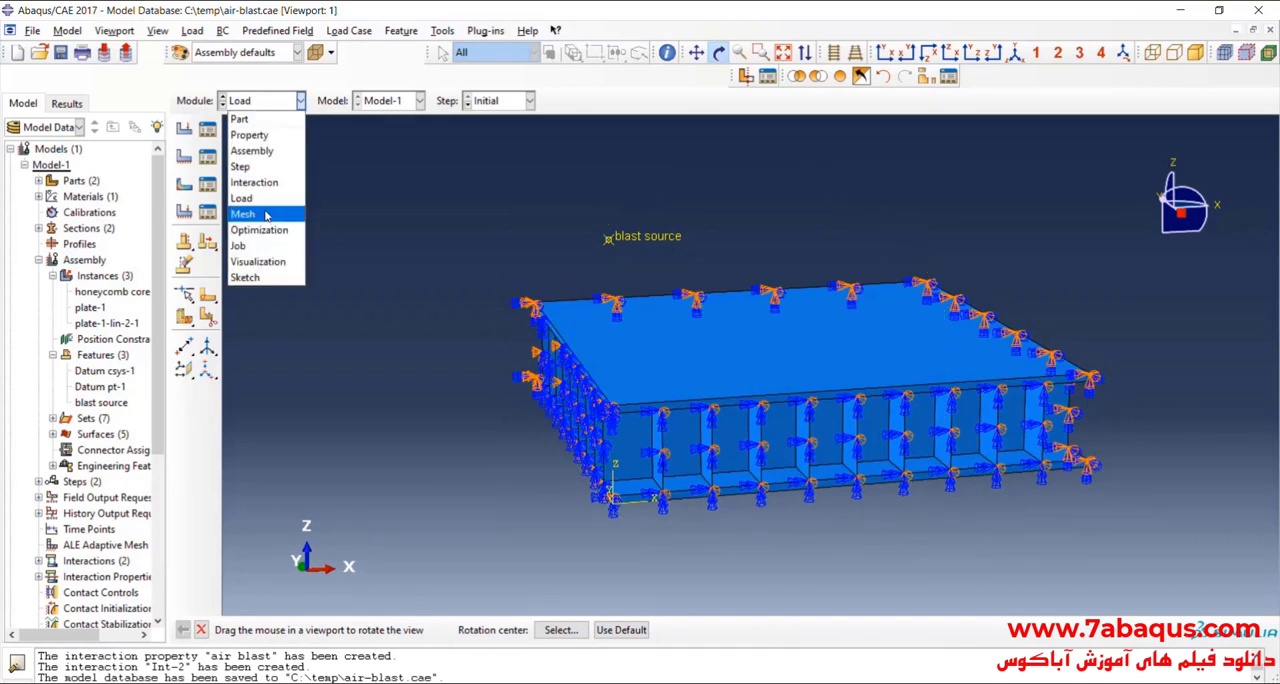
left_click(266, 215)
left_click(538, 101)
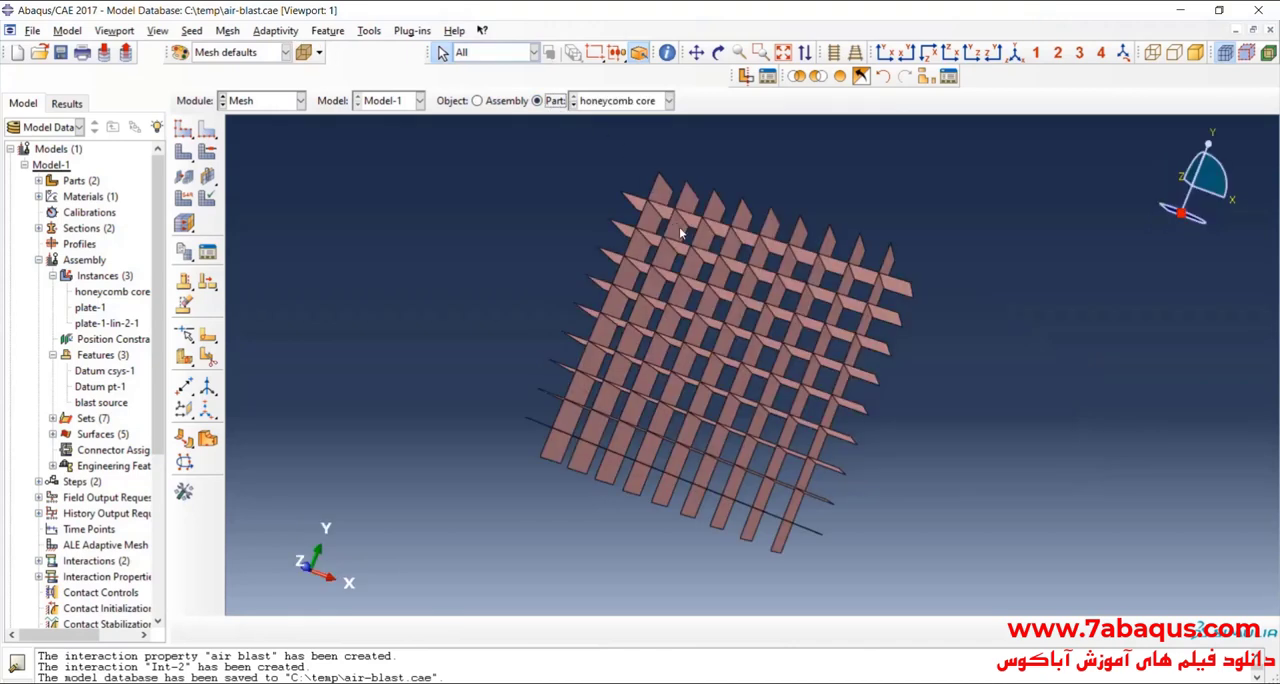
left_click(636, 102)
left_click(660, 130)
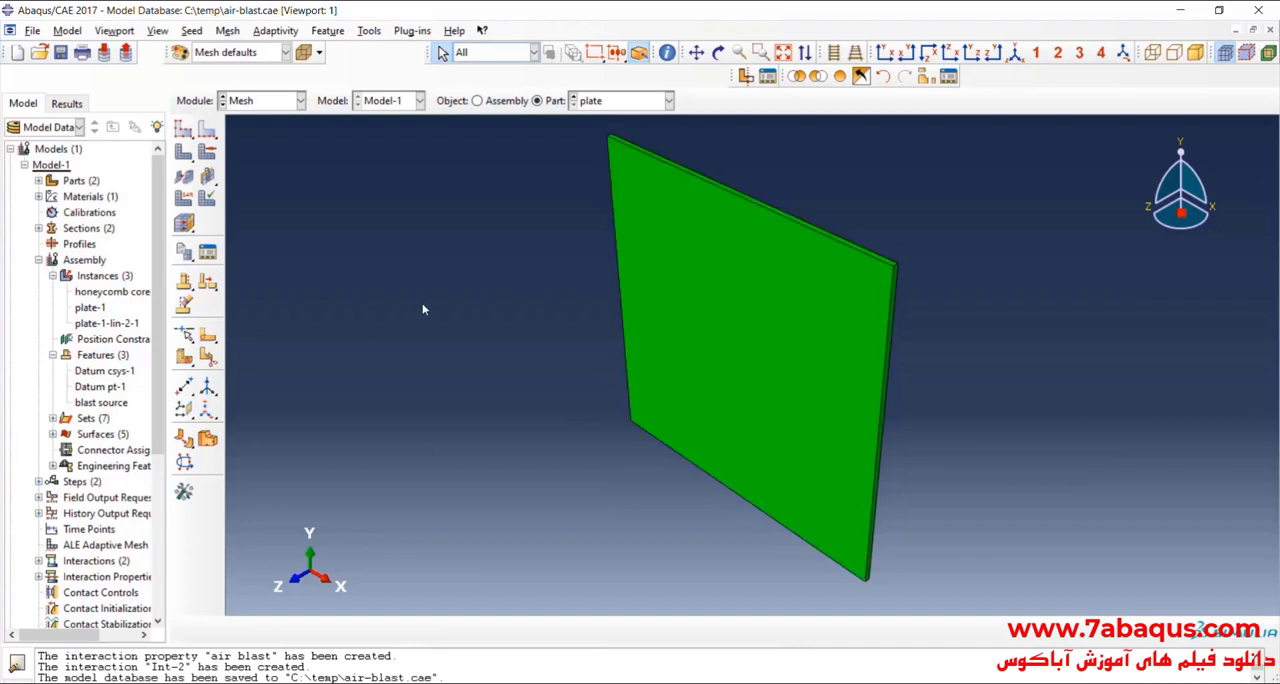
Step: Seed the plate's long perimeter edges by number with 31 elements per edge and no bias
left_click(884, 52)
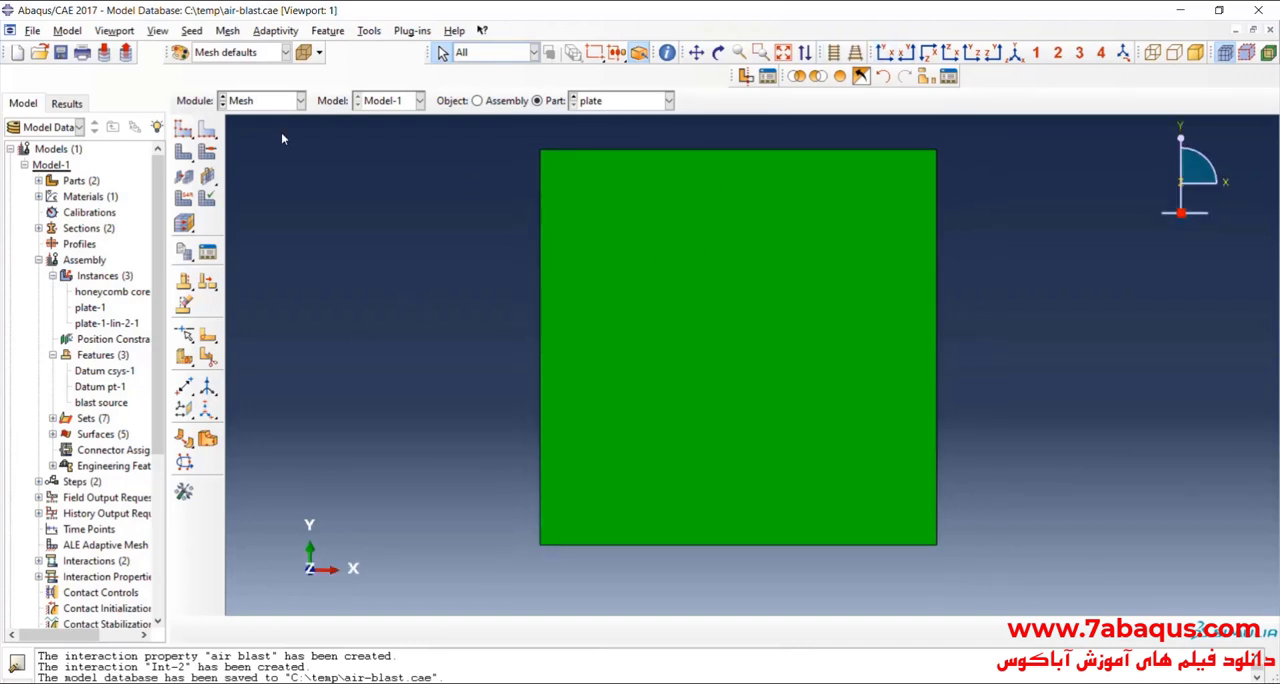
left_click(207, 131)
scroll(403, 295, "down", 1)
left_click_drag(671, 139, 695, 562)
left_click_drag(443, 360, 920, 403, "shift")
left_click(513, 630)
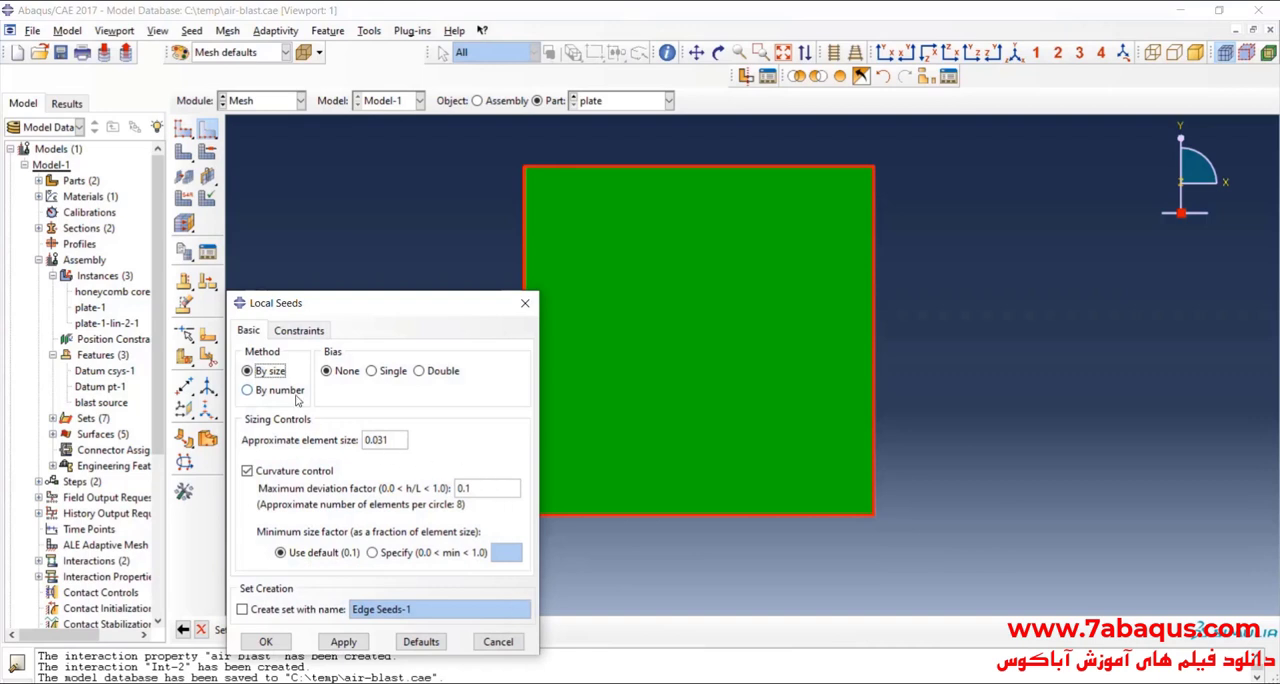
left_click(290, 392)
double_click(367, 439)
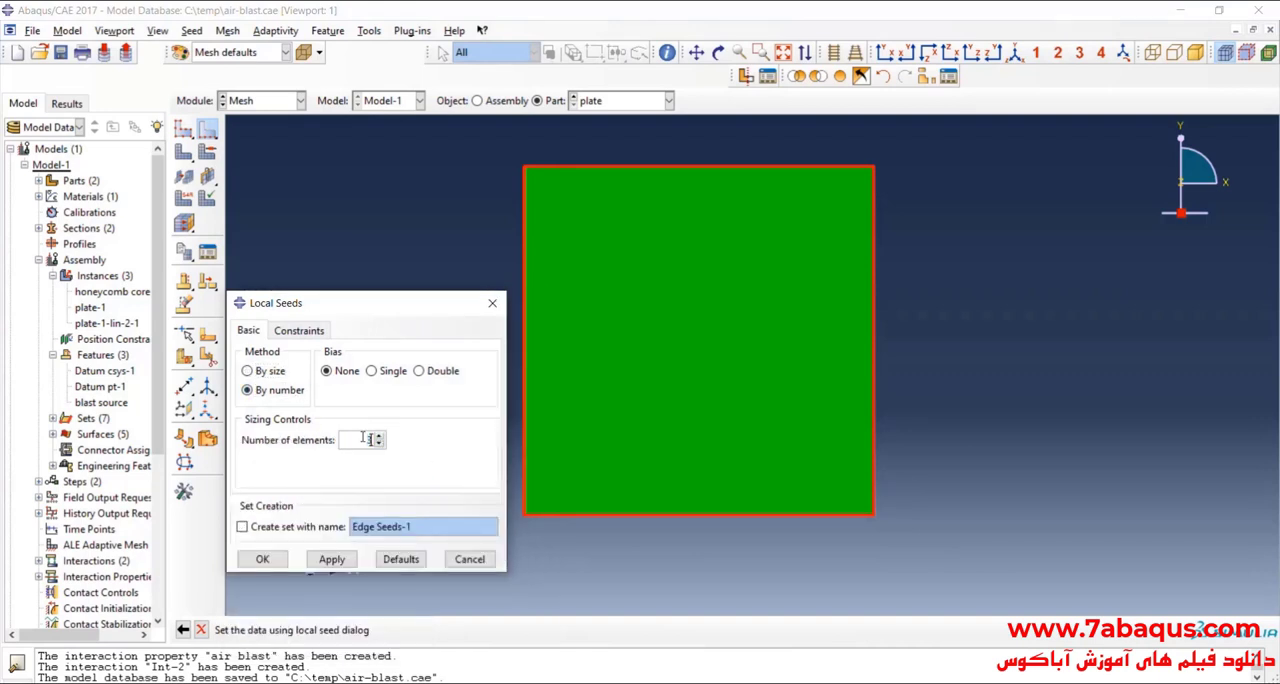
type("31")
left_click(262, 559)
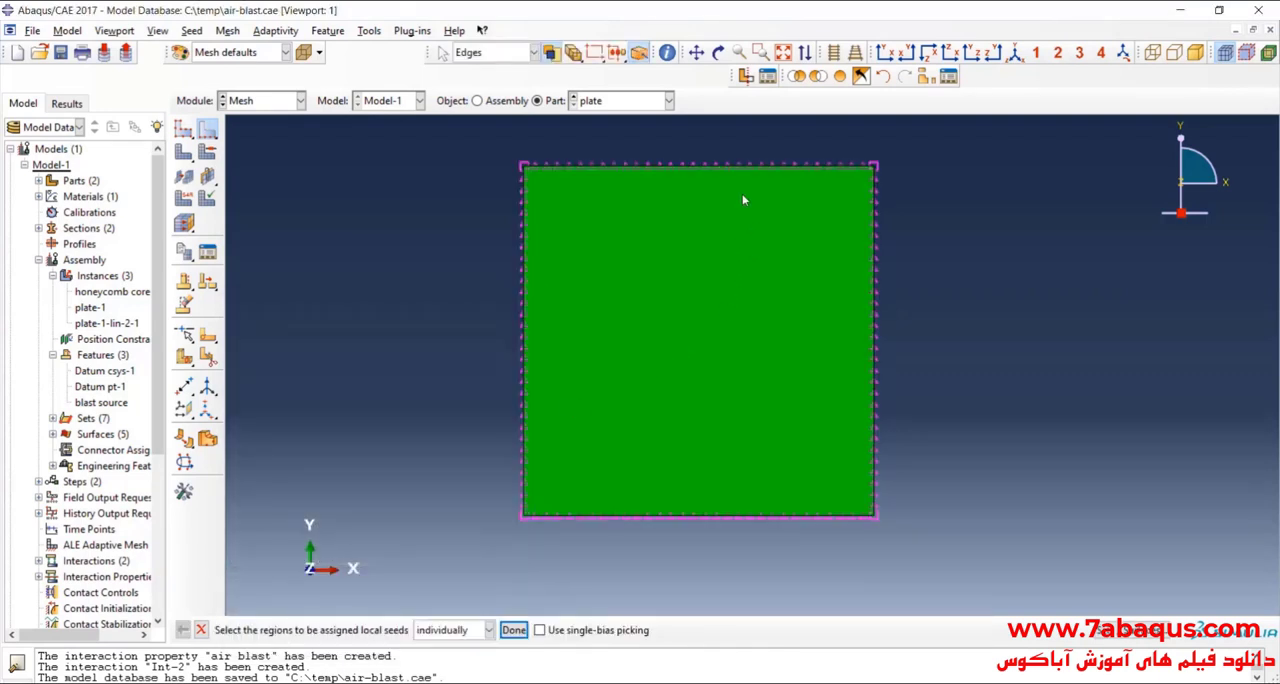
Step: Seed the plate's short through-thickness edges at both ends by number of elements
left_click(928, 54)
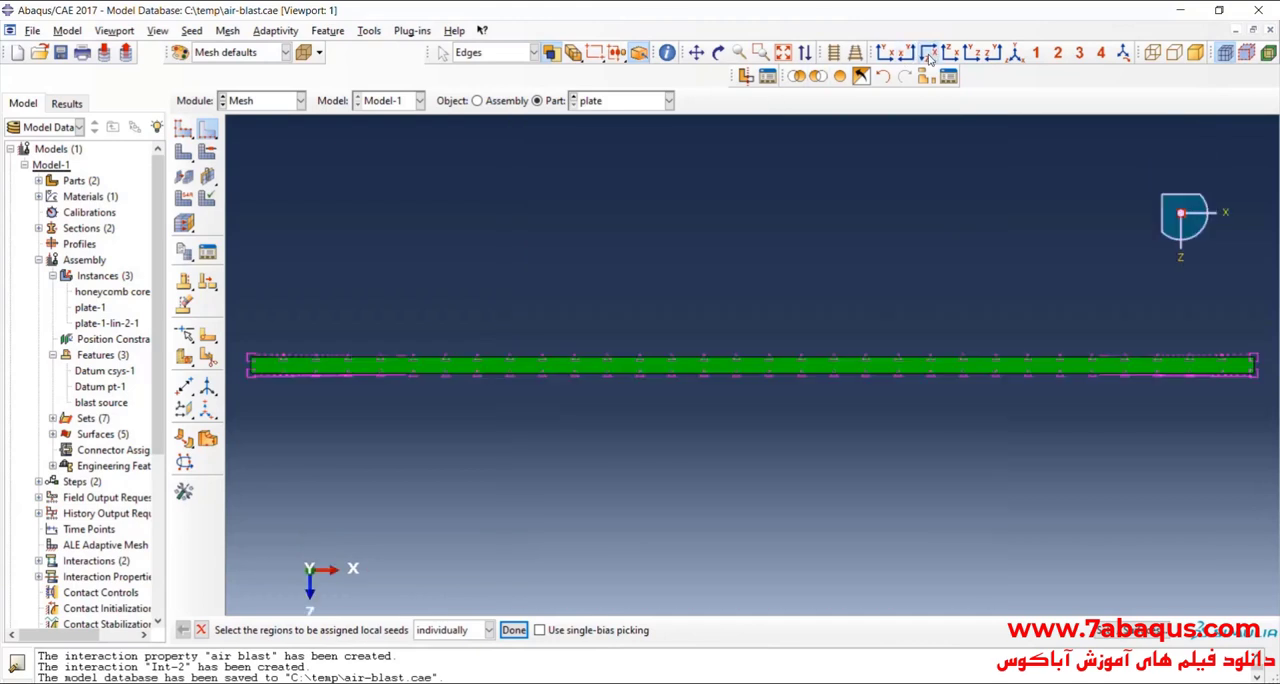
scroll(340, 340, "up", 5)
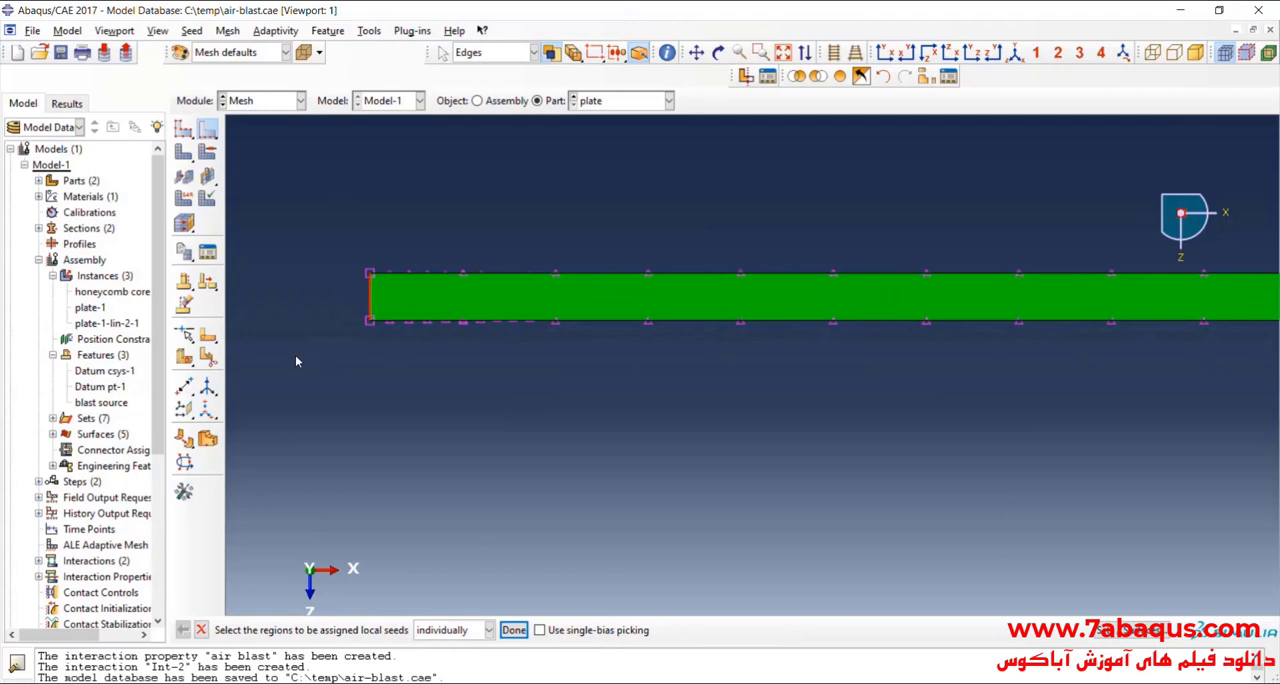
scroll(296, 357, "down", 4)
scroll(1050, 372, "up", 4)
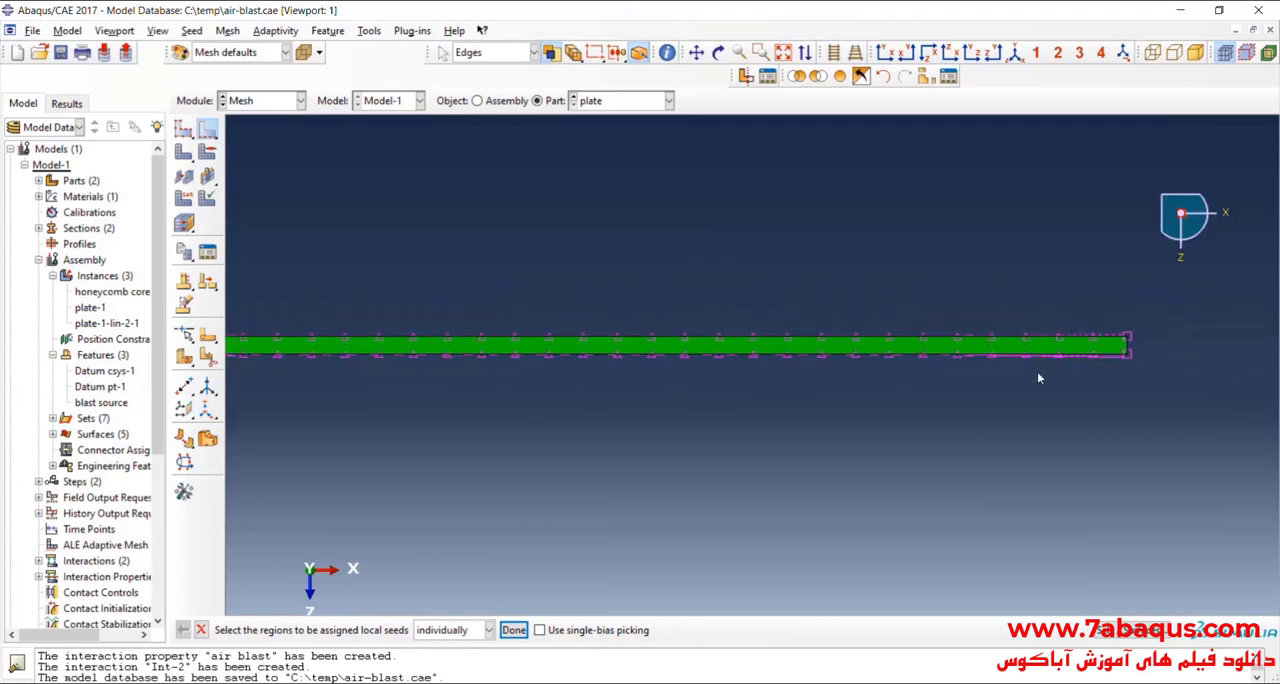
scroll(1085, 360, "up", 3)
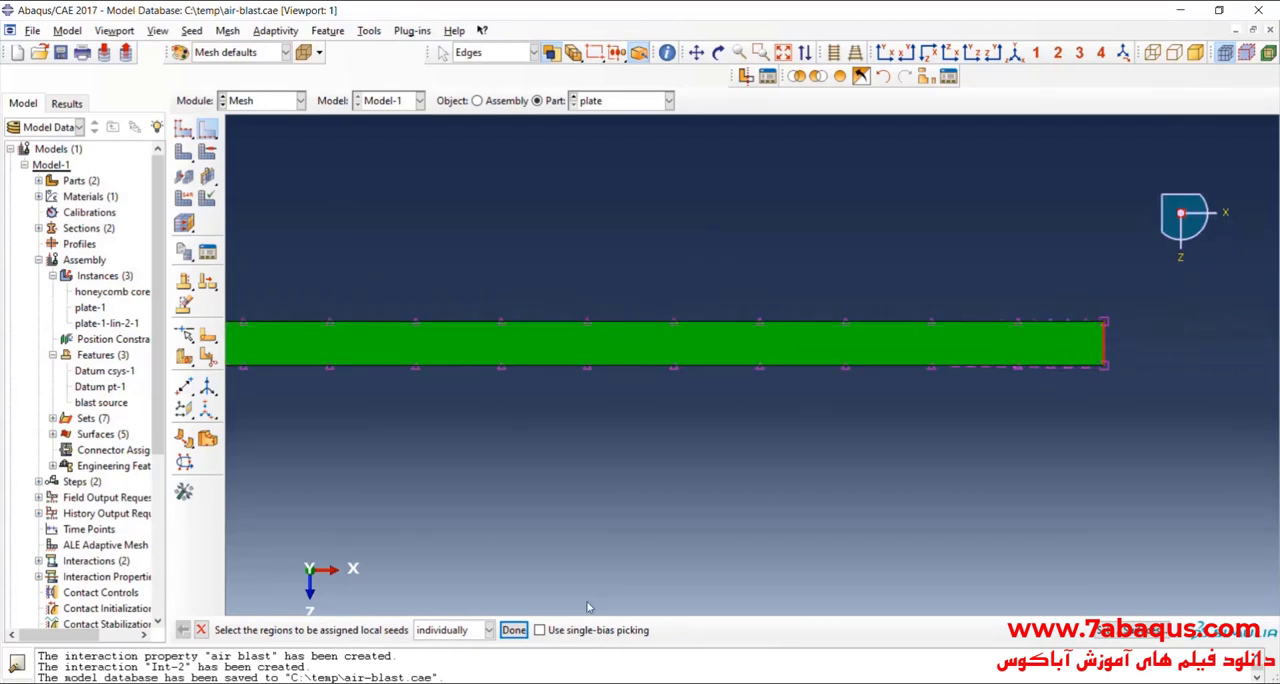
left_click(512, 630)
double_click(366, 440)
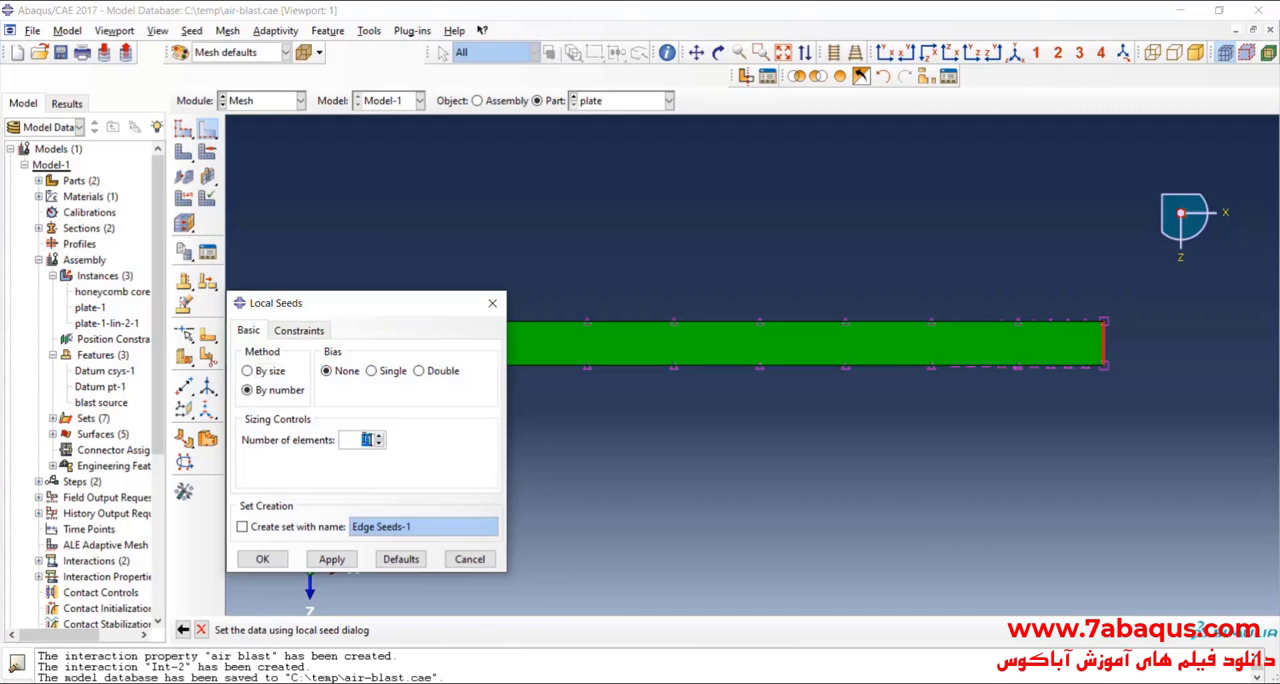
left_click(262, 559)
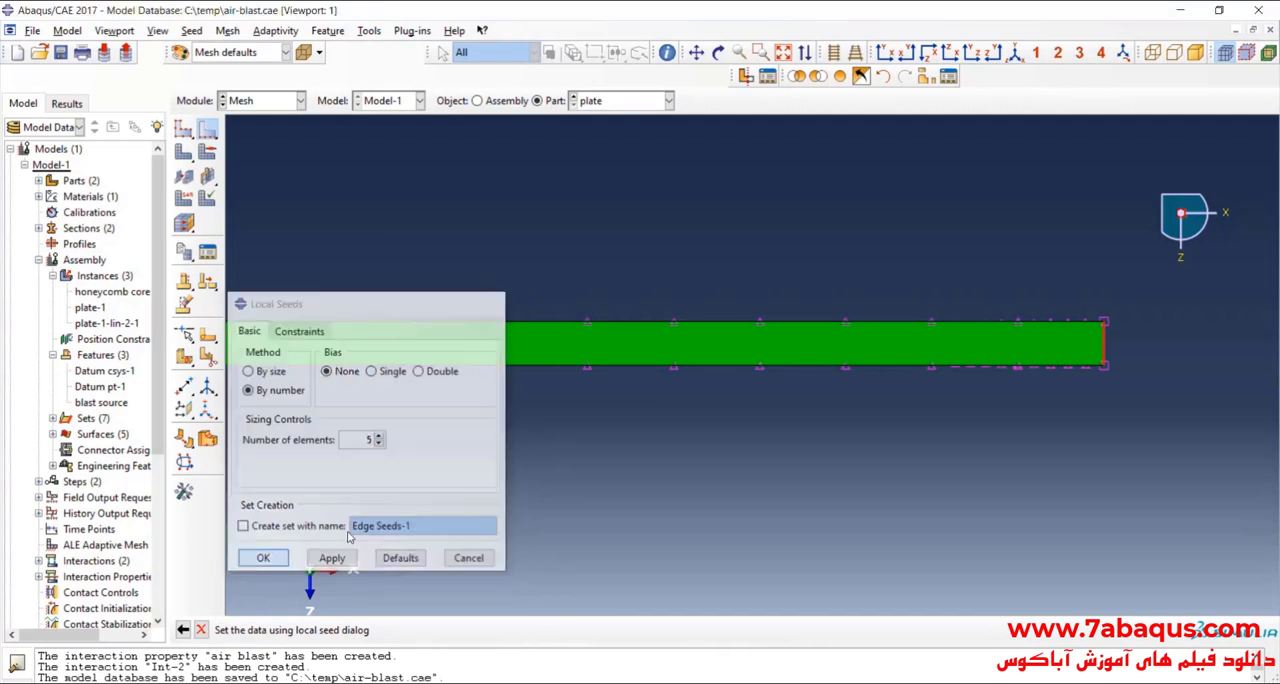
Step: Mesh the plate part and inspect the generated elements in an isometric view
left_click(1036, 52)
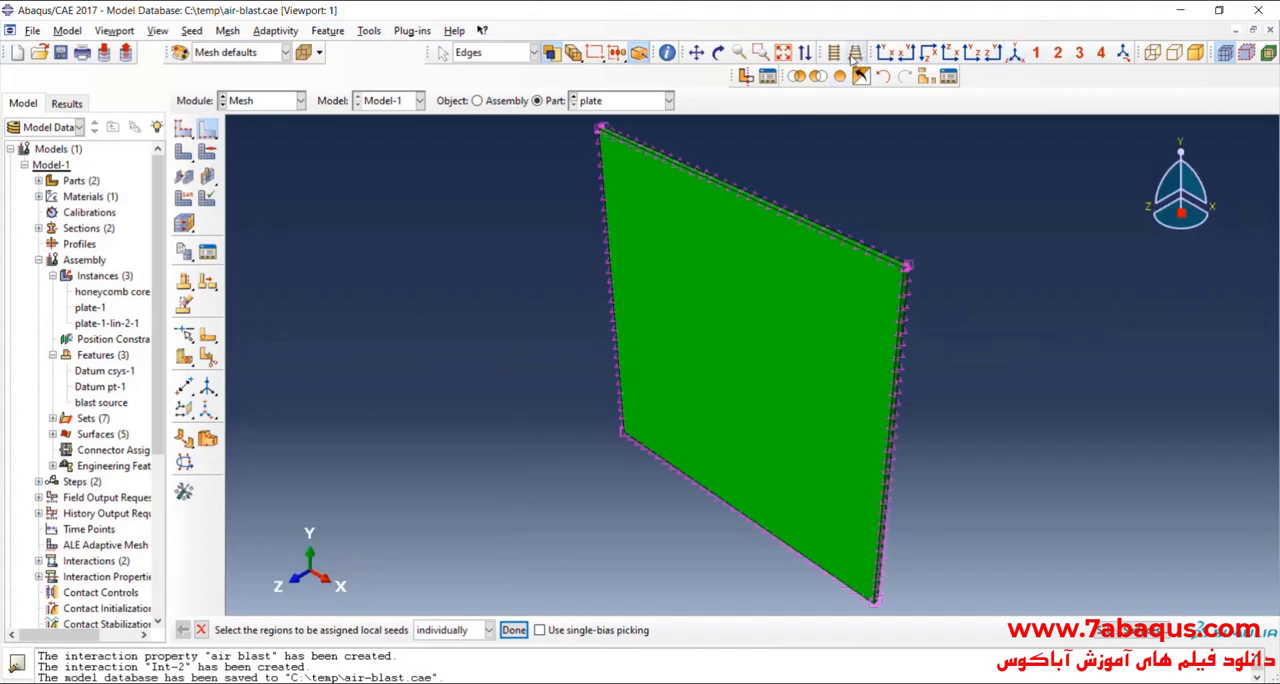
left_click(184, 152)
left_click(326, 630)
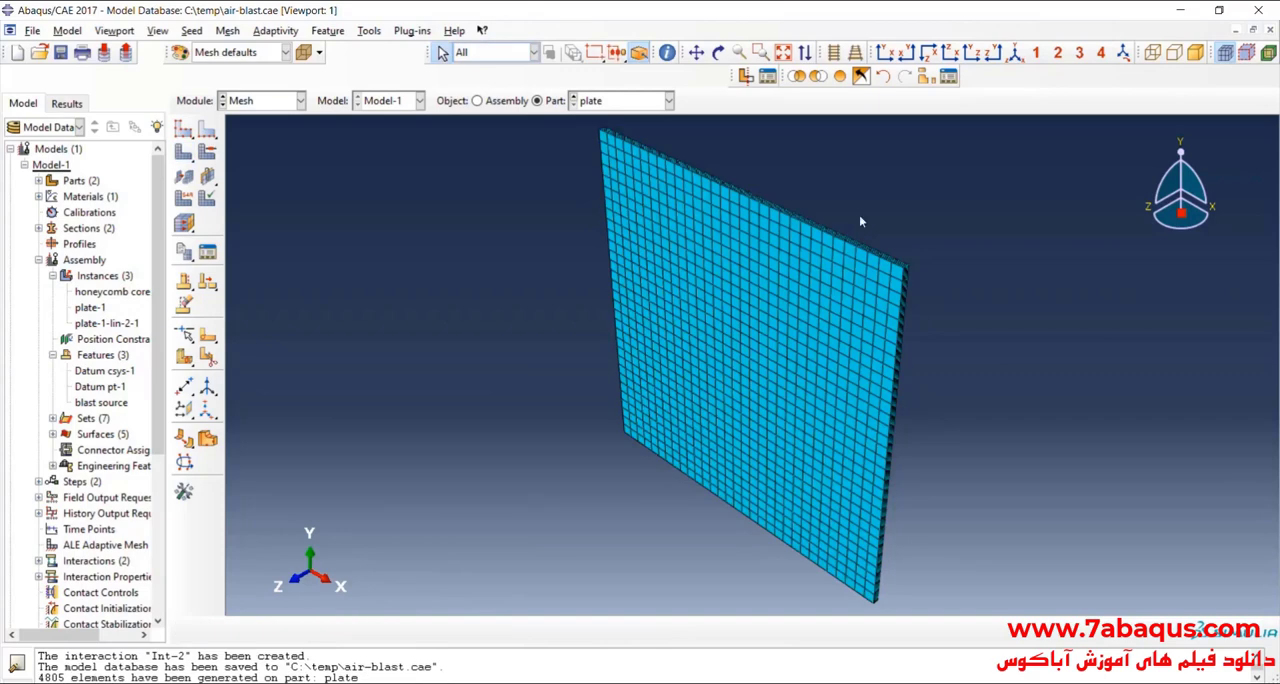
scroll(859, 215, "up", 5)
scroll(994, 294, "down", 2)
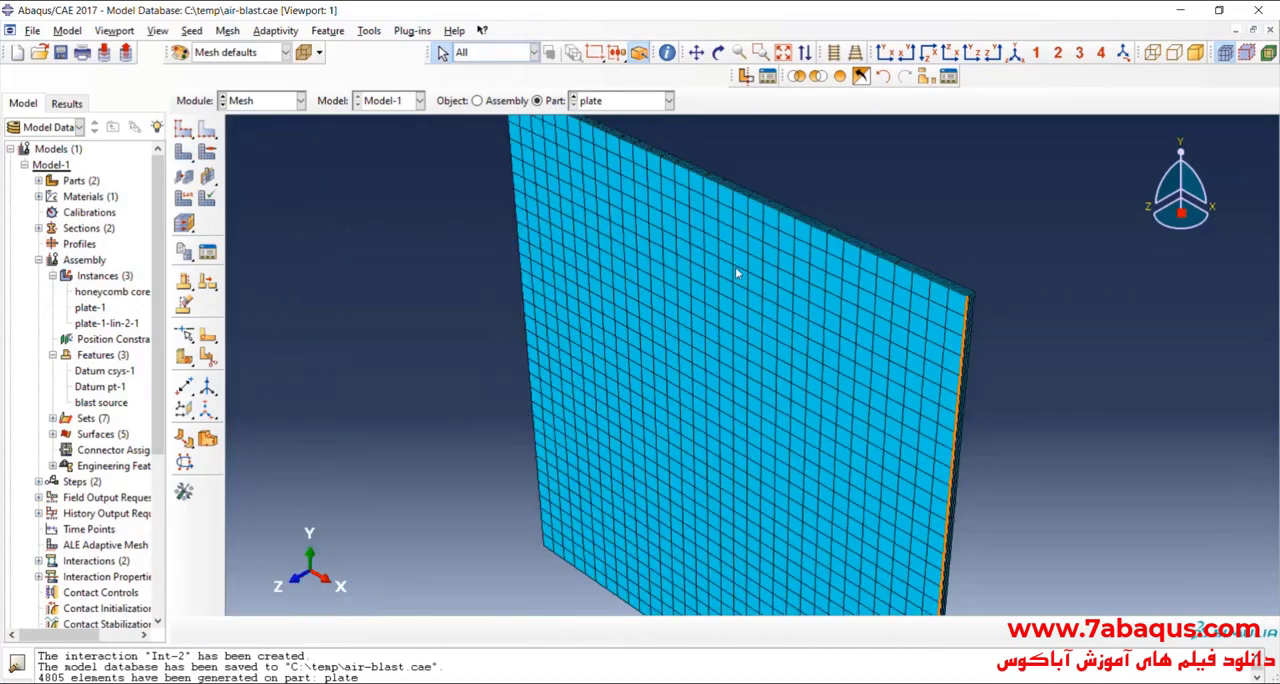
Step: Assign the plate the Explicit library's linear 3D Stress element C3D8R with reduced integration
left_click(184, 199)
scroll(604, 283, "down", 3)
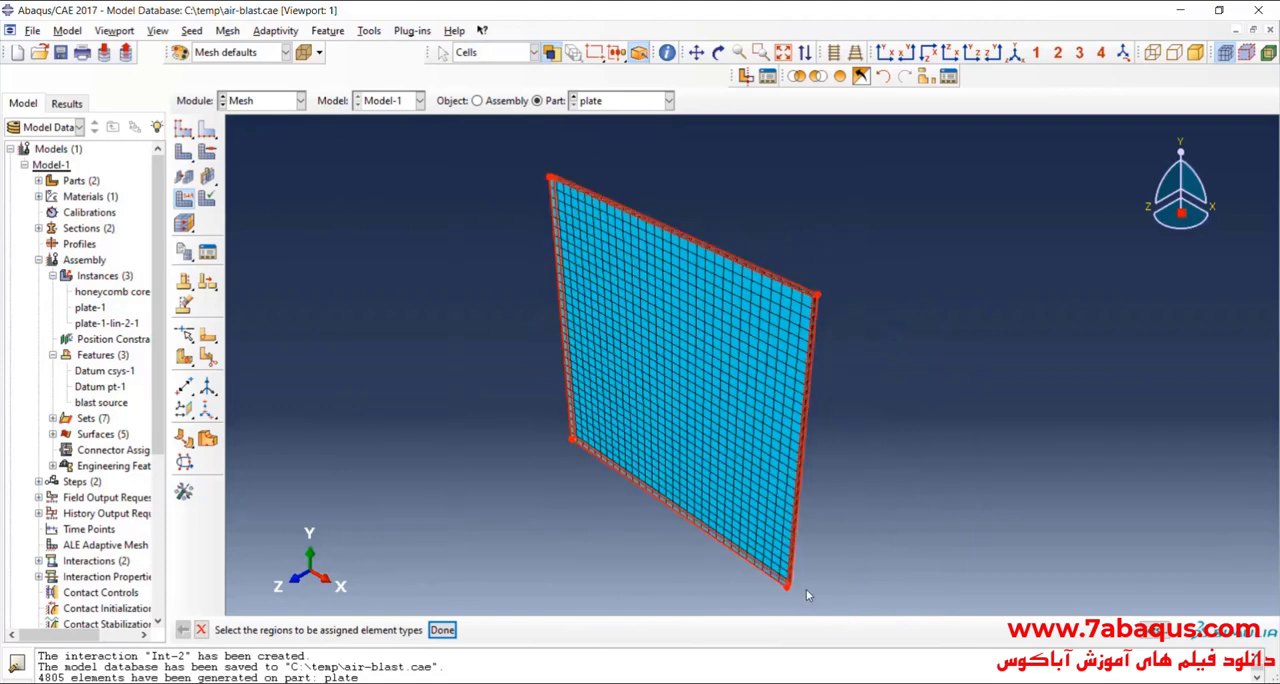
left_click(442, 629)
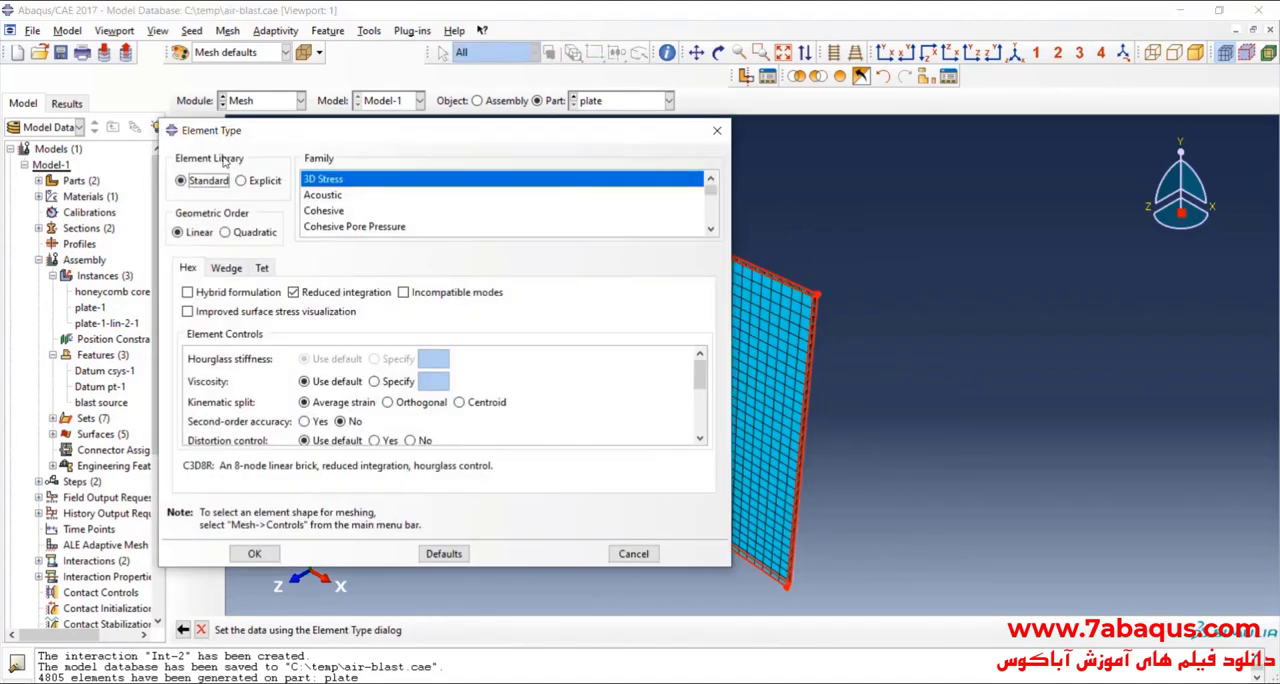
left_click(254, 181)
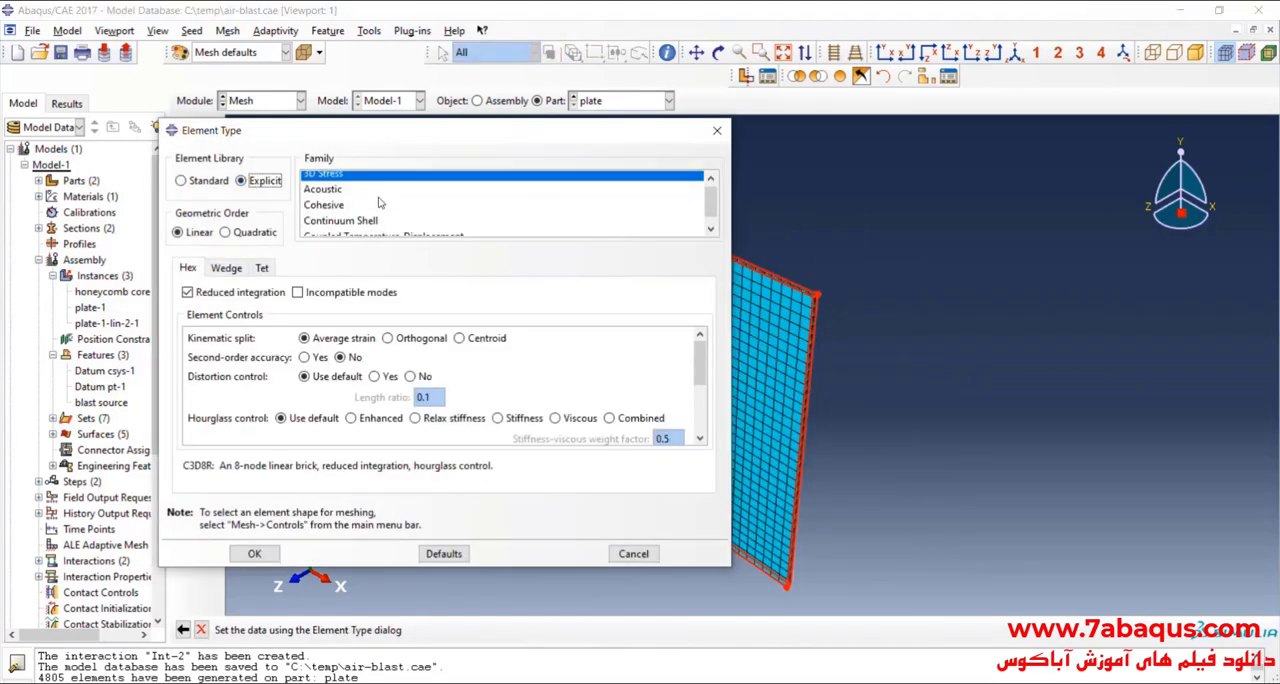
left_click(254, 554)
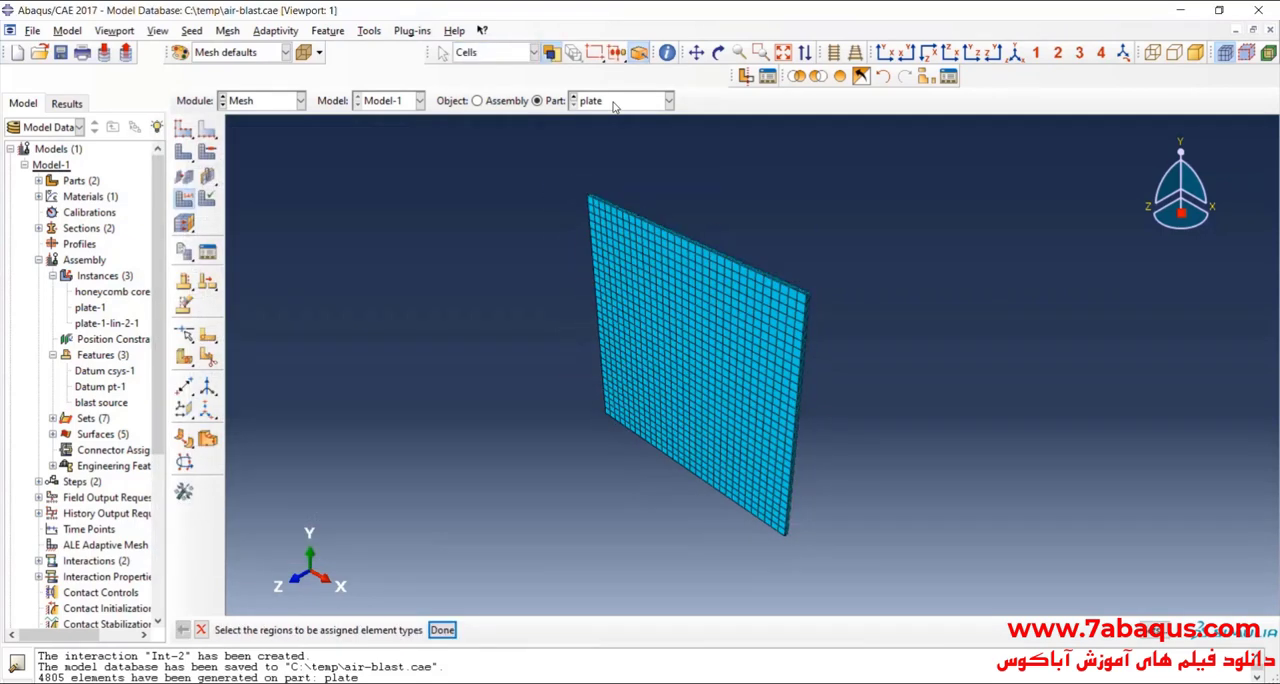
Step: Switch to the honeycomb core part and show it in a front XY view with perspective off
left_click(668, 100)
left_click(615, 118)
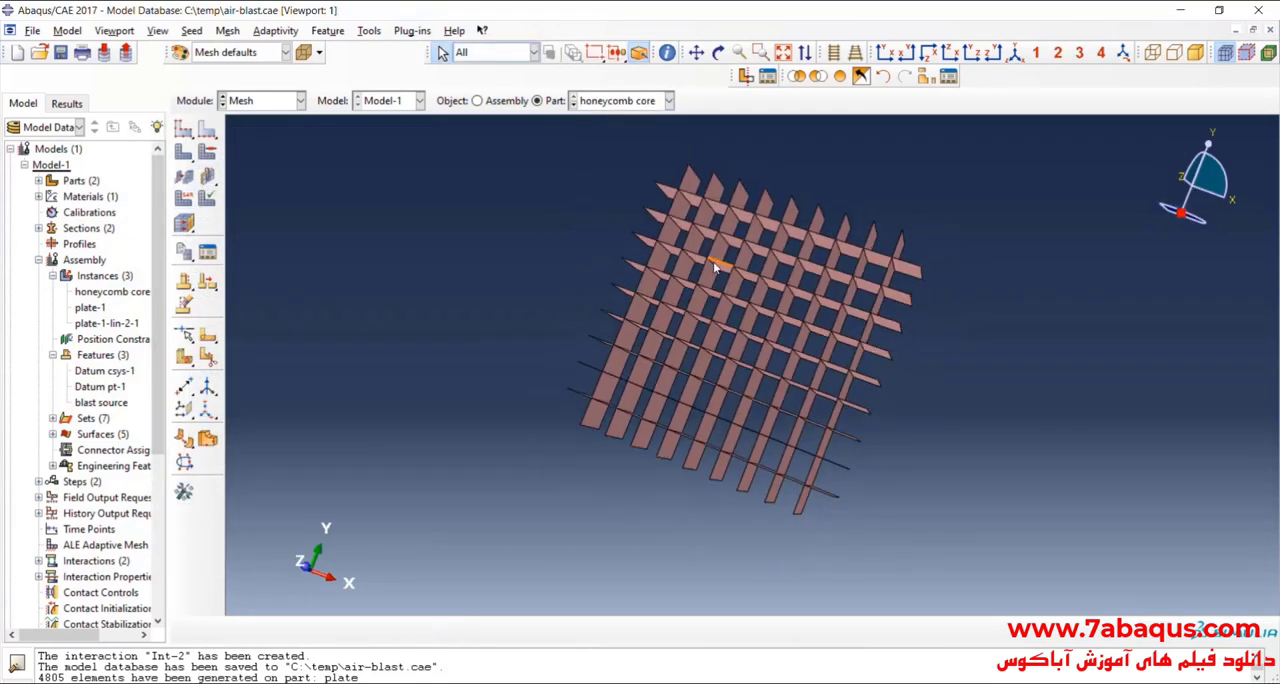
left_click(884, 52)
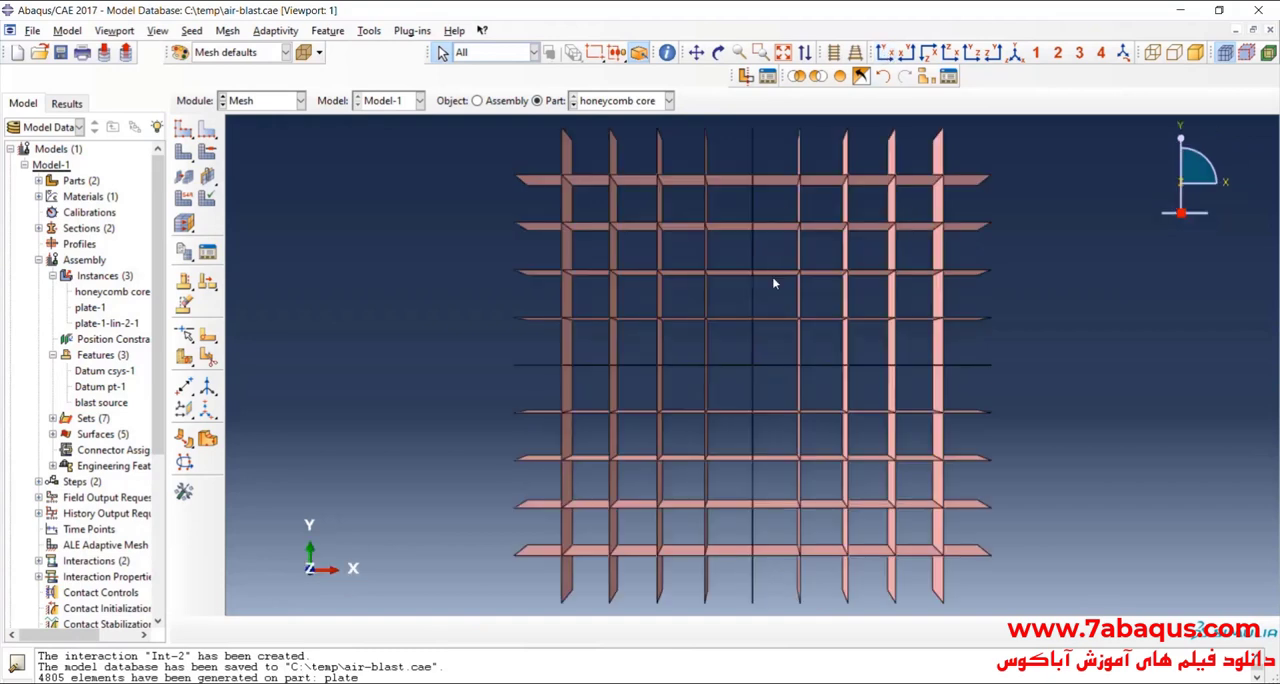
left_click(833, 52)
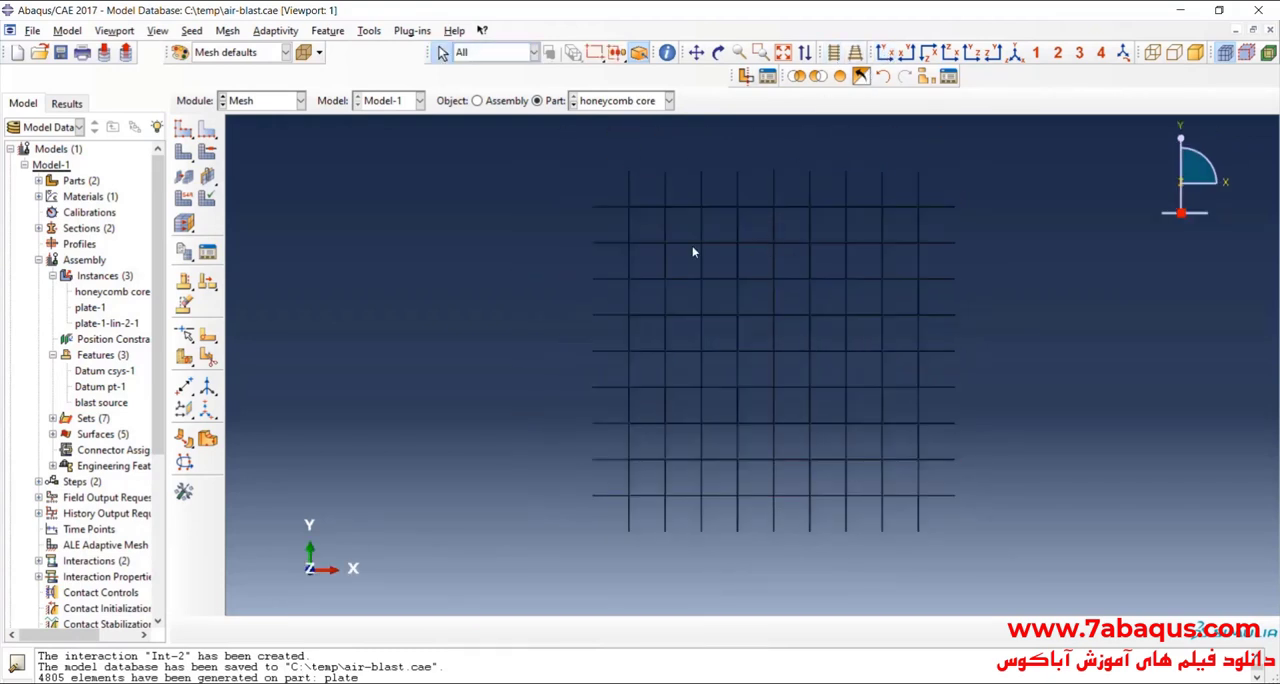
scroll(627, 252, "down", 1)
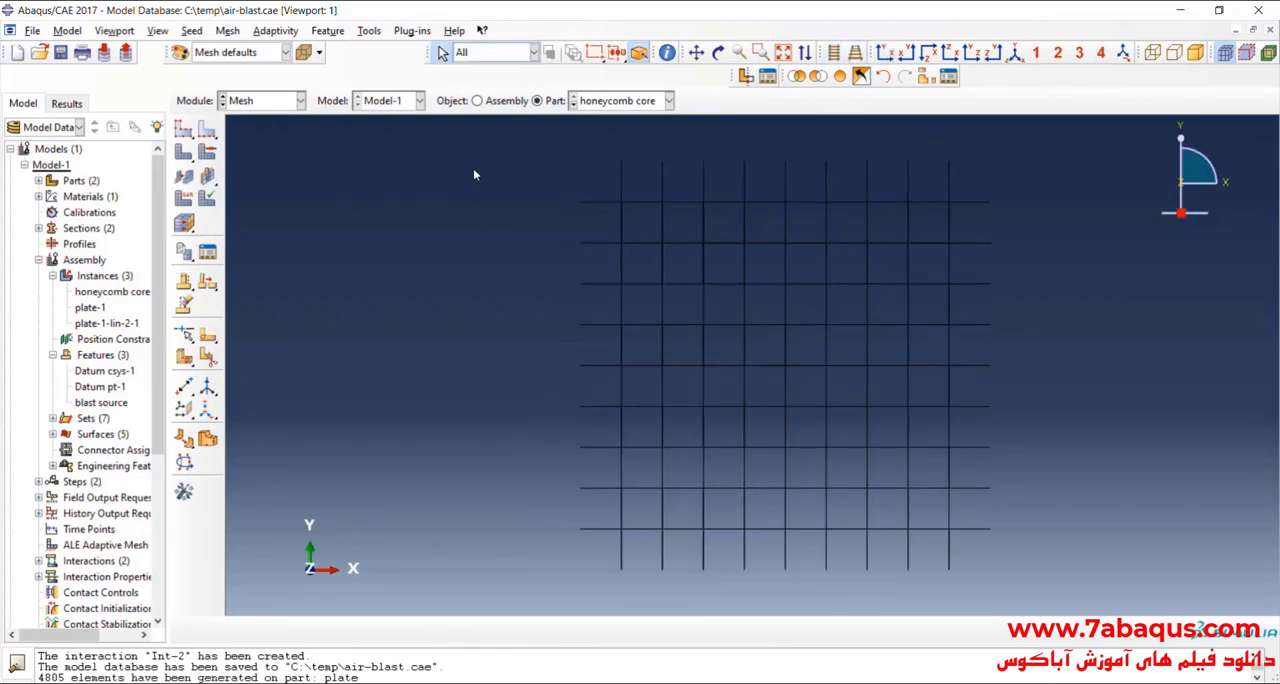
Step: Seed all Y-direction edges of the honeycomb core by number with 6 elements per edge and no bias
left_click(207, 129)
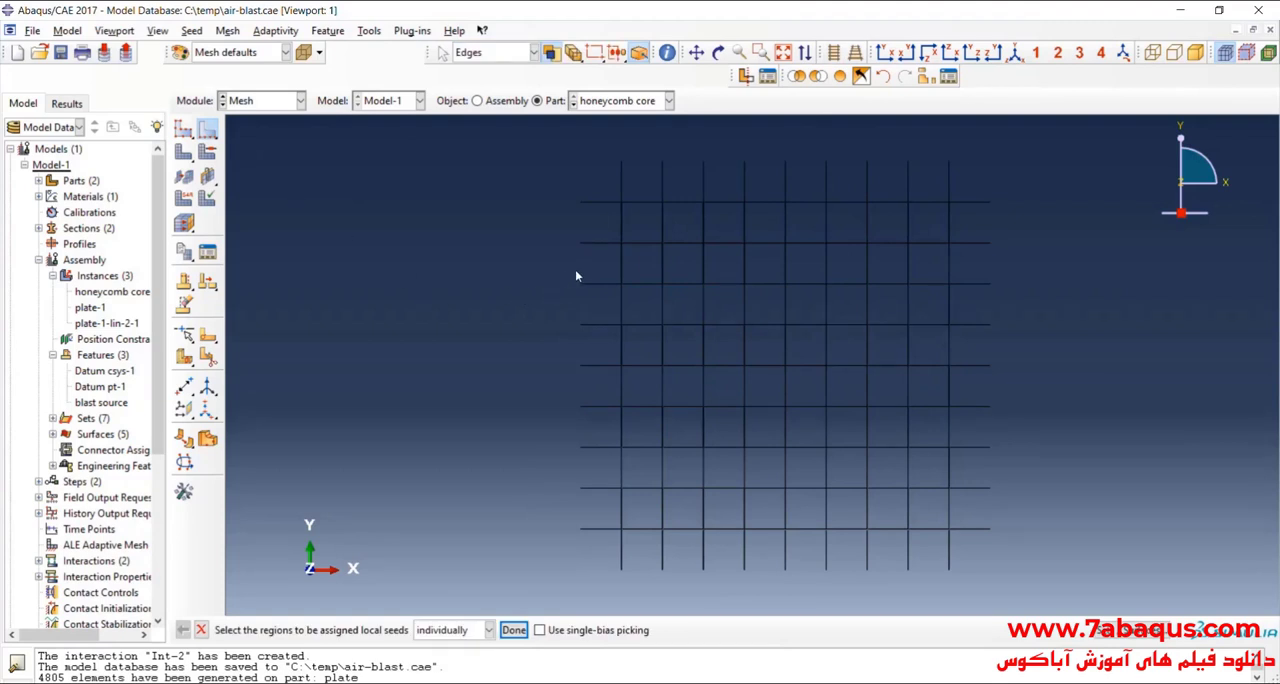
scroll(575, 275, "down", 1)
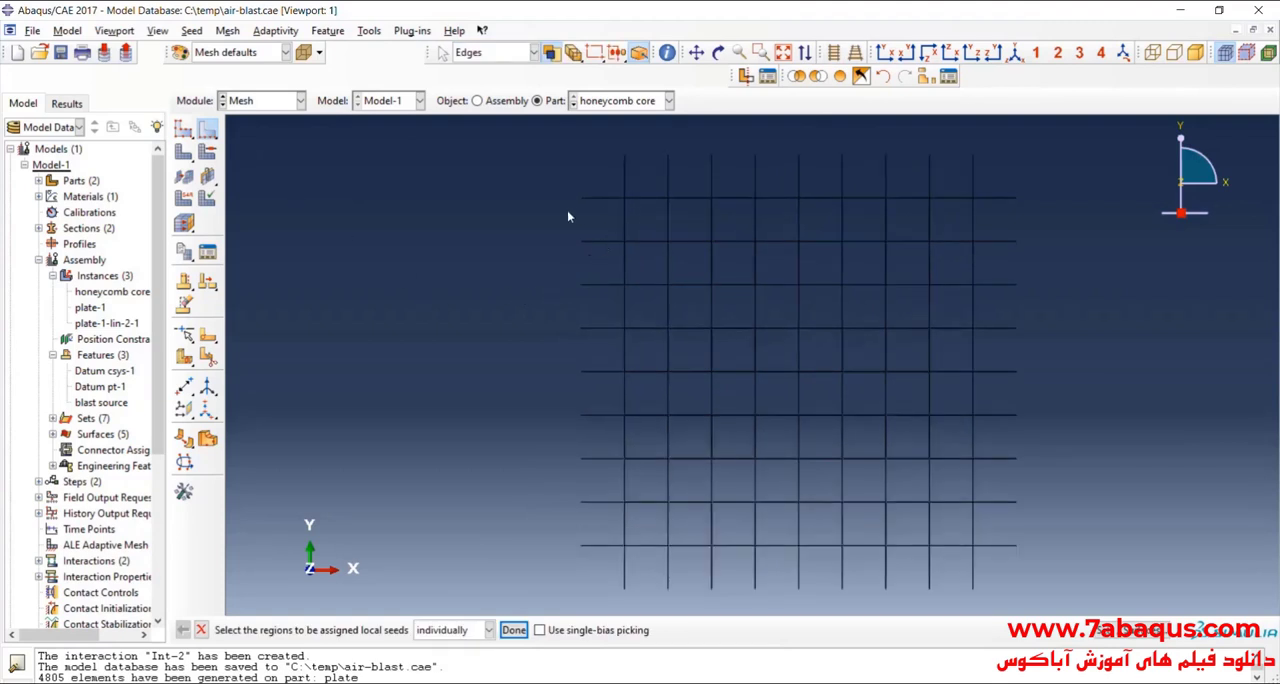
left_click_drag(568, 228, 1055, 232)
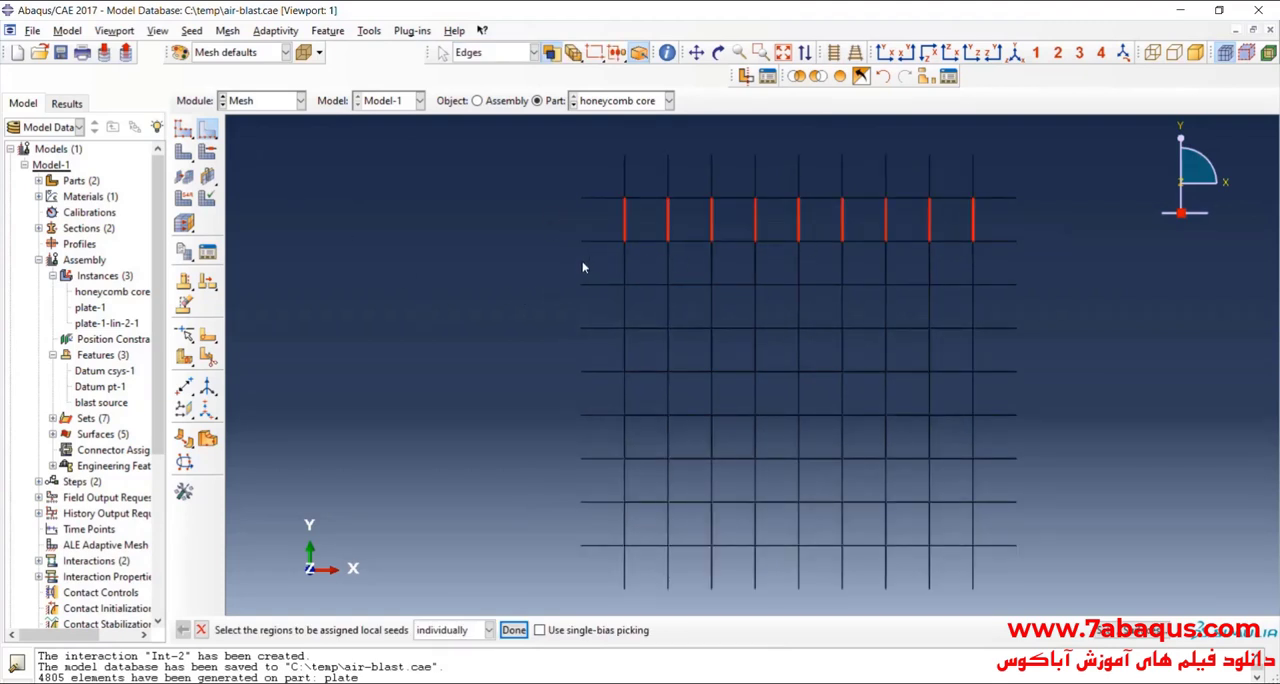
left_click_drag(584, 263, 1044, 270)
left_click_drag(585, 309, 1036, 315)
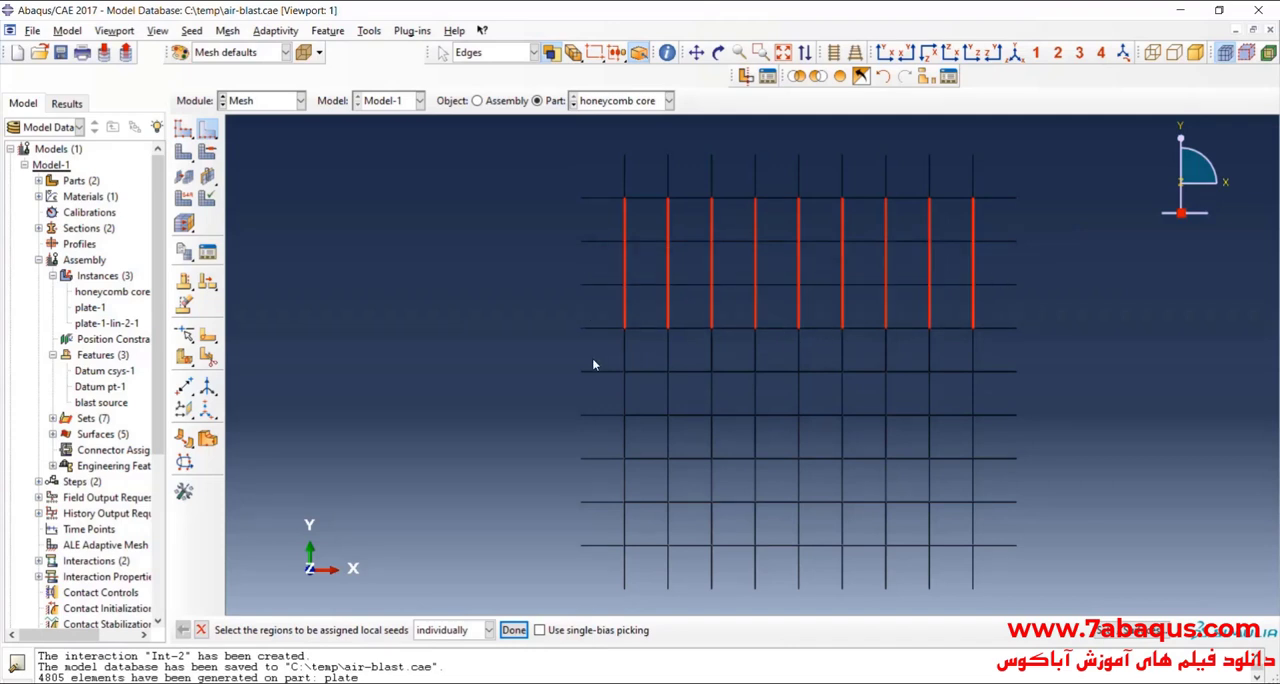
left_click_drag(592, 358, 1006, 362)
left_click_drag(586, 394, 1008, 400)
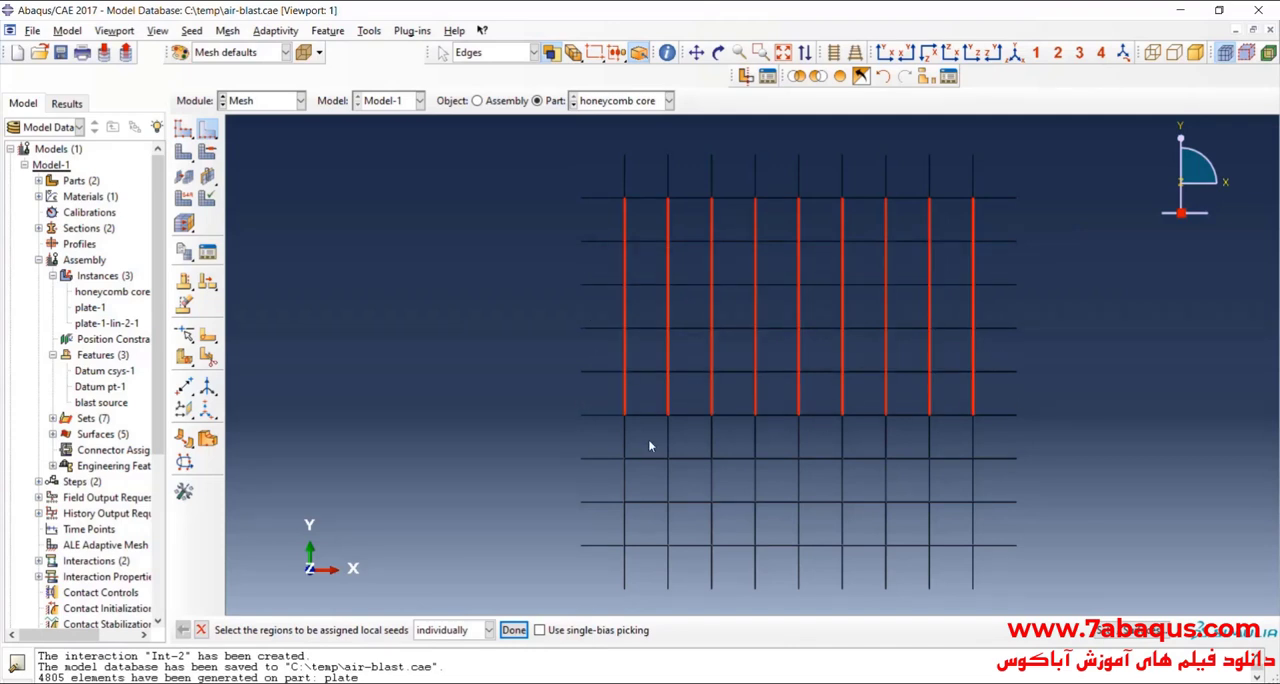
left_click_drag(707, 442, 1026, 445)
left_click_drag(597, 486, 1014, 478)
left_click_drag(600, 520, 1030, 544)
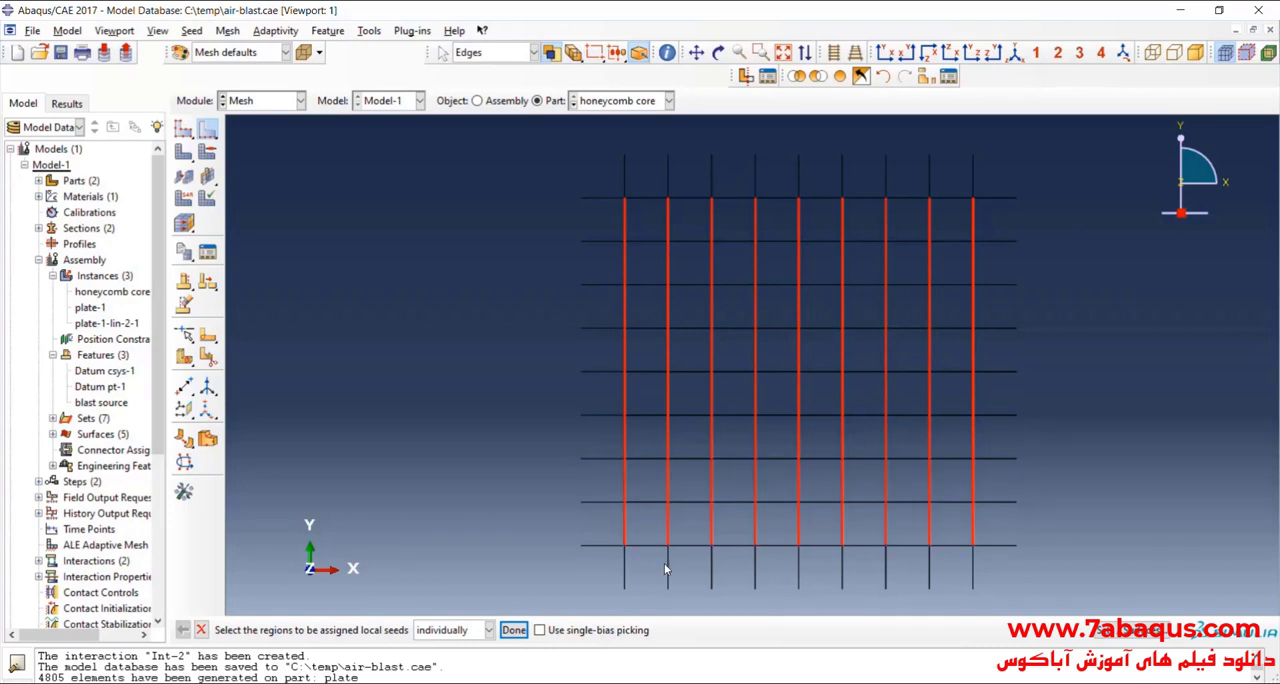
left_click_drag(585, 572, 1043, 581)
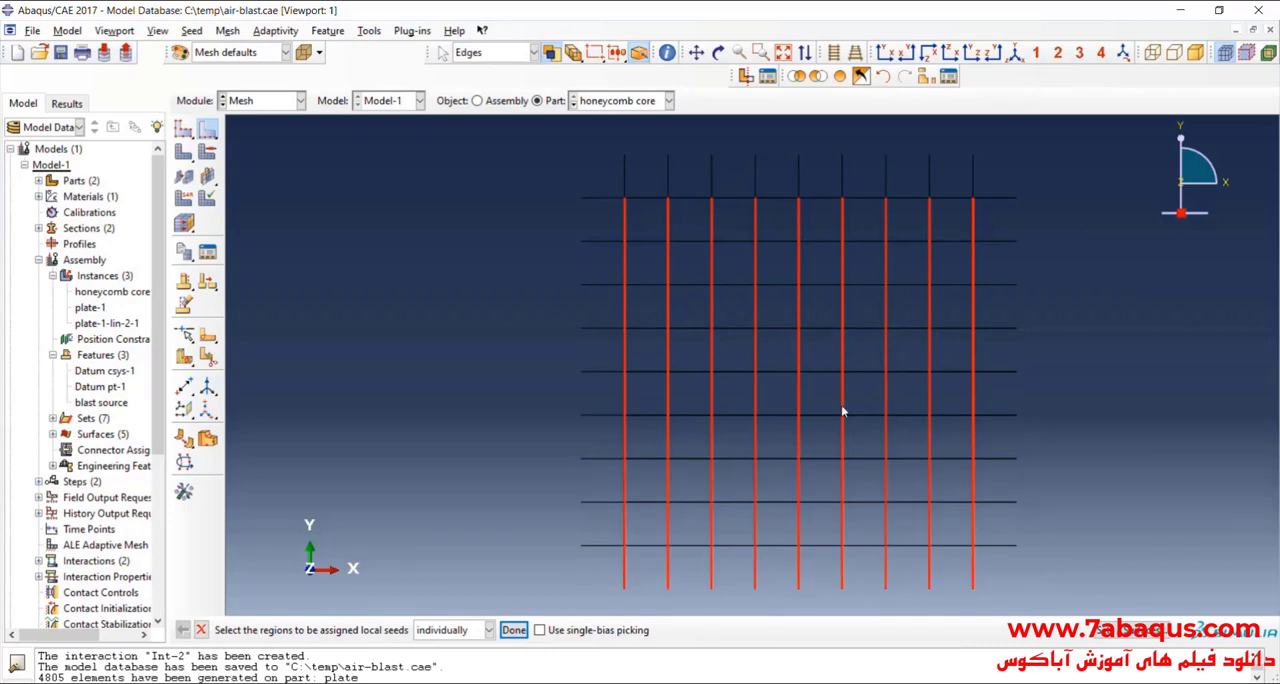
left_click_drag(612, 180, 1050, 186)
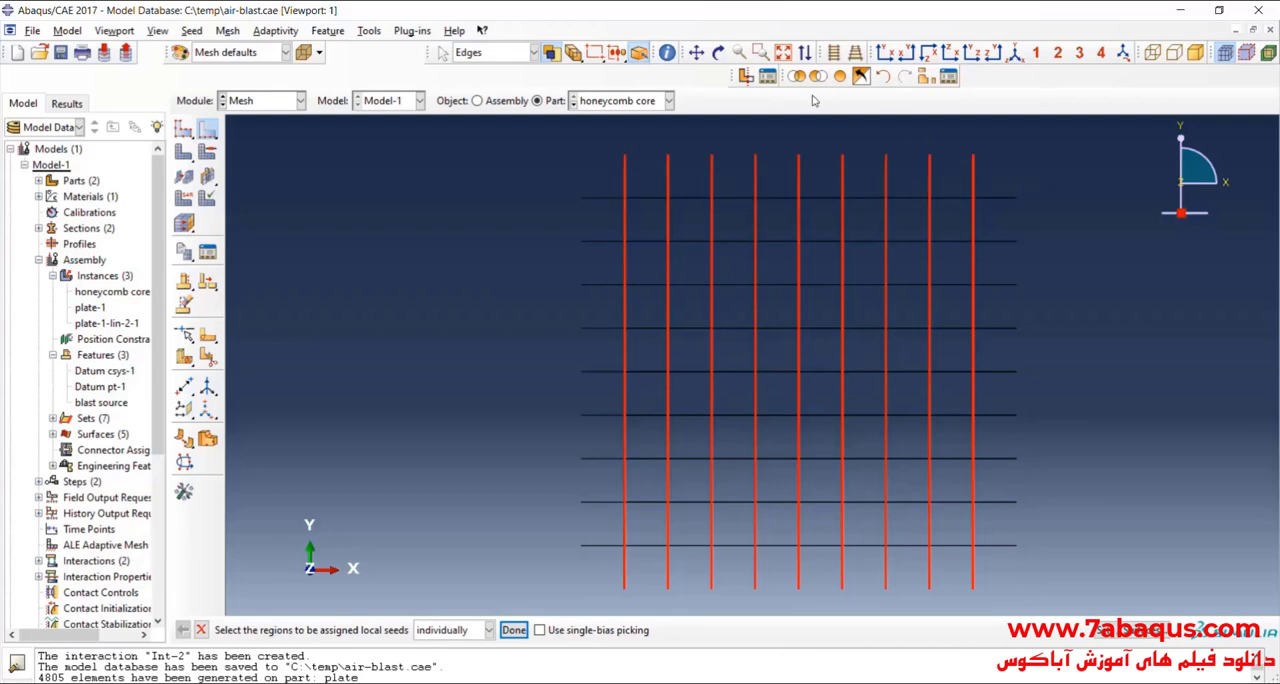
left_click(718, 52)
left_click_drag(816, 319, 737, 400)
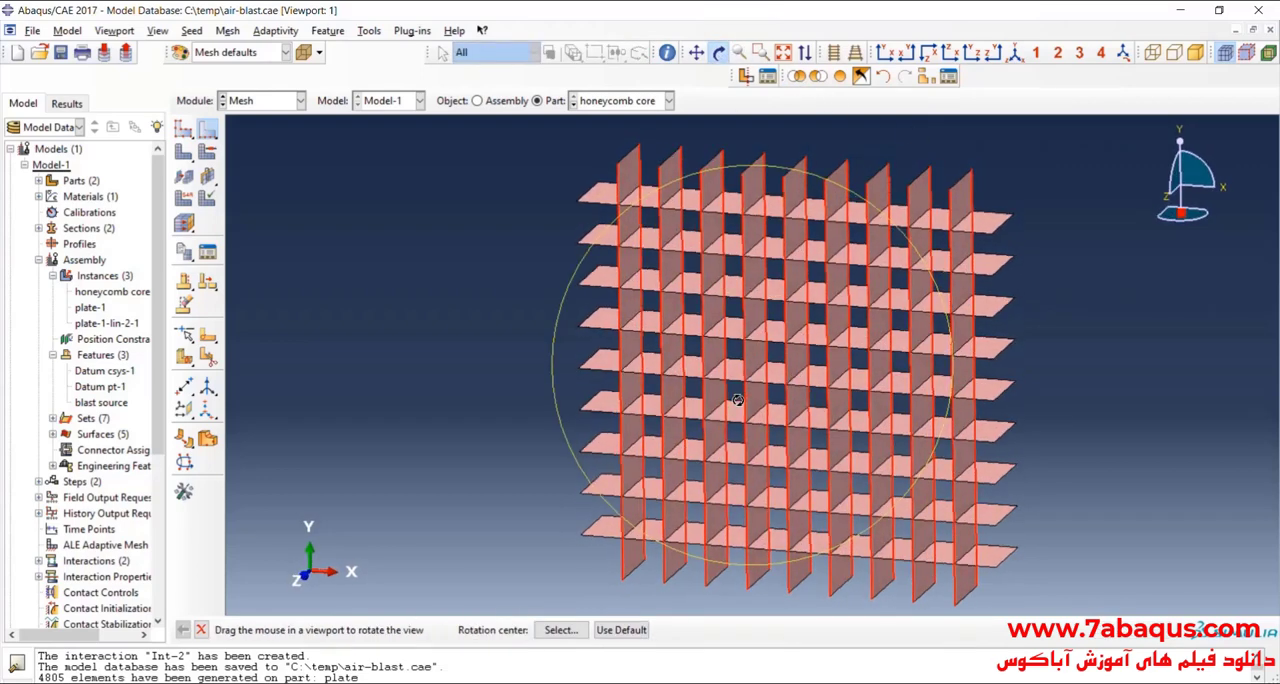
left_click(718, 52)
left_click(513, 630)
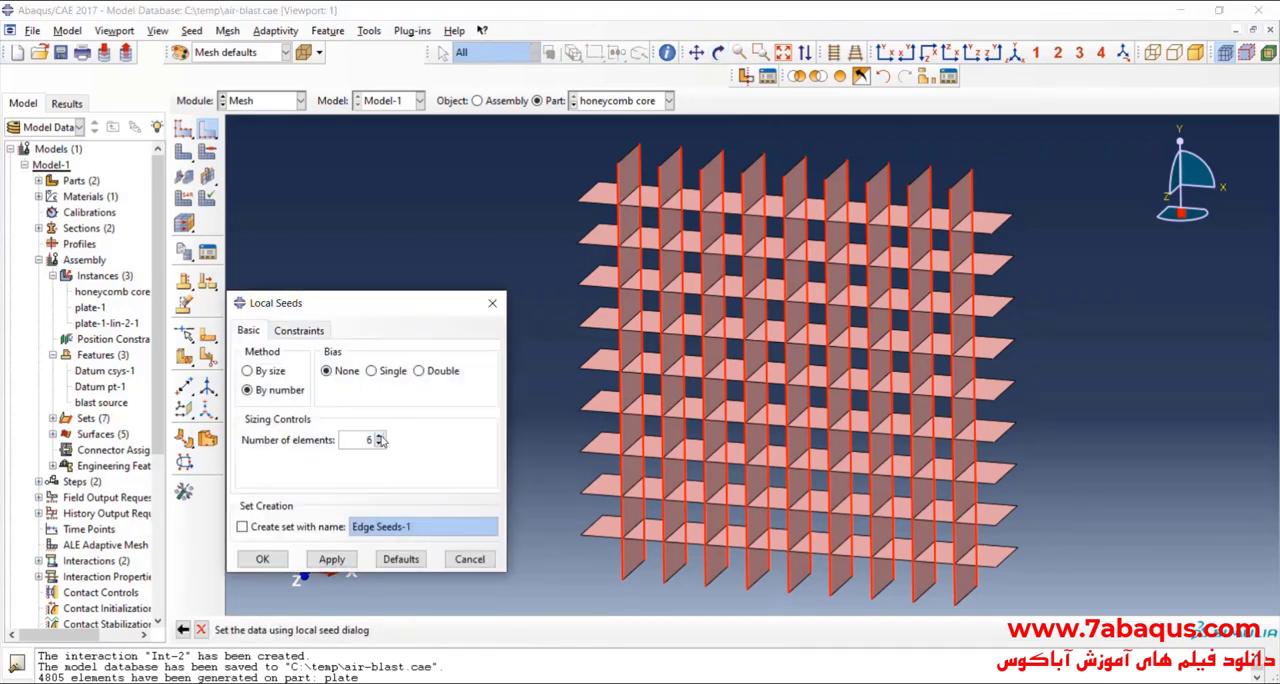
left_click(270, 561)
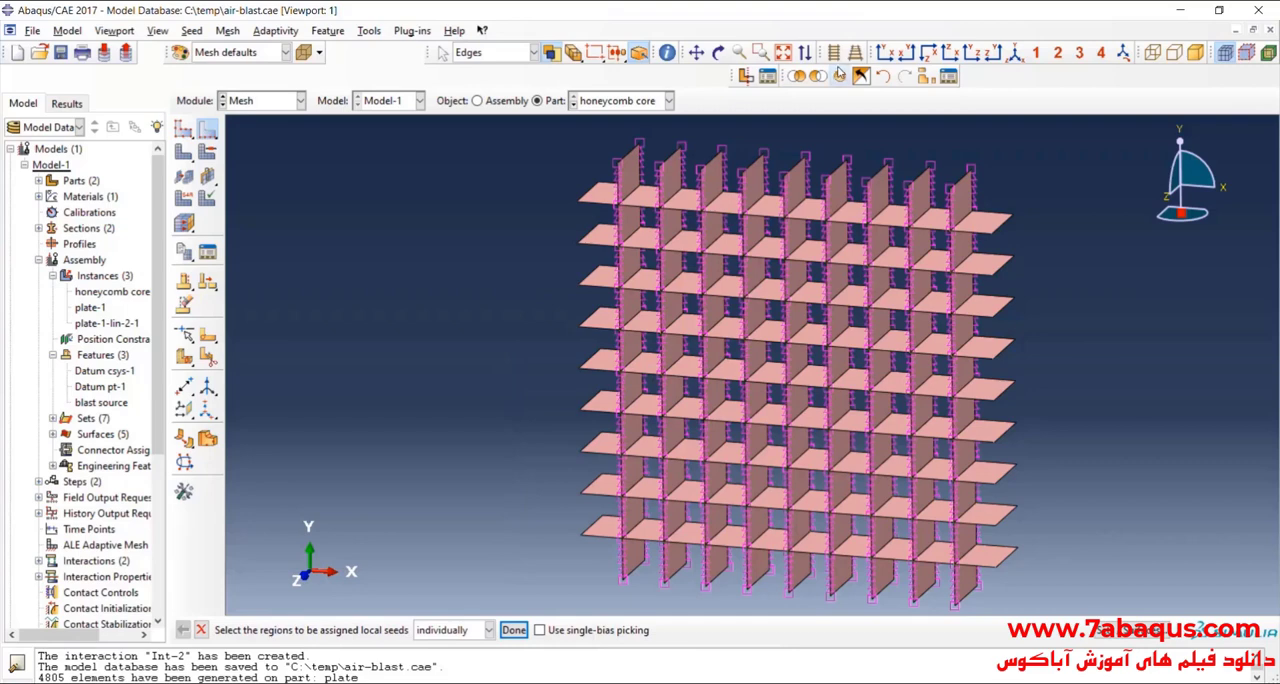
Step: Seed all X-direction edges of the honeycomb core by number with 6 elements per edge and no bias
left_click(884, 57)
scroll(688, 364, "down", 1)
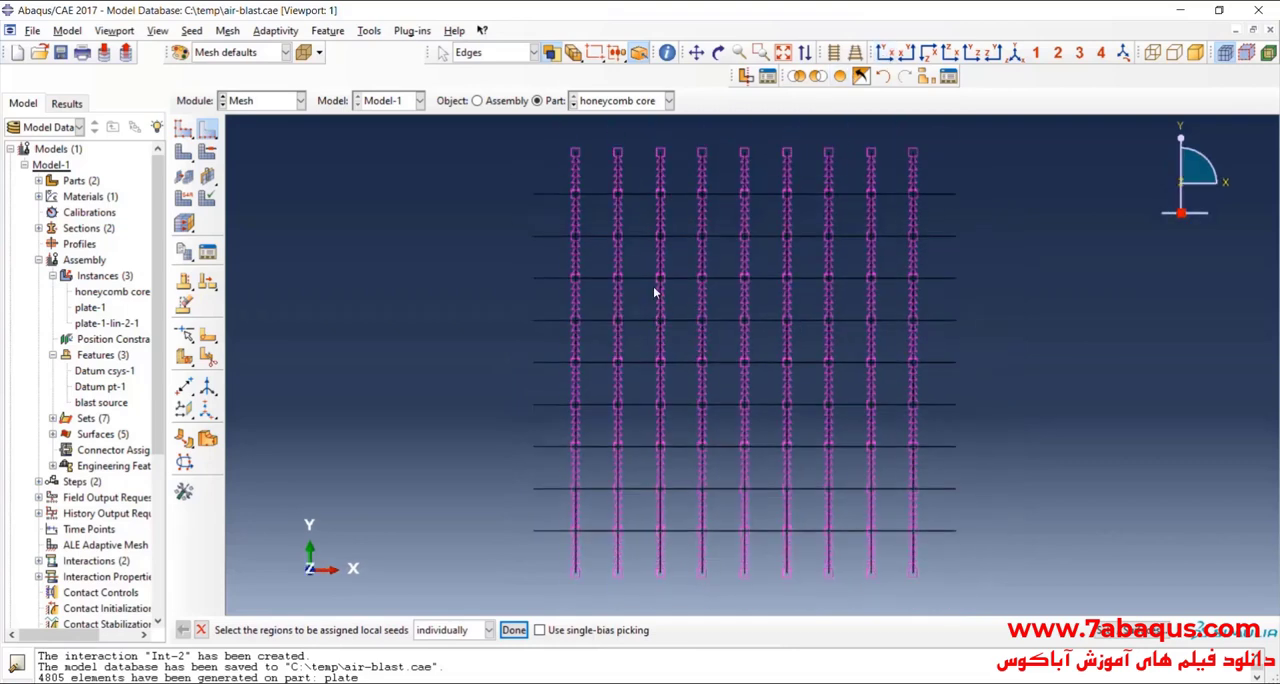
scroll(677, 305, "up", 2)
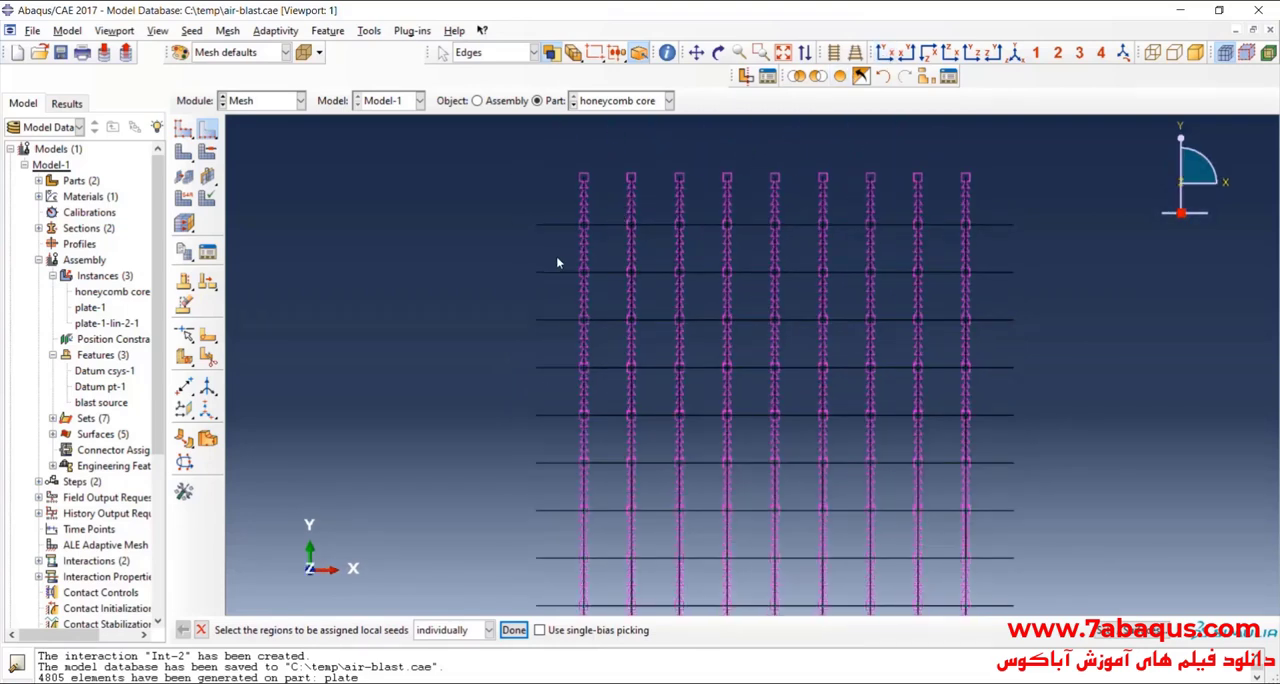
scroll(590, 196, "down", 2)
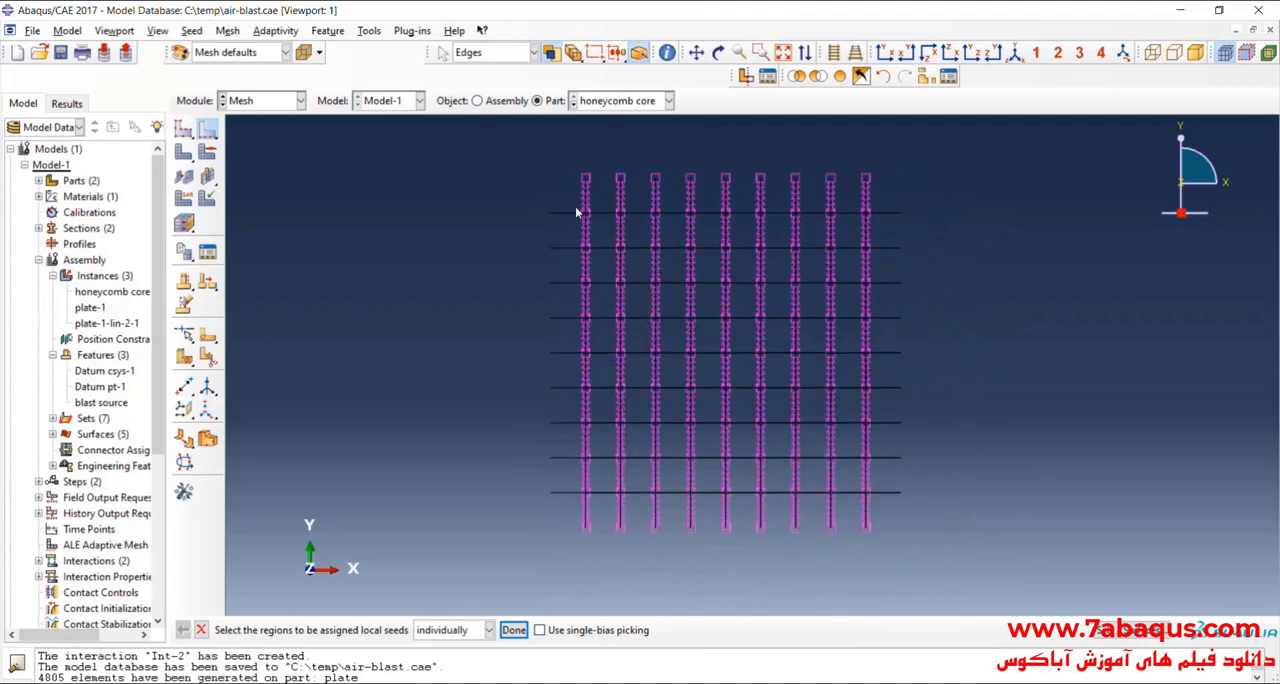
mouse_move(566, 201)
left_mouse_down()
mouse_move(566, 535)
mouse_move(615, 330)
mouse_move(609, 540)
left_mouse_up()
left_click_drag(633, 196, 646, 534)
left_click_drag(671, 203, 674, 540)
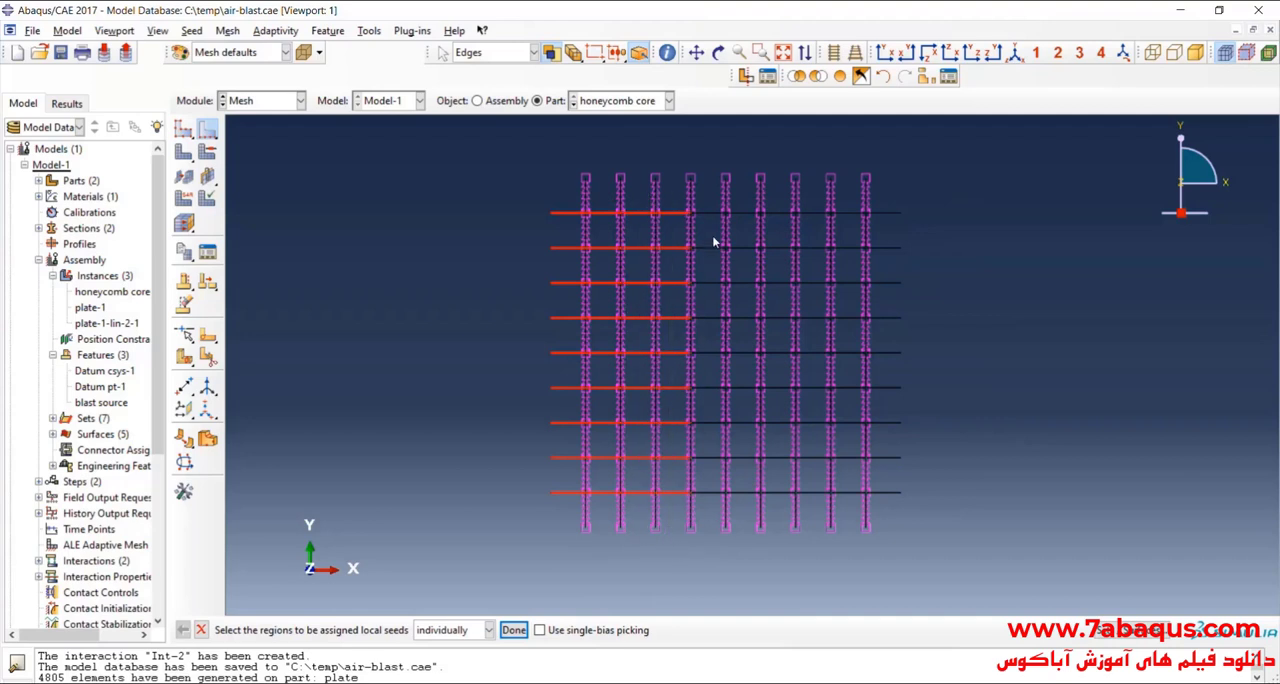
left_click_drag(716, 198, 716, 568)
left_click_drag(745, 201, 738, 542)
left_click_drag(780, 198, 774, 540)
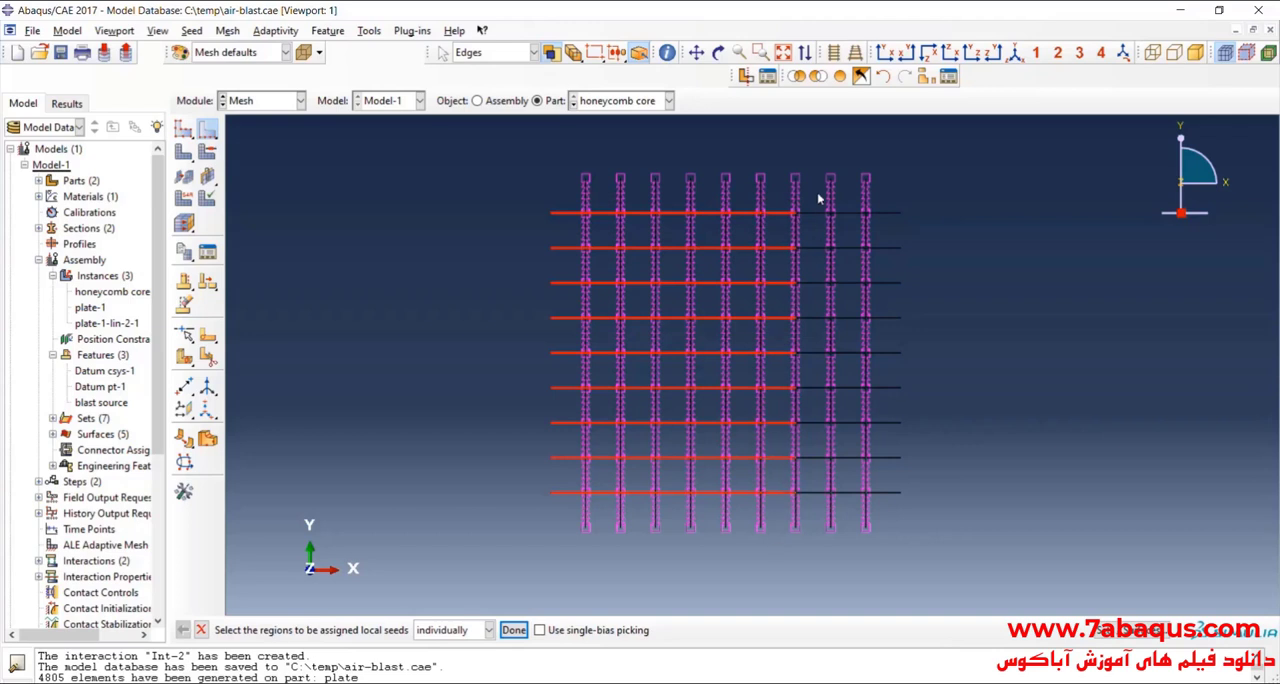
left_click_drag(820, 194, 812, 530)
left_click_drag(845, 198, 858, 535)
left_click_drag(879, 376, 880, 540)
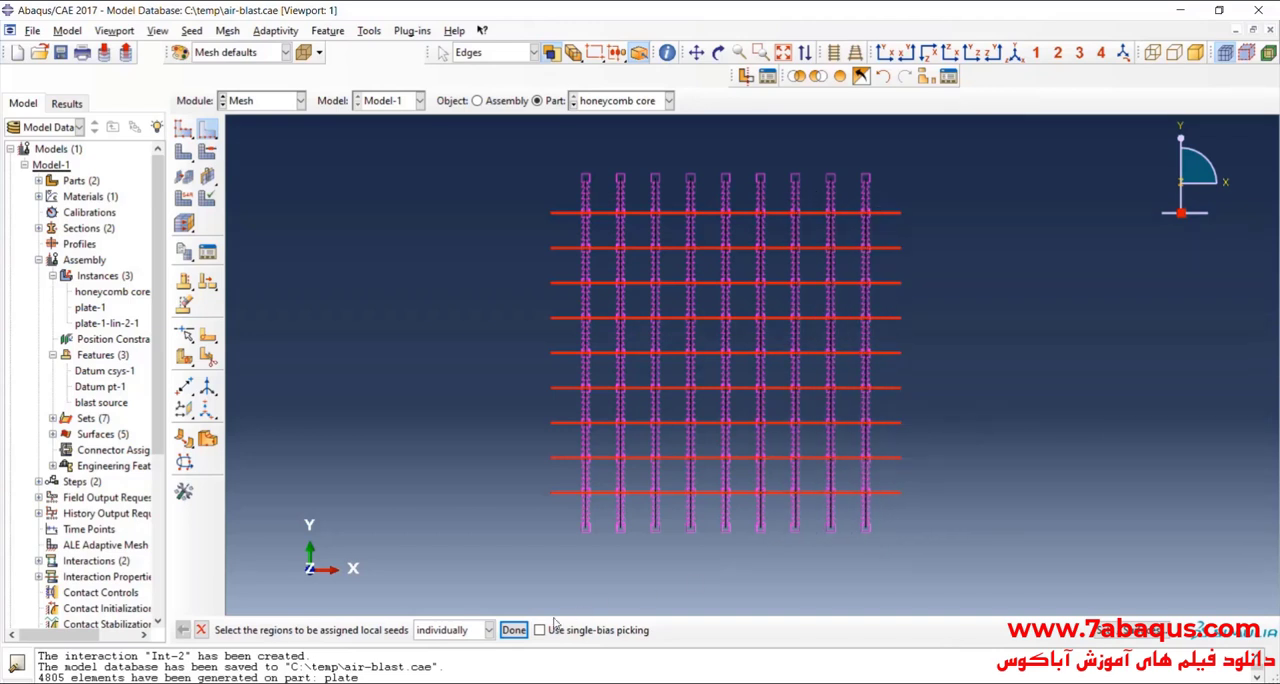
left_click(513, 630)
left_click(718, 53)
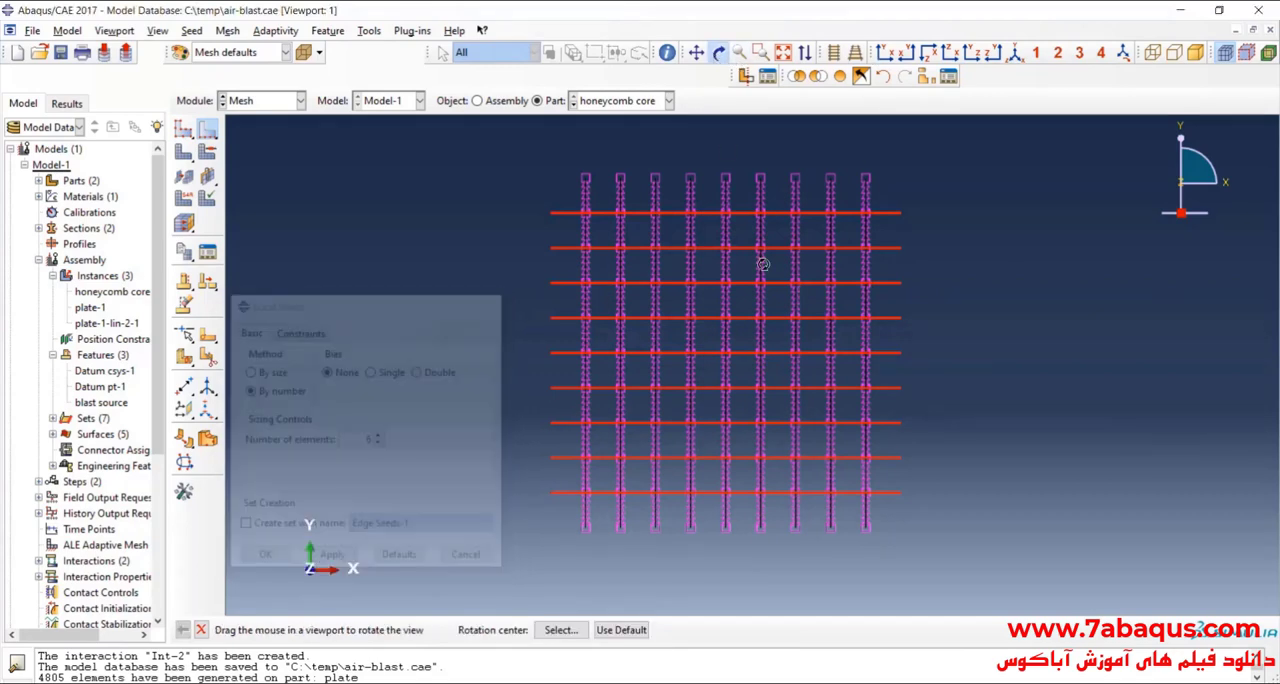
left_click_drag(763, 264, 745, 405)
left_click_drag(845, 437, 766, 309)
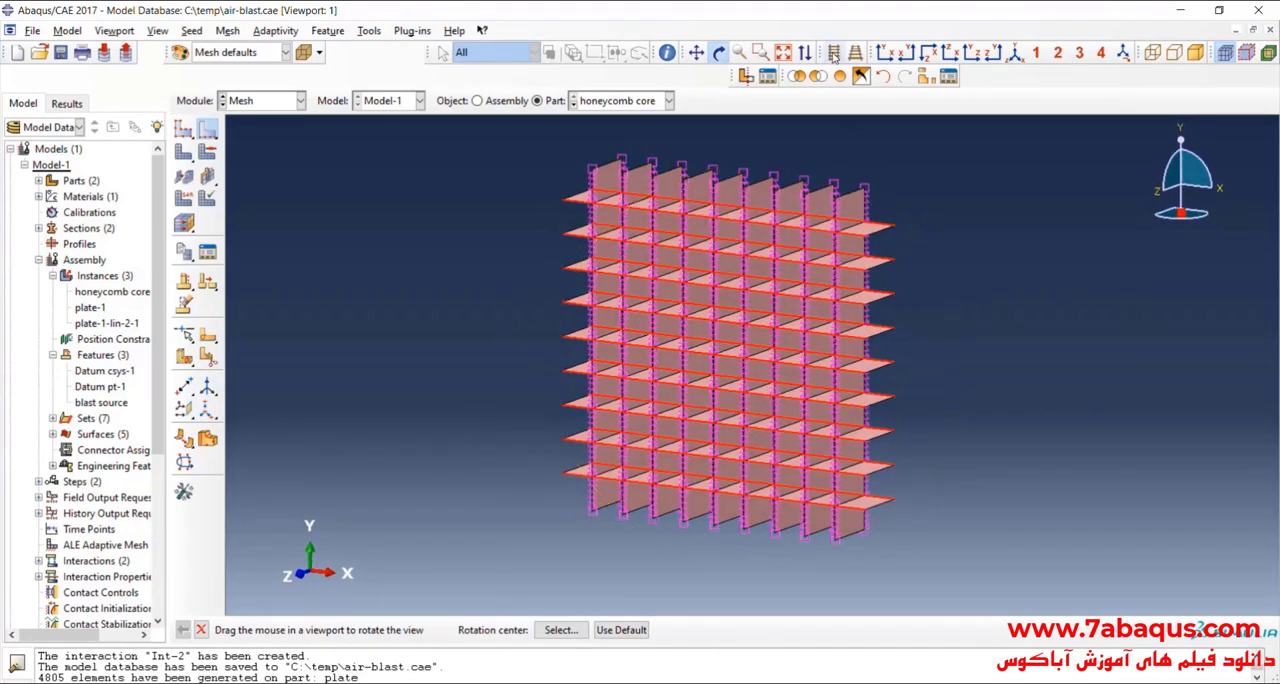
left_click(718, 53)
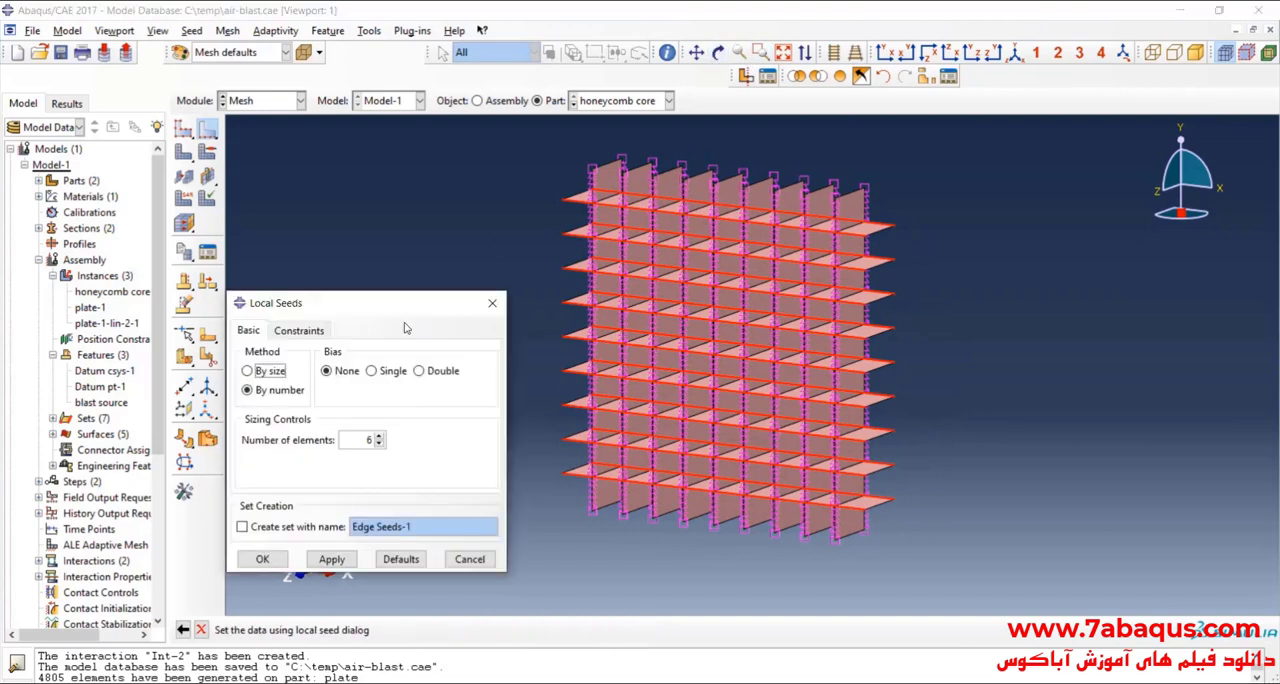
left_click(262, 559)
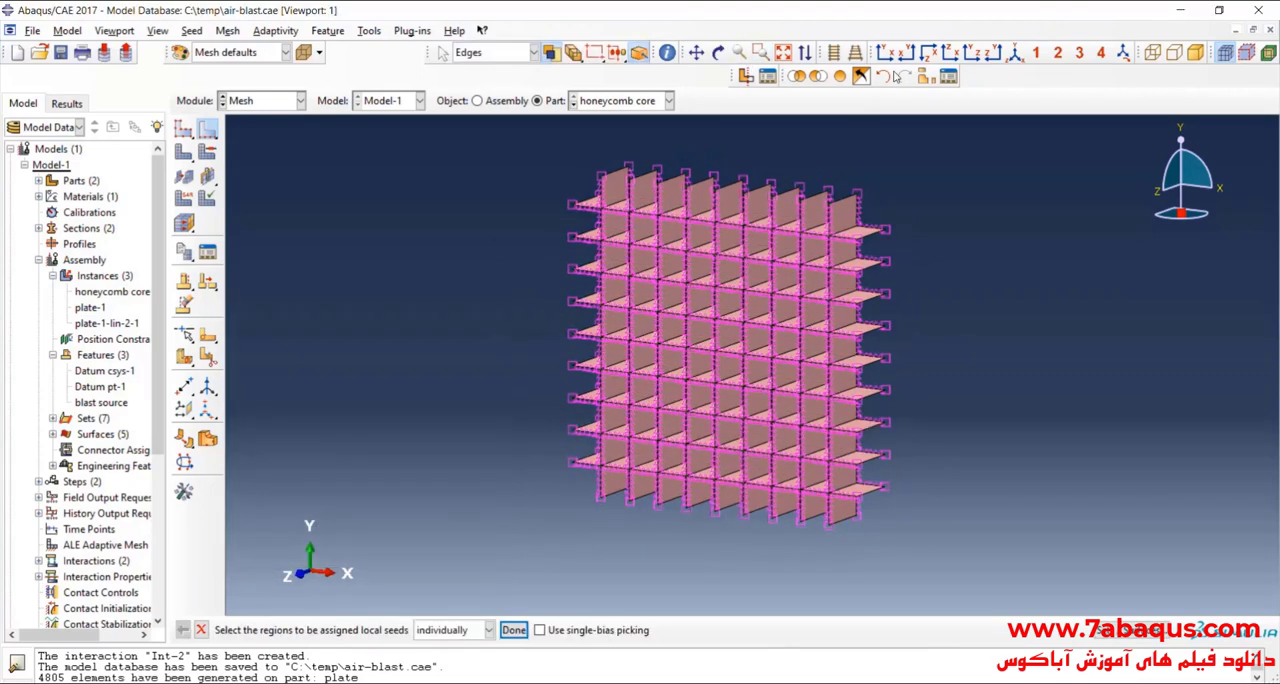
Step: Seed the honeycomb core's Z-direction depth edges by number with 30 elements per edge and no bias
left_click(928, 52)
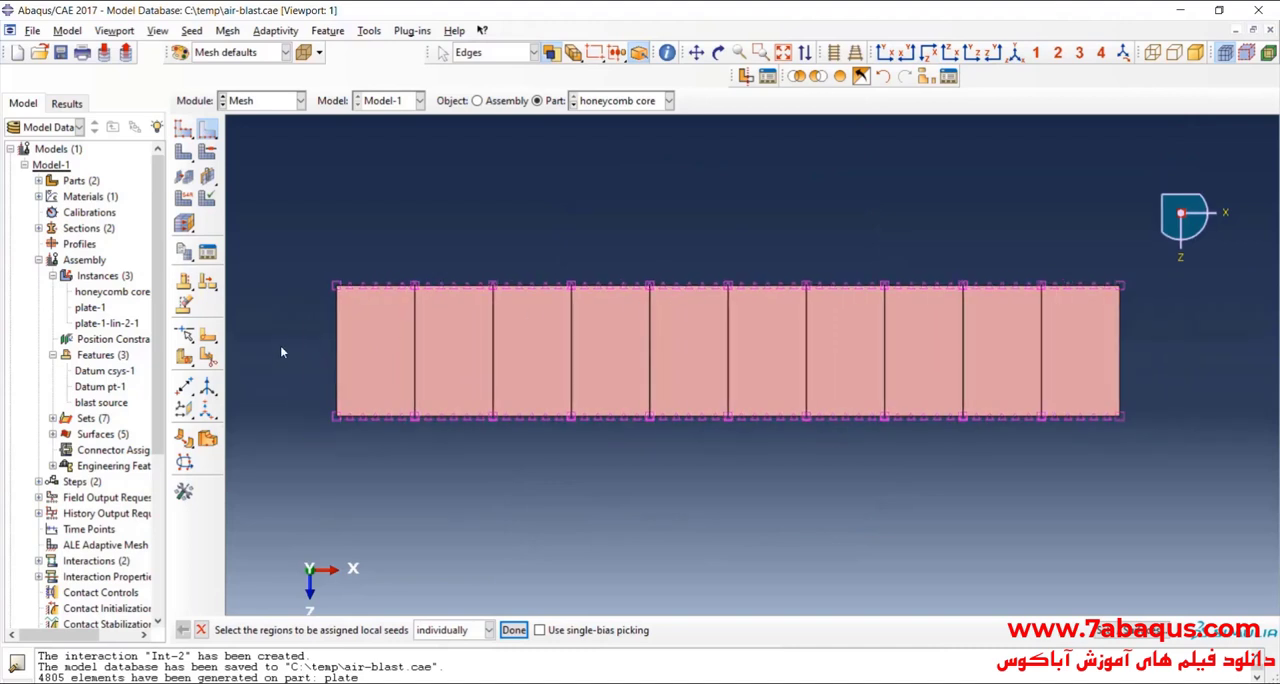
left_click_drag(294, 346, 1180, 364)
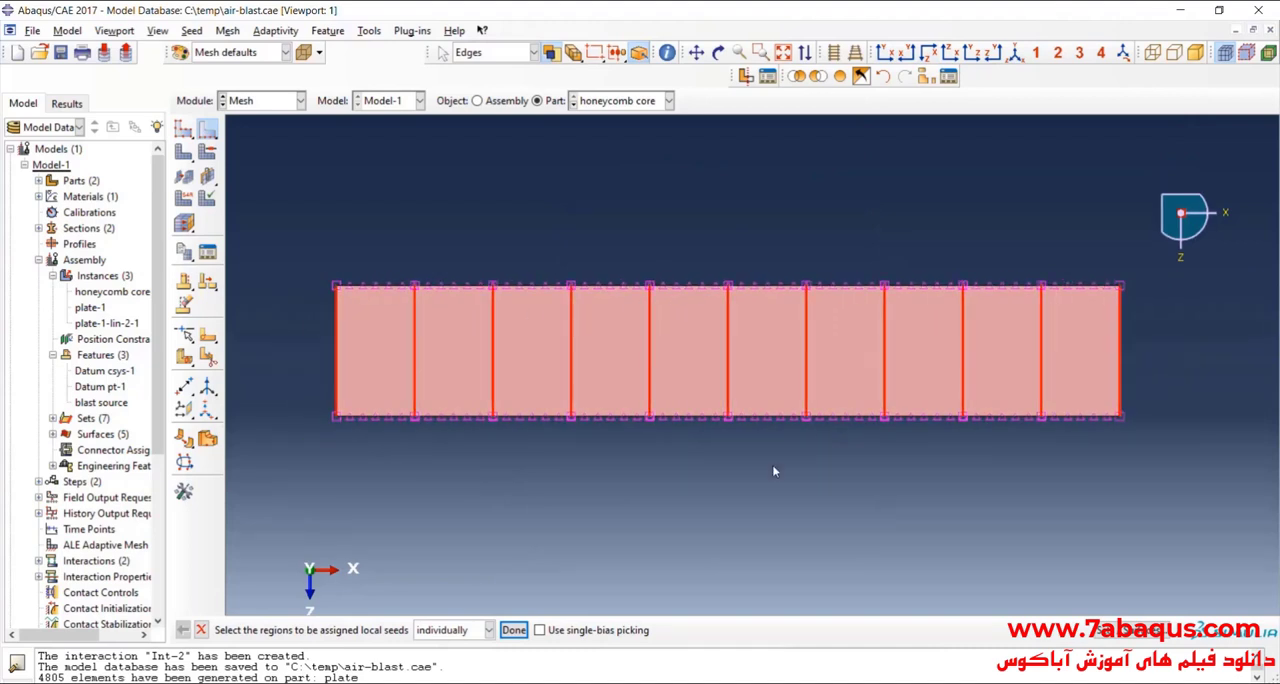
left_click(514, 630)
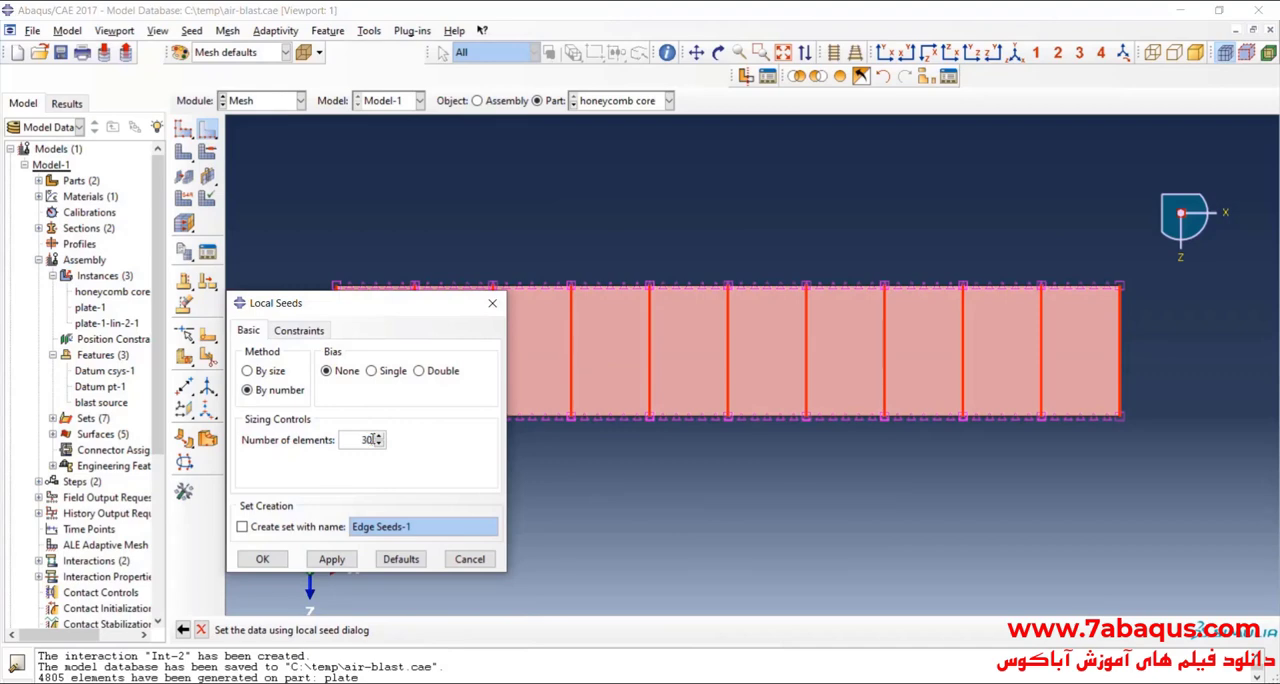
left_click(284, 555)
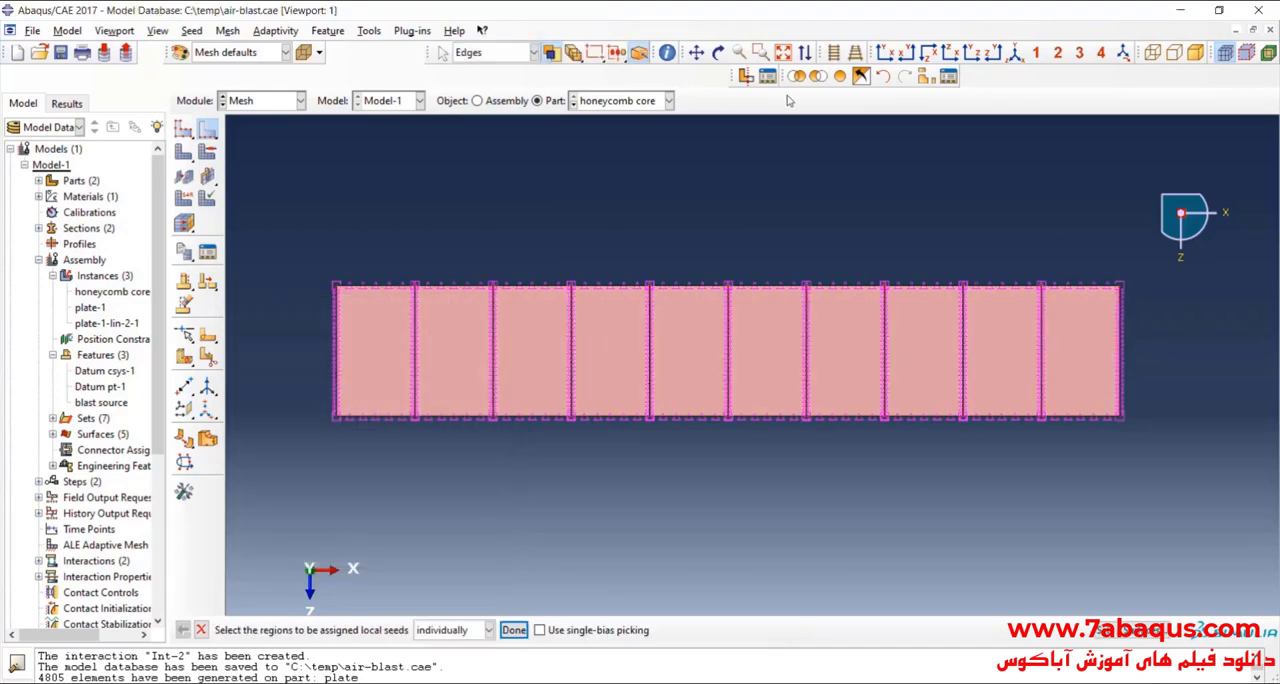
Step: Mesh the honeycomb core part and inspect the generated elements in an isometric perspective view
left_click(1016, 54)
left_click(855, 52)
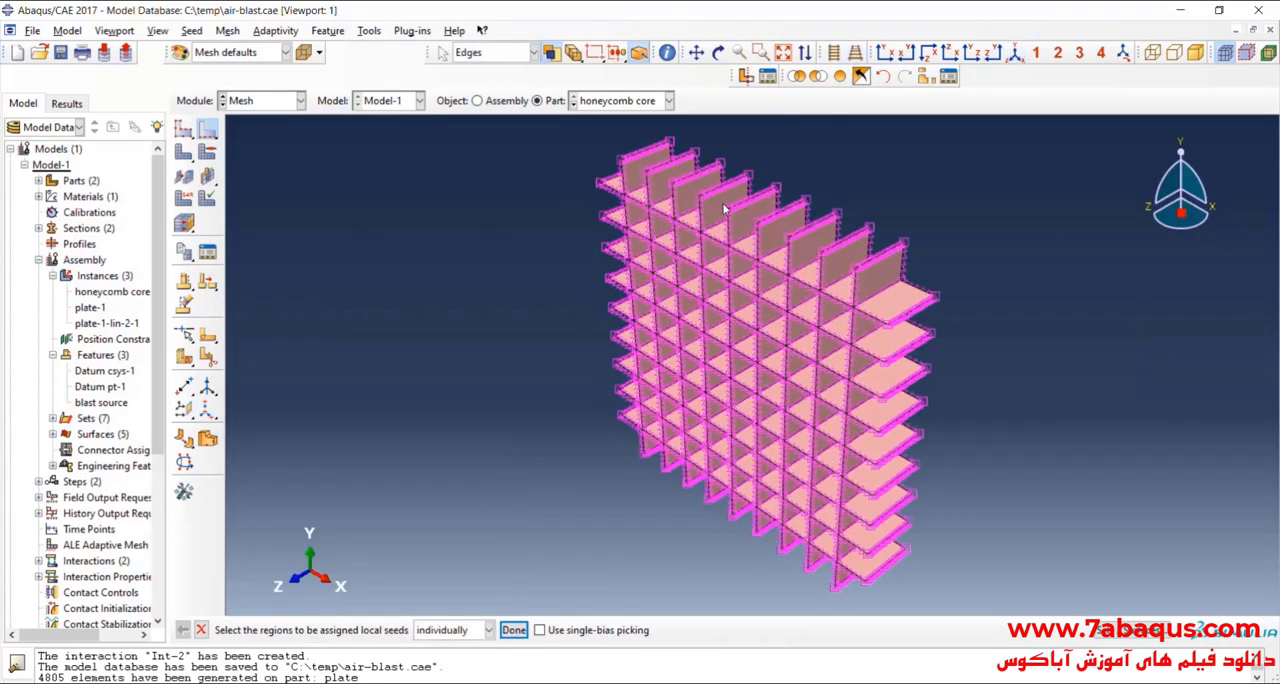
left_click(184, 151)
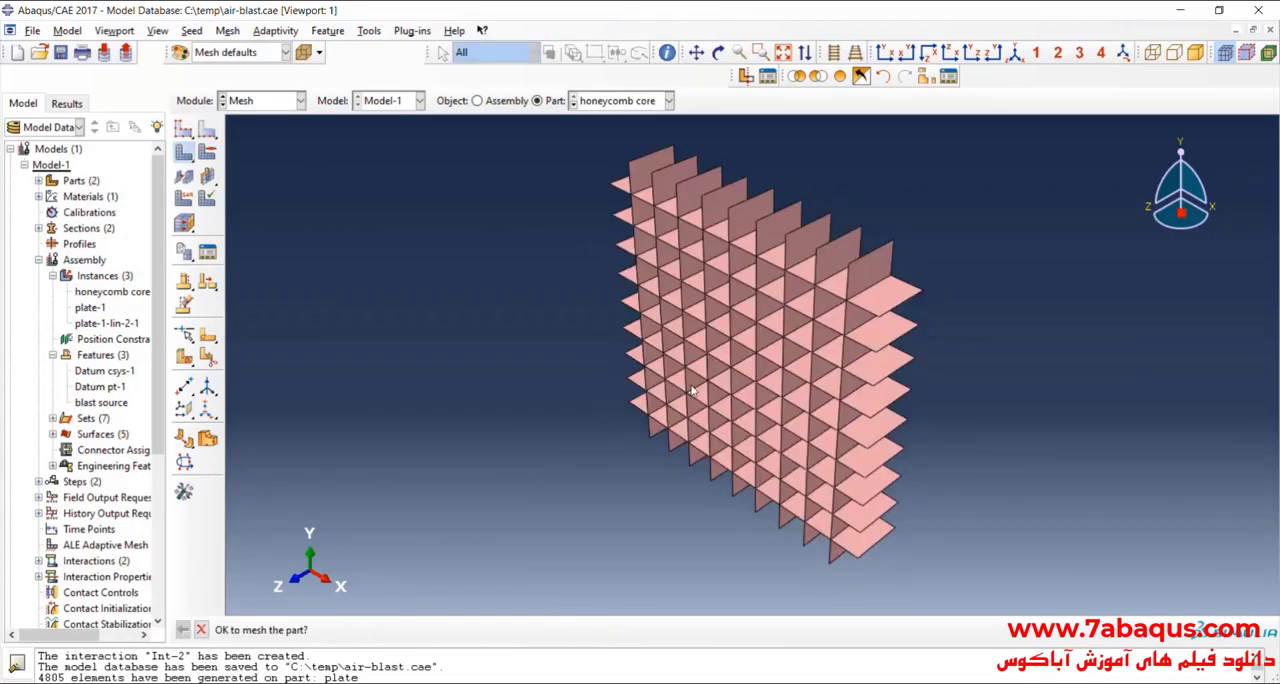
middle_click(692, 390)
scroll(889, 299, "up", 8)
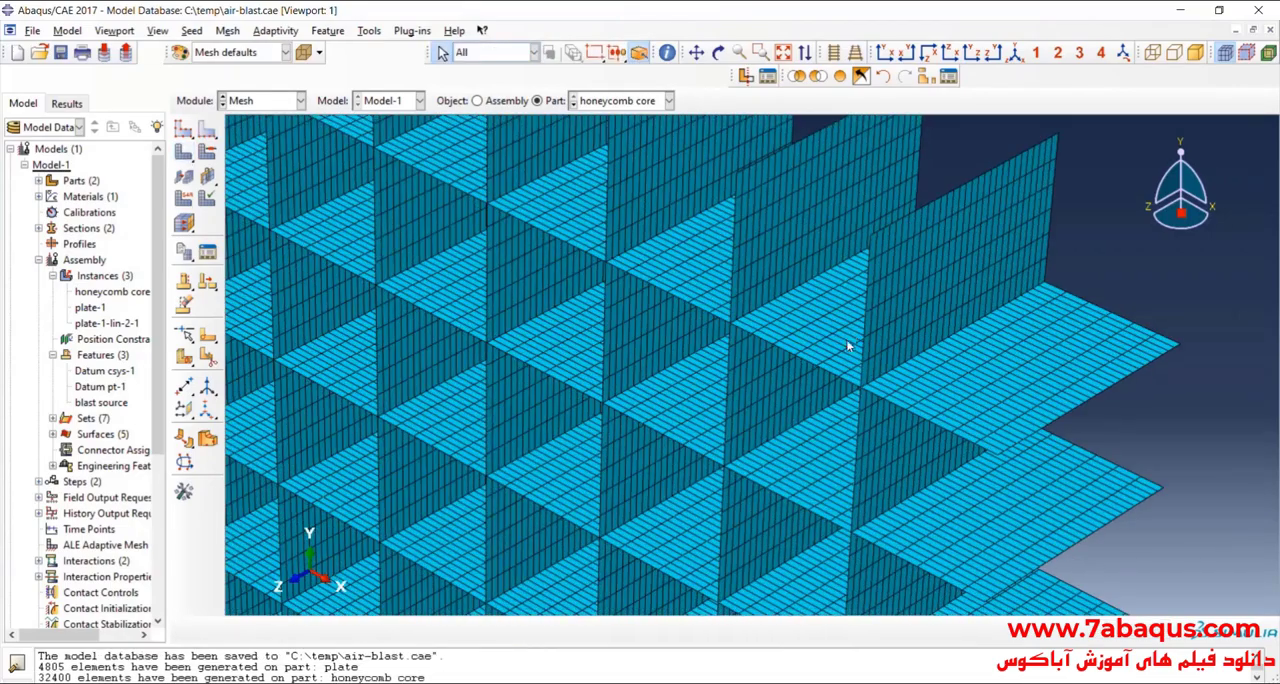
scroll(848, 346, "down", 10)
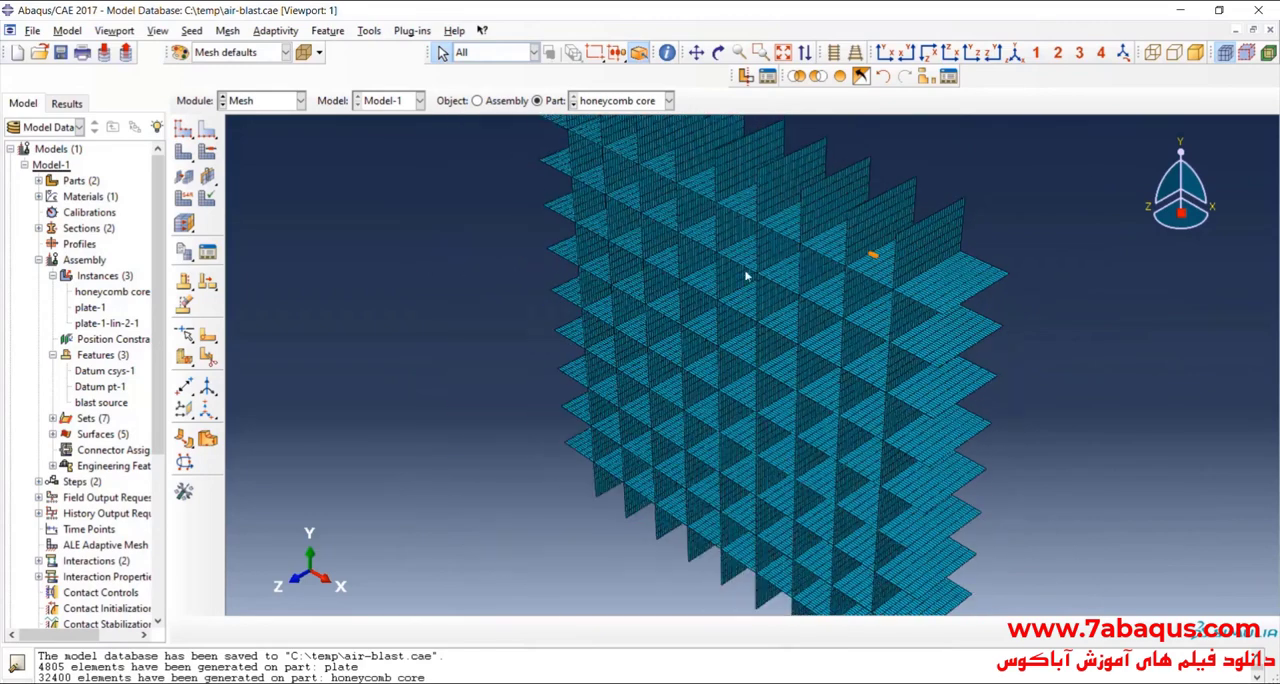
scroll(745, 276, "down", 3)
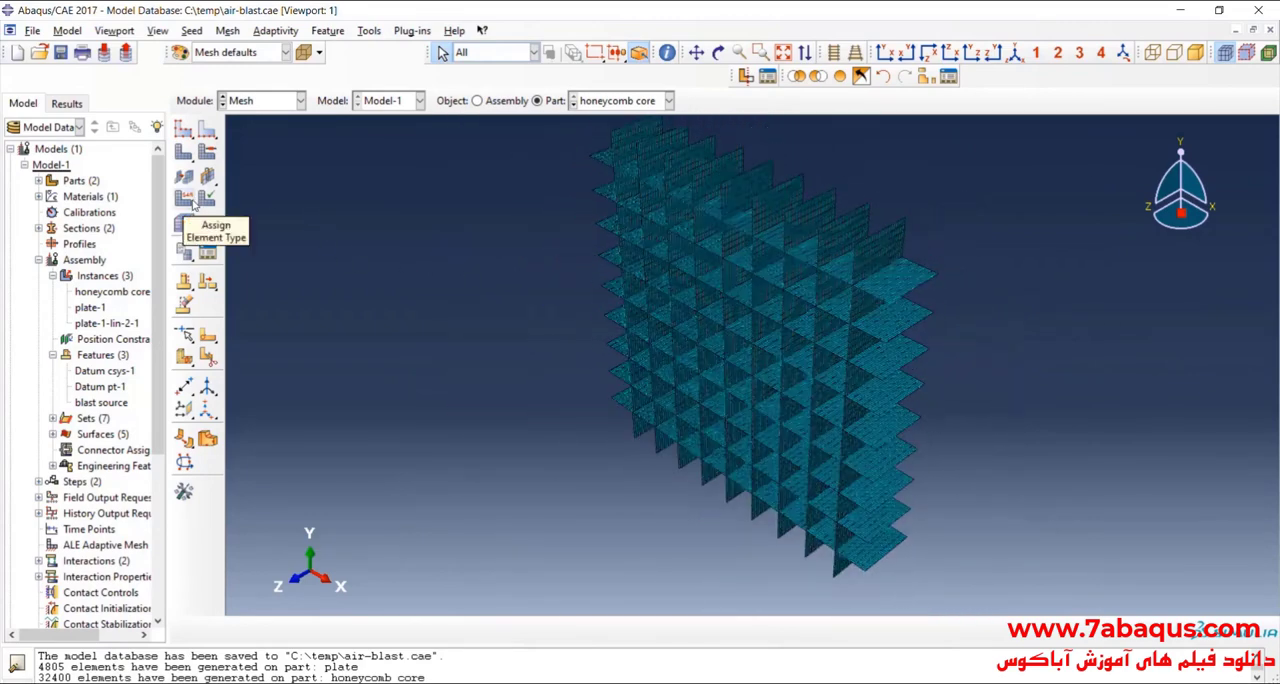
Step: Assign the Explicit library's linear reduced-integration shell element type S4R to the whole honeycomb core
left_click(194, 205)
left_click_drag(471, 155, 961, 591)
left_click(545, 629)
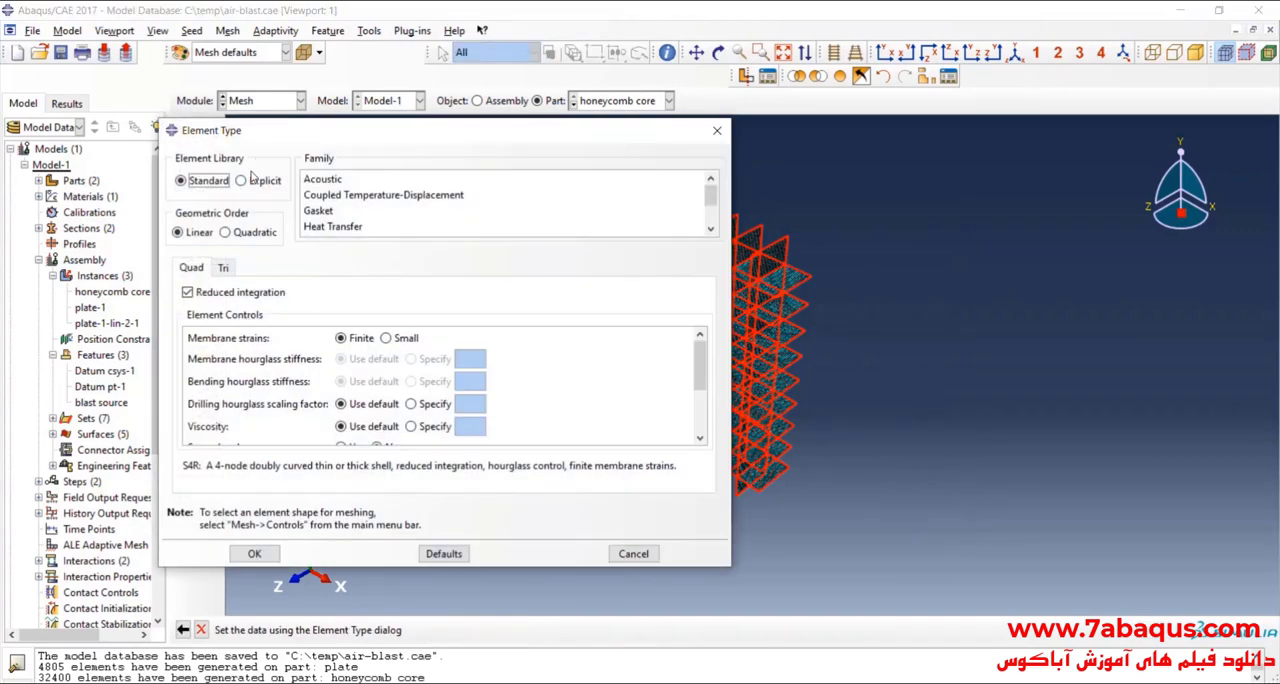
left_click(255, 181)
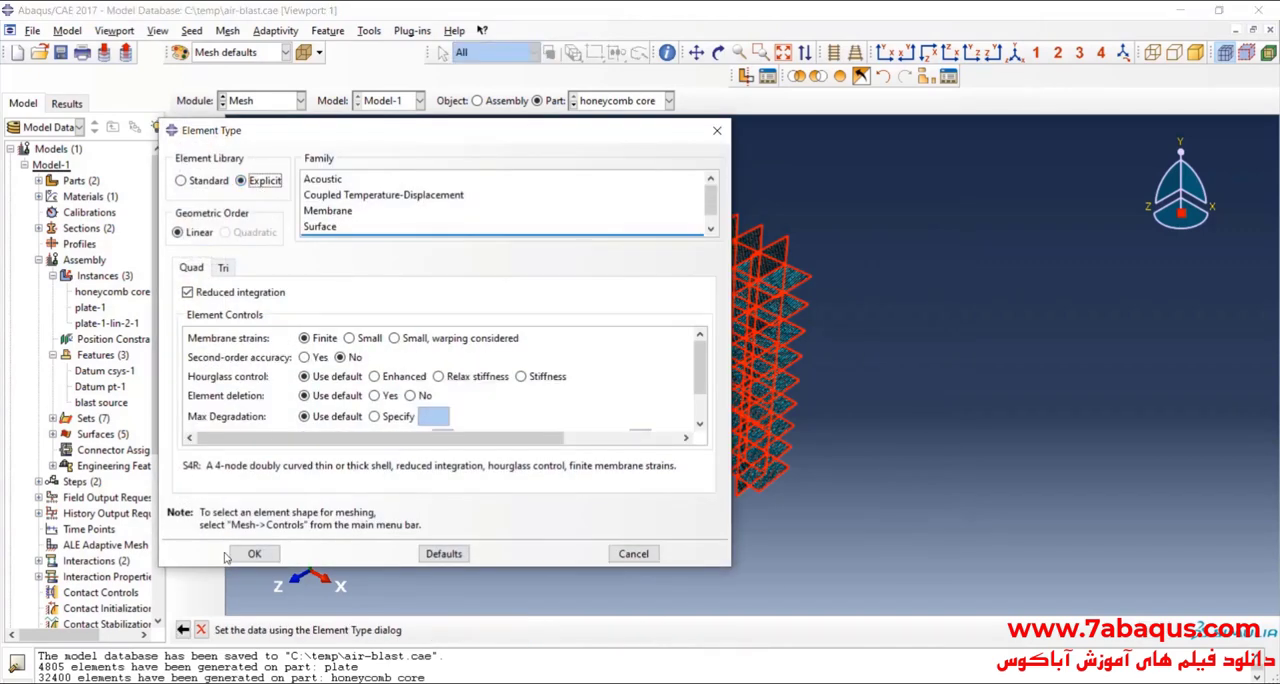
left_click(227, 557)
Step: Display the whole assembly, inspect the mesh of the plates and honeycomb core, and save the model database
left_click(479, 102)
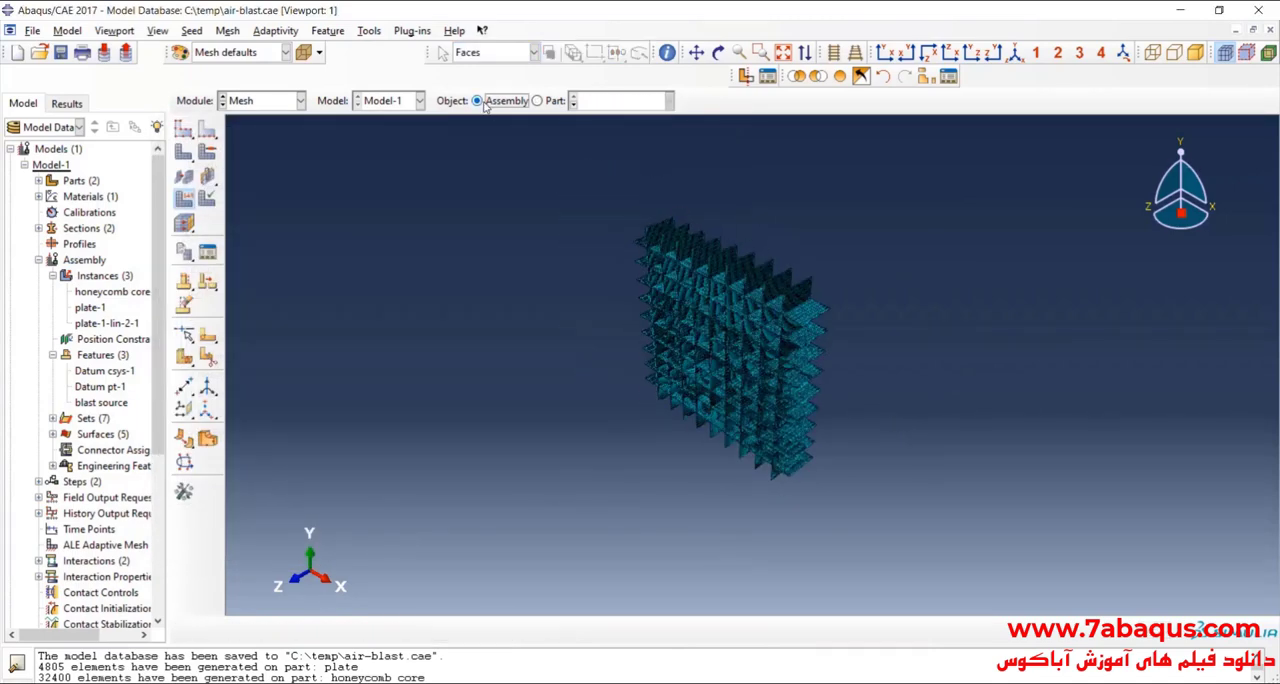
left_click(718, 52)
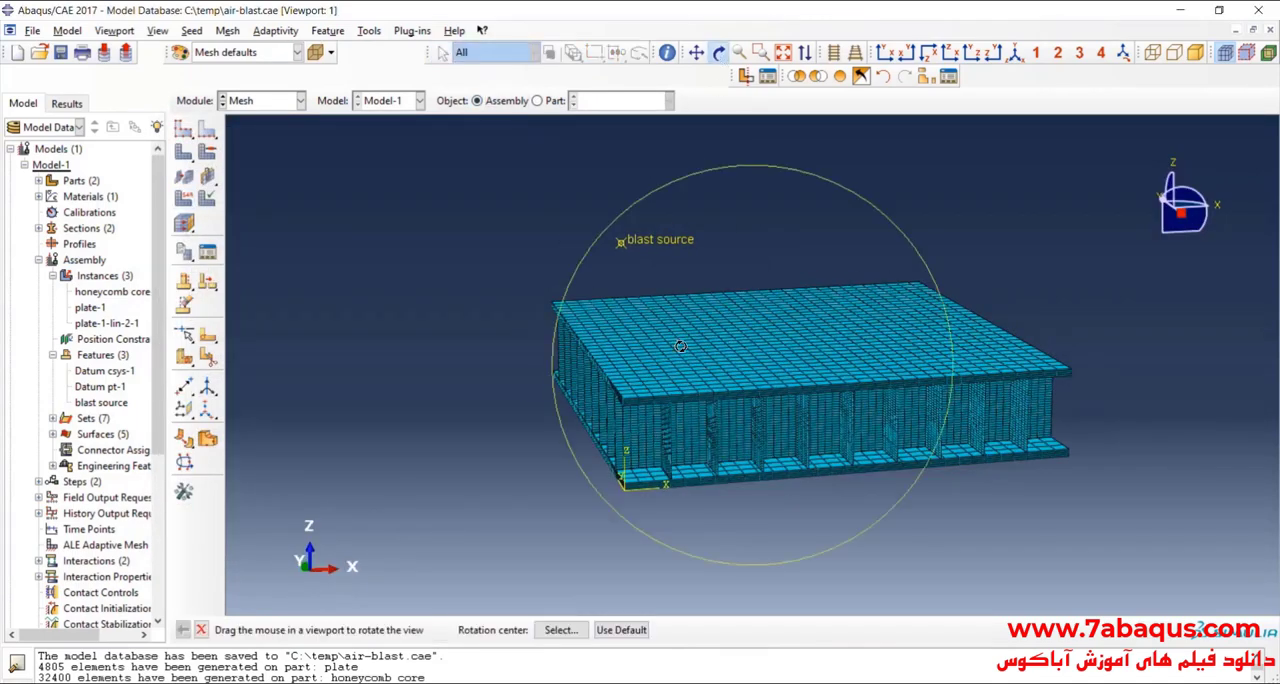
left_click_drag(772, 392, 783, 421)
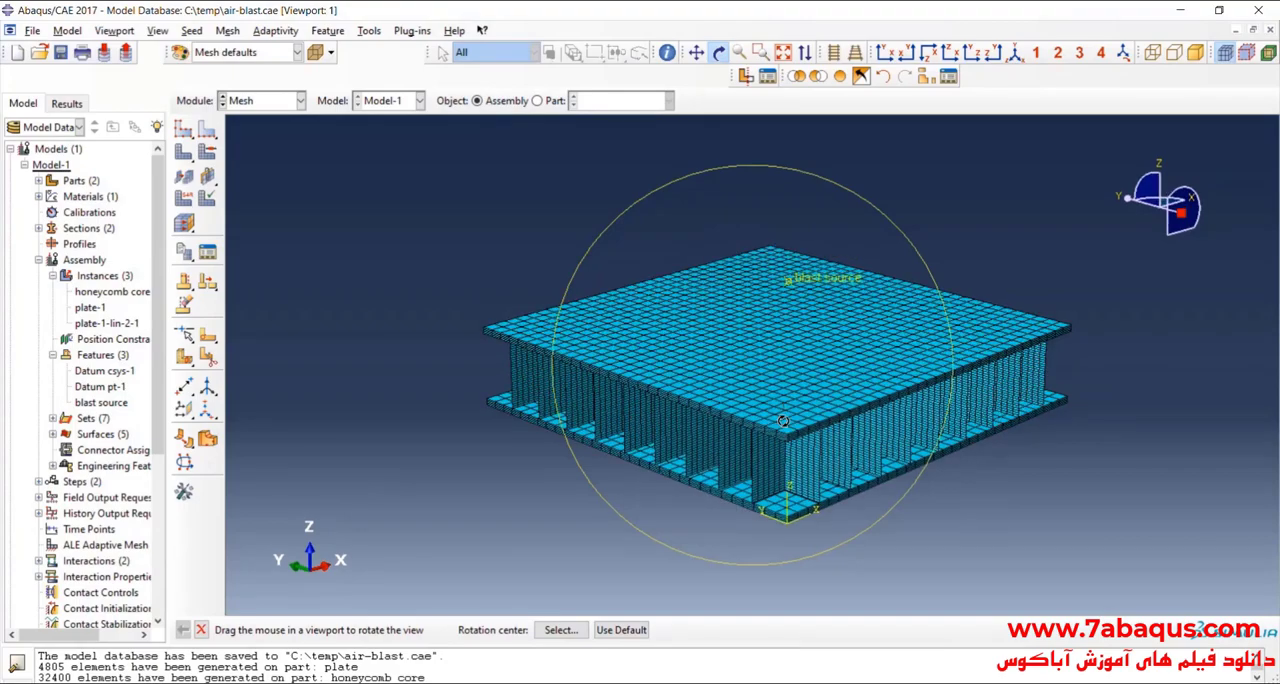
scroll(780, 428, "down", 5)
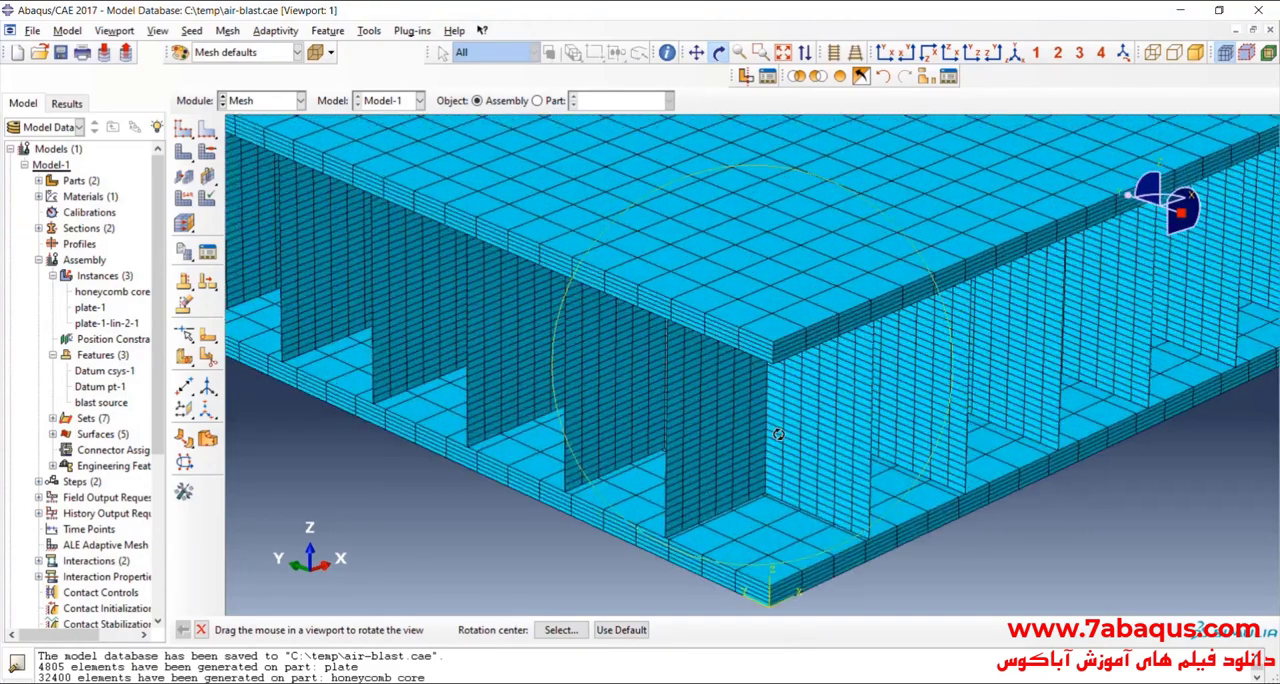
scroll(775, 432, "up", 6)
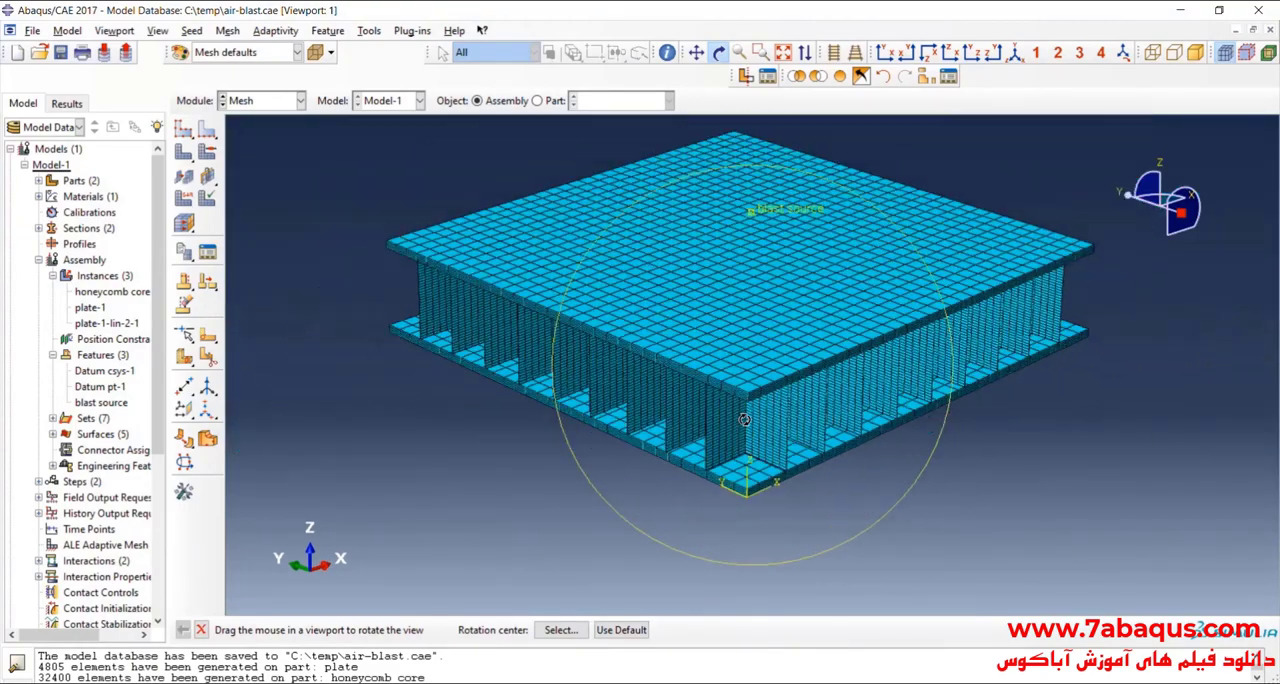
scroll(745, 420, "up", 2)
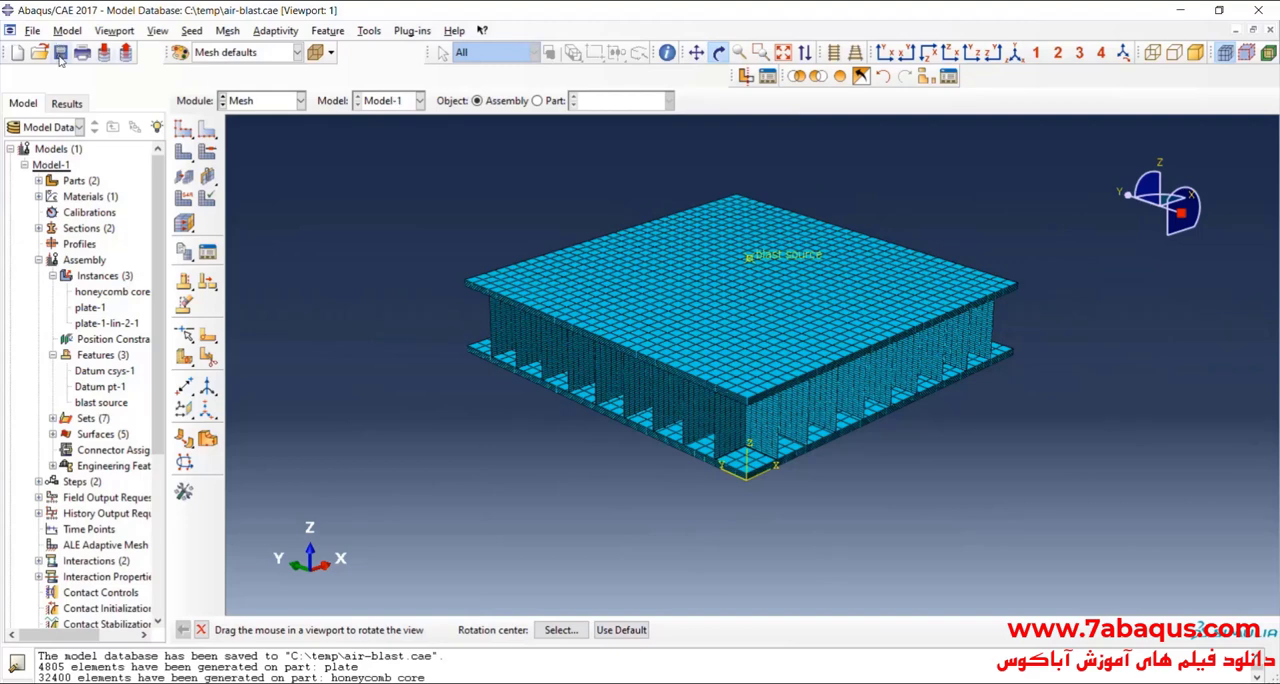
left_click_drag(741, 277, 599, 292)
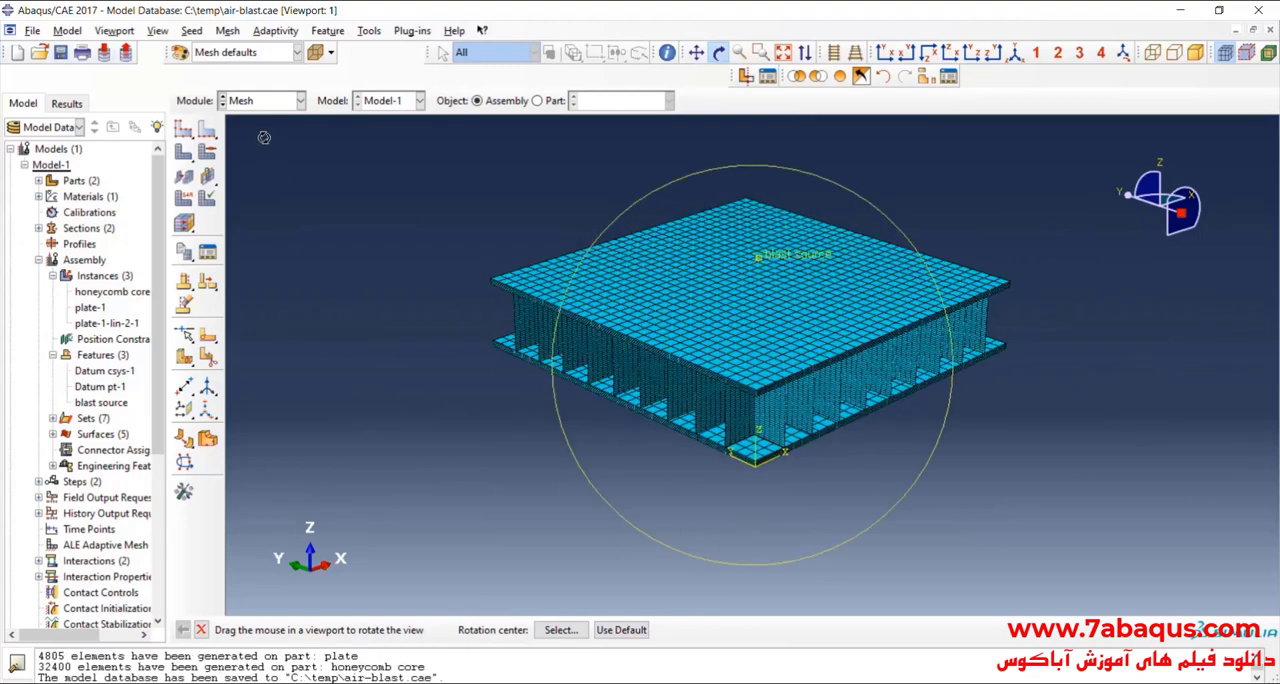
Step: Switch to the Job module and start a new analysis job named TNT-3Kg based on Model-1
left_click(256, 102)
left_click(252, 247)
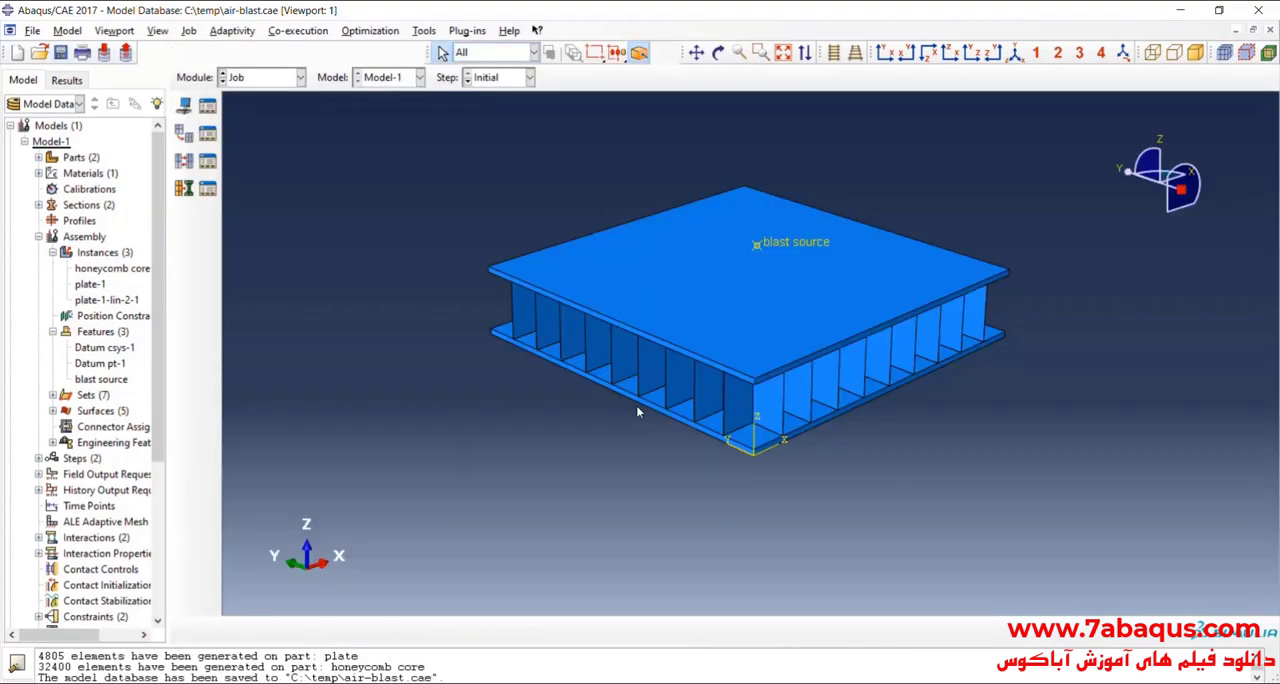
left_click(184, 106)
type("T")
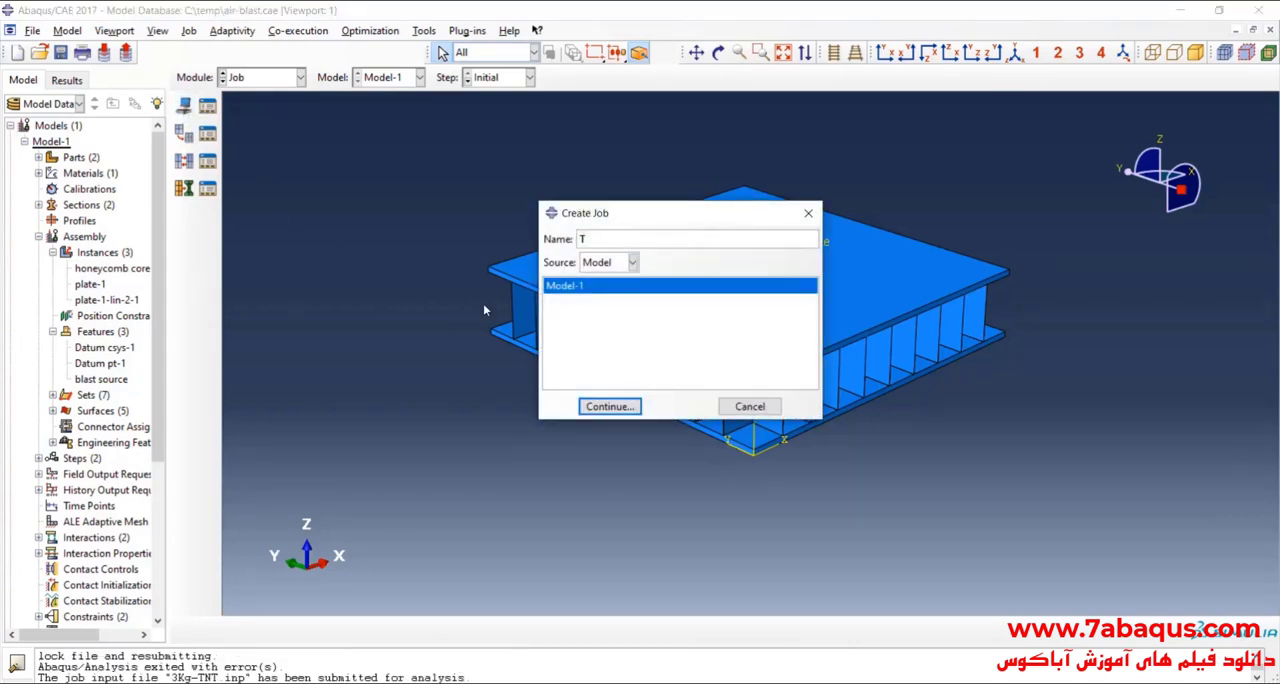
type("NT-3Kg")
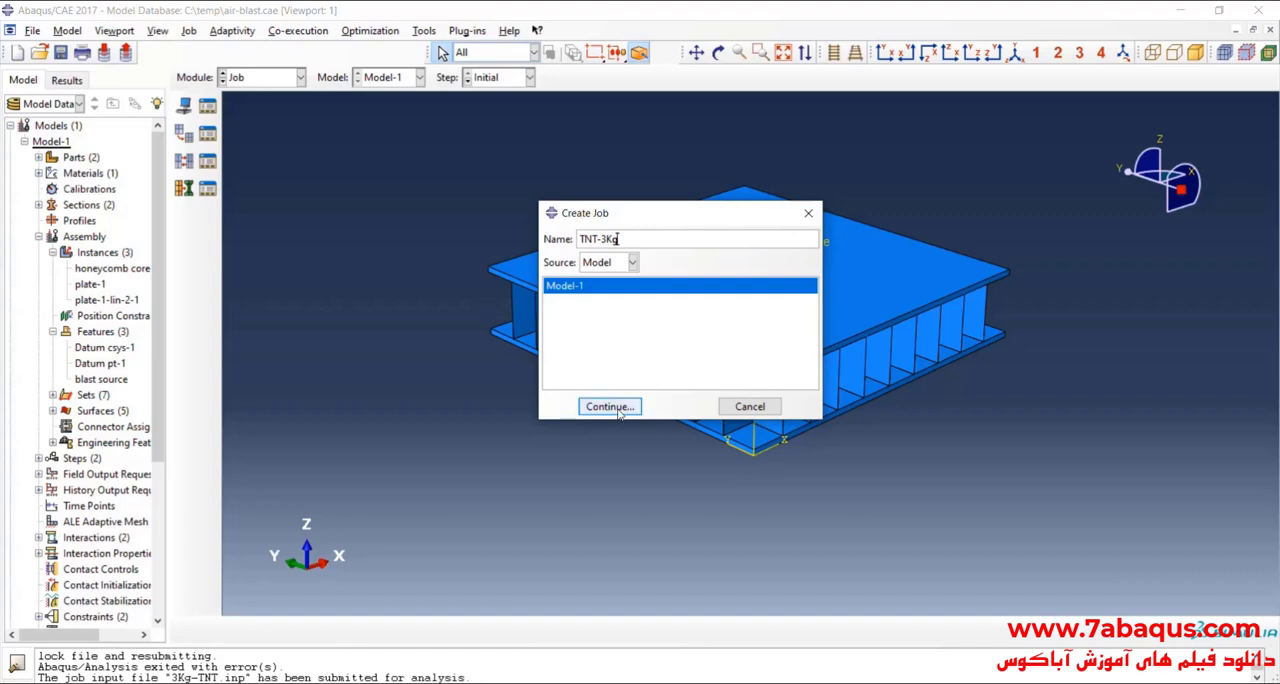
Step: Finish creating the TNT-3Kg job with multiple processors enabled, using 2 processors and 2 domains
left_click(609, 406)
left_click(476, 278)
left_click(358, 302)
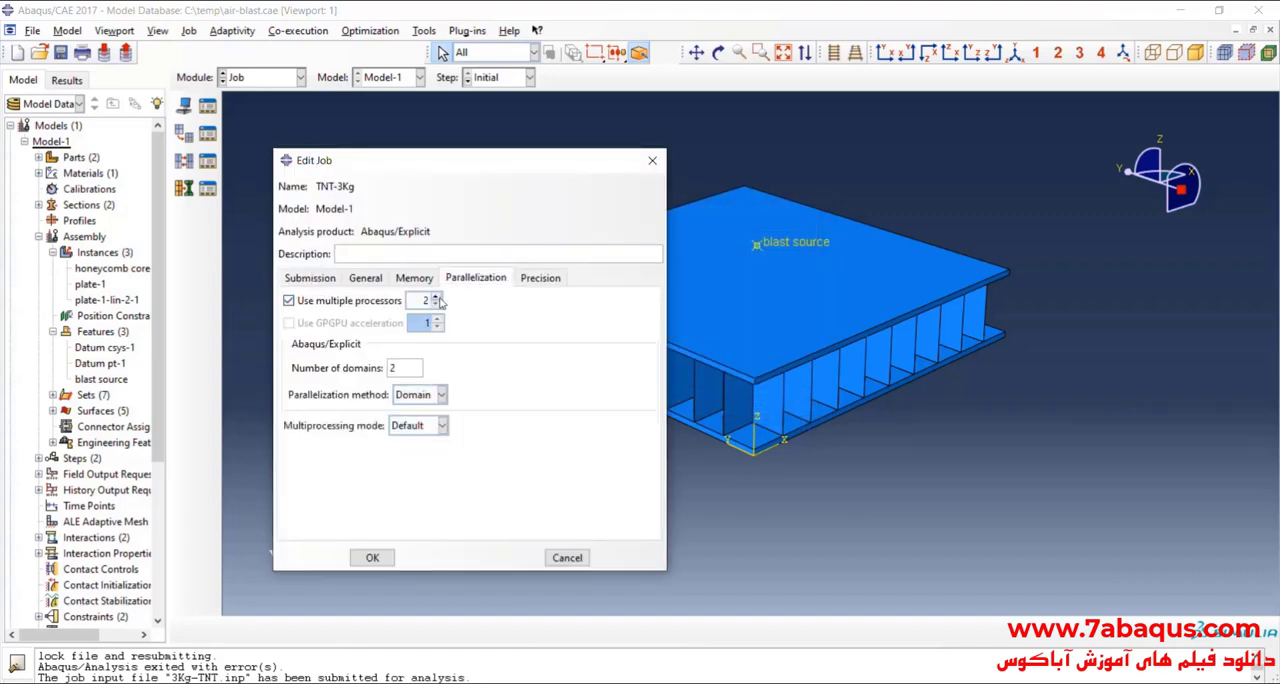
left_click(372, 557)
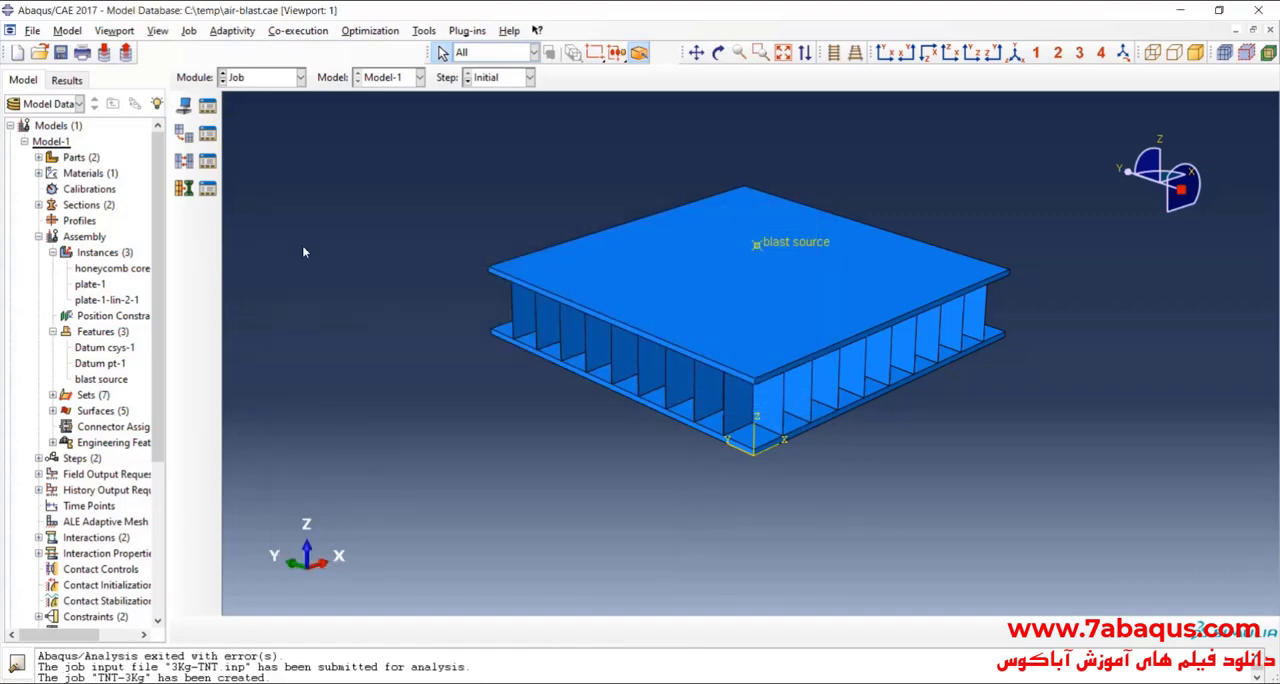
Step: Submit the TNT-3Kg job for full analysis and open its monitor to follow the run
left_click(205, 110)
left_click(812, 256)
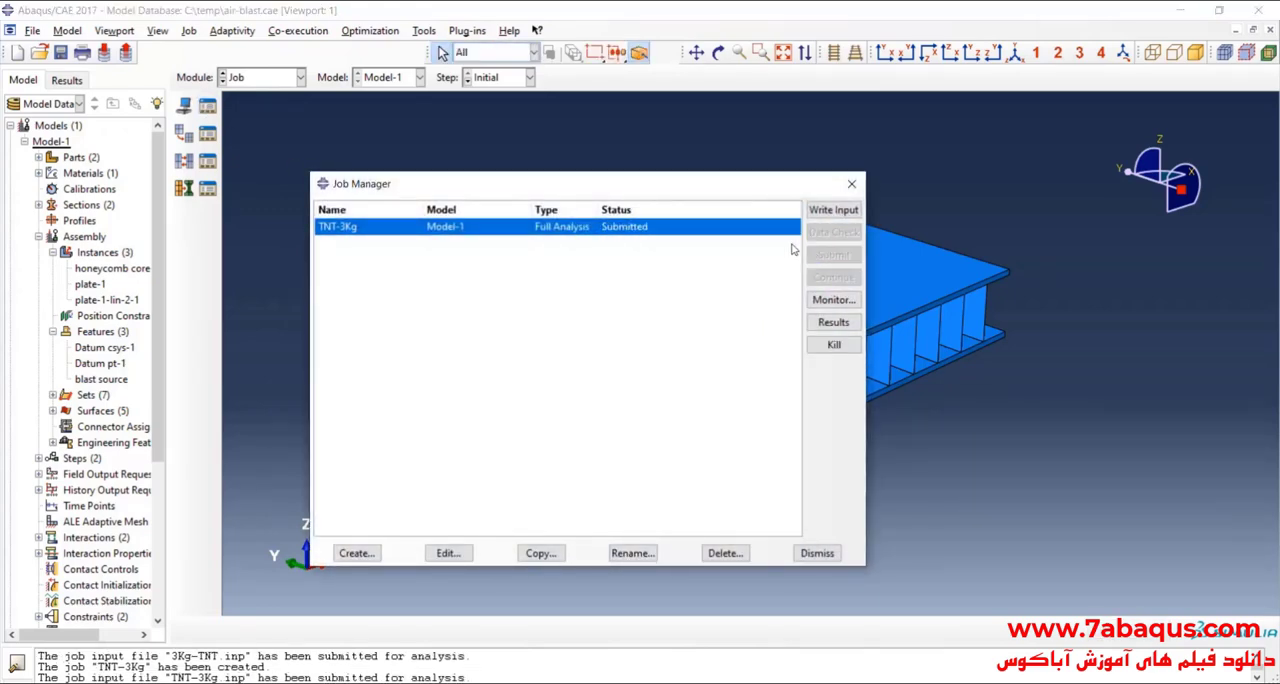
left_click(833, 299)
left_click_drag(303, 112, 356, 143)
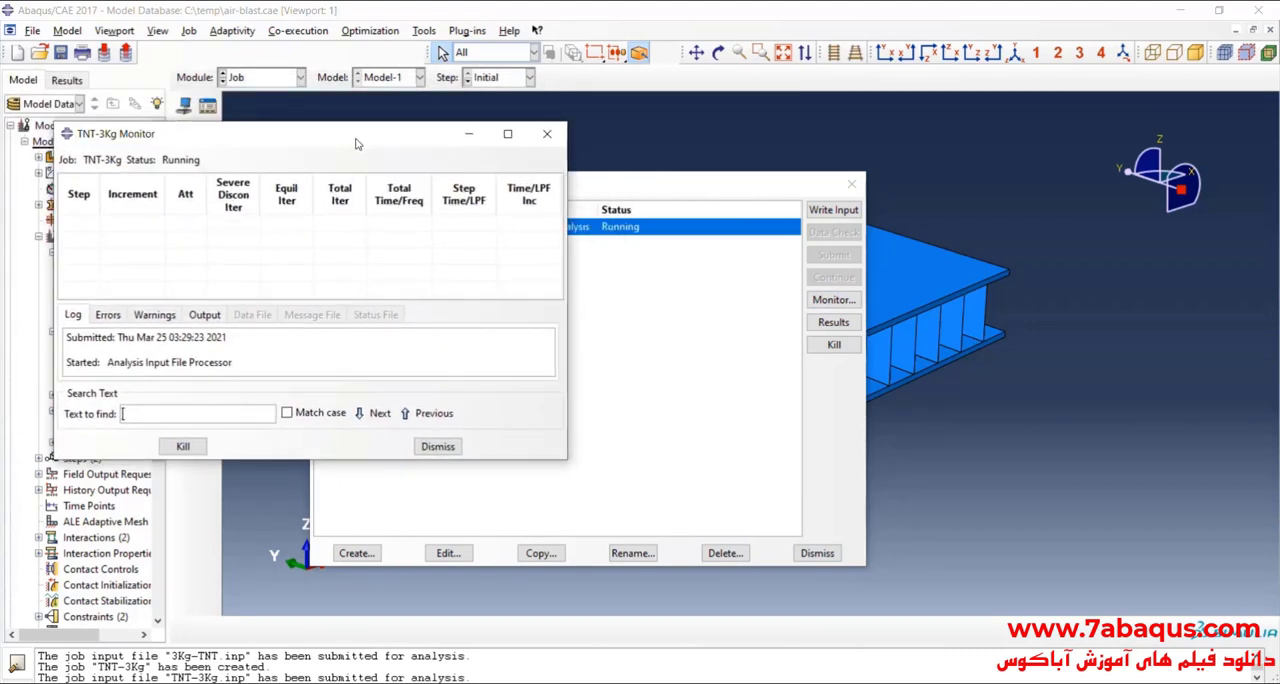
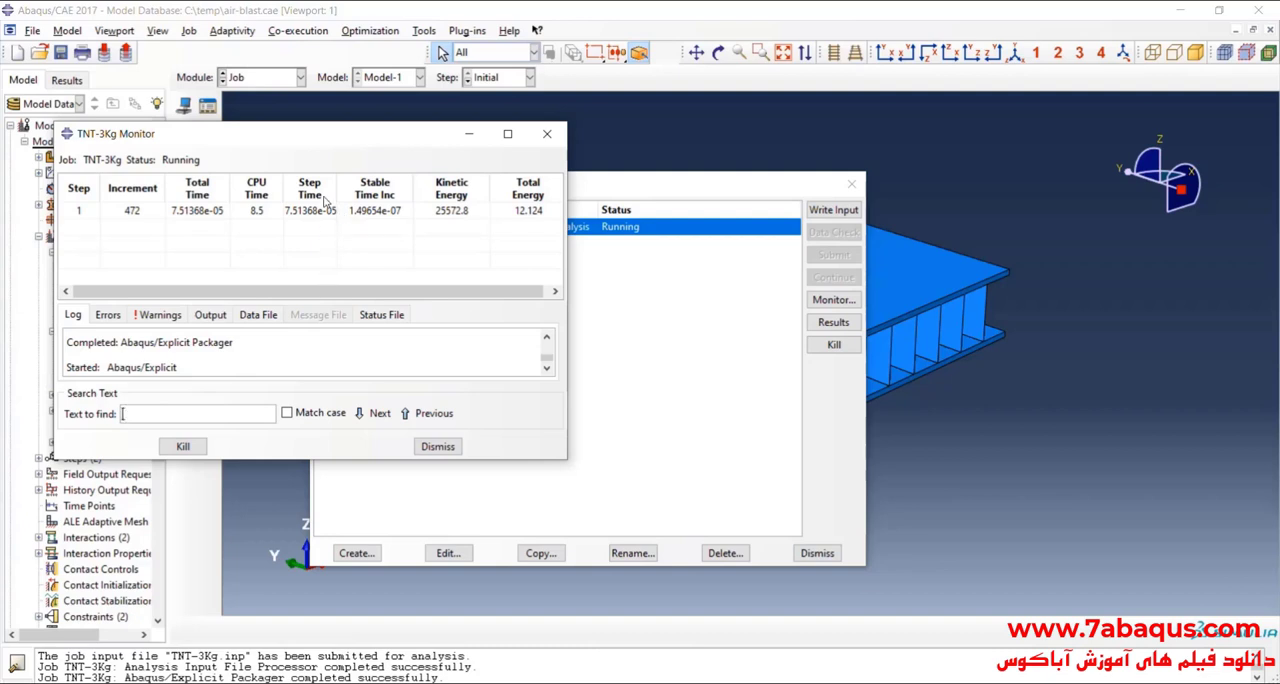
Step: Follow the TNT-3Kg run in its monitor until the analysis finishes, and close the monitor
mouse_move(333, 141)
left_mouse_down()
mouse_move(371, 154)
mouse_move(353, 147)
left_mouse_up()
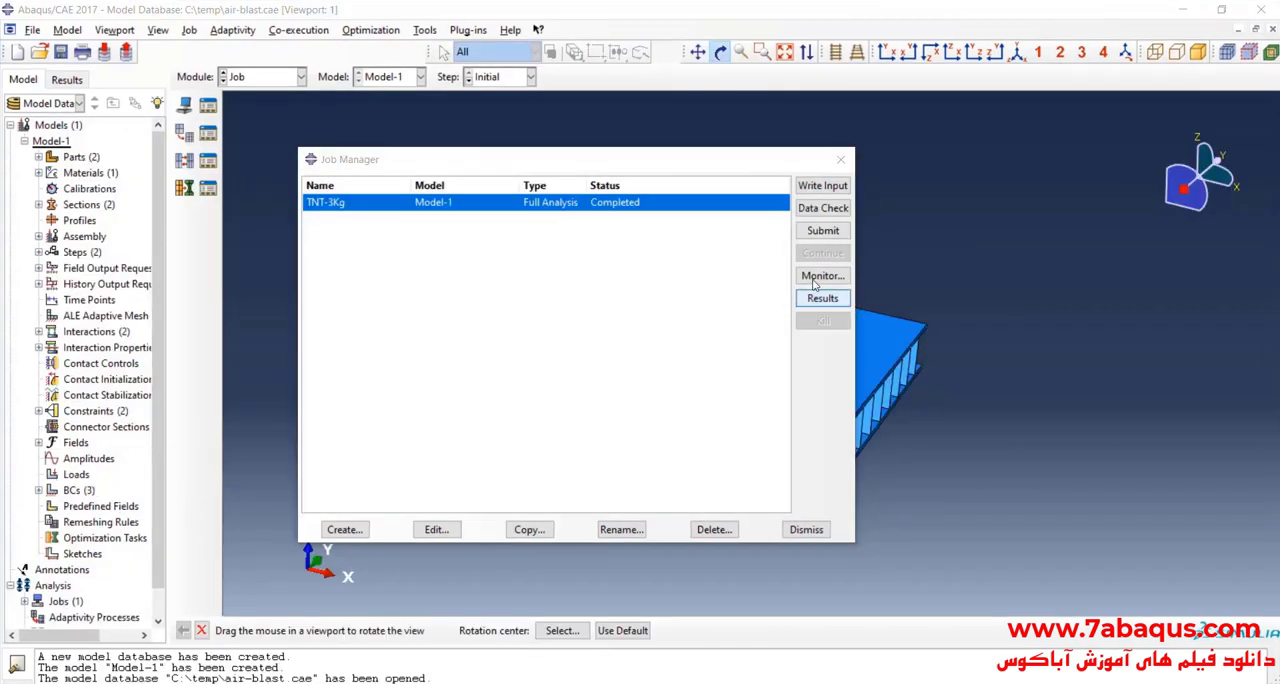
left_click(823, 275)
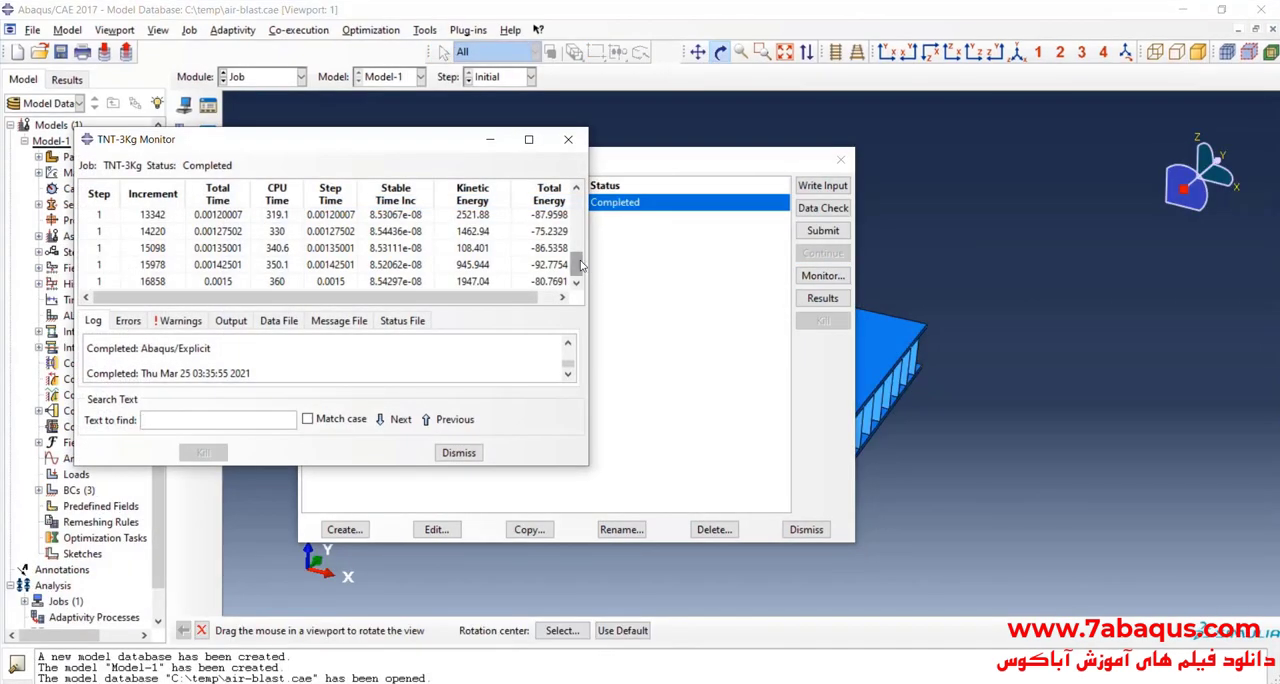
left_click(569, 141)
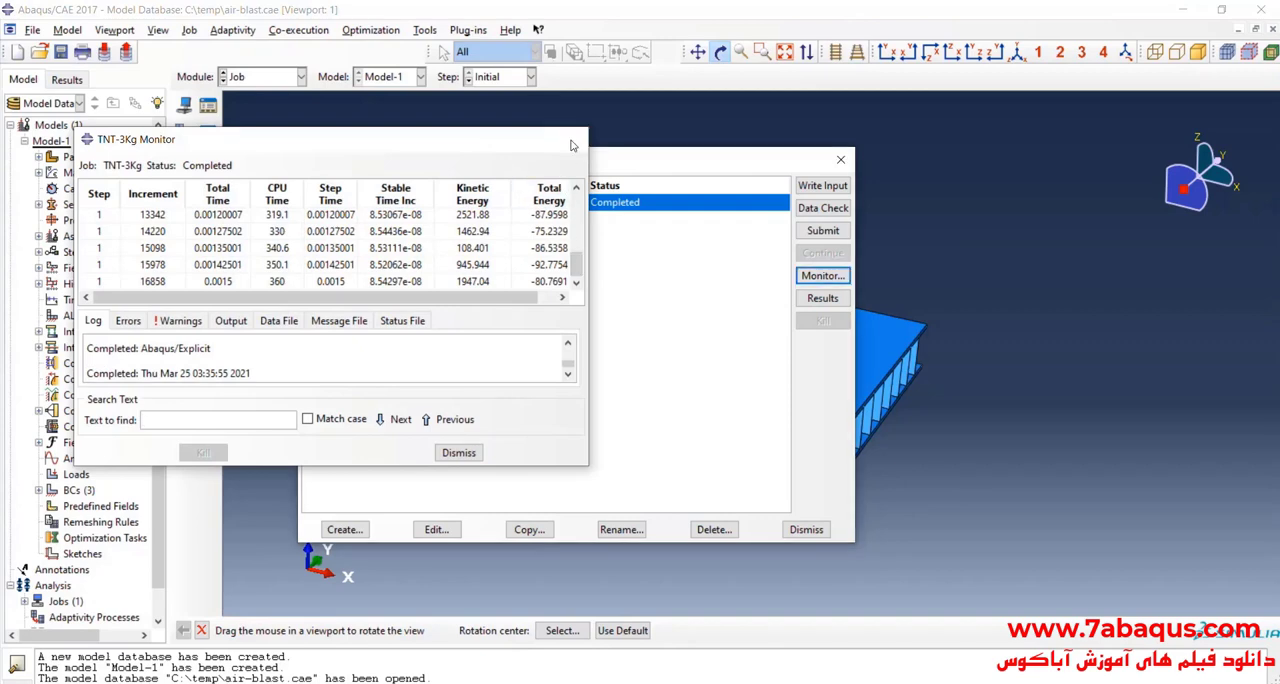
Step: Open the TNT-3Kg results and plot the Mises stress contours on the deformed shape
left_click(823, 298)
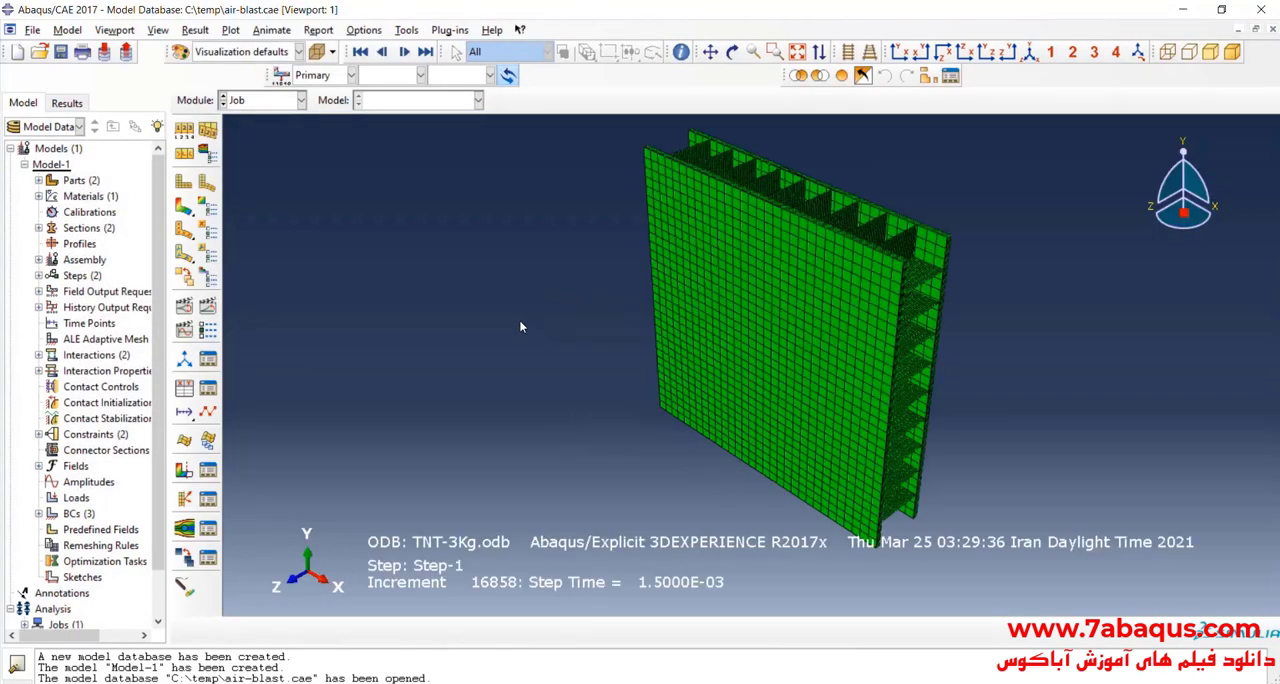
left_click(184, 206)
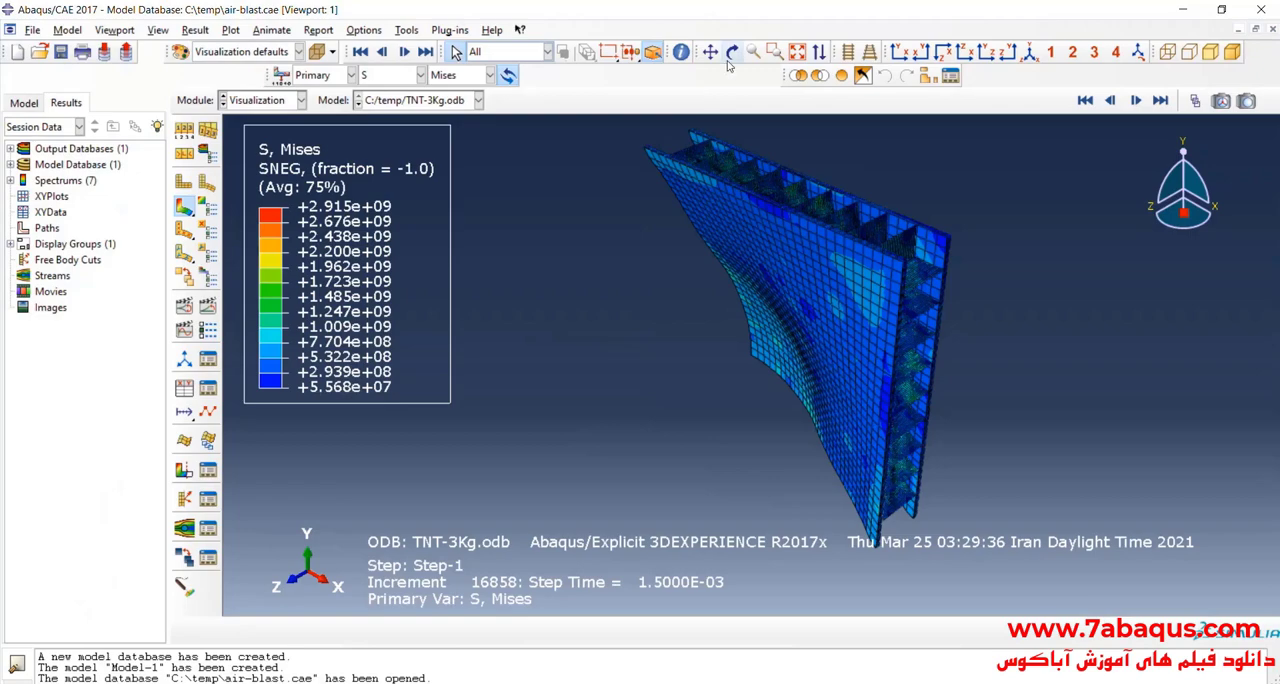
left_click(731, 57)
left_click_drag(746, 256, 845, 268)
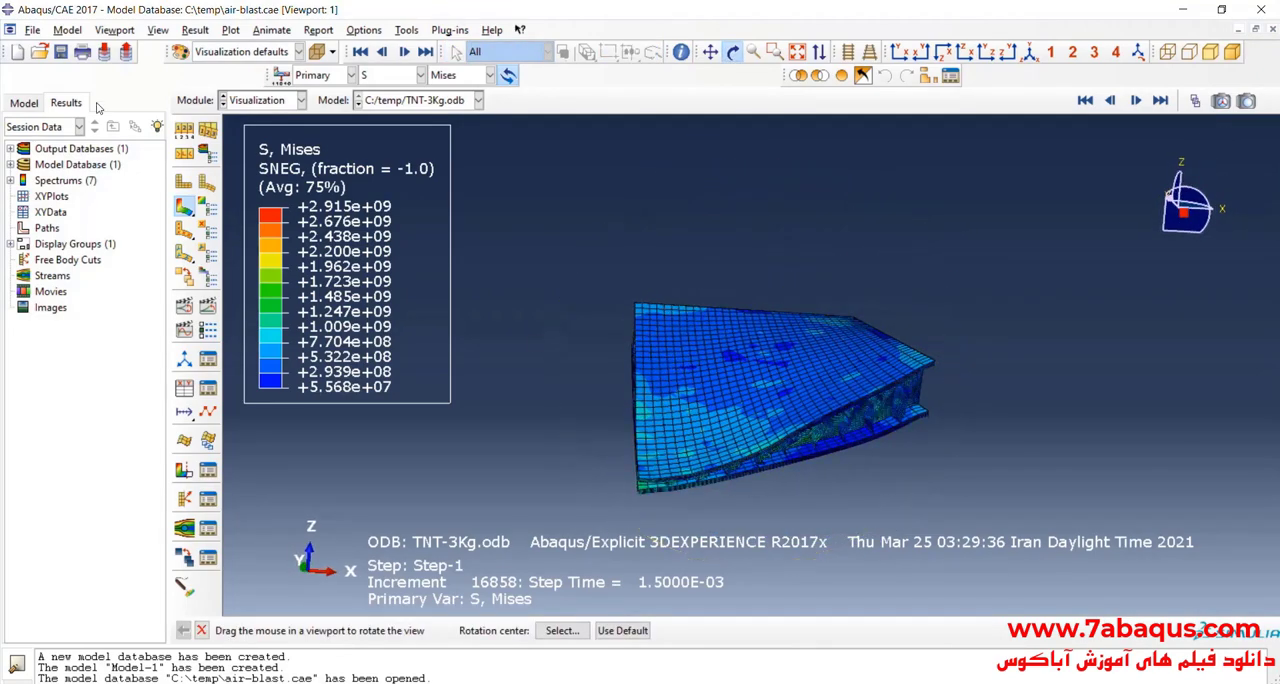
Step: Hide the title block in the viewport annotation options
left_click(114, 30)
left_click(150, 204)
left_click(438, 297)
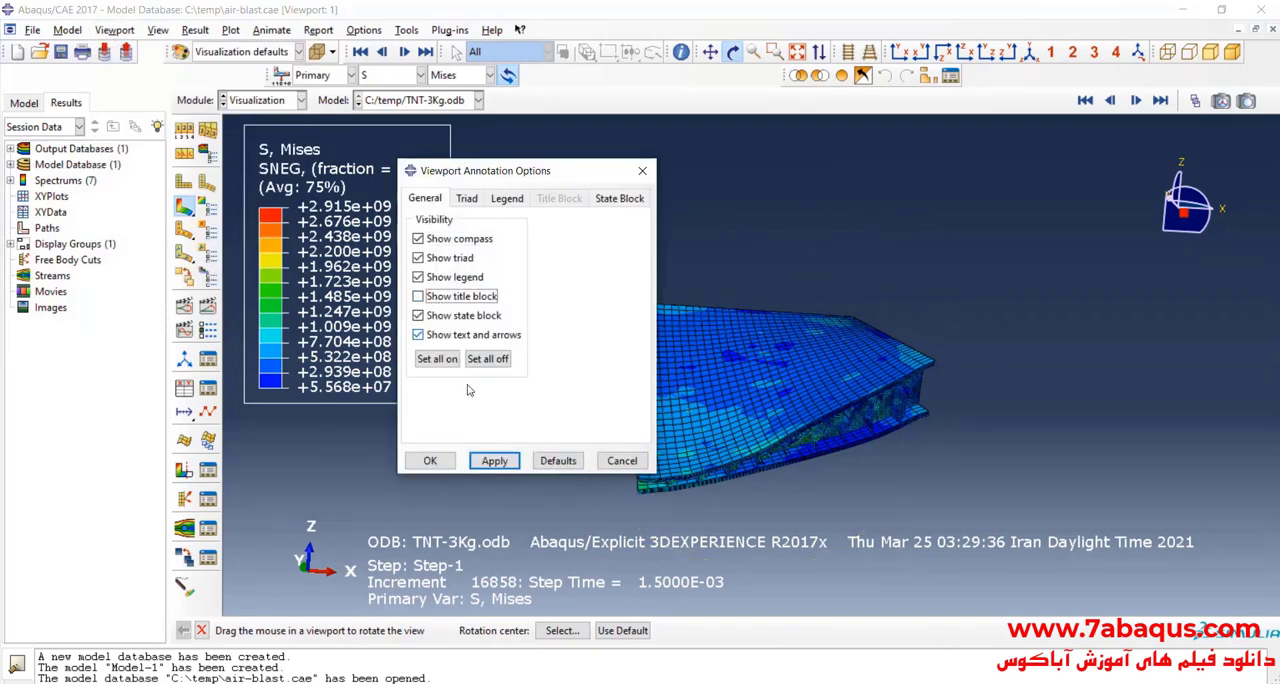
left_click(494, 460)
left_click(430, 460)
Step: Remove the PLATE-1-LIN-2-1 part instance from the displayed results to expose the honeycomb core
left_click_drag(760, 390, 466, 377)
left_click_drag(553, 374, 811, 367)
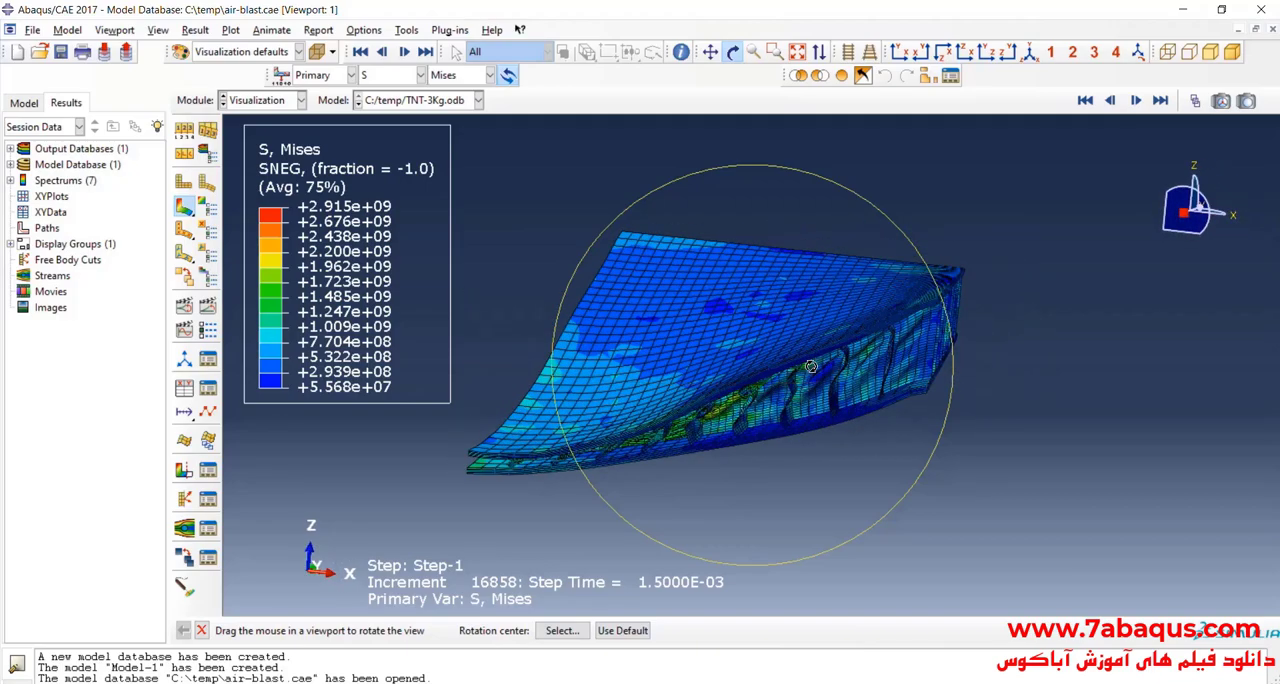
left_click_drag(528, 483, 792, 347)
left_click_drag(702, 348, 708, 334)
left_click(928, 77)
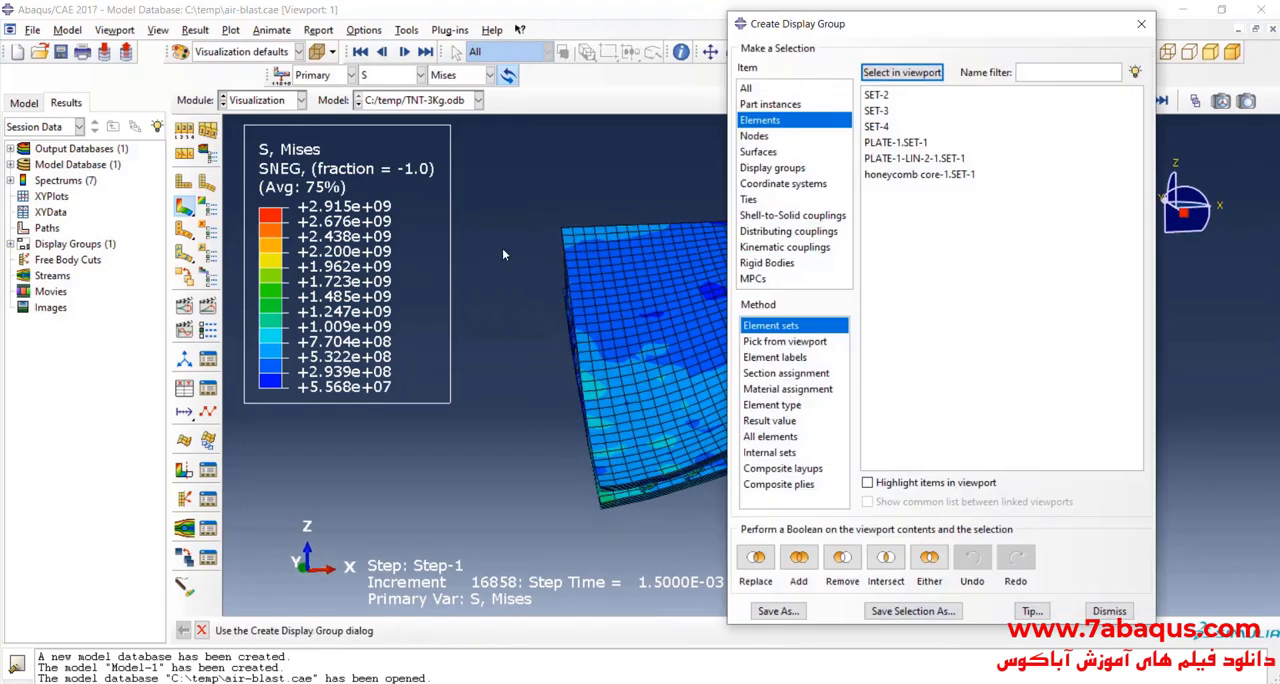
left_click(760, 101)
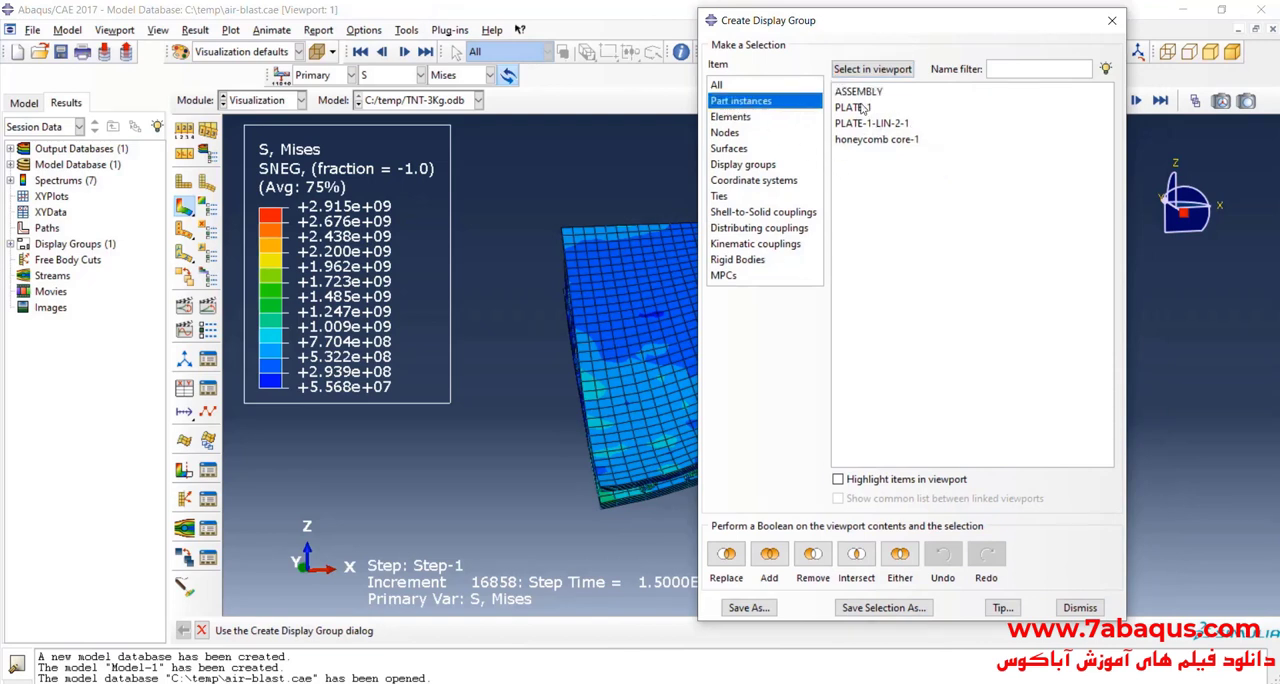
left_click(900, 123)
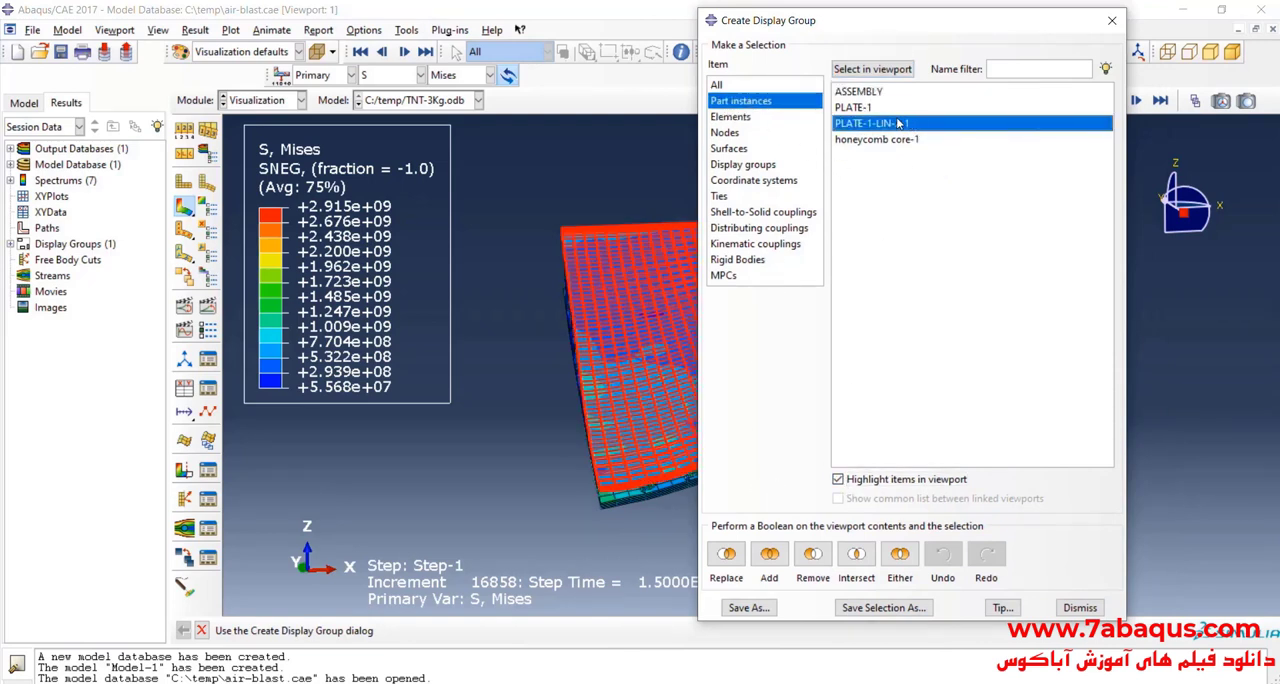
left_click(812, 556)
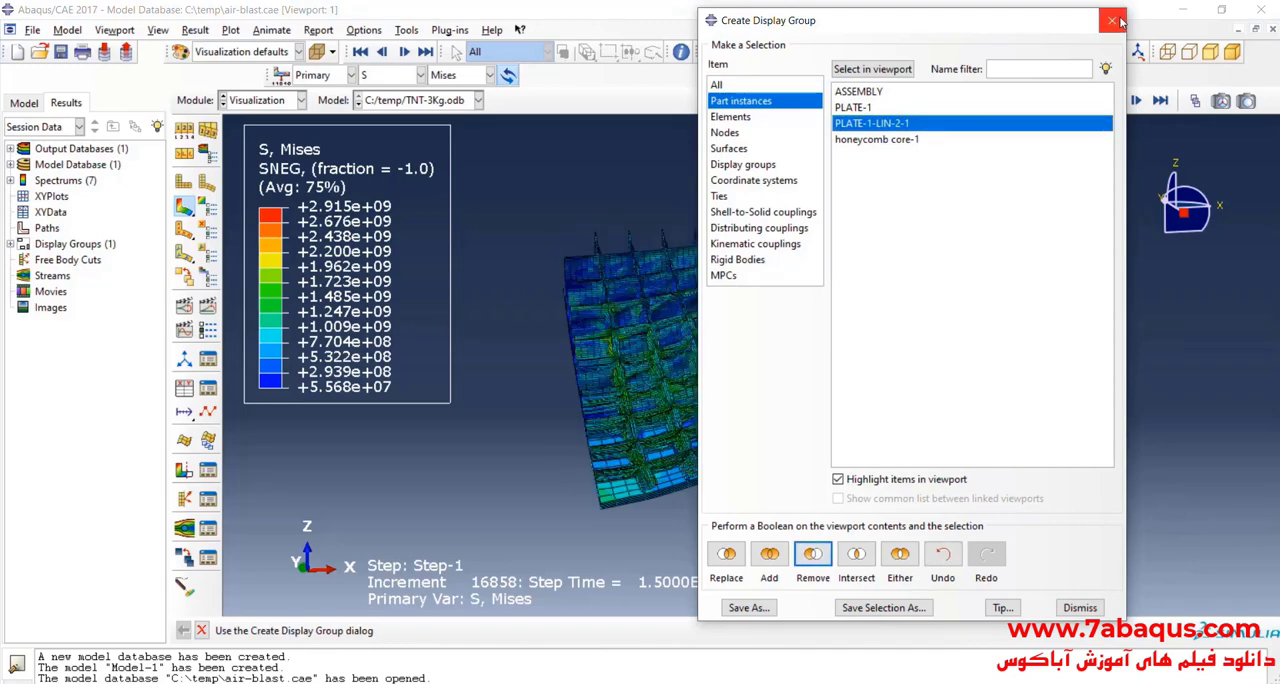
left_click(1112, 21)
Step: Examine the exposed core's deformation, and use the frame selector to show frame 0 of Step-1
left_click(732, 52)
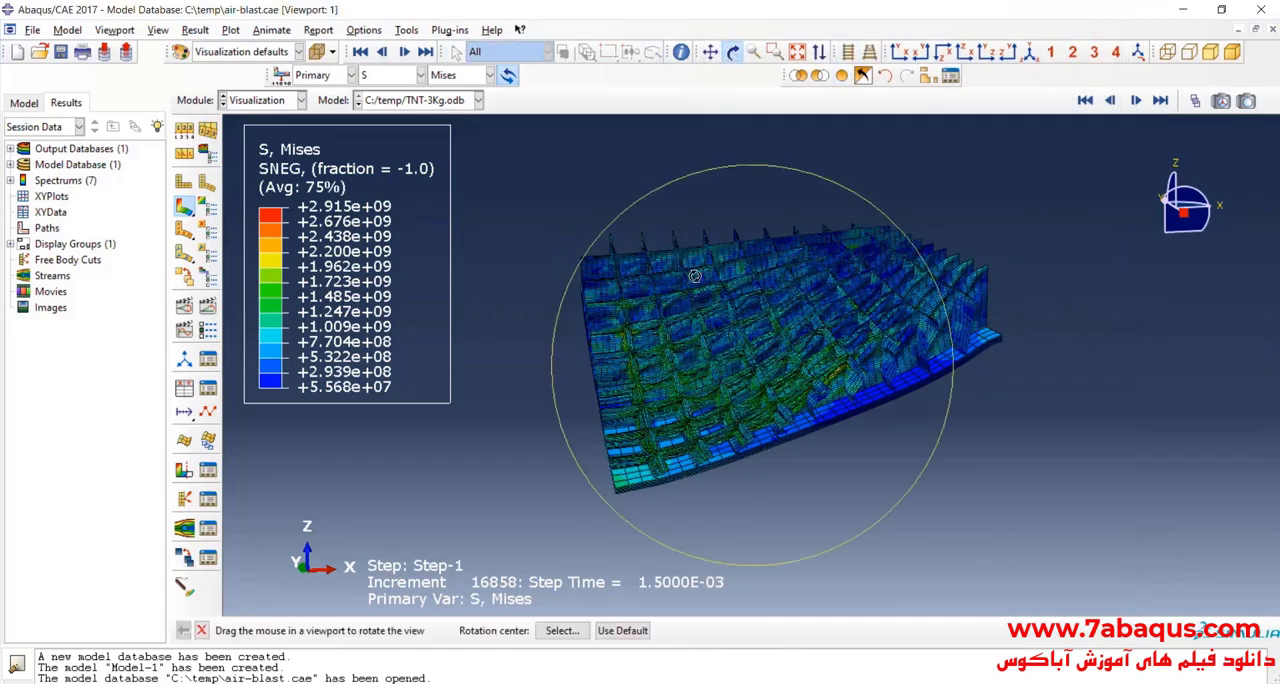
left_click_drag(755, 357, 790, 298)
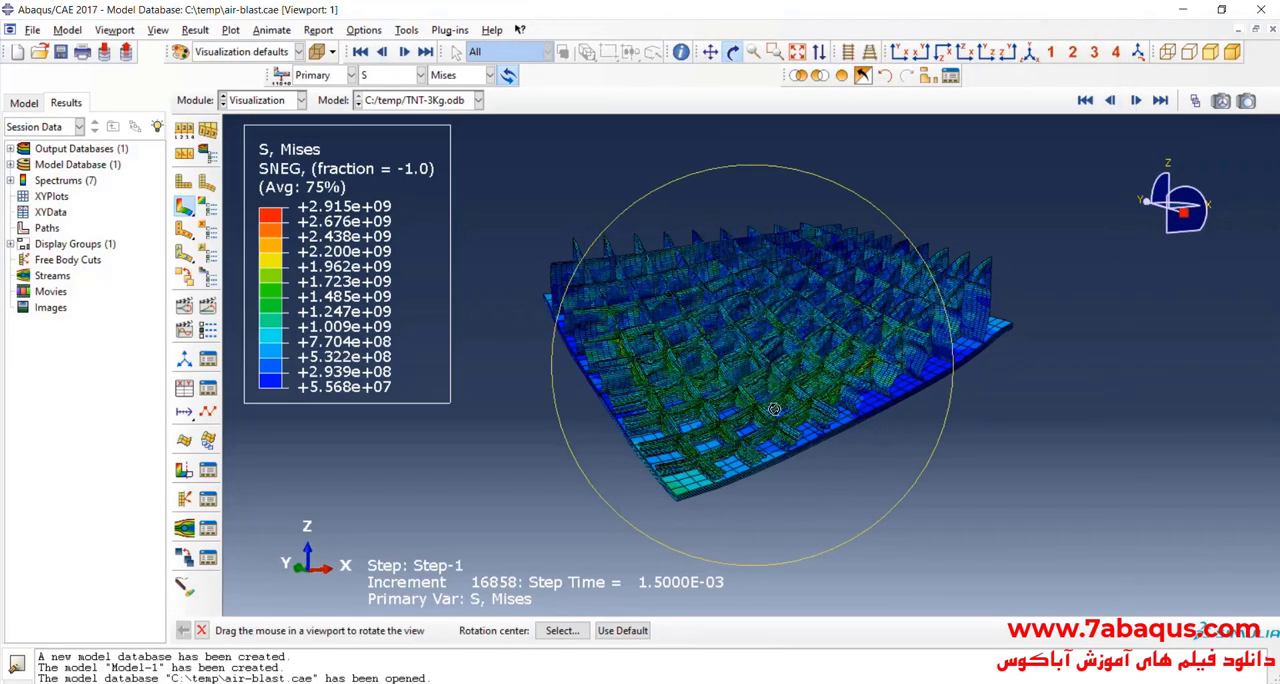
scroll(758, 415, "down", 8)
left_click_drag(752, 370, 782, 350)
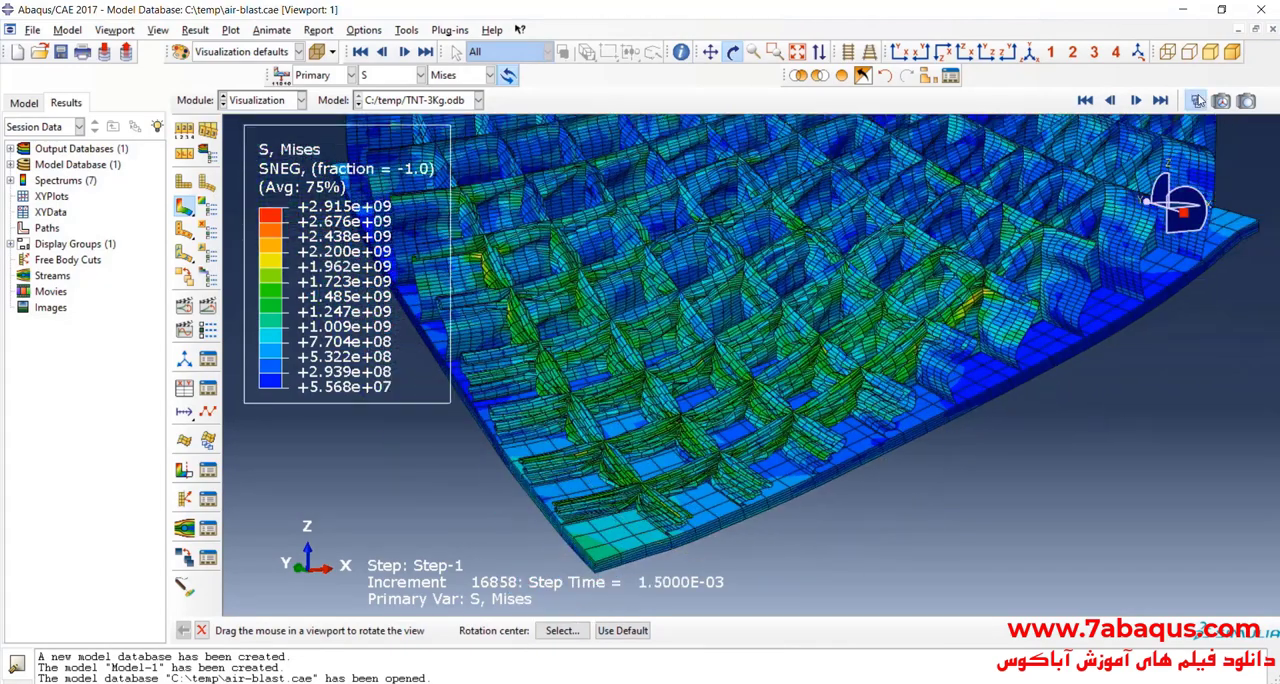
left_click(1195, 101)
left_click_drag(1203, 229, 1000, 228)
left_click_drag(766, 506, 789, 366)
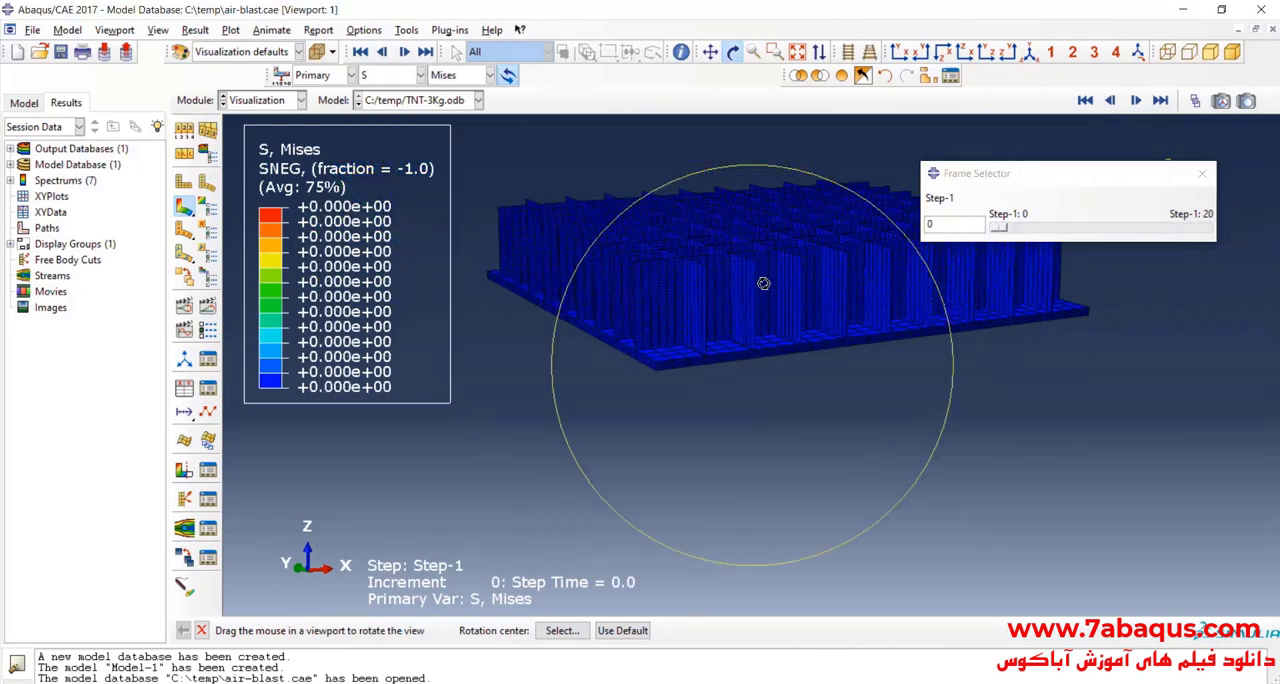
left_click_drag(763, 283, 744, 351)
left_click_drag(795, 246, 787, 229)
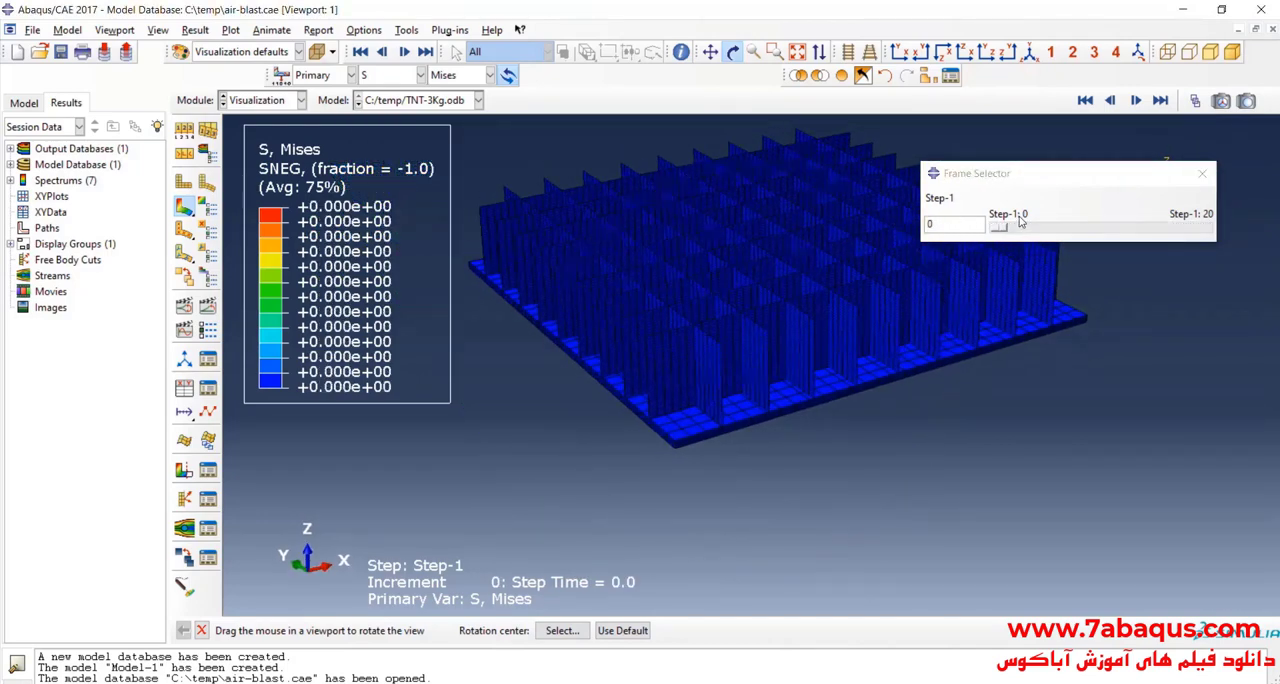
Step: Step through the Step-1 frames from 0 to 20 to review how stress and crushing develop in the core
left_click_drag(1001, 226, 999, 225)
key("Right")
key("Right")
key("Right")
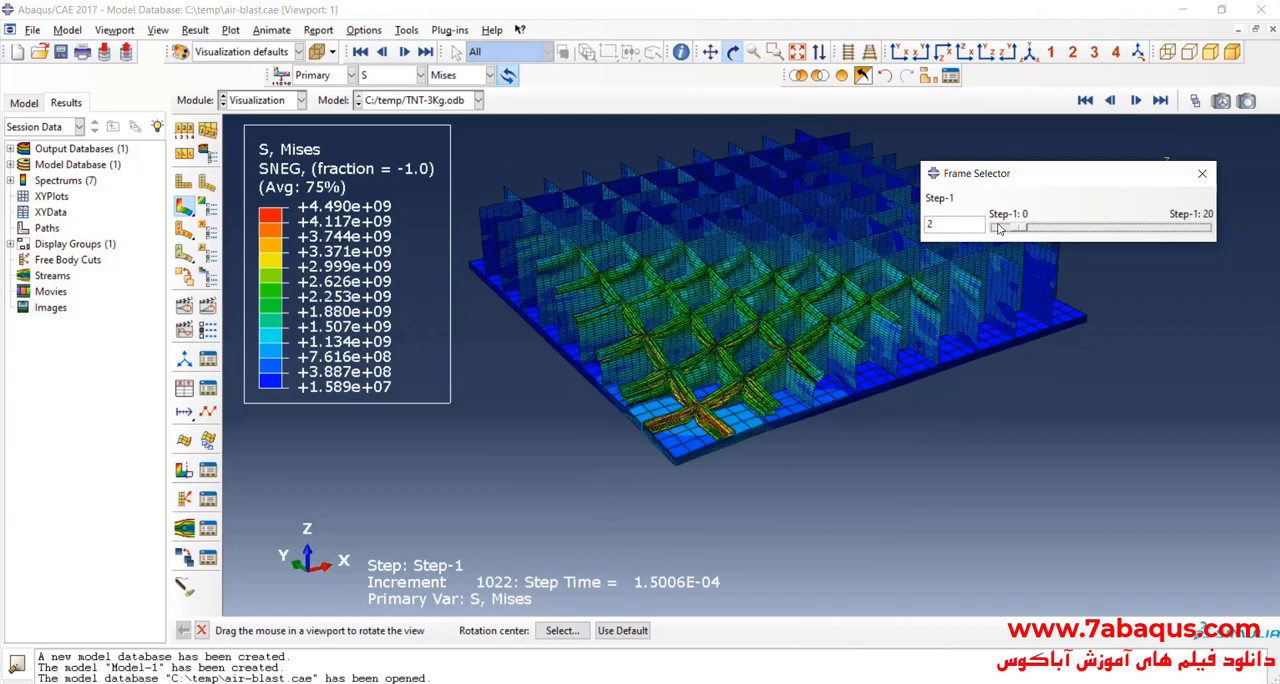
key("Right")
key("Right")
key("Right")
key("Right")
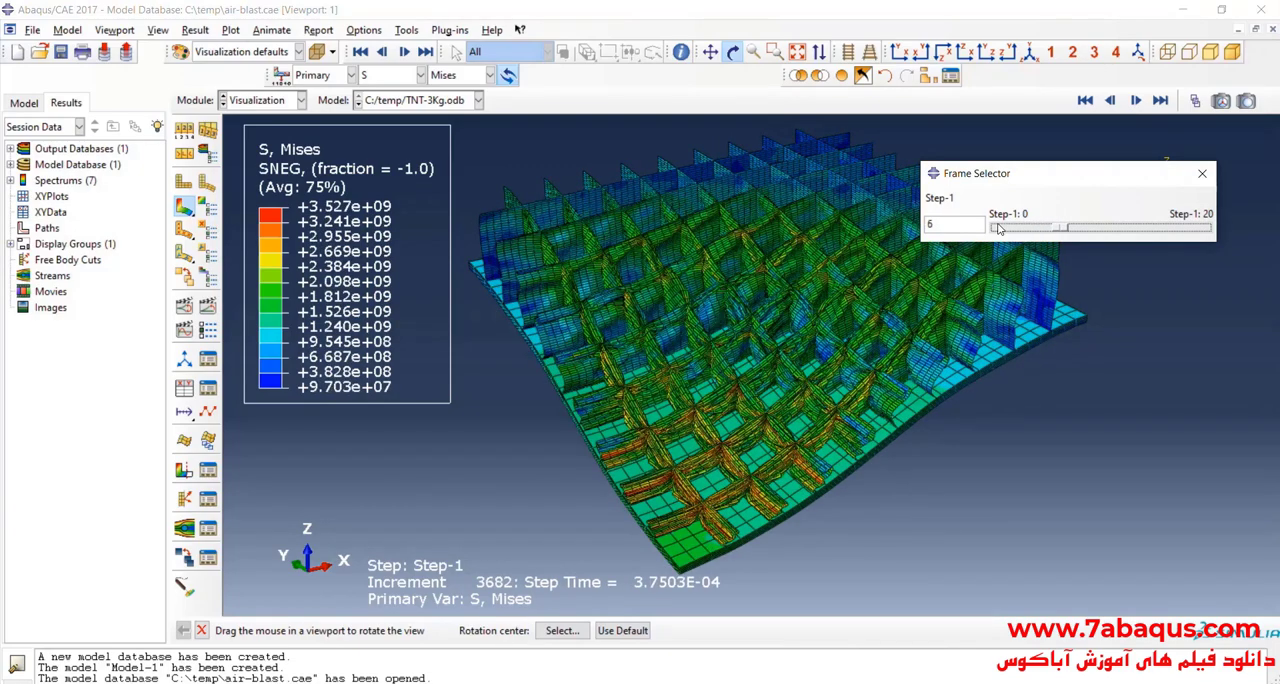
key("Right")
key("Right")
key("Right")
key("Right")
key("Right")
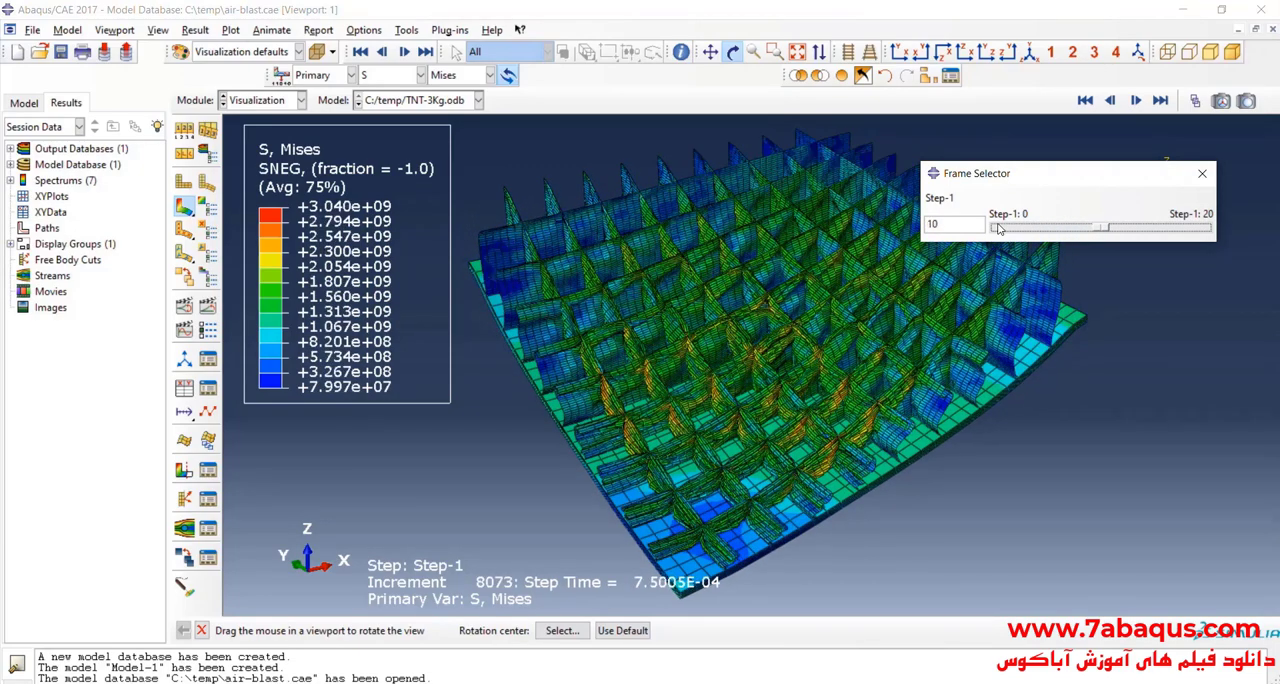
key("Right")
key("Right")
key("Right")
key("Right")
key("Right")
key("Right")
key("Right")
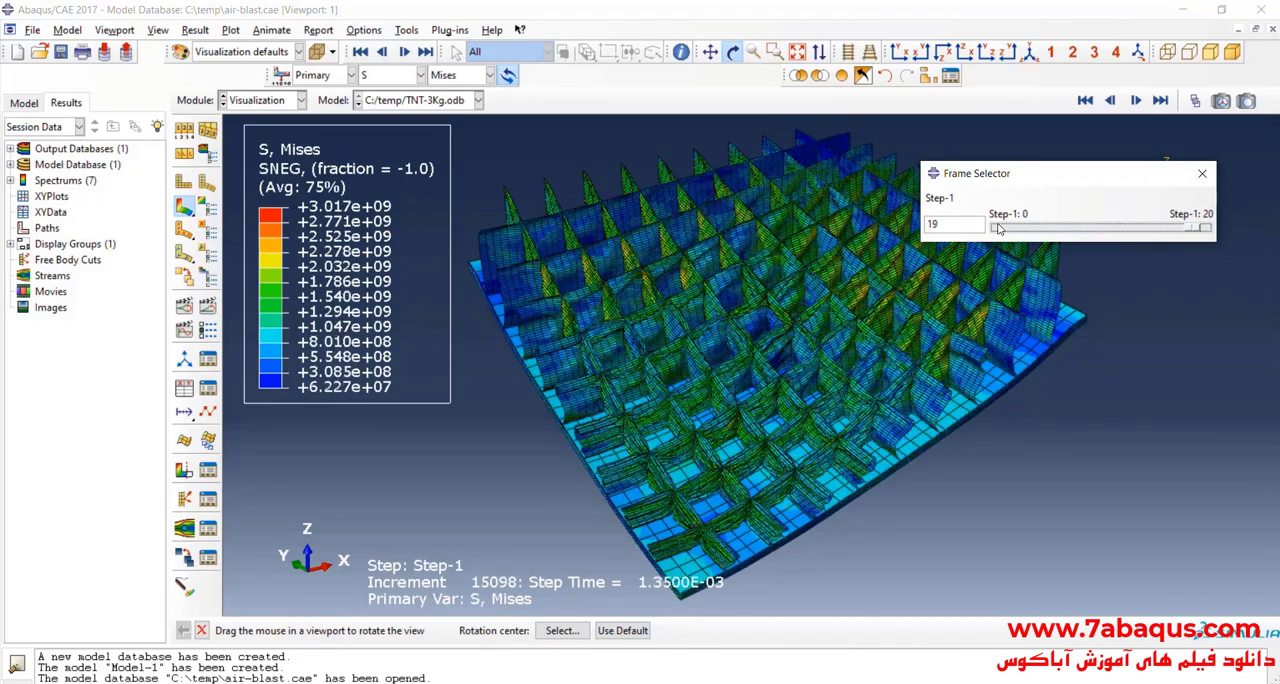
left_click_drag(790, 285, 756, 322)
Step: Try free edges on the contour plot, and set the visible edges to Feature edges
left_click(186, 130)
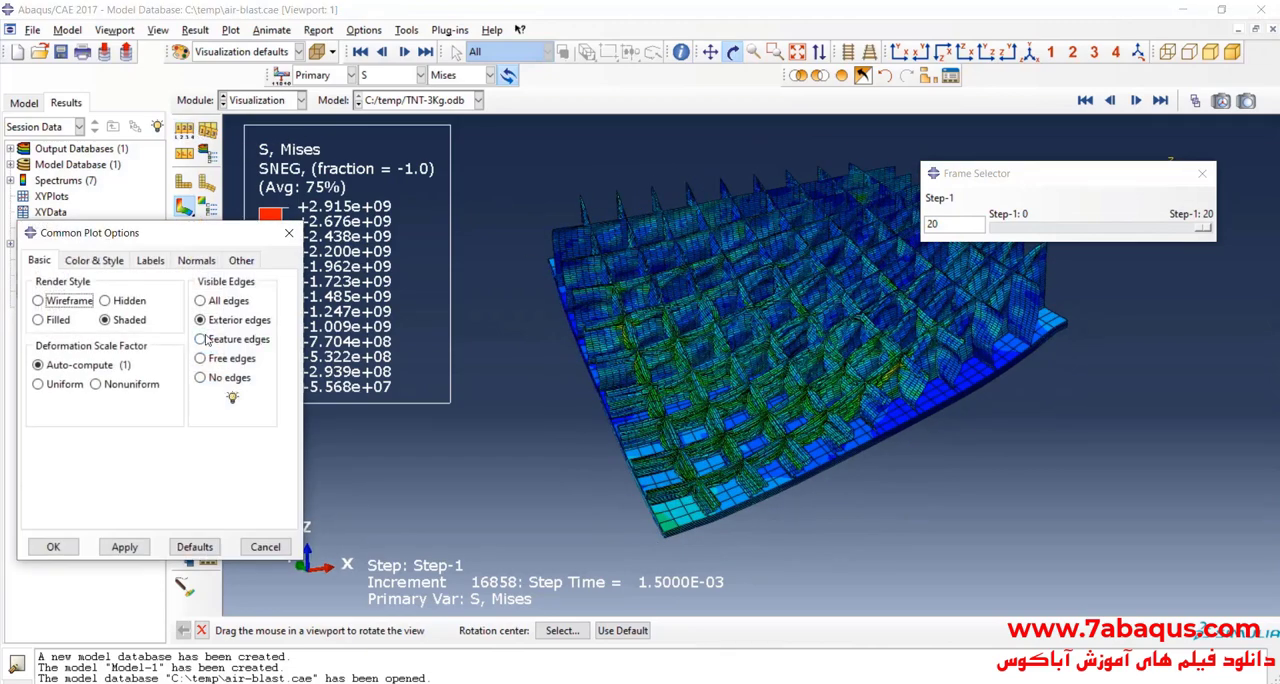
left_click(124, 547)
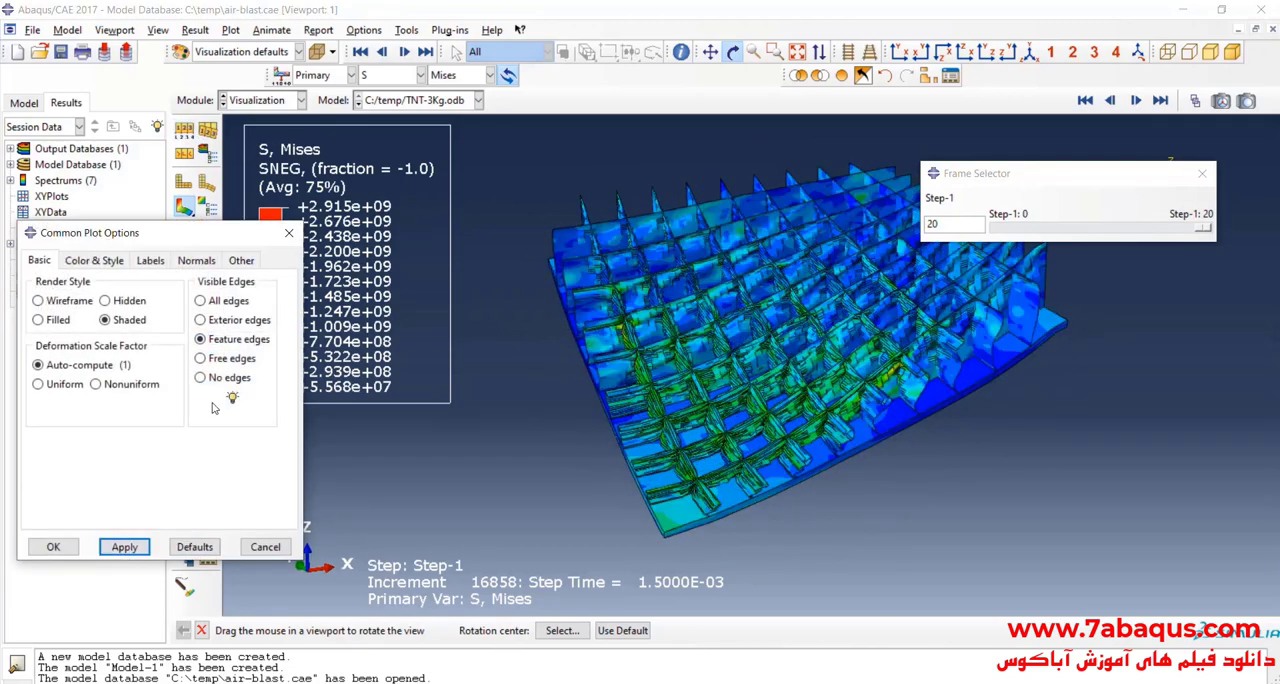
left_click(140, 549)
scroll(724, 424, "down", 5)
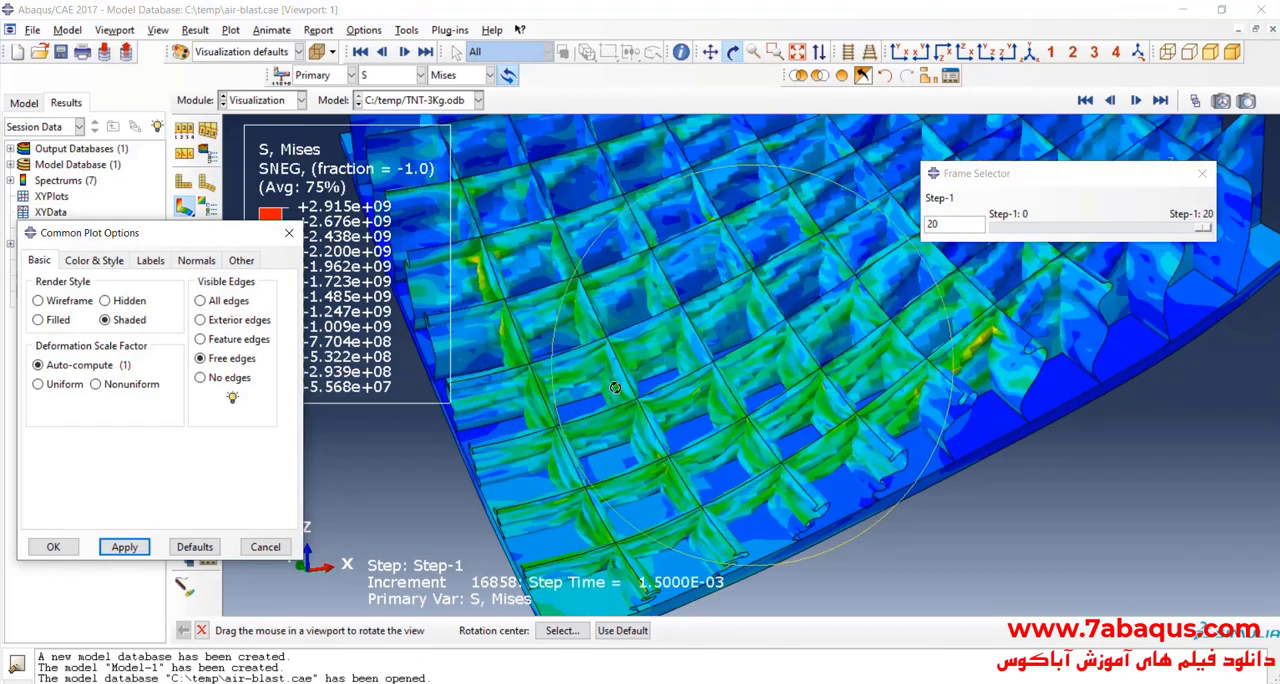
left_click(140, 555)
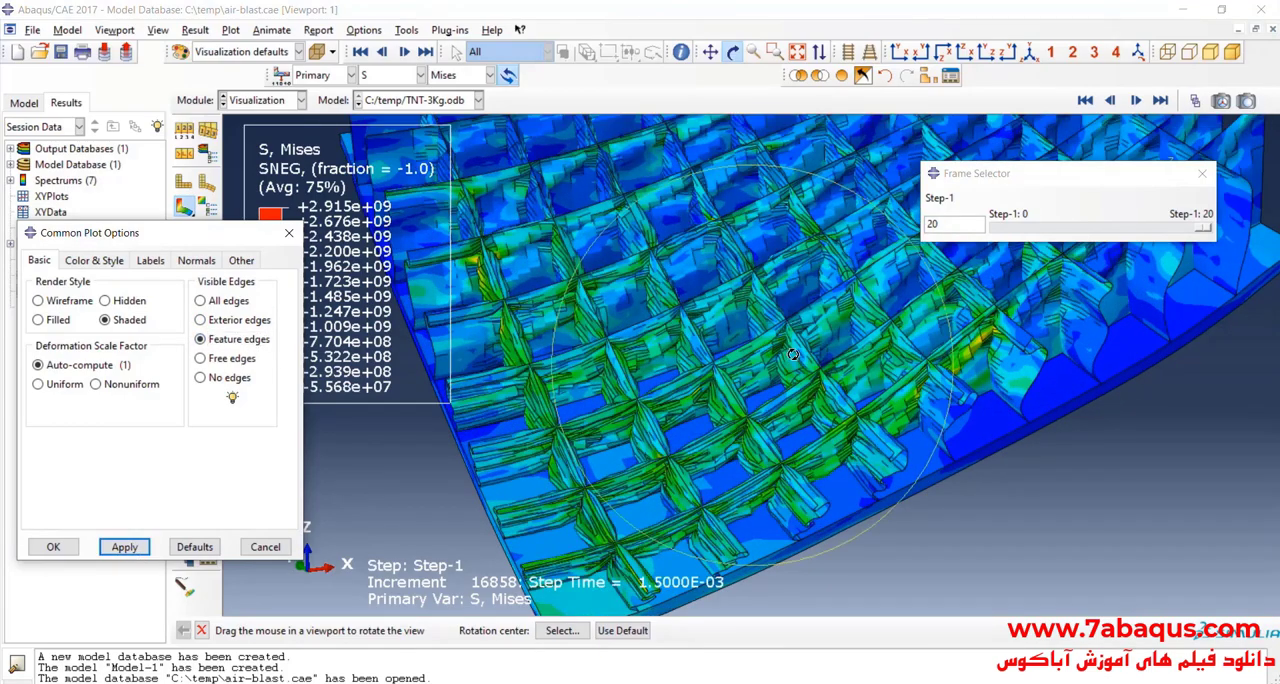
left_click_drag(704, 424, 725, 311)
left_click_drag(677, 393, 1068, 251)
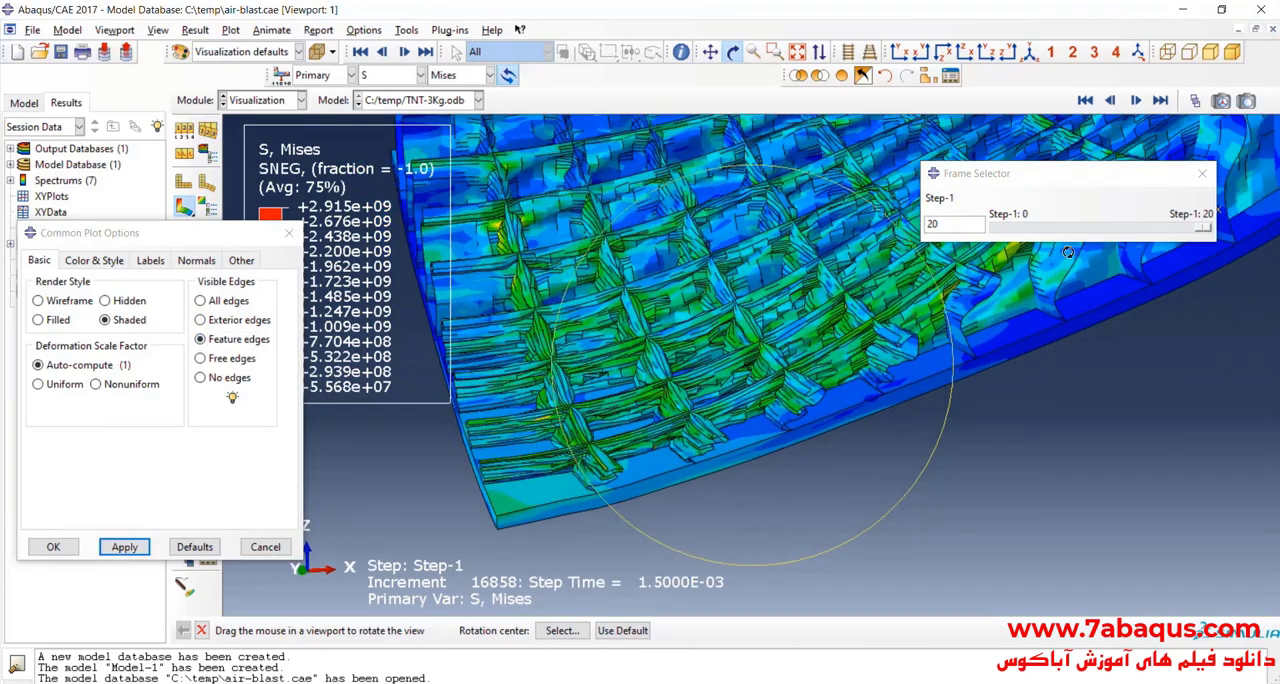
Step: Compare the core at frame 0 and frame 20 with the feature-edge display
left_click_drag(1204, 228, 998, 228)
left_click_drag(819, 379, 778, 232)
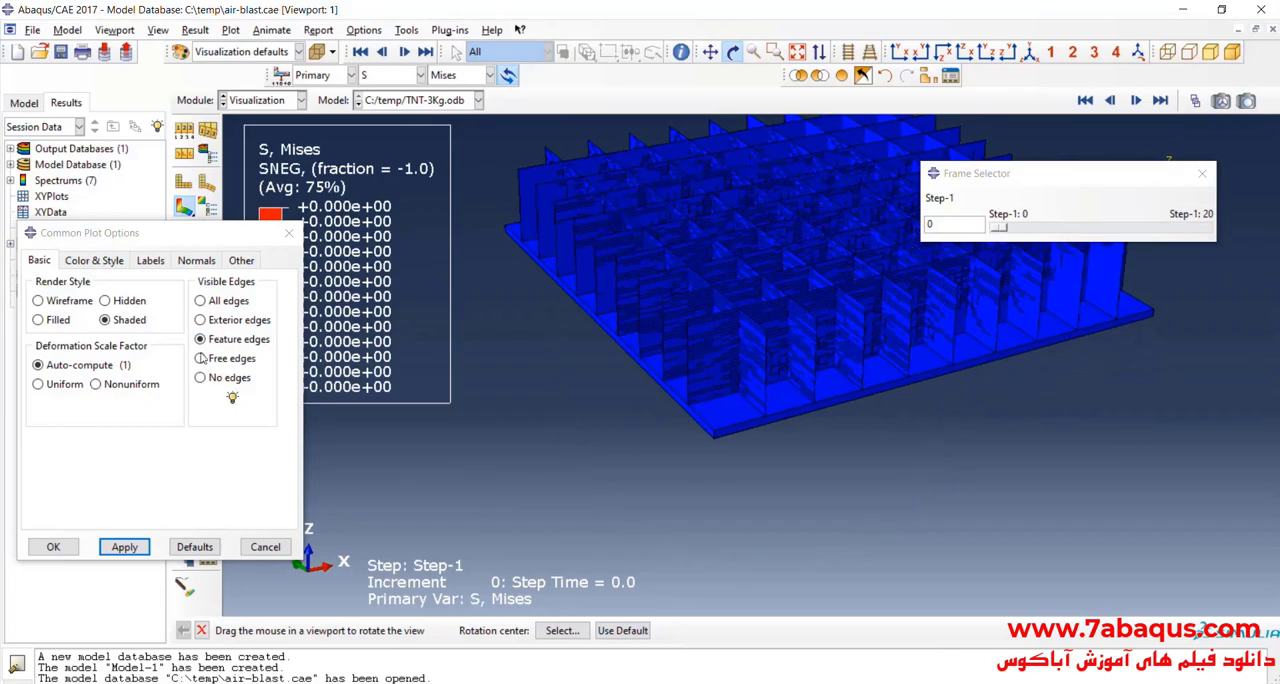
left_click_drag(1002, 228, 1210, 231)
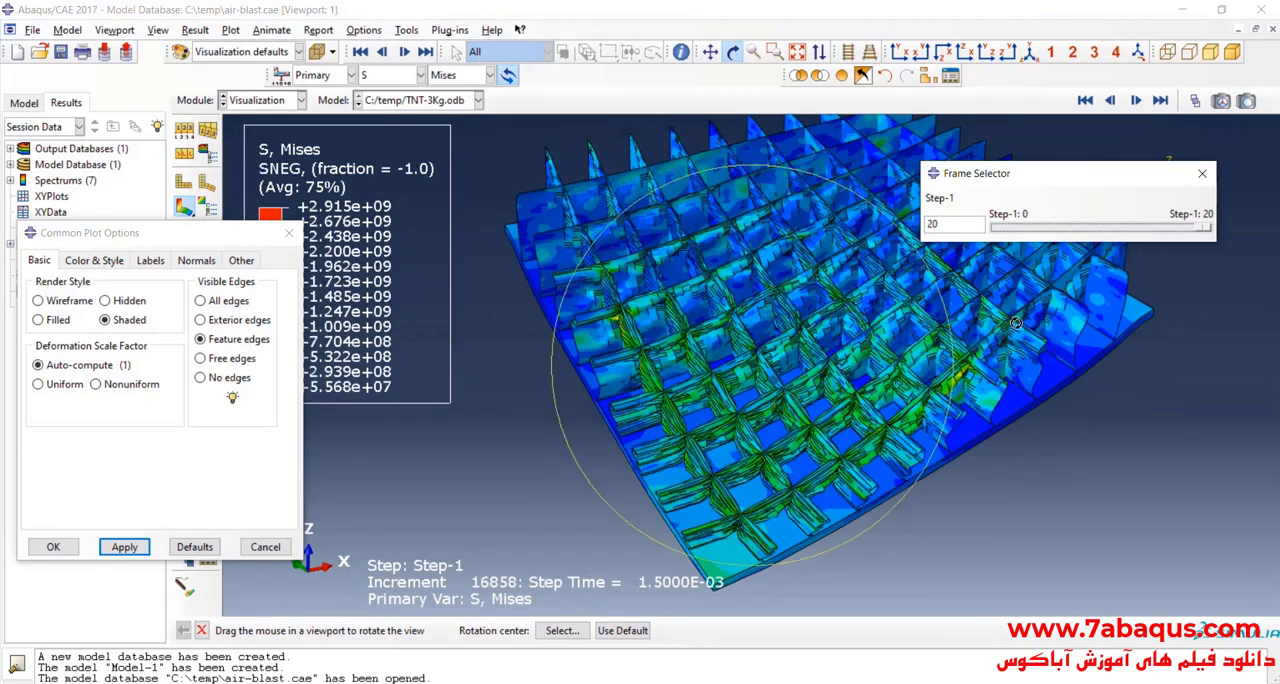
mouse_move(778, 307)
left_mouse_down()
mouse_move(857, 377)
mouse_move(785, 365)
mouse_move(760, 322)
left_mouse_up()
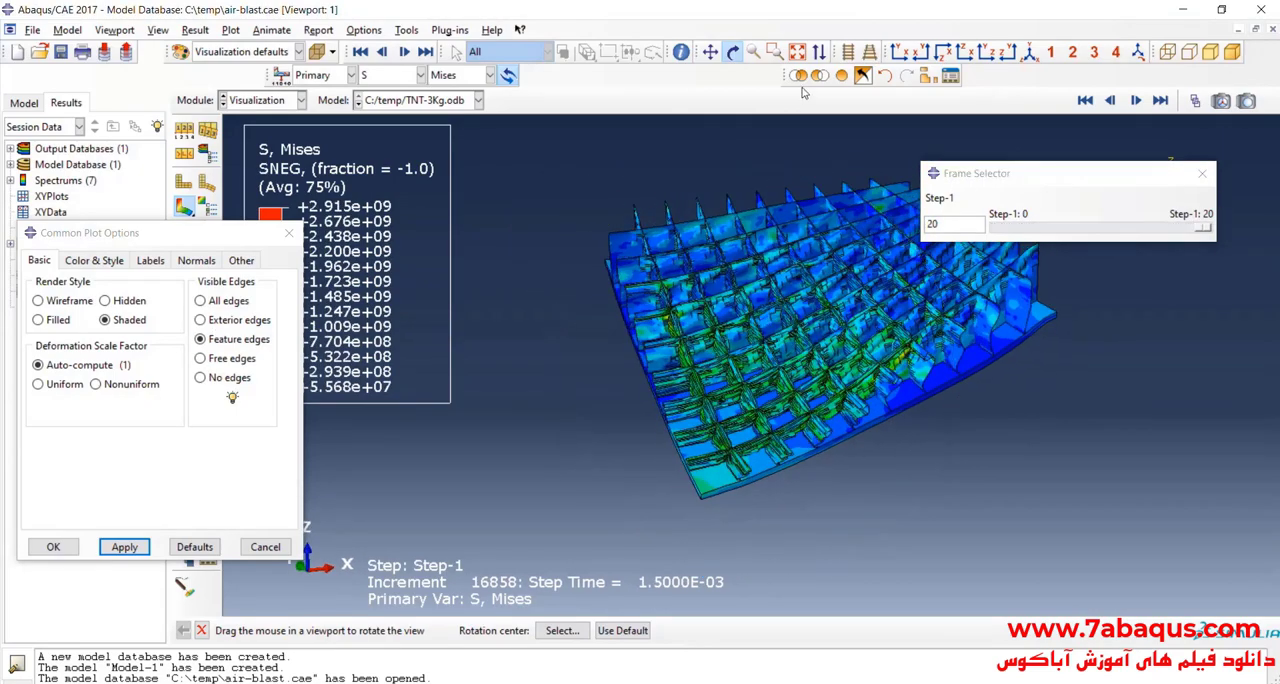
Step: Restore all part instances in the display, accept the common plot options and inspect the whole deformed panel
left_click(928, 76)
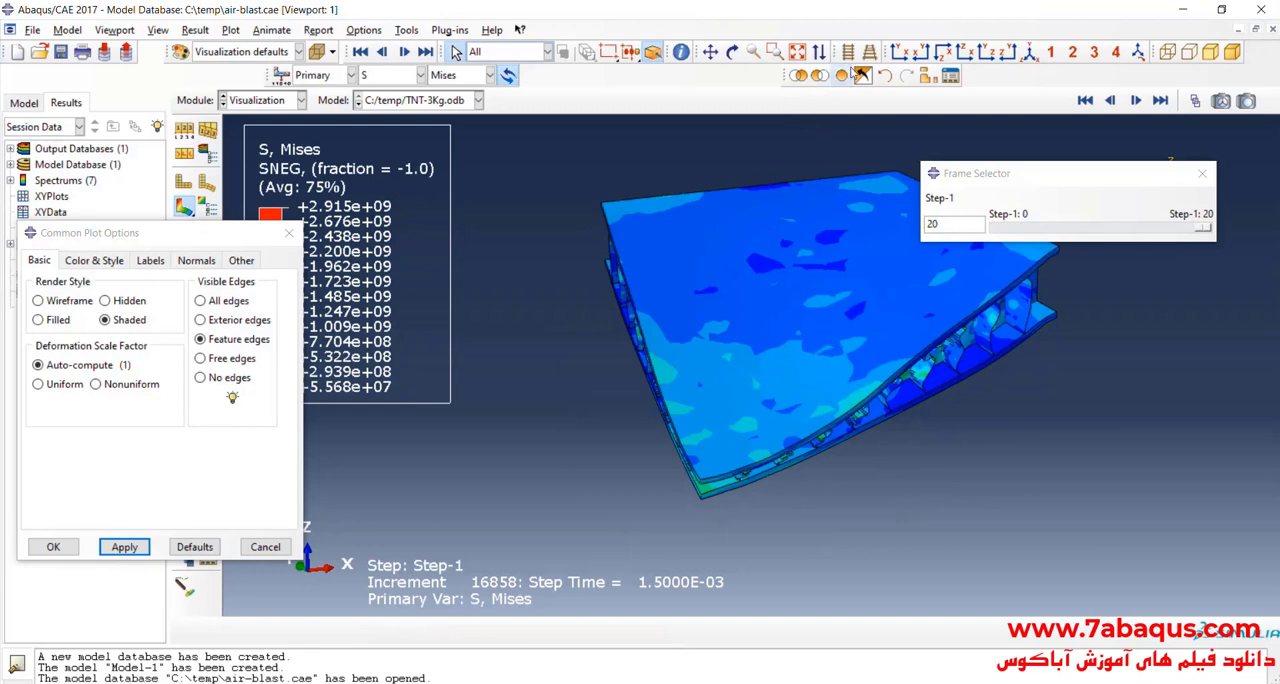
left_click(732, 52)
mouse_move(764, 368)
left_mouse_down()
mouse_move(846, 298)
mouse_move(777, 350)
left_mouse_up()
left_click(62, 547)
scroll(586, 424, "up", 2)
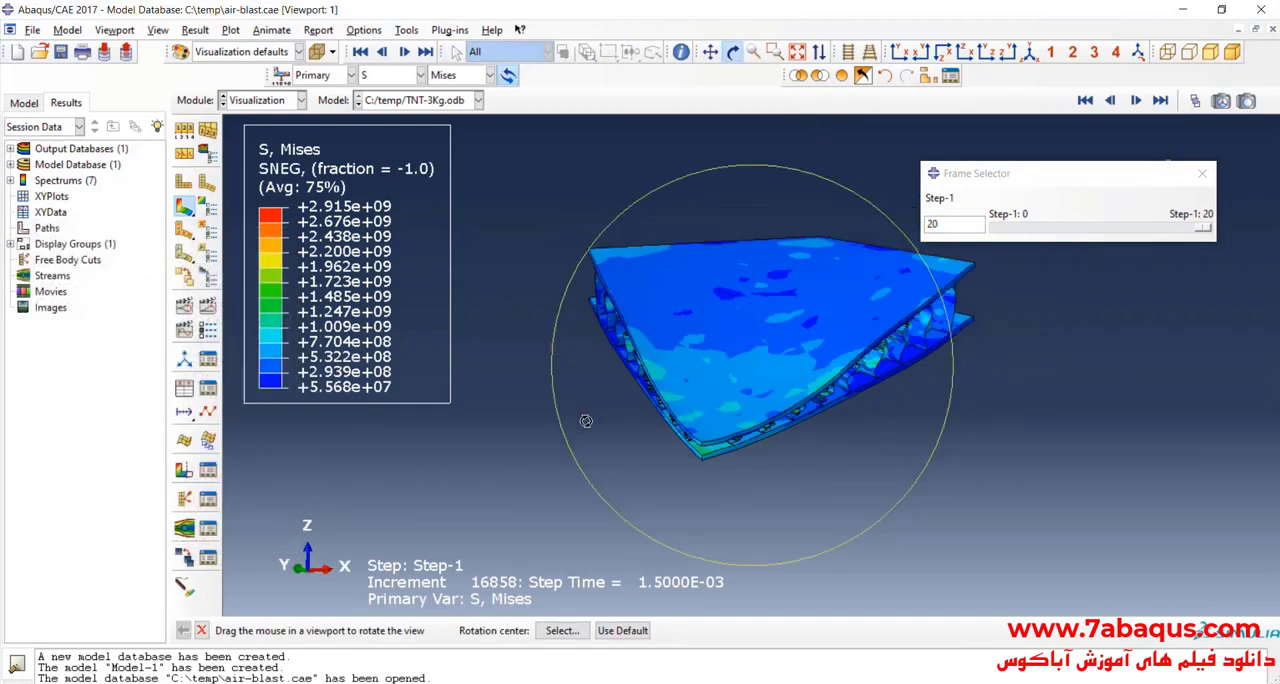
left_click_drag(801, 345, 731, 347)
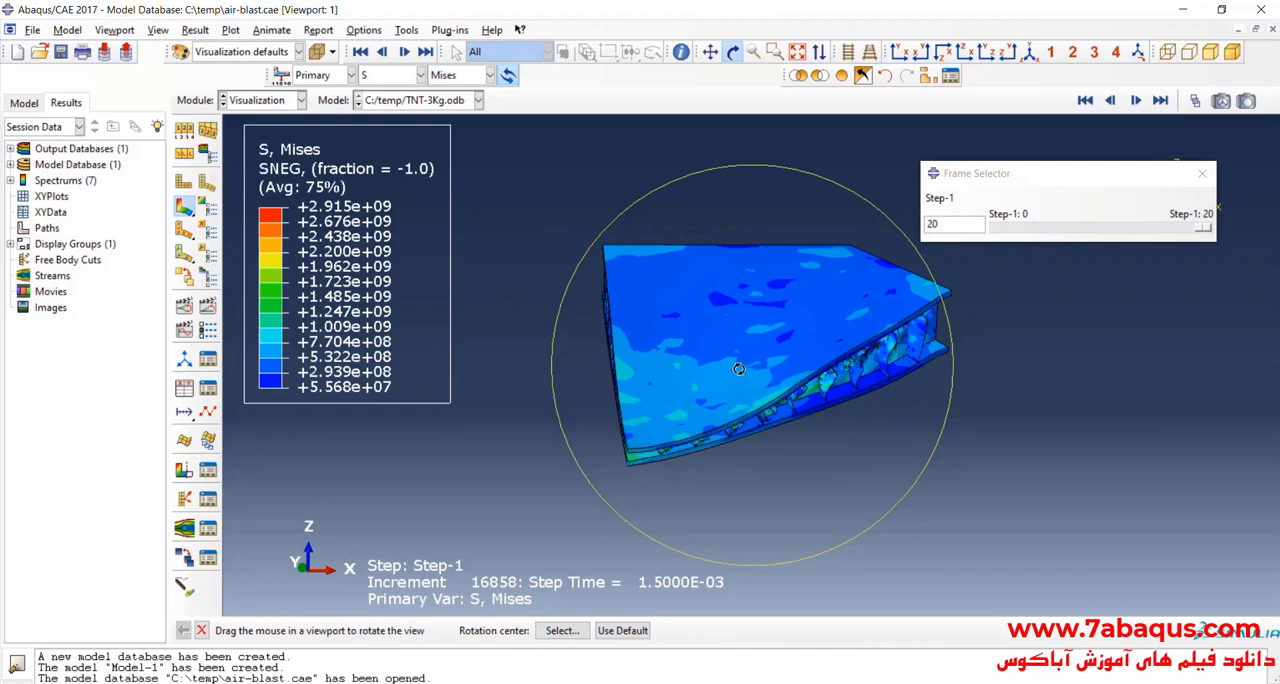
left_click_drag(738, 369, 762, 375)
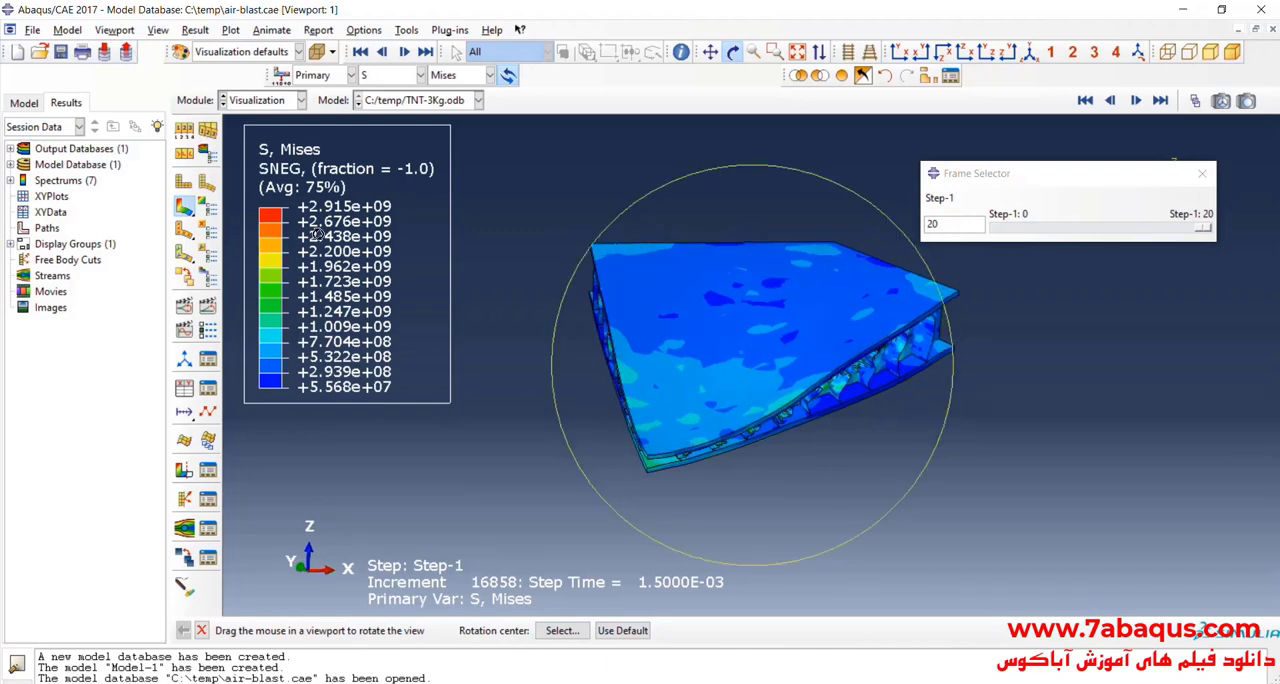
Step: Mirror the displayed results across the YZ and XZ planes in the ODB display options to show the full panel
left_click(157, 30)
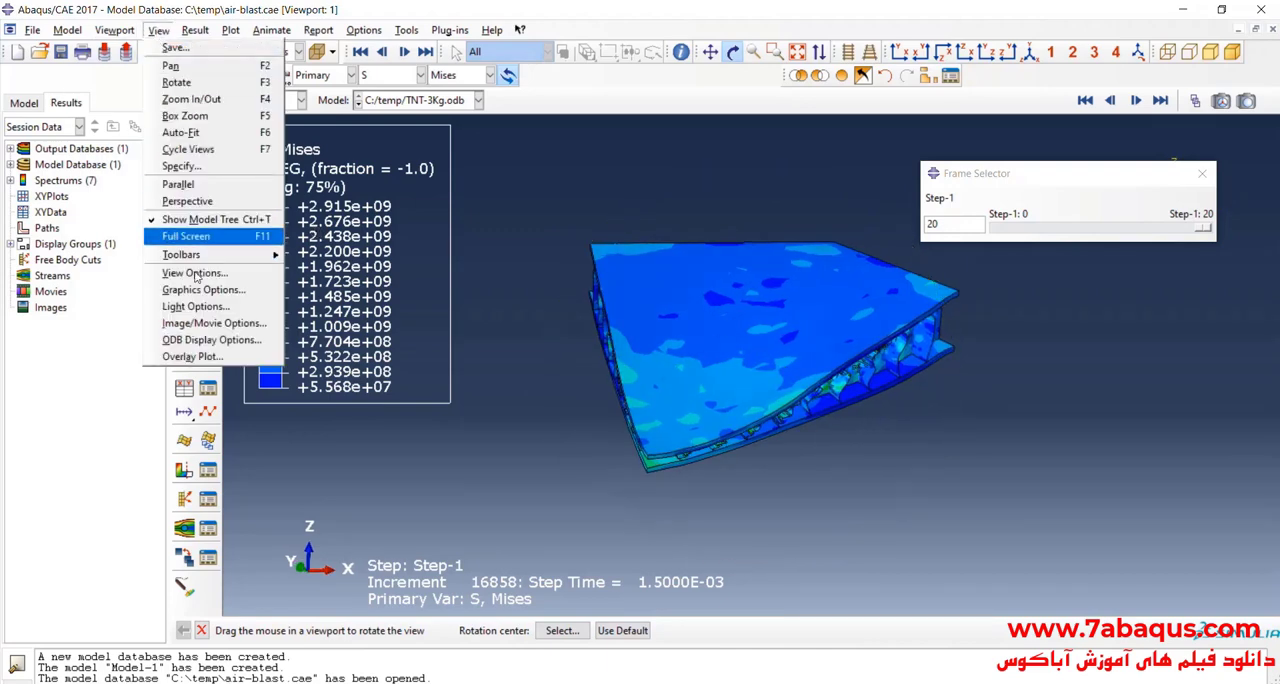
left_click(200, 334)
left_click(445, 197)
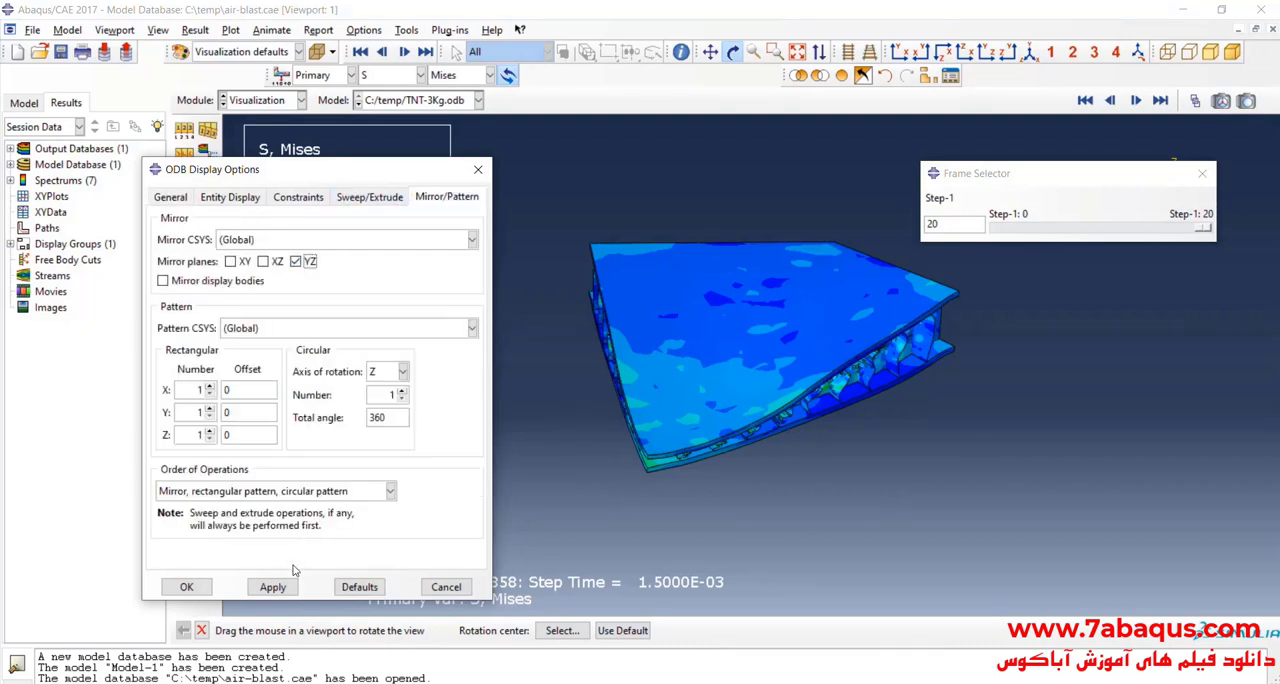
left_click(275, 589)
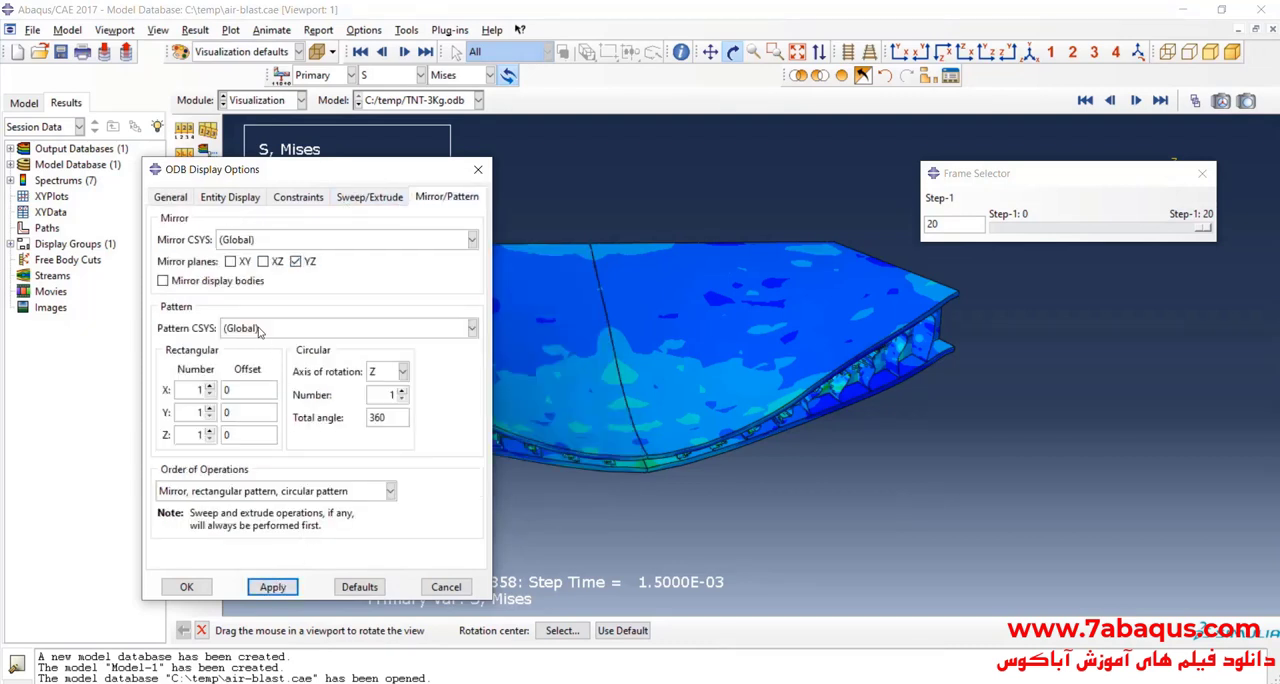
left_click(273, 587)
left_click_drag(904, 320, 822, 414)
left_click(190, 588)
Step: Inspect the mirrored full panel from several angles and compare frame 20 with the undeformed frame 0
scroll(725, 411, "up", 2)
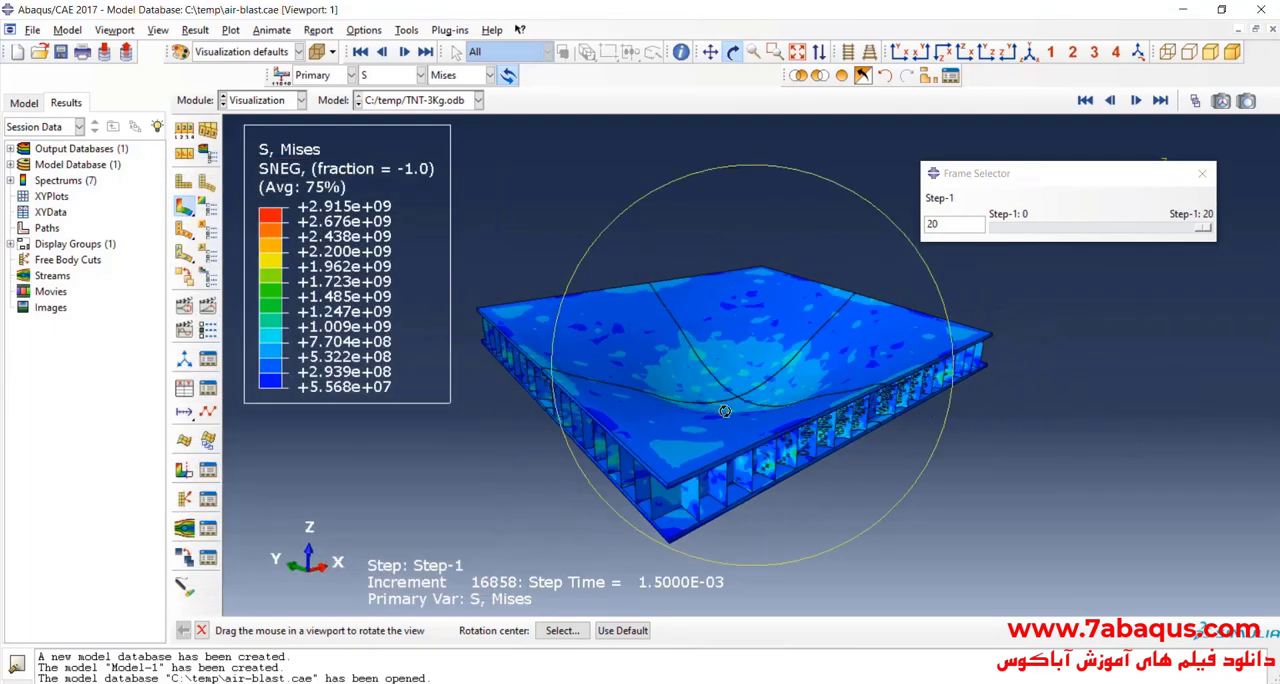
left_click_drag(725, 411, 828, 374)
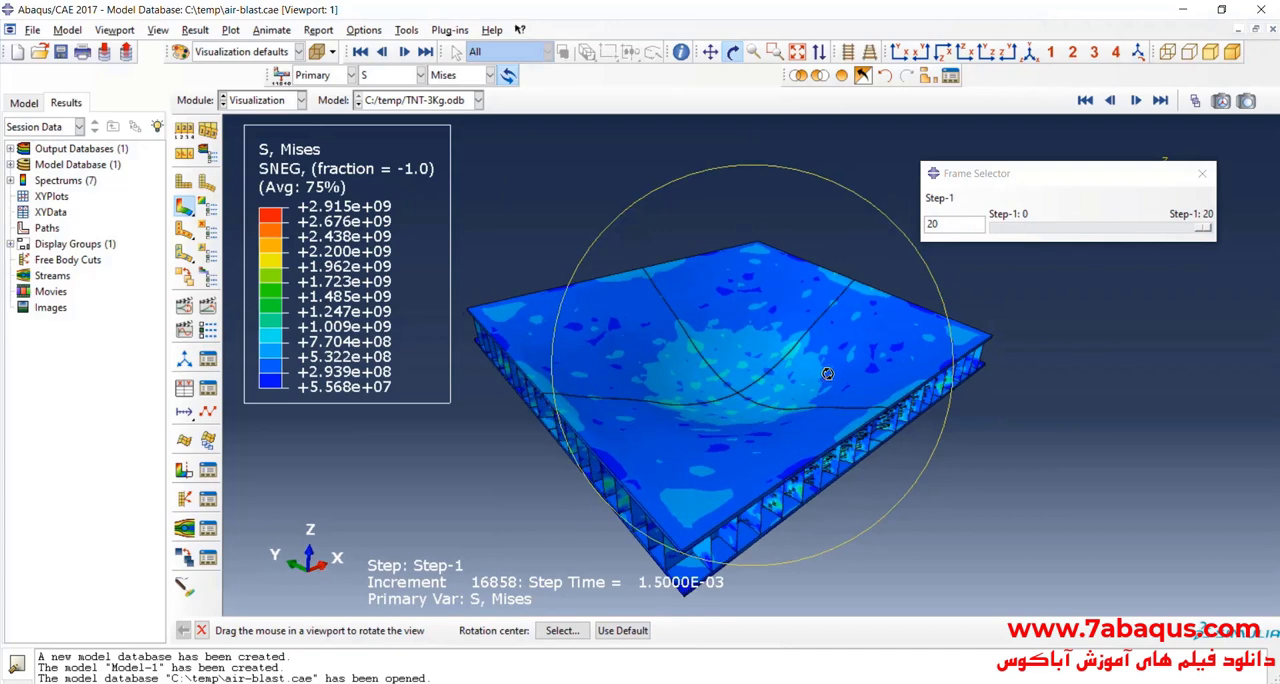
left_click(1030, 51)
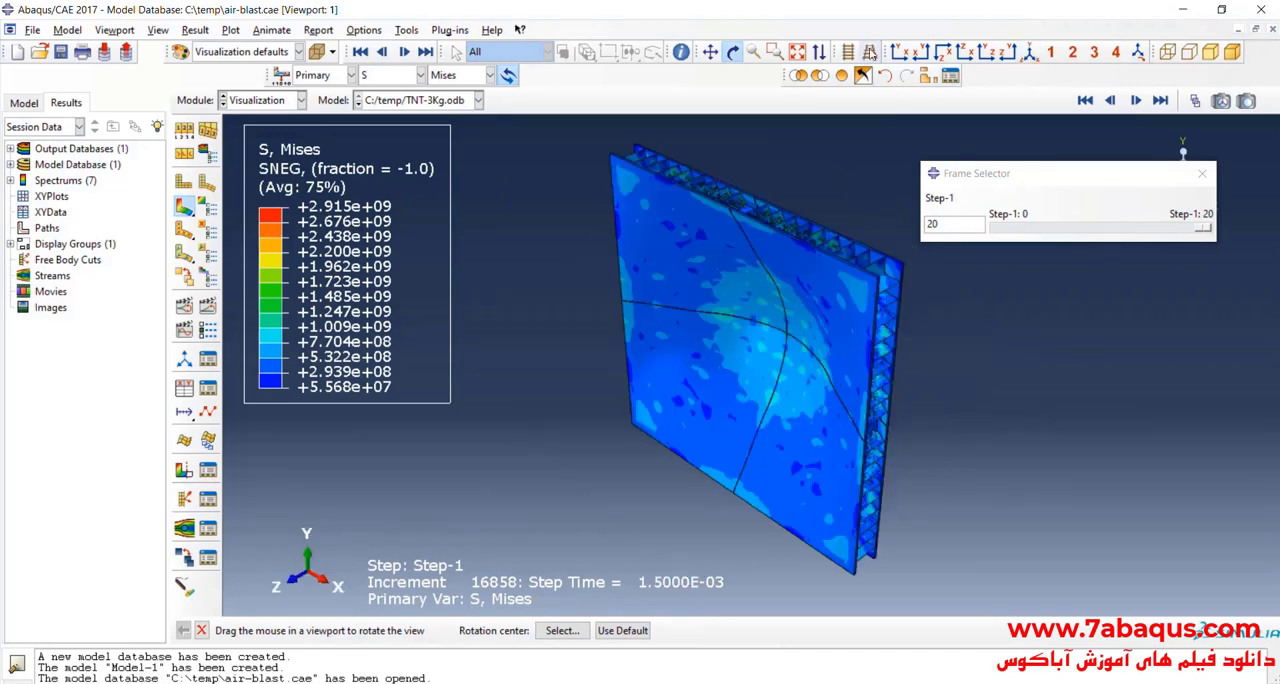
left_click_drag(669, 379, 694, 318)
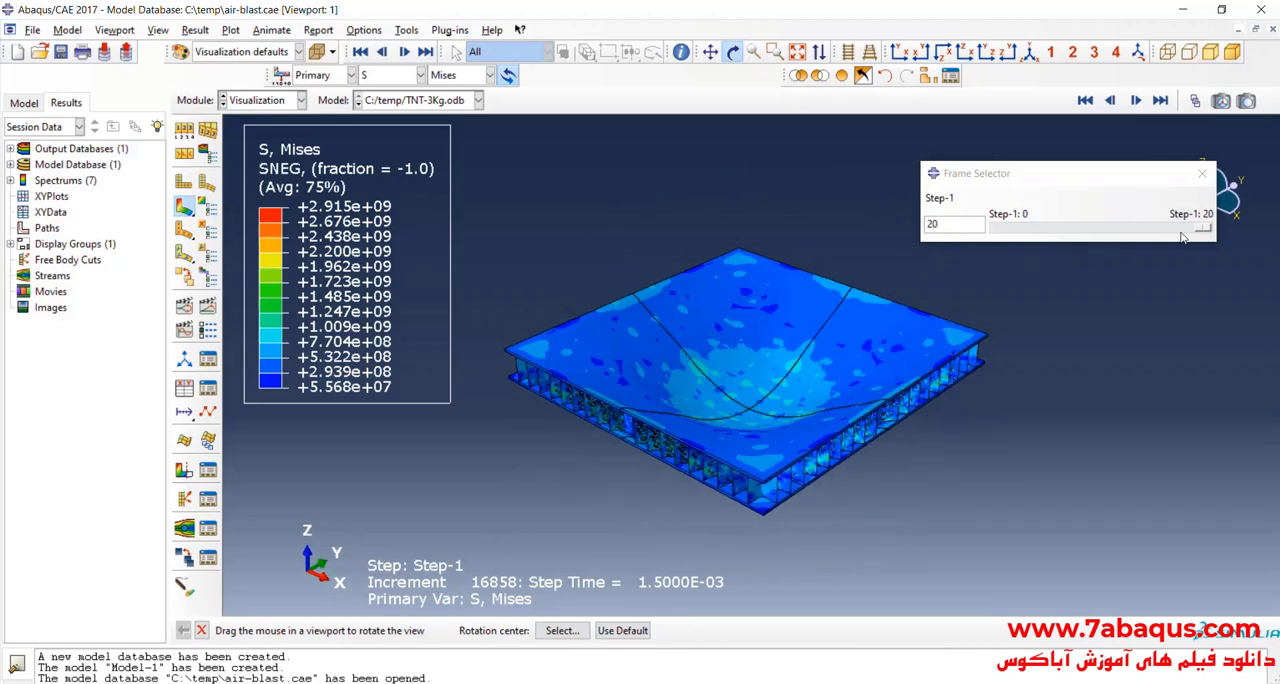
left_click_drag(1203, 230, 968, 242)
left_click_drag(760, 320, 773, 401)
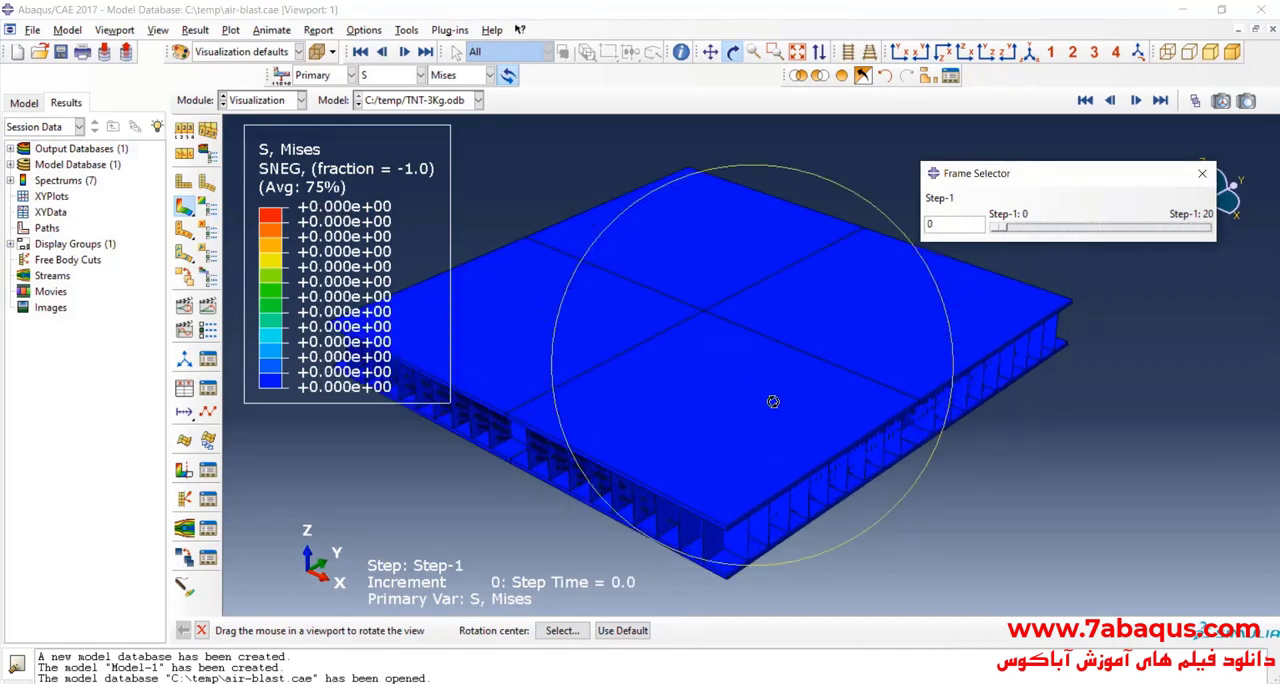
Step: Switch the contour variable to PEEQ and show the full panel at frame 20
left_click(392, 75)
left_click(400, 178)
left_click_drag(930, 300, 1242, 251)
left_click_drag(751, 334, 743, 461)
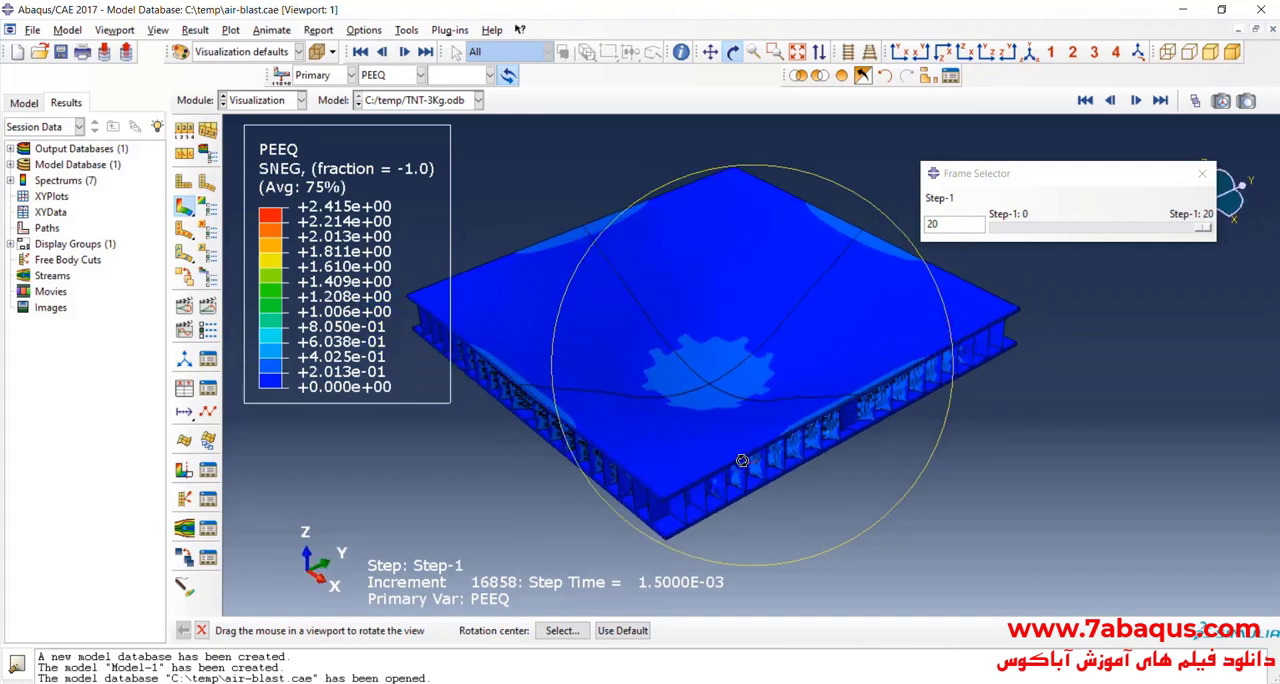
Step: Remove the PLATE-1-LIN-2-1 part instance from the display, with item highlighting enabled, to expose the core
left_click(927, 77)
left_click(880, 123)
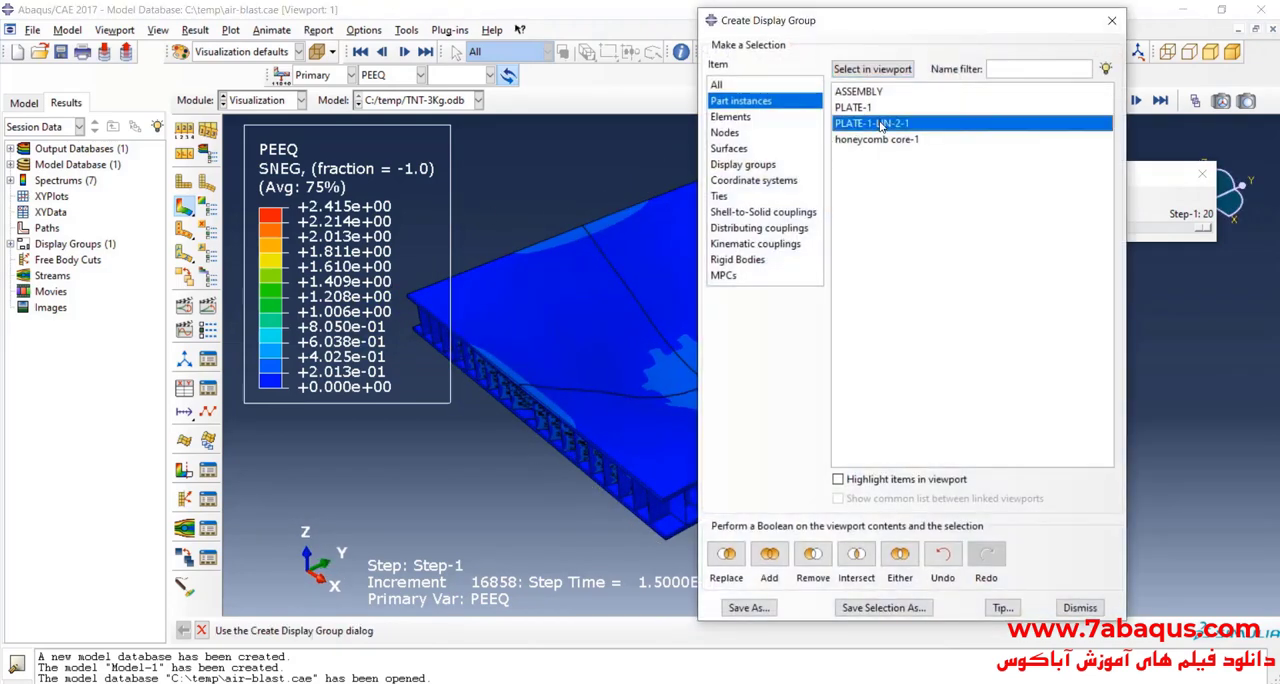
left_click(838, 480)
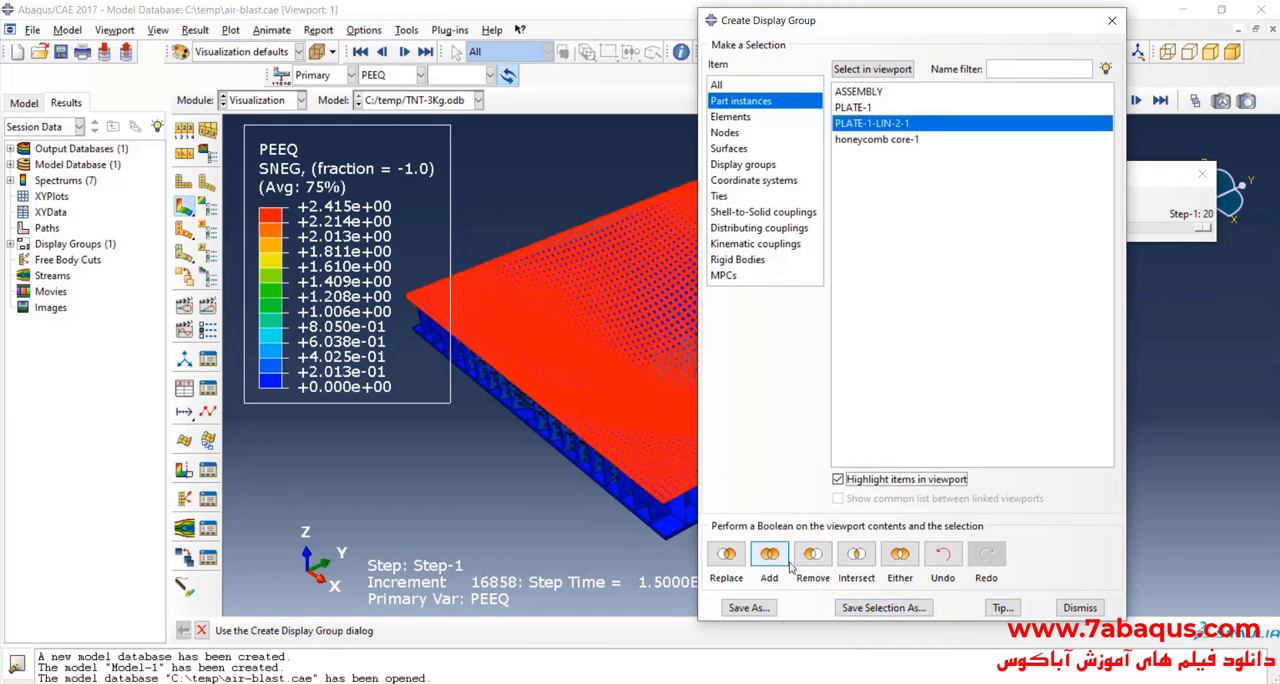
left_click(812, 558)
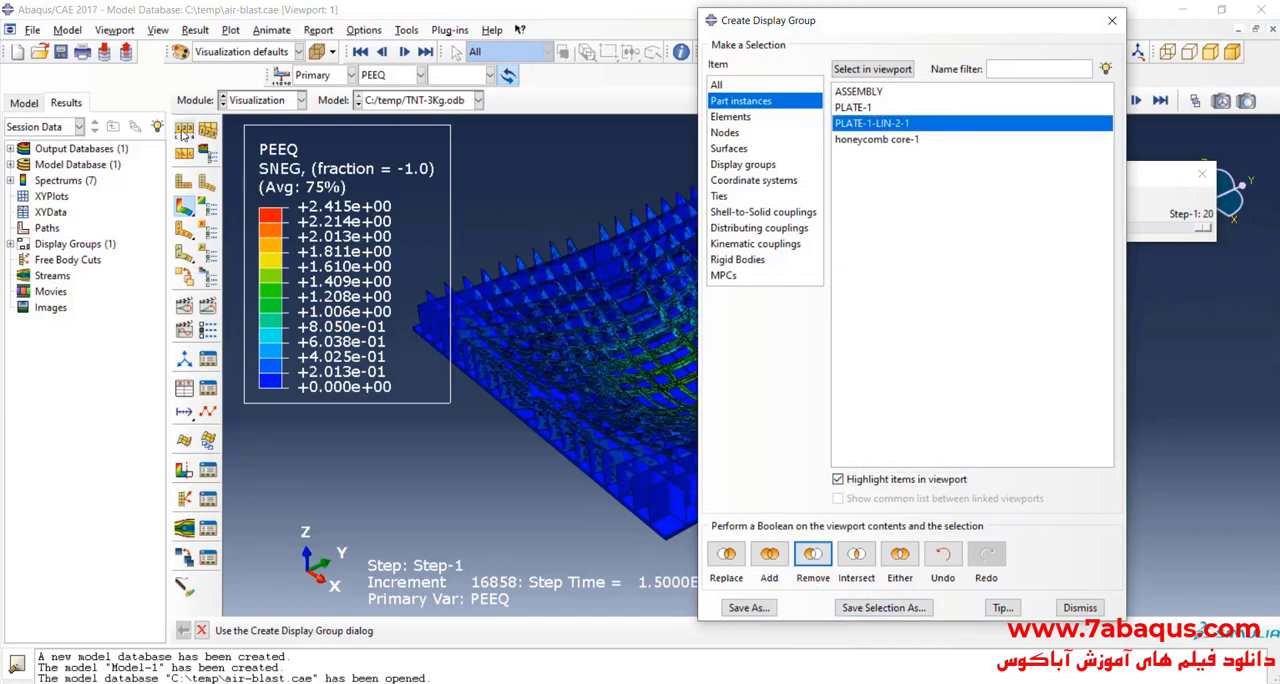
left_click(1114, 21)
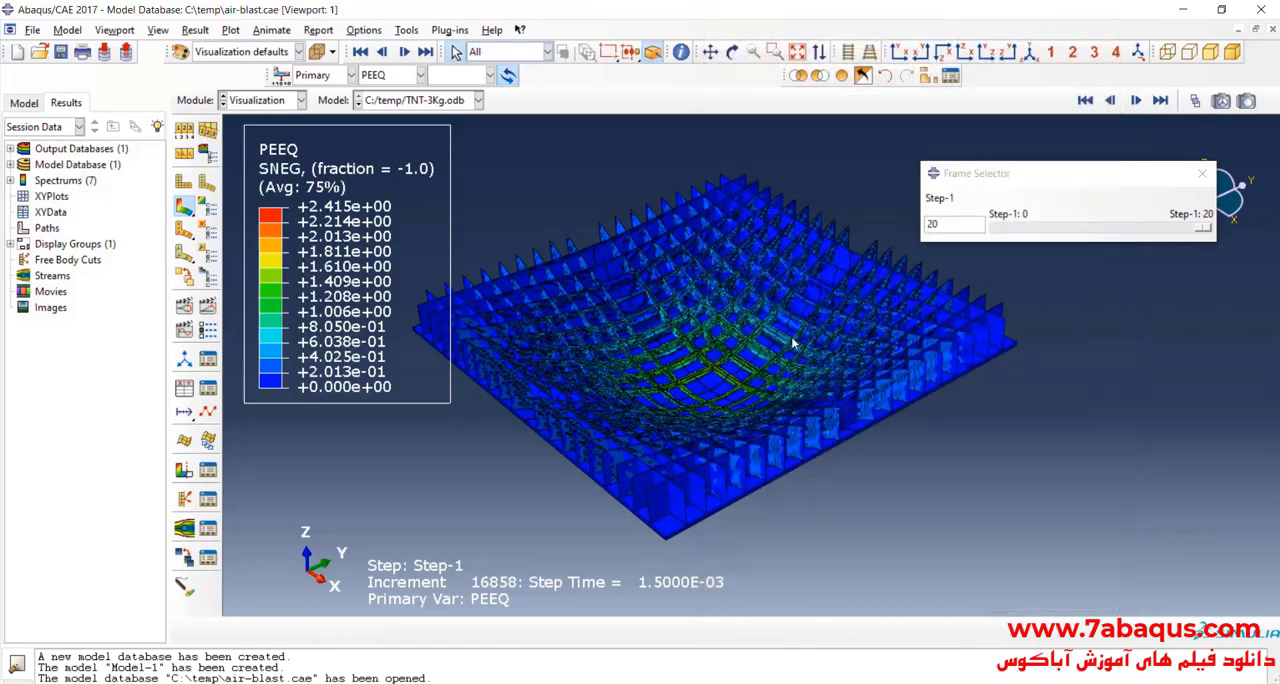
Step: Inspect the PEEQ distribution over the exposed core at frame 20, and go back to frame 0
scroll(665, 395, "up", 3)
scroll(566, 407, "down", 1)
scroll(580, 400, "up", 2)
scroll(770, 252, "down", 2)
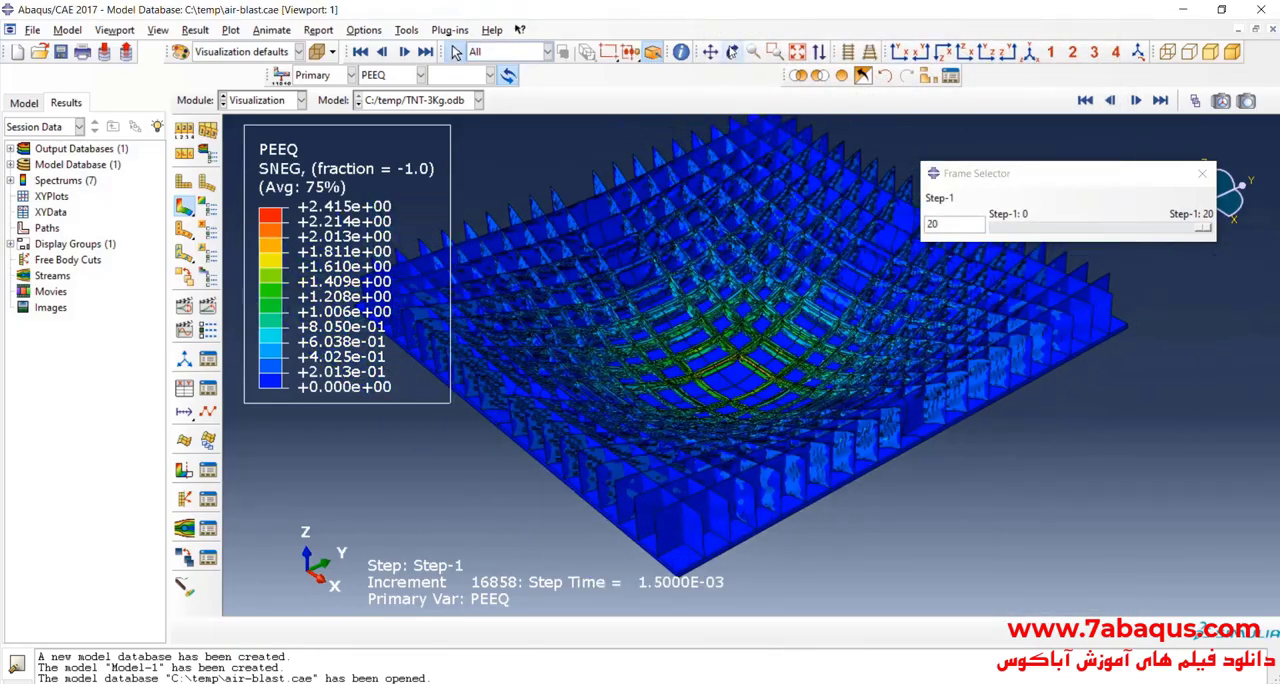
left_click(732, 52)
left_click_drag(700, 300, 850, 450)
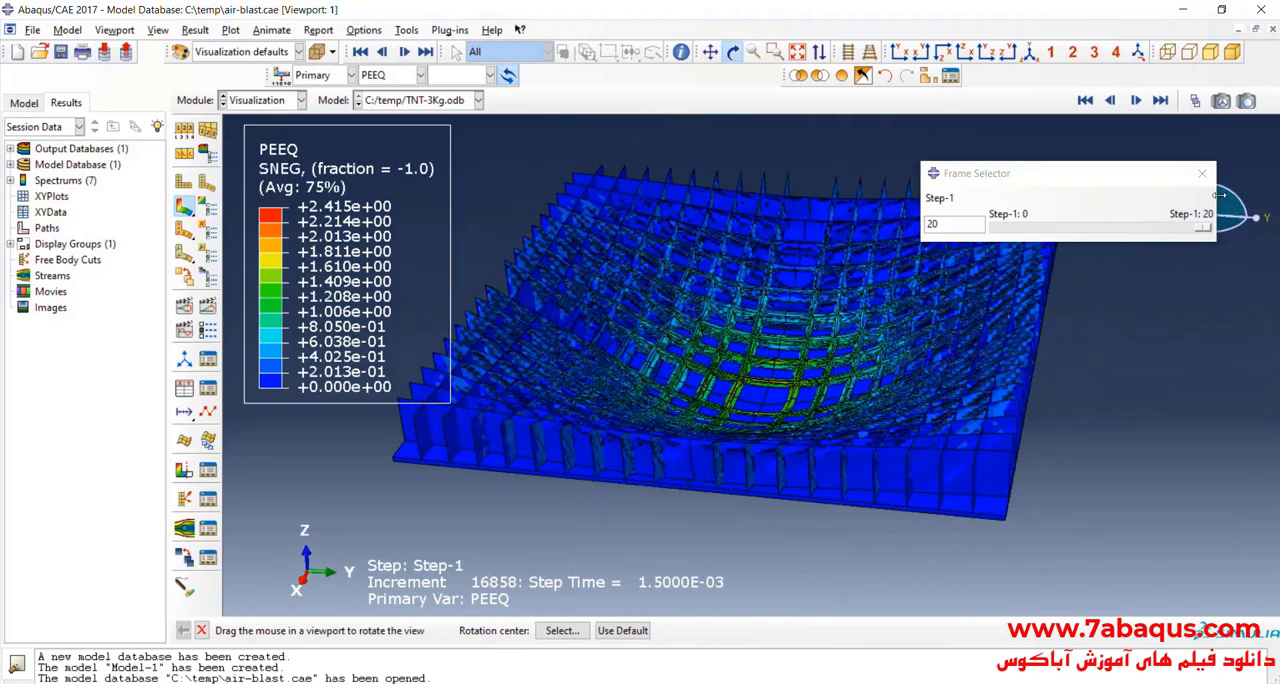
left_click_drag(1201, 228, 995, 228)
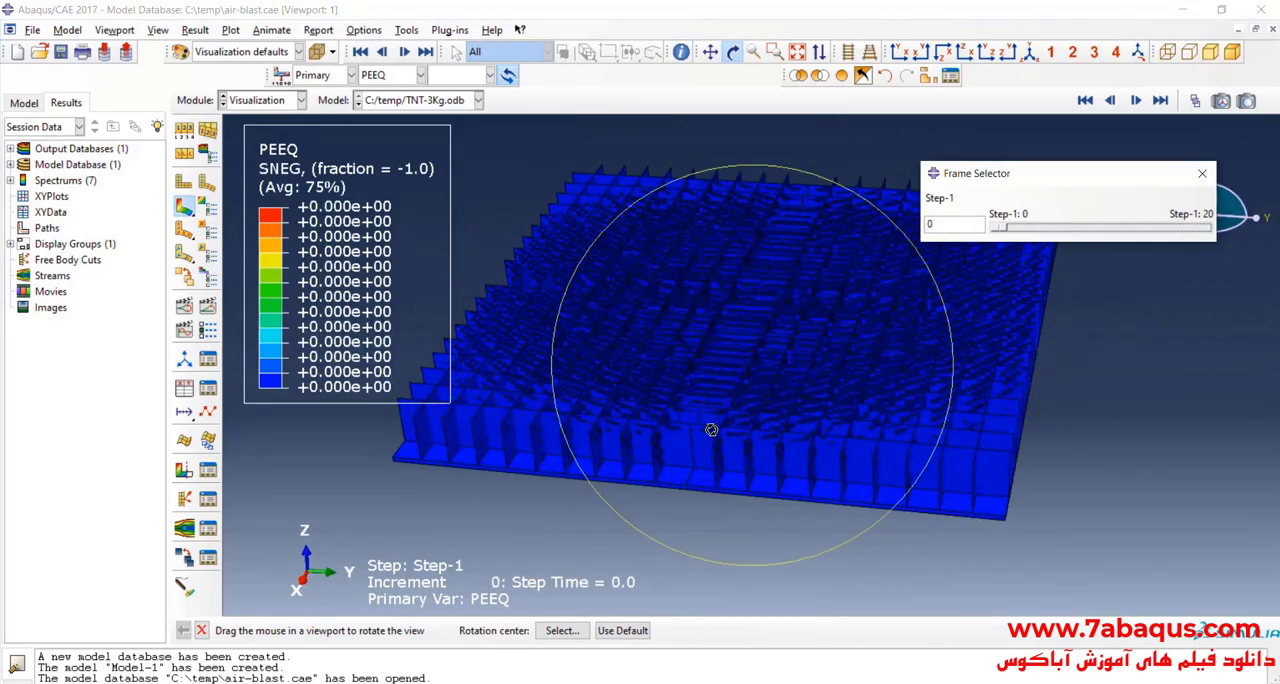
Step: Set the visible edges to All edges in the common plot options
scroll(711, 430, "up", 1)
left_click(184, 131)
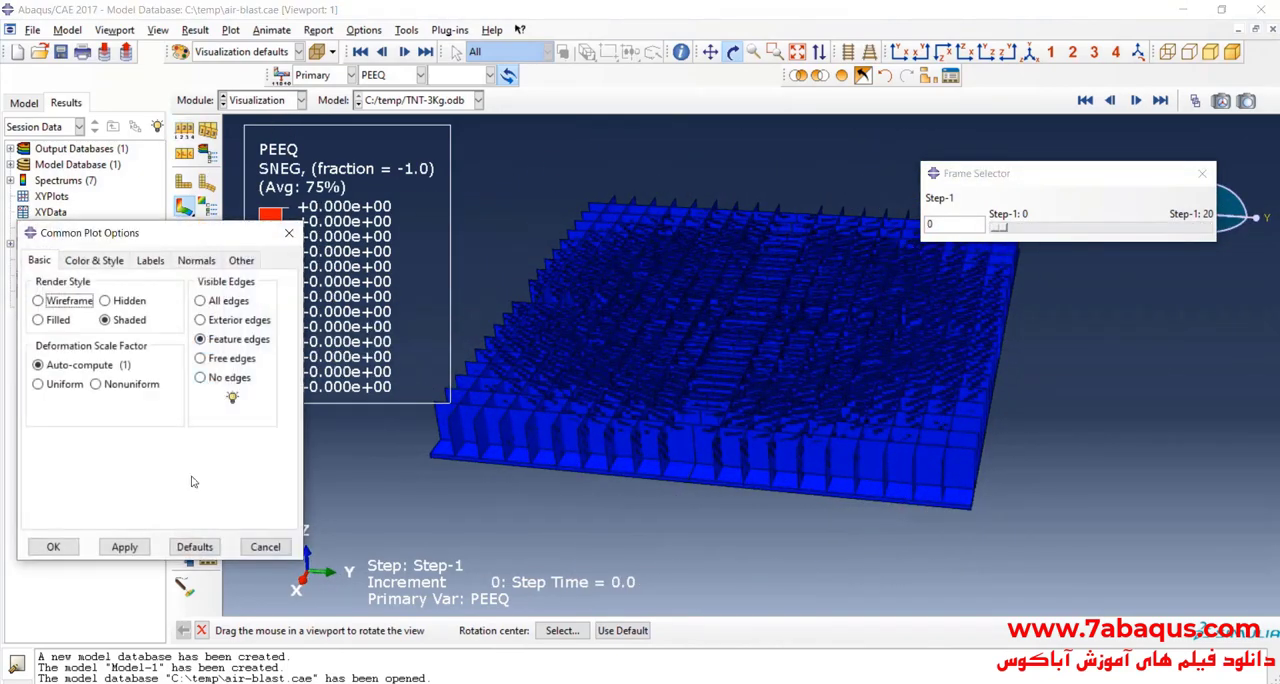
left_click(124, 547)
left_click(52, 547)
Step: Step through the Step-1 frames from 0 to 20 to review how plastic strain develops in the meshed core
left_click_drag(643, 414, 792, 454)
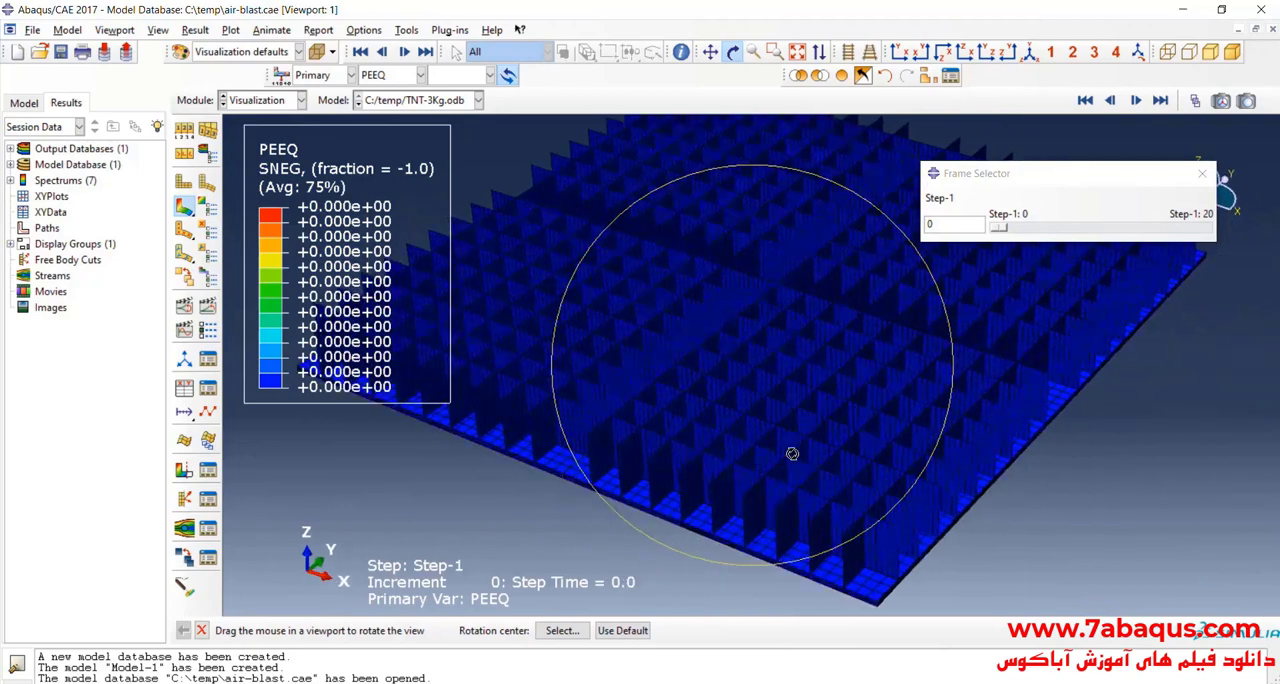
left_click_drag(763, 398, 890, 365)
left_click_drag(735, 323, 963, 269)
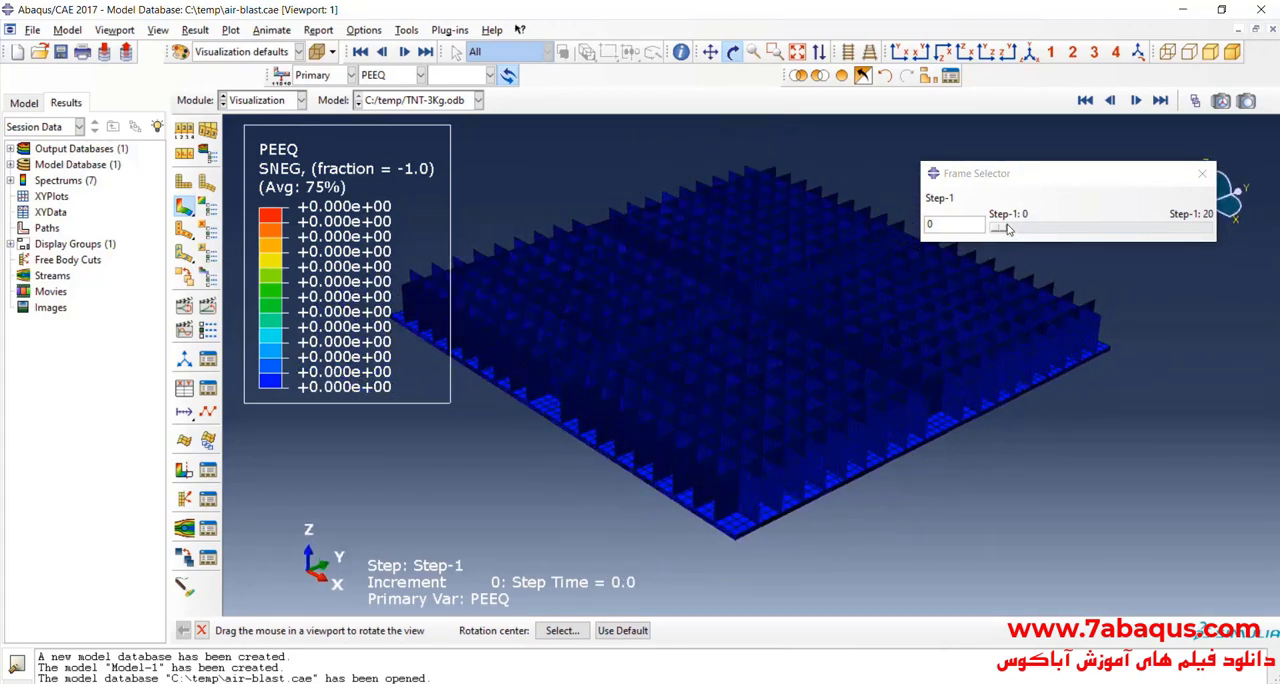
left_click_drag(1008, 228, 1157, 263)
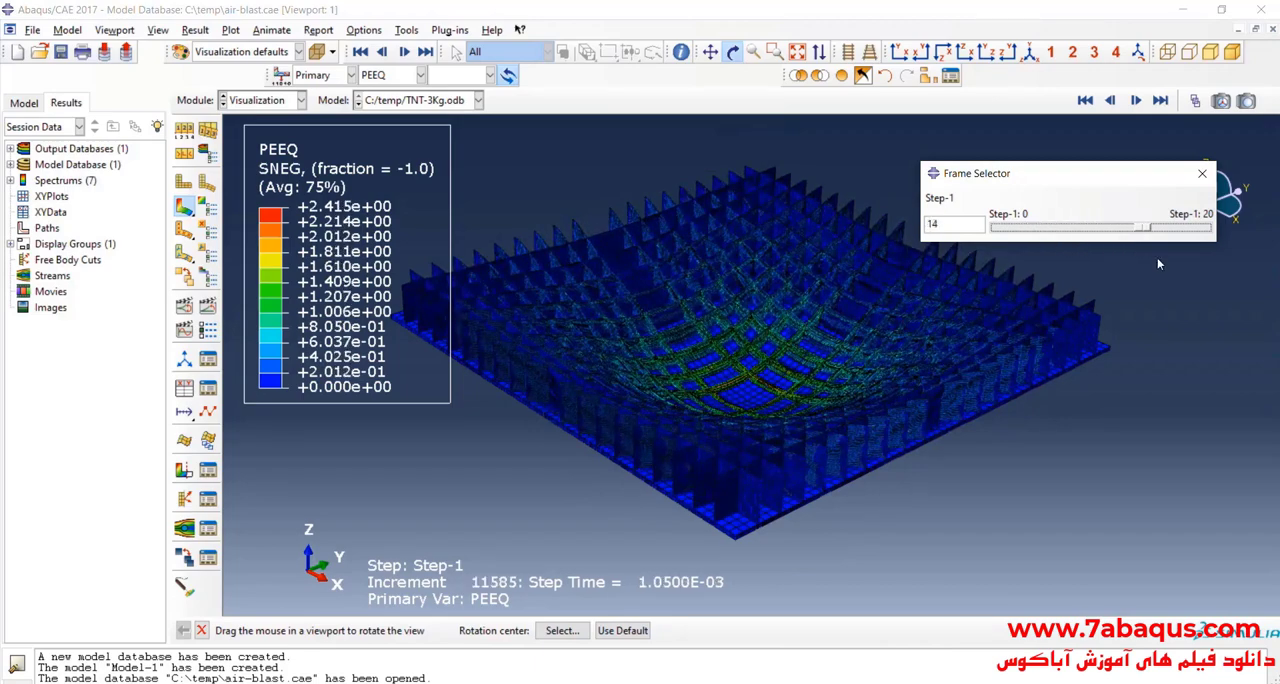
left_click_drag(1229, 280, 967, 275)
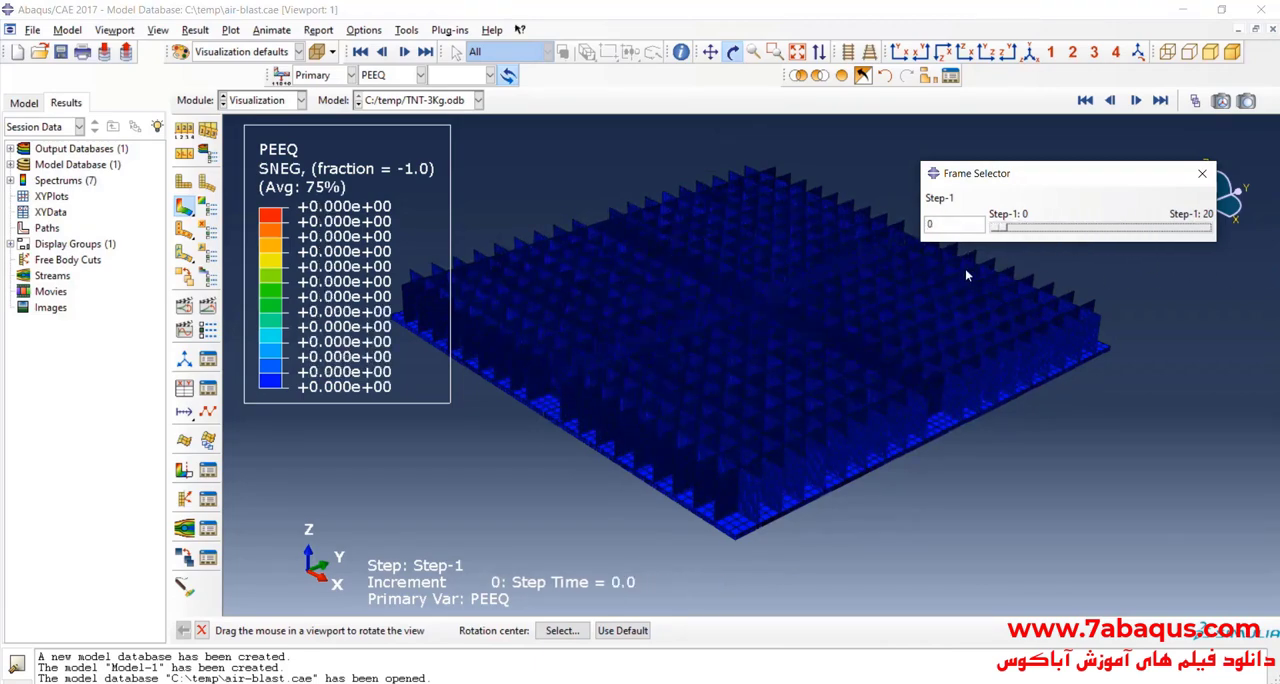
left_click(207, 320)
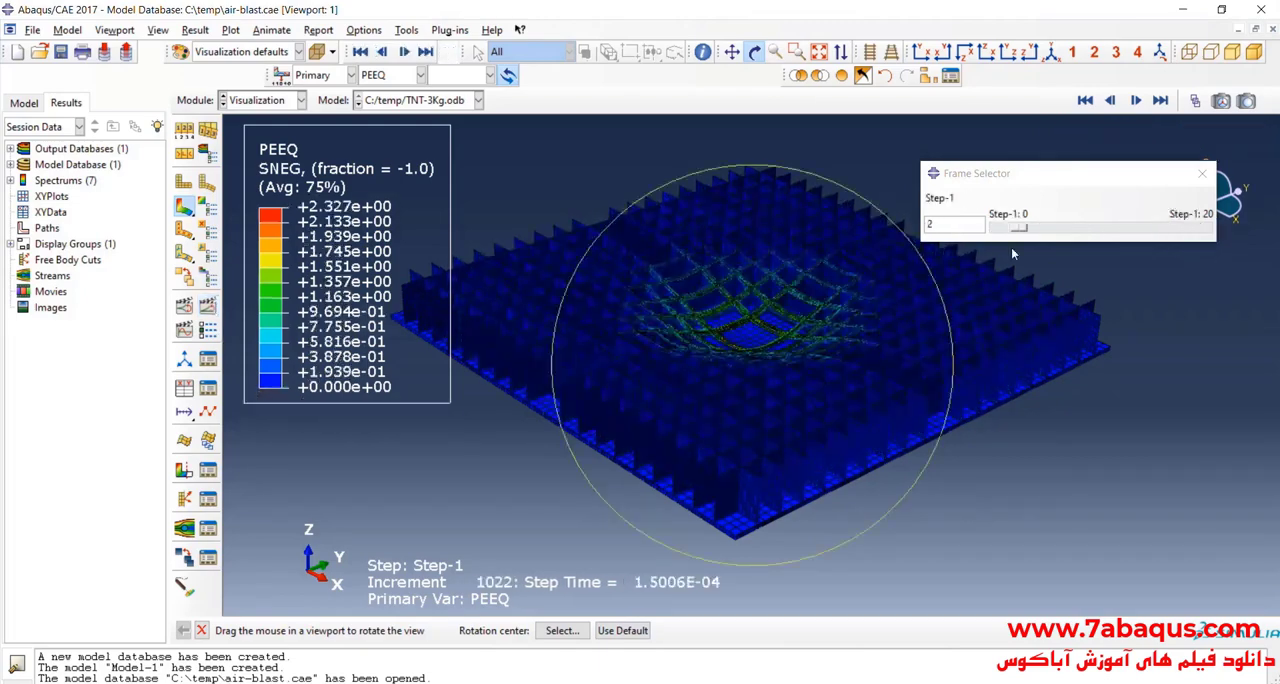
left_click_drag(1025, 233, 1246, 255)
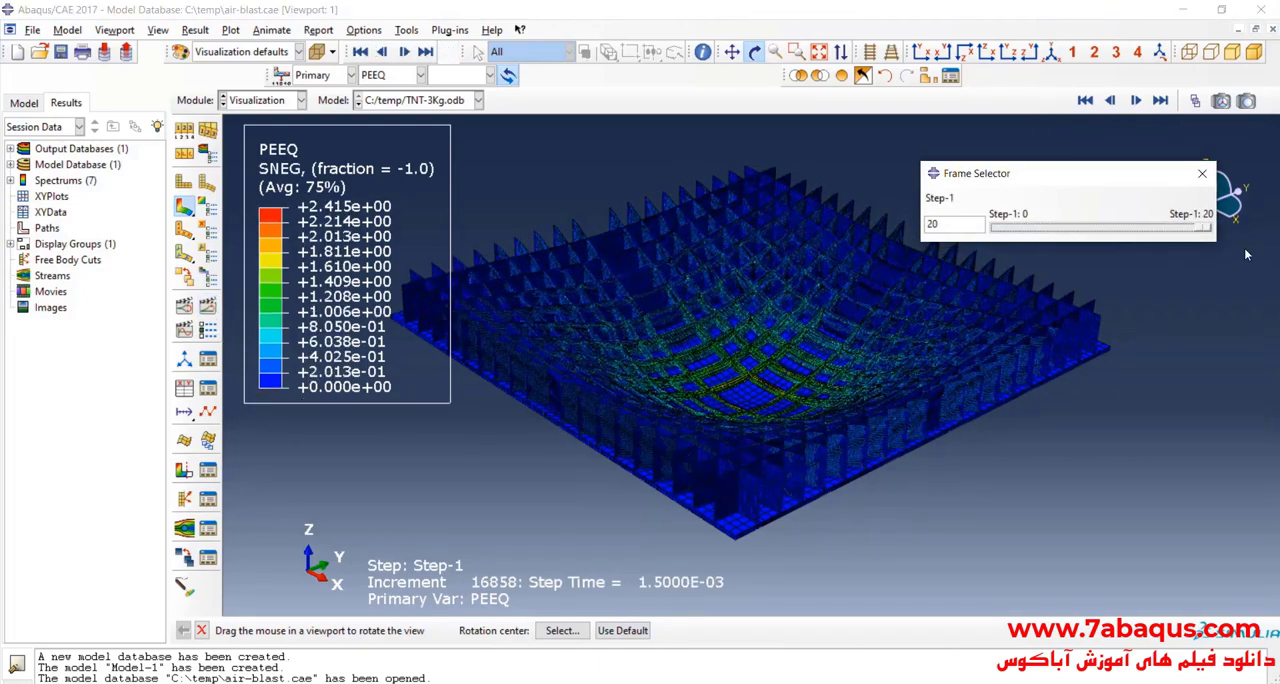
Step: Close the frame selector and examine PEEQ up close in the crushed cells at the core's centre
left_click(1203, 174)
mouse_move(808, 330)
left_mouse_down()
mouse_move(801, 313)
mouse_move(797, 369)
mouse_move(795, 339)
left_mouse_up()
scroll(795, 339, "up", 5)
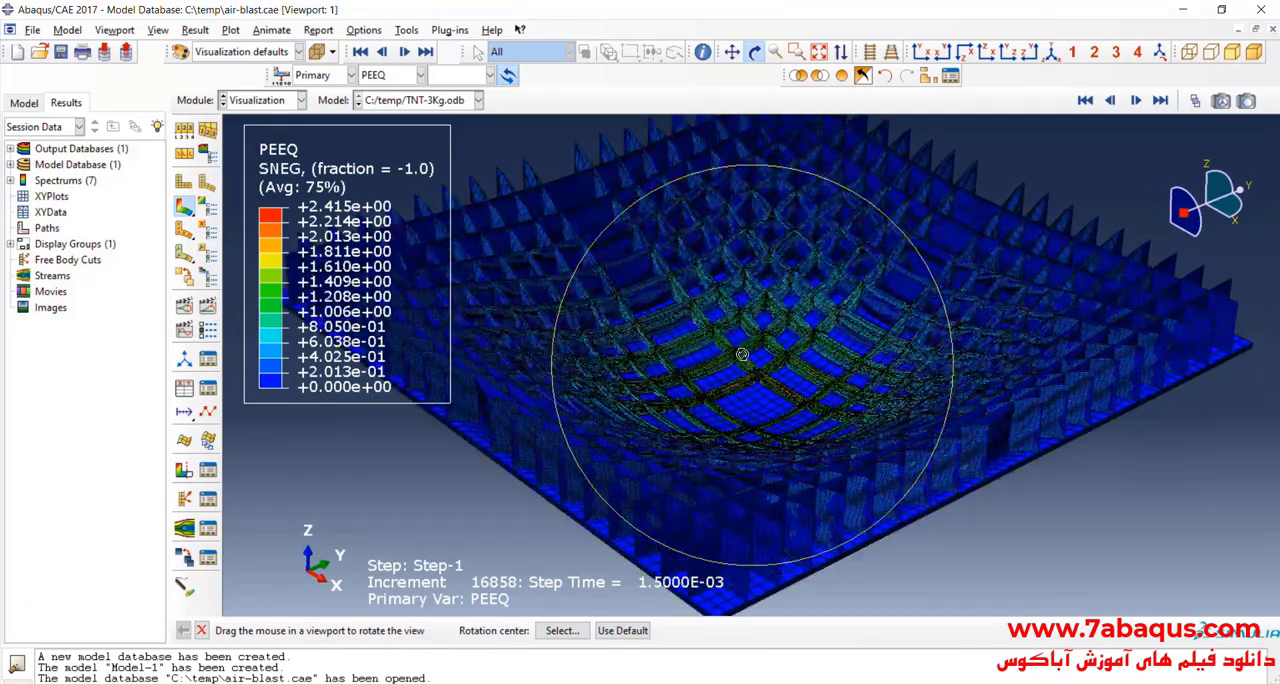
scroll(742, 348, "down", 4)
left_click_drag(746, 426, 779, 367)
scroll(779, 367, "up", 8)
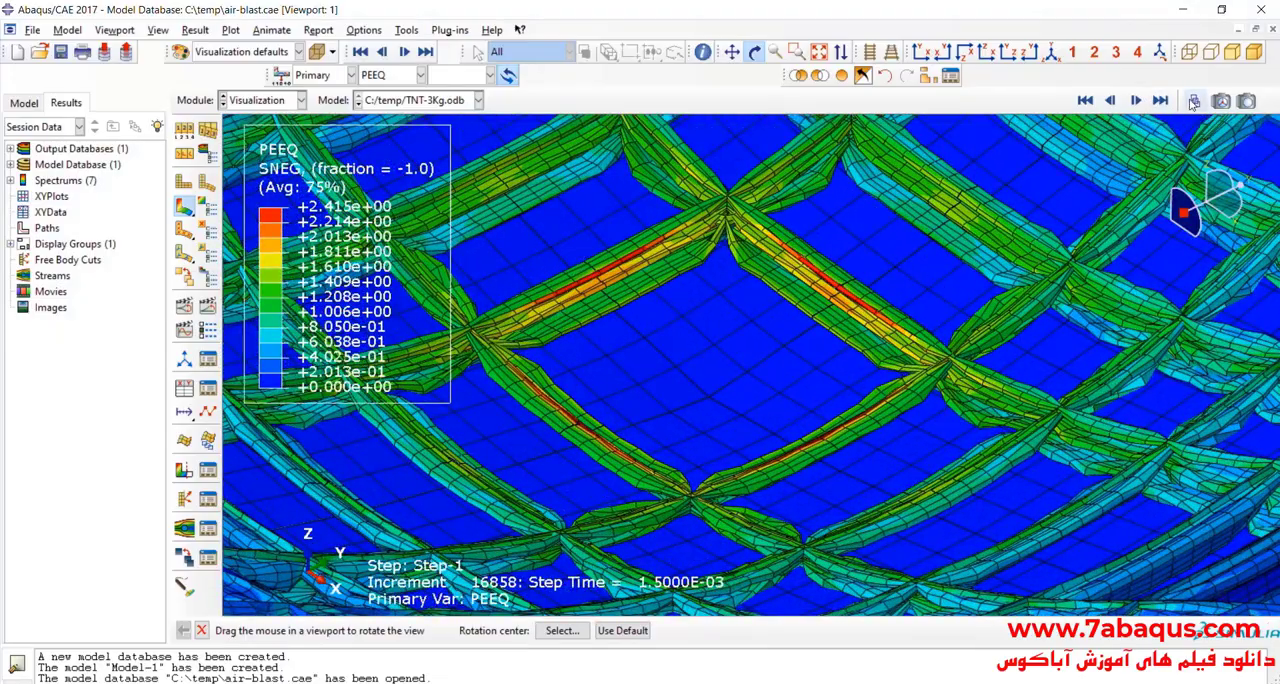
Step: Reopen the frame selector and inspect the whole crushed core at frame 20
left_click(1194, 101)
mouse_move(1204, 231)
left_mouse_down()
mouse_move(995, 228)
mouse_move(1196, 229)
left_mouse_up()
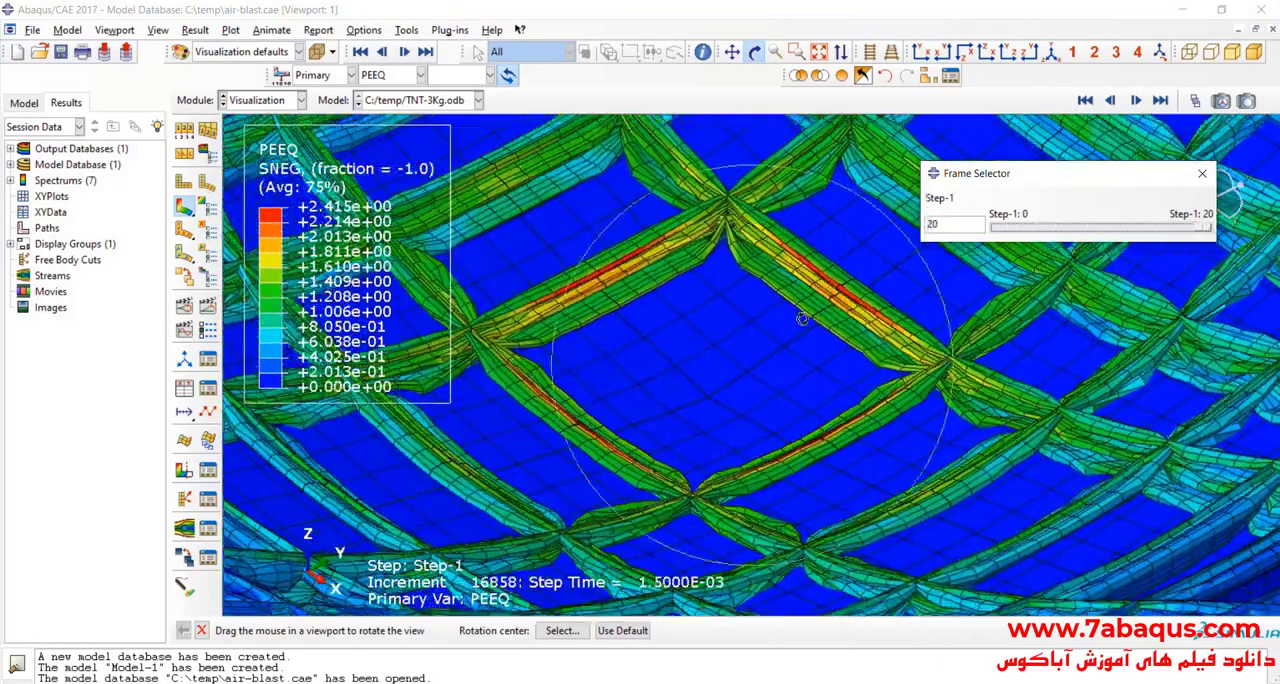
scroll(719, 303, "up", 10)
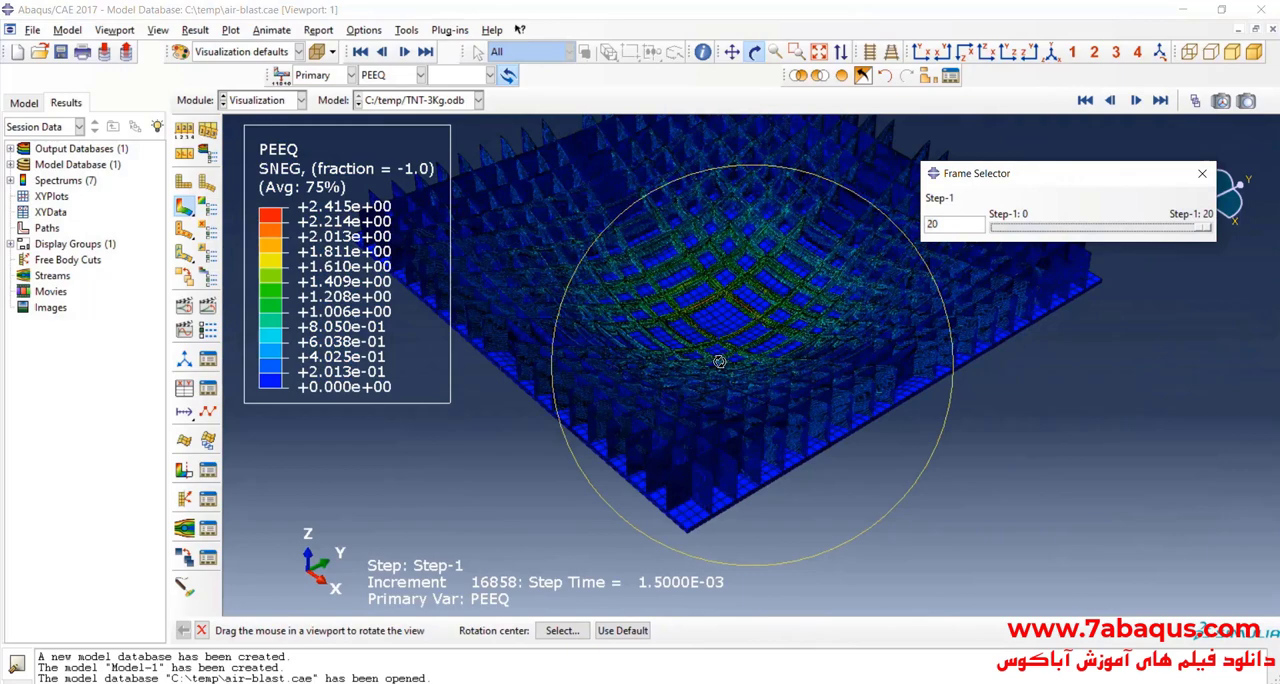
left_click_drag(719, 361, 425, 257)
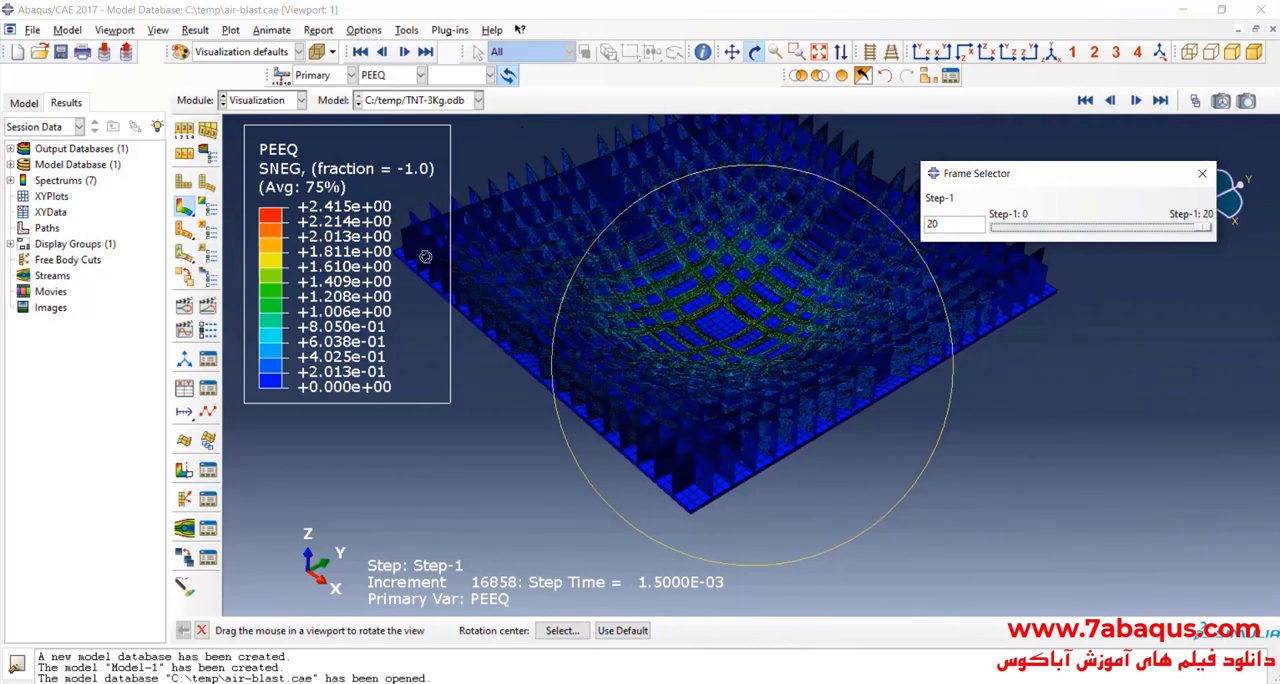
Step: Restore all part instances in the display and inspect the PEEQ contour on the complete panel at frame 20
left_click(842, 76)
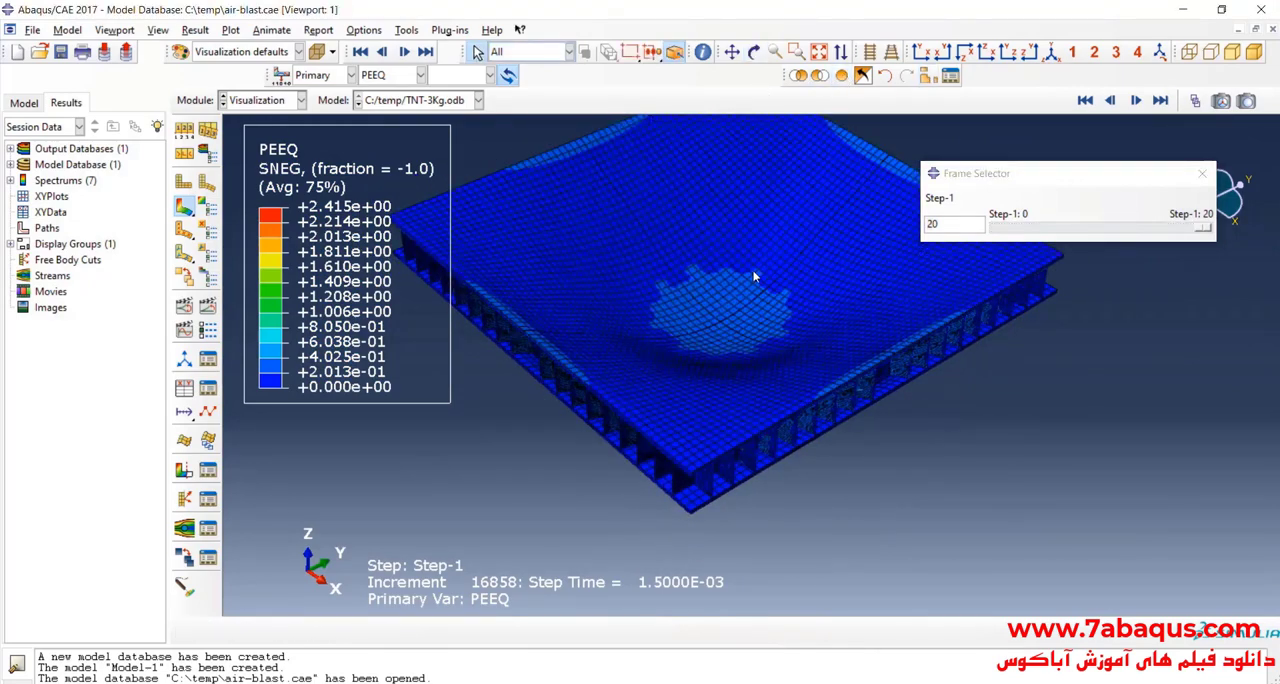
scroll(760, 320, "down", 1)
mouse_move(1202, 227)
left_mouse_down()
mouse_move(1045, 228)
mouse_move(1048, 243)
mouse_move(1205, 236)
left_mouse_up()
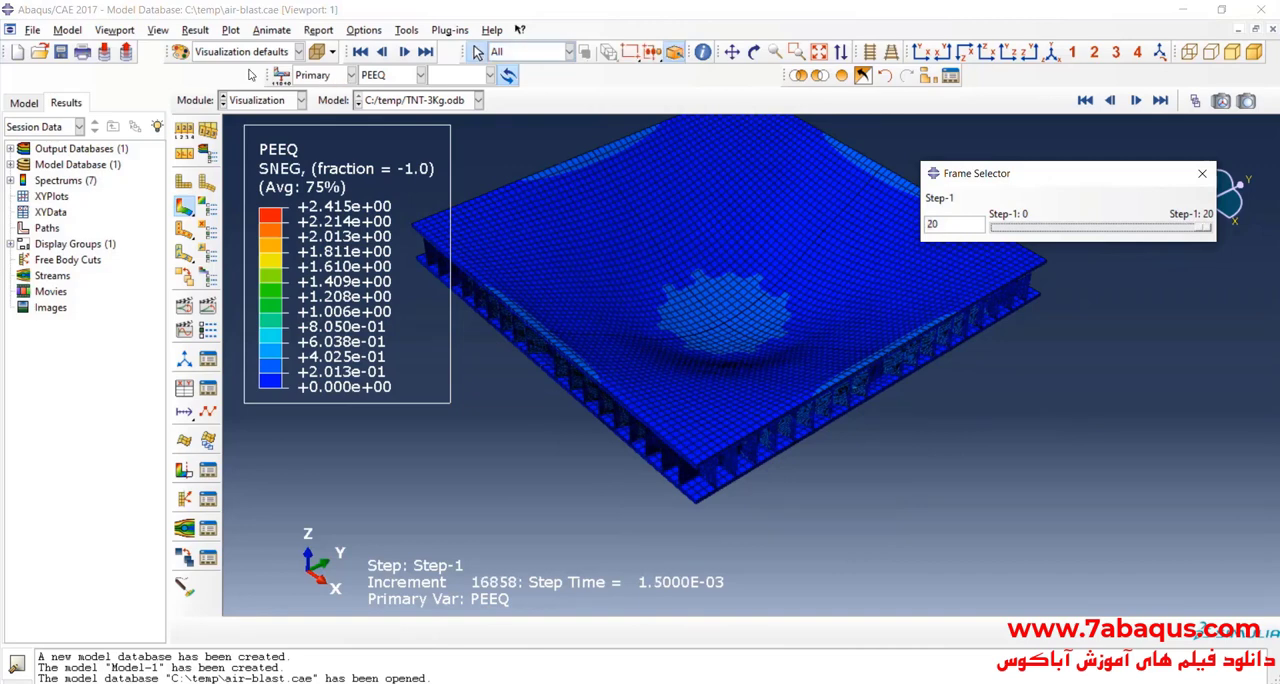
scroll(760, 335, "down", 3)
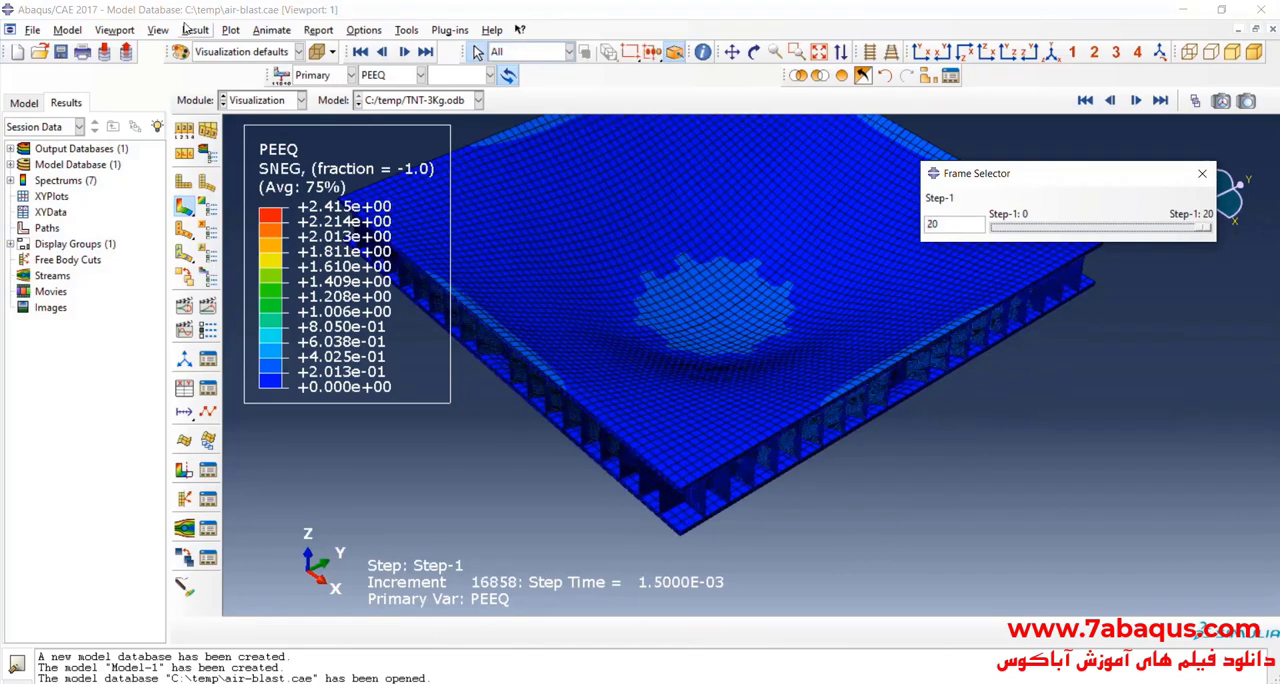
Step: Color-code the model by part instances with honeycomb core-1 in red, and plot the deformed shape
left_click(260, 53)
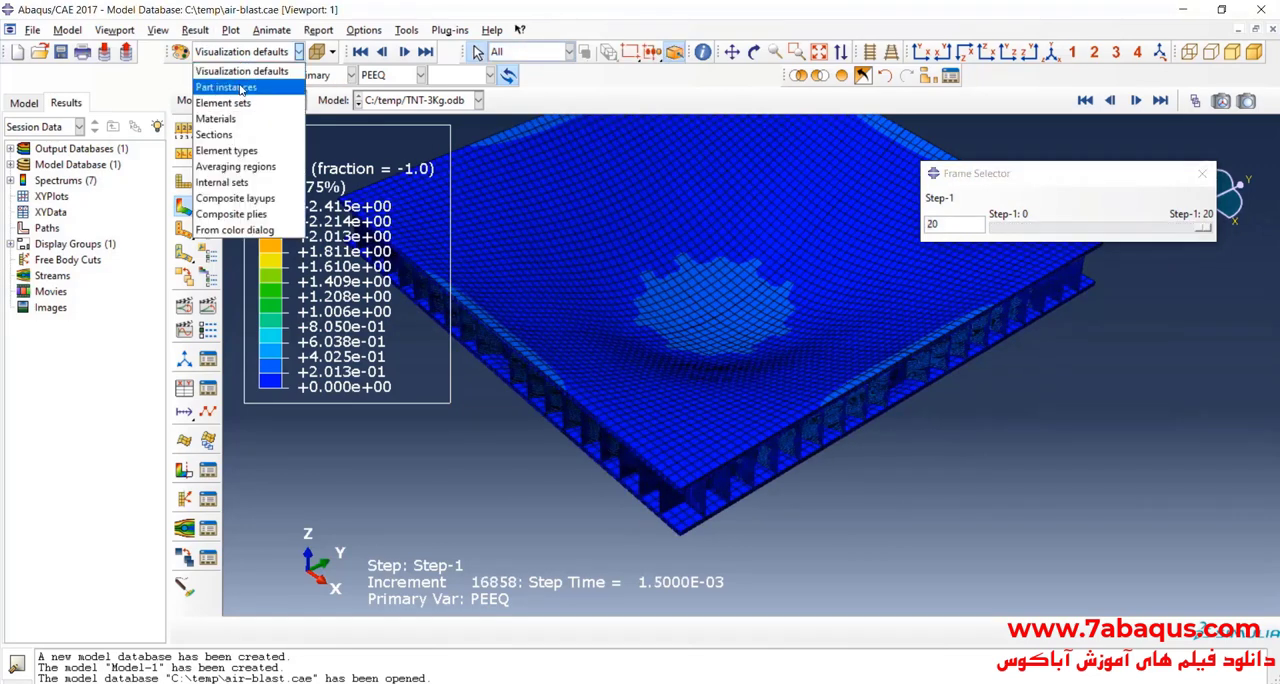
left_click(240, 87)
left_click(186, 57)
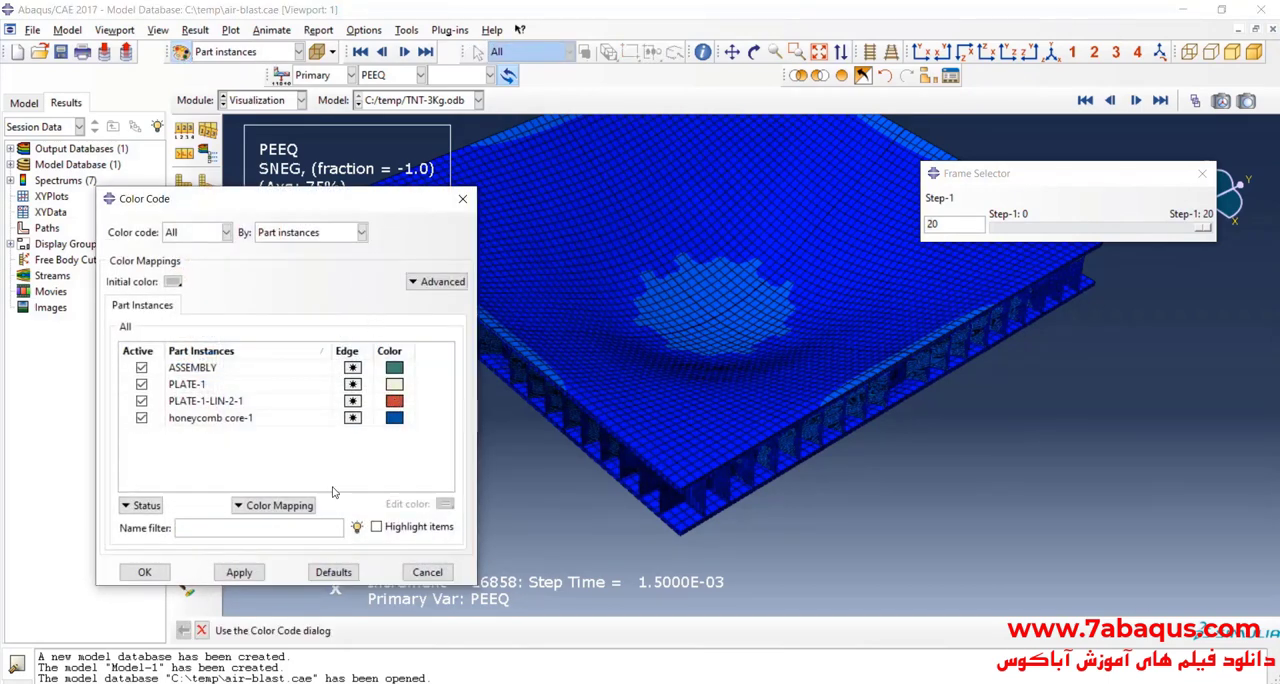
left_click(445, 504)
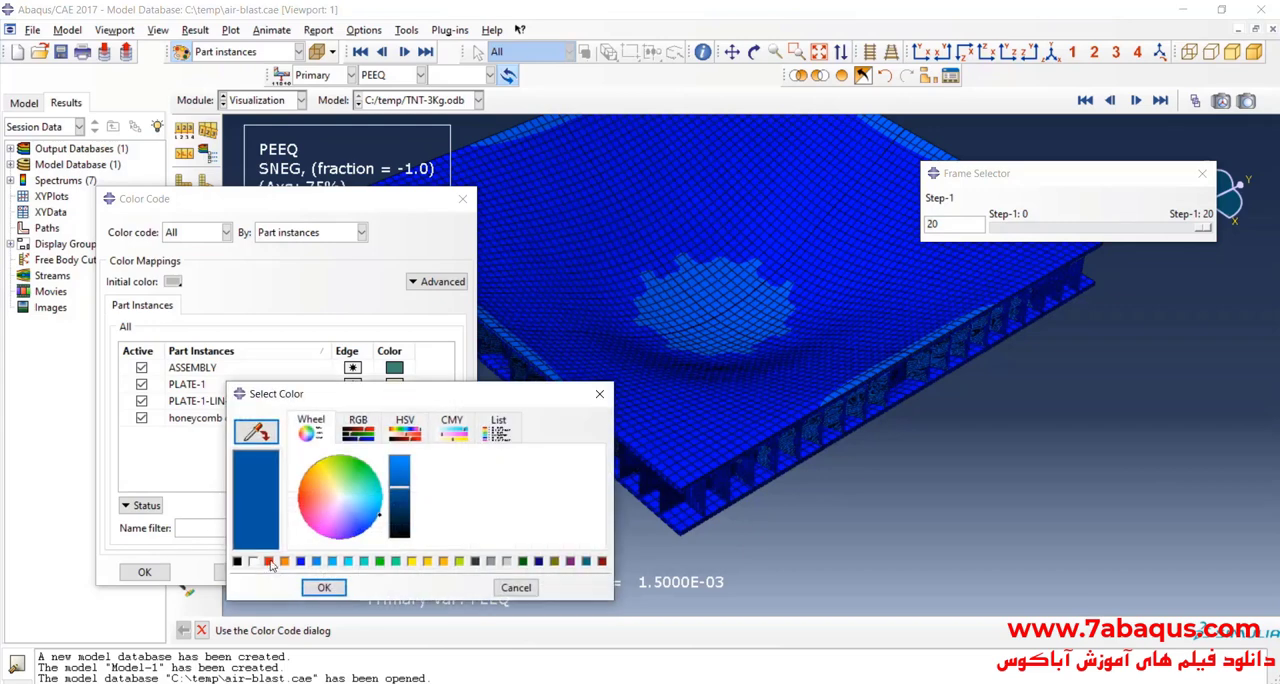
left_click(272, 565)
left_click(315, 586)
left_click(240, 573)
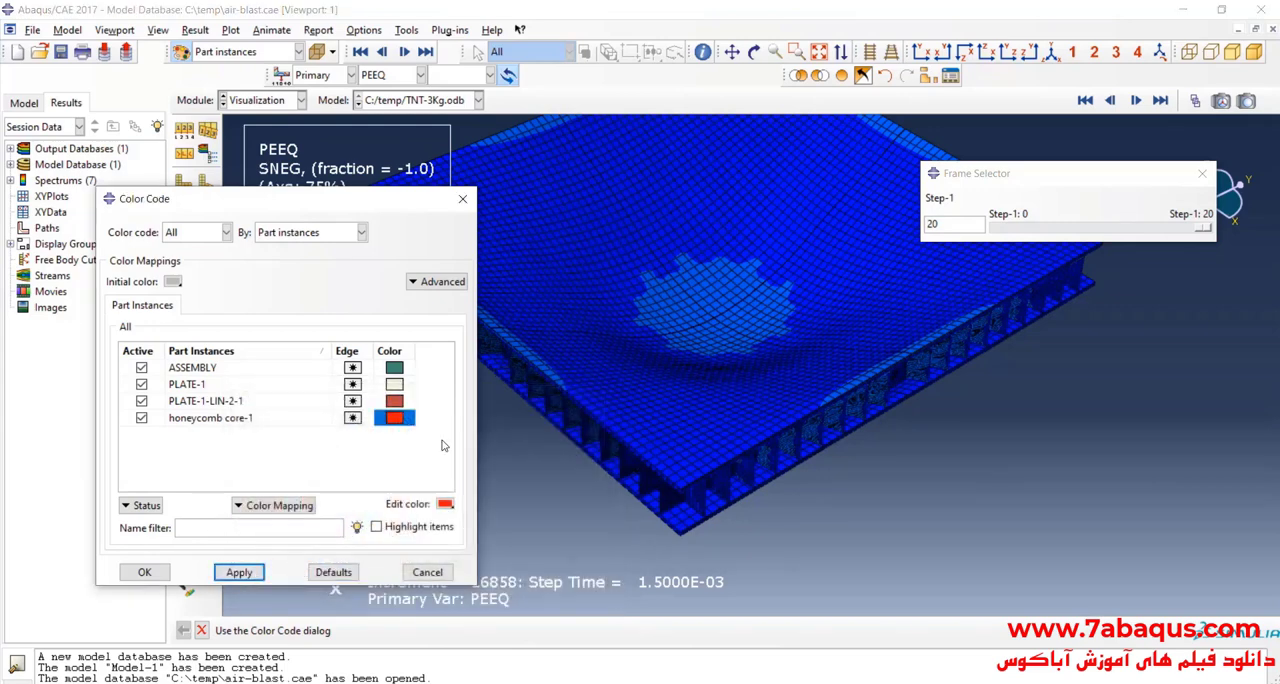
left_click(208, 183)
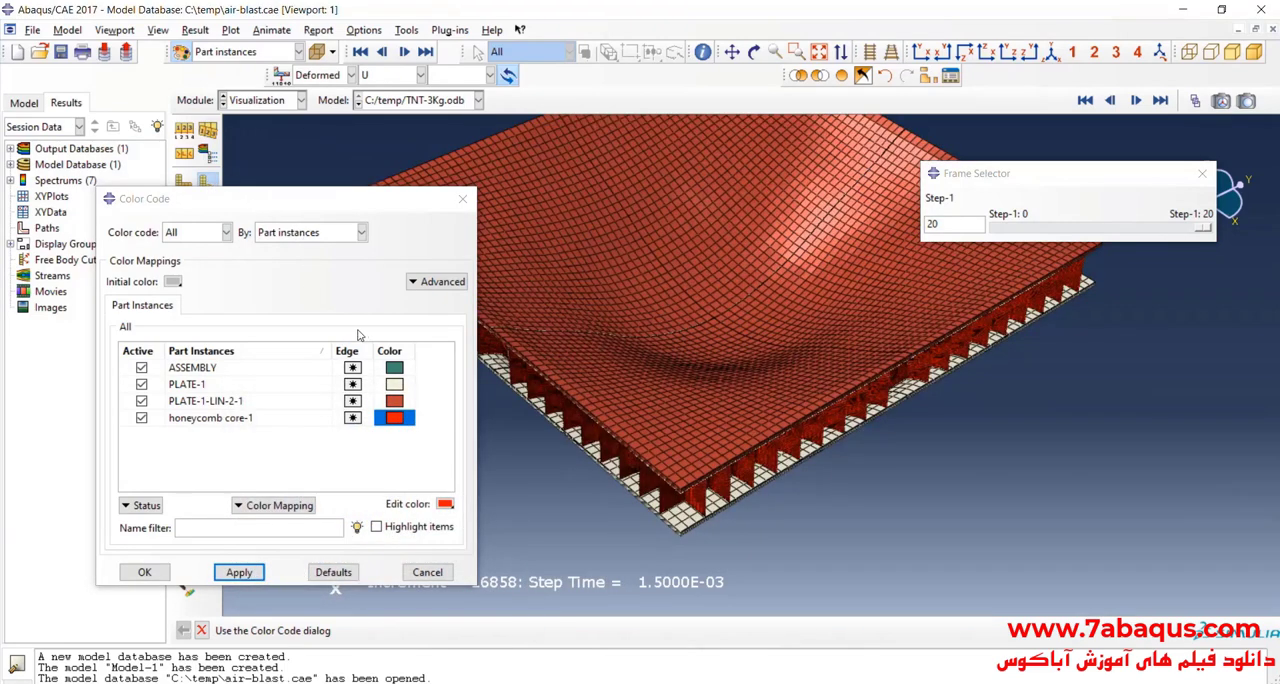
Step: Color the PLATE-1-LIN-2-1 and PLATE-1 part instances yellow in the color code settings
left_click(402, 406)
left_click(445, 504)
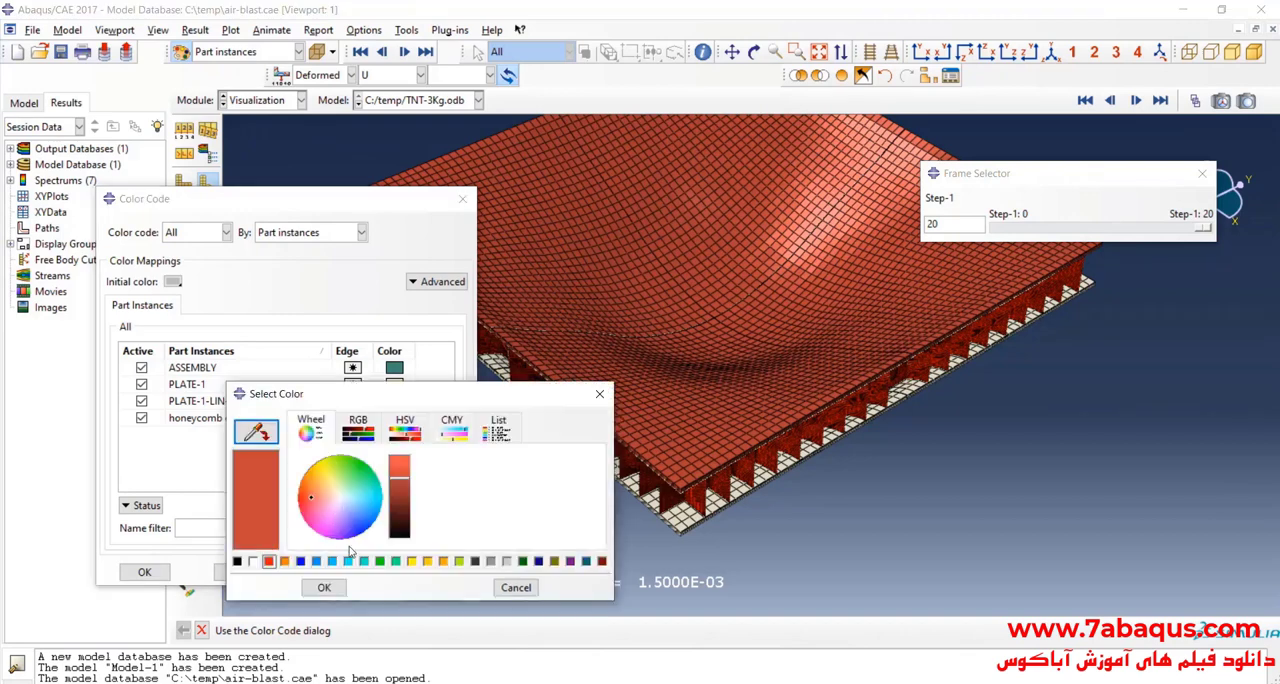
left_click(411, 561)
left_click(322, 588)
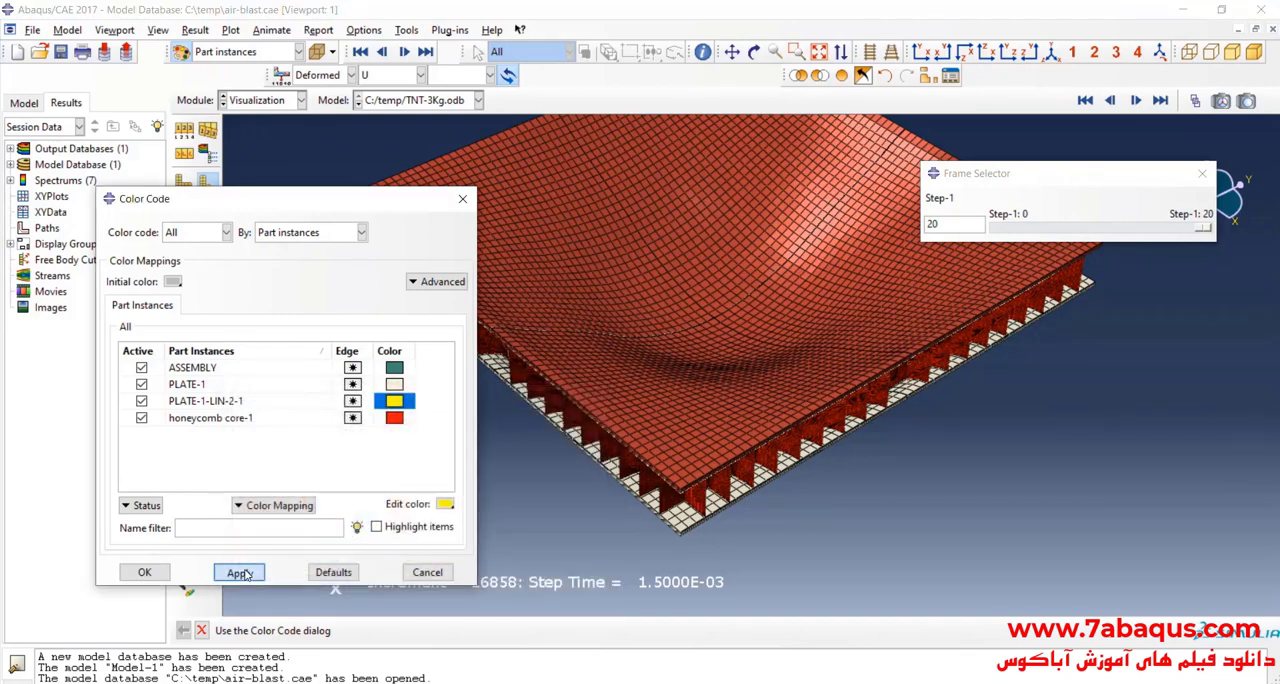
left_click(236, 572)
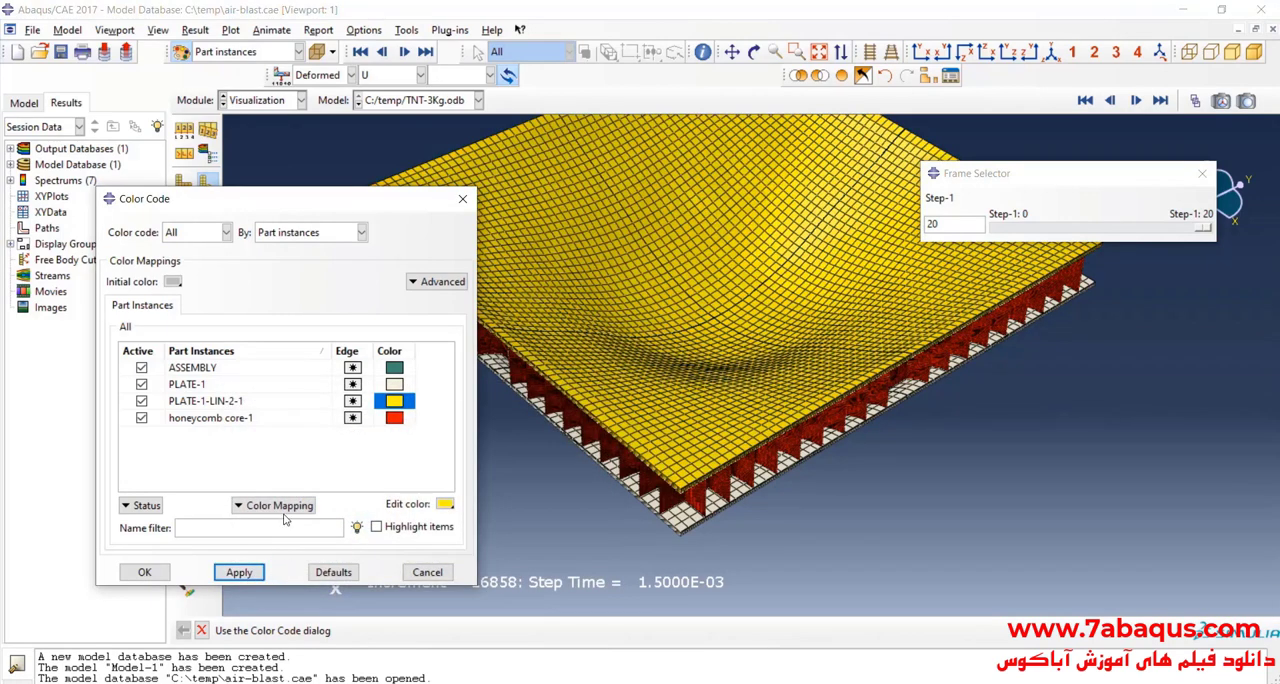
left_click(445, 504)
left_click(411, 561)
left_click(323, 588)
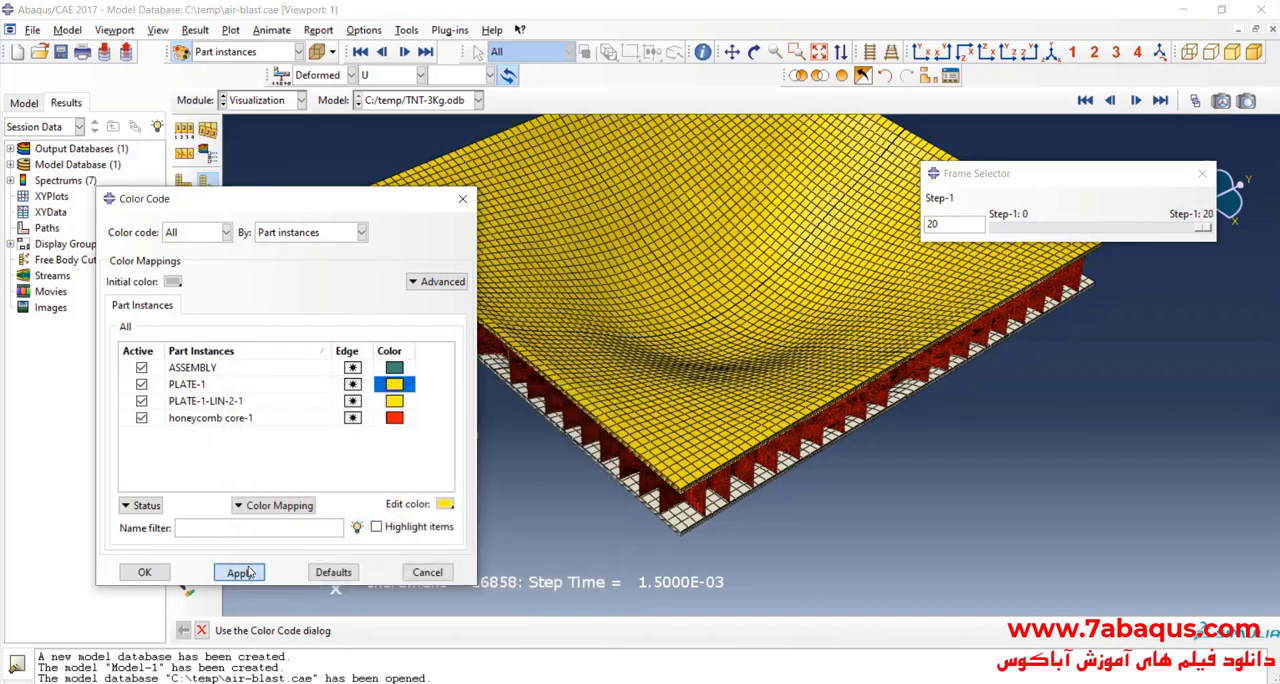
left_click(238, 572)
left_click(147, 573)
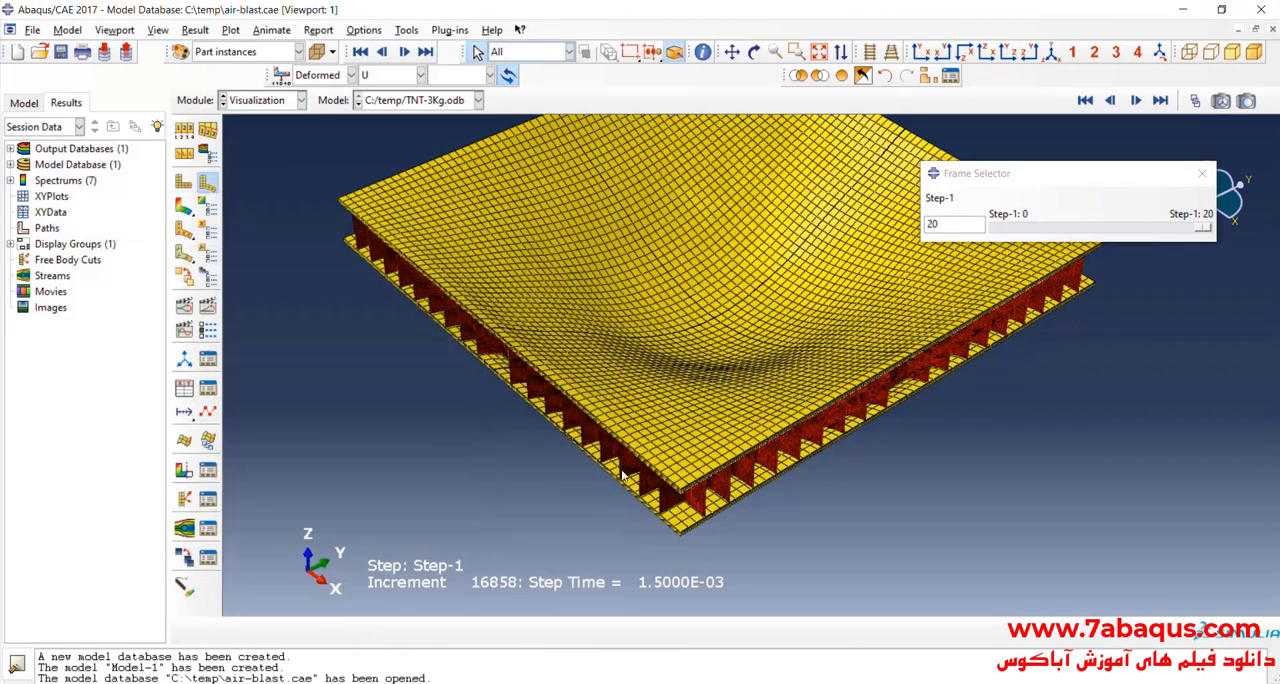
Step: Remove the upper plate, PLATE-1-LIN-2-1, from the displayed part instances so the honeycomb core is exposed
left_click_drag(1207, 228, 1258, 273)
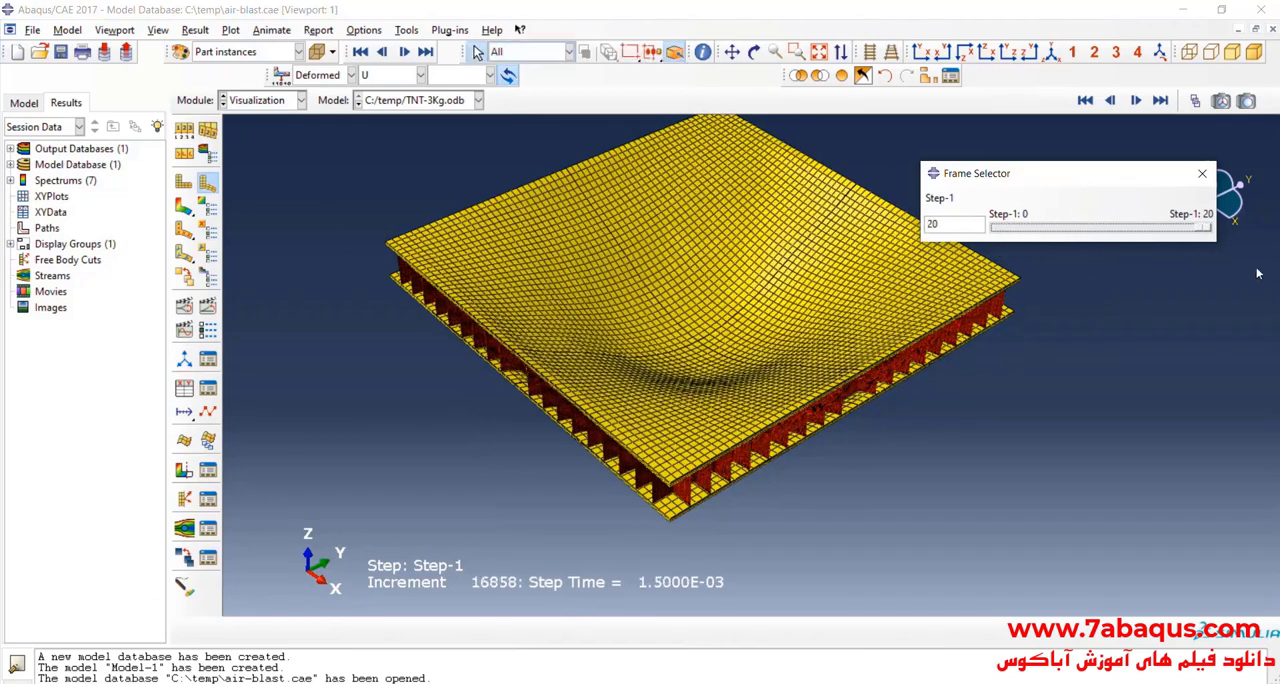
left_click(950, 76)
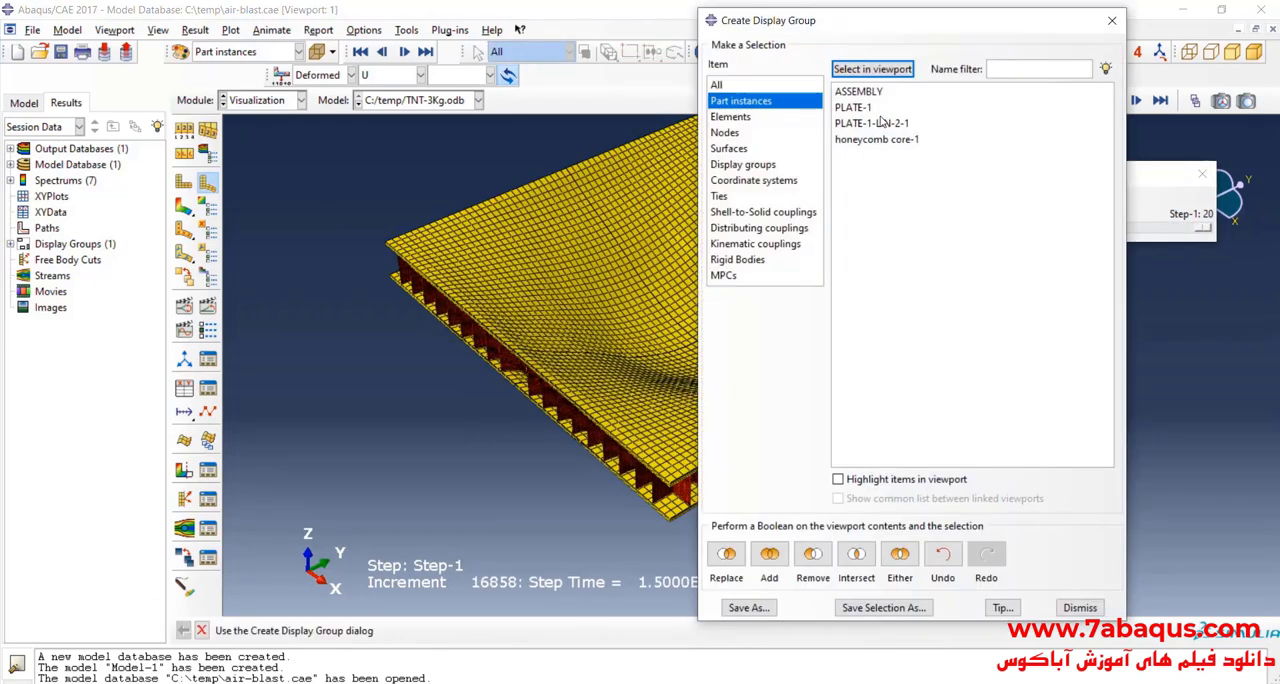
left_click(880, 122)
left_click(813, 554)
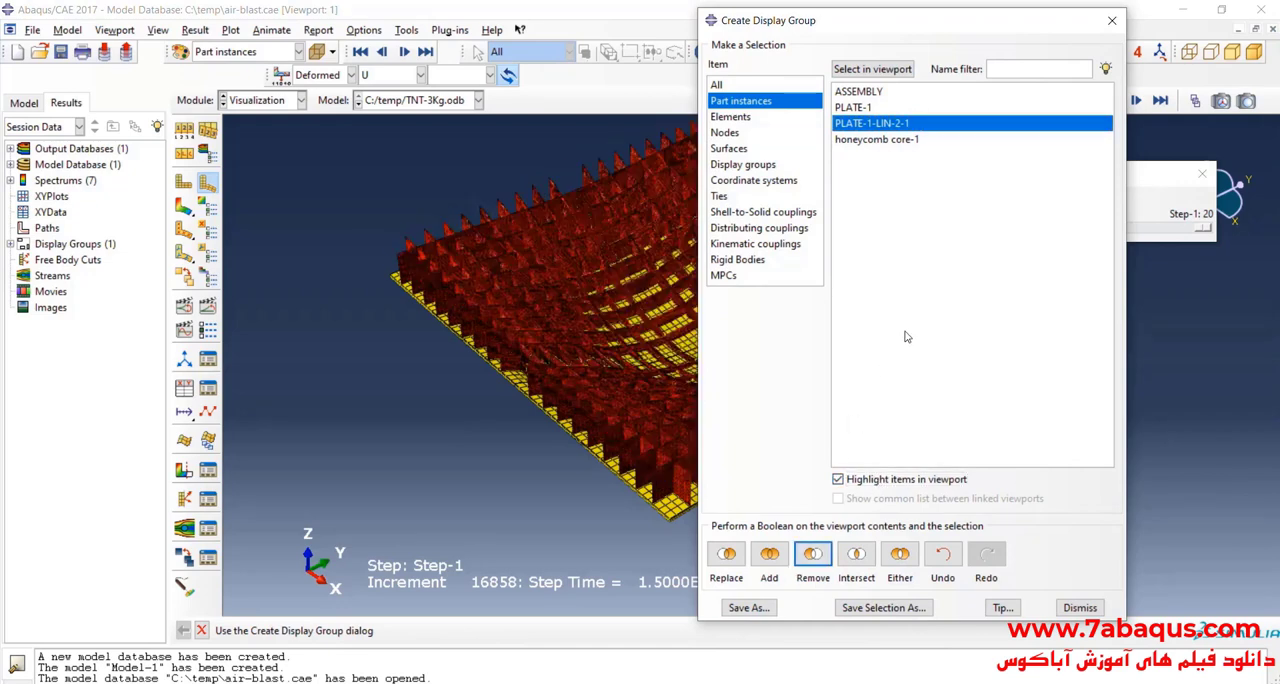
scroll(655, 347, "up", 3)
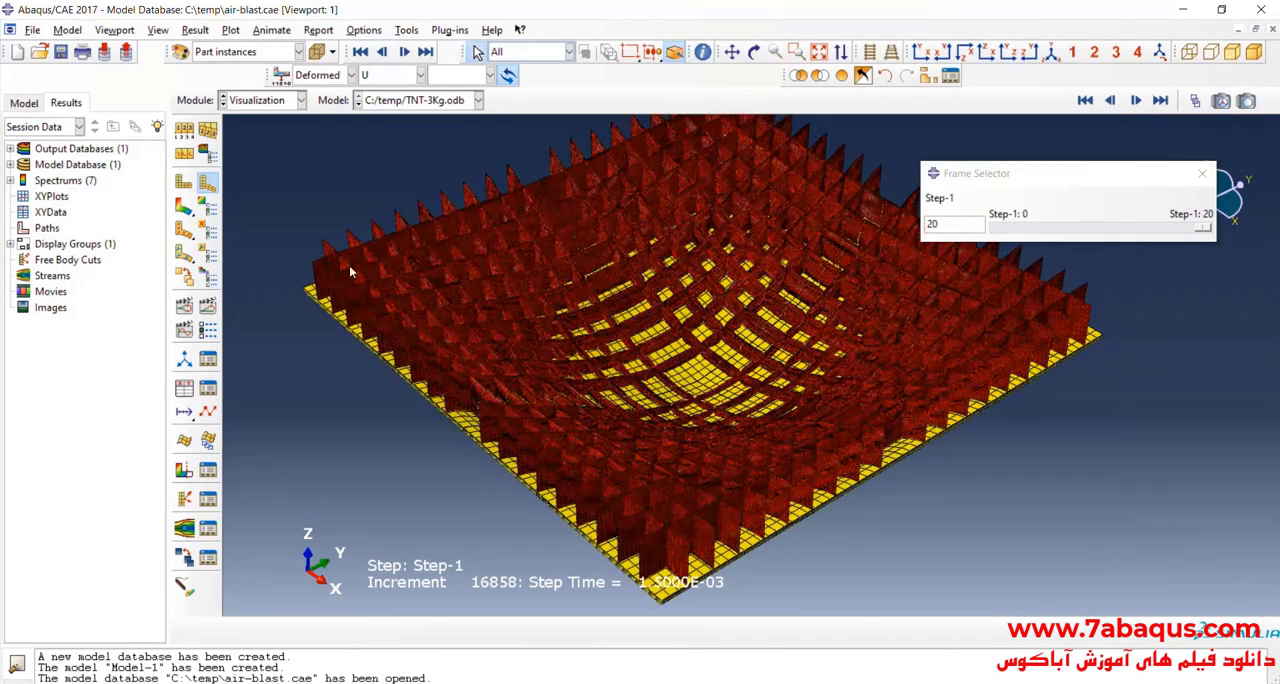
Step: Try feature edges as the plot's visible edges, and return to exterior edges
left_click(183, 130)
left_click(200, 339)
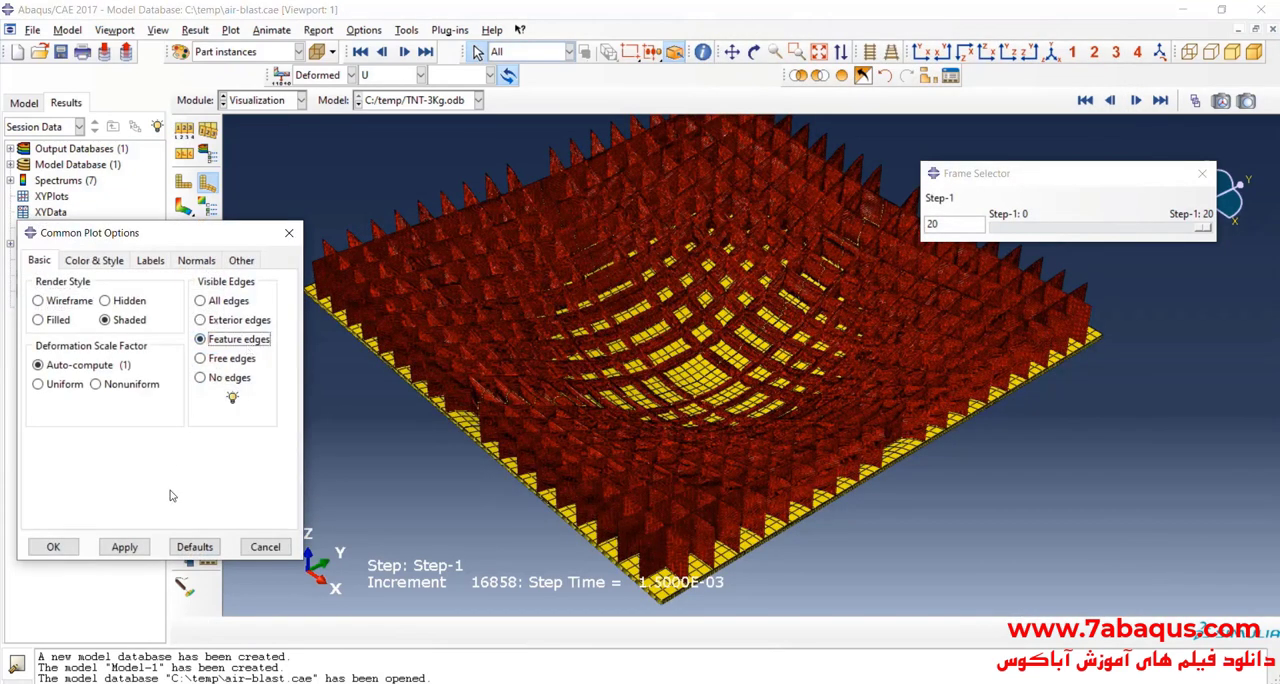
left_click(143, 549)
scroll(685, 345, "up", 2)
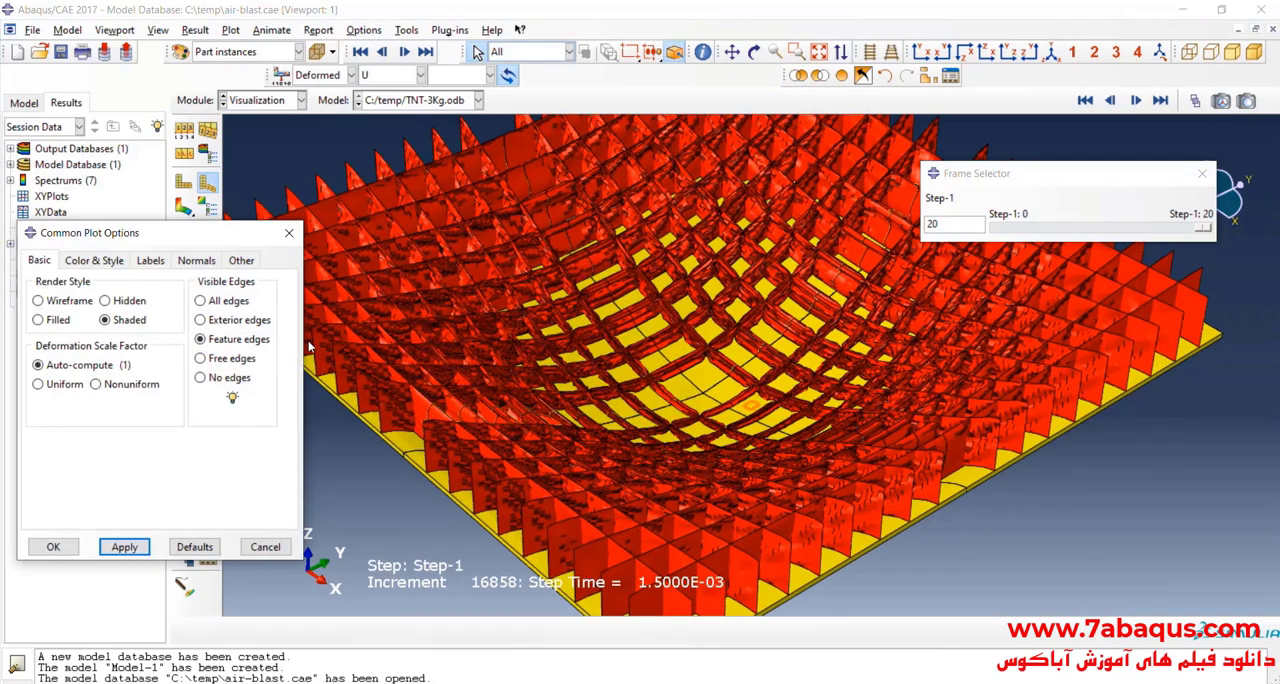
left_click(212, 322)
left_click(53, 547)
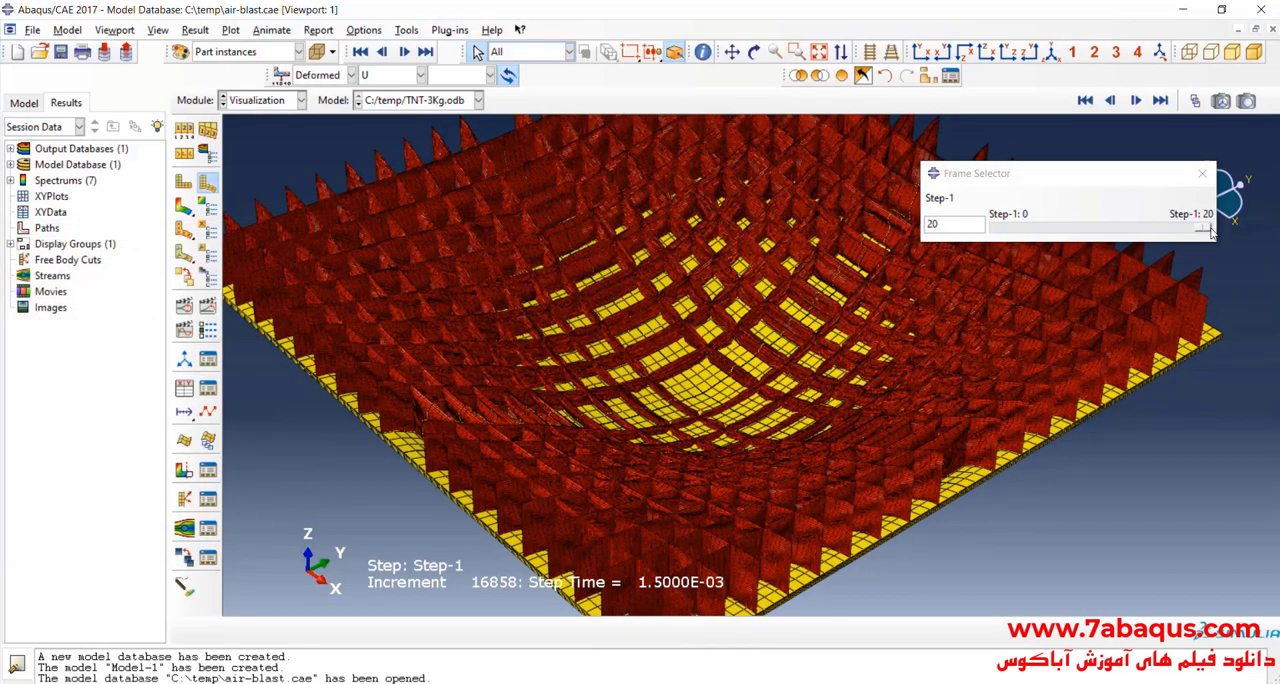
Step: Go back to frame 0 and turn off mirroring about the XZ and YZ planes
left_click_drag(1210, 230, 872, 238)
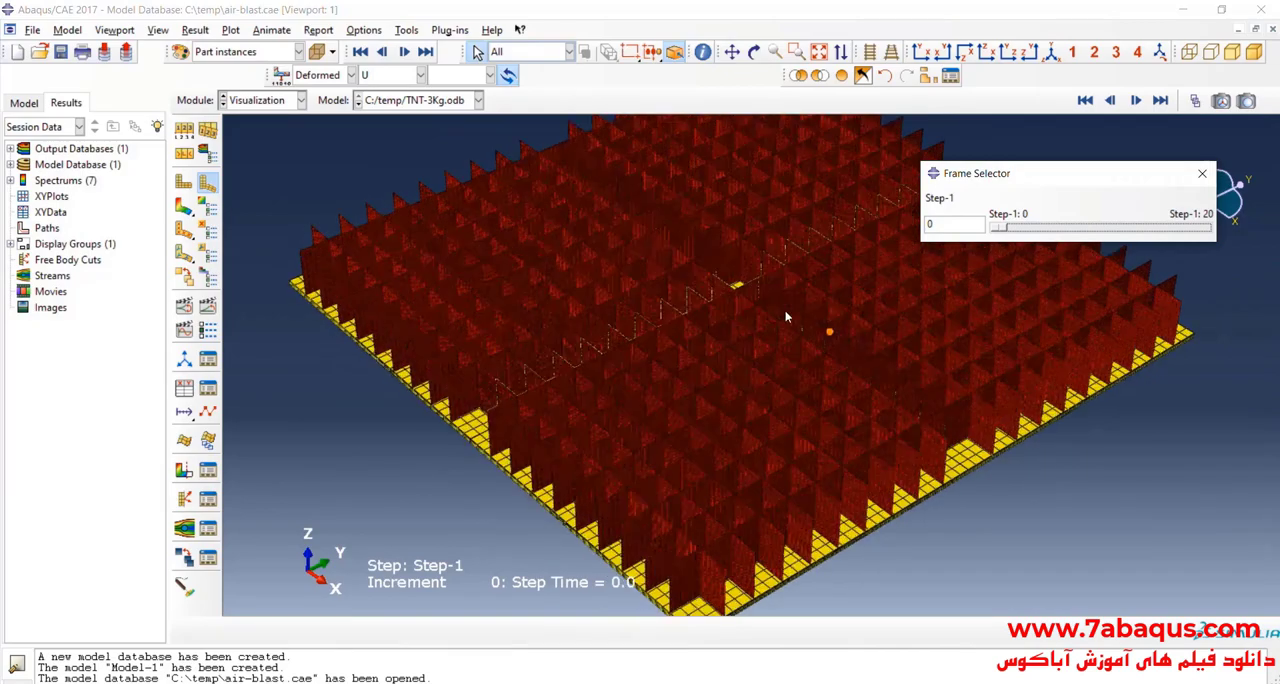
left_click_drag(996, 230, 548, 182)
left_click(158, 29)
left_click(212, 341)
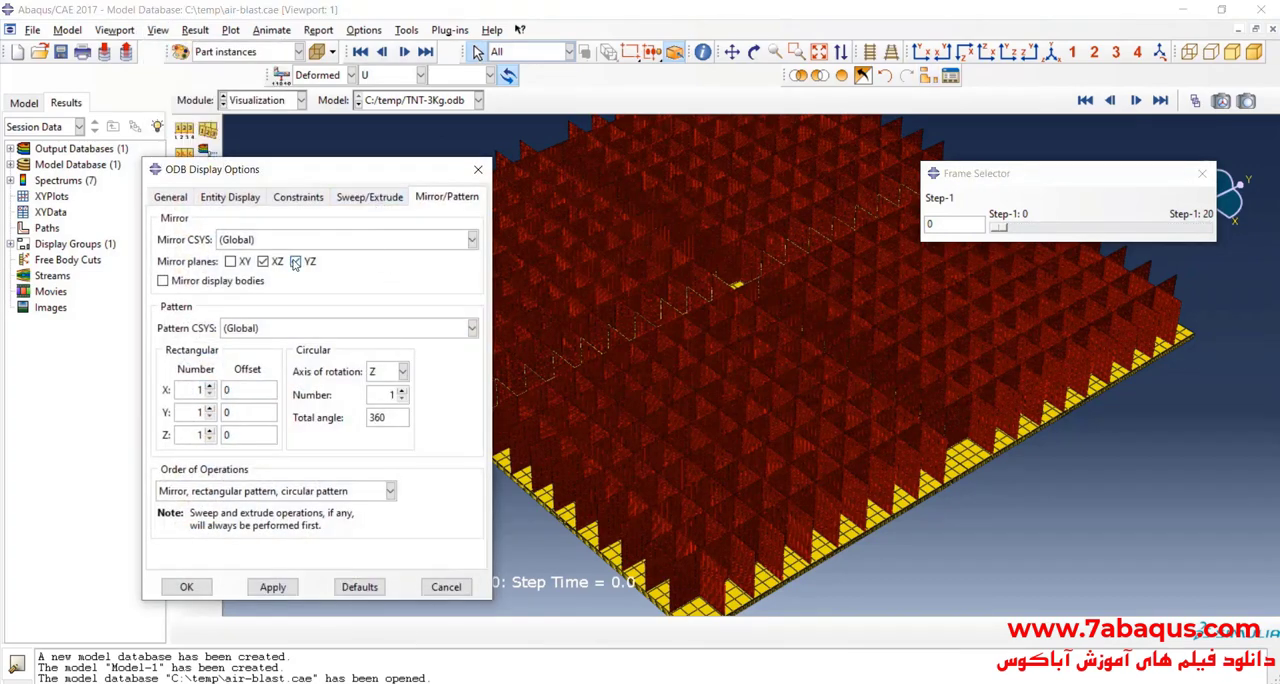
left_click(272, 587)
left_click(186, 587)
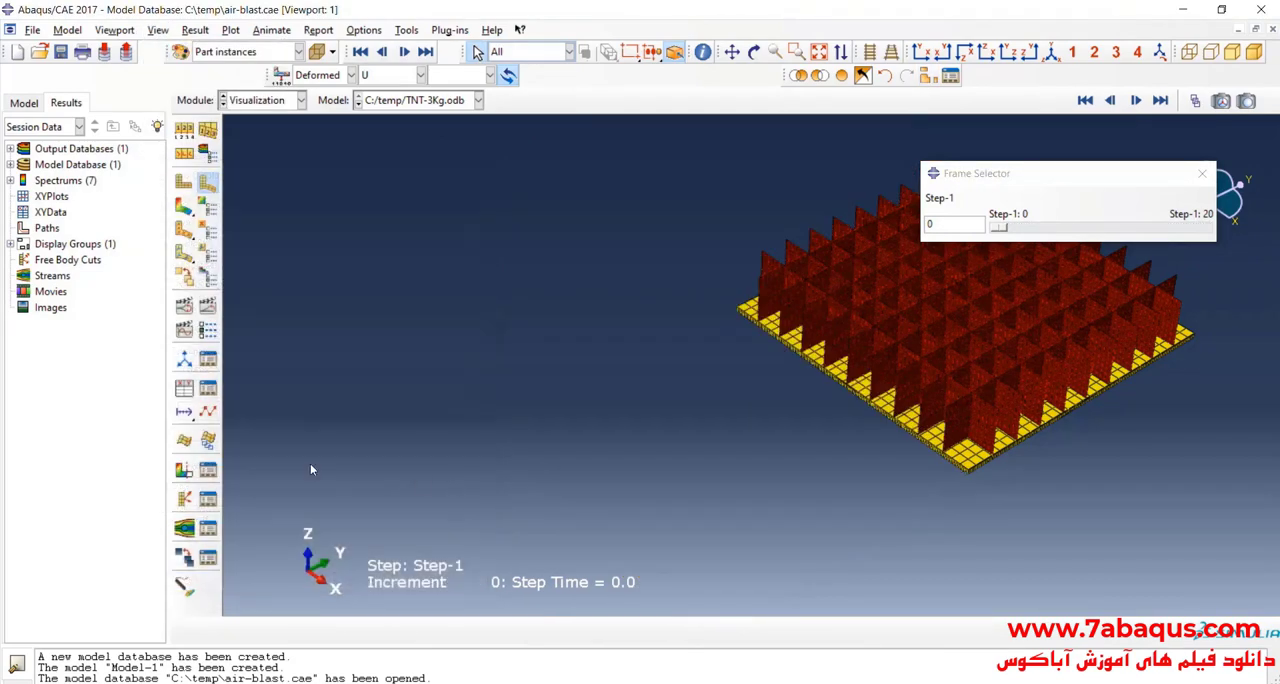
Step: Show frame 10 and orient the quarter model to inspect the crushed core at the blast corner
scroll(994, 391, "down", 2)
left_click_drag(995, 230, 1103, 228)
left_click(754, 52)
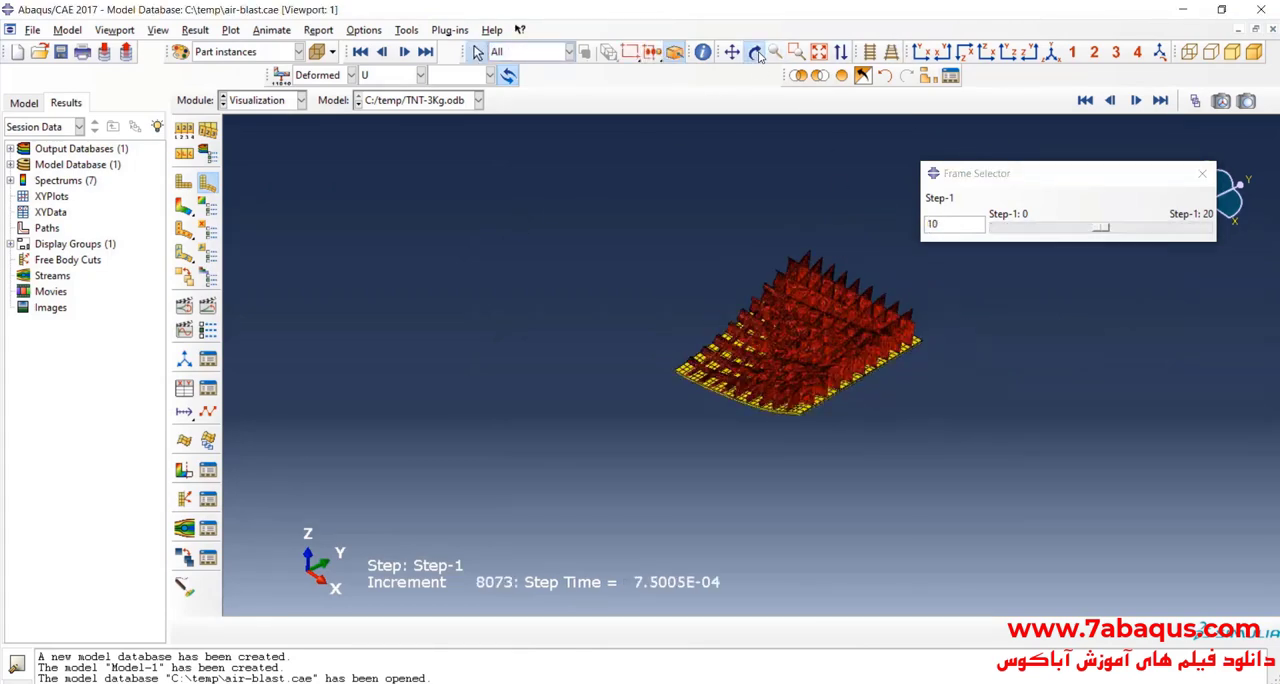
left_click_drag(730, 220, 712, 381)
scroll(712, 384, "down", 4)
left_click_drag(797, 366, 750, 310)
scroll(740, 336, "down", 3)
scroll(667, 385, "down", 2)
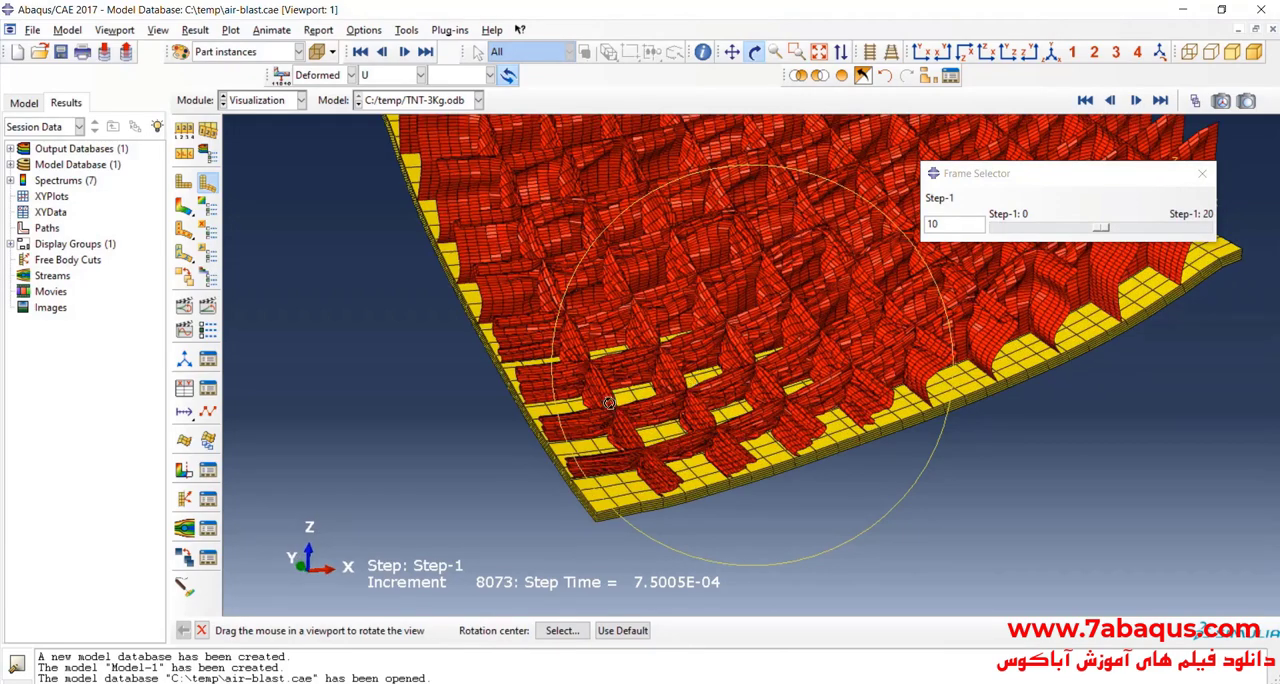
Step: Examine the folded honeycomb cell walls along the core's edge and corner up close at frame 10
scroll(609, 403, "up", 4)
scroll(868, 311, "down", 3)
scroll(868, 311, "down", 4)
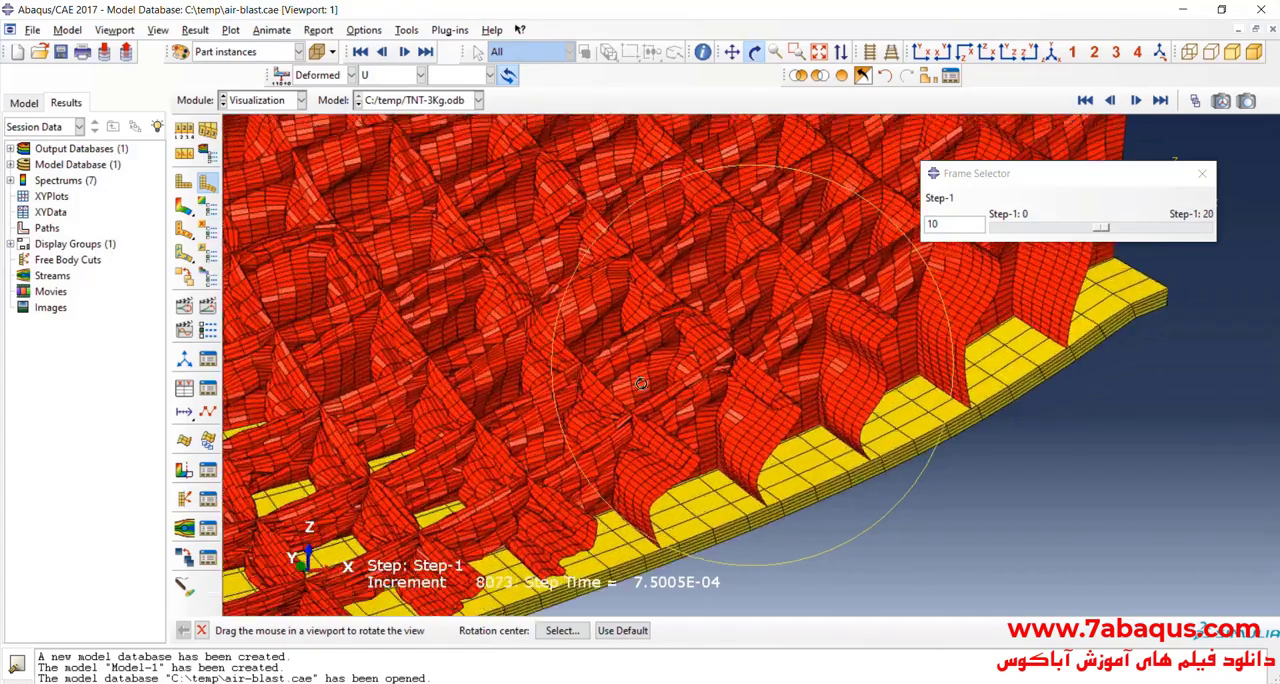
scroll(757, 362, "down", 2)
scroll(609, 403, "up", 5)
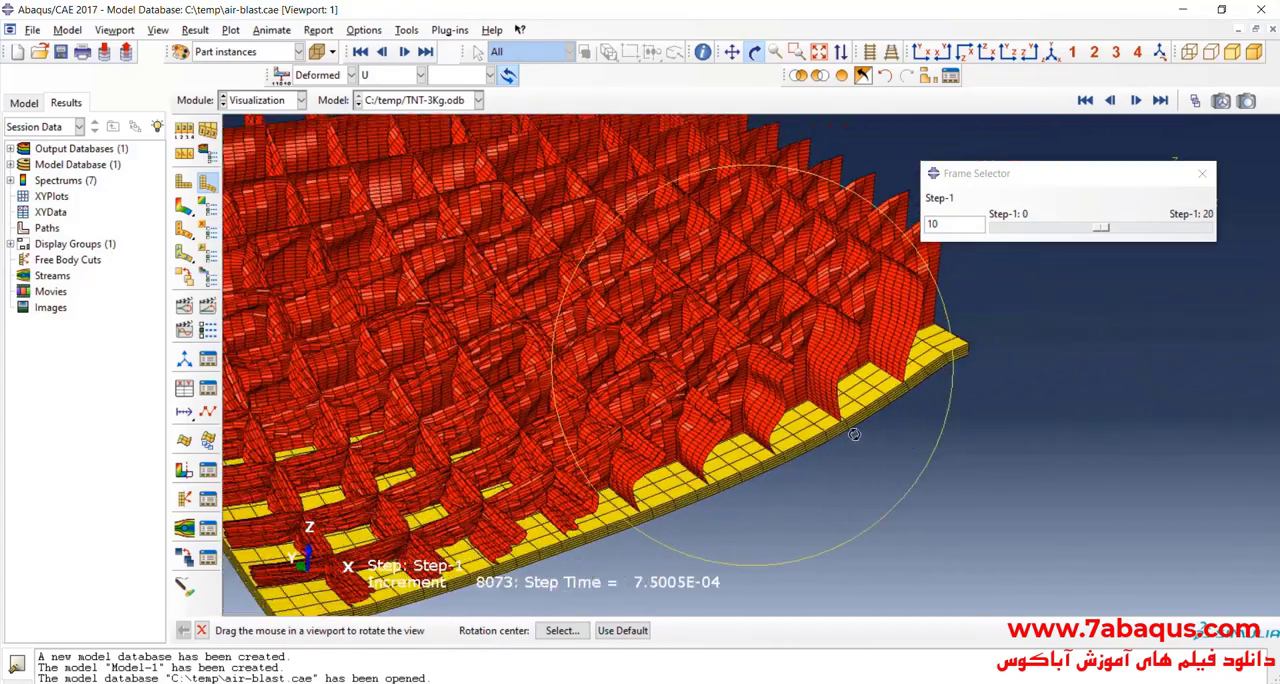
scroll(742, 348, "down", 2)
left_click_drag(915, 341, 536, 397)
scroll(536, 397, "down", 6)
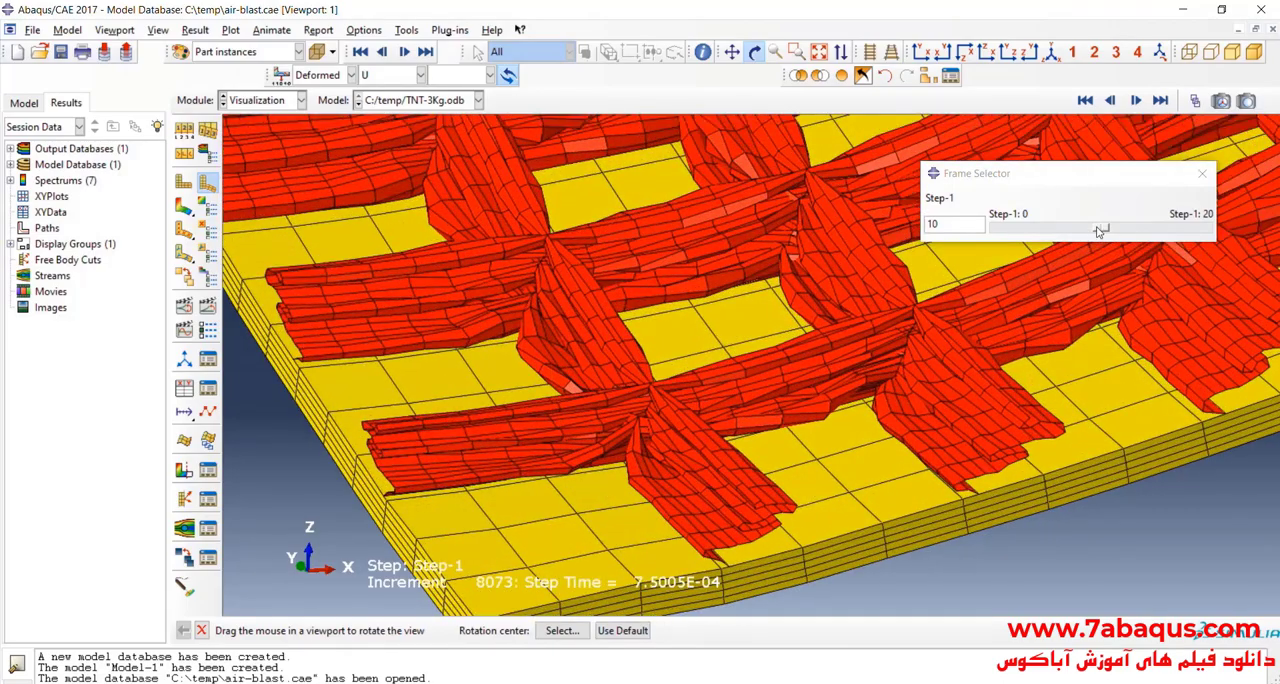
Step: Step the exposed quarter core through its deformation from frame 0 to frame 20
left_click_drag(1099, 231, 1000, 229)
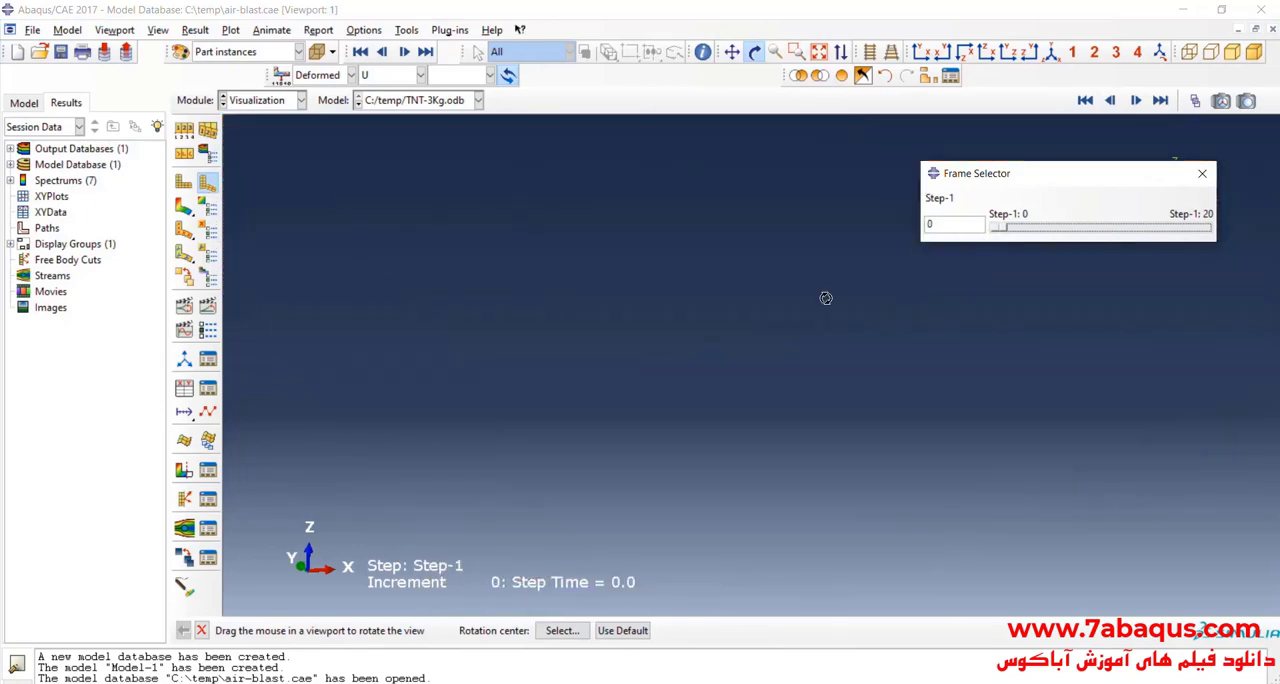
left_click_drag(628, 491, 886, 270)
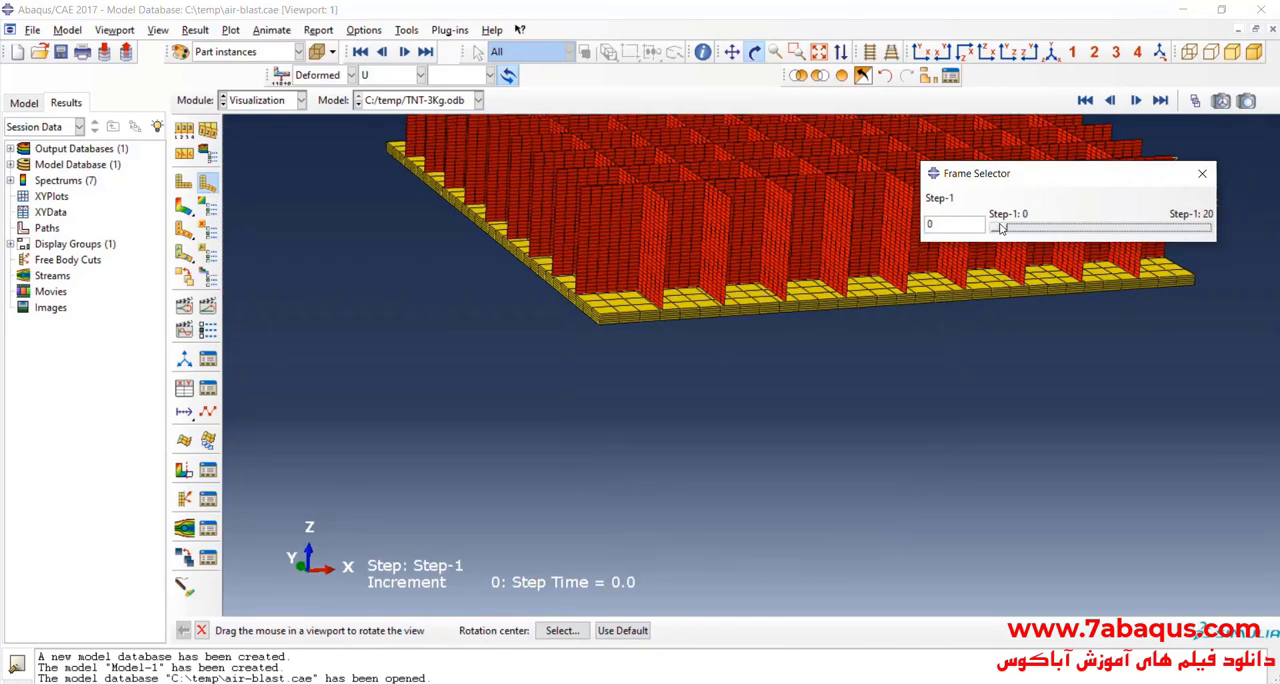
scroll(1002, 229, "up", 4)
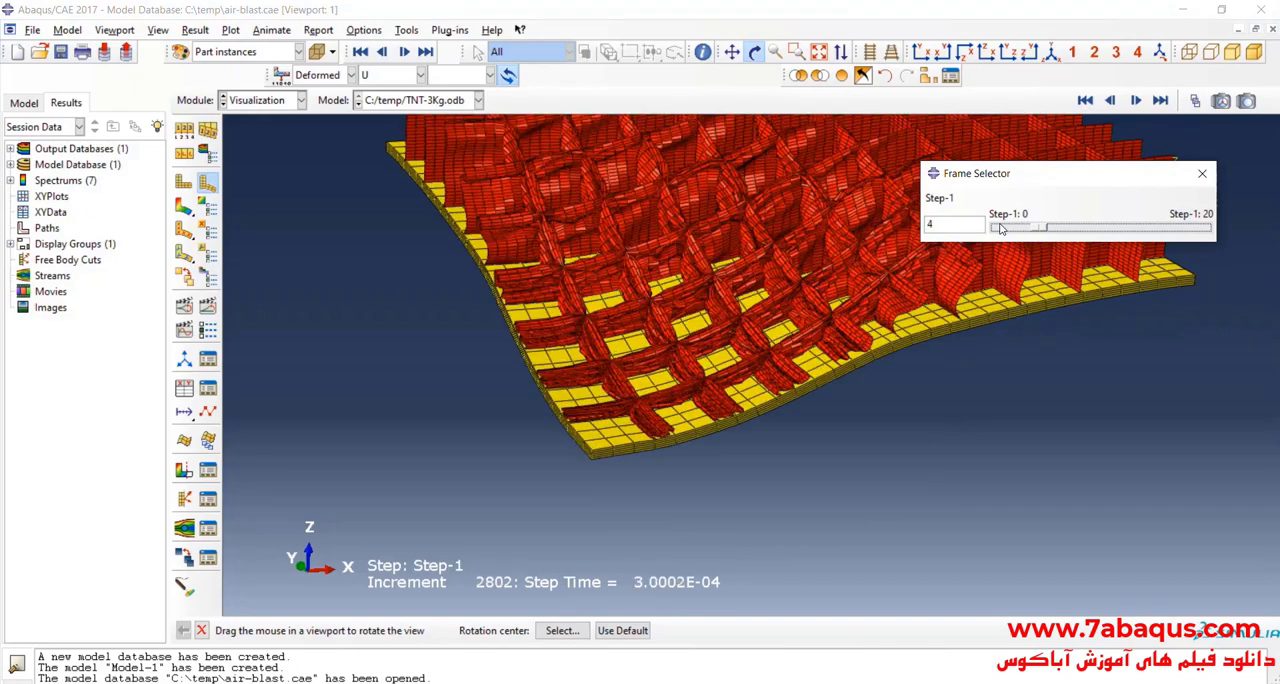
scroll(1002, 229, "up", 16)
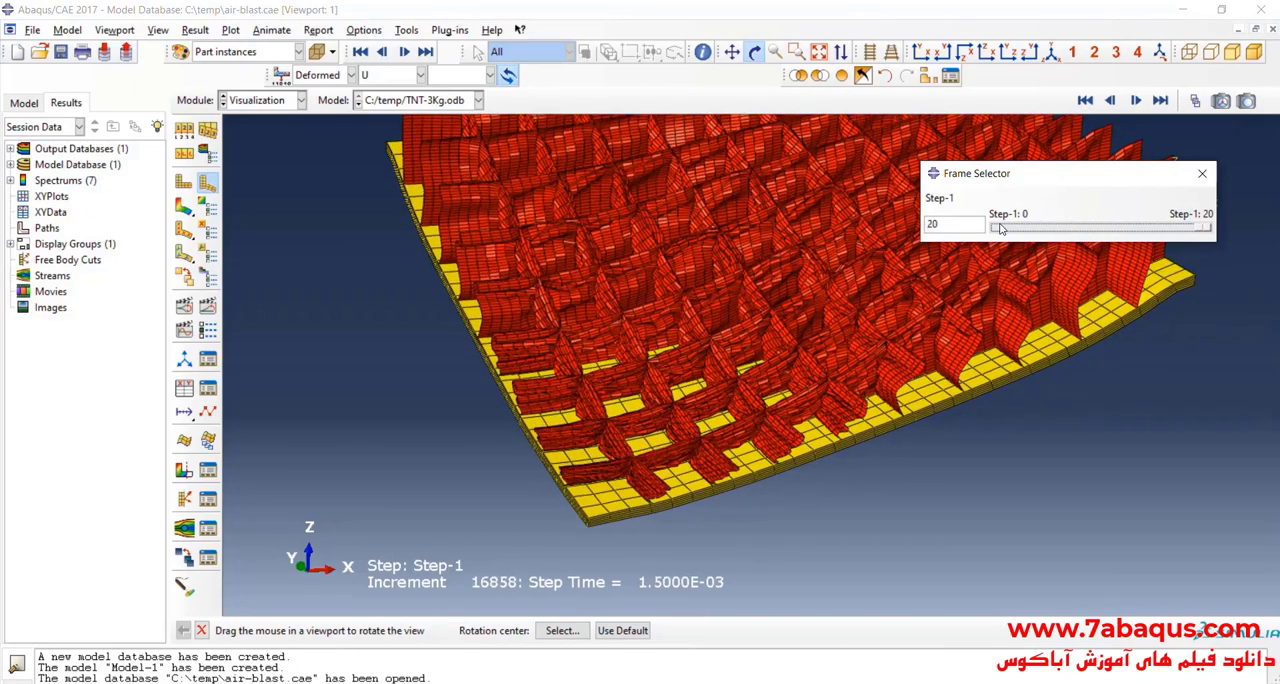
Step: Restore all part instances in the display and review the quarter panel's deformation from frame 0 to frame 20
left_click(842, 75)
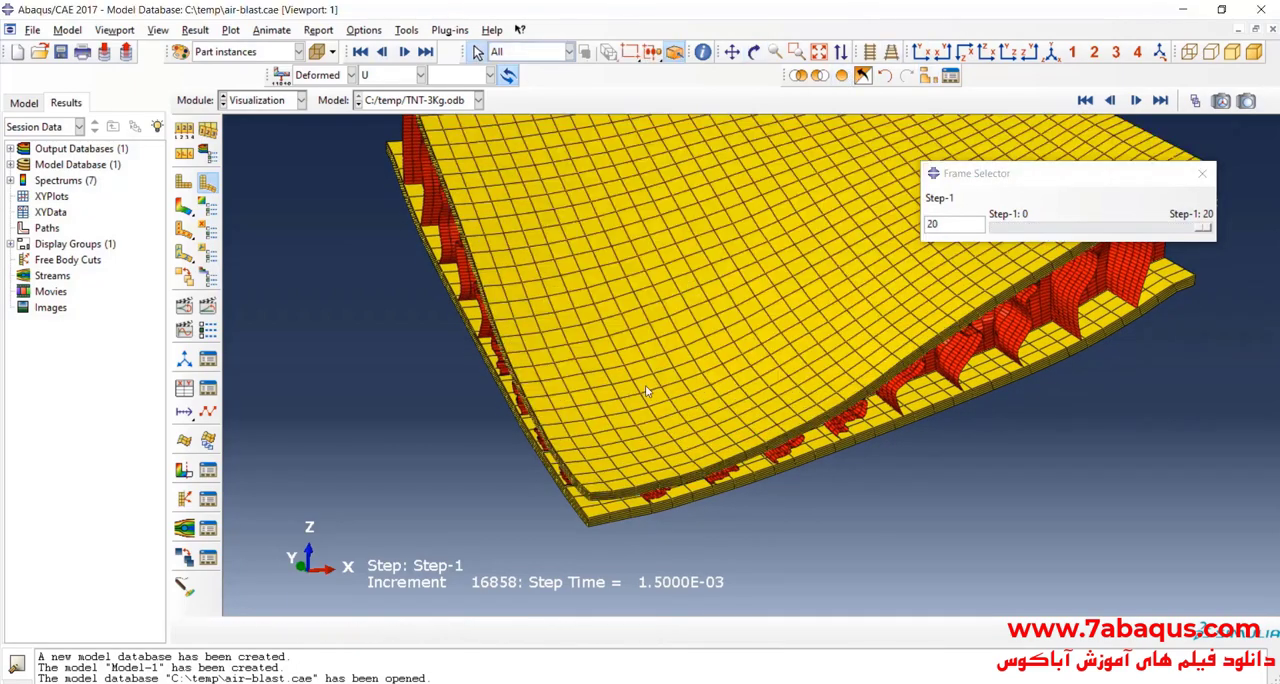
left_click_drag(745, 340, 972, 322, "ctrl+alt")
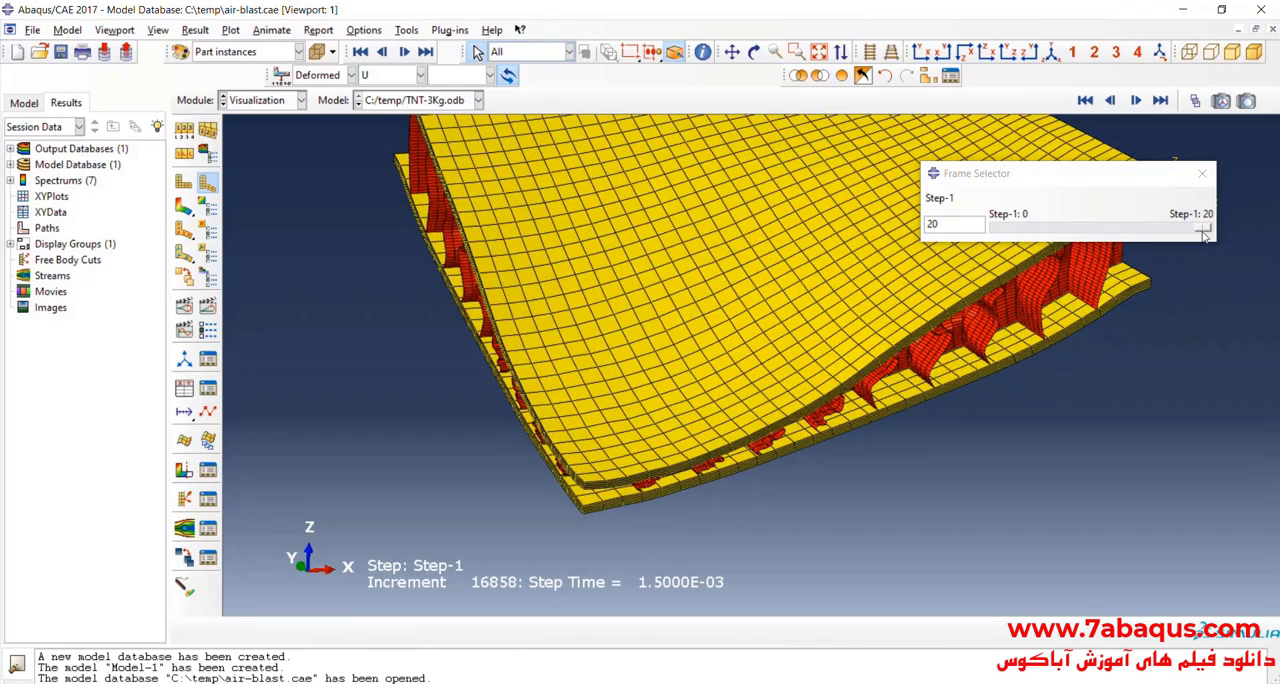
left_click_drag(1205, 229, 870, 210)
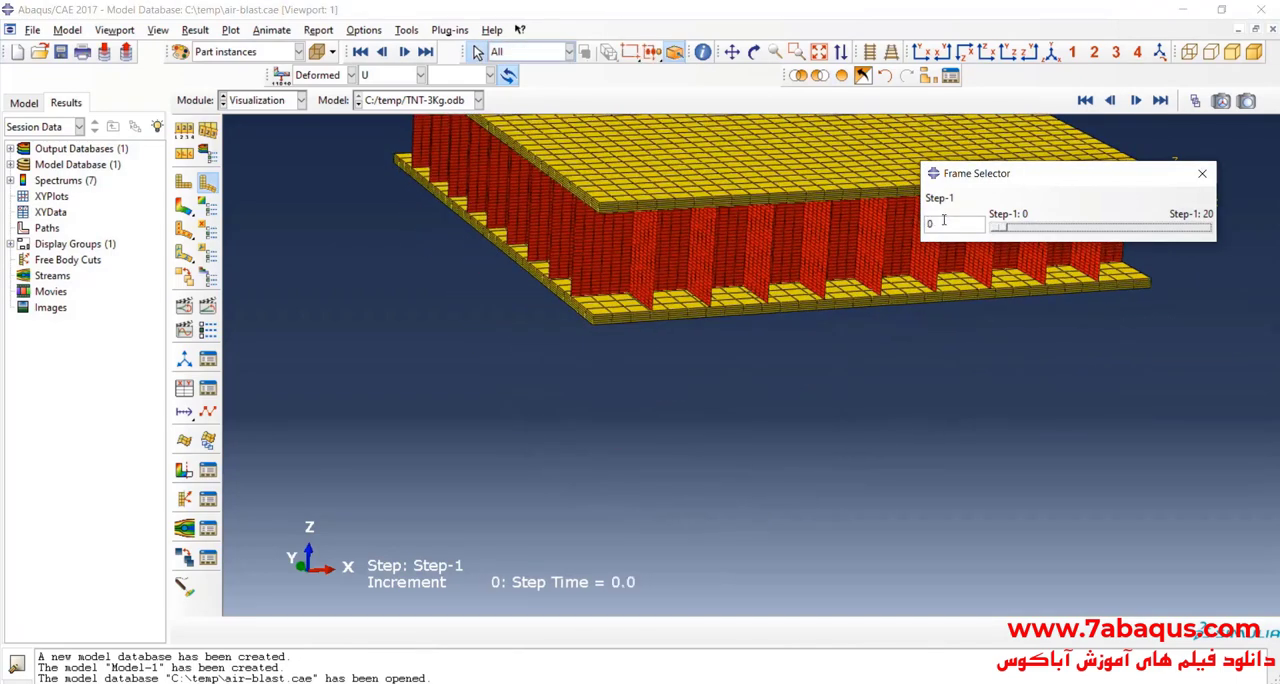
scroll(701, 366, "down", 2)
left_click(754, 53)
left_click_drag(783, 265, 790, 176)
left_click_drag(996, 228, 1262, 237)
scroll(640, 315, "down", 2)
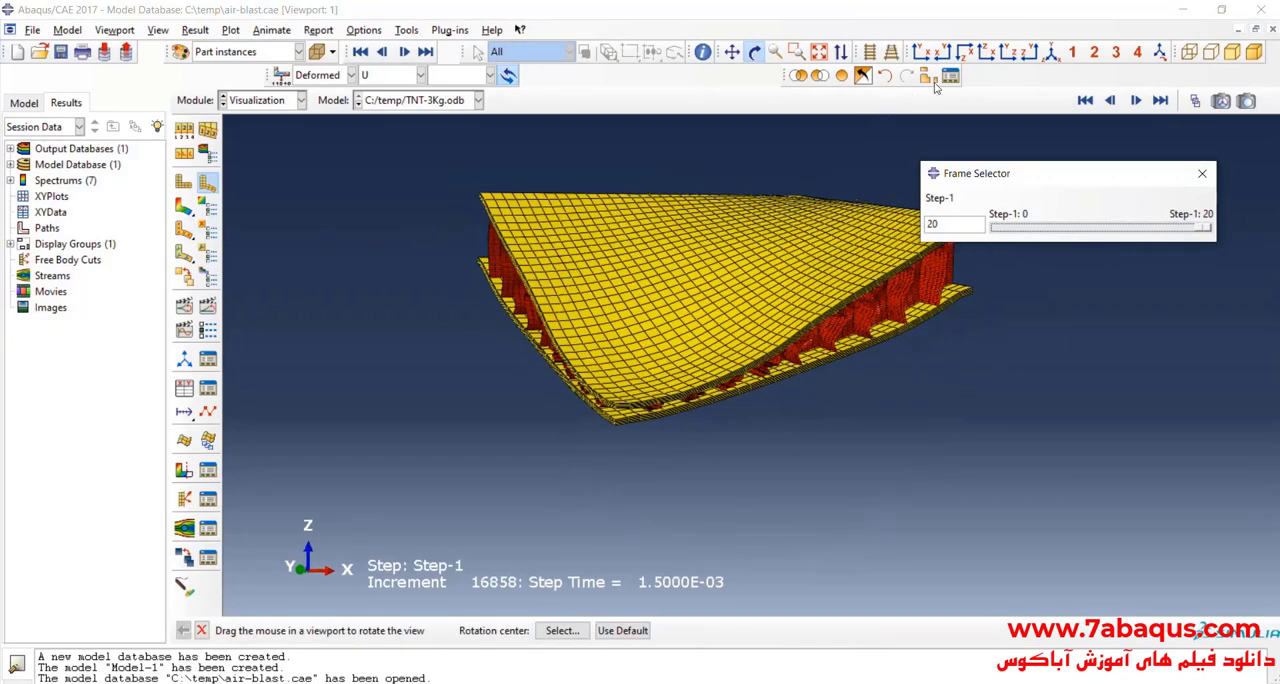
Step: Plot the PEEQ contour on the deformed quarter panel, close the frame selector, and inspect the corner region up close
left_click(1052, 52)
left_click_drag(717, 332, 948, 338)
left_click(184, 206)
left_click(1202, 174)
left_click_drag(774, 295, 788, 255)
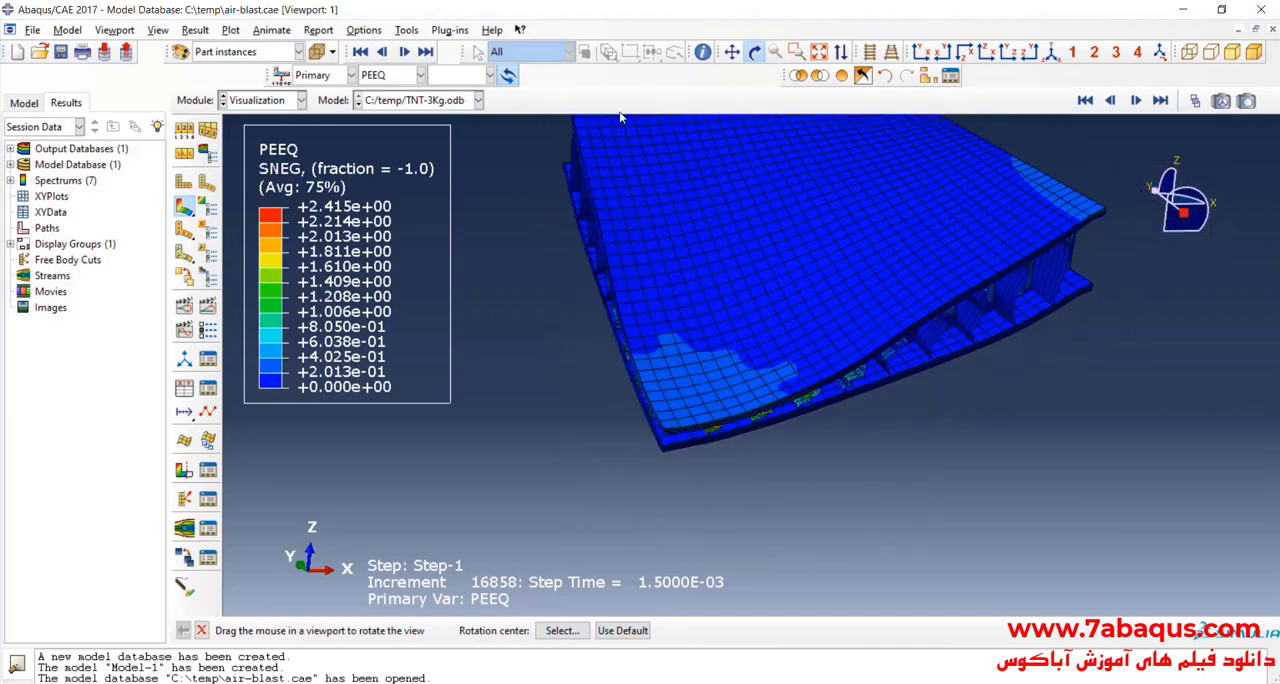
left_click(756, 53)
scroll(670, 454, "up", 5)
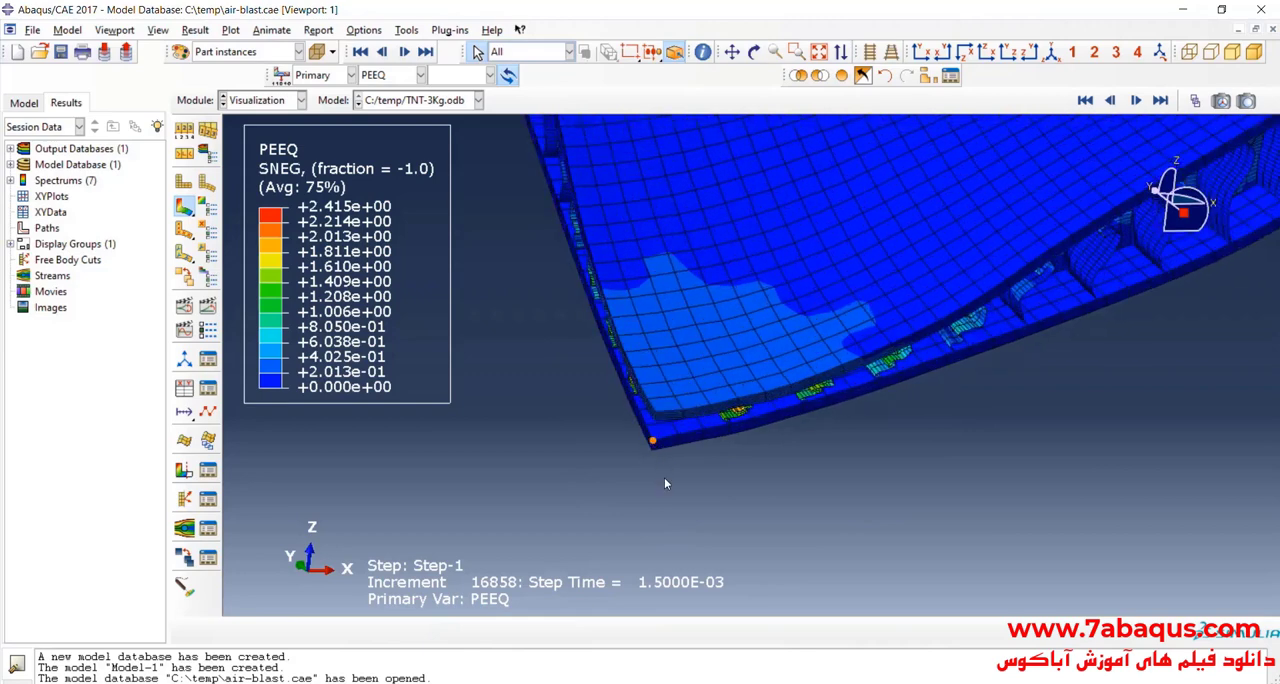
scroll(666, 505, "down", 4)
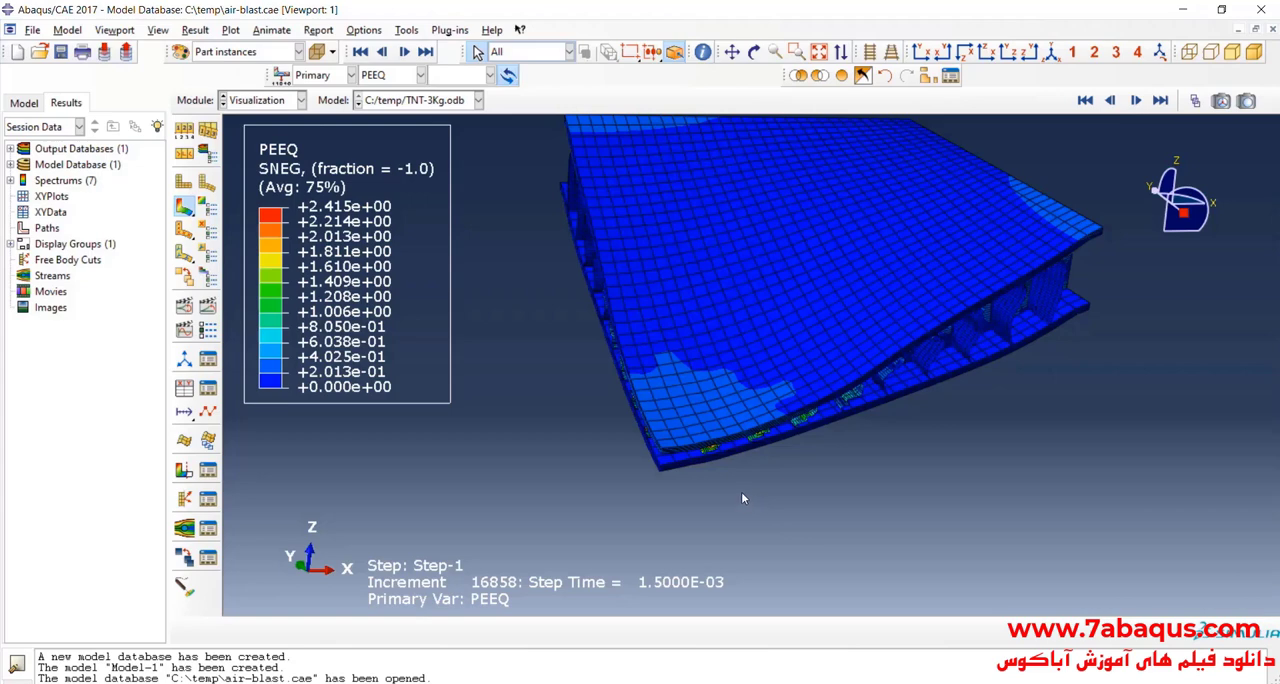
scroll(789, 485, "up", 3)
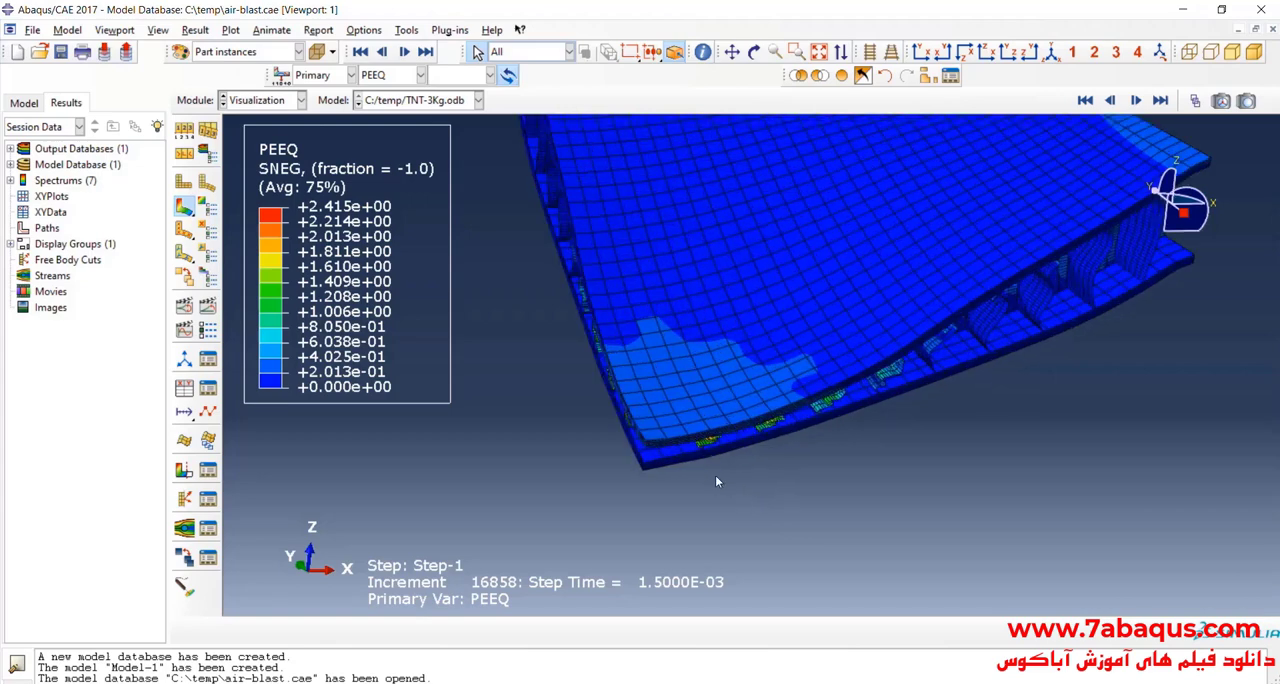
Step: Start XY data extraction from ODB field output with Unique Nodal position and only the U3 spatial displacement component
left_click(184, 389)
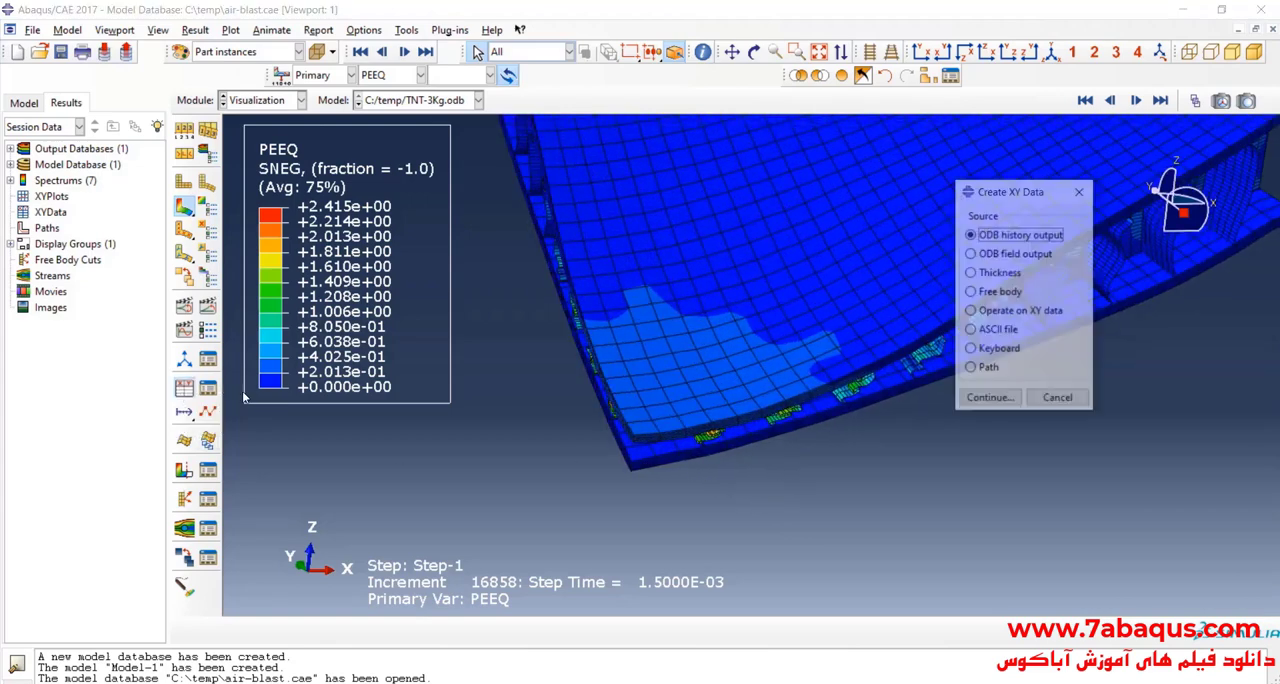
left_click(1017, 256)
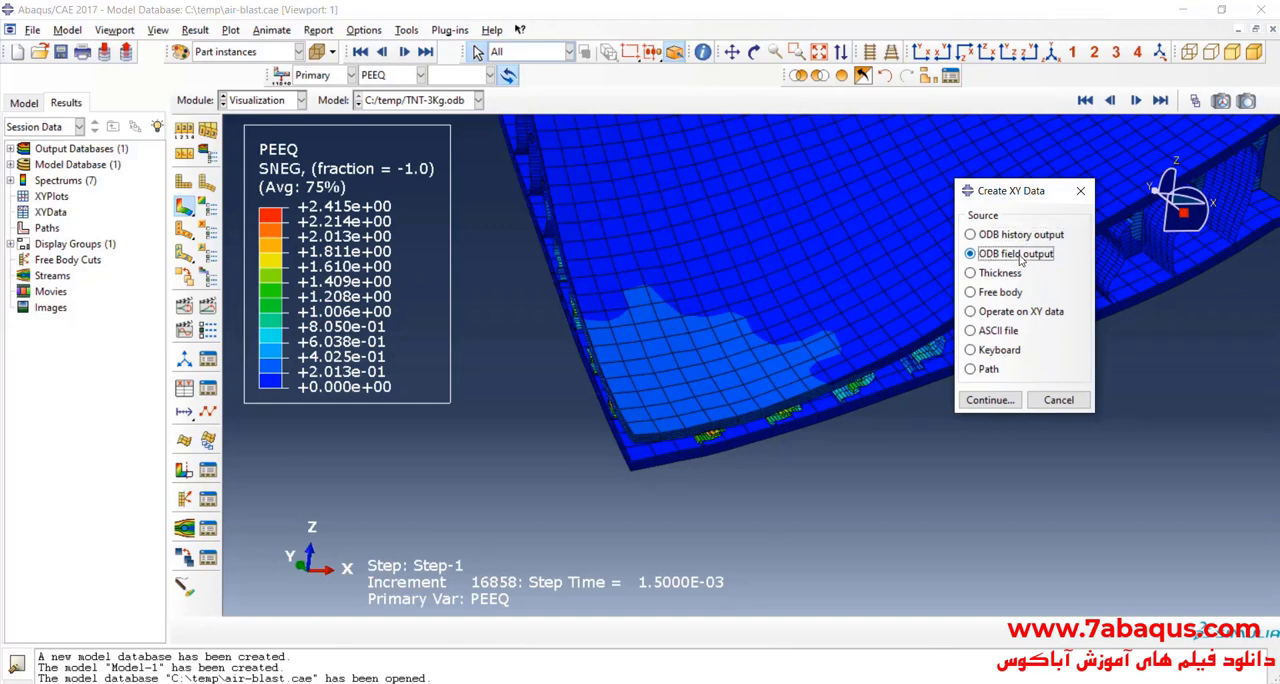
left_click(989, 399)
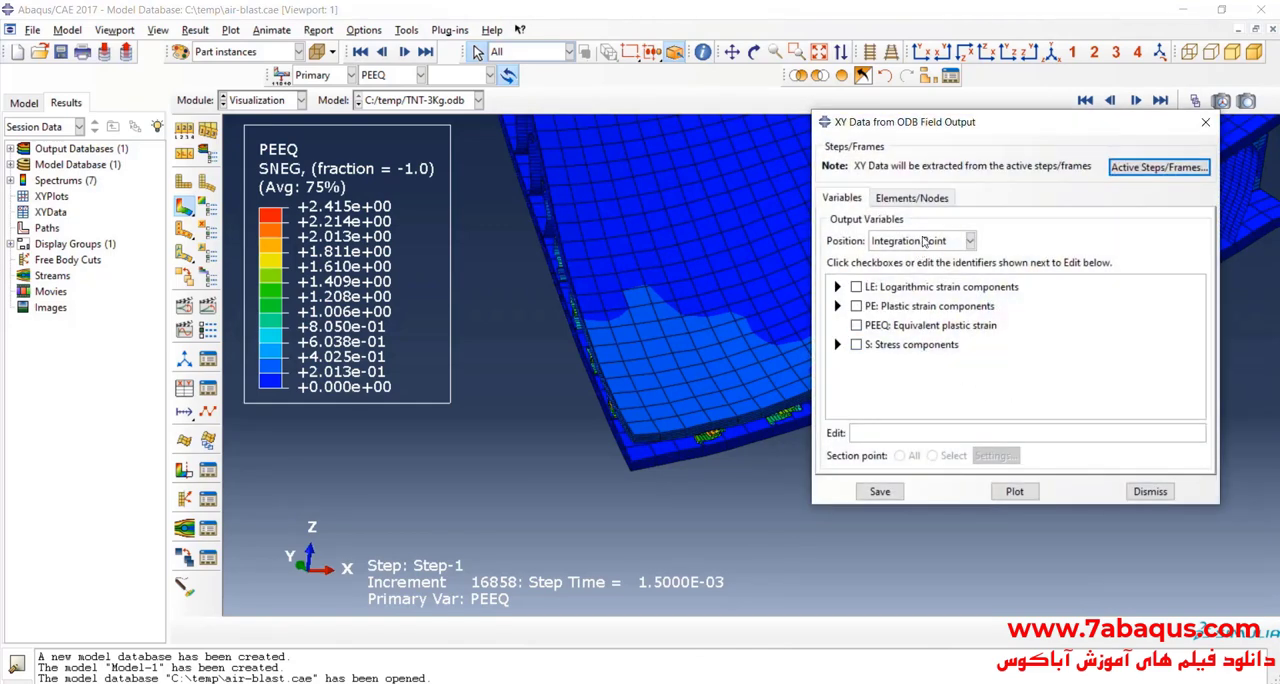
left_click(923, 241)
left_click(910, 305)
scroll(853, 390, "down", 3)
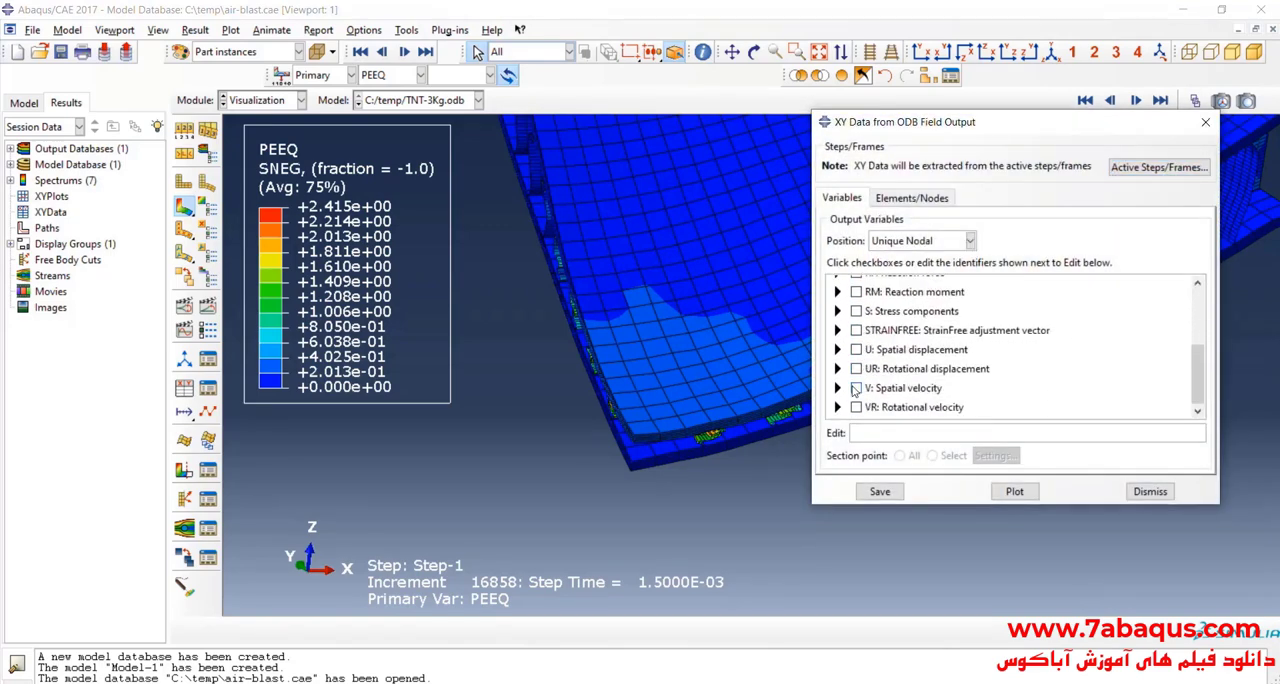
left_click(838, 349)
scroll(850, 350, "down", 1)
left_click(884, 362)
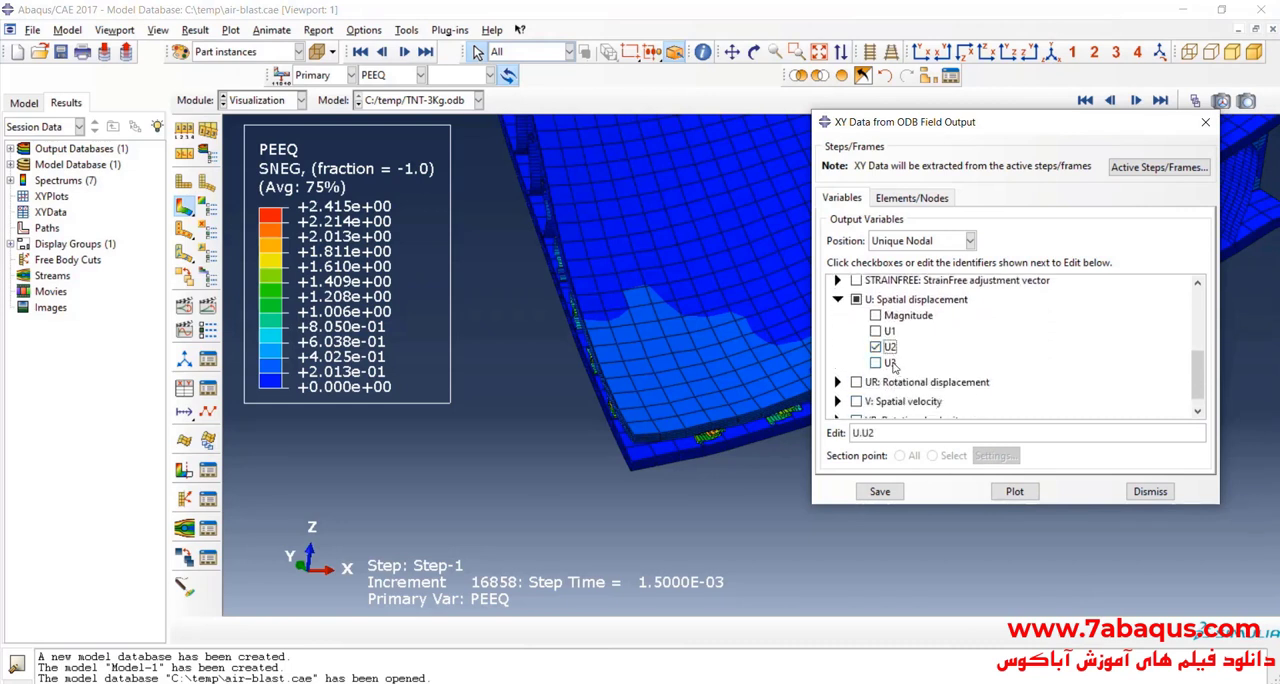
left_click(889, 347)
left_click(890, 347)
Step: Pick the top corner node of the upper plate in the viewport, save its XY data, and dismiss the extraction dialog
left_click(911, 197)
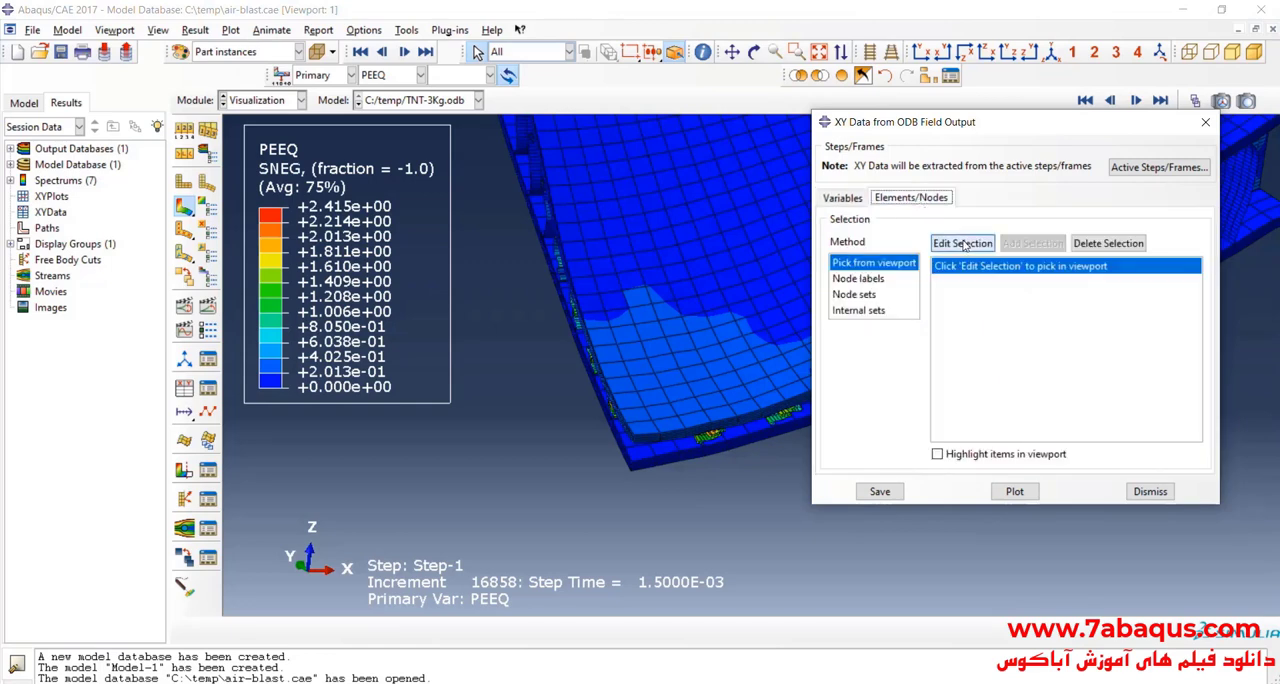
left_click(962, 243)
scroll(623, 450, "up", 2)
scroll(623, 450, "up", 2)
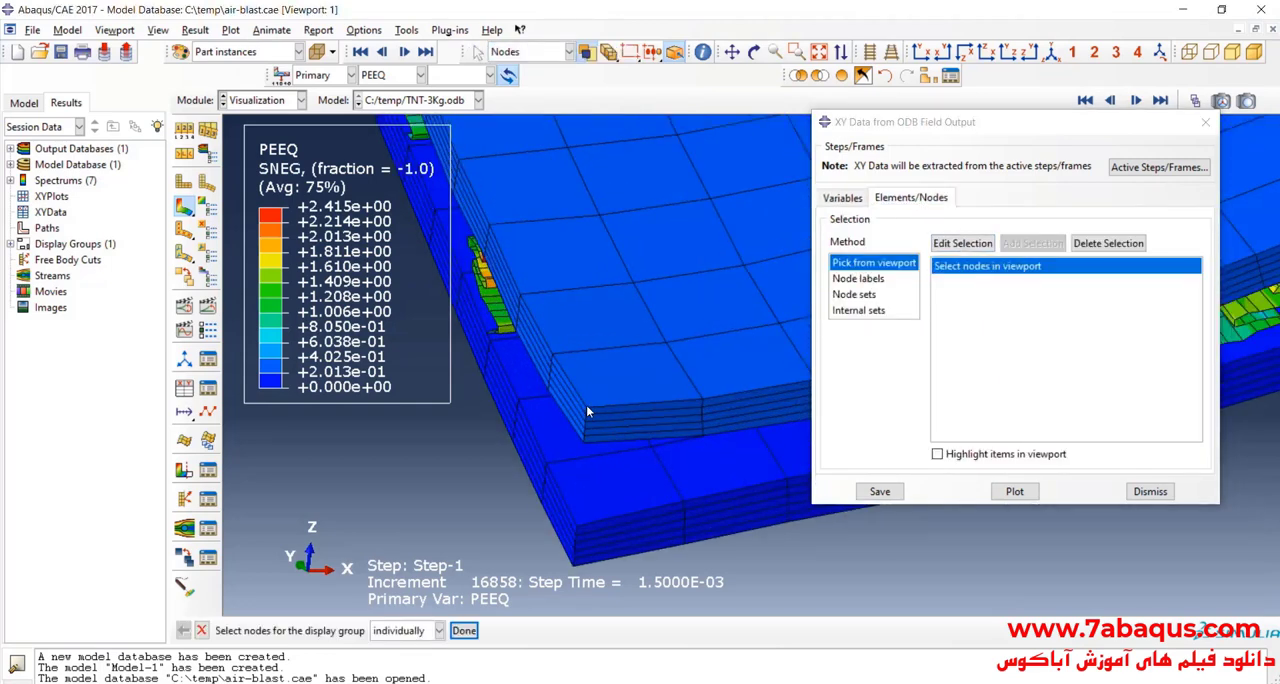
left_click(586, 407)
left_click(880, 491)
left_click(880, 354)
left_click(1150, 491)
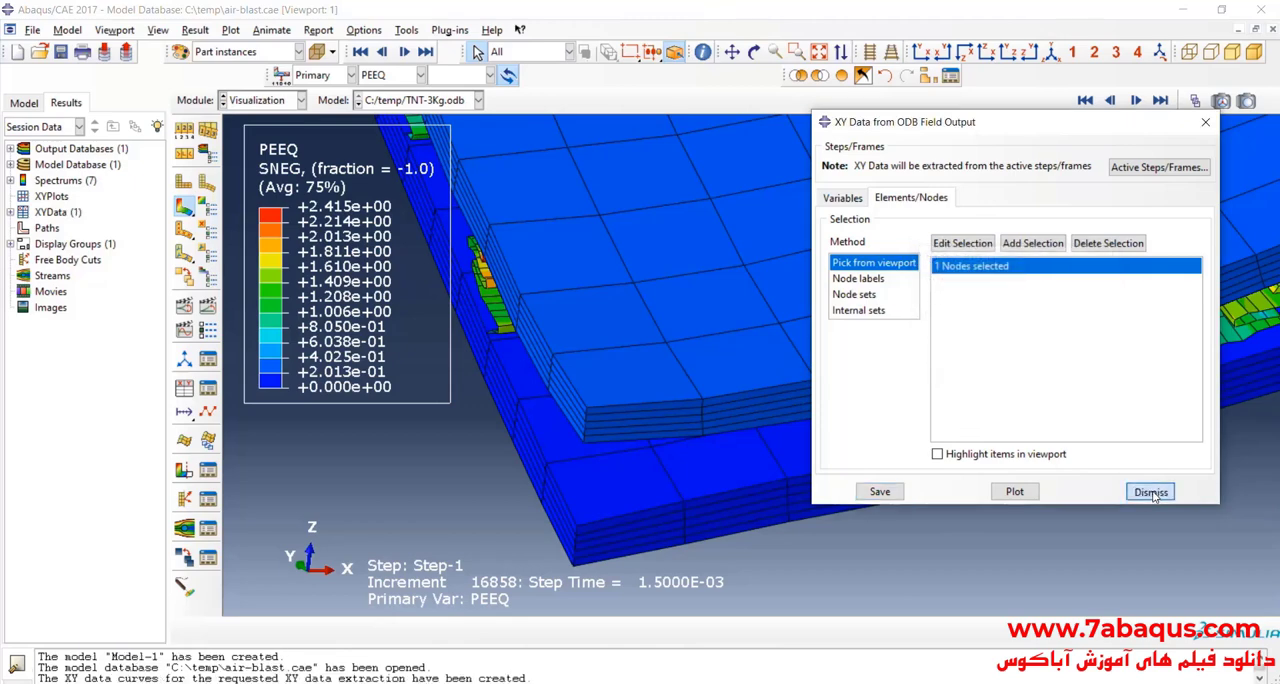
Step: Plot the extracted U3 displacement curve and inspect its data table down to the last row
left_click(11, 213)
double_click(84, 229)
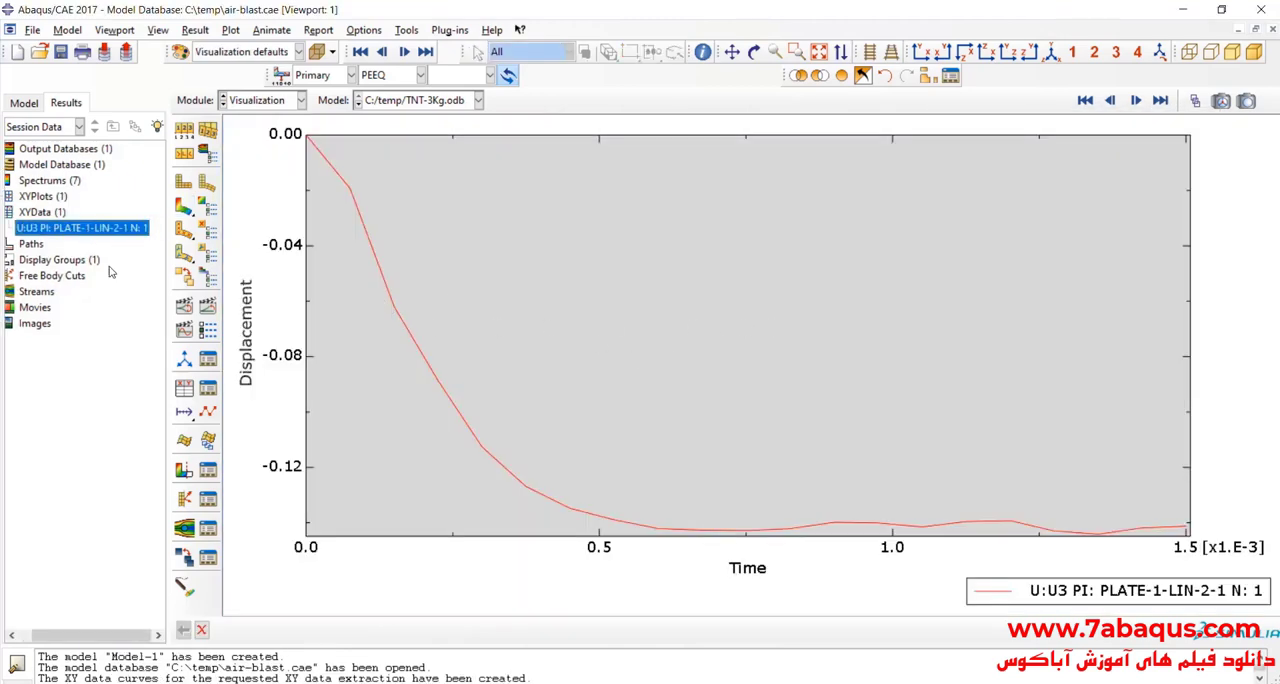
right_click(94, 232)
left_click(150, 270)
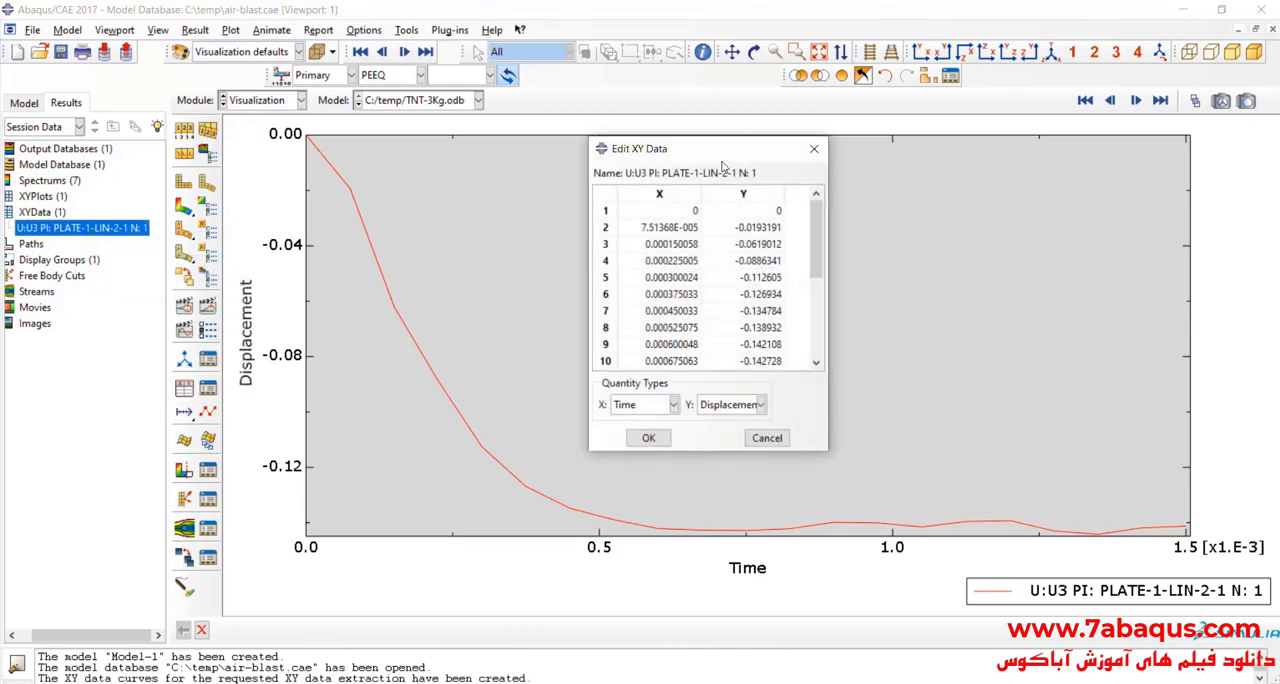
left_click_drag(721, 152, 718, 134)
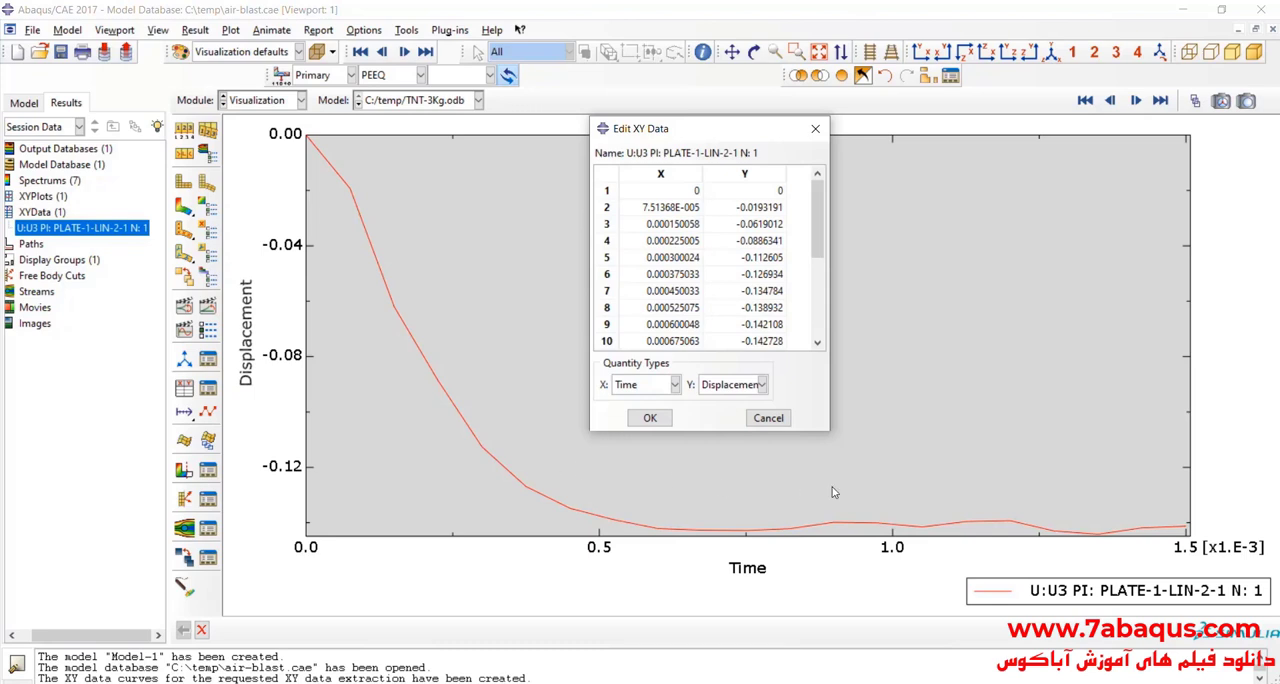
scroll(798, 253, "down", 4)
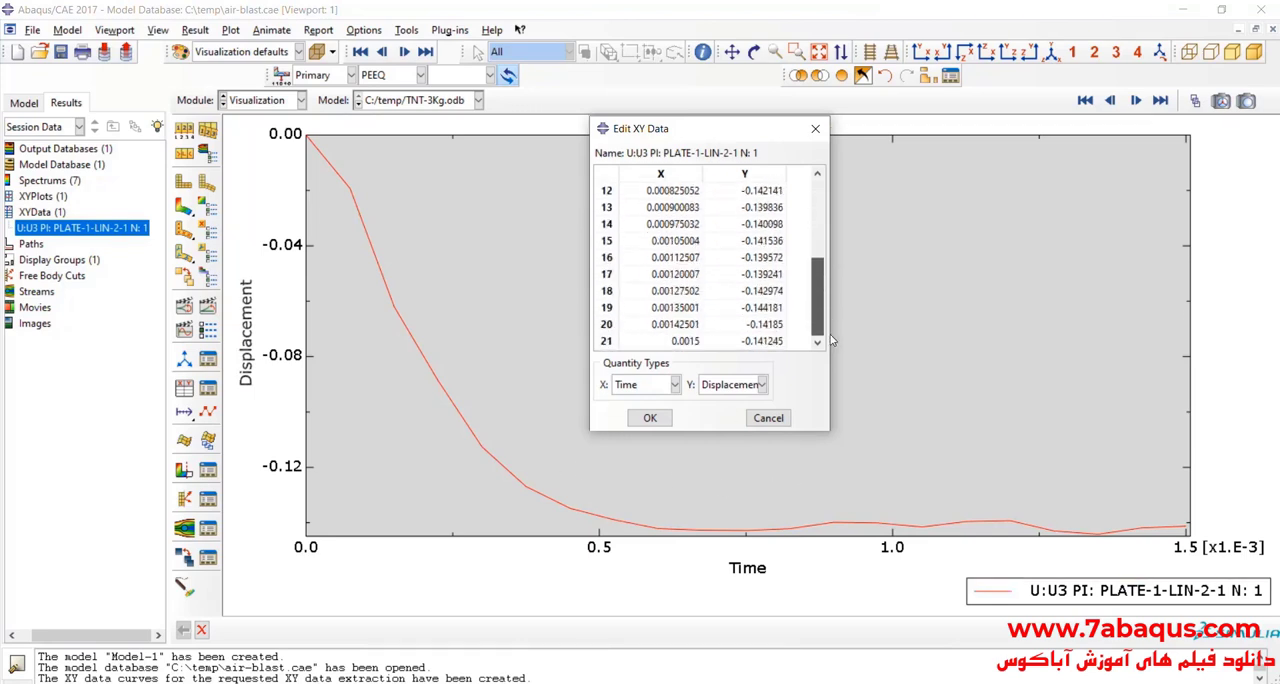
left_click(764, 346)
left_click_drag(764, 346, 712, 341)
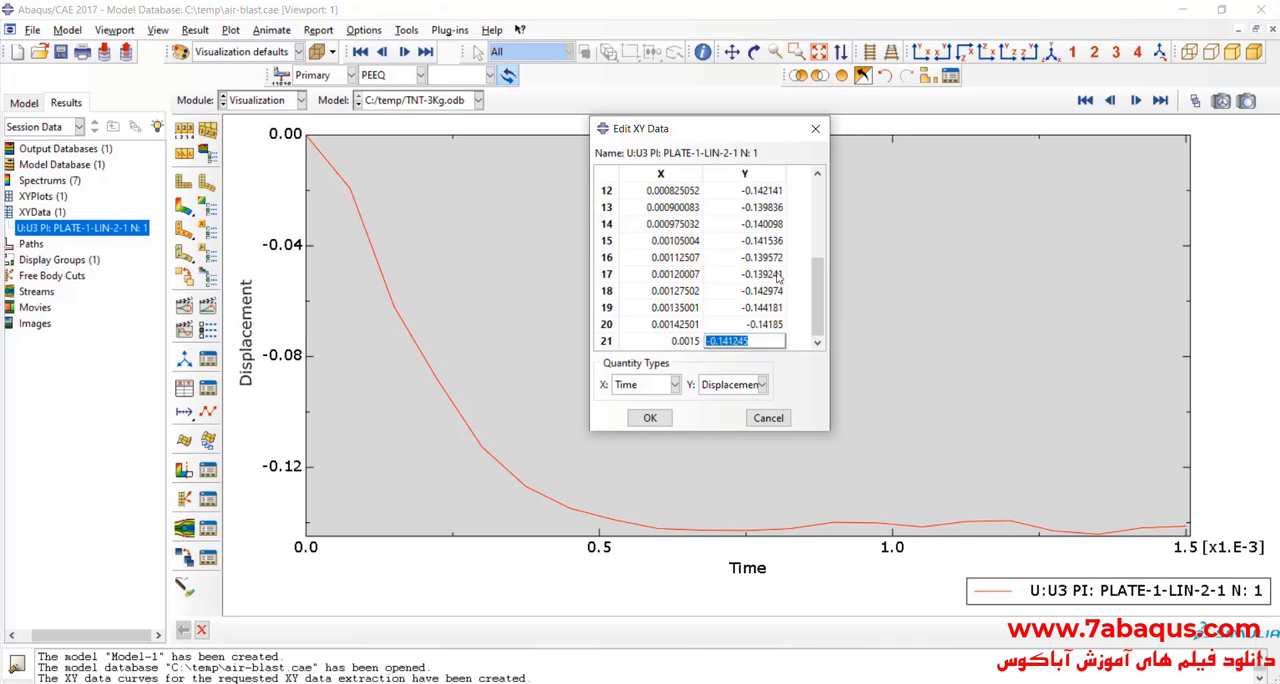
left_click(815, 128)
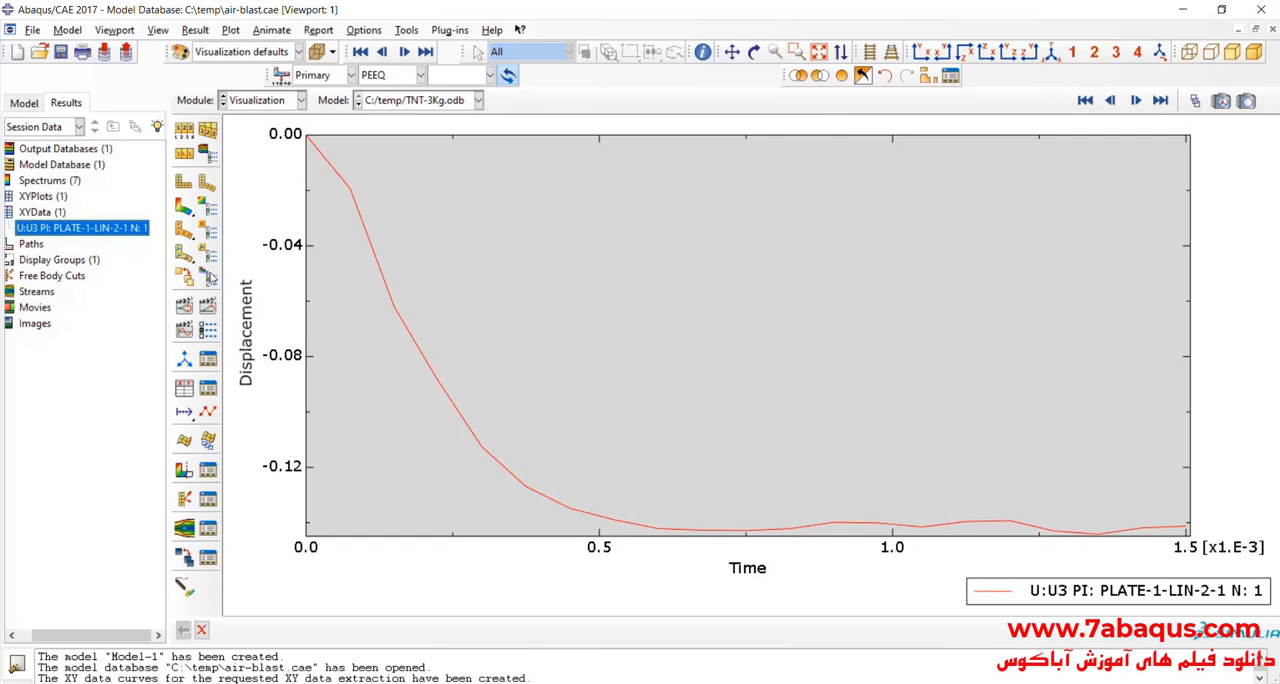
Step: Reopen the U3 curve's data table, recheck its final displacement entries, and close it
right_click(115, 229)
left_click(140, 268)
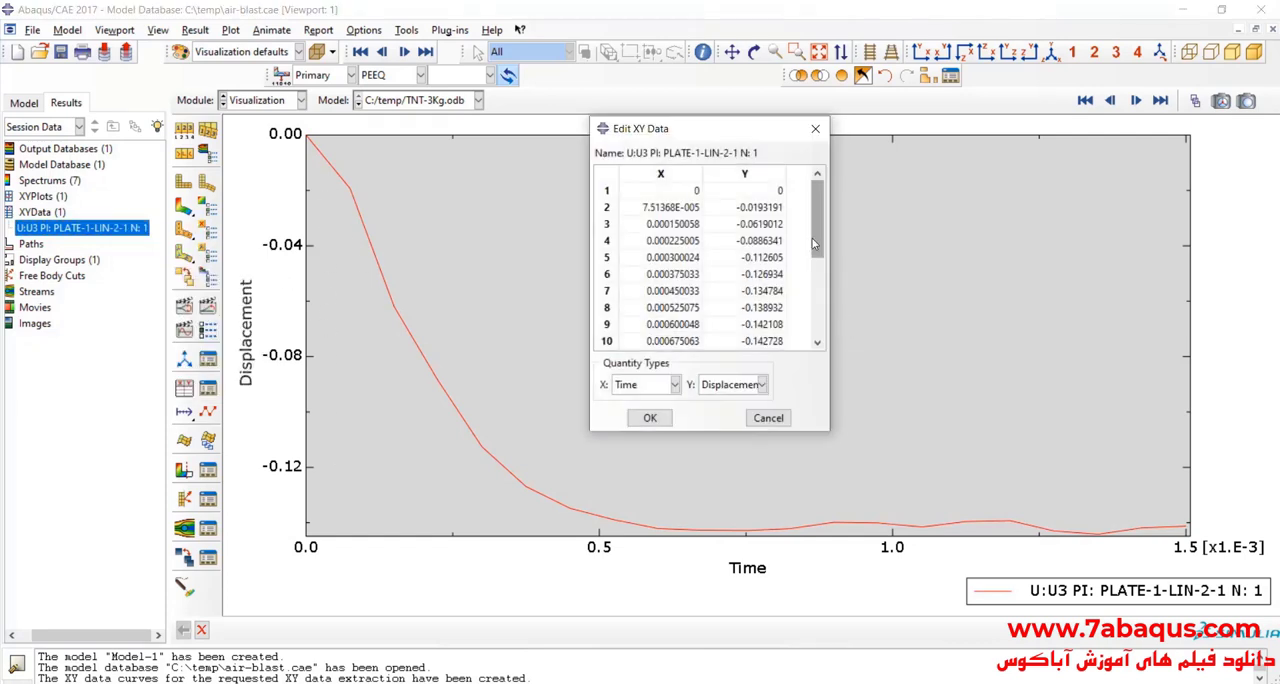
left_click_drag(817, 250, 777, 344)
left_click(815, 128)
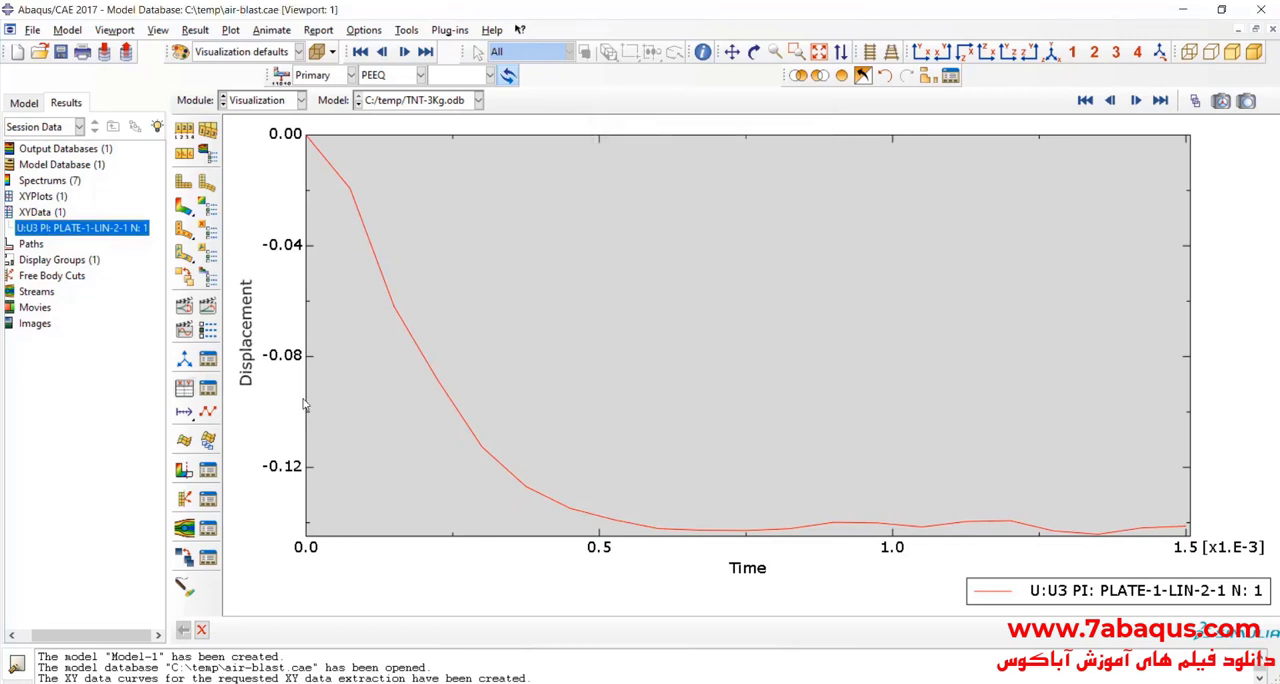
Step: Operate on XY data to multiply the plate node's U3 curve by 1000 and save the result as XYData-1
left_click(184, 389)
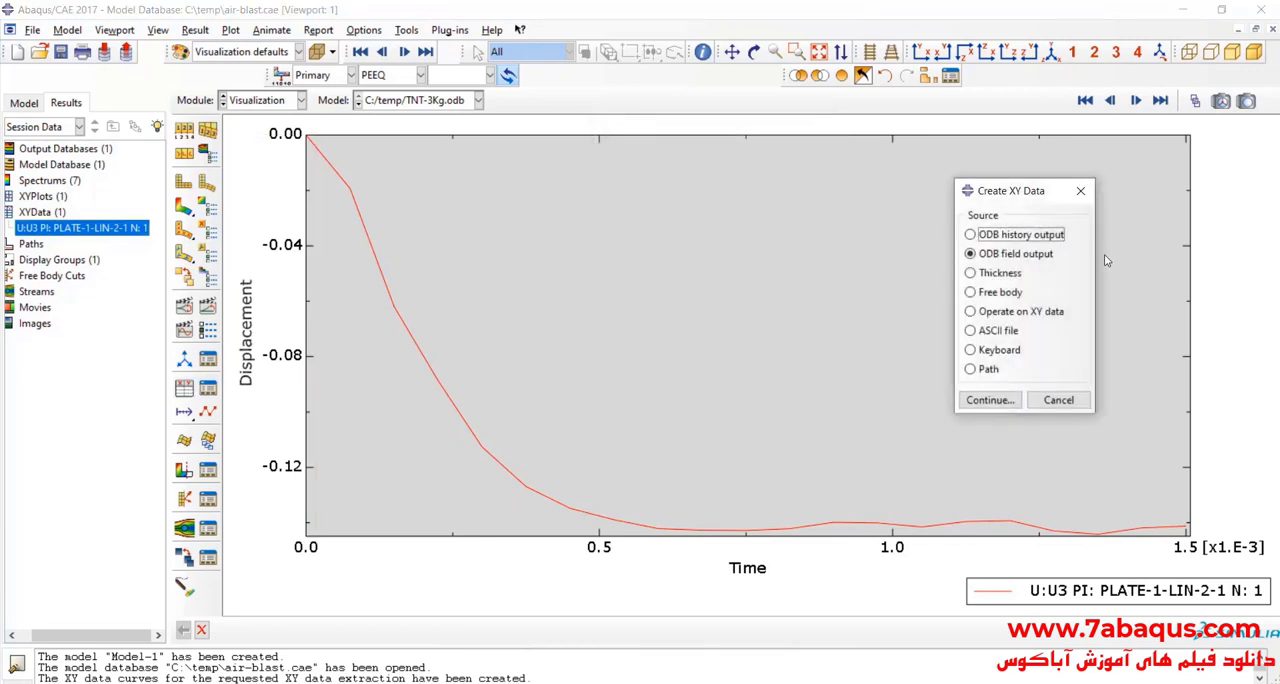
left_click_drag(1025, 201, 961, 174)
left_click(955, 284)
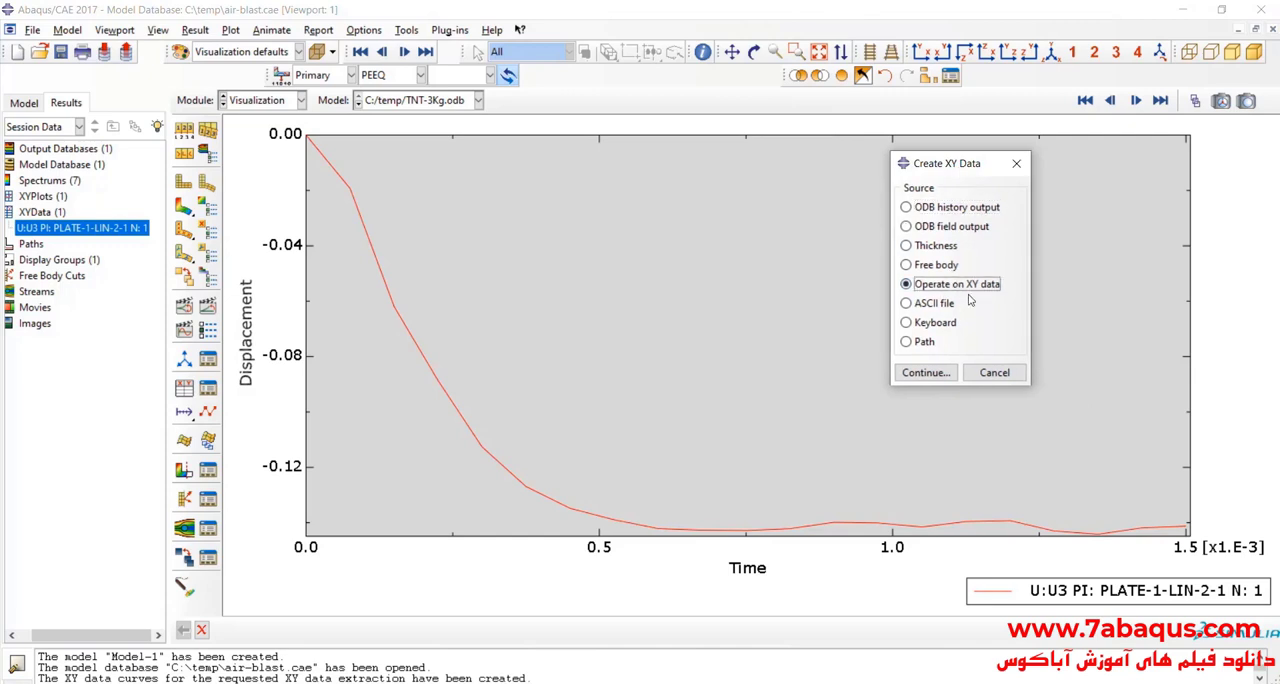
left_click(937, 380)
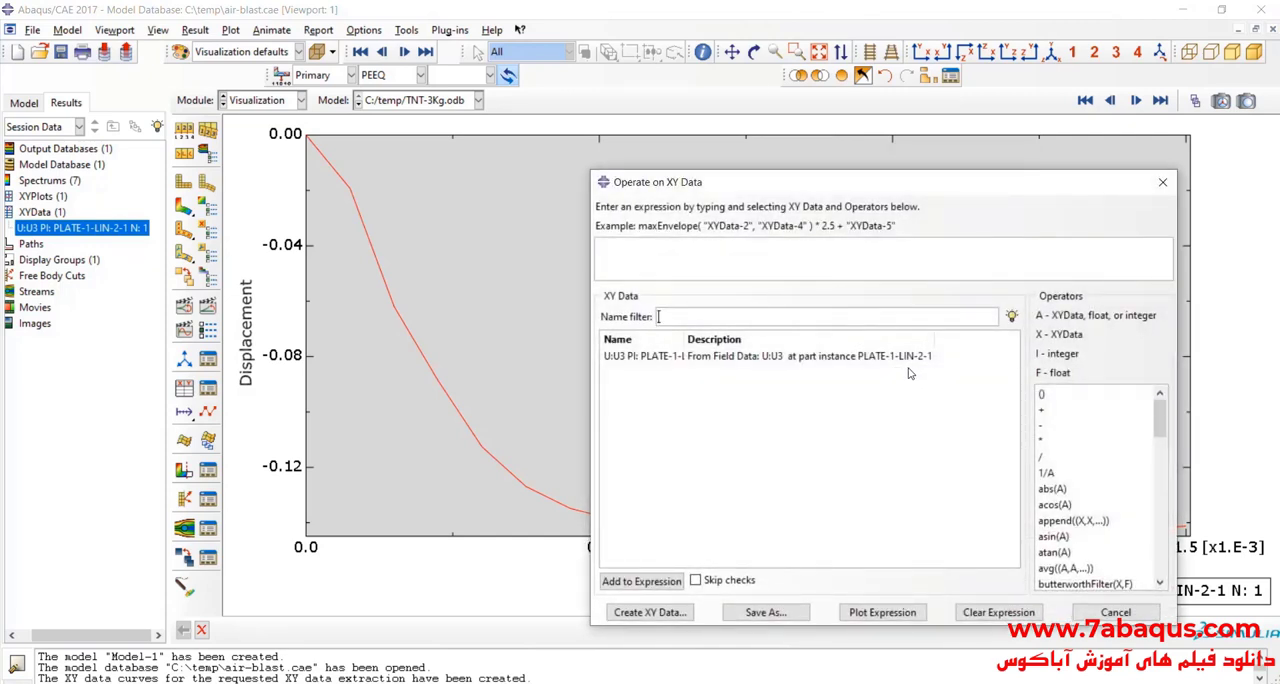
double_click(823, 357)
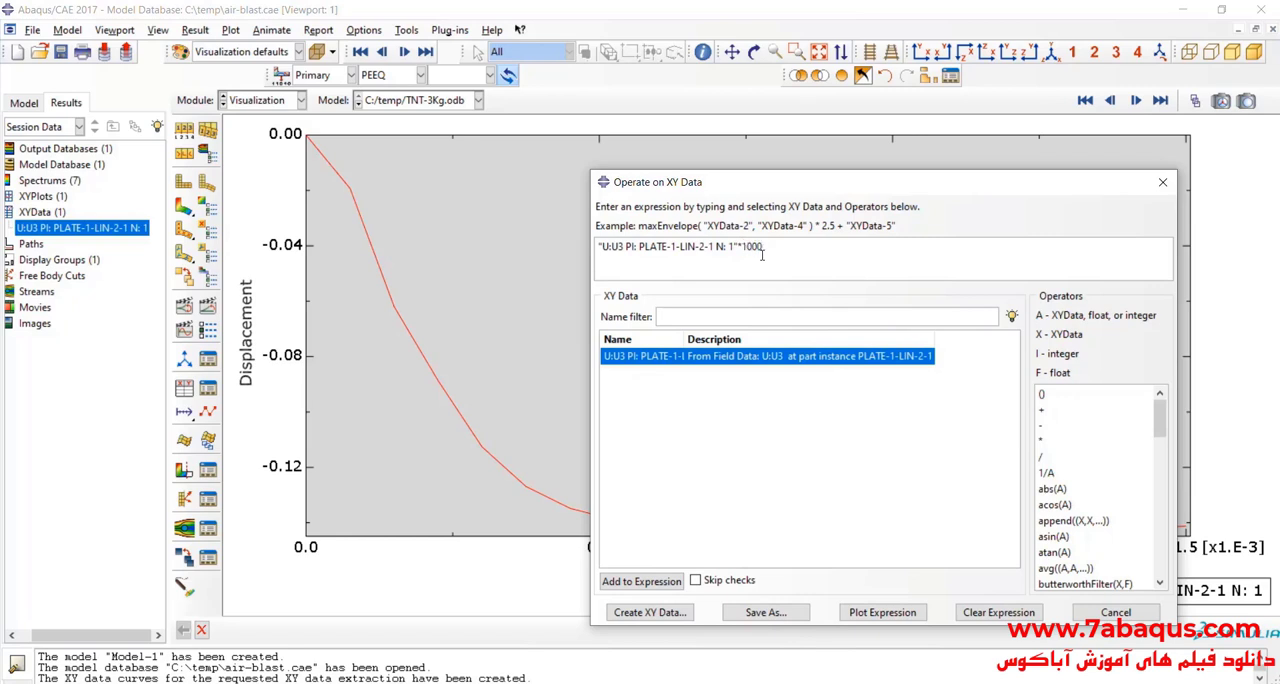
left_click(762, 610)
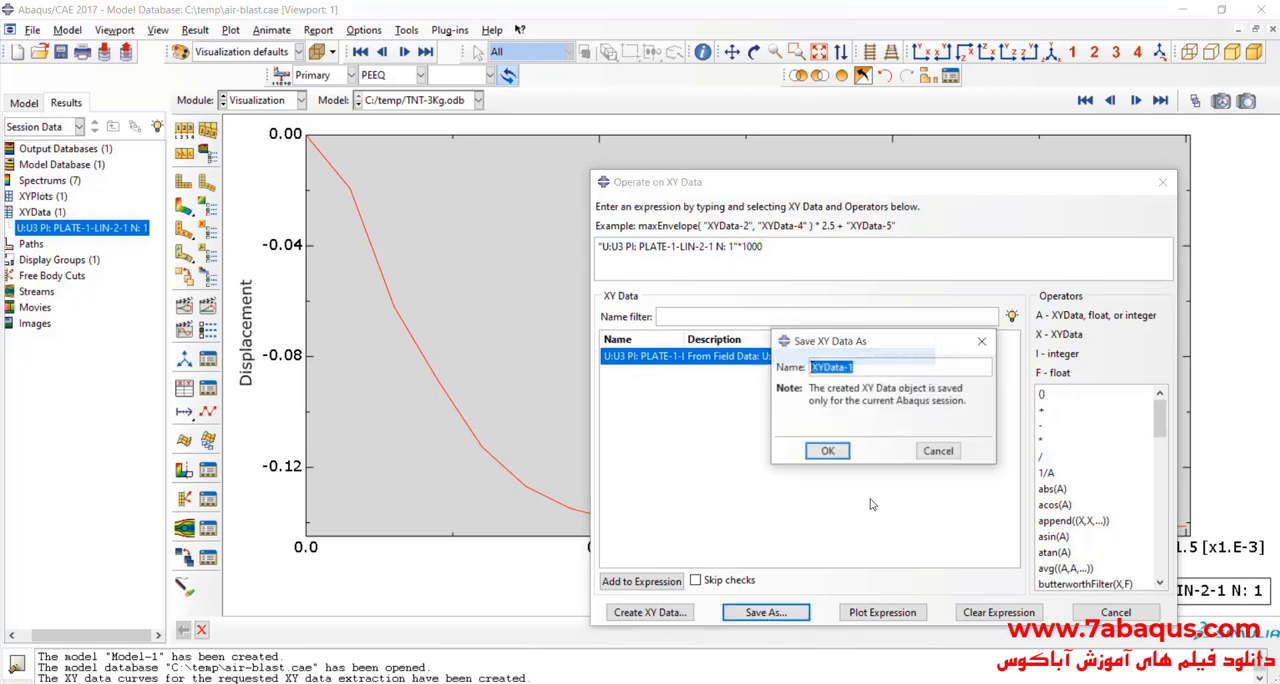
left_click(828, 452)
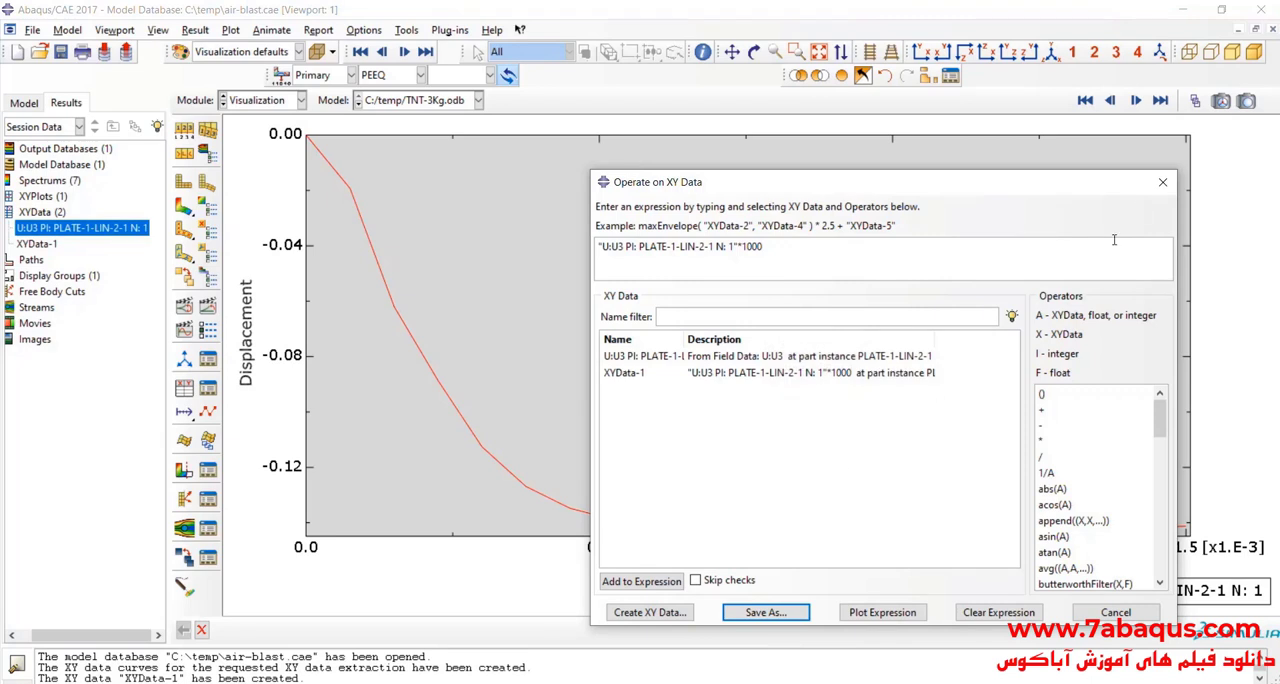
left_click(1162, 182)
Step: Plot the scaled XYData-1 curve and open its data table, reviewing the values through the last row
double_click(38, 245)
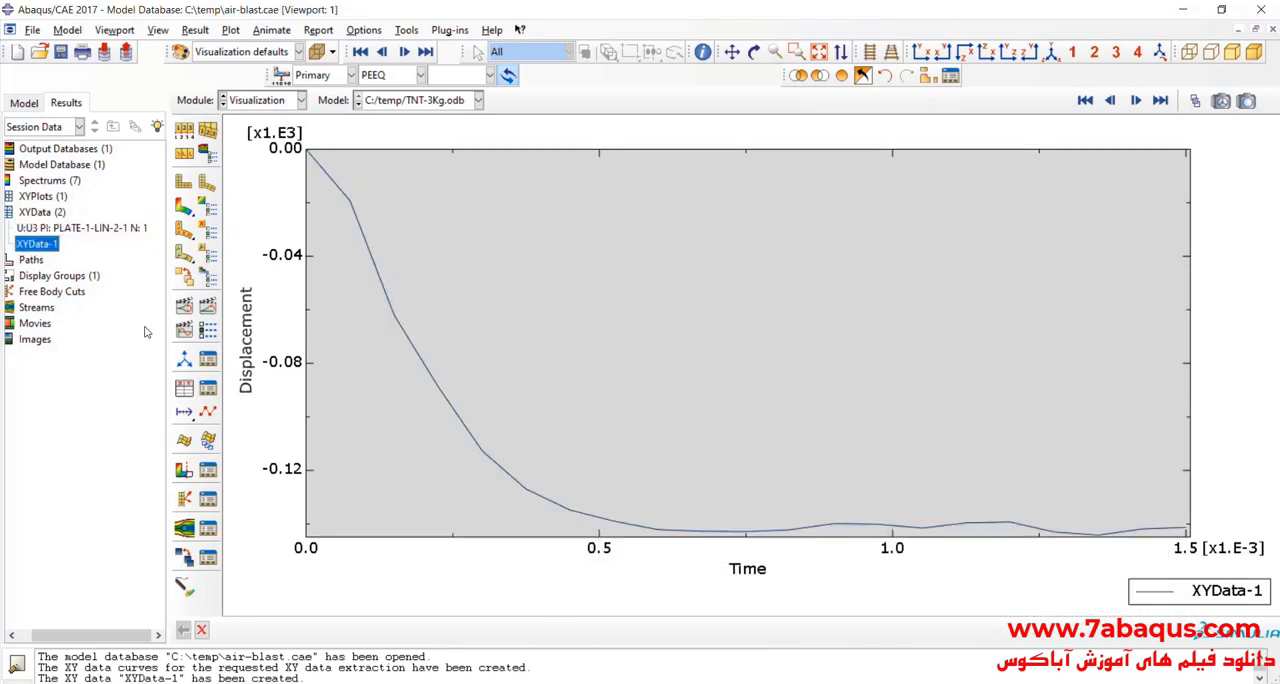
right_click(43, 248)
left_click(78, 290)
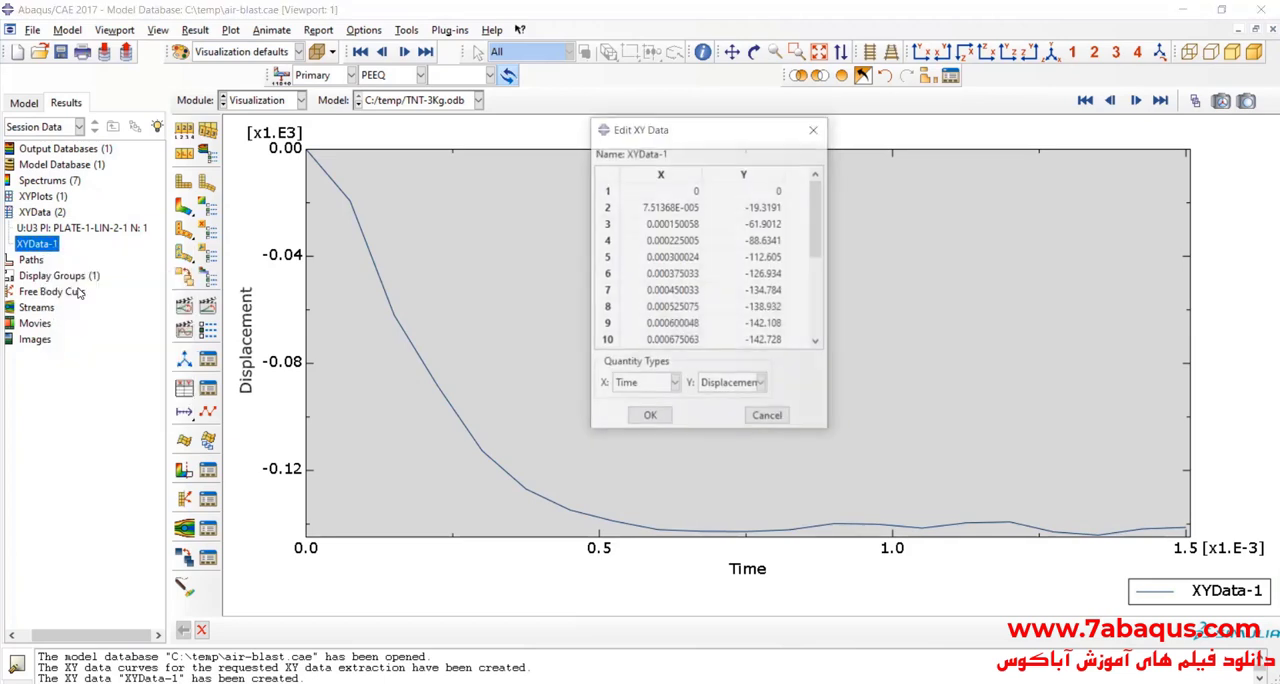
left_click_drag(816, 227, 823, 369)
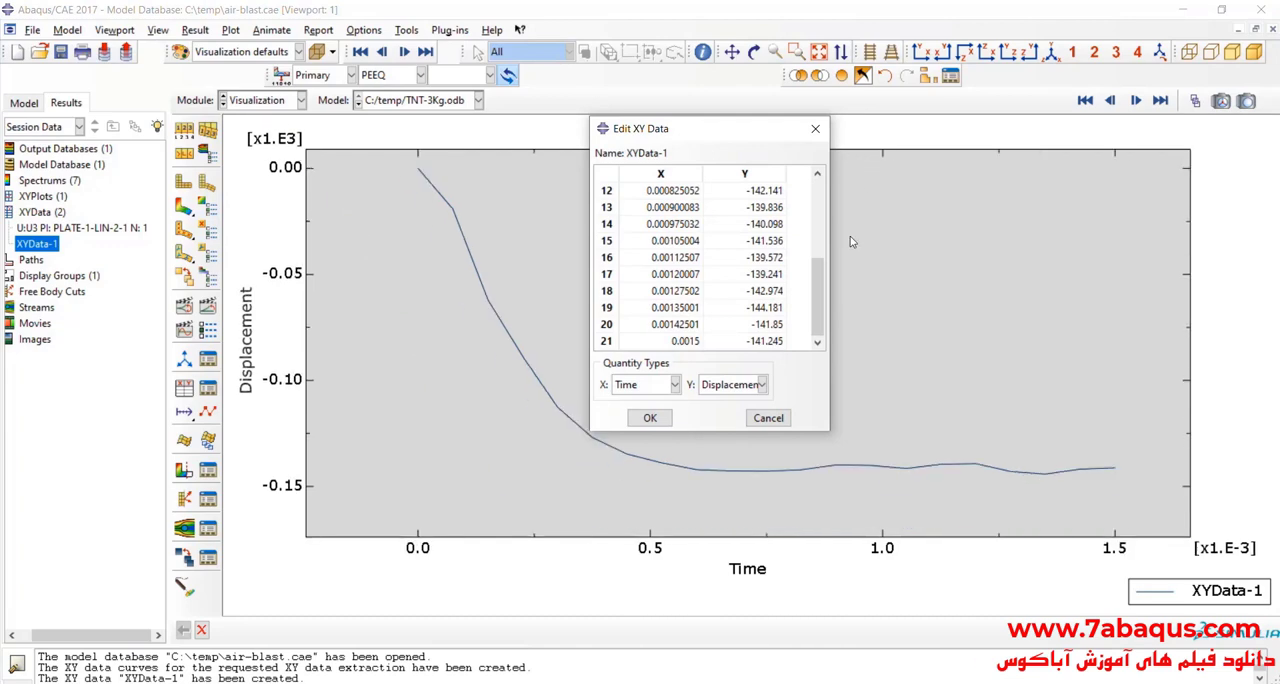
Step: Refit the displacement plot's axes to their auto-computed ranges and dismiss the axis options
double_click(292, 332)
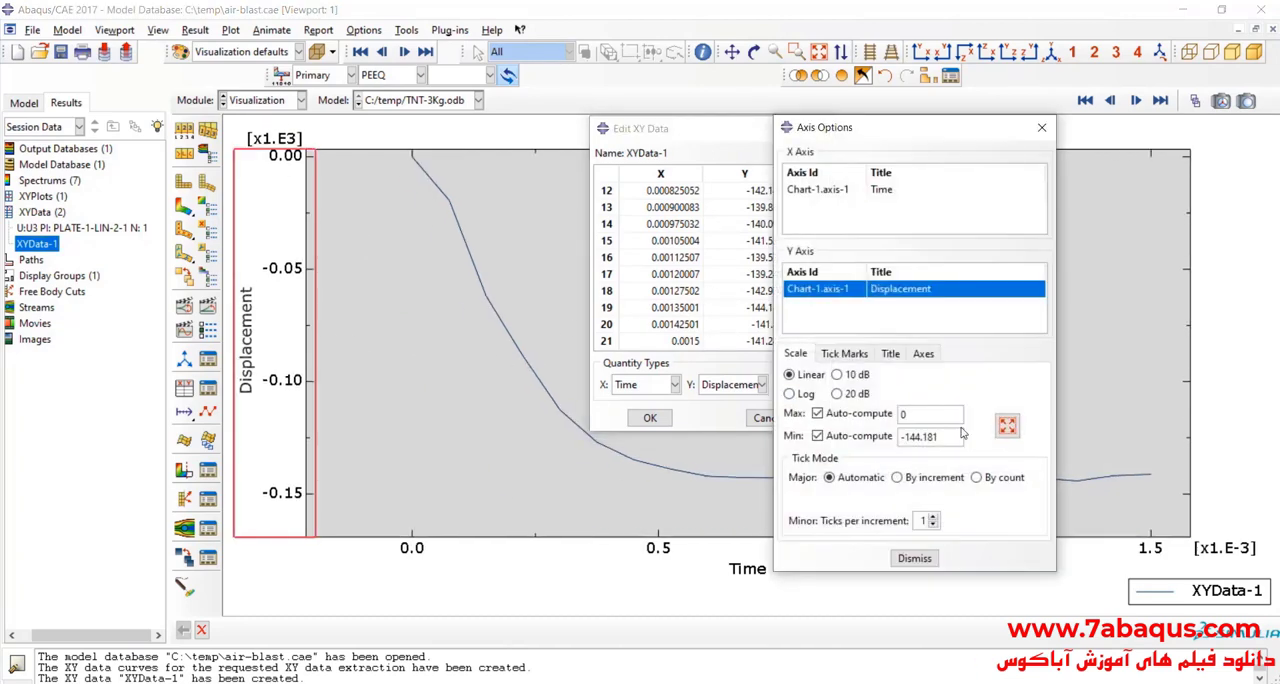
left_click(914, 558)
double_click(914, 556)
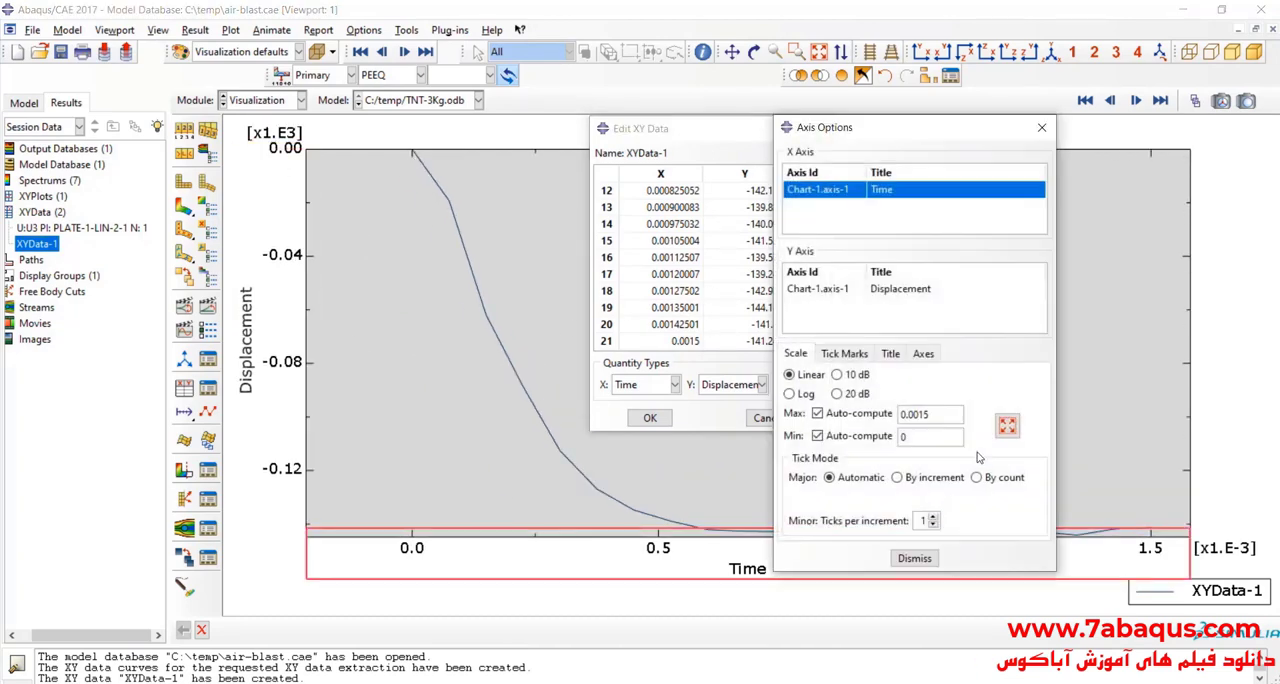
left_click(999, 435)
left_click(914, 558)
Step: Copy all XYData-1 rows, switch to Excel, and paste them at C16 under the 3 Kg TNT headings
left_click(722, 249)
key("ctrl+a")
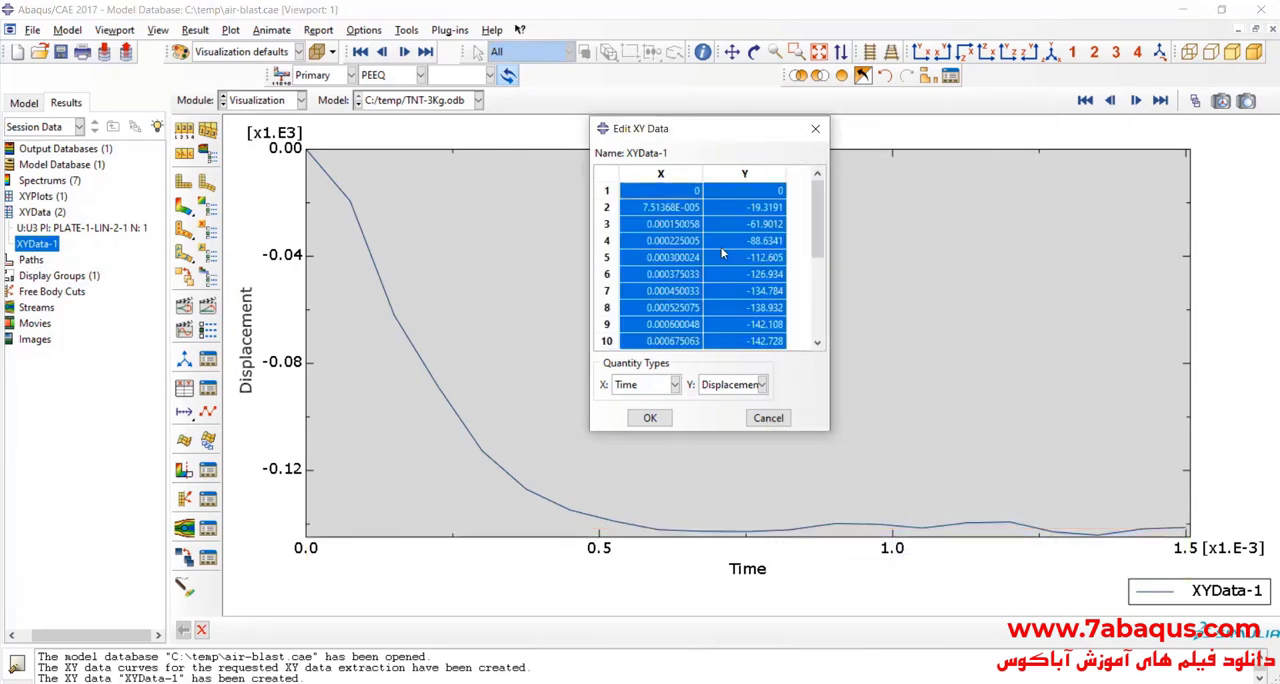
right_click(722, 249)
left_click(751, 277)
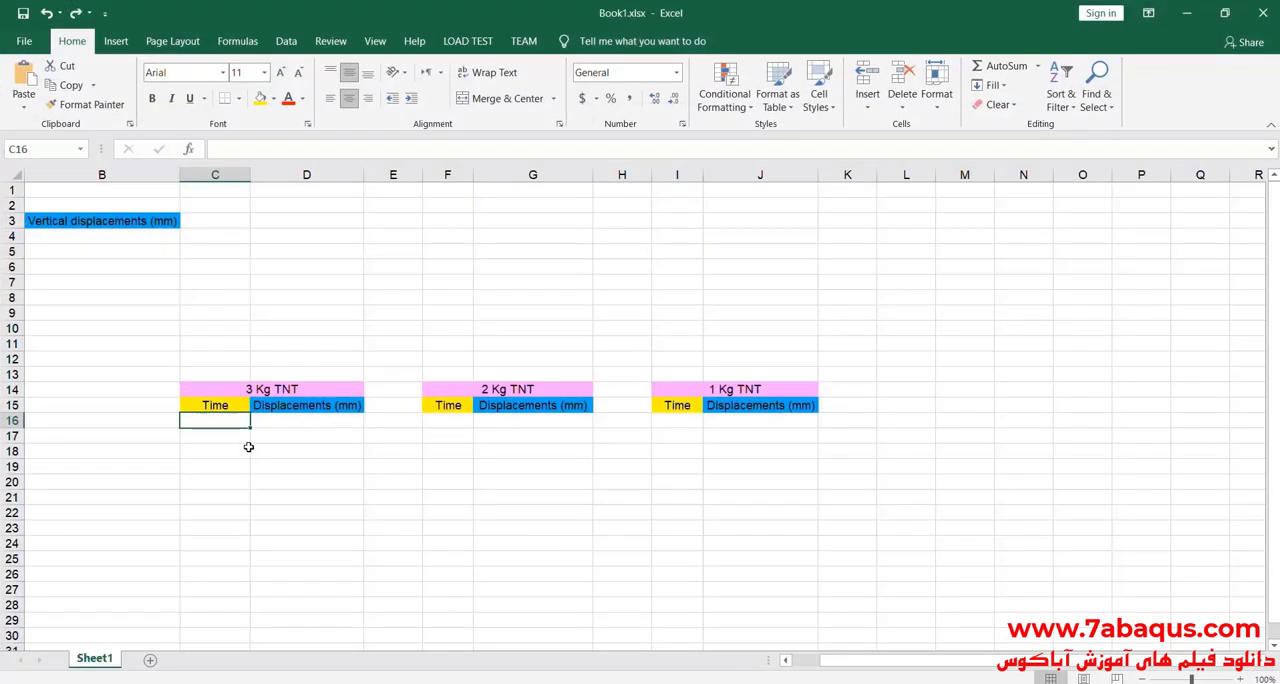
right_click(226, 424)
left_click(257, 114)
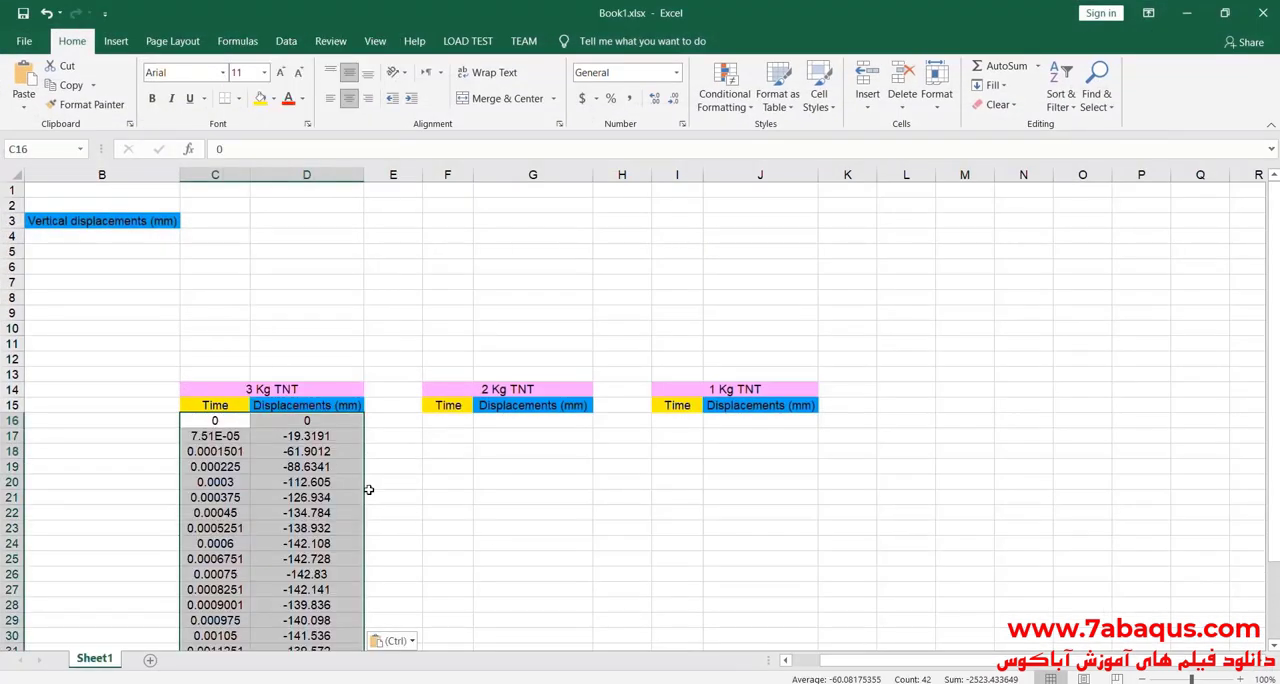
scroll(397, 504, "down", 2)
scroll(397, 504, "down", 1)
scroll(294, 542, "up", 1)
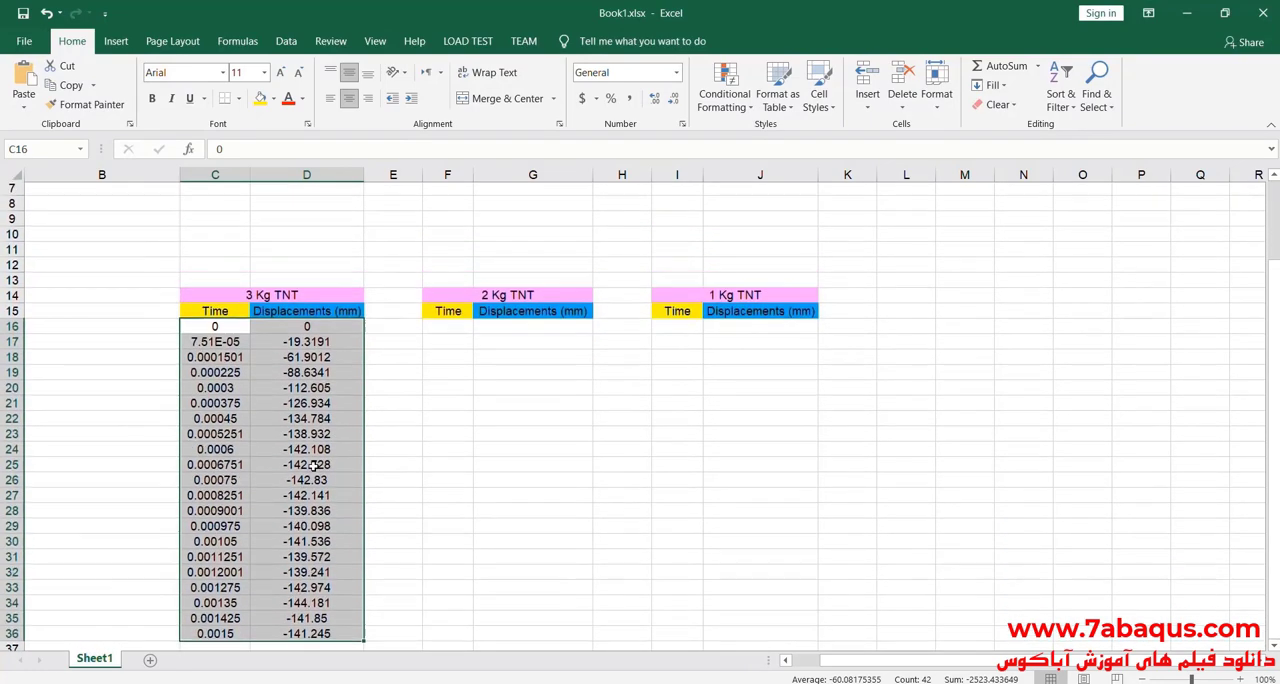
Step: Select the pasted time and displacement values in C16:D36 and insert a Scatter with Smooth Lines chart
left_click(292, 372)
left_click_drag(214, 328, 312, 606)
scroll(278, 436, "up", 3)
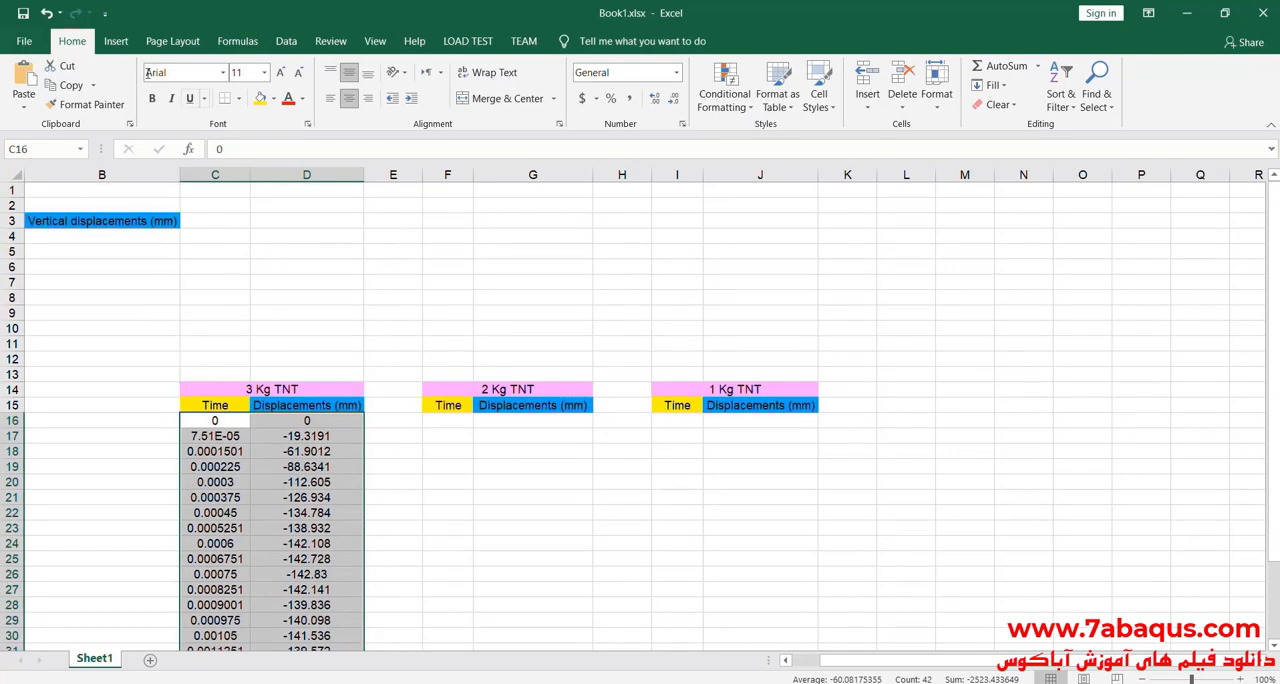
left_click(115, 44)
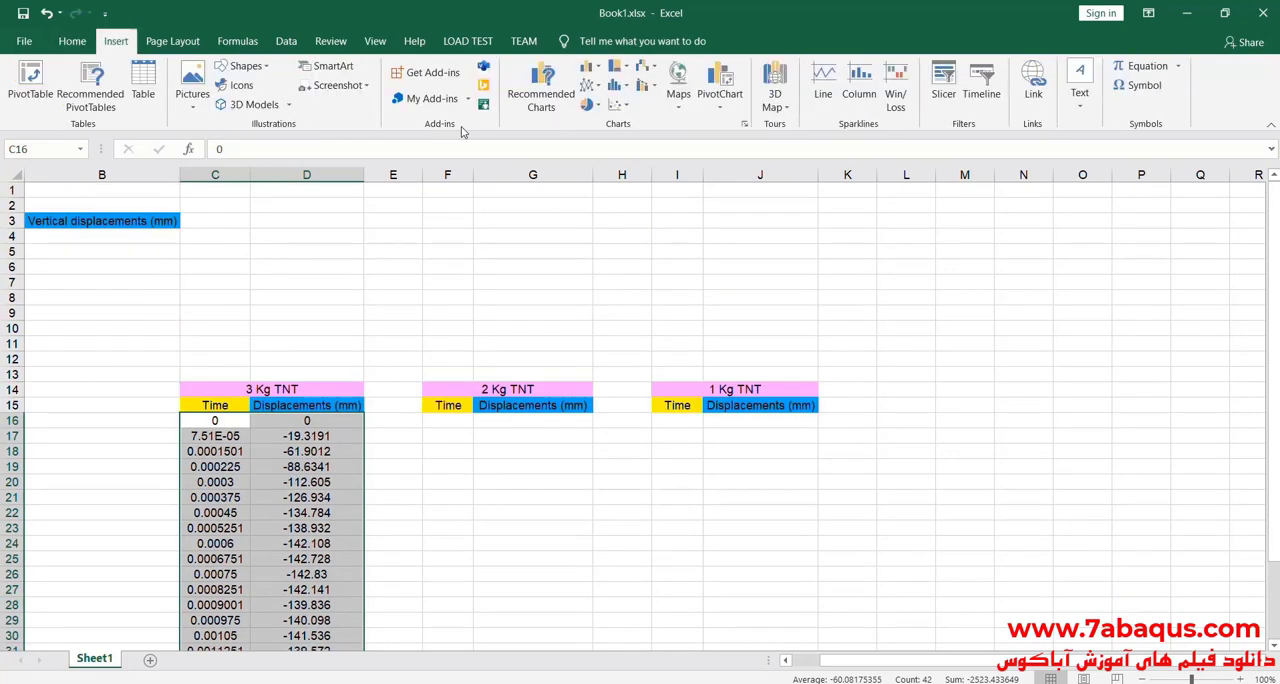
left_click(616, 104)
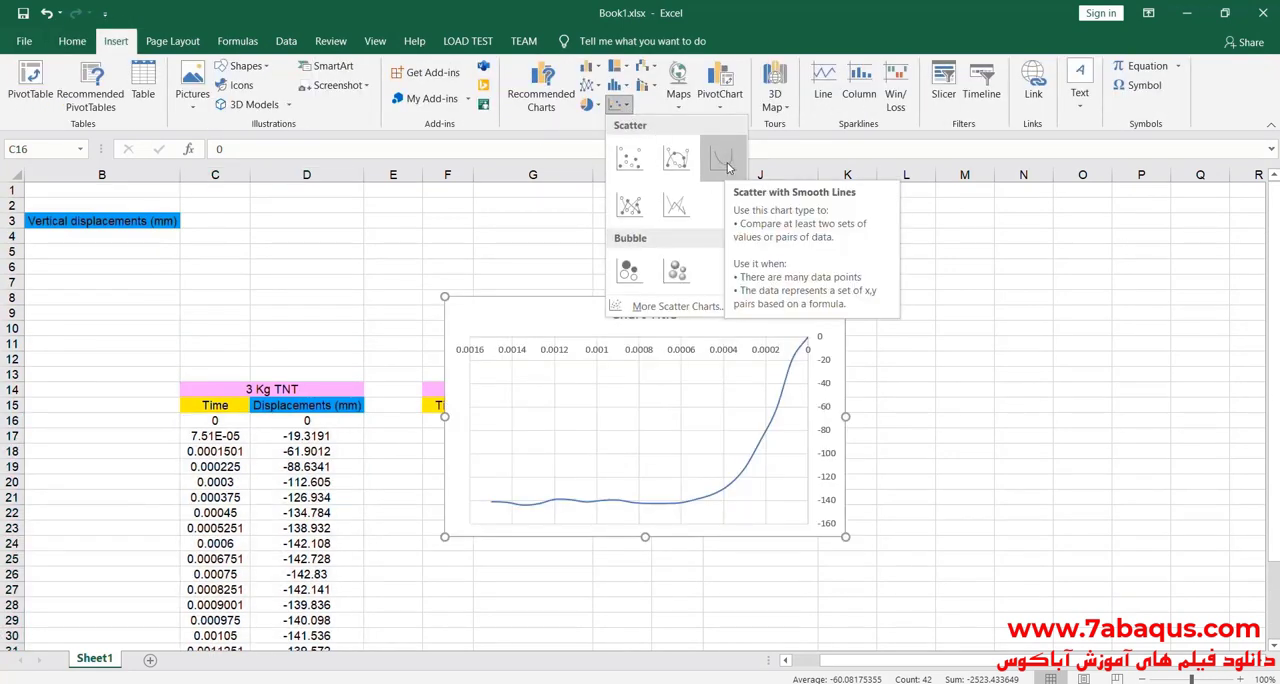
left_click(725, 163)
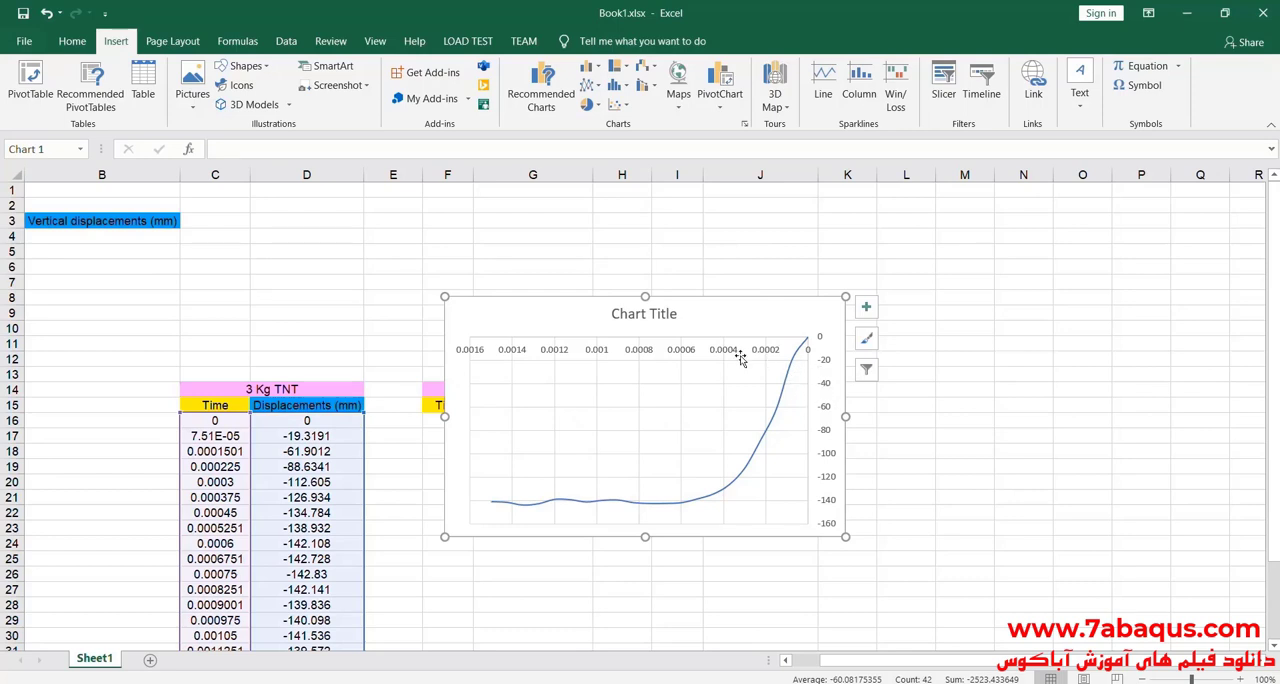
Step: Turn off the reversed value order on the chart's horizontal axis
double_click(655, 351)
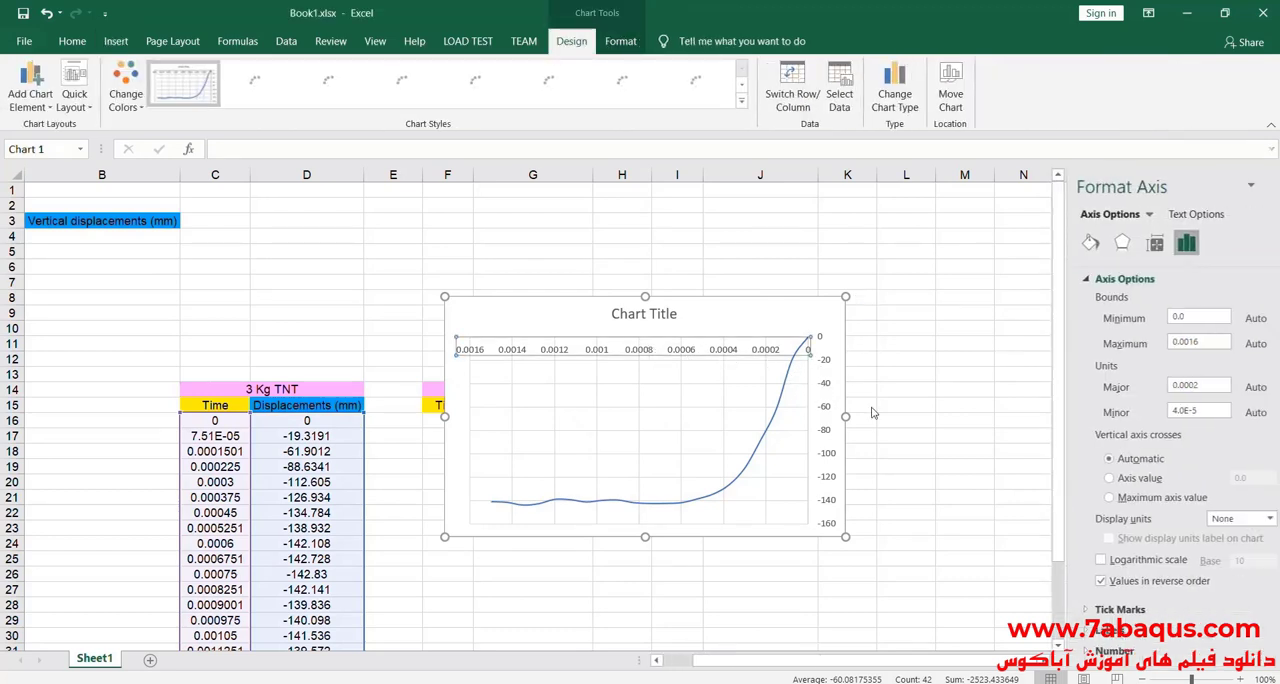
left_click(1091, 584)
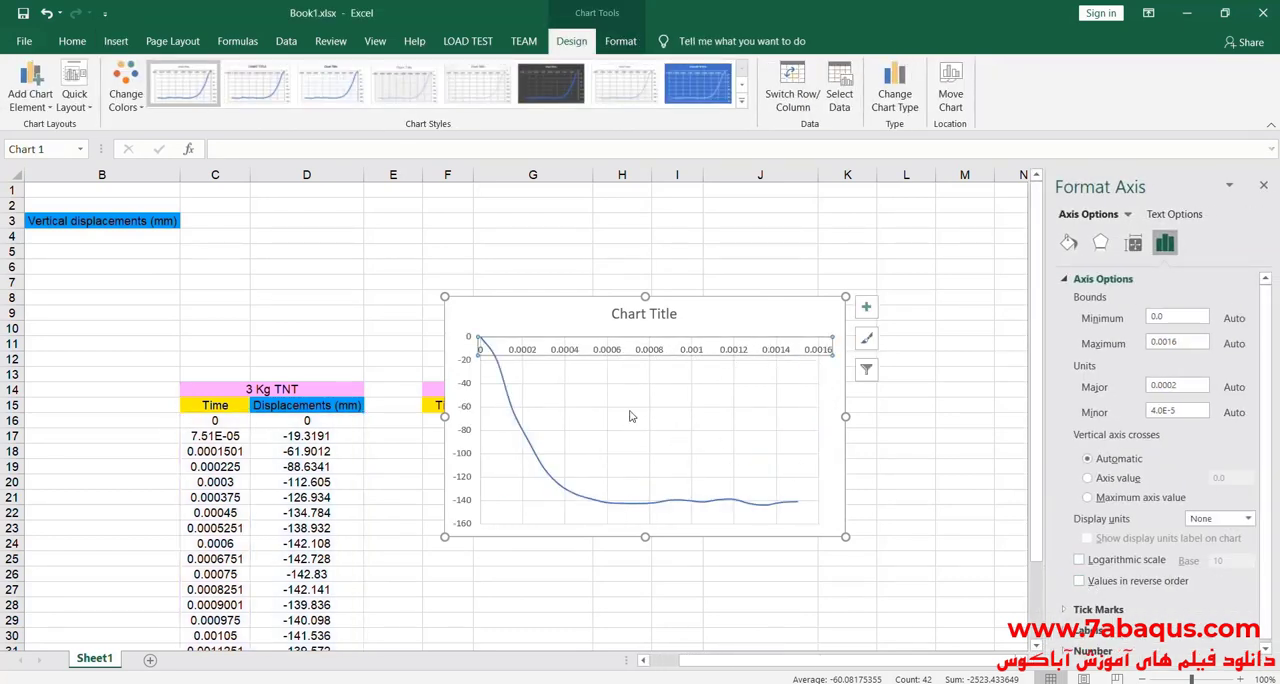
left_click(552, 320)
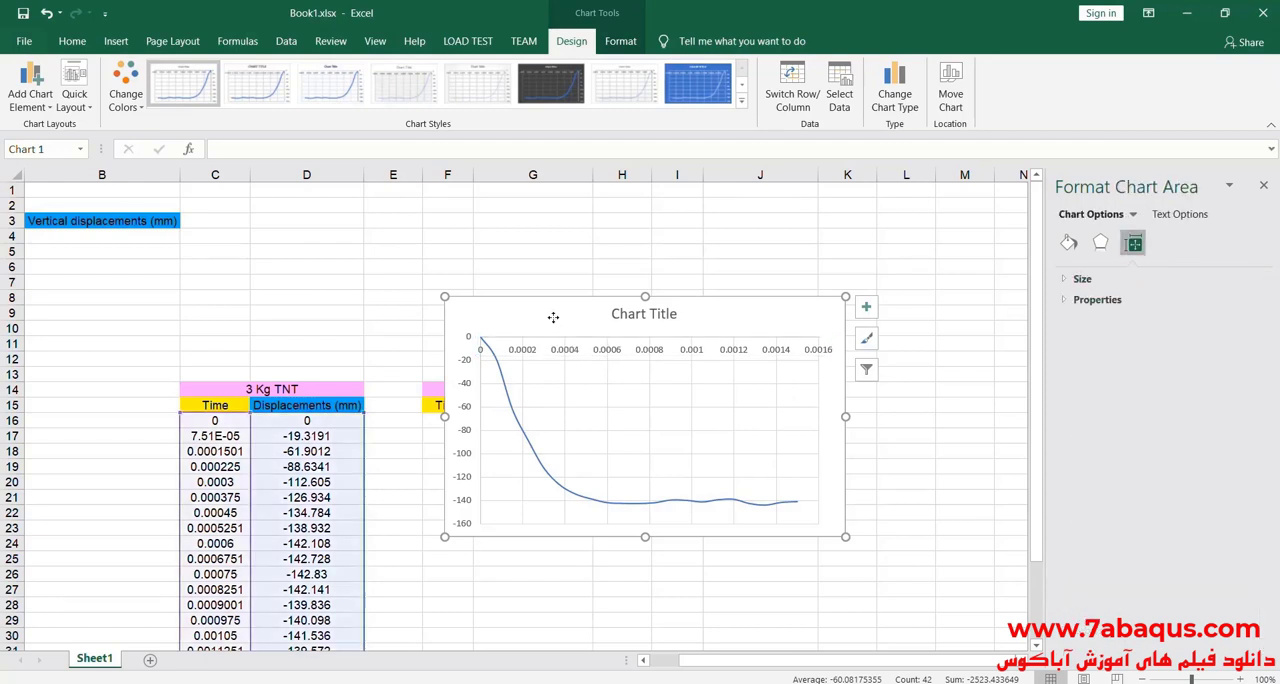
Step: Set the maximum bound of the chart's horizontal time axis to 0.0015
left_click(655, 355)
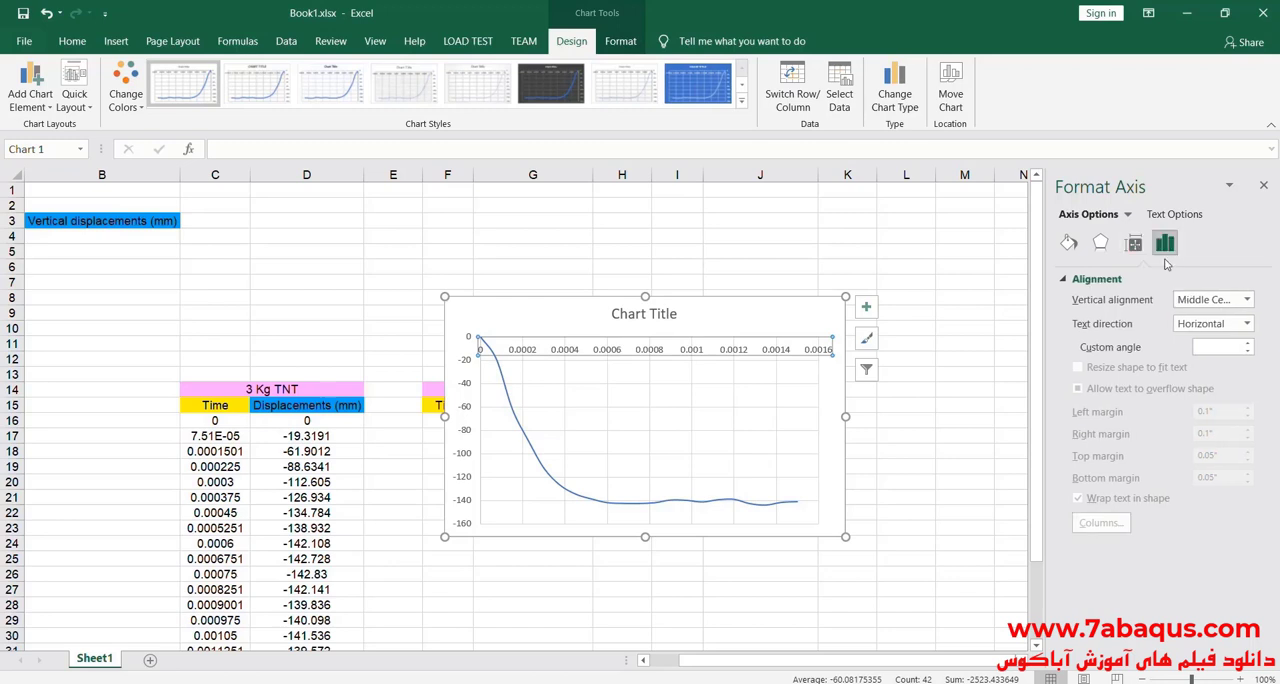
left_click(1164, 243)
left_click(1102, 278)
left_click(1177, 343)
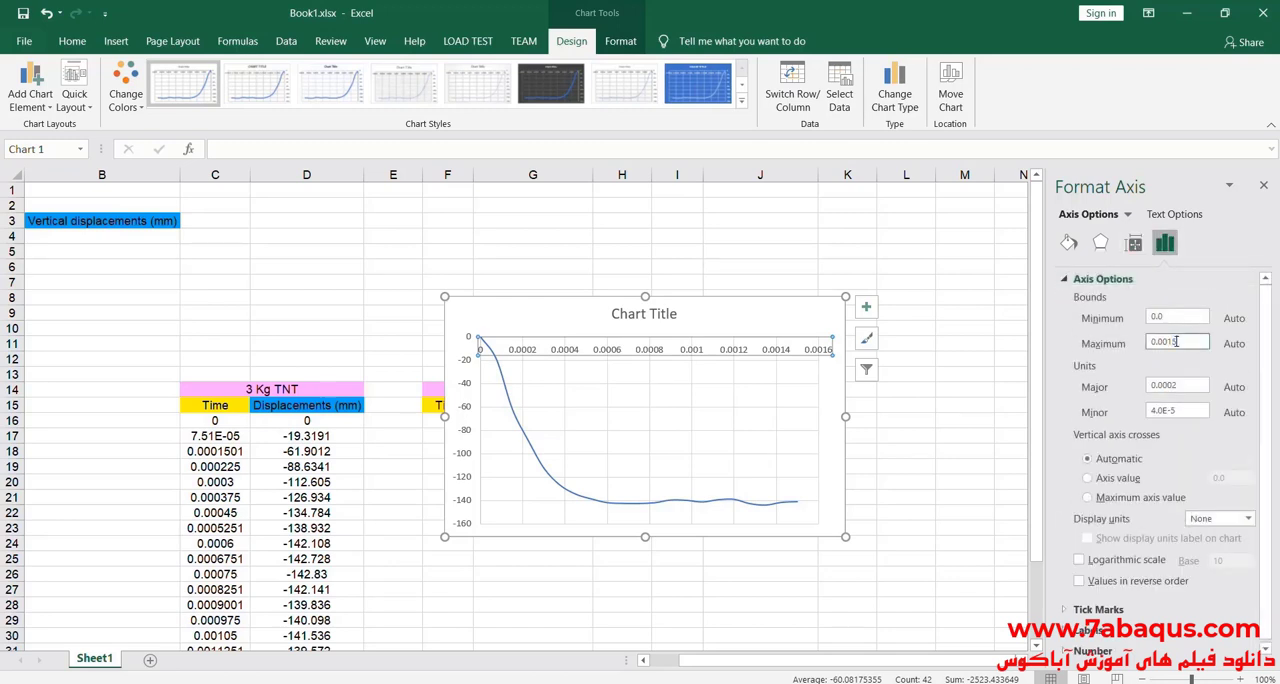
left_click(741, 320)
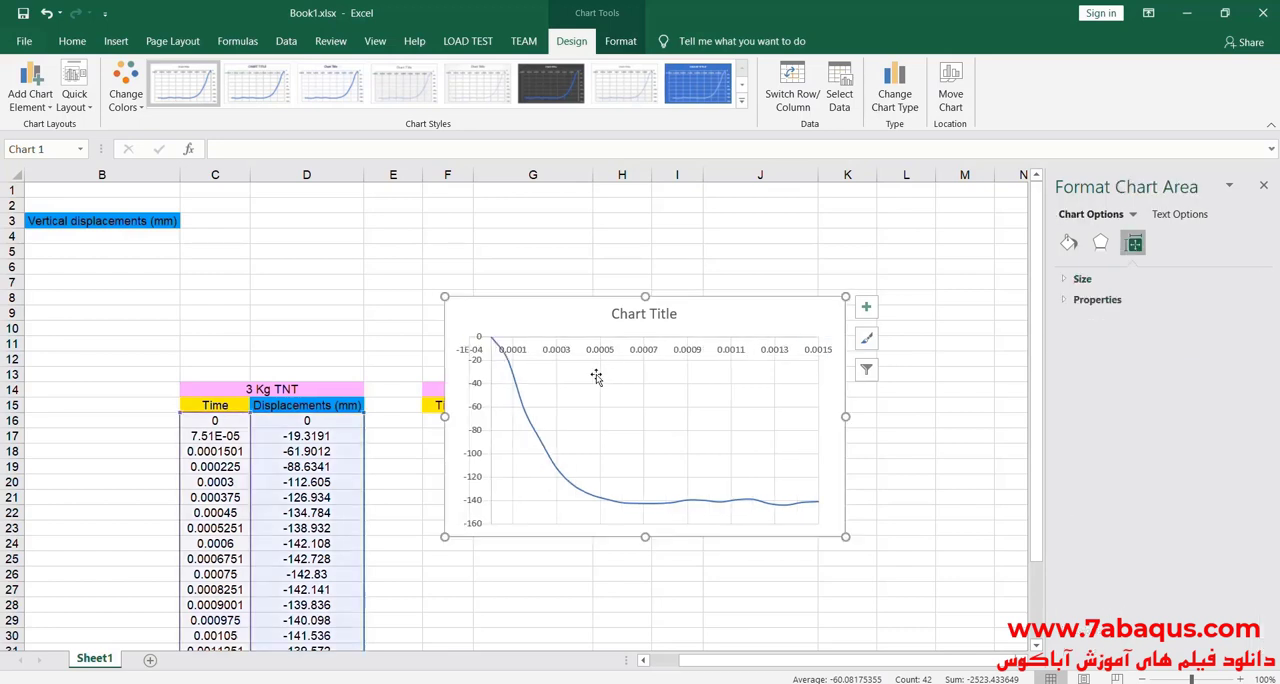
Step: Set the minimum bound of the chart's horizontal time axis to 0
left_click(476, 391)
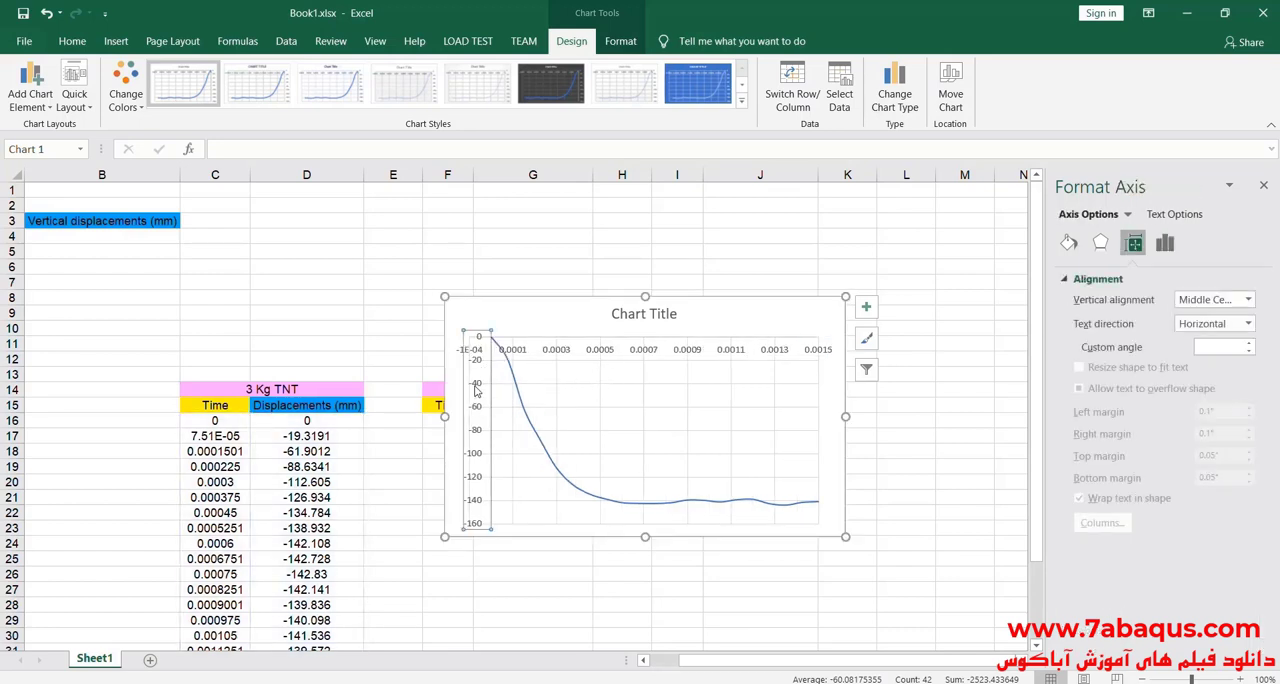
left_click(1164, 243)
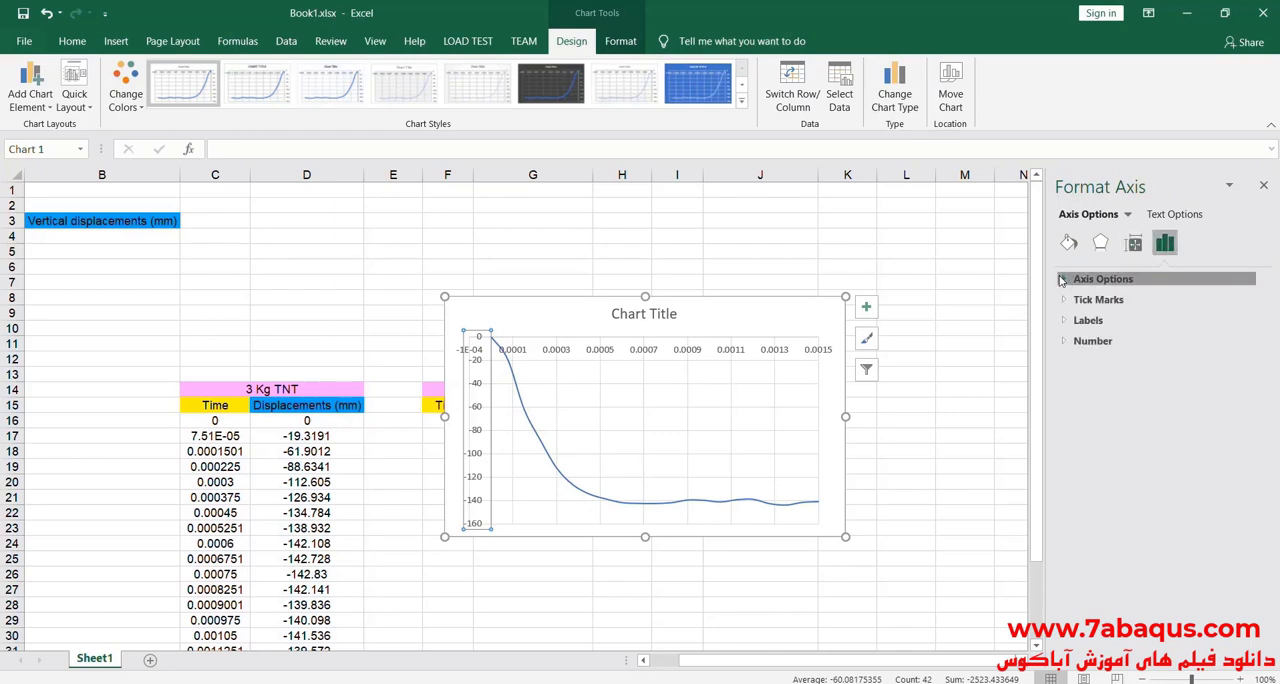
left_click(1100, 279)
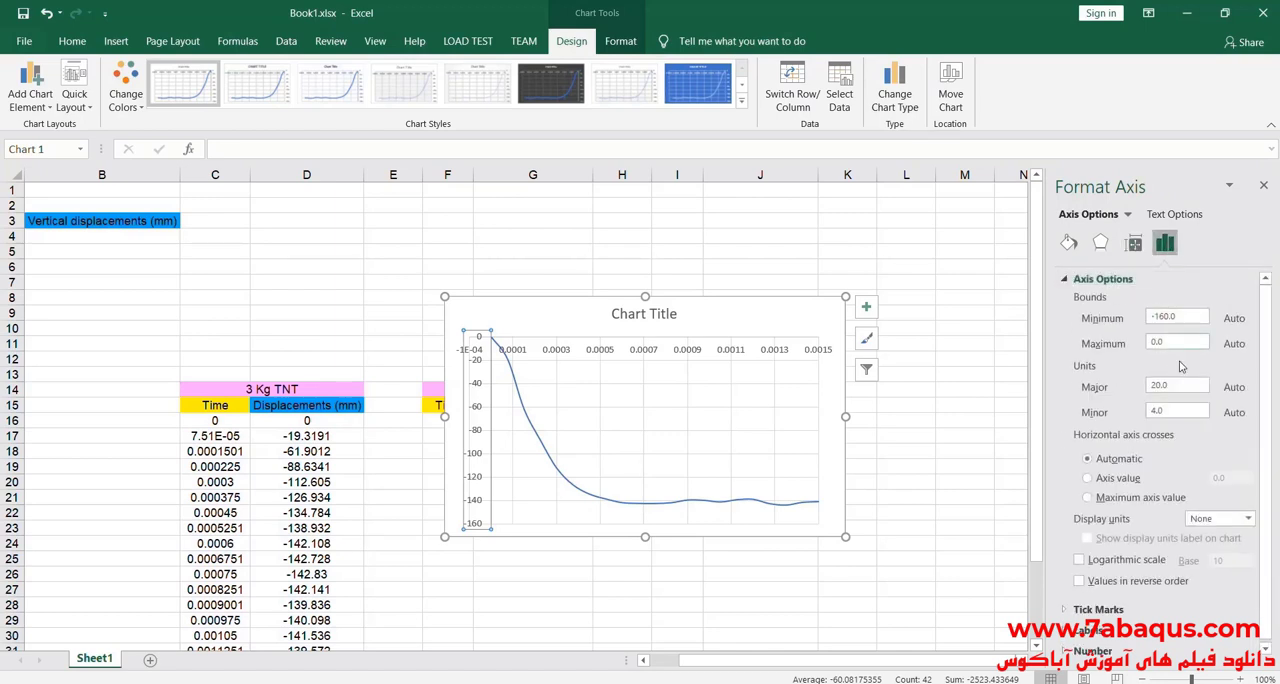
left_click(563, 352)
double_click(1186, 316)
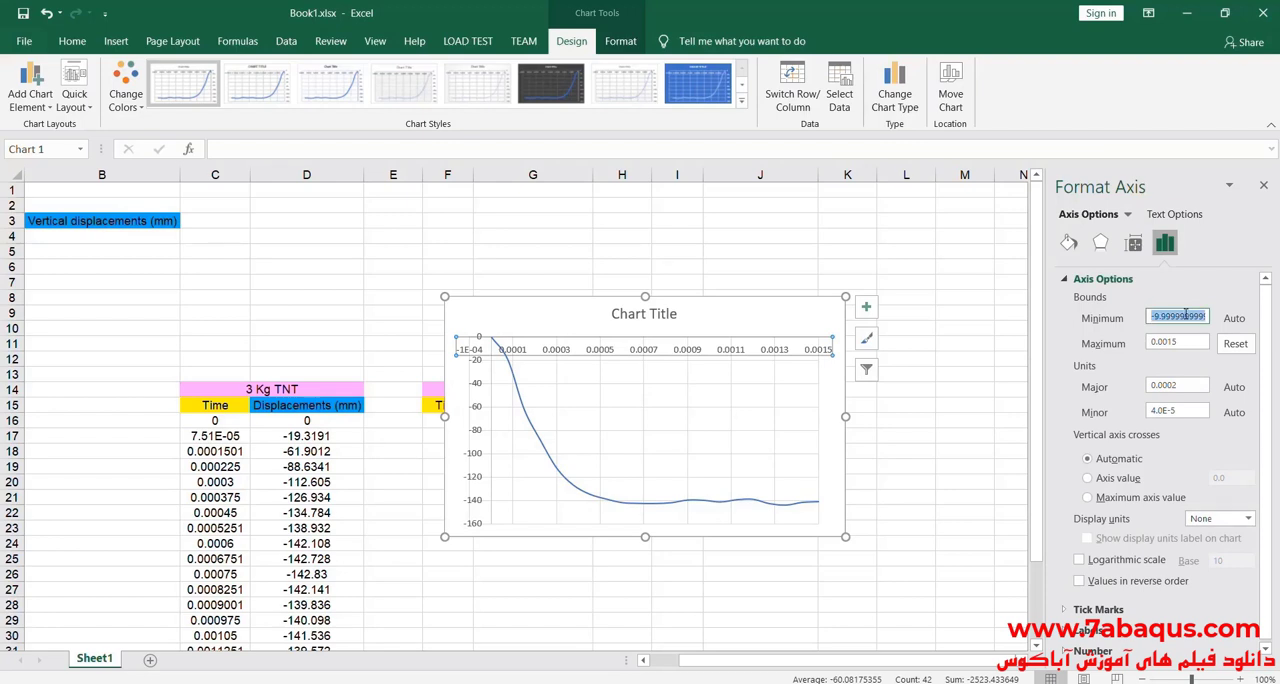
type("0")
left_click(818, 310)
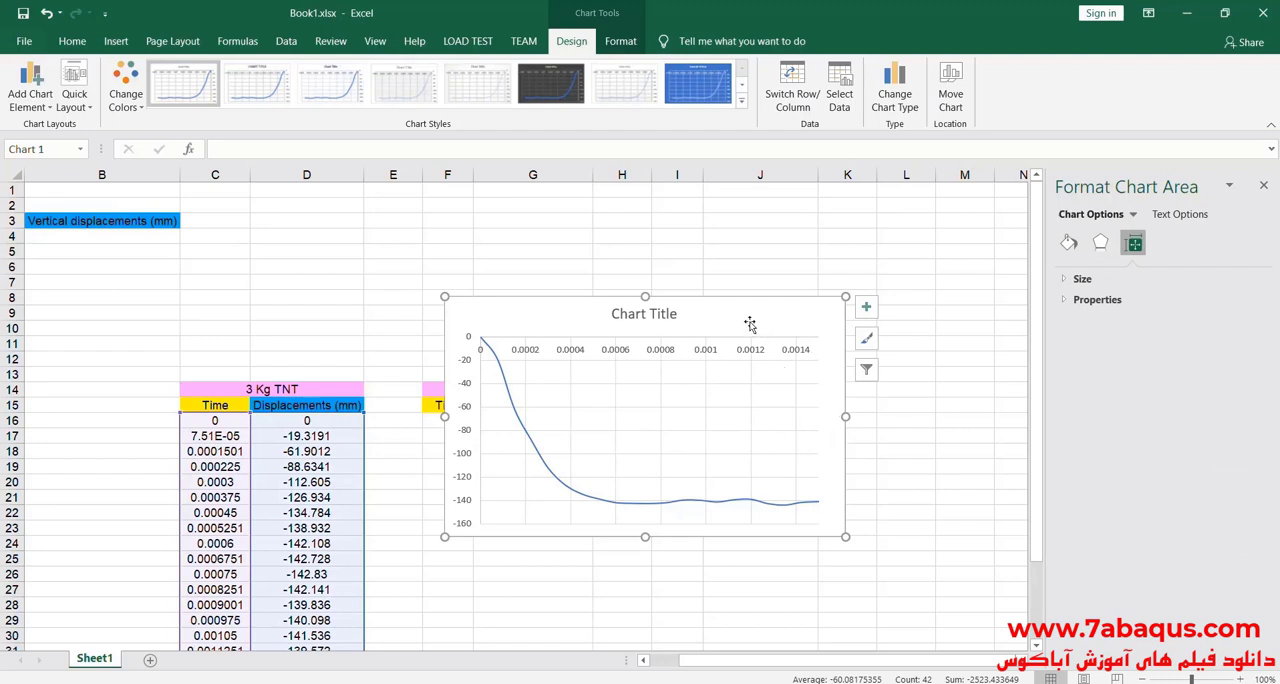
Step: Shift the chart slightly up and to the left, and remove its chart title
left_click_drag(750, 327, 737, 308)
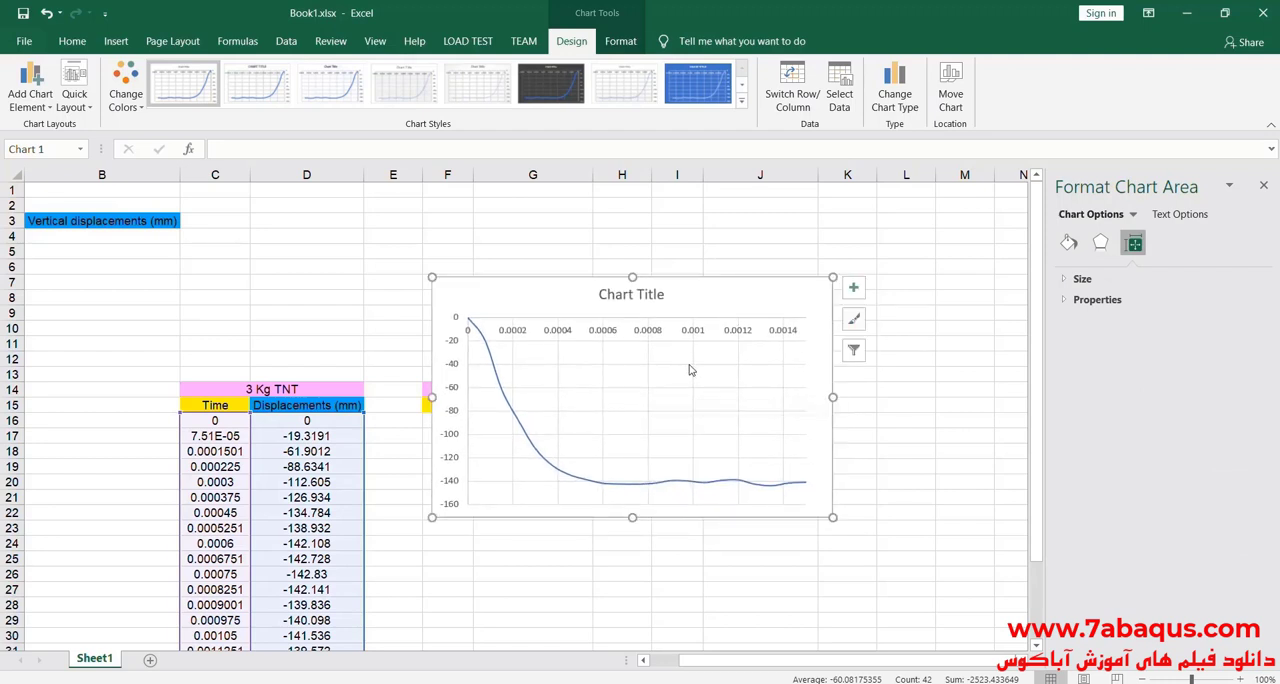
left_click(852, 288)
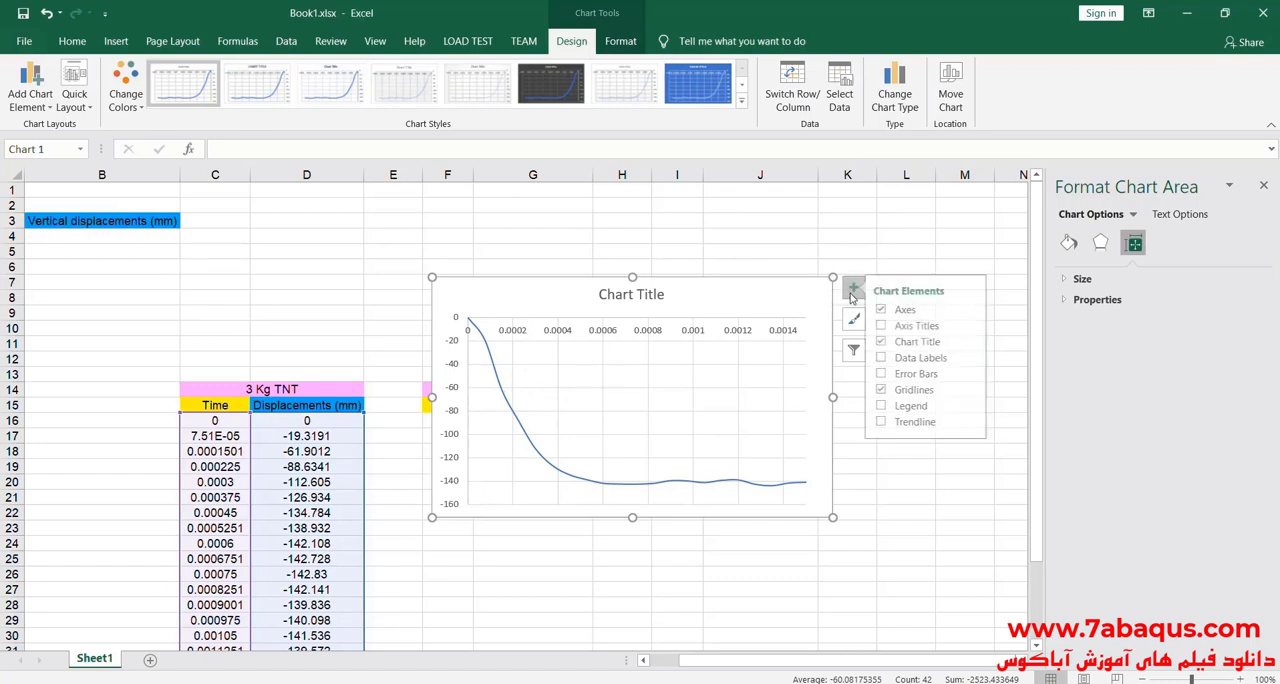
left_click(890, 342)
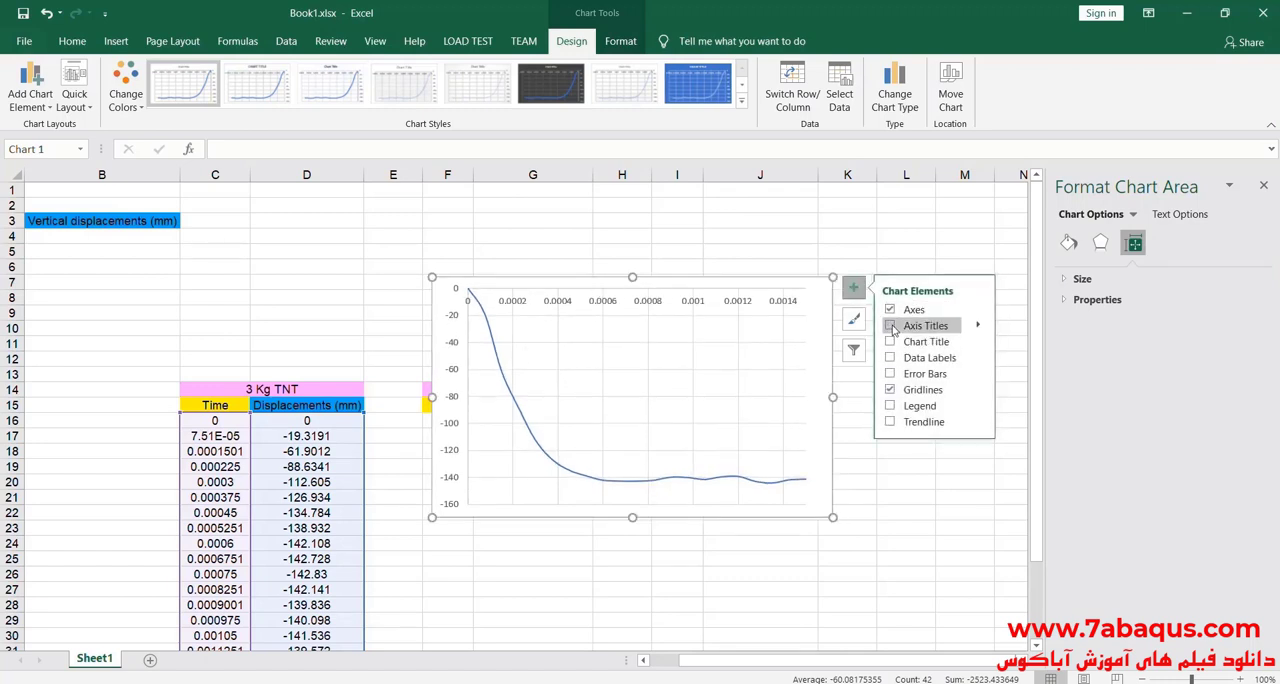
Step: Add a primary vertical axis title reading "Vertical displacement (mm)" to the chart
left_click(978, 327)
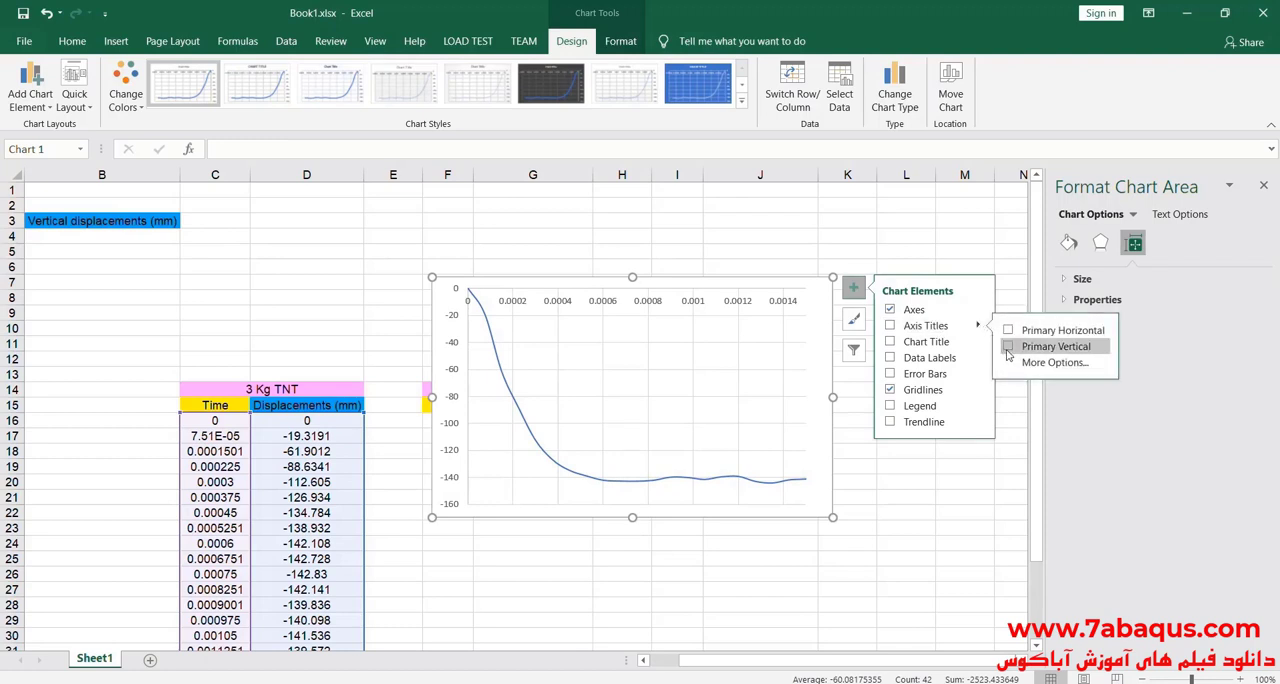
left_click(1050, 346)
triple_click(453, 404)
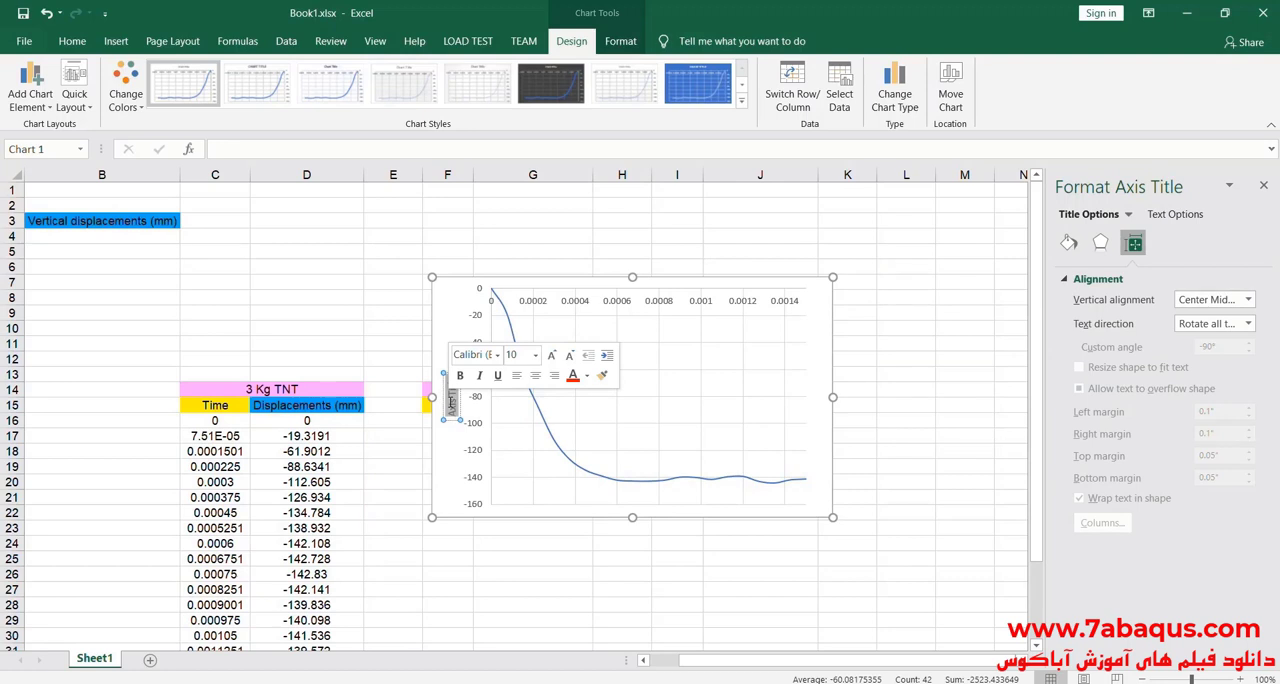
type("Vert")
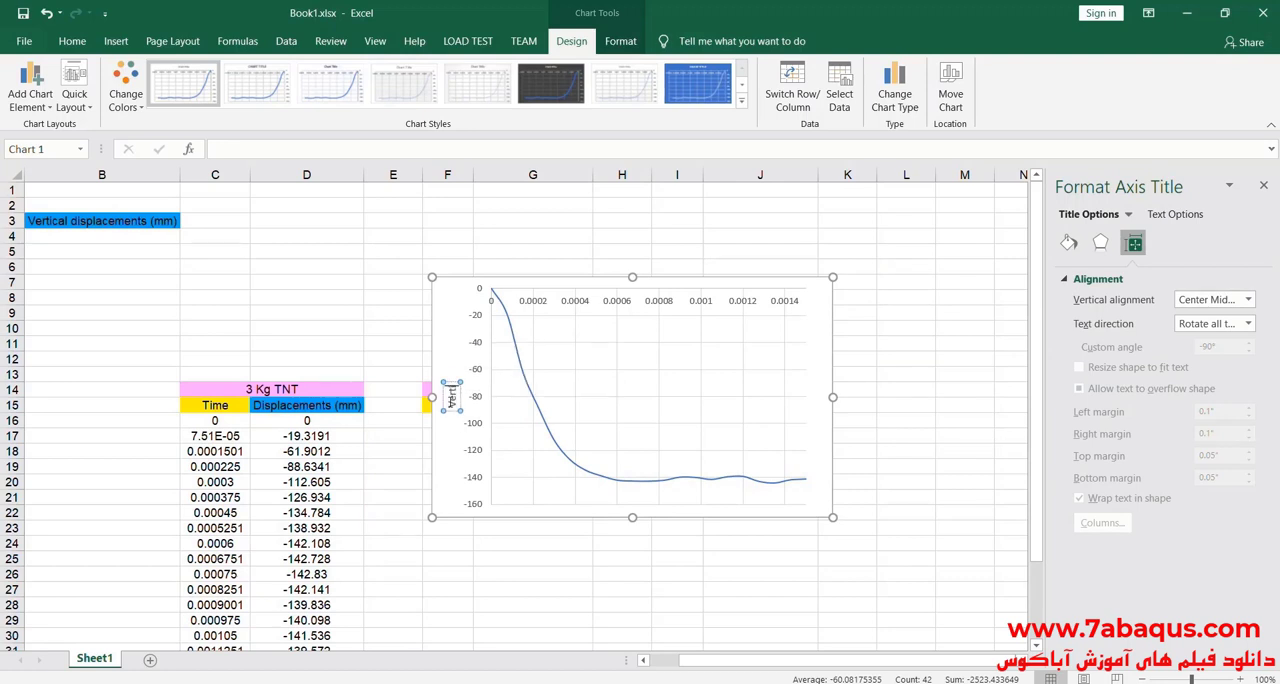
type("ical dis")
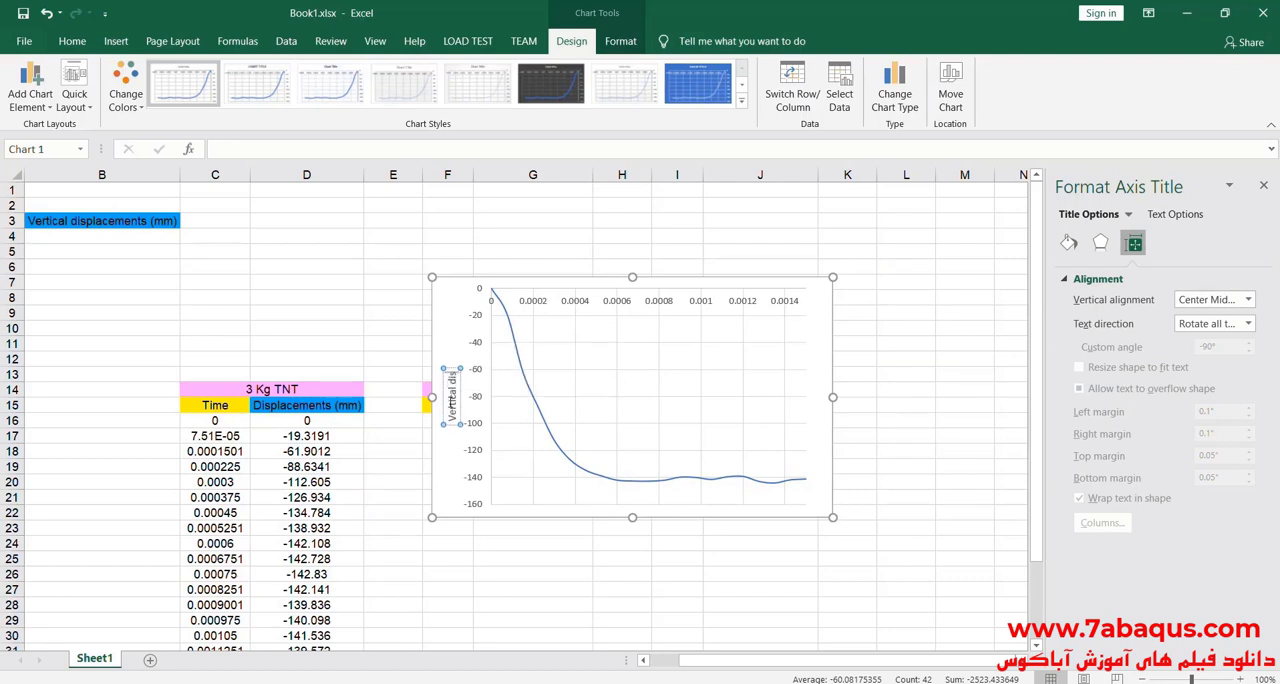
type("placemen")
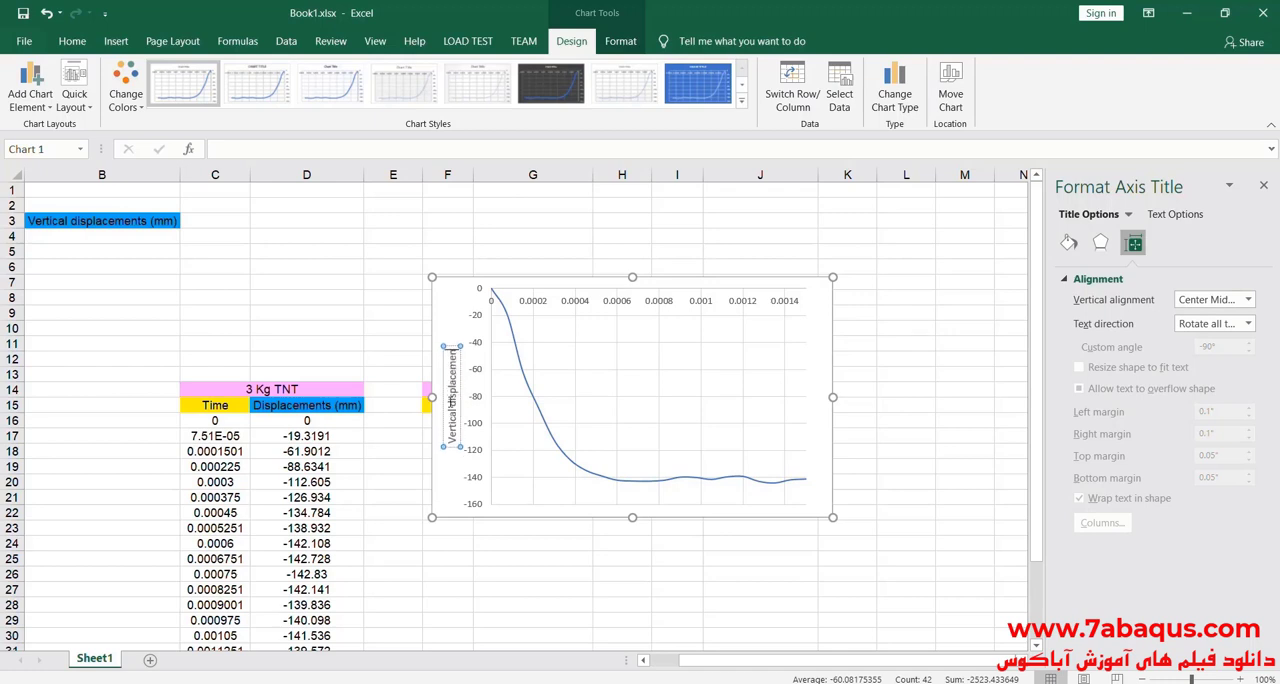
type("t (mm)")
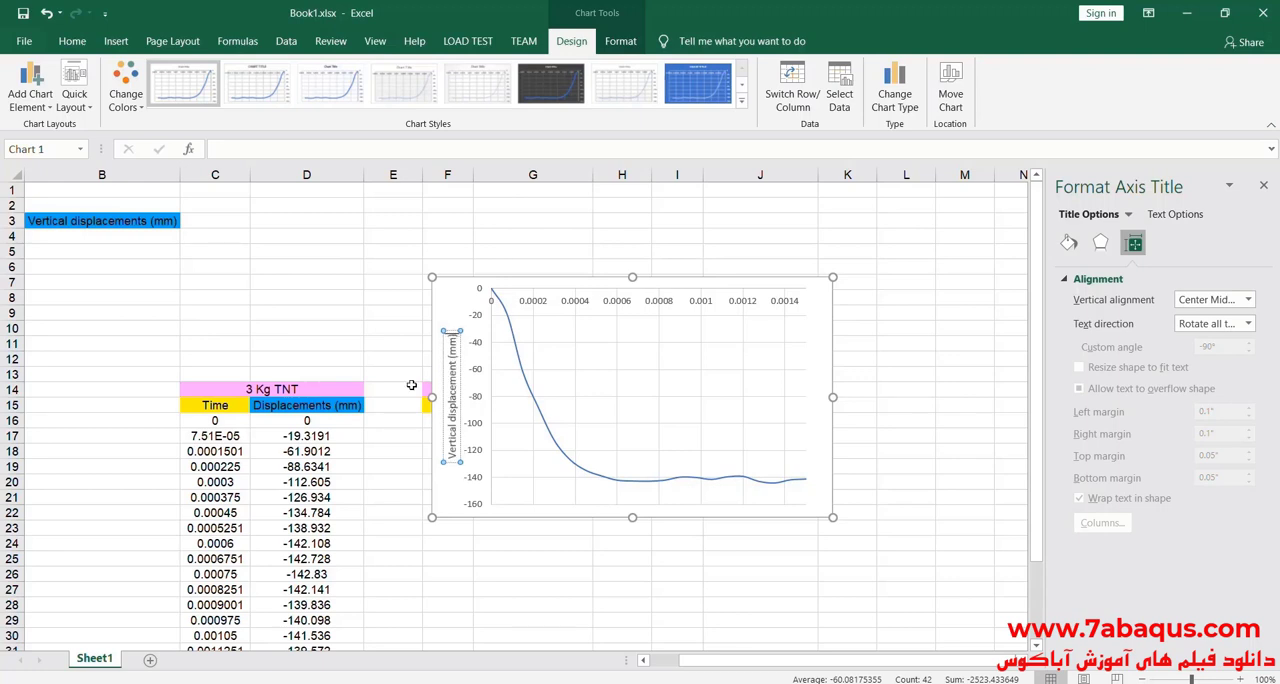
left_click(452, 297)
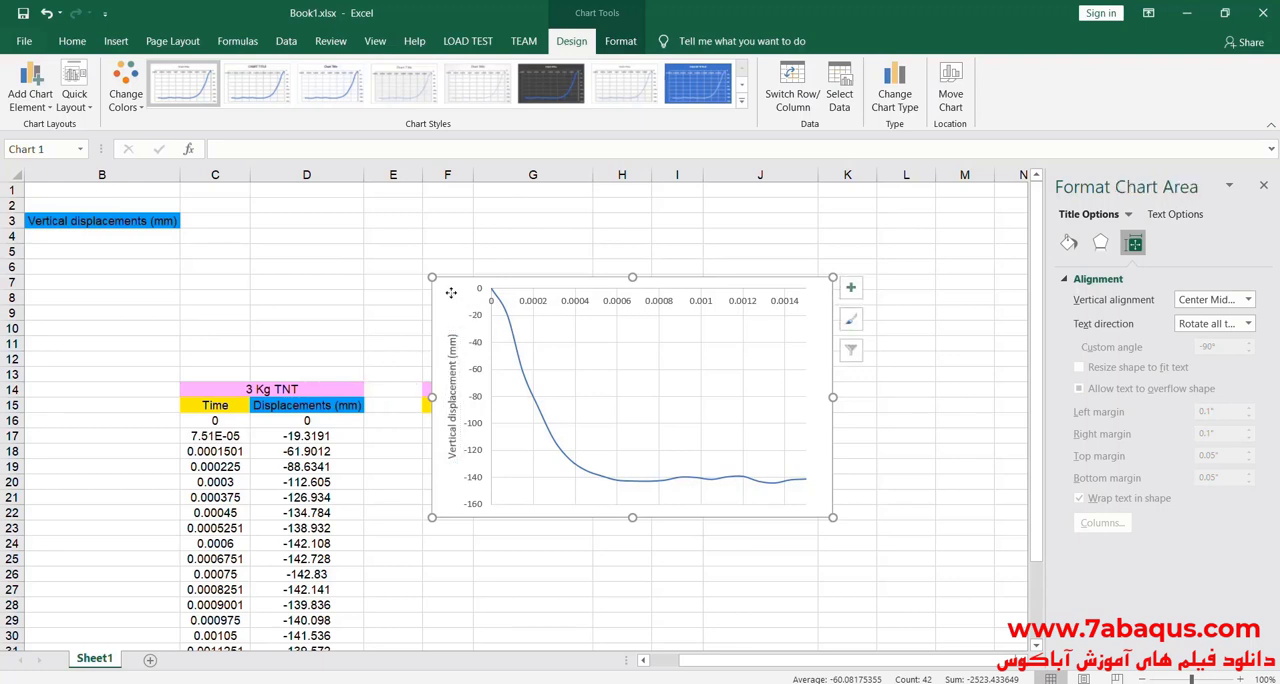
Step: Add a primary horizontal axis title reading "Time" to the chart
left_click(853, 287)
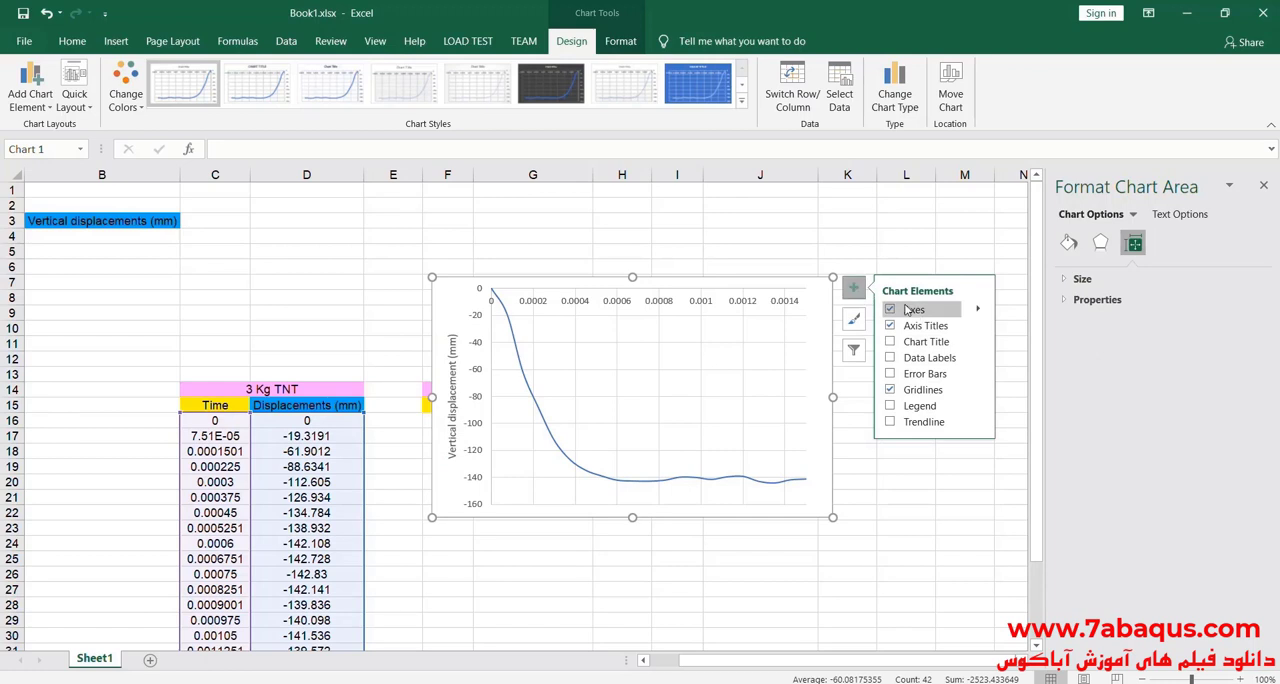
left_click(978, 326)
left_click(1050, 330)
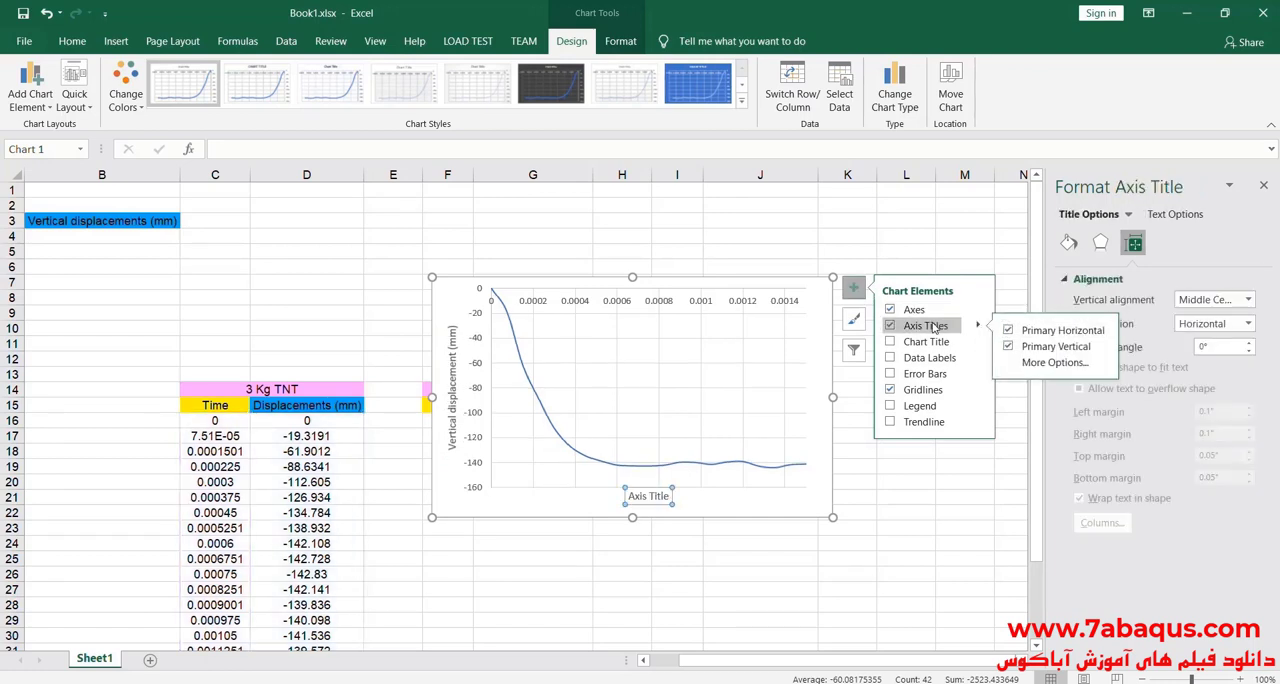
triple_click(648, 497)
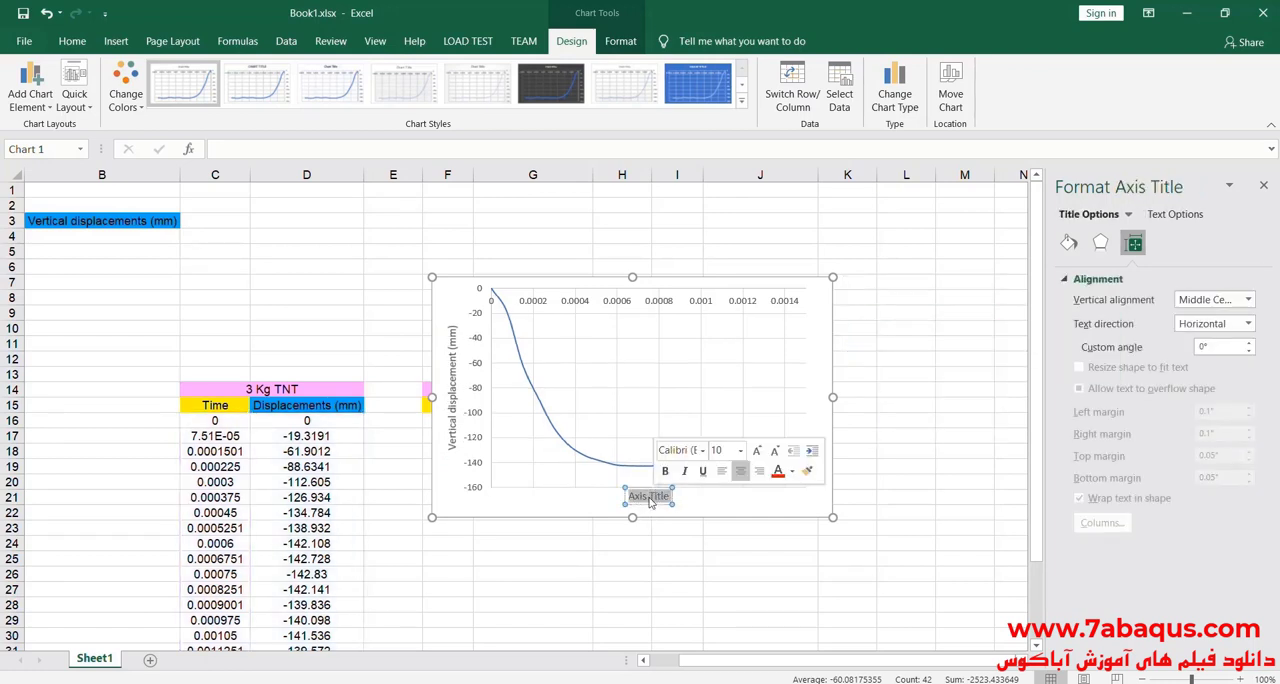
type("Time")
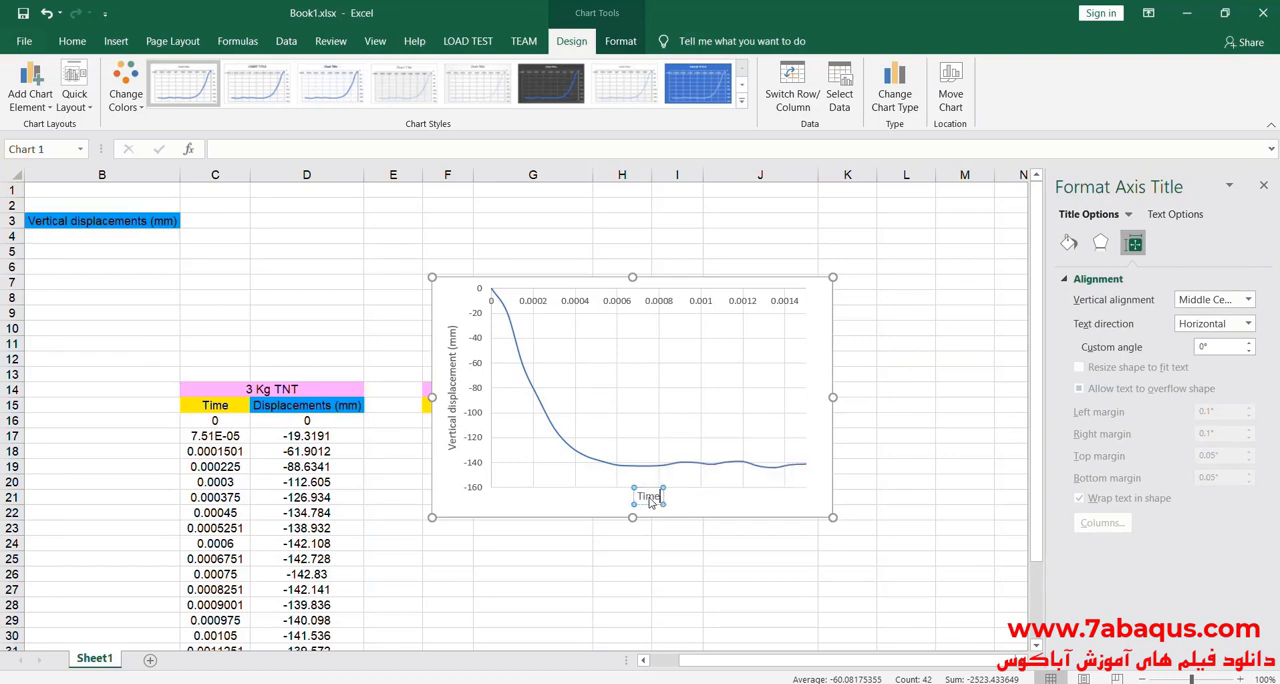
left_click(449, 292)
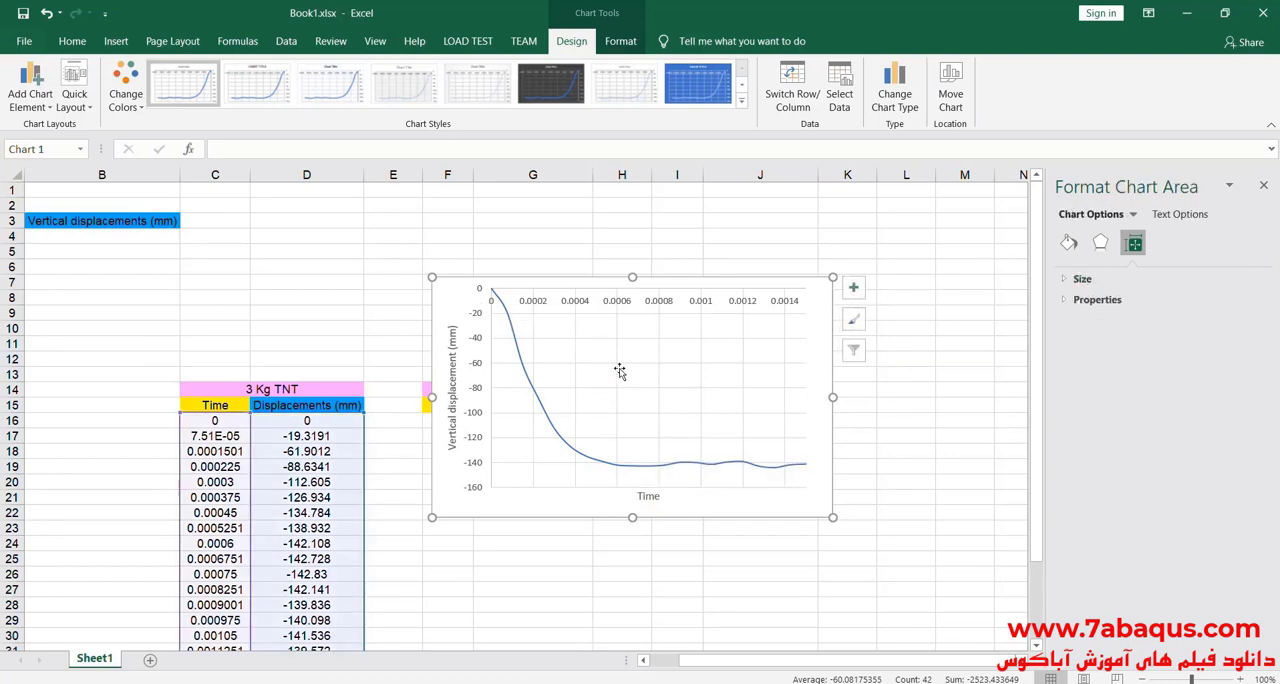
Step: Enlarge the chart to span about columns F to M and rows 6 to 25, and close the chart formatting options
left_click_drag(834, 516, 943, 555)
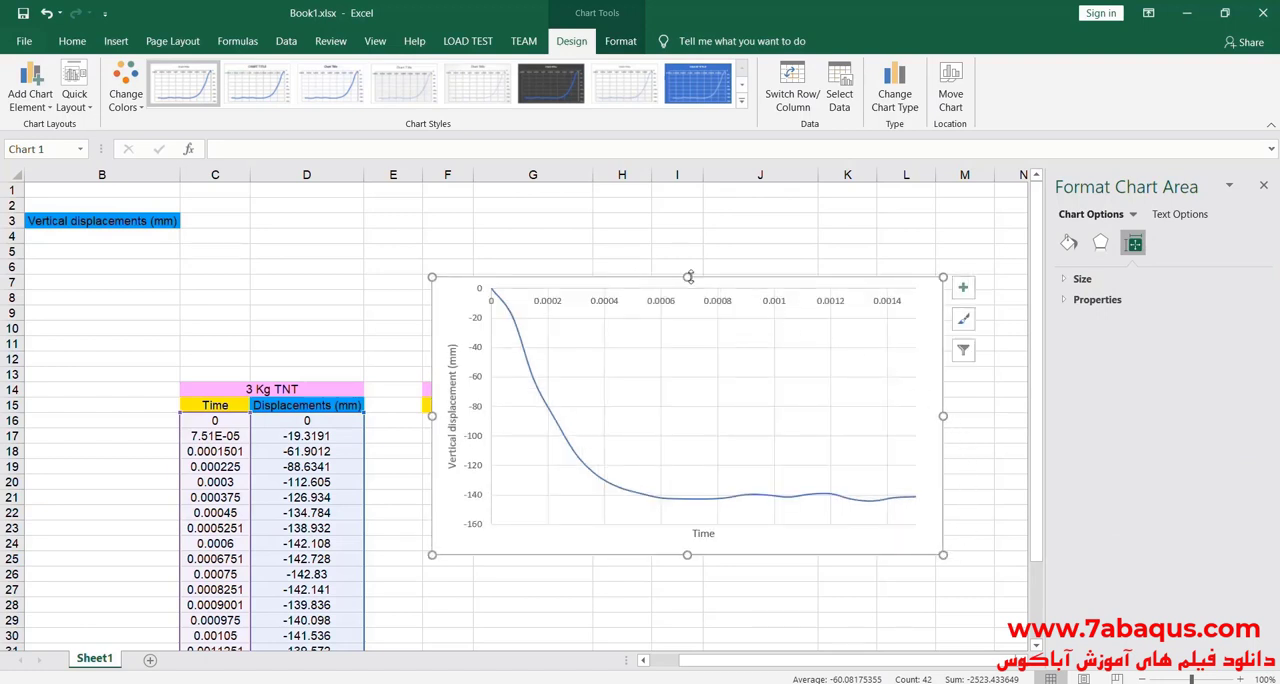
left_click_drag(688, 277, 689, 258)
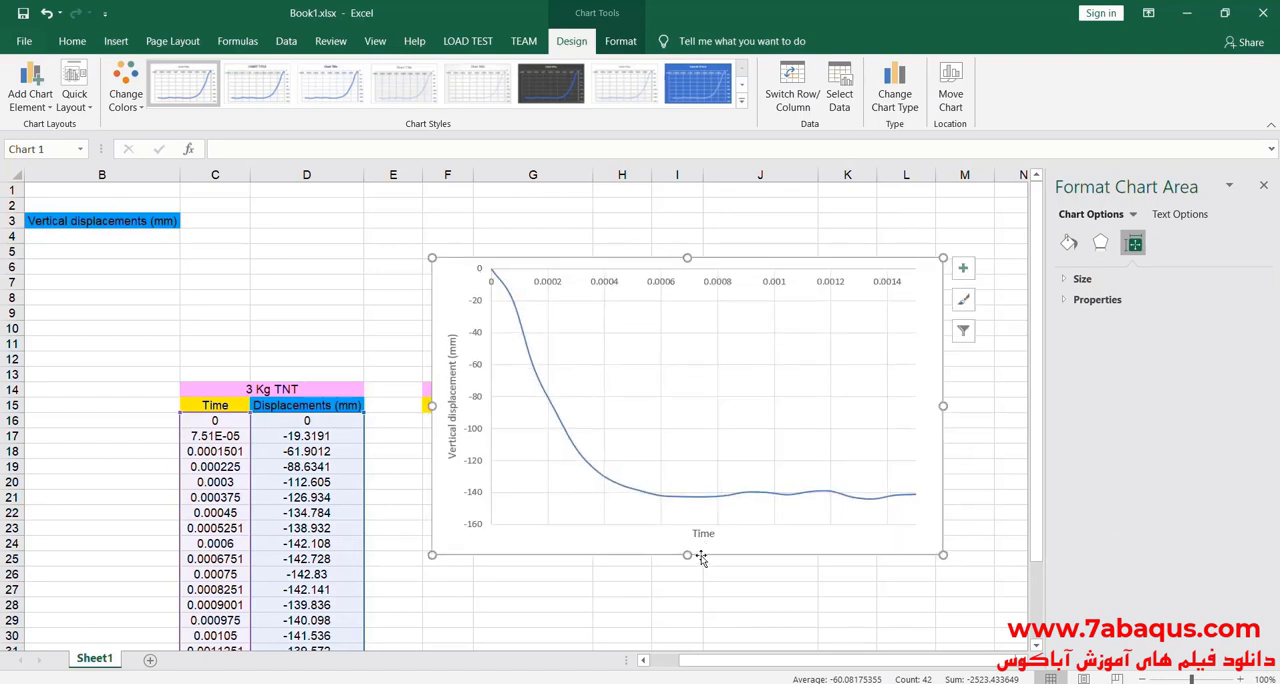
left_click_drag(688, 555, 687, 570)
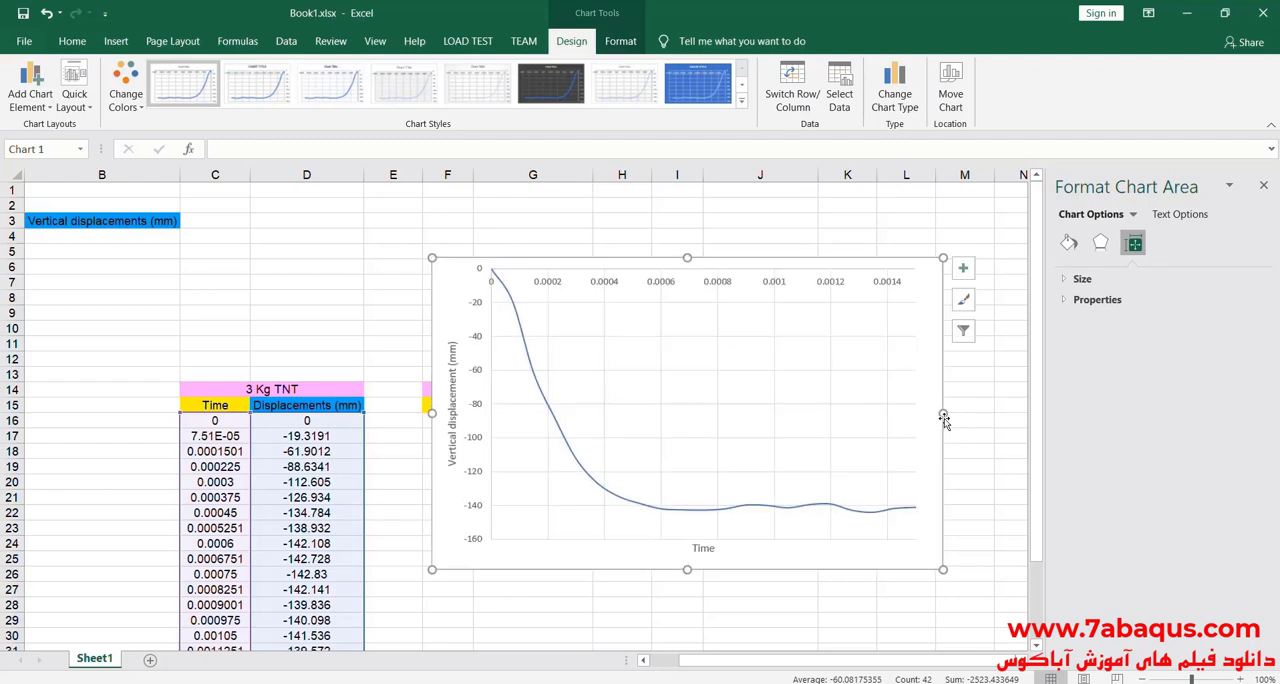
left_click_drag(943, 412, 954, 413)
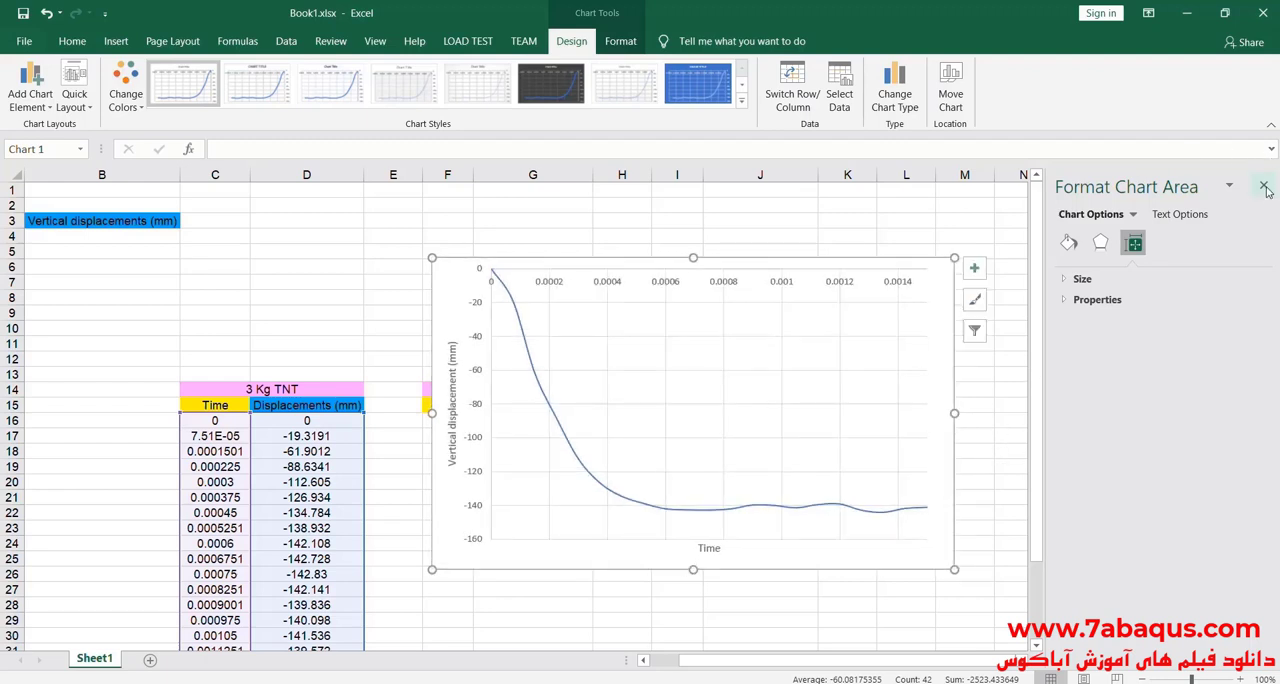
left_click(1264, 188)
Step: Move the chart clear of the data tables, starting at column K beside the 1 Kg TNT table
left_click_drag(449, 291, 904, 345)
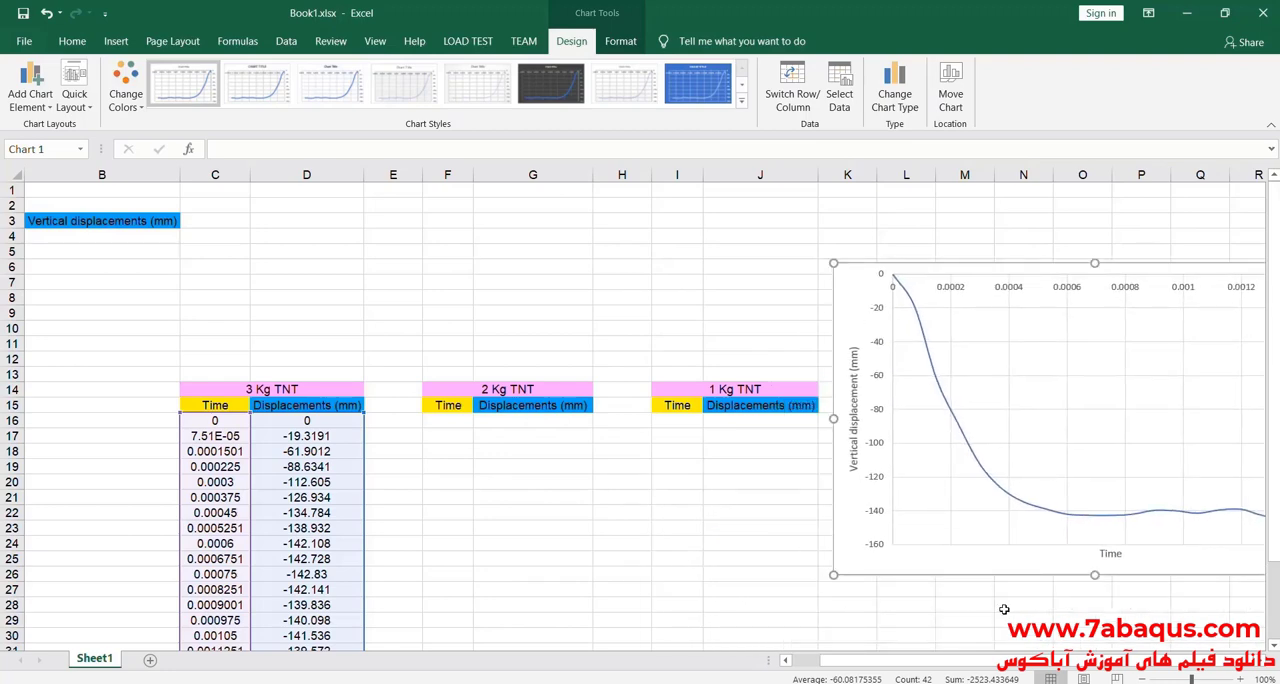
left_click(1004, 609)
key("Right")
key("Right")
key("Right")
key("Right")
key("Right")
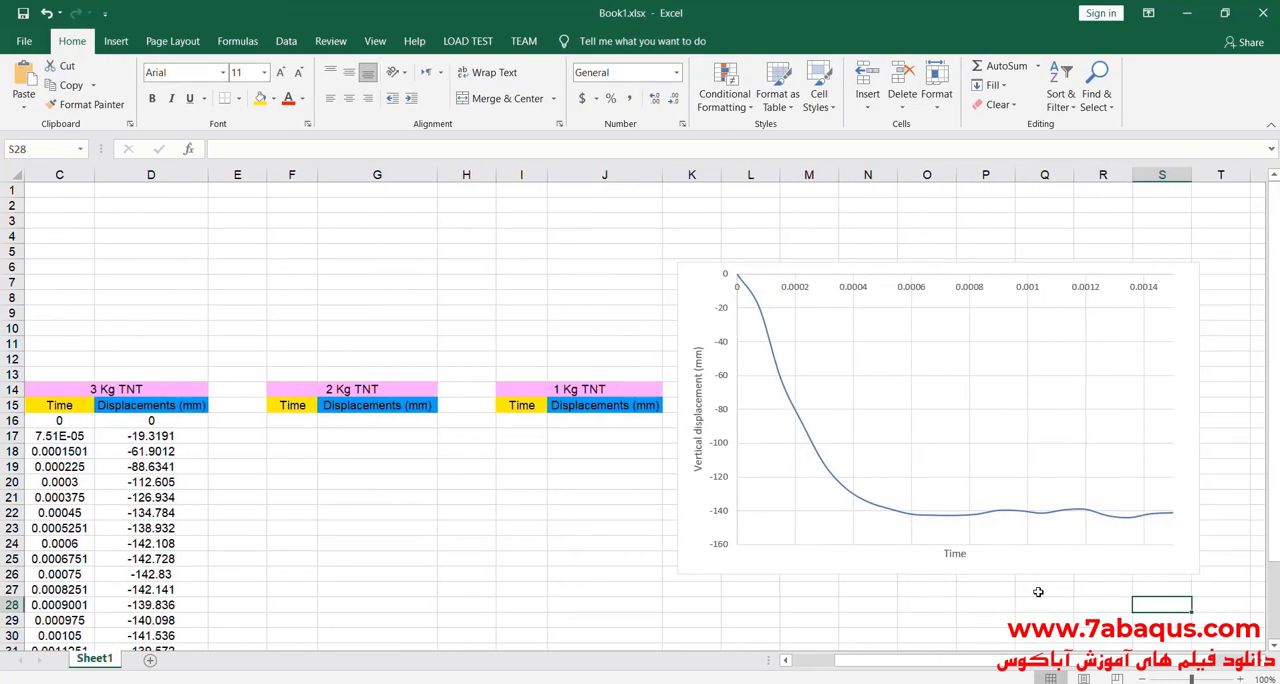
mouse_move(920, 662)
left_mouse_down()
mouse_move(903, 667)
mouse_move(915, 664)
left_mouse_up()
Step: Shrink the displacement chart slightly in width and height so it ends around column S and row 25
left_click(1180, 281)
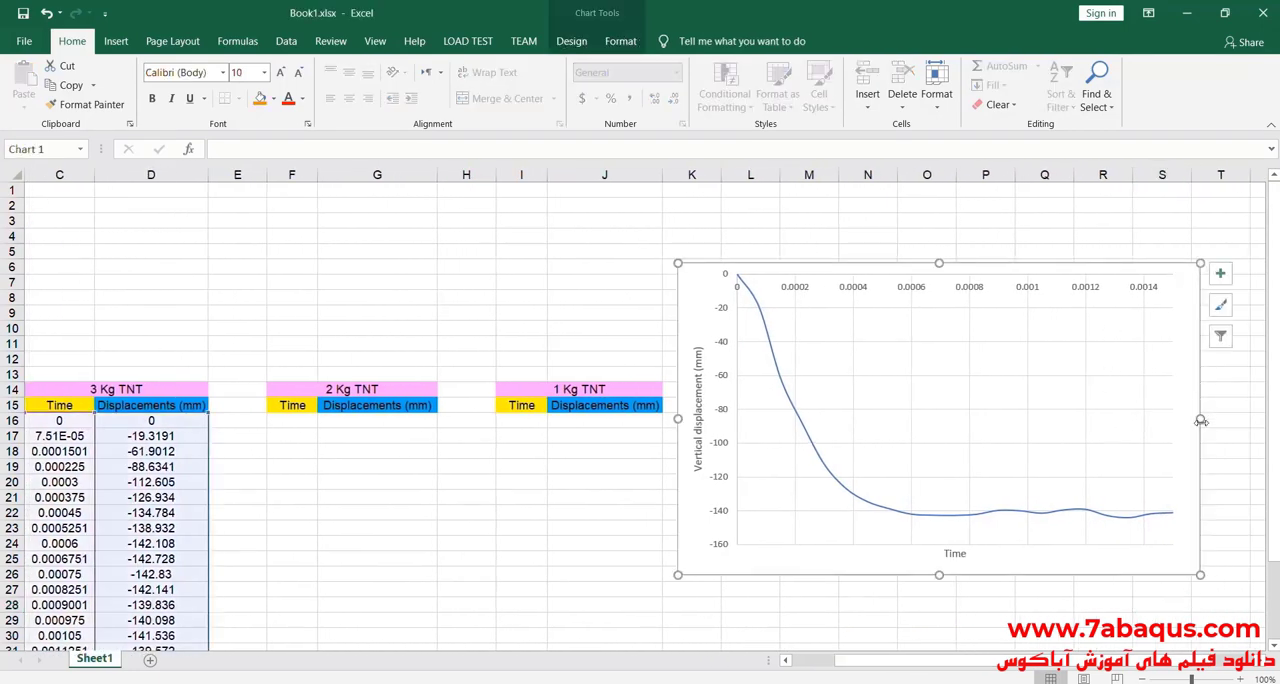
left_click_drag(1201, 421, 1180, 420)
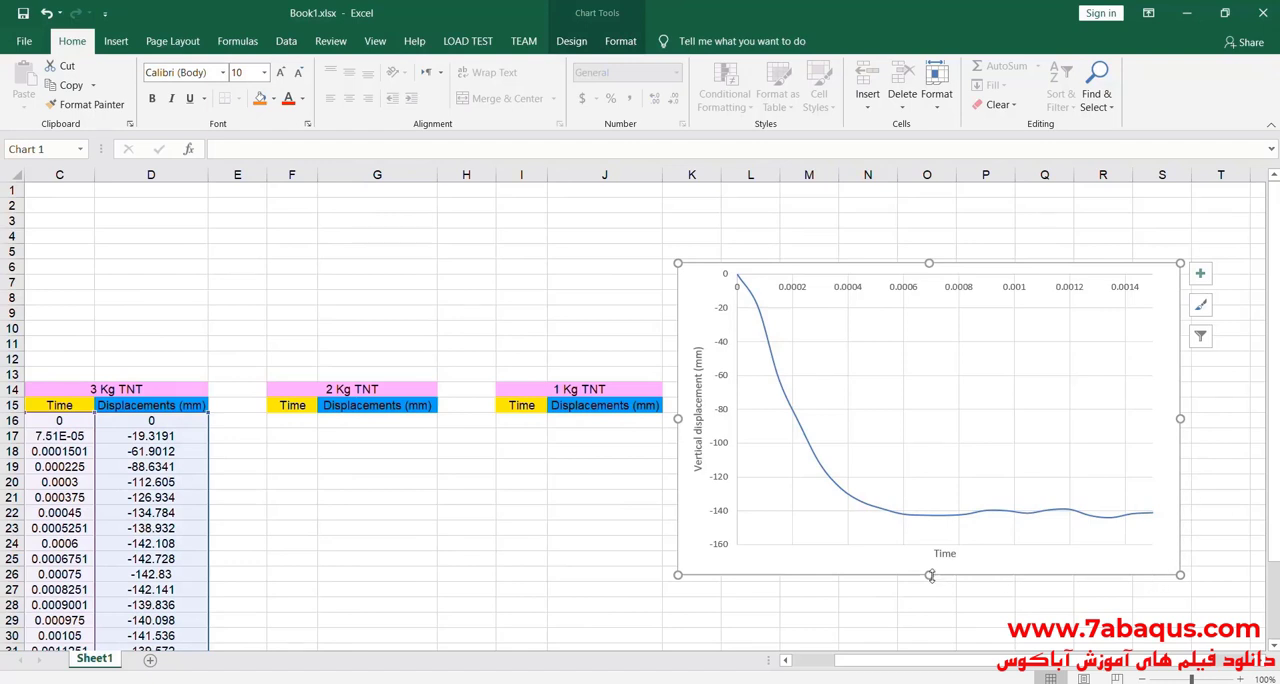
left_click_drag(929, 576, 930, 561)
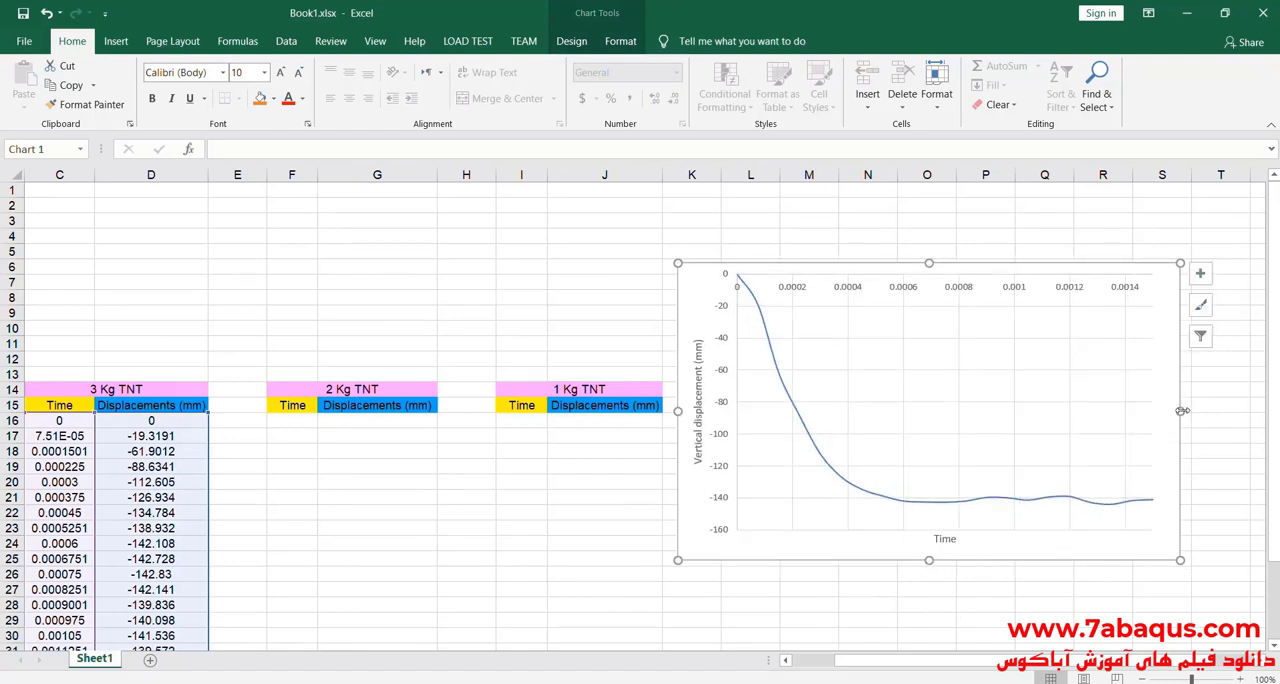
Step: Narrow the vertical displacement chart slightly so that it ends within column S
left_click_drag(1182, 411, 1175, 410)
left_click_drag(884, 660, 902, 613)
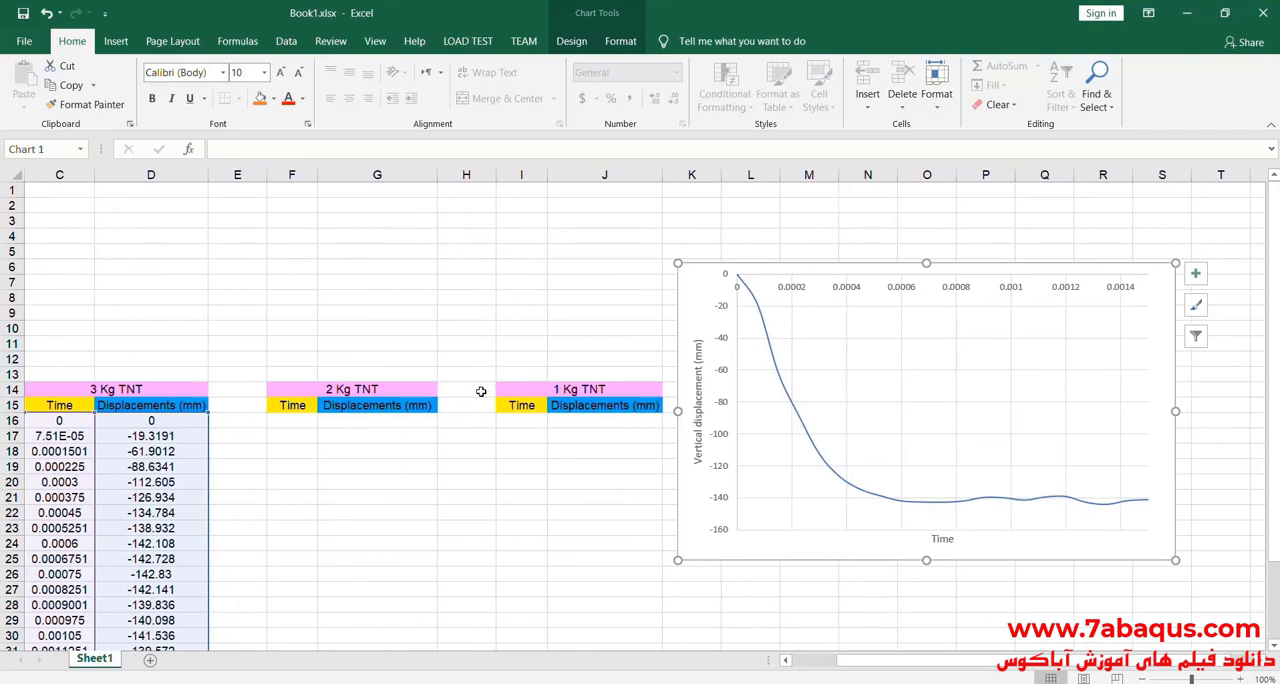
Step: Enter the final 3 Kg TNT displacement, 141.245, as the vertical displacement for 3 Kg in the summary table (cell B6)
scroll(50, 330, "down", 3)
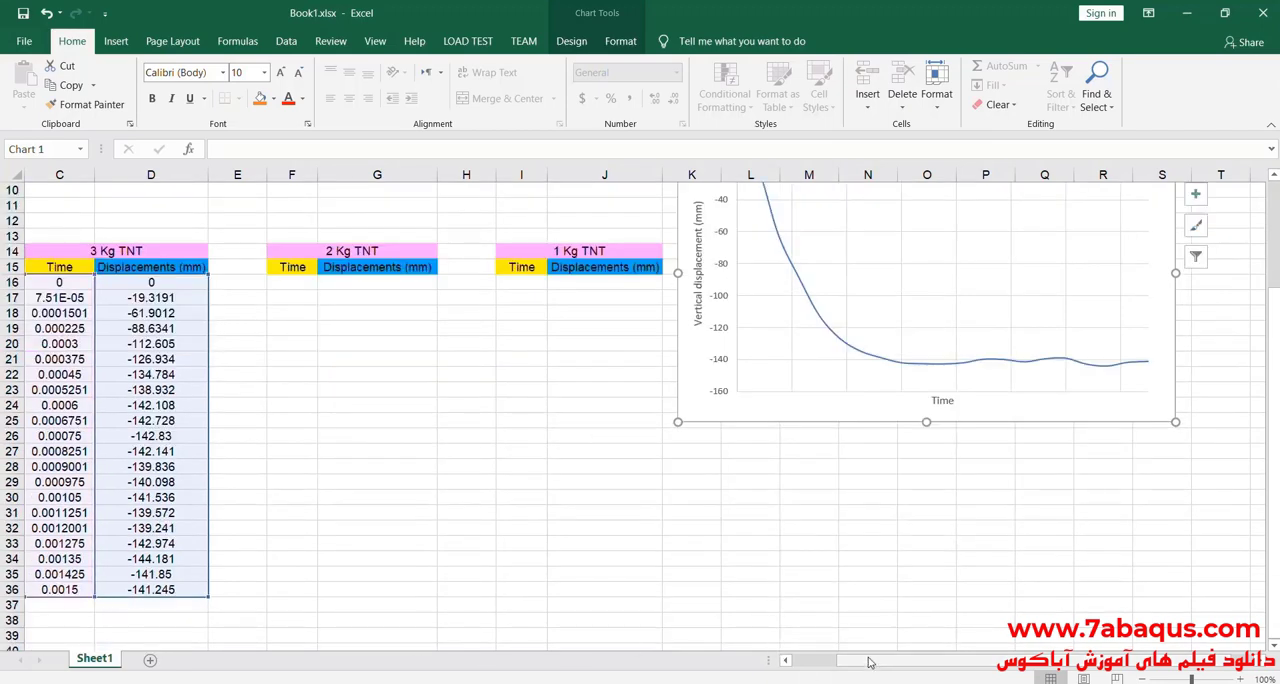
left_click_drag(877, 668, 858, 662)
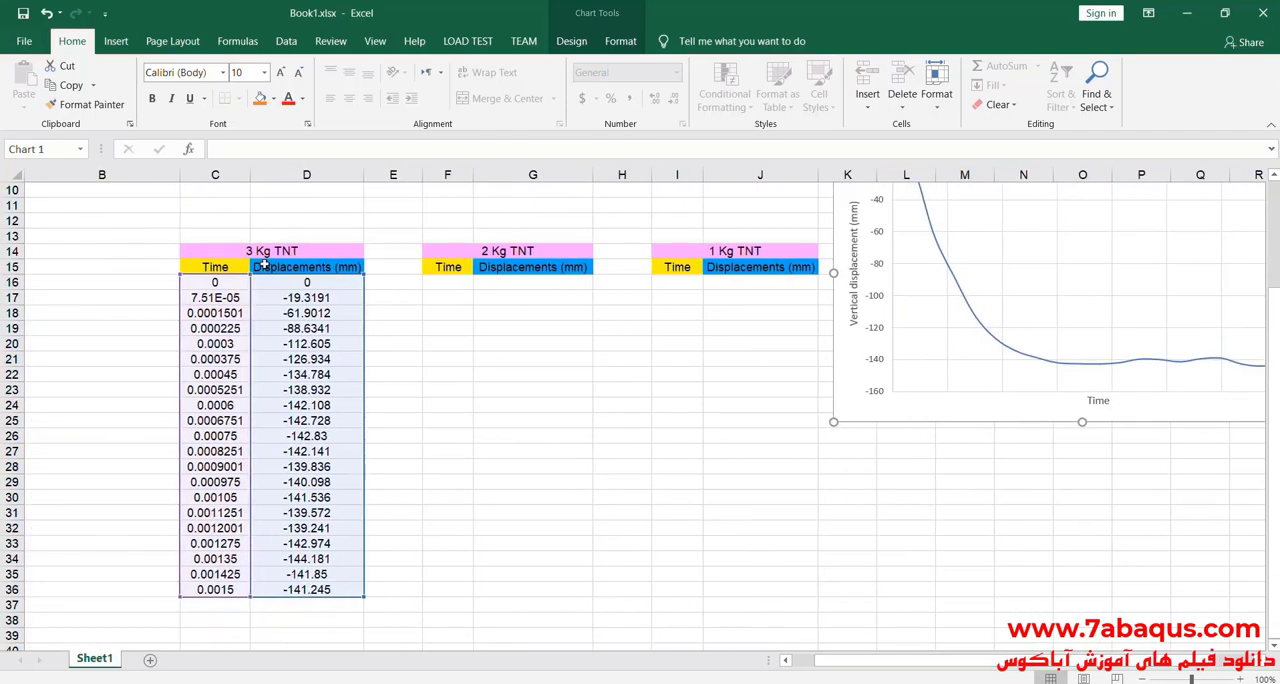
double_click(339, 590)
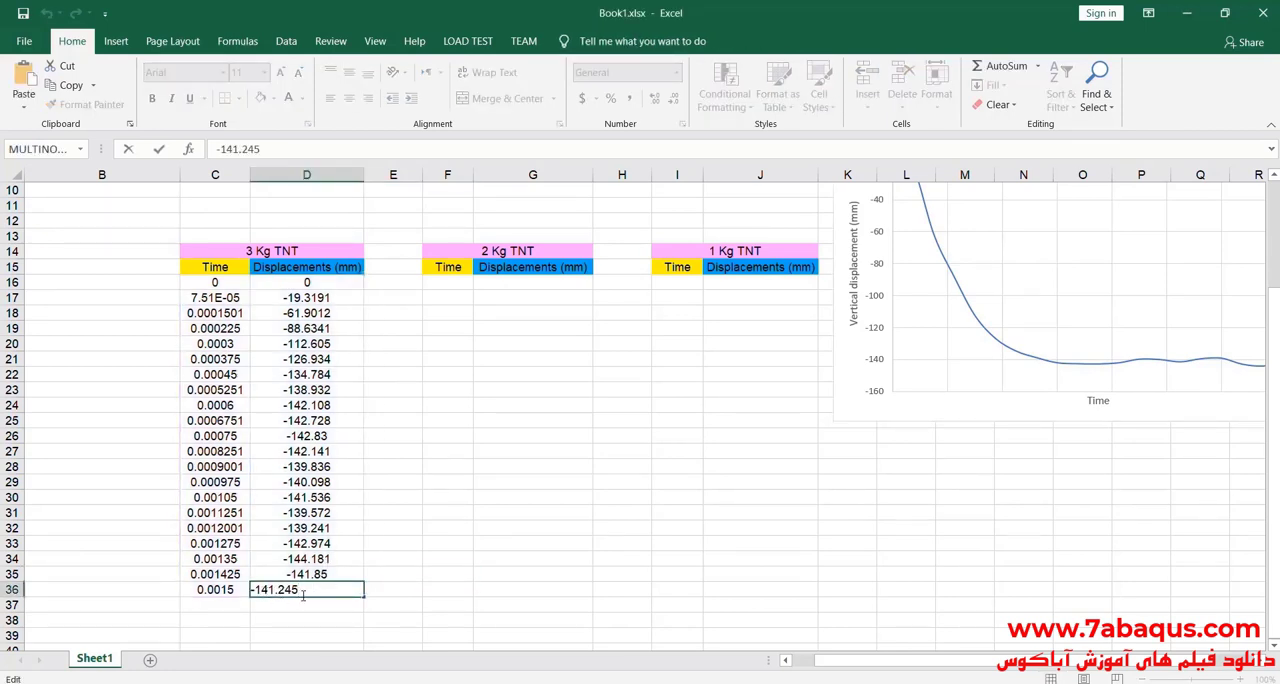
left_click(110, 378)
scroll(120, 346, "up", 3)
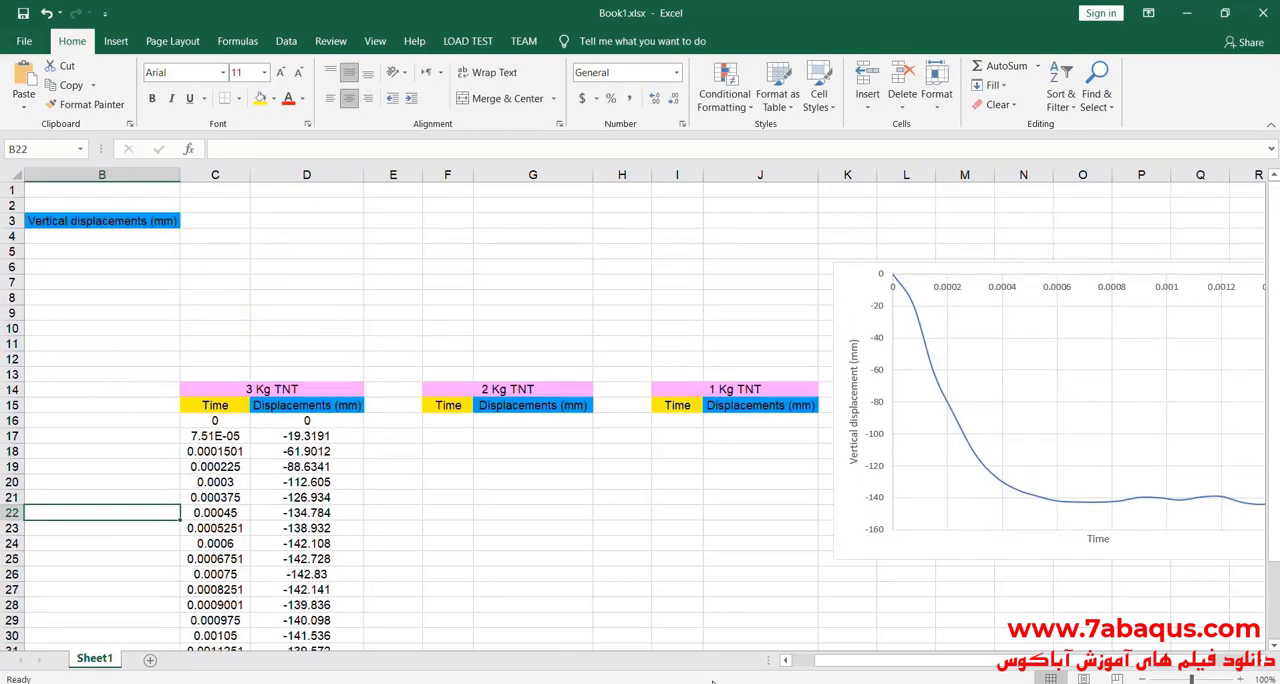
left_click_drag(815, 662, 795, 662)
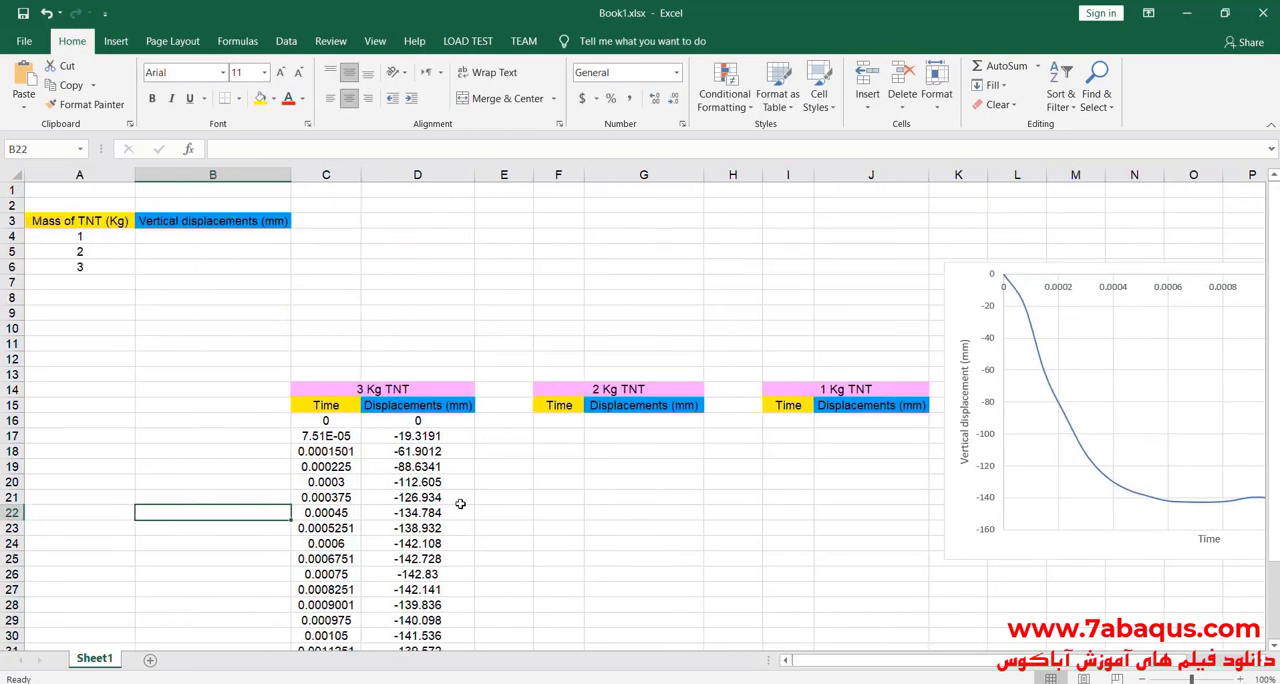
double_click(183, 267)
type("1")
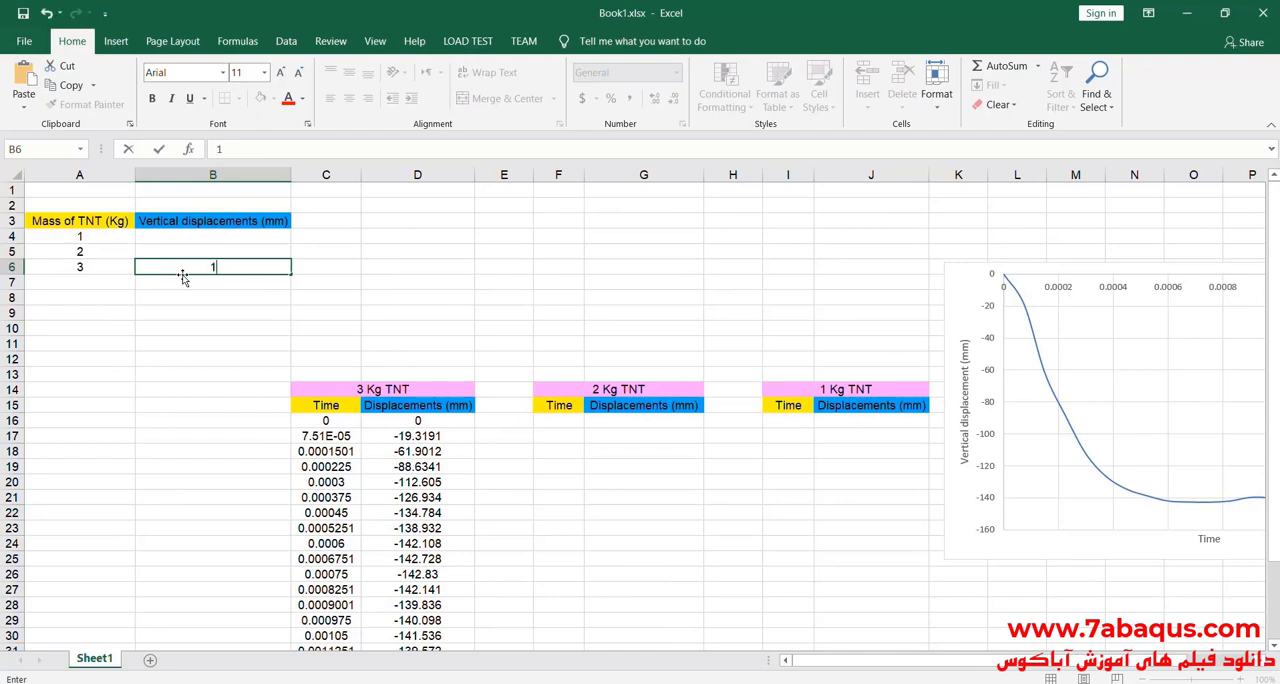
type("41.5")
key("BackSpace")
type("25")
scroll(400, 357, "down", 3)
scroll(245, 264, "up", 3)
left_click(229, 266)
type("45")
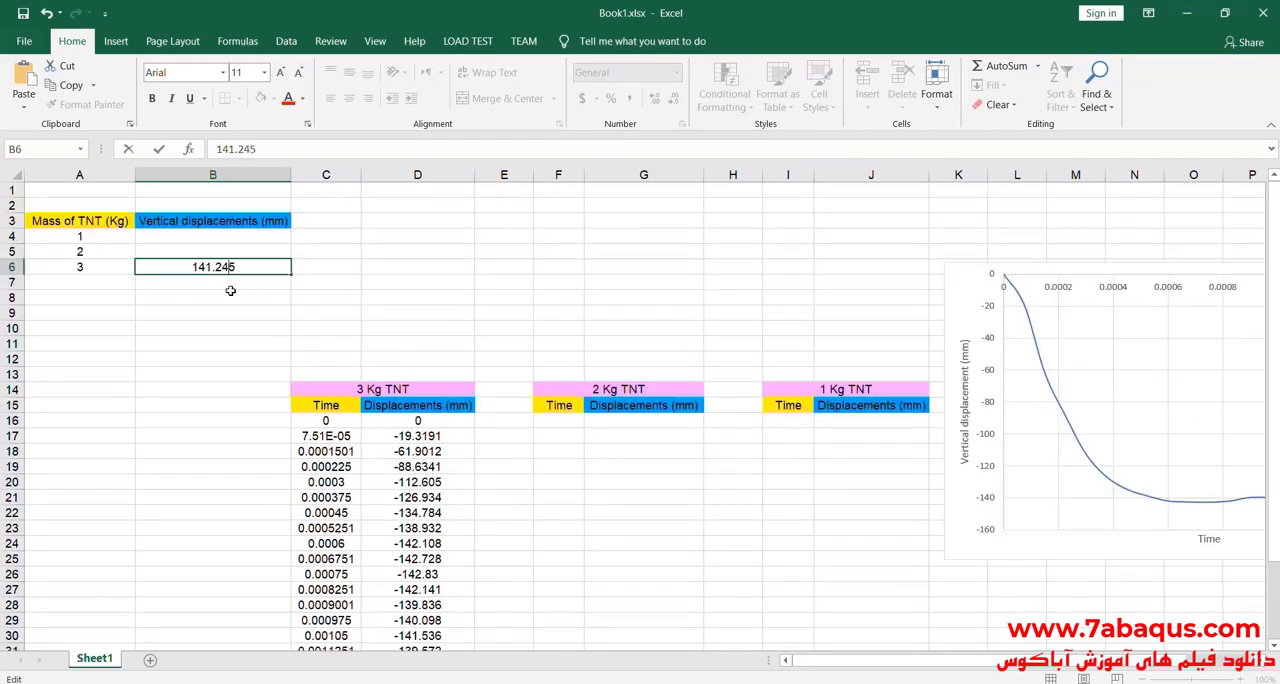
left_click(235, 326)
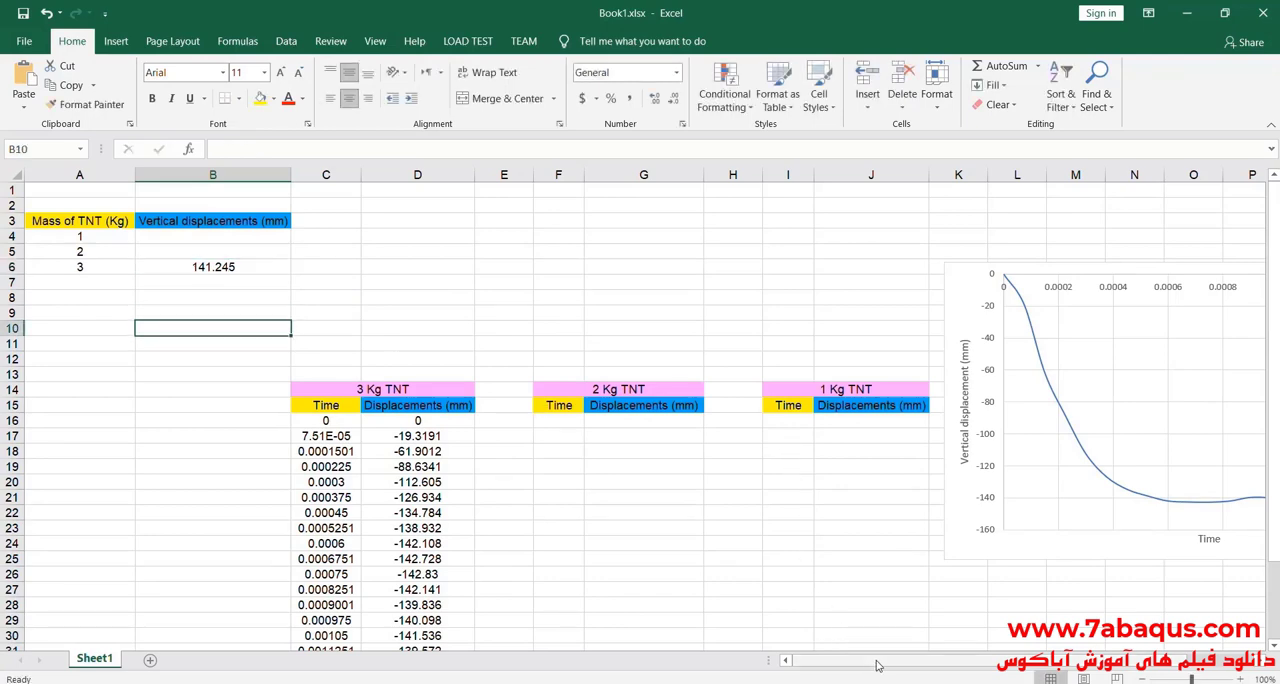
Step: Move the displacement chart closer to the tables so it spans about columns J to Q and rows 5 to 24
mouse_move(877, 665)
left_mouse_down()
mouse_move(902, 662)
mouse_move(890, 656)
left_mouse_up()
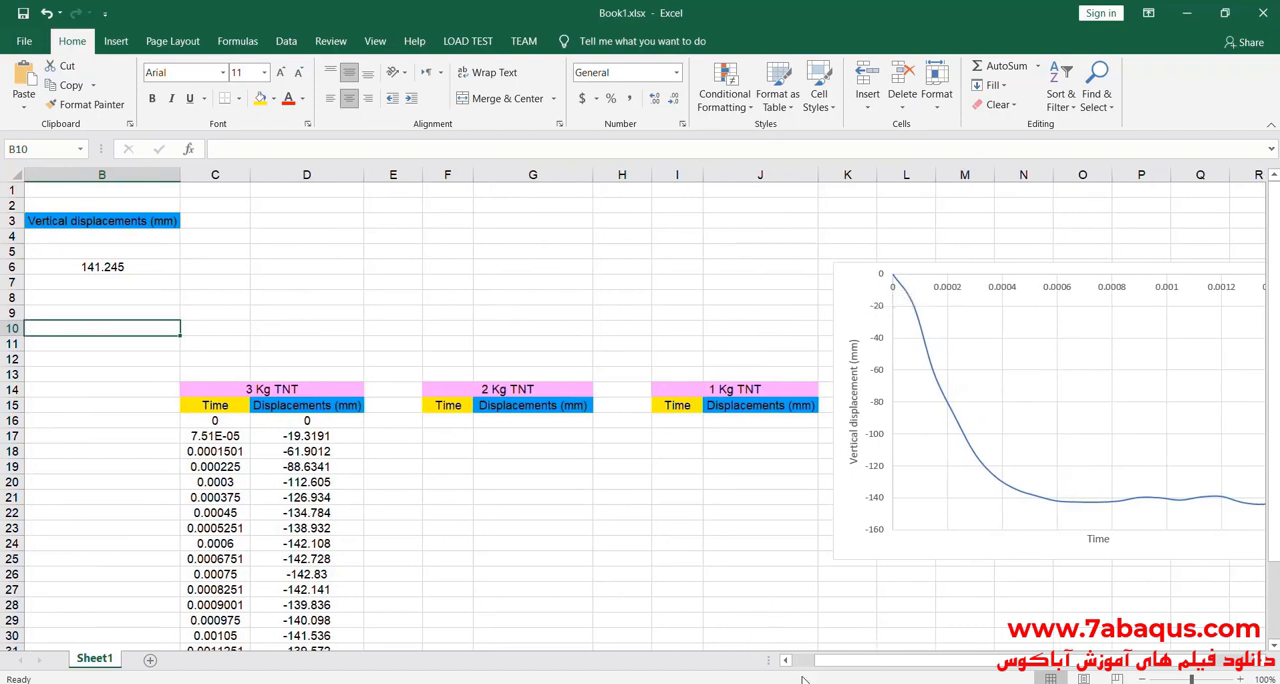
left_click_drag(852, 302, 765, 294)
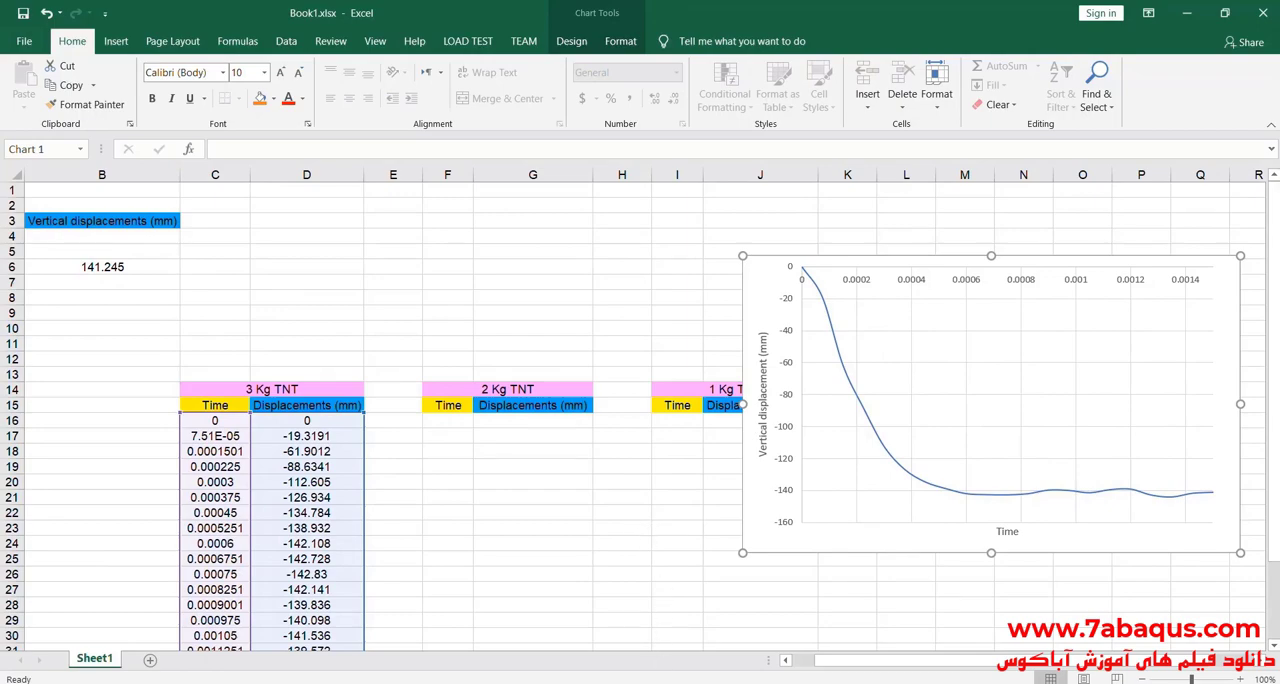
left_click(605, 600)
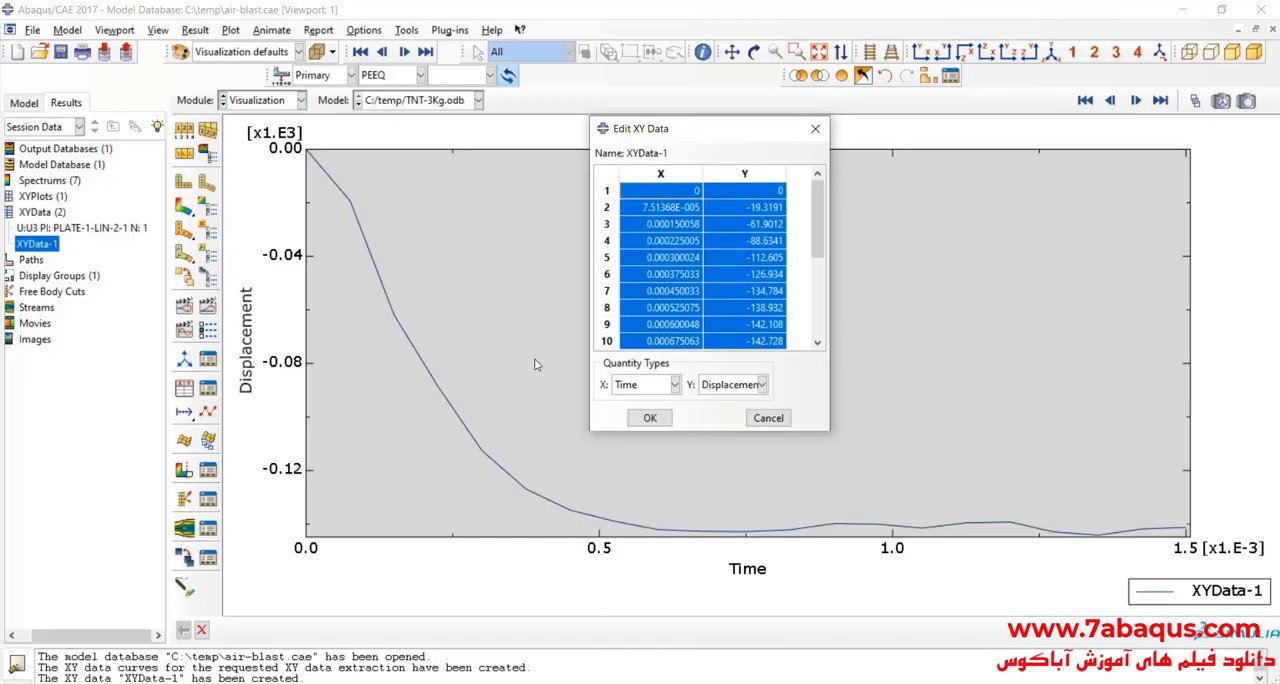
Step: In Abaqus/CAE, close the XY data editor and rename XYData-1 as TNT-3Kg
left_click(816, 131)
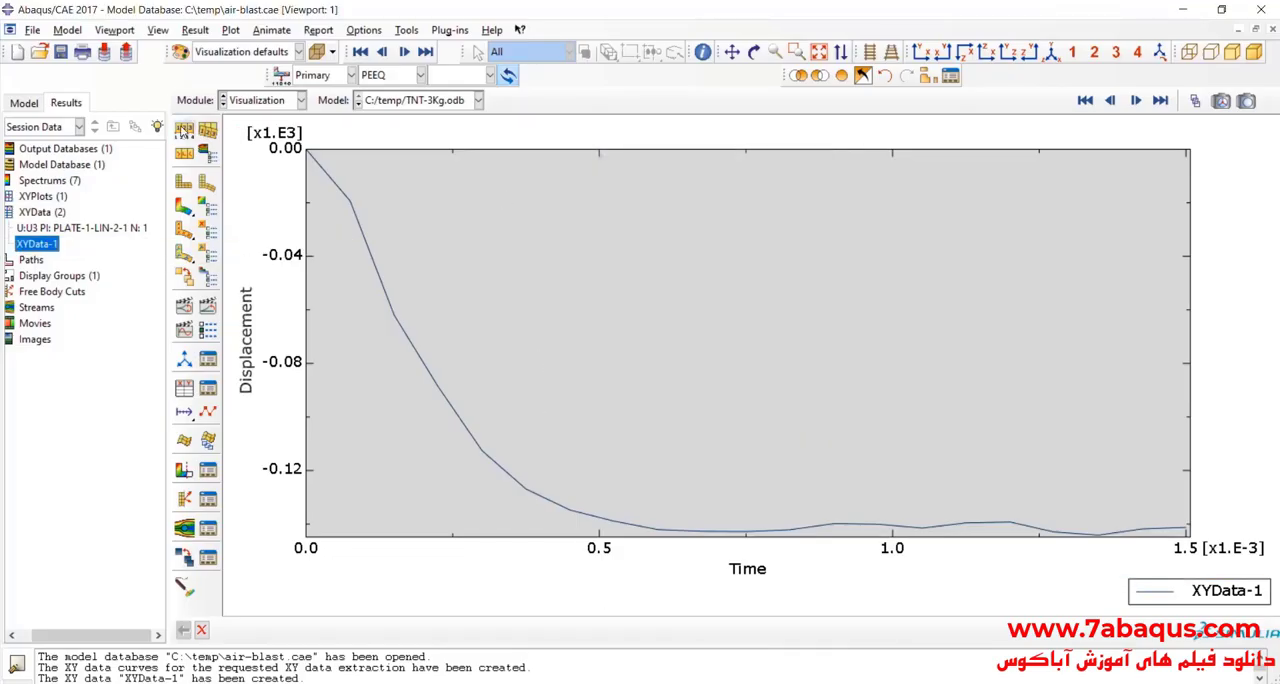
right_click(45, 247)
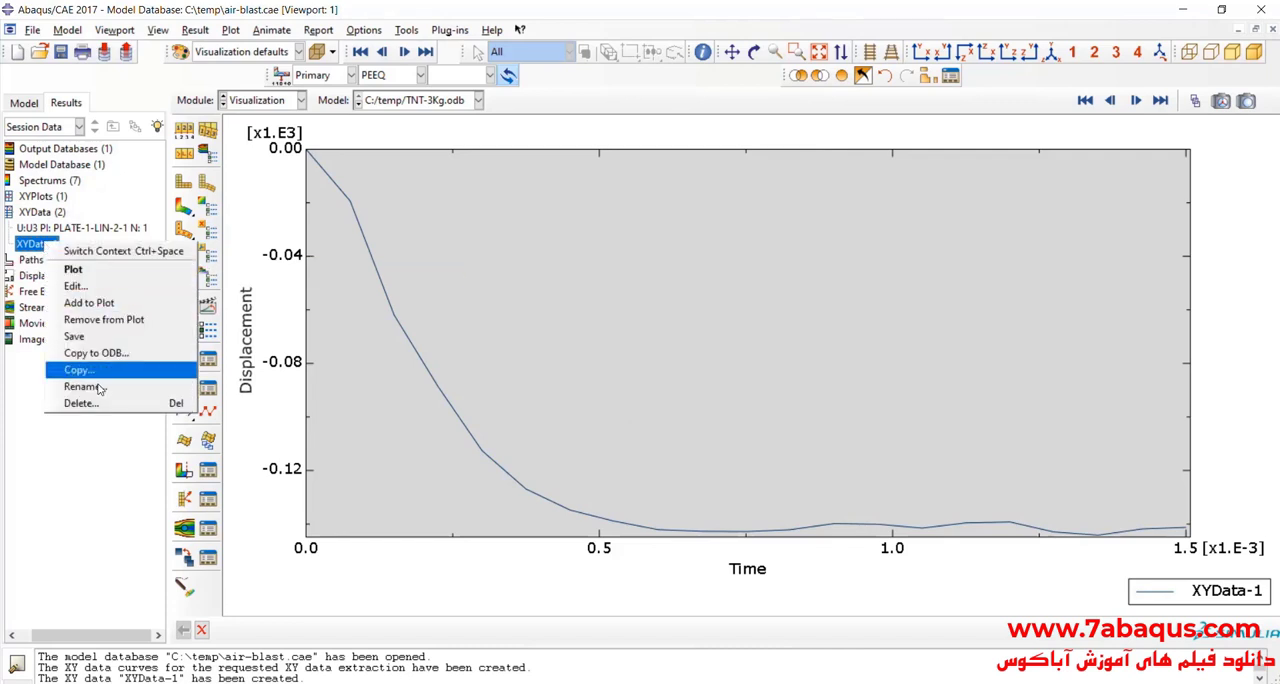
left_click(172, 380)
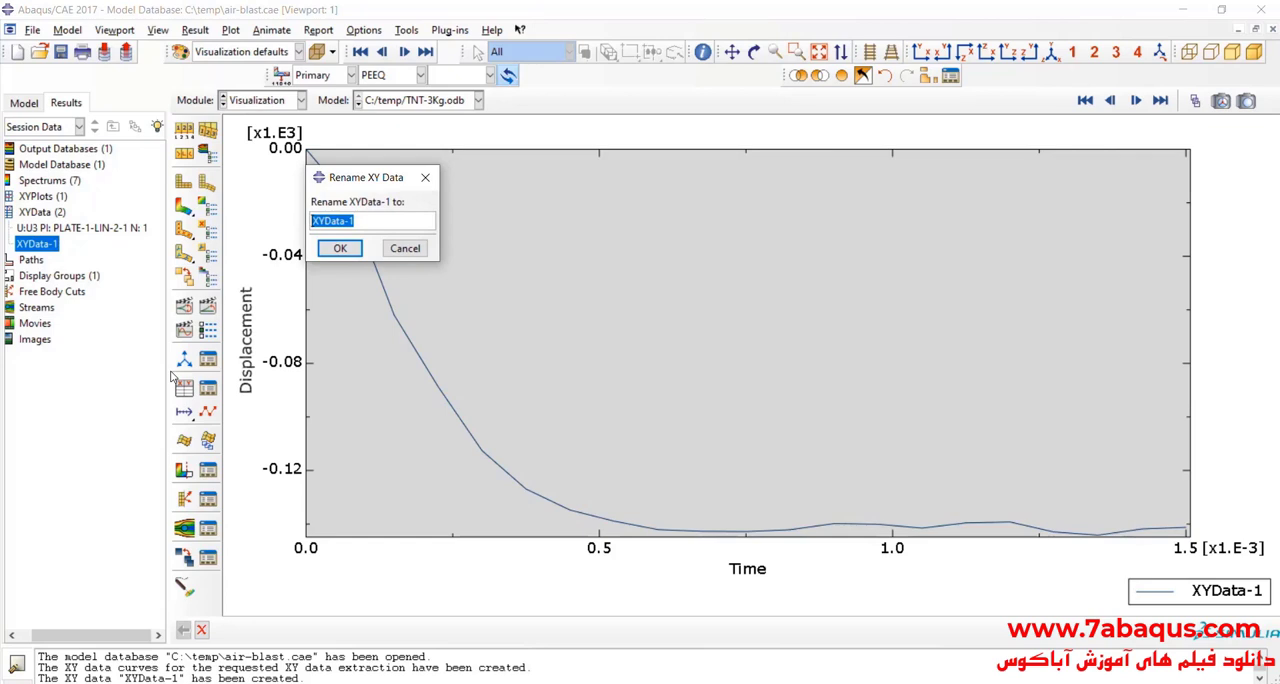
key("BackSpace")
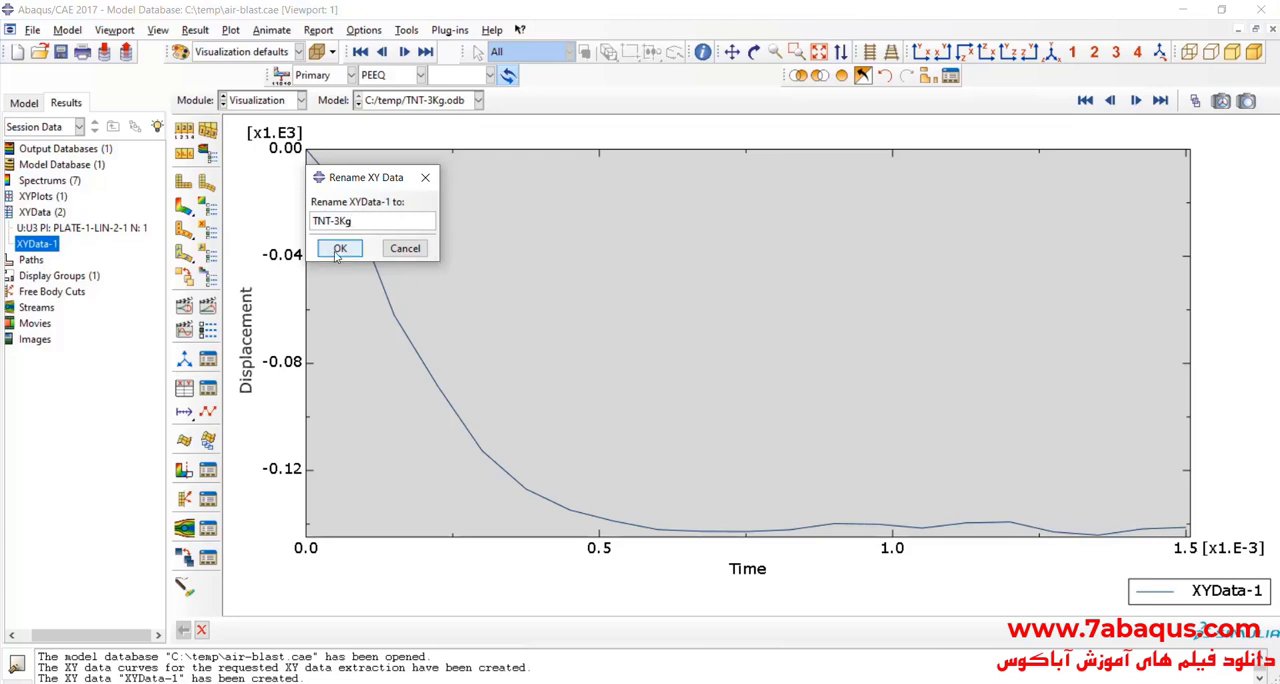
left_click(339, 249)
Step: Display the PEEQ contours on the deformed shape of the 3 Kg TNT result
left_click(184, 206)
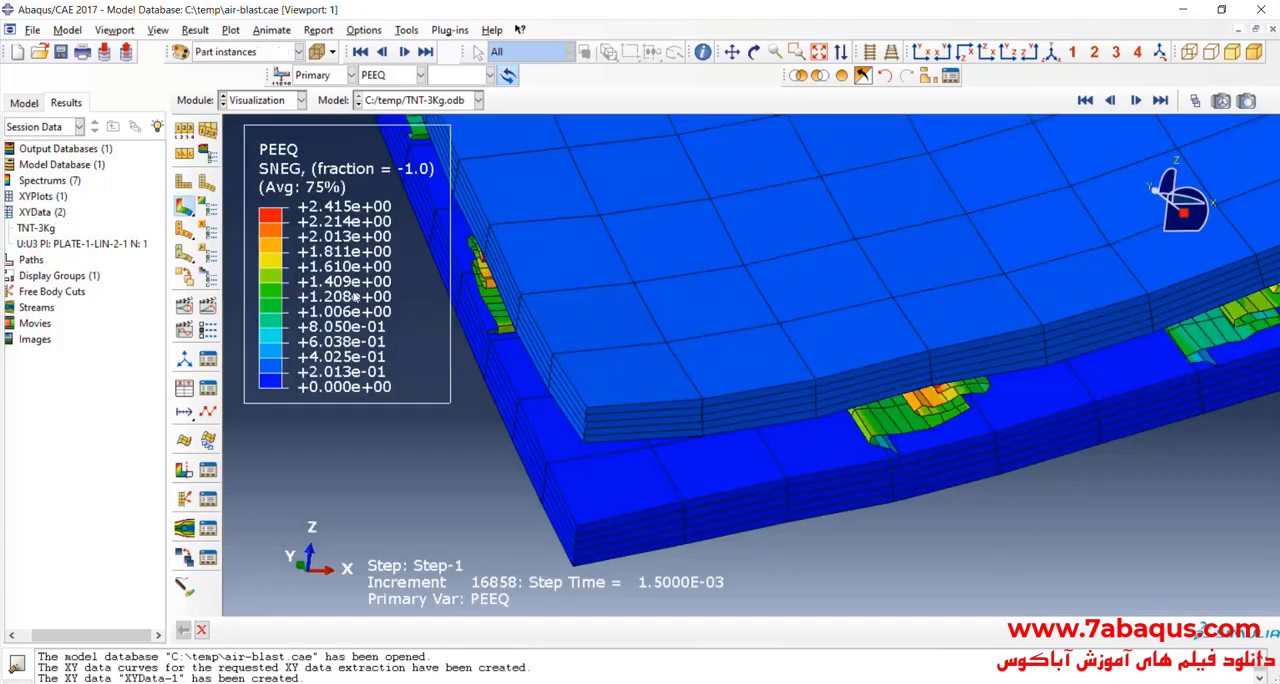
scroll(494, 420, "down", 5)
scroll(520, 484, "down", 5)
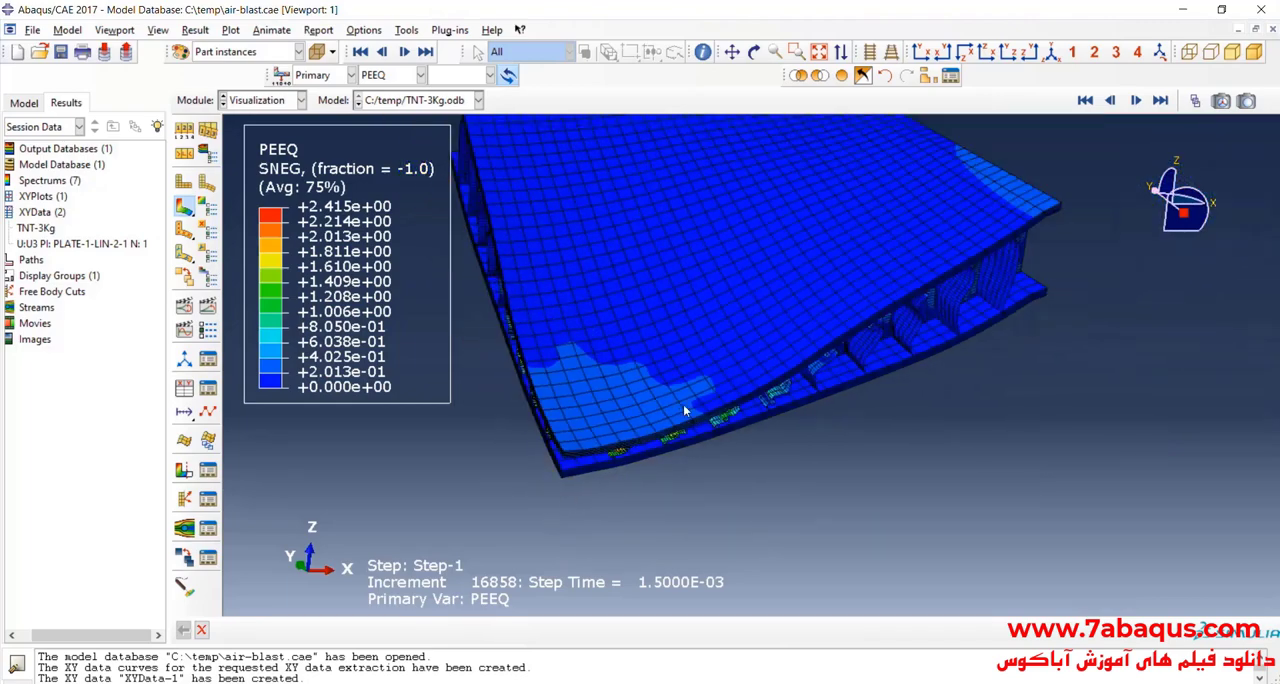
Step: In the Interaction module, set the equivalent mass of TNT to 2 in the air blast interaction property
left_click(268, 100)
left_click(255, 182)
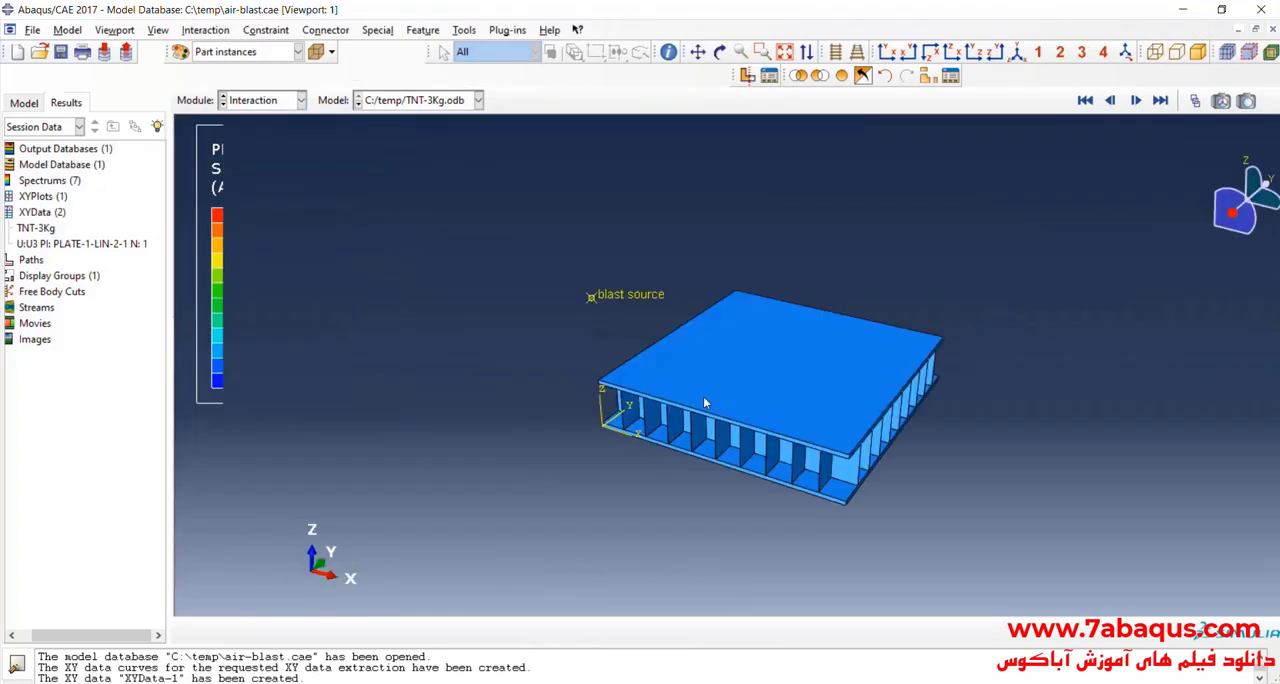
left_click(719, 51)
left_click_drag(642, 476, 724, 398)
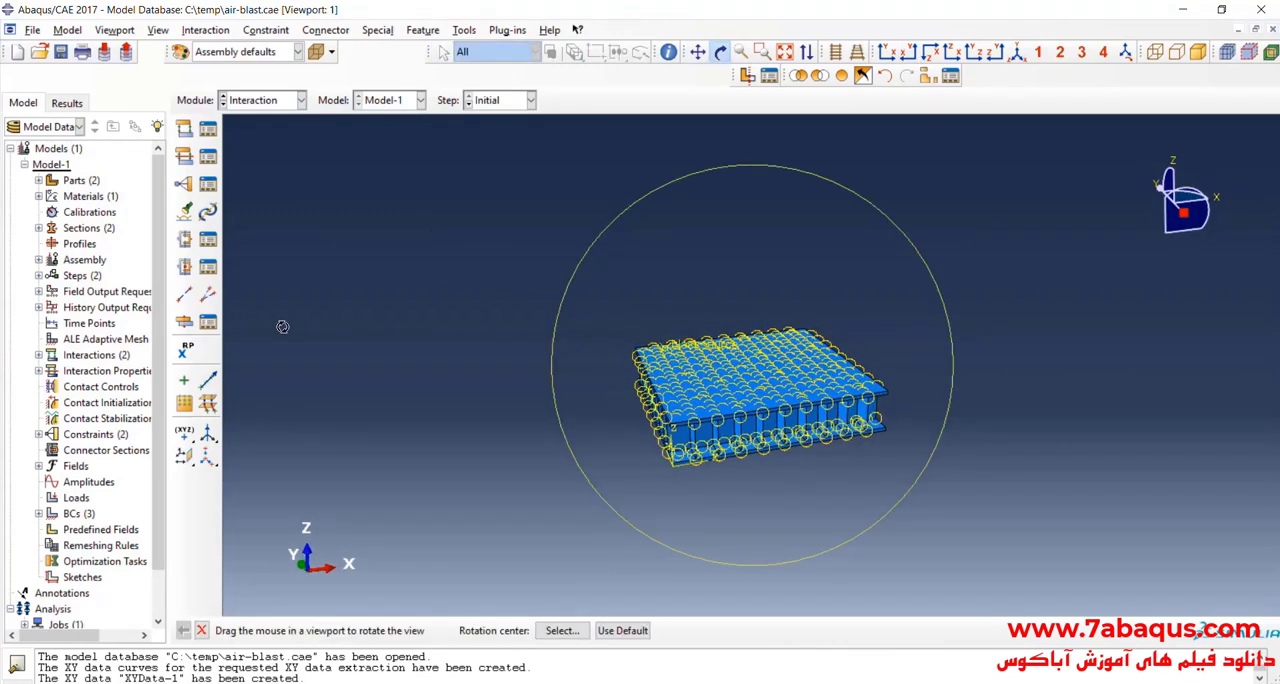
left_click(208, 160)
double_click(218, 326)
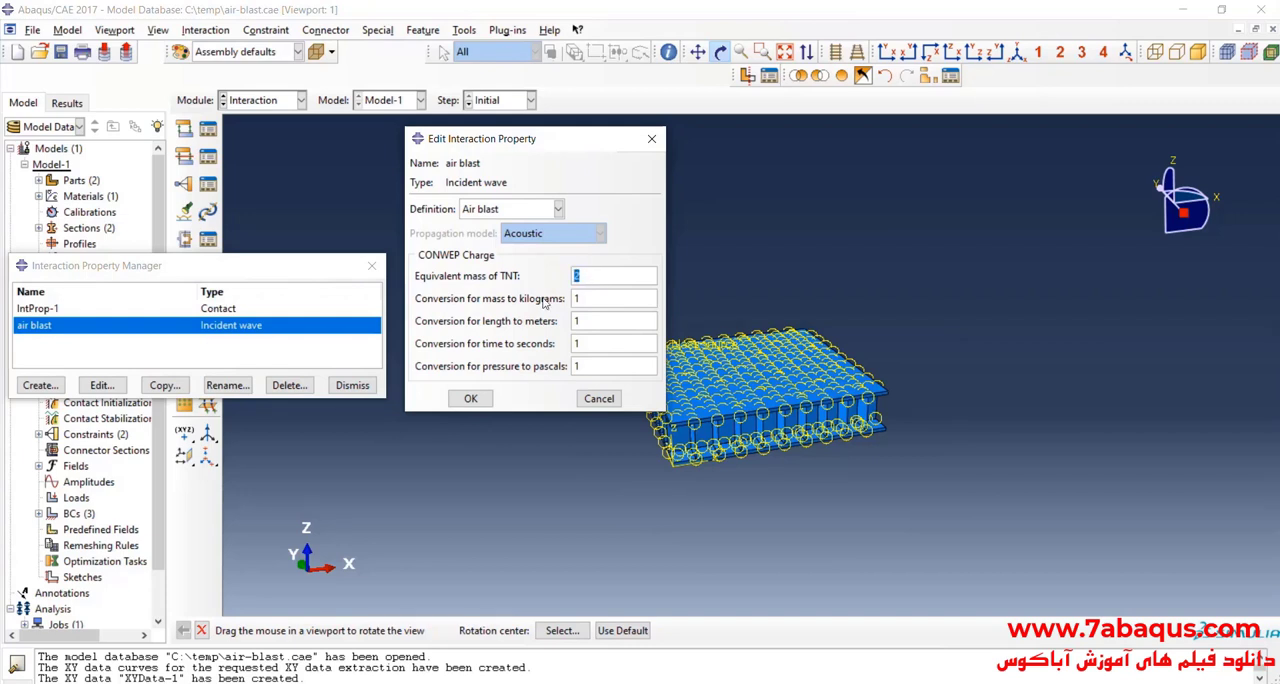
left_click(470, 398)
left_click(371, 265)
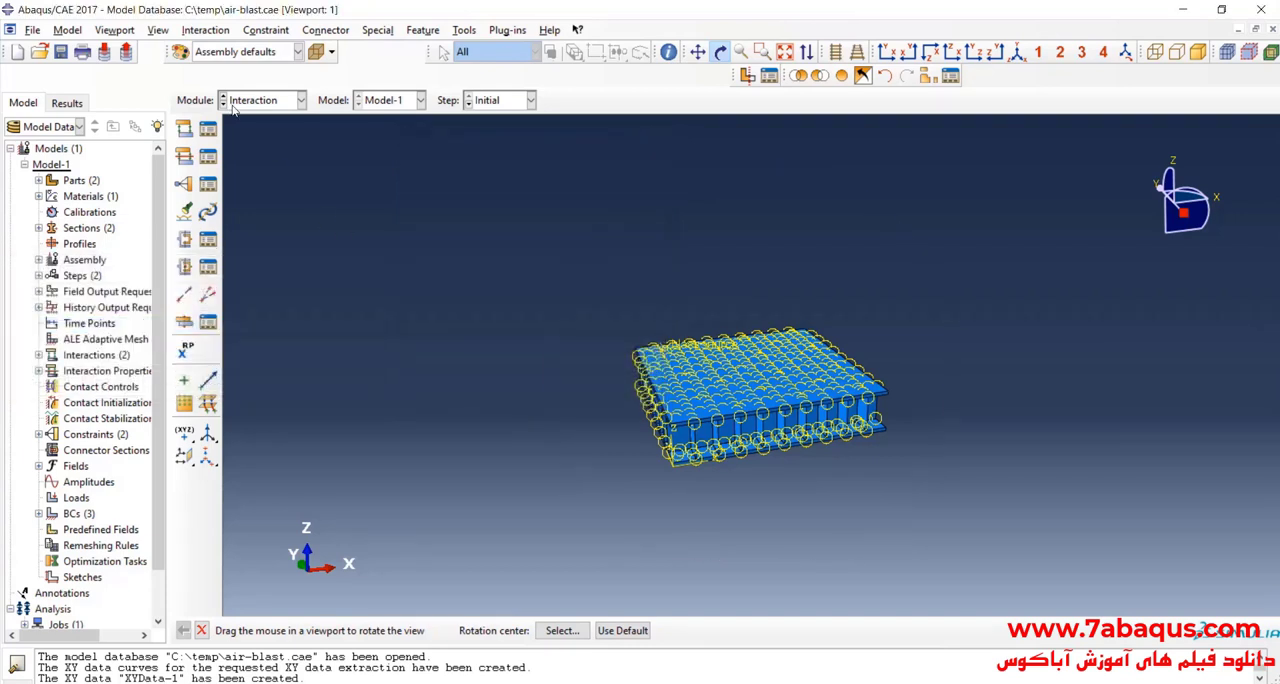
Step: Create a job named TNT-2Kg from Model-1 with multiple processors enabled
left_click(233, 110)
left_click(257, 249)
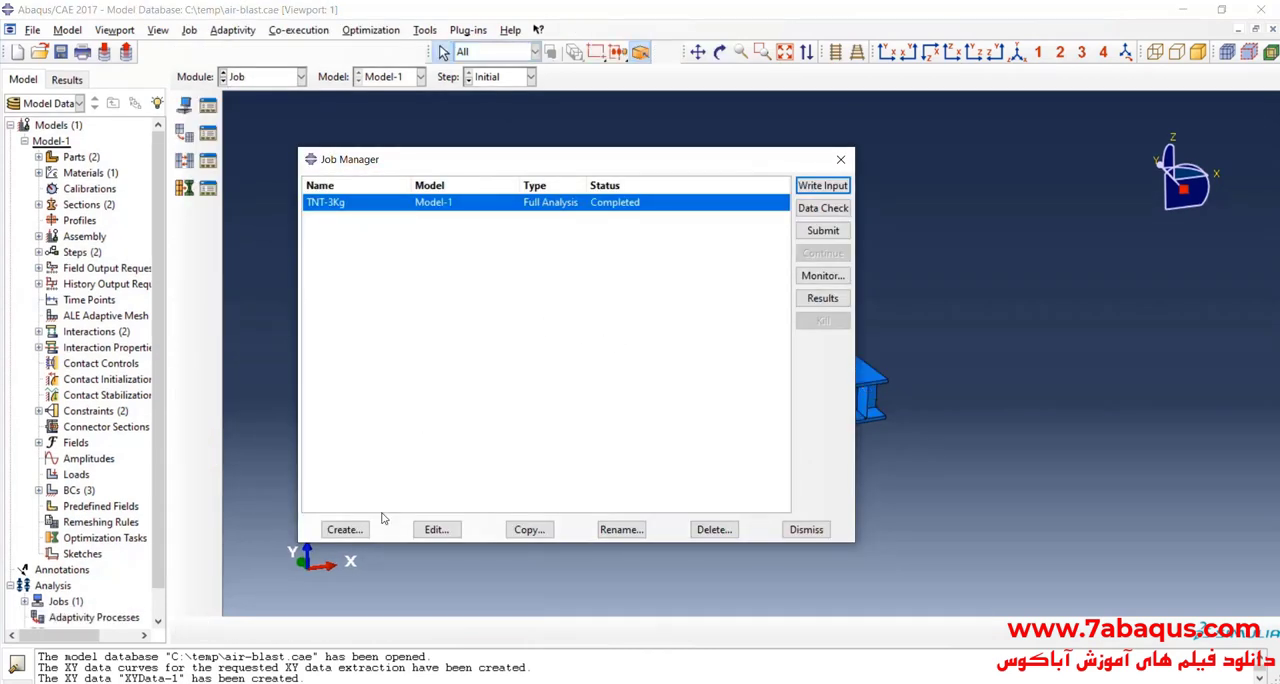
left_click(355, 529)
type("TNT-2Kg")
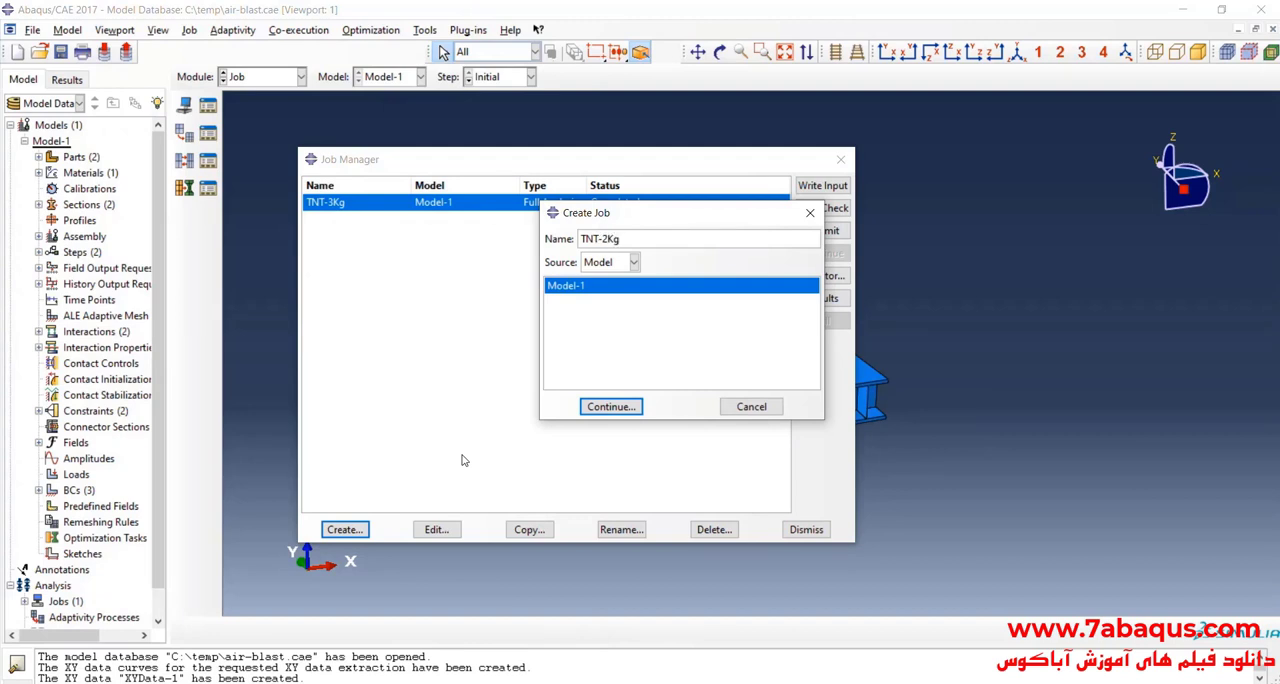
left_click(633, 408)
left_click(476, 277)
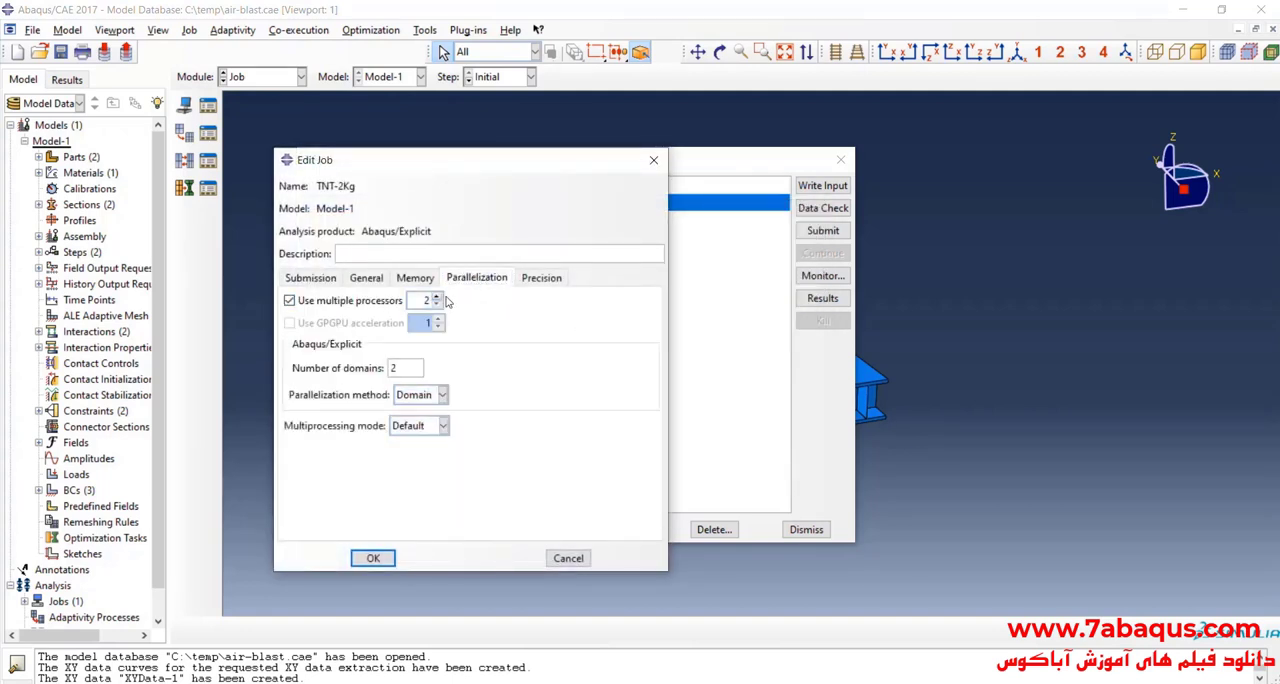
left_click(436, 298)
left_click(436, 298)
left_click(373, 559)
Step: Submit the TNT-2Kg job and close its monitor once the analysis has run
left_click(823, 230)
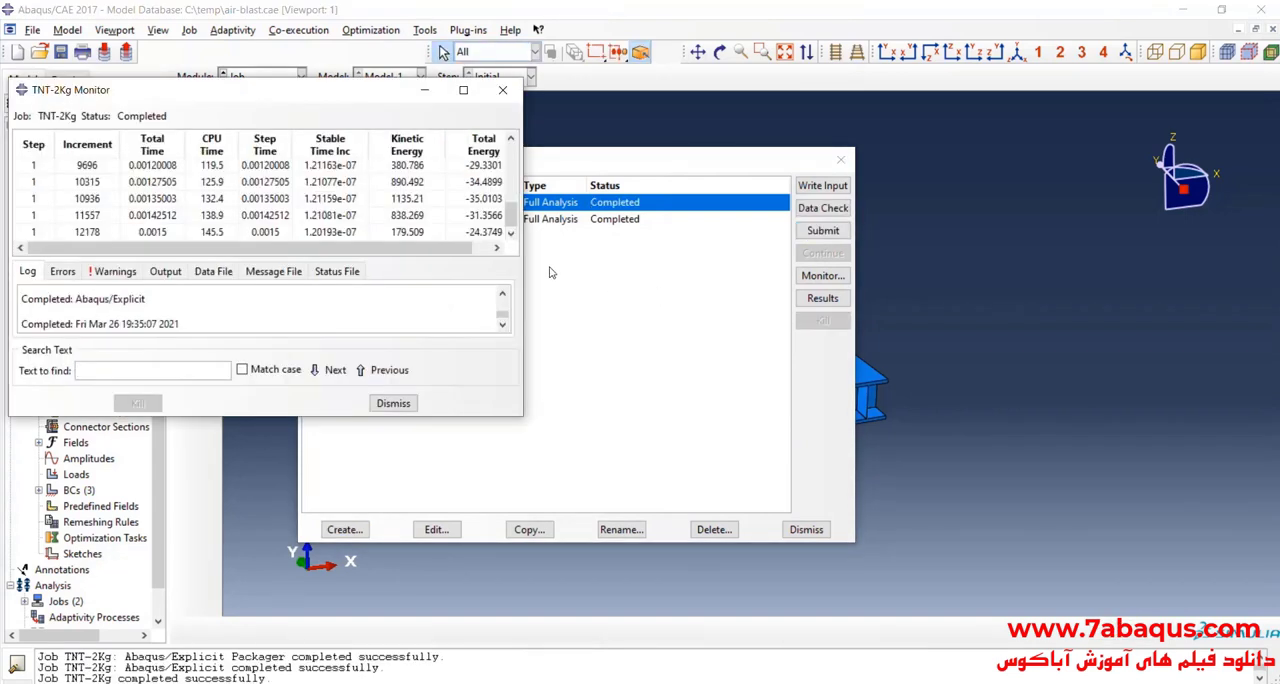
left_click(503, 91)
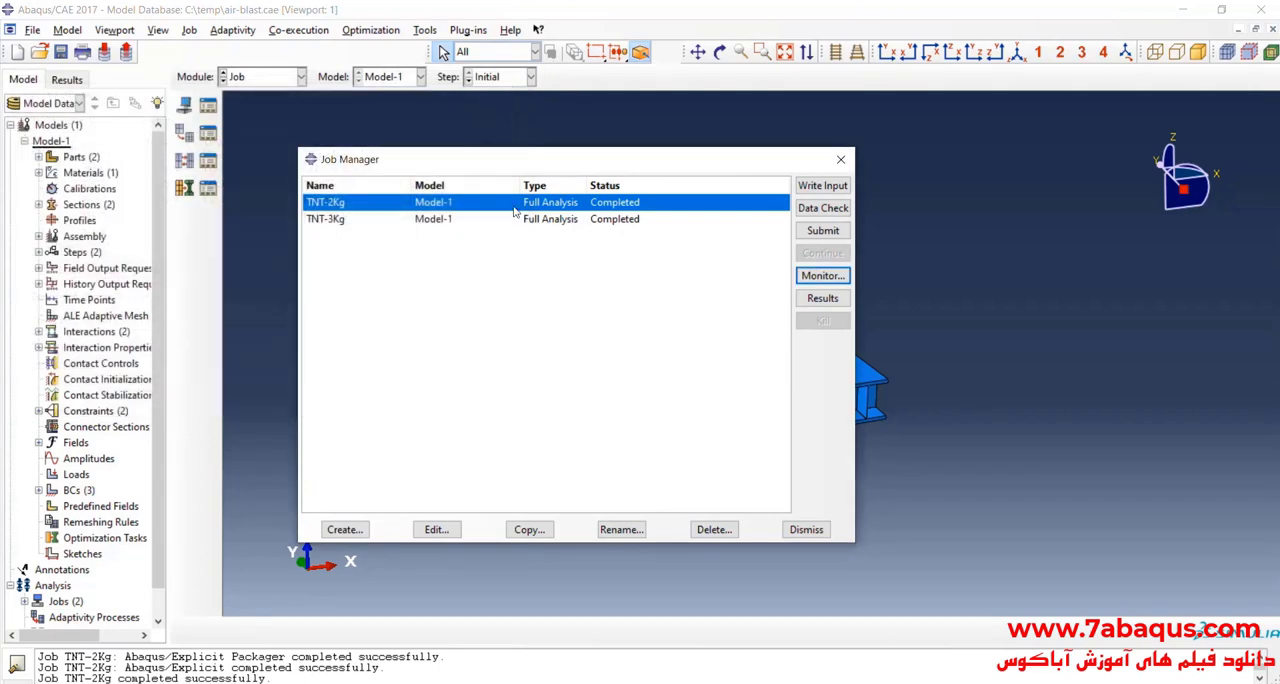
Step: Open the TNT-2Kg results and plot the Mises stress contours on the deformed shape
left_click(818, 301)
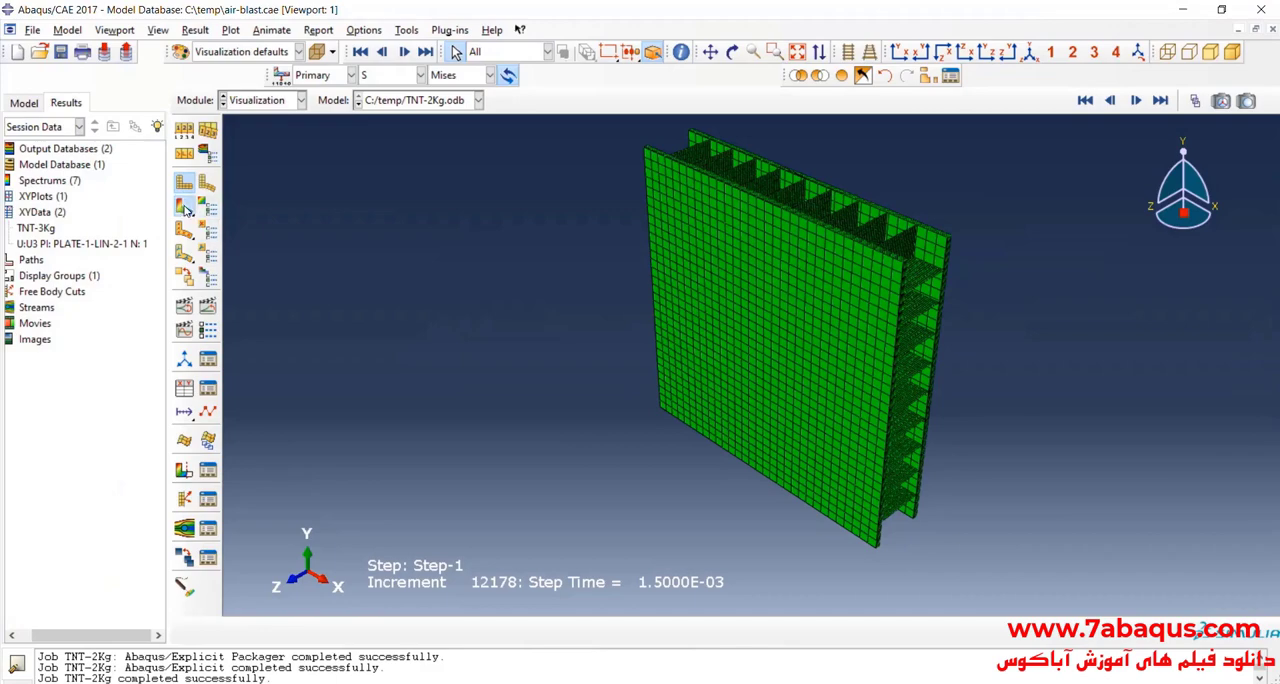
left_click(184, 207)
left_click(732, 52)
mouse_move(790, 290)
left_mouse_down()
mouse_move(784, 392)
mouse_move(909, 380)
mouse_move(747, 408)
mouse_move(792, 276)
left_mouse_up()
Step: Run through the TNT-2Kg result frames with the frame selector, ending at frame 20
left_click(1196, 101)
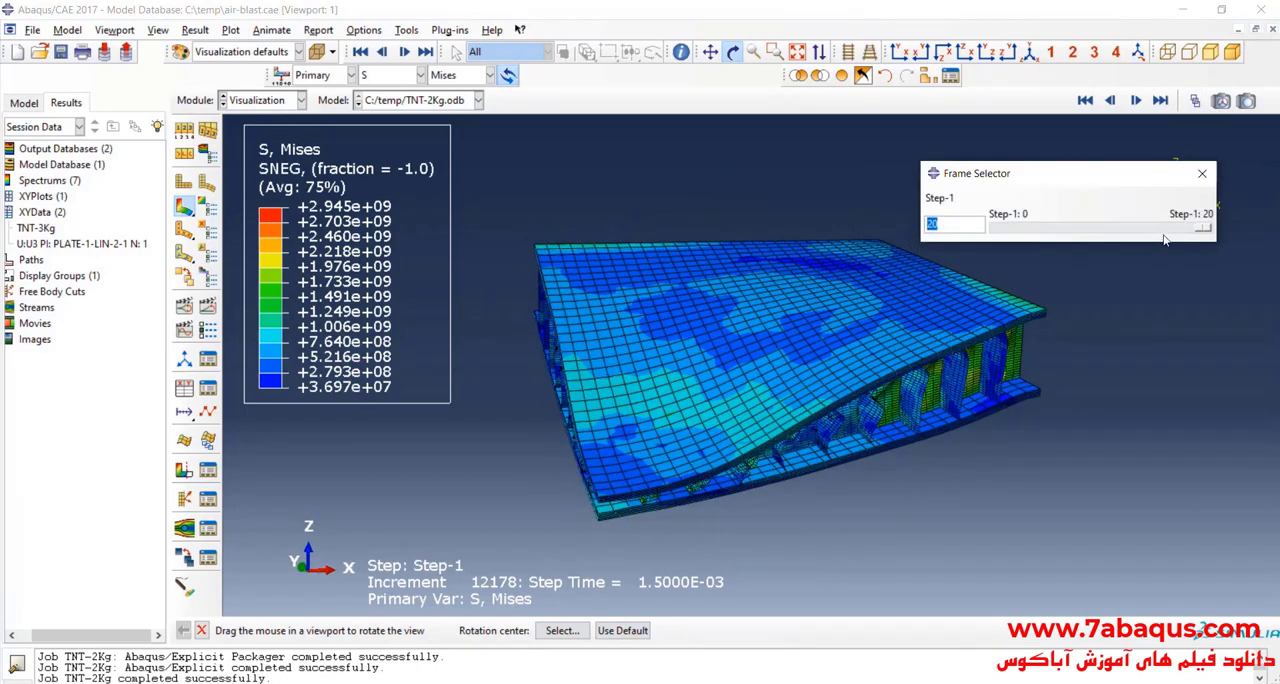
left_click_drag(1201, 229, 1210, 280)
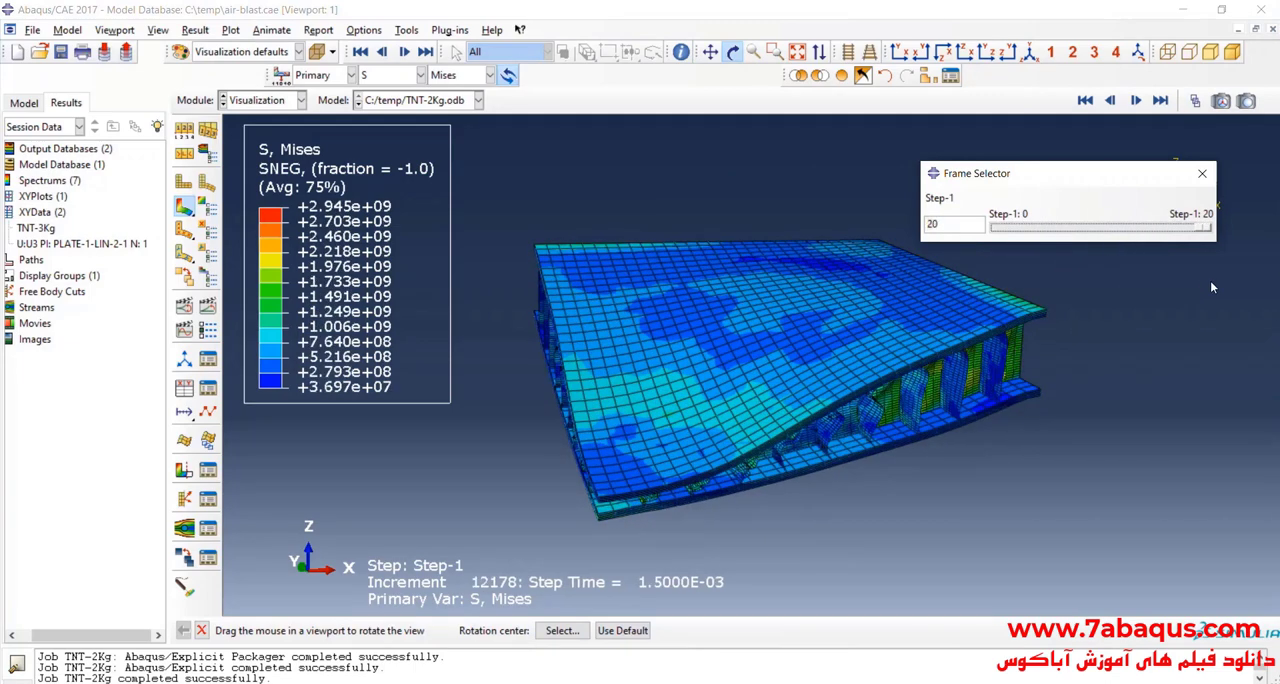
left_click_drag(775, 330, 750, 336)
Step: Mirror the displayed TNT-2Kg result about the XZ and YZ planes and show the full panel in an isometric view
left_click(156, 30)
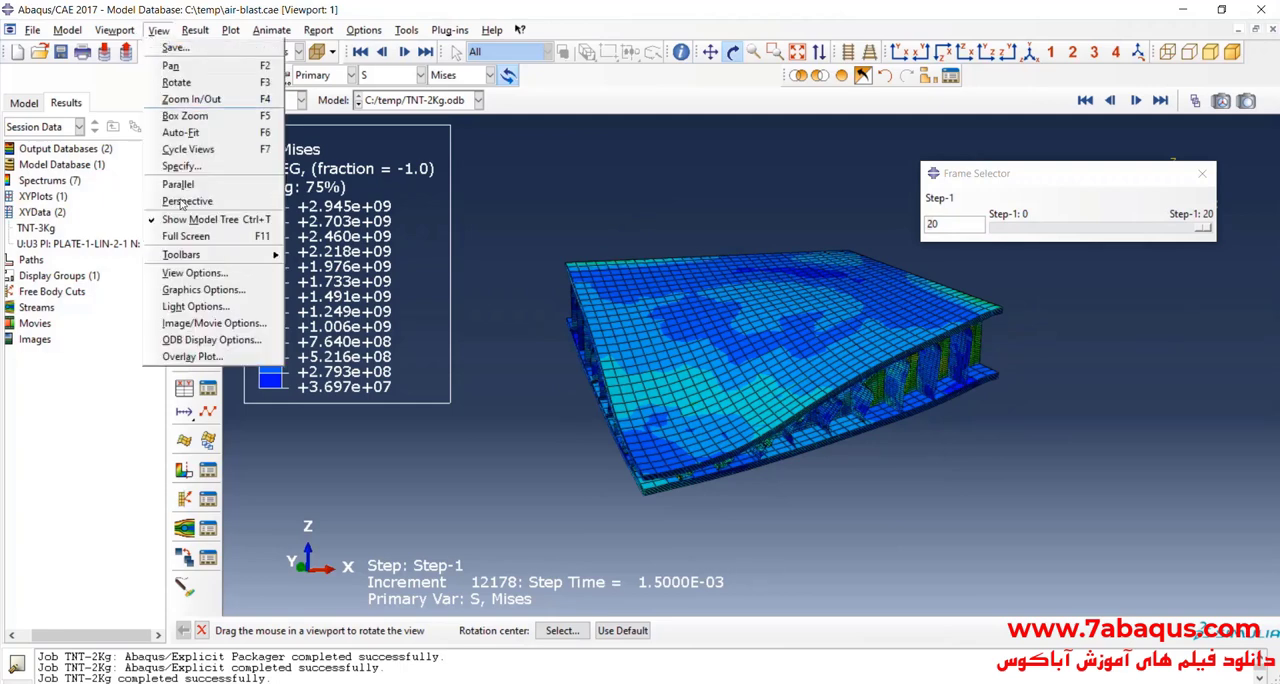
left_click(210, 341)
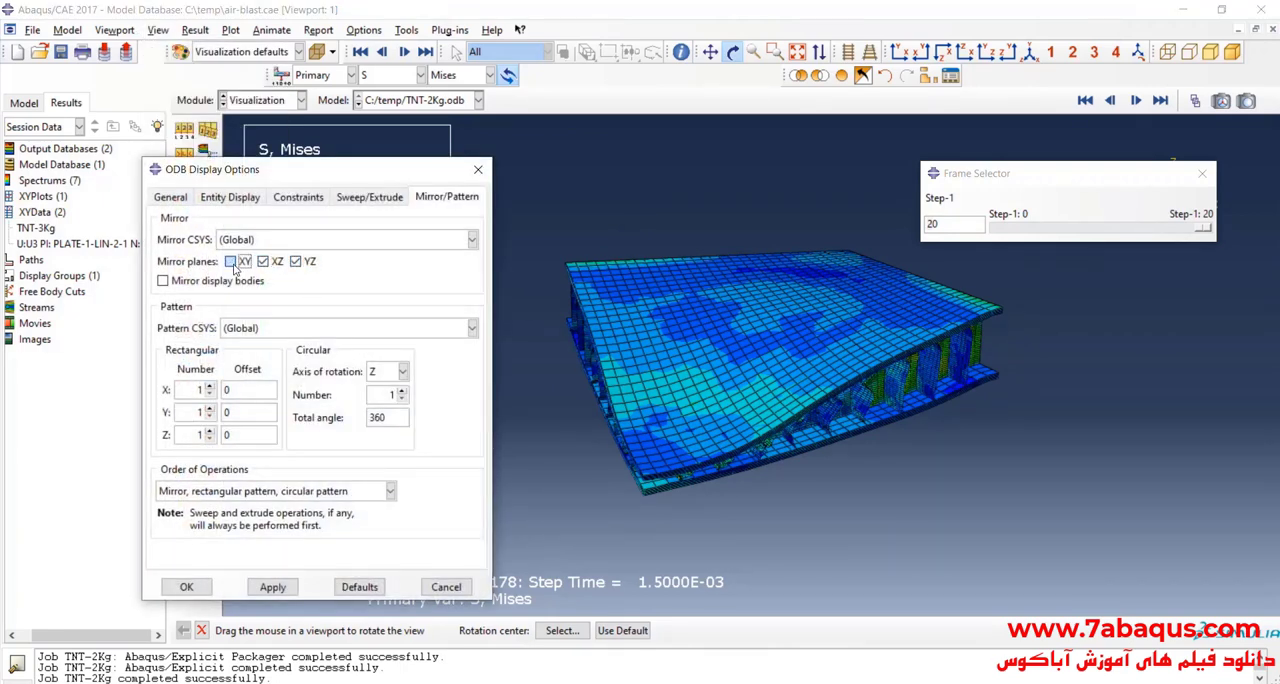
left_click(272, 587)
left_click_drag(690, 420, 735, 475)
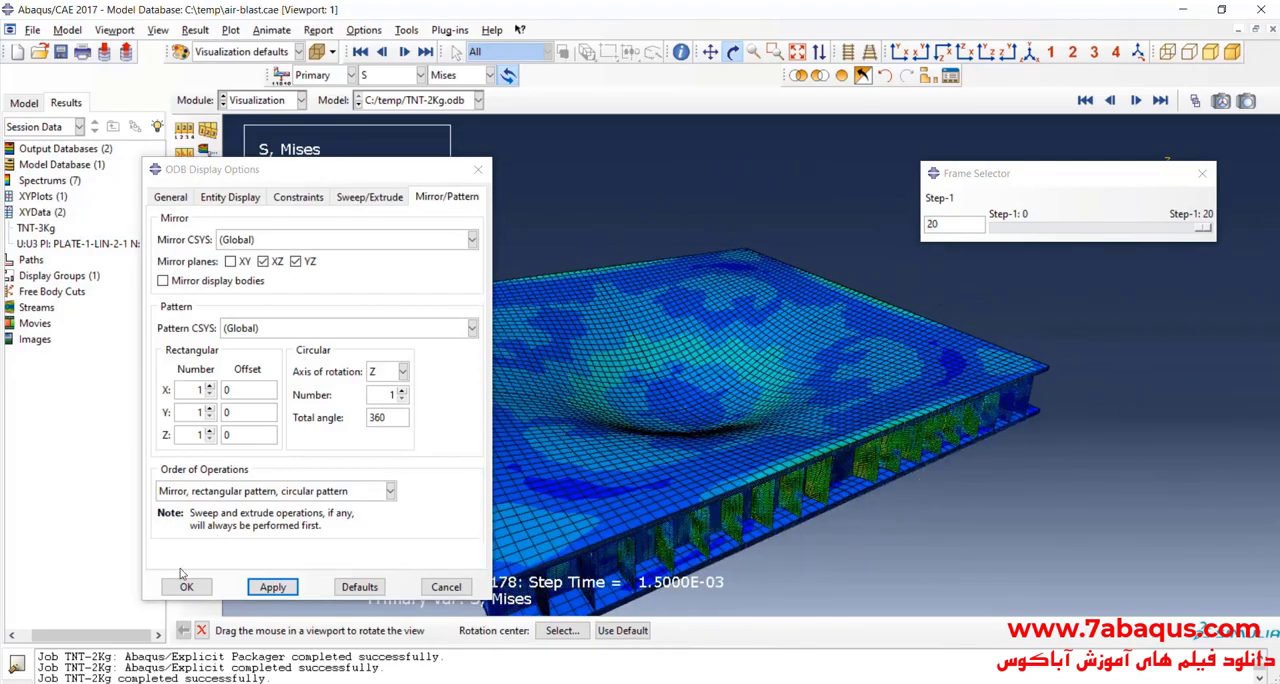
left_click(186, 587)
left_click_drag(682, 358, 770, 396)
left_click(1030, 53)
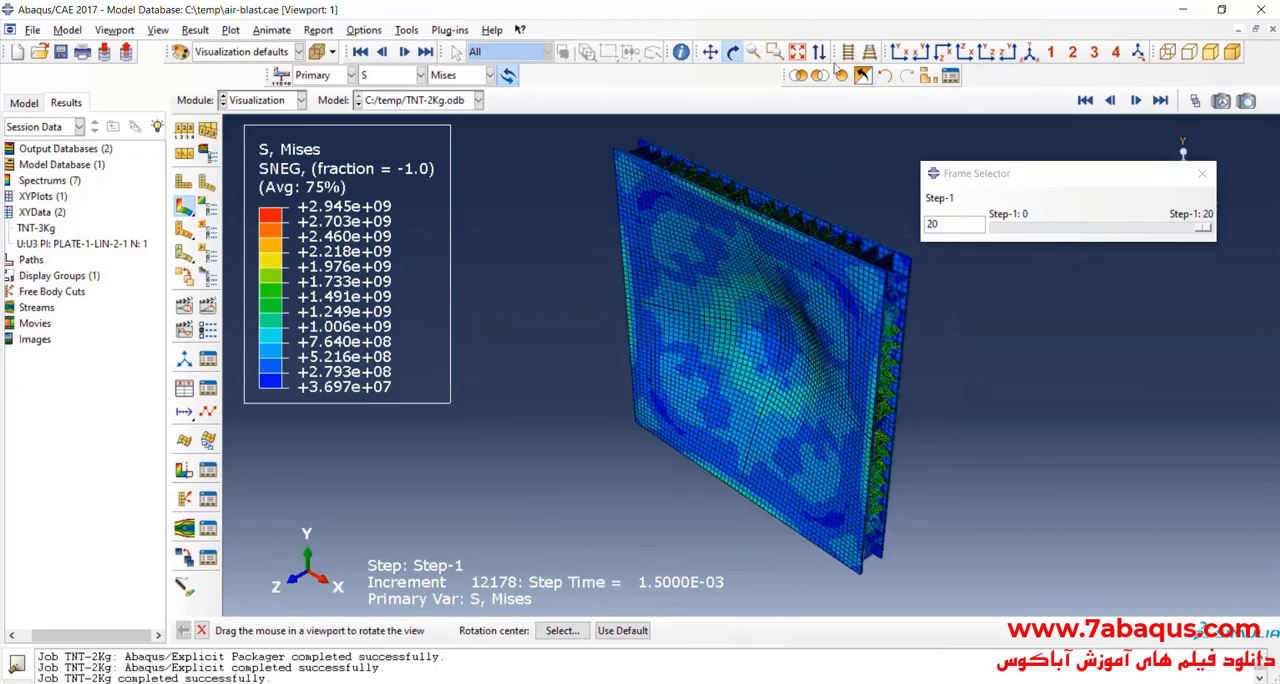
left_click_drag(622, 362, 794, 371)
scroll(794, 371, "down", 2)
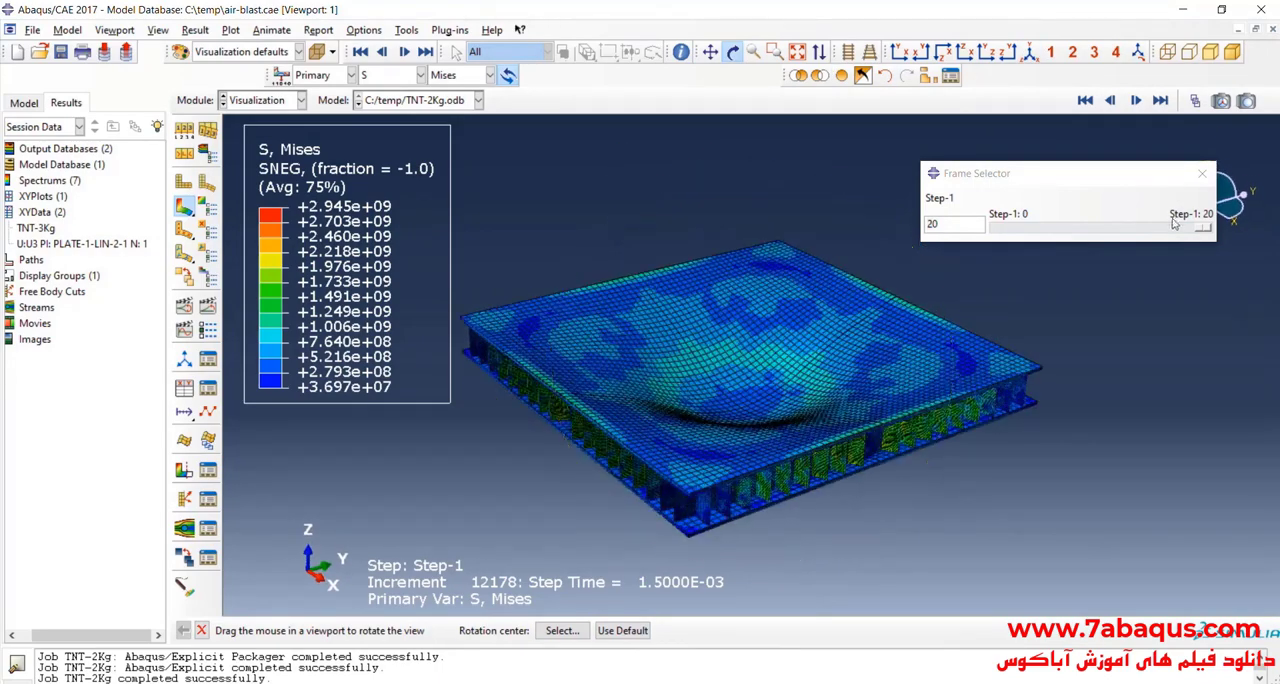
Step: Replay the mirrored panel's result frames up to frame 20 and inspect the top plate up close
left_click_drag(1203, 229, 1226, 260)
scroll(794, 430, "down", 4)
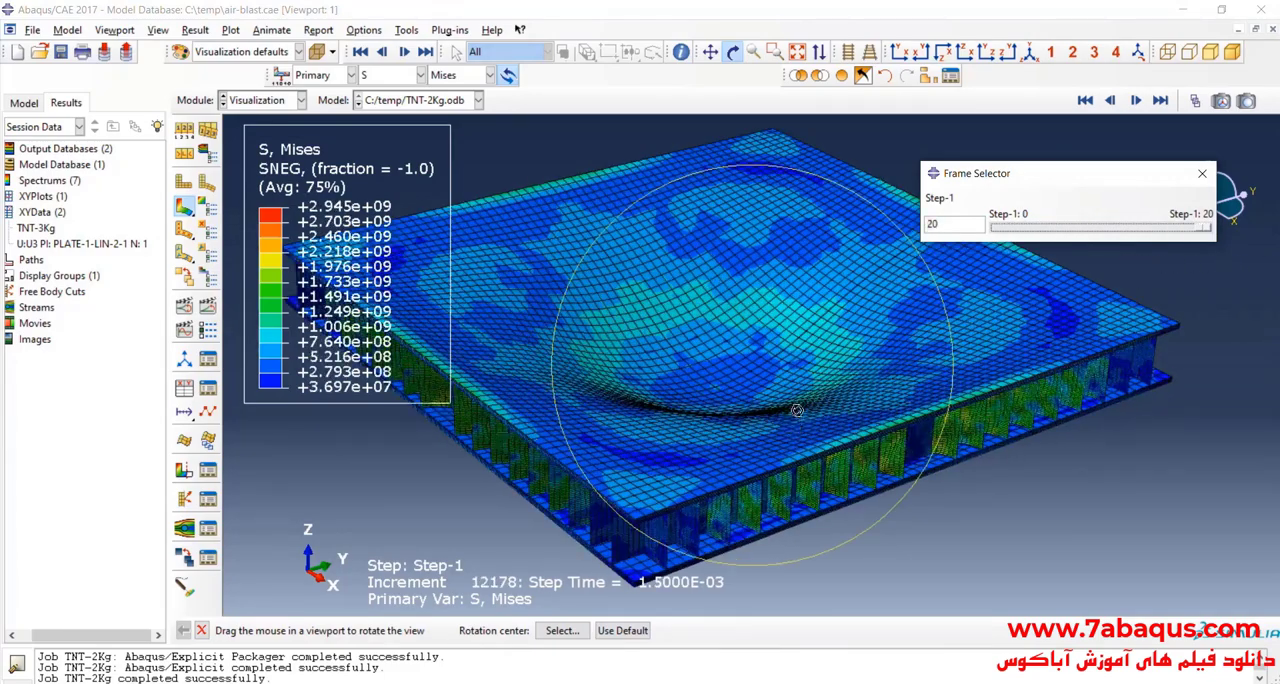
left_click_drag(796, 410, 746, 418)
Step: Remove the top plate instance PLATE-1-LIN-2-1 from the displayed result, highlighting it in the viewport first
left_click(929, 76)
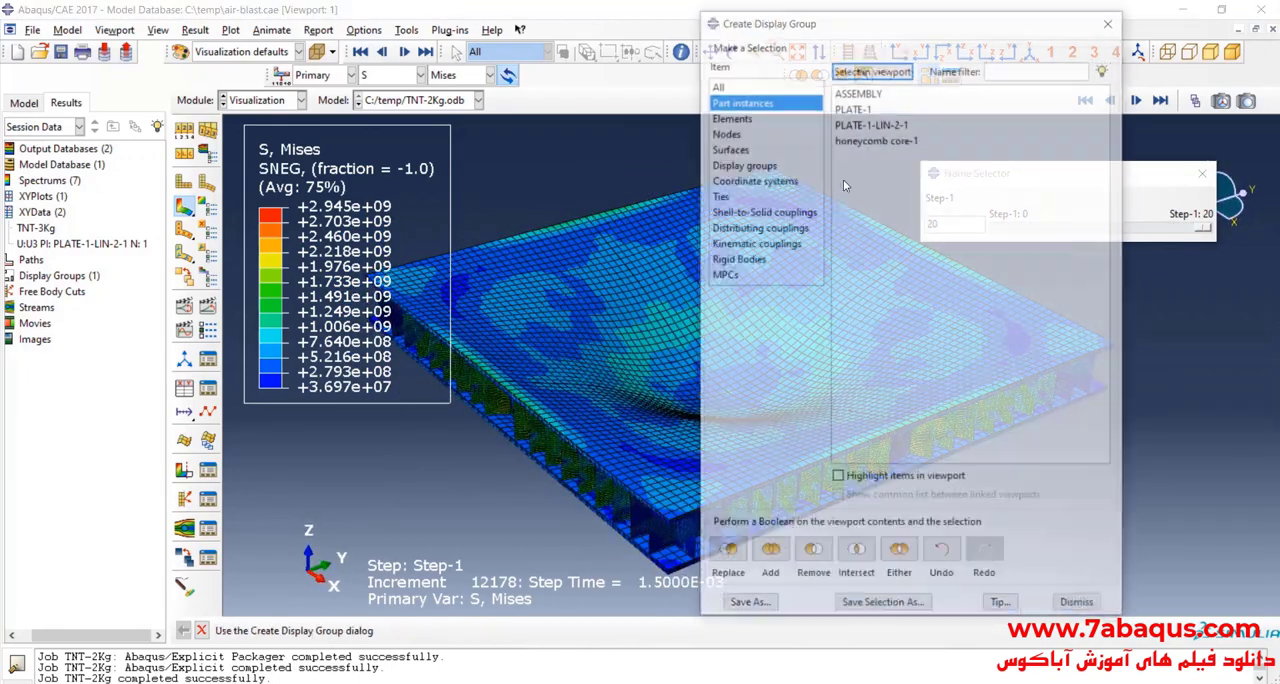
left_click(870, 124)
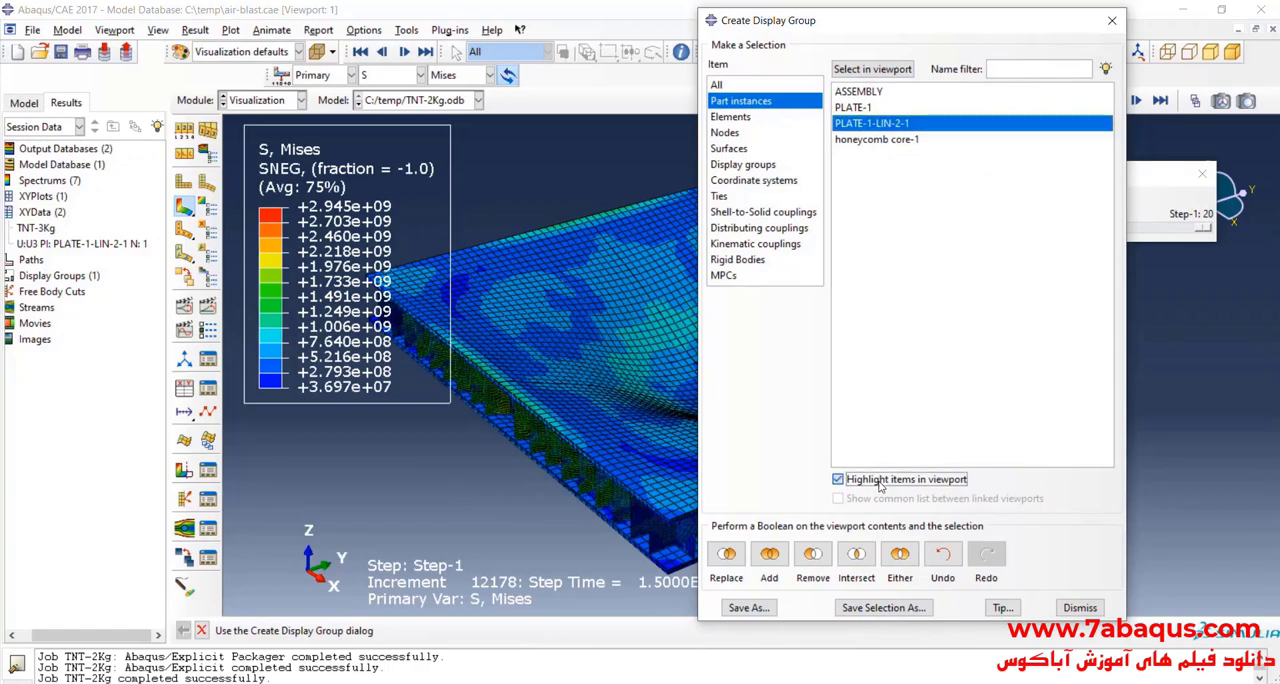
scroll(497, 523, "down", 3)
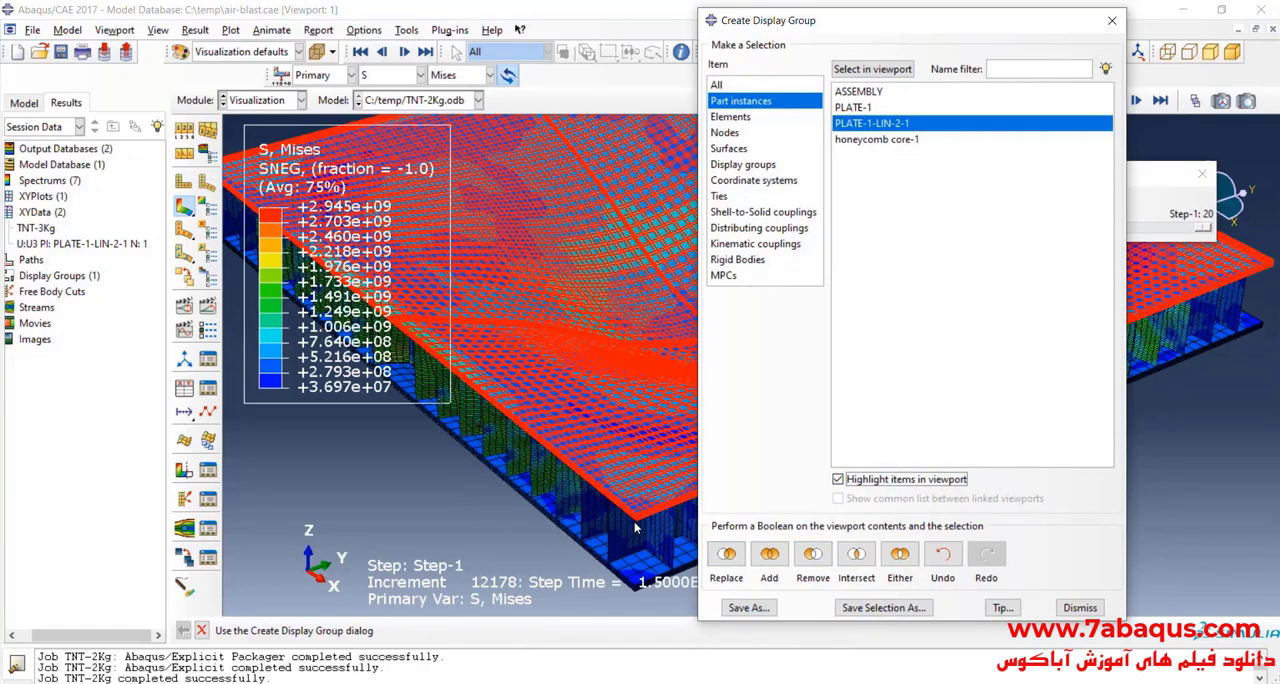
scroll(635, 527, "down", 3)
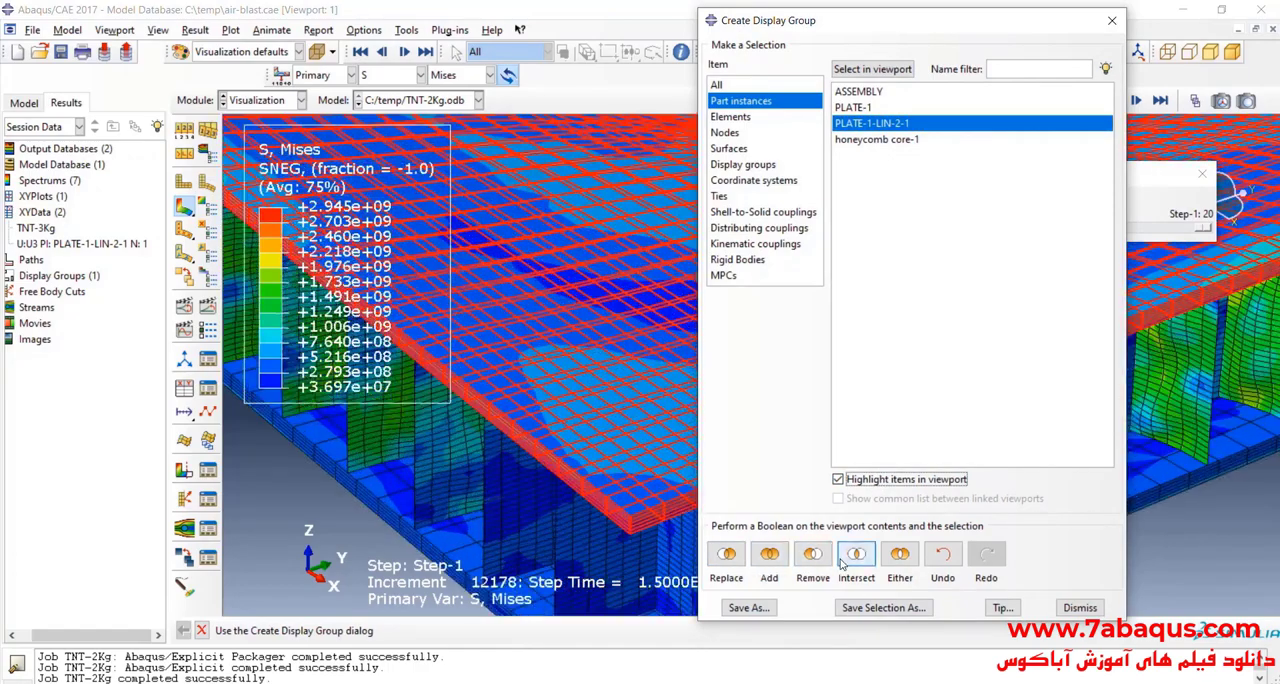
left_click(818, 562)
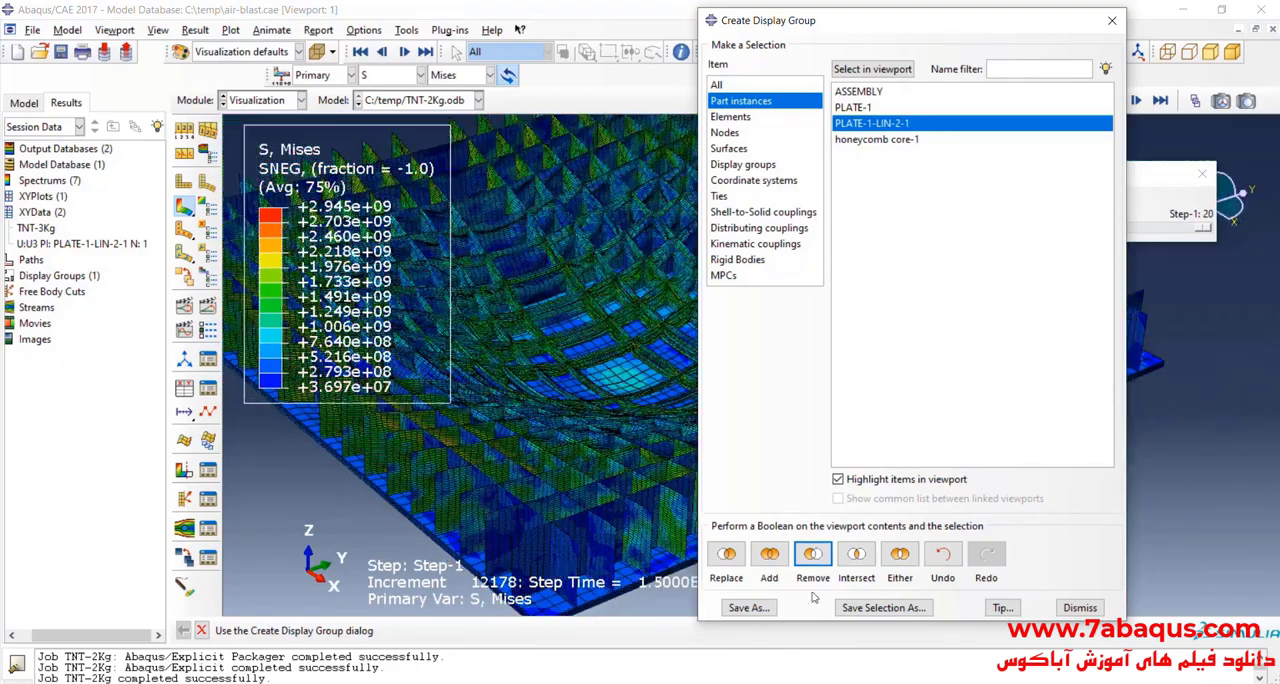
left_click(1111, 20)
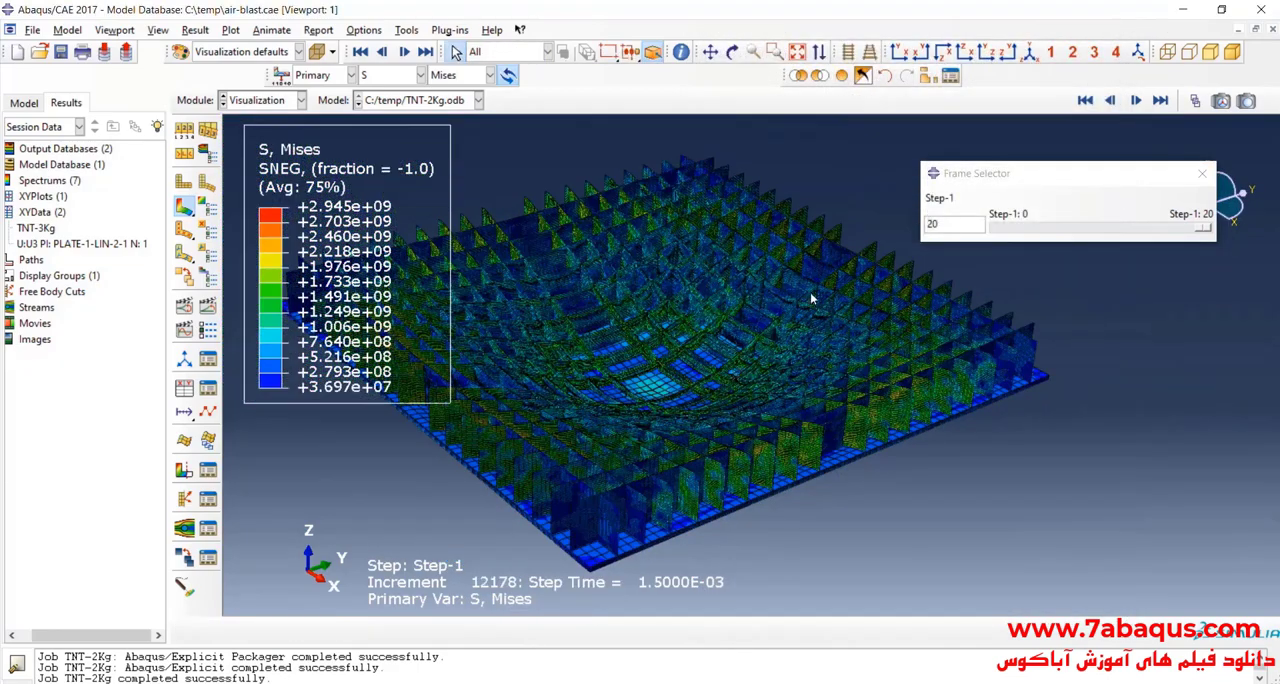
Step: Examine the exposed honeycomb core from several angles while replaying the result frames, ending at frame 0
scroll(738, 124, "up", 1)
left_click(732, 52)
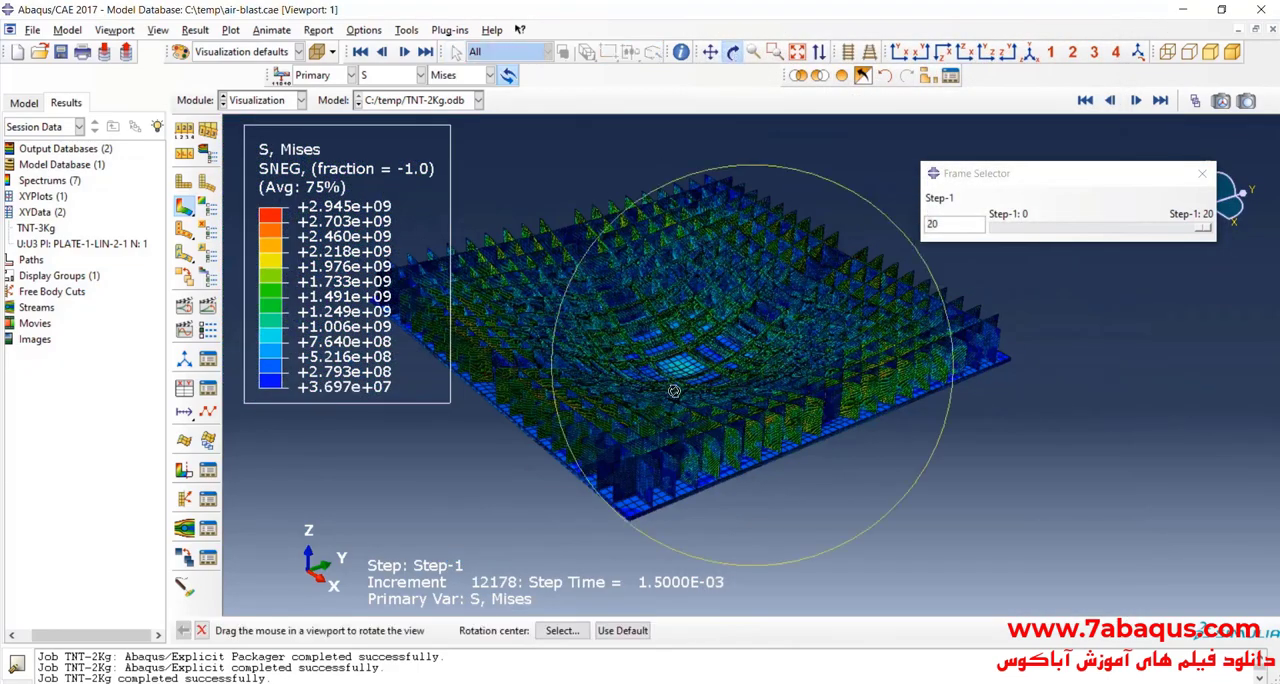
left_click_drag(710, 300, 729, 349)
scroll(729, 349, "down", 5)
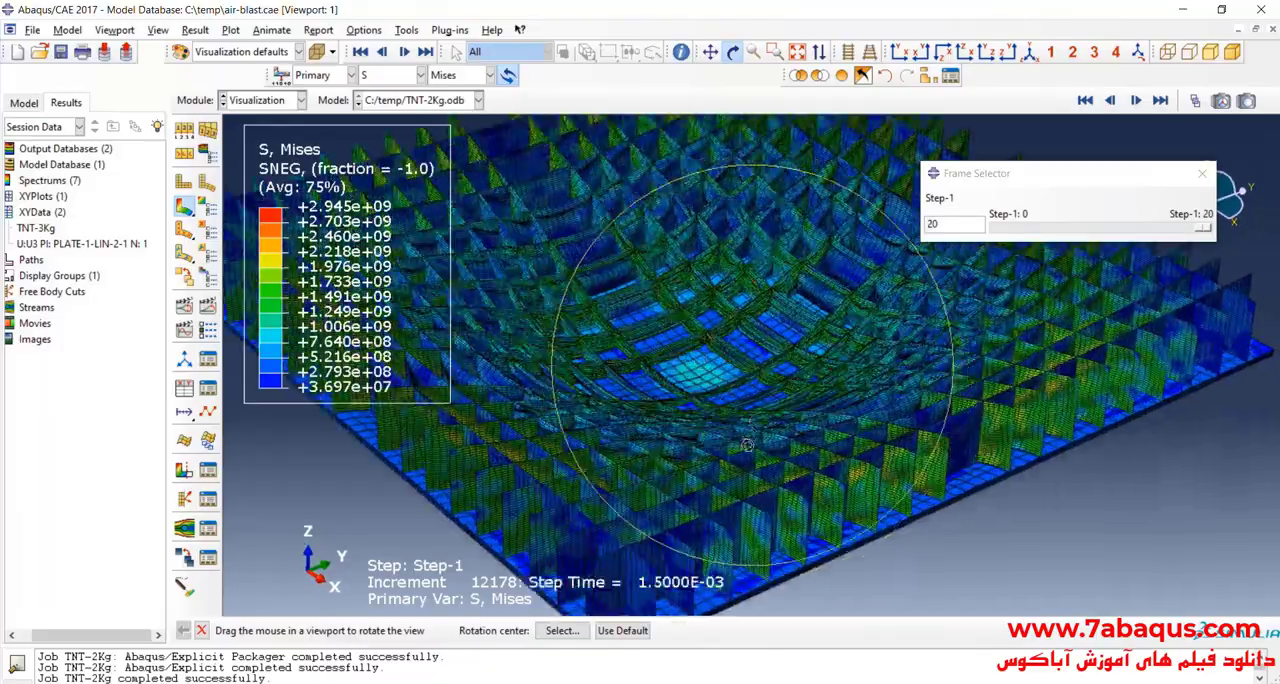
mouse_move(747, 445)
left_mouse_down()
mouse_move(636, 465)
mouse_move(762, 445)
mouse_move(745, 437)
left_mouse_up()
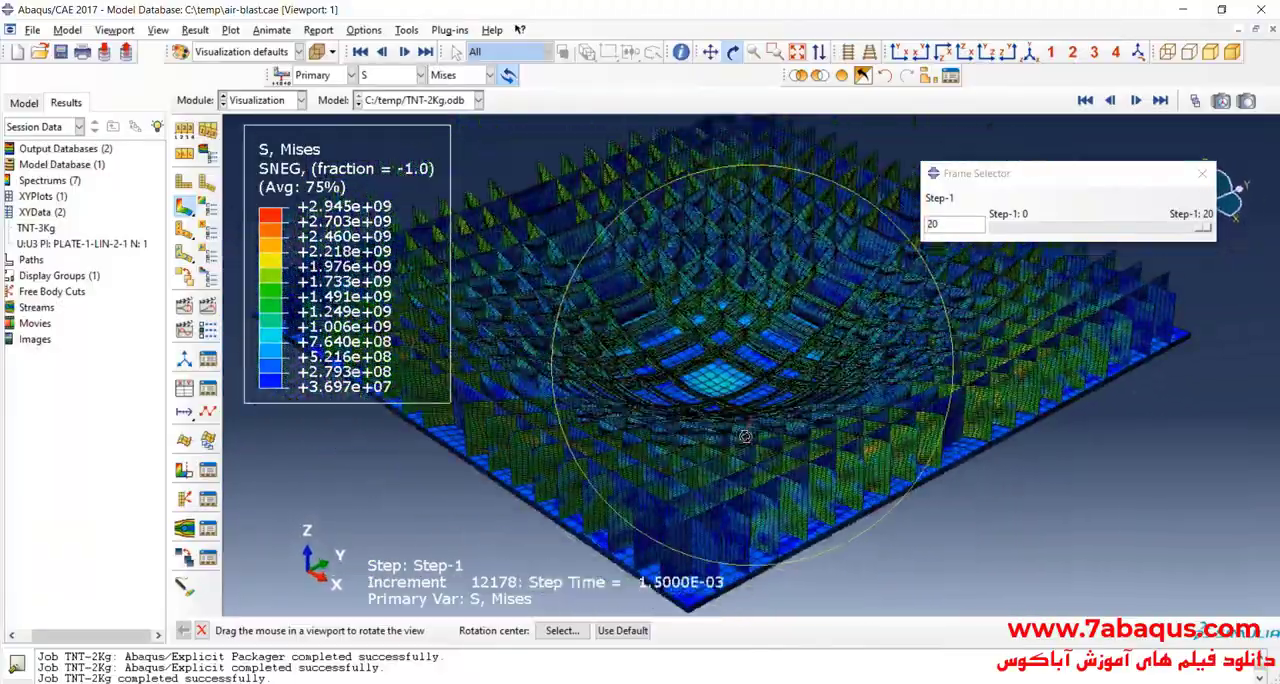
left_click_drag(1205, 228, 1268, 297)
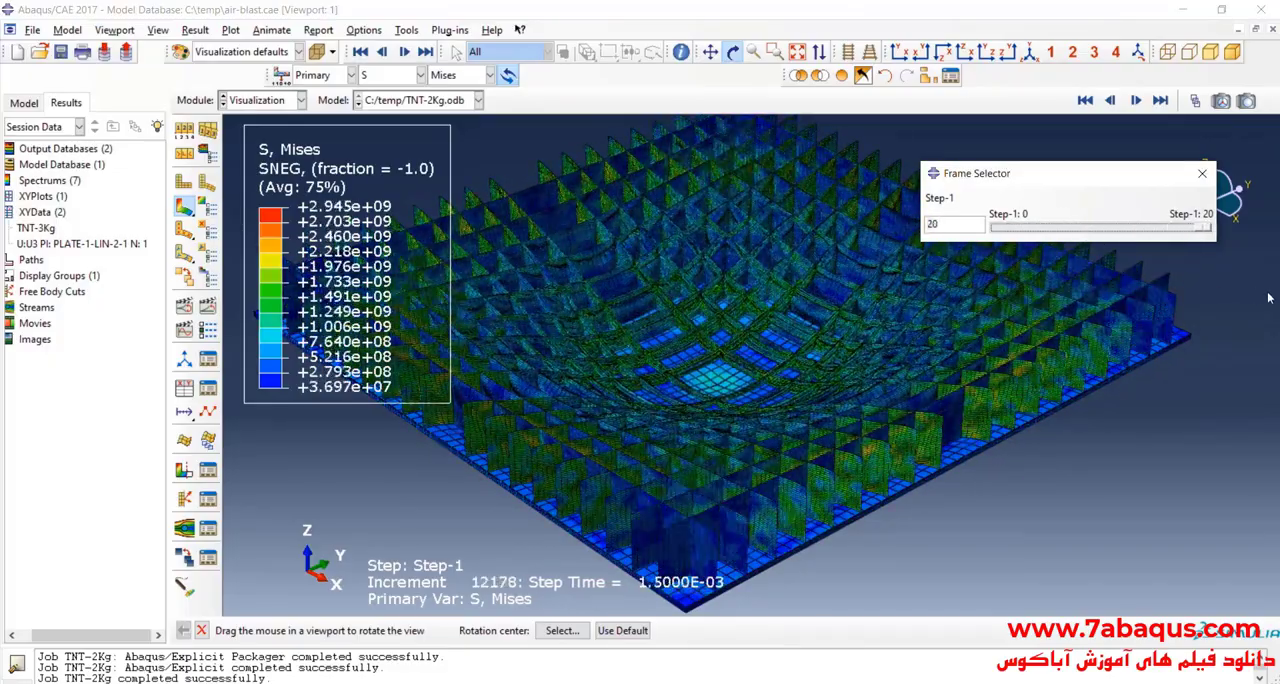
scroll(790, 385, "down", 3)
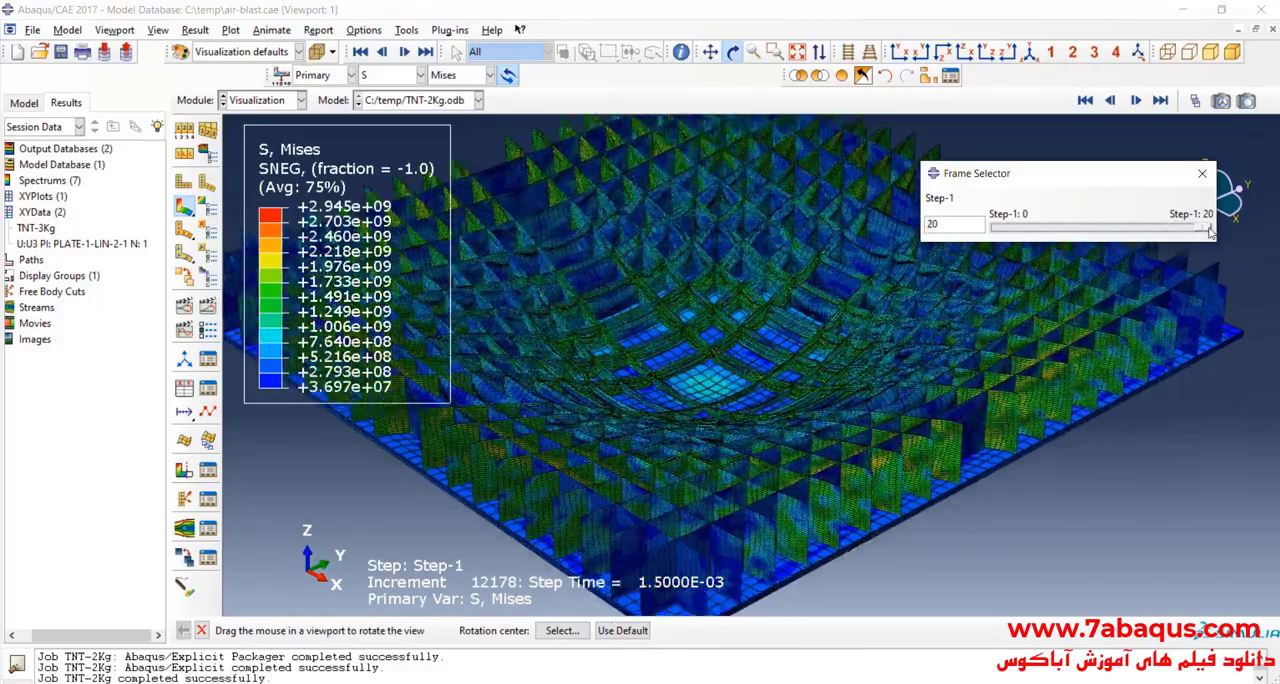
left_click_drag(1210, 231, 1000, 230)
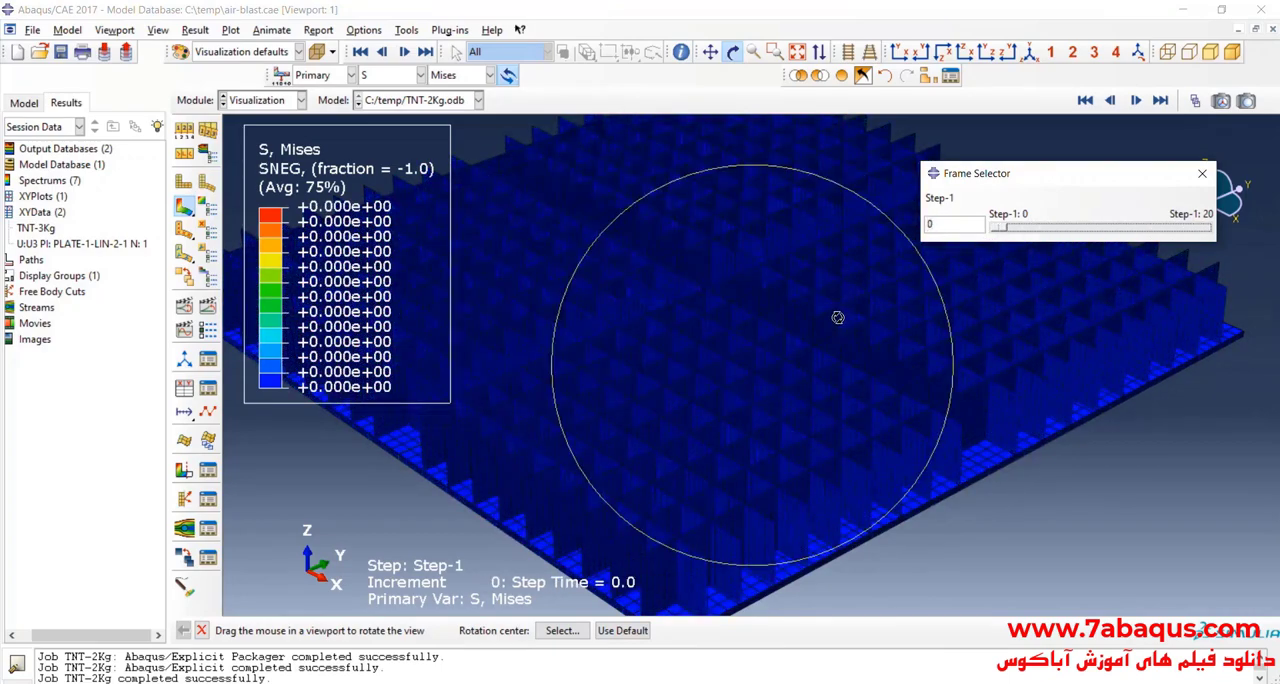
left_click_drag(790, 387, 589, 269)
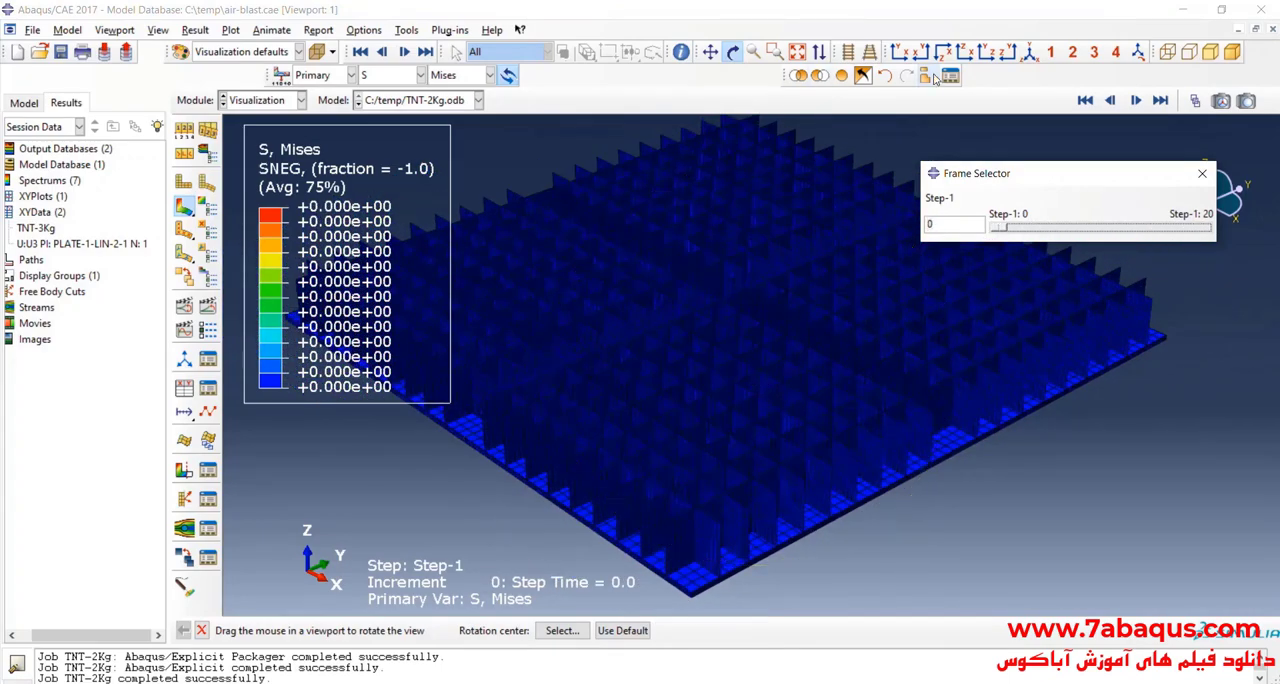
Step: Reset the mirror and pattern display options to their defaults so that only the modelled quarter is shown
left_click(930, 77)
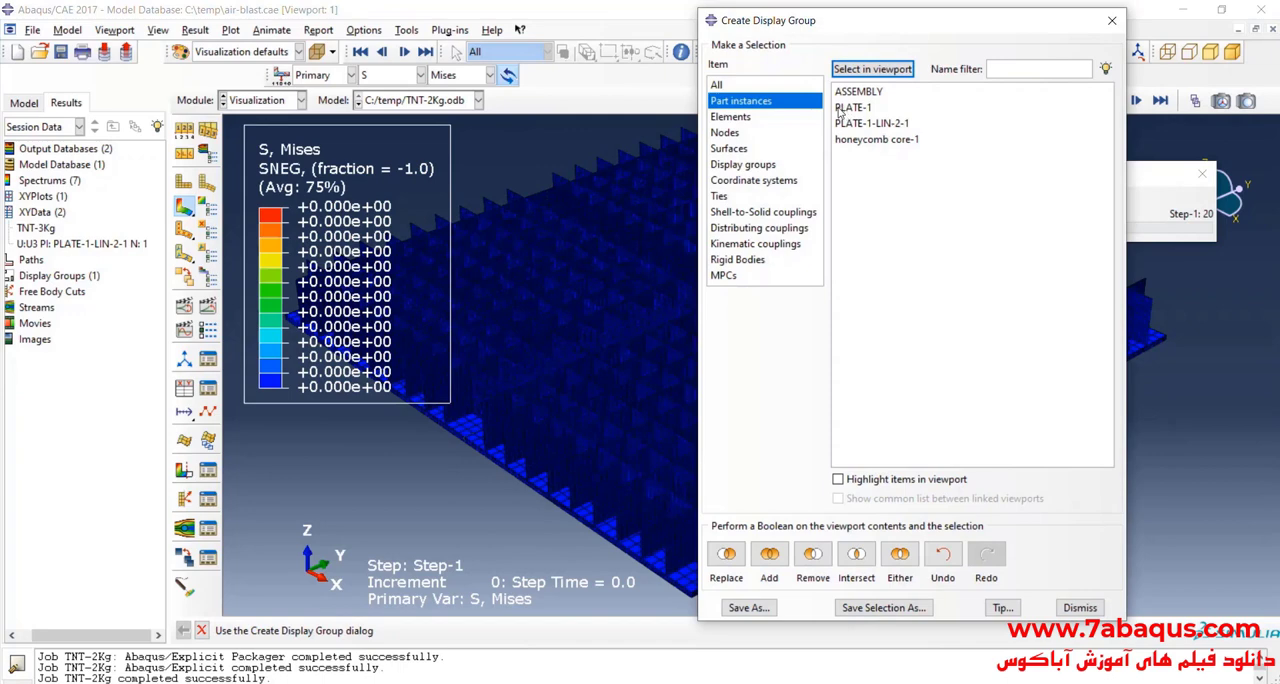
left_click(1113, 20)
left_click(158, 29)
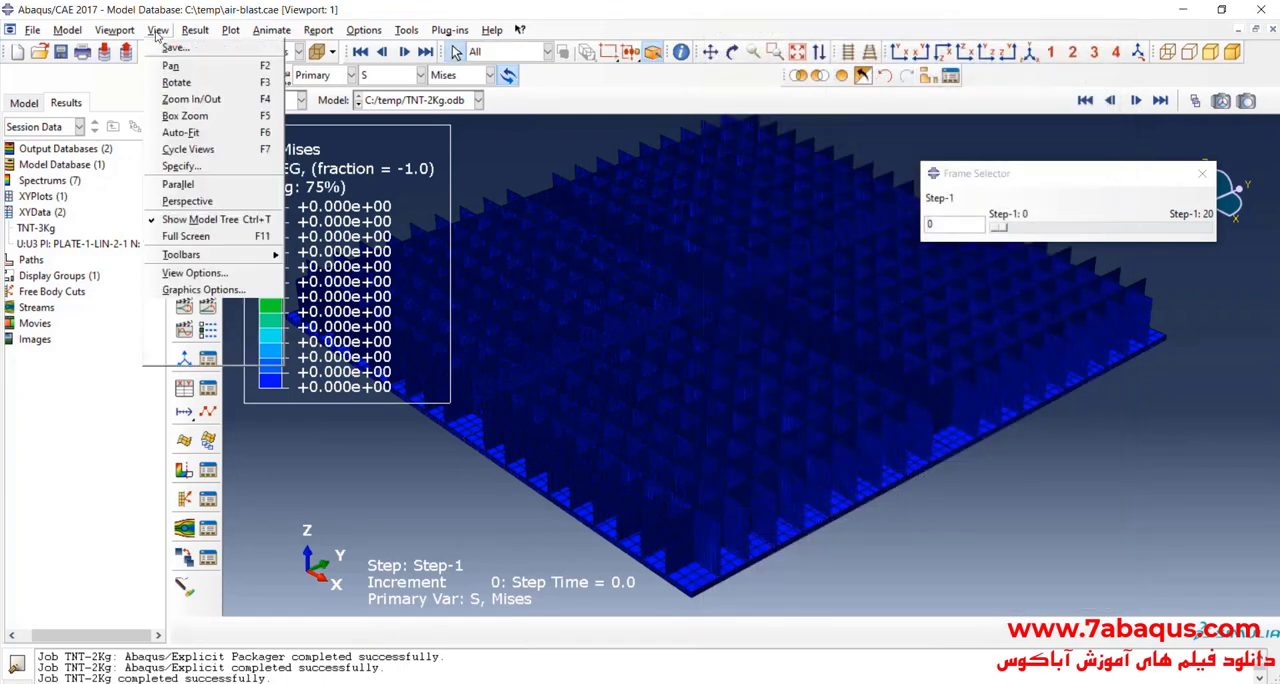
left_click(229, 345)
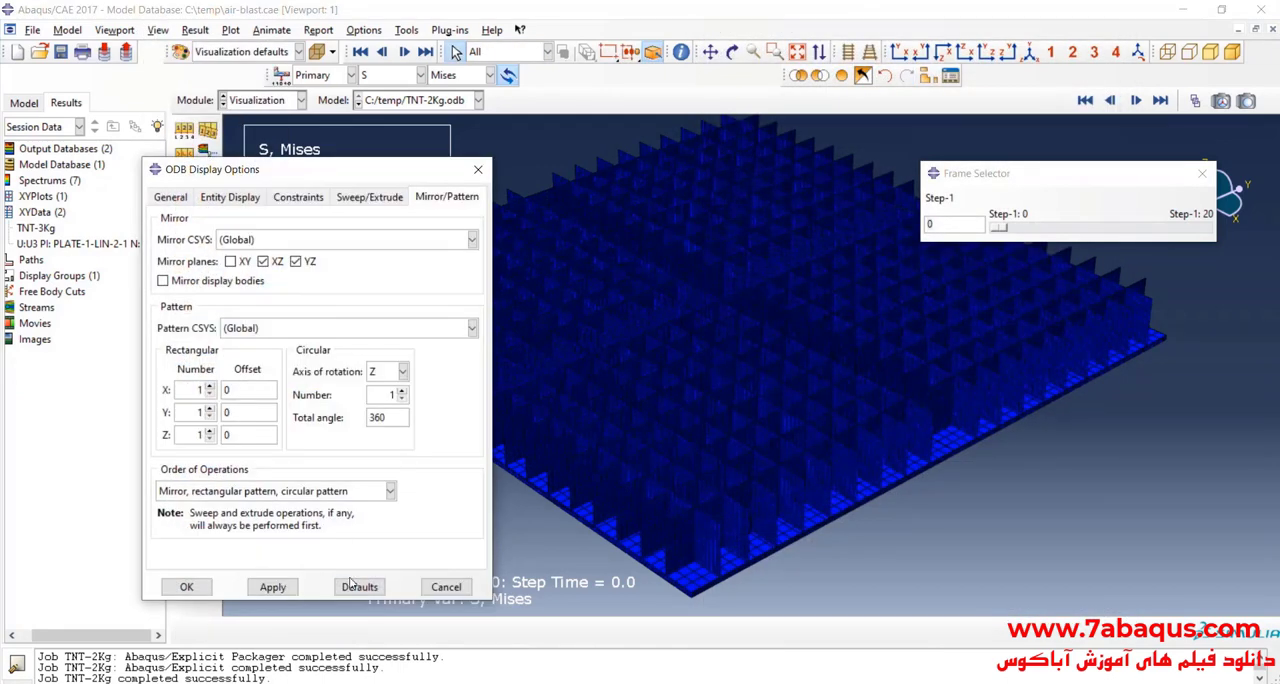
left_click(359, 587)
left_click(272, 587)
left_click(186, 587)
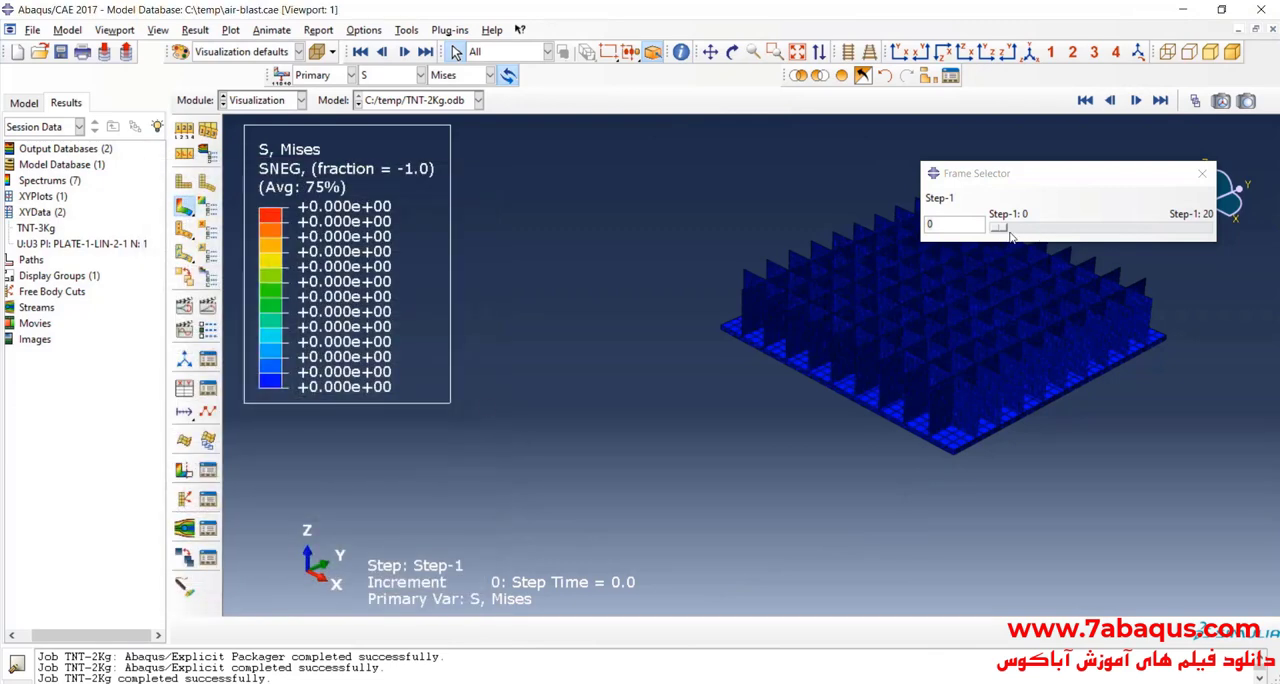
Step: Replay the quarter model's frames up to frame 20 and examine the core cell deformation near the blast-centre corner
left_click_drag(1003, 229, 1208, 232)
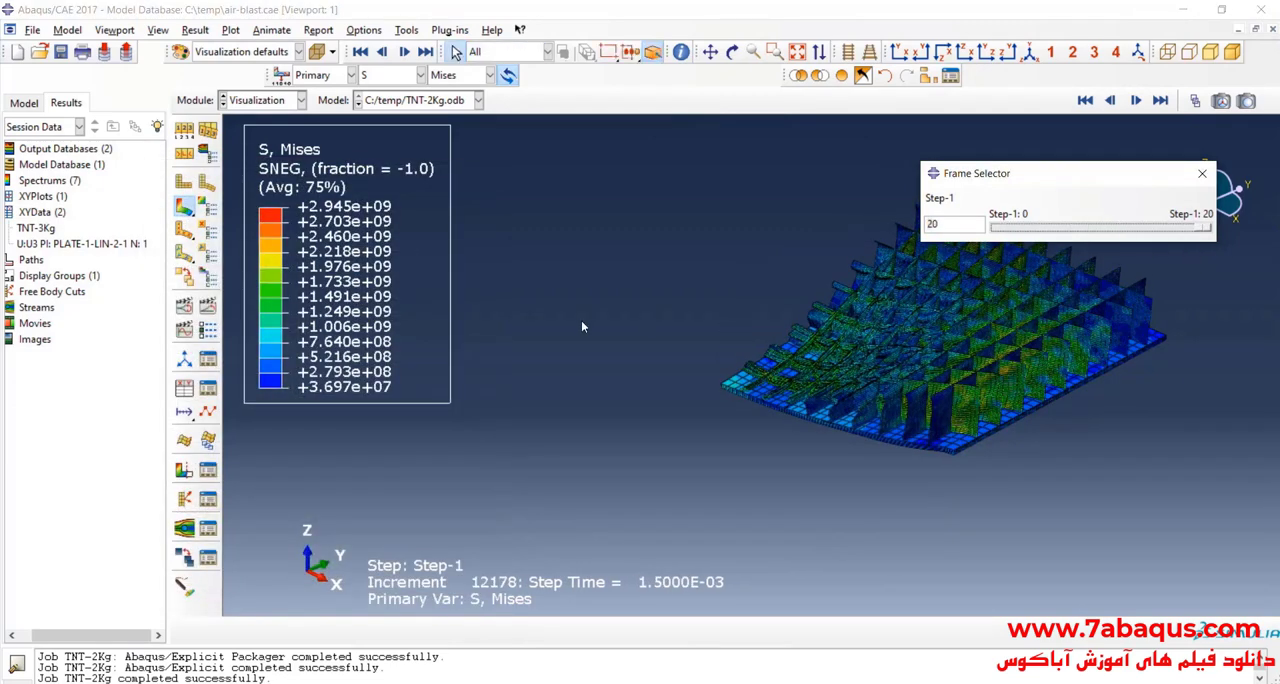
left_click(733, 52)
left_click_drag(734, 391, 700, 366)
scroll(699, 367, "down", 8)
scroll(596, 489, "up", 2)
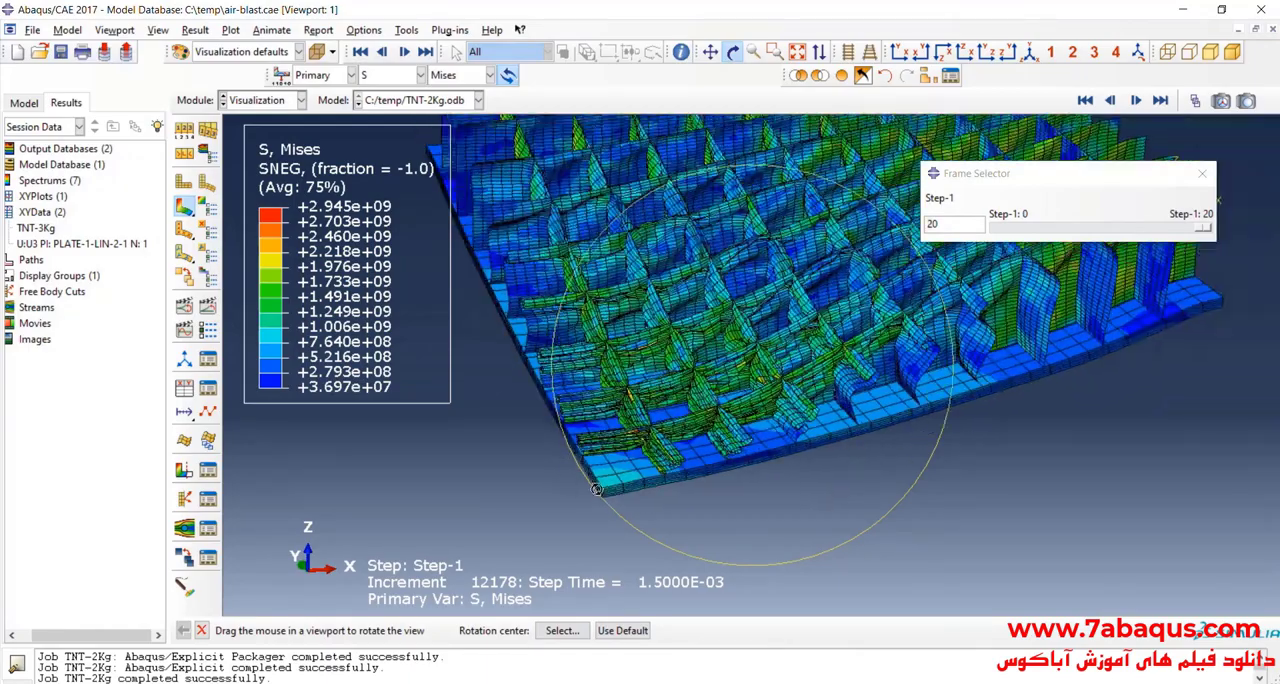
scroll(596, 489, "up", 2)
left_click_drag(876, 351, 832, 353)
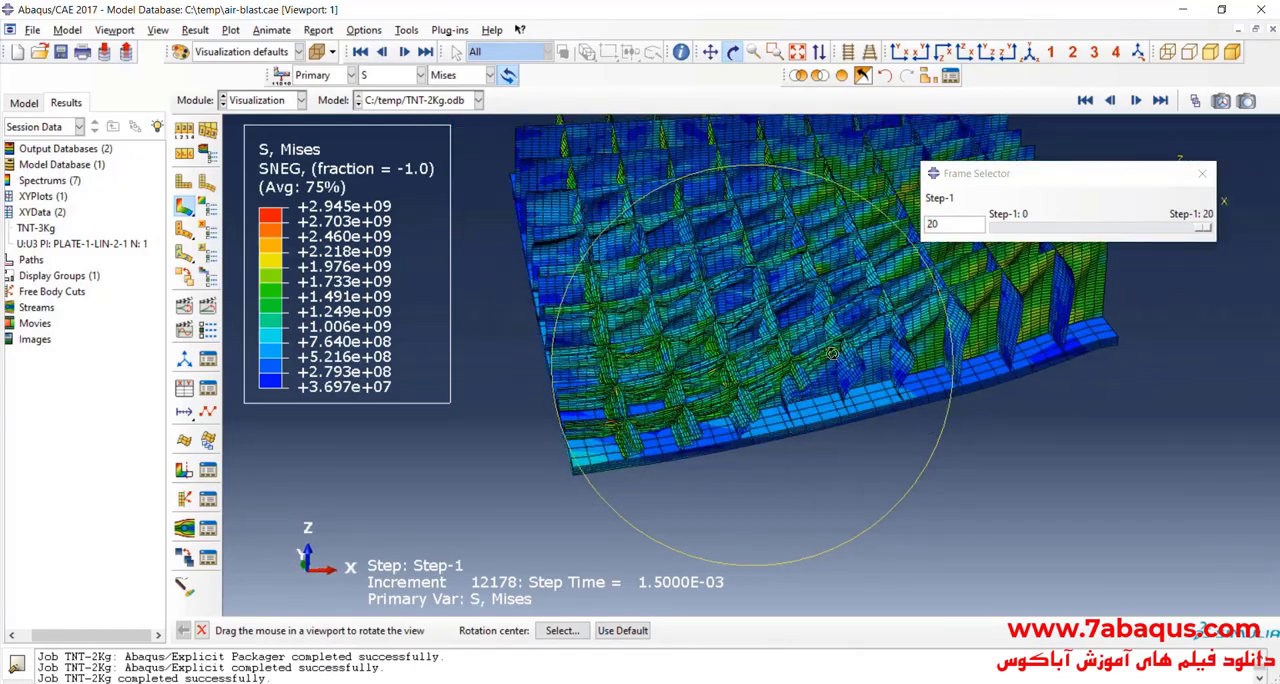
scroll(832, 353, "down", 6)
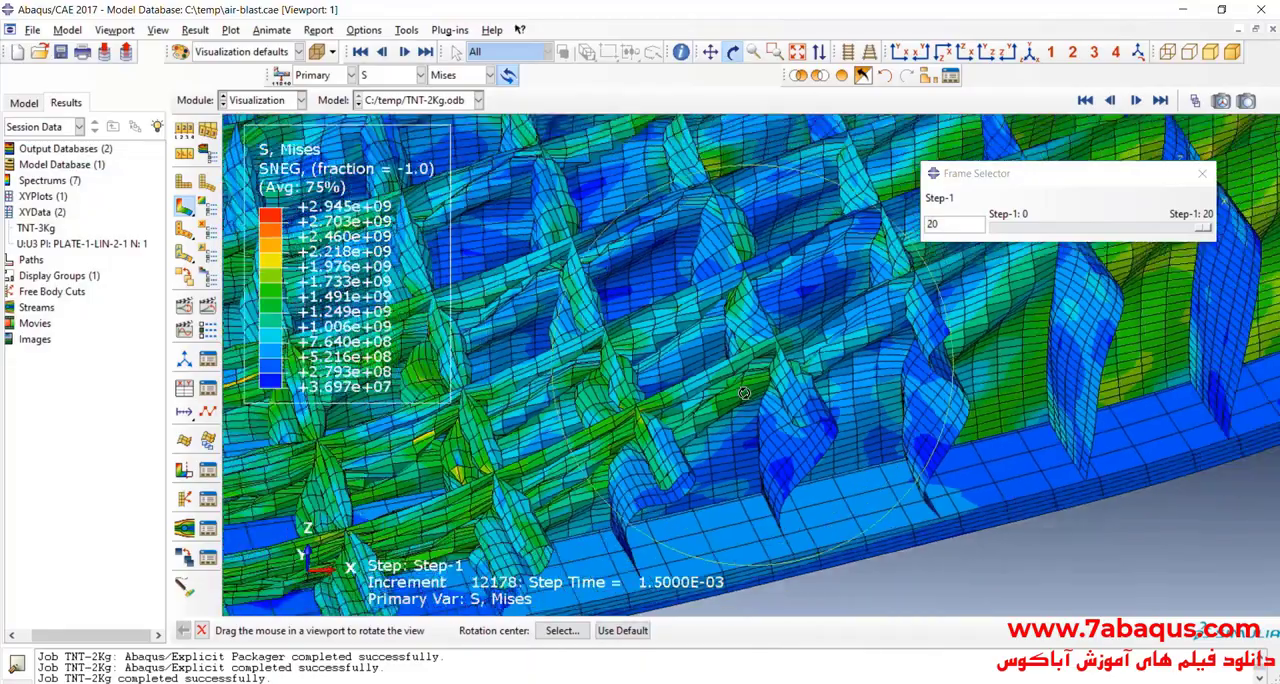
scroll(744, 393, "up", 6)
left_click_drag(744, 393, 789, 411)
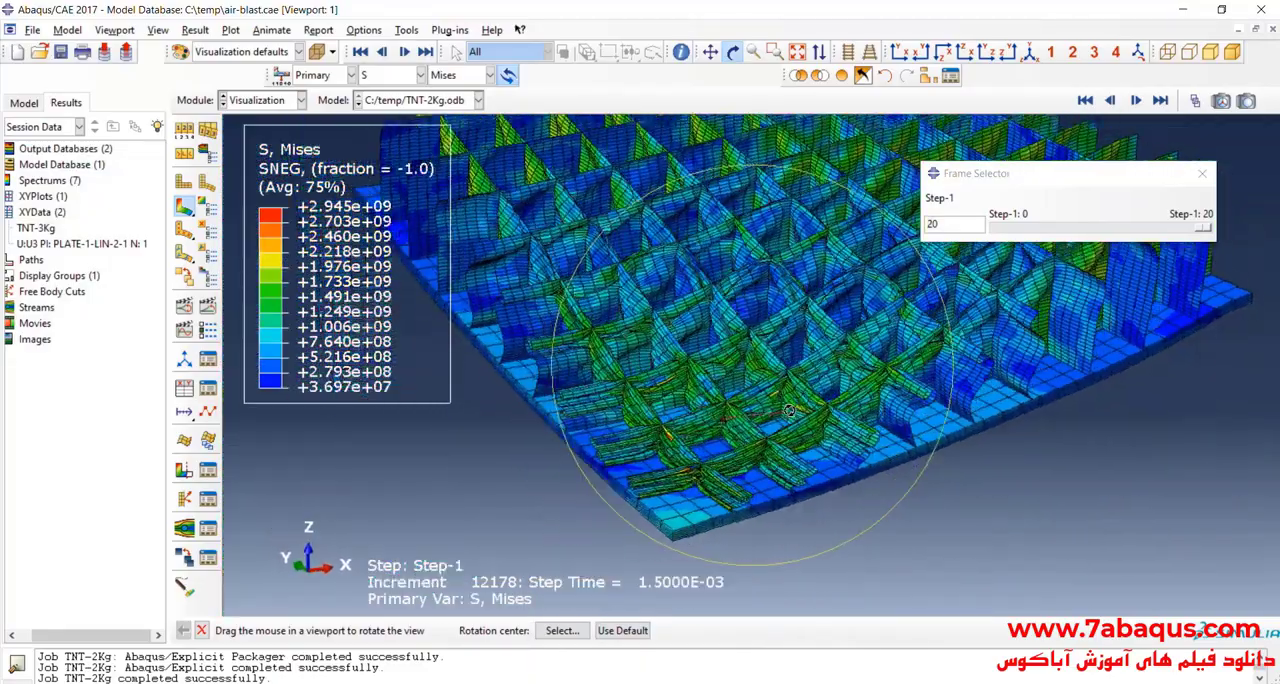
scroll(789, 411, "down", 4)
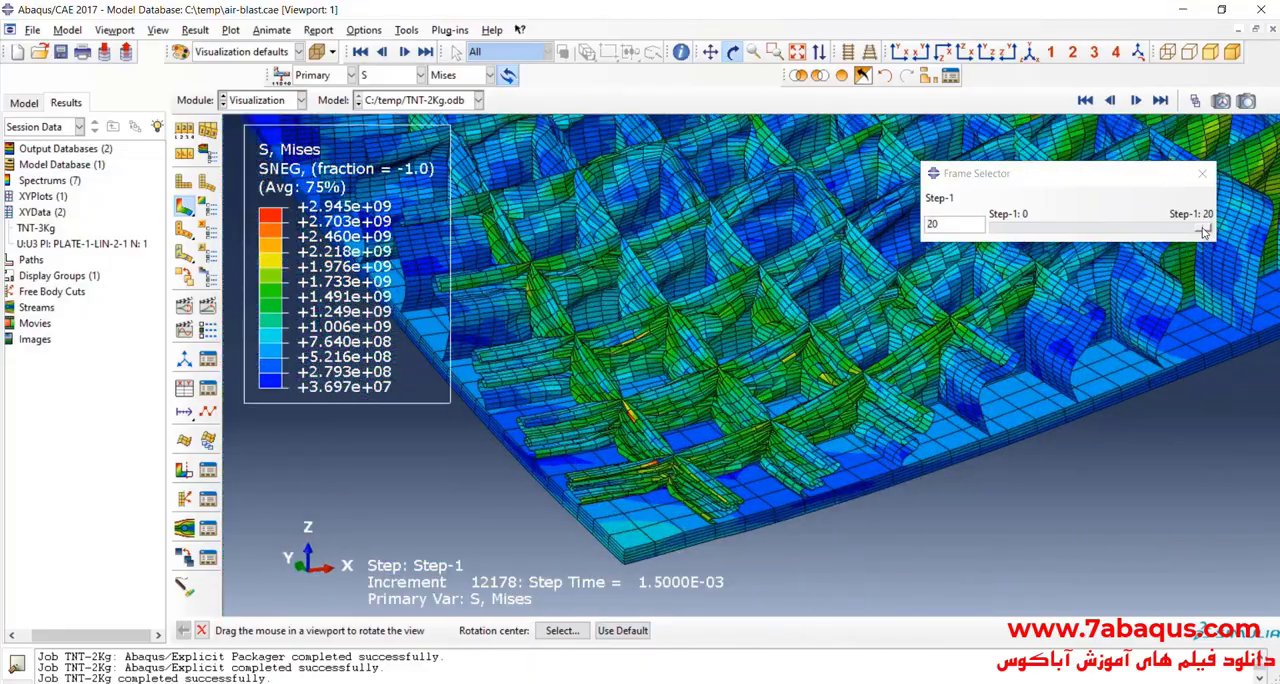
left_click_drag(1205, 232, 1235, 295)
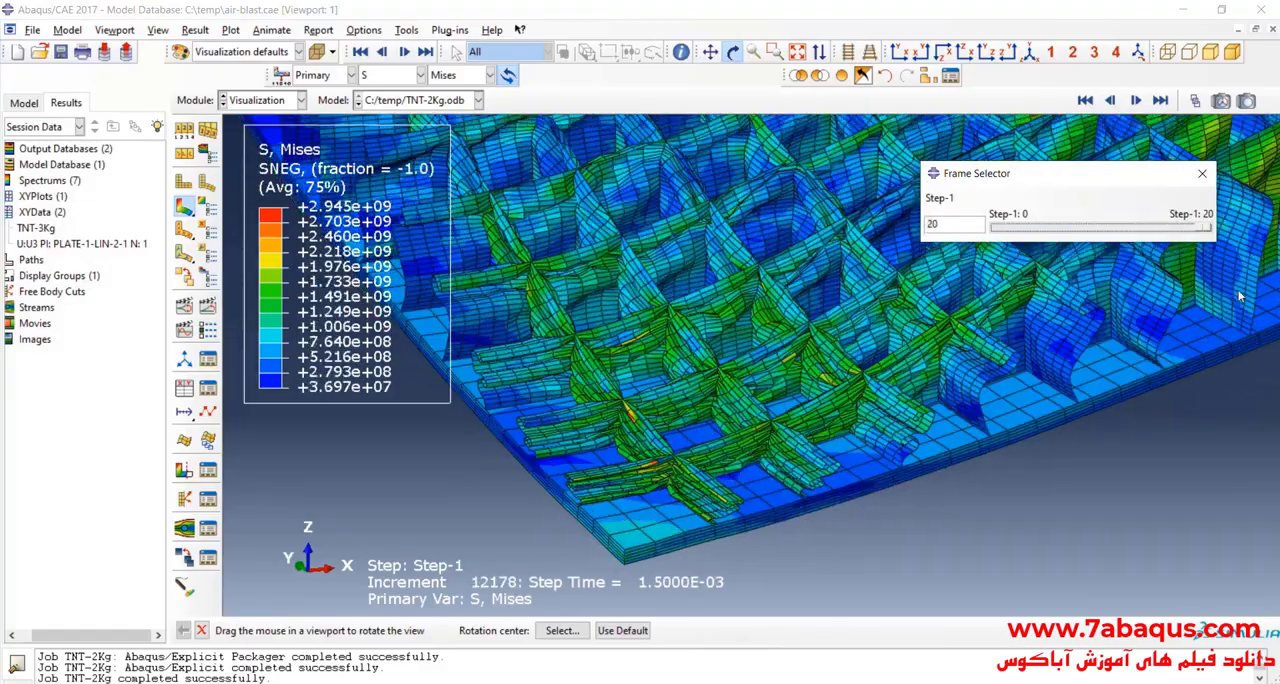
scroll(650, 290, "down", 1)
scroll(648, 281, "up", 4)
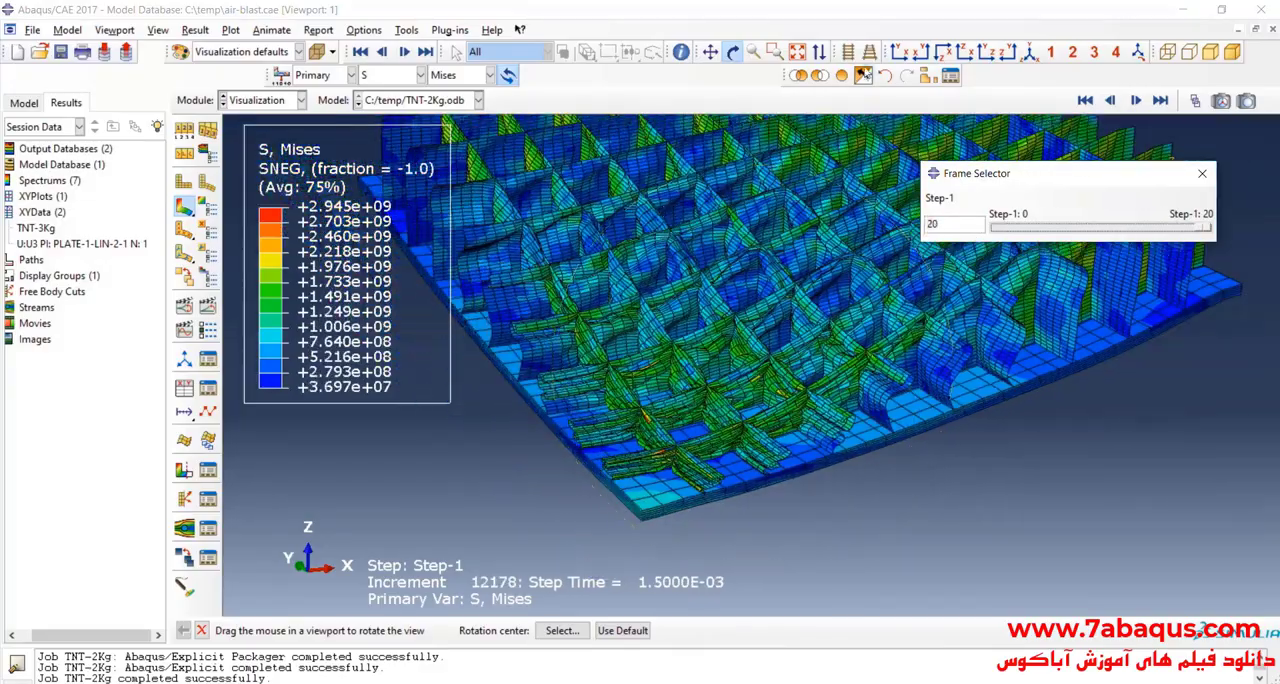
Step: Restore all part instances in the display, close the frame selector and orient the view on the quarter model
left_click(842, 76)
scroll(600, 420, "up", 5)
left_click(1207, 174)
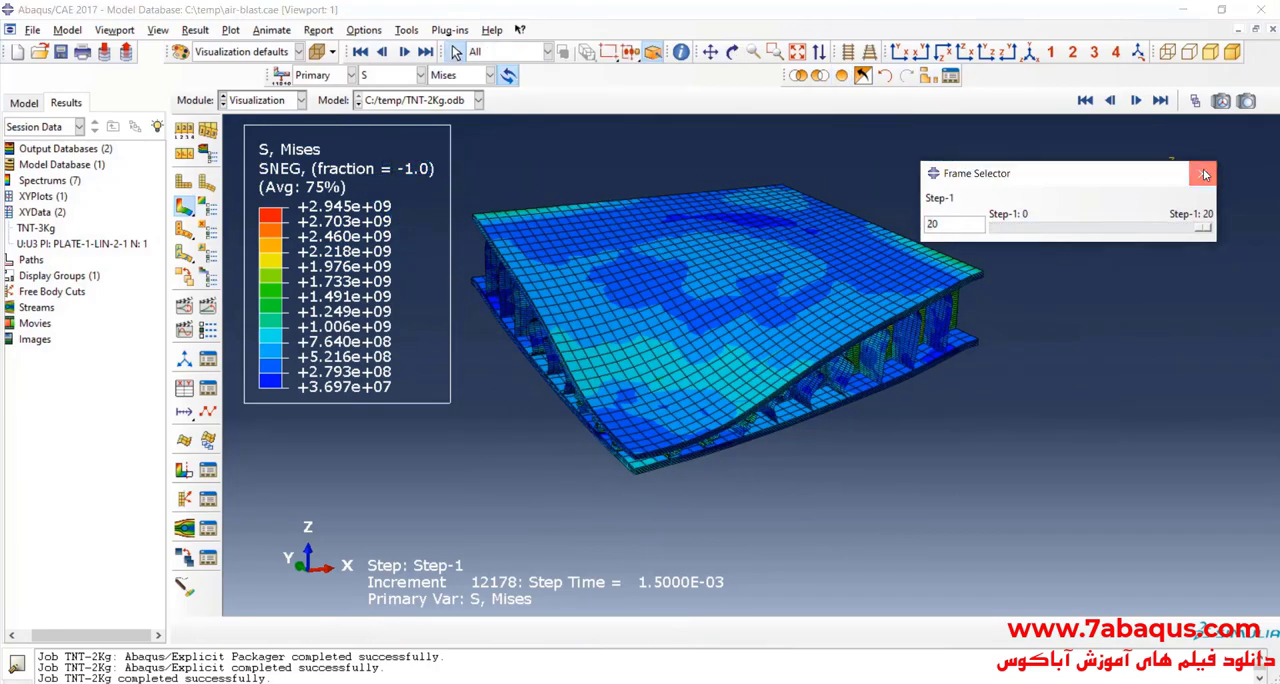
scroll(822, 405, "up", 2)
left_click(733, 52)
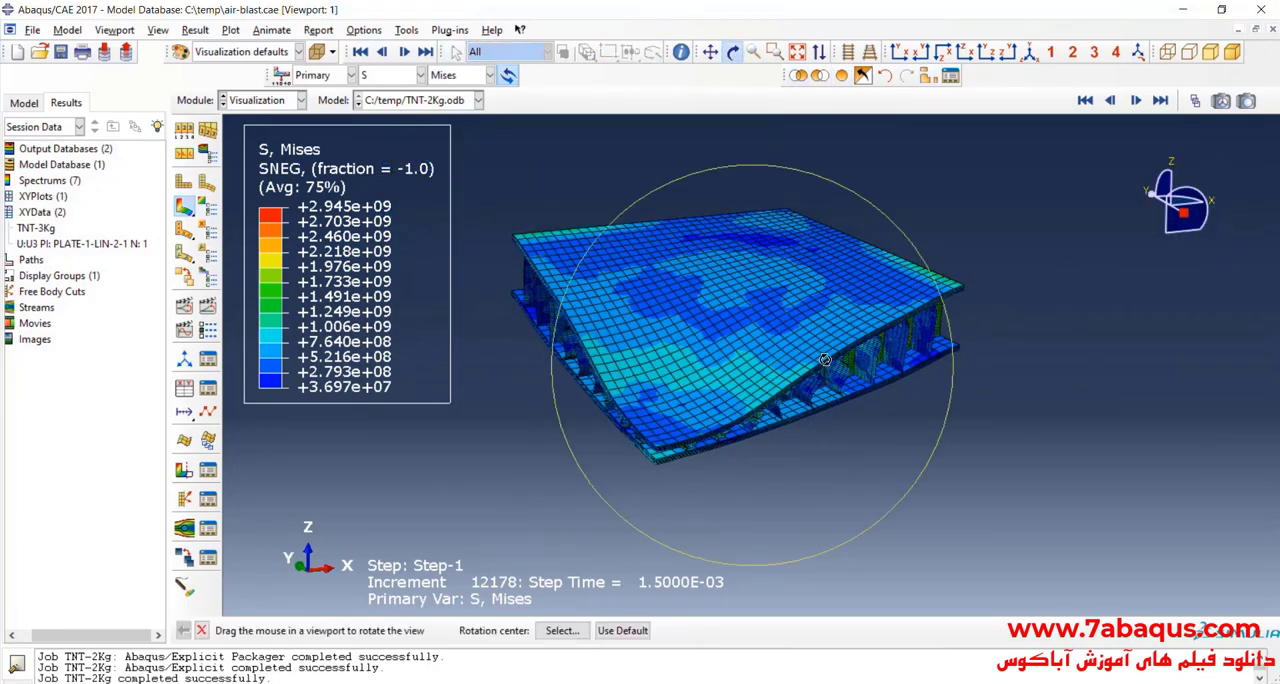
mouse_move(745, 300)
left_mouse_down()
mouse_move(760, 328)
mouse_move(750, 309)
left_mouse_up()
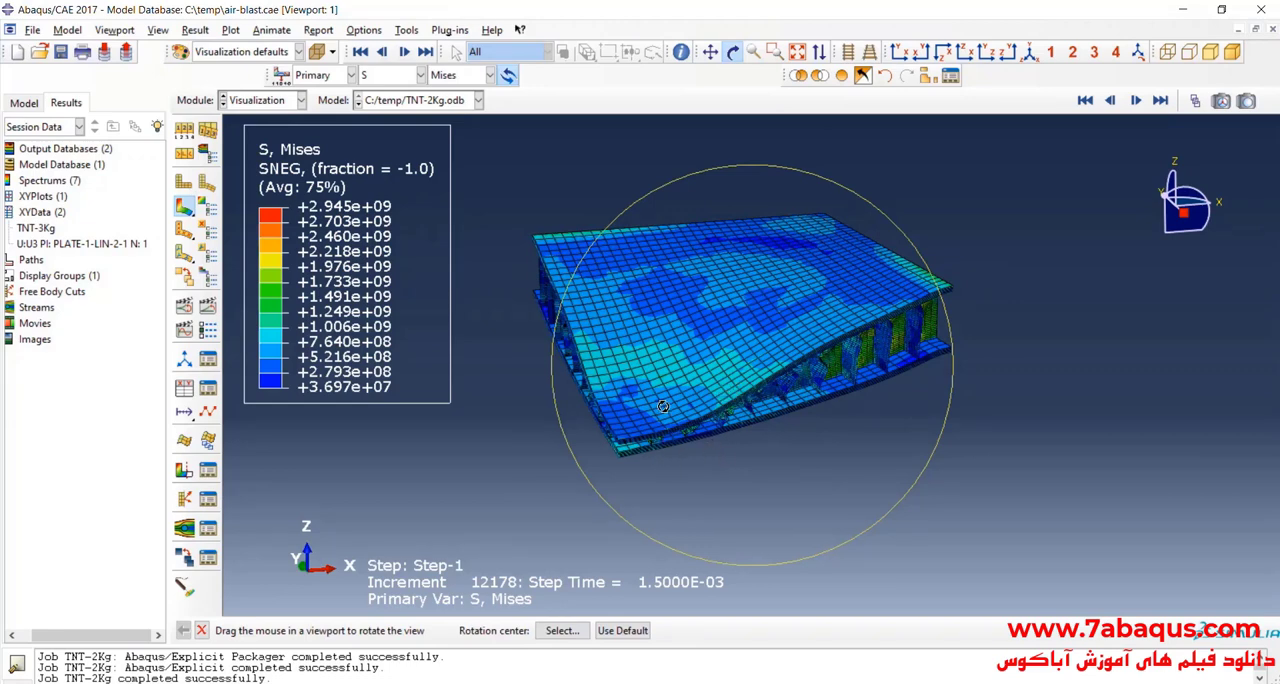
left_click_drag(662, 406, 715, 379)
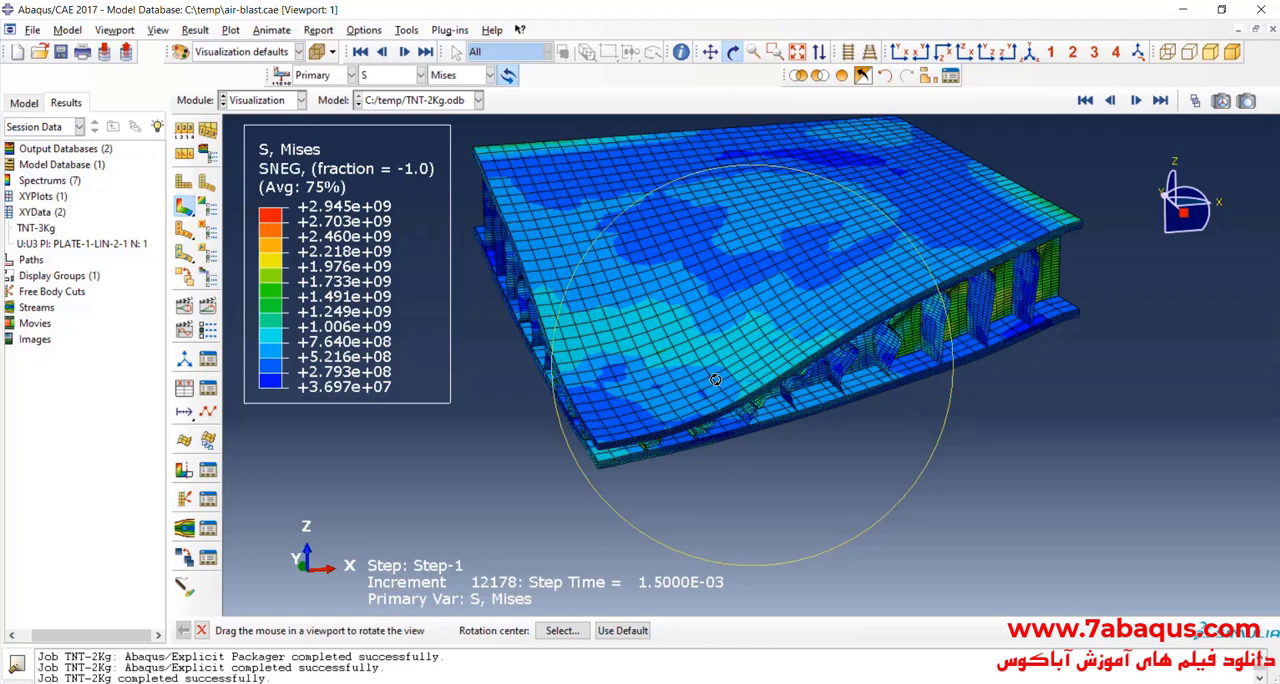
Step: Start creating XY data from the ODB field output, using the unique nodal position
left_click(185, 389)
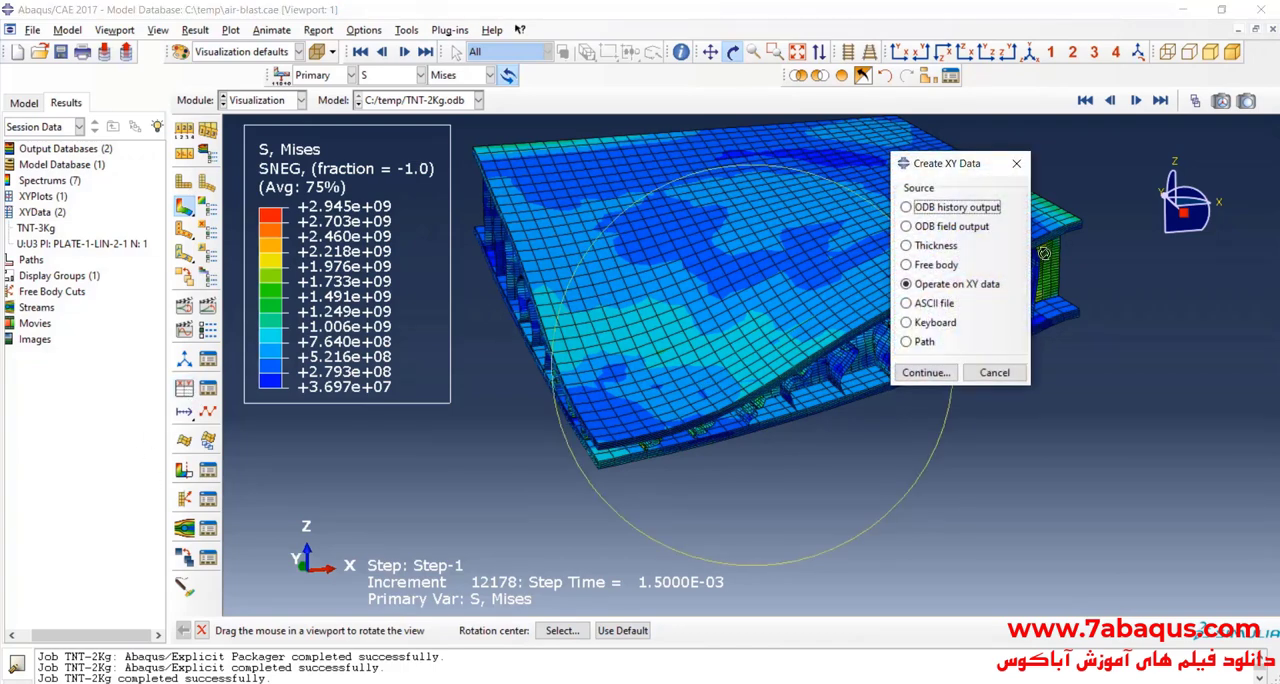
left_click(968, 227)
left_click(925, 372)
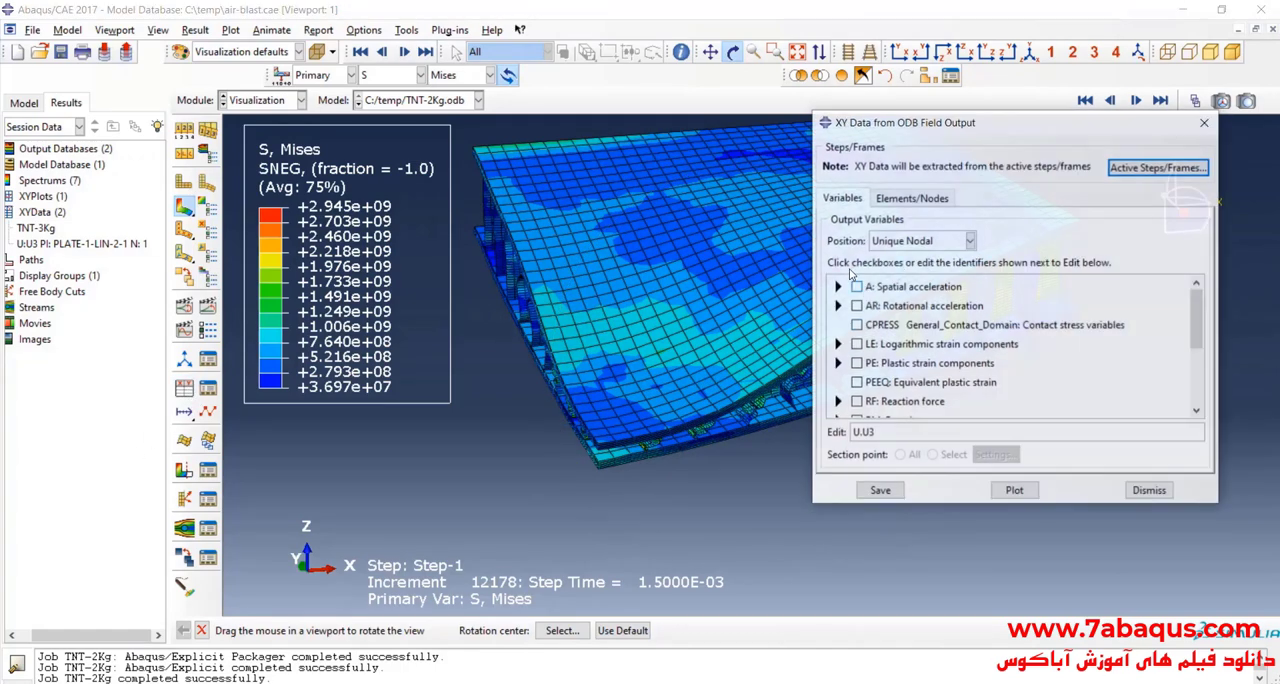
scroll(910, 350, "down", 1)
scroll(910, 349, "down", 1)
Step: Pick the top corner node of the upper face sheet at the blast-centre corner for the XY data extraction
left_click(911, 197)
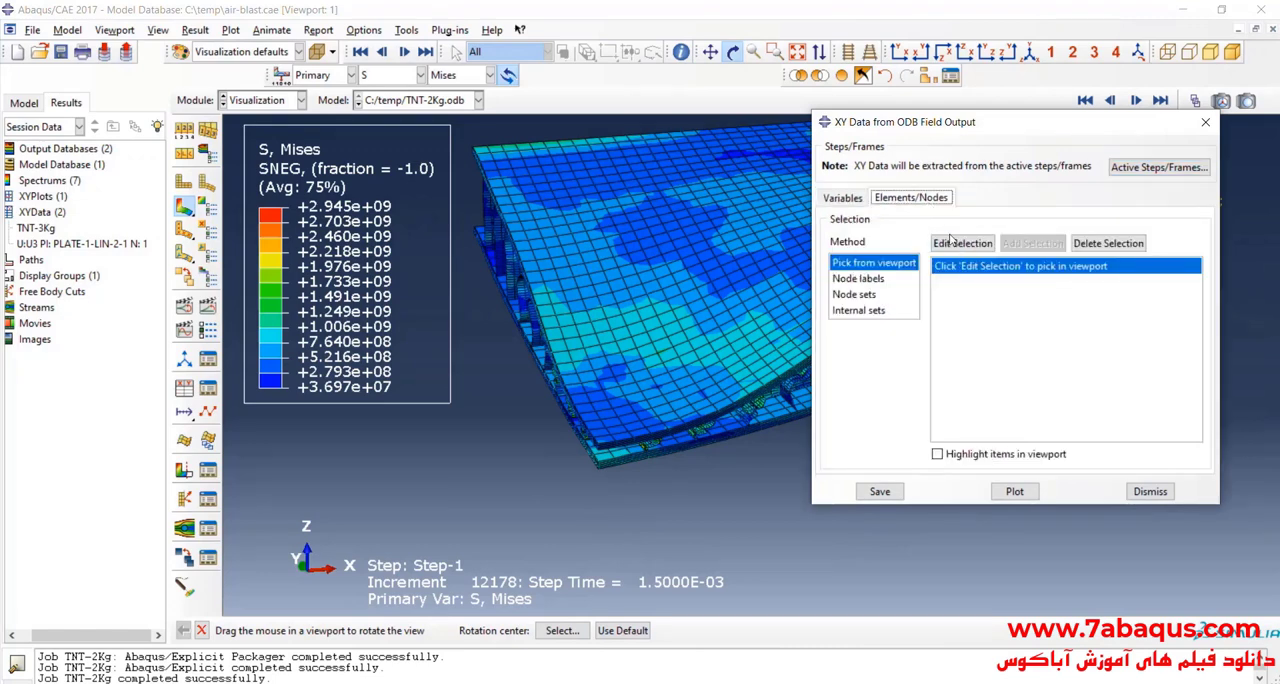
left_click(962, 243)
scroll(595, 459, "up", 2)
scroll(595, 459, "up", 3)
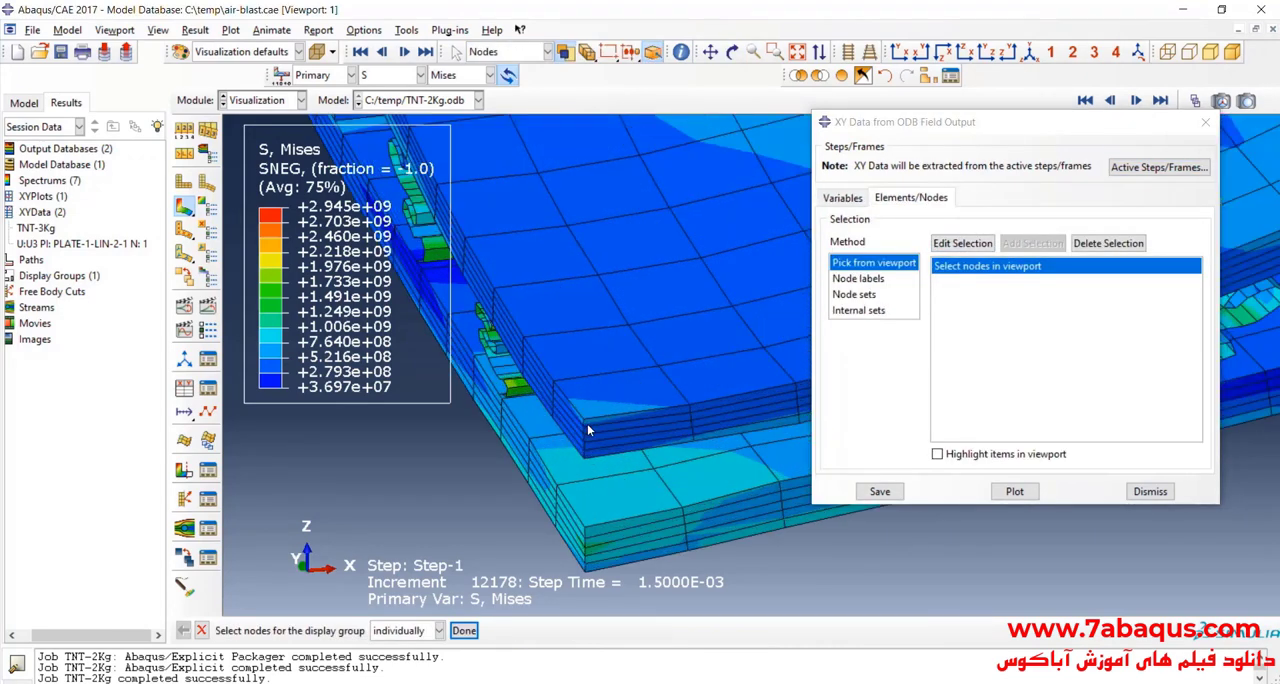
Step: Save the picked node's U3 spatial displacement as XY data and dismiss the extraction dialog
left_click(845, 199)
scroll(850, 340, "down", 2)
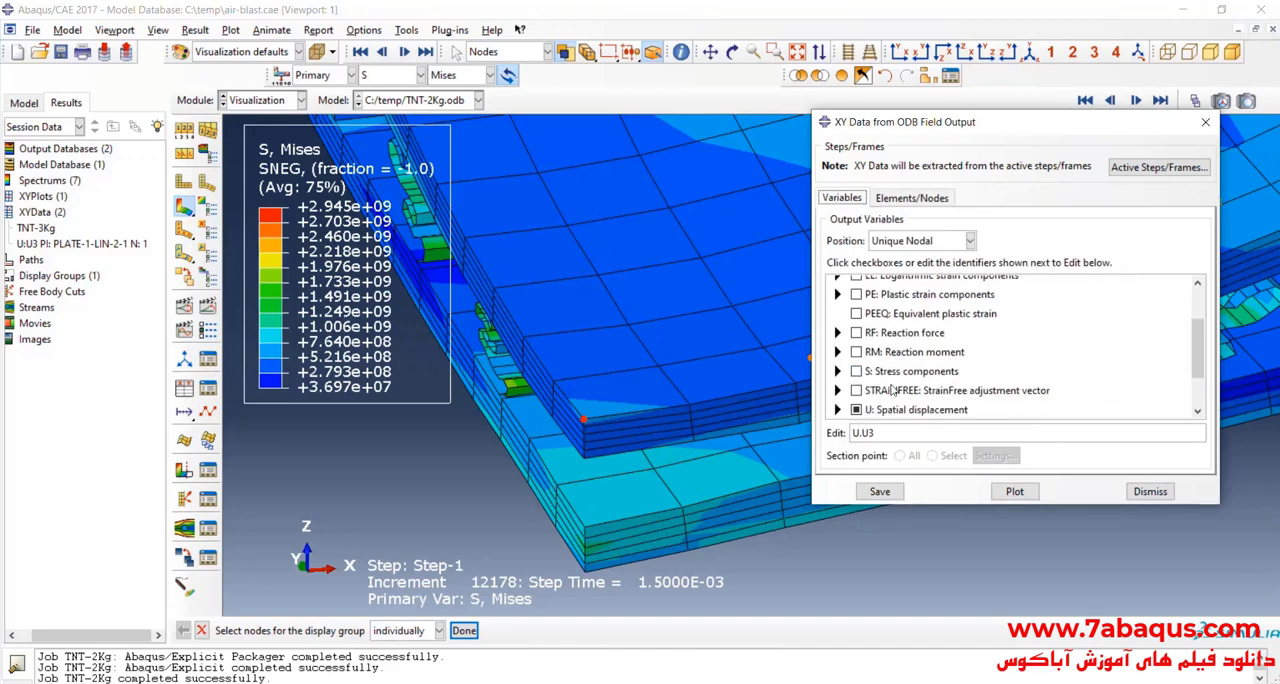
left_click(838, 350)
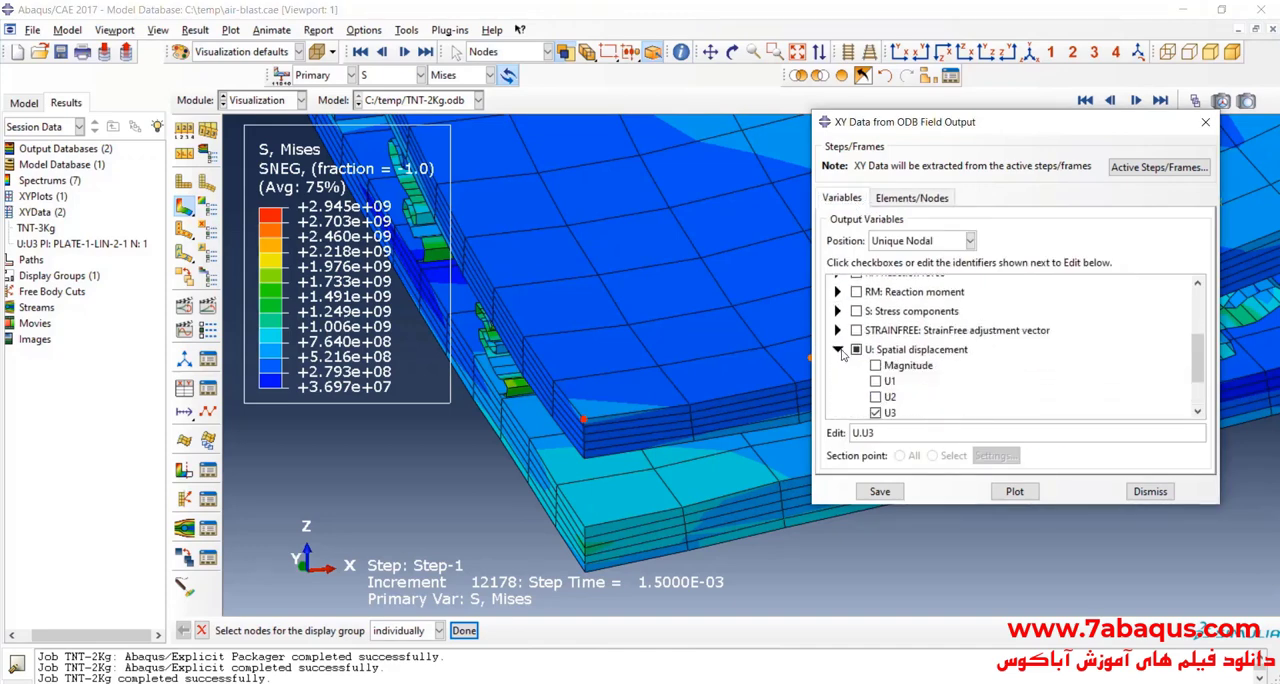
left_click(880, 491)
left_click(1018, 360)
left_click(1150, 491)
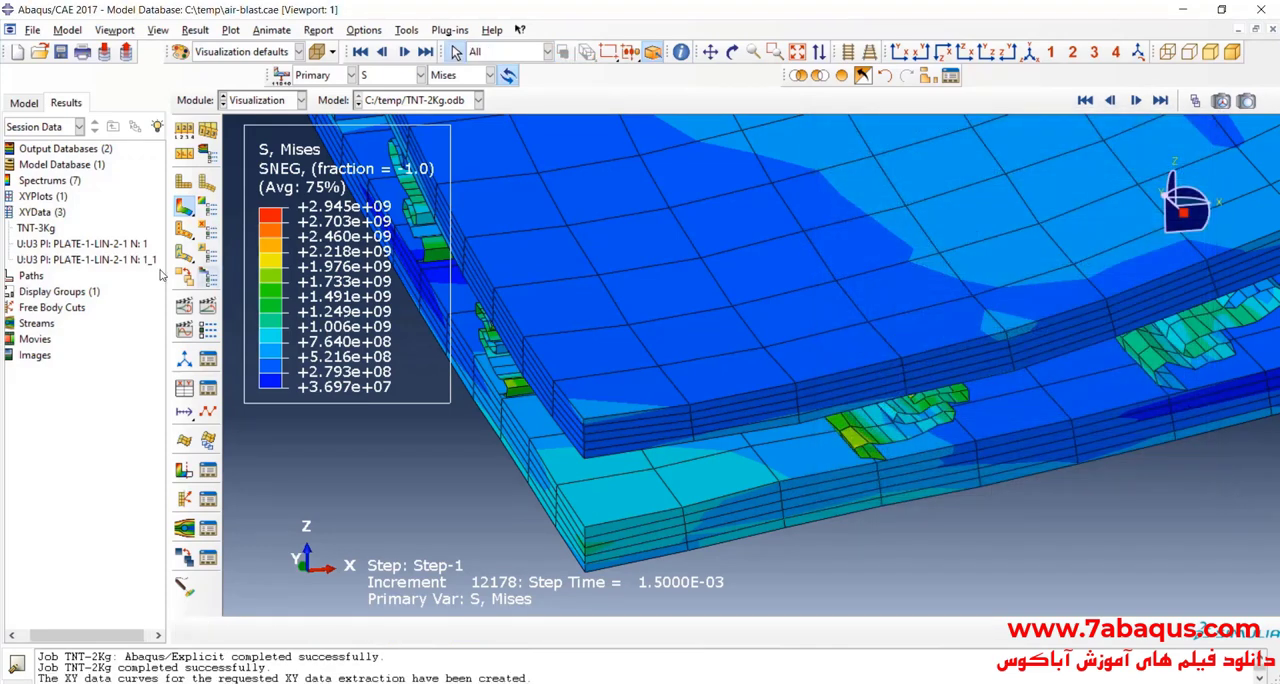
Step: Plot both extracted U3 curves and check the last displacement value in the new curve's data table
double_click(52, 244)
double_click(72, 262)
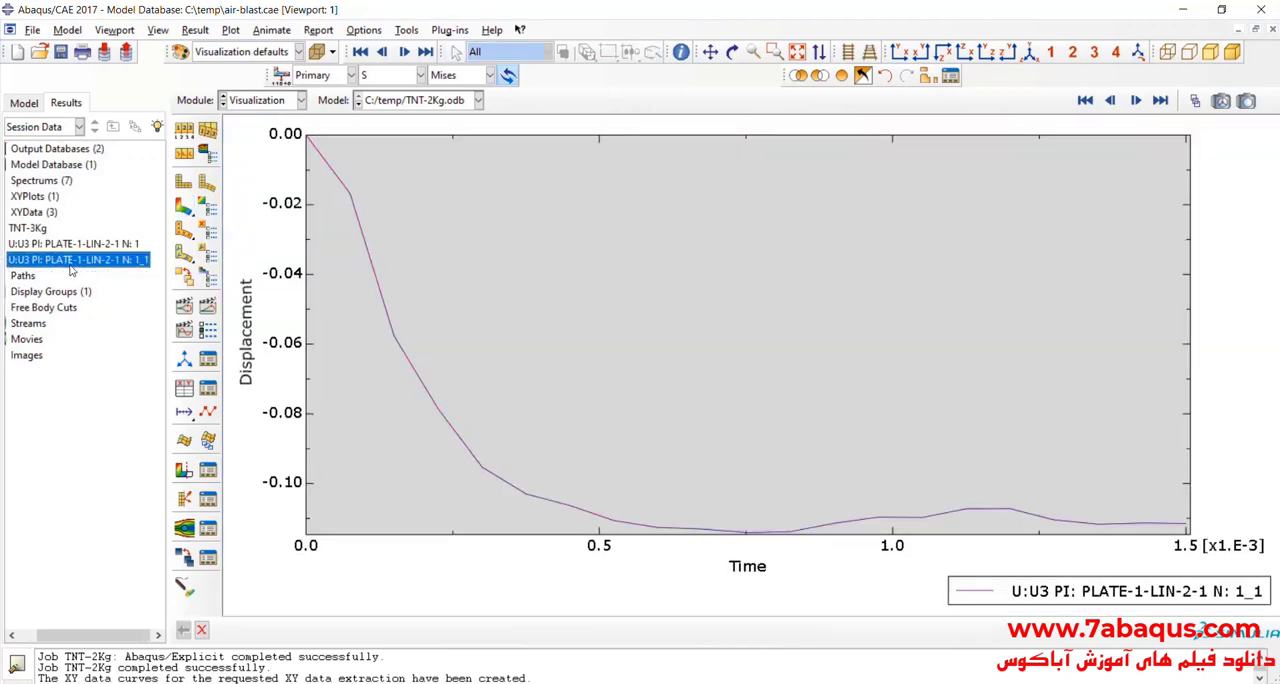
left_click_drag(115, 639, 104, 640)
right_click(82, 263)
left_click(110, 302)
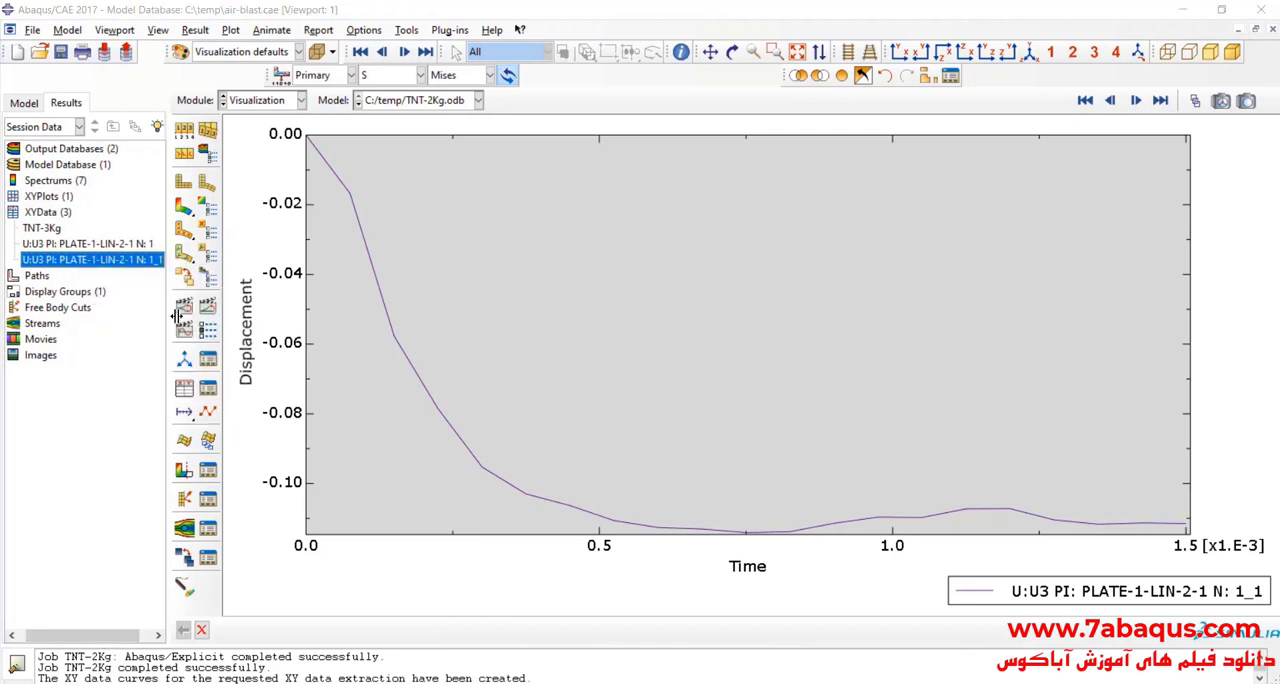
left_click_drag(817, 234, 818, 340)
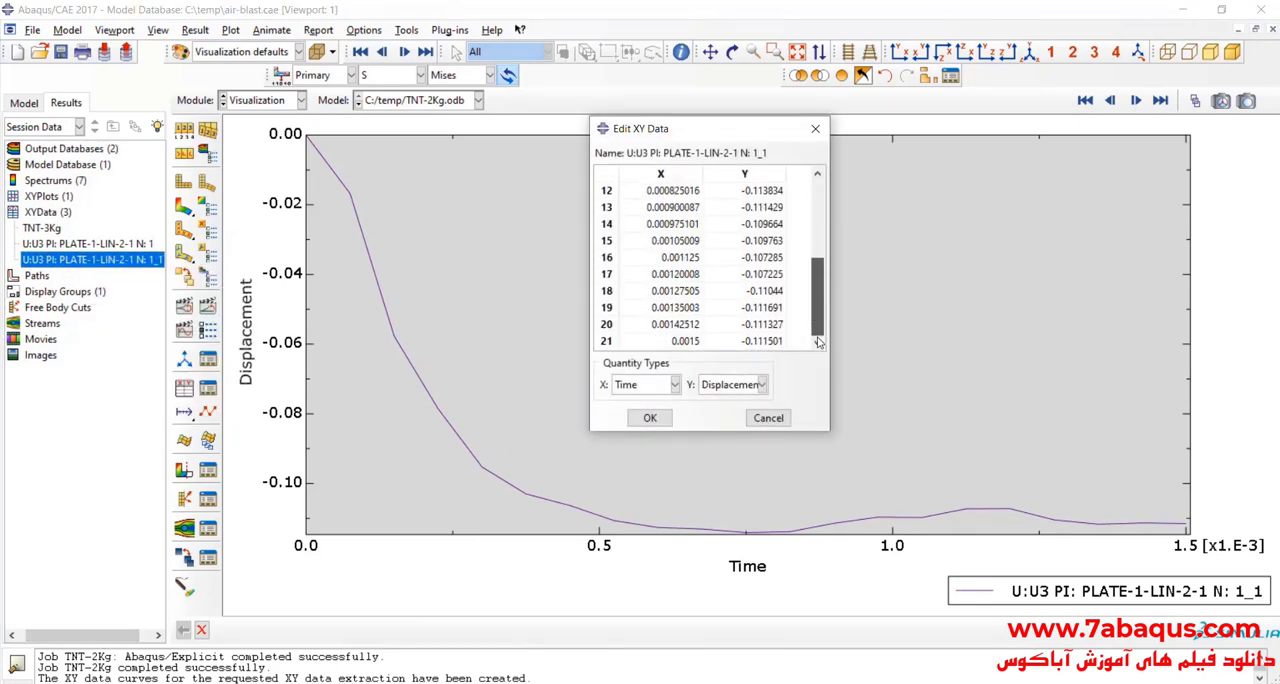
double_click(768, 342)
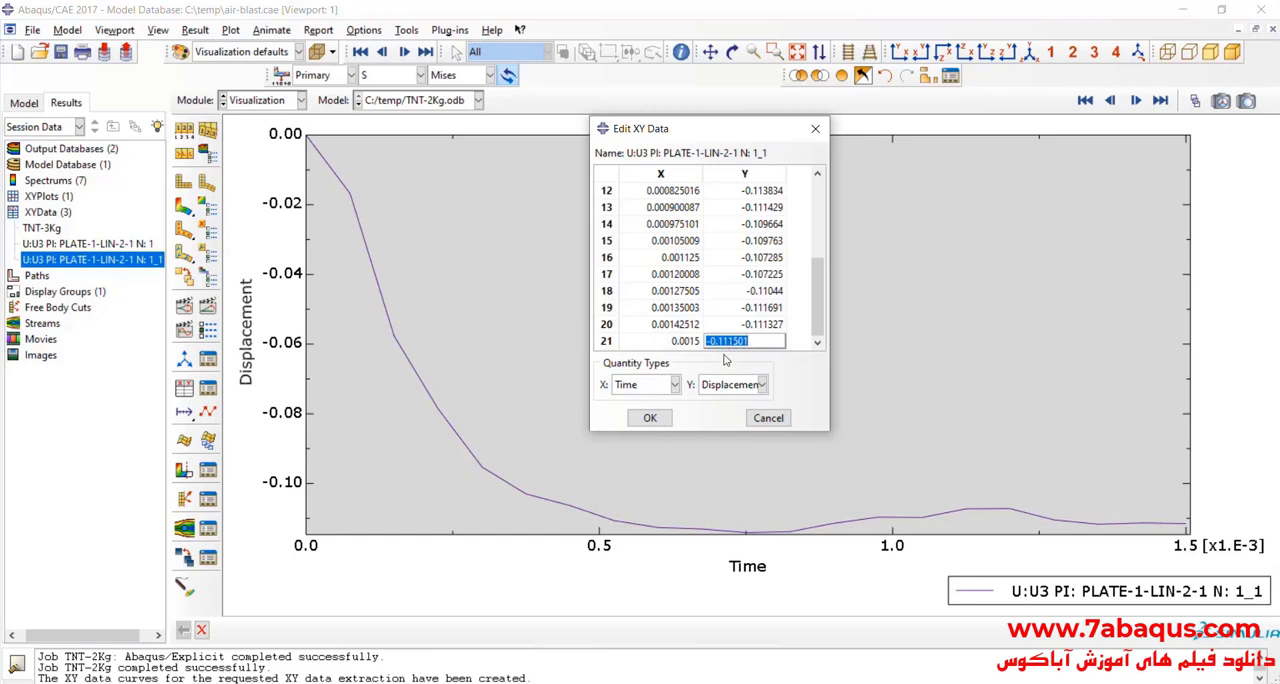
left_click(815, 128)
Step: Delete the older U3 curve ending in "N: 1" and plot the remaining U3 curve
double_click(96, 245)
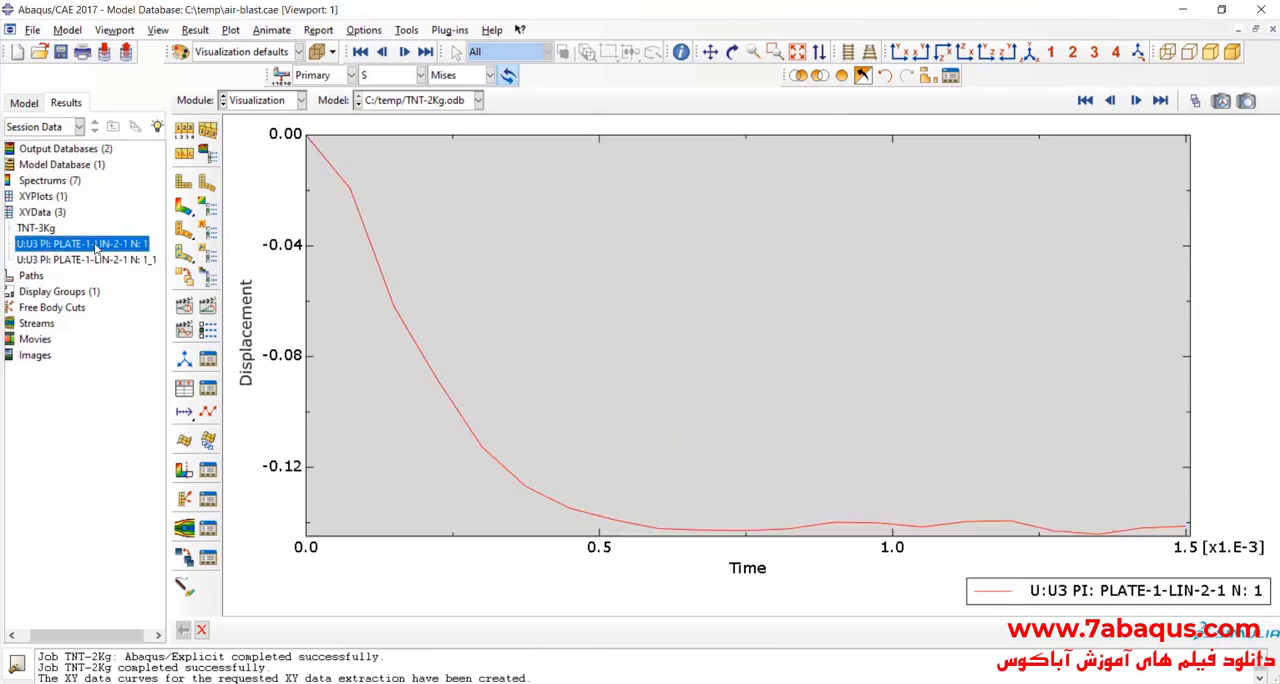
right_click(96, 246)
left_click(130, 404)
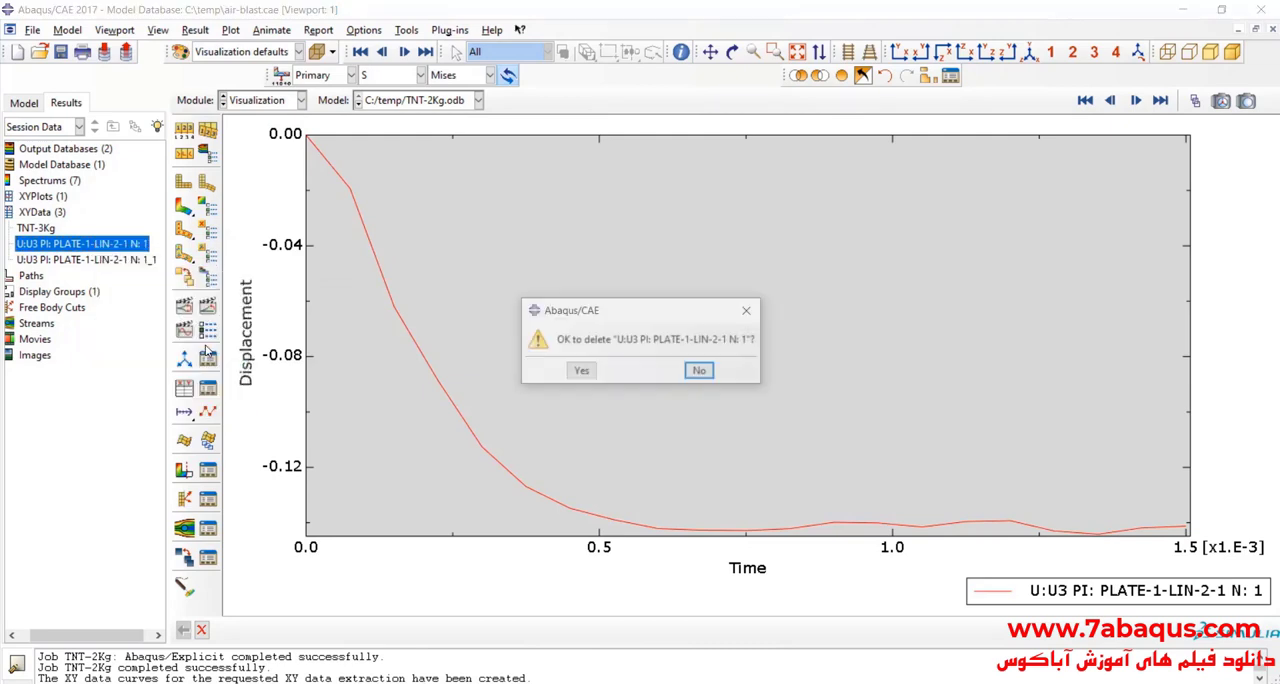
left_click(588, 372)
double_click(137, 245)
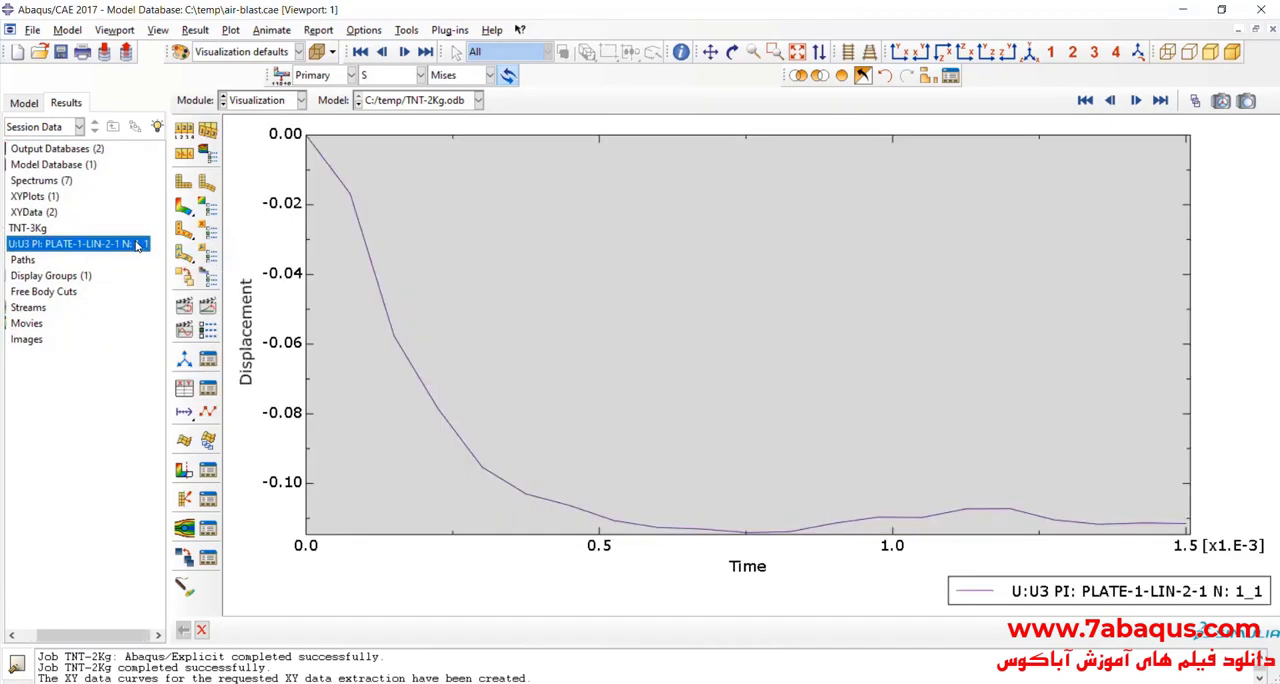
Step: Multiply the remaining U3 curve by 1000 with Operate on XY Data and save the result under the default name
left_click(185, 411)
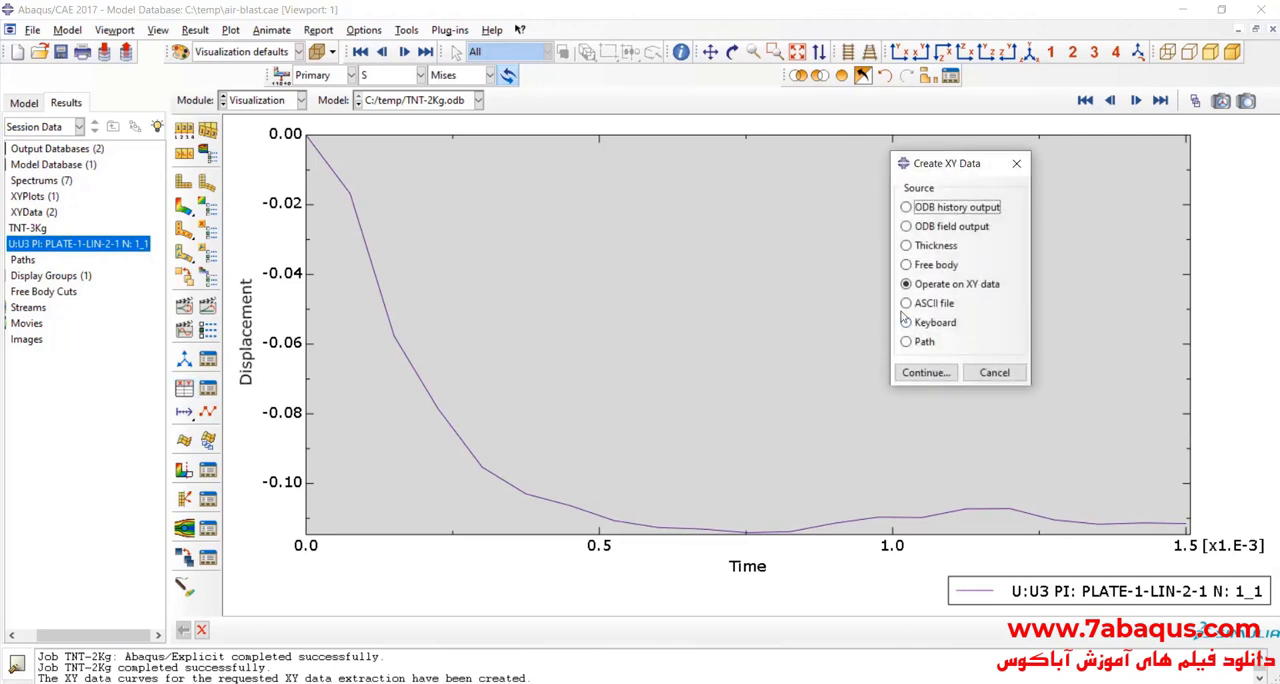
left_click(927, 374)
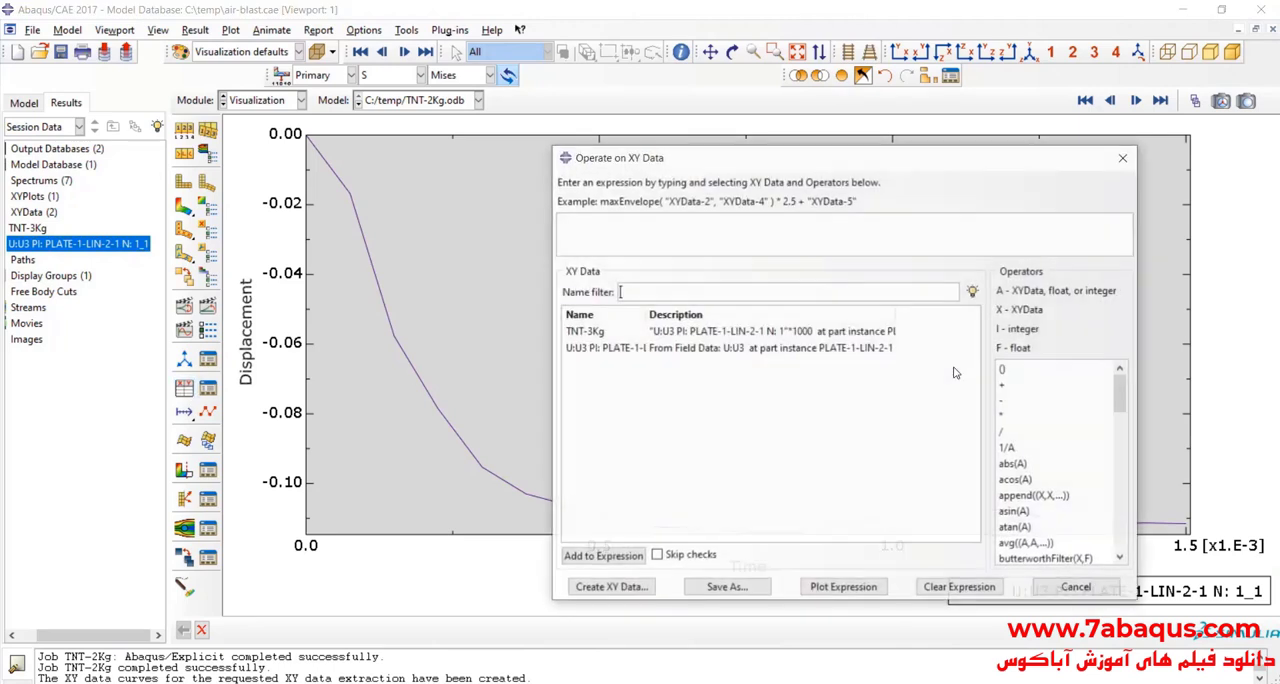
double_click(697, 348)
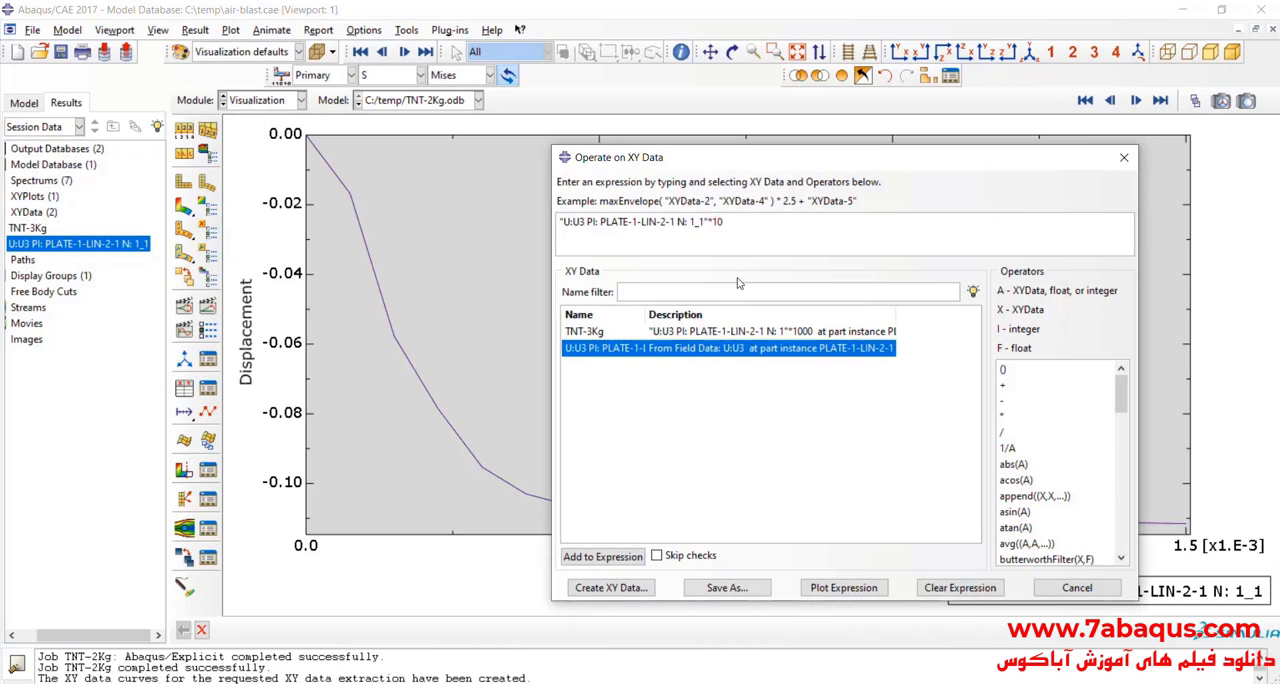
left_click(727, 587)
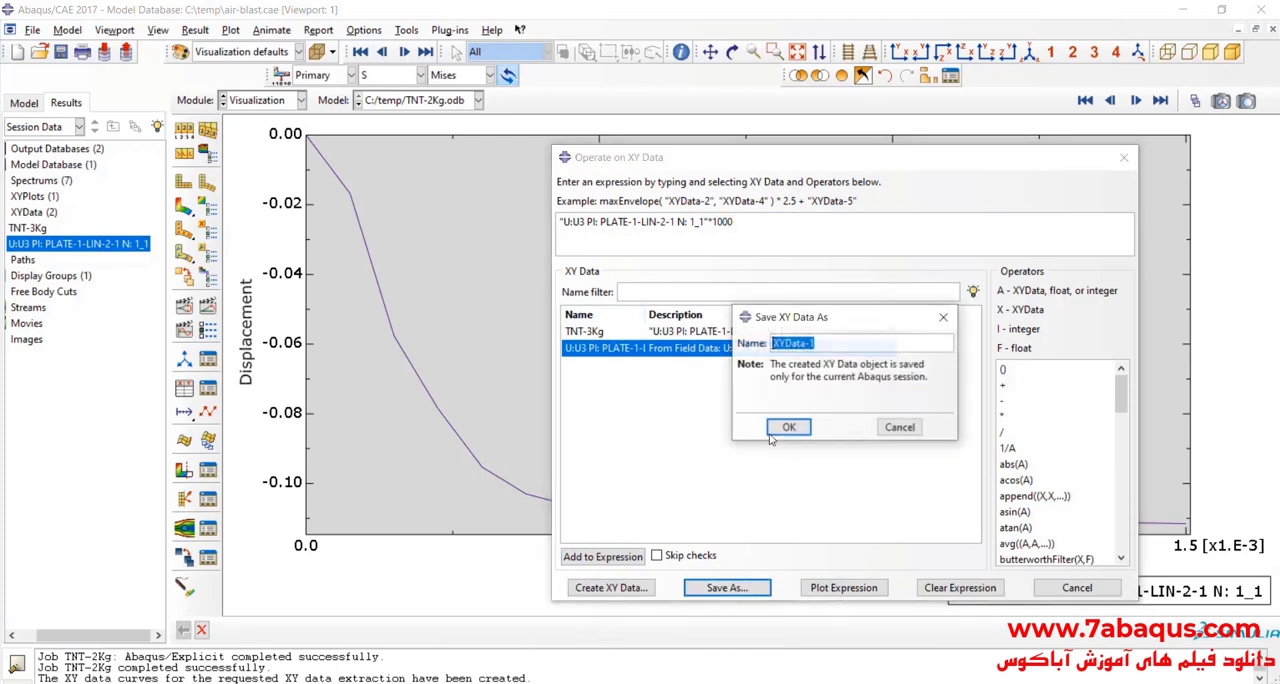
left_click(789, 428)
left_click(1077, 588)
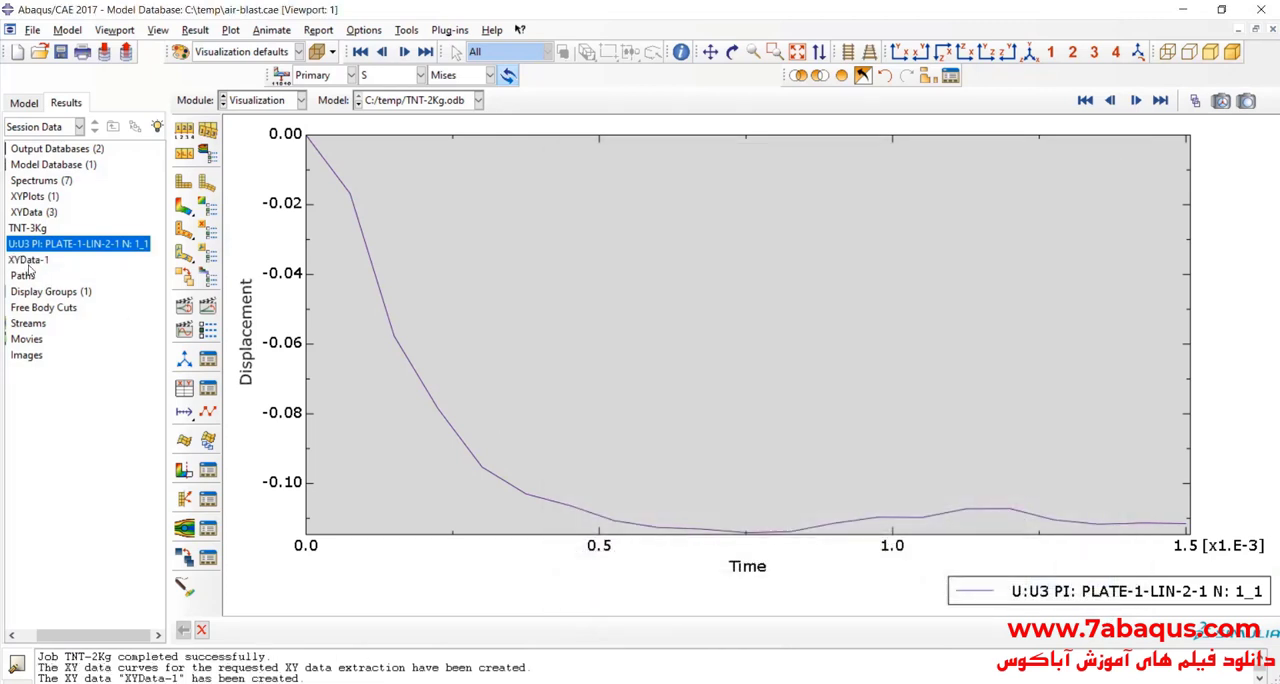
Step: Plot the scaled displacement curve XYData-1 and open its name for editing
double_click(28, 260)
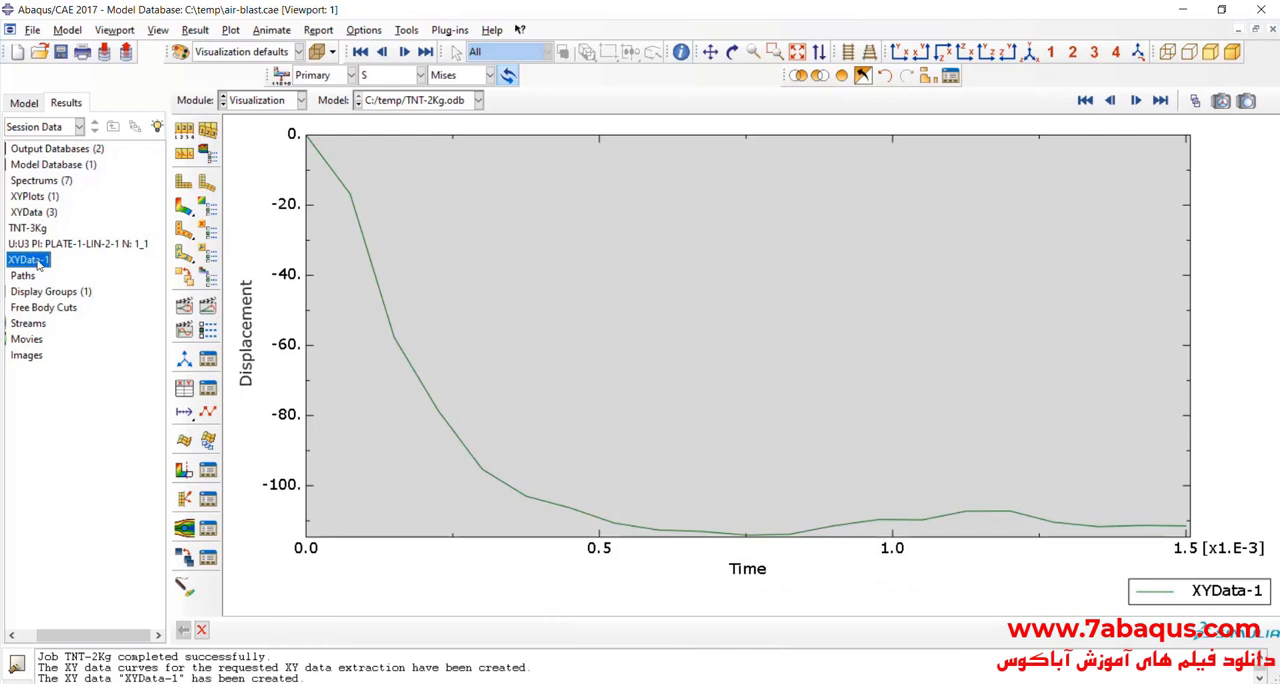
right_click(38, 263)
left_click(90, 402)
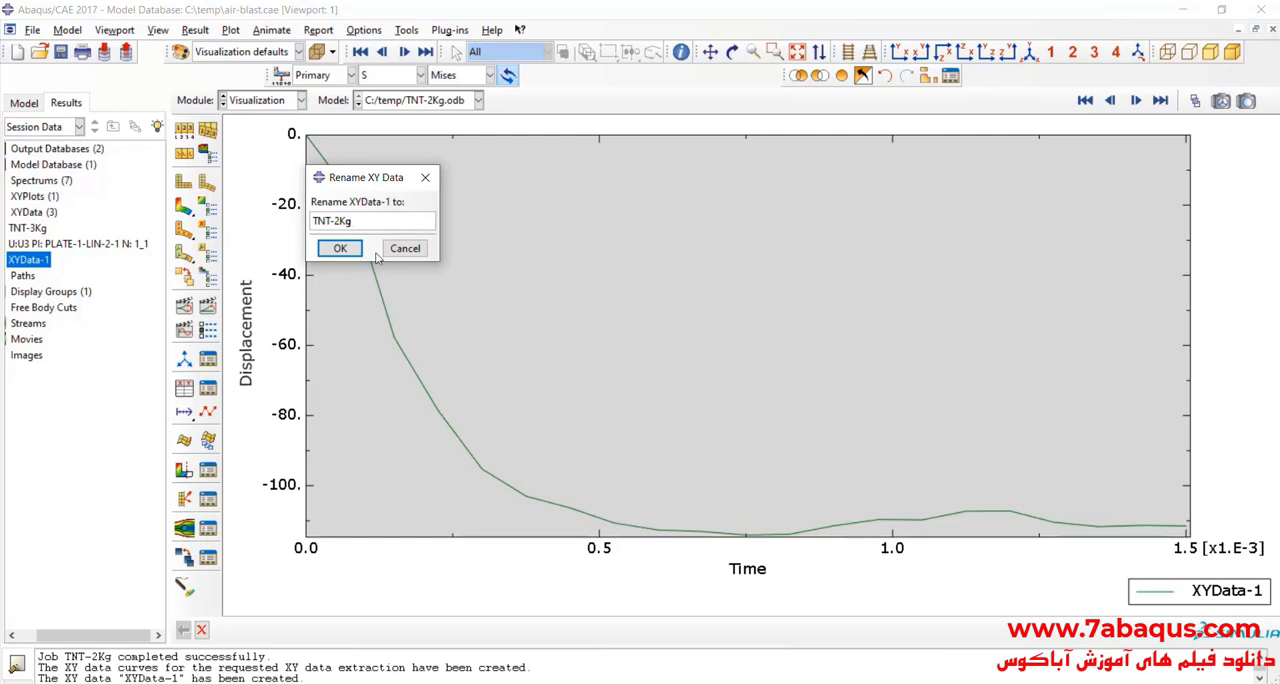
Step: Rename XYData-1 as TNT-2Kg and copy all time and displacement values from its data table
left_click(343, 249)
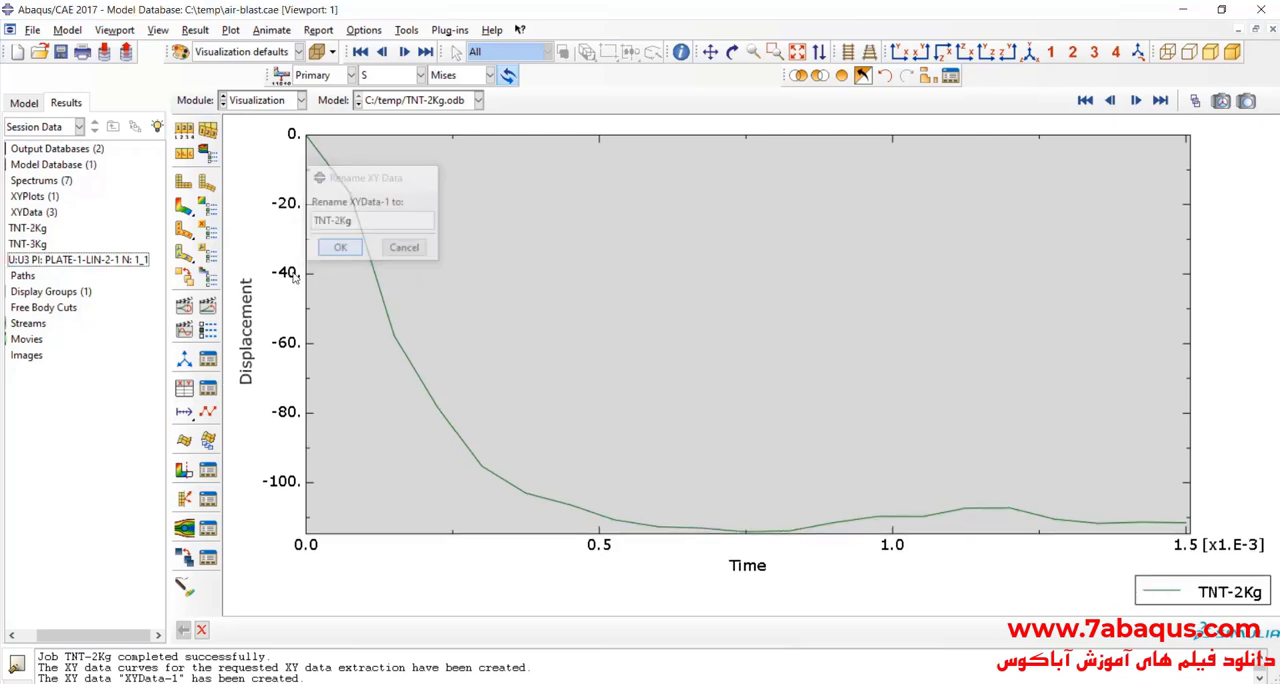
left_click(39, 232)
right_click(39, 232)
left_click(66, 273)
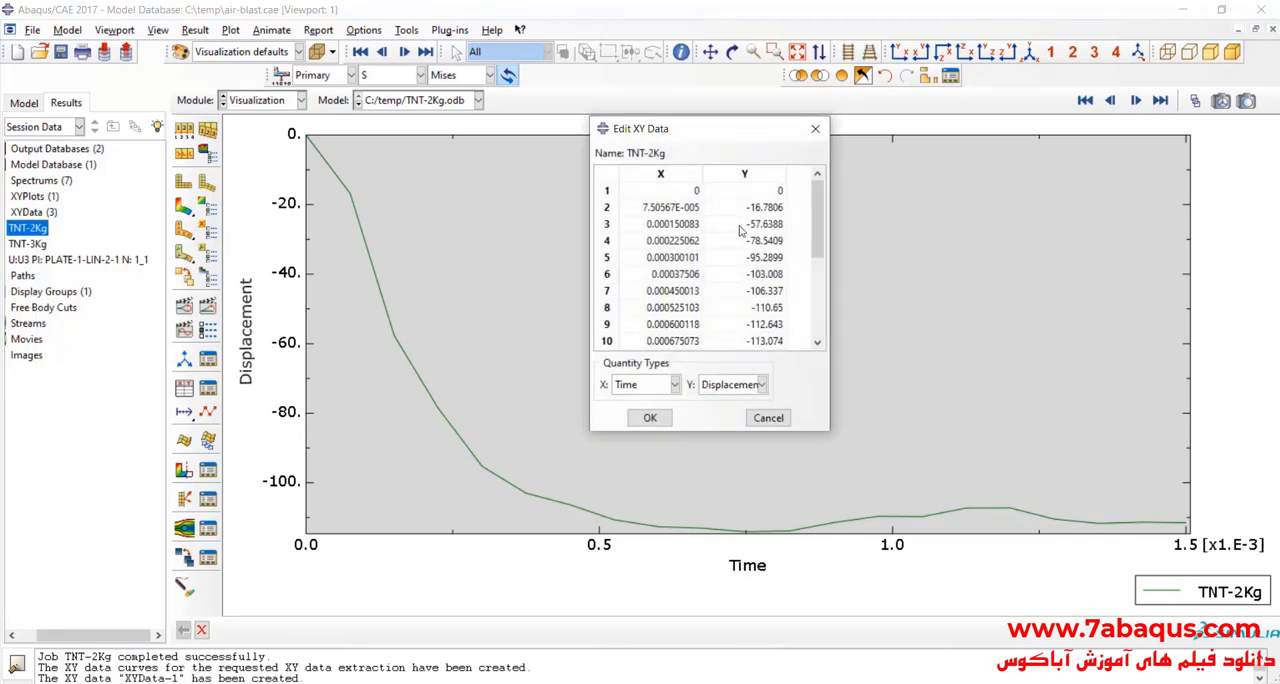
left_click_drag(685, 195, 762, 488)
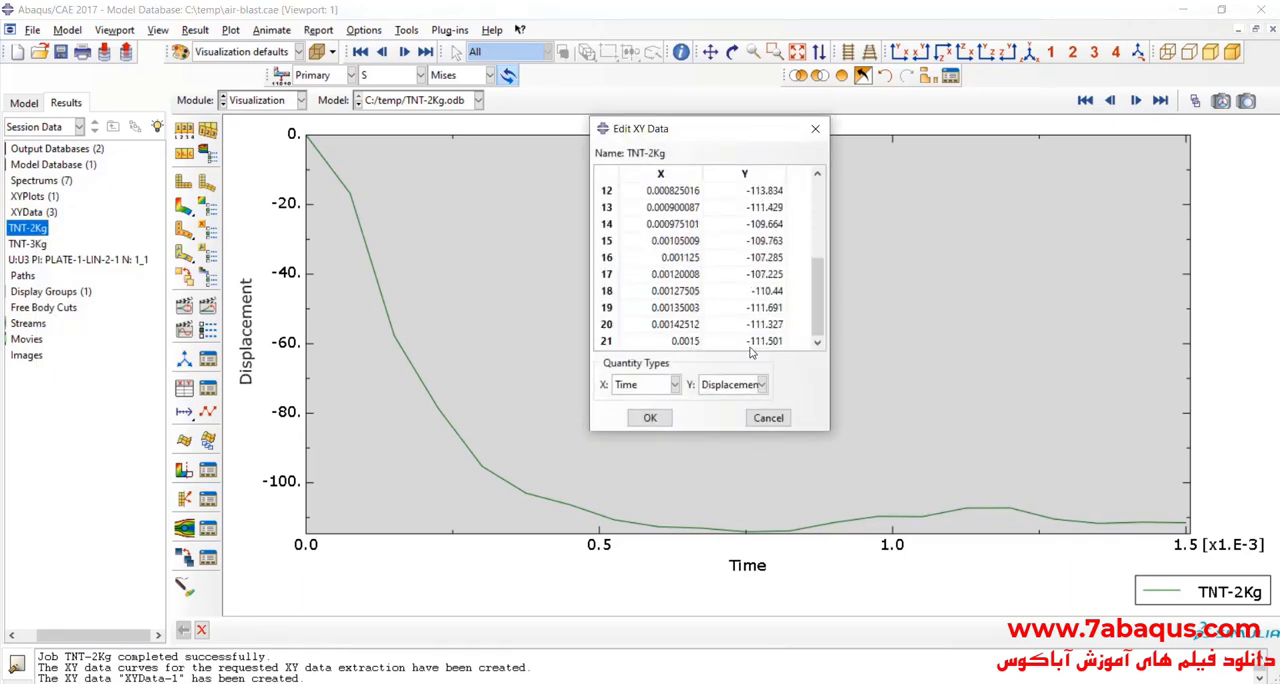
left_click_drag(750, 352, 753, 346)
scroll(753, 312, "up", 3)
right_click(726, 239)
left_click(750, 266)
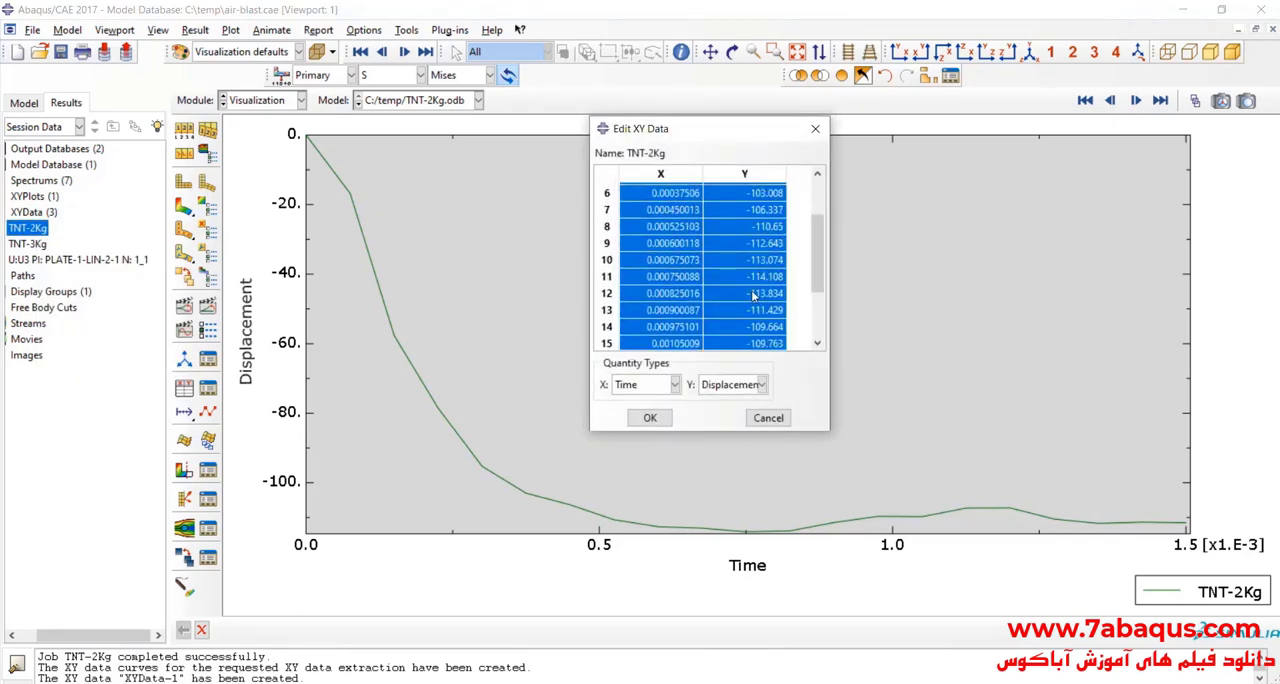
Step: Switch to Excel, widen column F and paste the copied data at F16 under the 2 Kg TNT headings
key("alt+Tab")
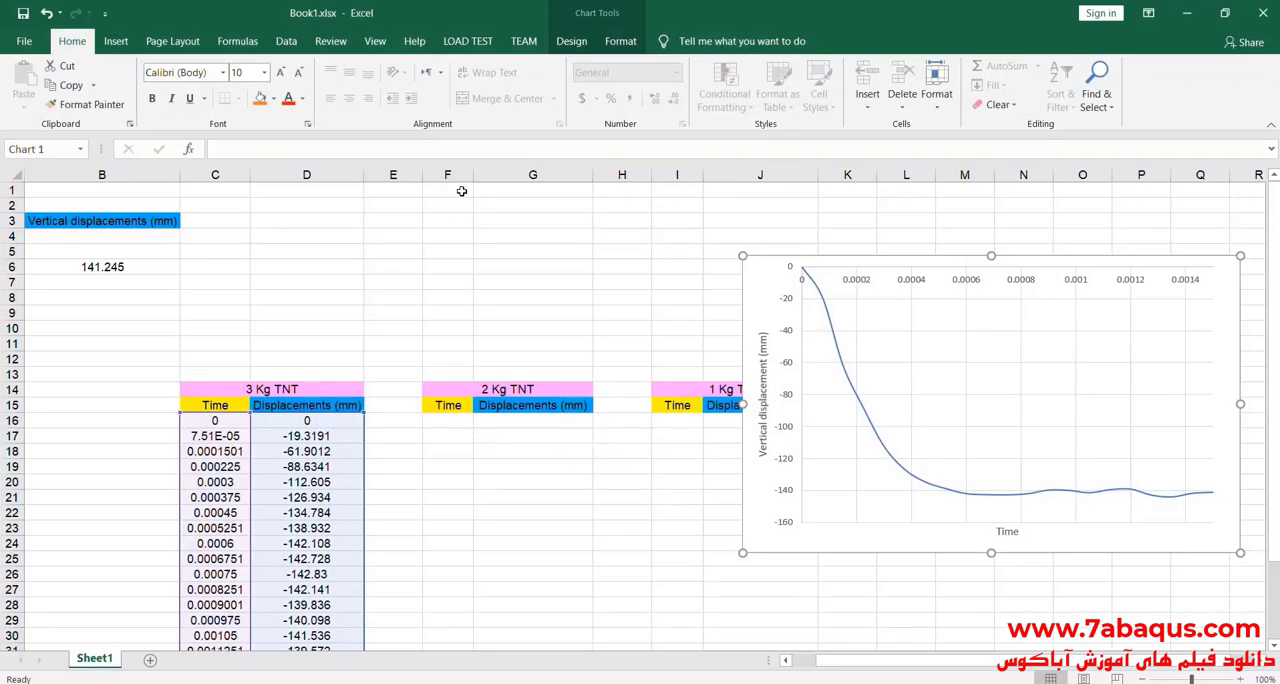
left_click(461, 176)
left_click_drag(474, 176, 506, 176)
left_click(445, 421)
right_click(445, 421)
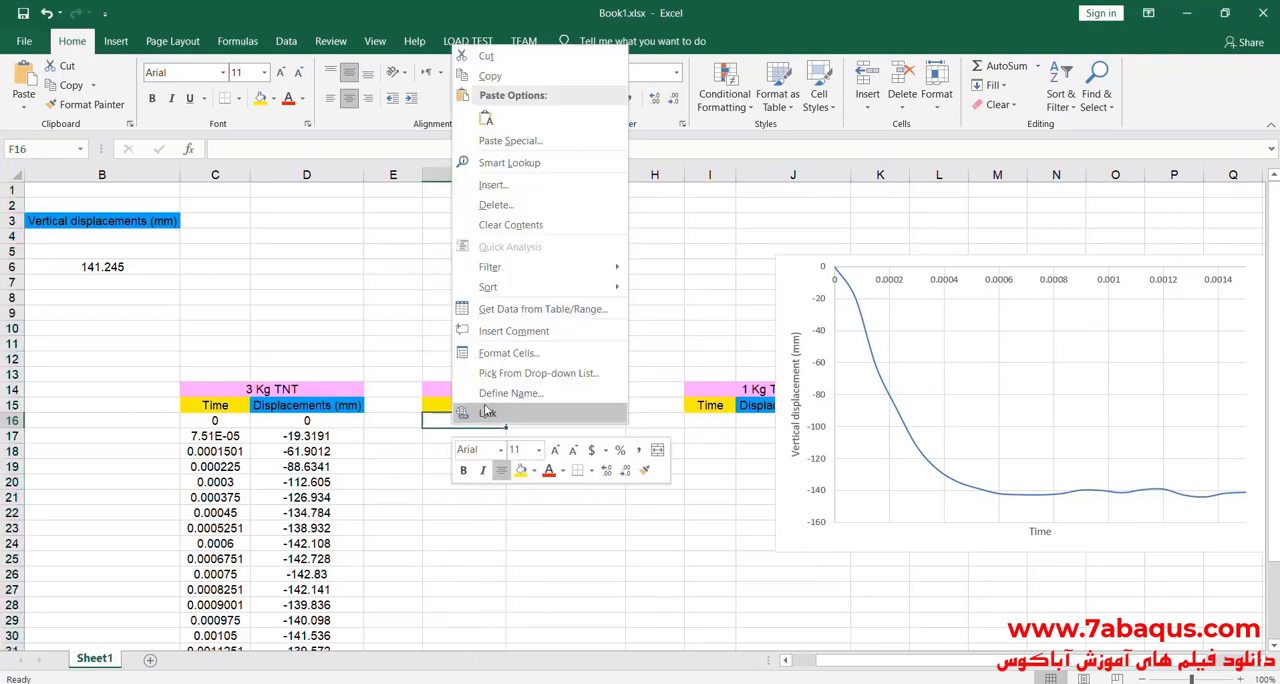
left_click(488, 118)
scroll(597, 360, "down", 4)
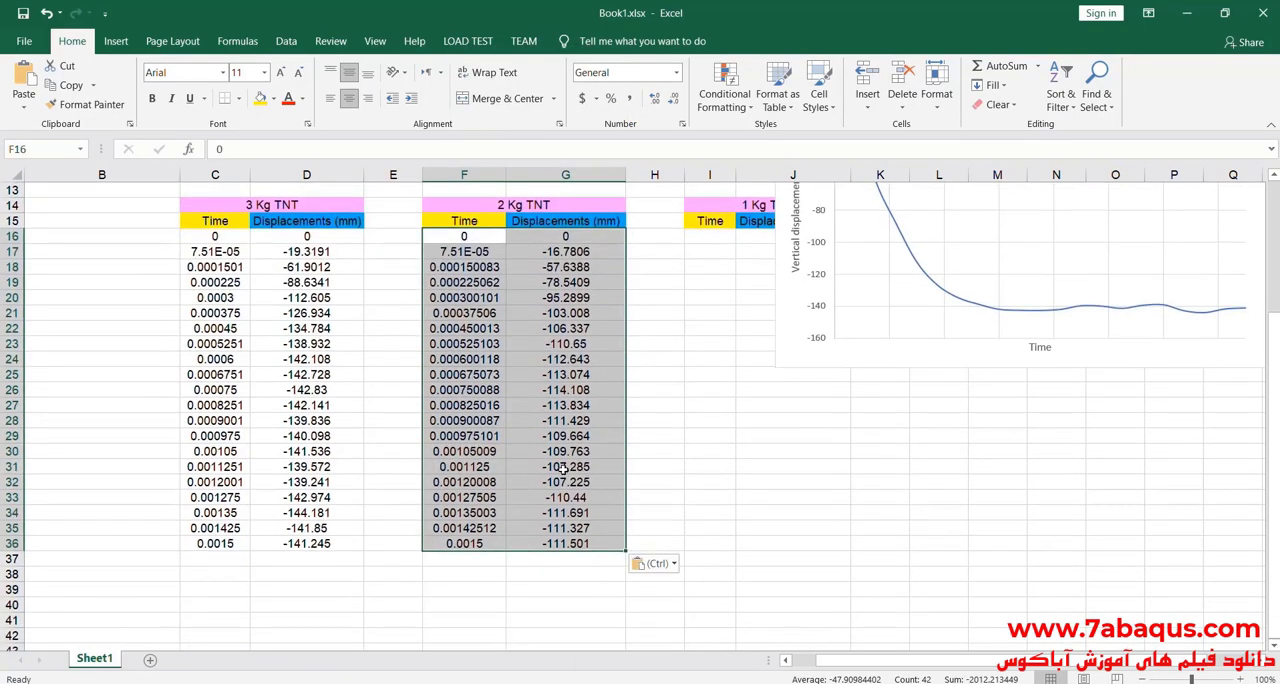
scroll(563, 468, "up", 2)
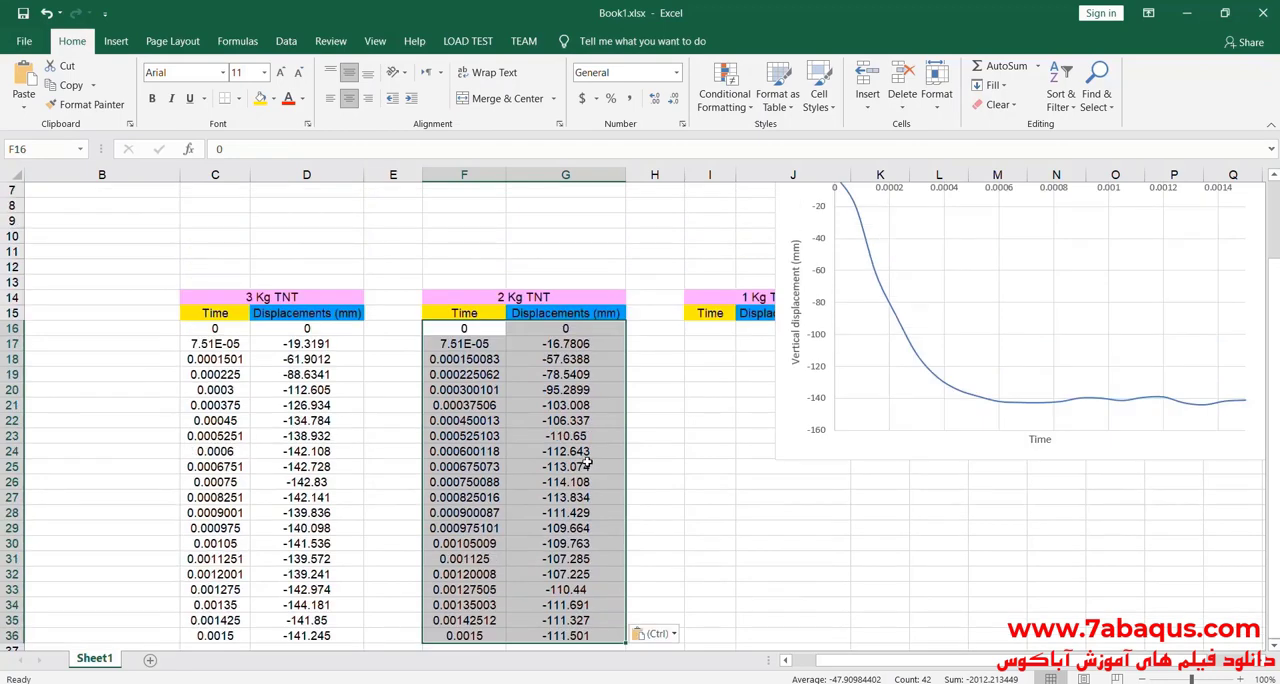
scroll(747, 358, "up", 1)
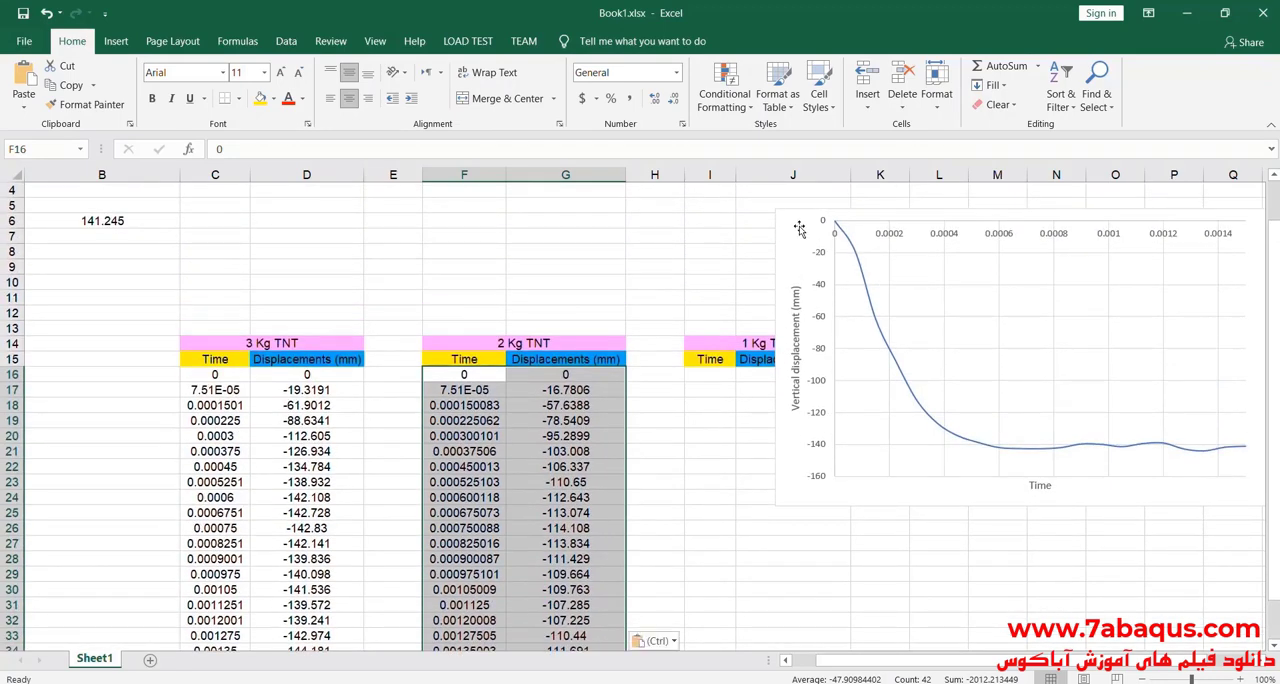
Step: Move the chart closer to the tables and add a new series with X values from F16:F36
left_click_drag(910, 343, 781, 370)
right_click(808, 358)
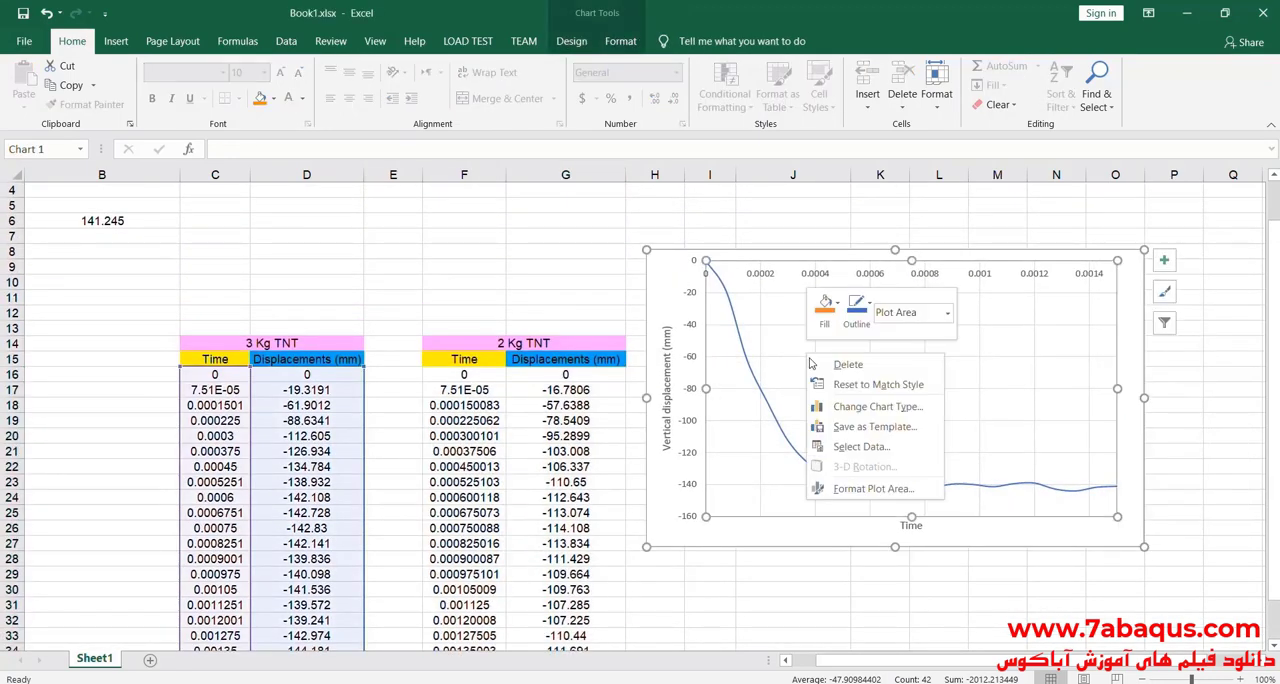
left_click(868, 455)
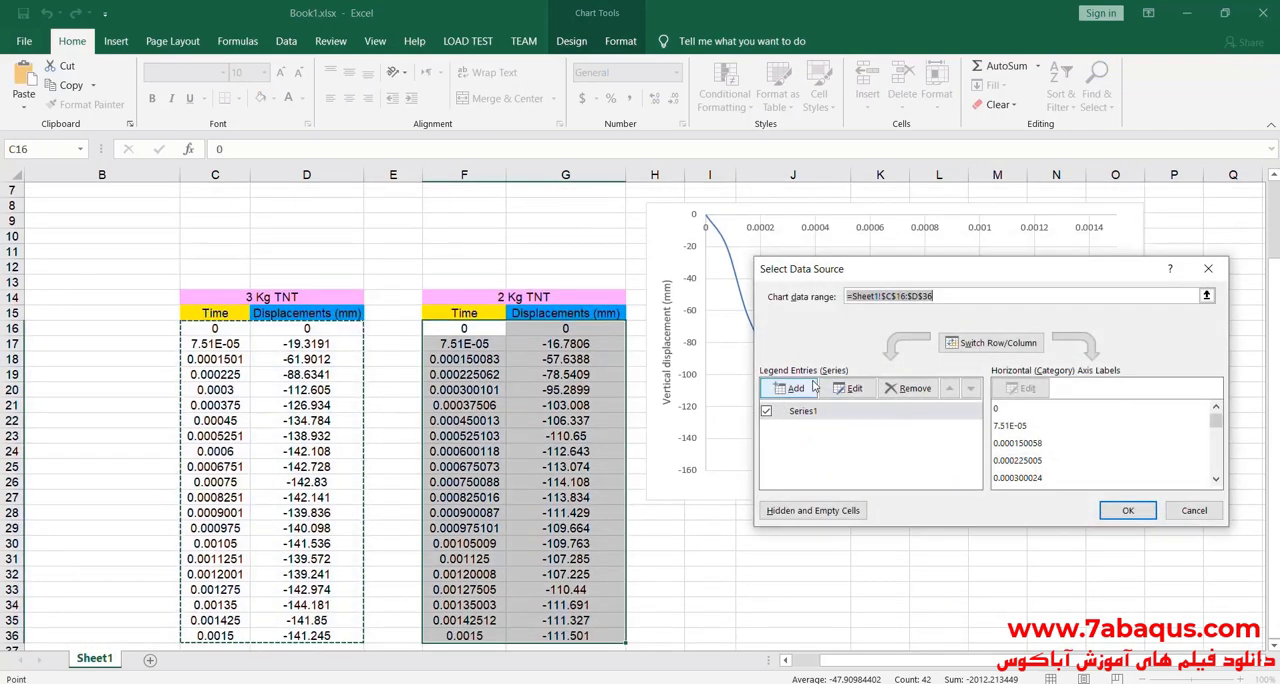
left_click(791, 388)
left_click(1025, 397)
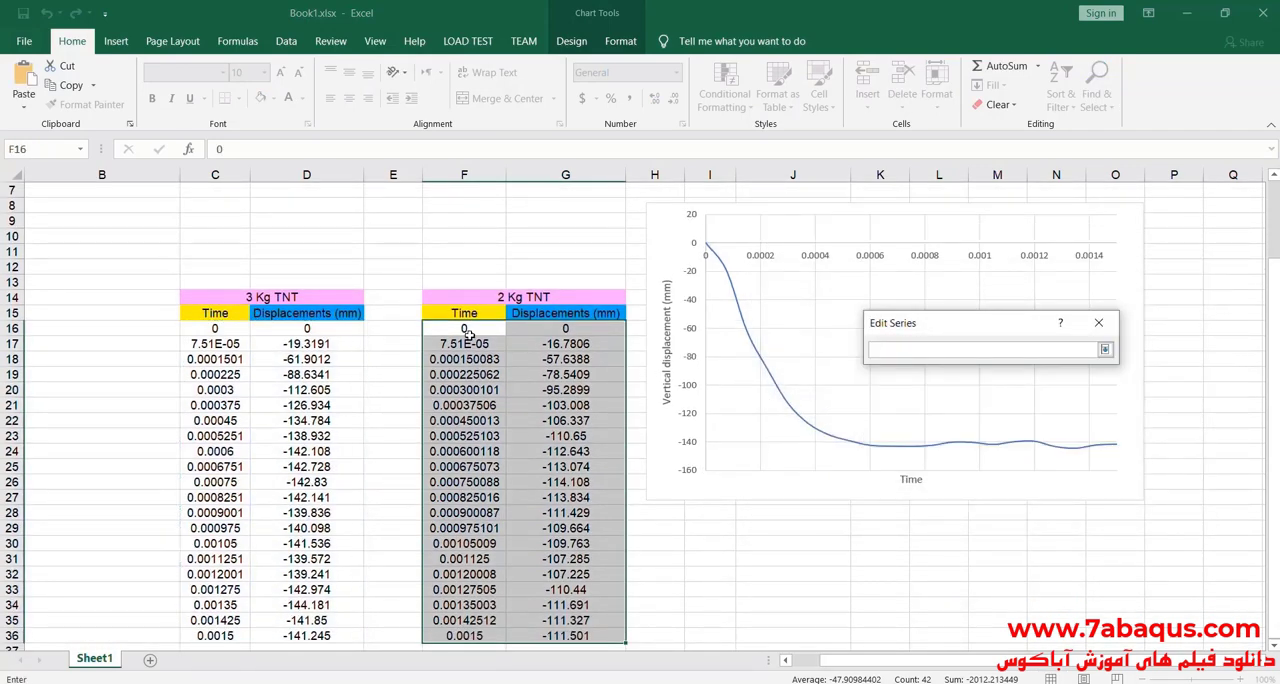
left_click_drag(468, 333, 463, 577)
left_click(1105, 349)
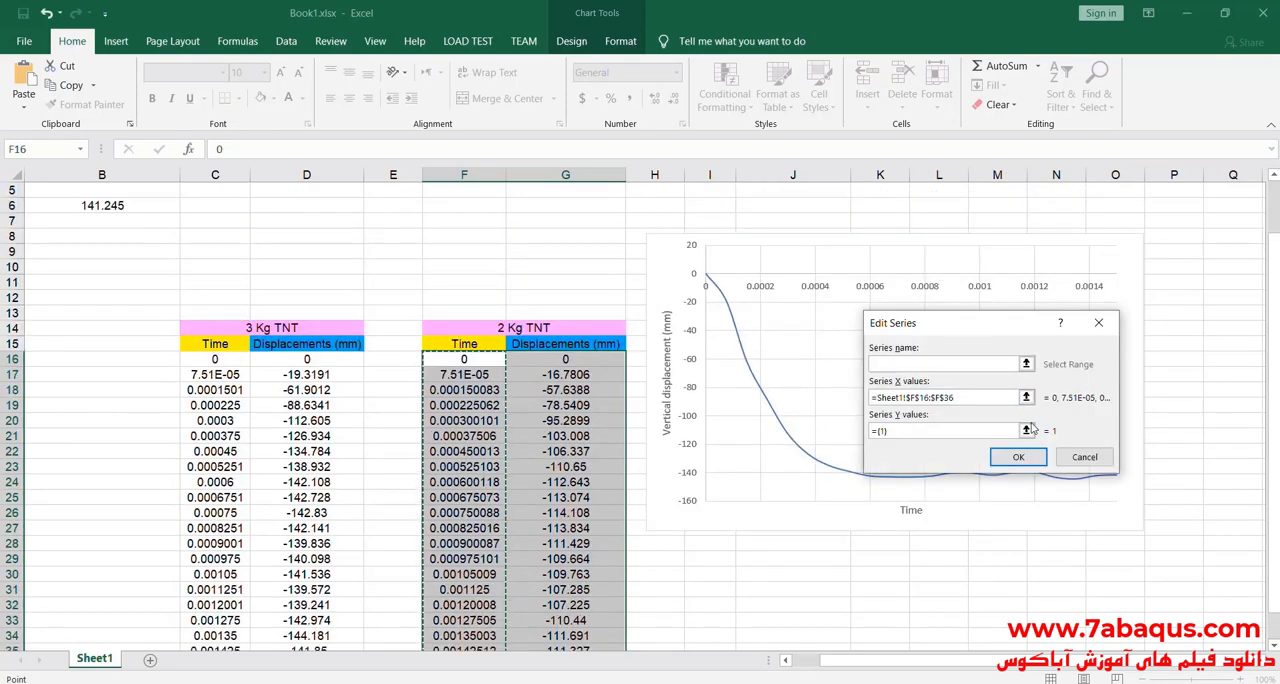
Step: Set the new series' Y values to G16:G36 and name the series 2Kg TNT
left_click(1025, 430)
left_click_drag(561, 366, 575, 612)
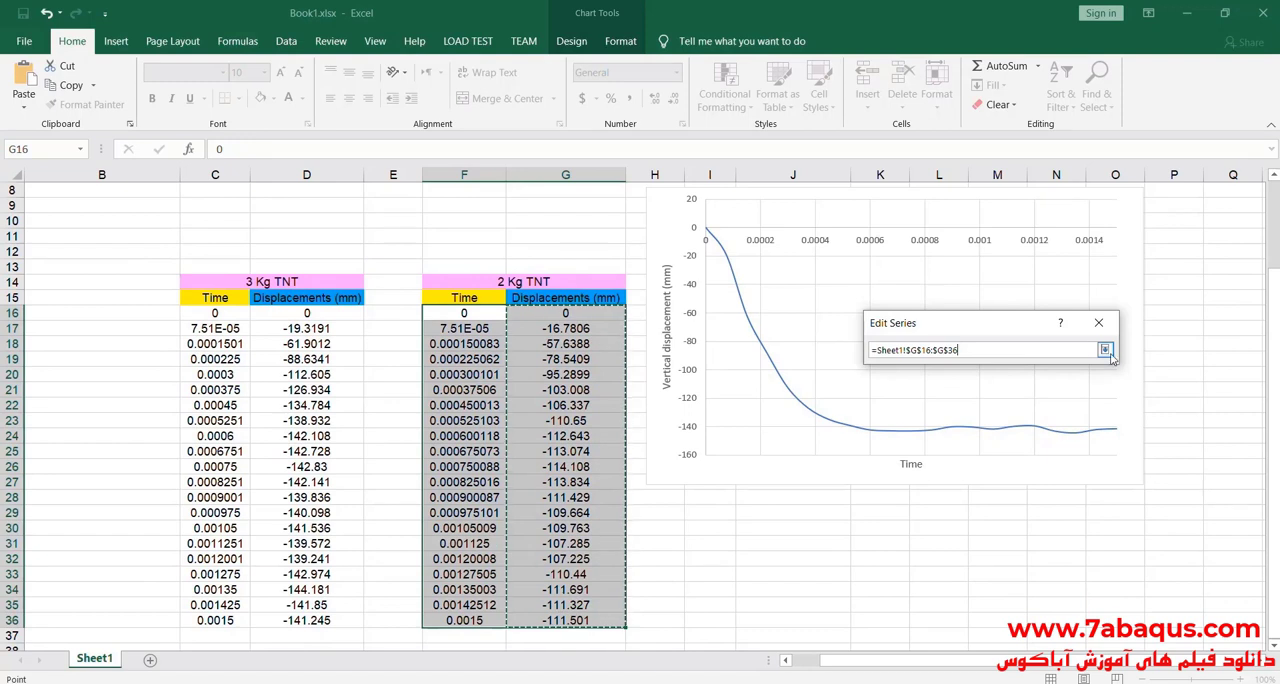
left_click(1105, 349)
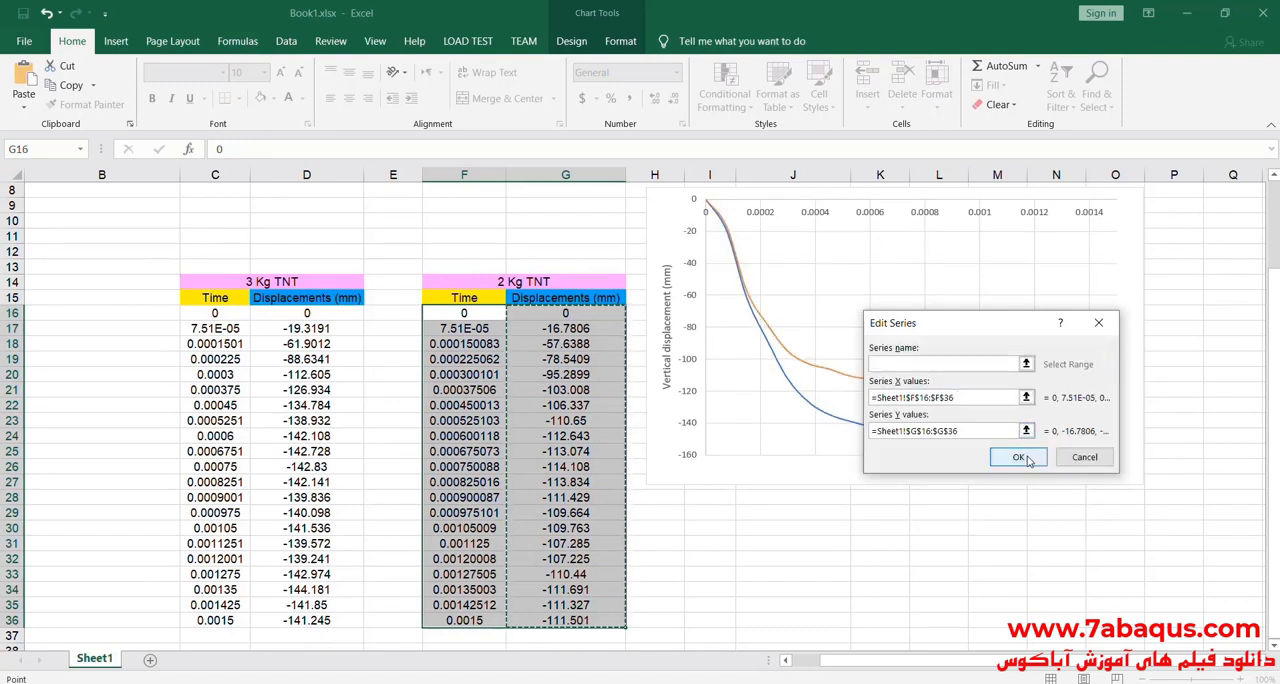
left_click_drag(971, 325, 909, 377)
left_click(866, 417)
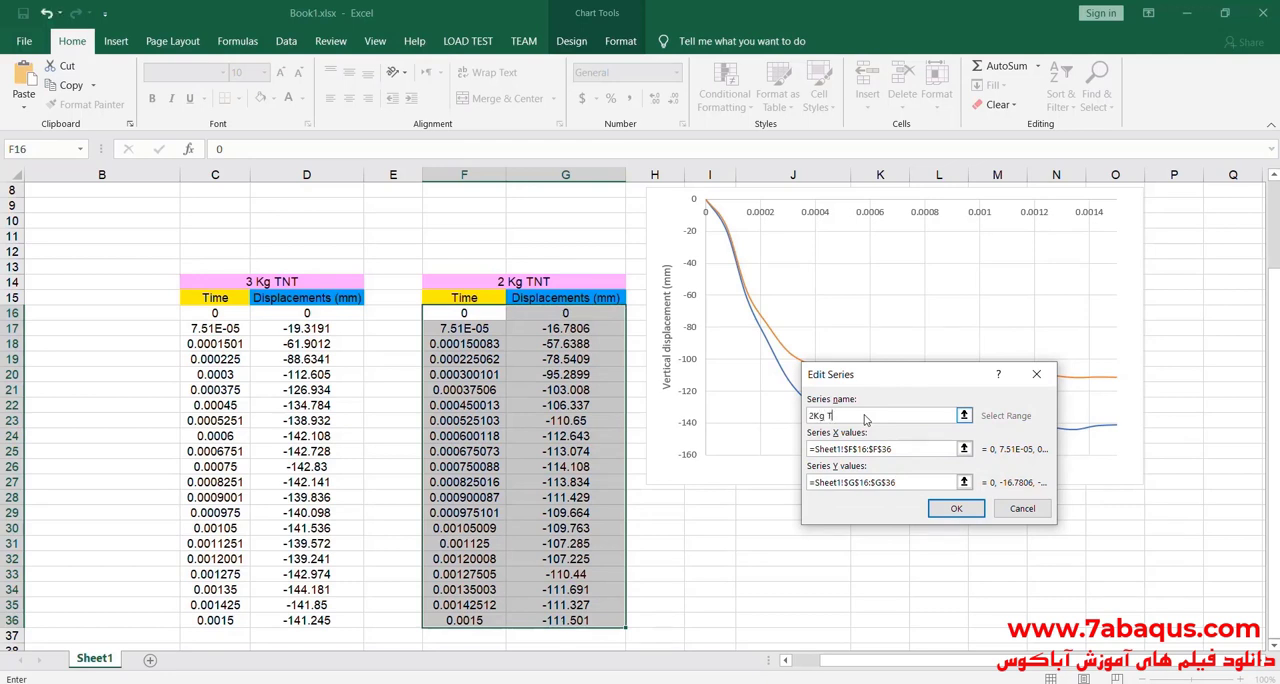
left_click(956, 508)
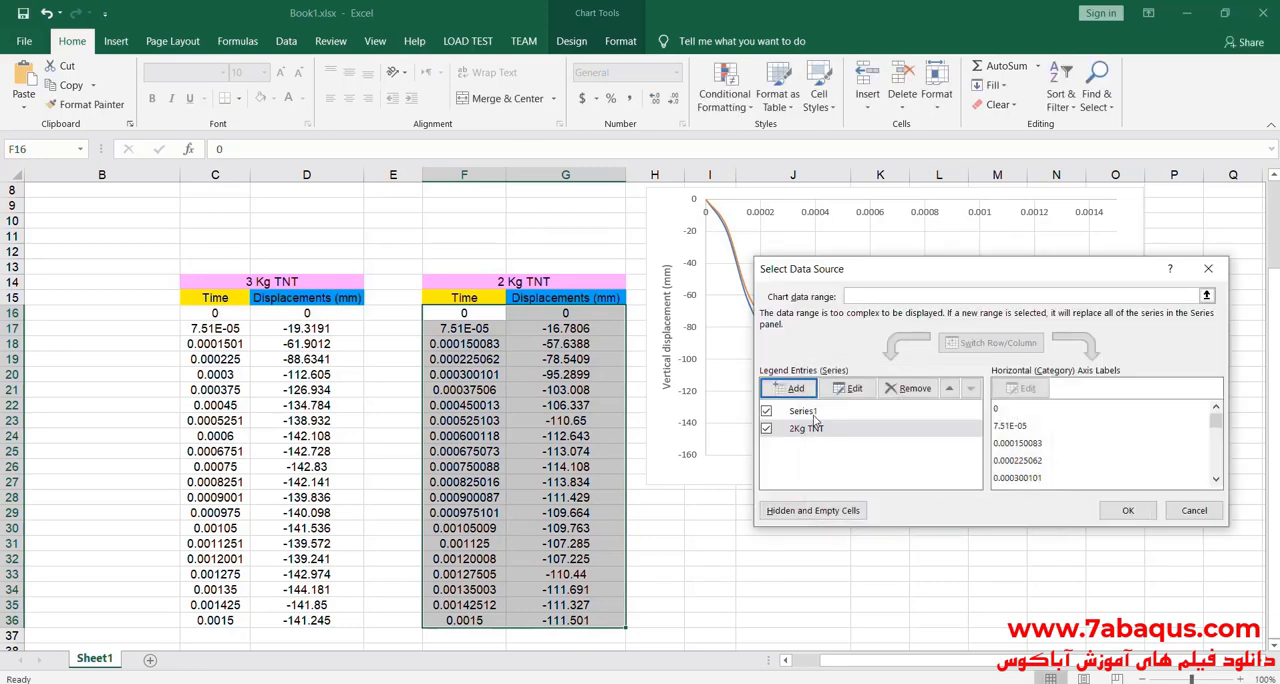
Step: Rename Series1 as 3Kg TNT and apply the chart's data source changes
left_click(808, 411)
left_click(849, 388)
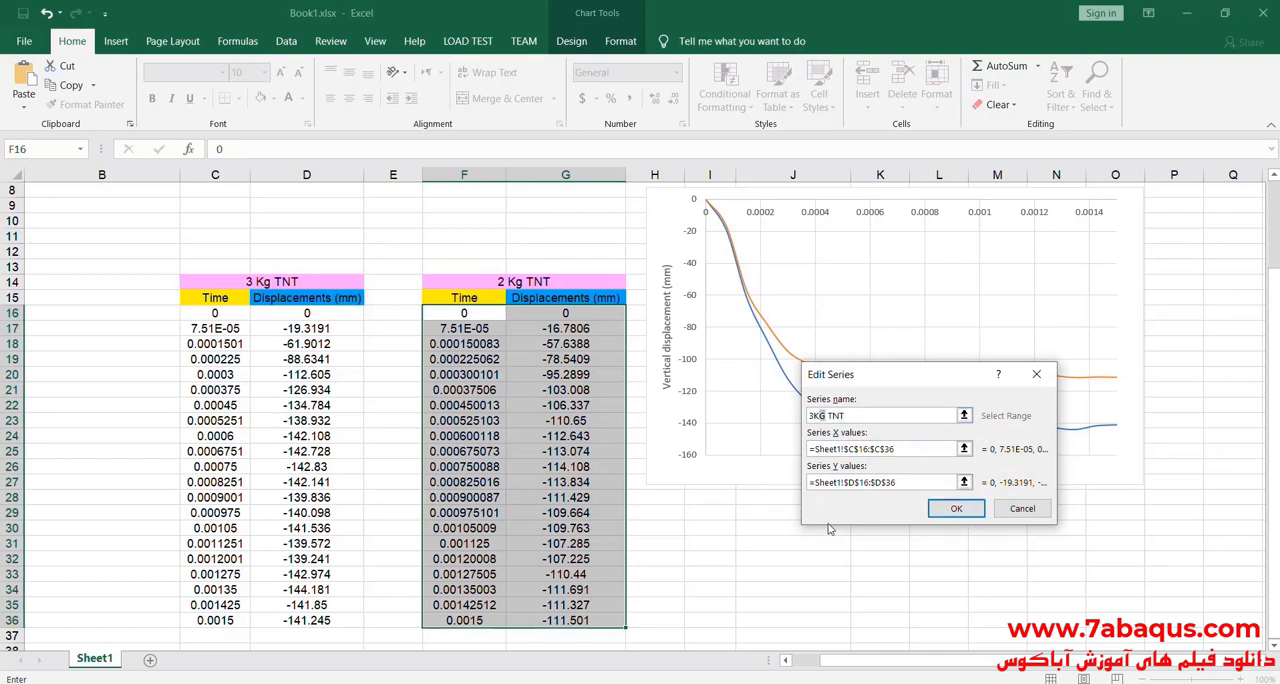
key("BackSpace")
type("g")
left_click(958, 509)
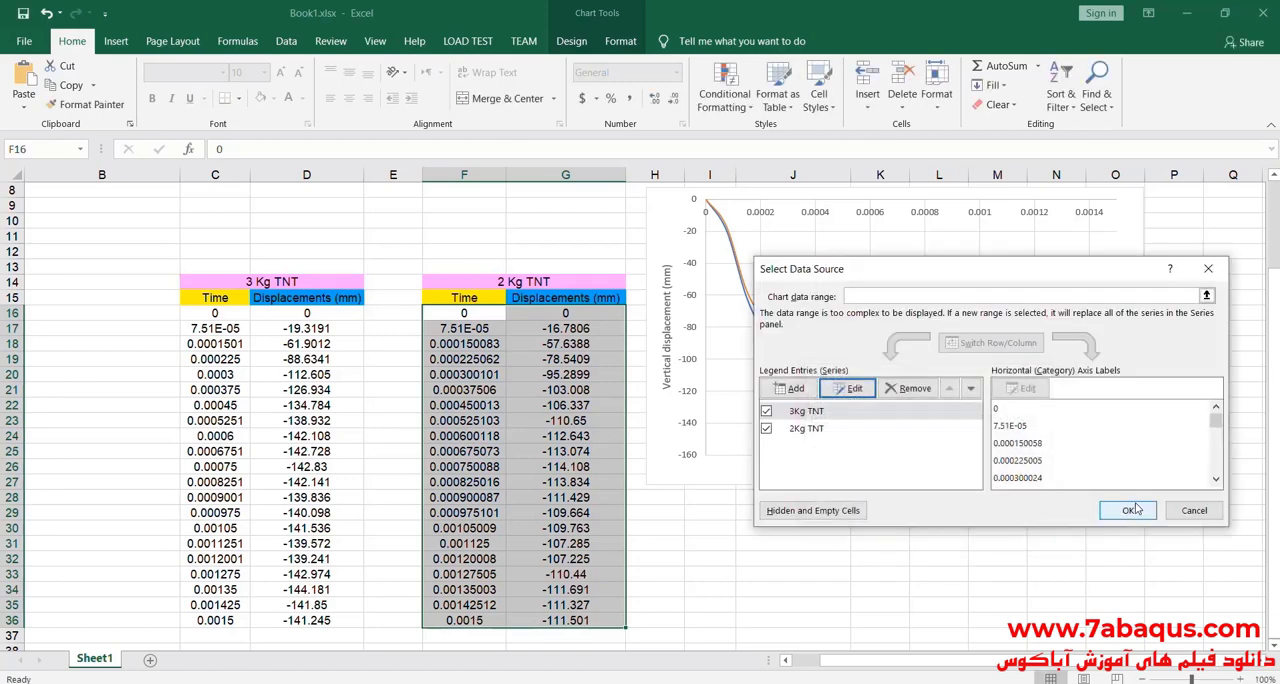
left_click(1131, 509)
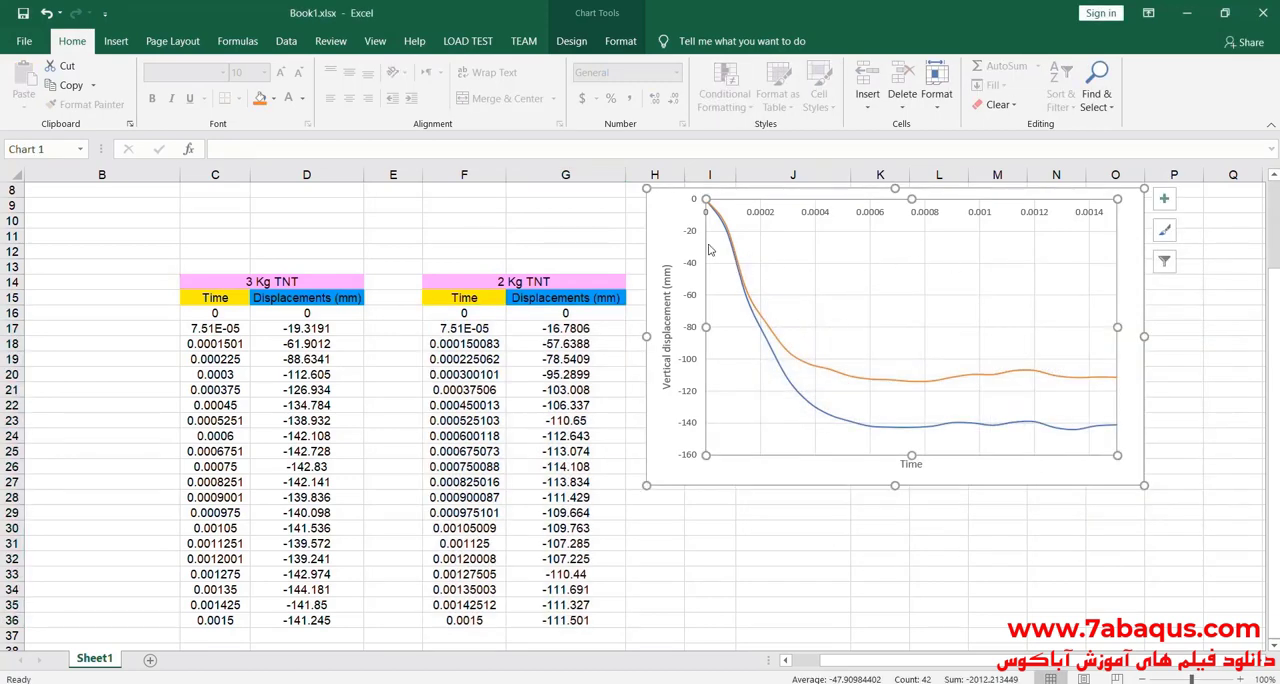
Step: Shift the chart over the 2 Kg TNT table and add a legend on the chart's right side
left_click_drag(668, 218, 589, 276)
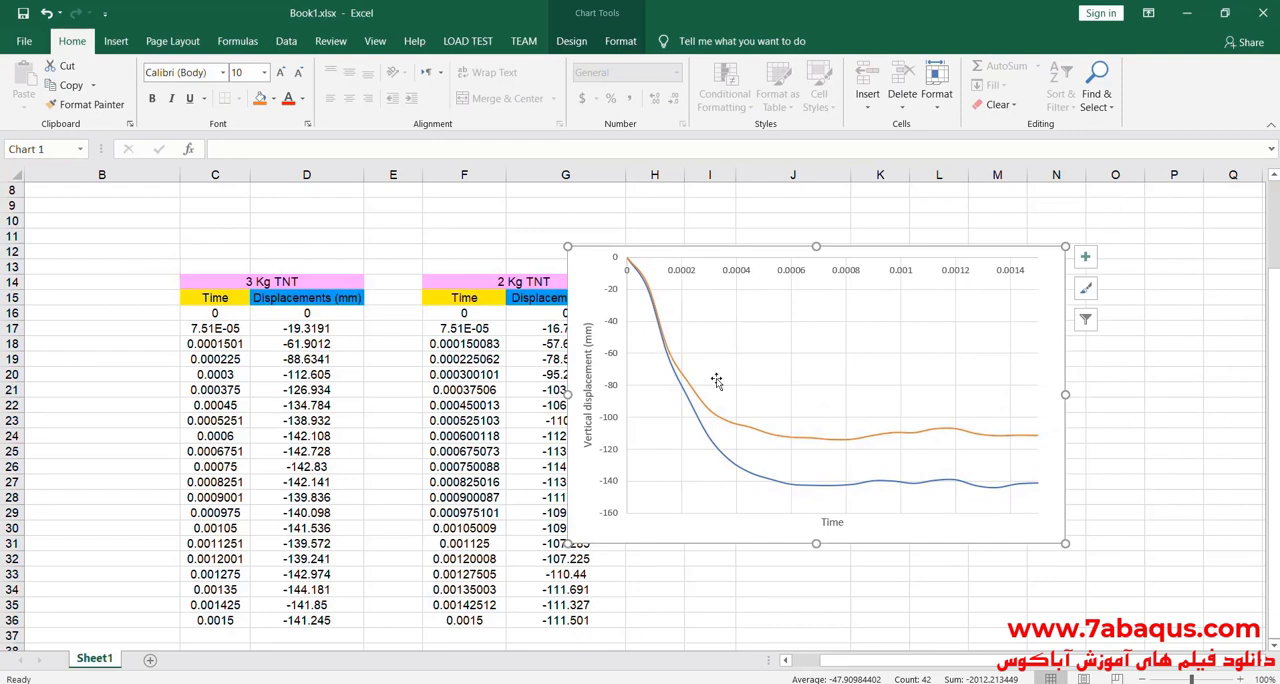
left_click(1085, 258)
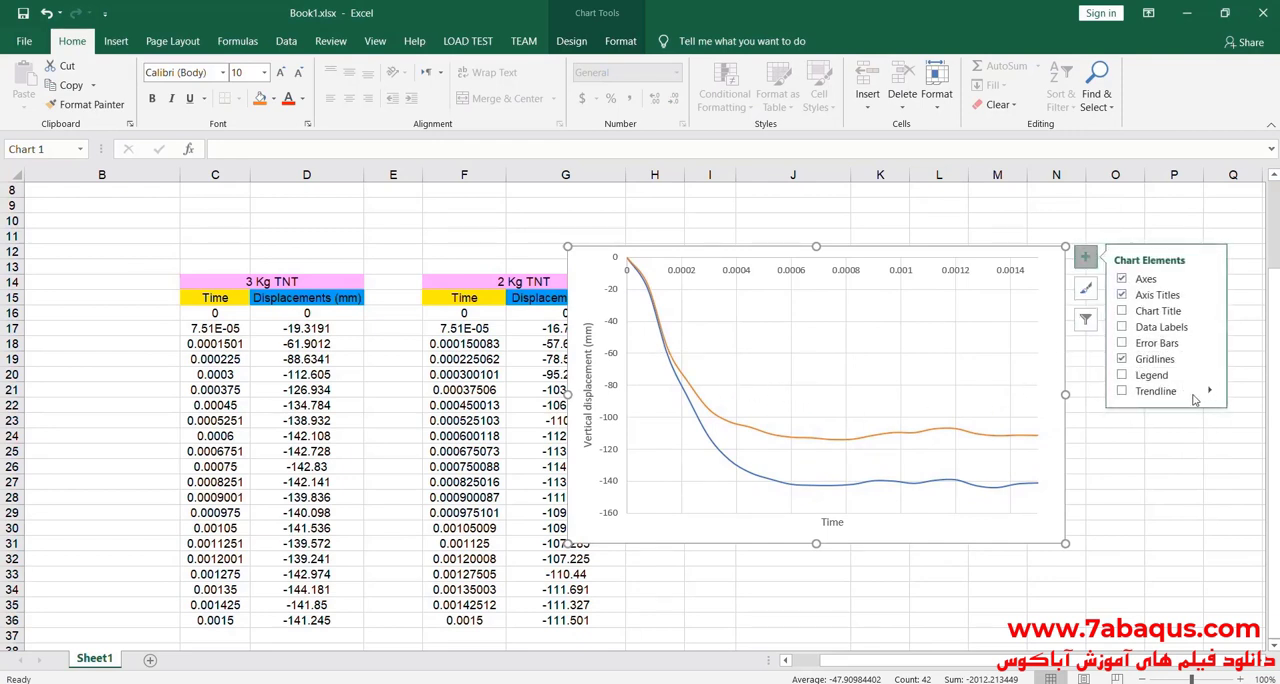
left_click(1121, 376)
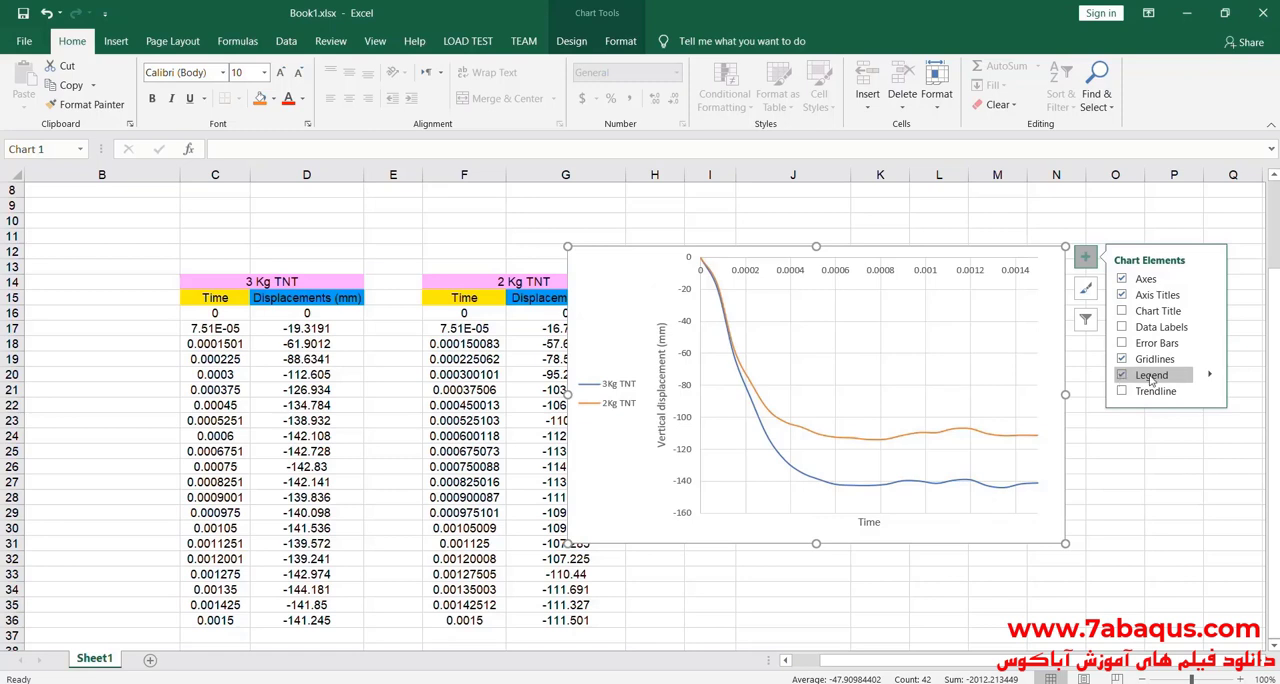
mouse_move(1211, 379)
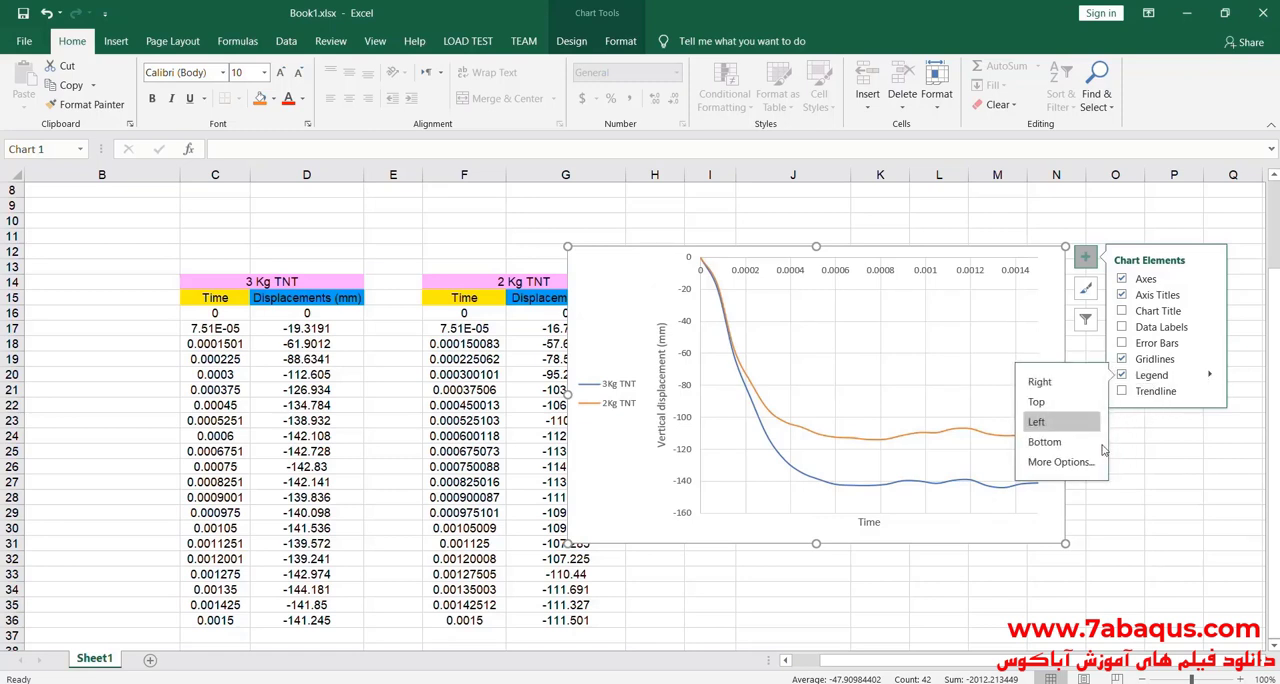
left_click(1040, 381)
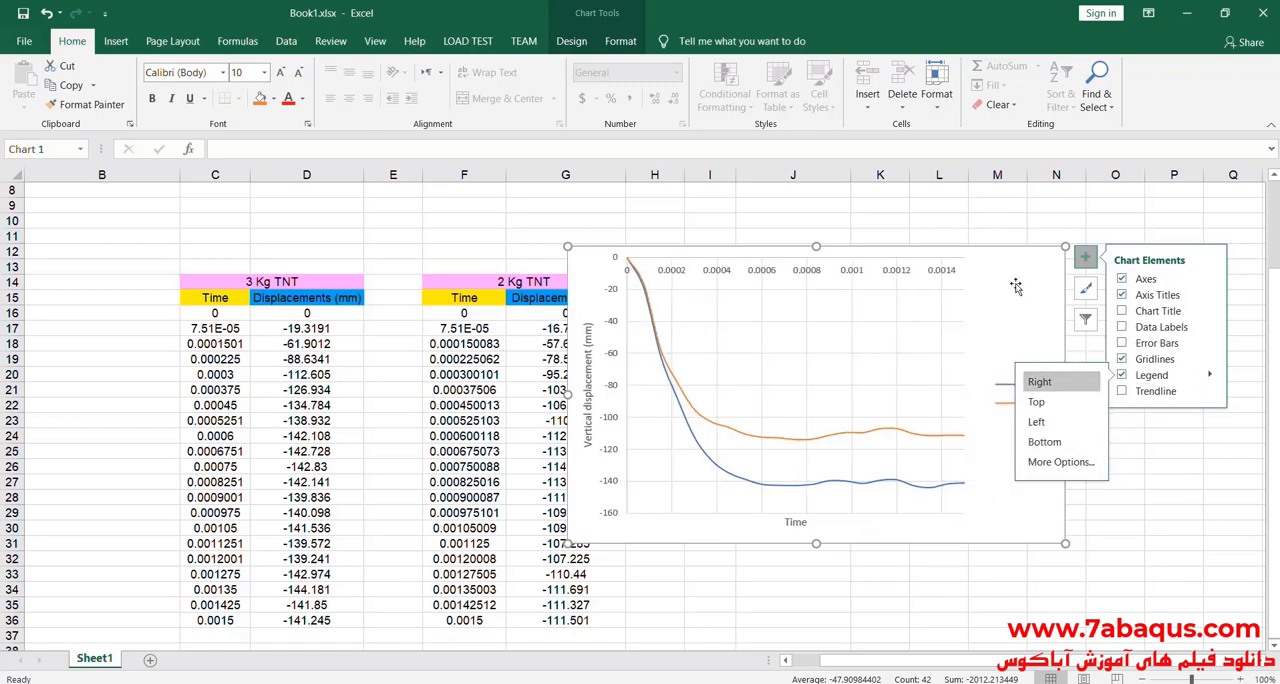
left_click(1086, 260)
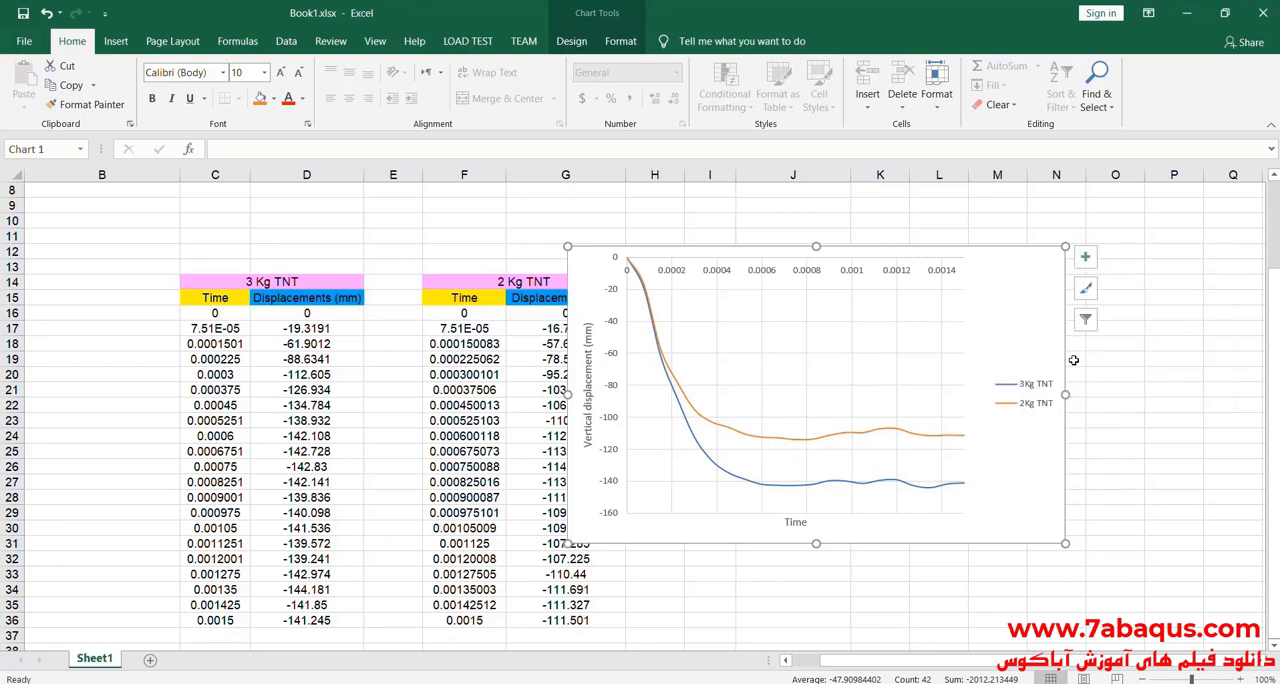
Step: Enlarge the chart slightly in width and height and place it beside the 2 Kg TNT table, over columns H to O
left_click_drag(1068, 396, 1110, 396)
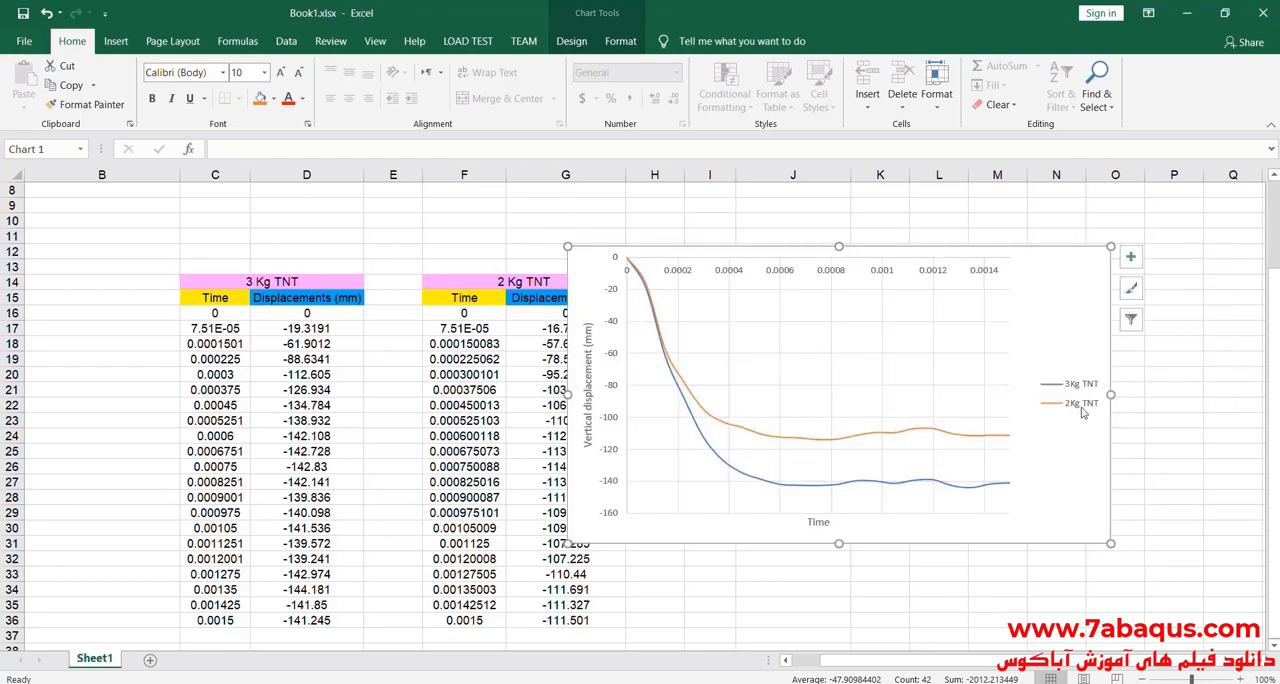
left_click_drag(839, 546, 839, 563)
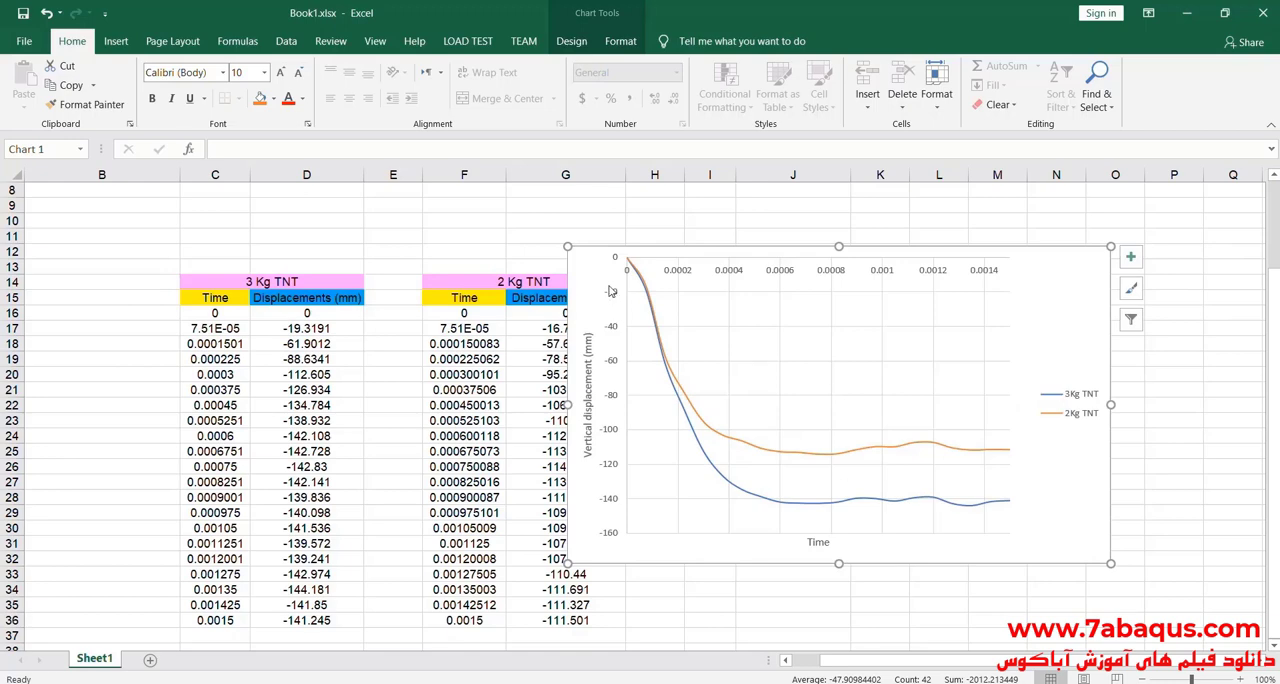
left_click_drag(592, 277, 127, 273)
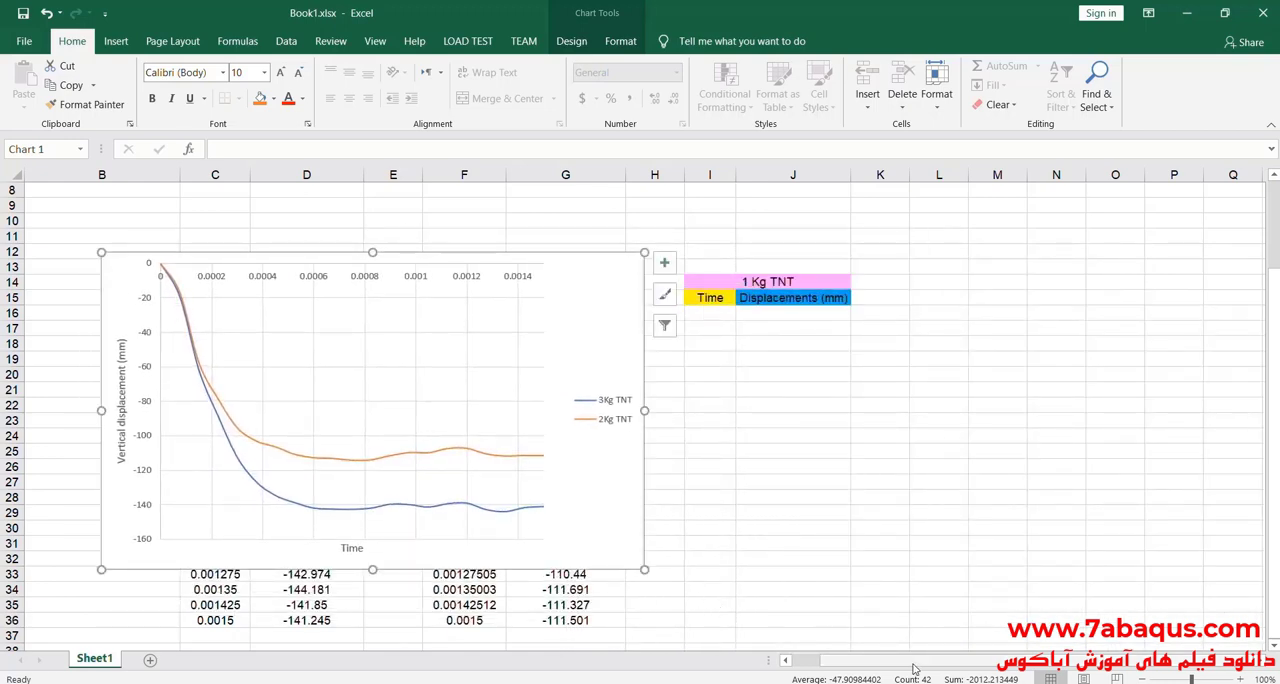
left_click_drag(914, 664, 816, 644)
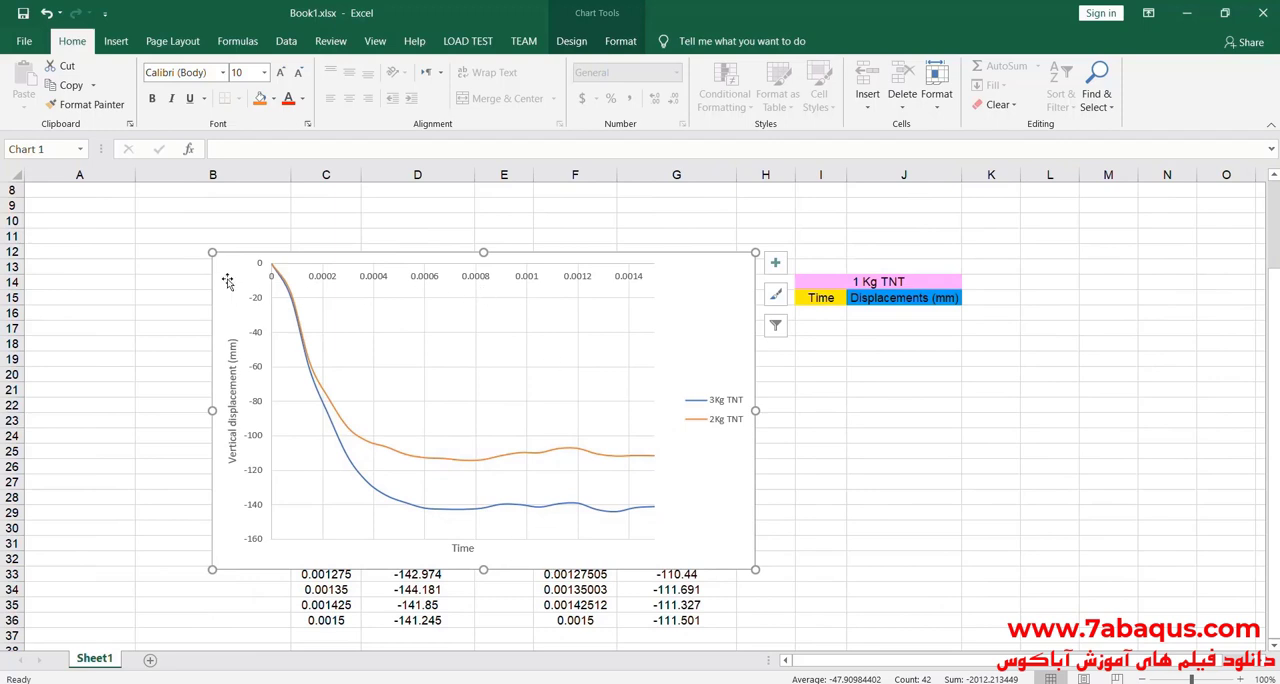
left_click_drag(232, 280, 160, 270)
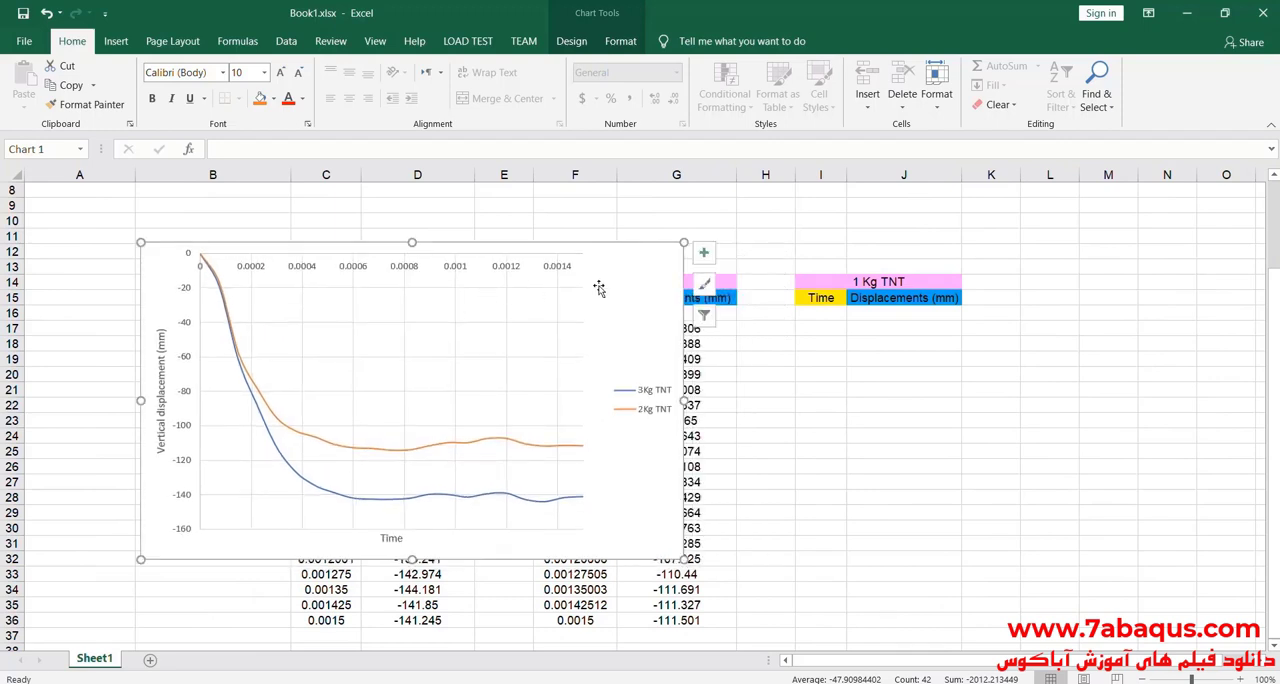
left_click_drag(617, 290, 1181, 276)
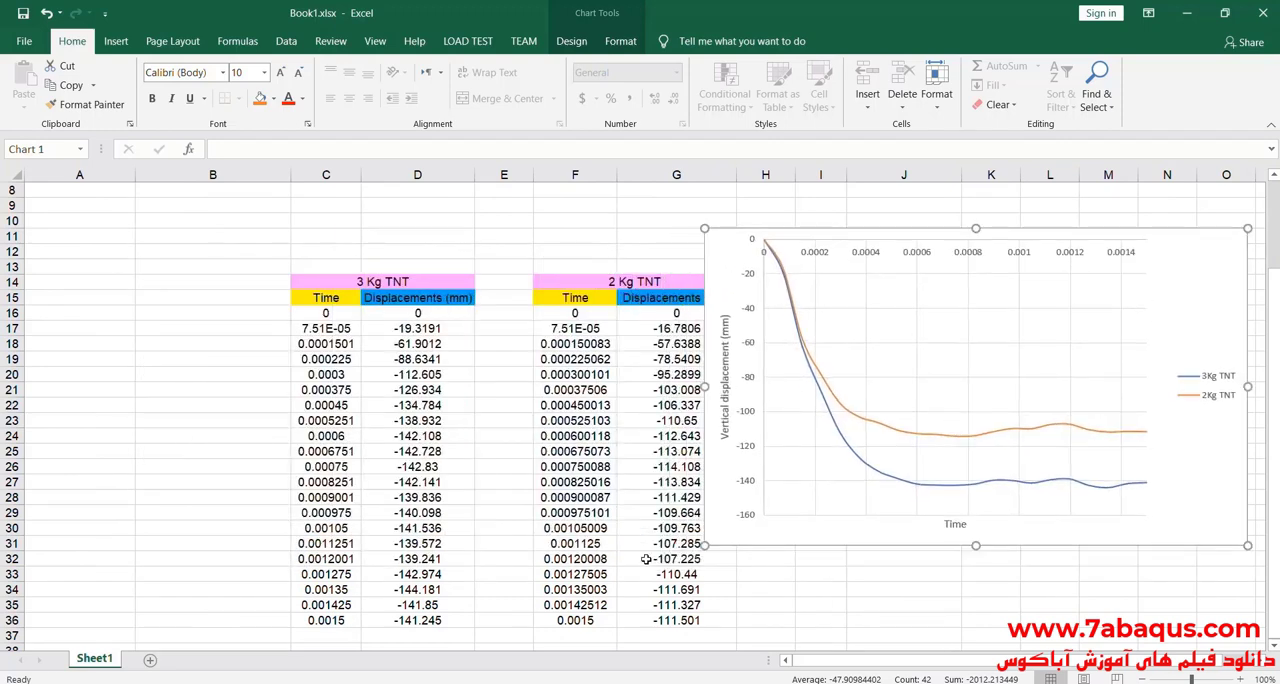
Step: Enter 111.5 in cell B5 as the vertical displacement for the 2 Kg TNT mass
left_click(694, 621)
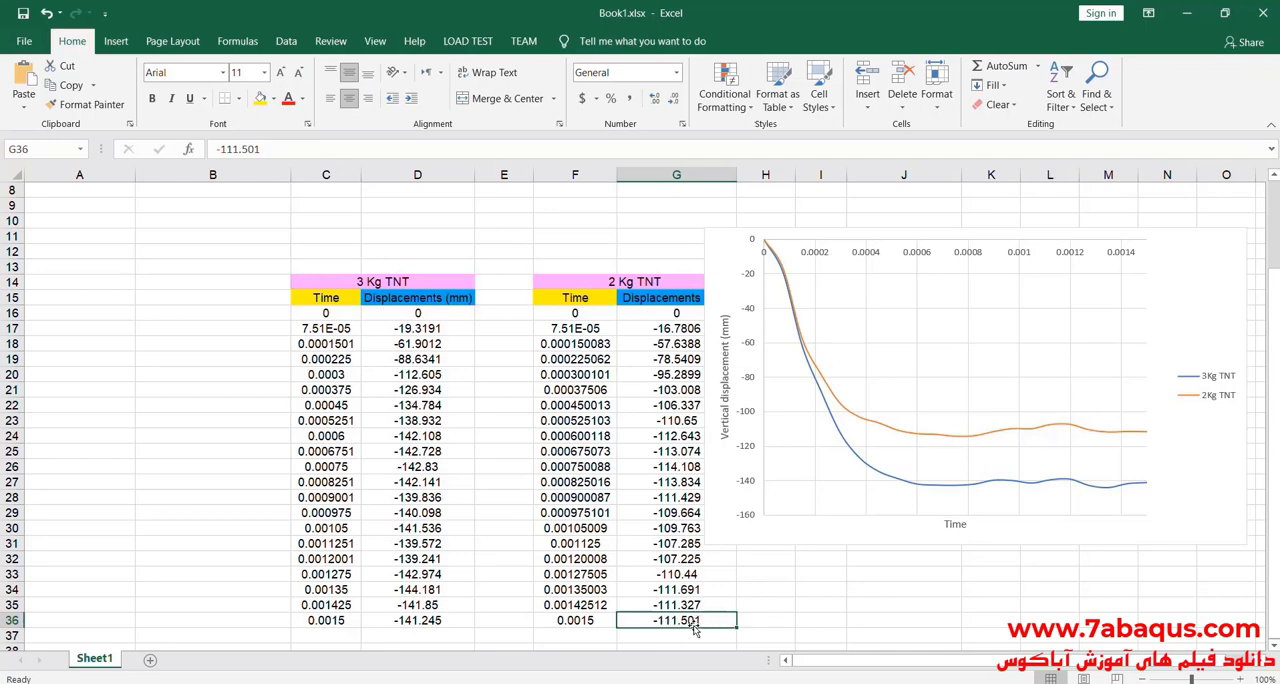
scroll(174, 269, "up", 3)
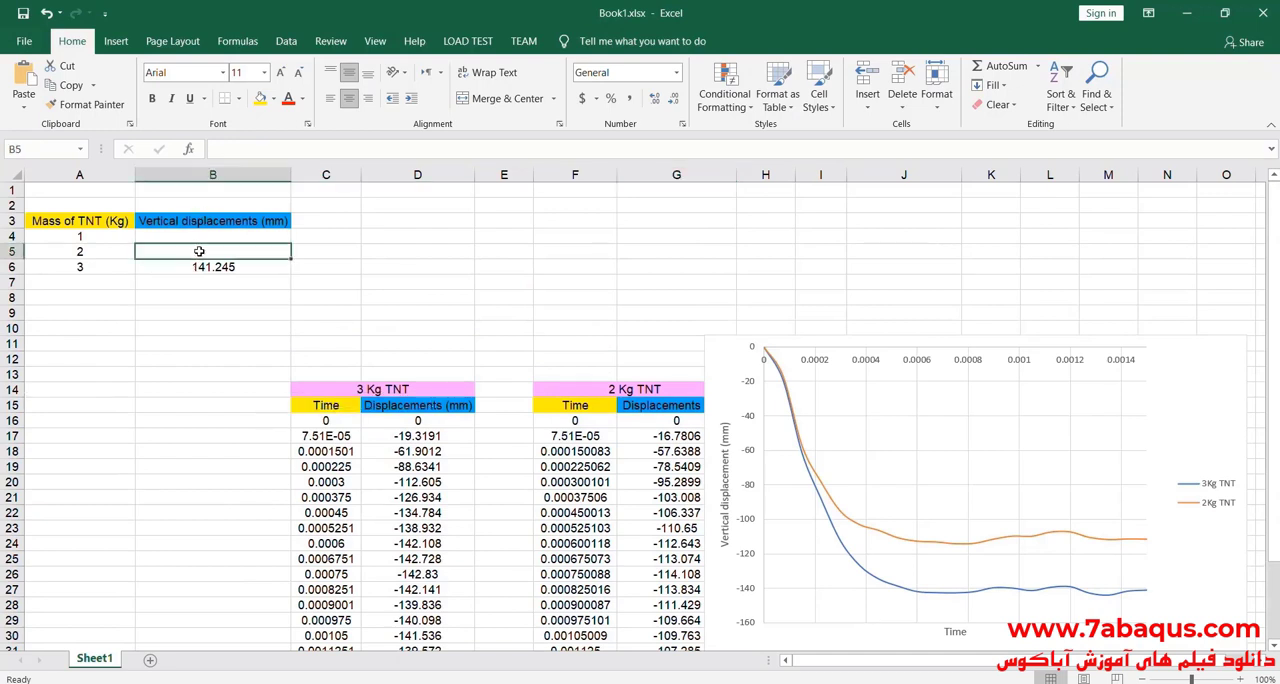
double_click(200, 252)
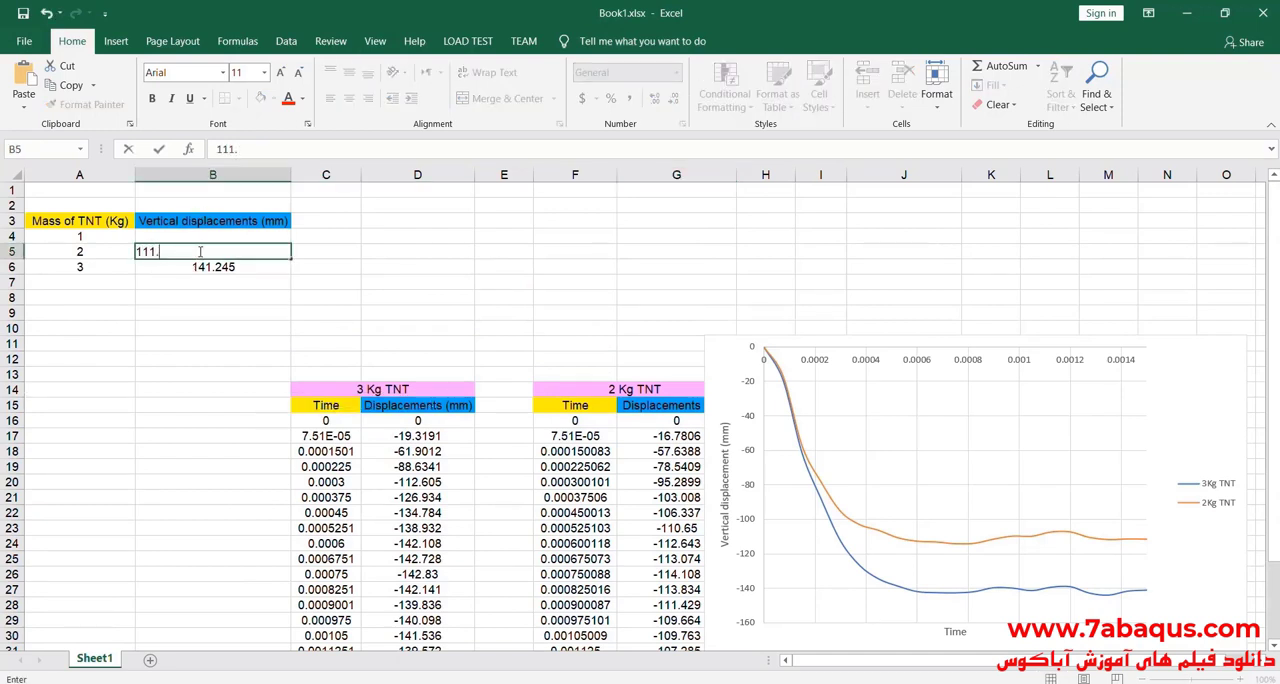
left_click(346, 285)
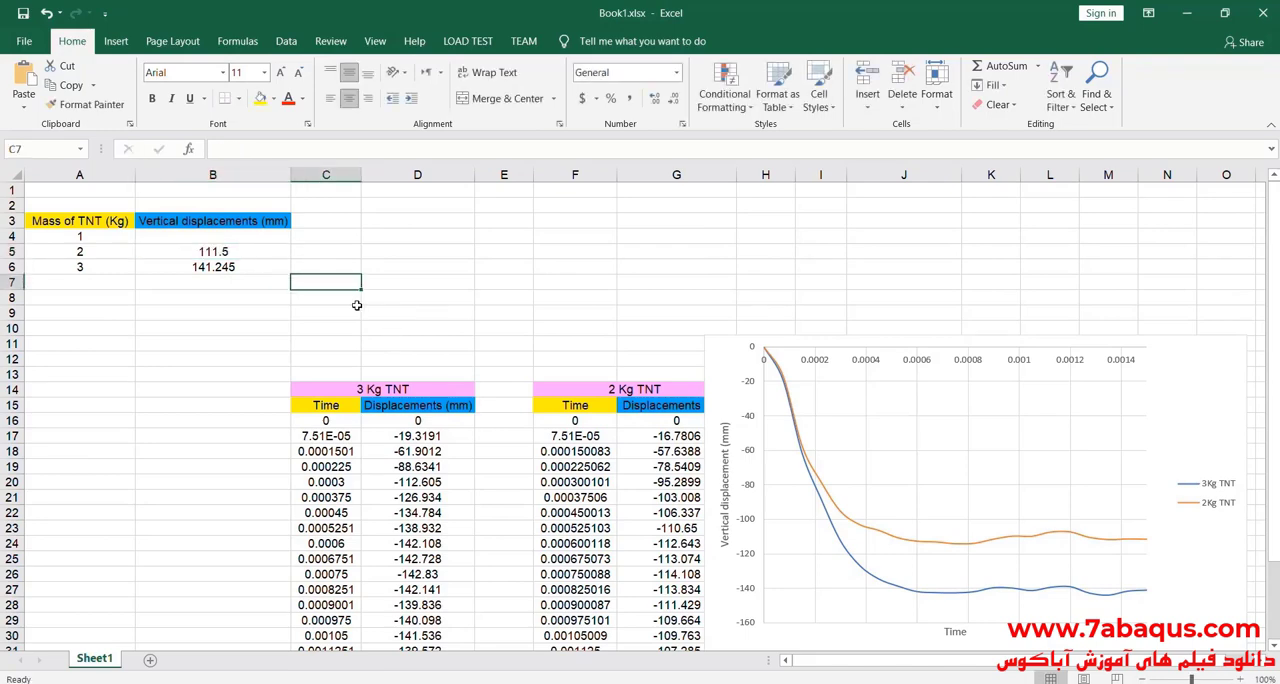
scroll(631, 443, "down", 3)
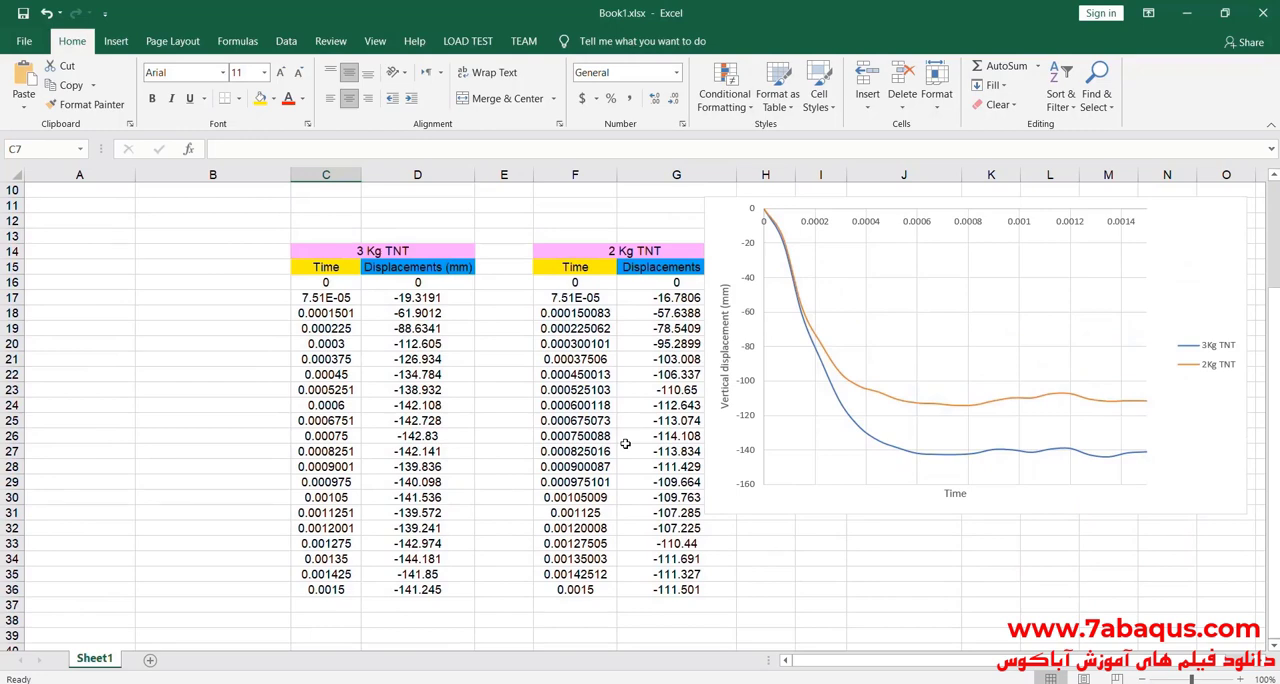
scroll(625, 443, "up", 1)
left_click_drag(1148, 307, 729, 326)
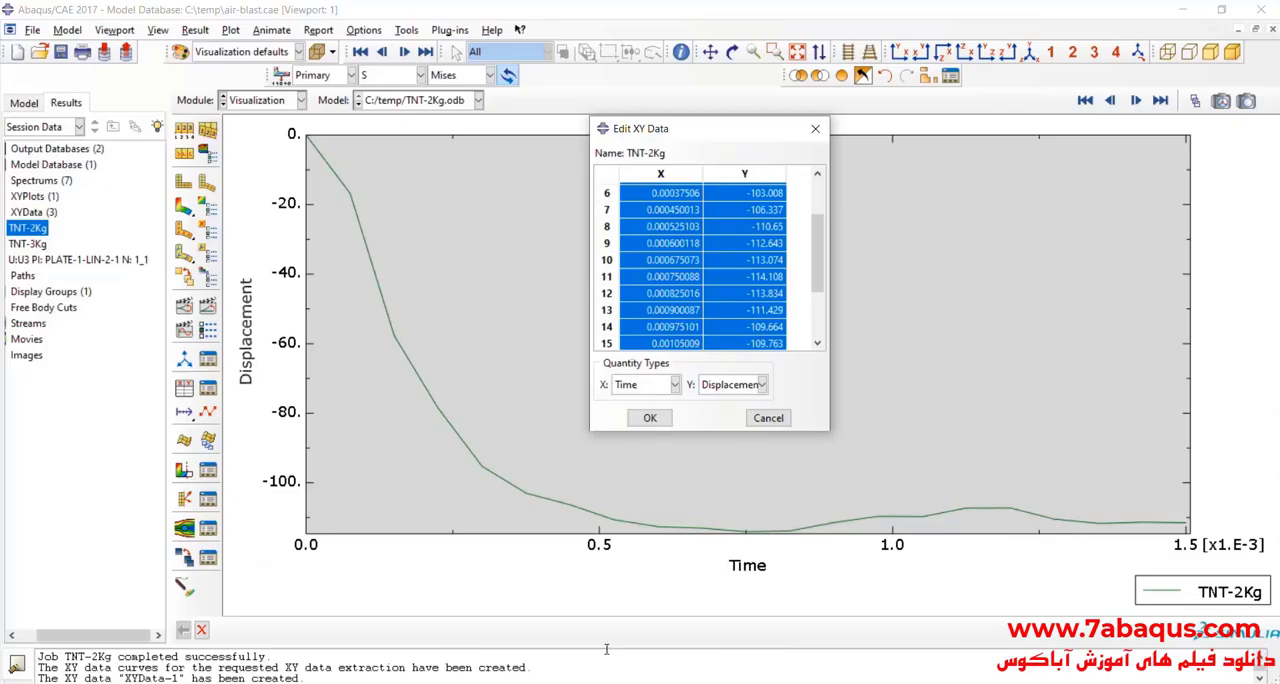
Step: Switch to Abaqus/CAE and replace the TNT-2Kg displacement plot with von Mises stress contours on the deformed structure
left_click(815, 129)
left_click(184, 205)
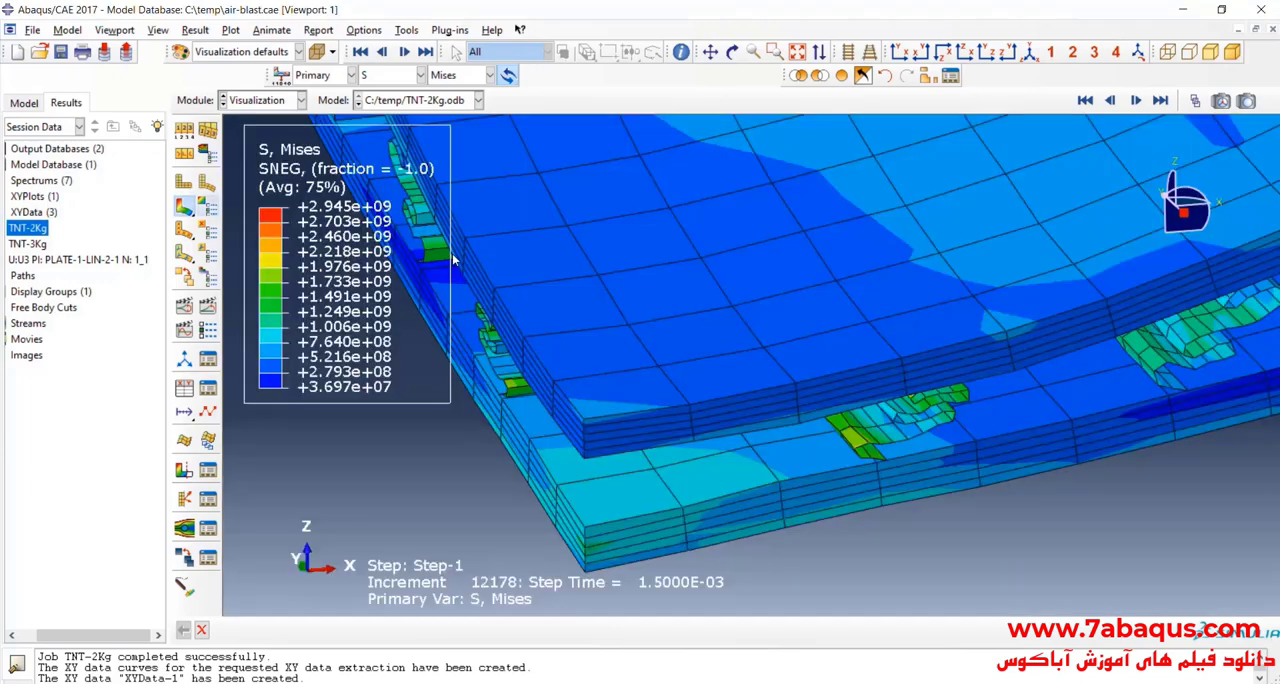
scroll(628, 470, "up", 12)
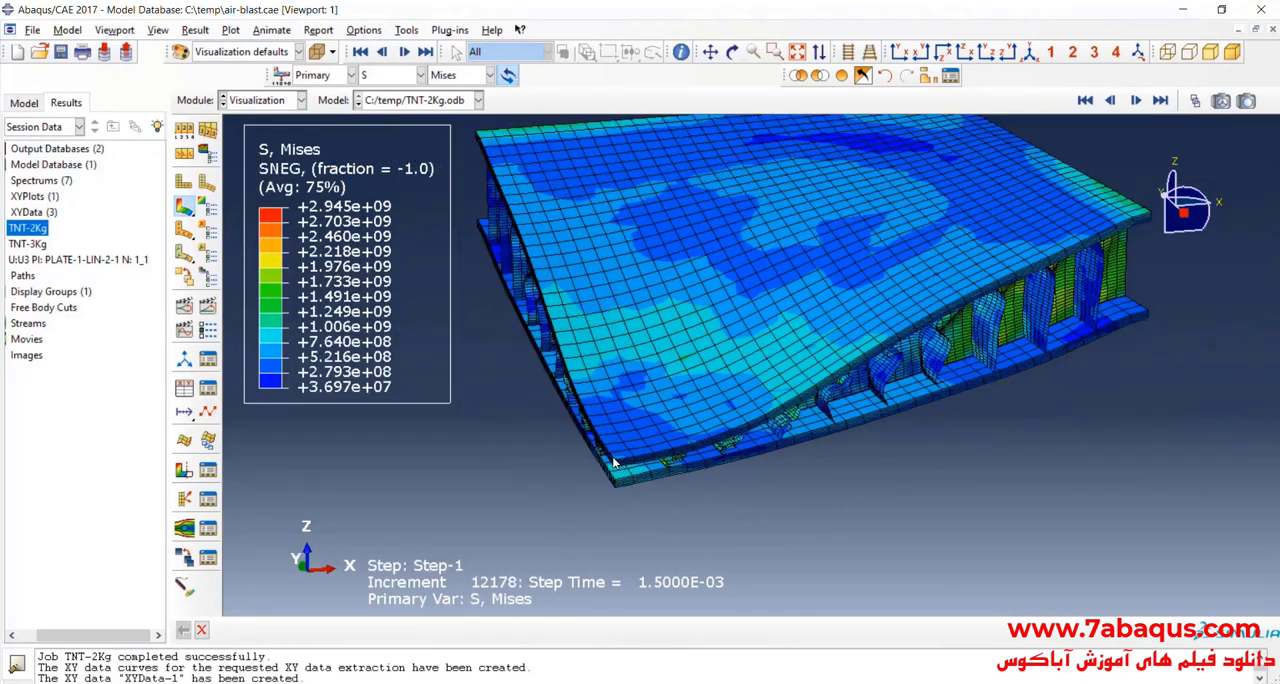
Step: In the Interaction module, set the equivalent mass of TNT in the air blast interaction property to 1
left_click(285, 104)
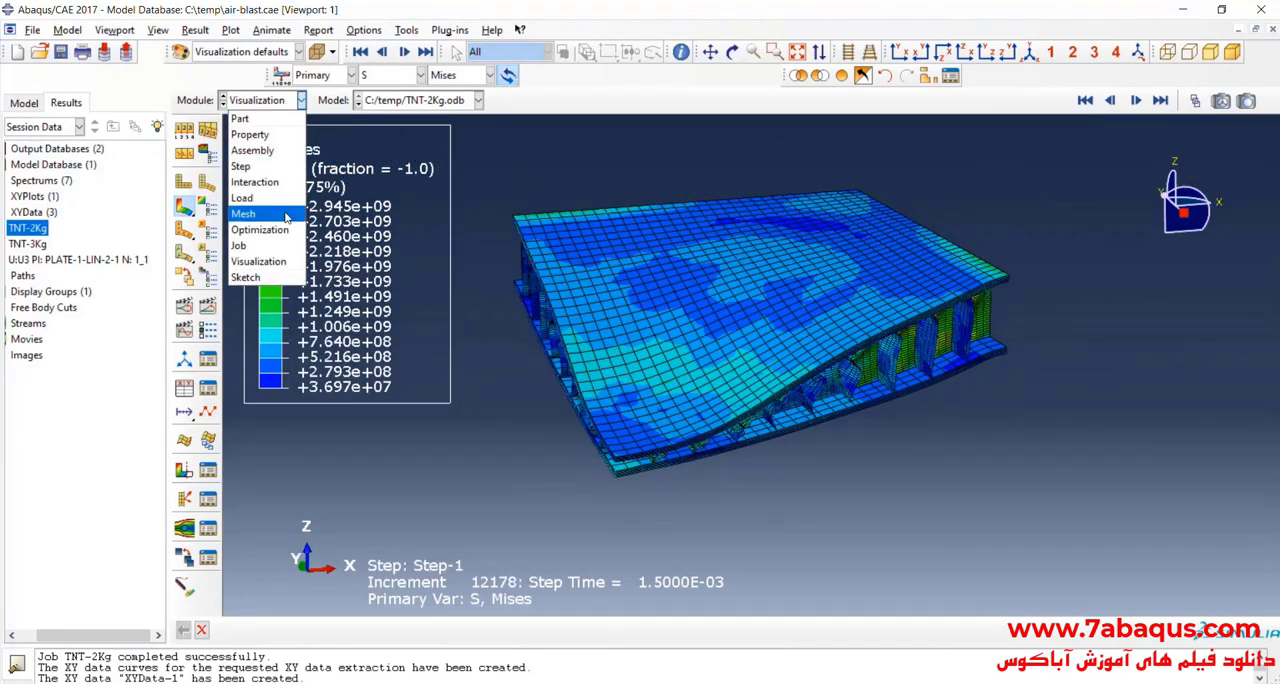
left_click(271, 184)
left_click(209, 186)
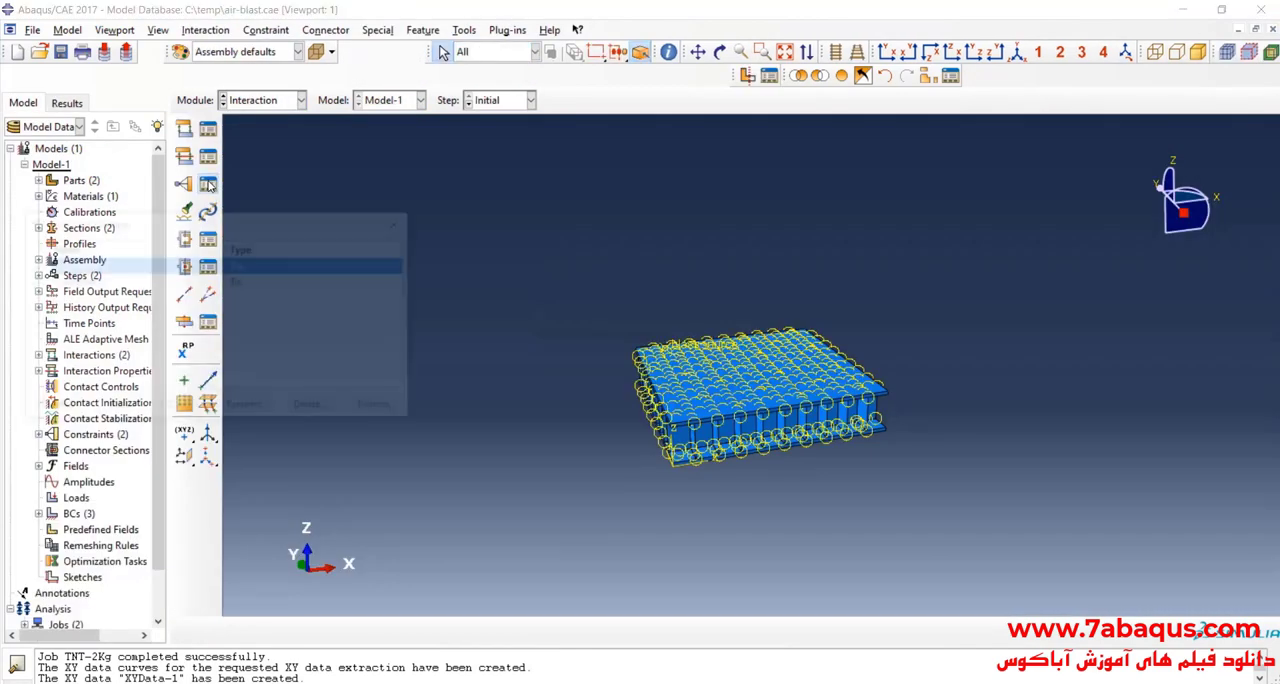
left_click(404, 222)
left_click(208, 156)
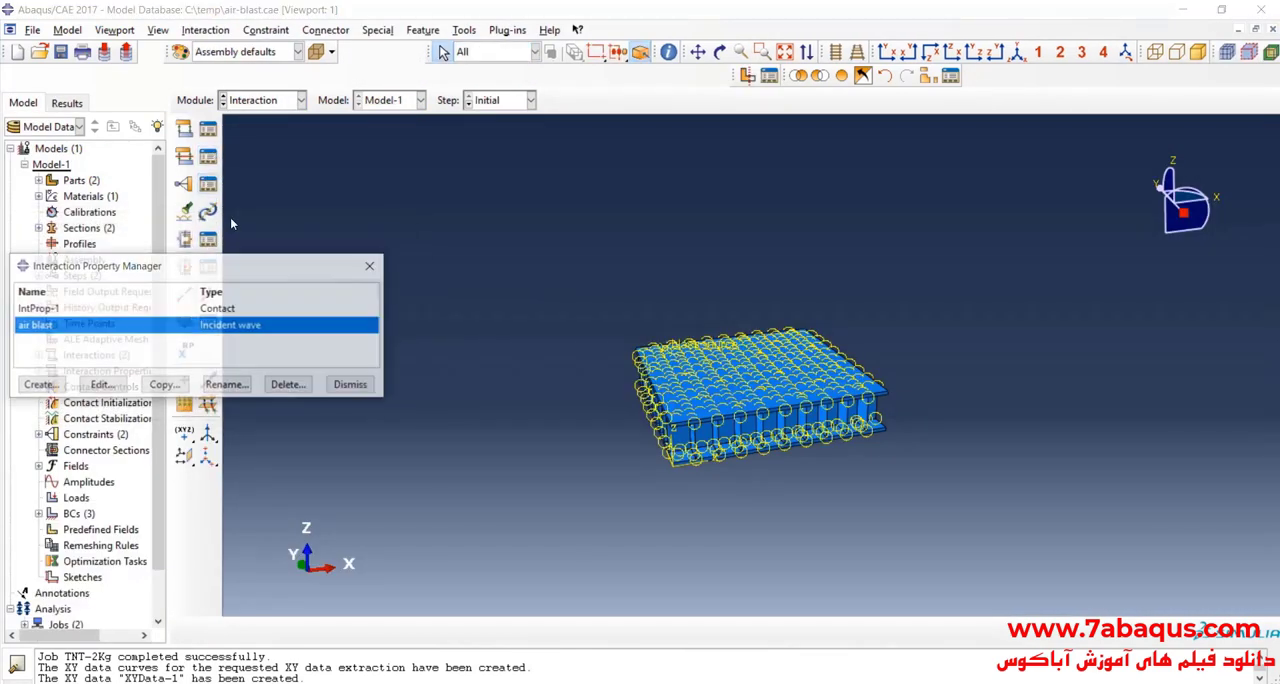
double_click(229, 326)
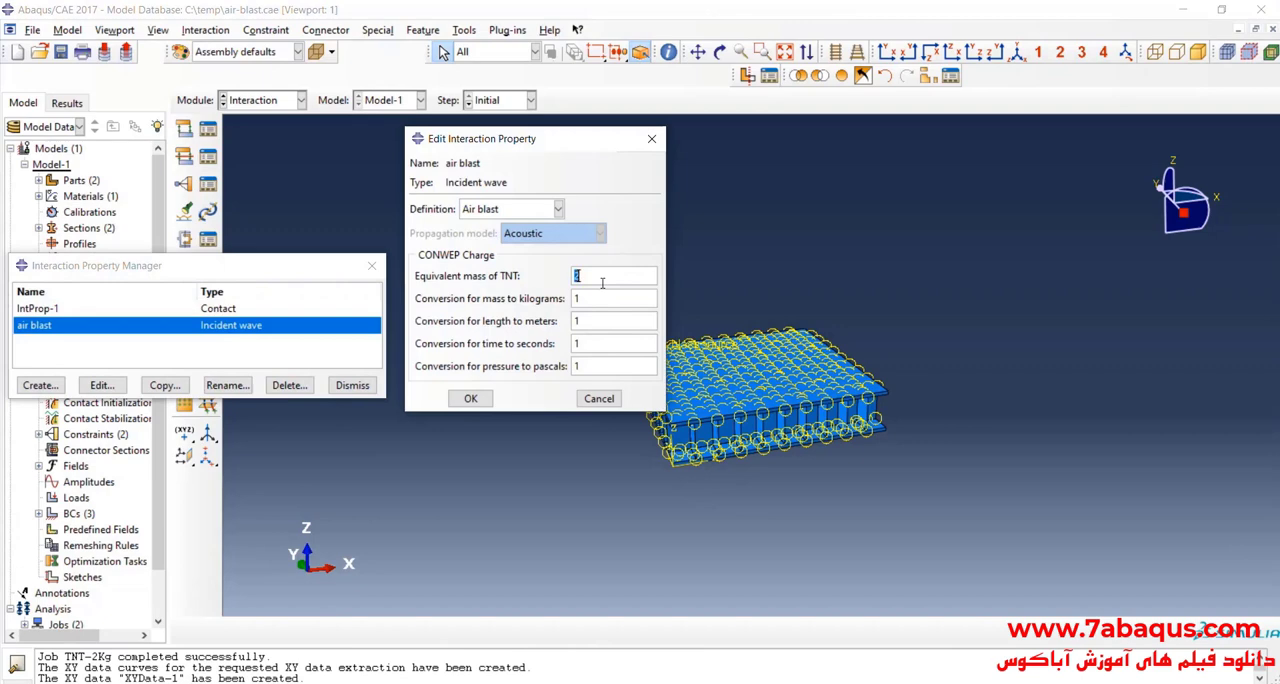
left_click(470, 398)
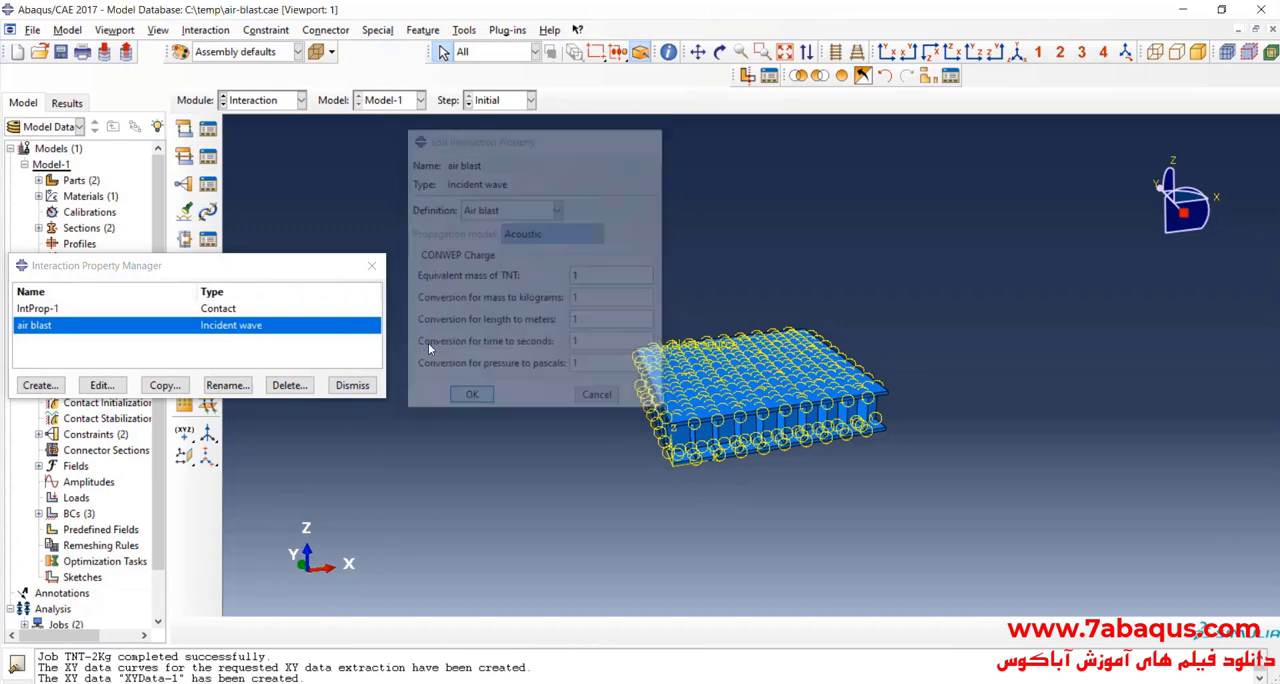
Step: In the Job module, create a job named TNT-1Kg for Model-1 that uses 2 processors
left_click(300, 100)
left_click(238, 245)
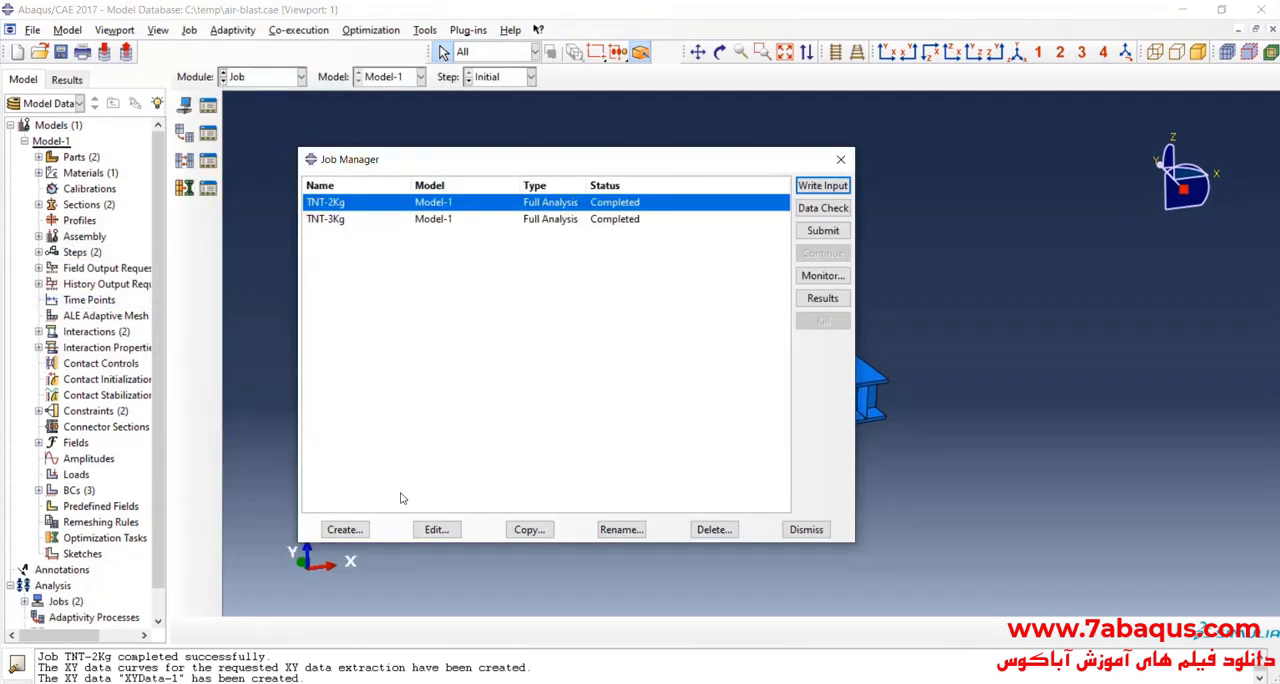
left_click(344, 529)
type("TNT-1Kg")
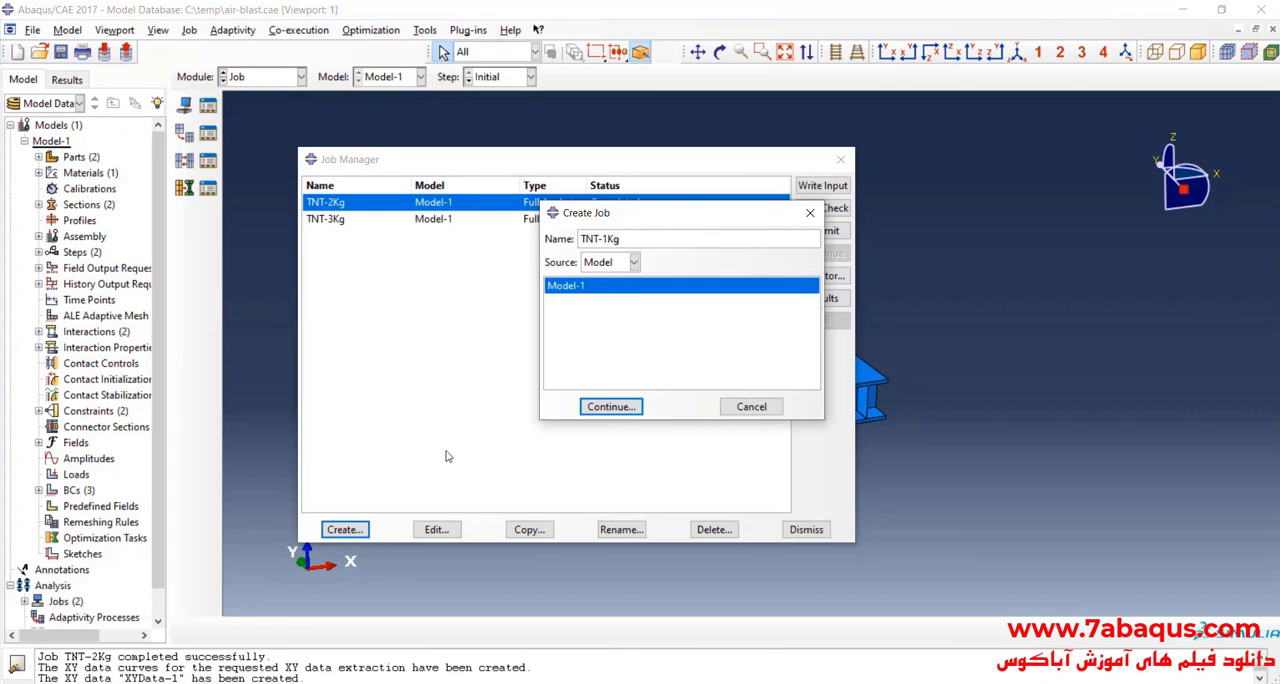
left_click(612, 407)
left_click(478, 278)
left_click(436, 298)
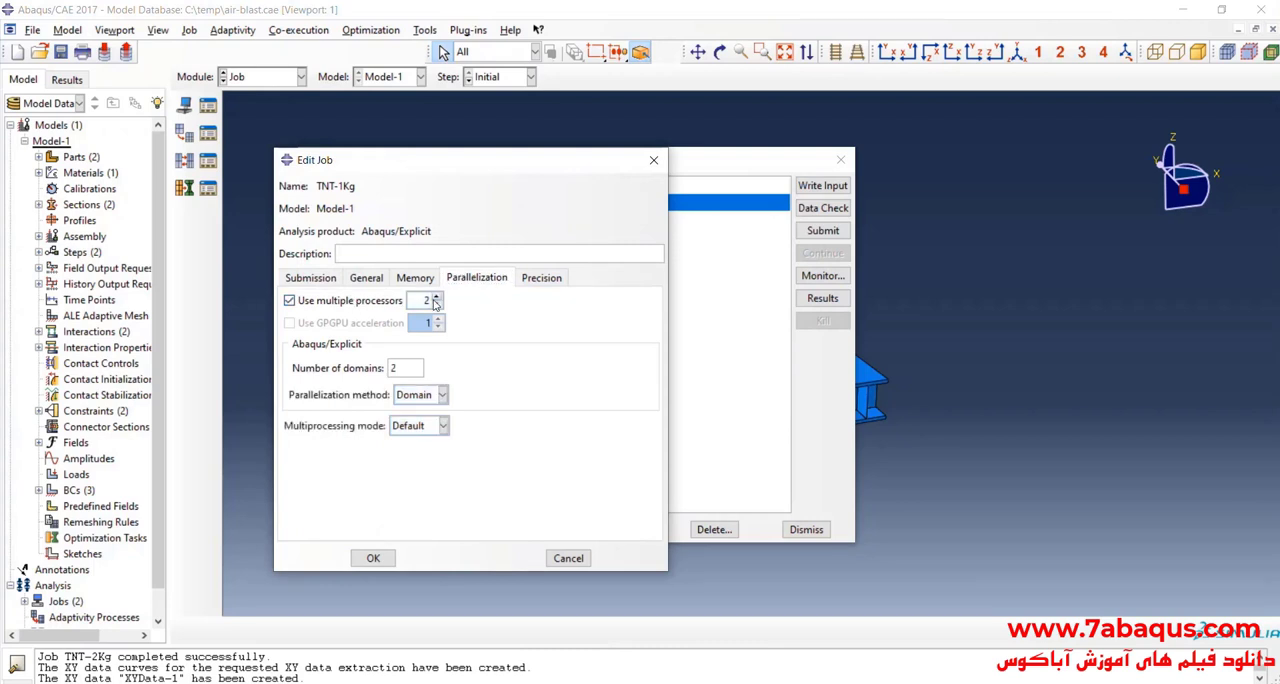
left_click(373, 558)
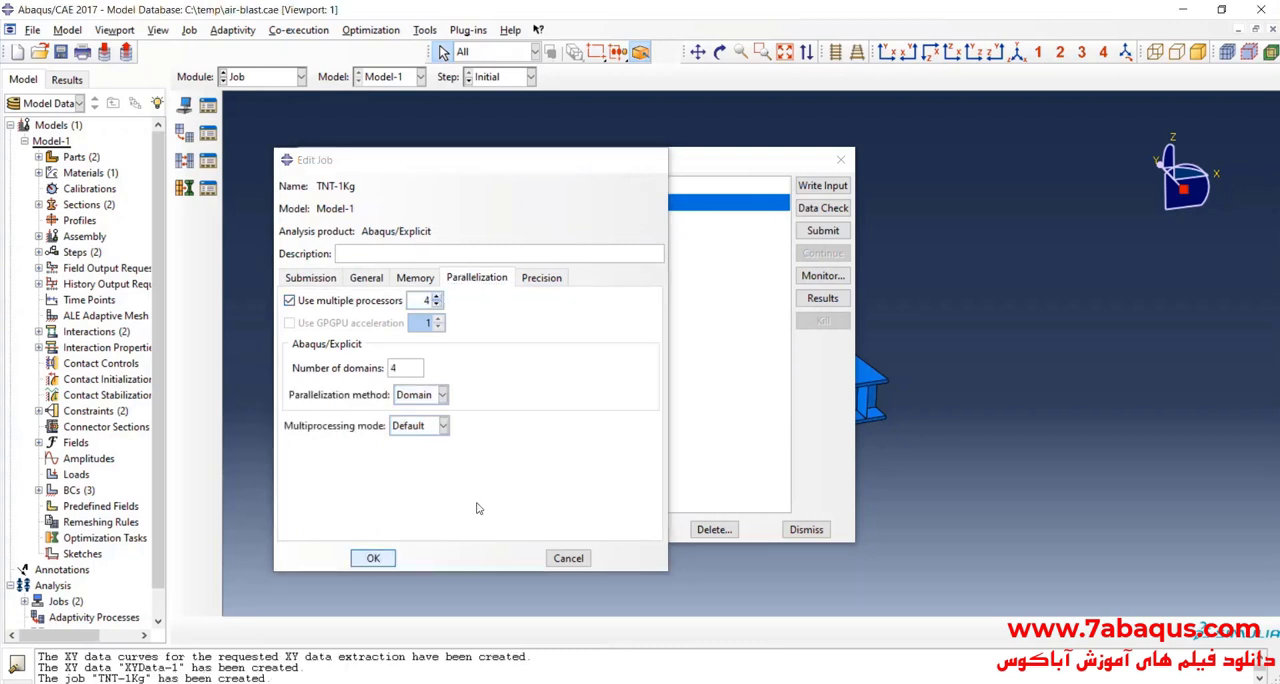
Step: Submit the TNT-1Kg job for analysis and monitor its run
left_click(822, 230)
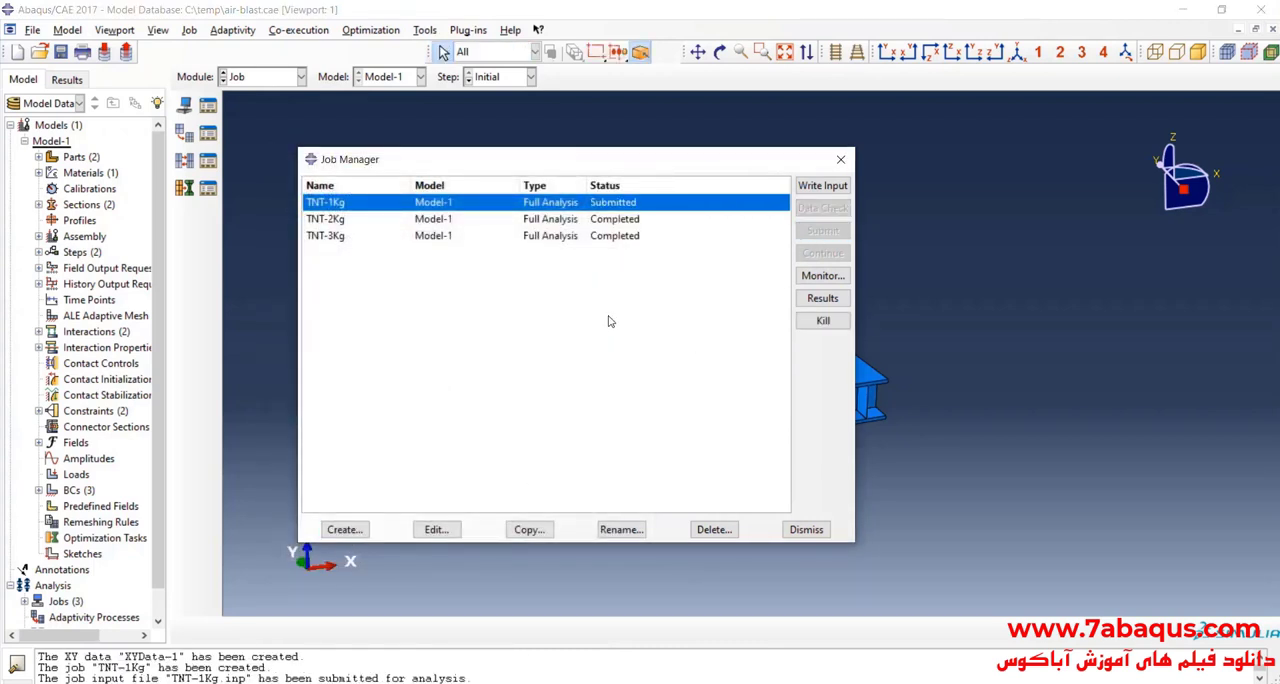
left_click(822, 275)
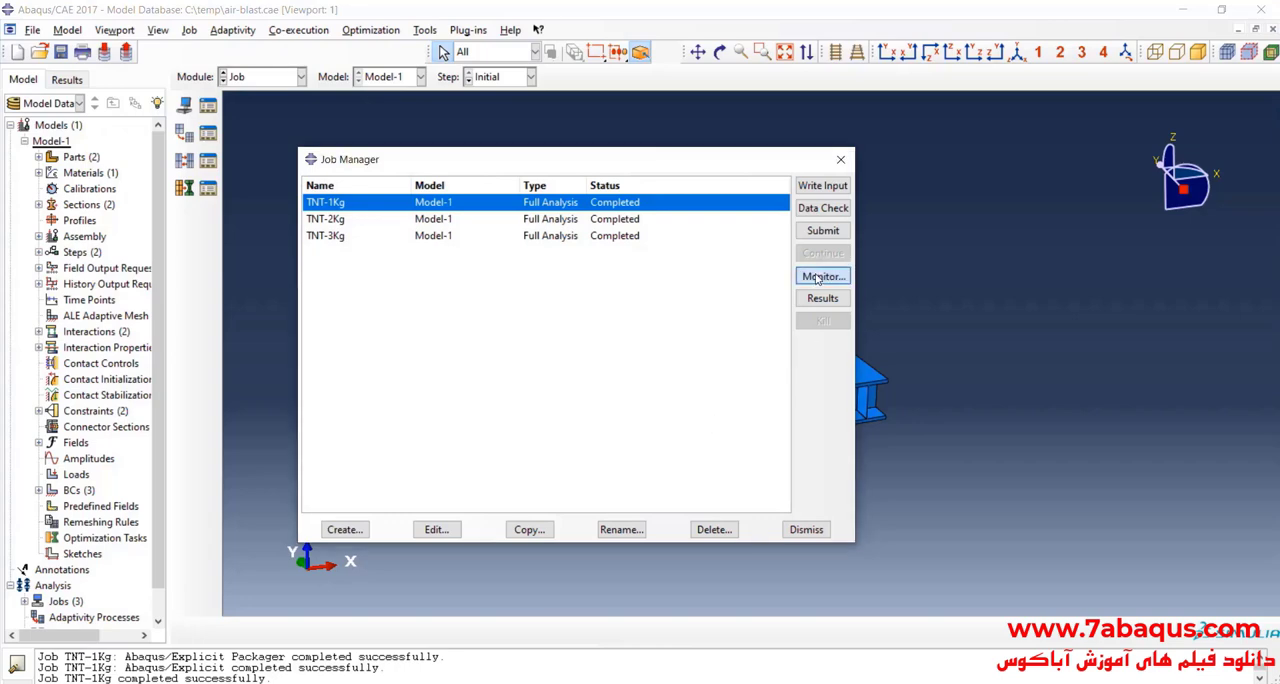
left_click(576, 123)
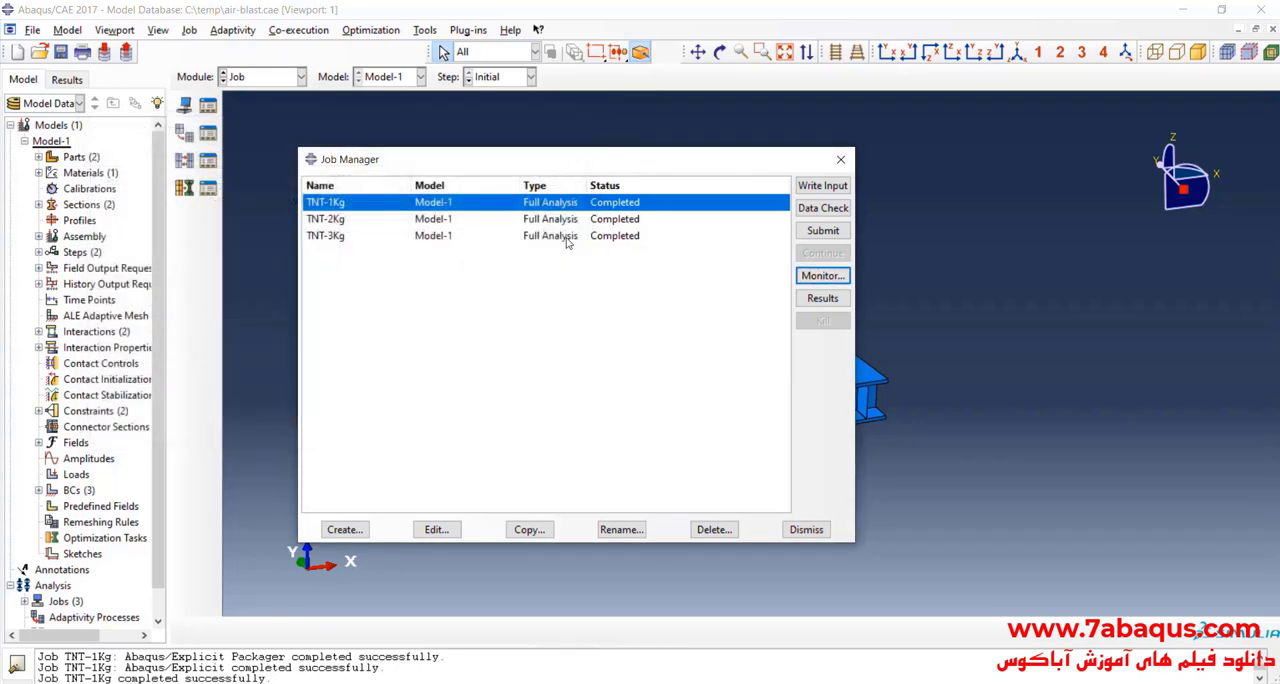
Step: Open the TNT-1Kg results and plot von Mises stress contours on the deformed sandwich structure, oriented with its top plate upward
left_click(822, 298)
left_click(184, 205)
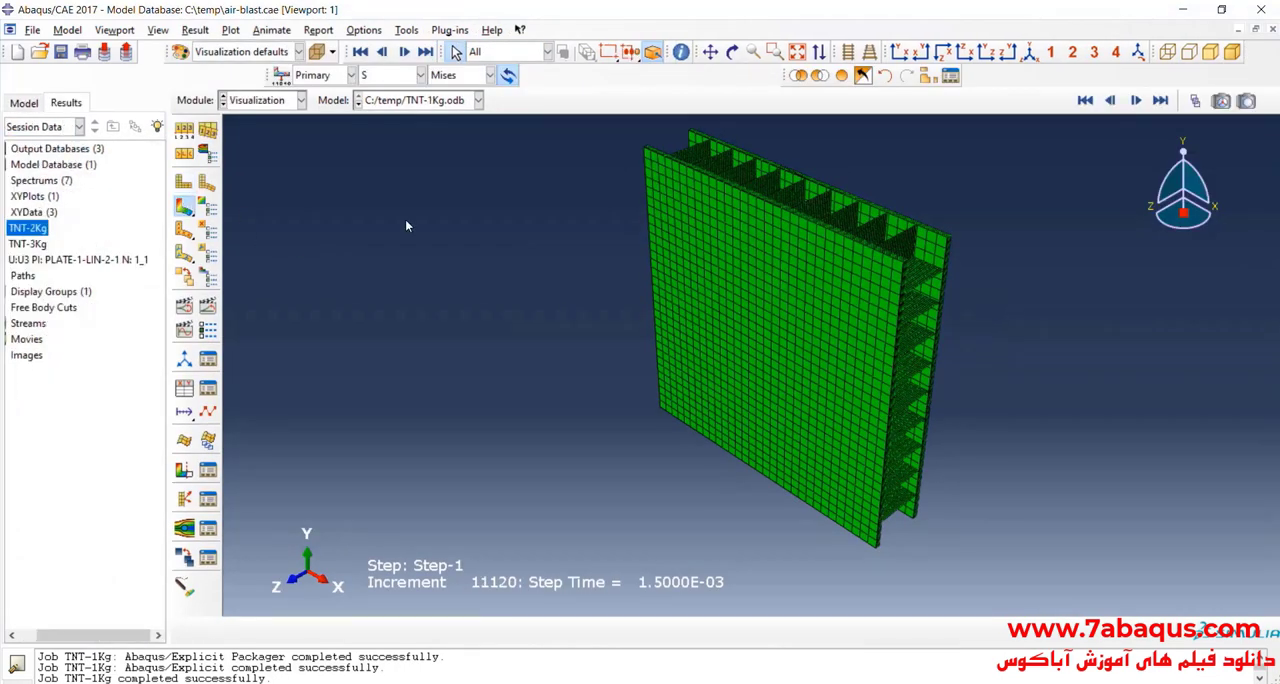
left_click(732, 52)
left_click_drag(680, 270, 877, 252)
left_click_drag(762, 316, 732, 450)
scroll(765, 358, "down", 6)
scroll(807, 354, "up", 2)
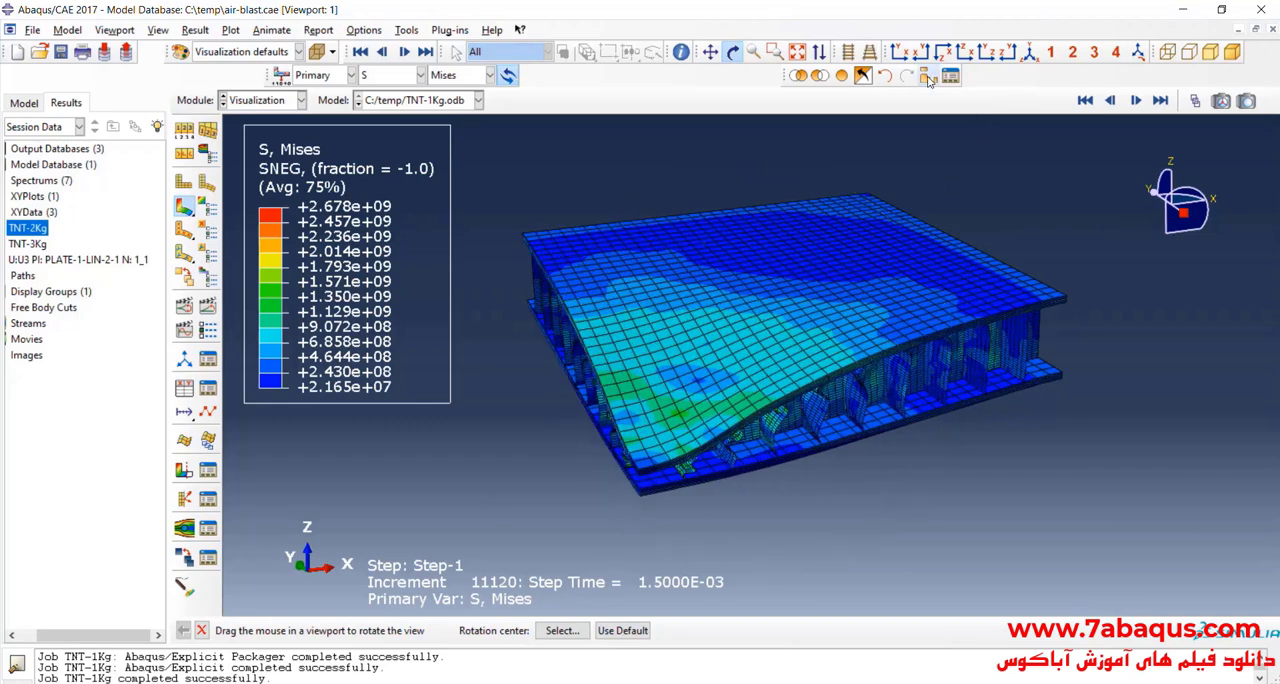
Step: Remove the PLATE-1-LIN-2-1 part instance from the displayed results to expose the honeycomb core
left_click(927, 78)
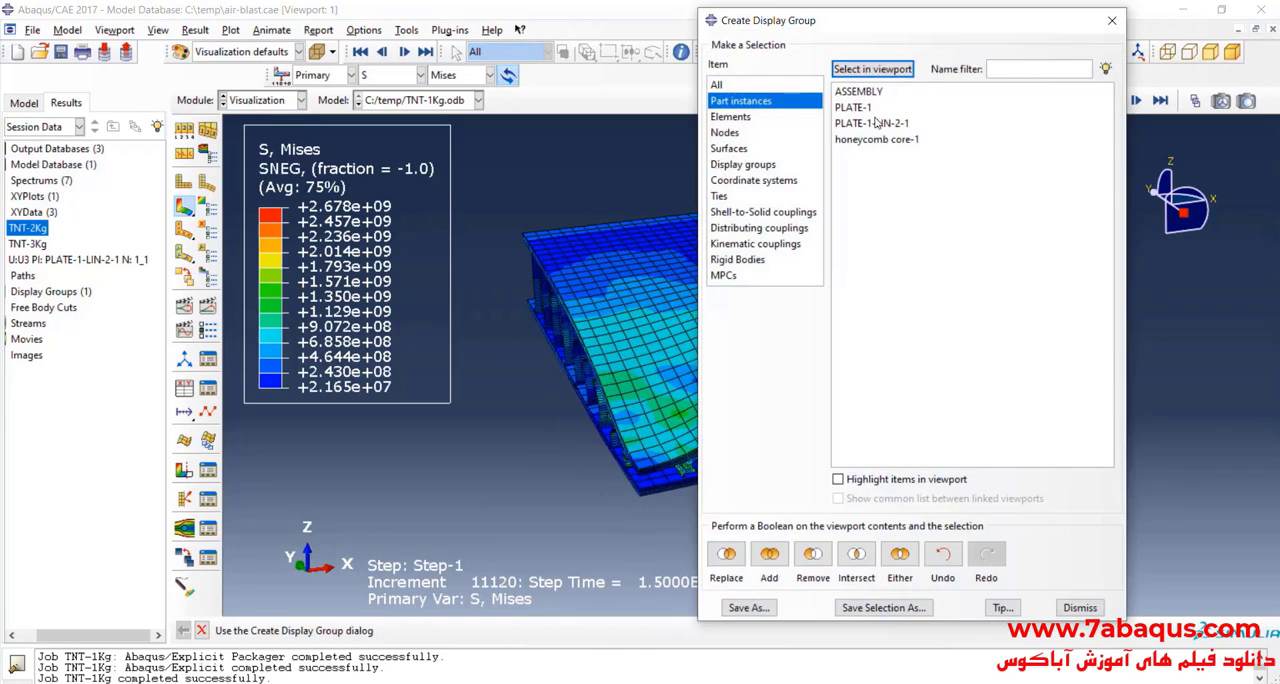
left_click(881, 123)
left_click(838, 479)
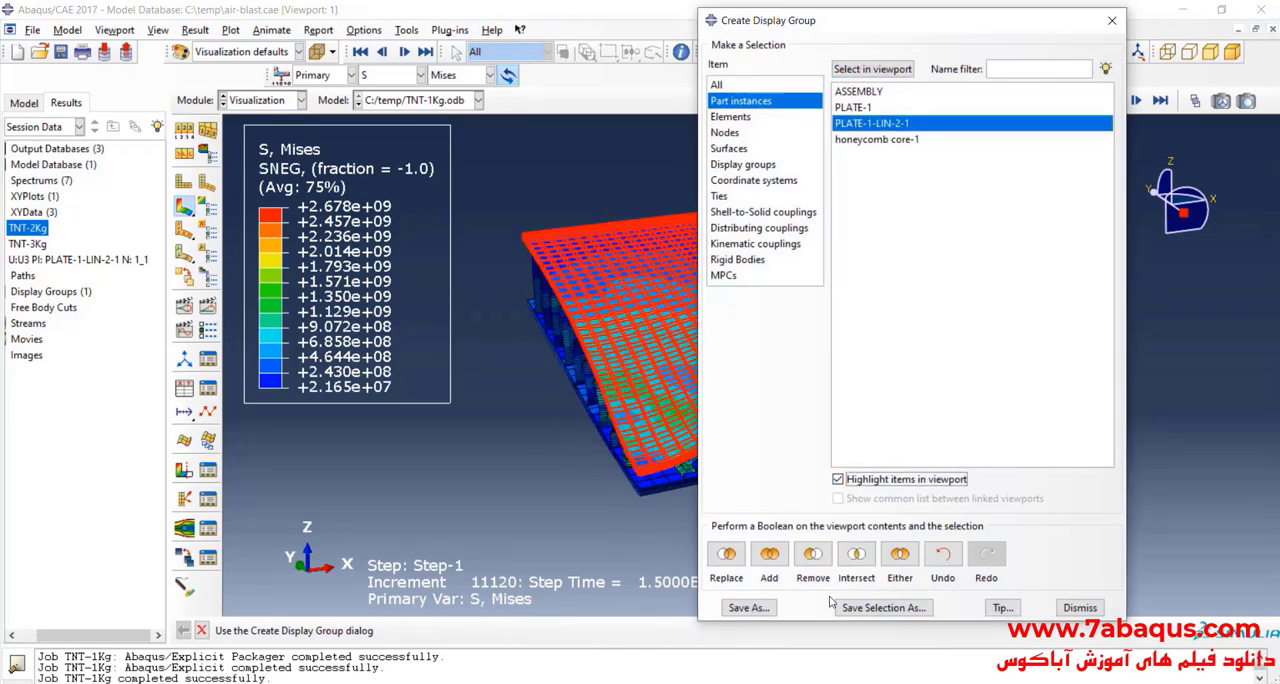
left_click(812, 556)
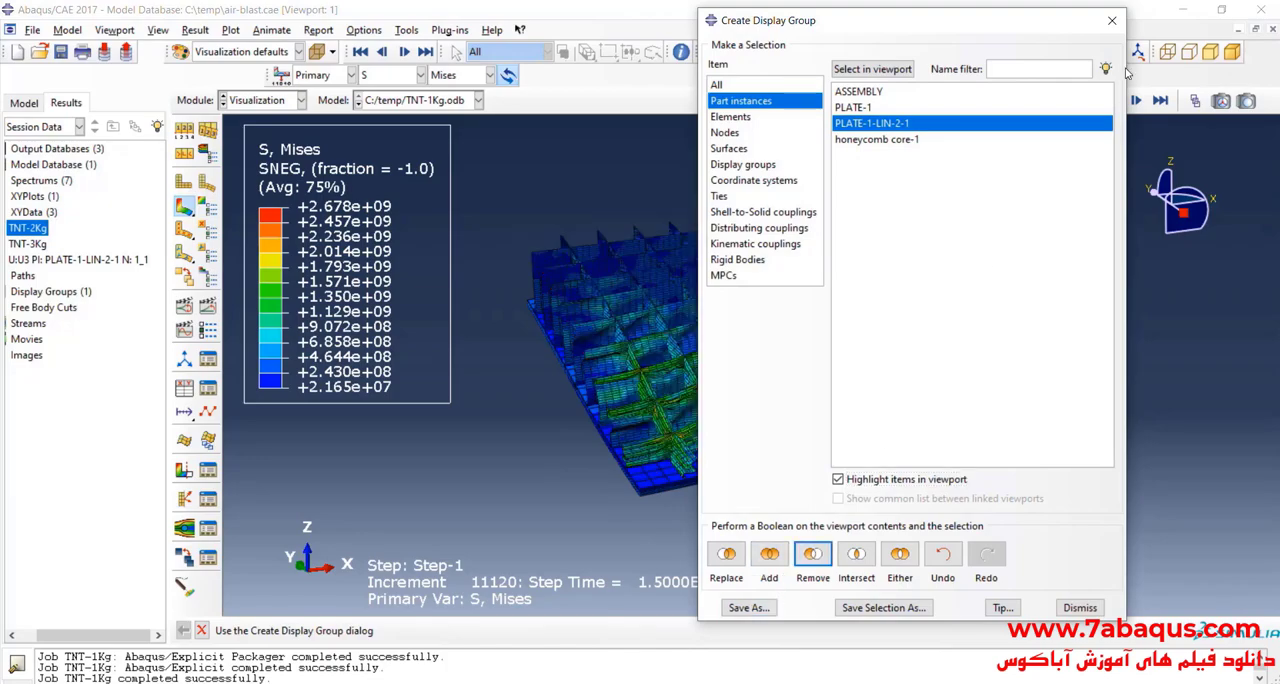
left_click(1111, 20)
Step: Examine the stress distribution and crushing of the honeycomb core under the 1 Kg TNT blast from several angles
scroll(762, 383, "up", 3)
scroll(646, 410, "up", 3)
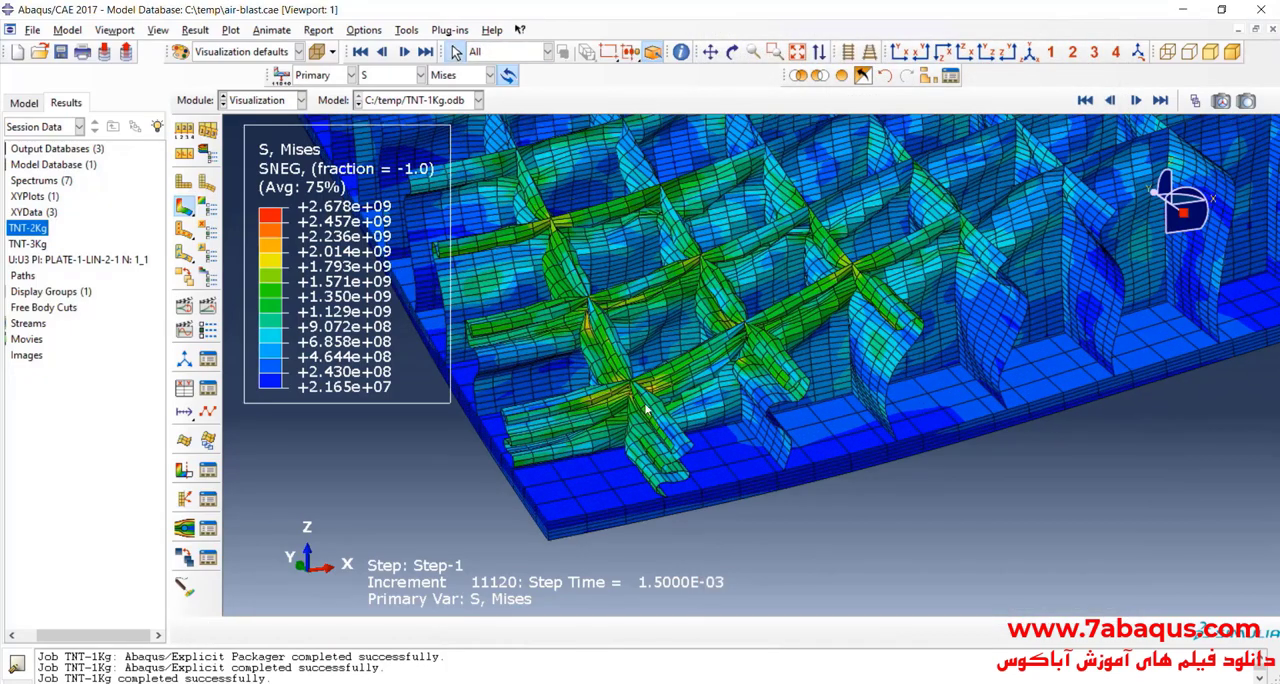
scroll(646, 441, "down", 4)
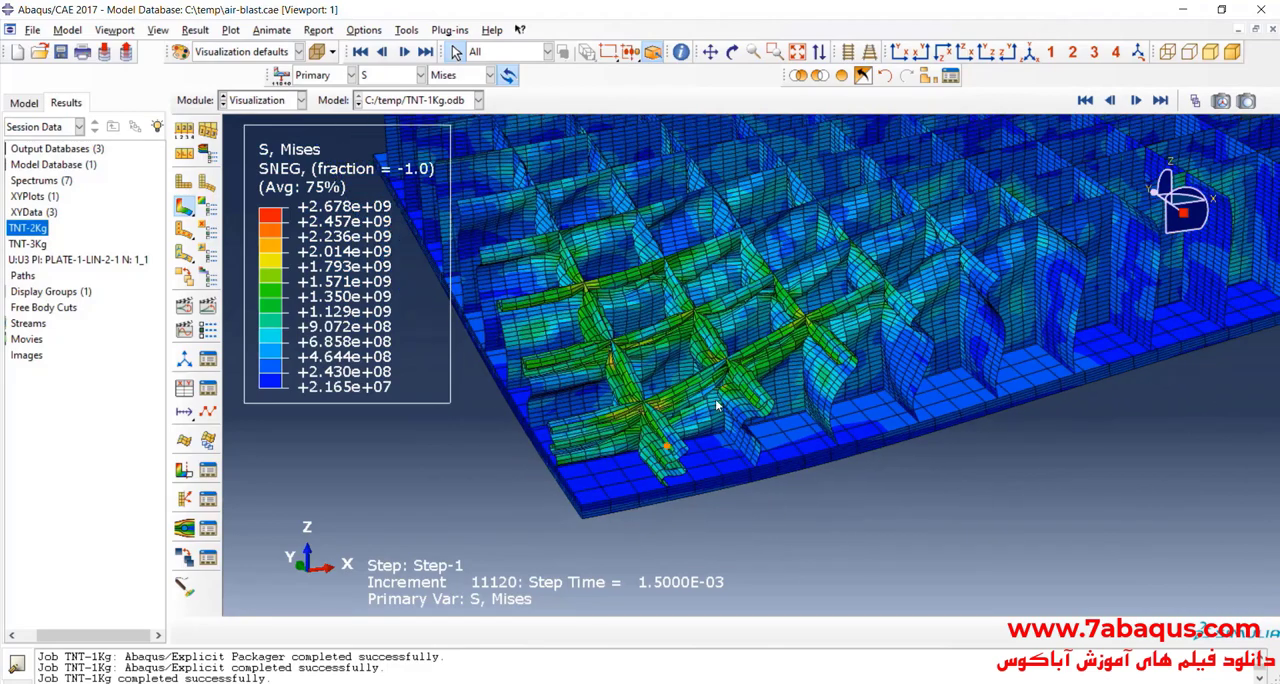
left_click(733, 52)
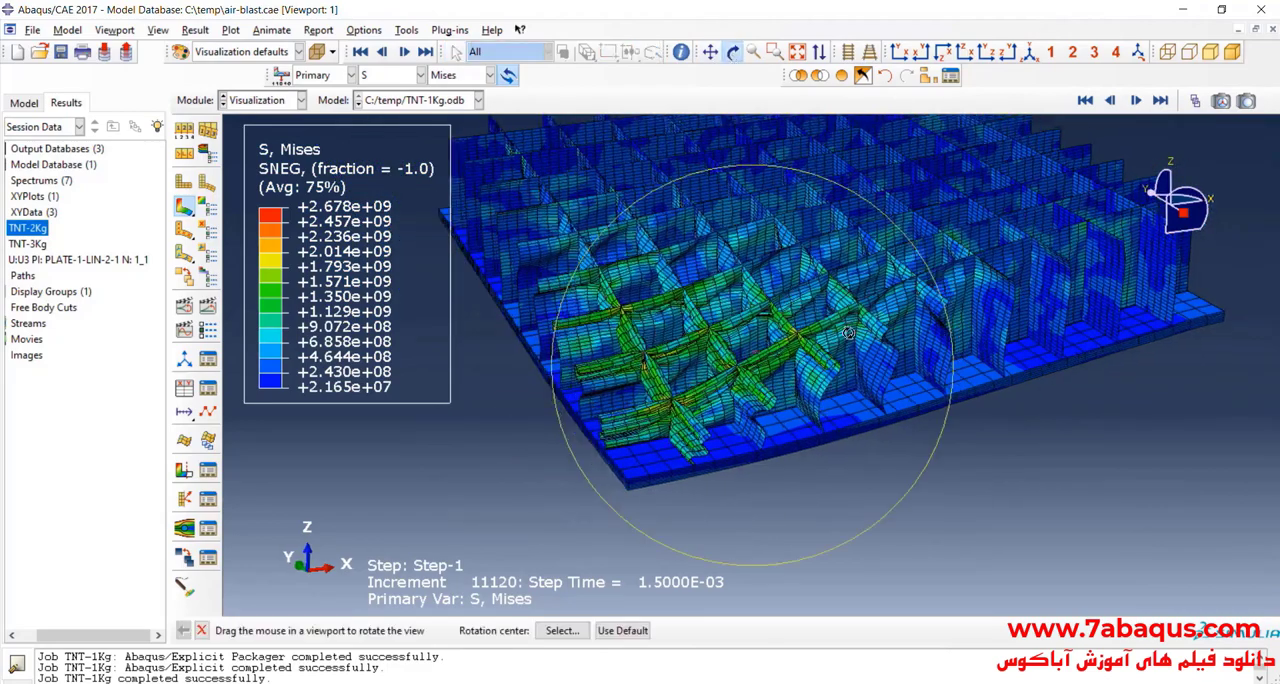
left_click_drag(752, 350, 835, 369)
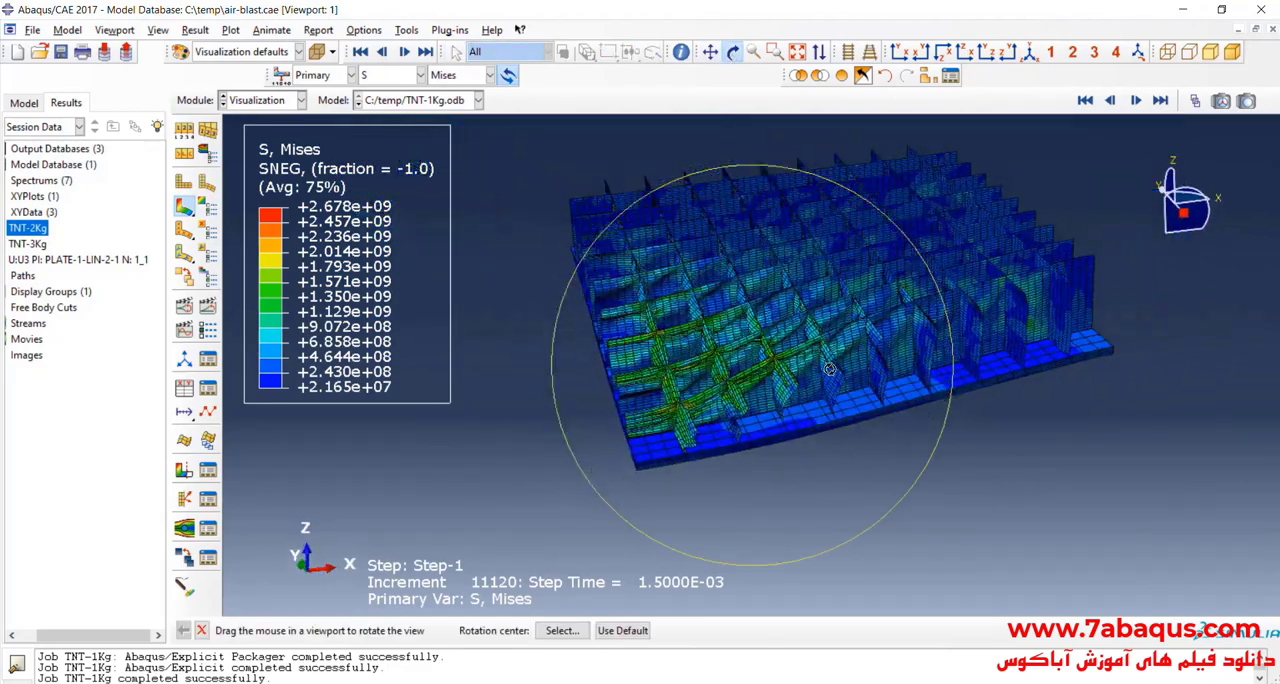
left_click_drag(846, 272, 765, 319)
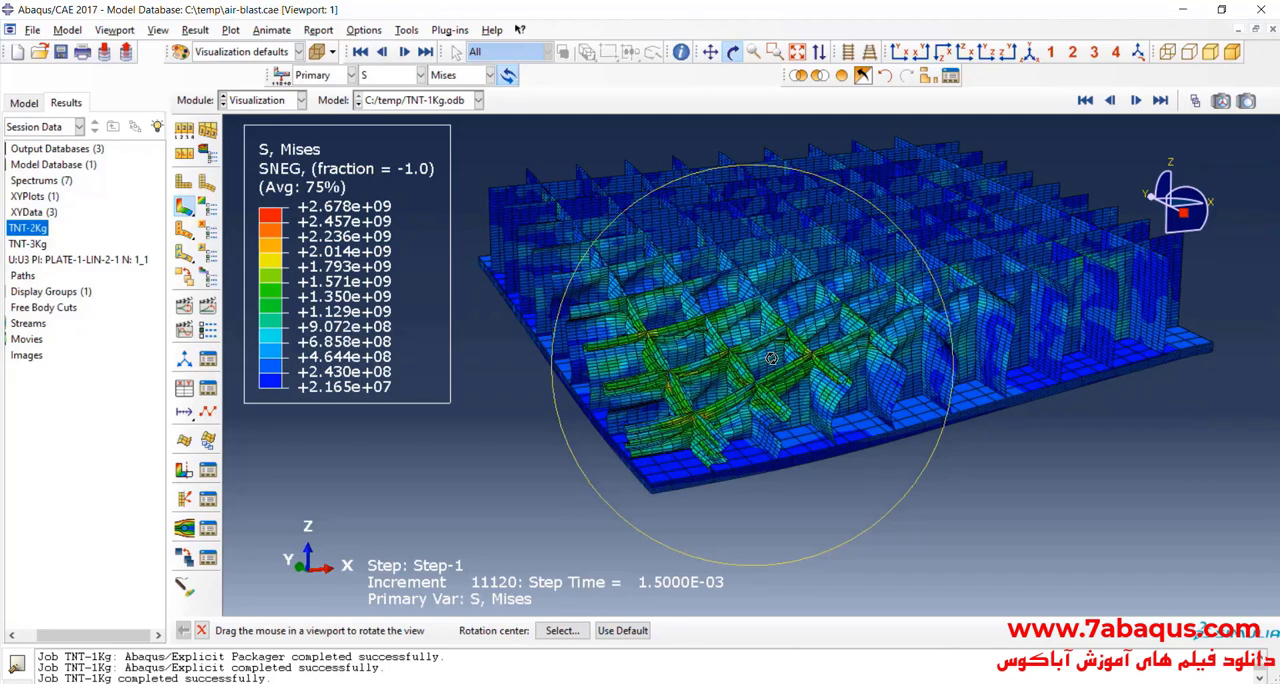
scroll(730, 385, "up", 3)
left_click_drag(718, 412, 737, 393)
left_click_drag(788, 401, 775, 406)
scroll(775, 406, "down", 1)
Step: Run through the Step-1 frames with the Frame Selector to examine how the honeycomb core deforms over time
left_click(1195, 101)
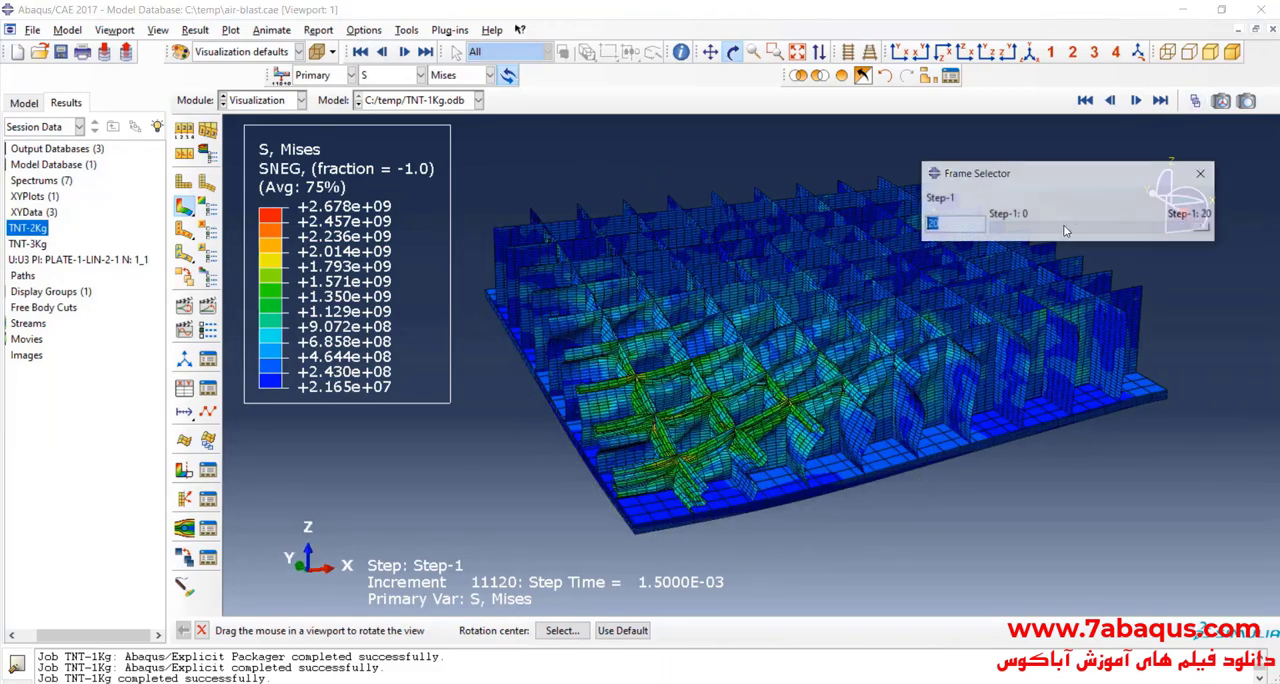
left_click_drag(1205, 228, 1240, 252)
left_click(1203, 177)
scroll(740, 457, "down", 3)
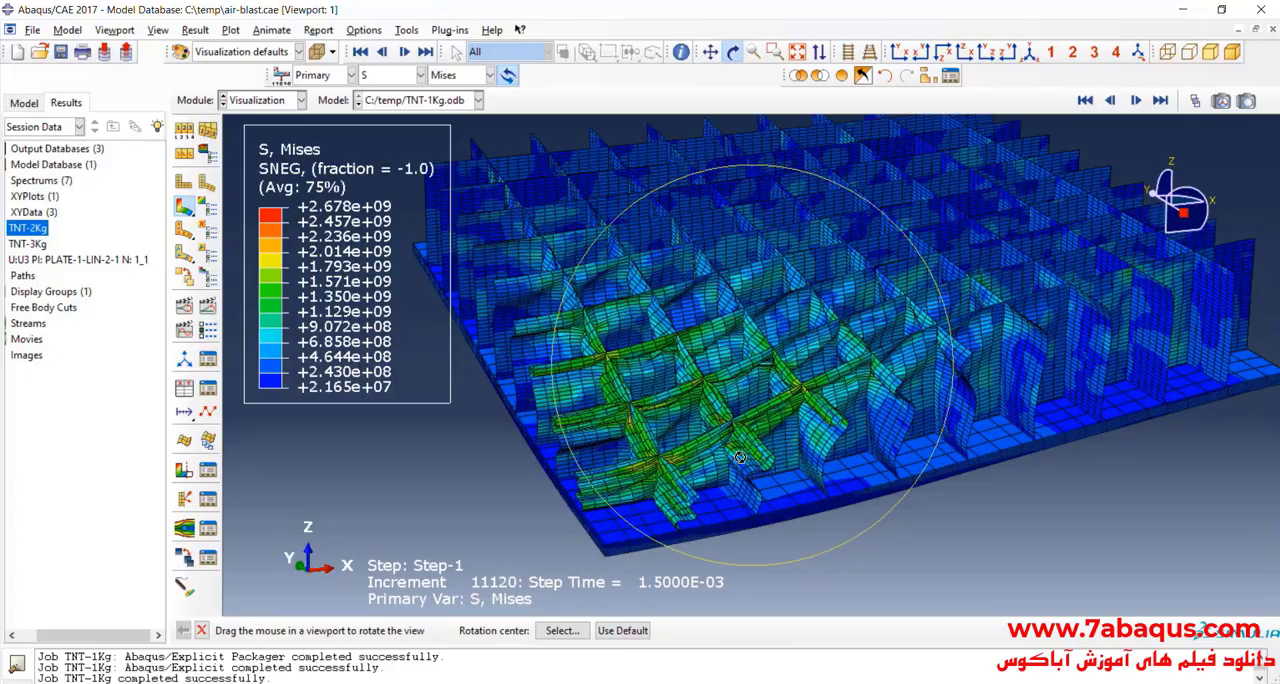
left_click_drag(740, 457, 764, 322)
key("Escape")
Step: Delete the U:U3 XY data for node 1 of PLATE-1-LIN-2-1 from the session data
left_click(70, 259)
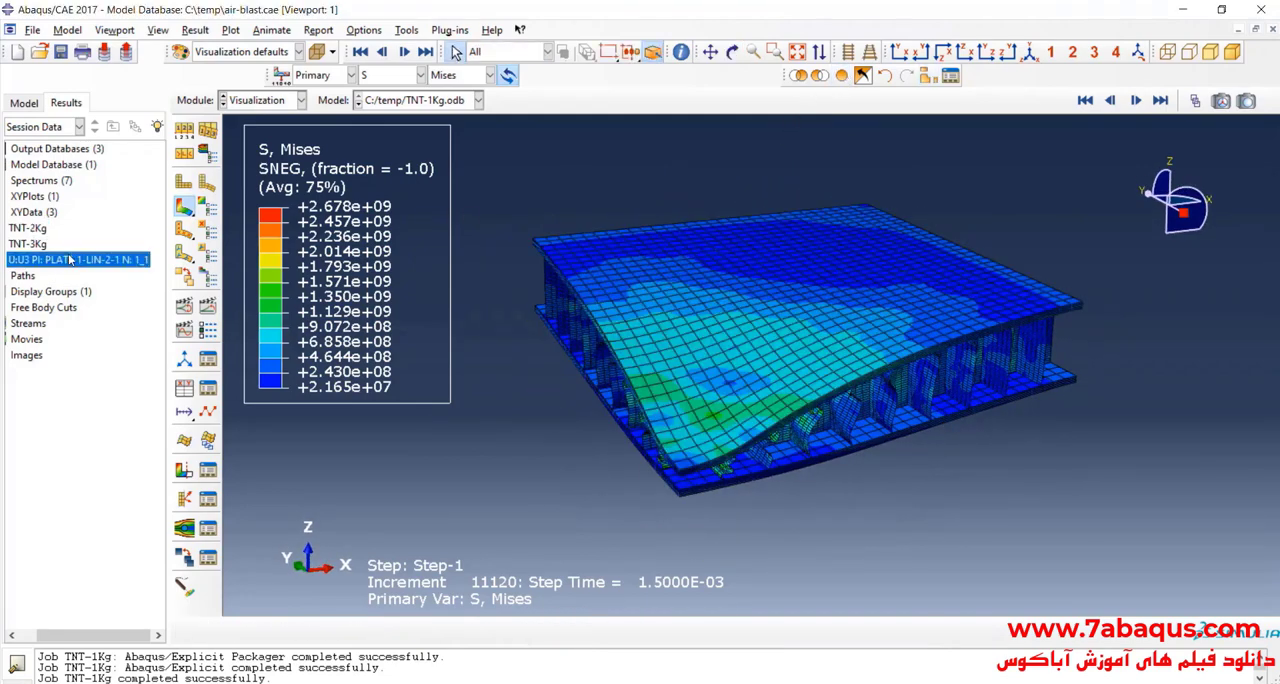
right_click(70, 259)
left_click(105, 419)
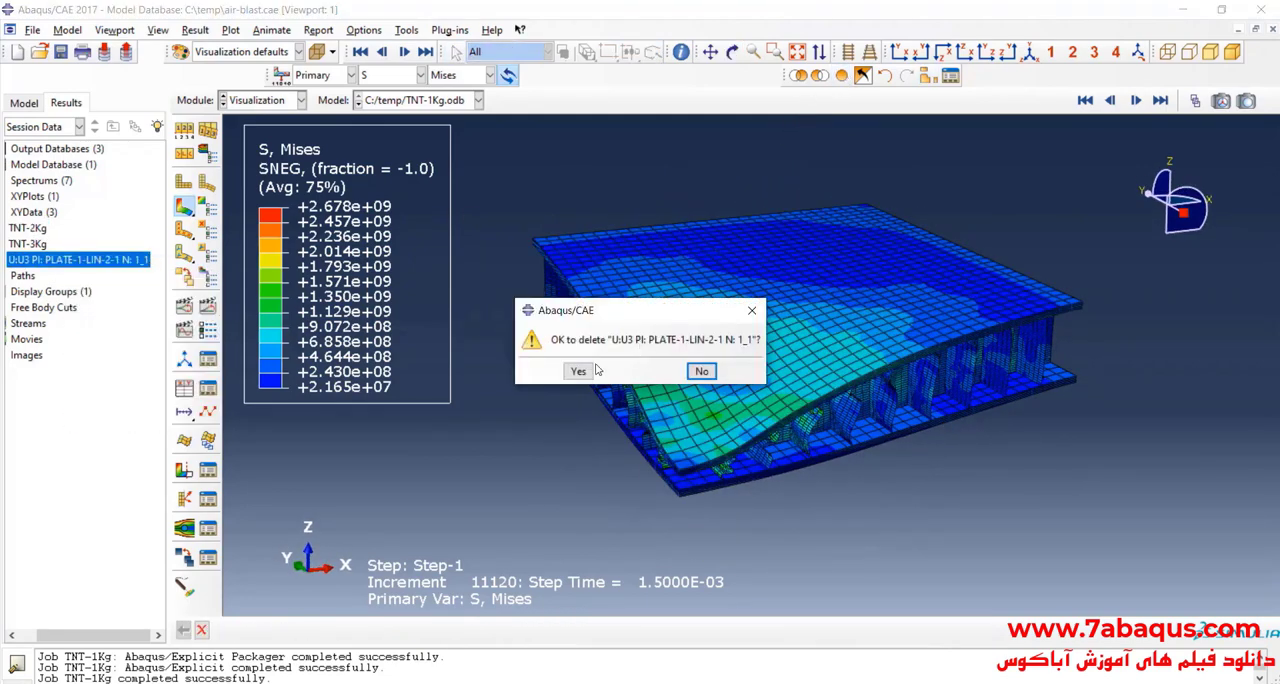
left_click(590, 371)
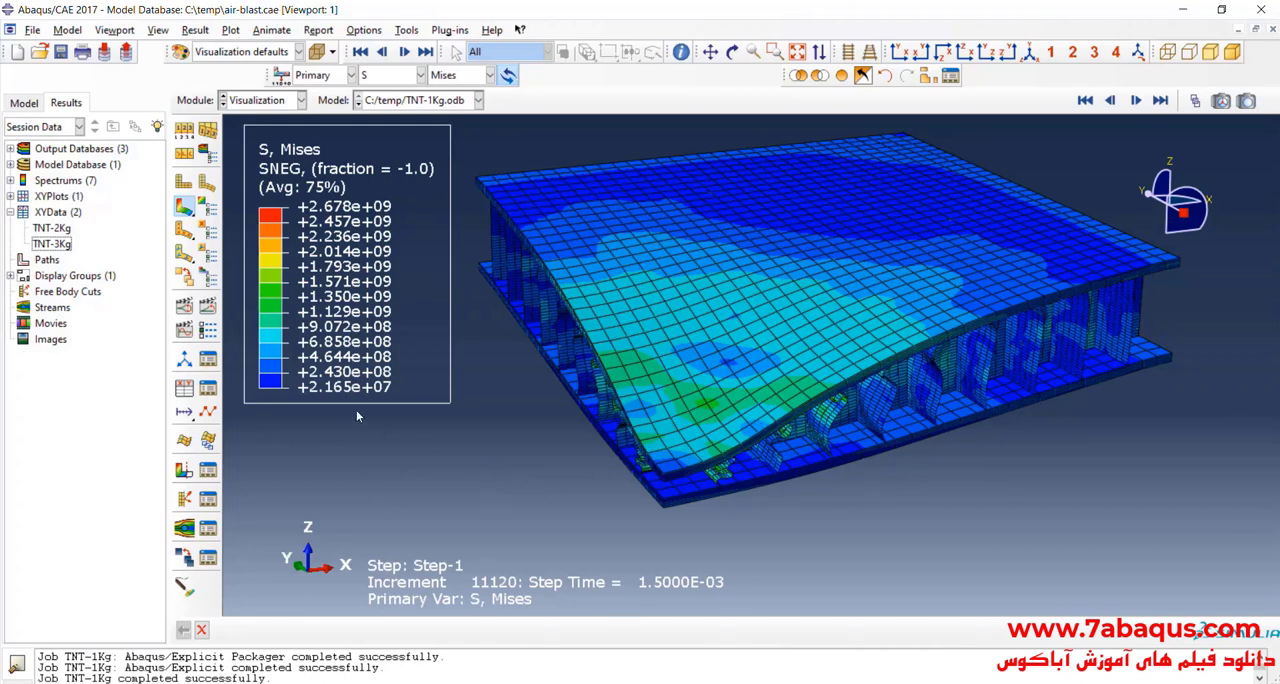
Step: Extract the U3 displacement history of the top plate's front corner node from the ODB field output, plot it and save it as XY data
left_click(185, 388)
left_click(918, 227)
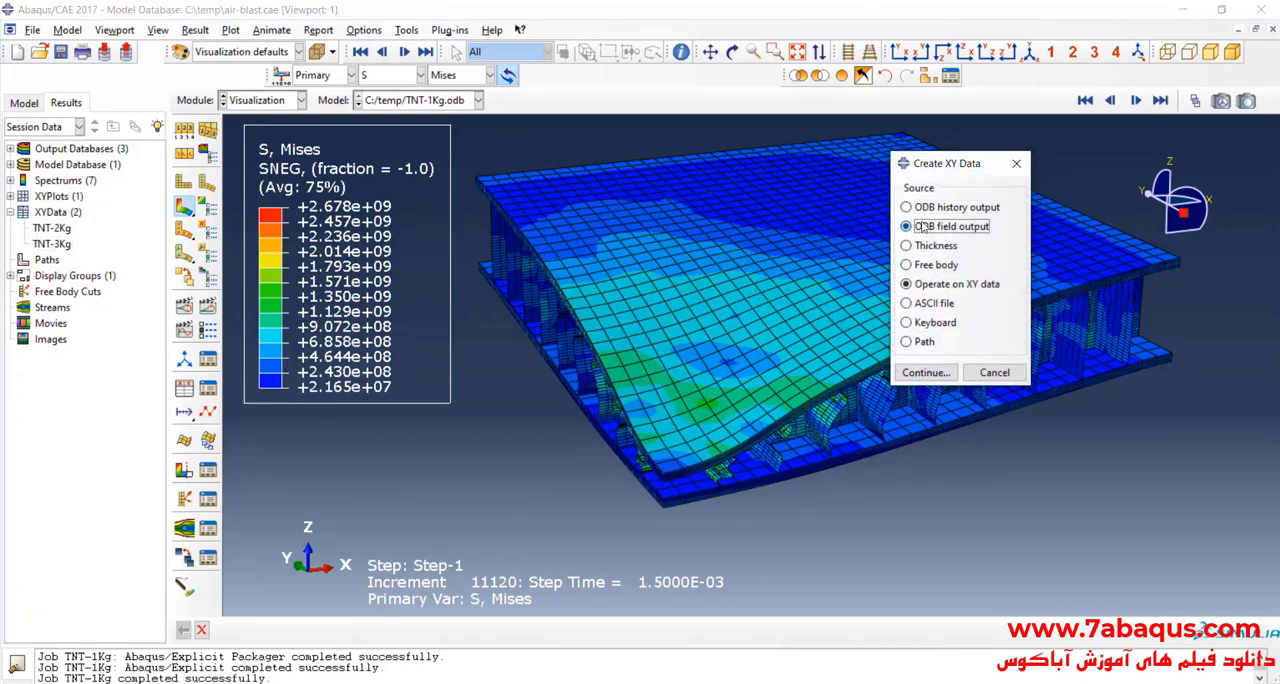
left_click(926, 373)
left_click(910, 197)
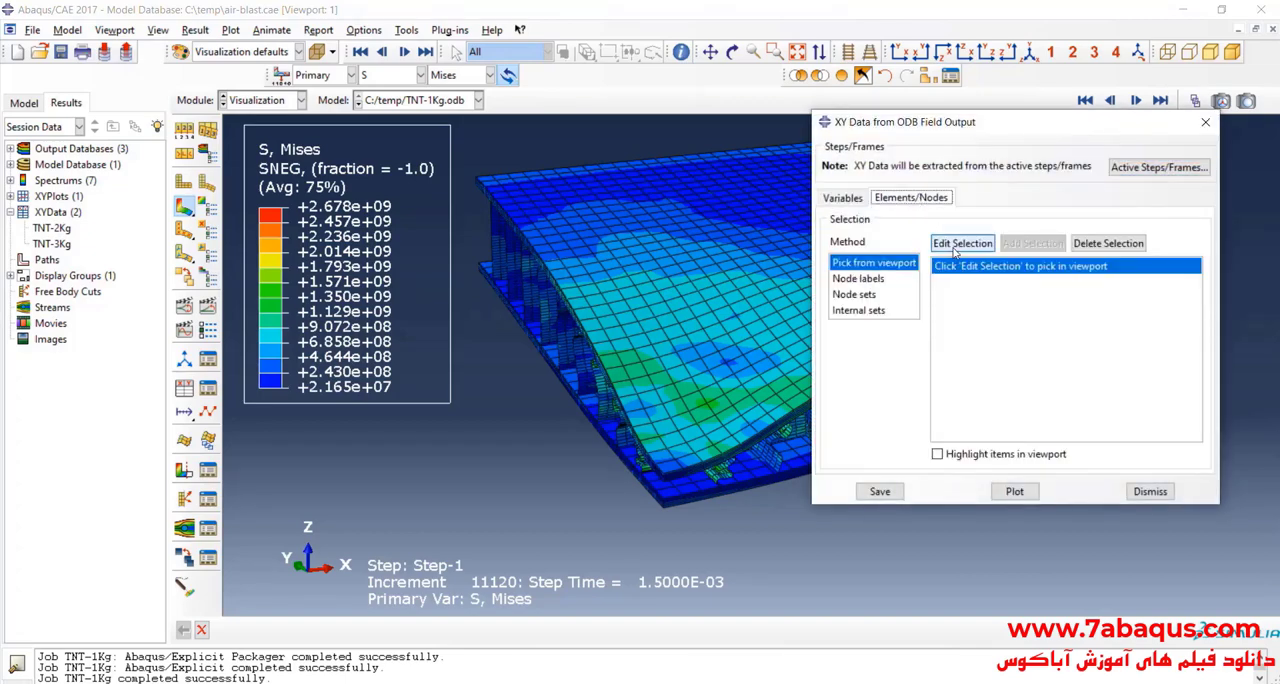
scroll(706, 438, "up", 5)
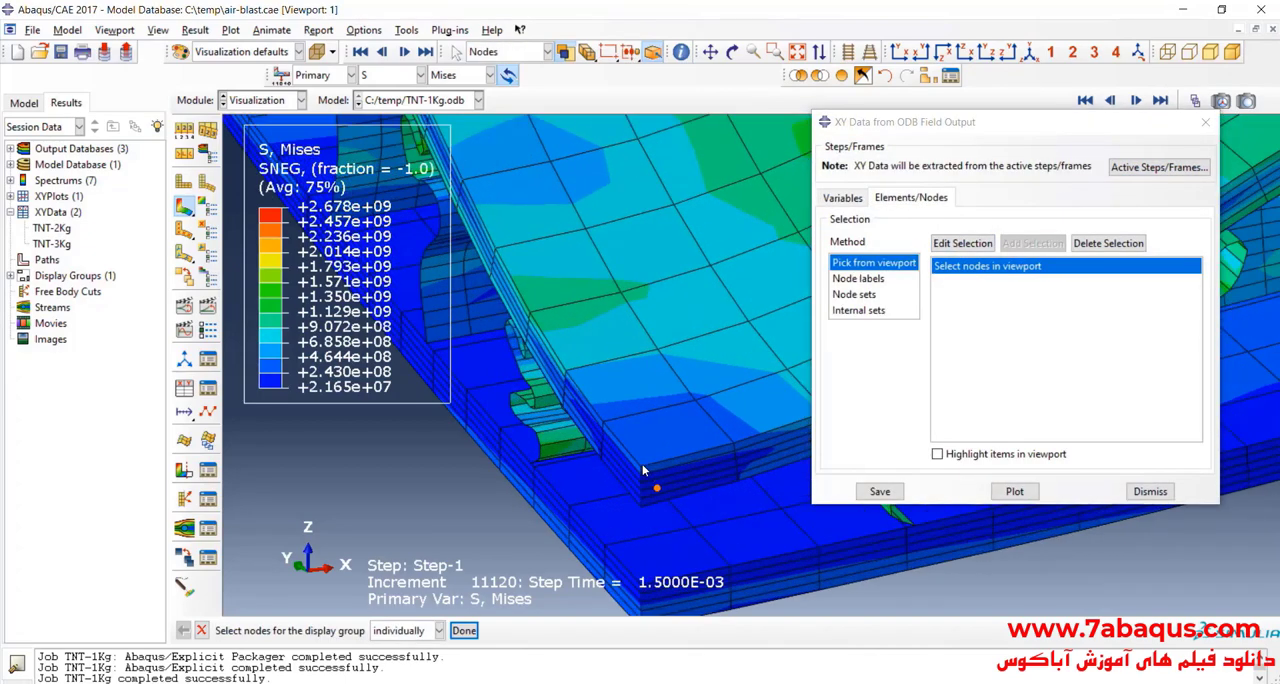
left_click(1014, 491)
left_click(880, 491)
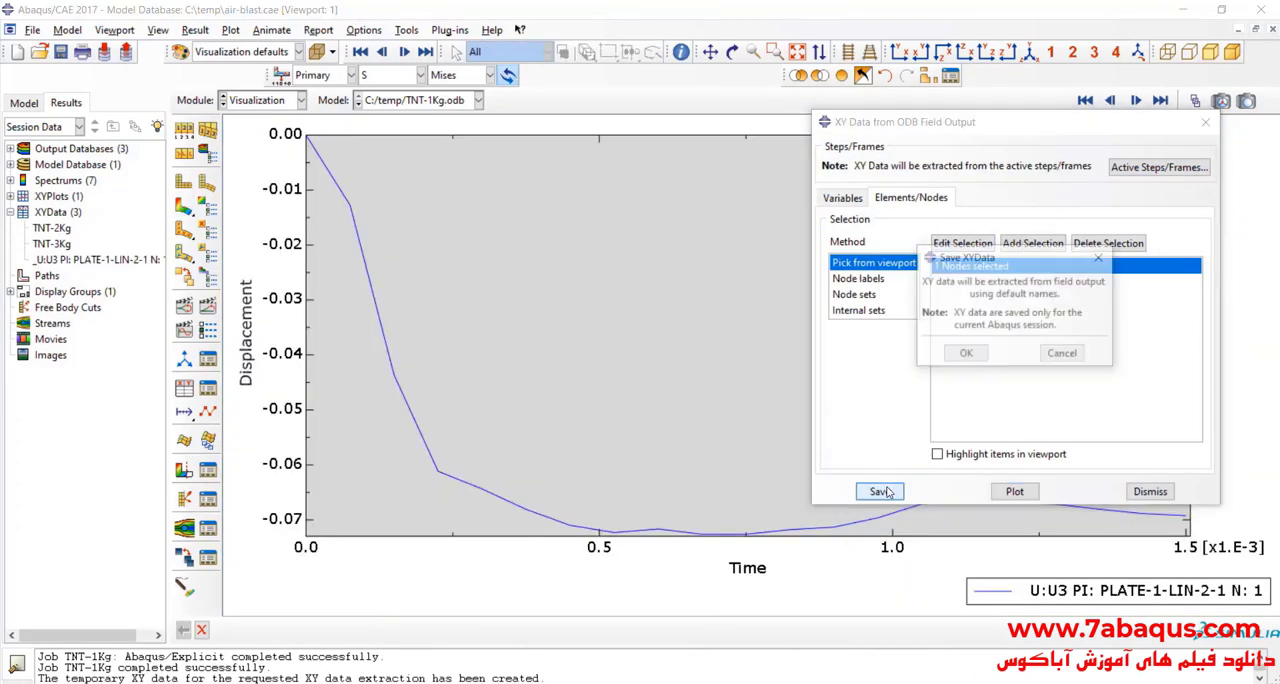
left_click(966, 355)
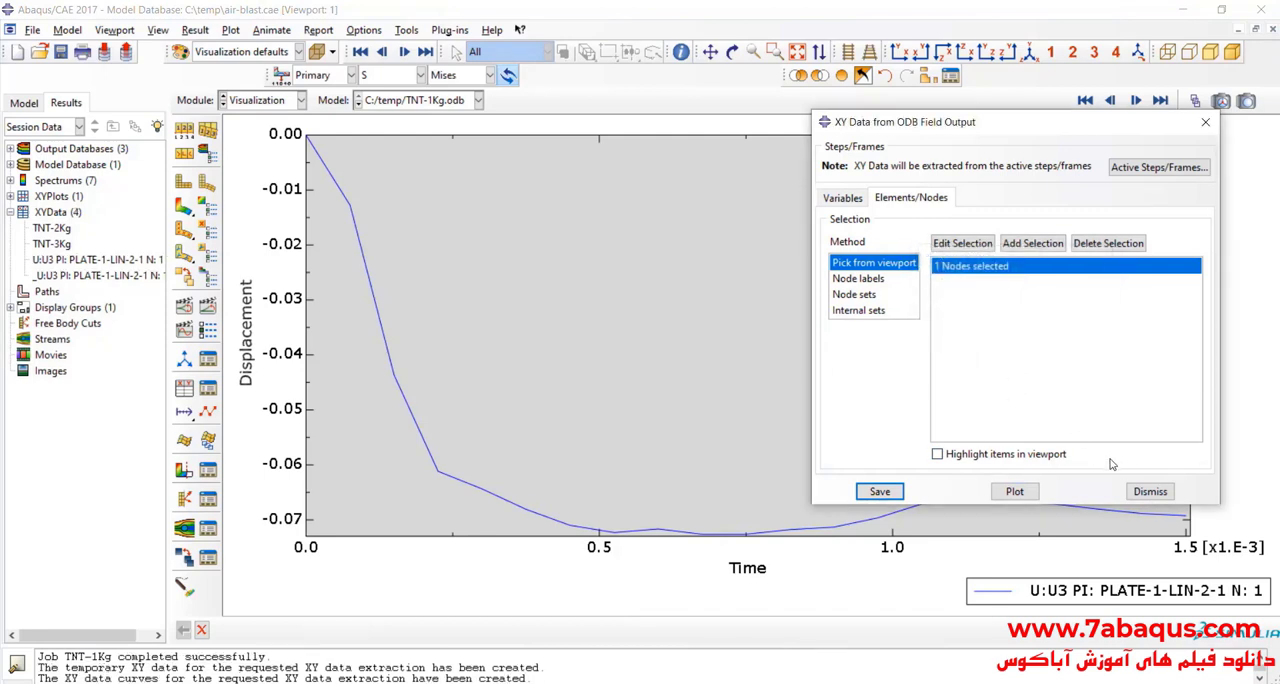
left_click(1150, 491)
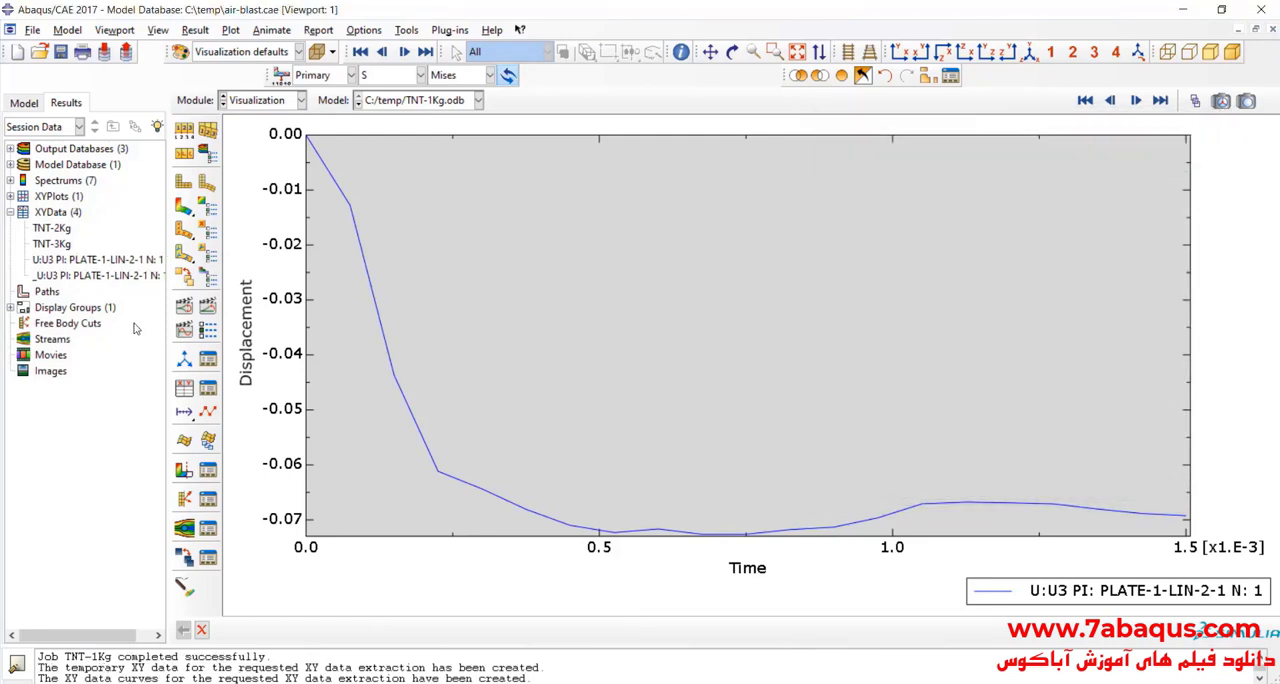
Step: Operate on the XY data to multiply the node's U3 displacement curve by 1000, plot the expression and save the result
left_click(184, 387)
left_click(930, 286)
left_click(924, 372)
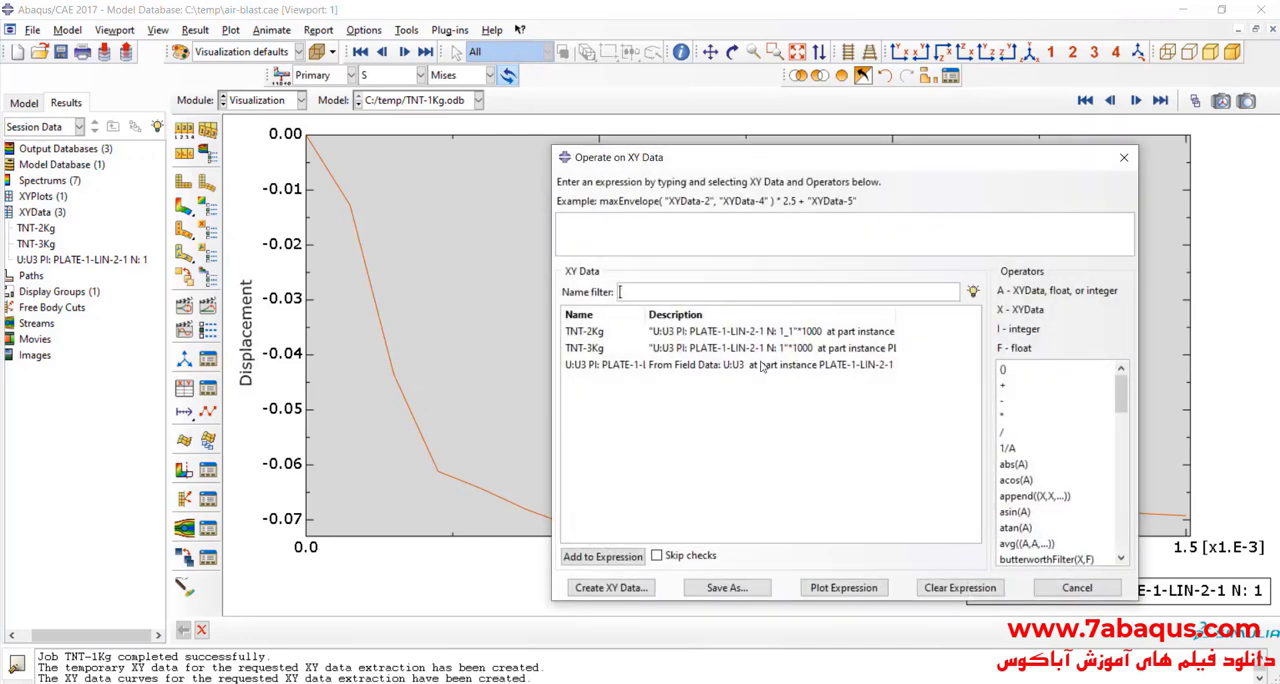
left_click(711, 365)
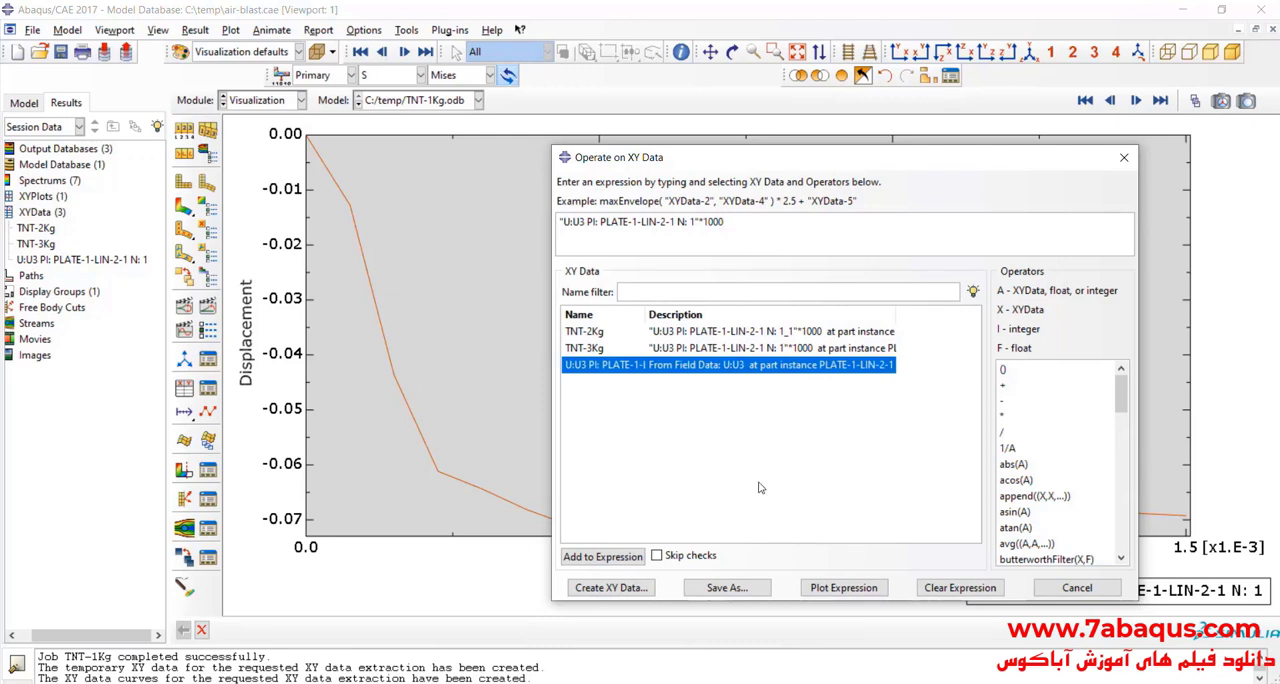
left_click(838, 589)
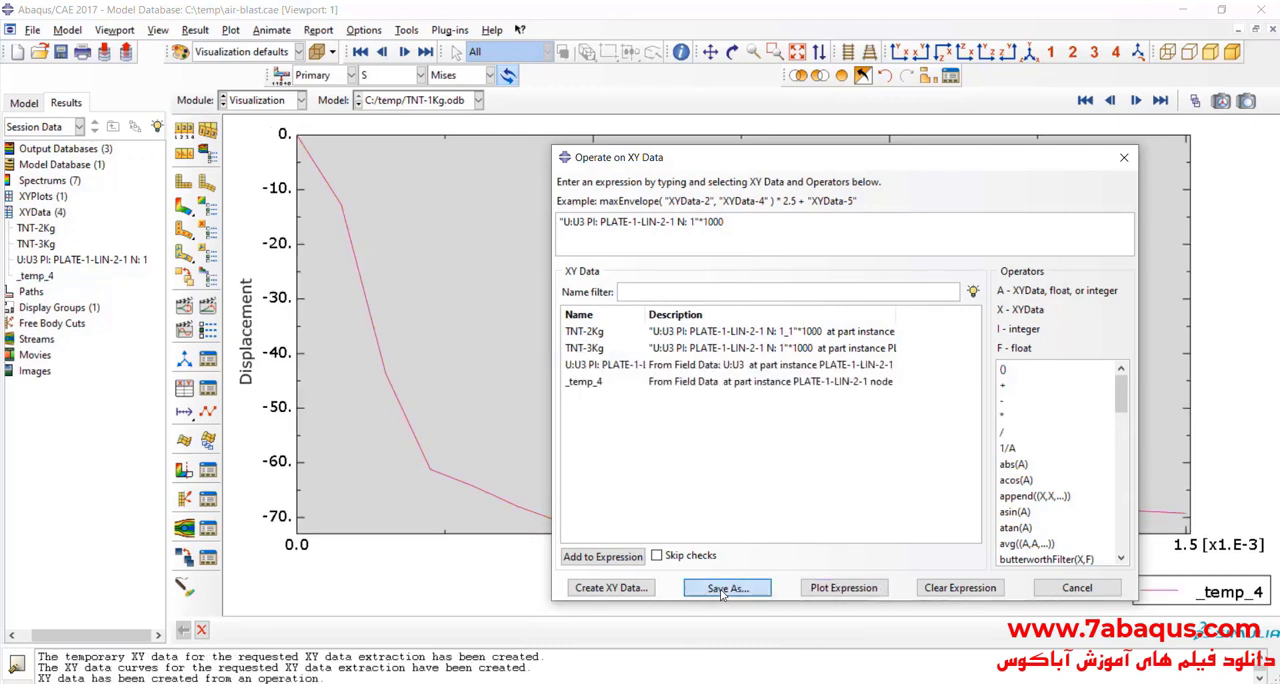
left_click(727, 588)
left_click(789, 427)
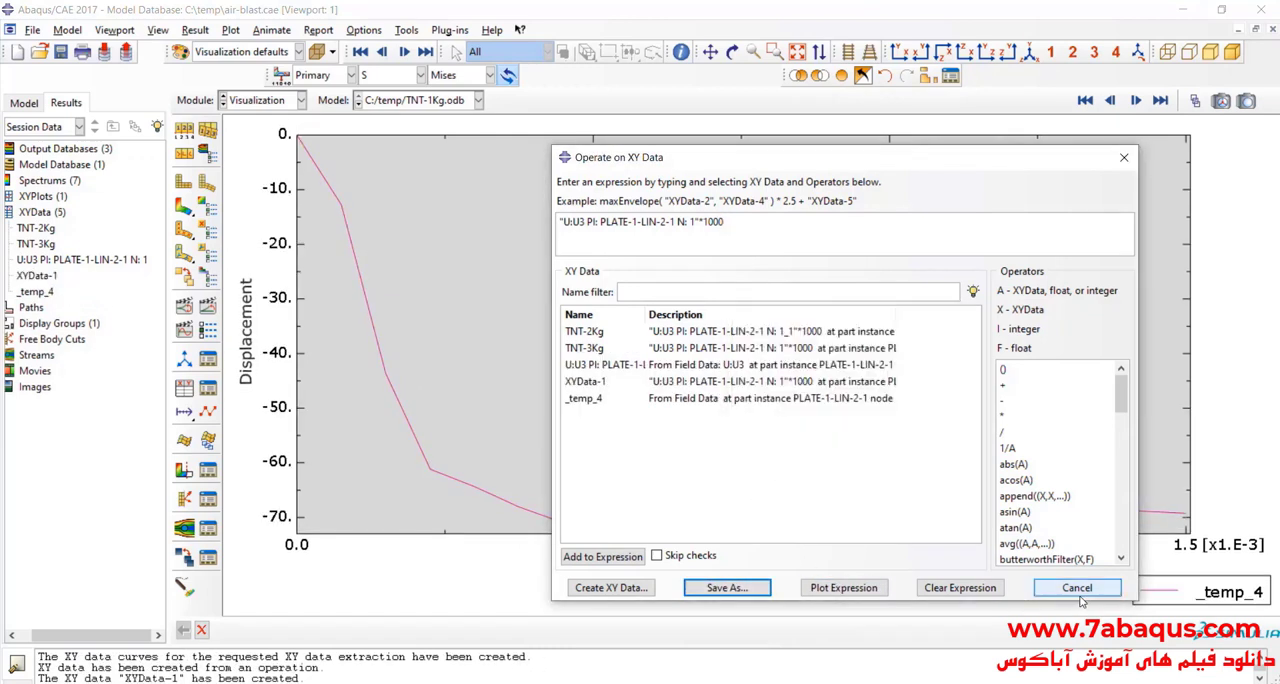
left_click(1078, 589)
Step: Plot the saved XYData-1 curve and rename it TNT-1Kg
double_click(43, 276)
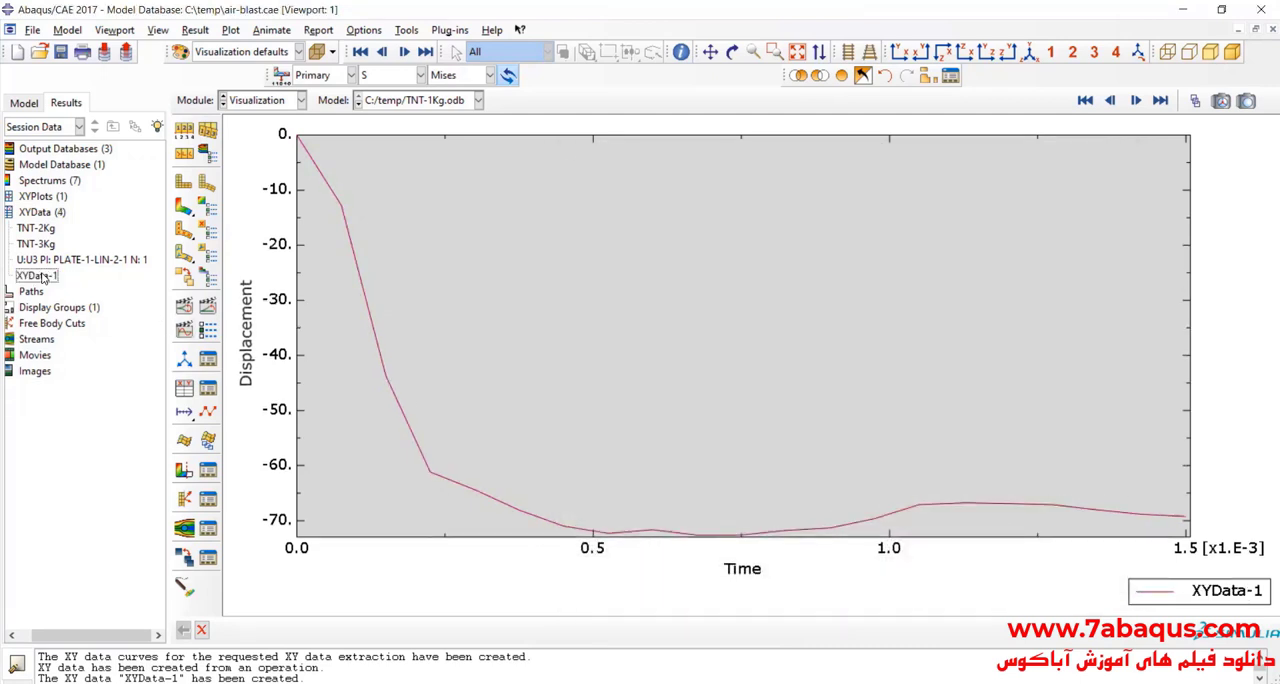
right_click(43, 278)
left_click(183, 416)
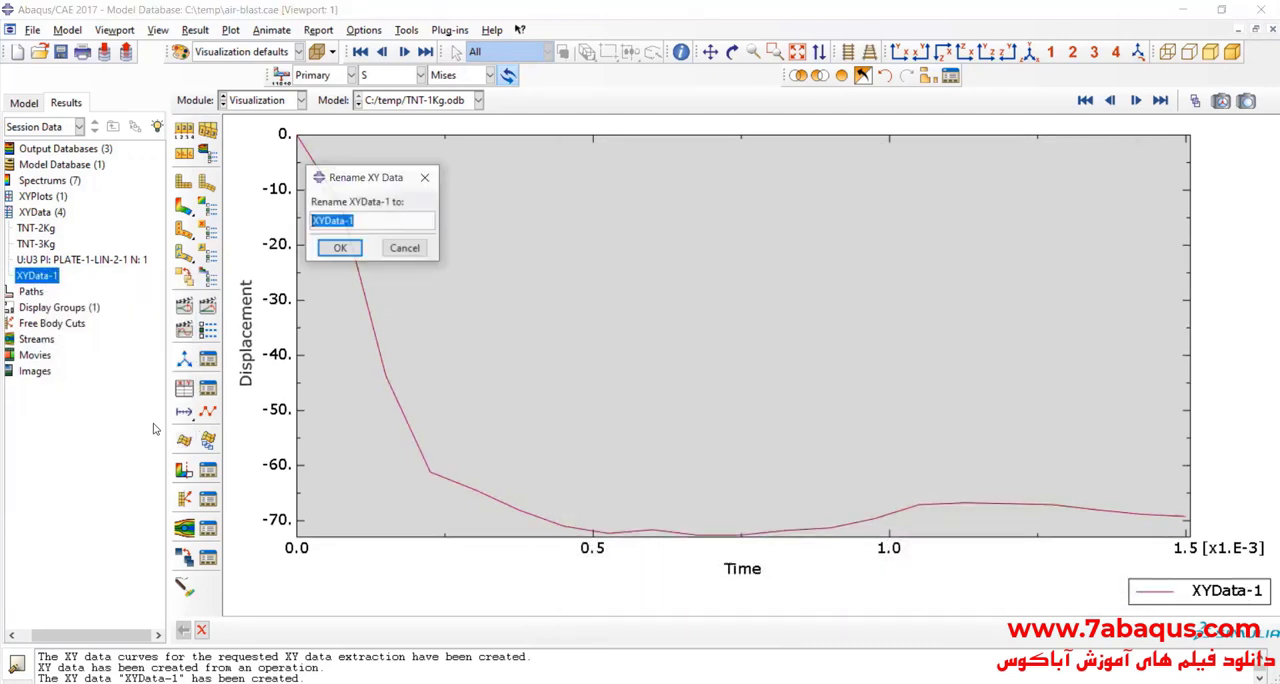
type("TNT-1K")
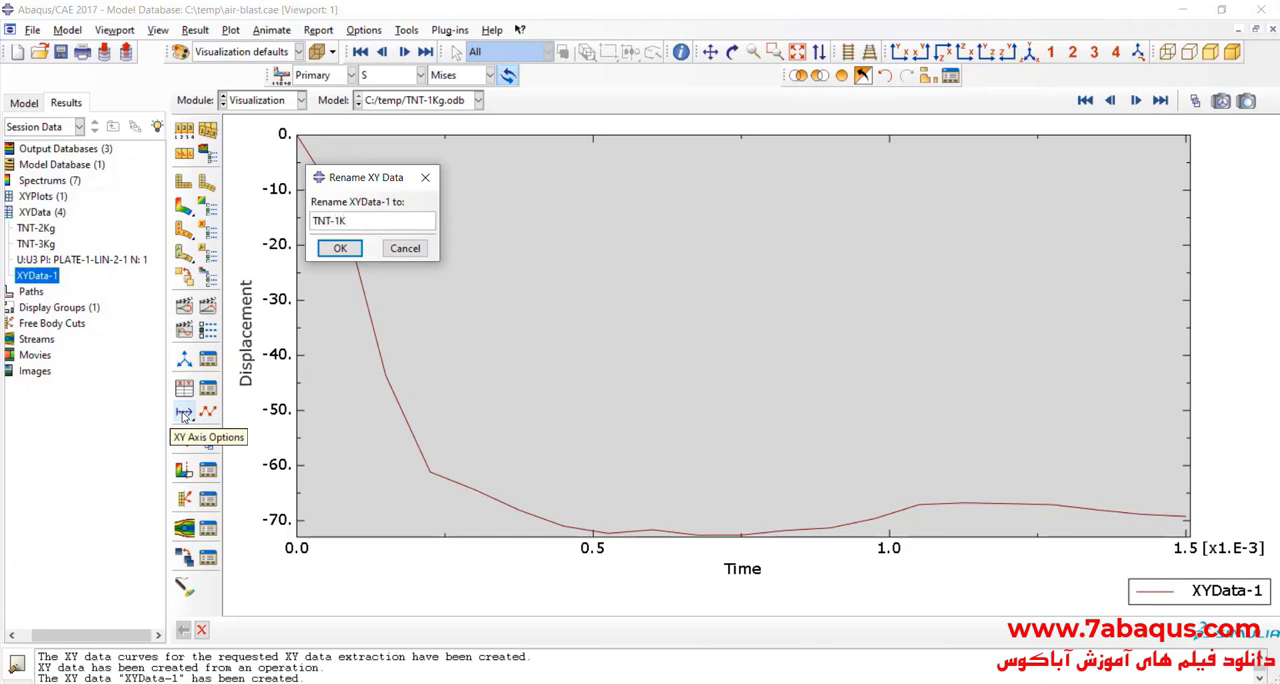
type("g")
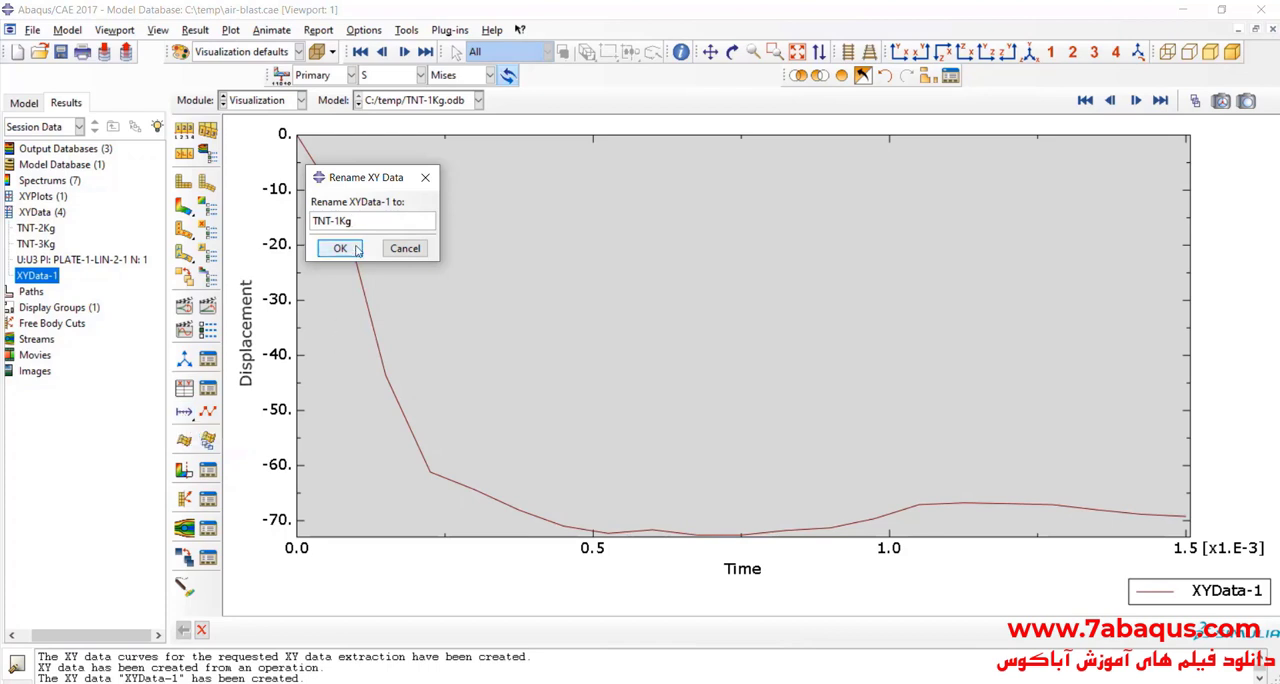
left_click(338, 248)
left_click(40, 230)
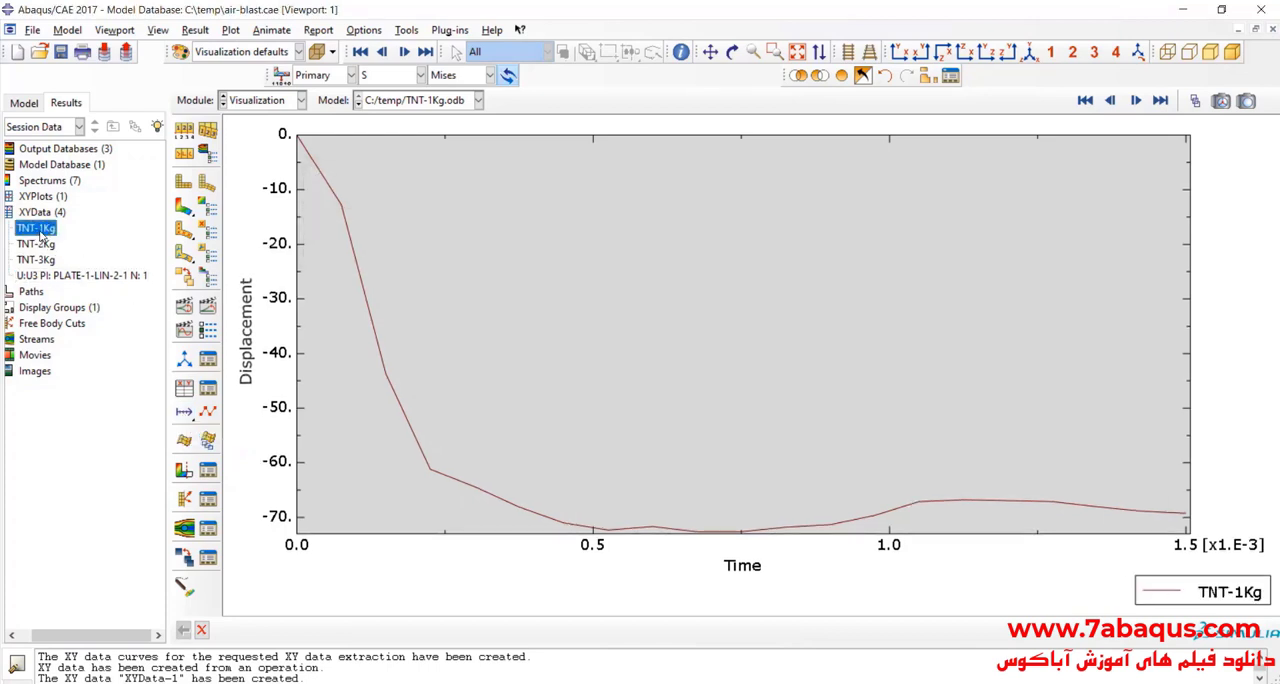
right_click(40, 231)
left_click(60, 272)
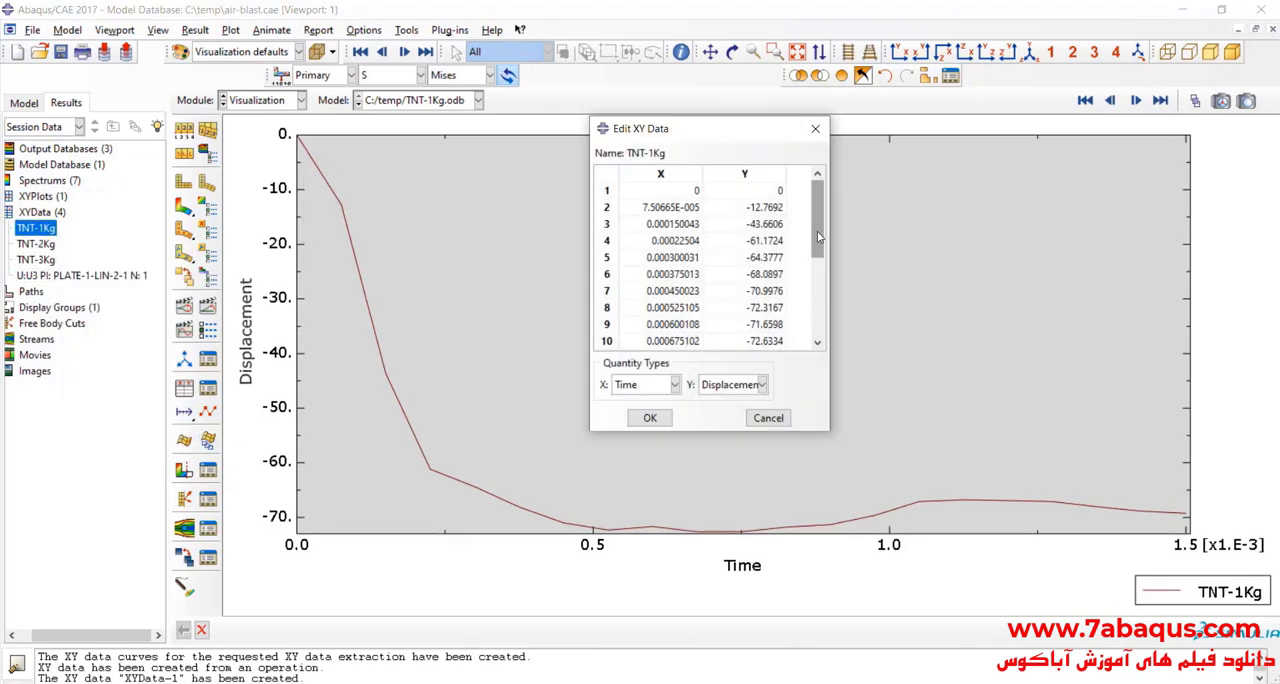
left_click_drag(818, 244, 820, 322)
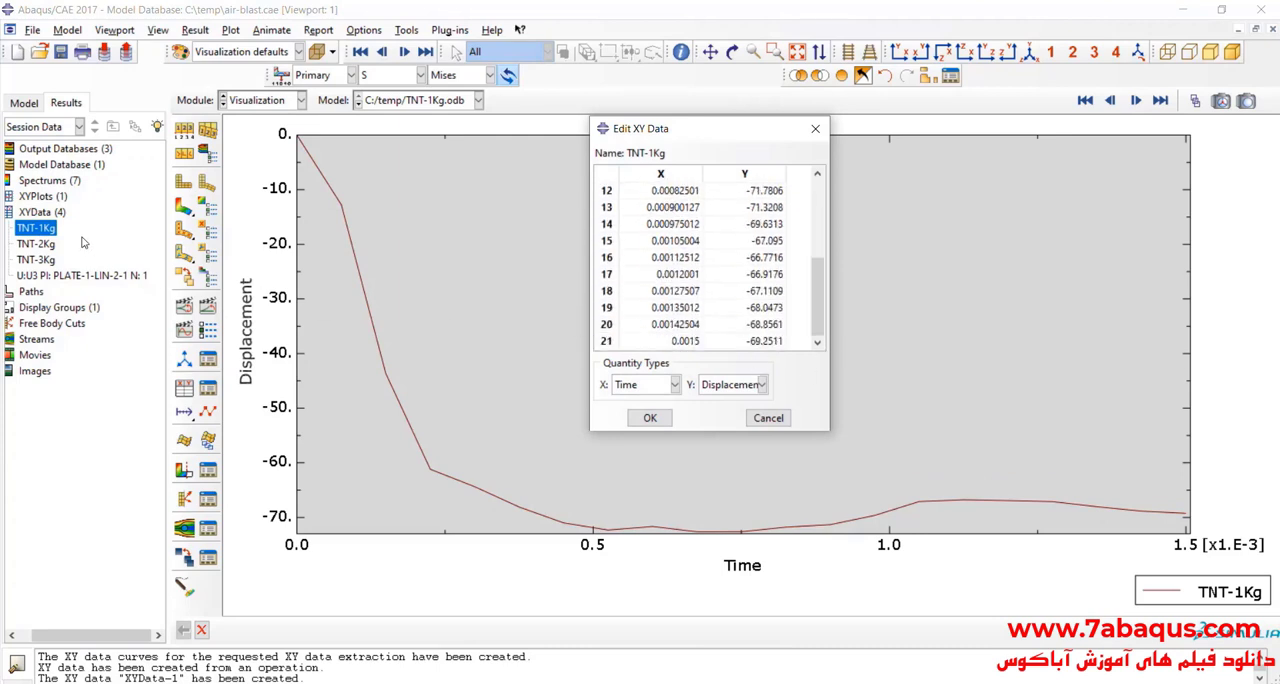
double_click(749, 343)
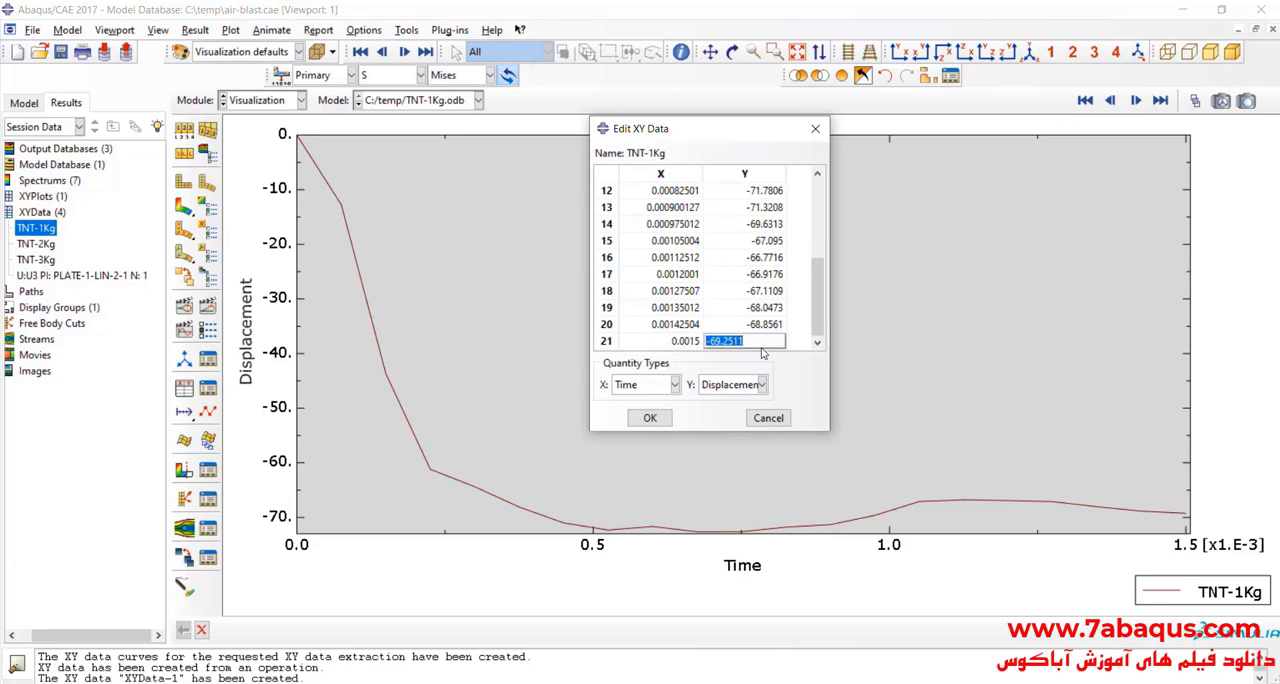
left_click(815, 128)
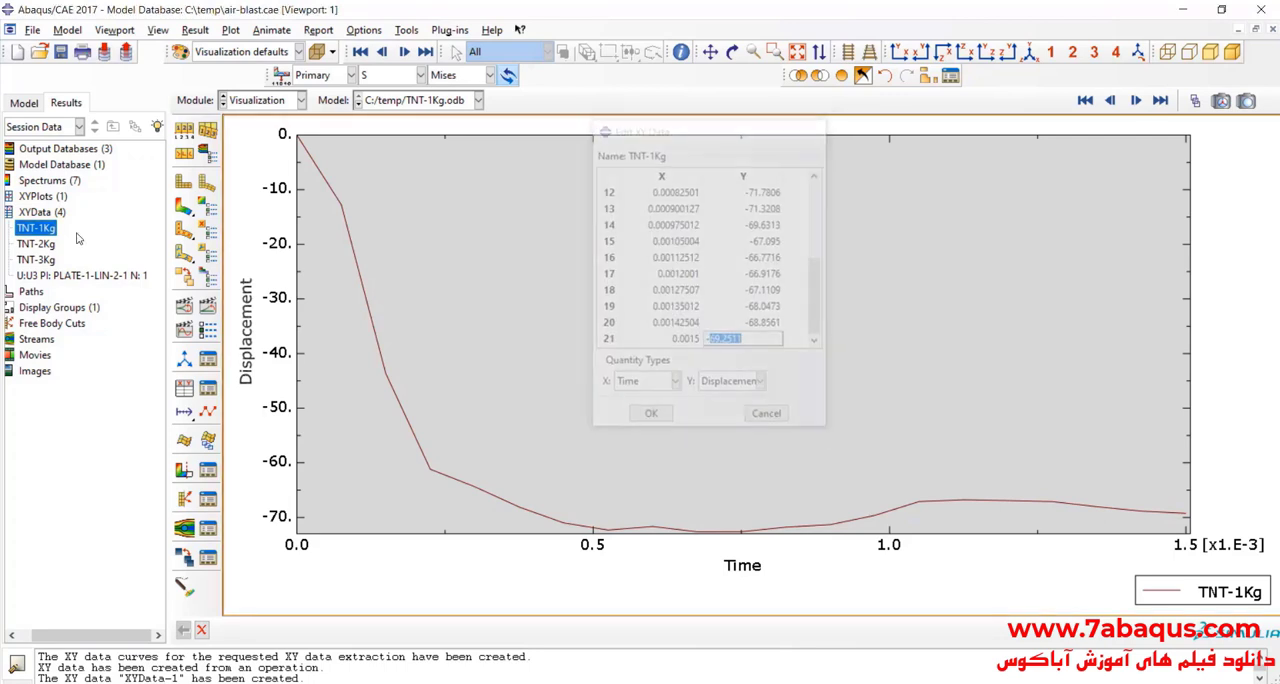
Step: Open the TNT-1Kg XY data for editing and copy all its time and displacement values
right_click(36, 228)
left_click(66, 269)
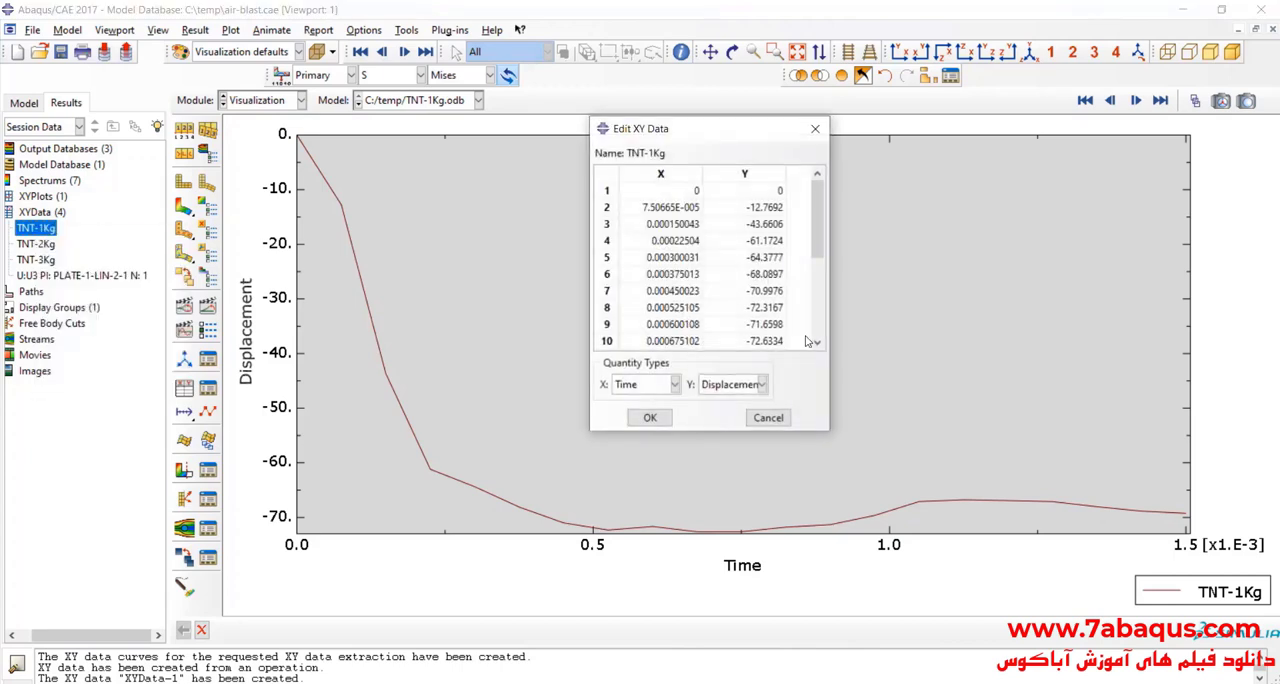
left_click_drag(676, 197, 745, 352)
scroll(740, 270, "up", 2)
right_click(740, 270)
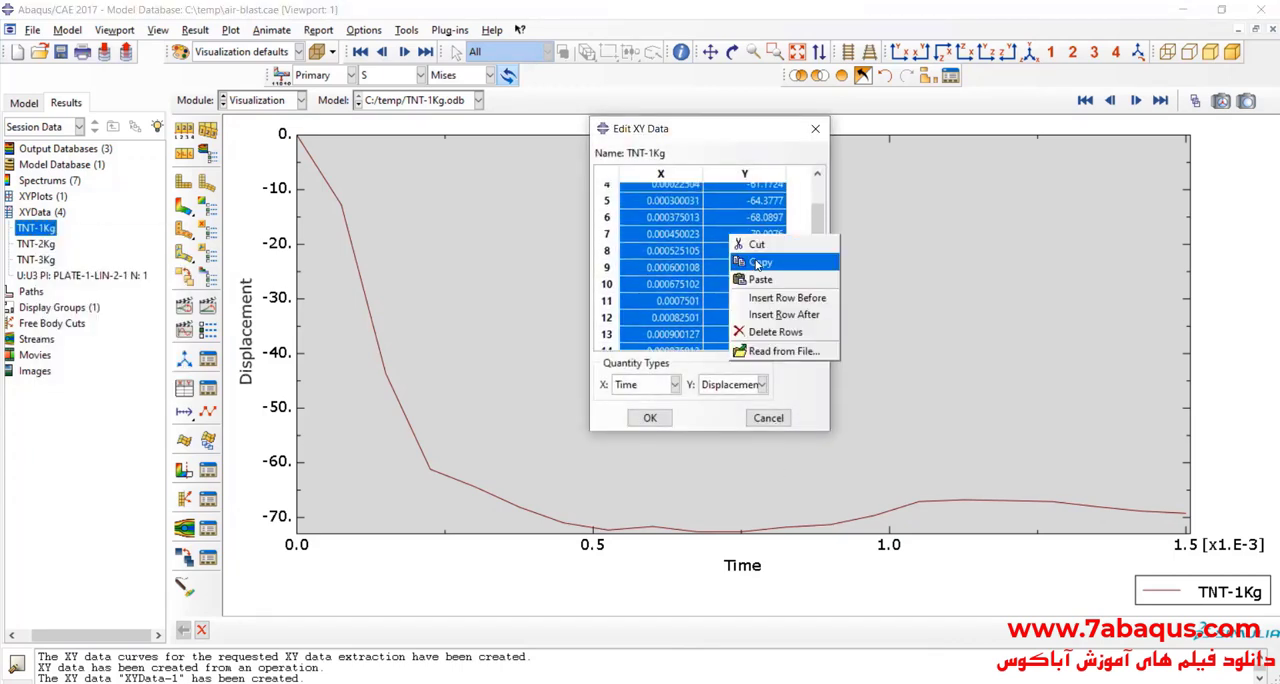
left_click(757, 262)
Step: Switch to Excel, move the displacement chart away from the 1 Kg TNT table and widen its Time column I
key("alt+Tab")
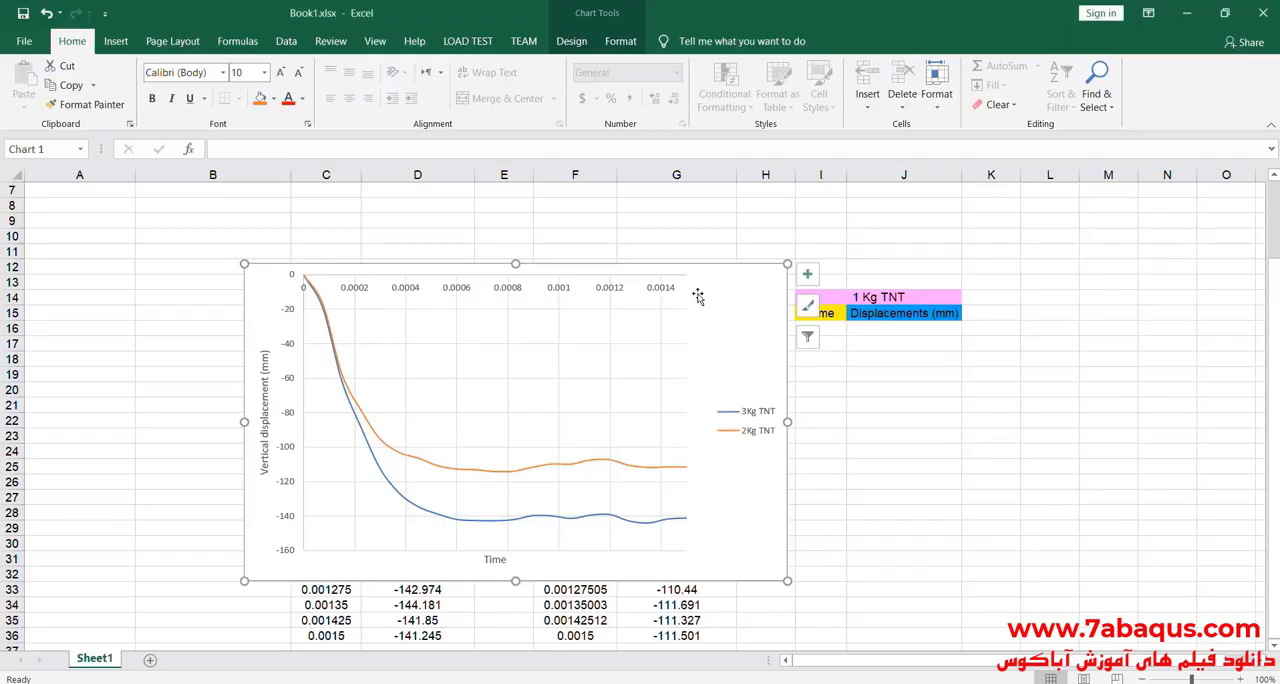
left_click_drag(735, 293, 548, 333)
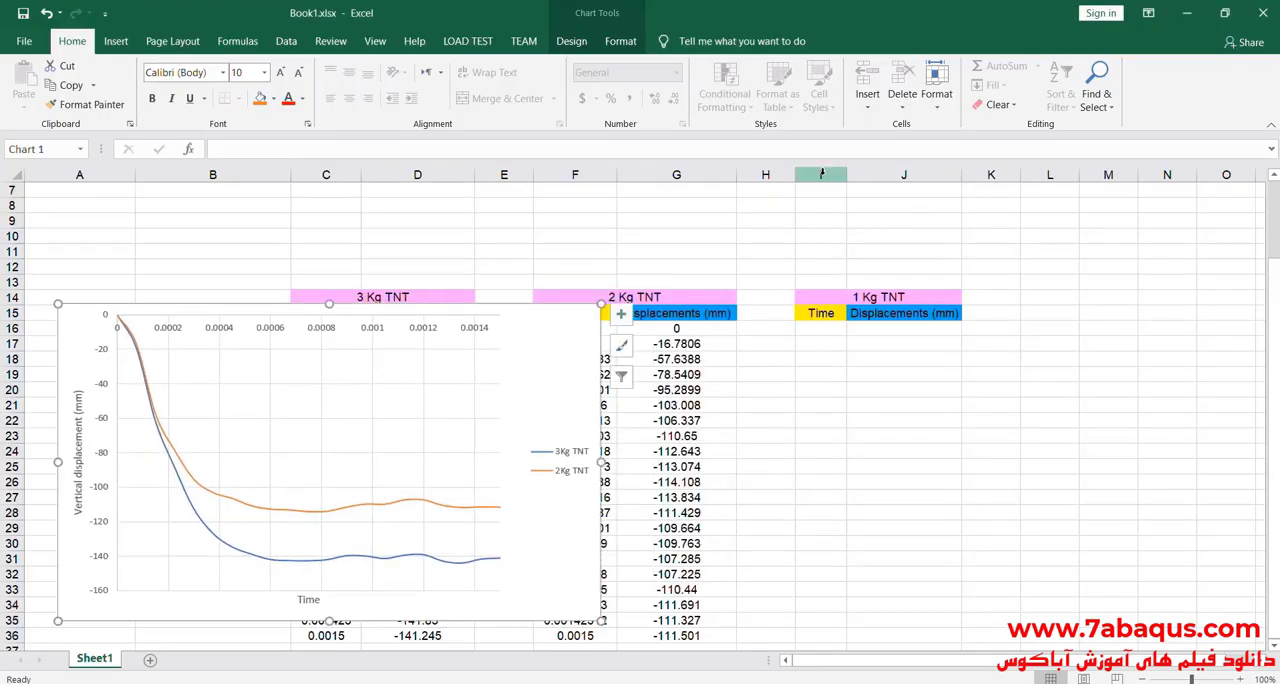
left_click(821, 176)
left_click_drag(848, 176, 882, 186)
right_click(845, 330)
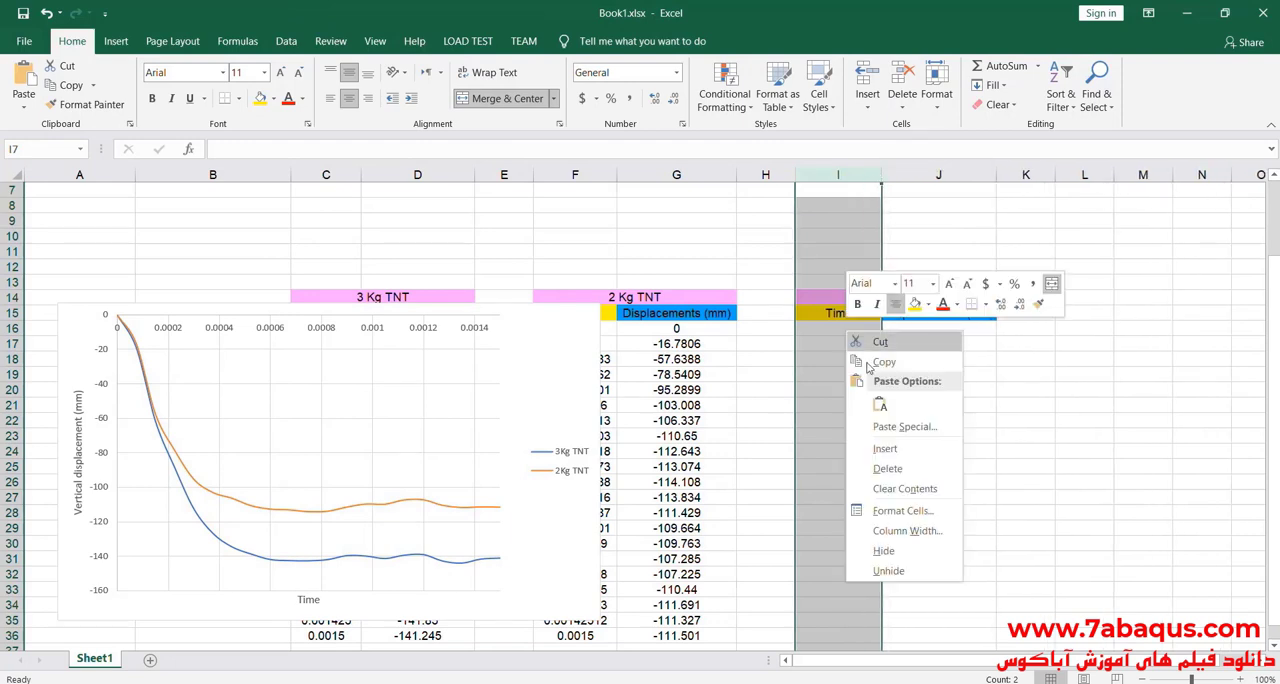
left_click(977, 406)
Step: Paste the copied time and displacement values into the 1 Kg TNT table starting at cell I16
right_click(869, 329)
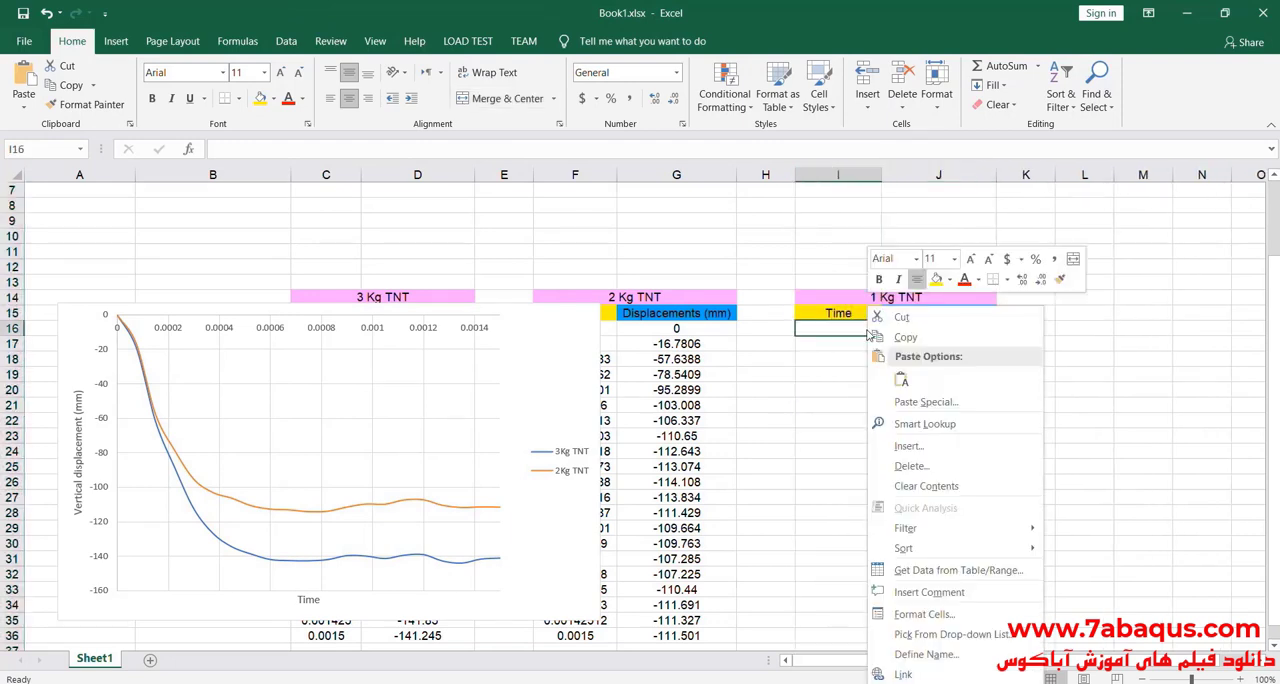
left_click(895, 378)
scroll(970, 413, "down", 5)
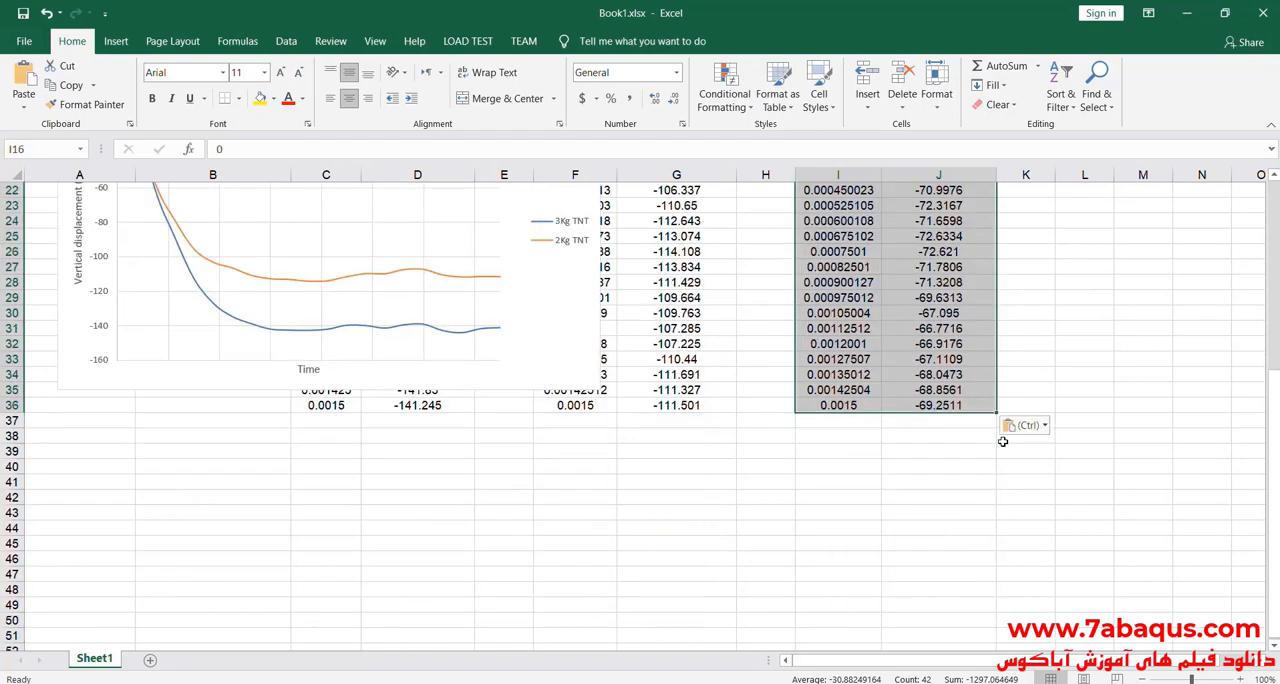
Step: Add a new data series to the displacement chart with I16:I36 as its X values
scroll(970, 413, "up", 5)
right_click(398, 393)
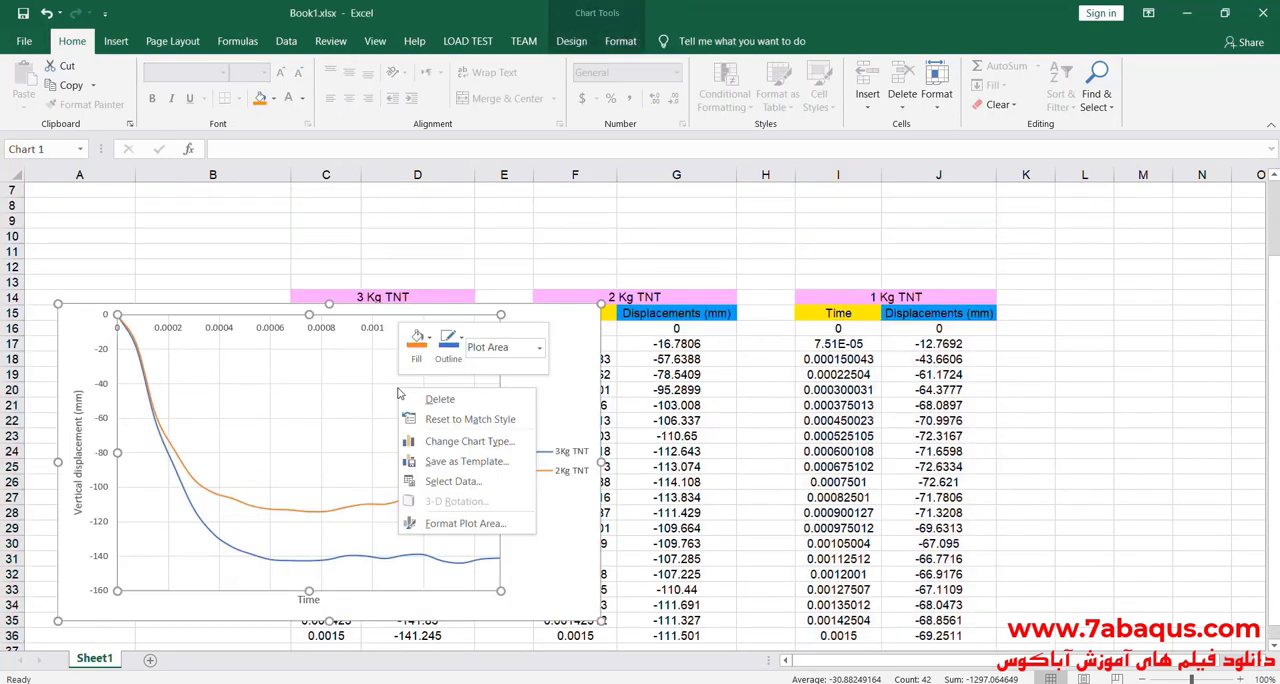
left_click(453, 481)
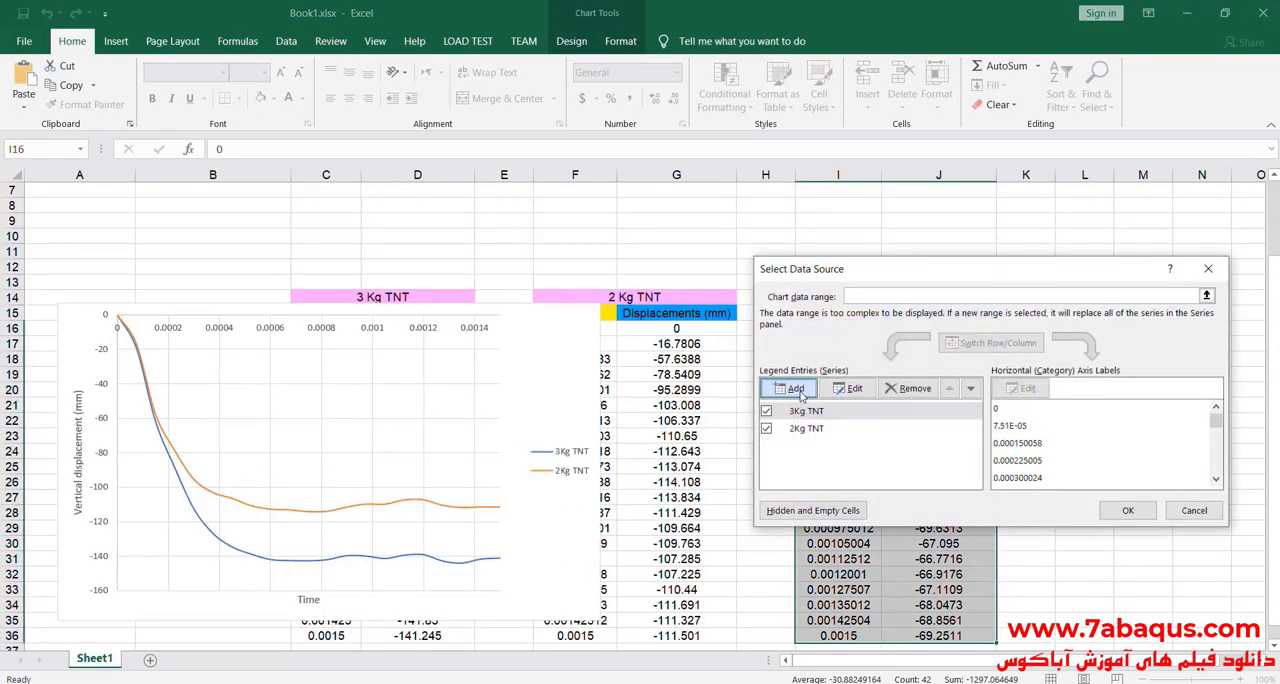
left_click(791, 388)
left_click(1010, 393)
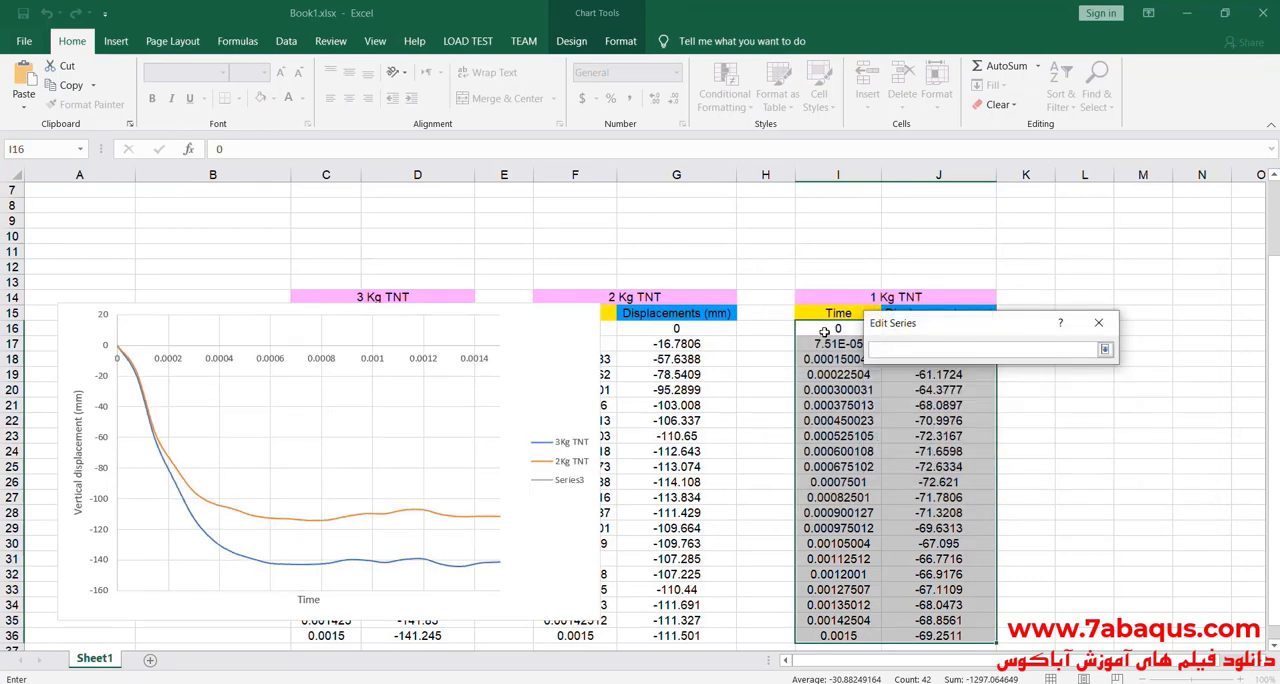
left_click_drag(824, 331, 898, 590)
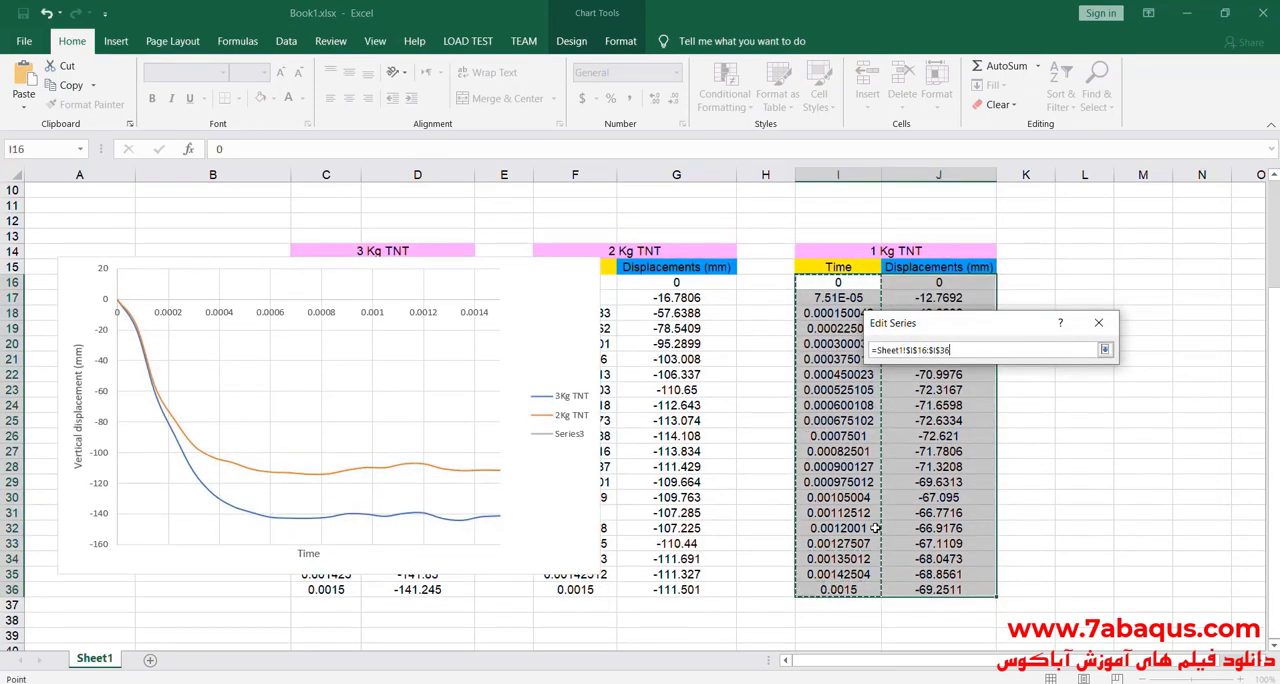
left_click(1020, 427)
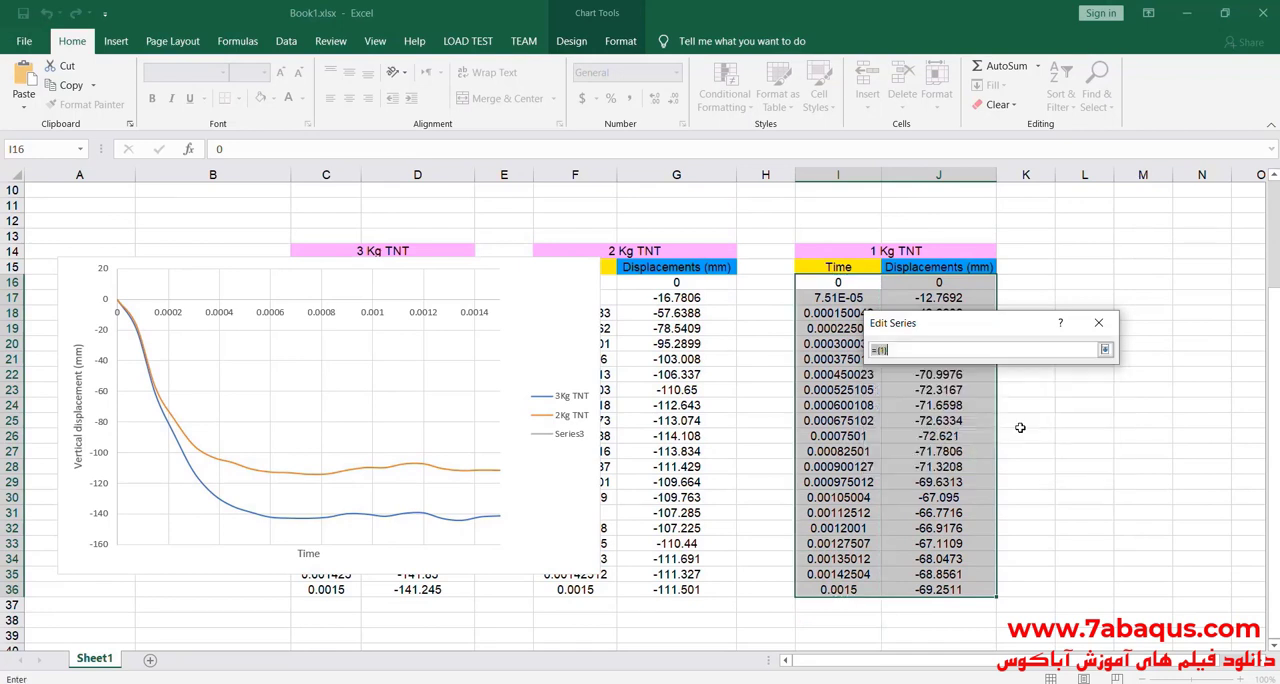
left_click(1105, 349)
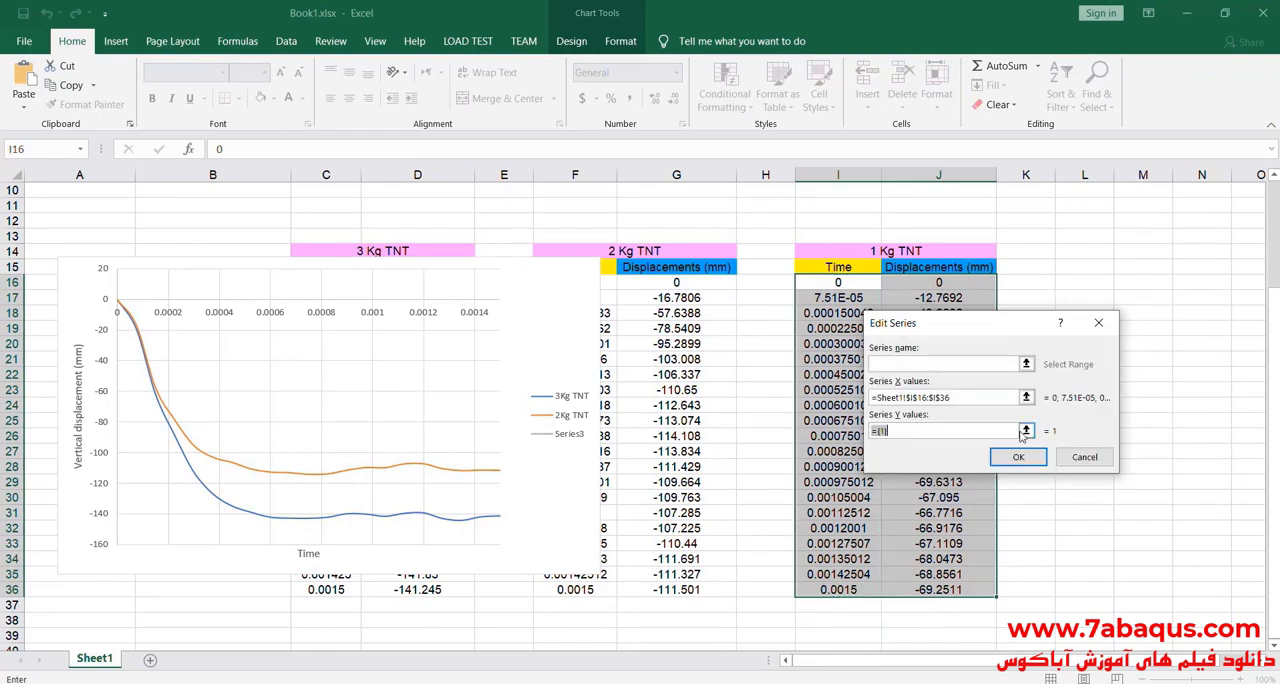
Step: Set the new series' Y values to J16:J36, name it 1Kg TNT and apply it to the chart
left_click(1027, 432)
left_click_drag(1047, 352, 1157, 367)
left_click_drag(957, 287, 933, 588)
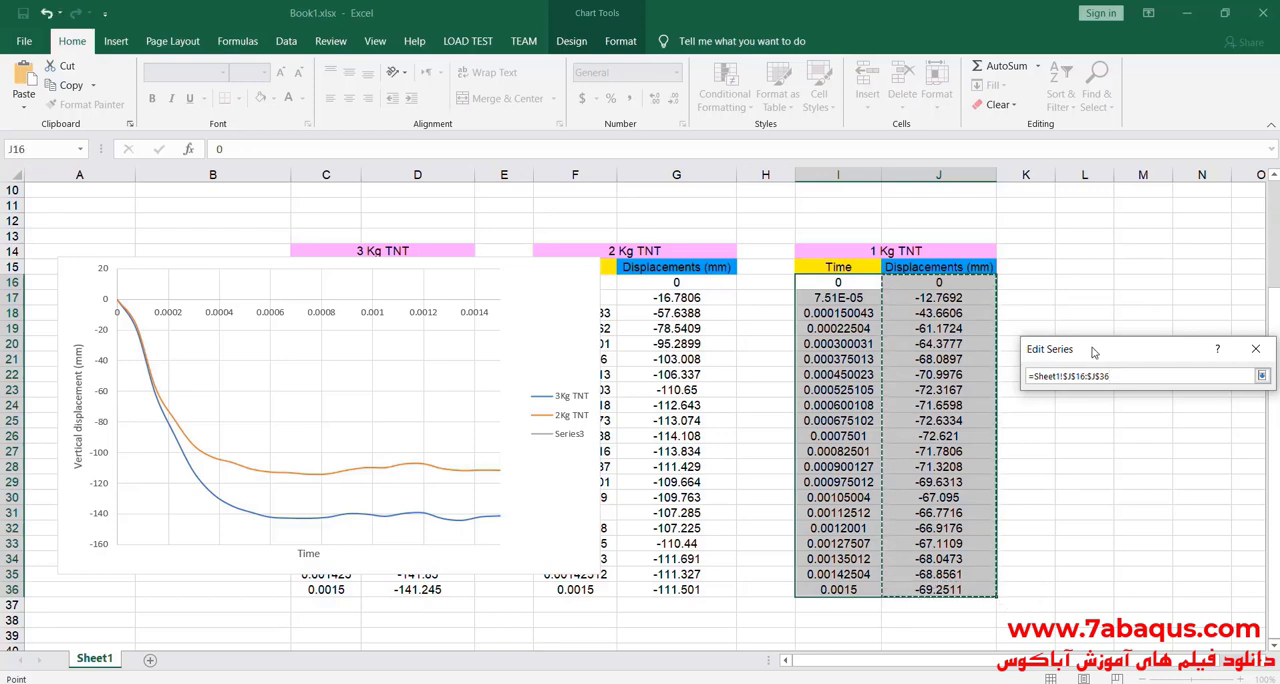
left_click_drag(1094, 350, 866, 325)
left_click(1033, 351)
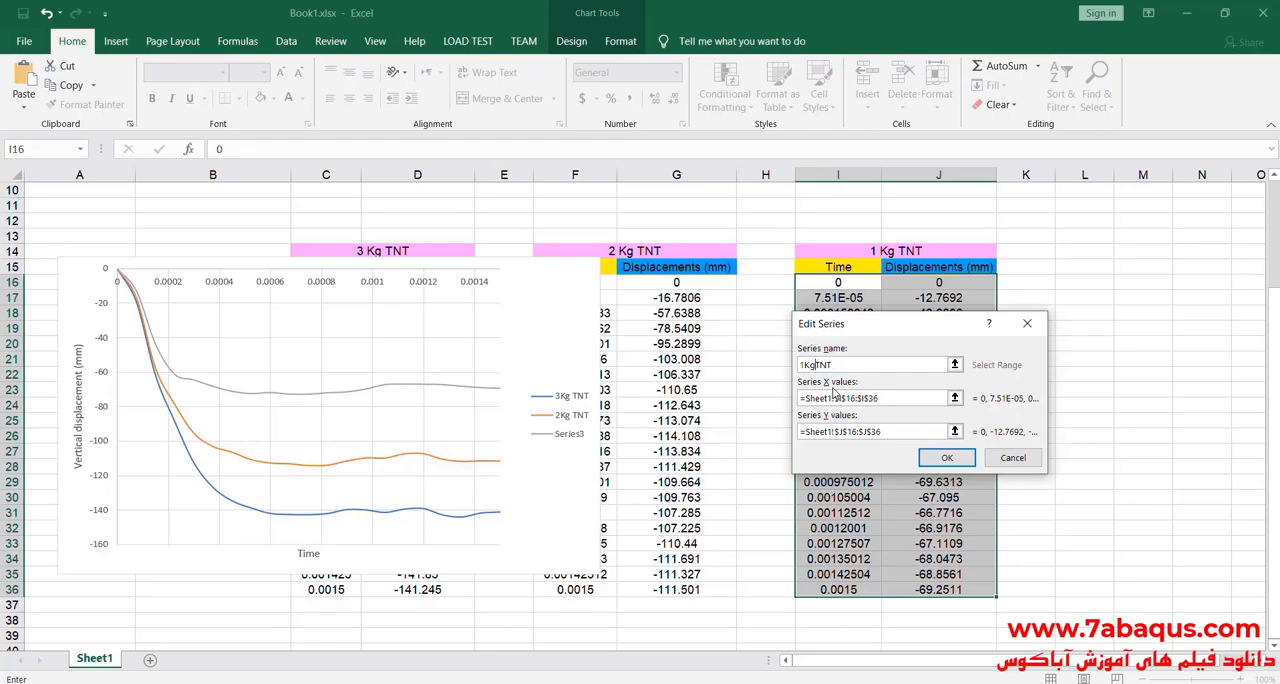
left_click(947, 458)
left_click(1127, 510)
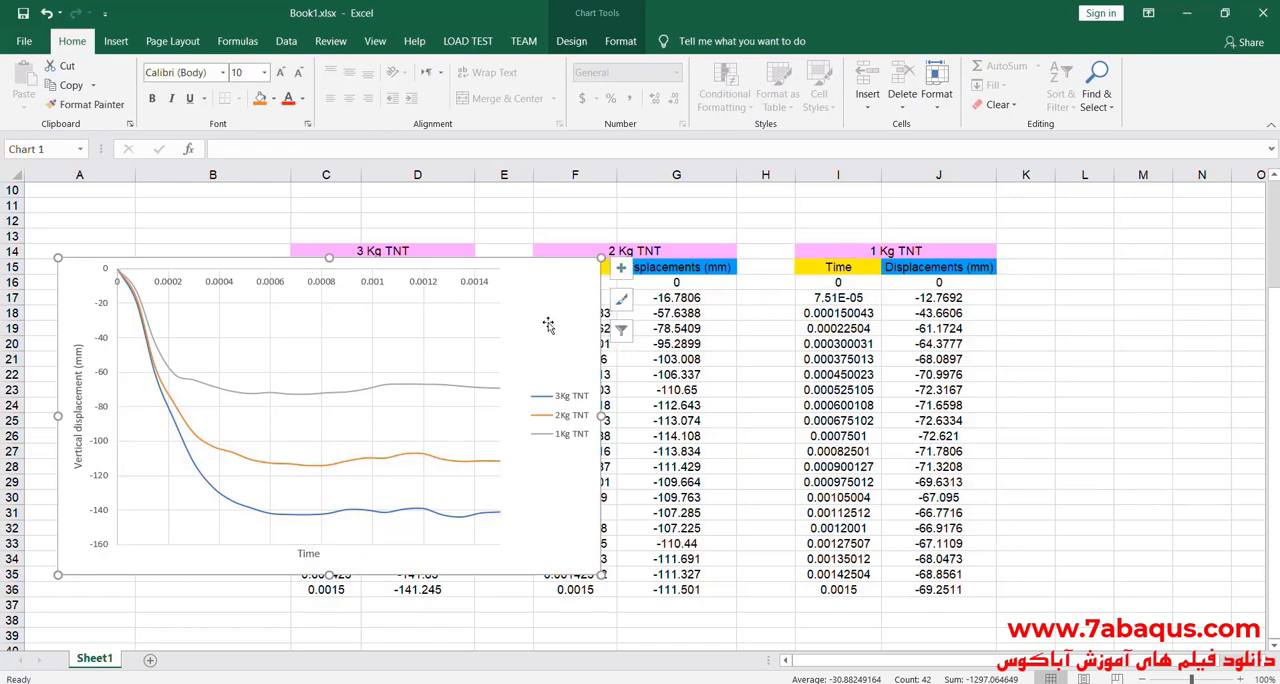
Step: Enter 69.25, rounded from the final 1 Kg TNT displacement in J36, as the 1 Kg vertical displacement in cell B4
left_click_drag(549, 323, 919, 305)
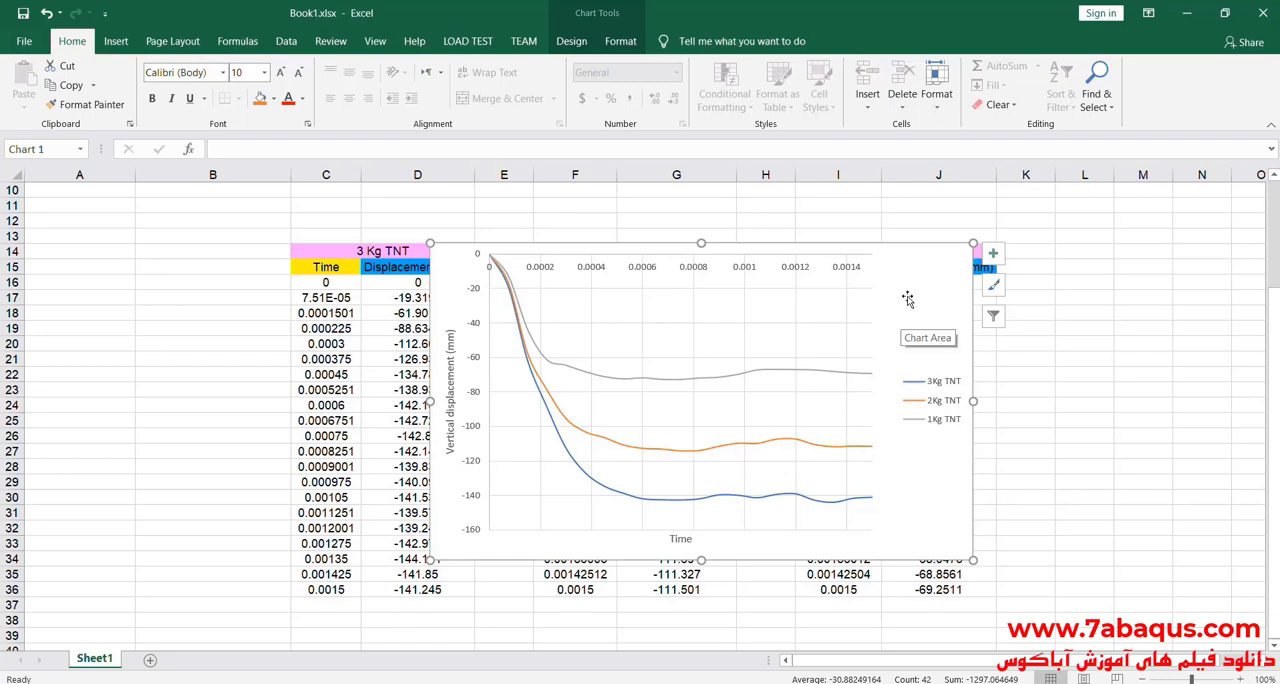
left_click_drag(906, 296, 535, 300)
scroll(1019, 431, "down", 1)
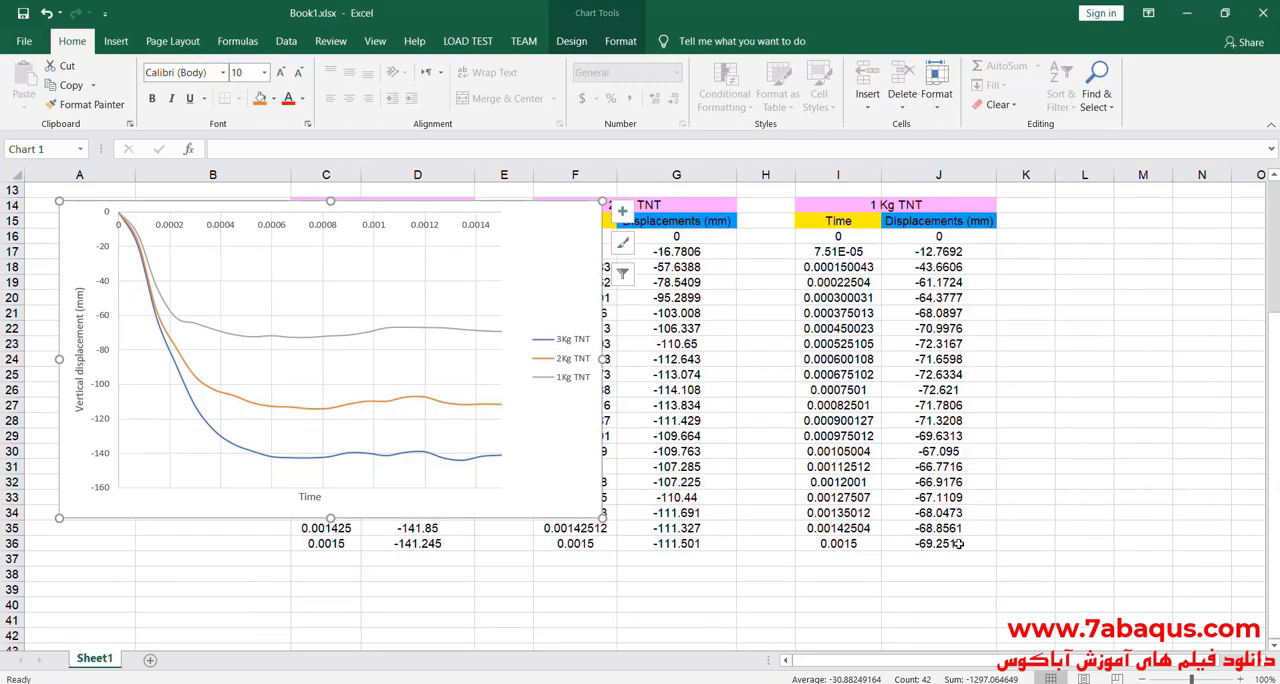
left_click(958, 543)
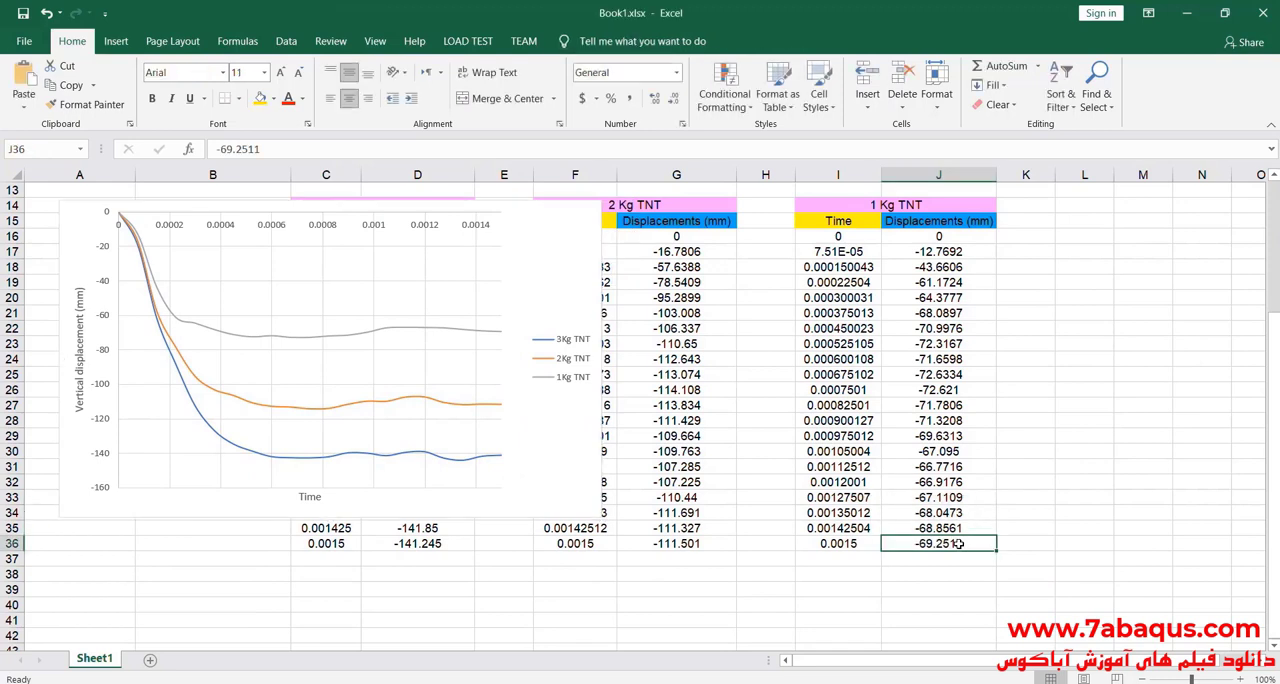
double_click(928, 544)
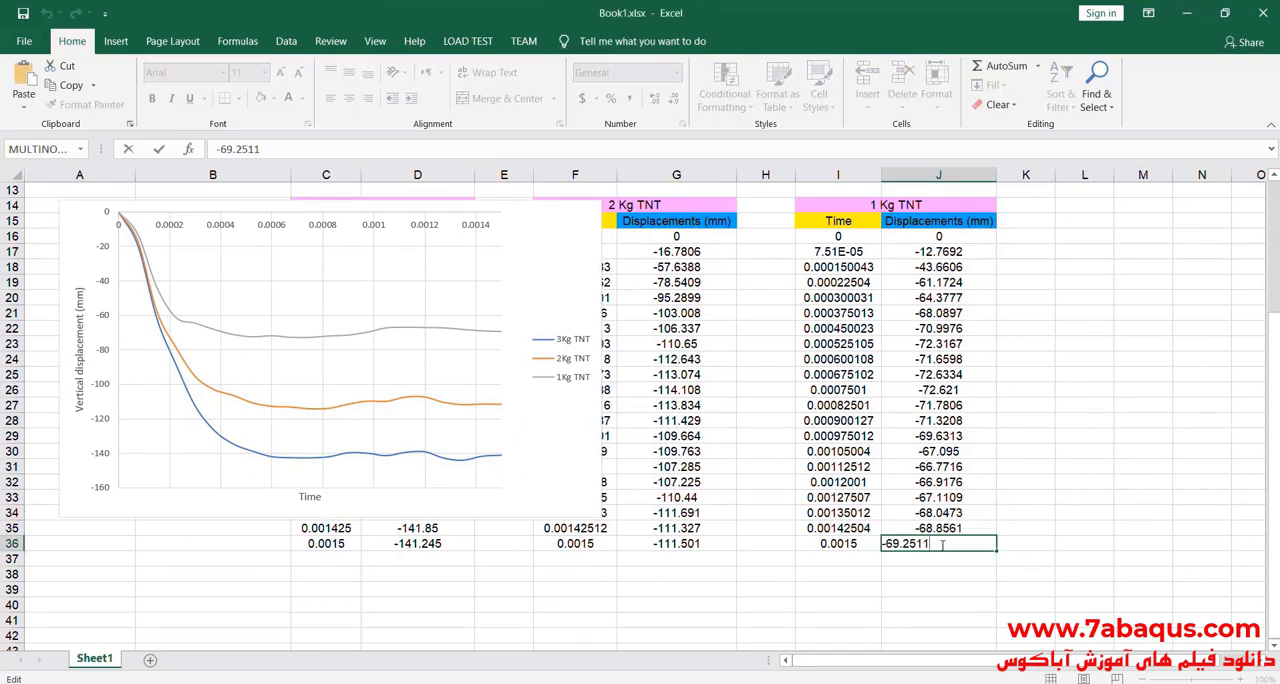
left_click_drag(944, 545, 884, 546)
scroll(476, 398, "up", 4)
double_click(257, 239)
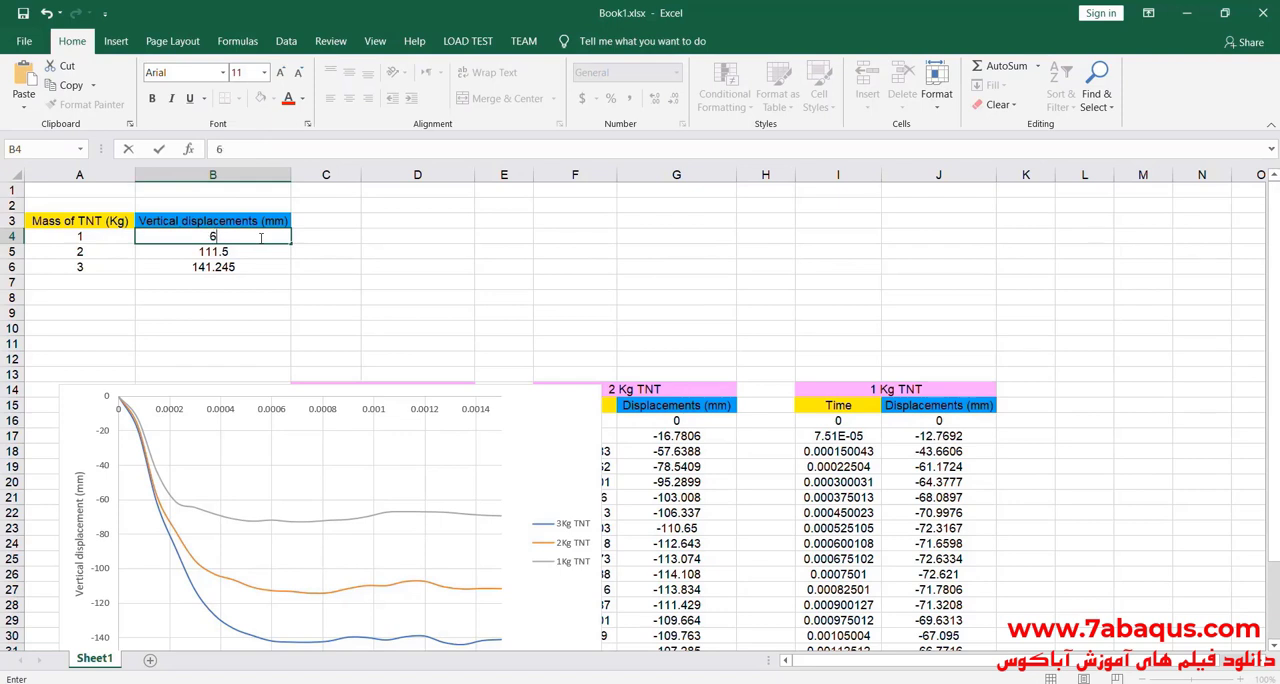
type("69.25")
Step: Move the displacement-time chart over columns F to J, clear of the Mass of TNT summary table
left_click(560, 428)
mouse_move(560, 428)
left_mouse_down()
mouse_move(931, 282)
mouse_move(933, 306)
left_mouse_up()
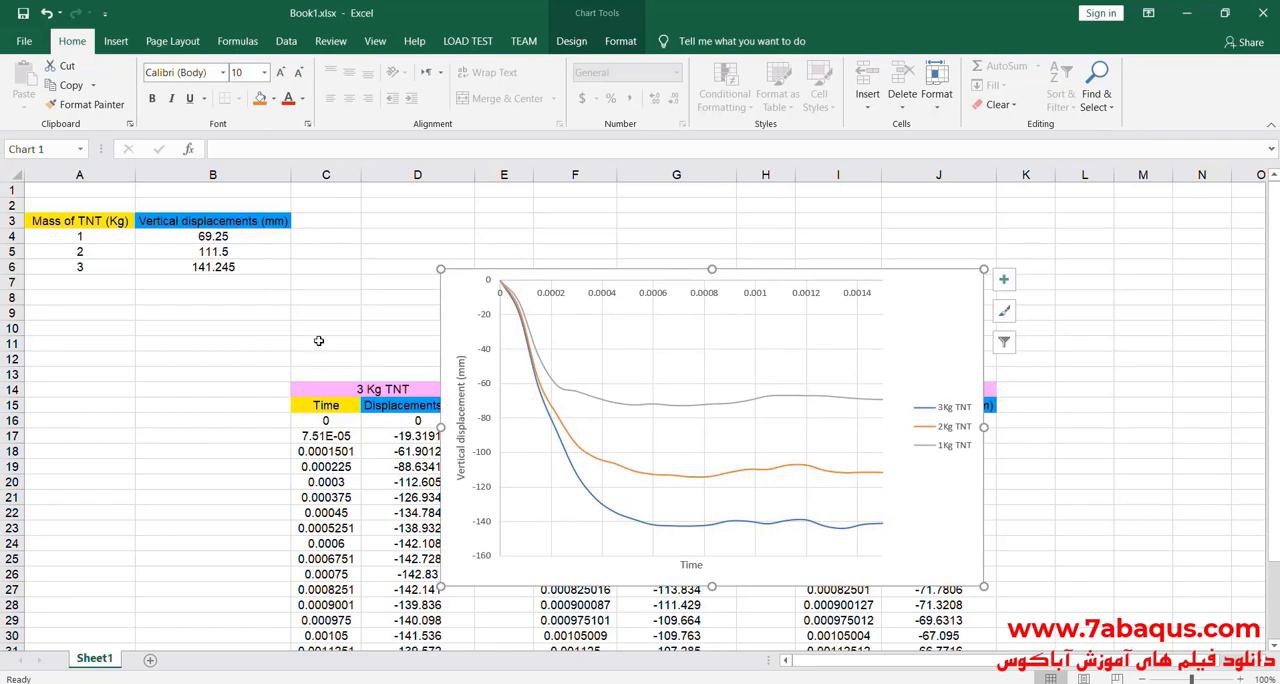
left_click_drag(931, 358, 1004, 397)
left_click(227, 313)
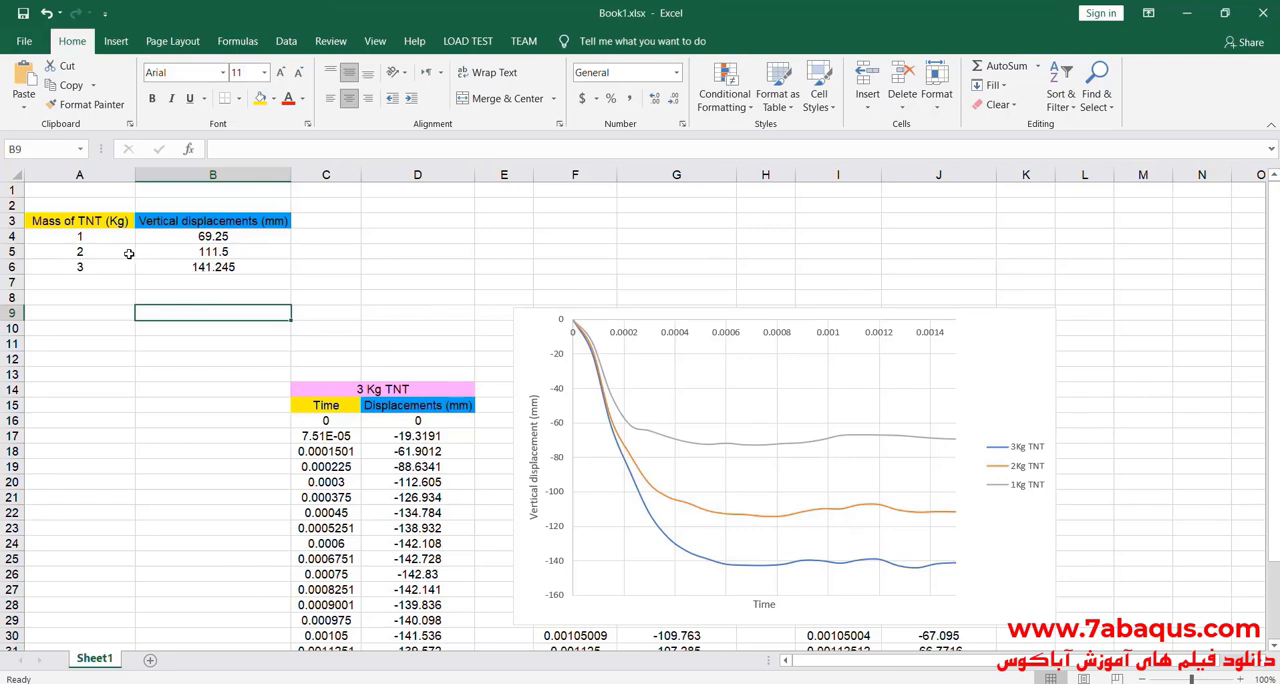
Step: Insert a scatter chart with straight lines and markers from A4:B6 and place it below the summary table
left_click_drag(92, 236, 200, 263)
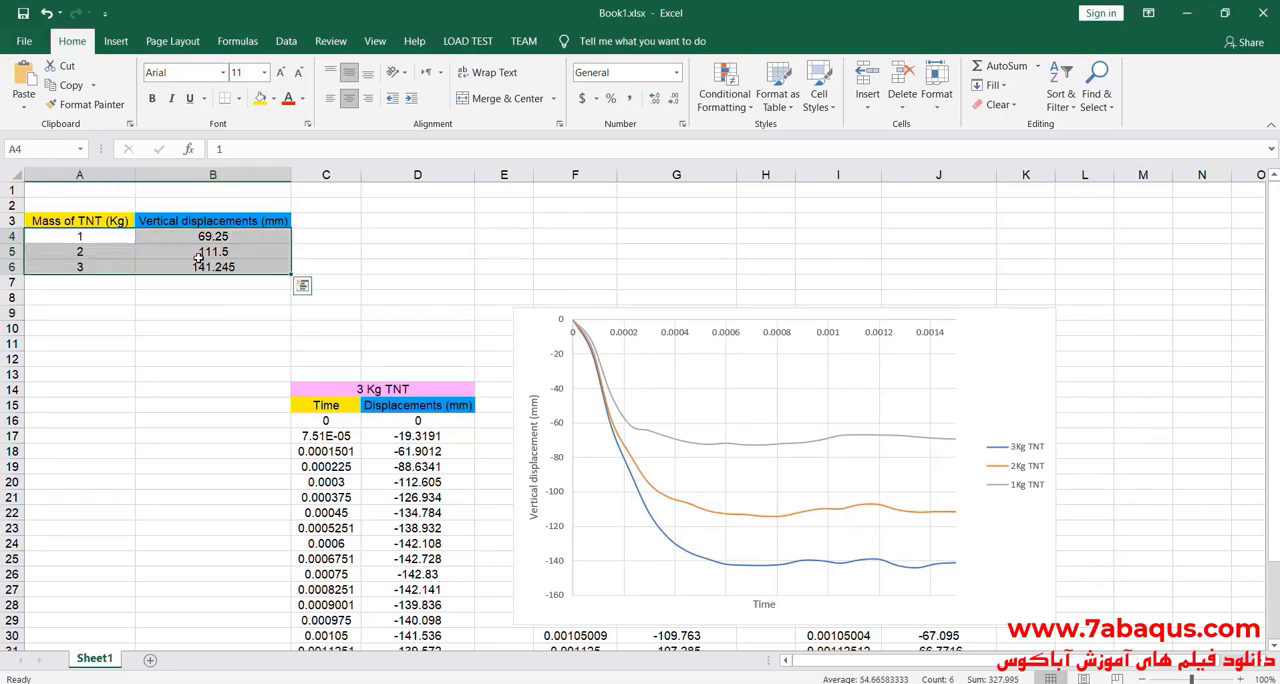
left_click(116, 41)
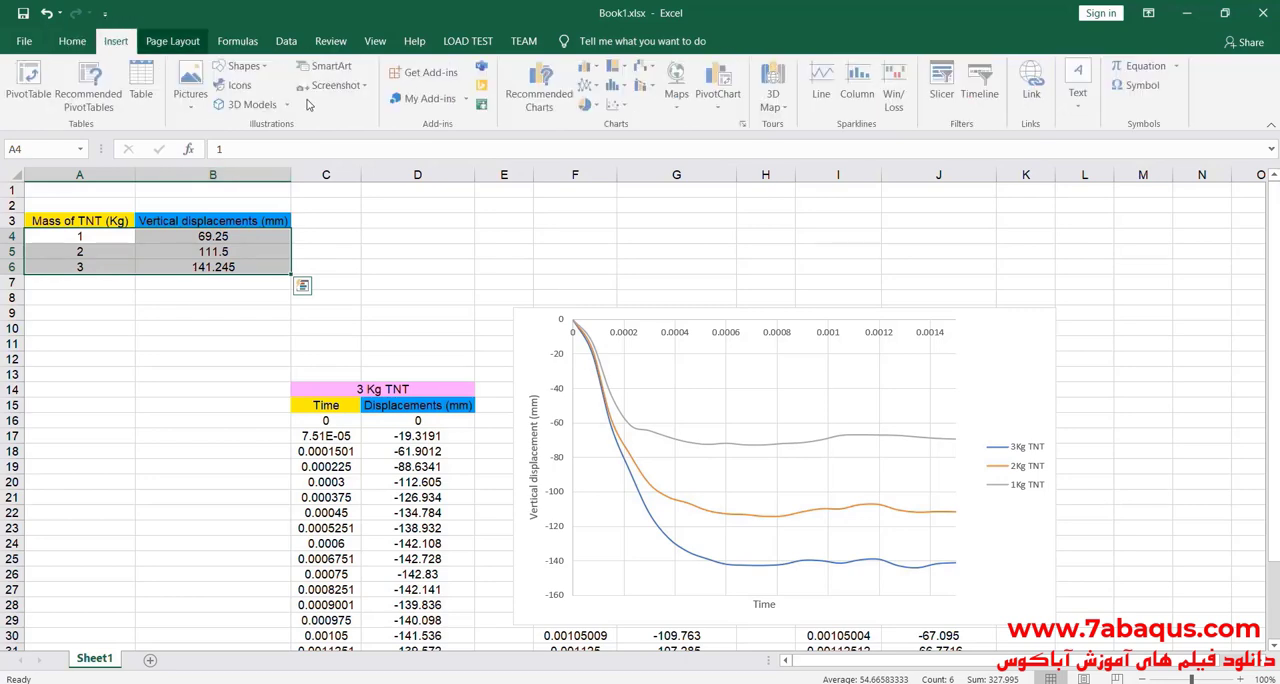
left_click(620, 105)
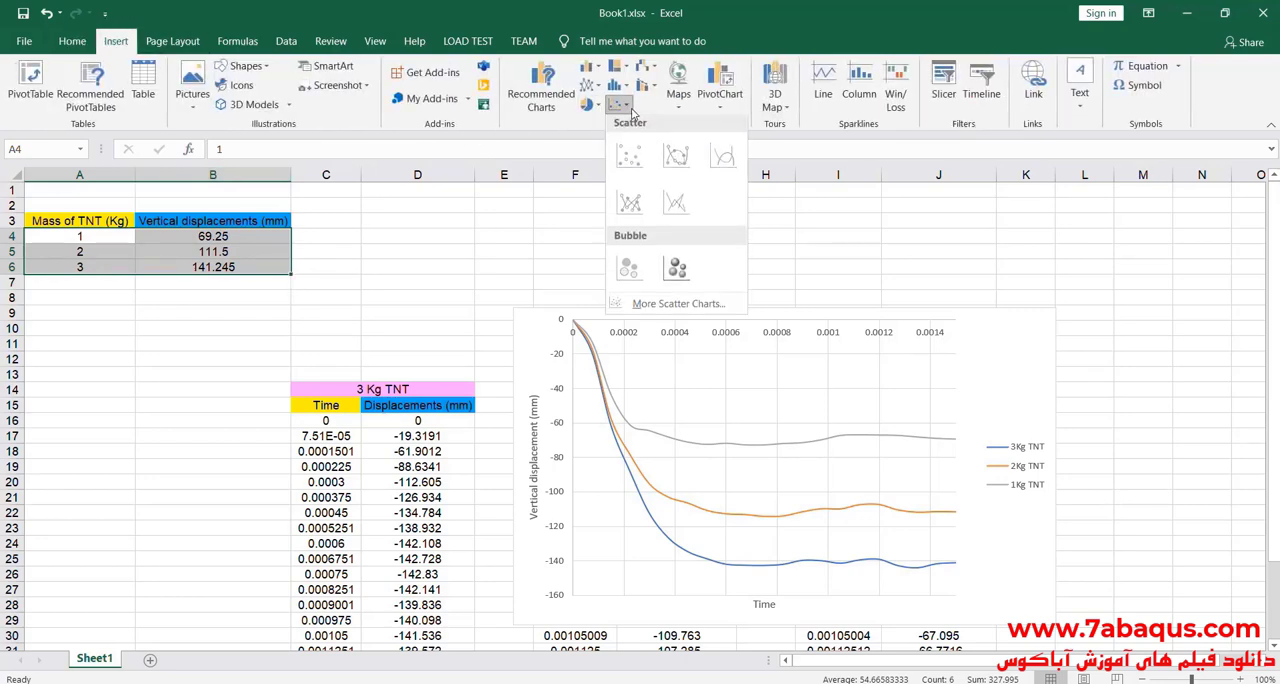
left_click(629, 203)
left_click_drag(456, 247, 158, 320)
Step: Turn off the reverse value order on the new chart's horizontal axis and shift the chart slightly
double_click(232, 540)
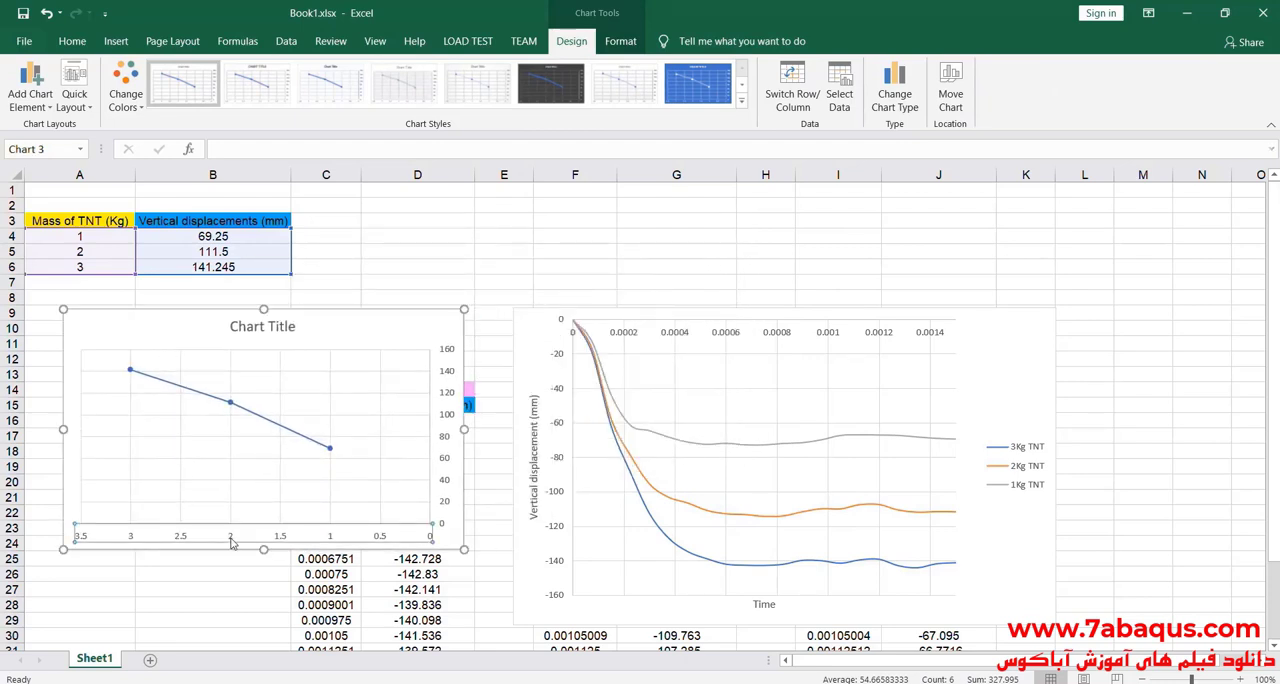
left_click(1080, 581)
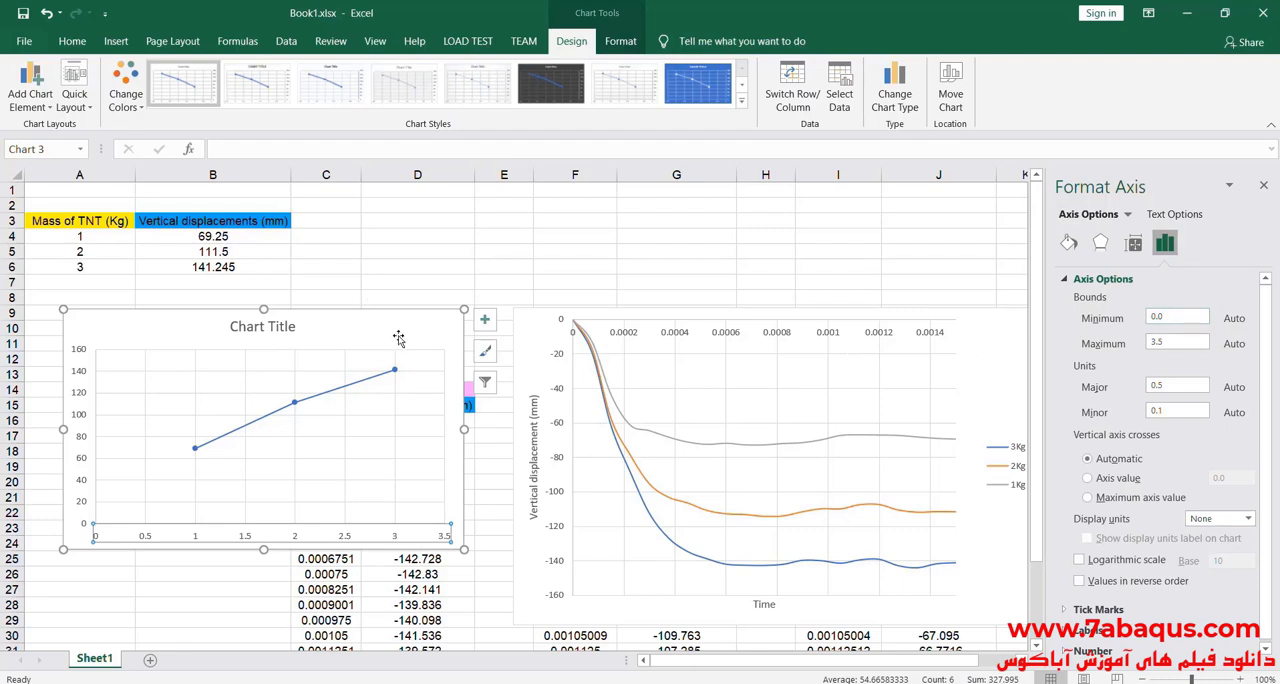
left_click_drag(373, 333, 434, 319)
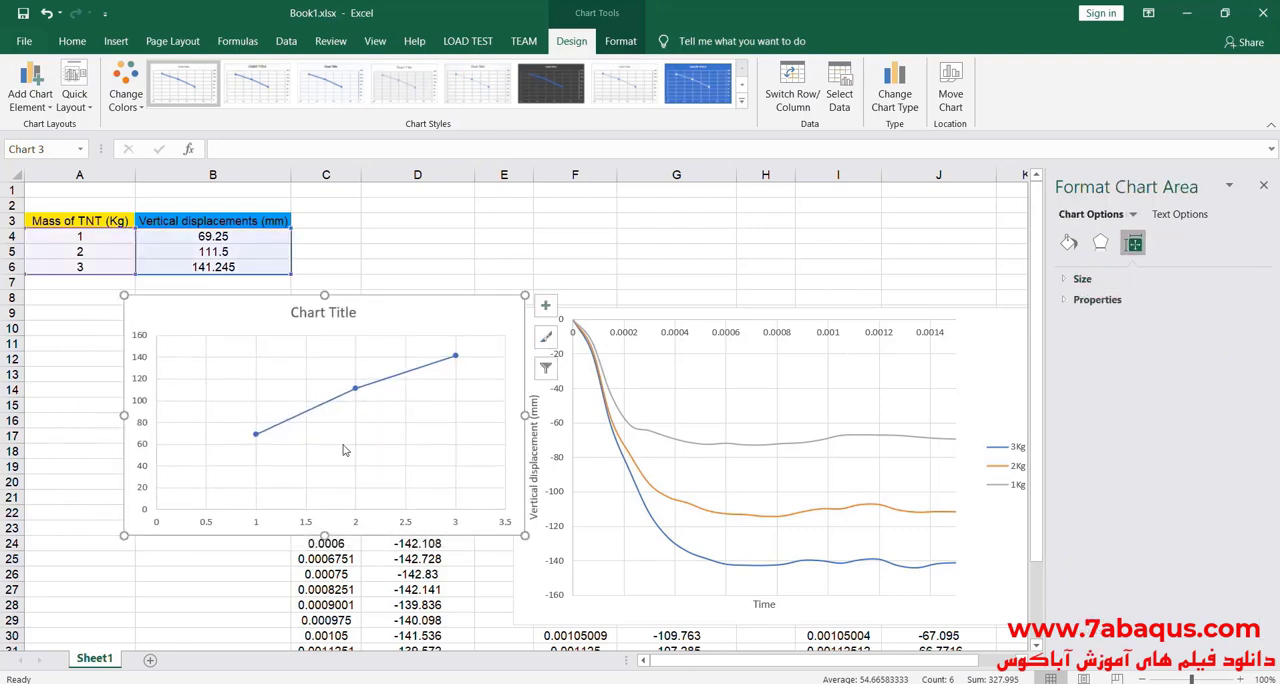
Step: Remove the new chart's title and add primary horizontal and primary vertical axis titles
left_click(546, 306)
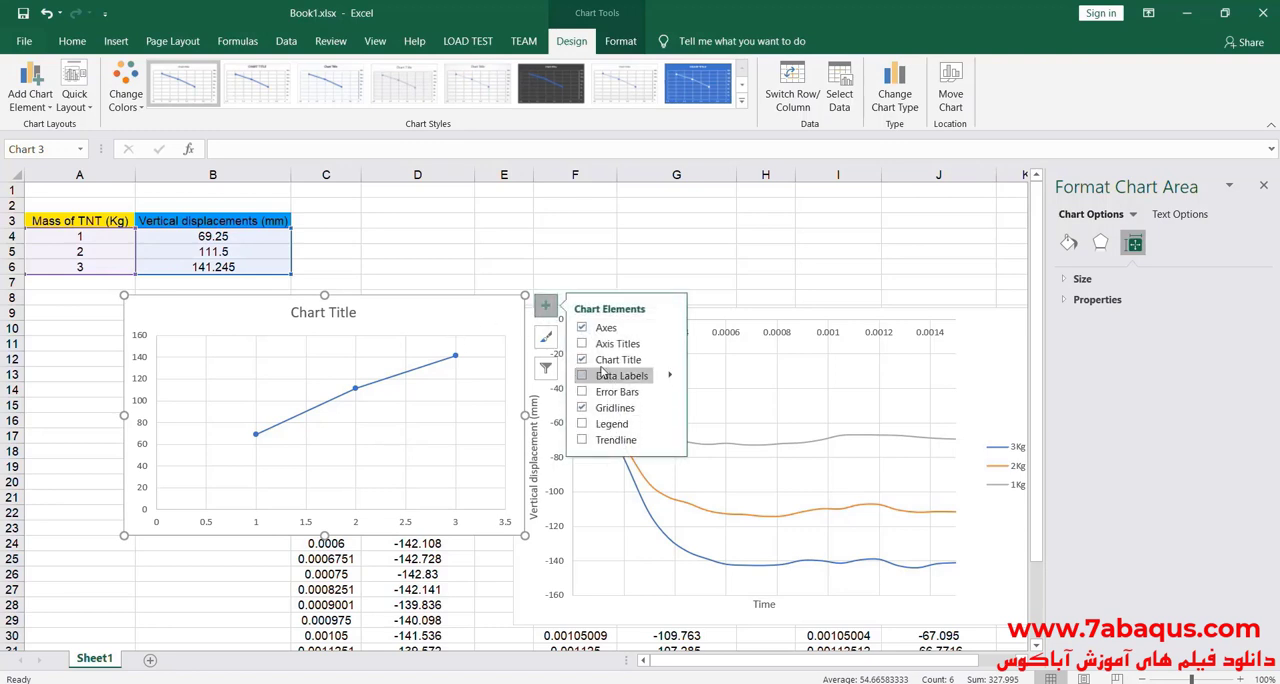
left_click(649, 364)
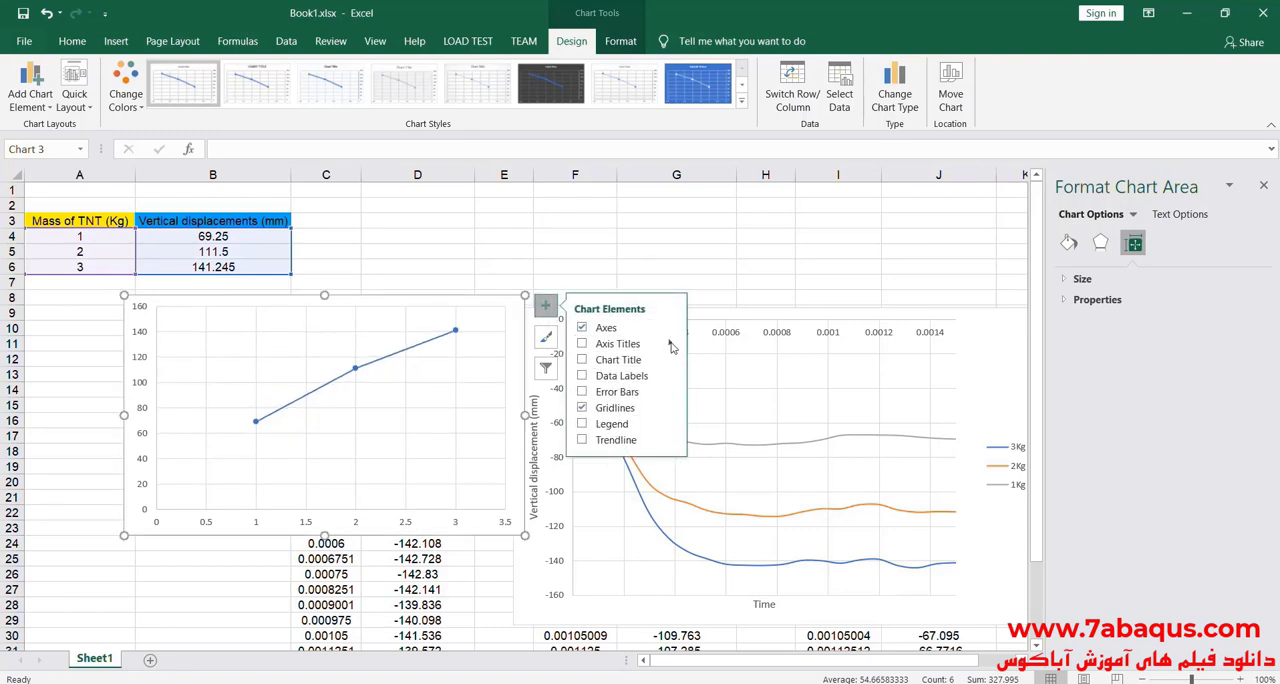
left_click(670, 344)
left_click(700, 348)
left_click(700, 364)
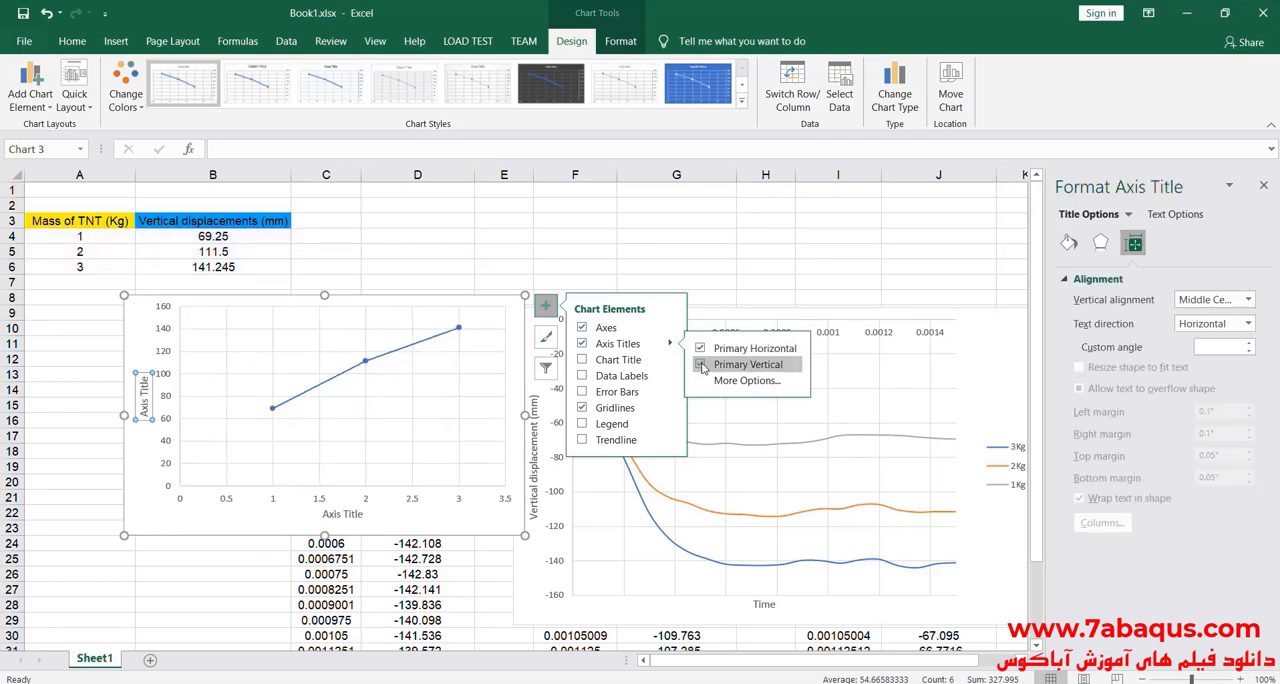
Step: Set the new chart's horizontal axis title to "Mass of TNT"
left_click(346, 513)
double_click(347, 514)
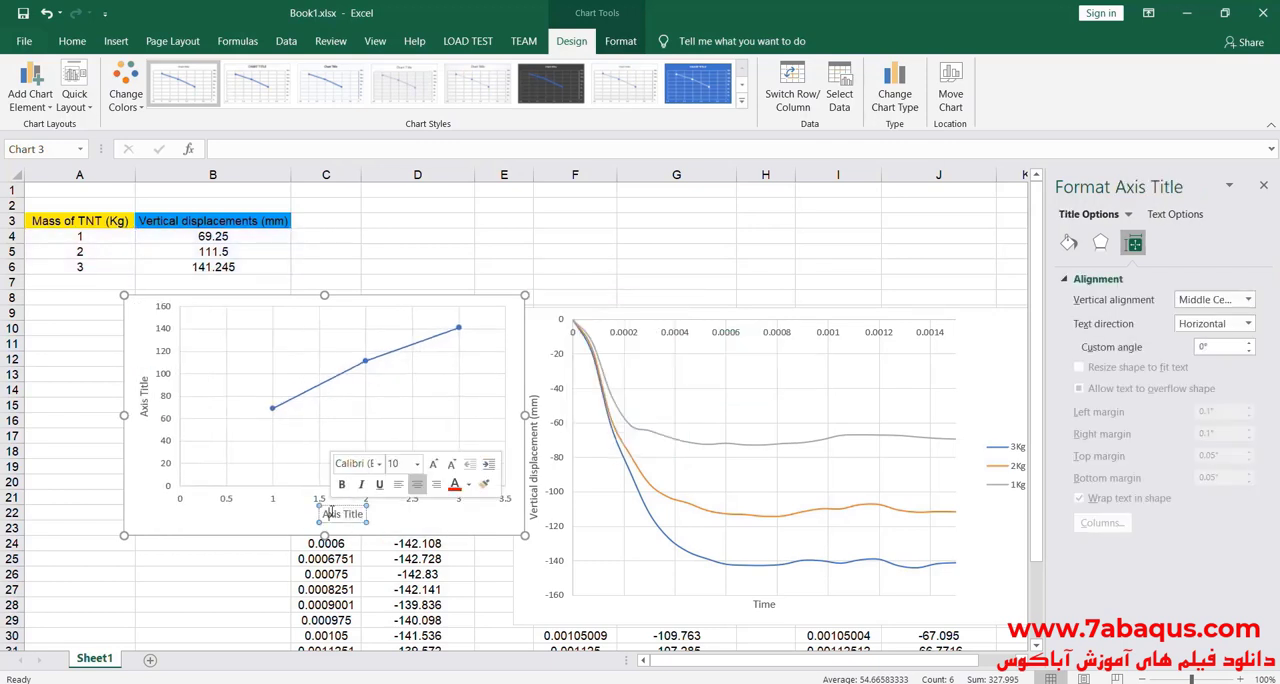
triple_click(332, 516)
type("M")
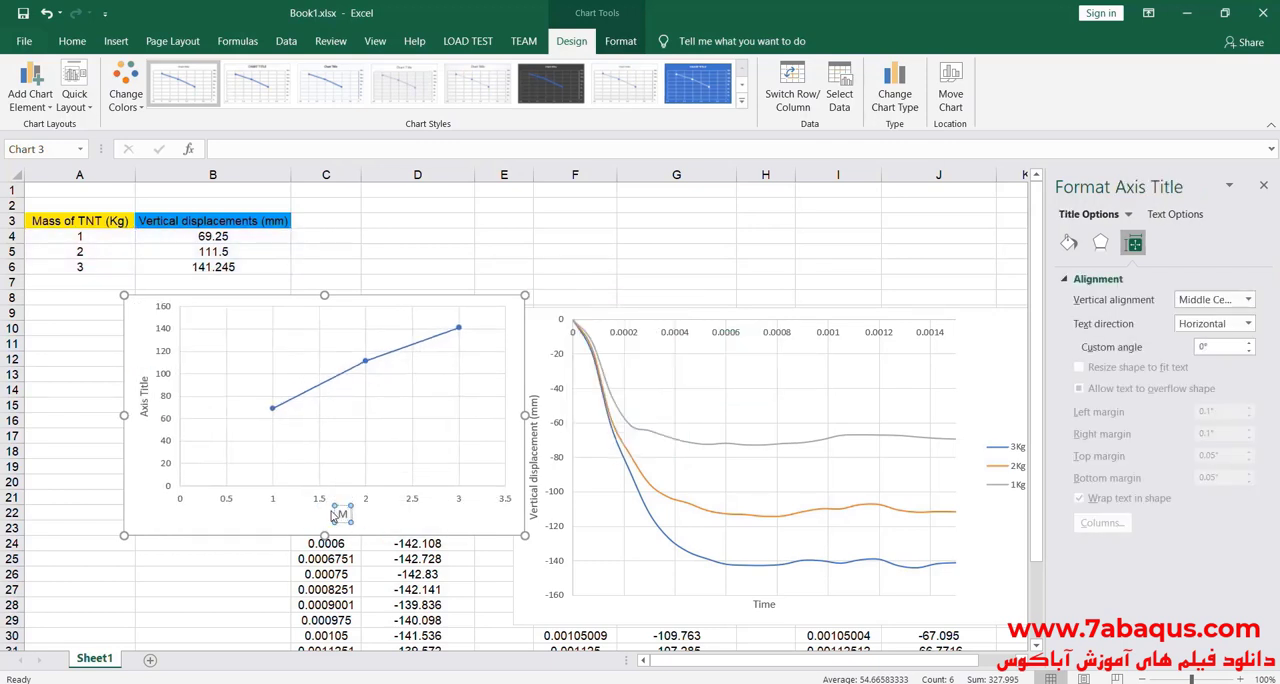
type("ass of")
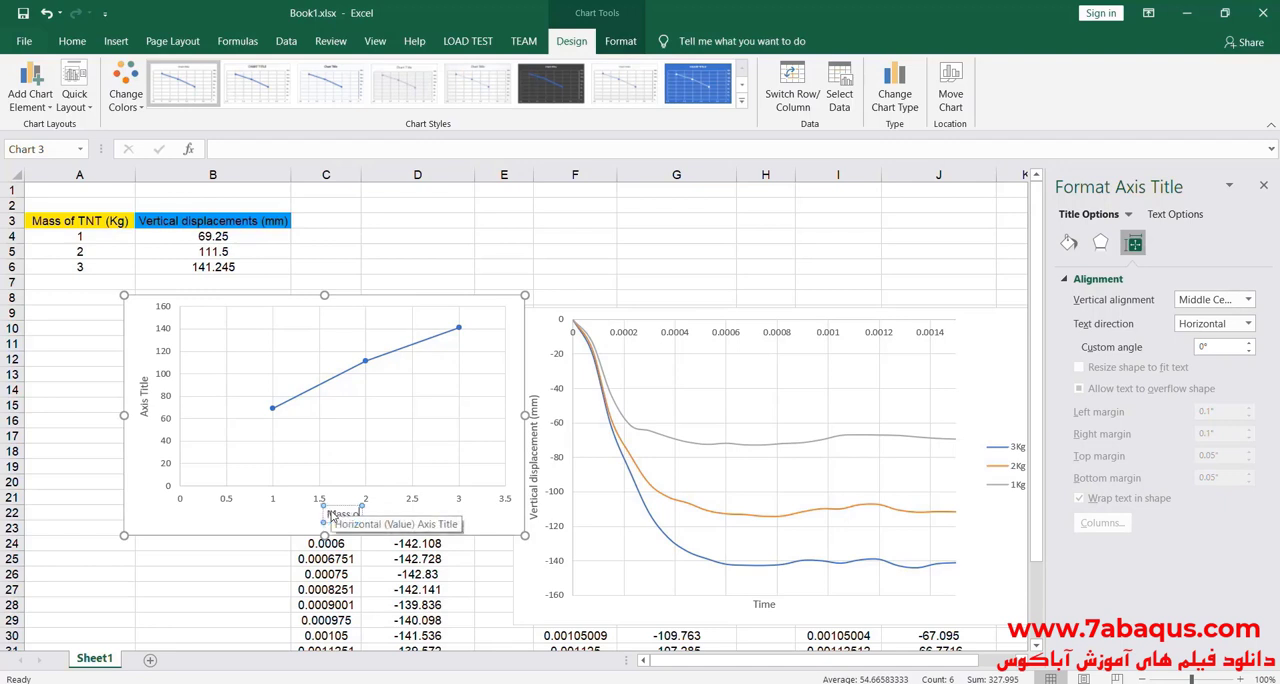
type(" TNT")
Step: Set the vertical axis title to "Vertical displacements (mm)" and move the chart away from the displacement-time chart
double_click(144, 388)
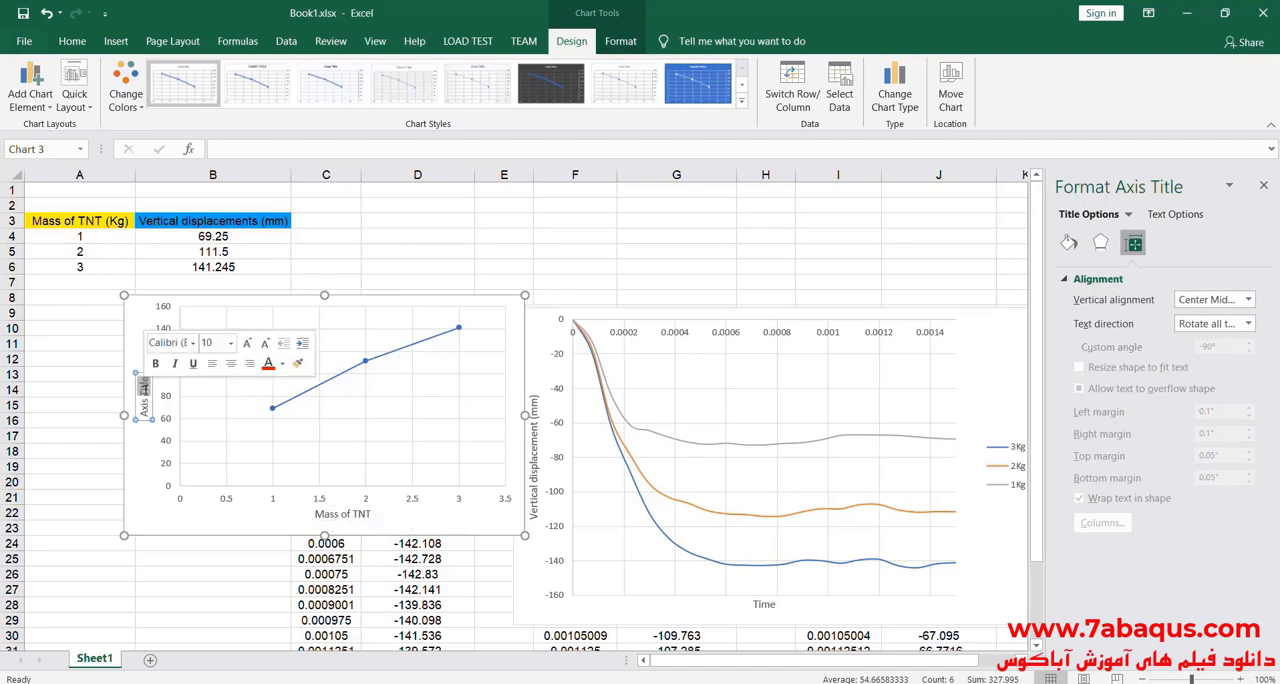
triple_click(144, 389)
type("Verti")
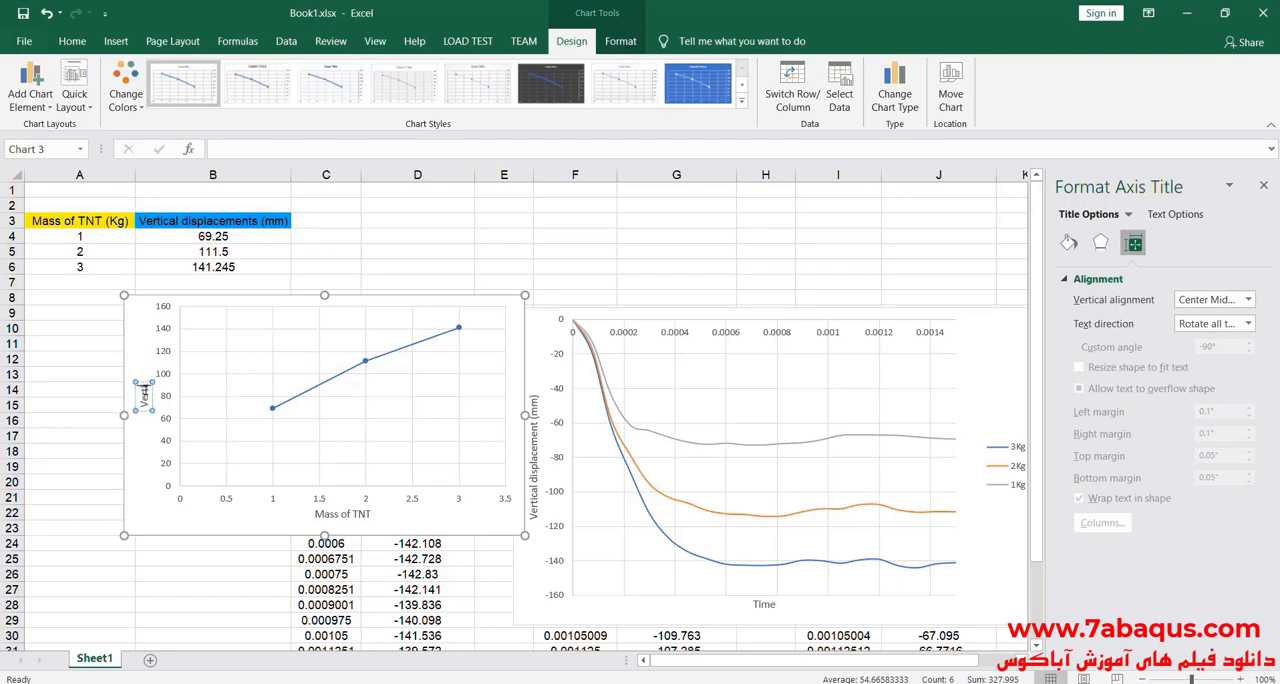
type("cal displacement")
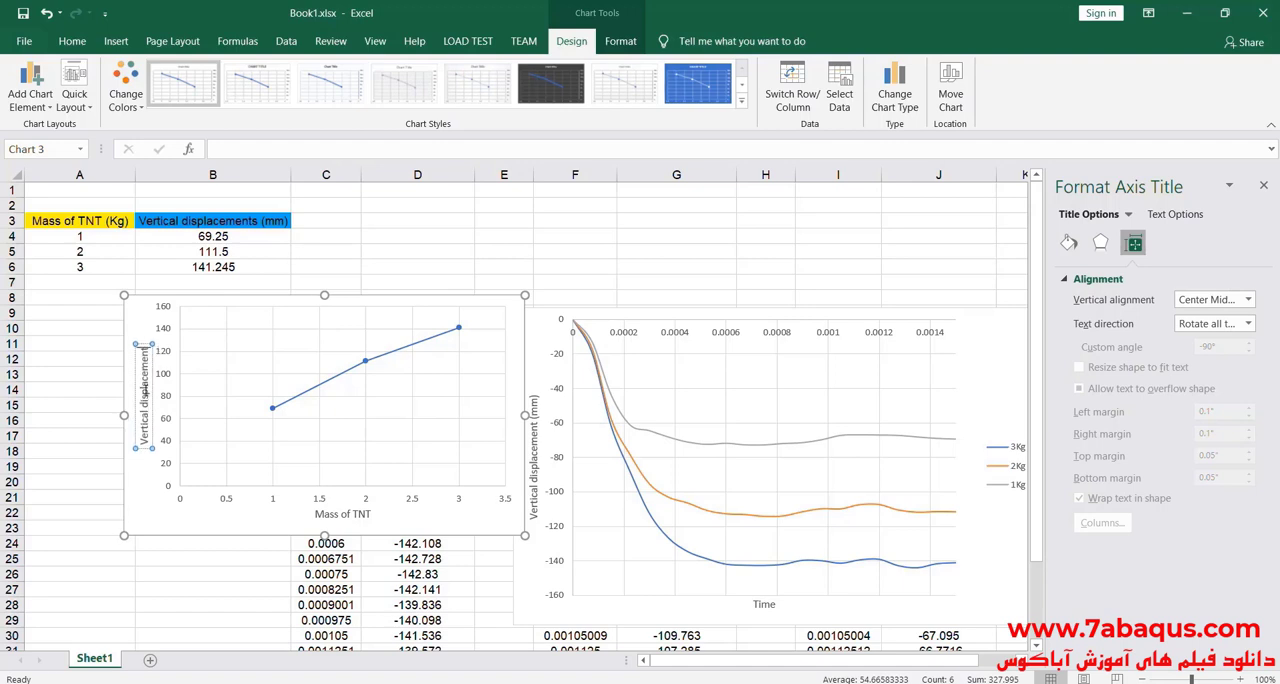
type("s (mm)")
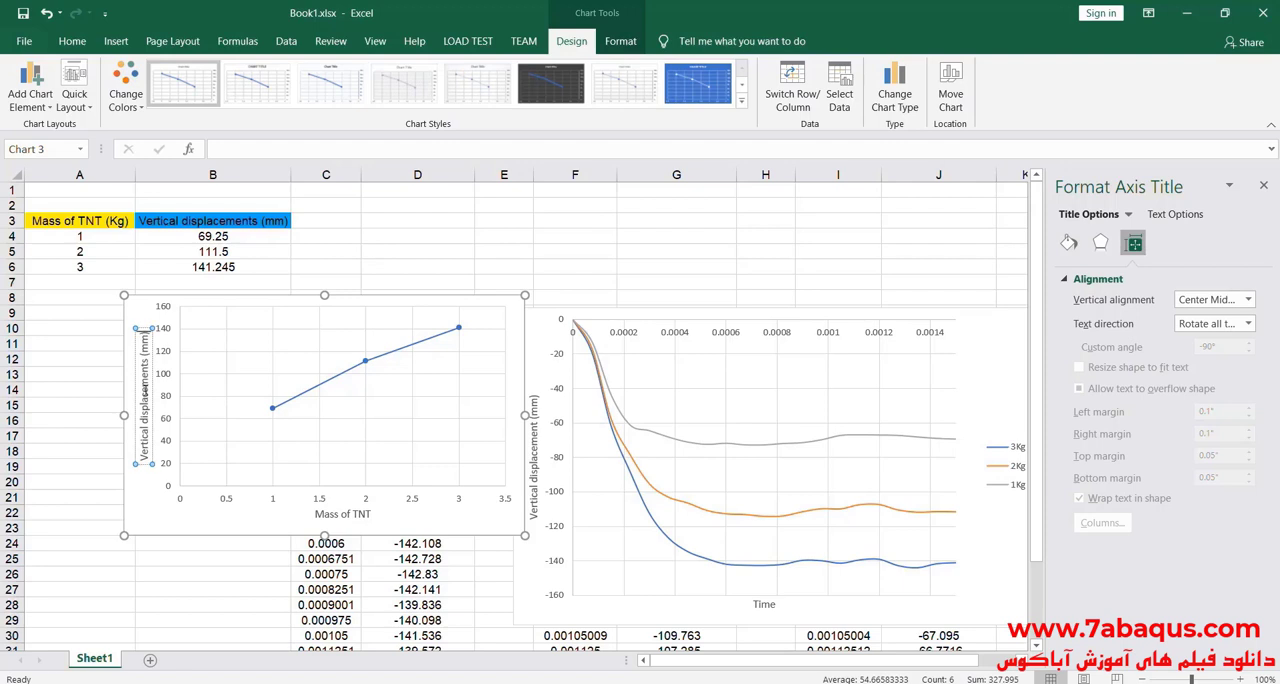
left_click(130, 318)
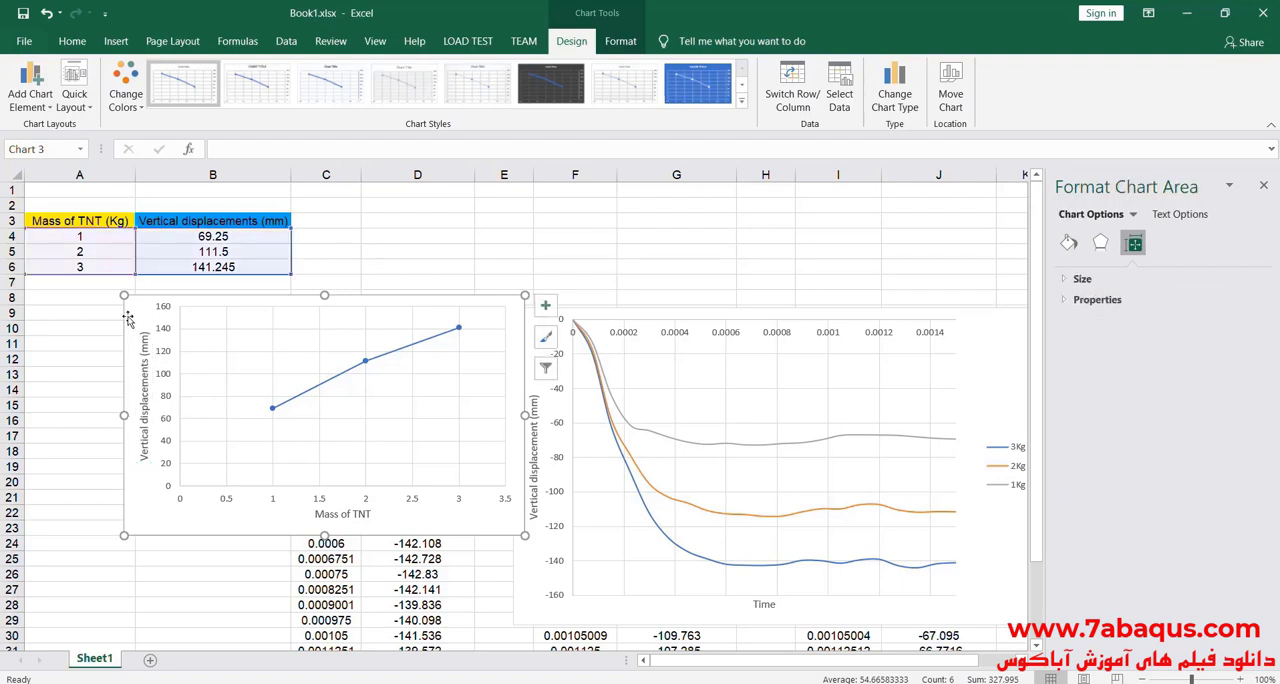
left_click_drag(145, 312, 105, 304)
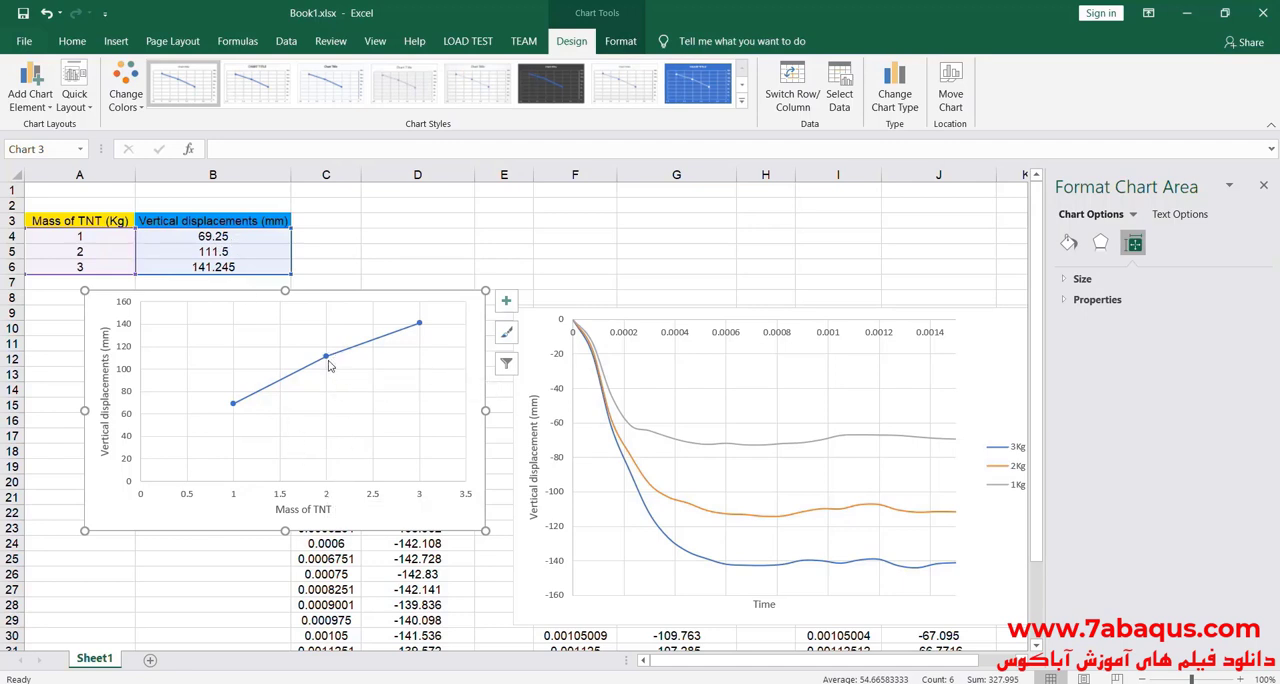
Step: Switch to the Abaqus Example Problems Guide in Acrobat Reader and examine the sandwich structure's top-surface deflections in Table 9.1.9-1
mouse_move(329, 365)
key("alt+Tab")
scroll(468, 498, "down", 3)
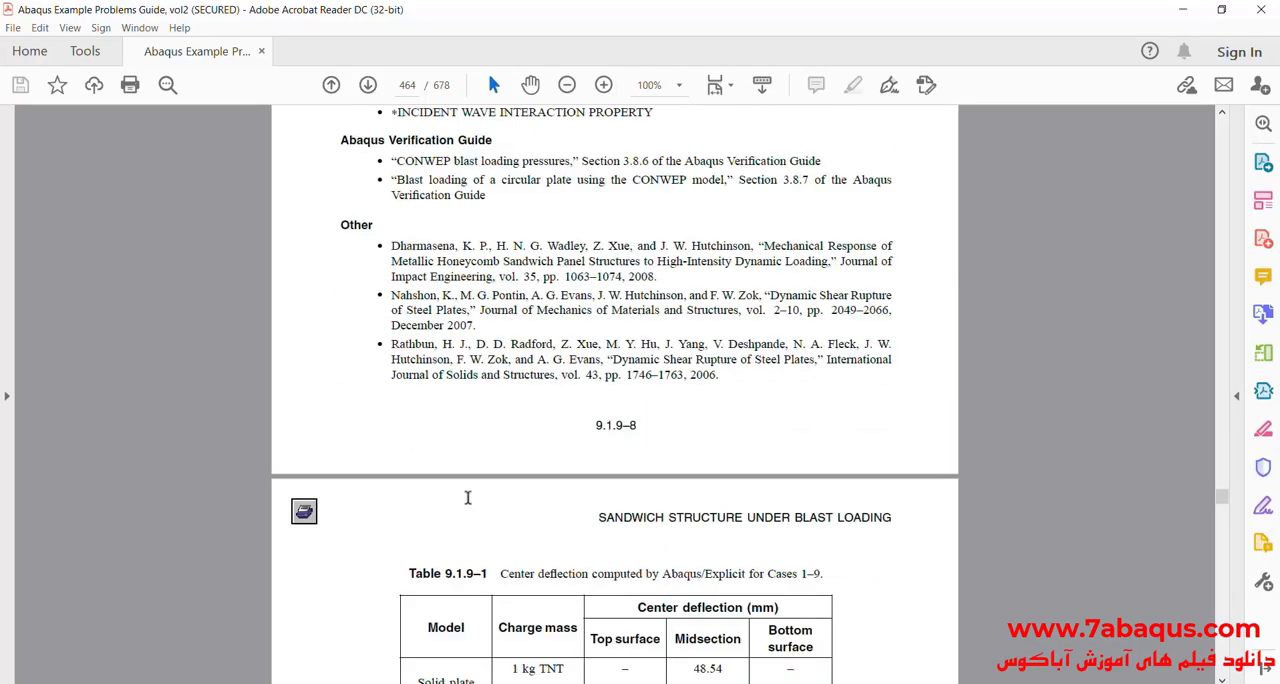
scroll(468, 500, "down", 15)
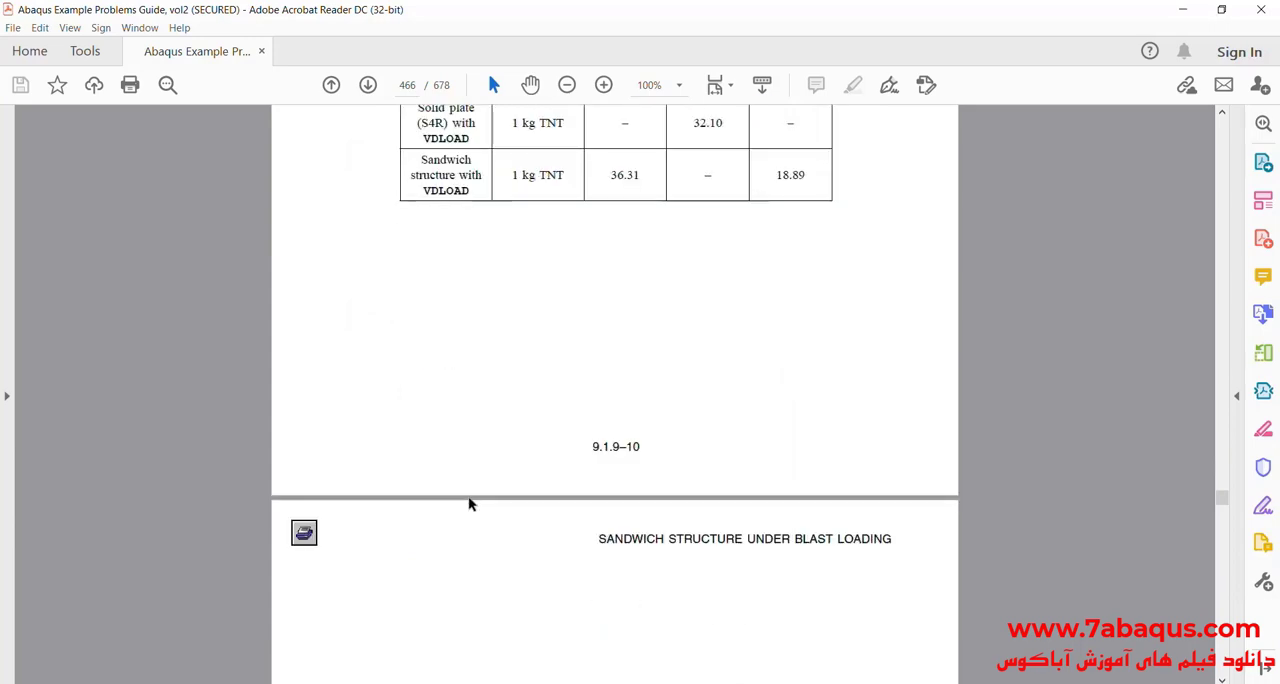
scroll(470, 503, "up", 10)
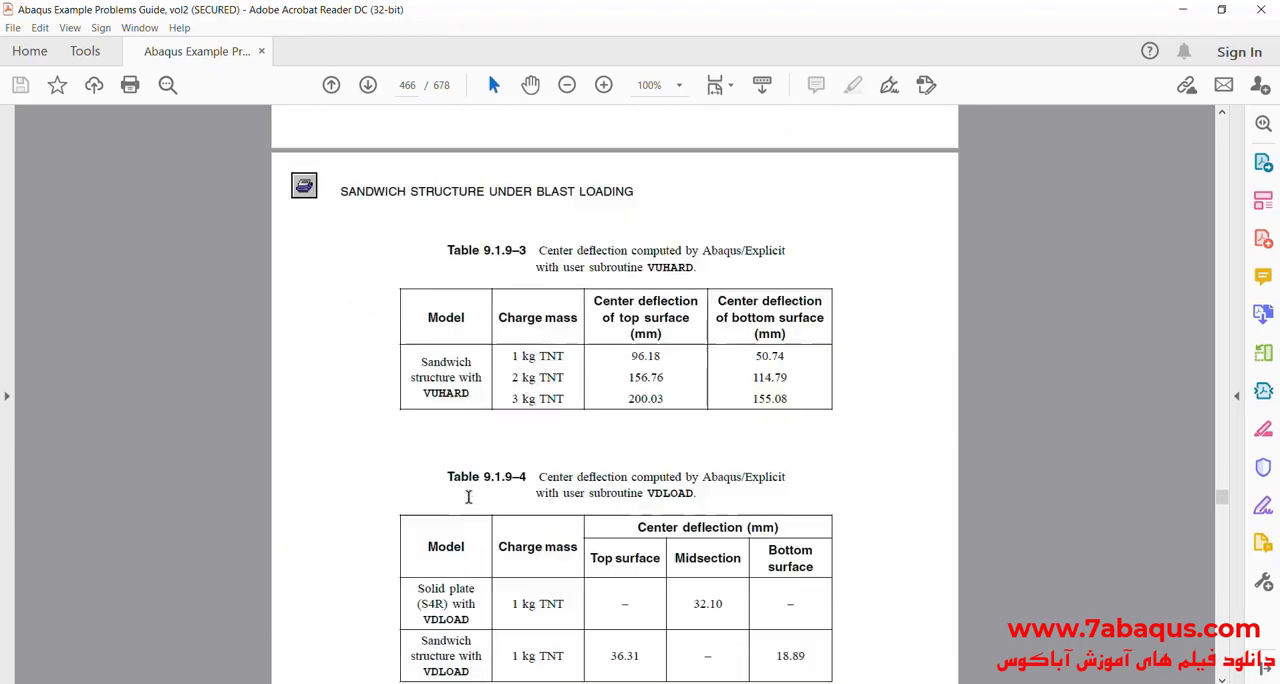
scroll(468, 497, "up", 10)
scroll(481, 497, "up", 1)
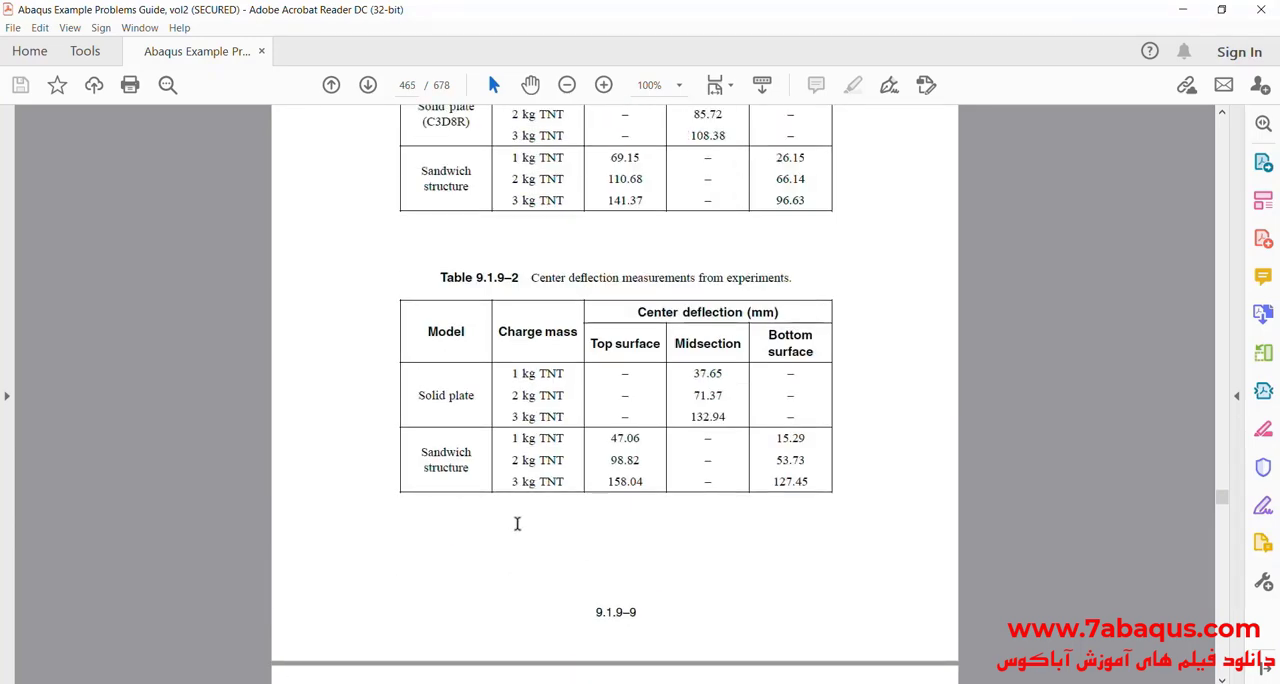
scroll(500, 553, "up", 6)
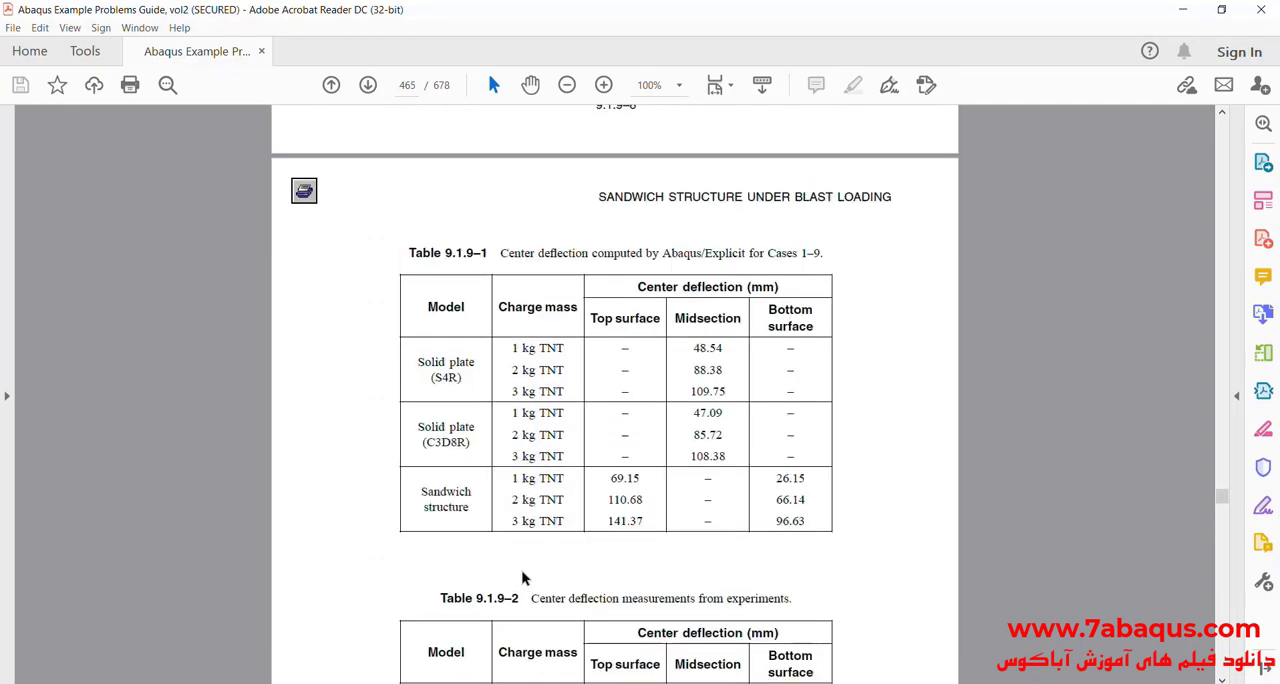
scroll(606, 545, "up", 1)
scroll(606, 531, "down", 1)
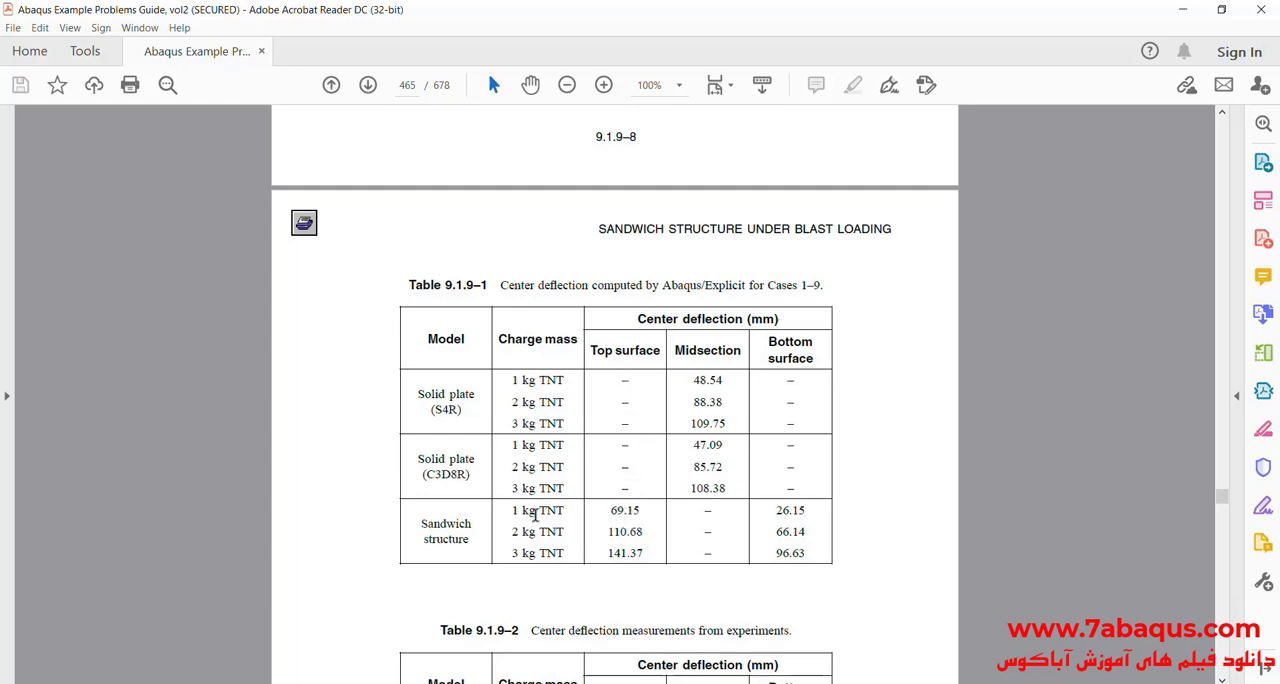
left_click_drag(611, 510, 640, 511)
Step: Switch to Excel, check the 1 Kg vertical displacement in B4 against the guide, and switch to Abaqus/CAE
key("alt+Tab")
left_click(202, 240)
double_click(202, 240)
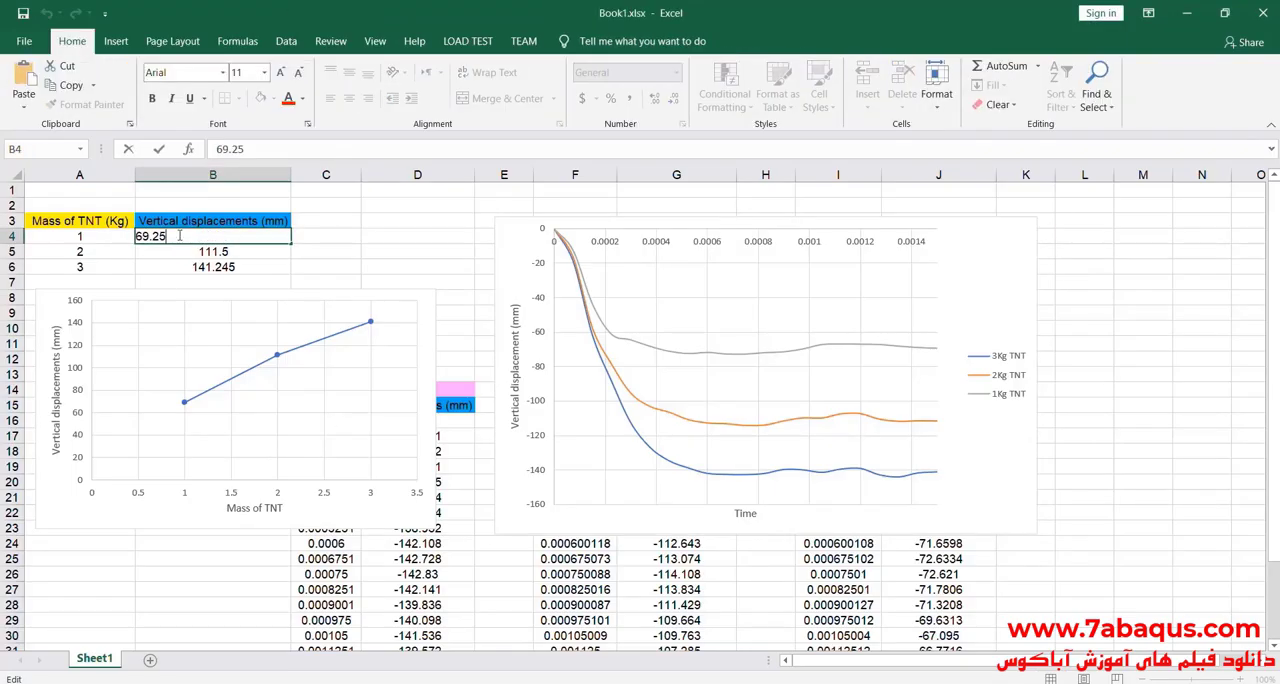
left_click_drag(170, 237, 135, 237)
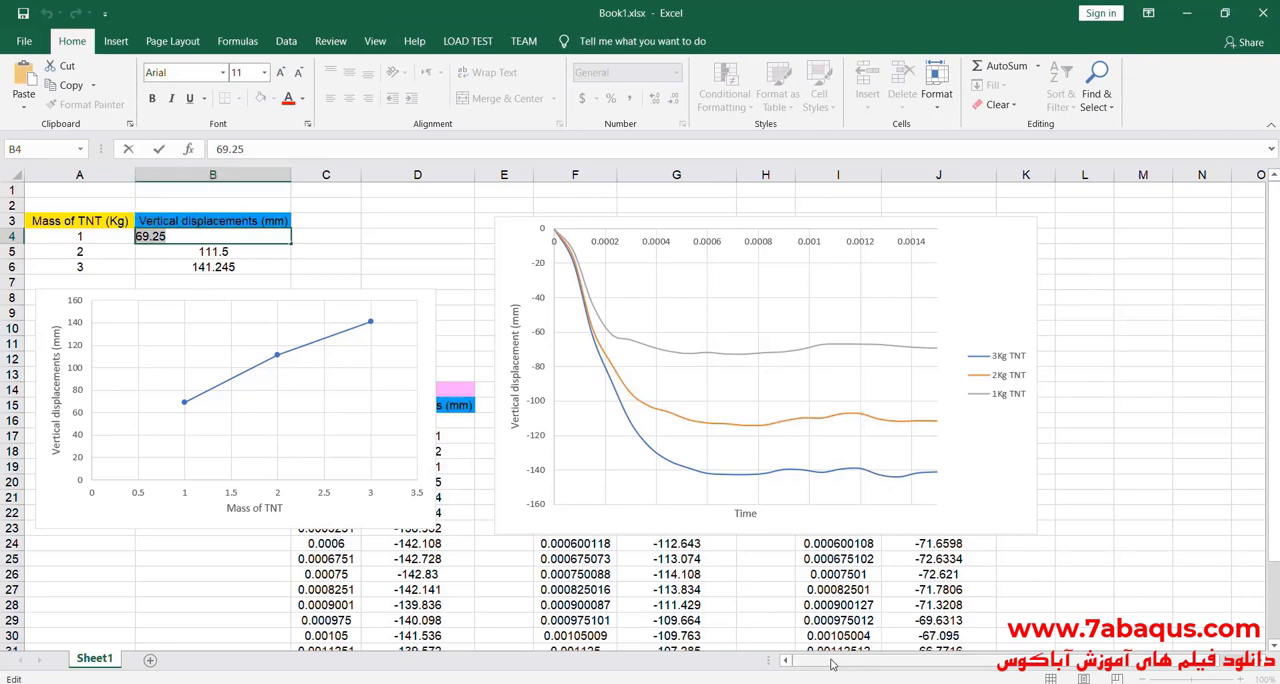
key("alt+Tab")
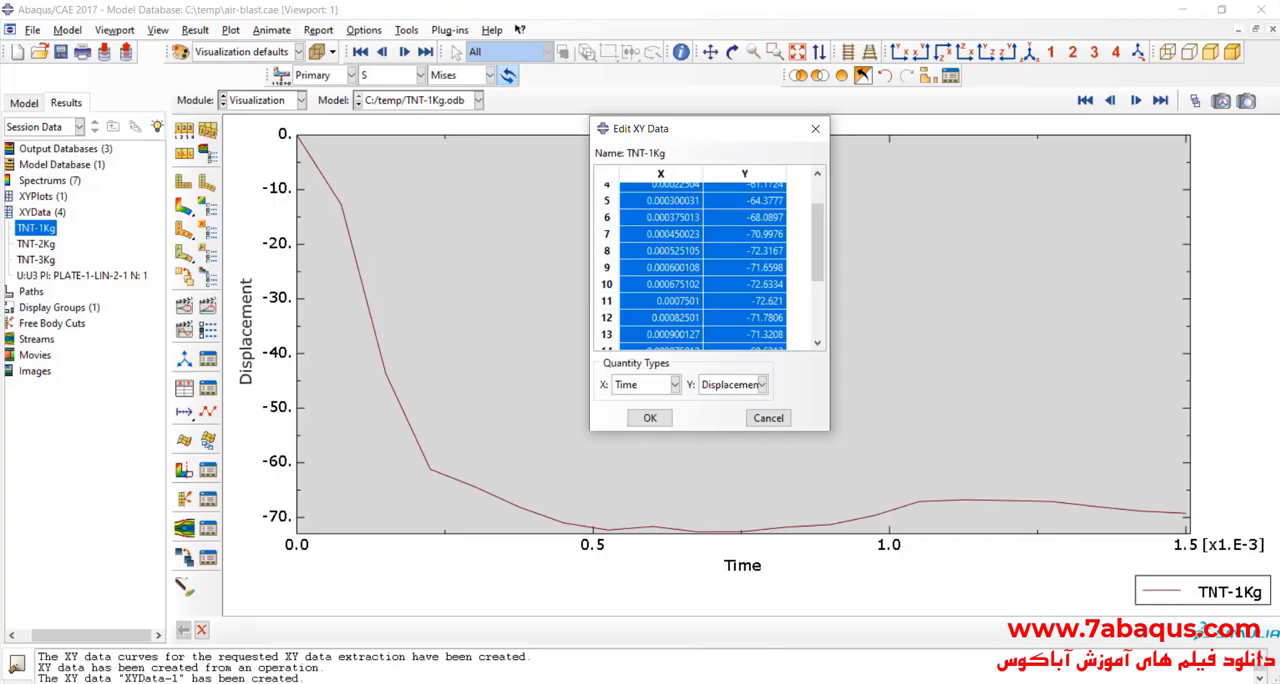
Step: Check the 2 kg TNT top-surface deflection of the sandwich structure in the Acrobat Reader guide against B5 in Excel
key("alt+Tab")
left_click(638, 528)
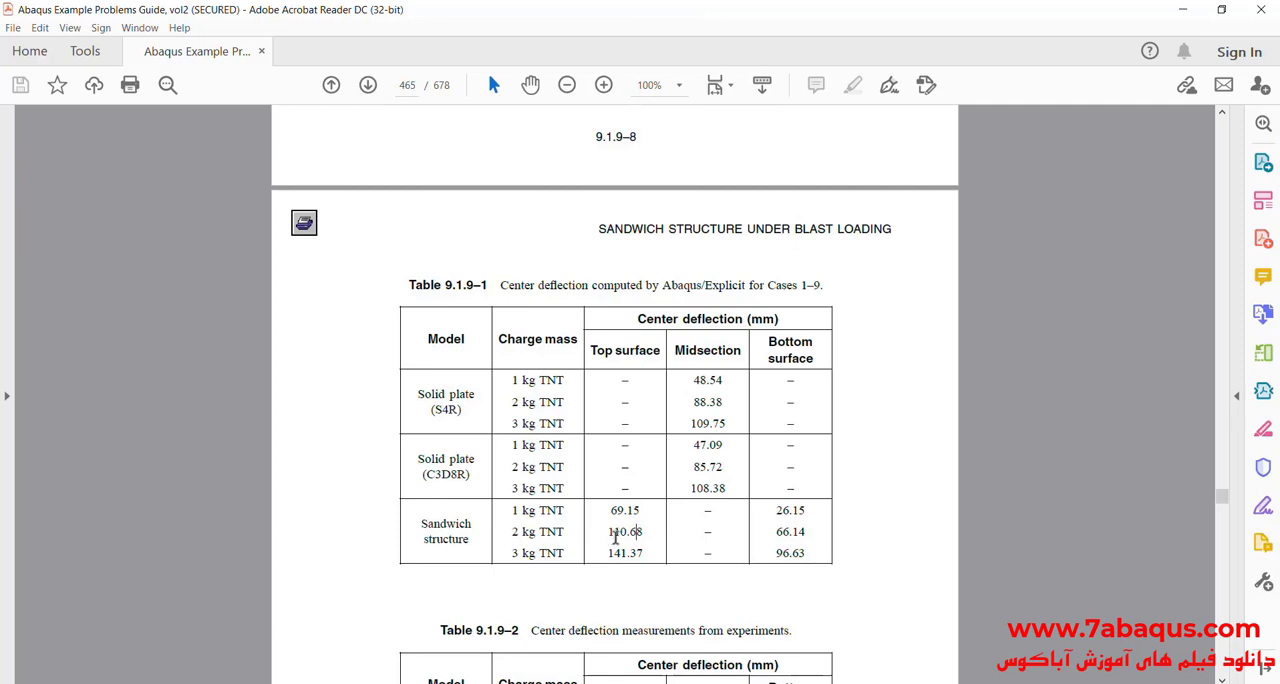
left_click_drag(609, 532, 640, 533)
left_click(1182, 10)
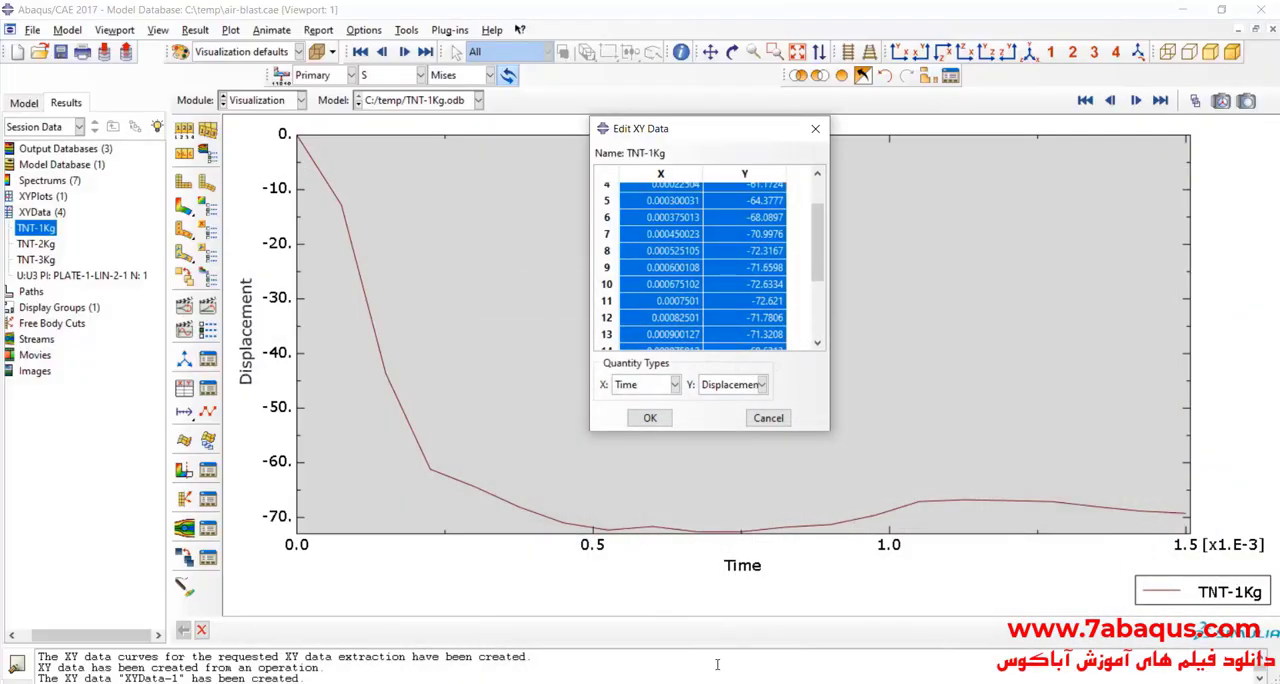
left_click(1182, 10)
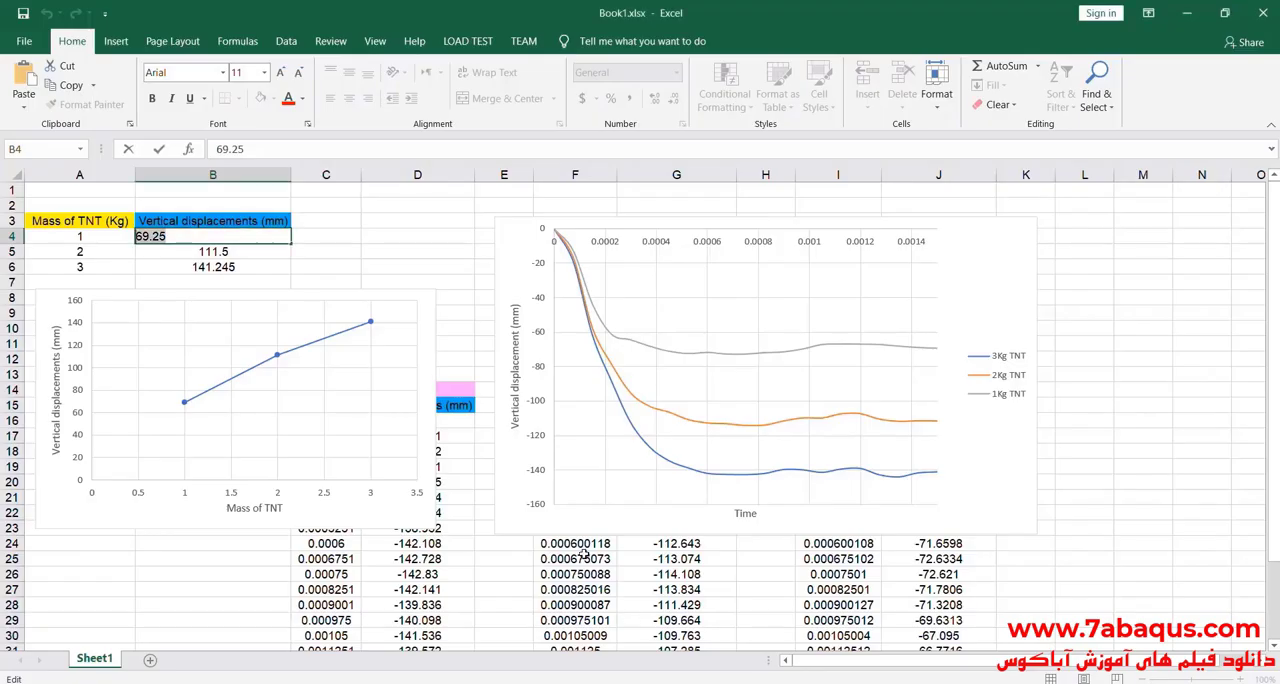
double_click(208, 251)
left_click_drag(168, 251, 137, 250)
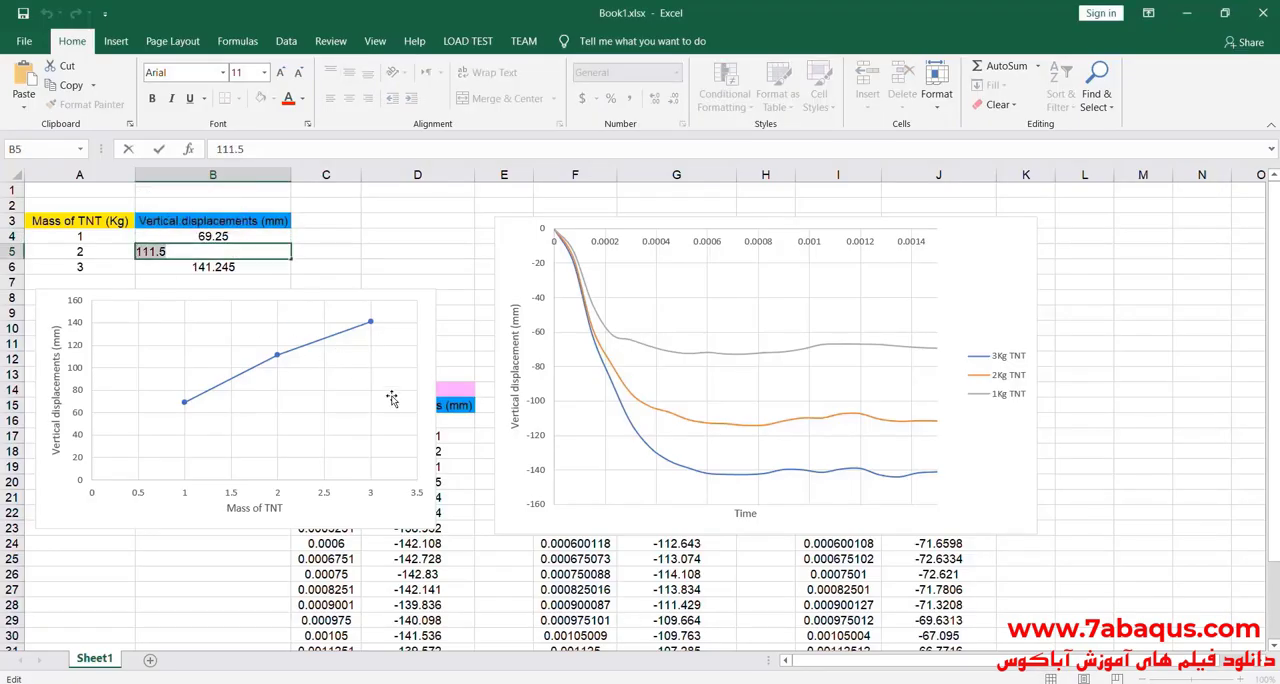
Step: Compare the guide's 3 kg TNT top-surface deflection of the sandwich structure in Acrobat Reader with B6 in Excel
key("alt+Tab")
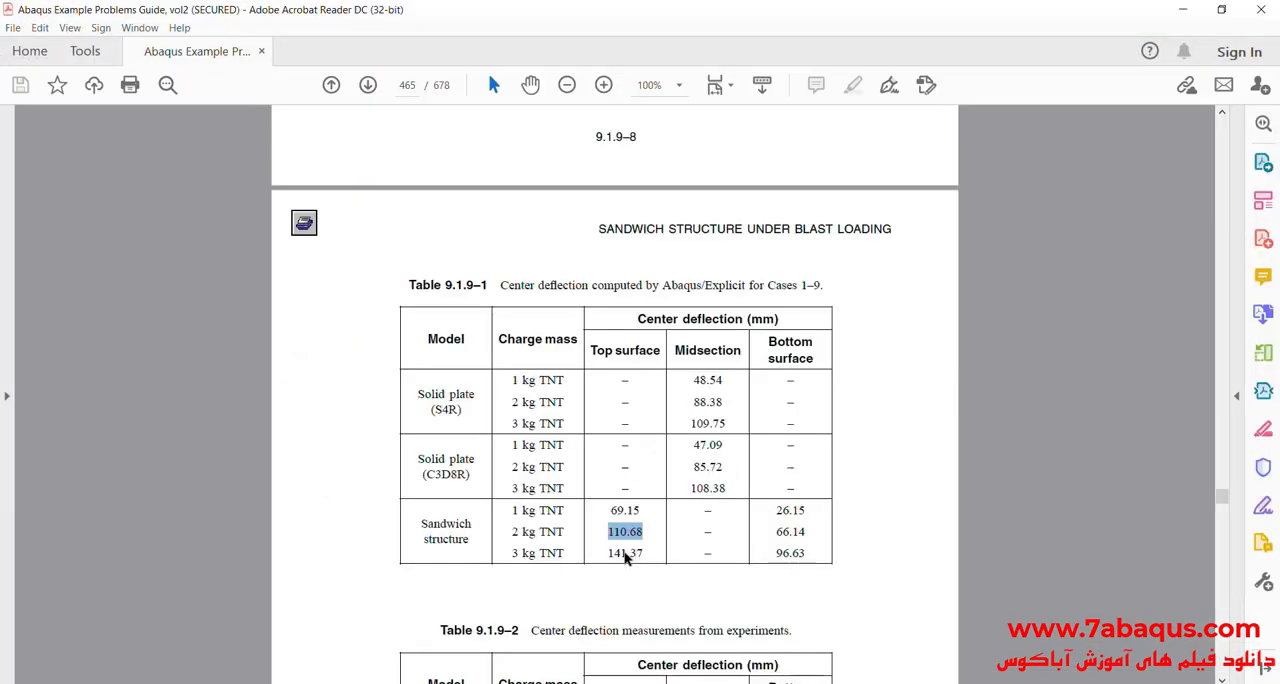
left_click(617, 552)
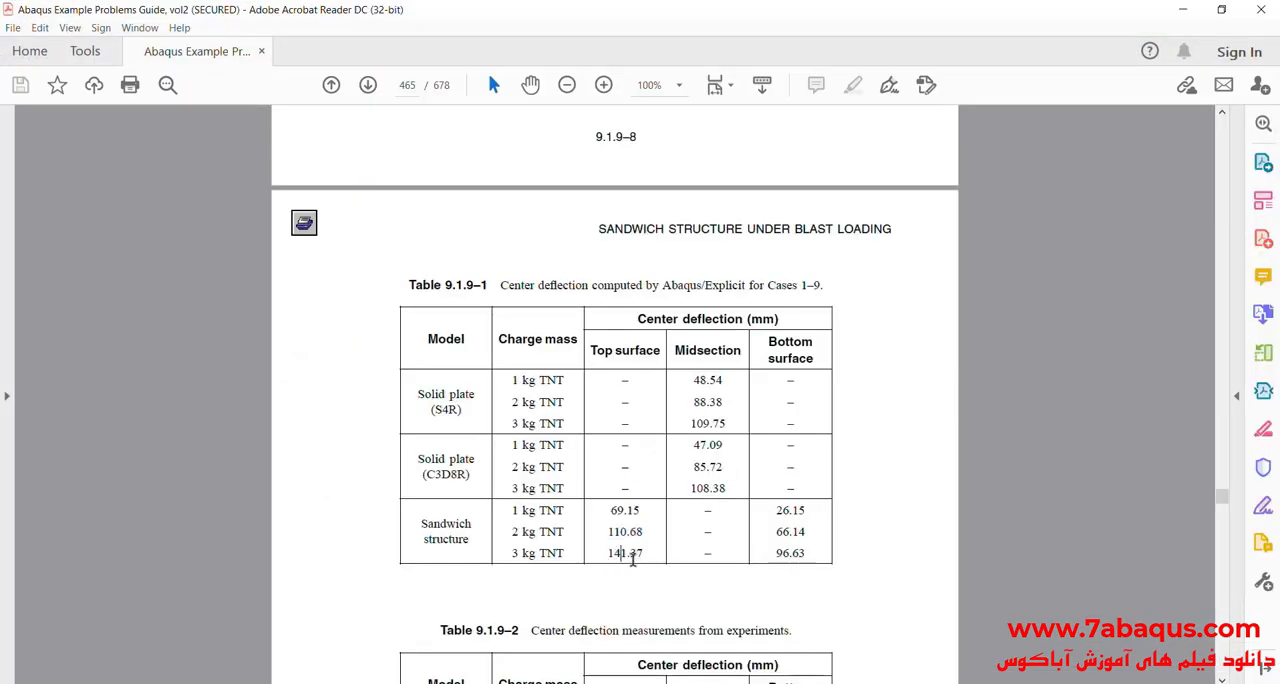
left_click_drag(606, 553, 642, 556)
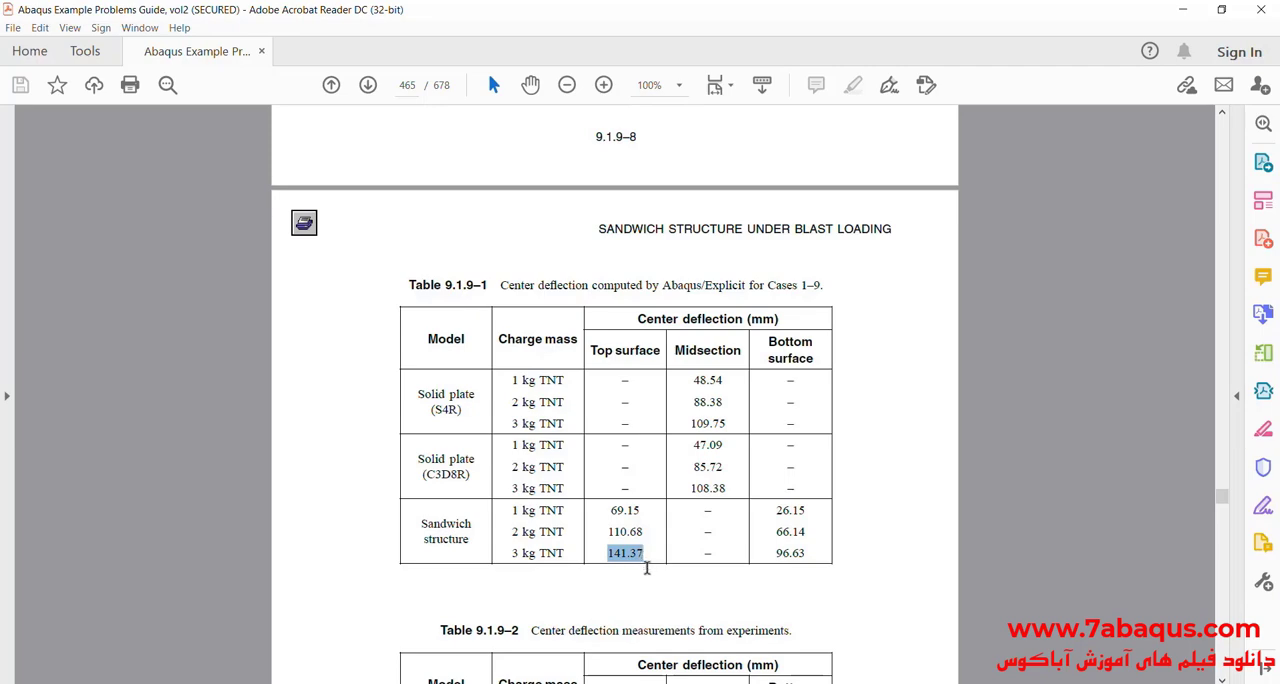
key("alt+Tab")
double_click(196, 267)
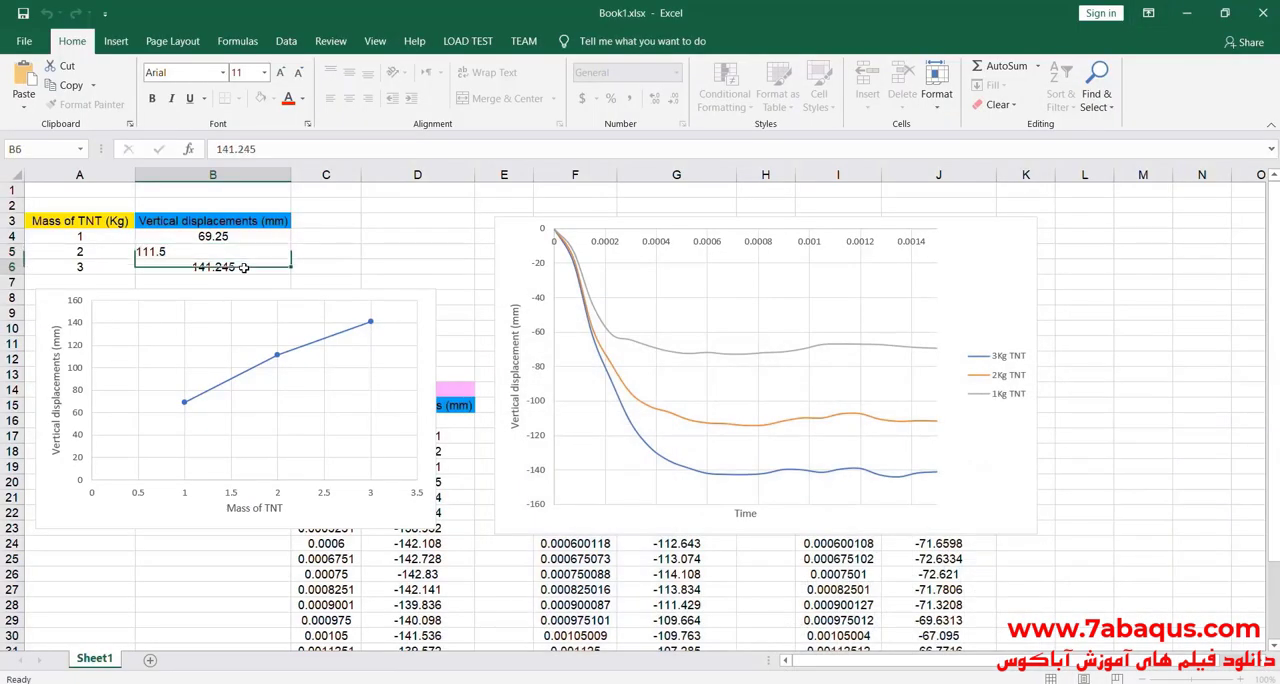
left_click_drag(183, 268, 136, 267)
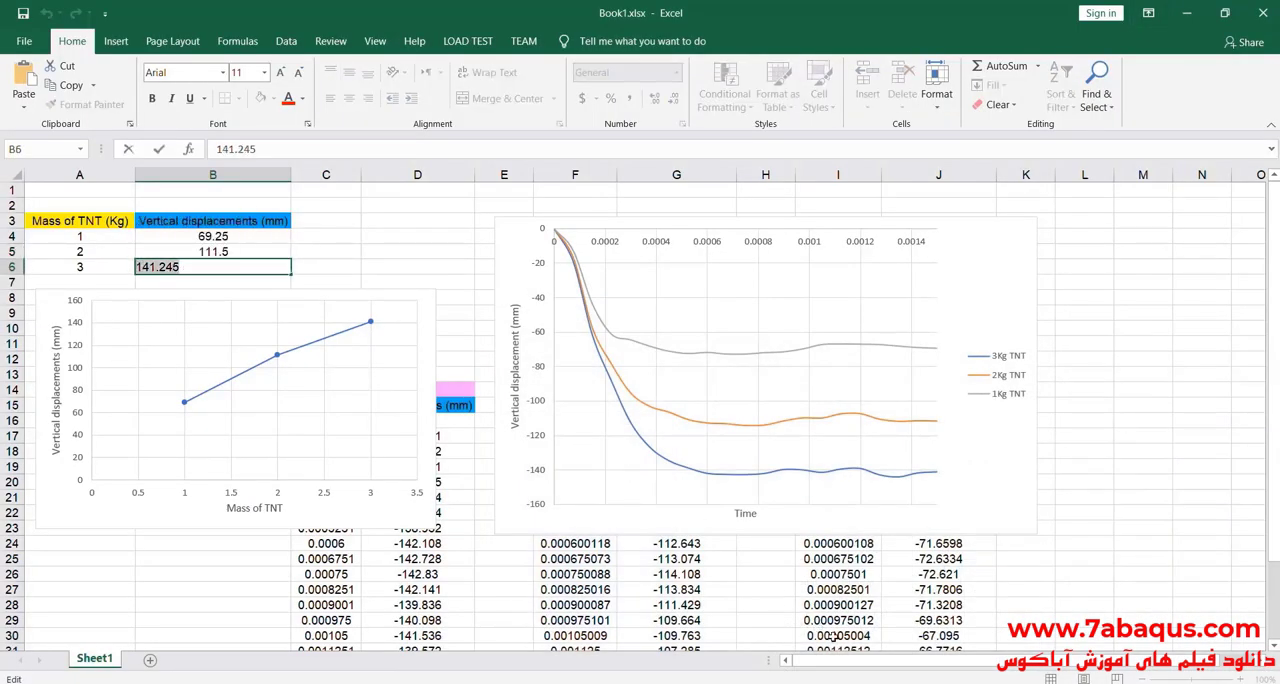
Step: Switch to the guide in Acrobat Reader and examine the experimental and subroutine deflection tables and the sandwich structure figures that follow
left_click(872, 683)
scroll(640, 502, "down", 5)
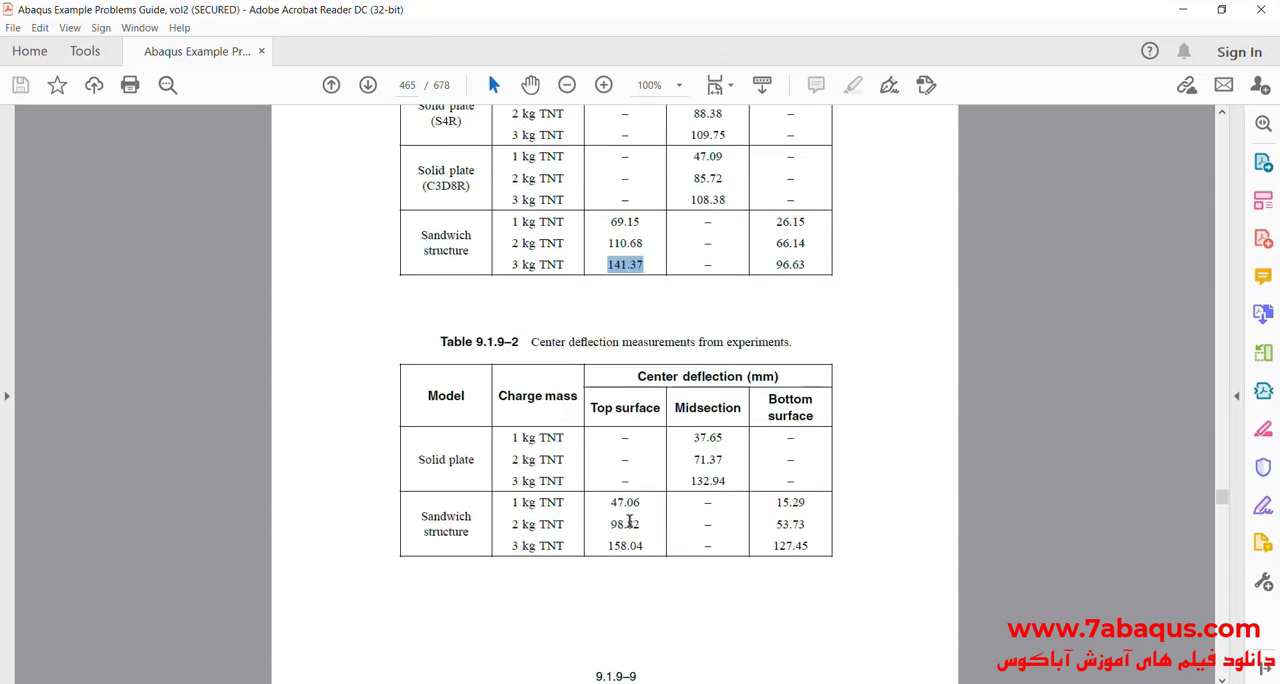
scroll(663, 597, "up", 10)
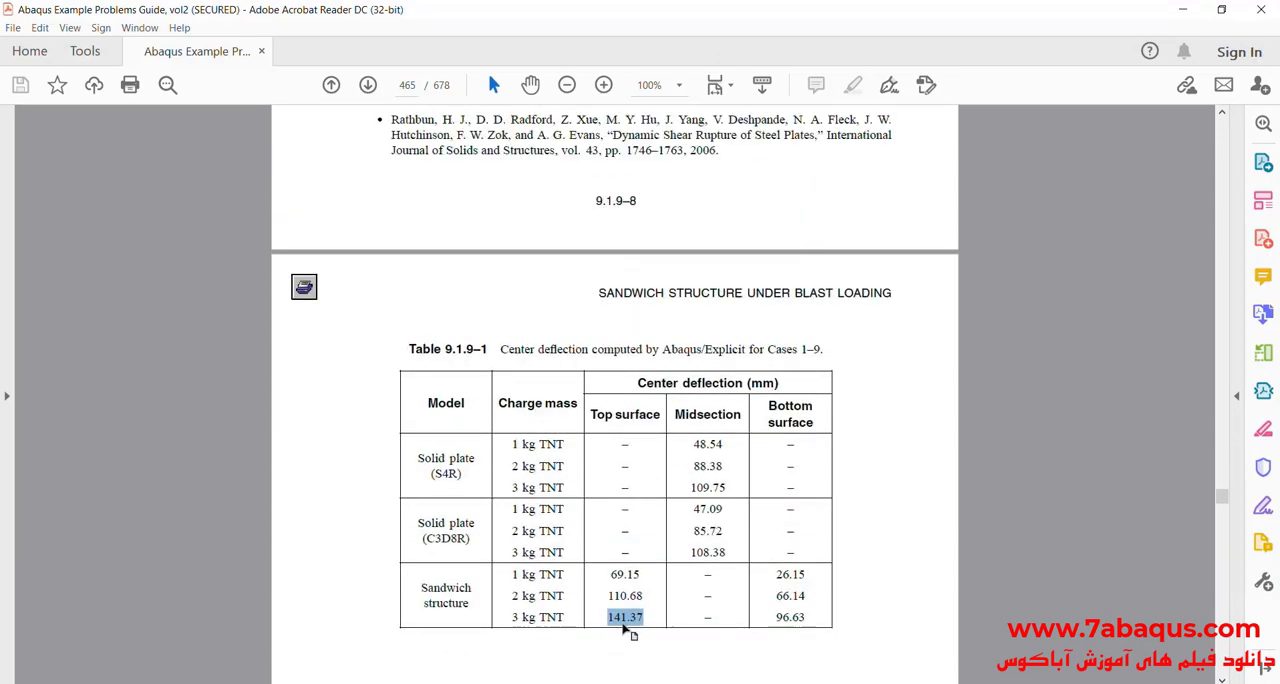
scroll(600, 580, "up", 3)
scroll(599, 579, "down", 18)
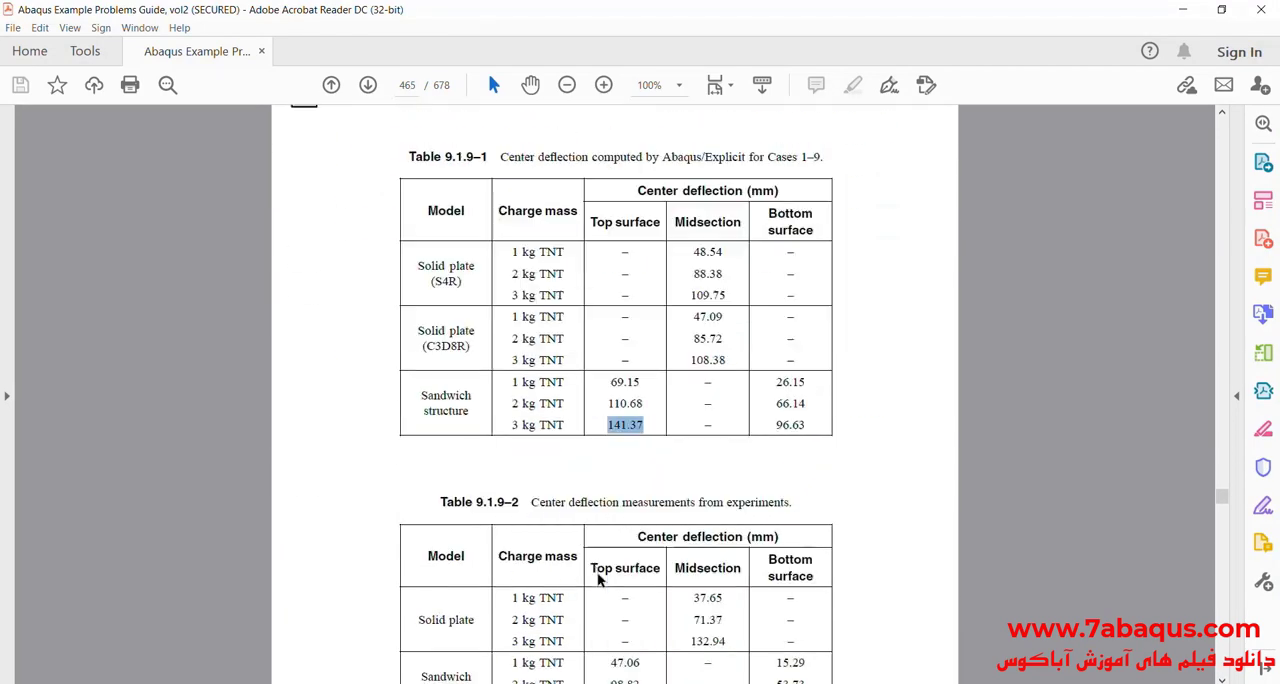
scroll(598, 578, "down", 9)
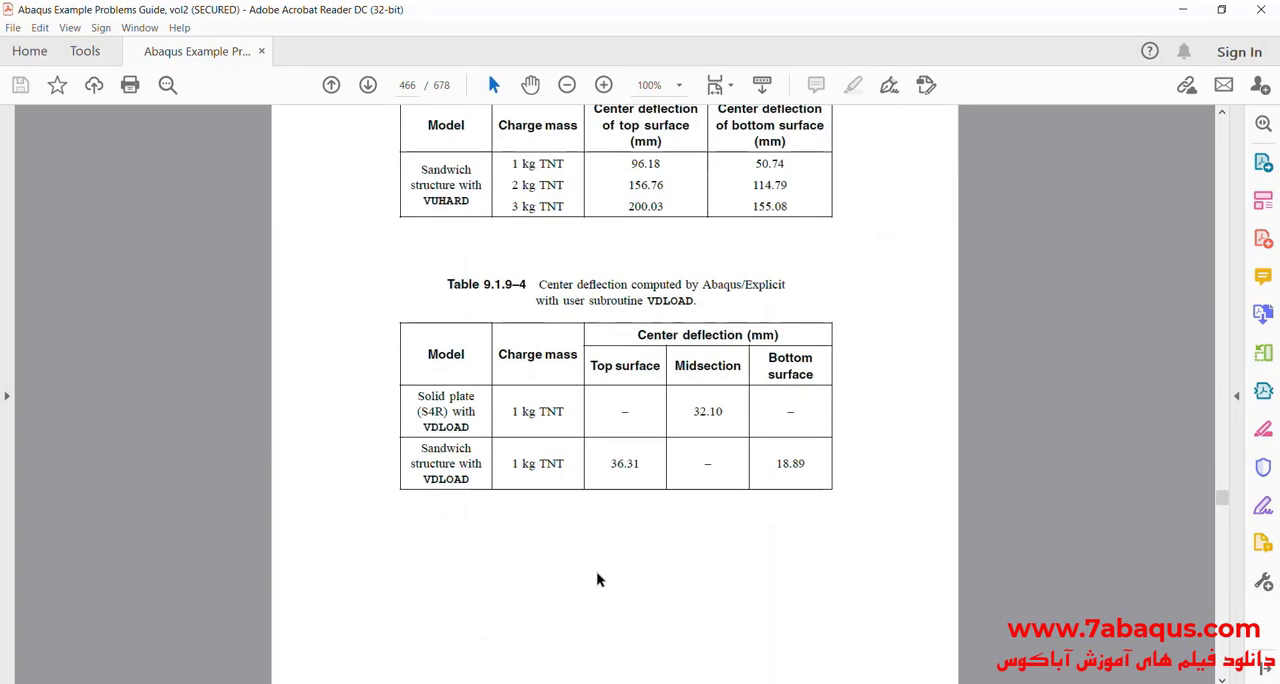
scroll(595, 575, "up", 2)
scroll(592, 566, "down", 7)
scroll(593, 570, "down", 20)
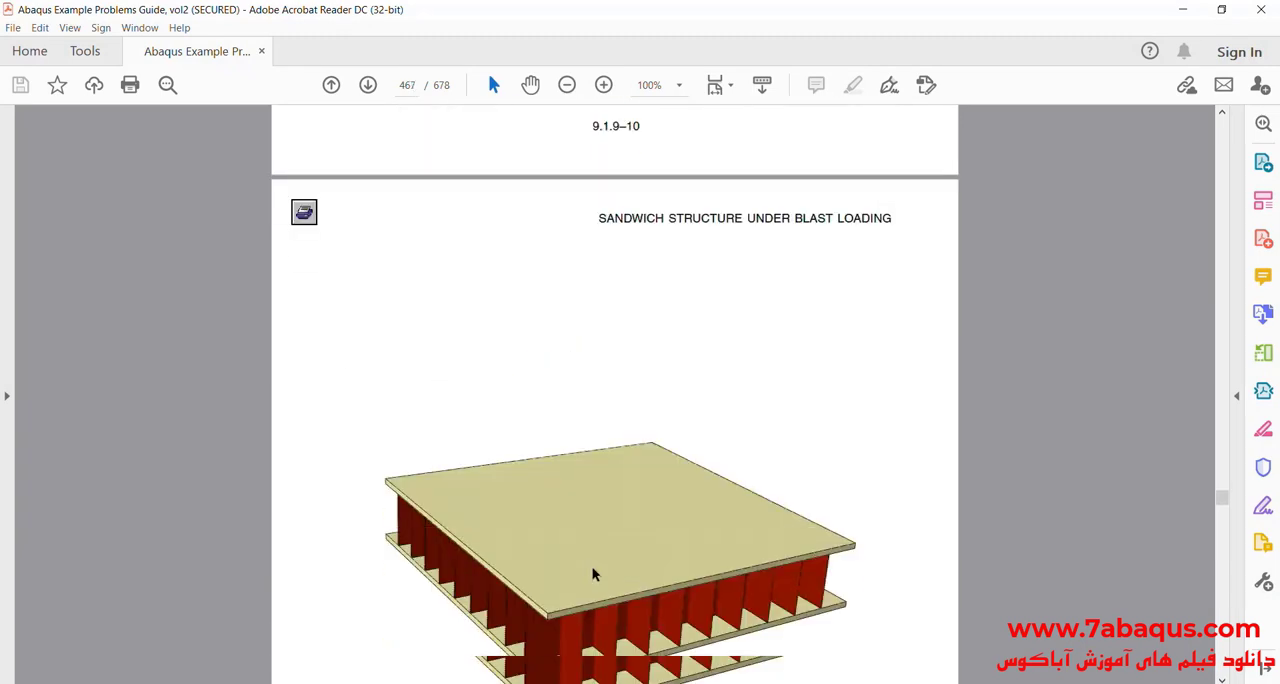
scroll(593, 573, "down", 20)
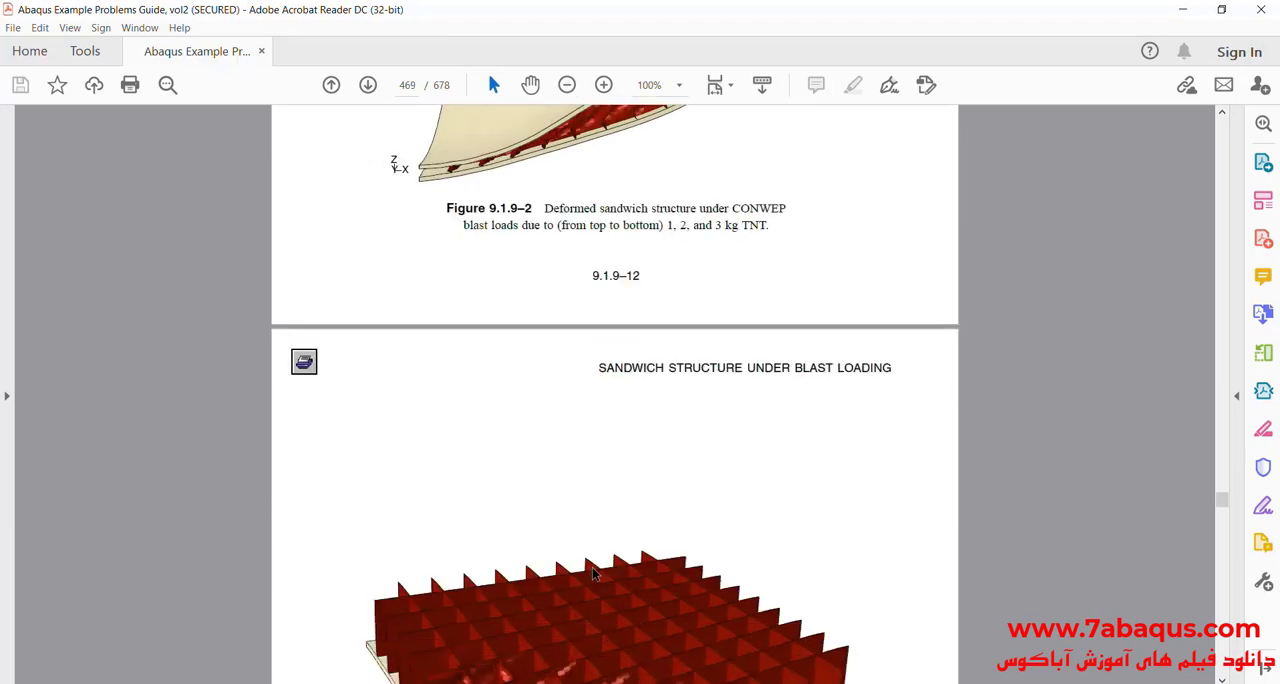
Step: Examine the curves and axis titles of the center deflection comparison chart in Figure 9.1.9-4
scroll(592, 568, "down", 1)
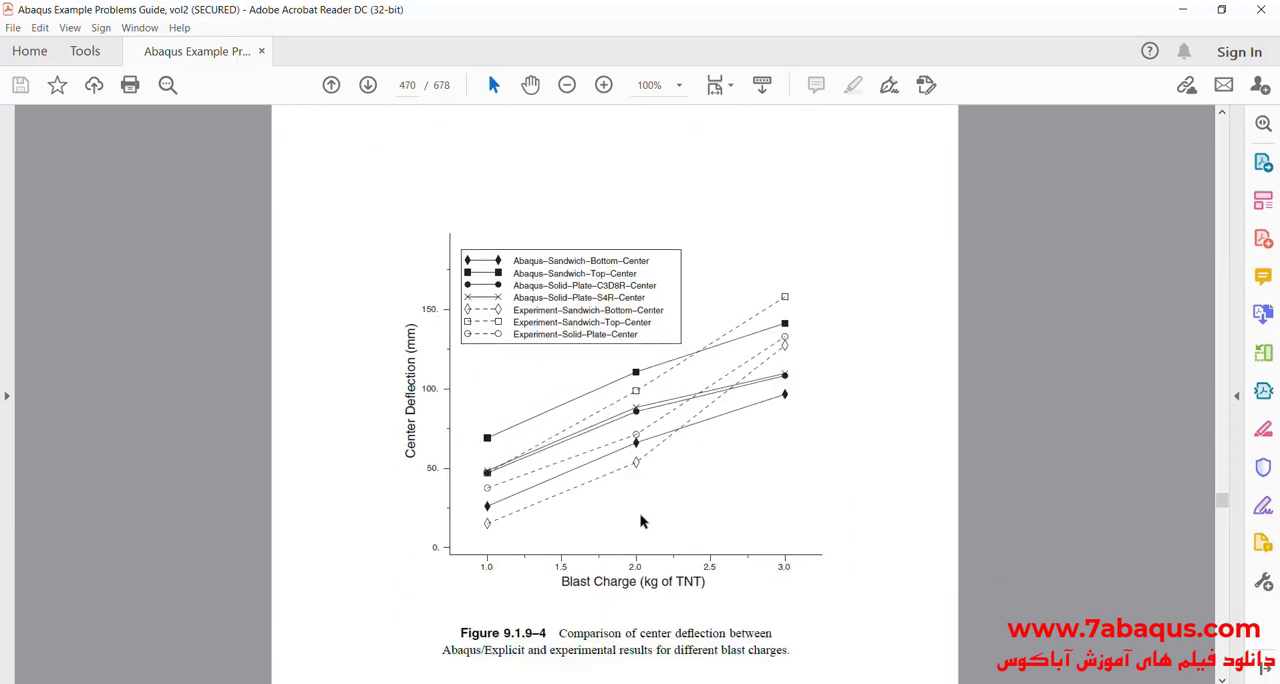
scroll(648, 520, "up", 2)
scroll(812, 499, "down", 1)
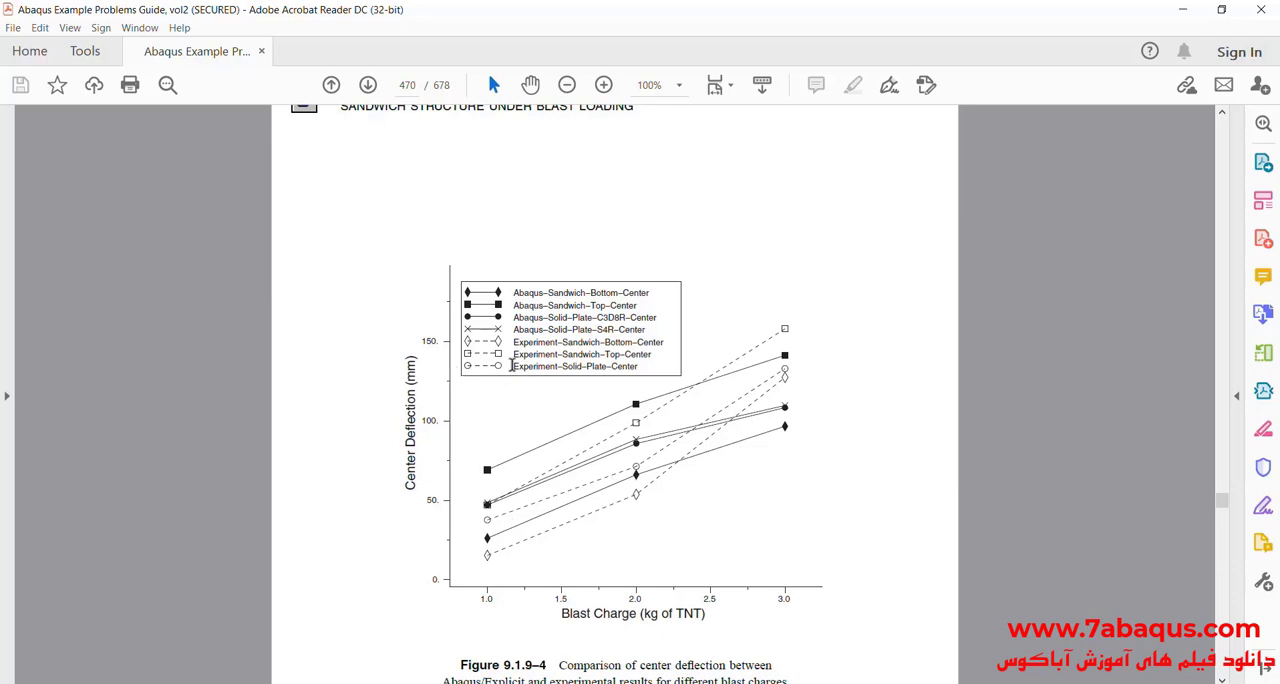
scroll(606, 500, "down", 2)
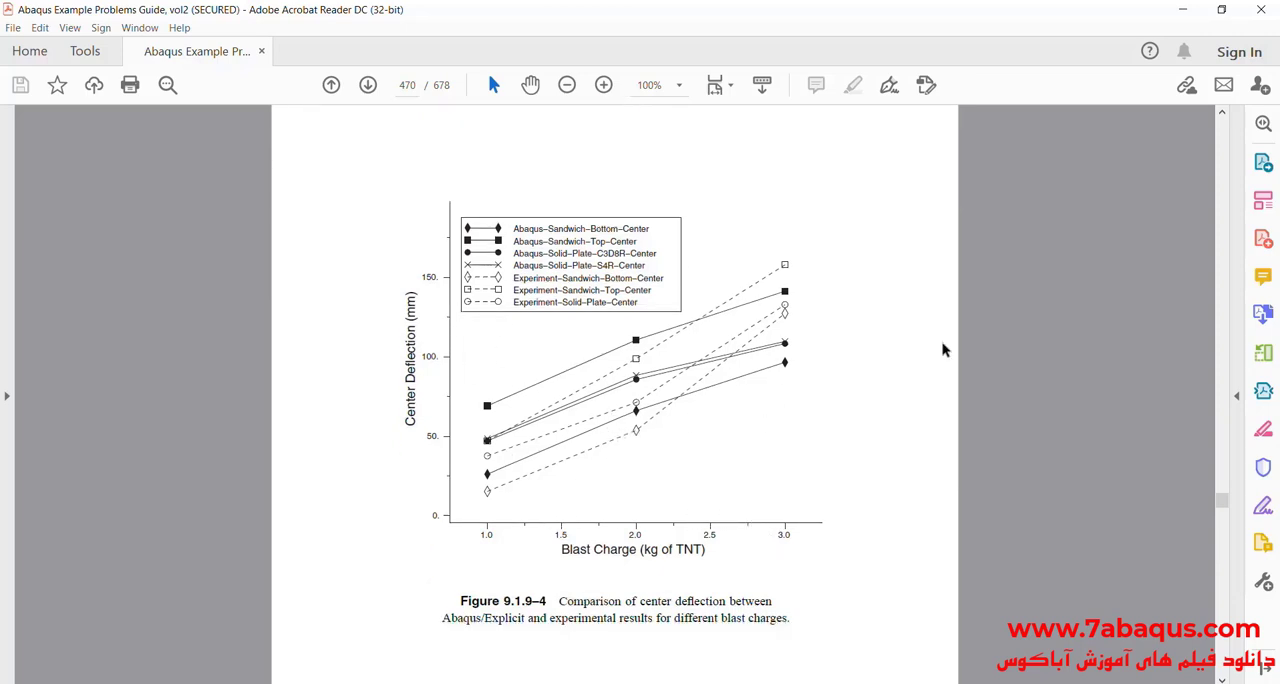
left_click_drag(562, 550, 704, 552)
left_click(622, 550)
left_click_drag(410, 421, 390, 371)
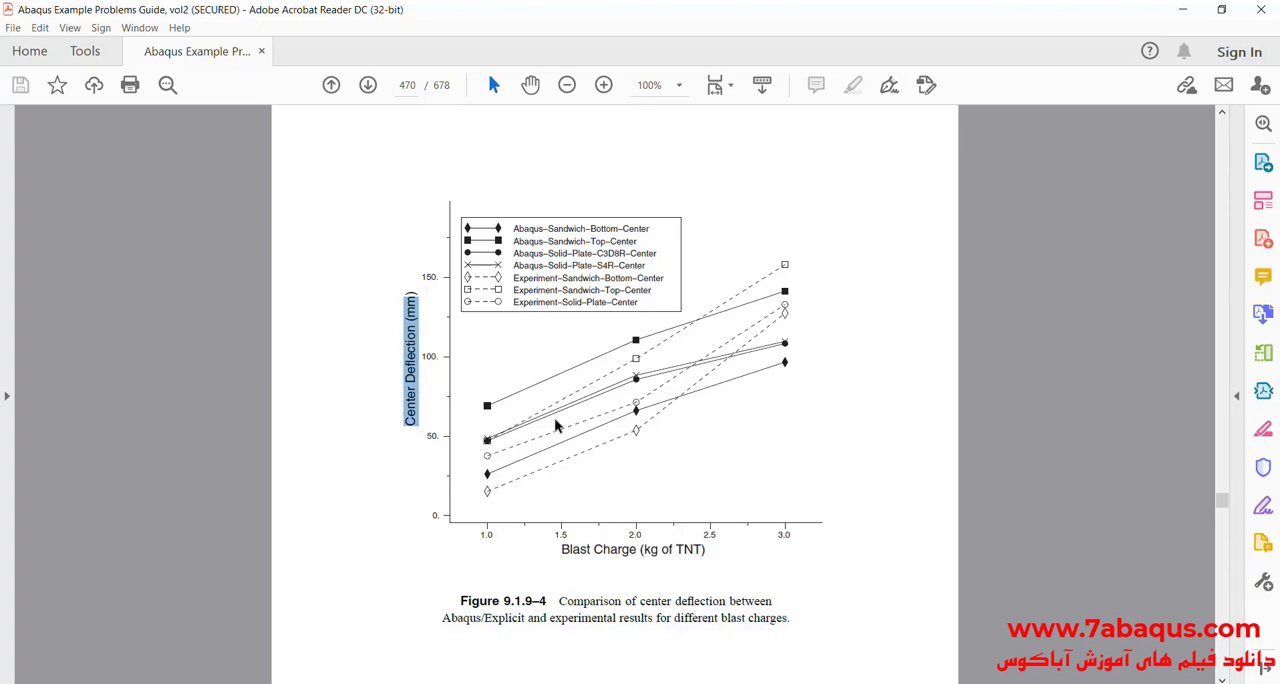
Step: Switch to Abaqus/CAE, close the TNT-1Kg XY data editor and plot the Mises stress contours on the deformed sandwich structure
left_click(1183, 9)
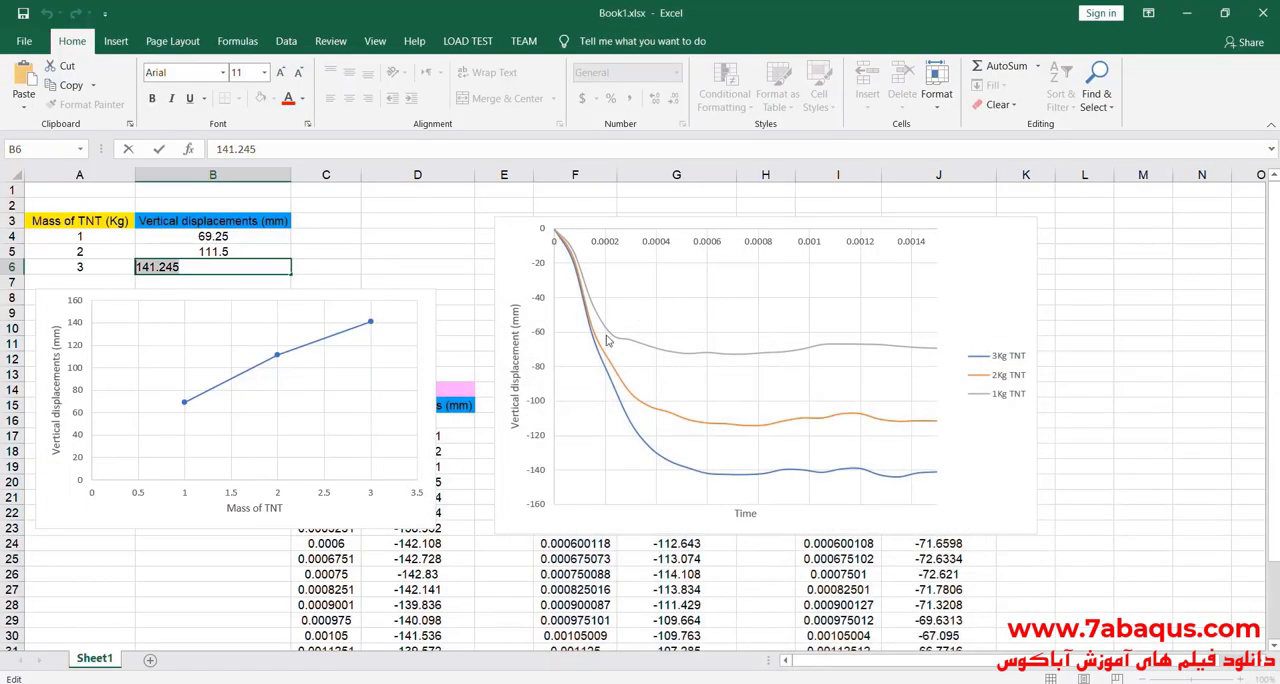
left_click(1186, 12)
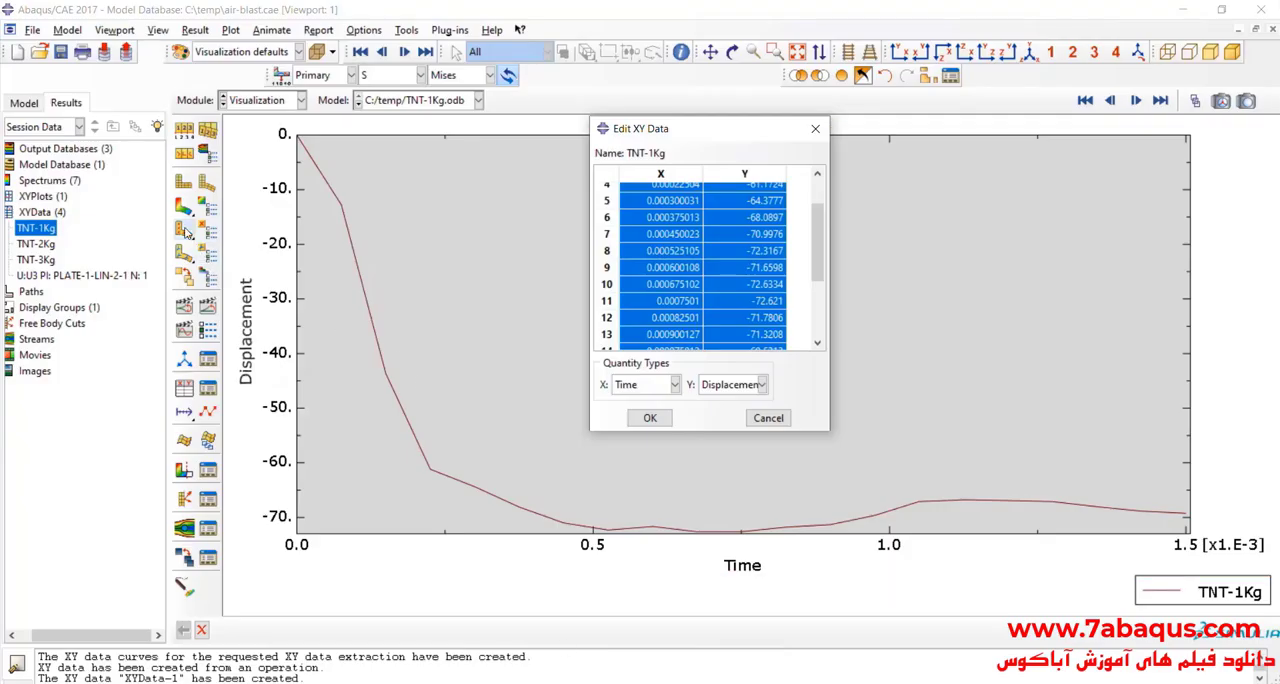
left_click(183, 203)
left_click(815, 129)
scroll(641, 445, "down", 8)
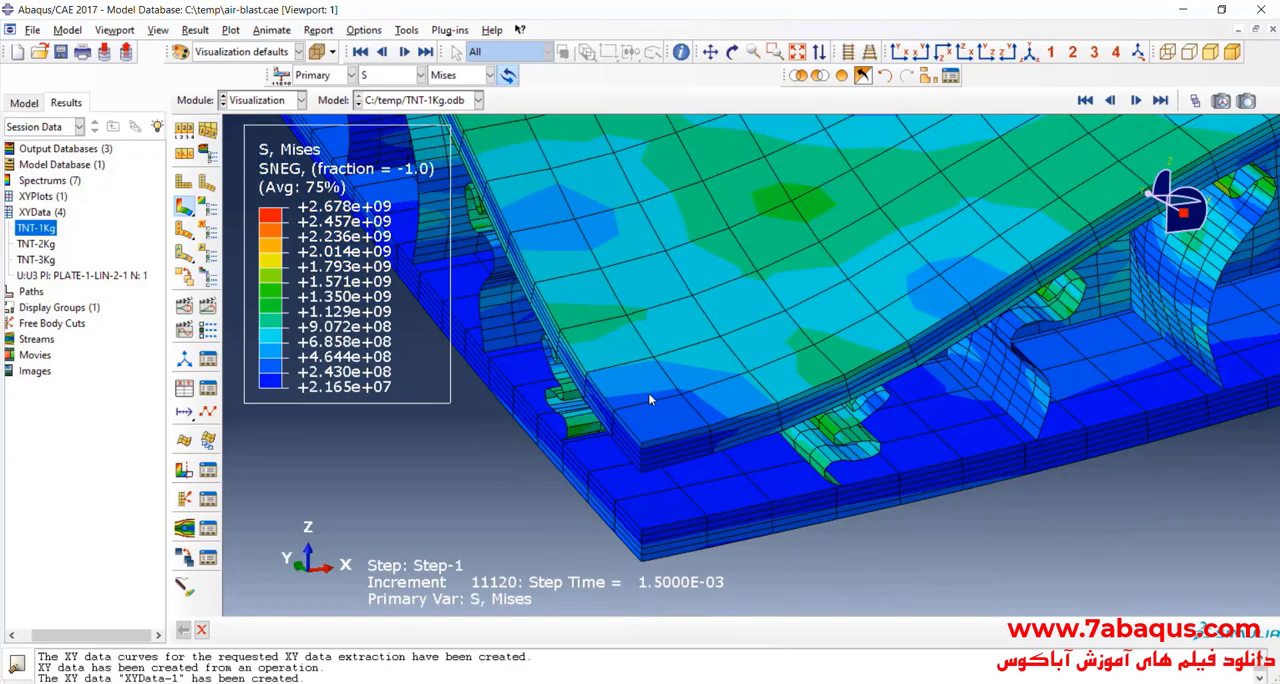
scroll(641, 445, "down", 3)
scroll(703, 402, "up", 2)
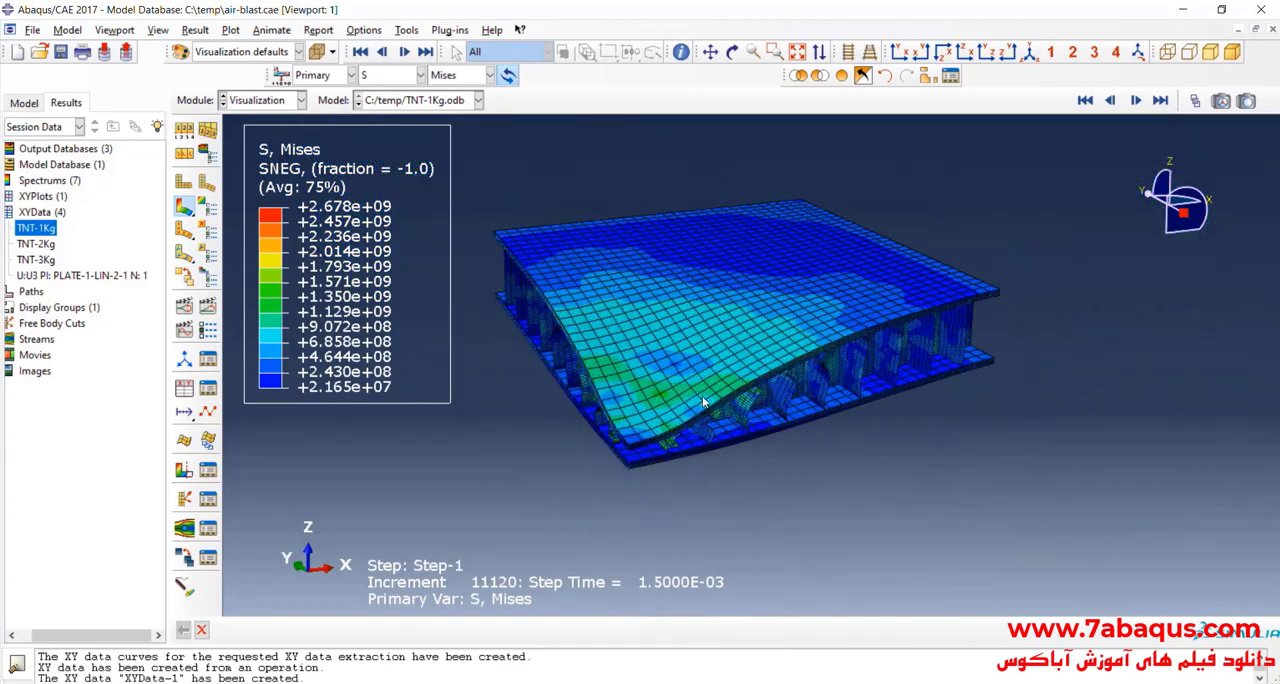
scroll(661, 403, "up", 2)
left_click(732, 51)
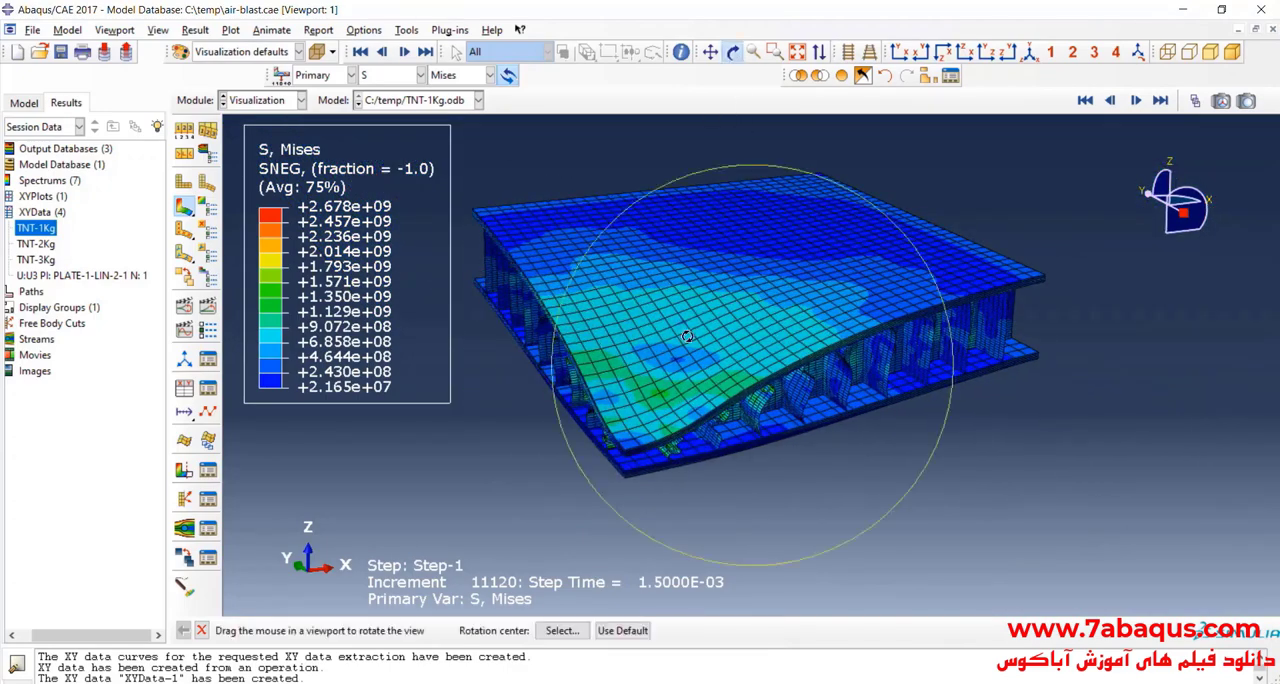
left_click_drag(768, 345, 585, 344)
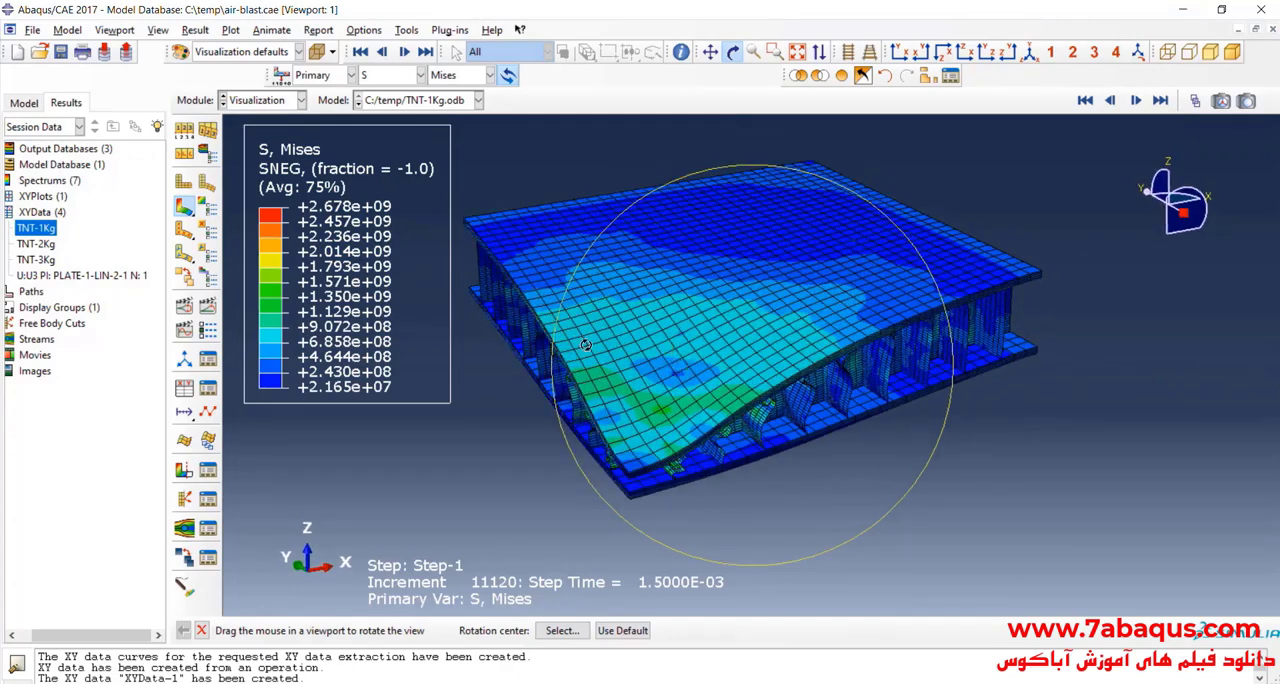
Step: Create two additional viewports and tile all three vertically
left_click(114, 30)
left_click(128, 46)
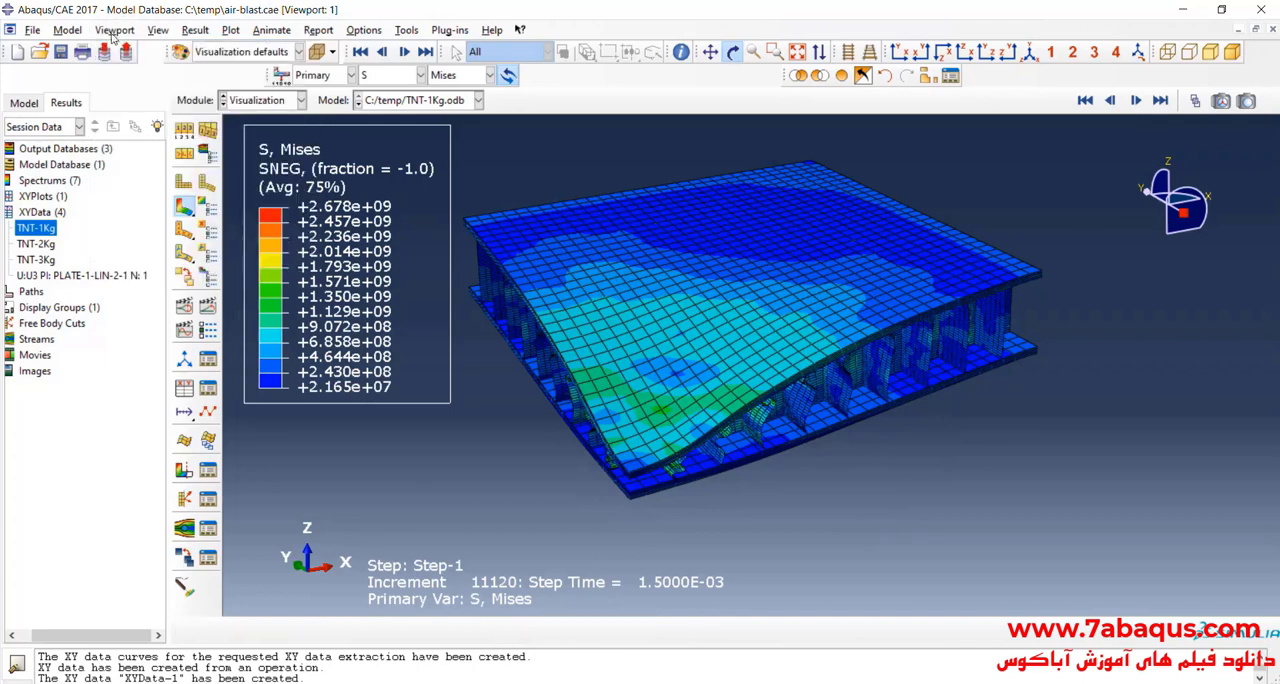
left_click(112, 31)
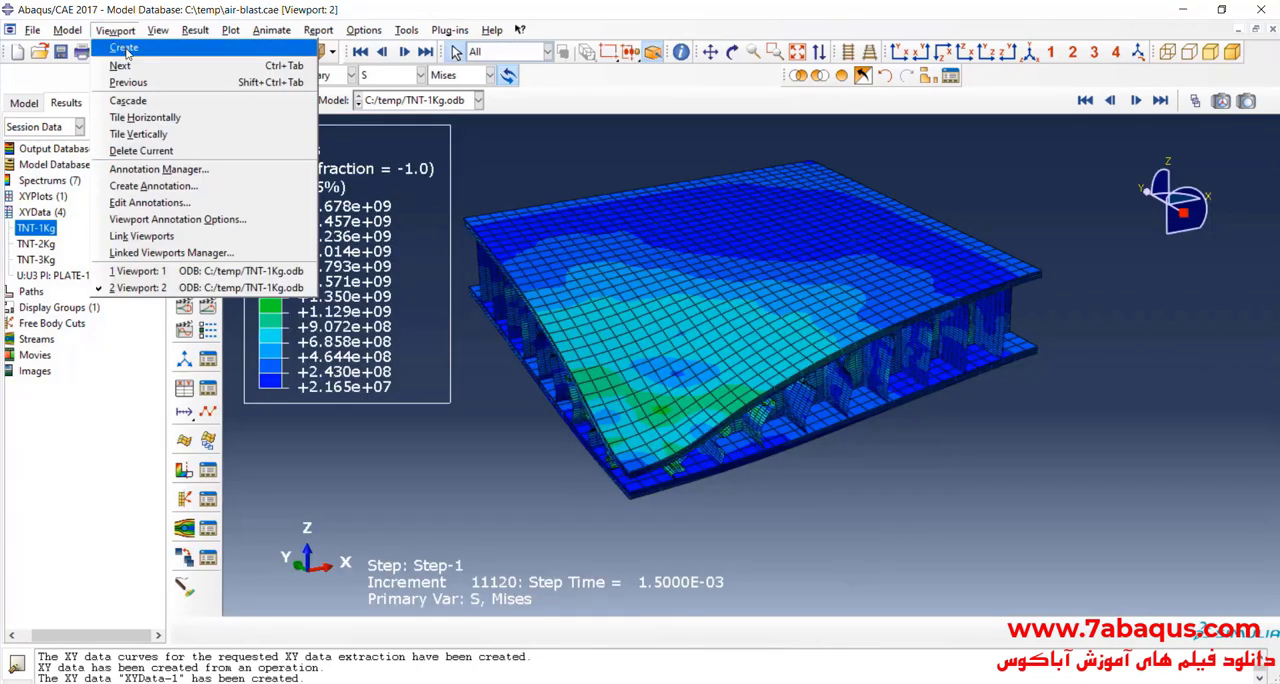
left_click(125, 48)
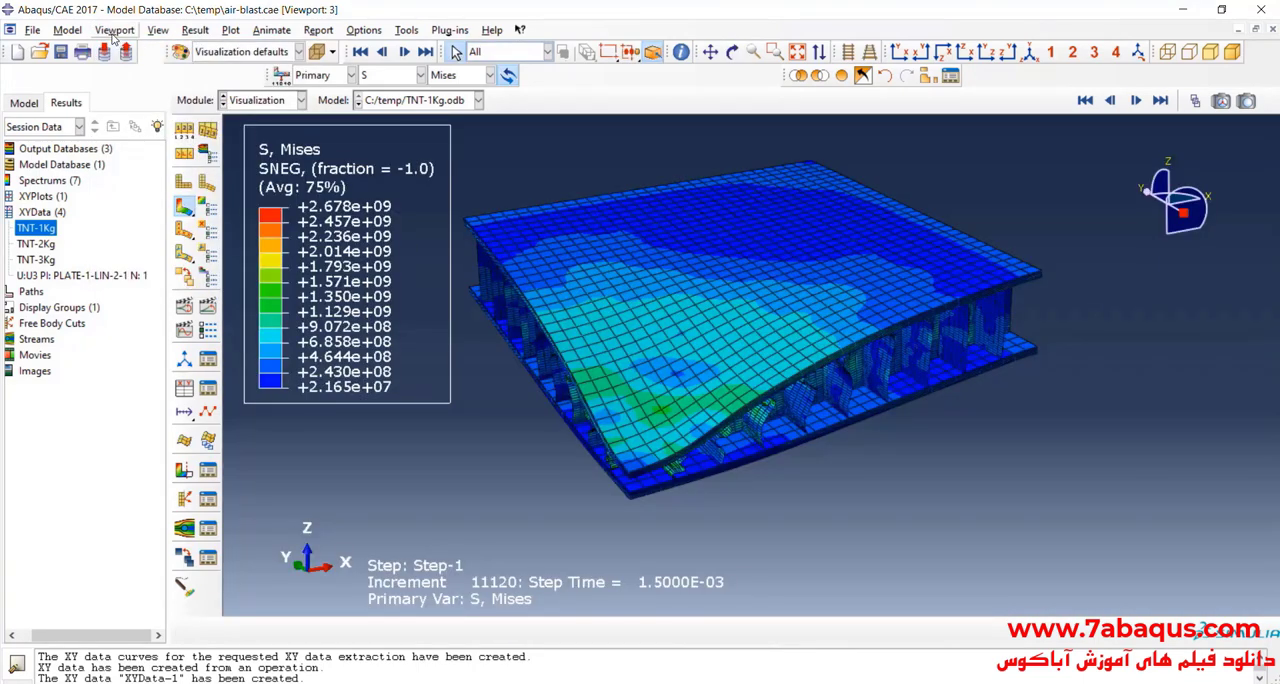
left_click(114, 32)
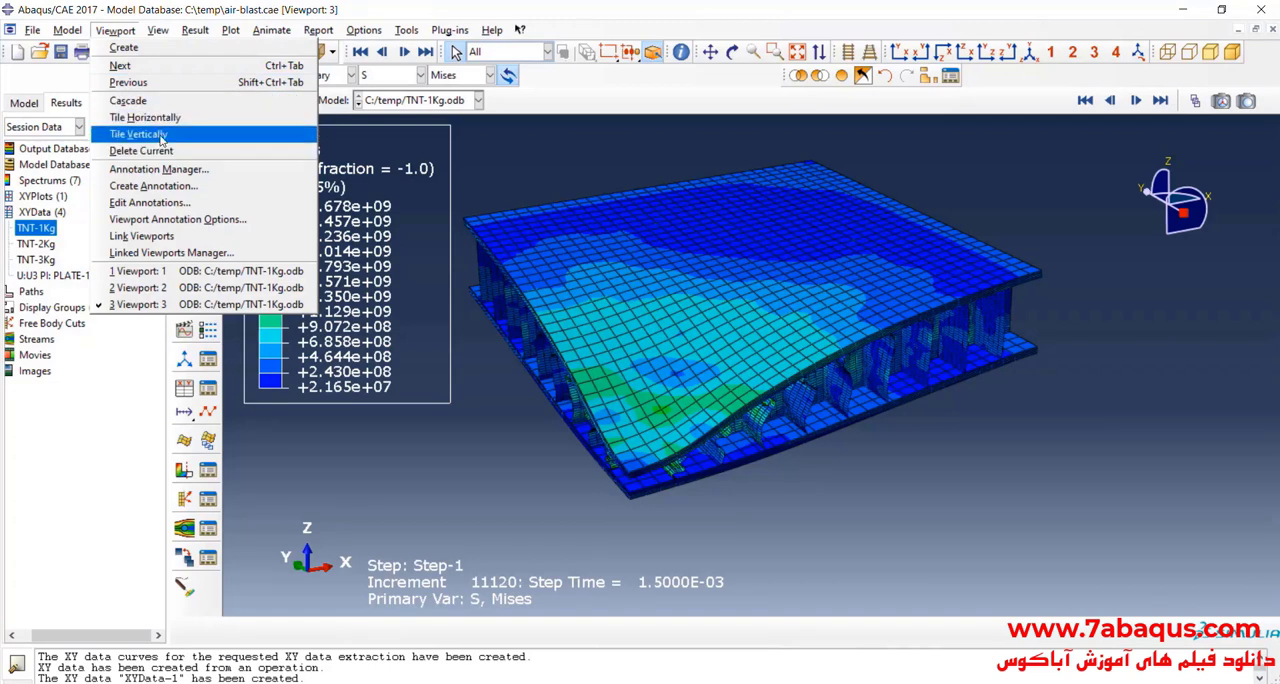
left_click(140, 134)
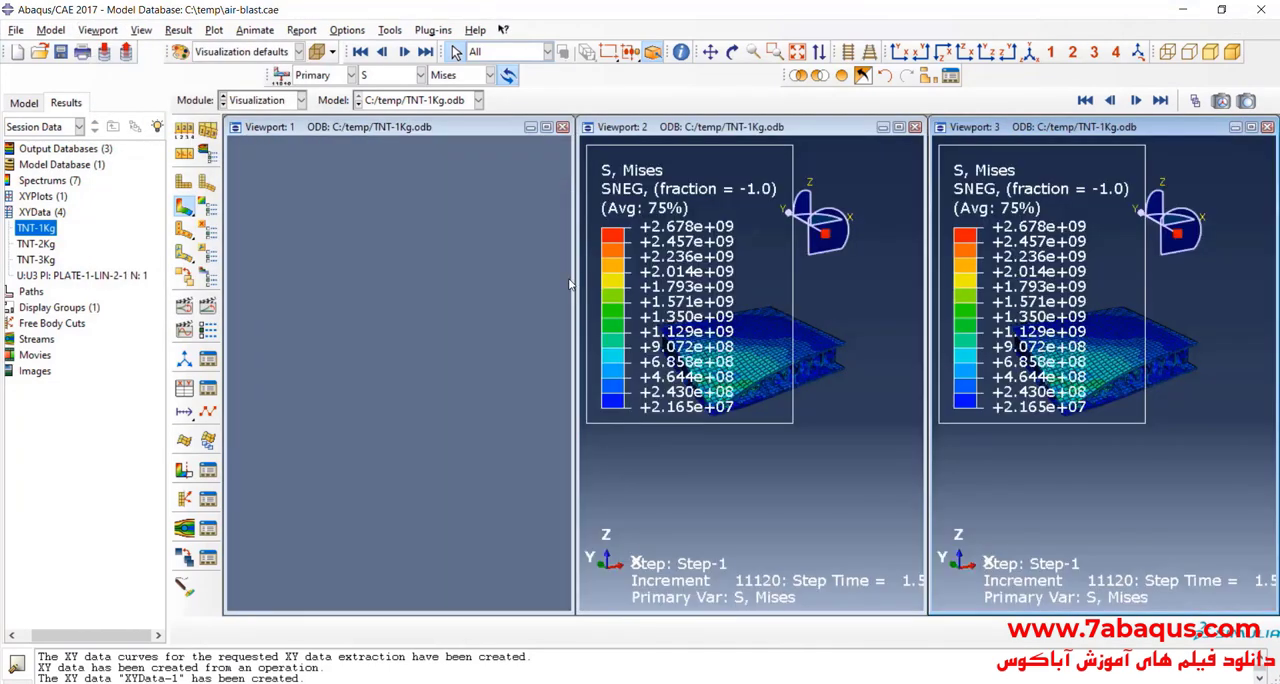
Step: Display the TNT-2Kg.odb results in Viewport 2 and the TNT-3Kg.odb results in Viewport 3
left_click(508, 140)
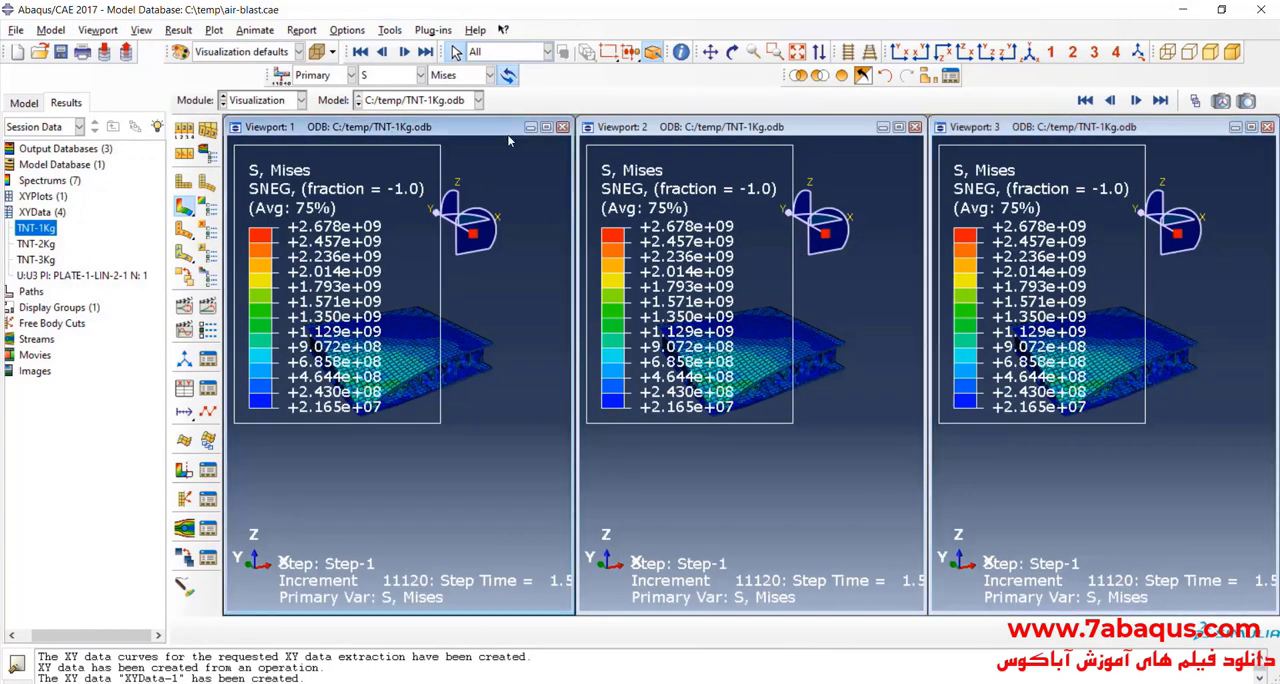
left_click(664, 136)
left_click(435, 101)
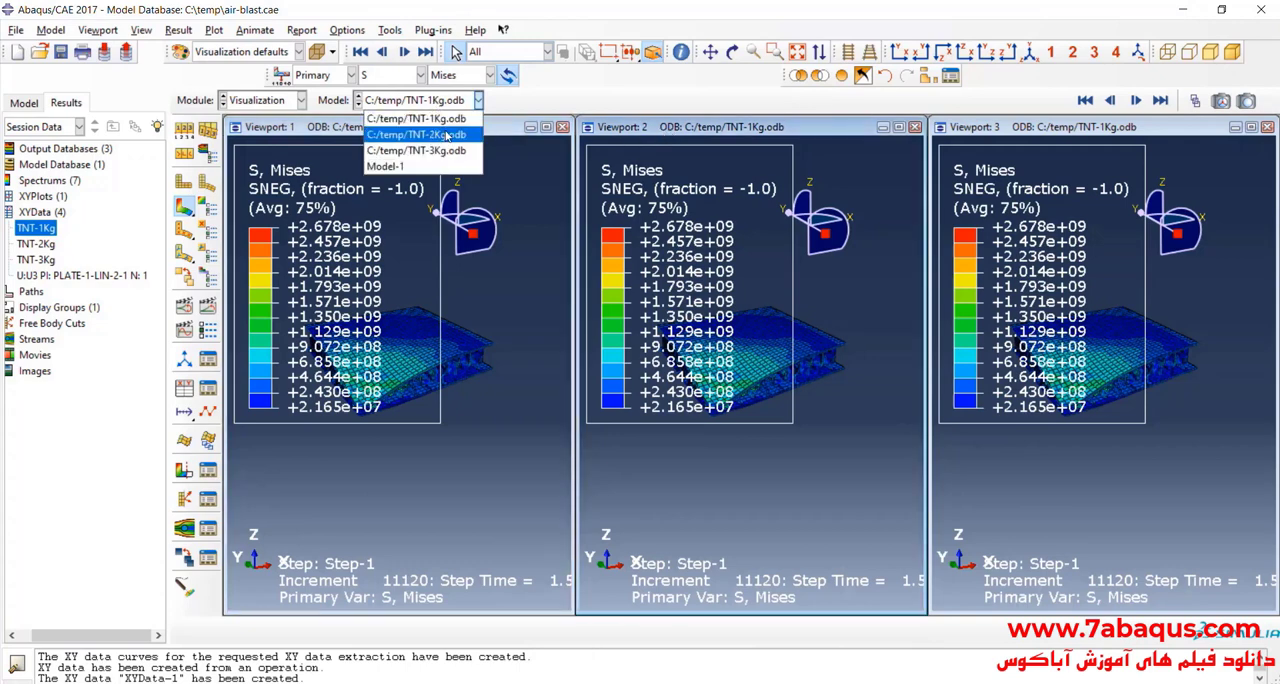
left_click(443, 128)
left_click(970, 135)
left_click(435, 101)
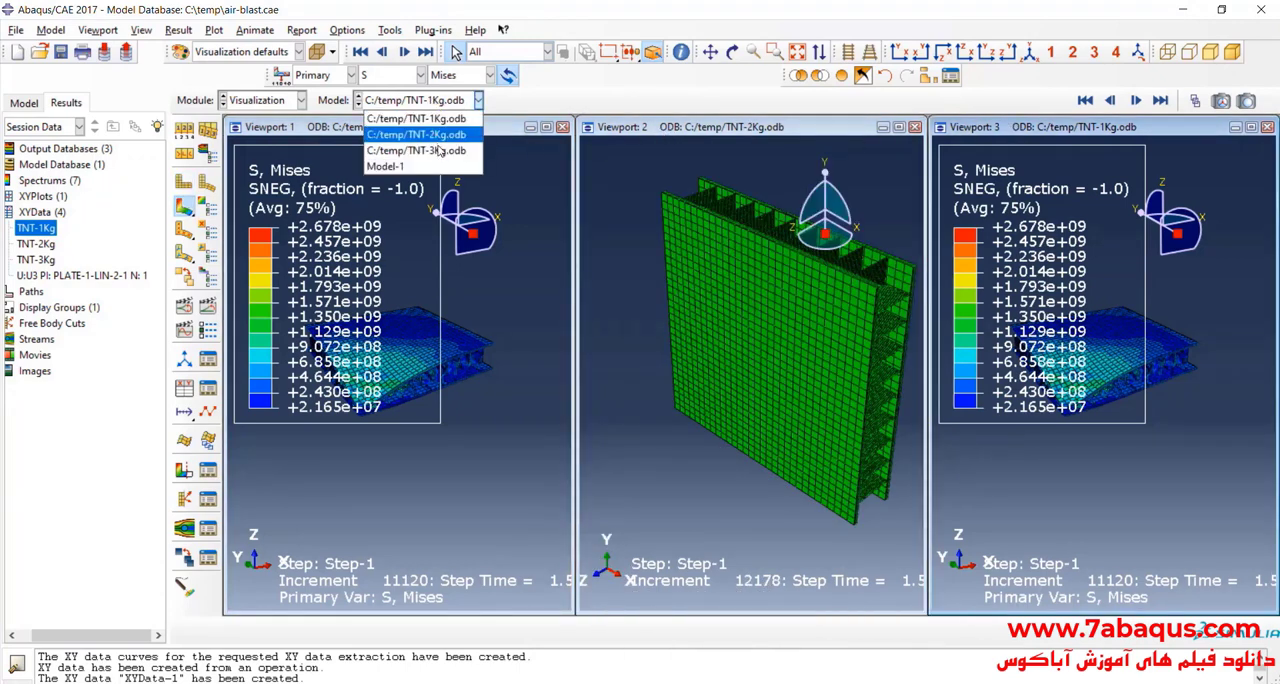
left_click(443, 142)
Step: Plot the undeformed shape of the TNT-1Kg model in Viewport 1
left_click(419, 135)
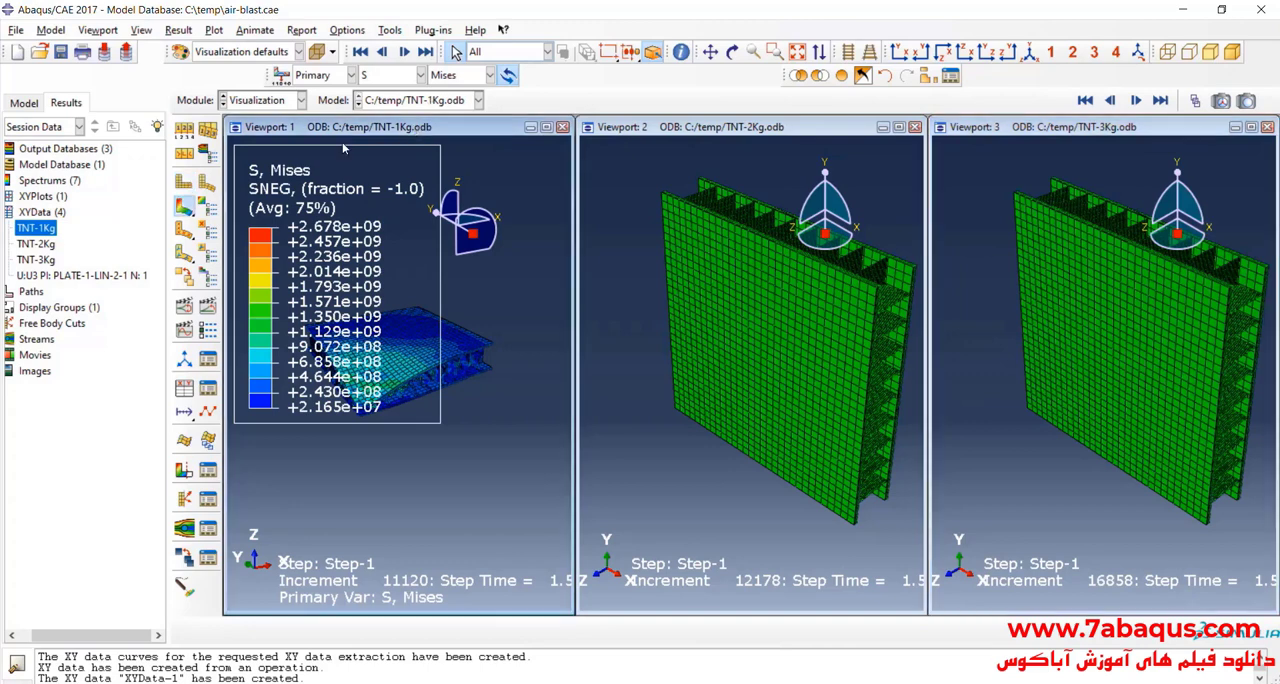
left_click(184, 182)
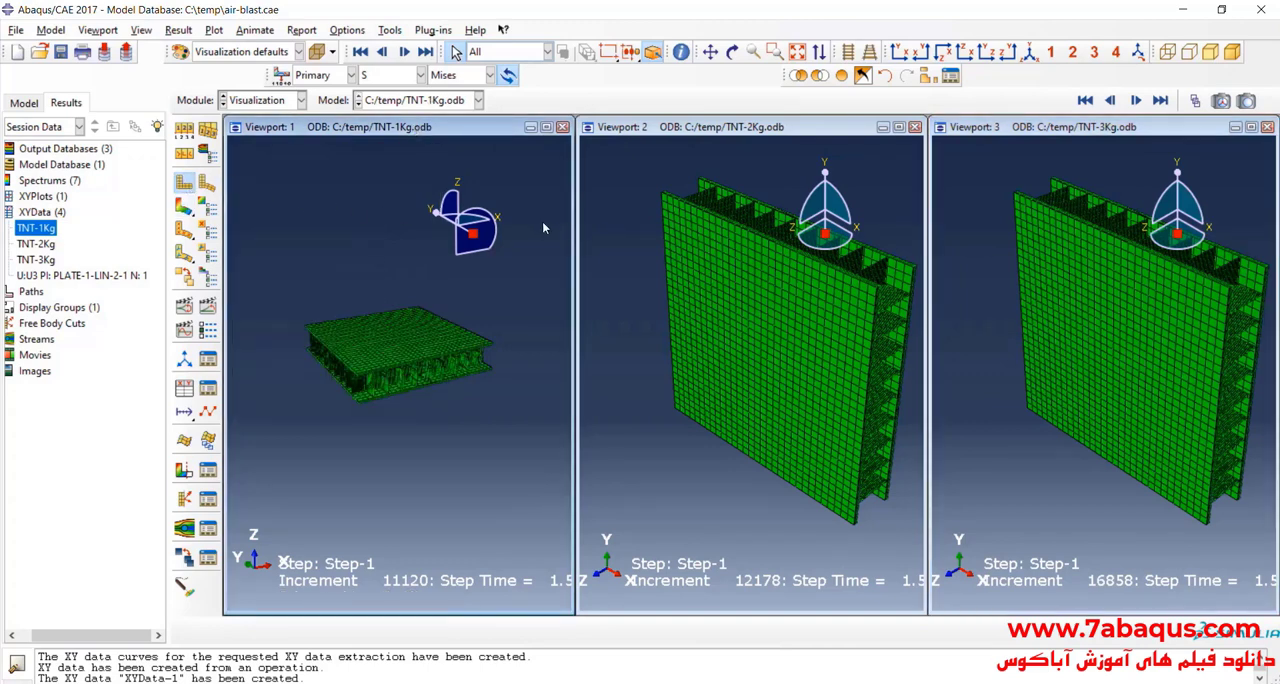
Step: Set the TNT-1Kg model to the isometric view and link the three viewports
left_click(1029, 57)
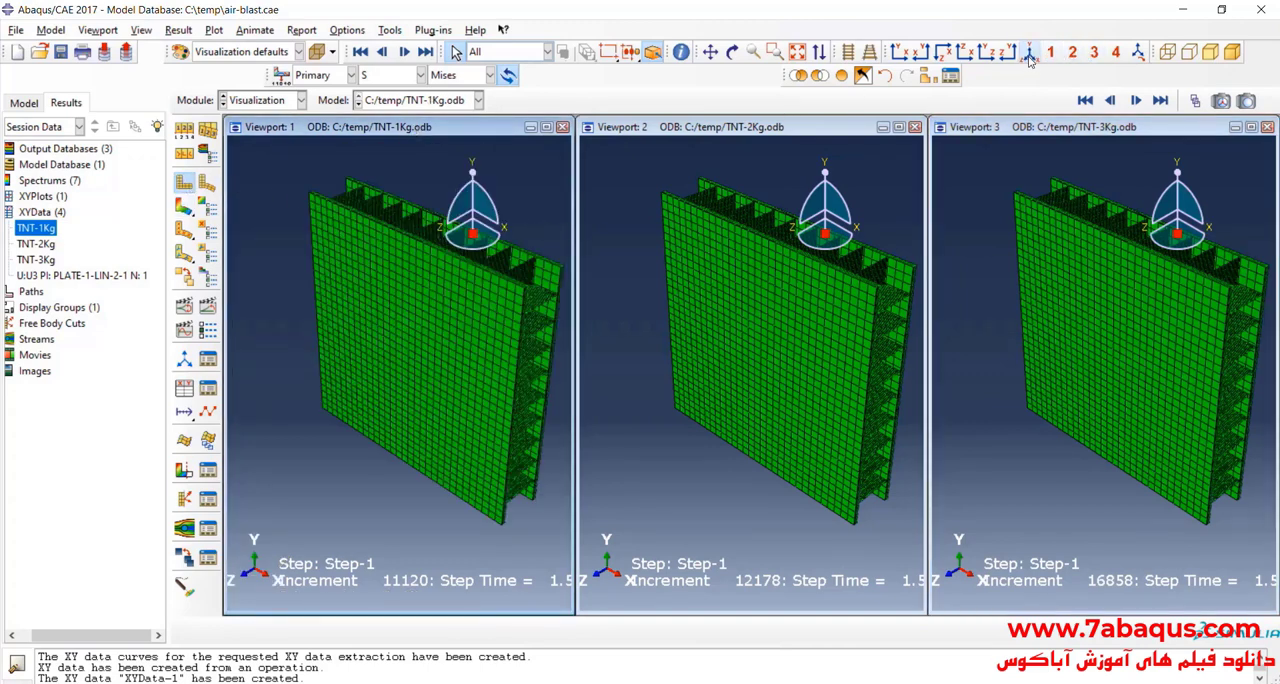
left_click(110, 32)
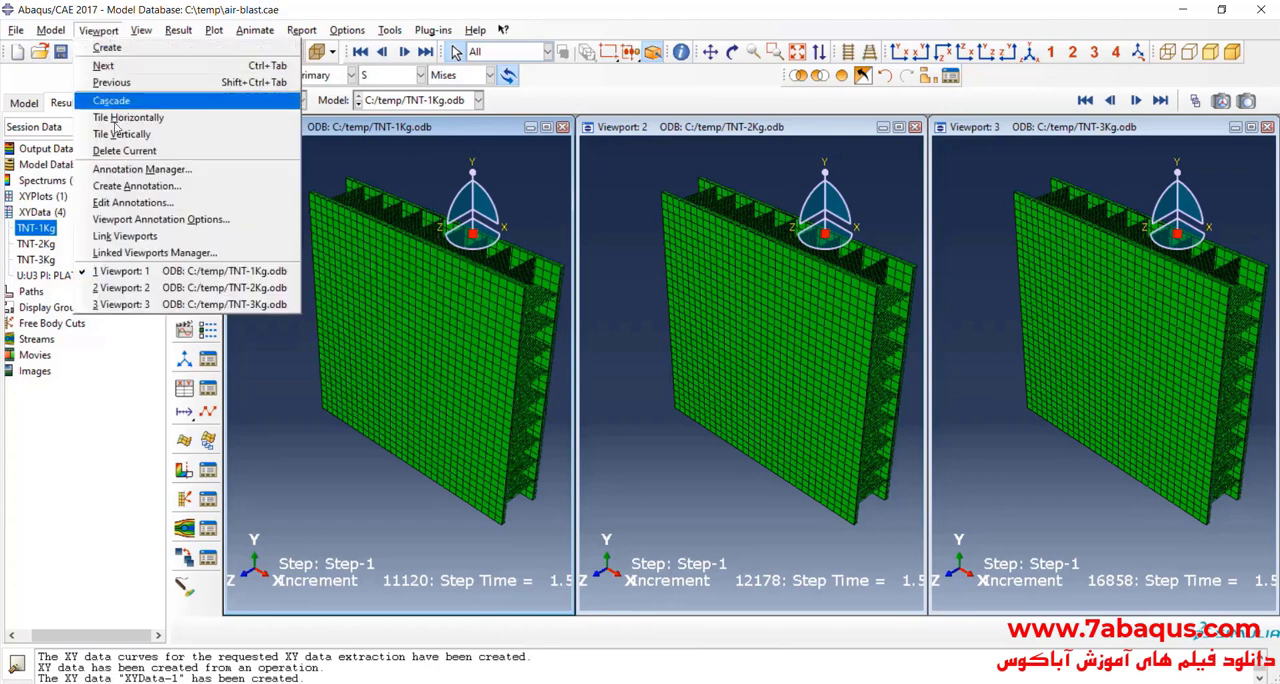
left_click(145, 237)
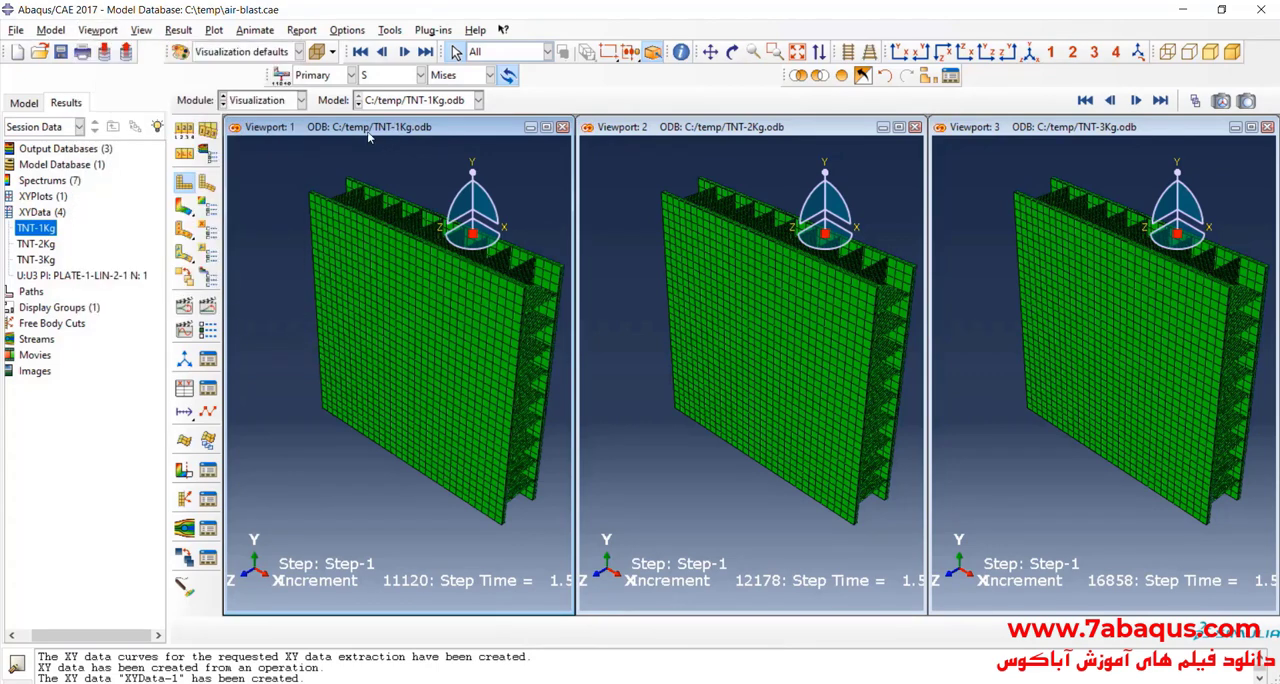
Step: Plot the Mises stress contours on the deformed shape in all linked viewports and orient the plates to show their top faces and open edges
left_click(184, 205)
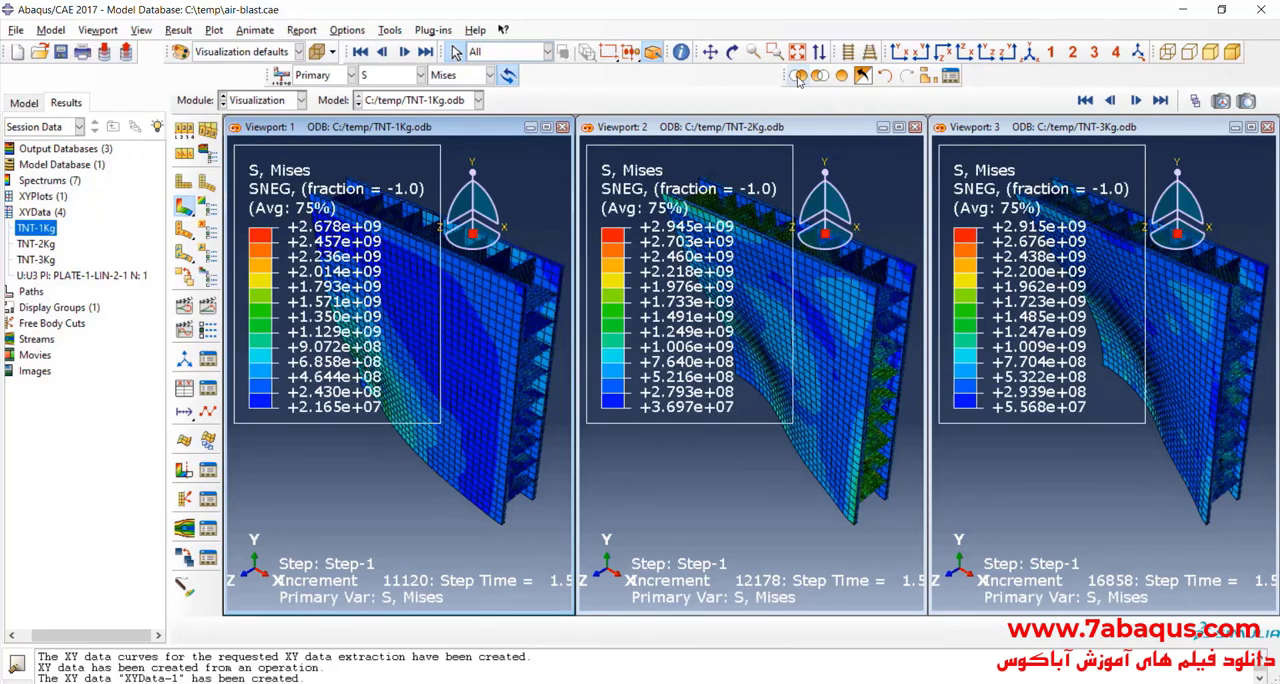
left_click(732, 52)
left_click_drag(440, 290, 525, 260)
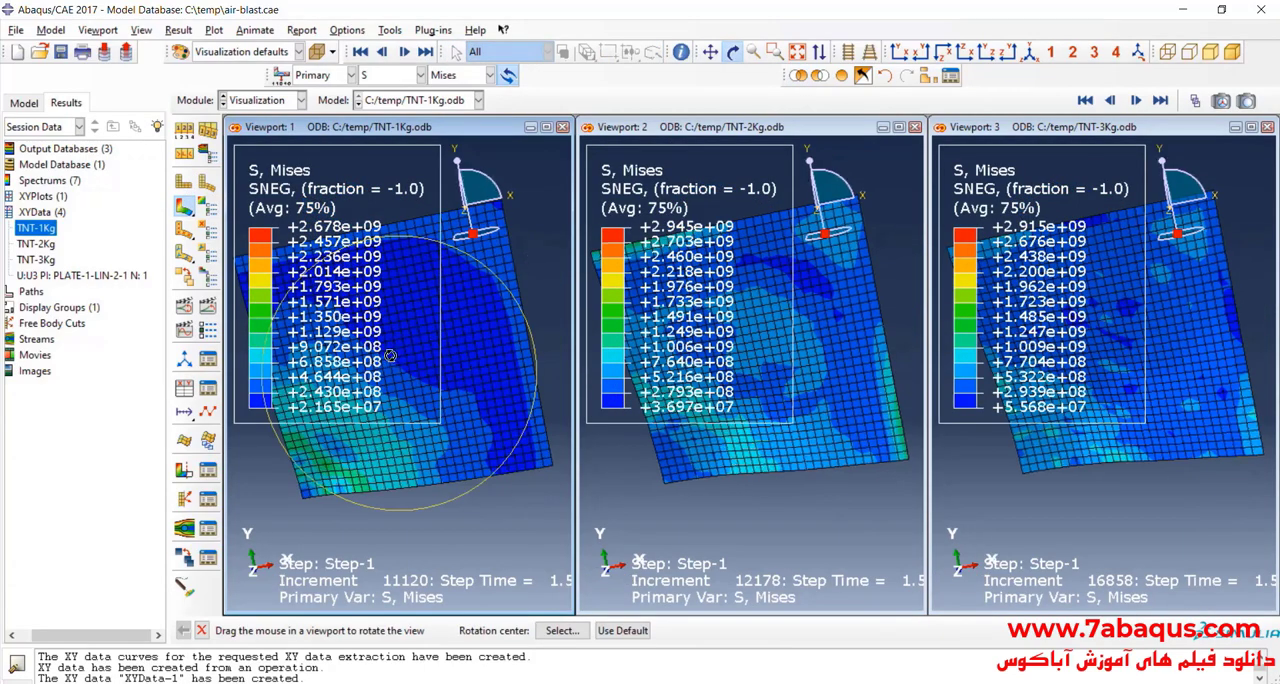
left_click_drag(390, 355, 450, 246)
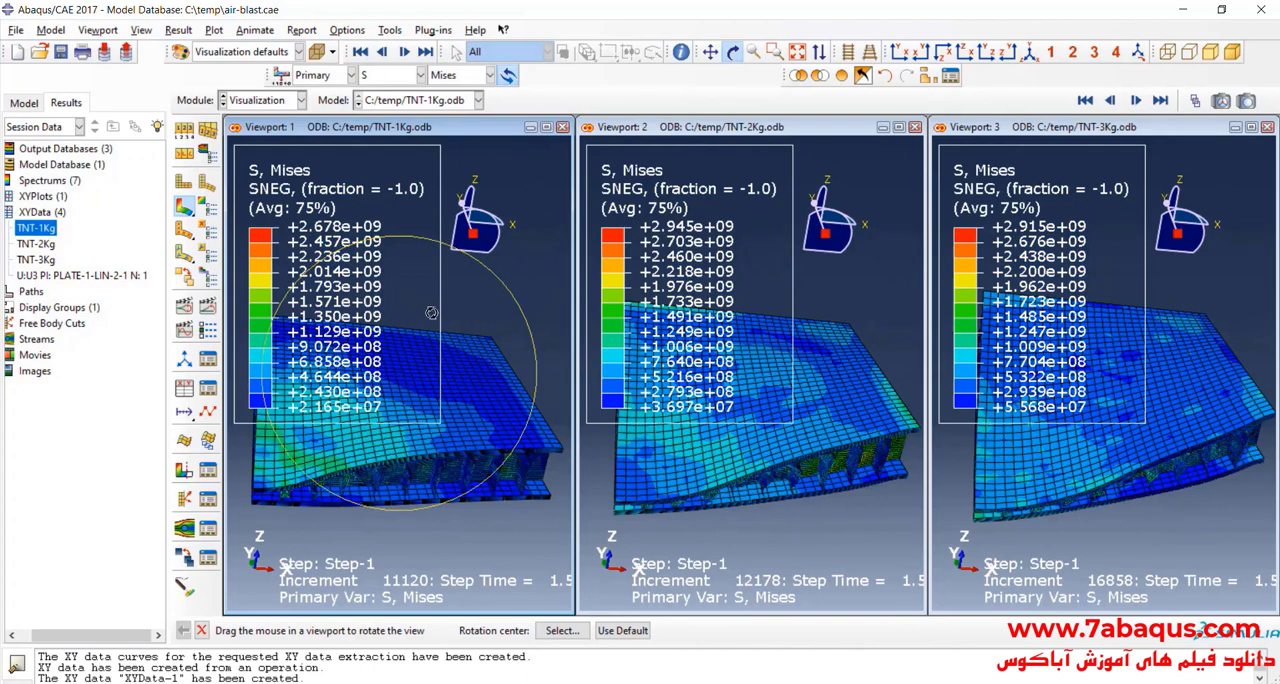
left_click_drag(431, 313, 425, 345)
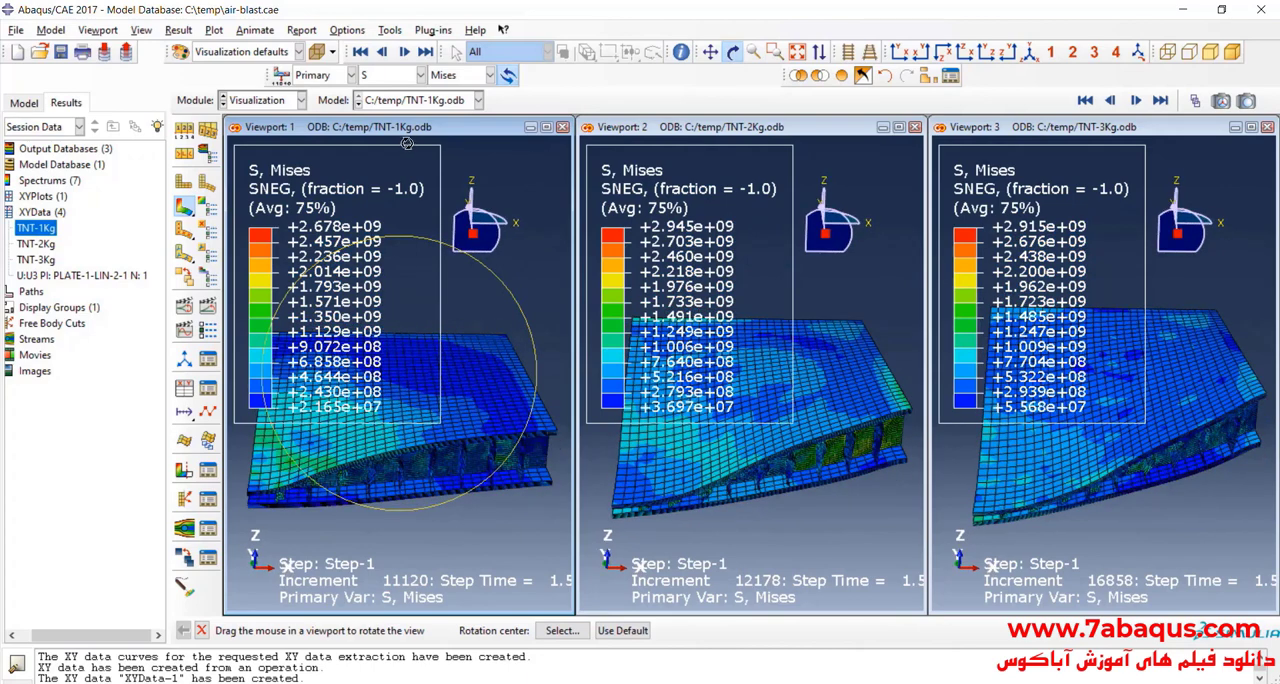
Step: Turn off all viewport annotations, including the compass, triad, legend, title block and state block
left_click(85, 36)
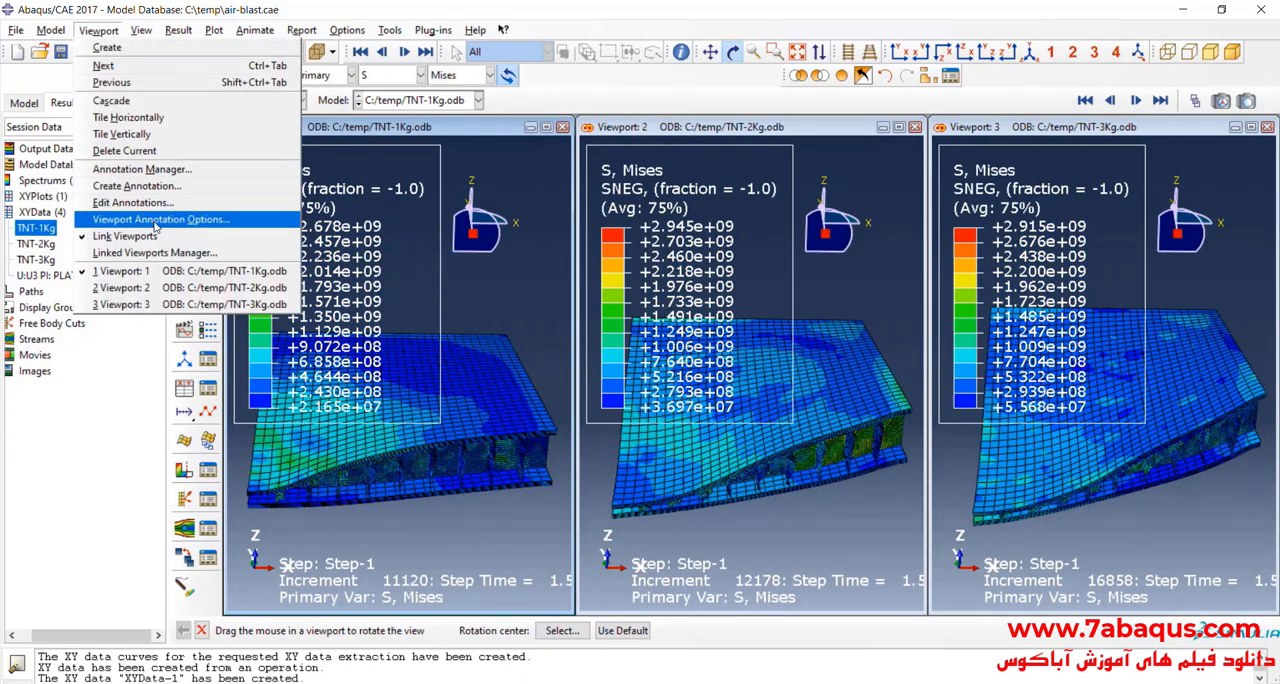
left_click(150, 206)
left_click(488, 358)
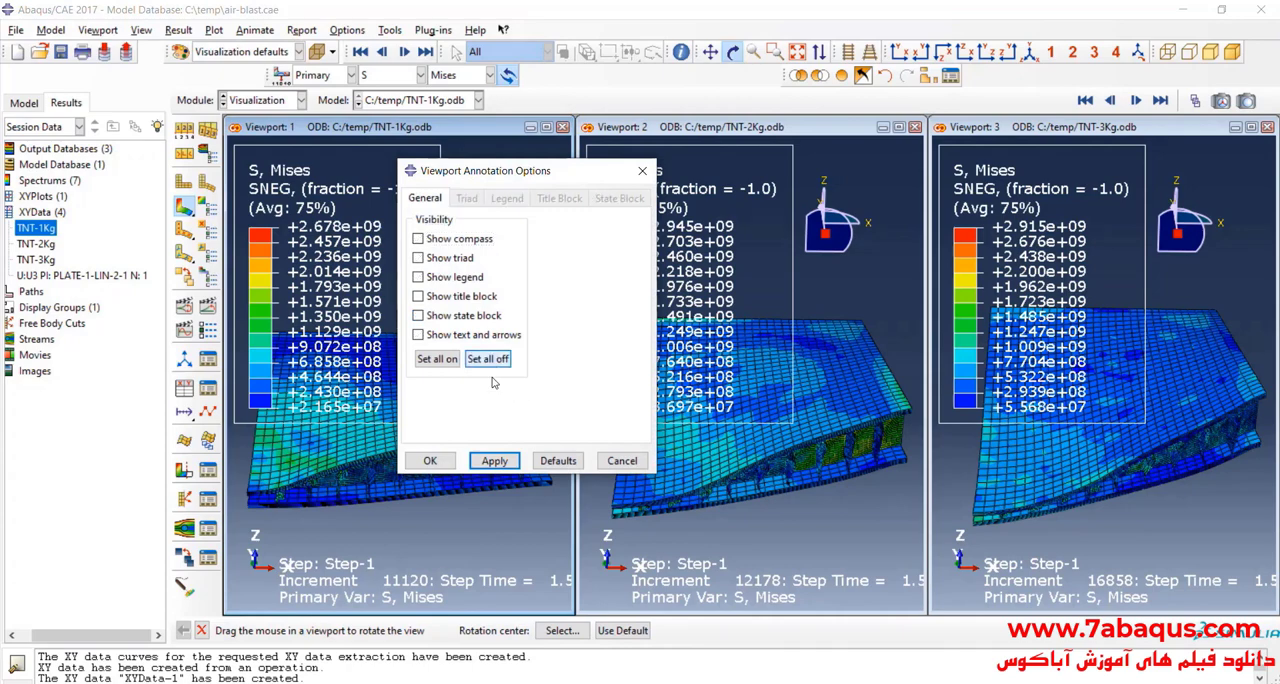
left_click(430, 460)
Step: Remove the PLATE-1-LIN-2-1 part instance from the display group, highlighting it in the viewport, to expose the honeycomb core in all three models
left_click_drag(446, 380, 401, 372)
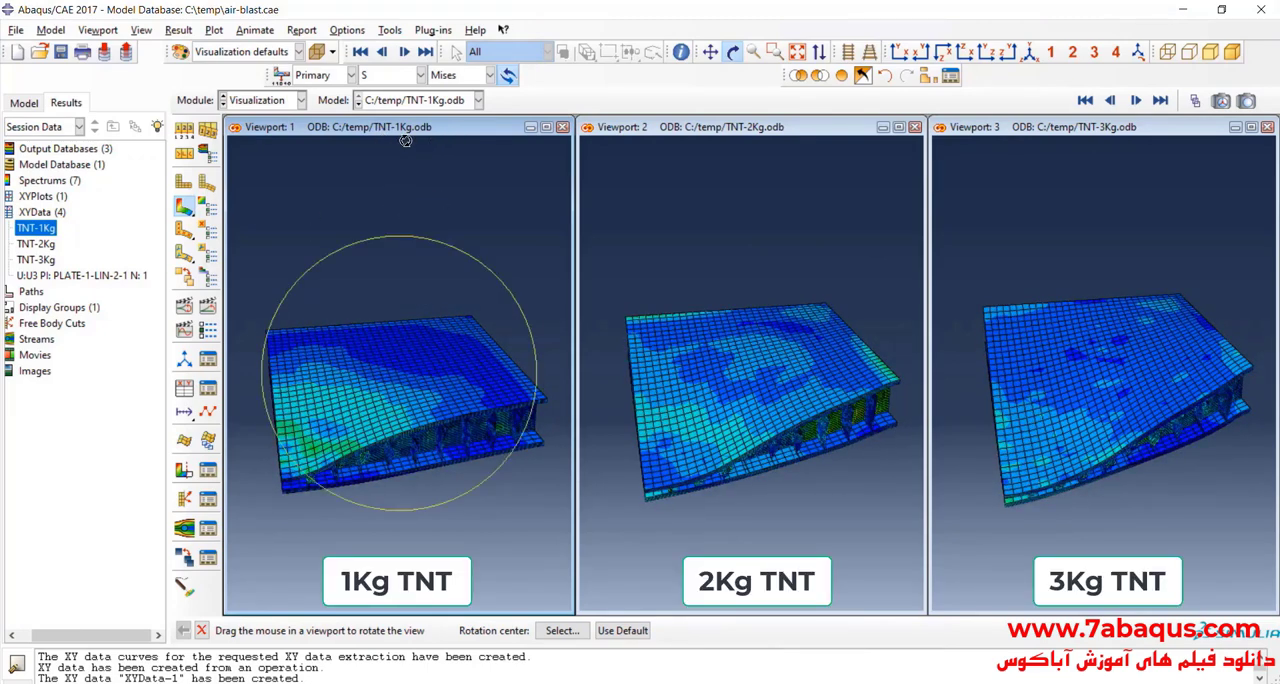
left_click(800, 145)
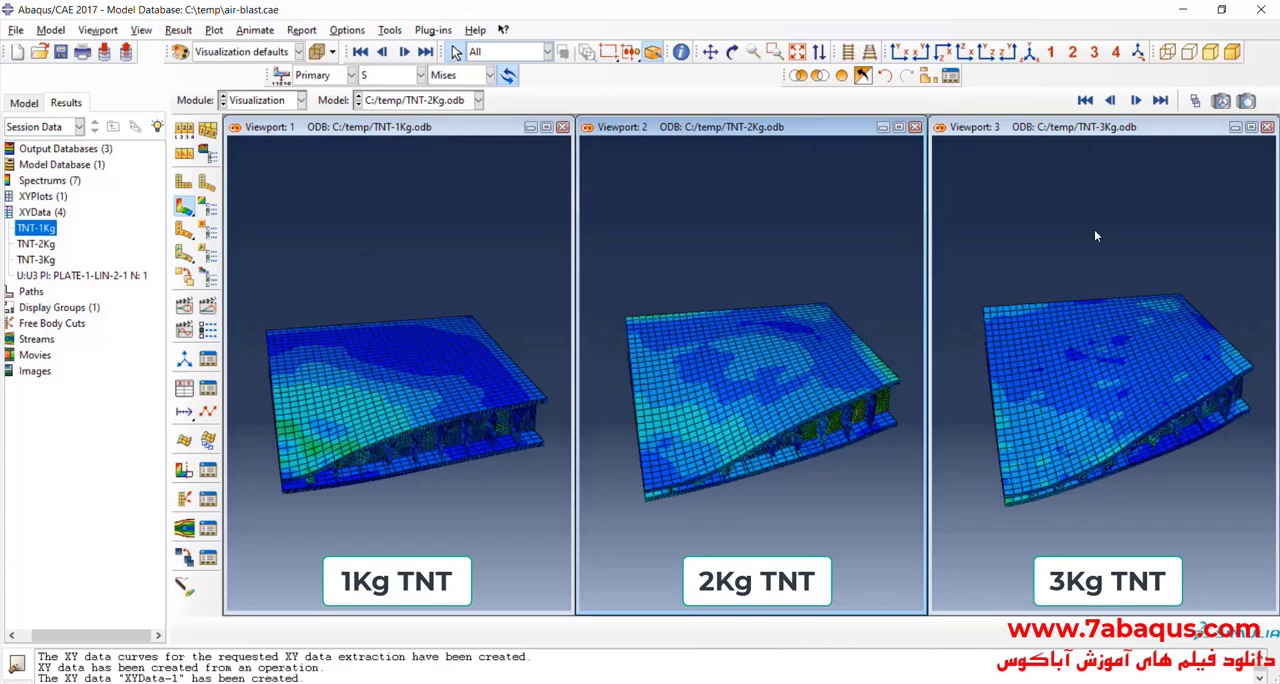
left_click(733, 52)
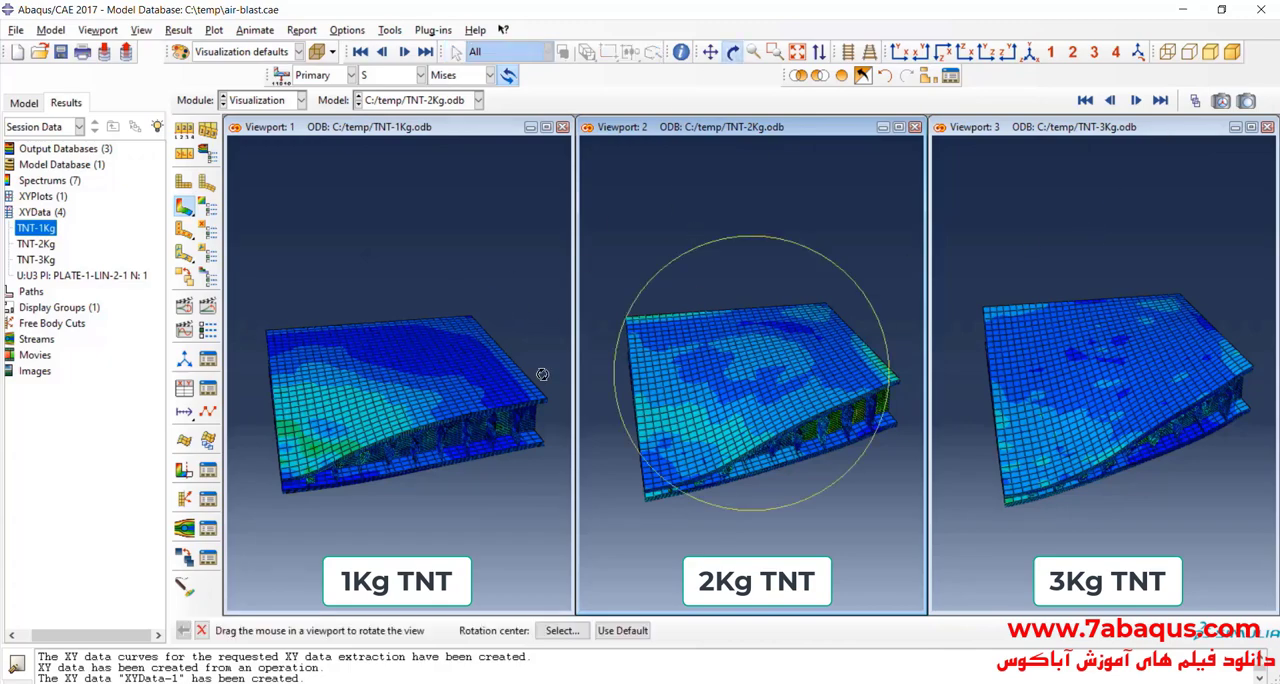
left_click_drag(543, 371, 441, 409)
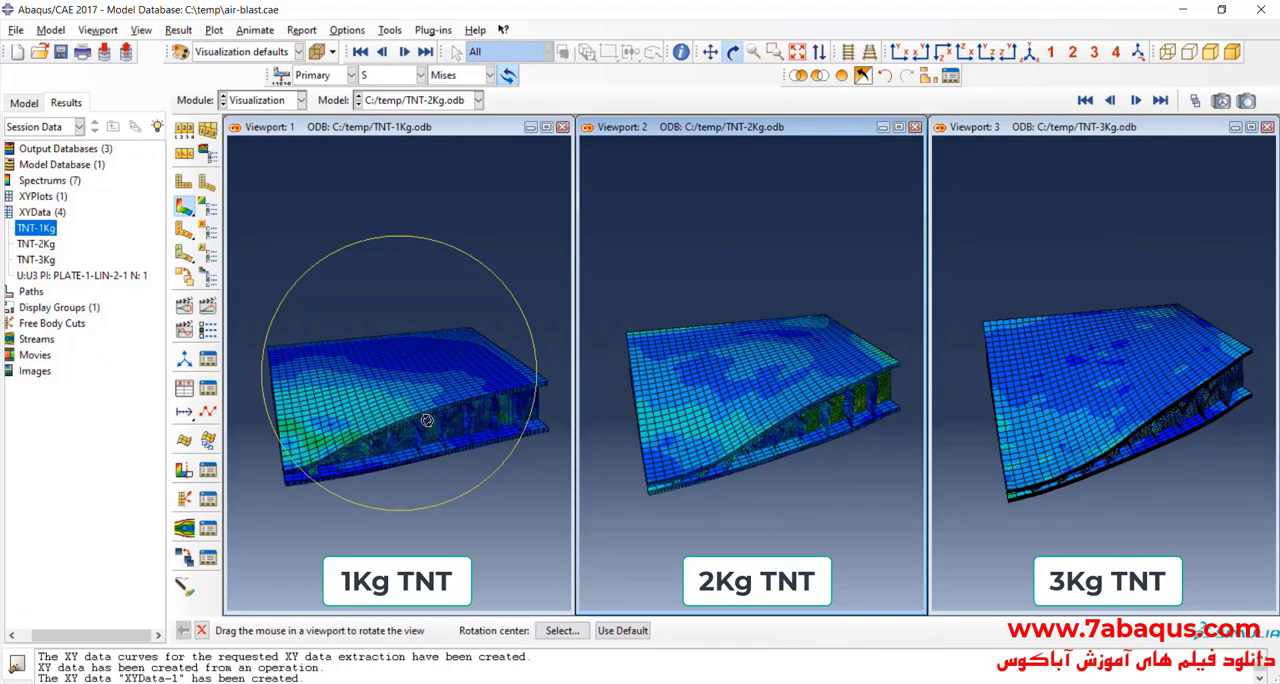
left_click_drag(517, 380, 405, 390)
left_click(930, 78)
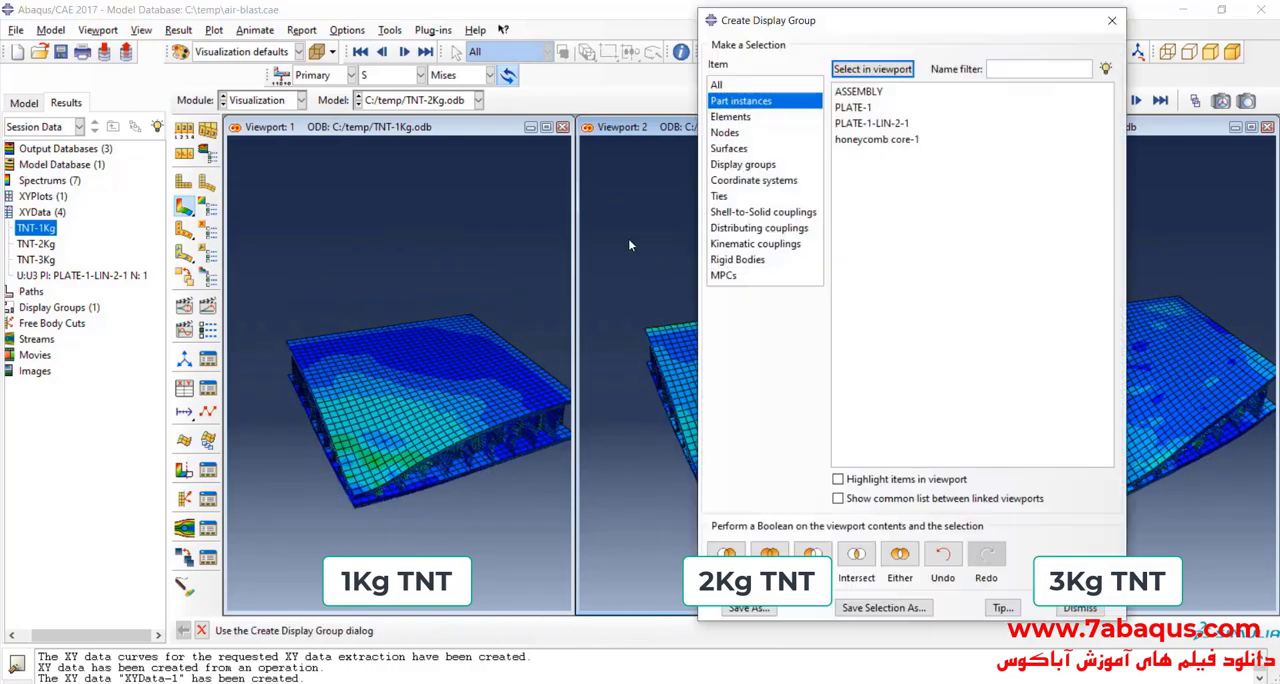
left_click(855, 125)
left_click(838, 480)
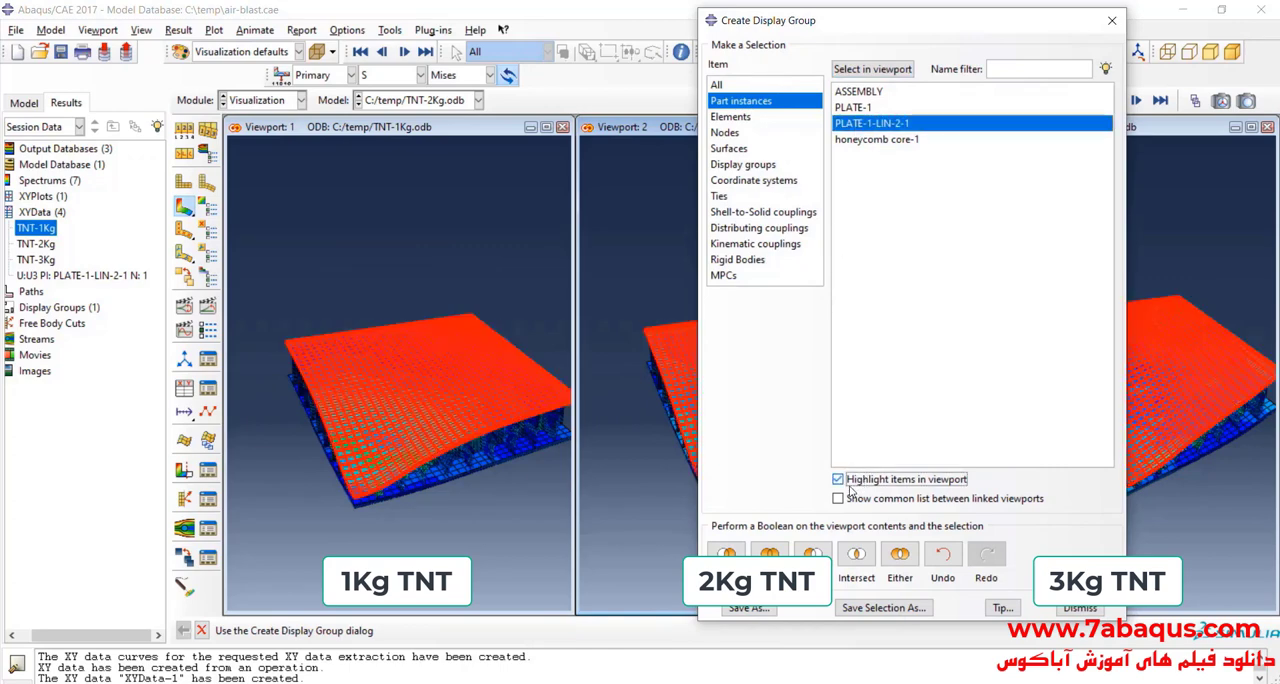
left_click(812, 553)
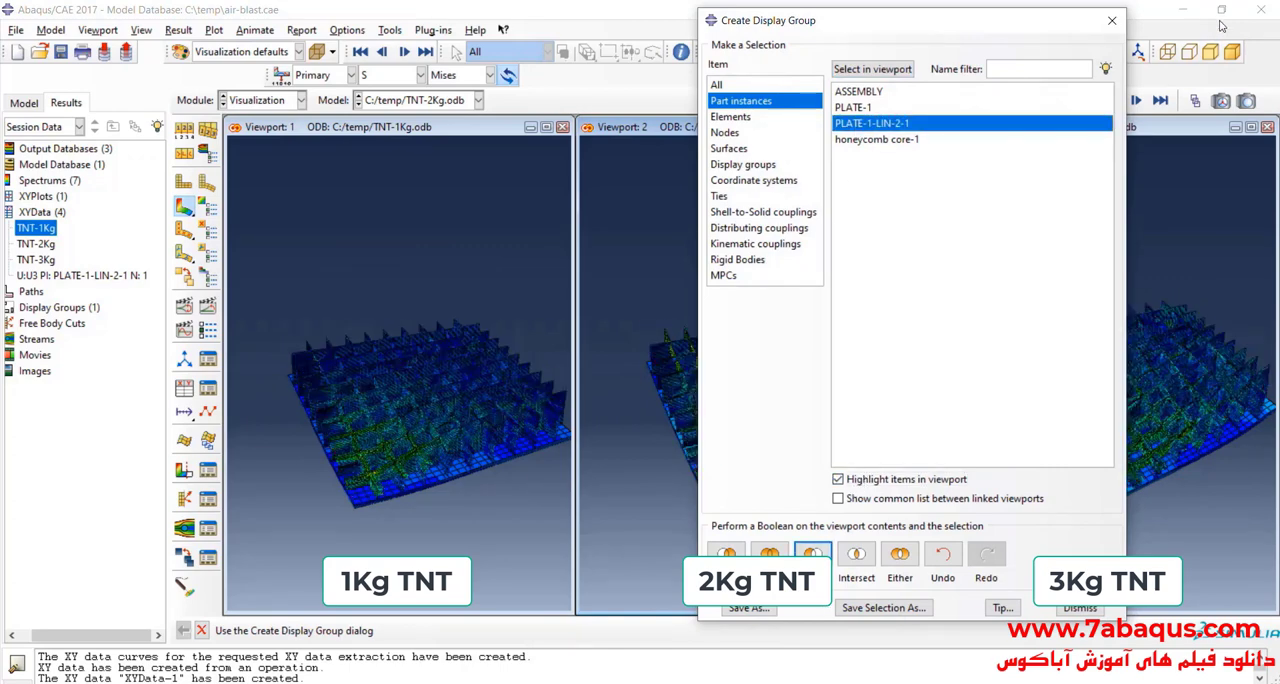
left_click(1111, 20)
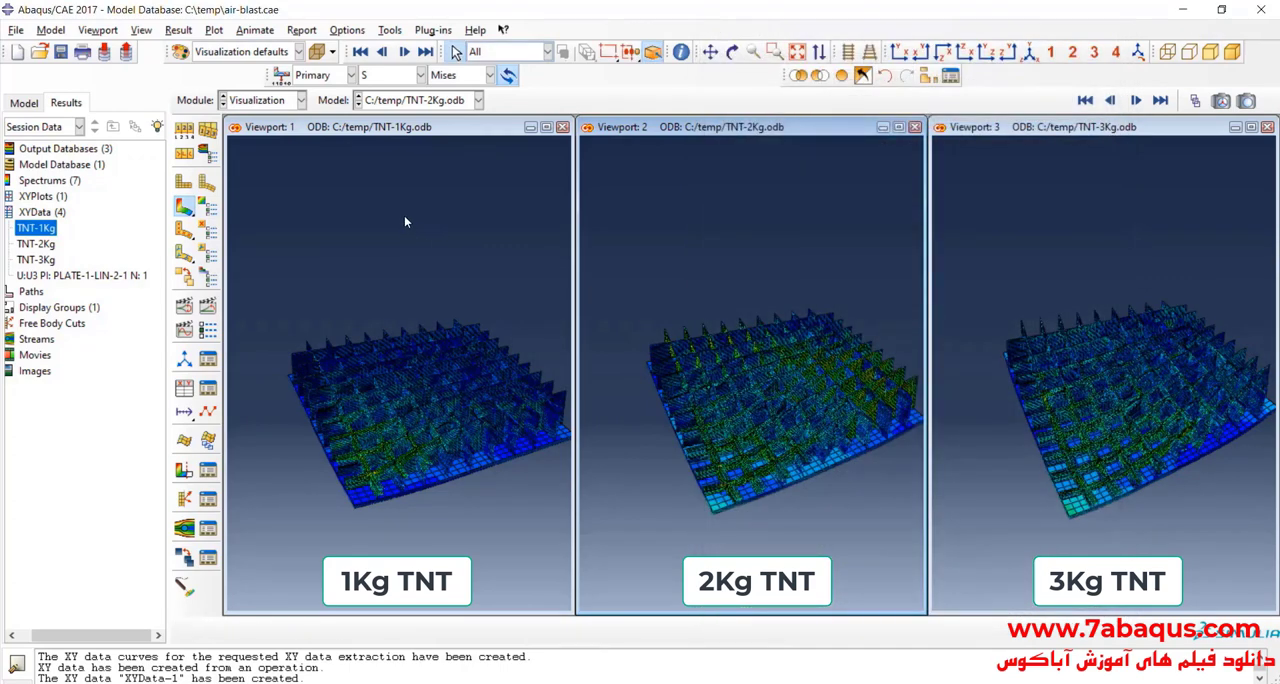
Step: Examine the honeycomb core's deformation and Mises stress distribution from several angles, comparing the 1, 2 and 3 Kg TNT models
scroll(378, 478, "up", 5)
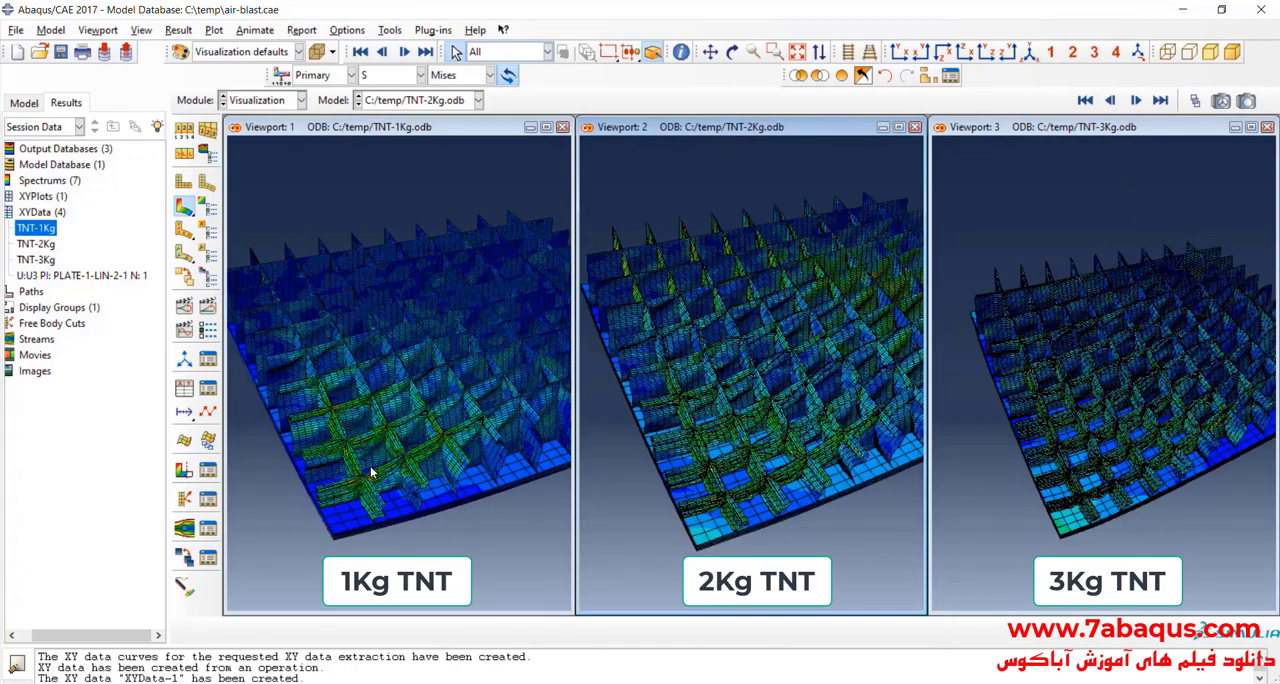
scroll(420, 450, "down", 5)
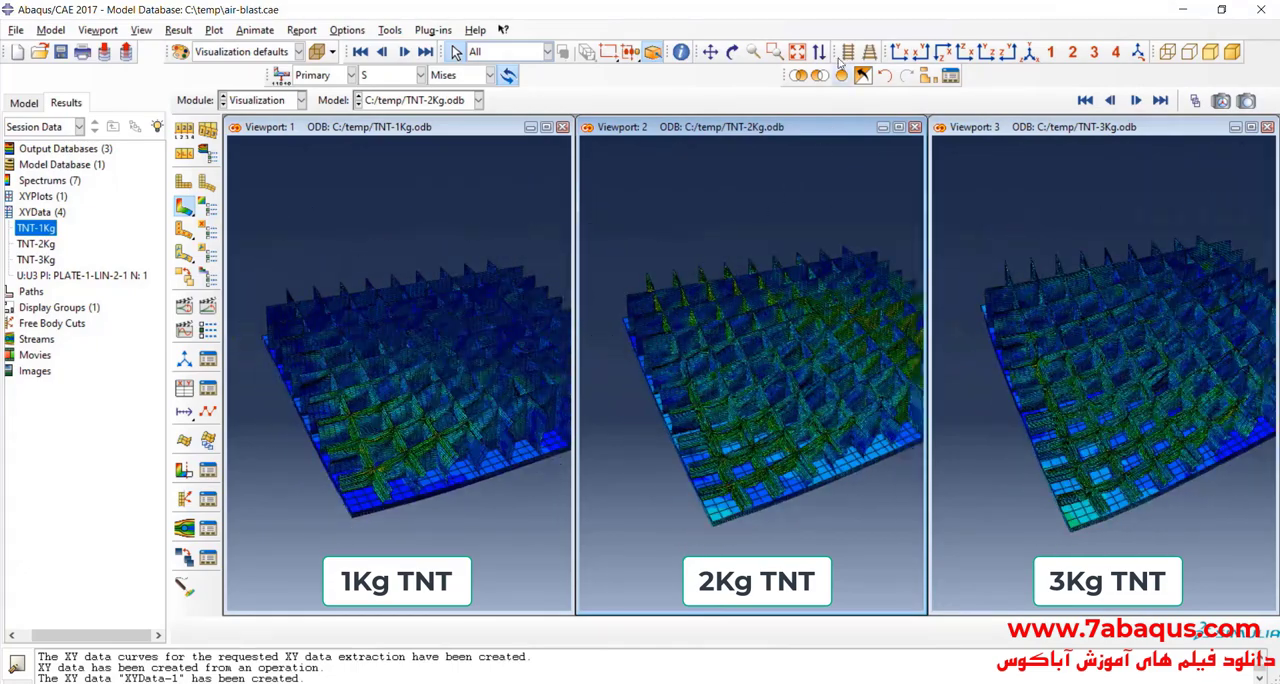
left_click(733, 53)
left_click_drag(410, 335, 463, 323)
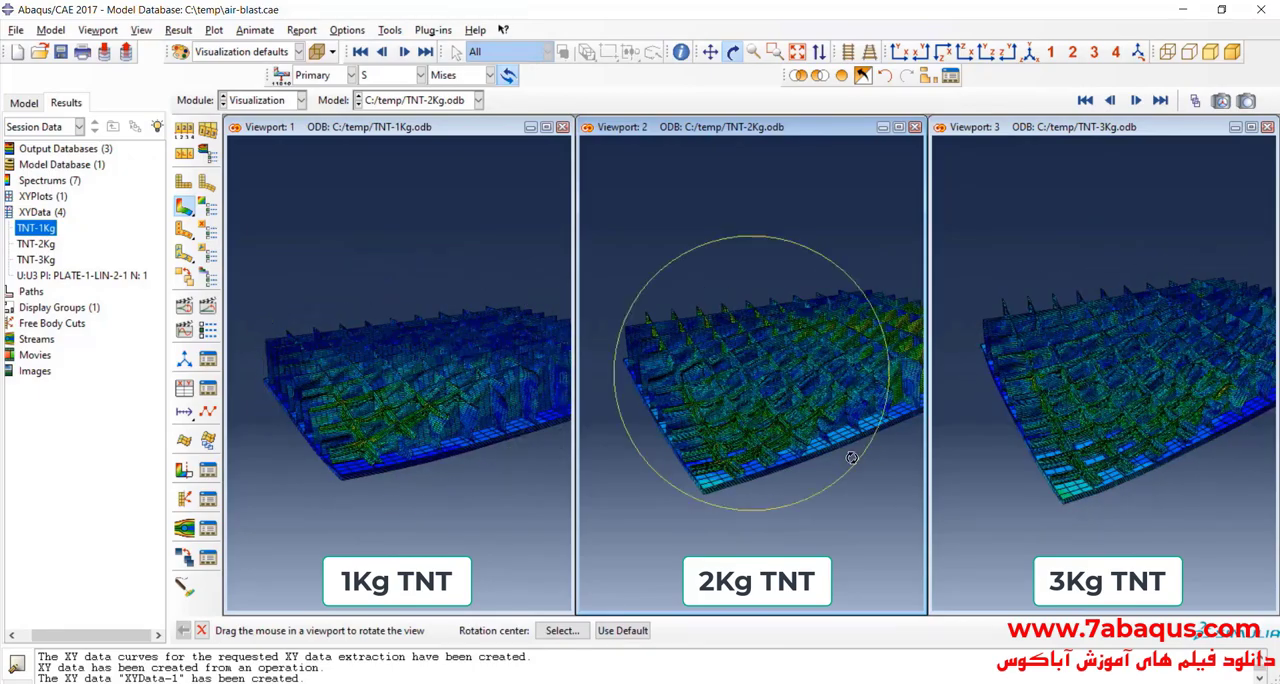
mouse_move(1112, 450)
left_mouse_down()
mouse_move(1123, 403)
mouse_move(1090, 325)
mouse_move(1116, 443)
left_mouse_up()
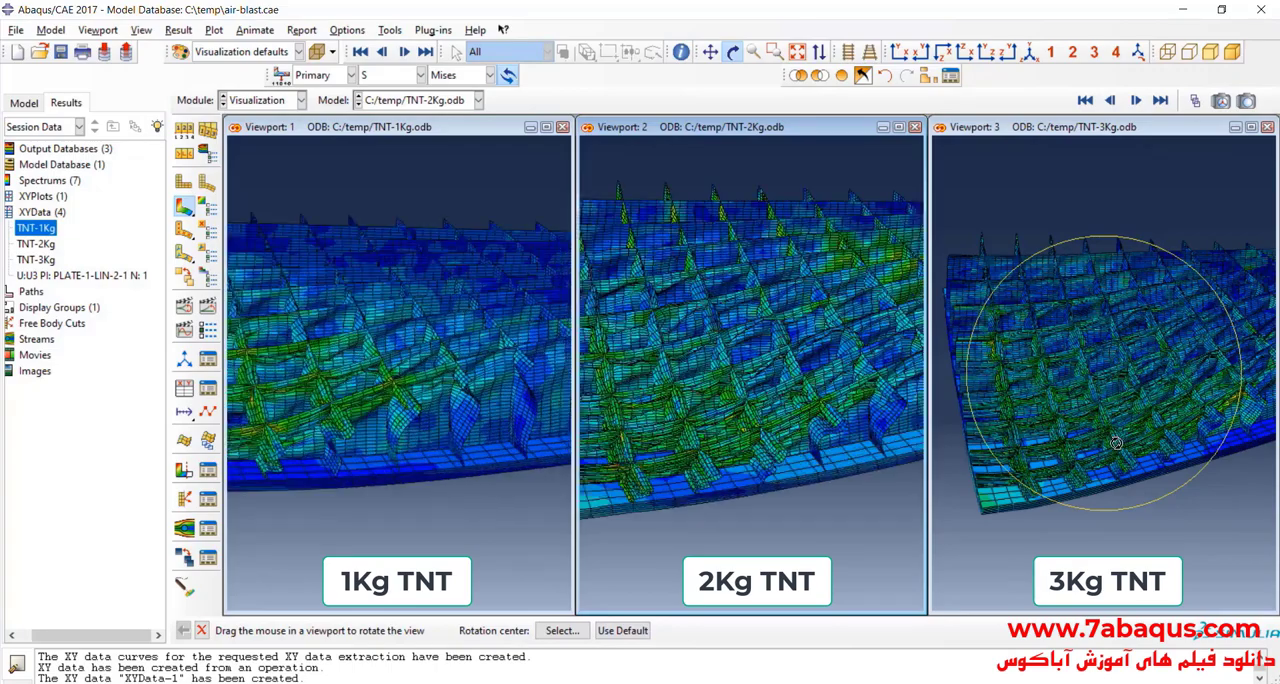
scroll(1116, 443, "down", 2)
scroll(1116, 443, "up", 4)
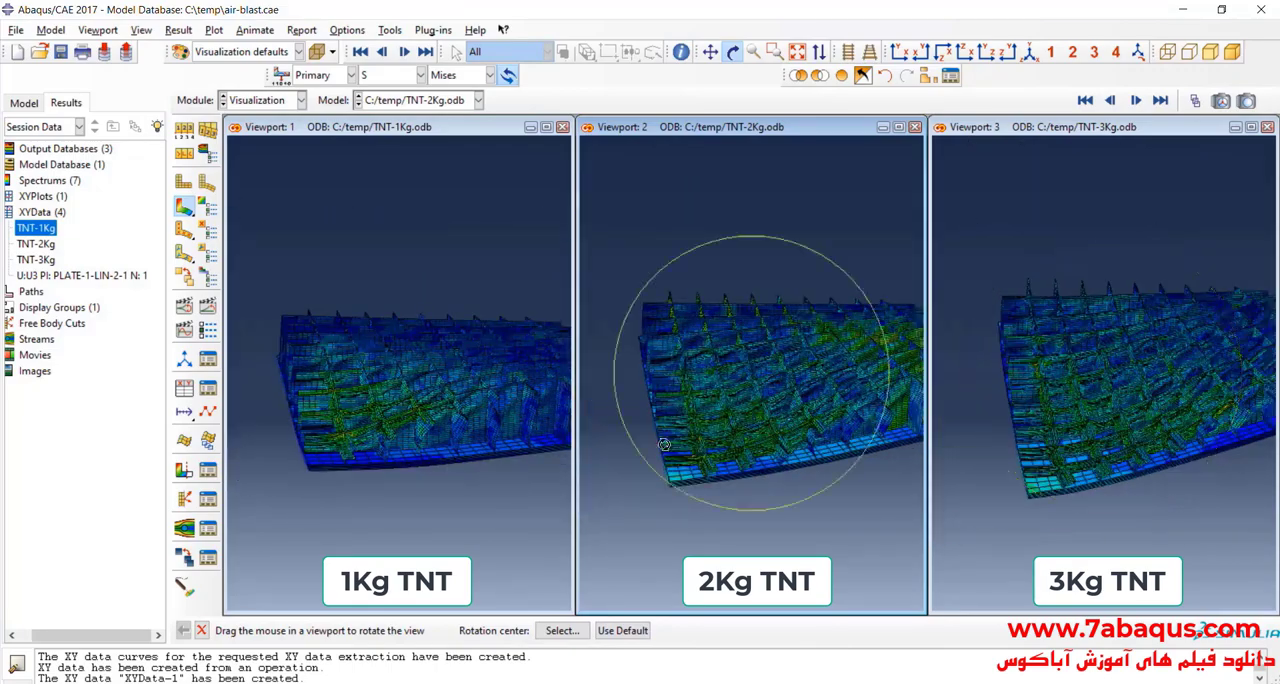
scroll(392, 388, "down", 2)
left_click_drag(392, 388, 484, 434)
scroll(394, 447, "down", 2)
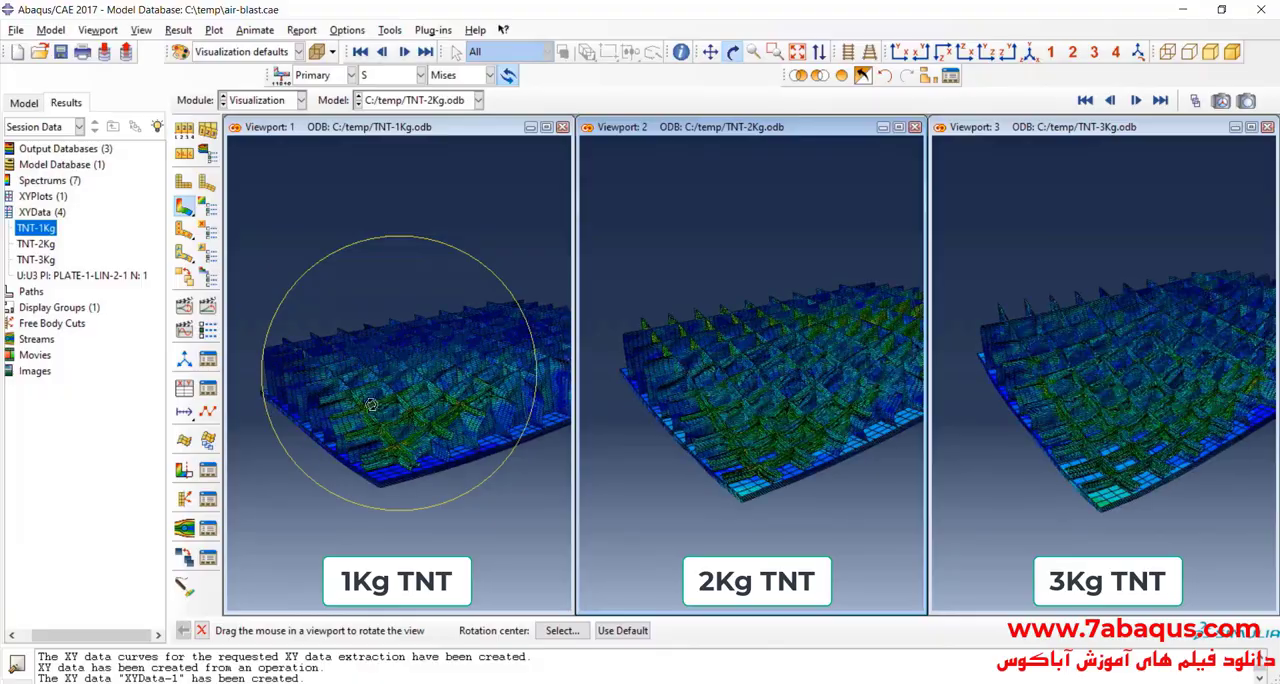
left_click_drag(371, 404, 432, 377)
left_click_drag(443, 438, 453, 352)
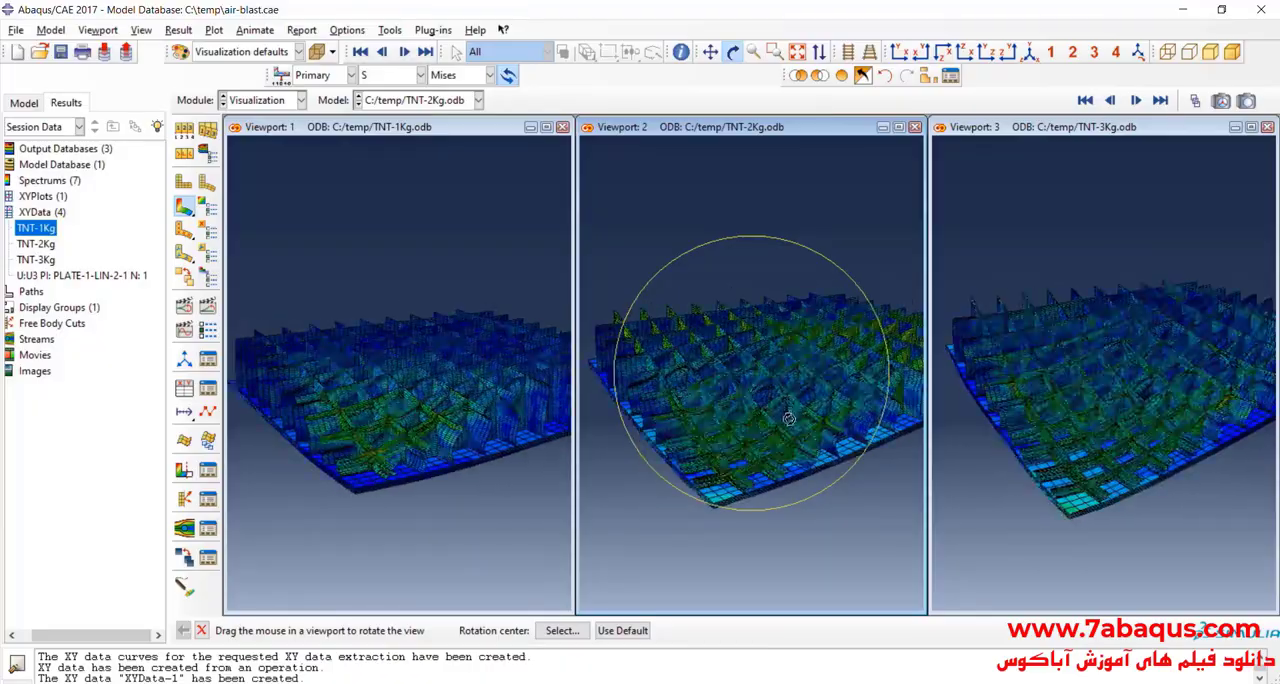
left_click_drag(788, 419, 752, 408)
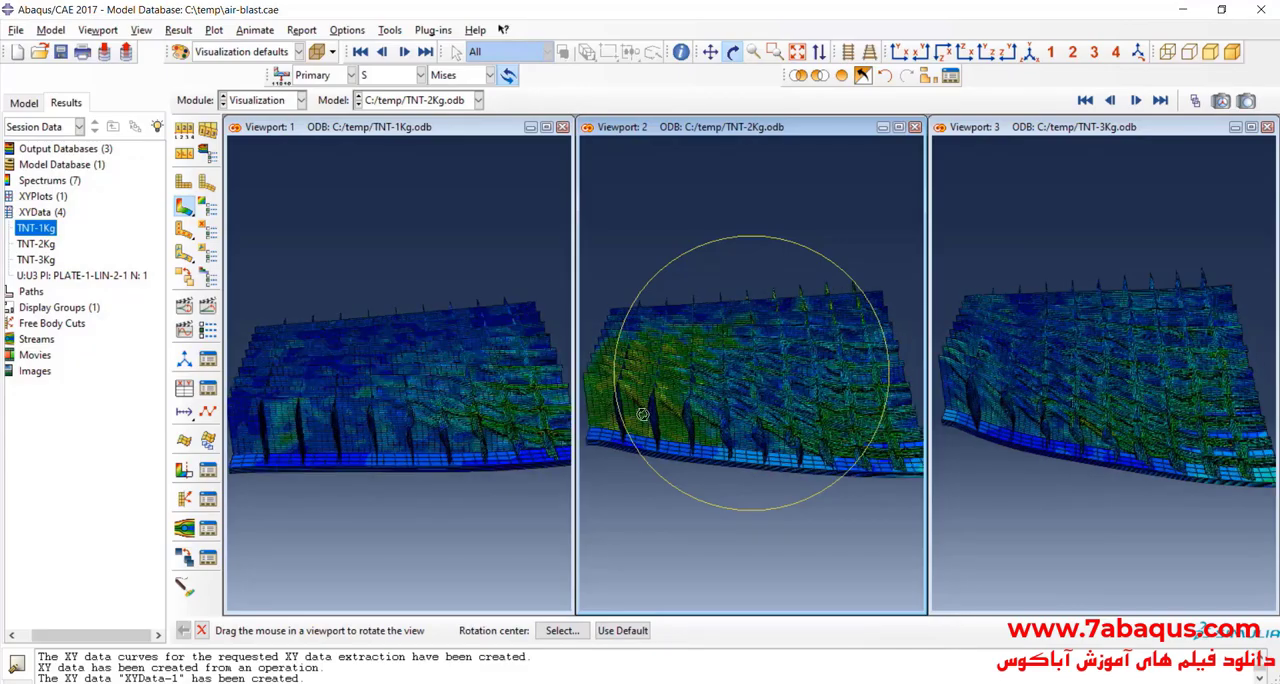
mouse_move(411, 397)
left_mouse_down()
mouse_move(480, 400)
mouse_move(363, 380)
mouse_move(357, 403)
mouse_move(420, 395)
left_mouse_up()
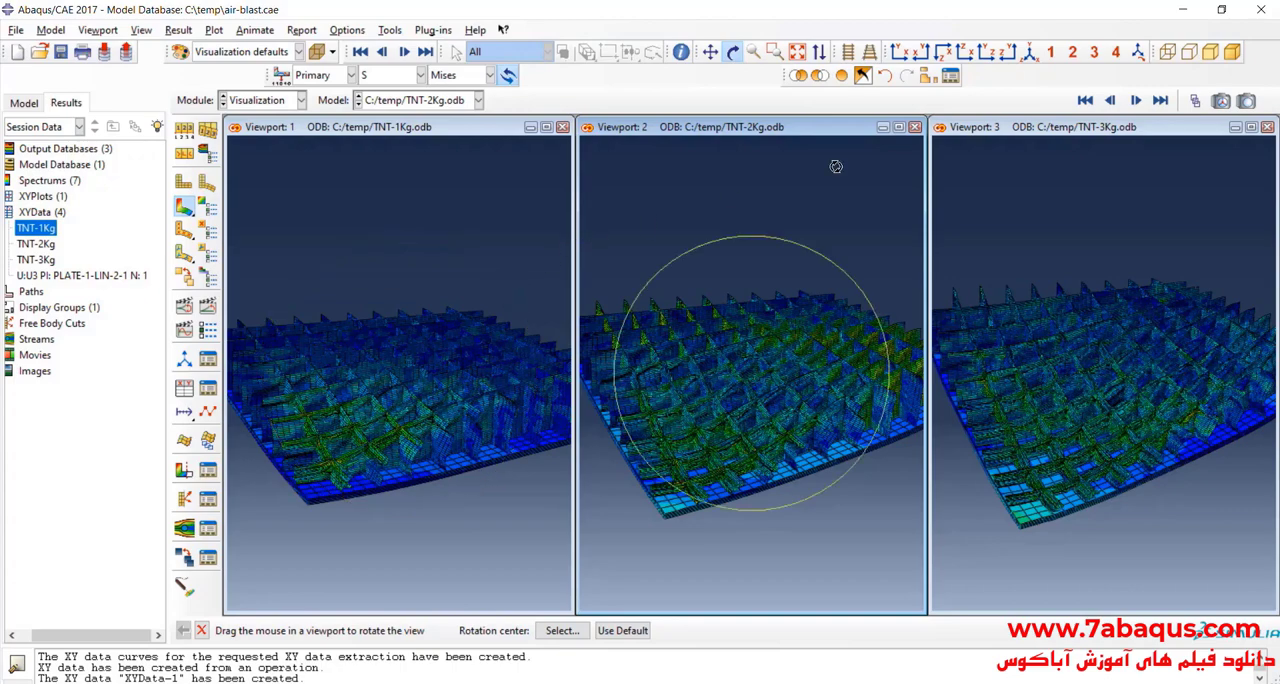
Step: Compare the exposed cores and remaining plates of the three models in standard orthographic views and close-up, ending with the models fitted to the viewports
left_click(902, 57)
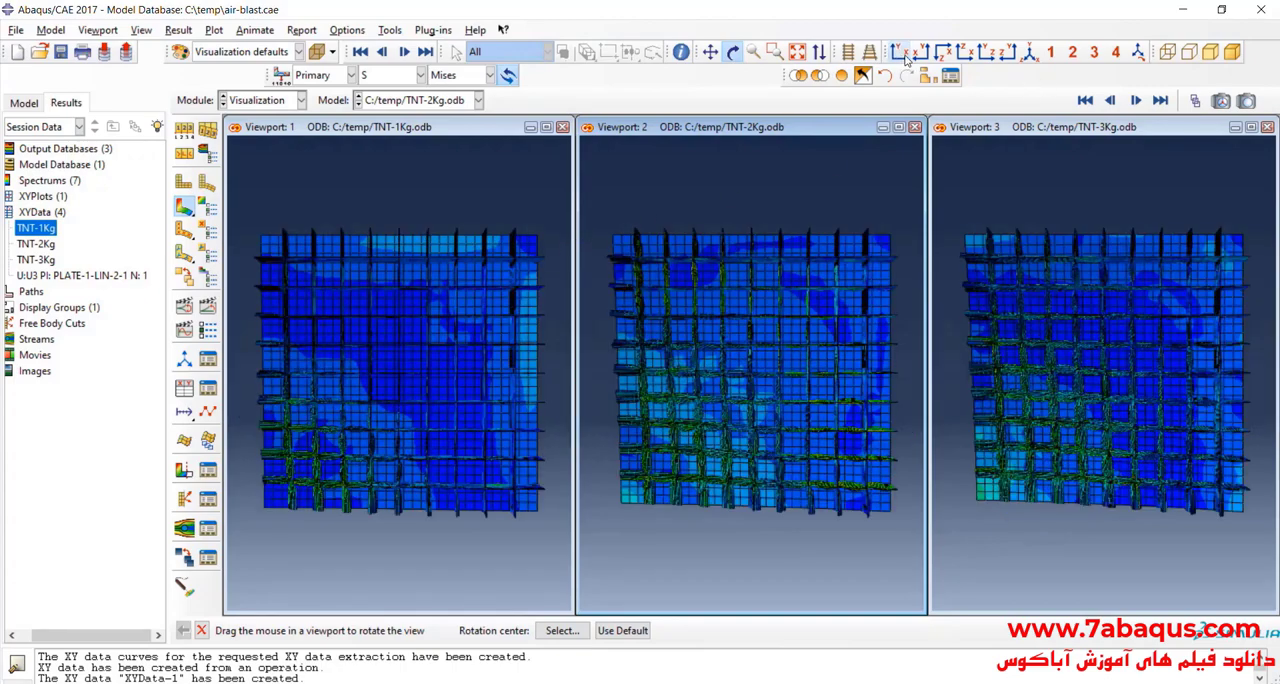
left_click(918, 53)
left_click(943, 53)
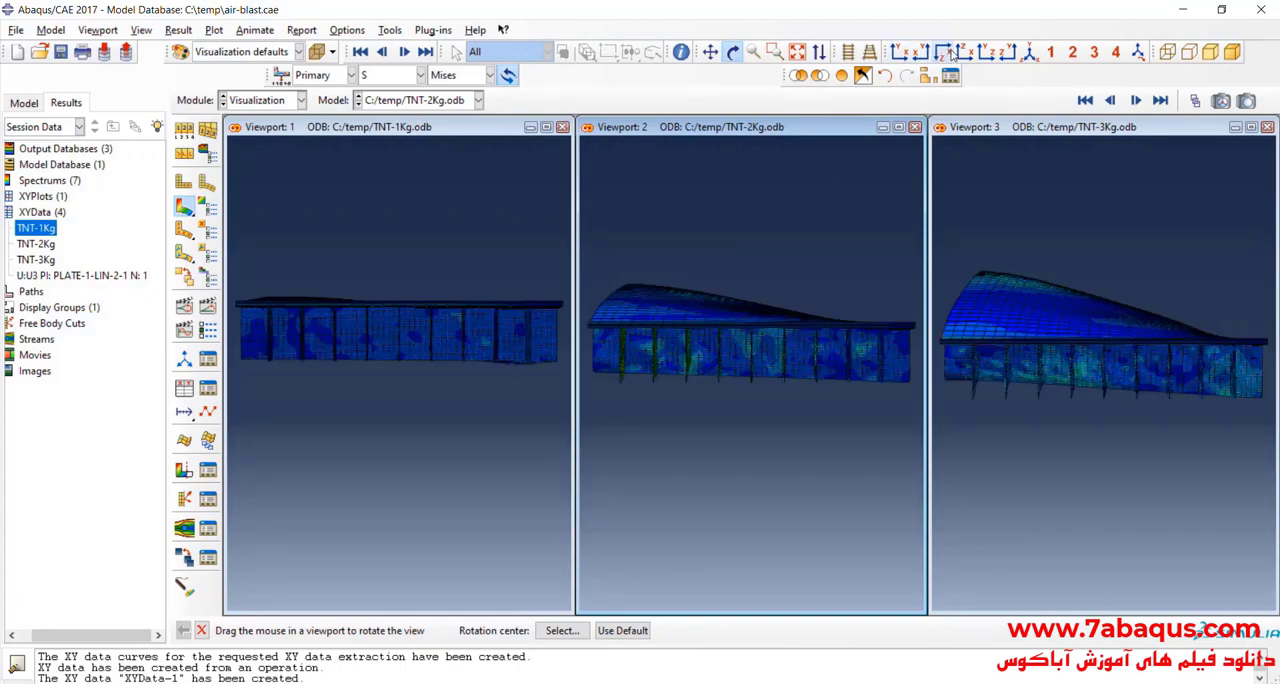
left_click(963, 53)
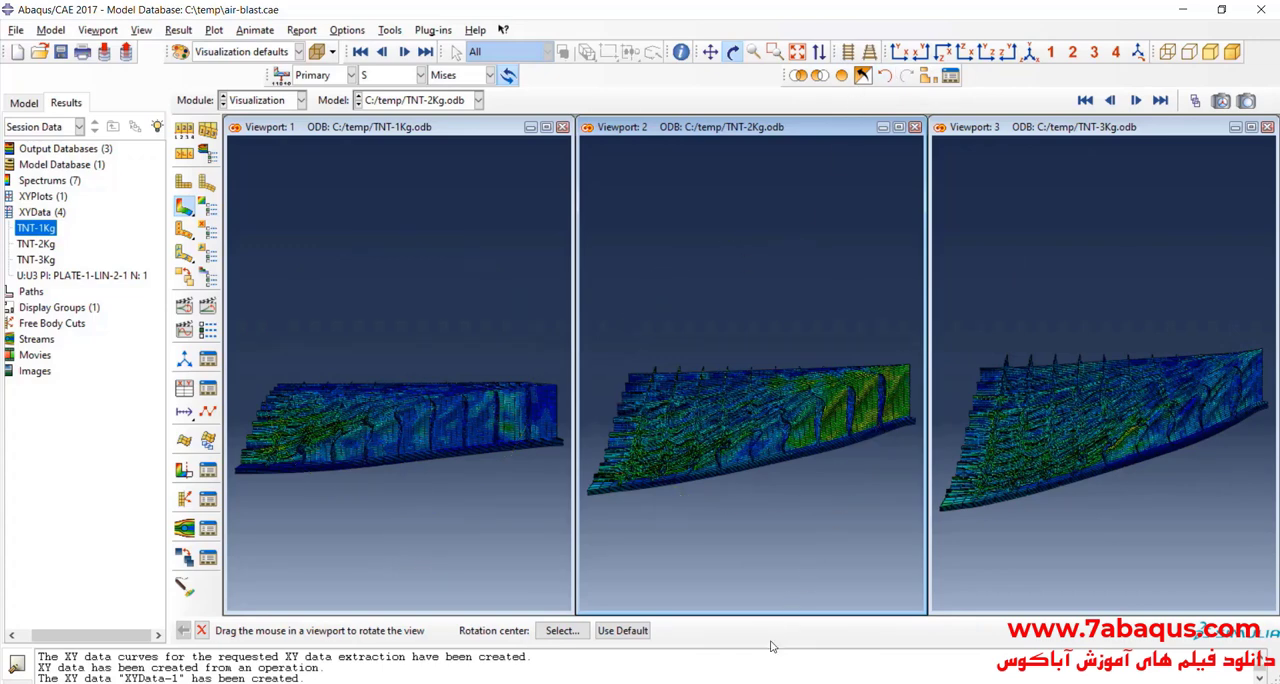
left_click_drag(380, 500, 433, 530)
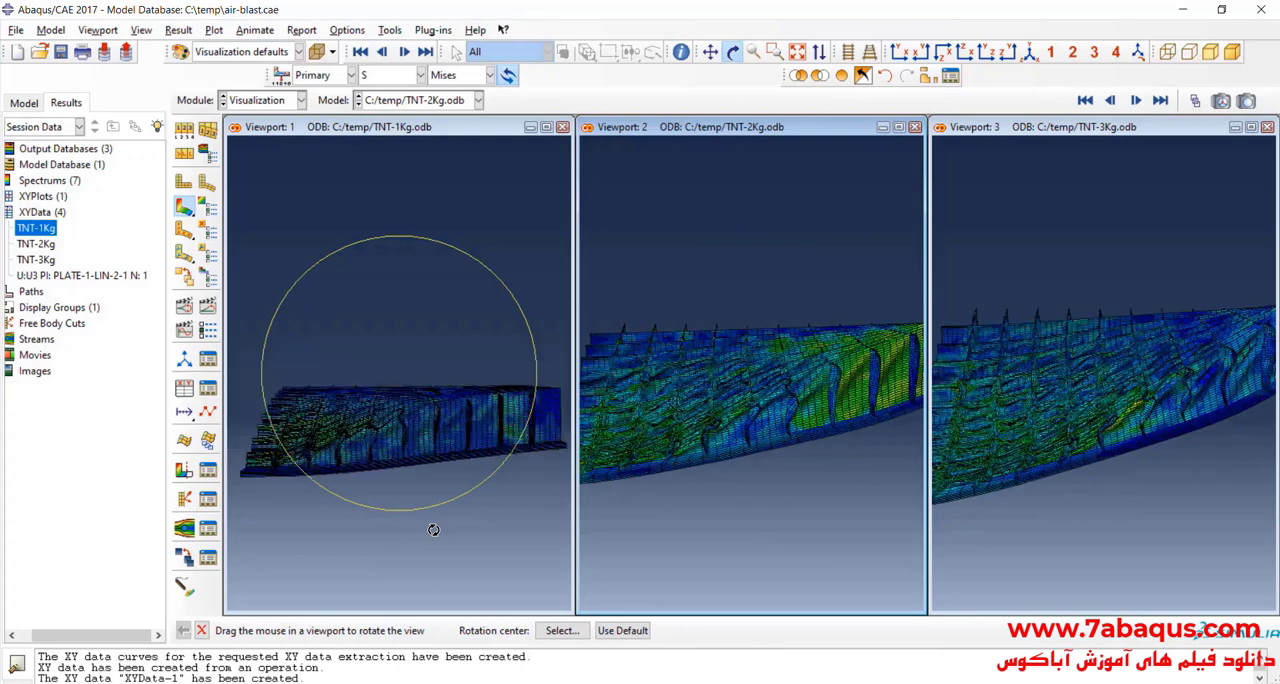
scroll(433, 530, "up", 1)
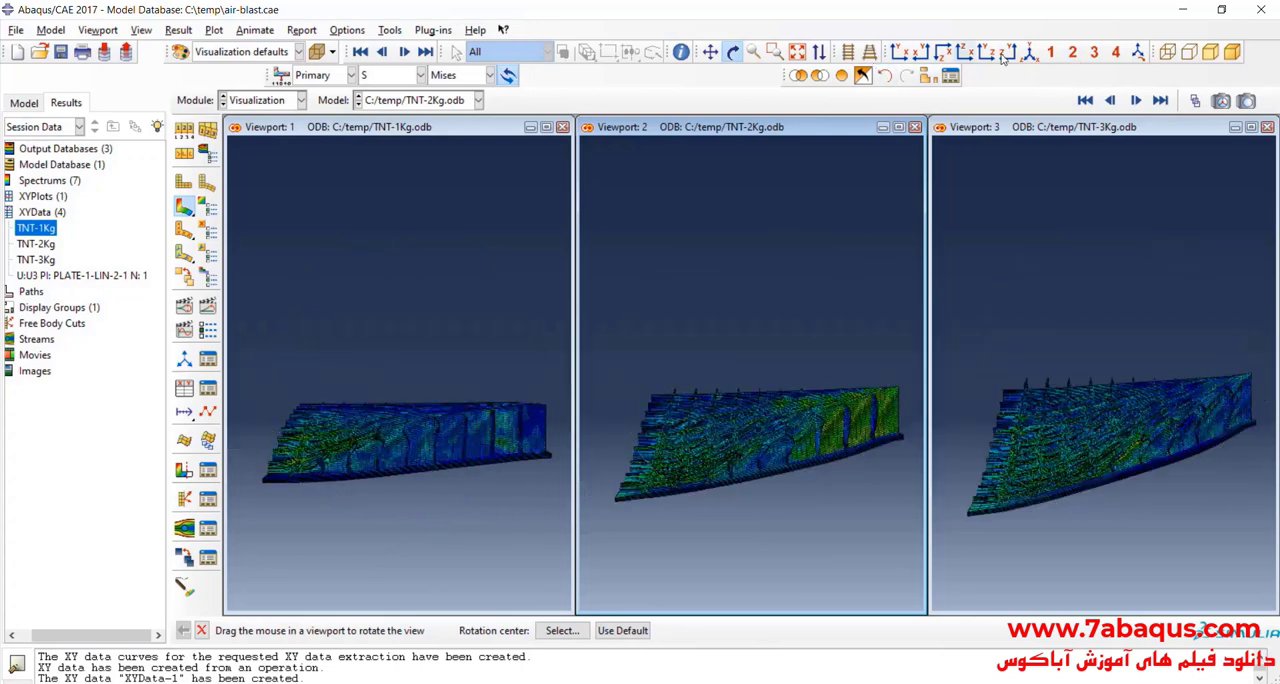
left_click(799, 54)
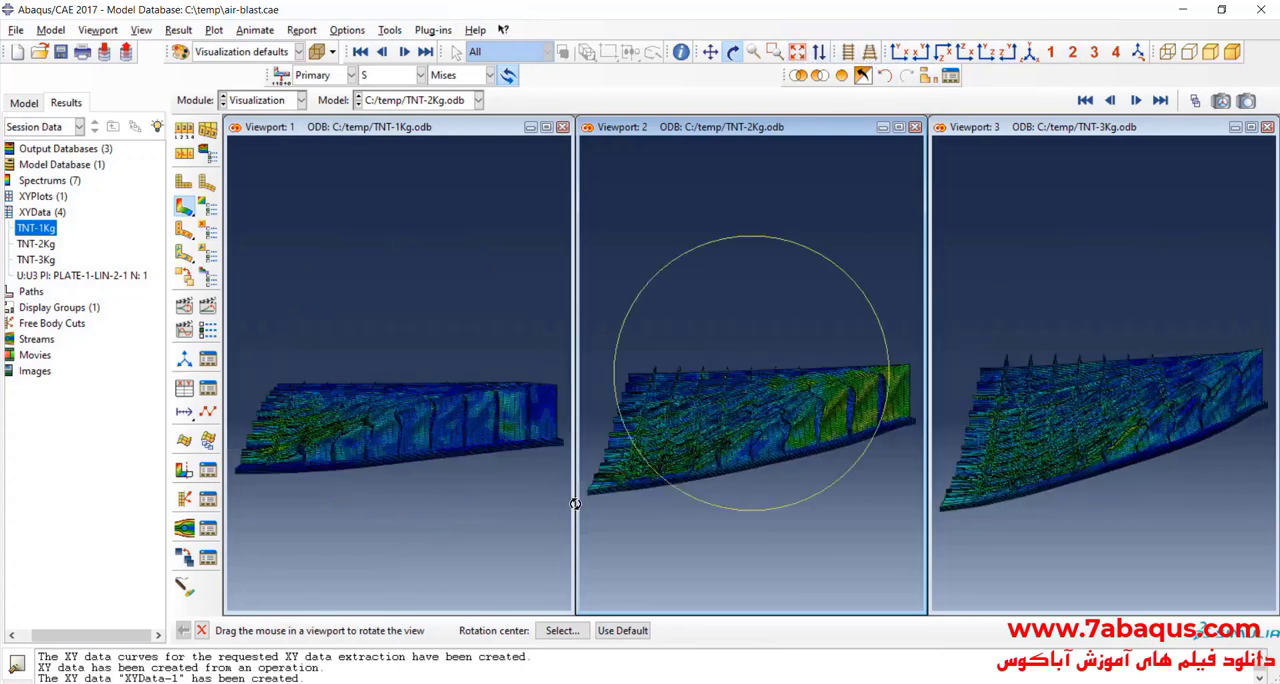